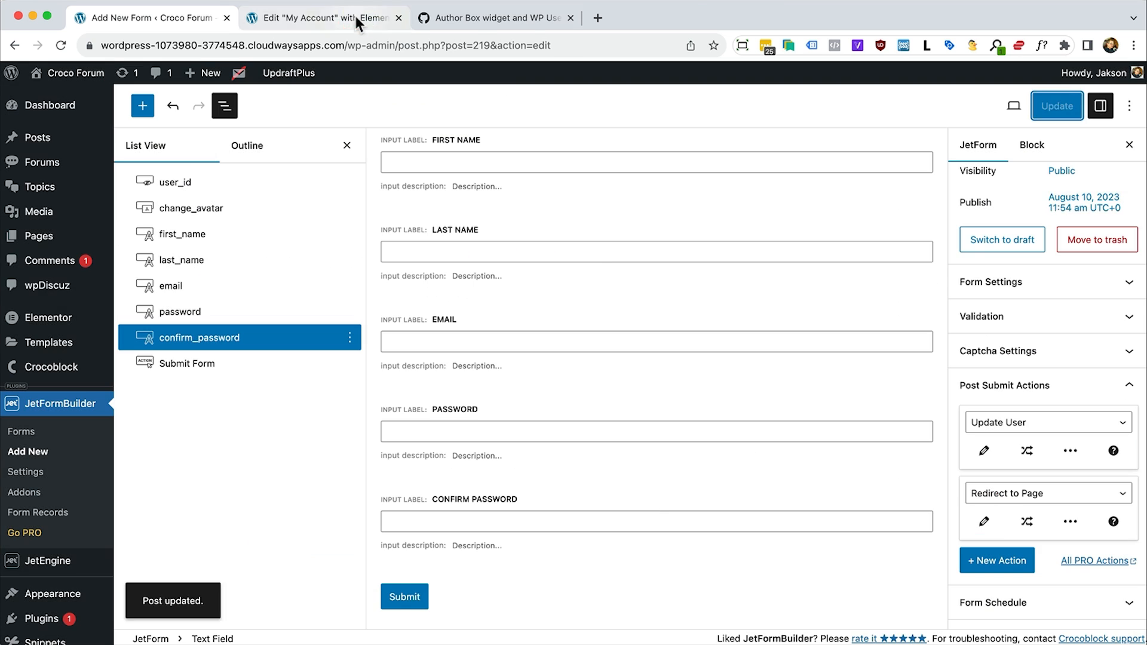
Switch to the Elementor My Account page tab
left_click(357, 23)
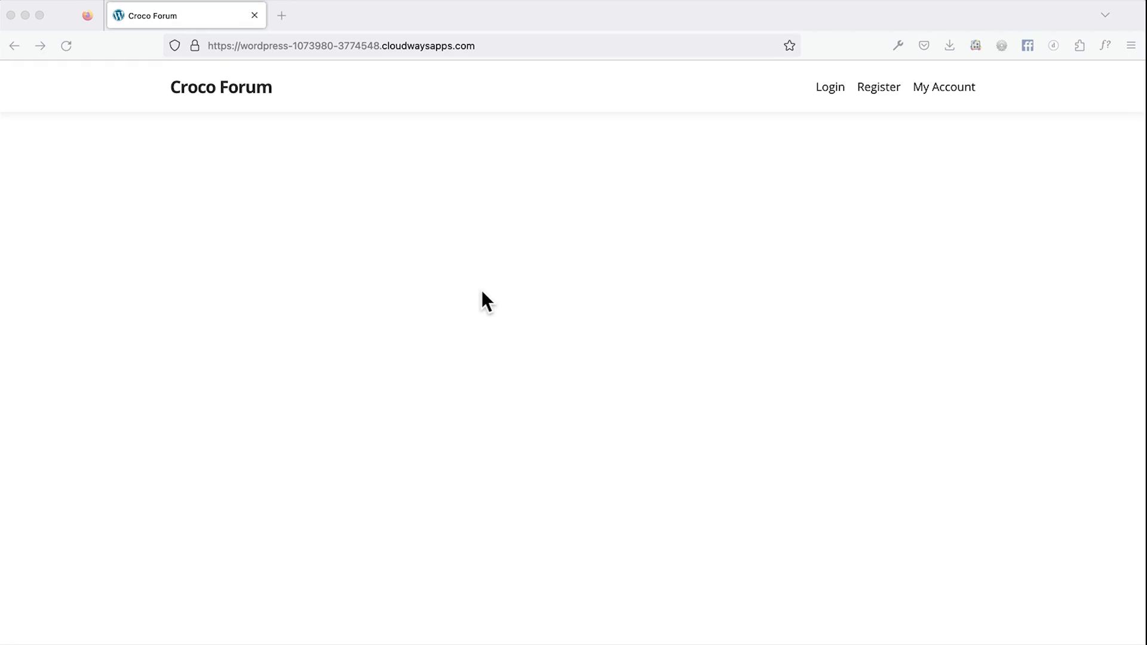
Back in WordPress admin, start a new form from the JetFormBuilder Forms page
key("super+Tab")
key("super+Tab")
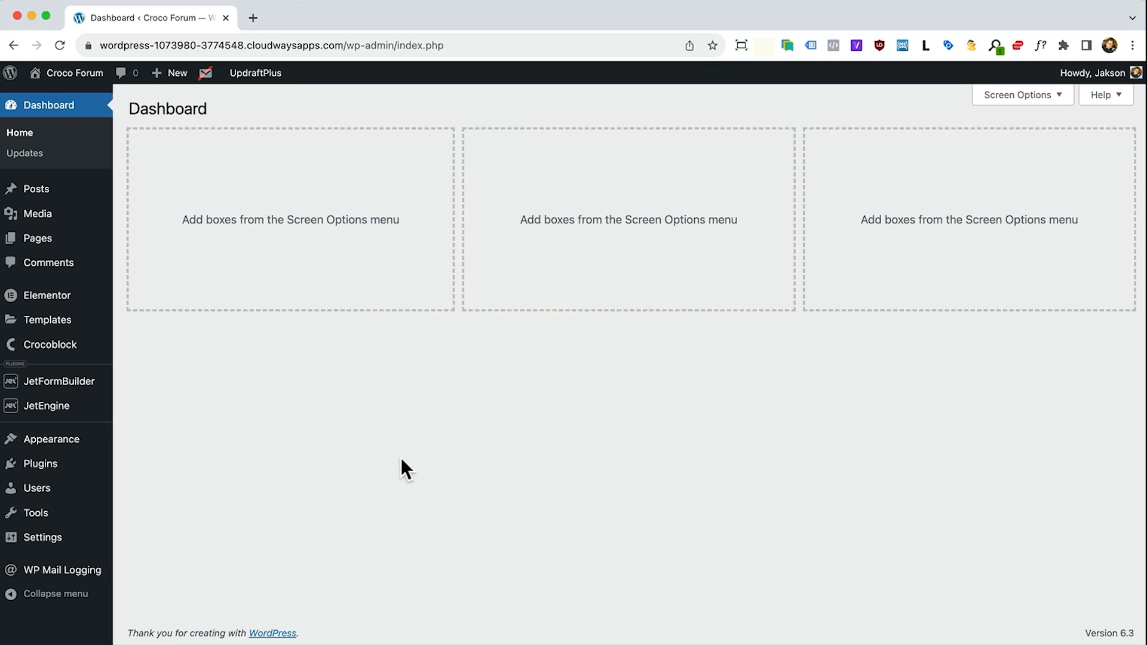
left_click(41, 387)
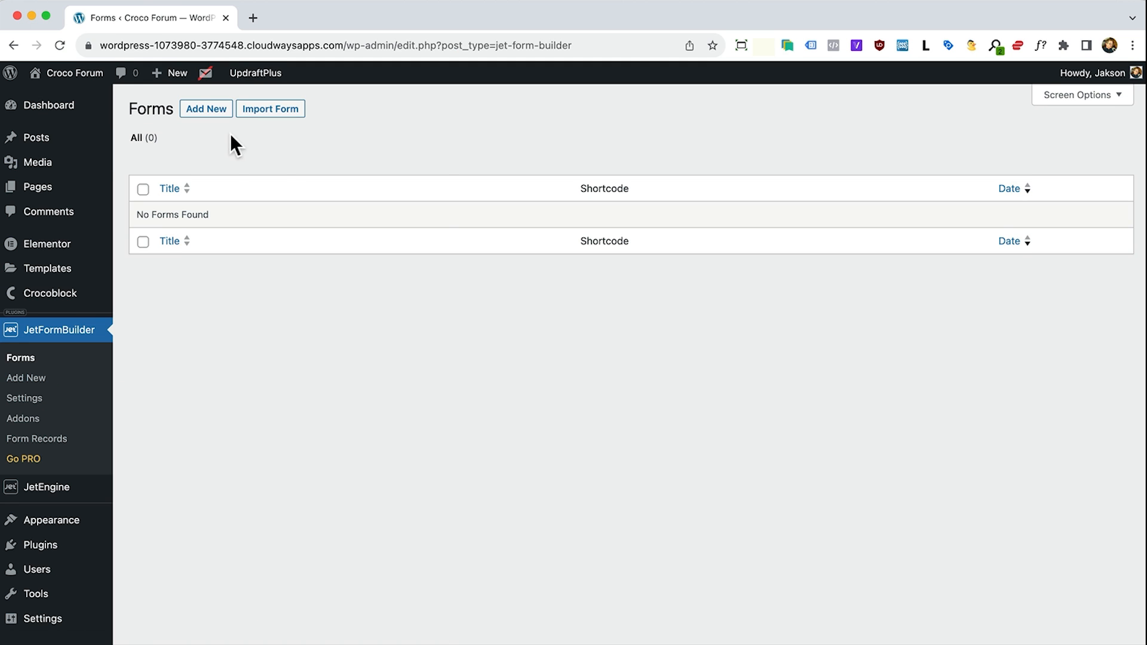
left_click(211, 120)
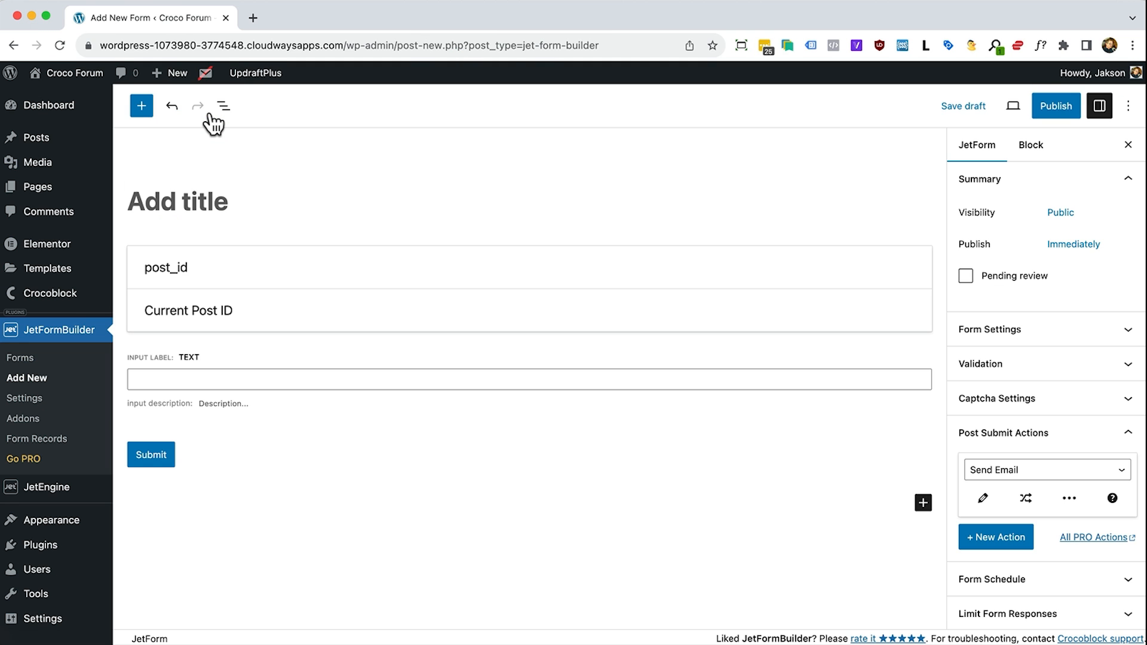
Title the form 'Register', delete its default post_id, text and Submit fields, and open the block library
type("Register")
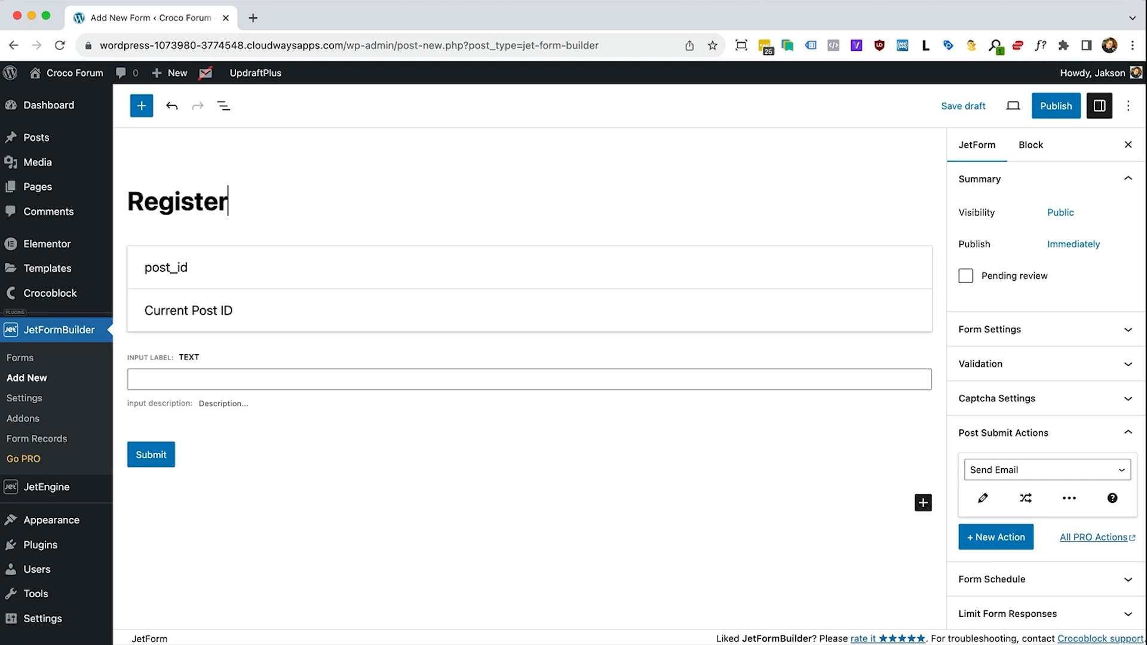
left_click(224, 106)
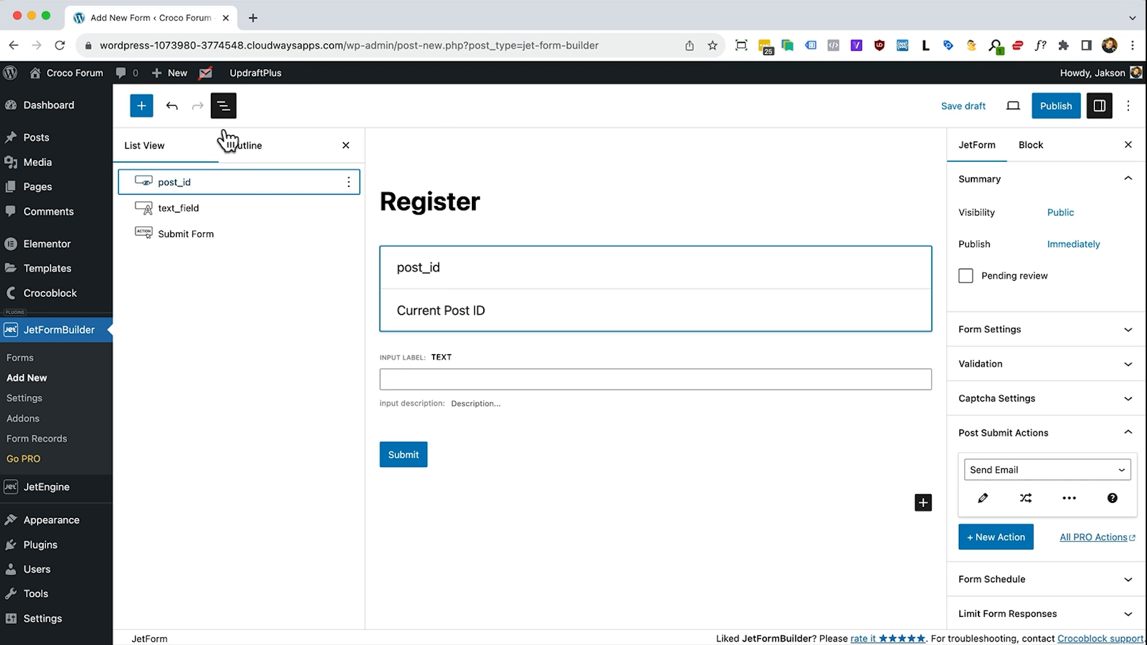
left_click(539, 379)
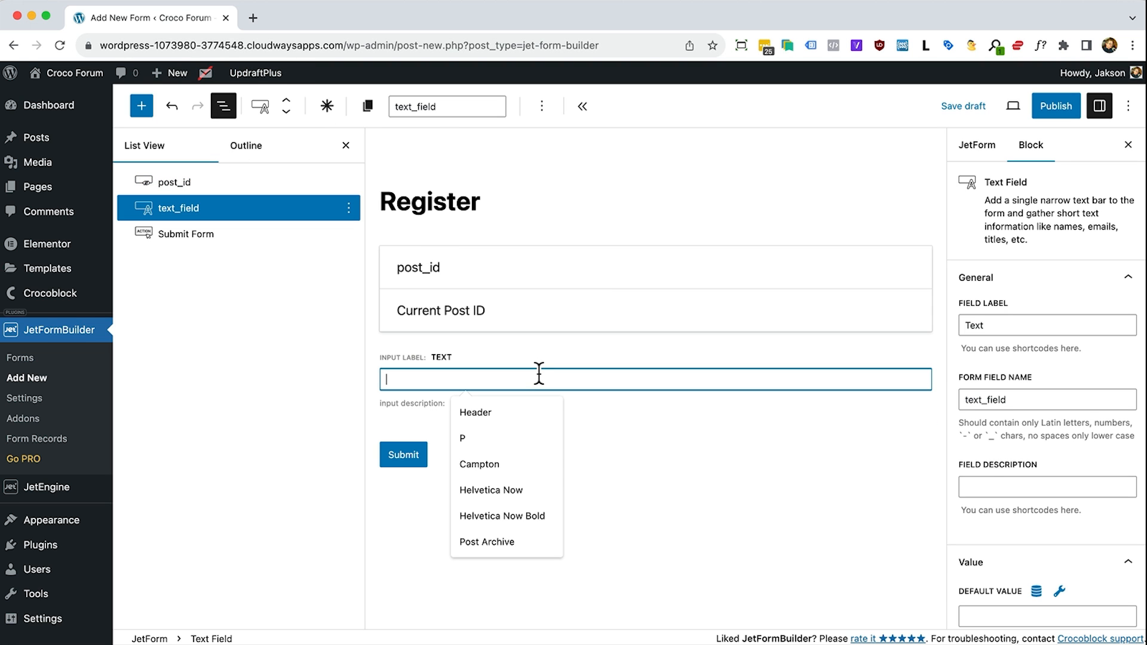
key("super+a")
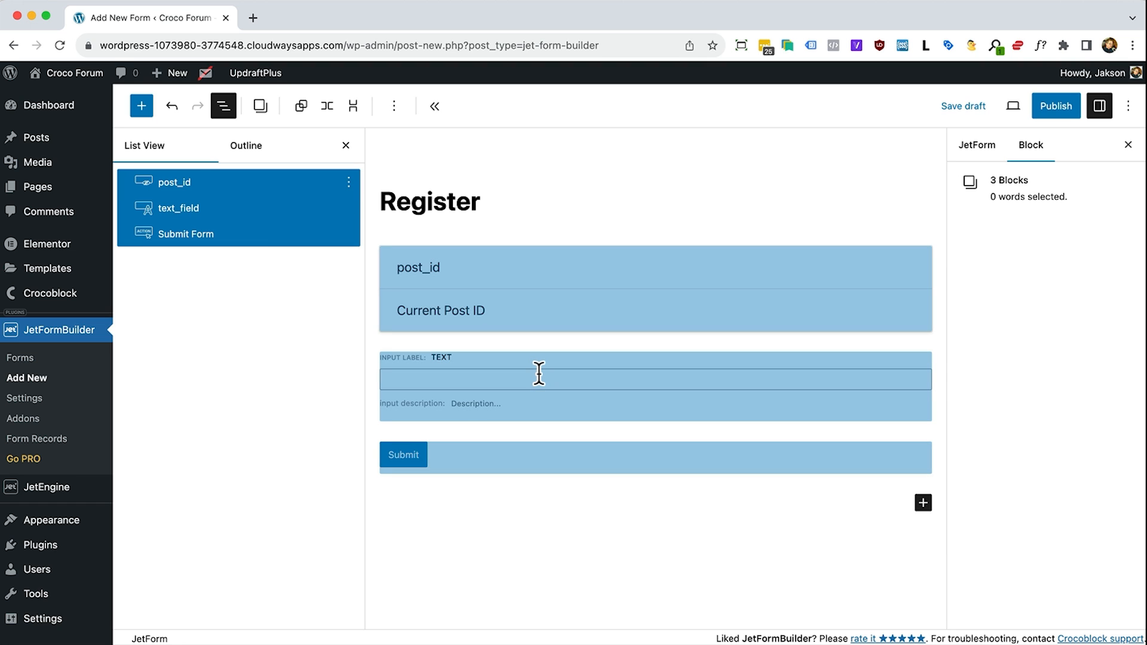
key("BackSpace")
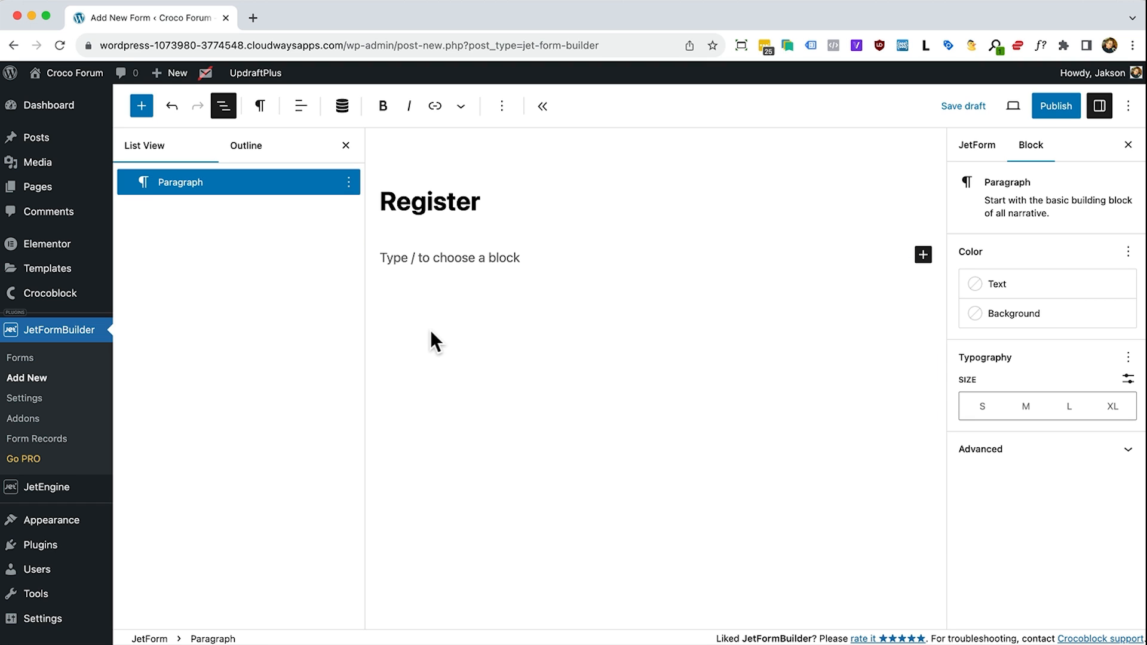
left_click(141, 106)
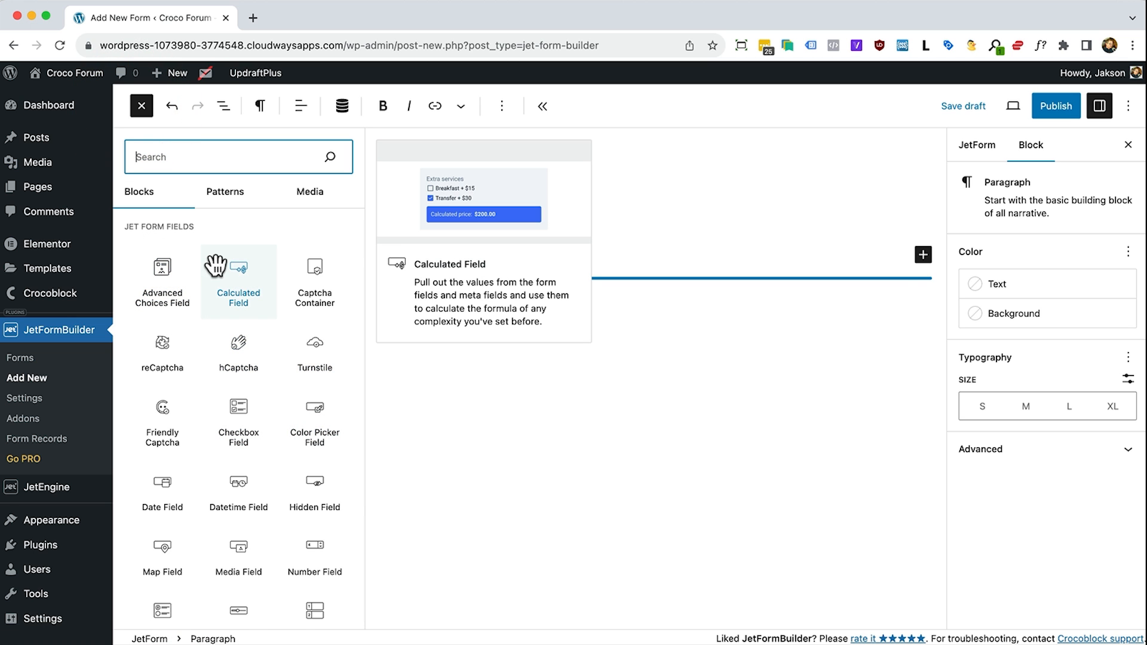
scroll(215, 265, "down", 5)
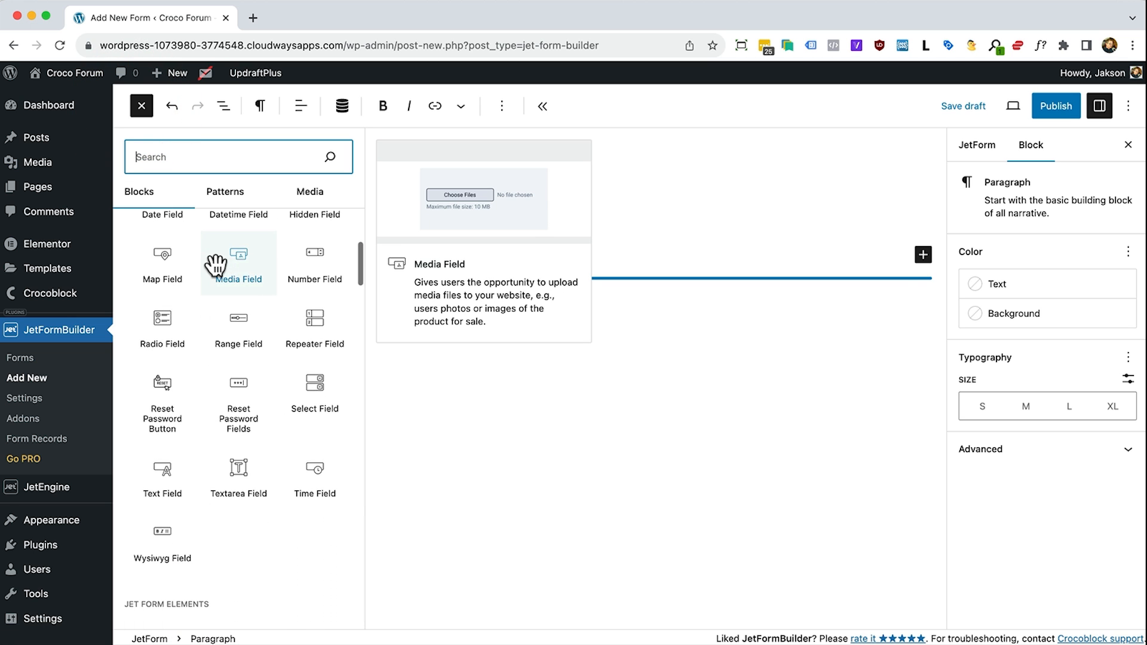
Add four text fields and a Submit Form action button to the Register form
left_click(165, 473)
left_click(165, 473)
left_click(165, 473)
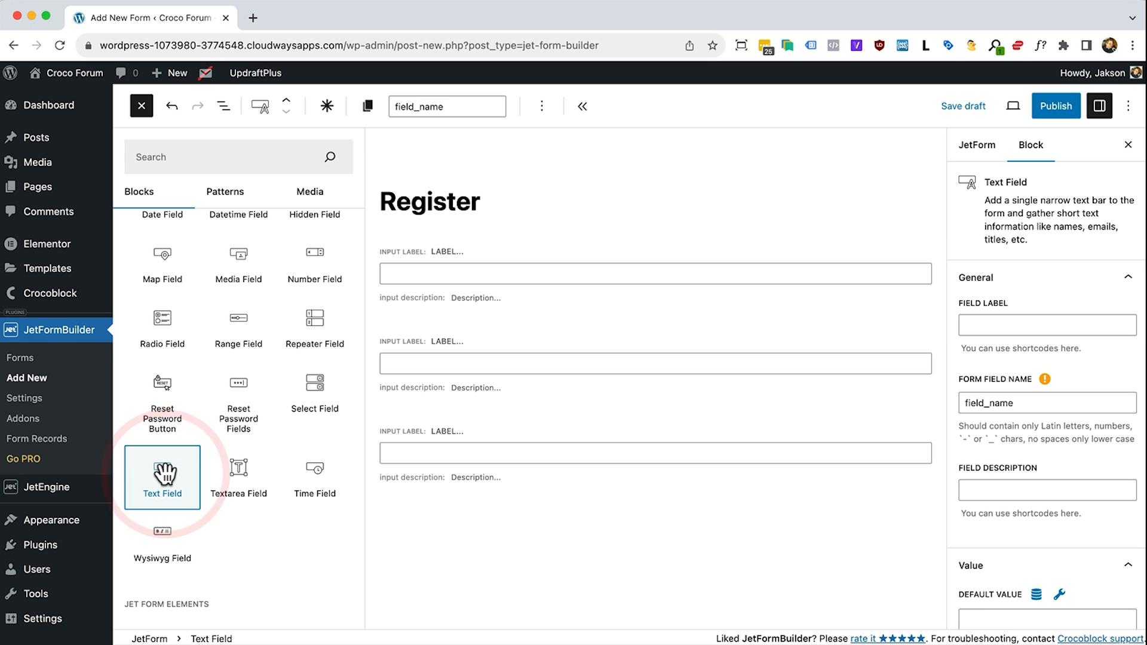
left_click(165, 474)
scroll(231, 460, "down", 5)
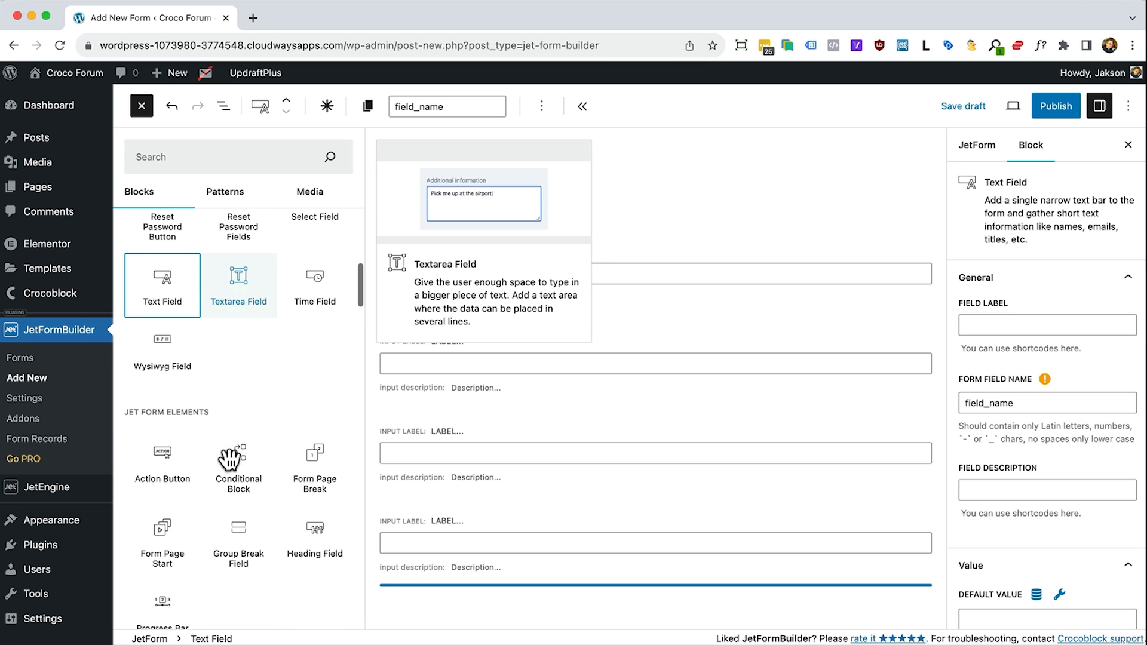
left_click(171, 457)
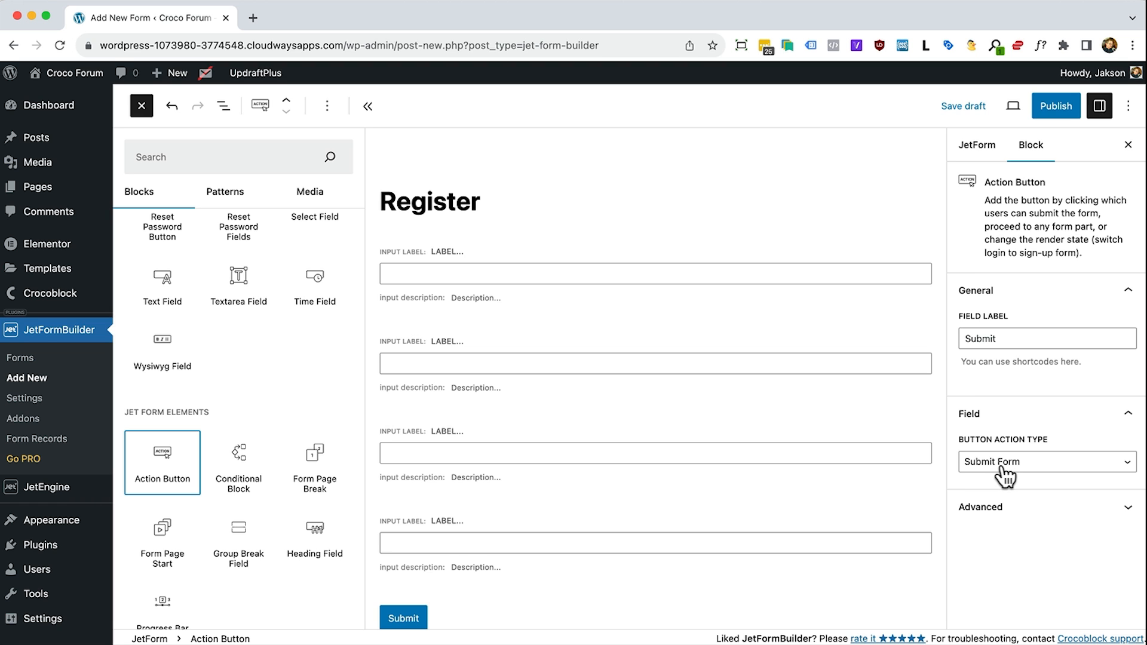
left_click(225, 107)
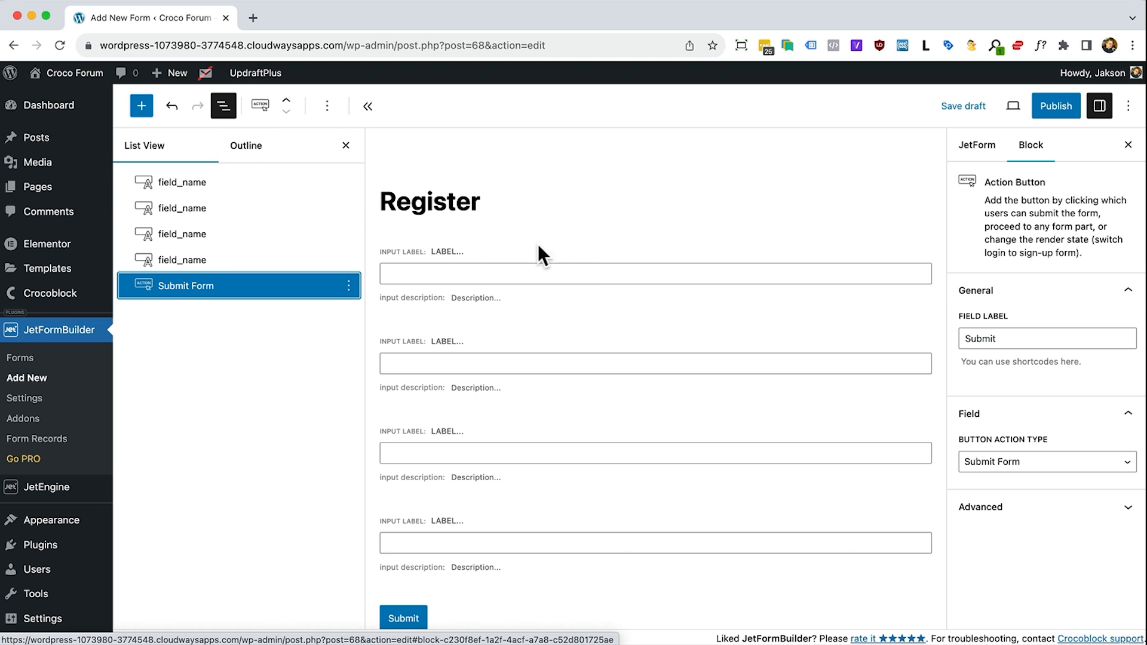
Name the first field user_name and make the User Name field required
left_click(451, 251)
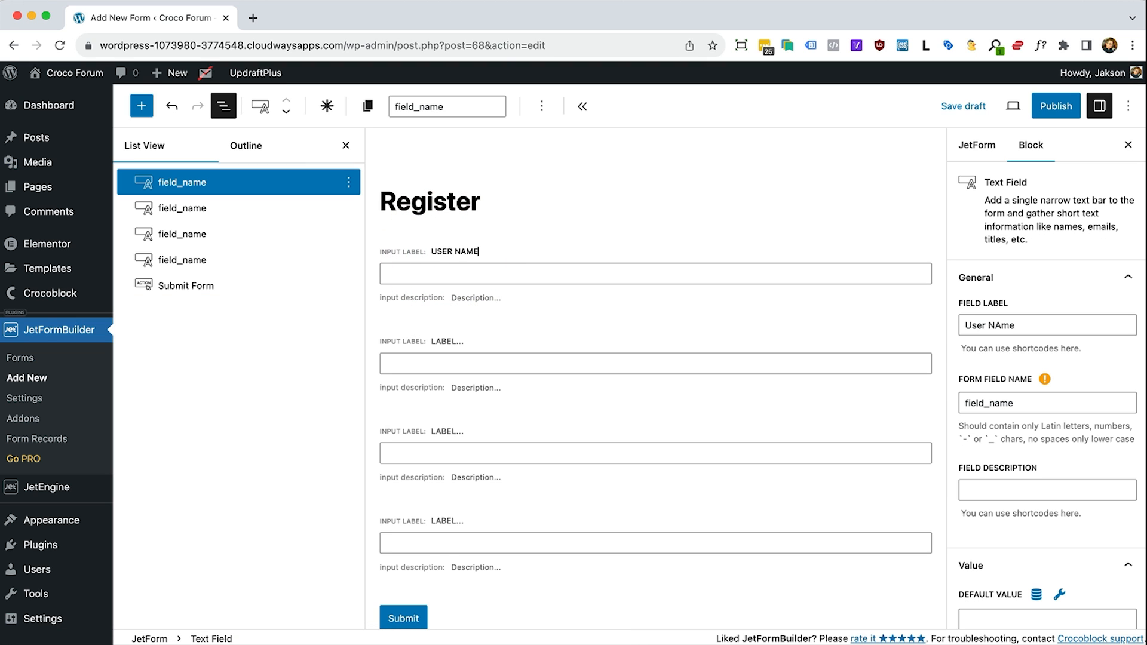
left_click(437, 272)
left_click(326, 108)
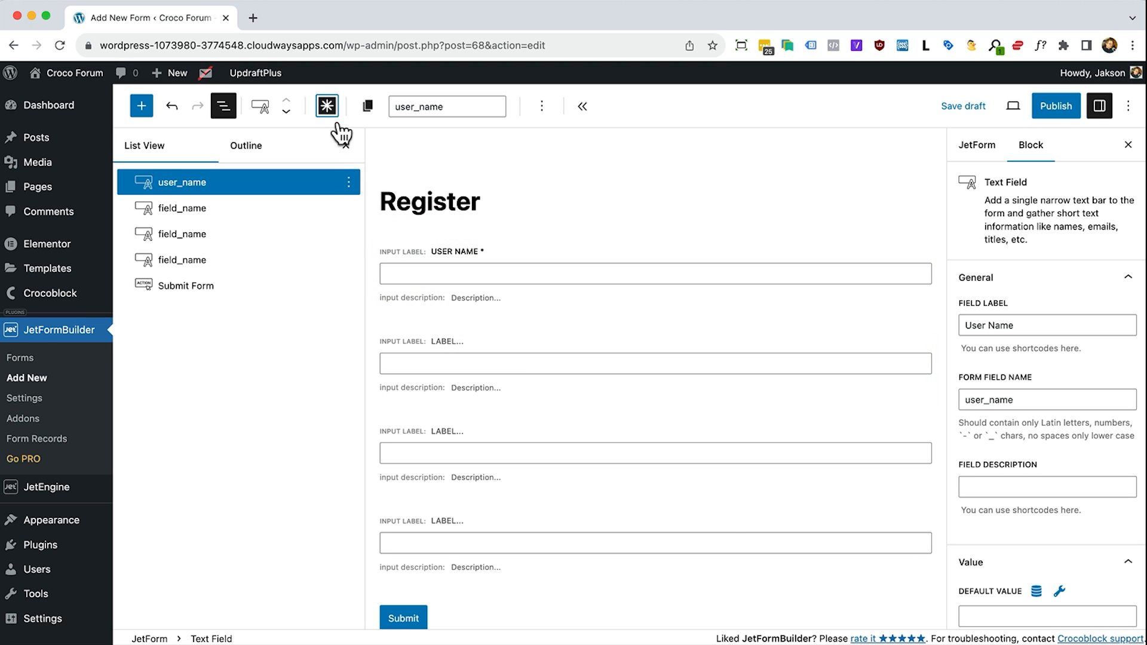
Make the Email Address field required with an Email input type
left_click(441, 341)
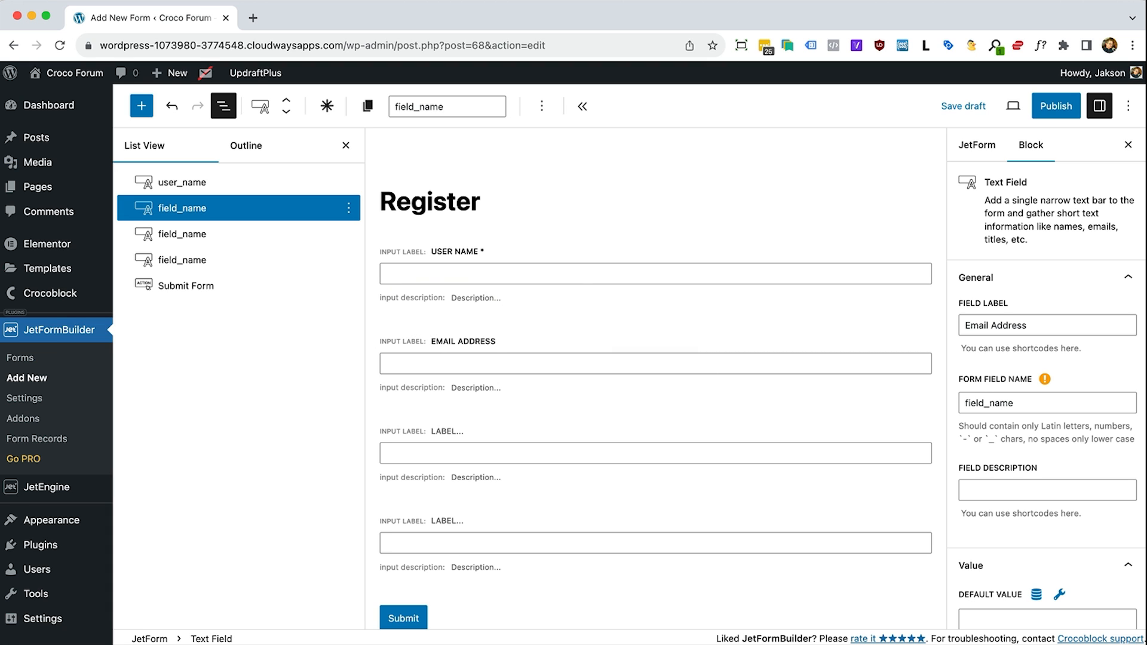
left_click(326, 106)
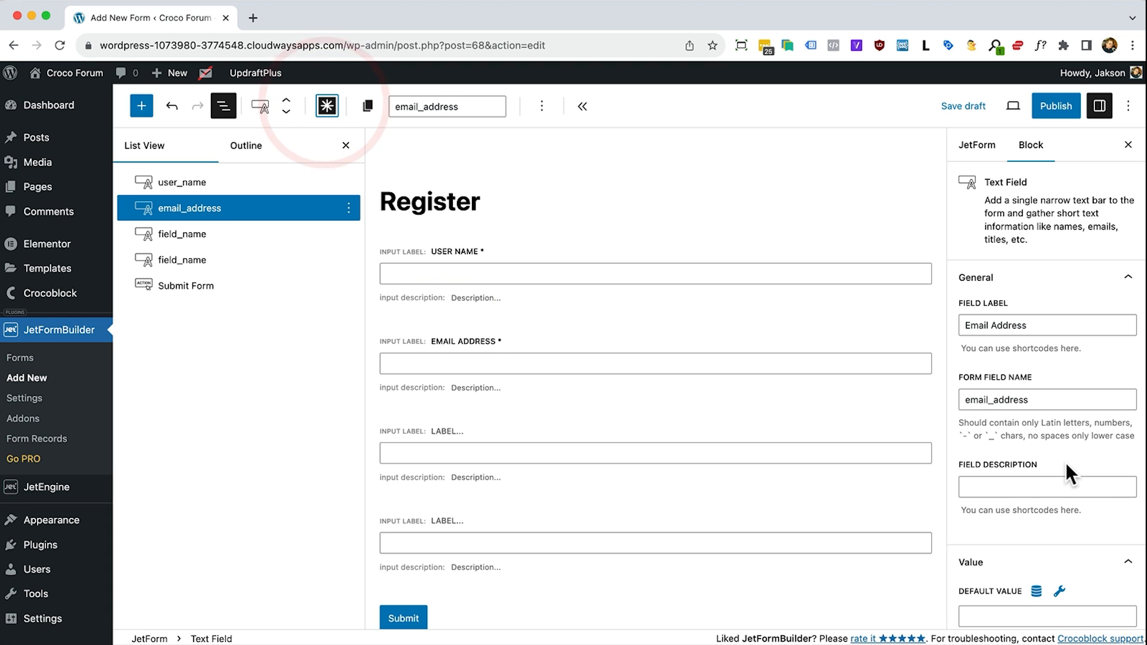
scroll(1066, 462, "down", 2)
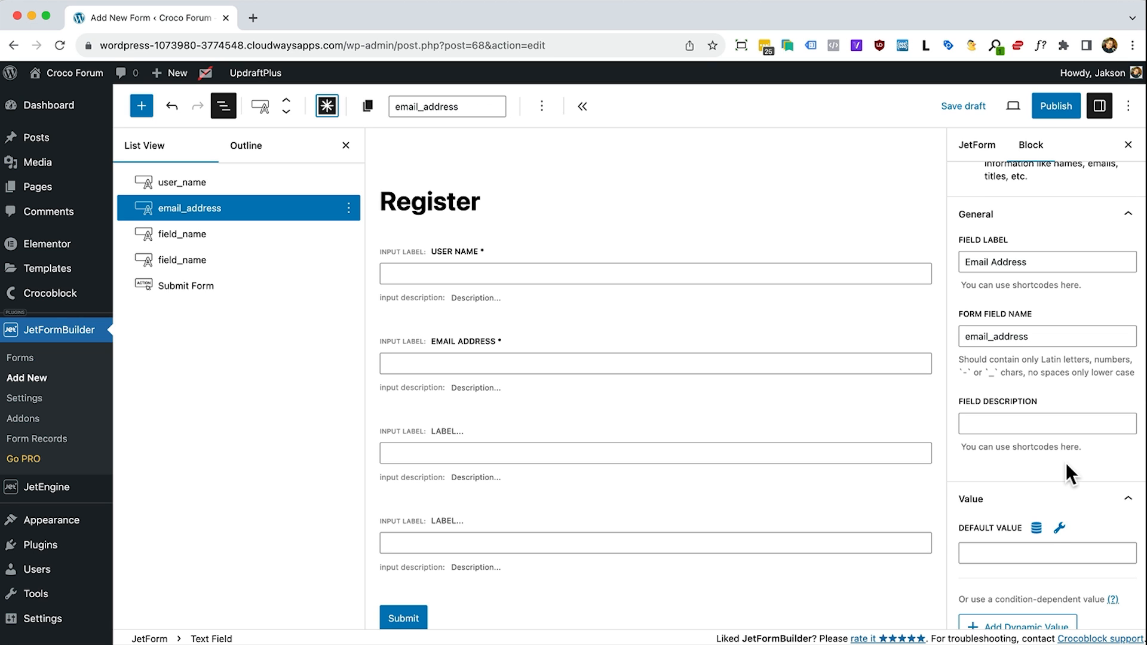
scroll(1066, 464, "down", 2)
scroll(1065, 462, "down", 4)
scroll(1066, 462, "up", 7)
scroll(1067, 465, "down", 6)
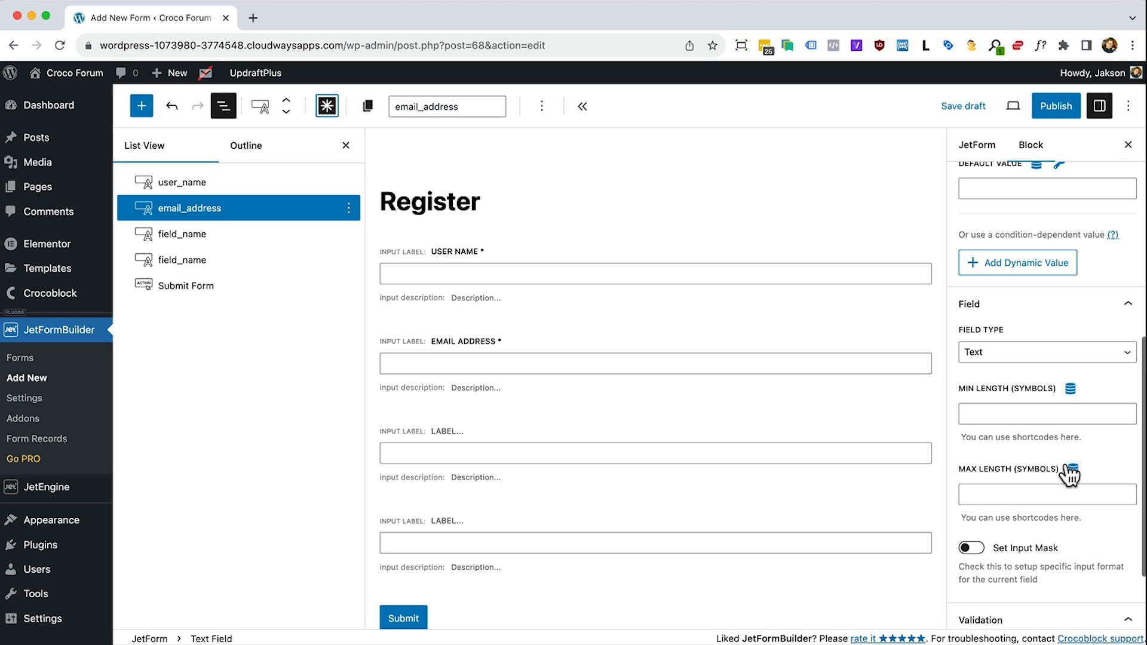
left_click(1020, 359)
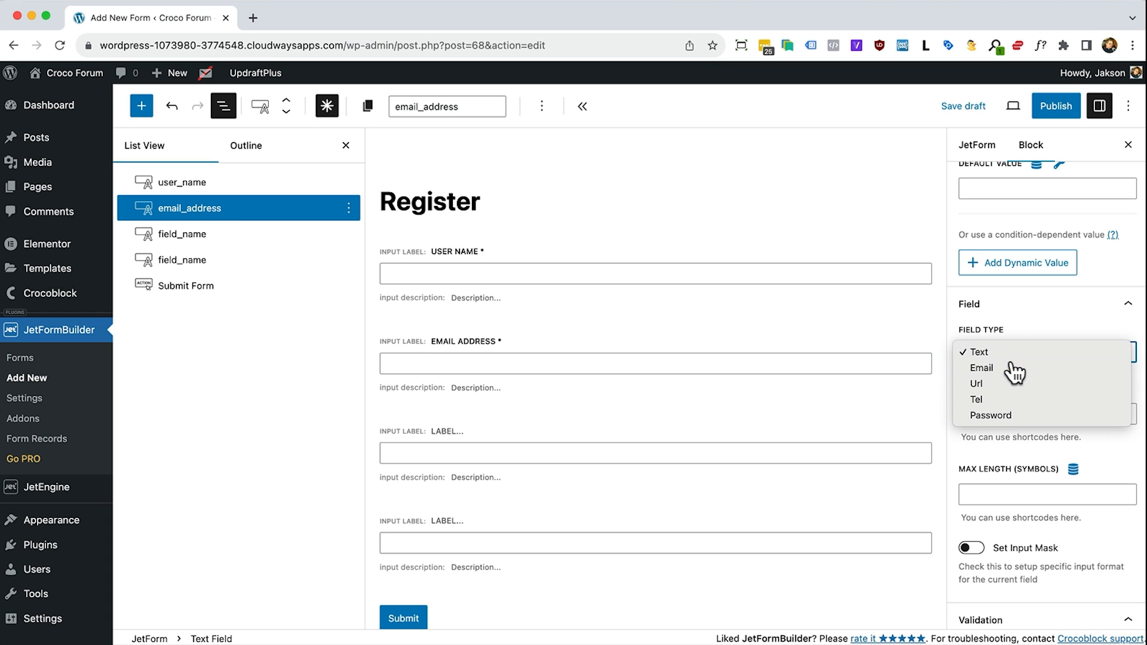
left_click(1014, 368)
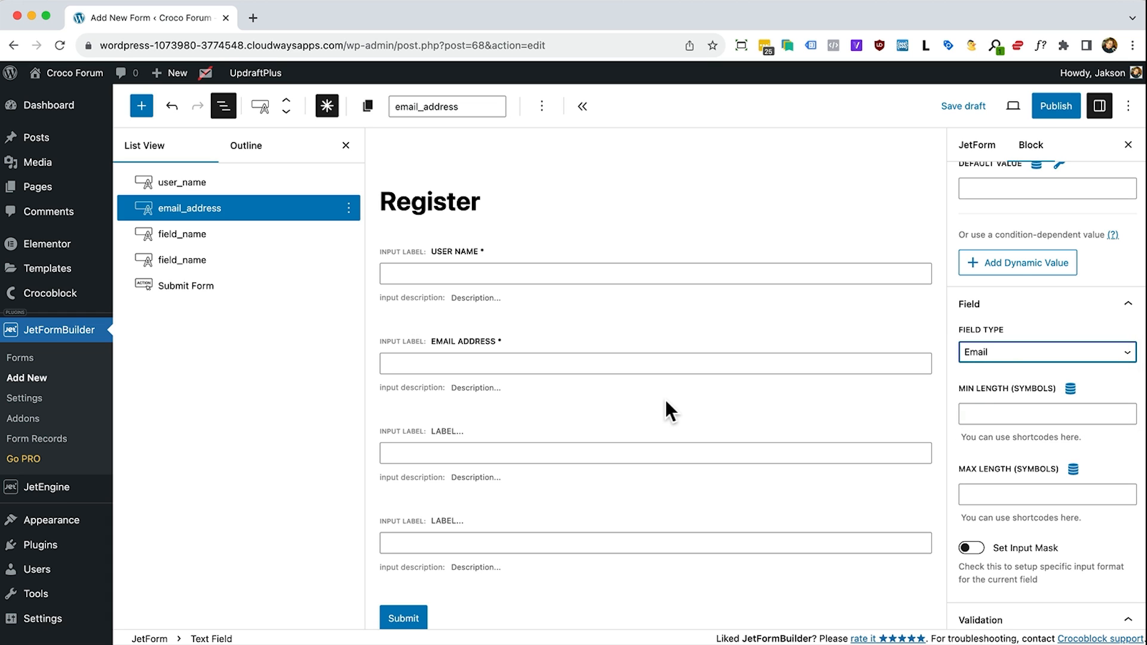
Make the Password field required with a Password input type
left_click(448, 431)
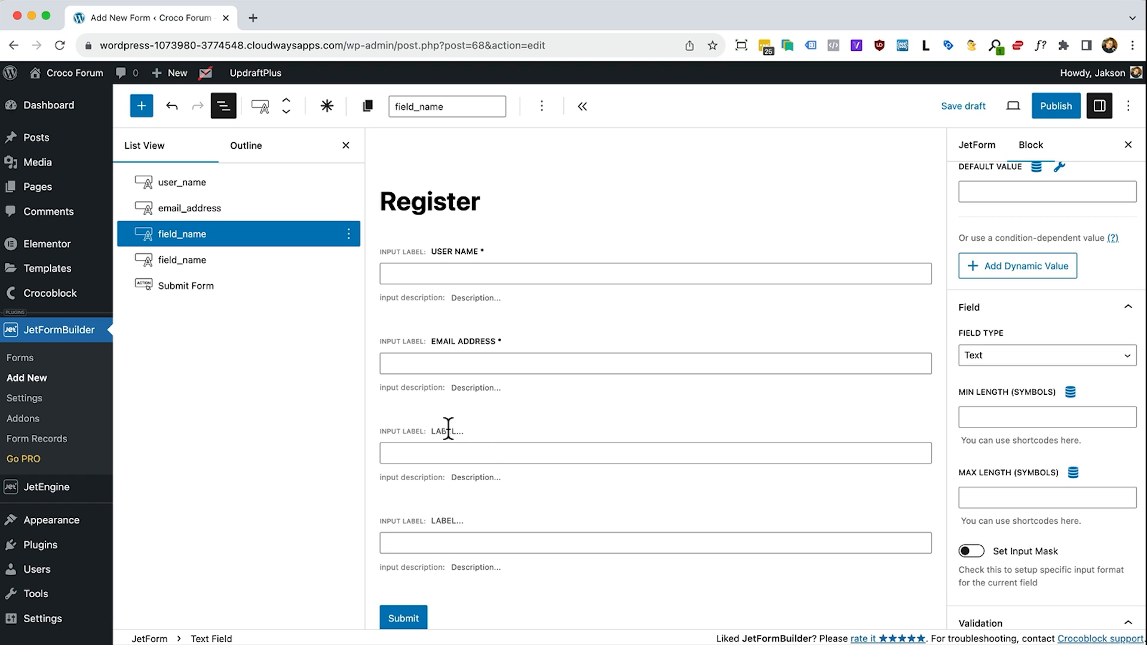
left_click(327, 107)
left_click(1074, 357)
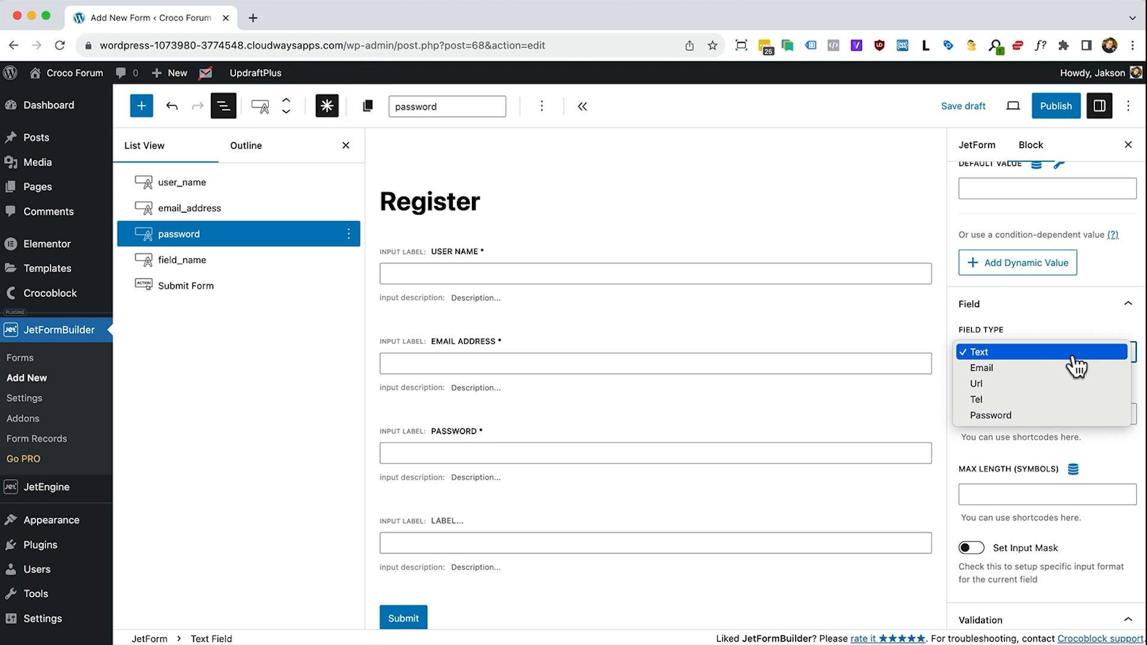
left_click(1037, 417)
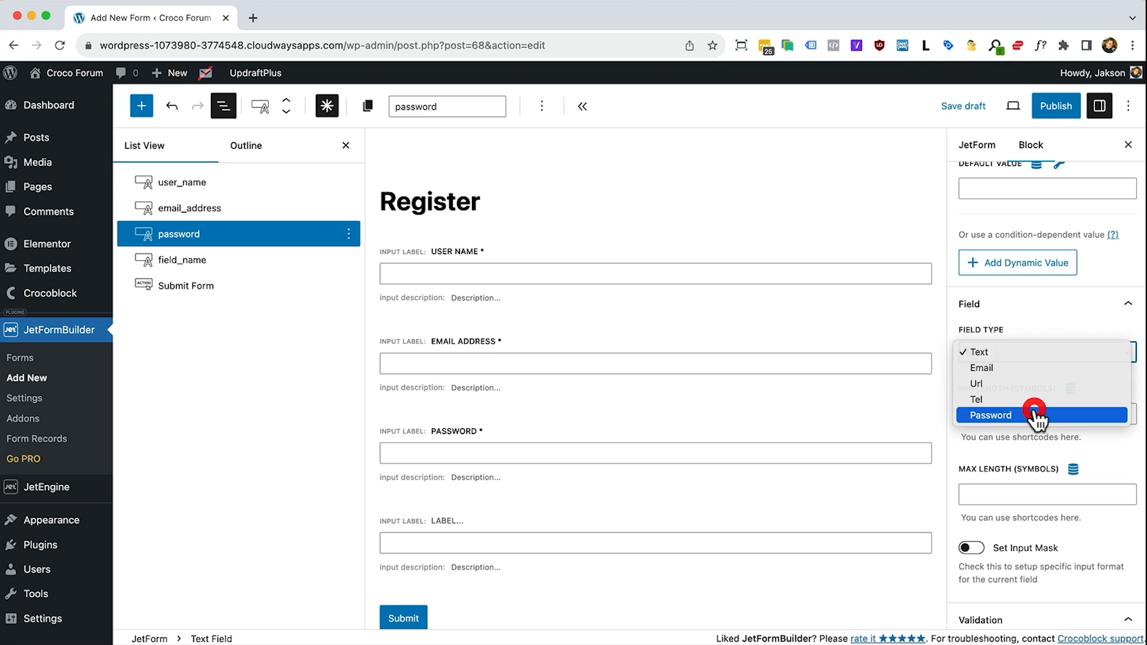
Make the Confirm Password field required with a Password field type
left_click(456, 521)
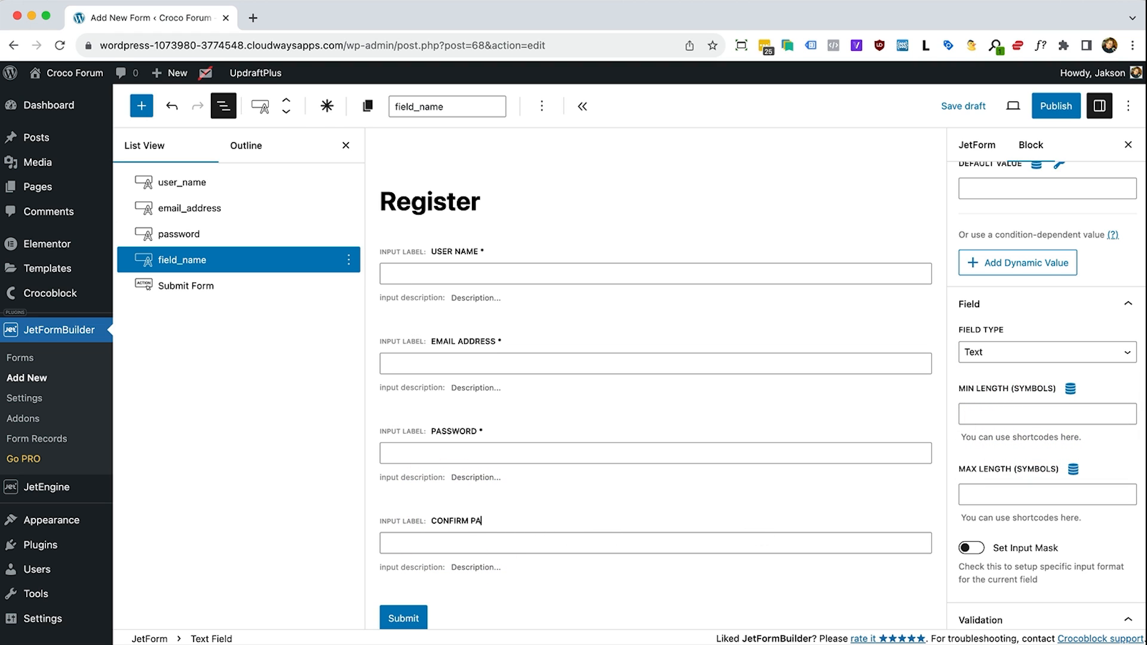
left_click(327, 108)
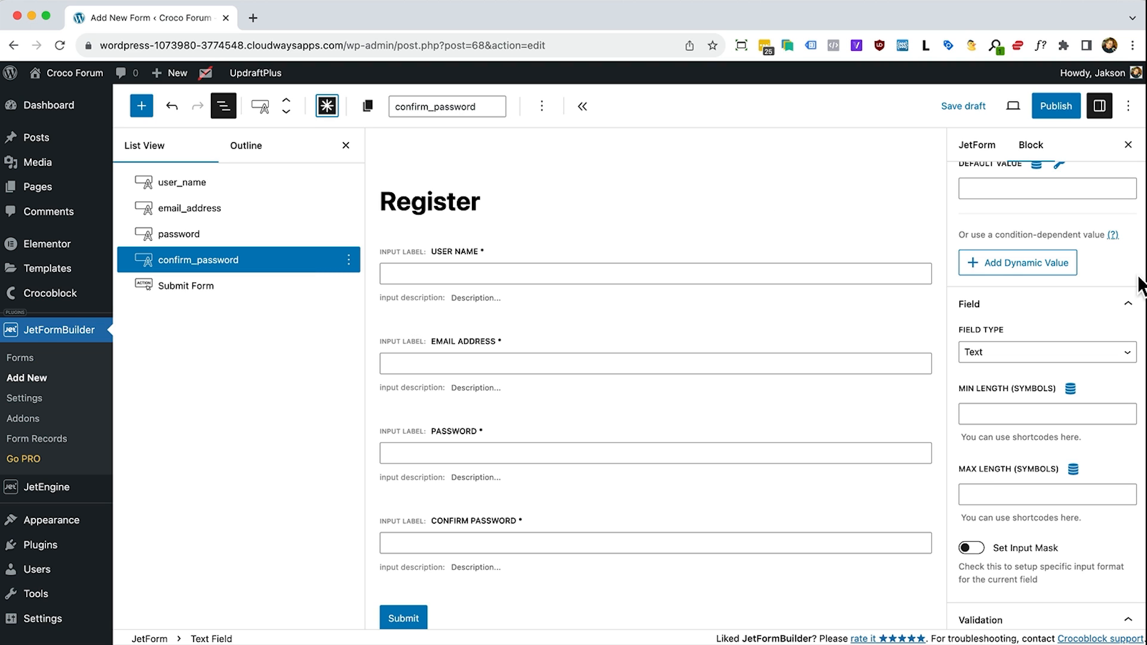
left_click(991, 354)
left_click(1011, 414)
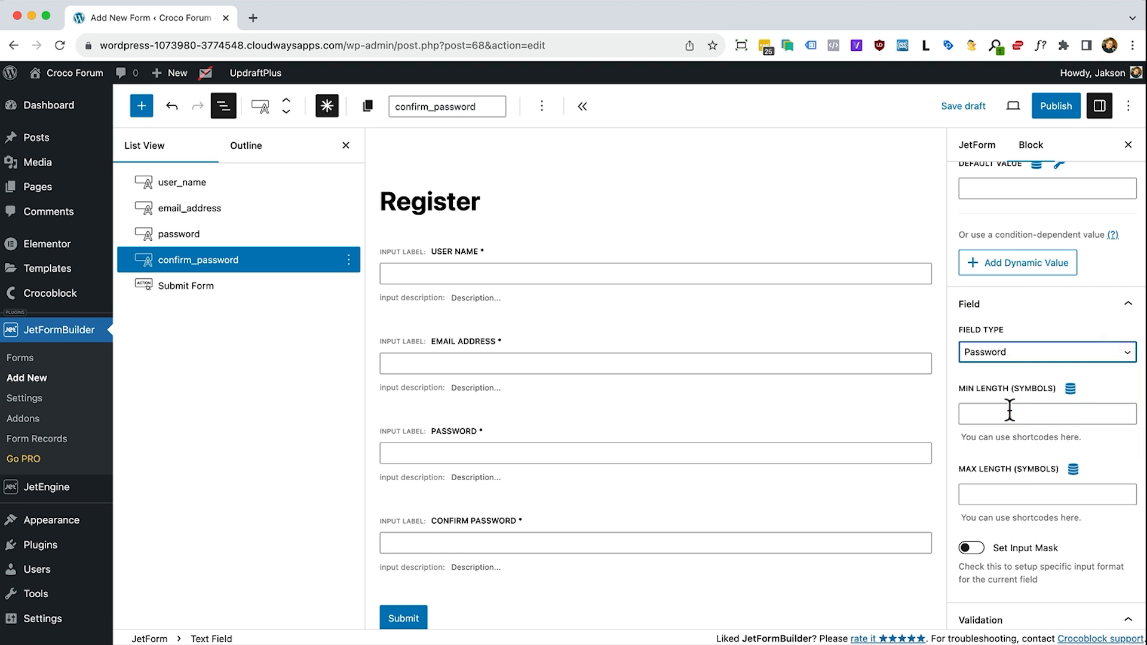
Publish the Register form
scroll(1073, 410, "up", 7)
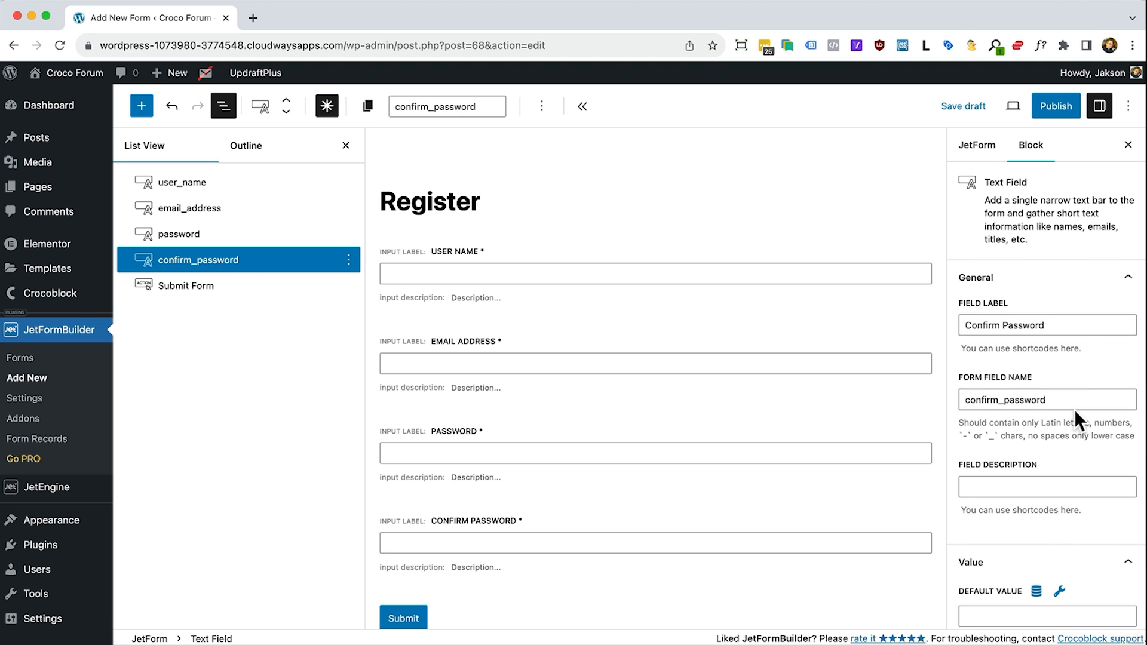
left_click(1056, 106)
left_click(995, 103)
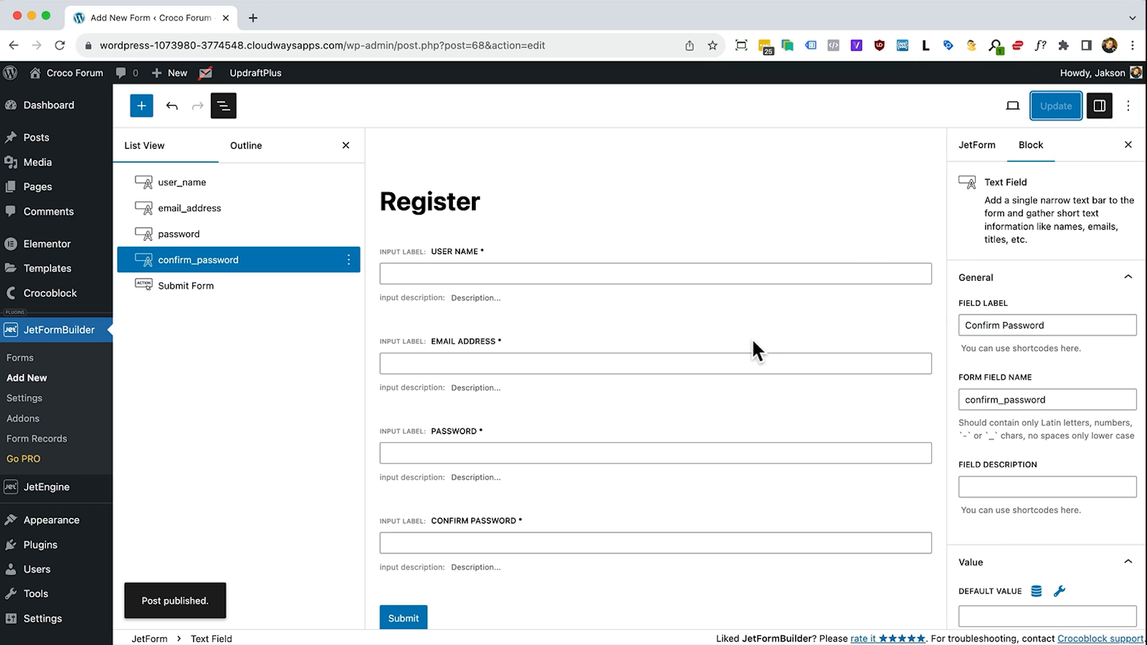
Delete the Send Email post-submit action from the form settings
scroll(751, 338, "down", 2)
scroll(752, 338, "up", 2)
left_click(980, 145)
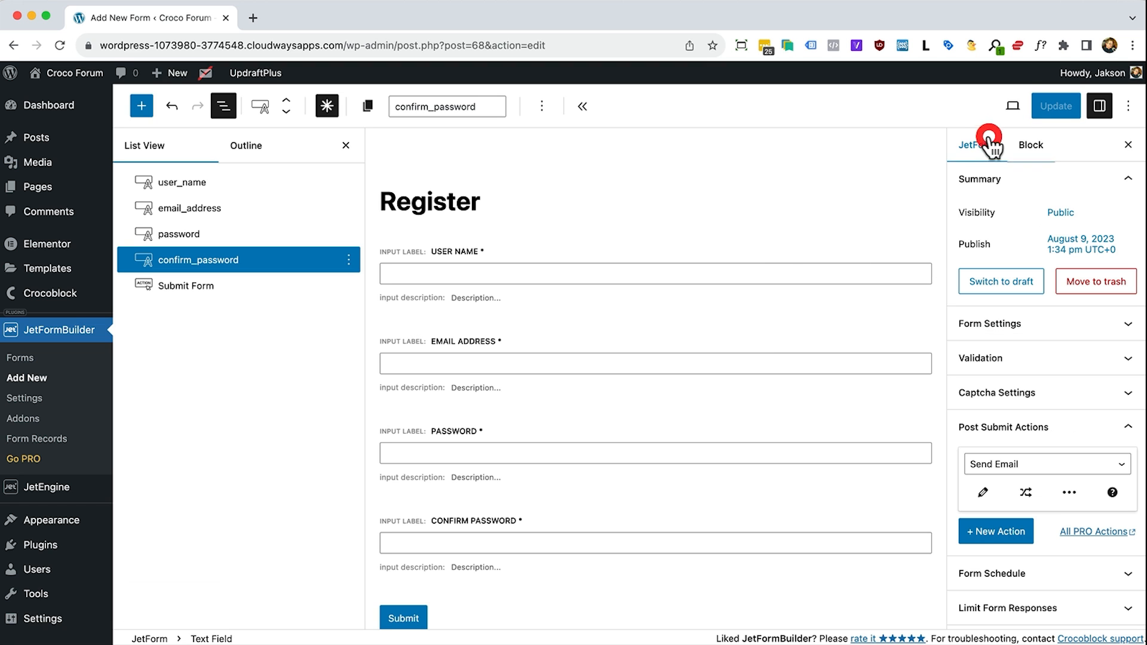
scroll(1027, 389, "down", 1)
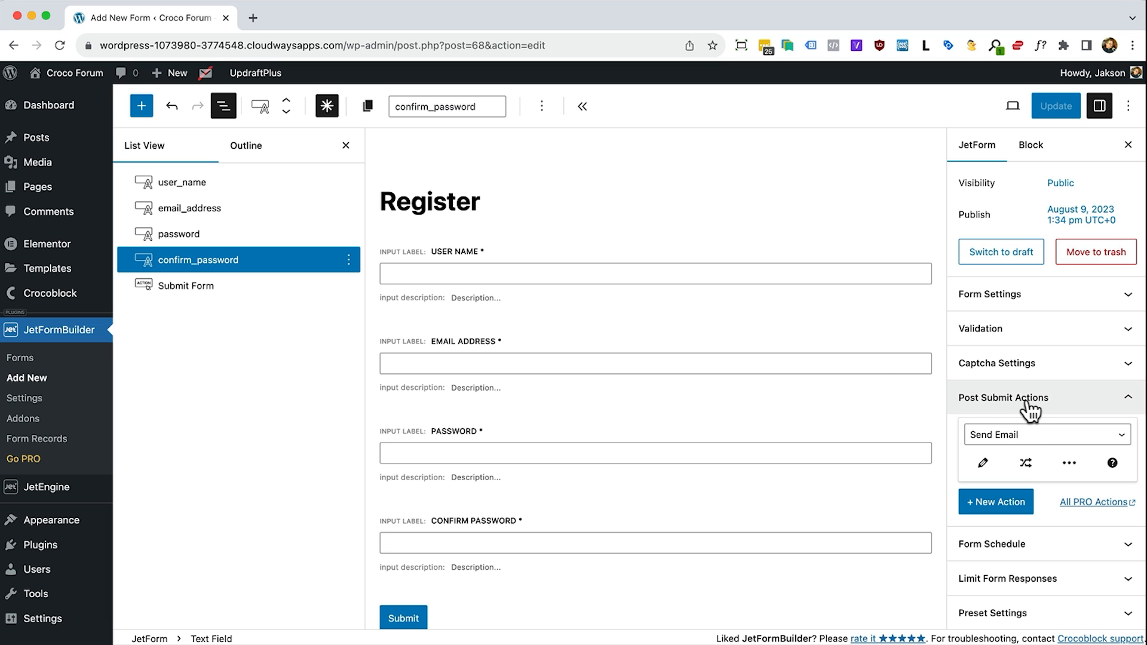
left_click(1071, 466)
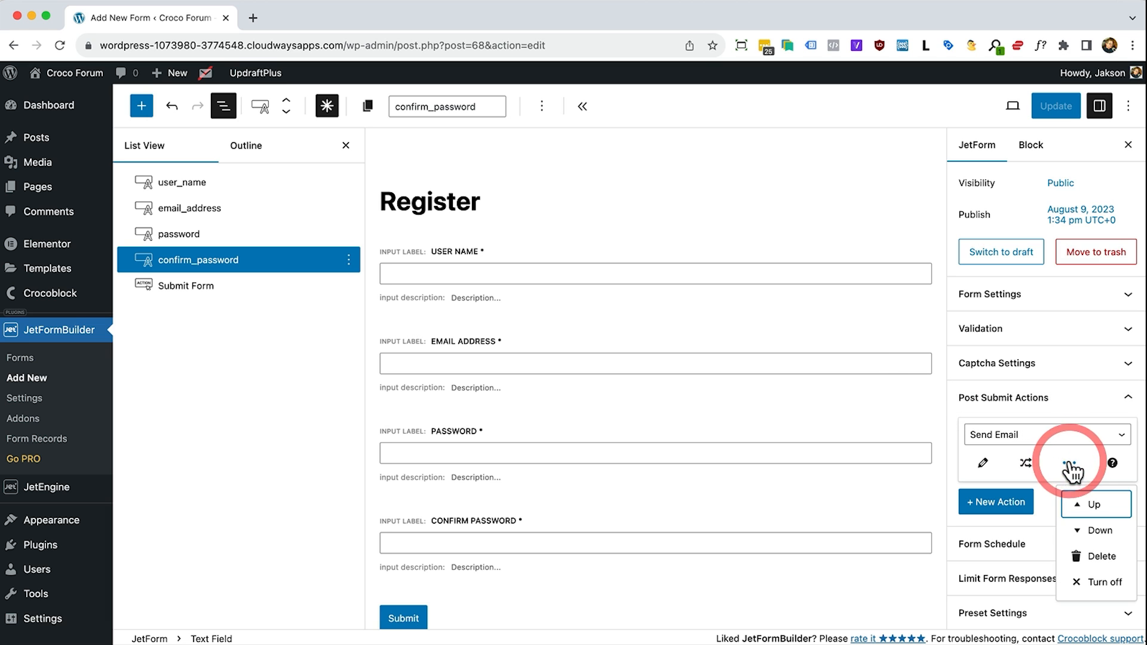
left_click(1104, 561)
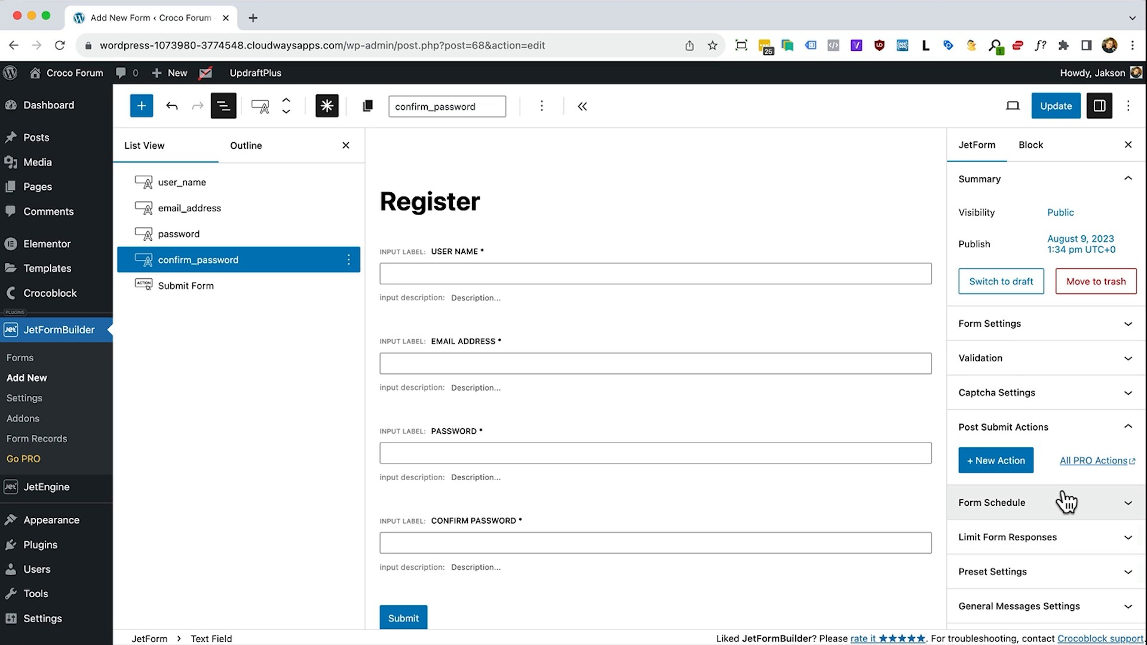
Add a Register User post-submit action and open its settings
left_click(1002, 466)
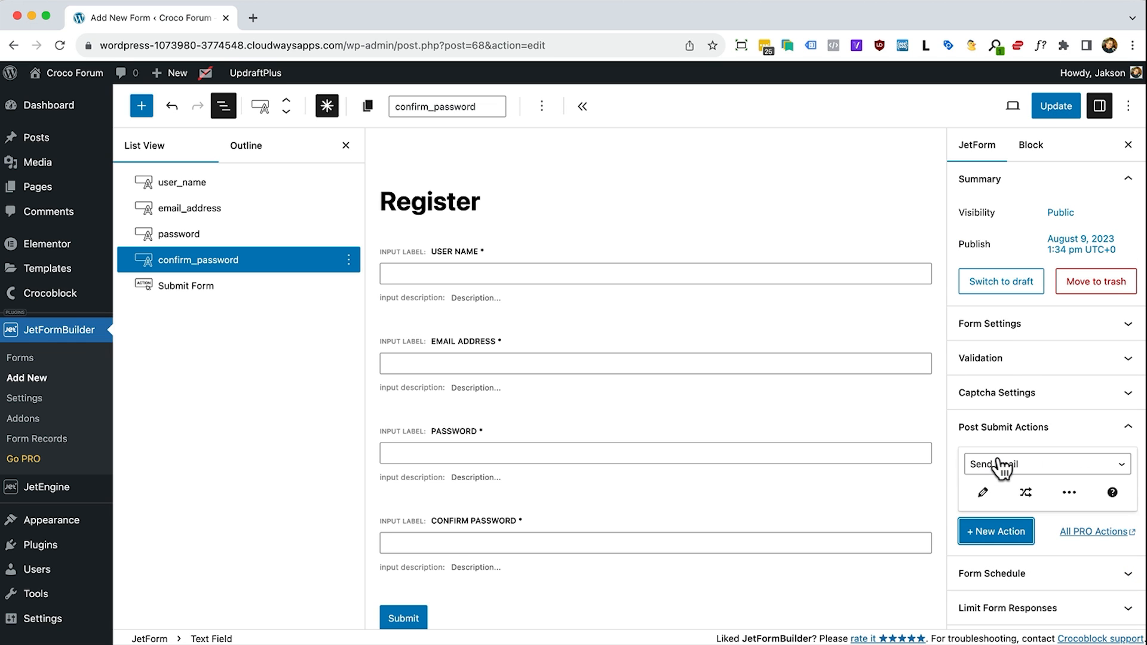
left_click(1014, 468)
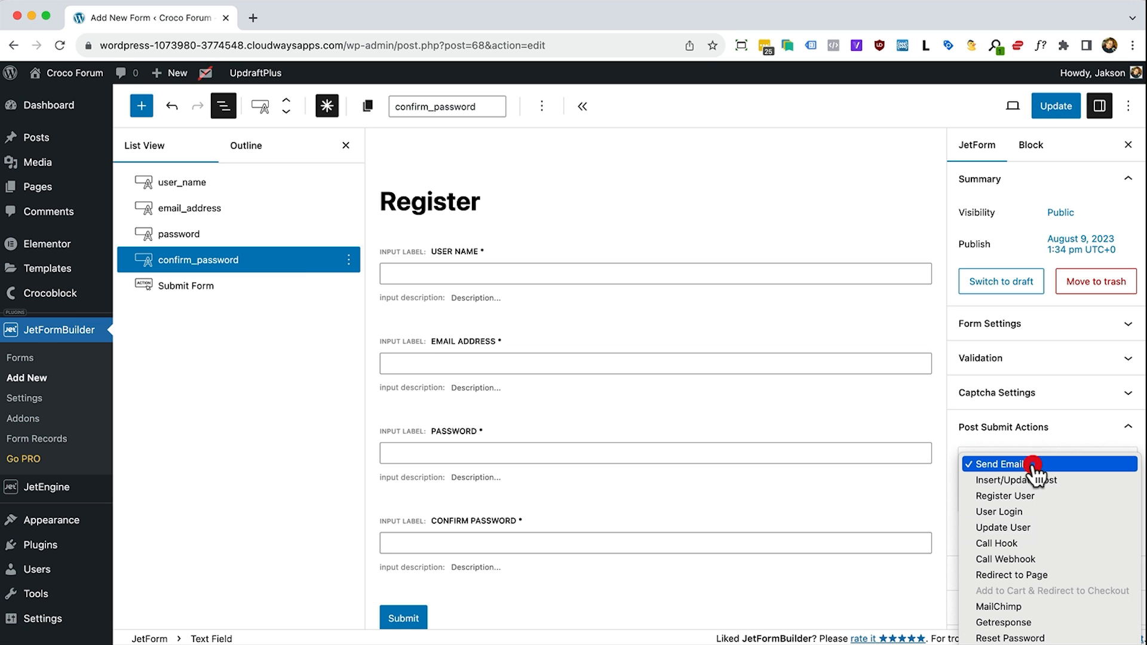
left_click(1029, 508)
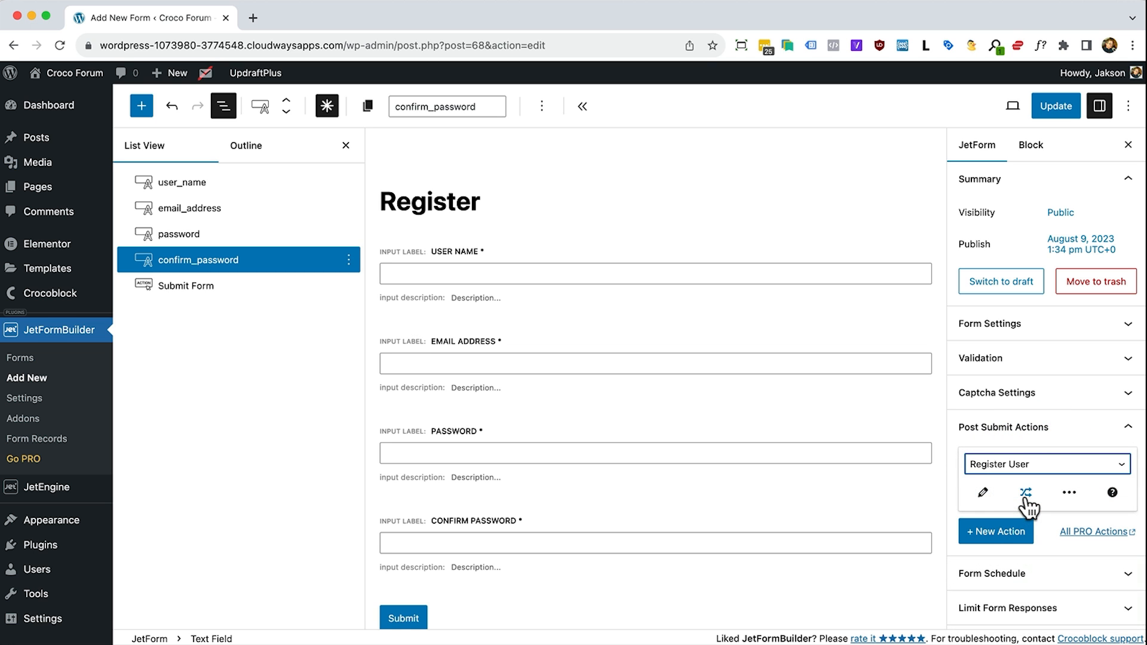
left_click(983, 493)
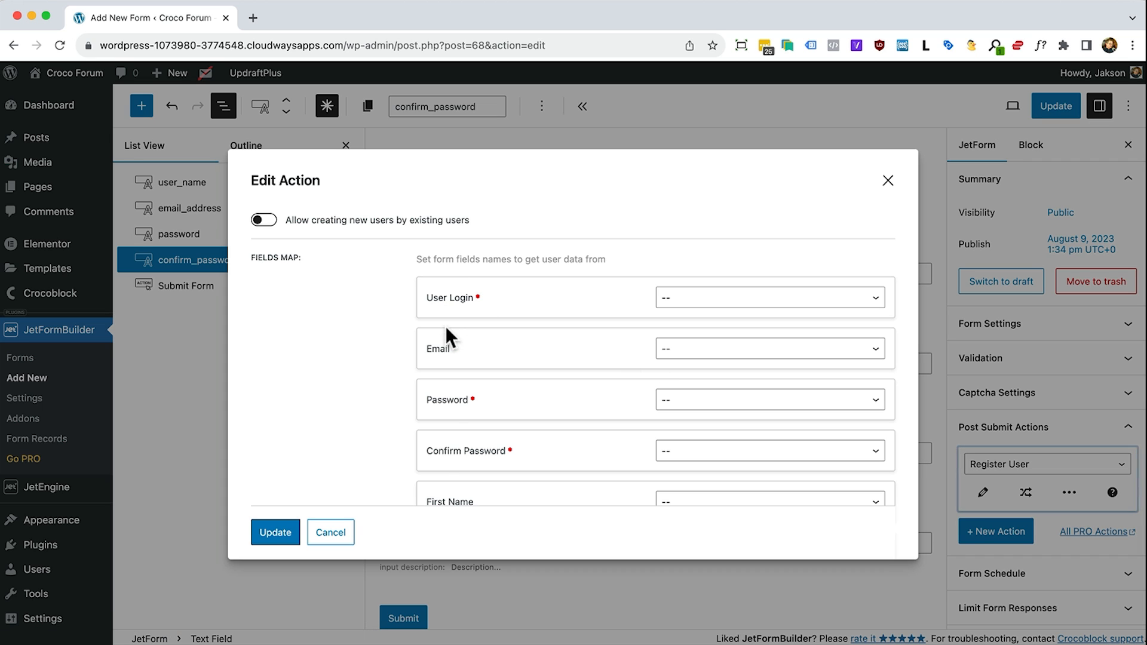
Map User Login, Email, Password and Confirm Password to the matching form fields
left_click(762, 296)
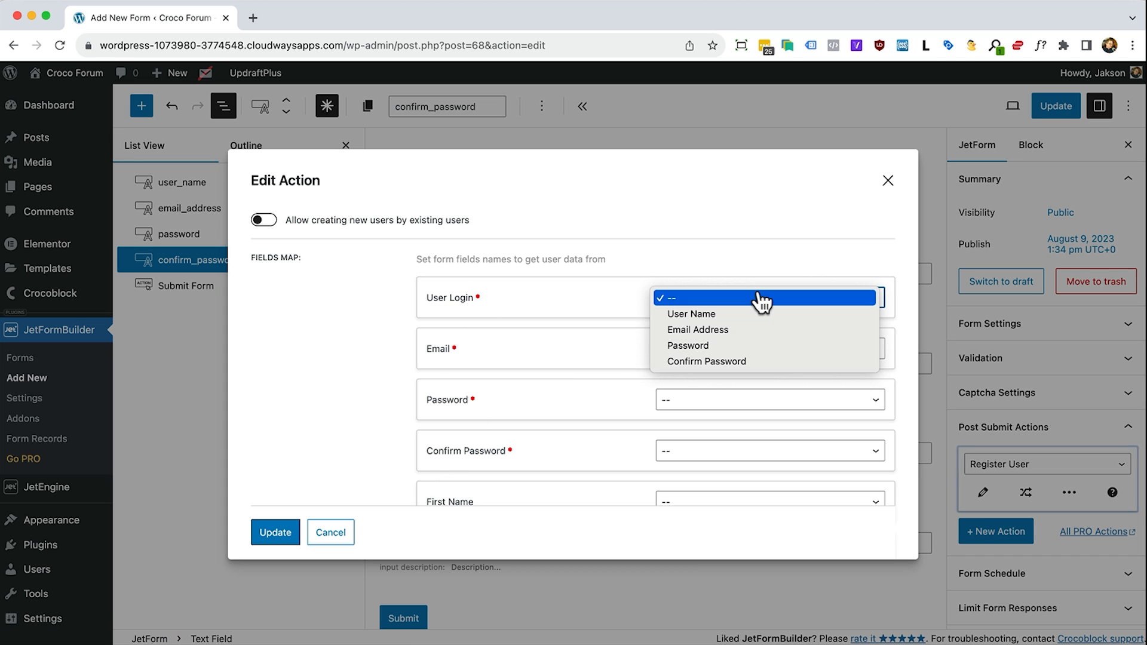
left_click(754, 313)
left_click(729, 349)
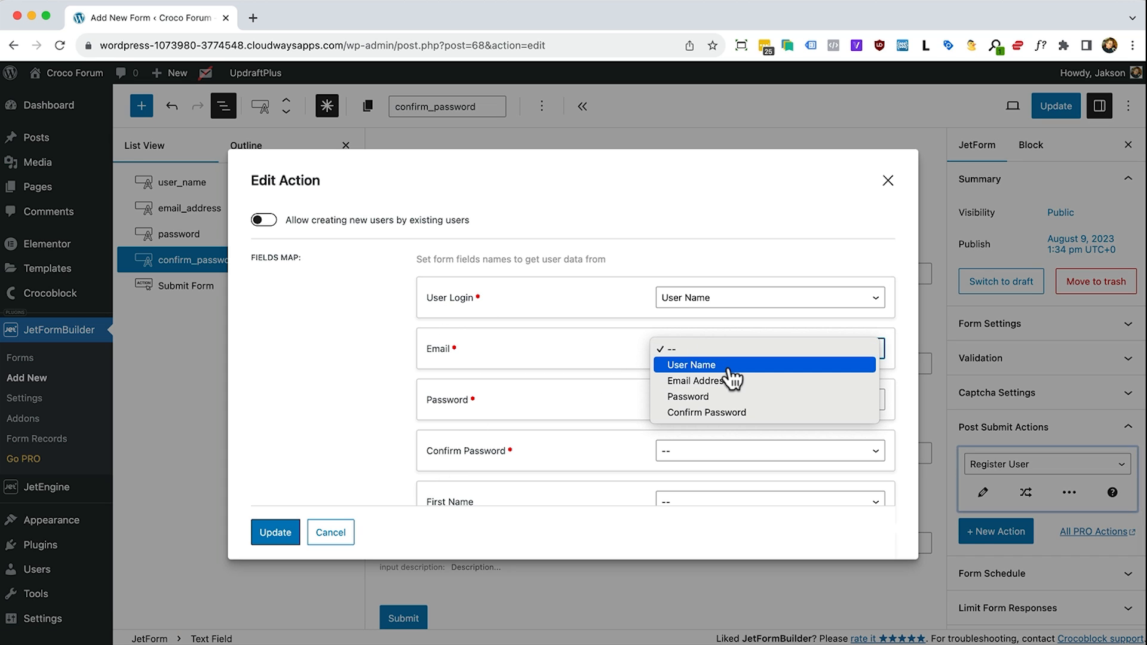
left_click(732, 380)
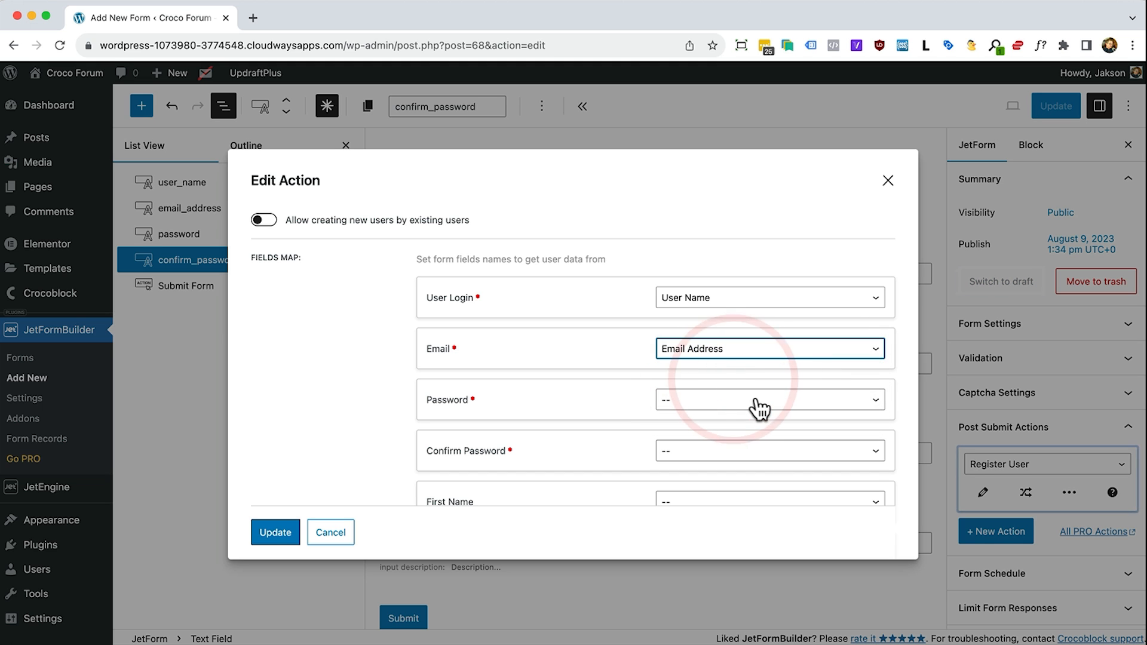
left_click(756, 399)
left_click(741, 447)
scroll(747, 449, "down", 1)
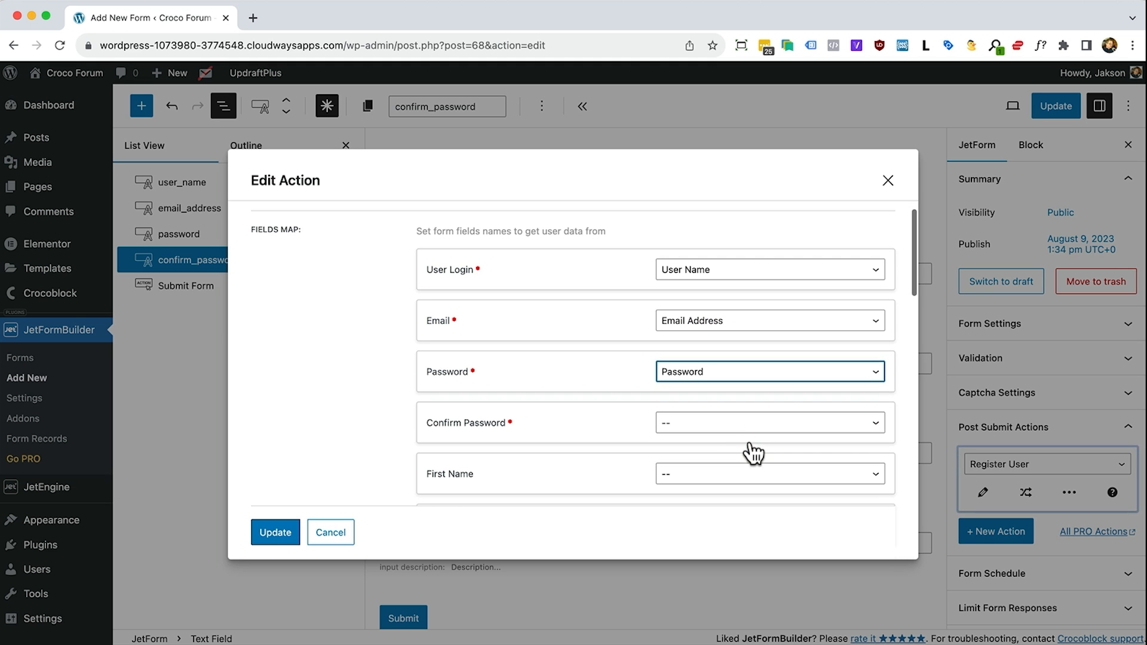
left_click(734, 430)
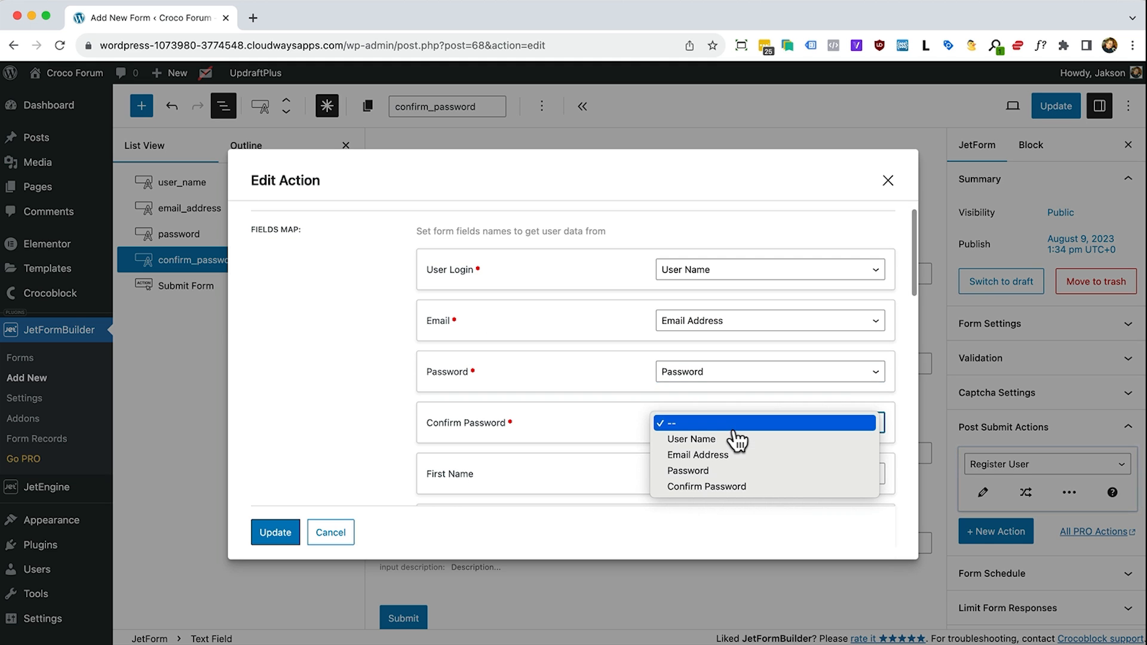
left_click(734, 486)
Check the user role list, apply the Register User settings, and update the form
scroll(745, 430, "down", 5)
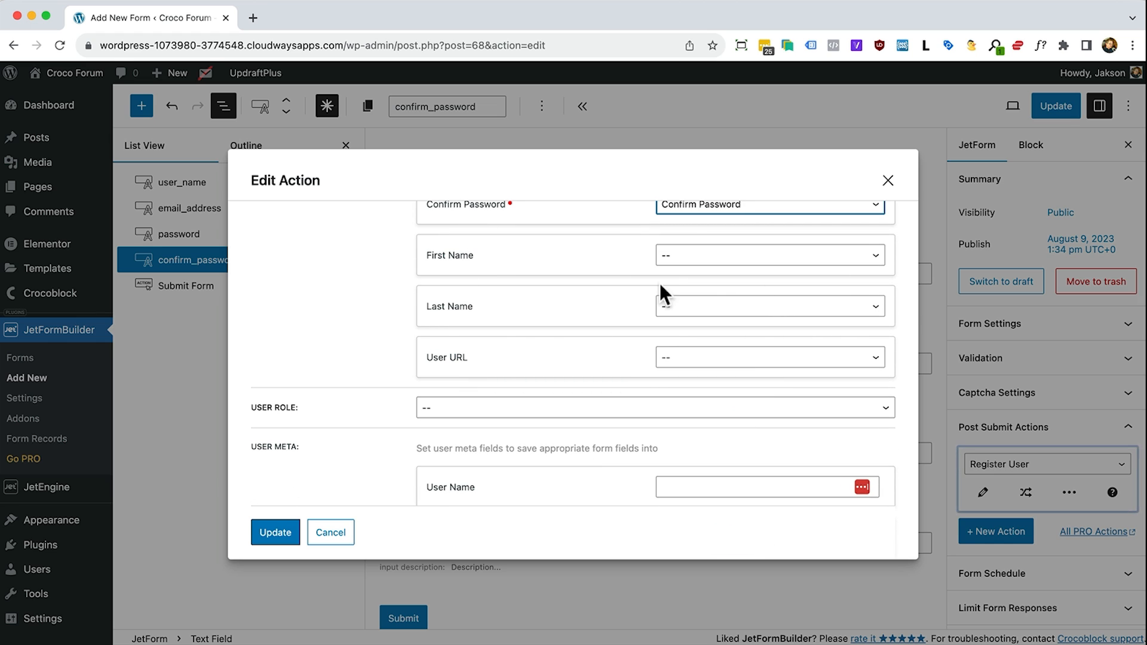
scroll(591, 287, "down", 2)
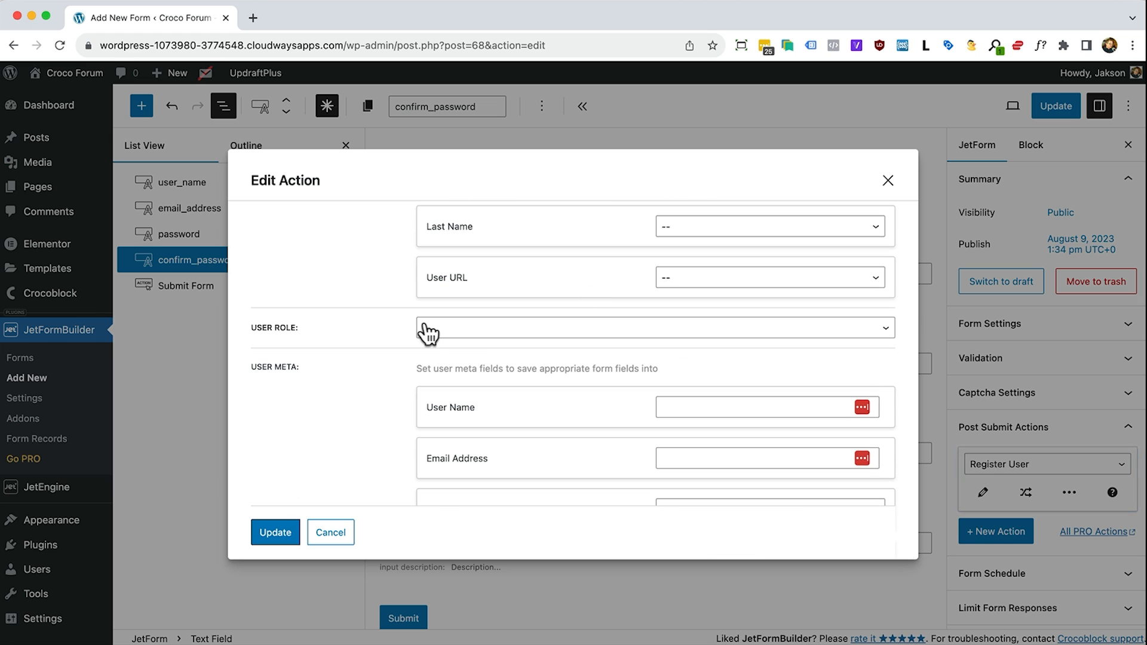
left_click(481, 339)
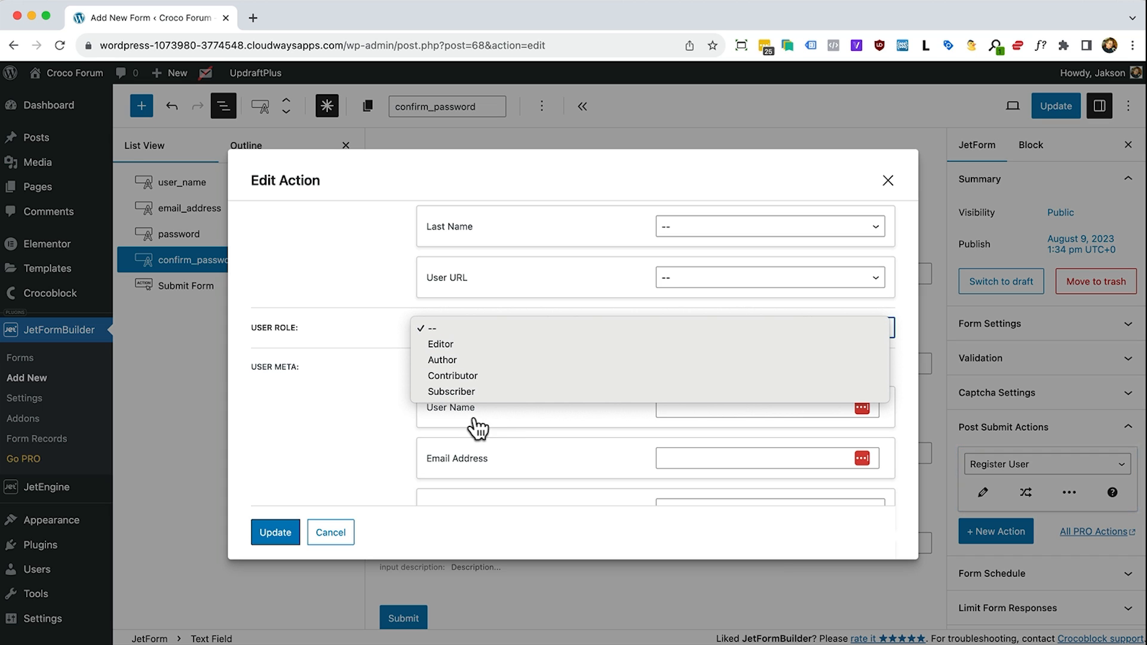
left_click(463, 392)
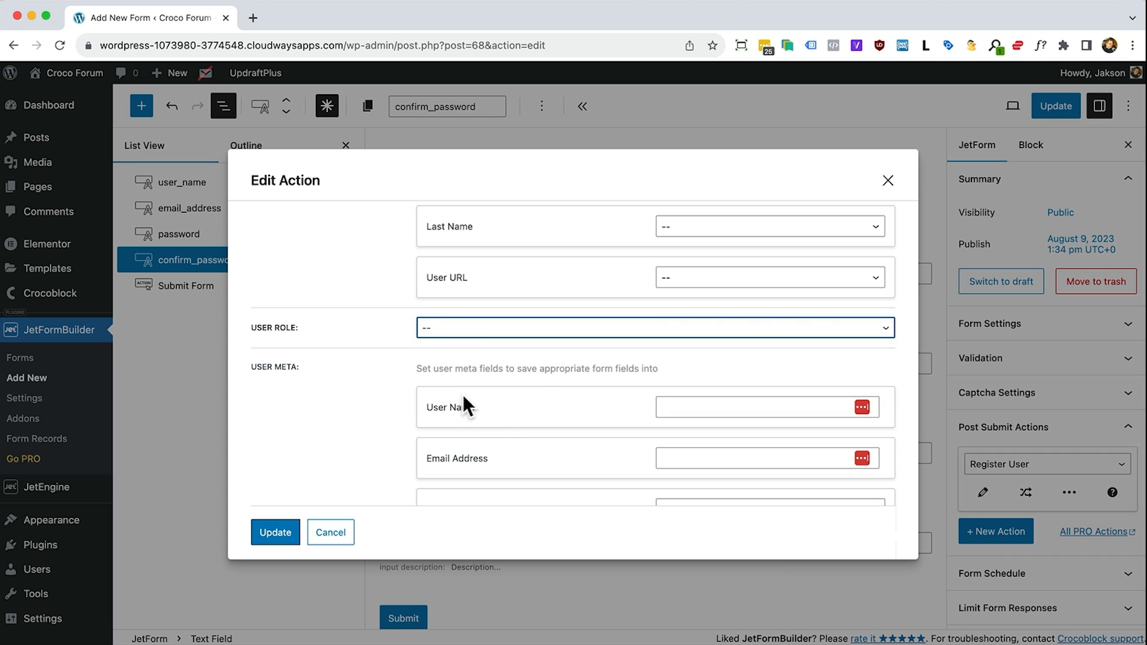
left_click(304, 447)
scroll(667, 410, "down", 1)
scroll(667, 409, "down", 3)
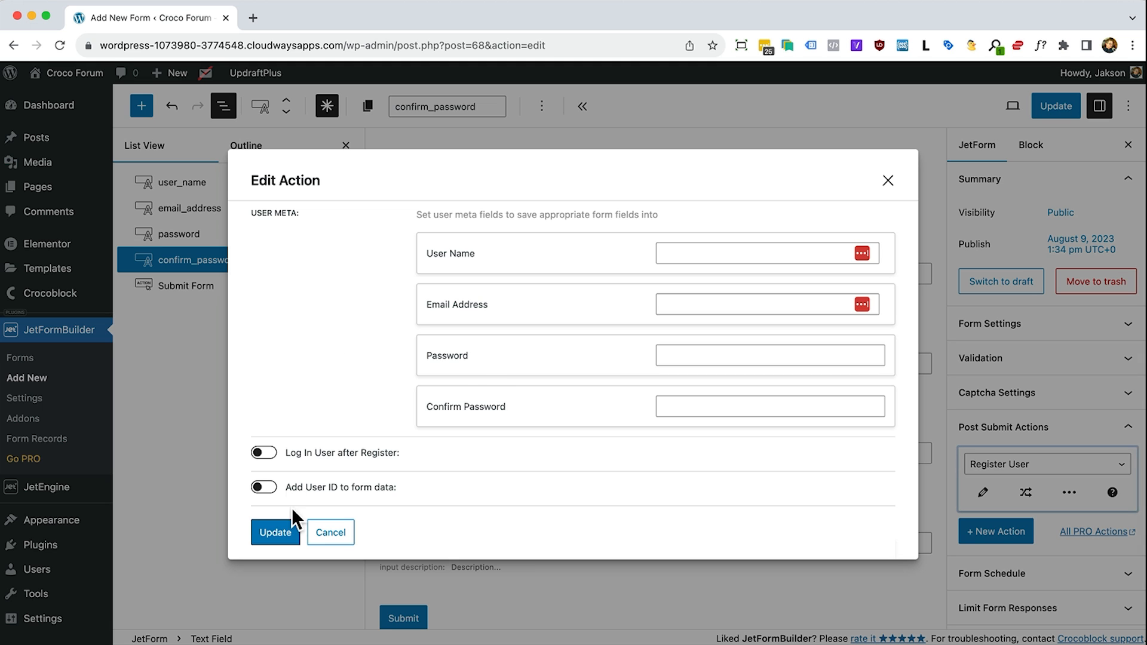
left_click(274, 531)
left_click(1051, 107)
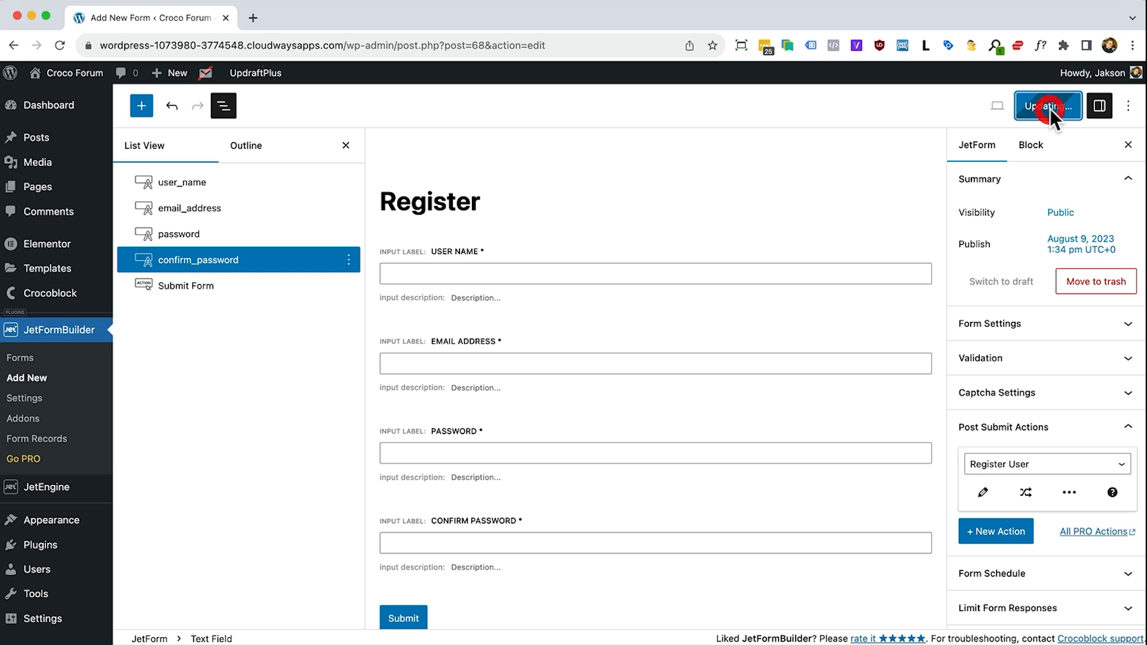
scroll(1026, 321, "down", 1)
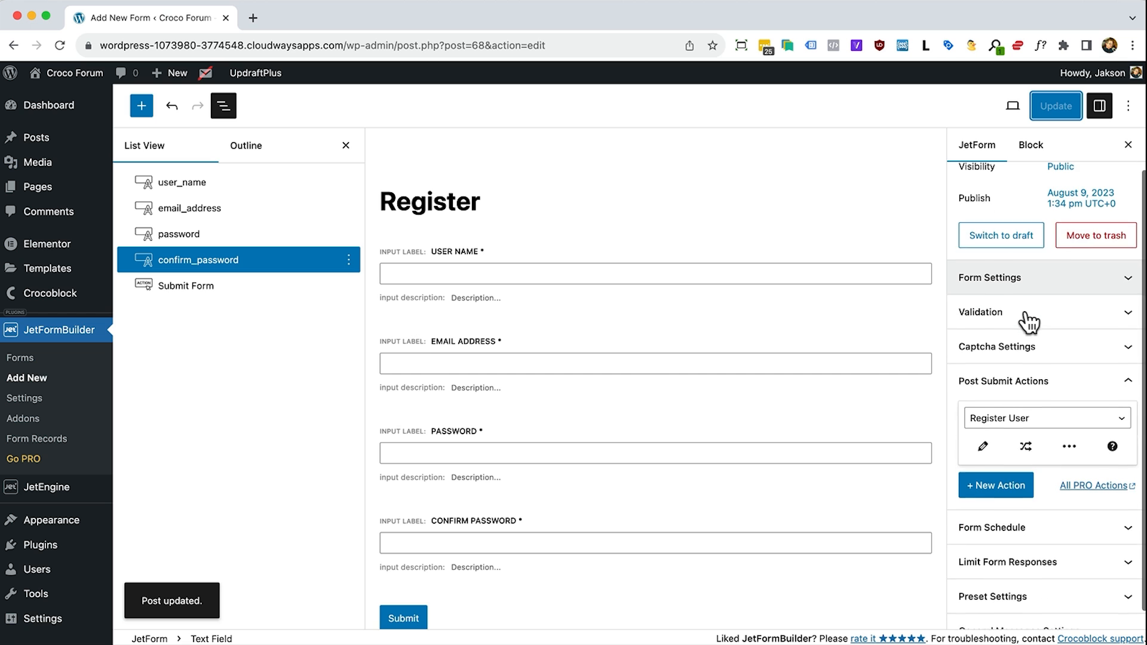
Enable Log In User after Register in the Register User action and apply it
left_click(982, 450)
scroll(460, 266, "down", 3)
scroll(460, 266, "down", 5)
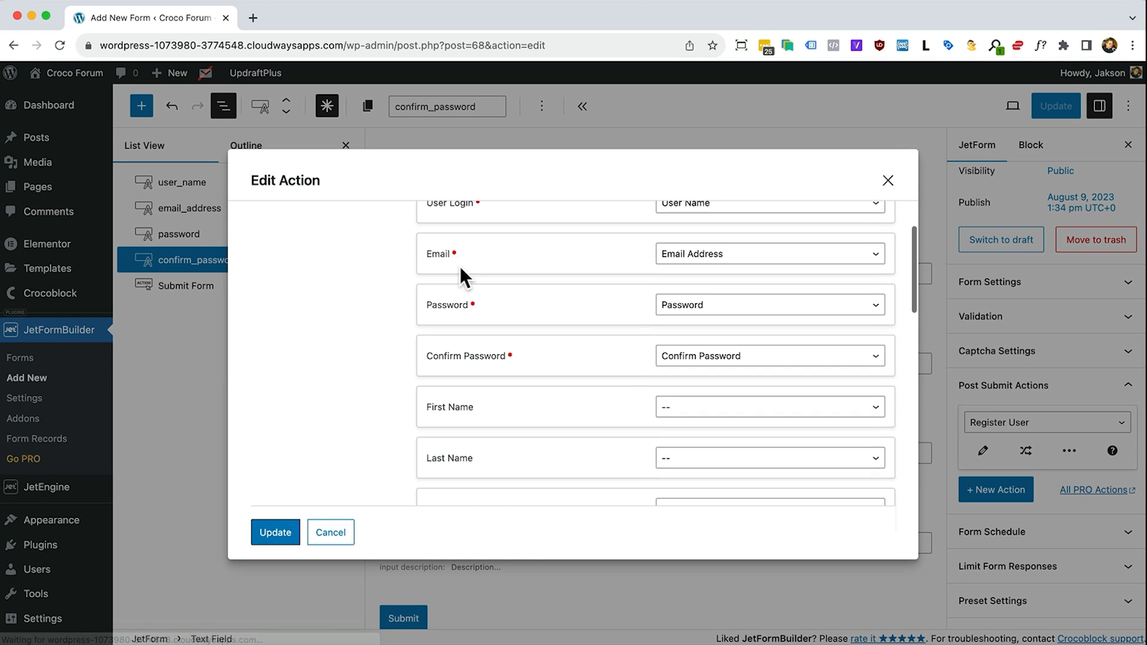
scroll(460, 267, "down", 3)
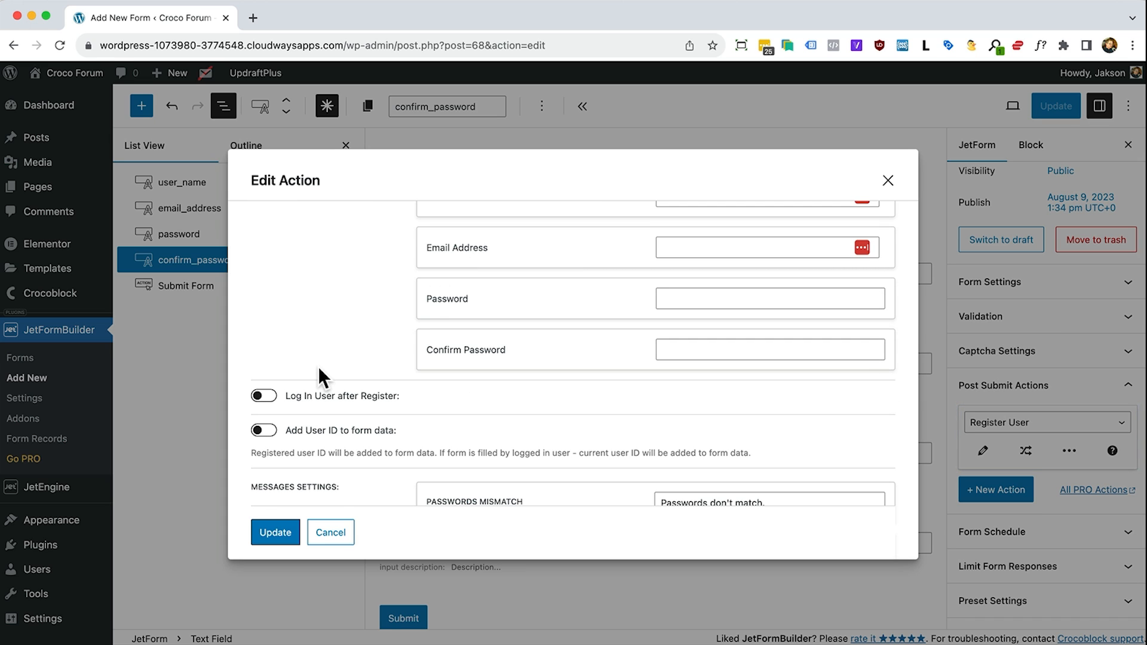
left_click(263, 397)
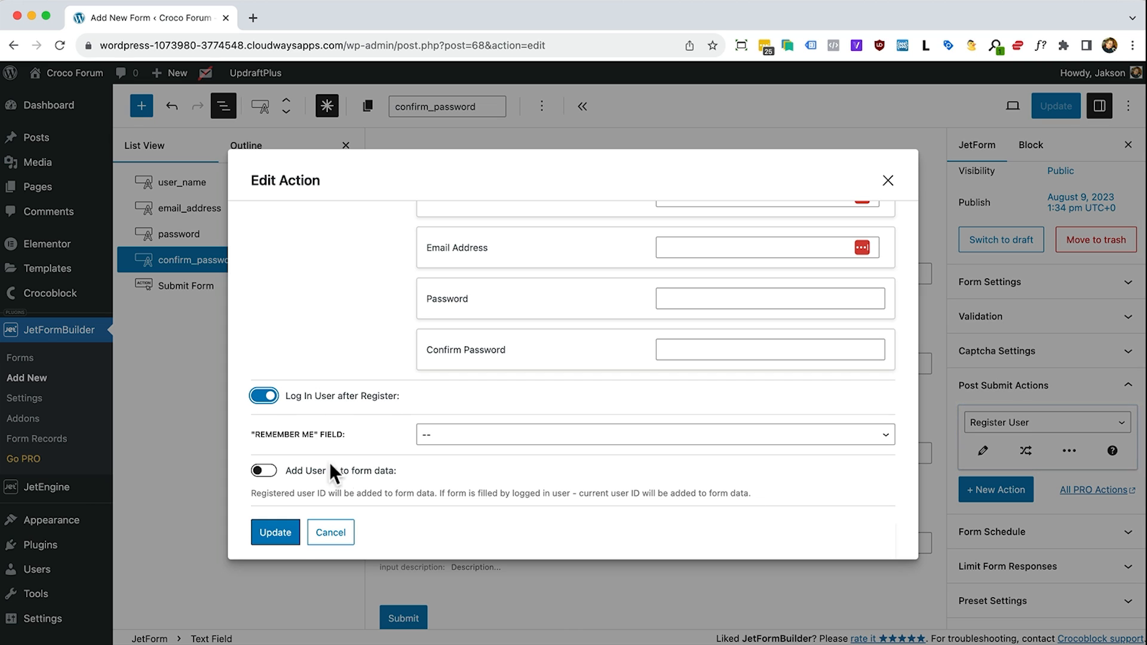
left_click(276, 532)
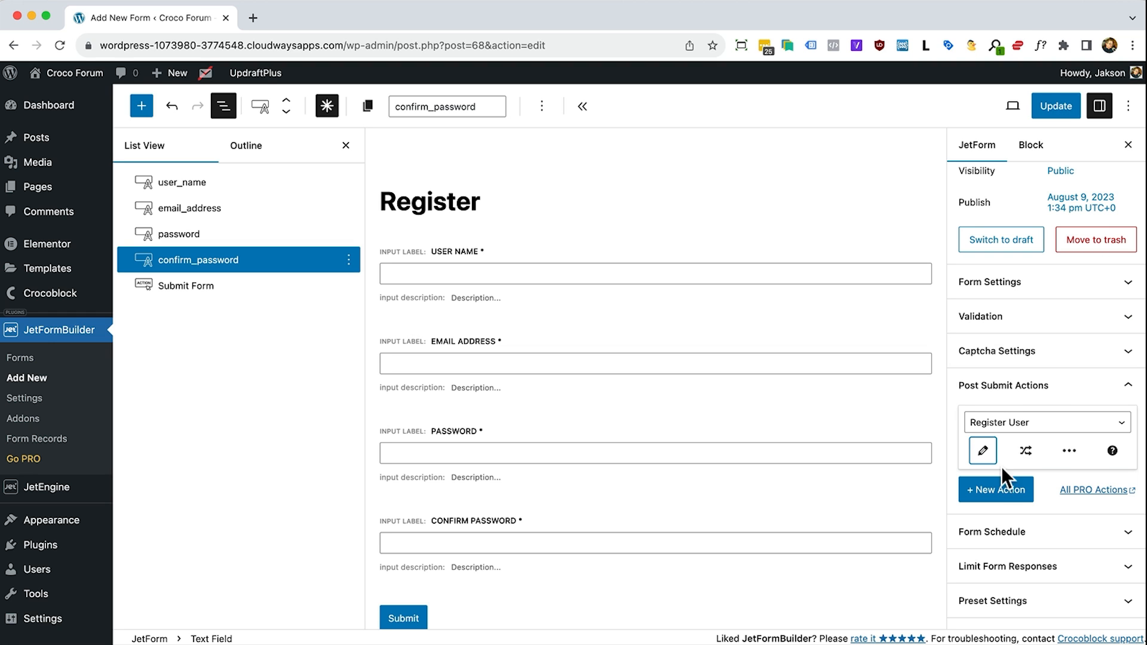
Add a Redirect to Page action set to Static Page, Home
left_click(996, 489)
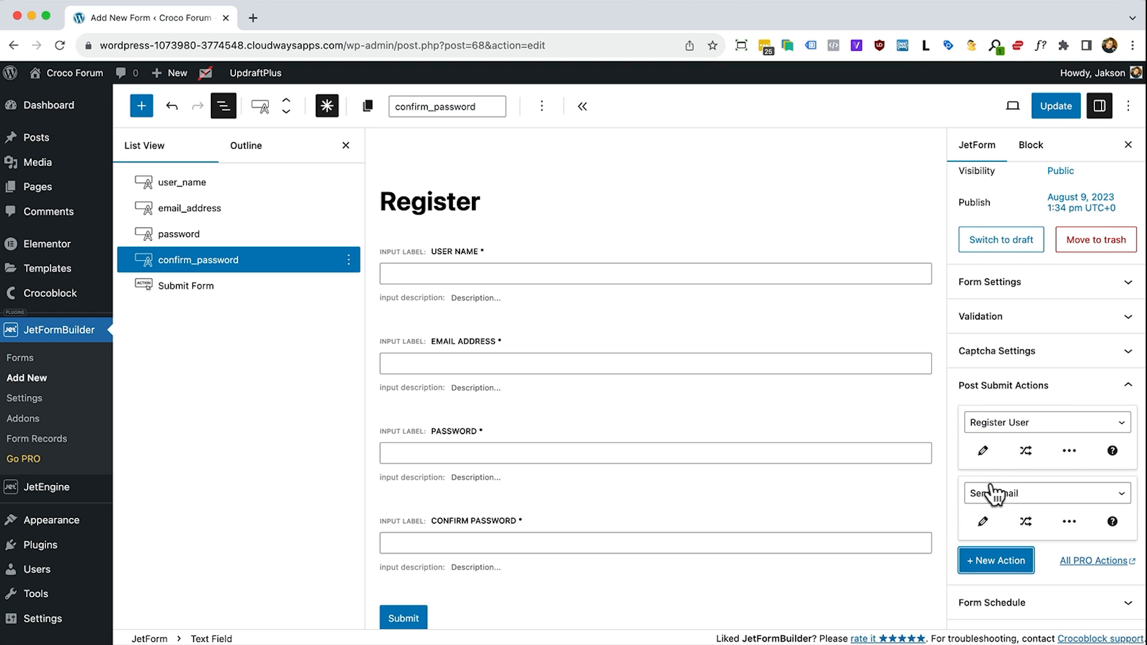
left_click(1041, 495)
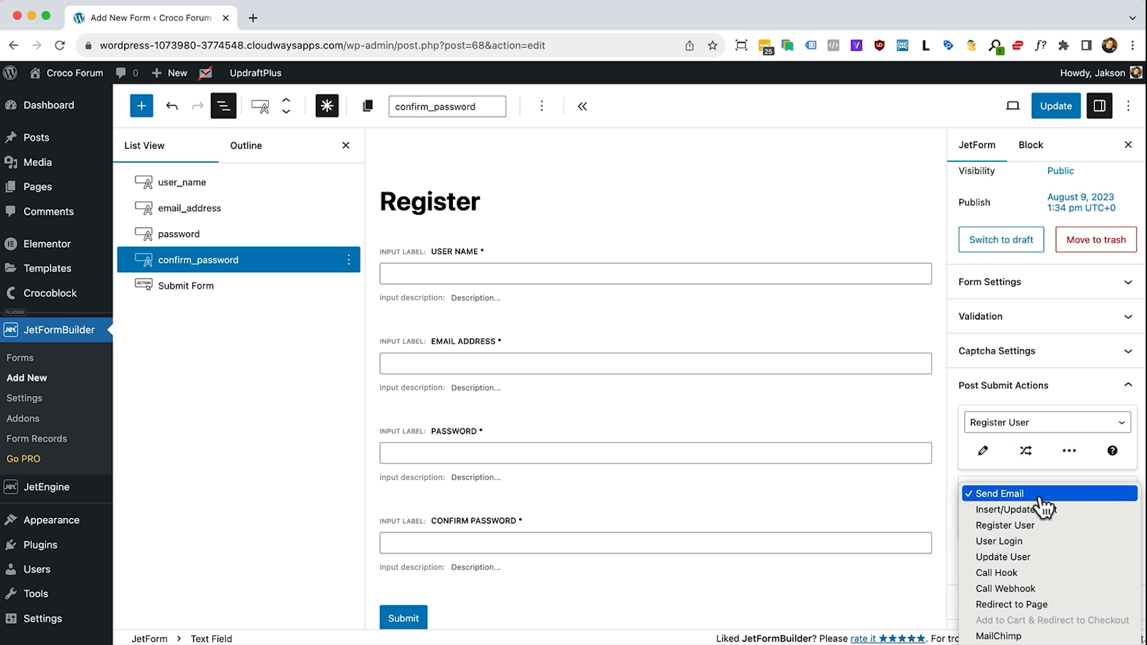
left_click(1015, 604)
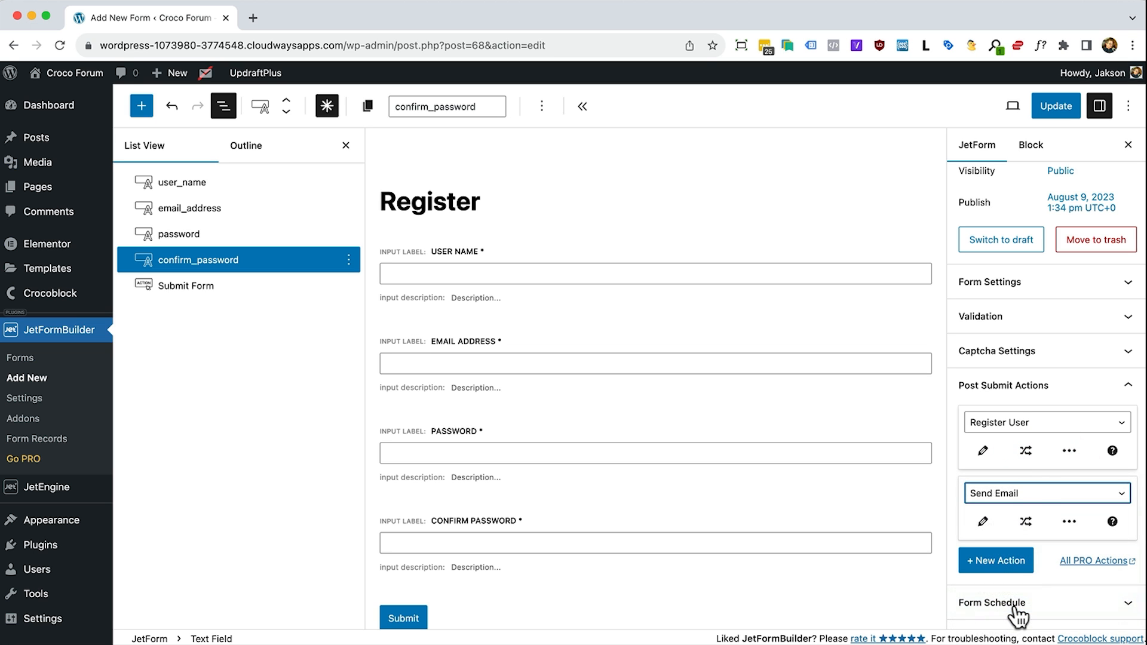
left_click(983, 521)
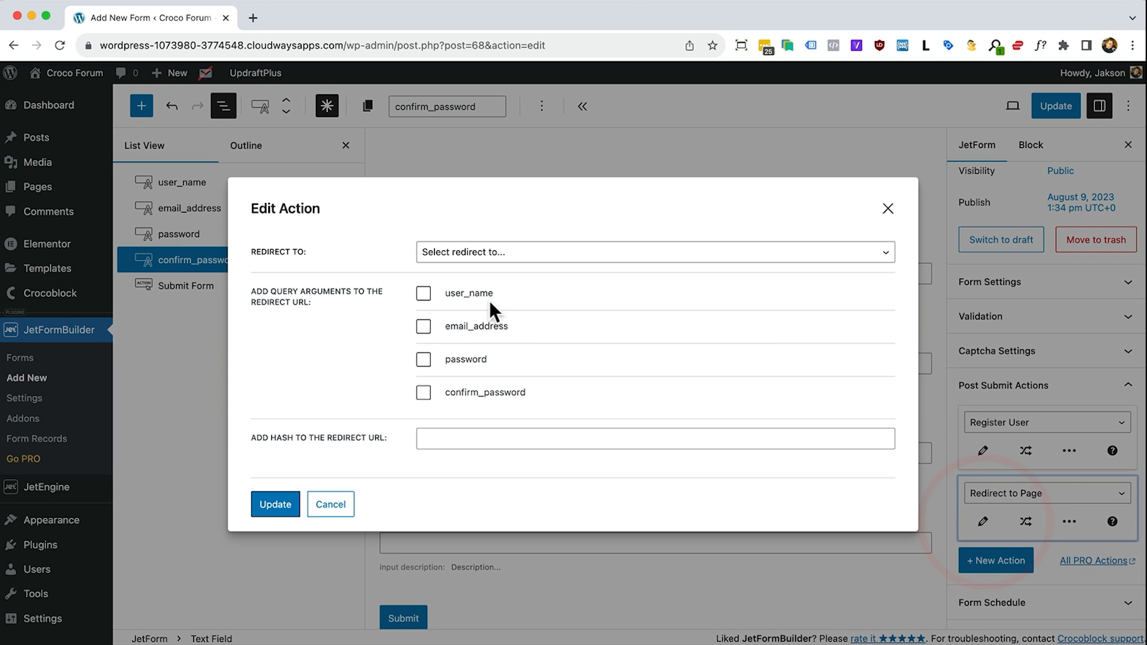
left_click(494, 253)
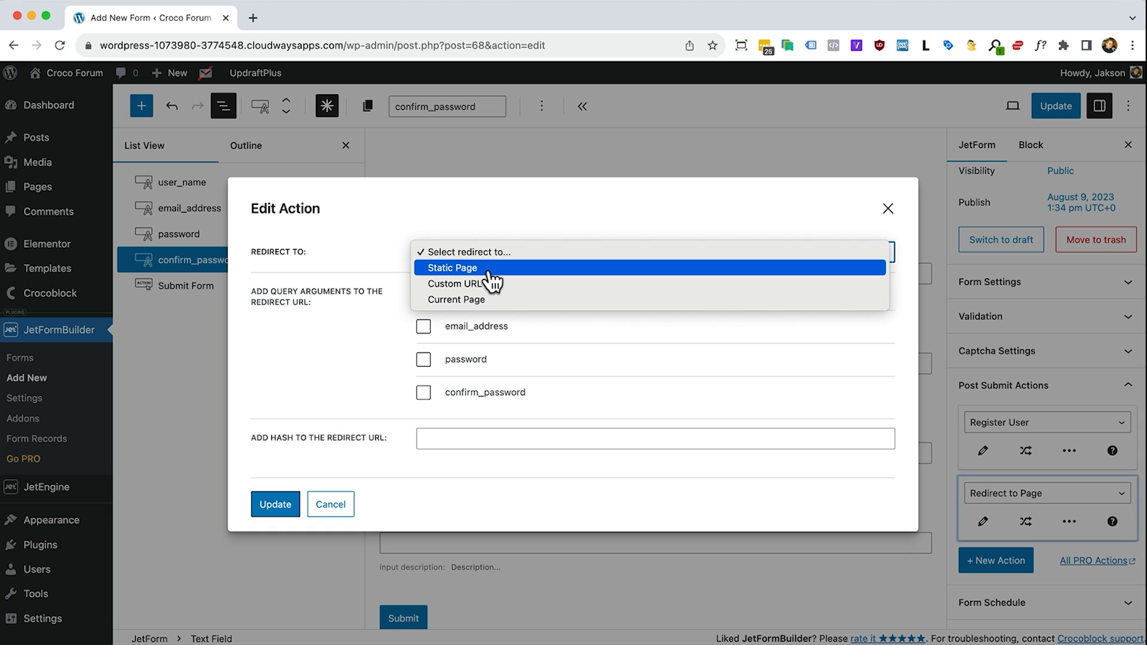
left_click(493, 269)
left_click(470, 278)
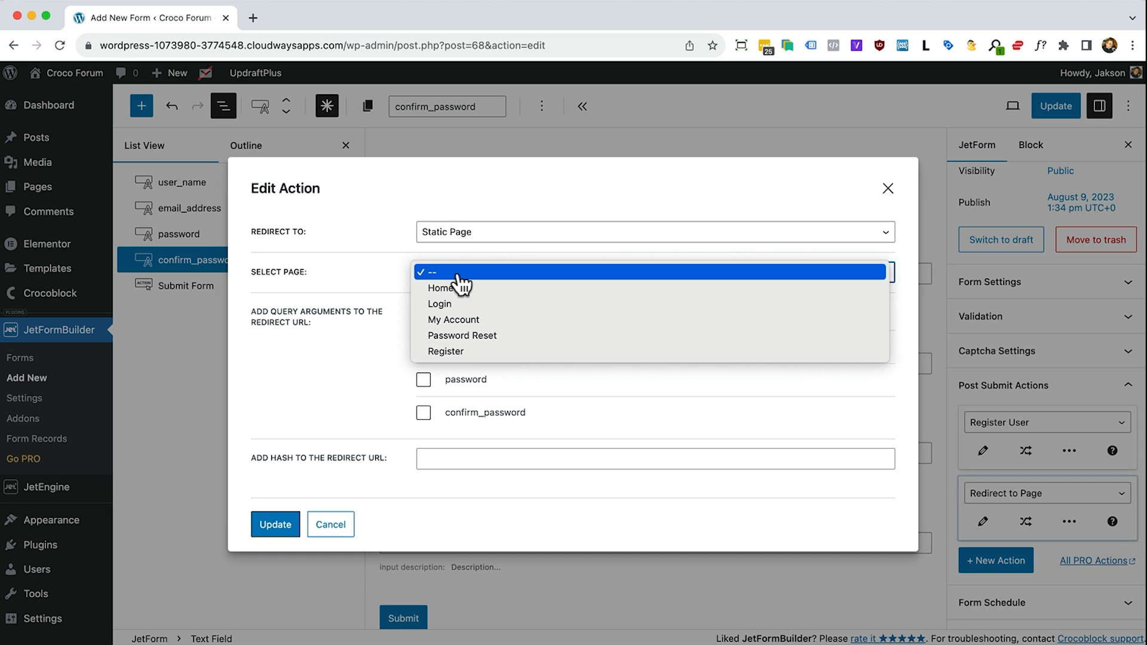
left_click(495, 293)
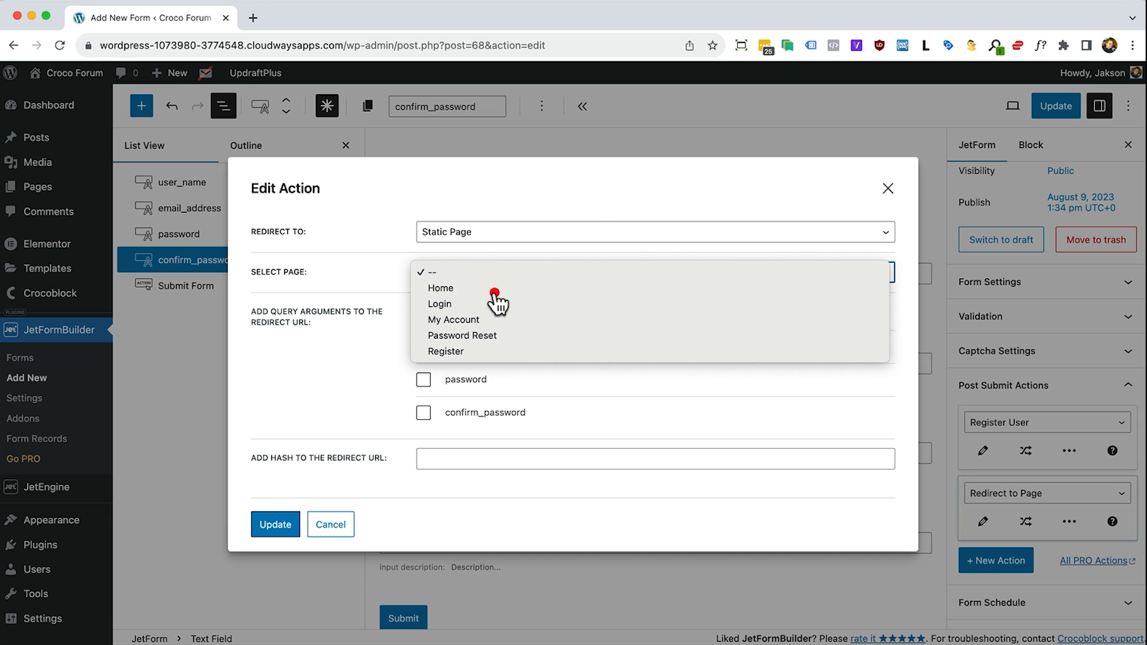
left_click(263, 533)
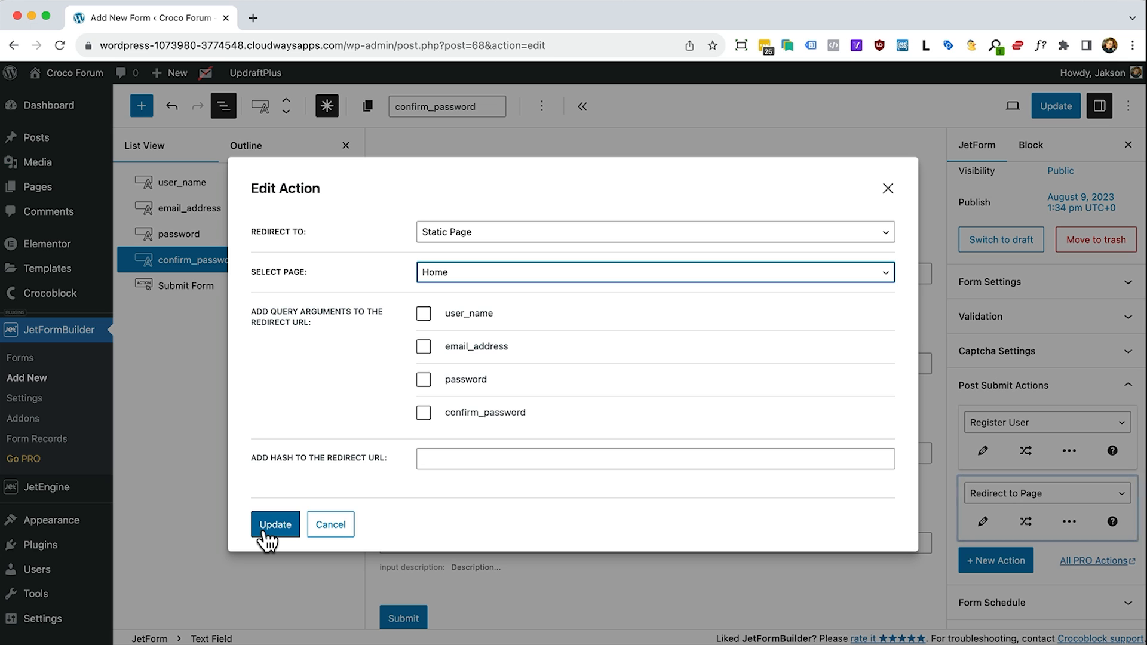
left_click(263, 528)
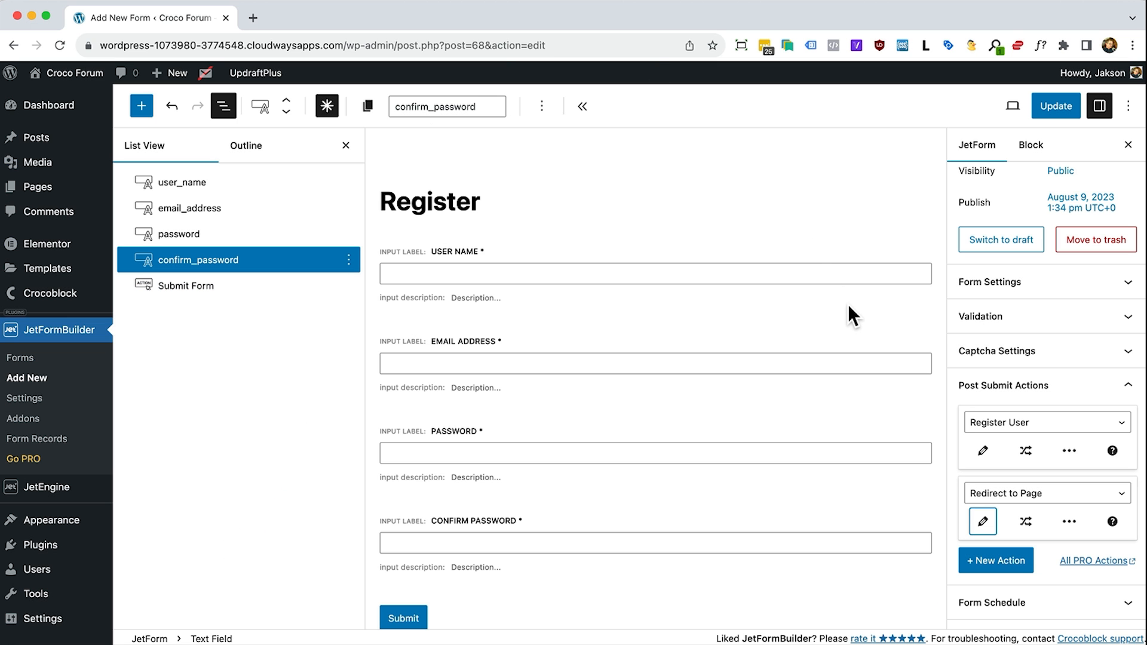
Change the success message to 'Thanks for Registering !' and update the form
scroll(848, 304, "down", 4)
scroll(848, 303, "up", 4)
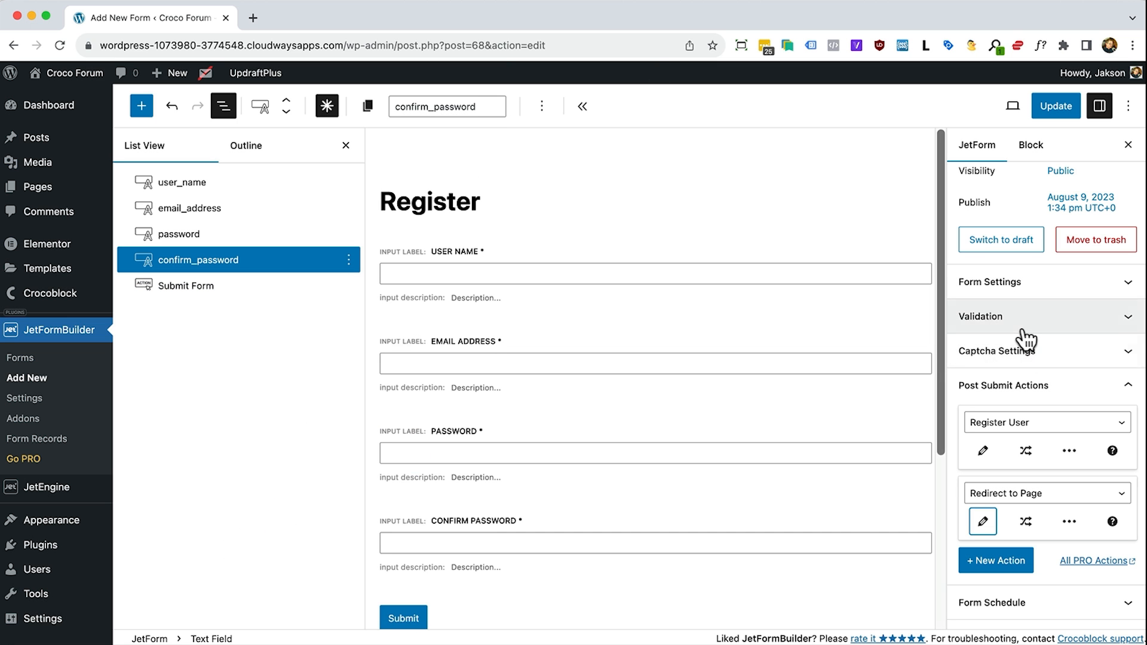
scroll(1026, 339, "down", 2)
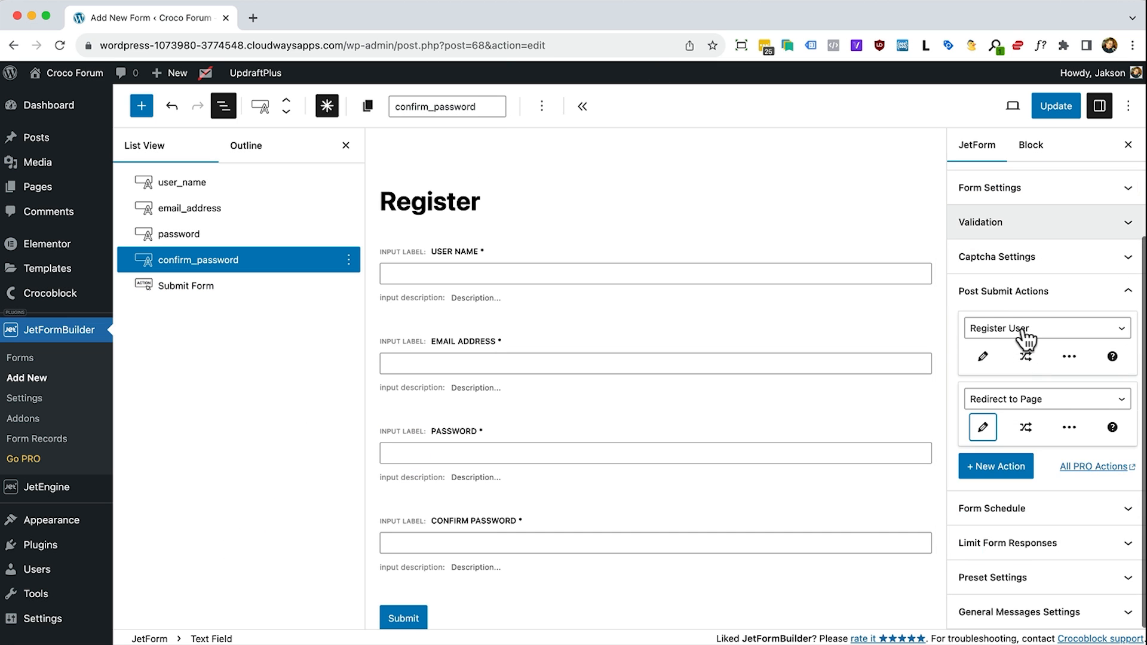
left_click(1024, 615)
scroll(1028, 466, "down", 6)
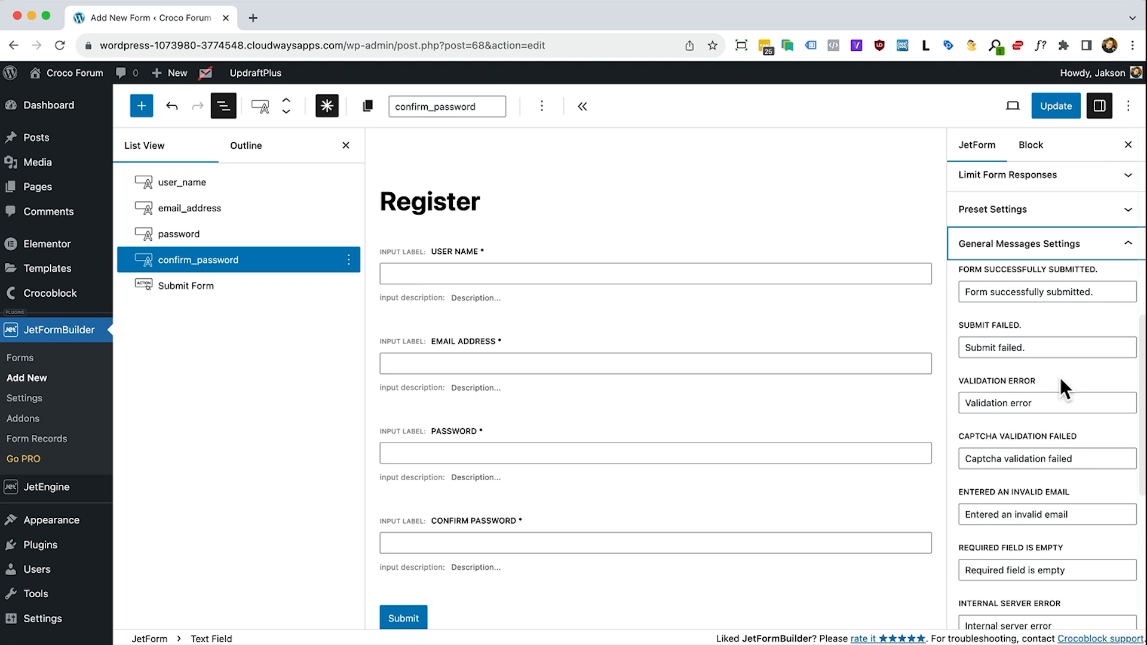
triple_click(1015, 292)
type("Tihanks")
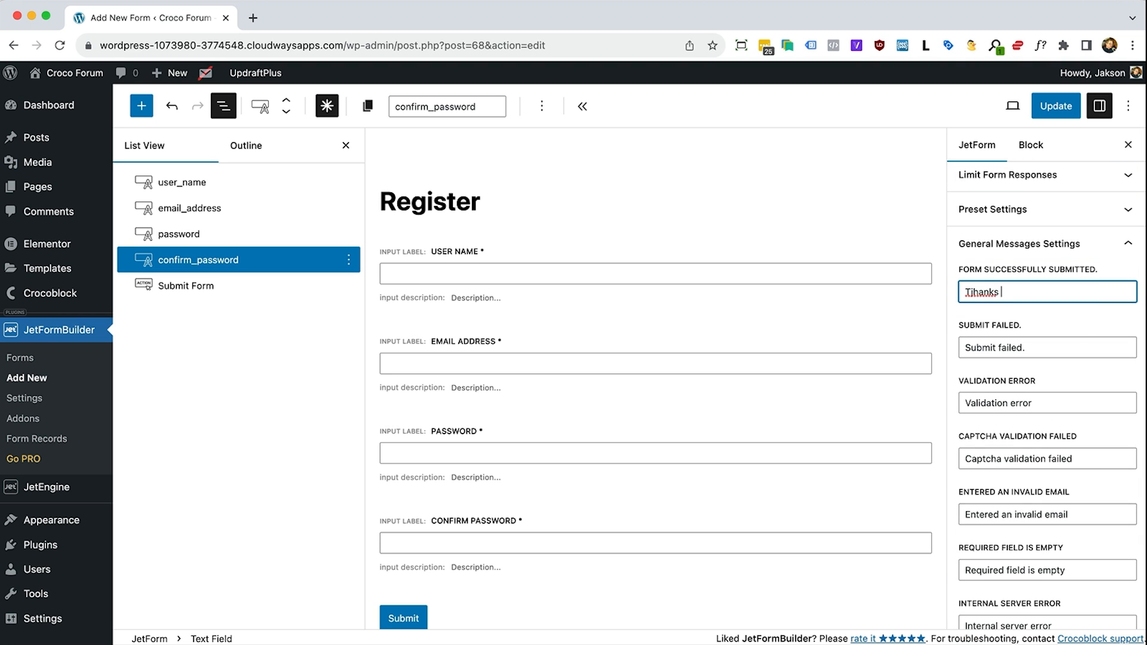
key("BackSpace")
key("BackSpace")
key("BackSpace")
key("BackSpace")
key("BackSpace")
key("BackSpace")
key("BackSpace")
type("jha")
type("hanks for Registering")
type(" !")
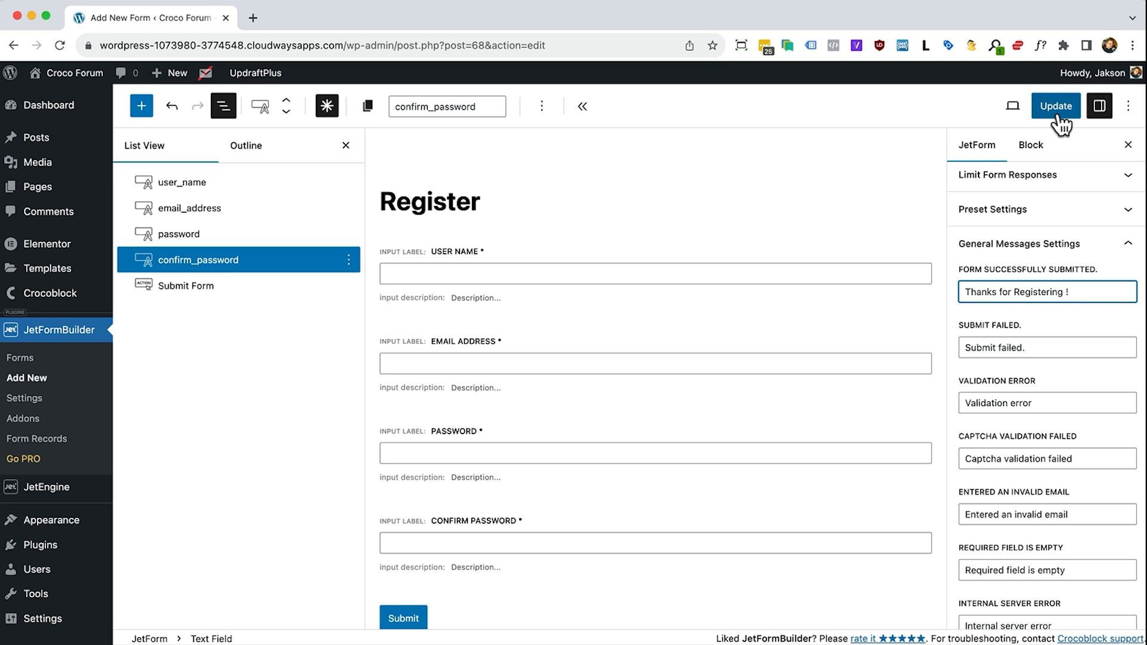
left_click(1056, 106)
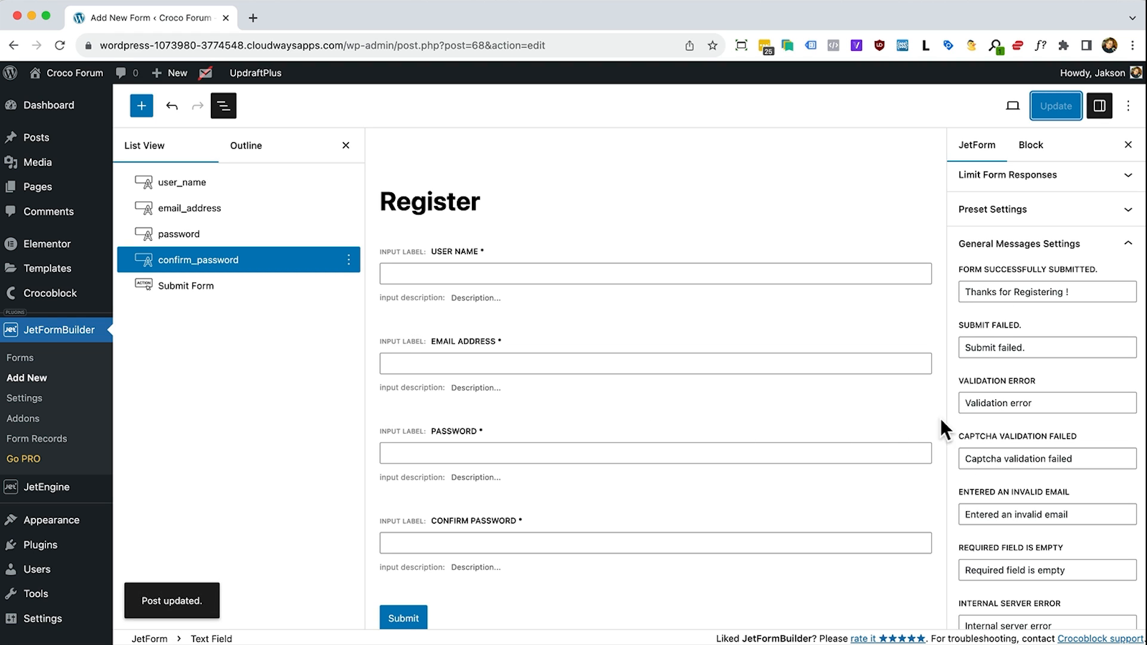
scroll(980, 400, "up", 5)
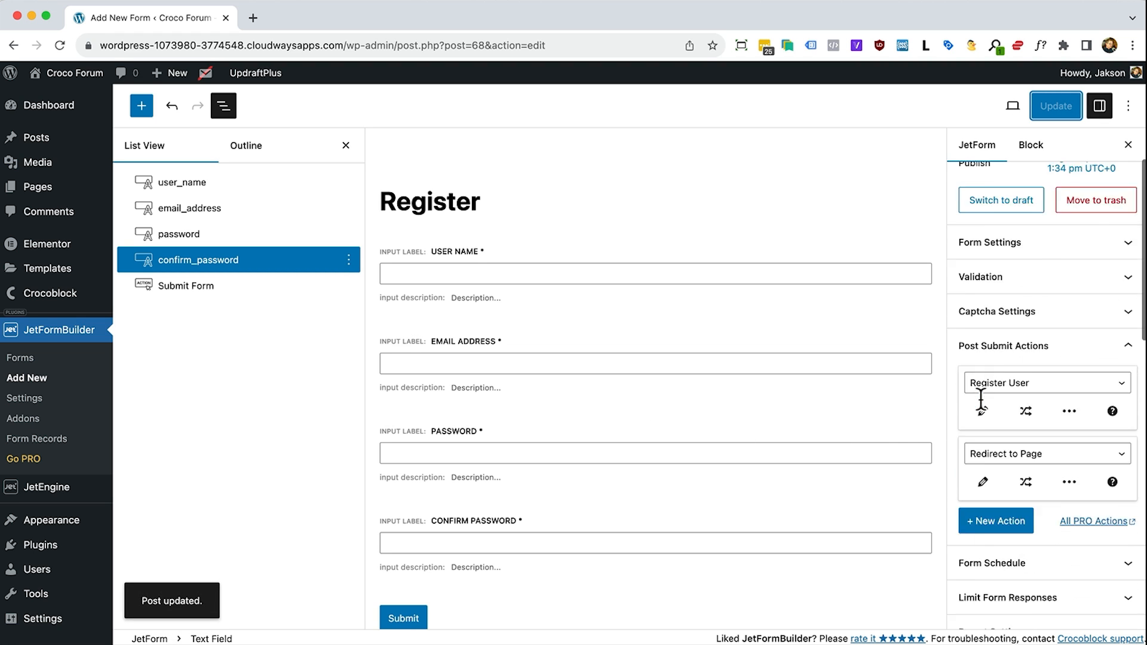
Open the Pages list in a new tab and edit the Register page with Elementor
right_click(41, 190)
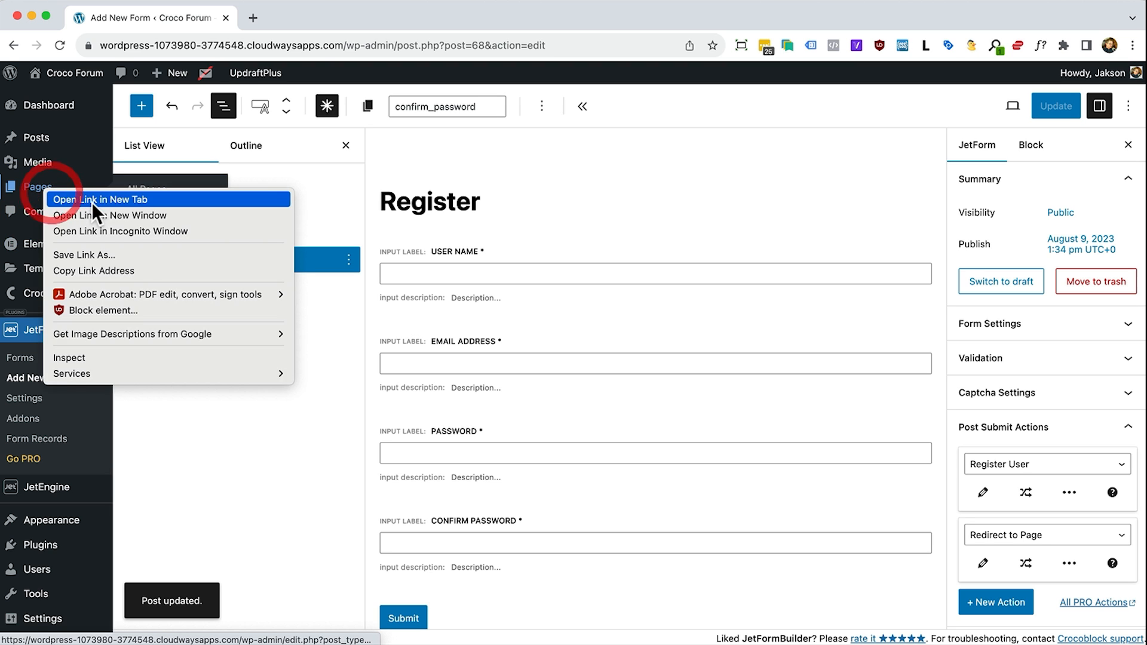
left_click(91, 200)
left_click(306, 24)
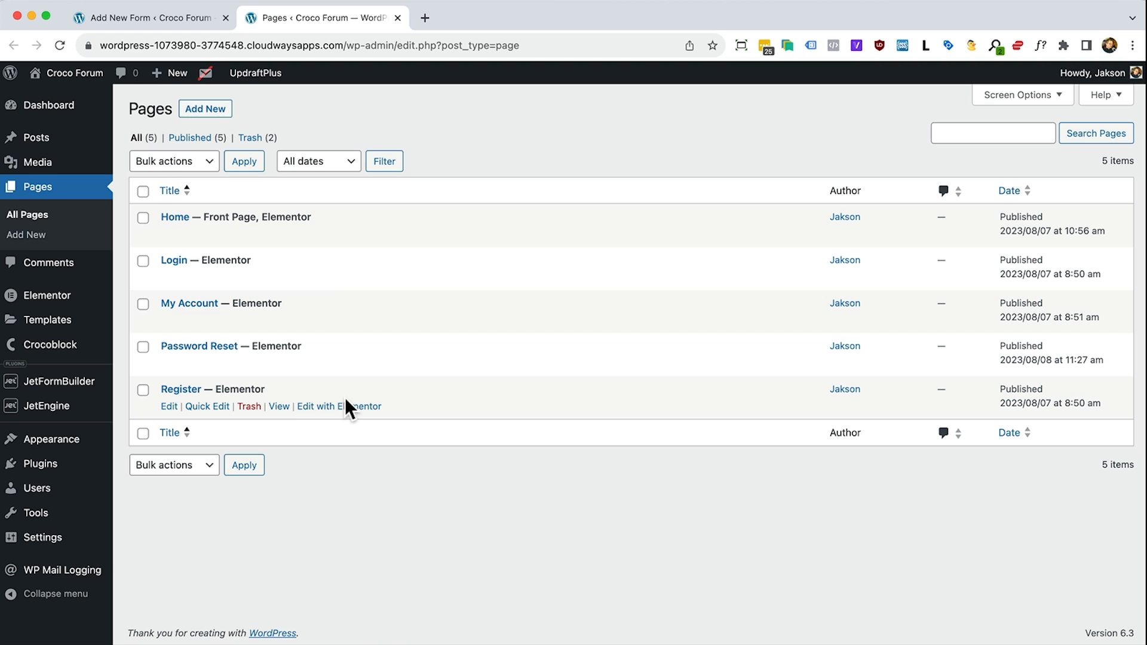
left_click(346, 409)
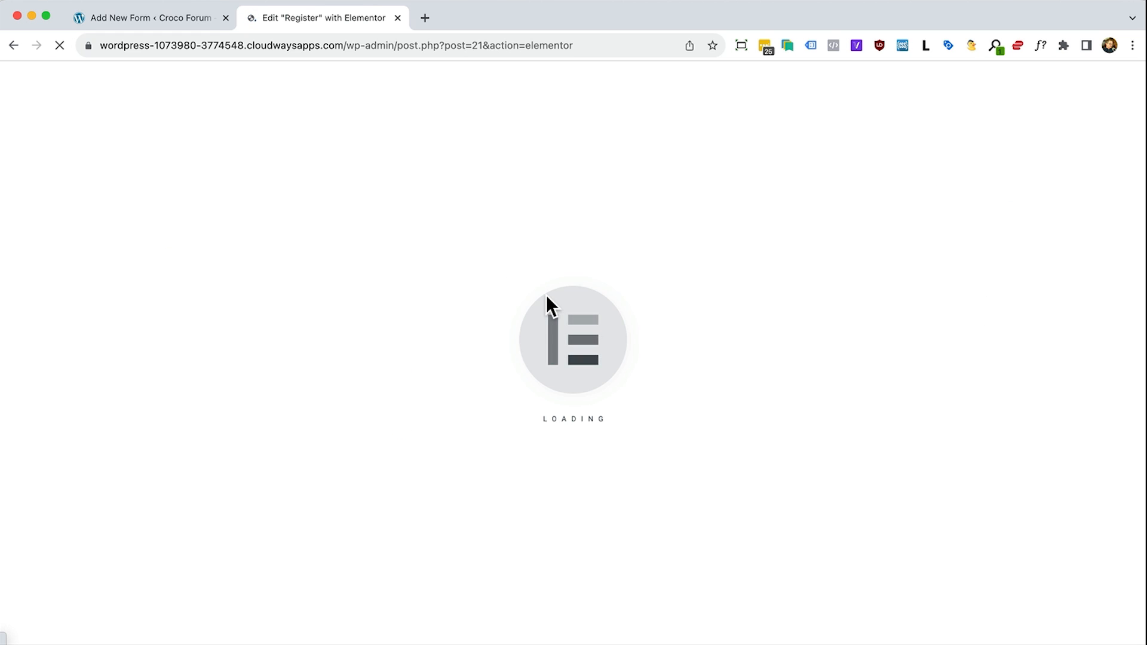
Add a Heading widget at the top of the page titled 'Register'
left_click_drag(68, 339, 583, 264)
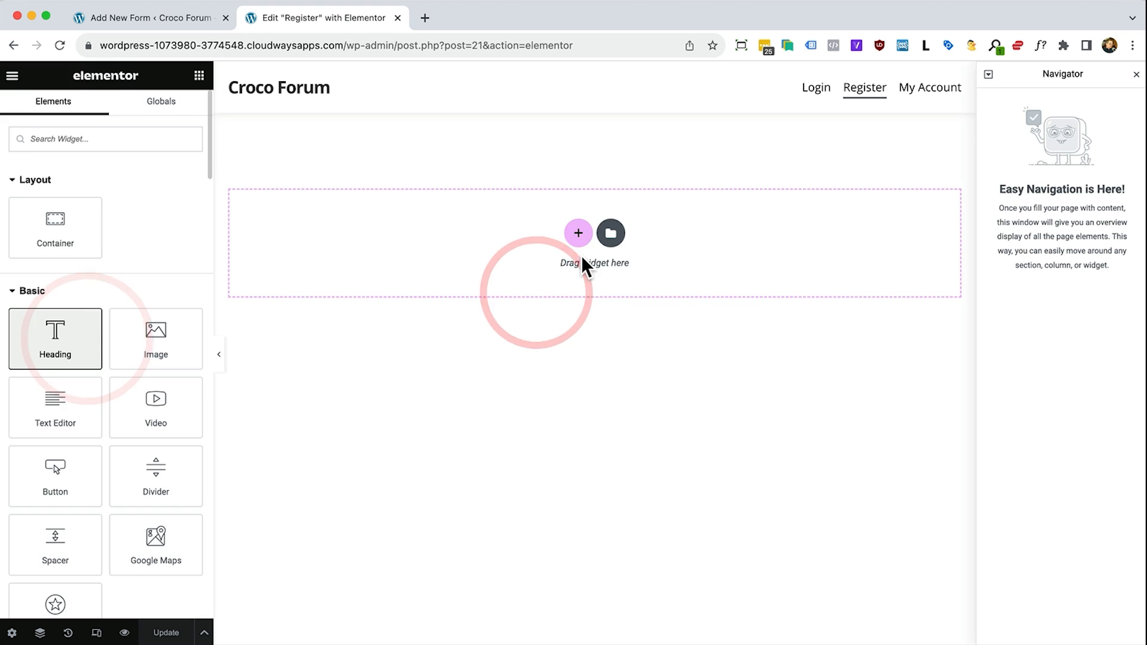
triple_click(33, 213)
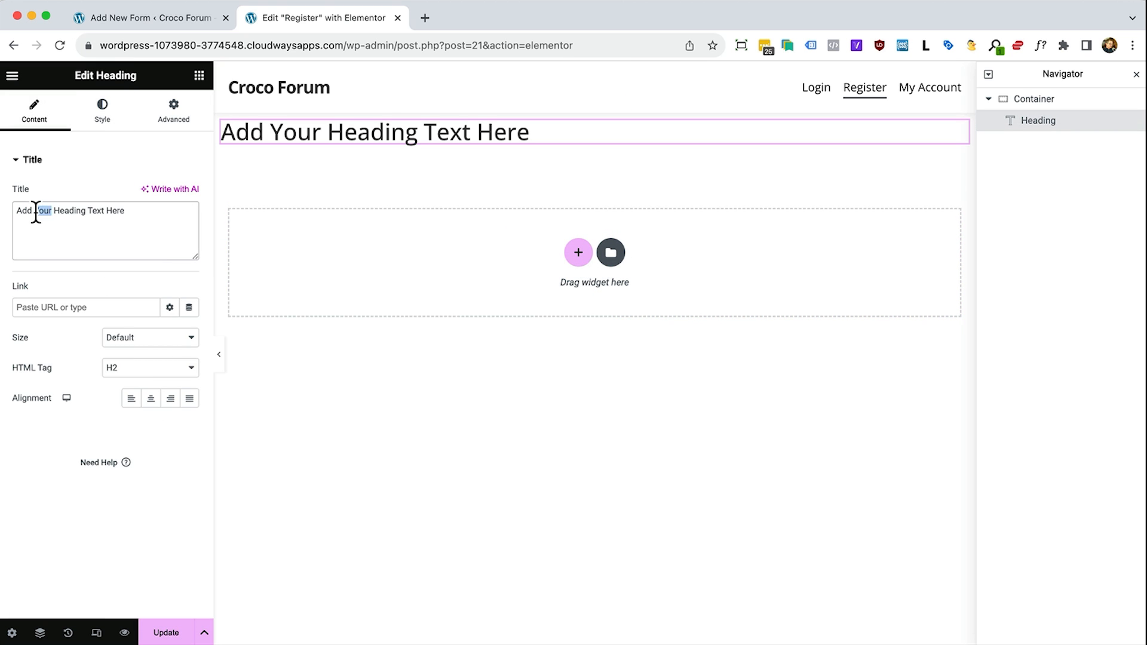
type("Register")
Place a JetForm widget below the heading showing the Register form, submitting via AJAX
left_click(199, 75)
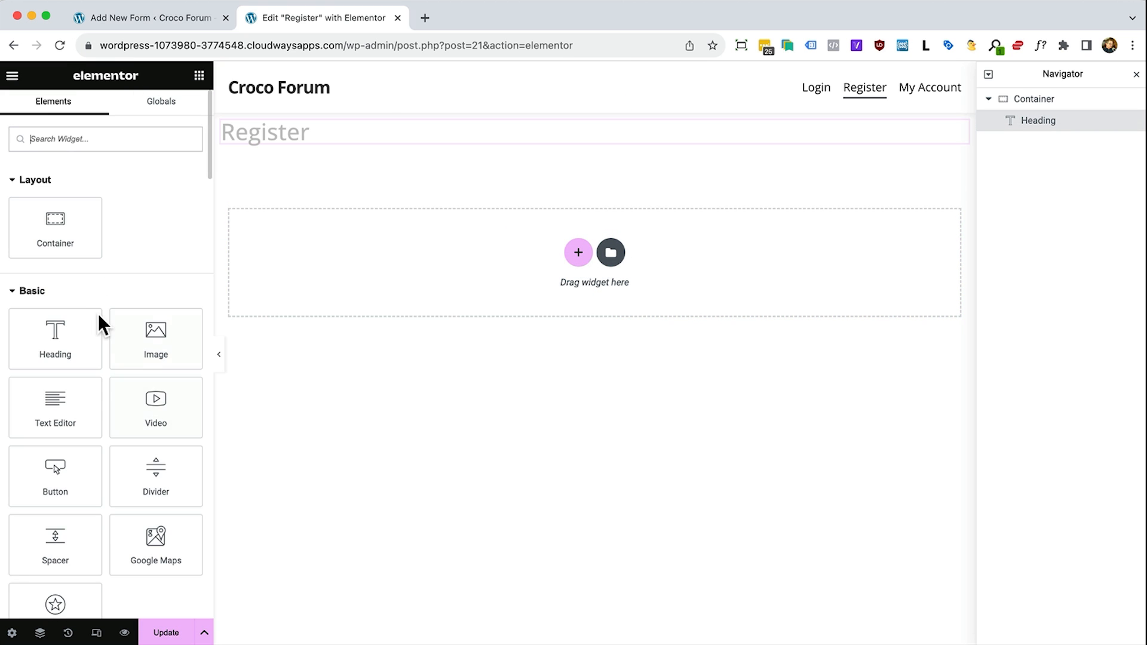
scroll(98, 308, "down", 15)
scroll(97, 303, "down", 10)
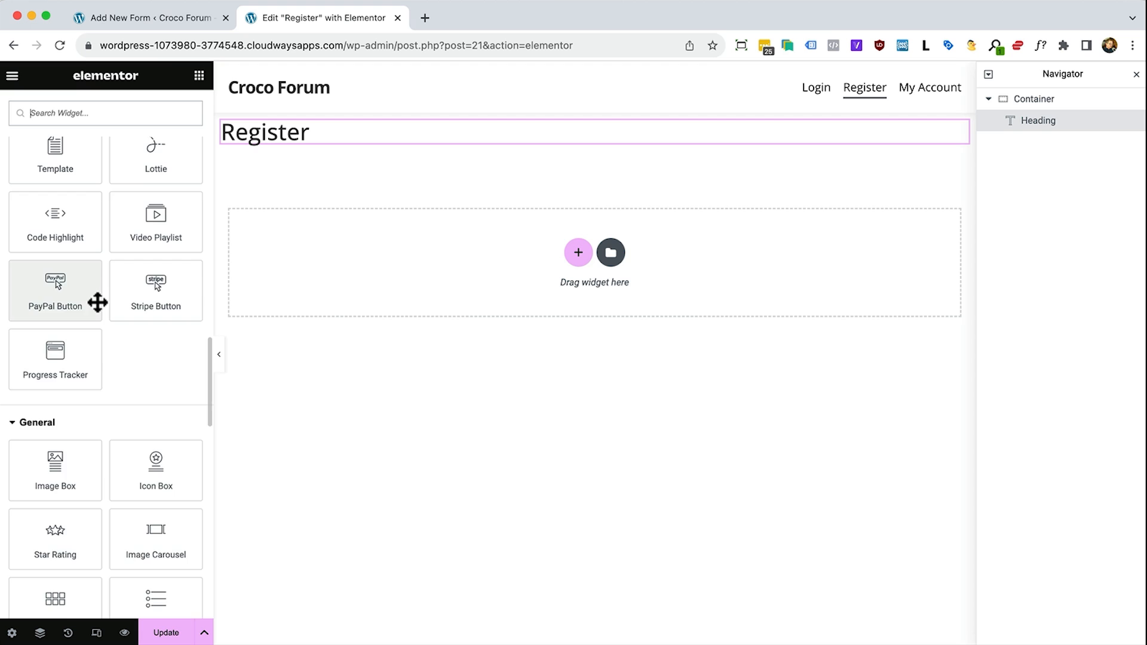
scroll(97, 302, "down", 10)
scroll(97, 303, "down", 3)
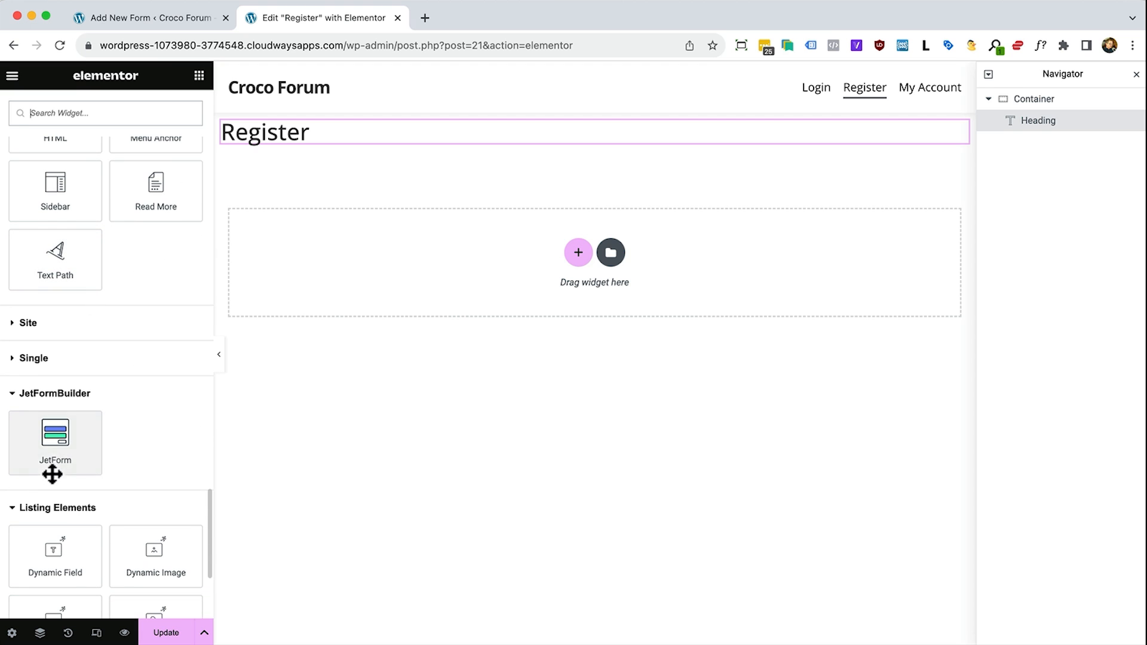
left_click_drag(52, 474, 501, 145)
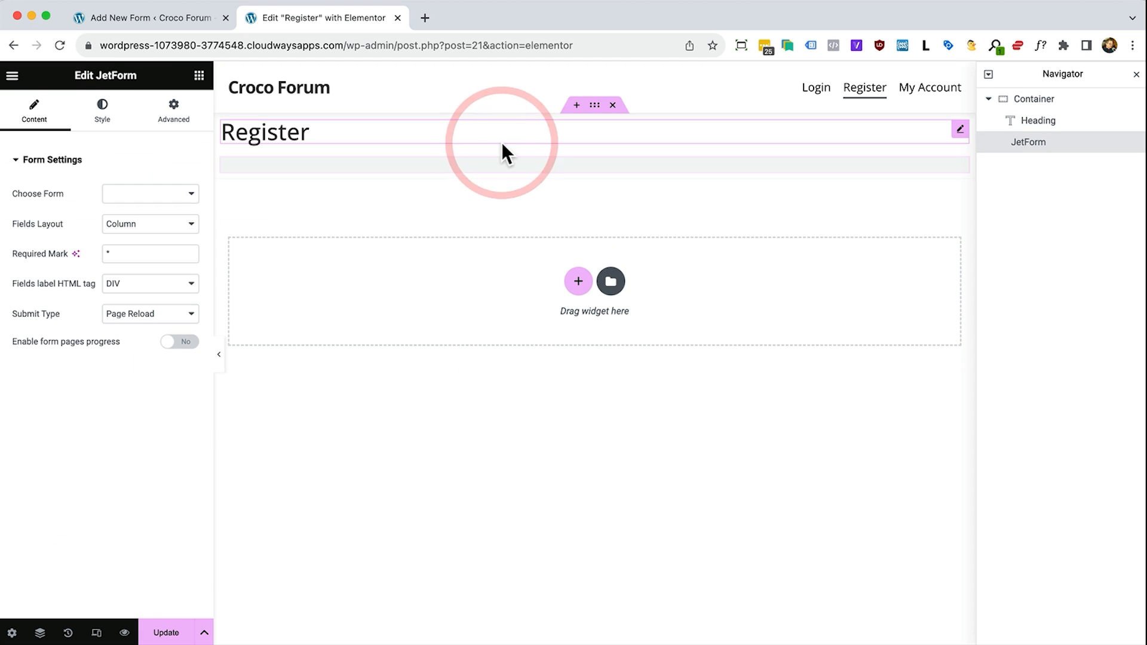
left_click(186, 197)
left_click(185, 194)
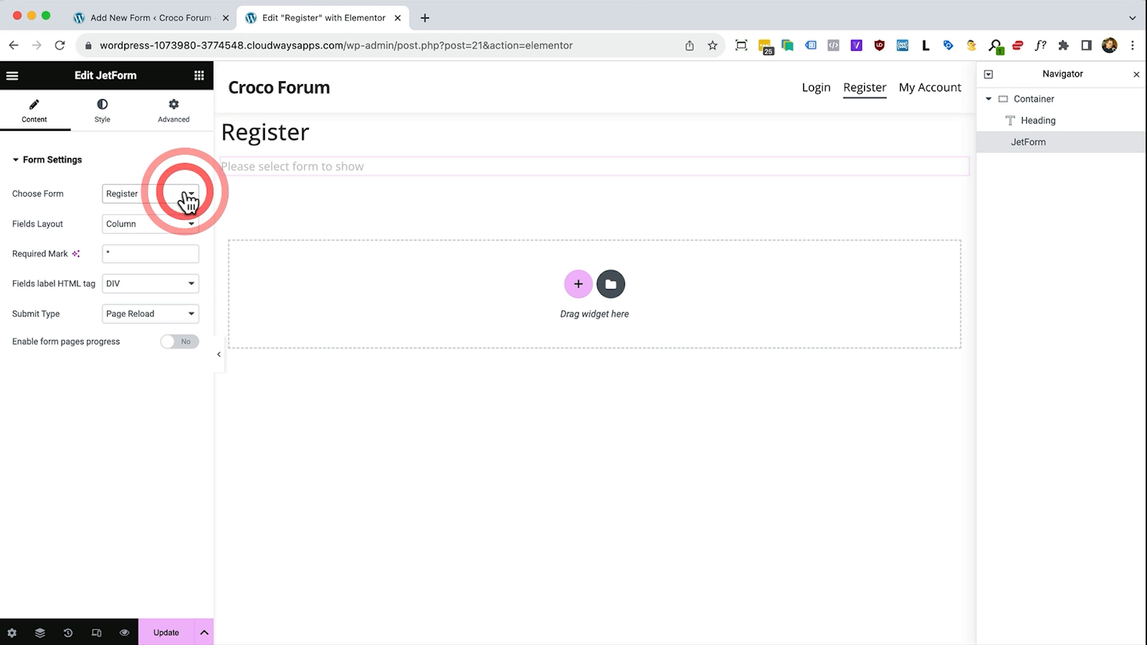
left_click(102, 429)
left_click(136, 316)
left_click(123, 329)
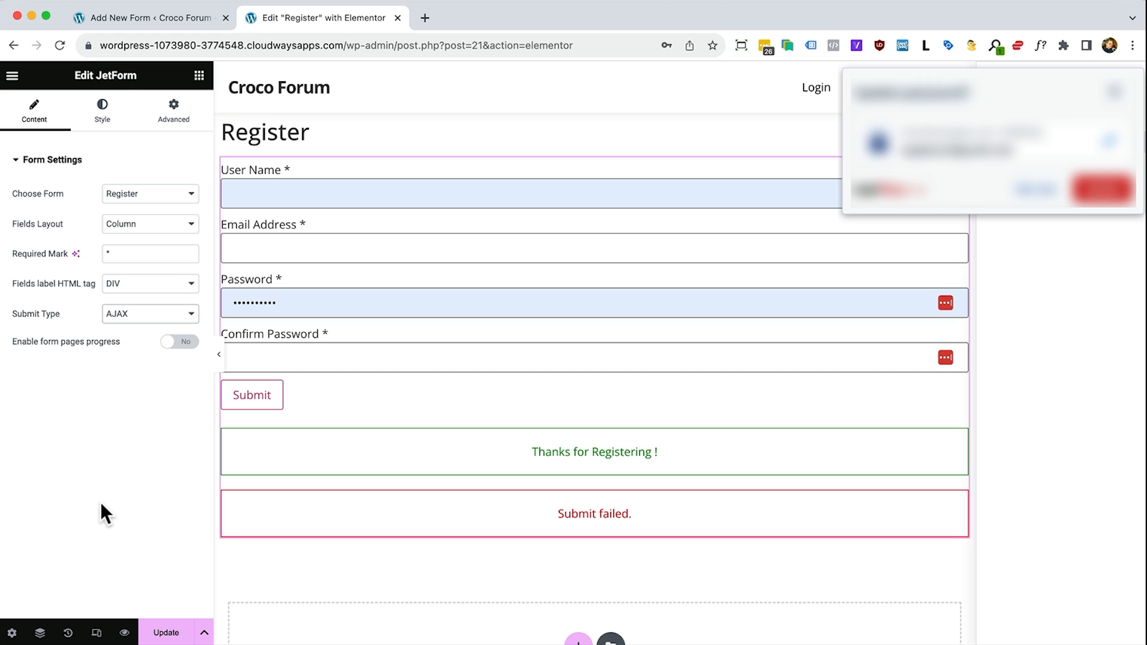
Dismiss the password prompt and save the Register page
left_click(1004, 389)
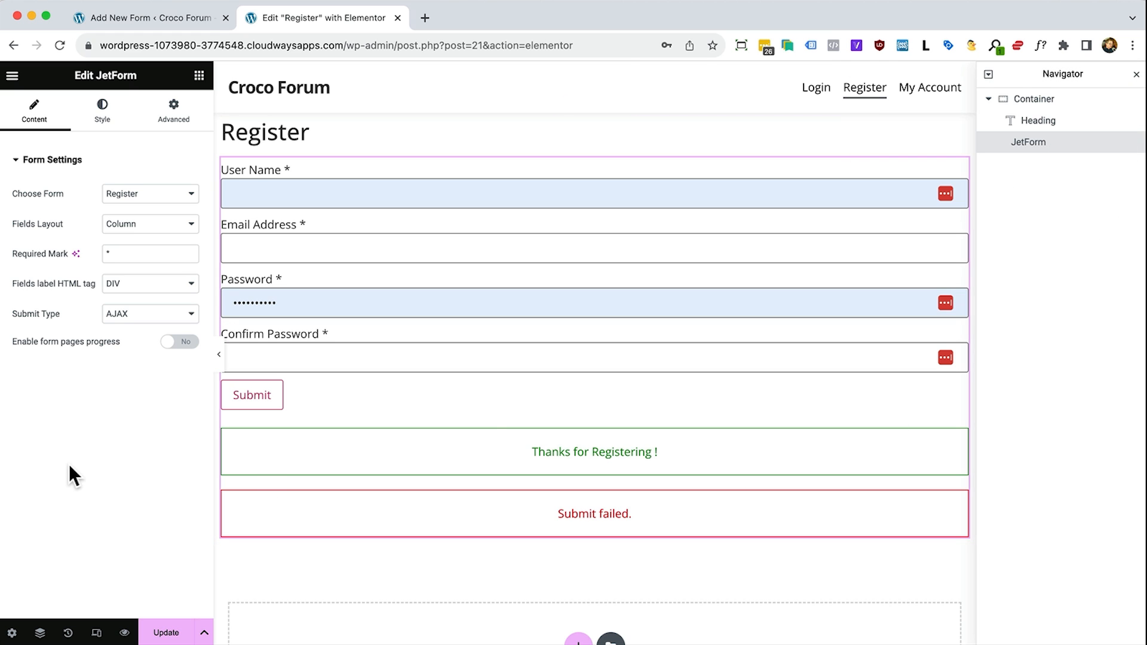
left_click(166, 632)
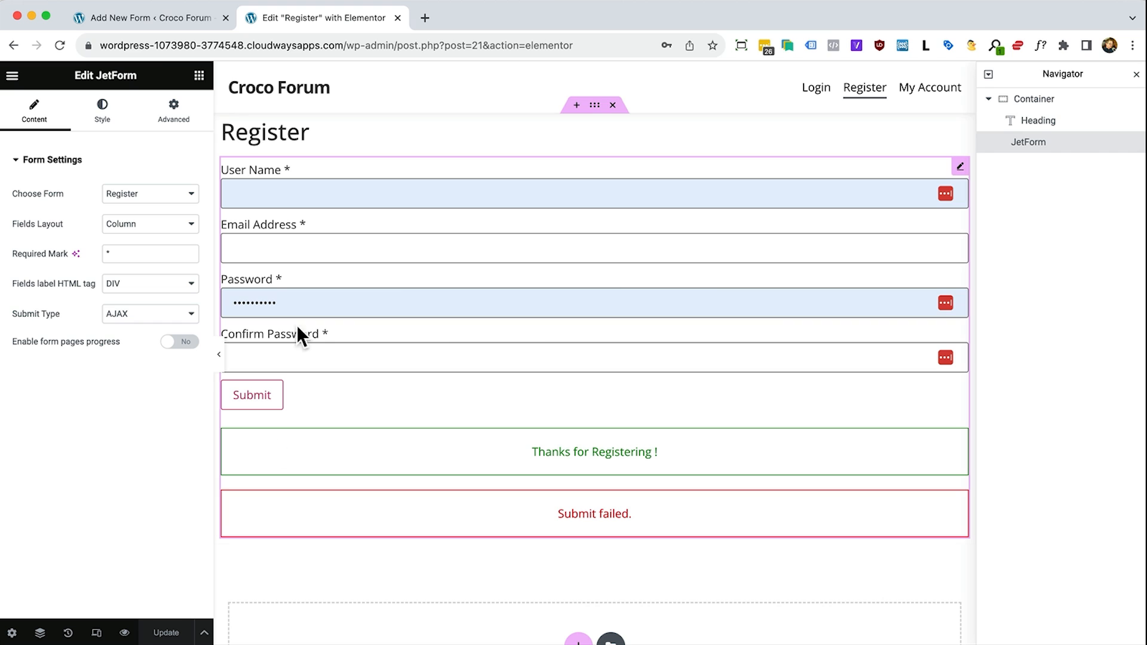
key("super+Tab")
key("super+Tab")
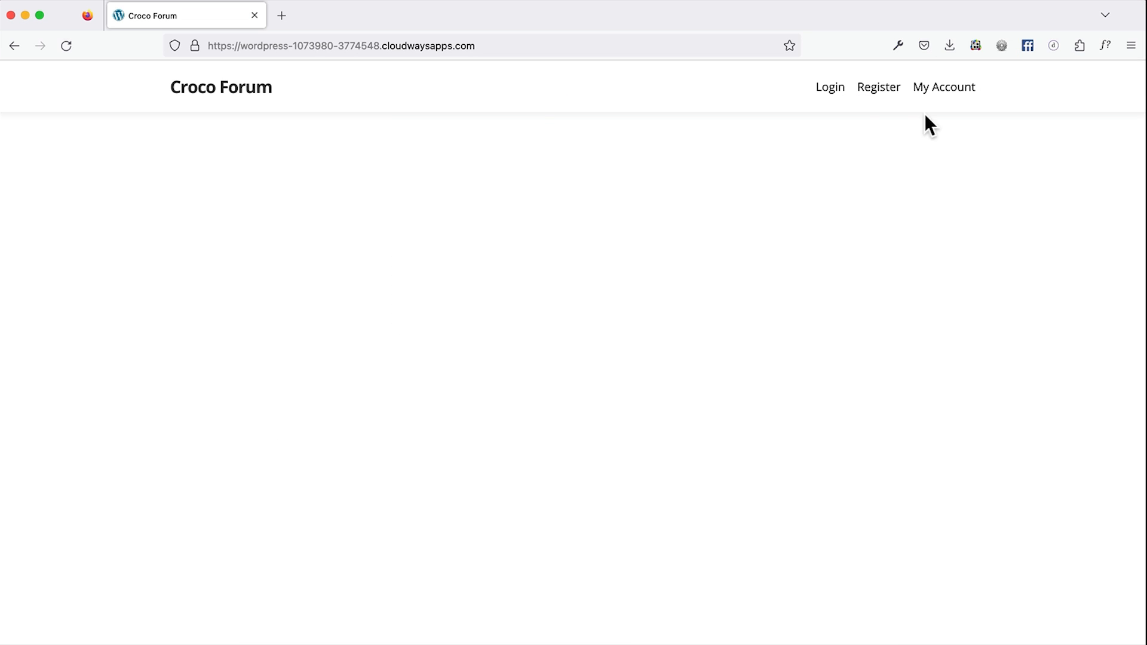
Open the site's Register page and enter the test user's name and e-mail address
left_click(878, 87)
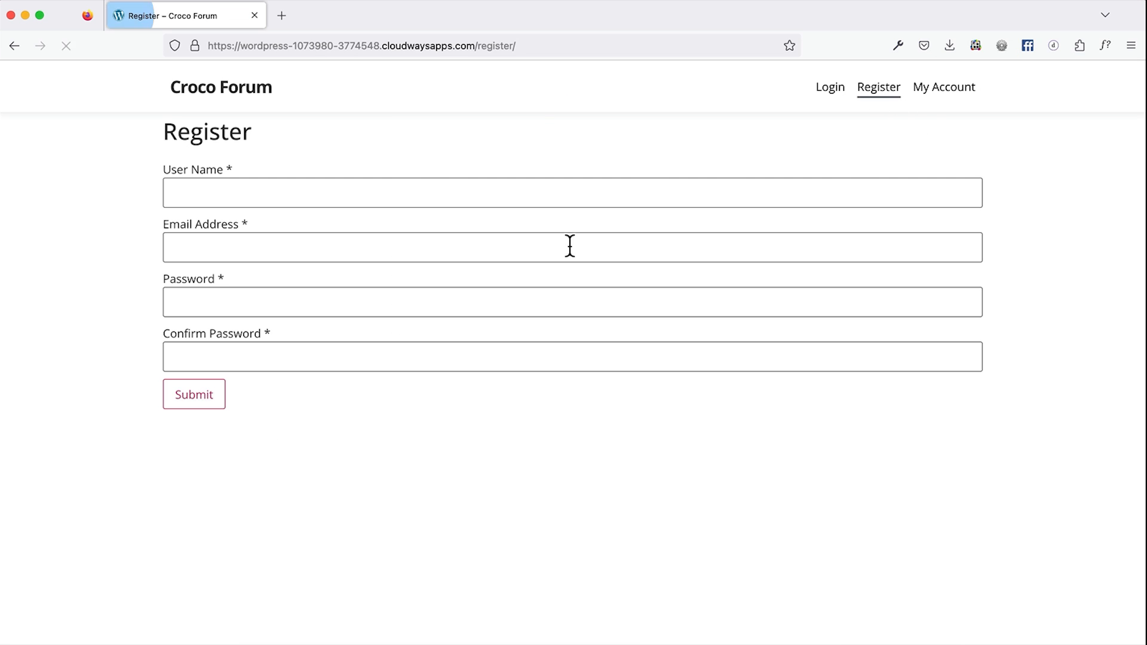
left_click(198, 193)
type("Sam")
key("Tab")
type("sa")
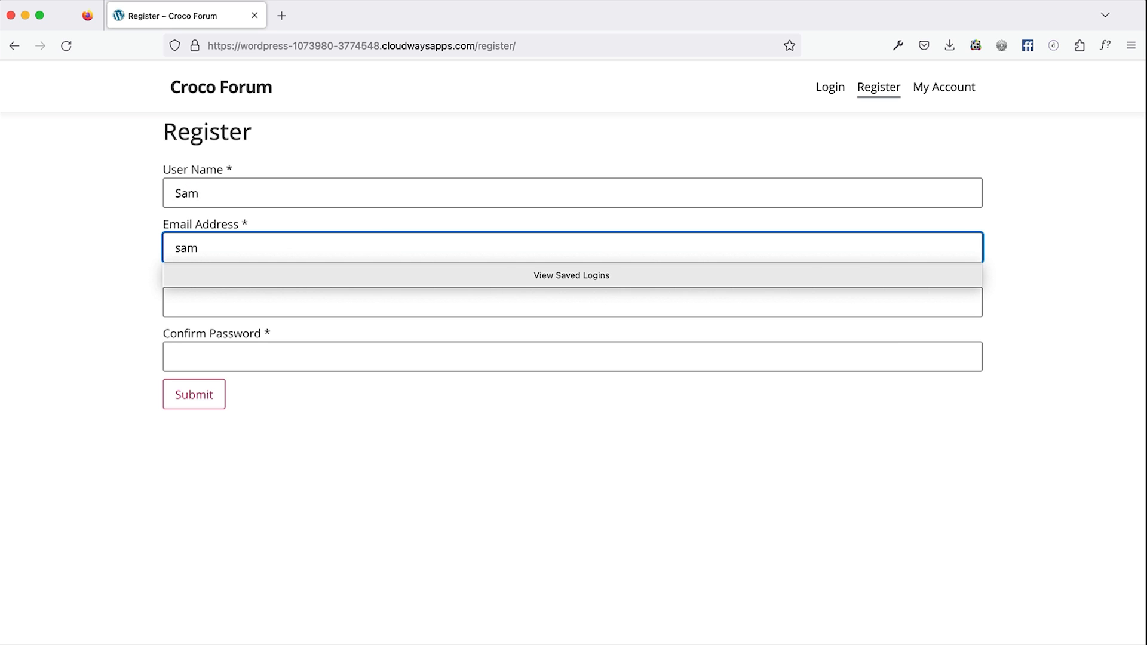
type("m@test.com")
Enter and confirm the password, submit the form, and decline saving the login
left_click(328, 307)
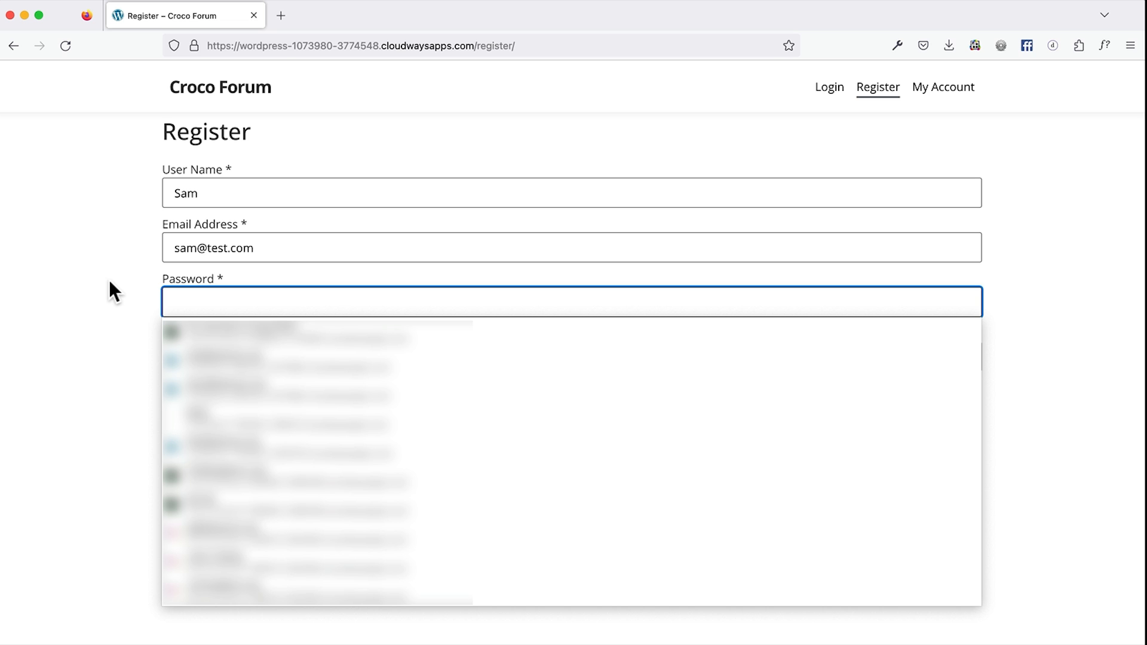
type("•••••••••")
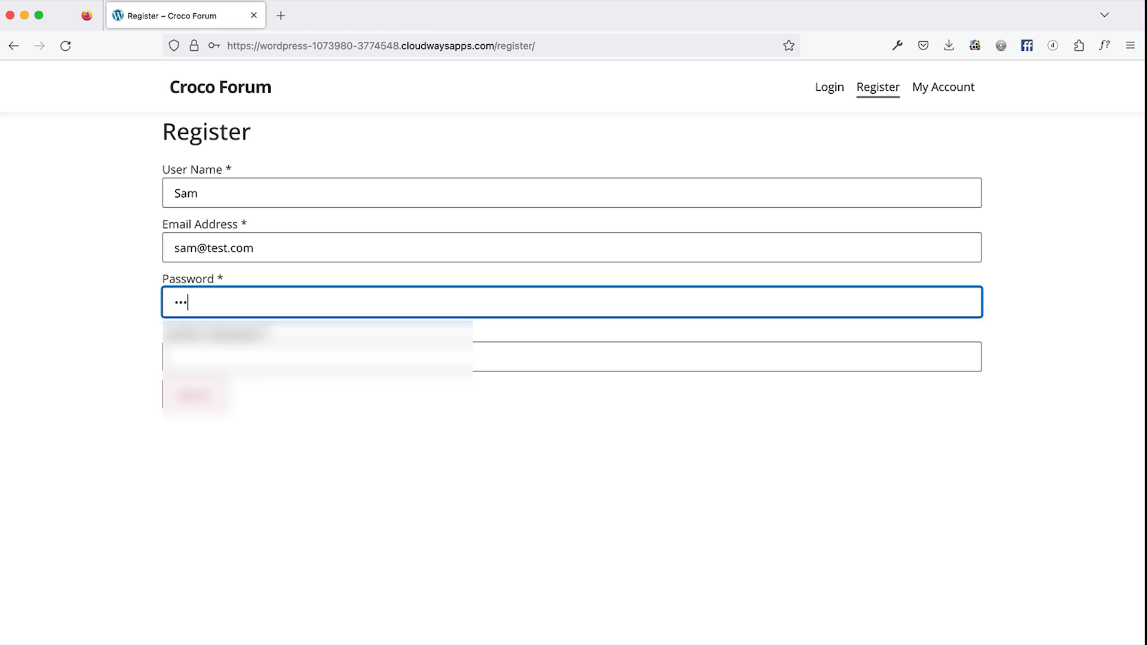
left_click(189, 368)
type("•••")
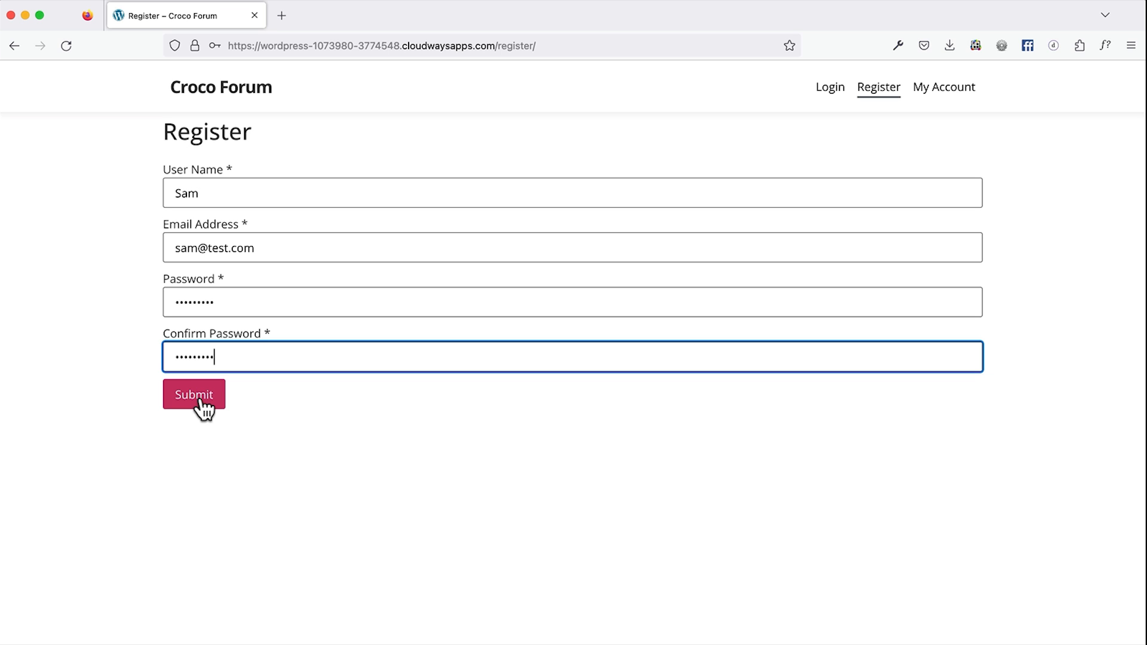
left_click(199, 396)
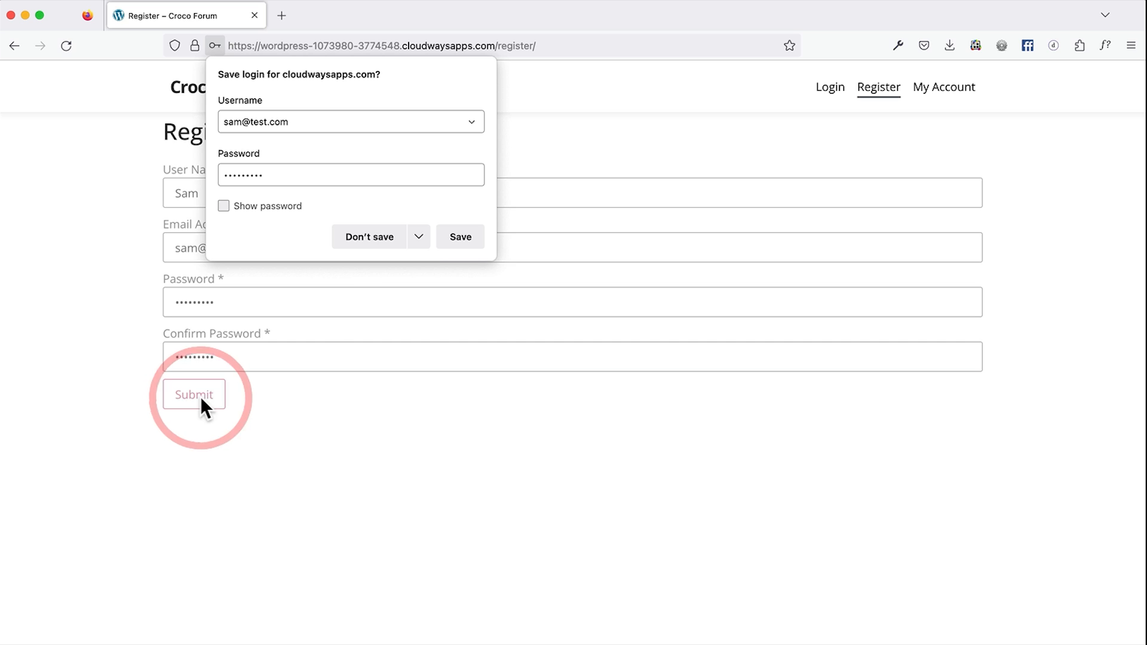
left_click(371, 242)
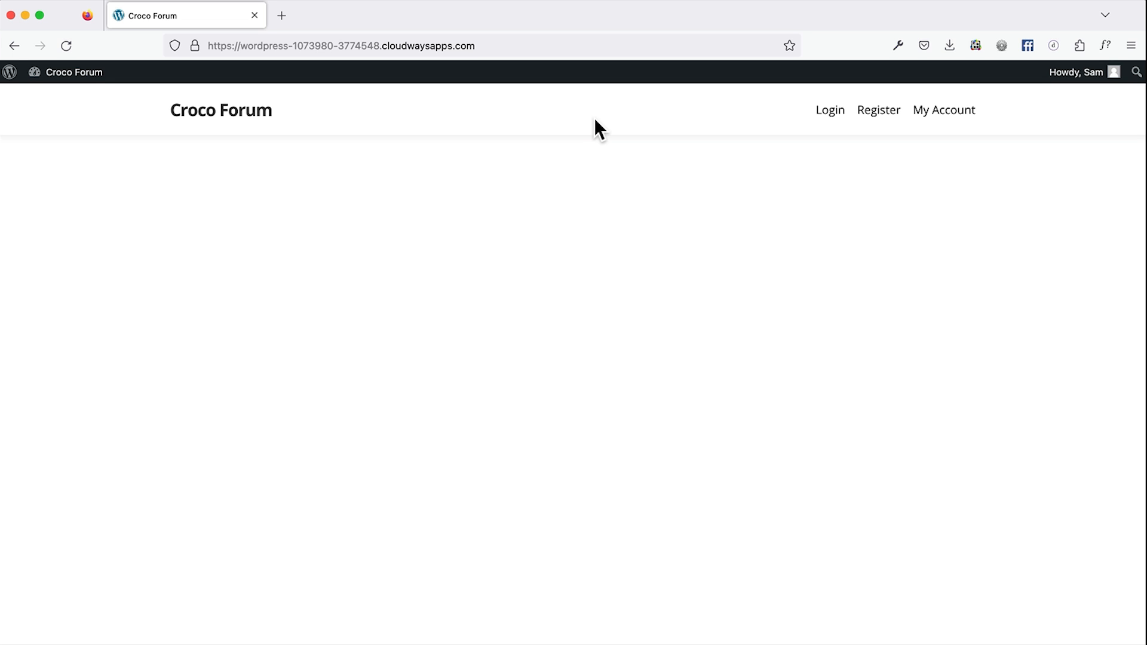
Return to Chrome's WordPress admin tab with the Add New Form editor
mouse_move(1105, 83)
left_click(656, 289)
key("super+Tab")
left_click(131, 15)
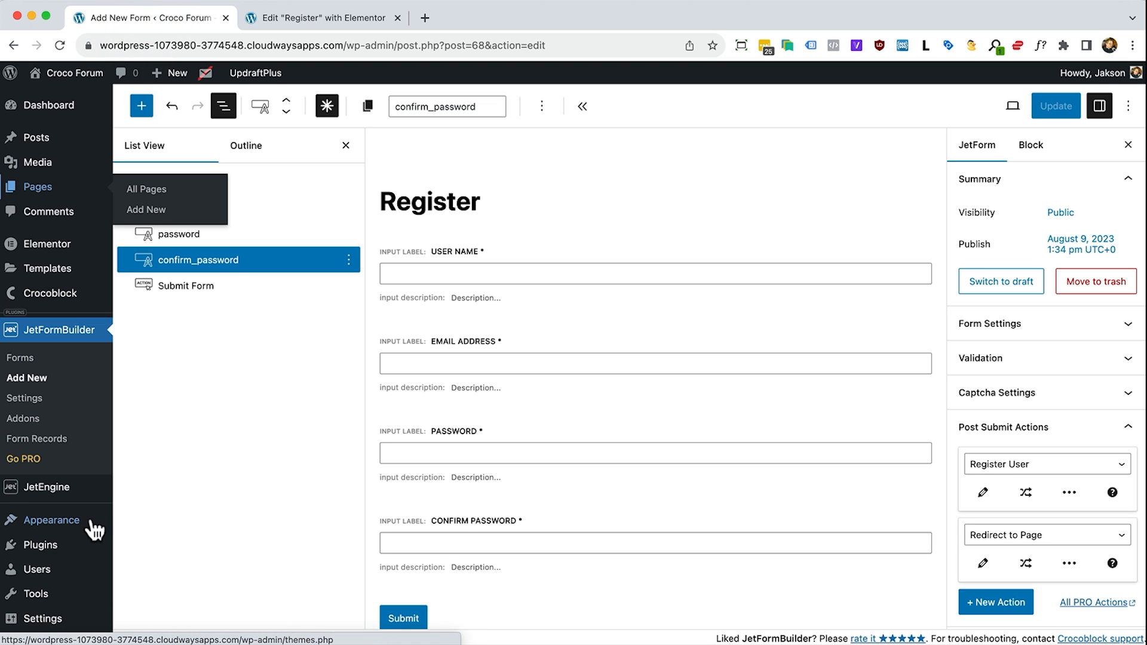
Search plugins for 'code', then install and activate Code Snippets
mouse_move(59, 553)
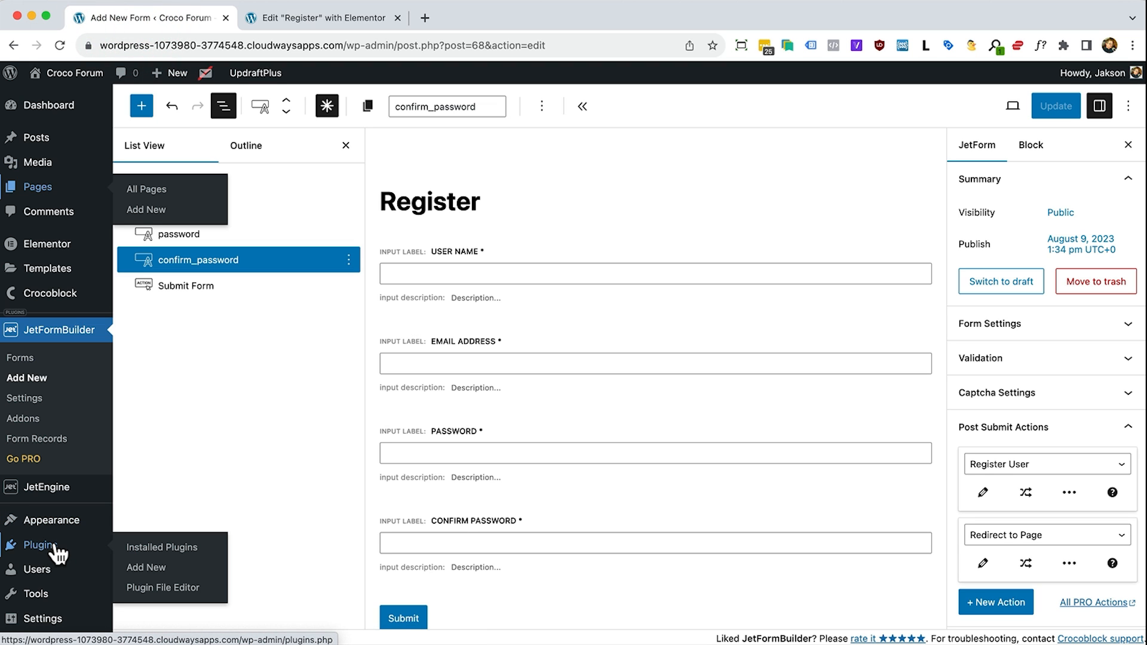
right_click(139, 568)
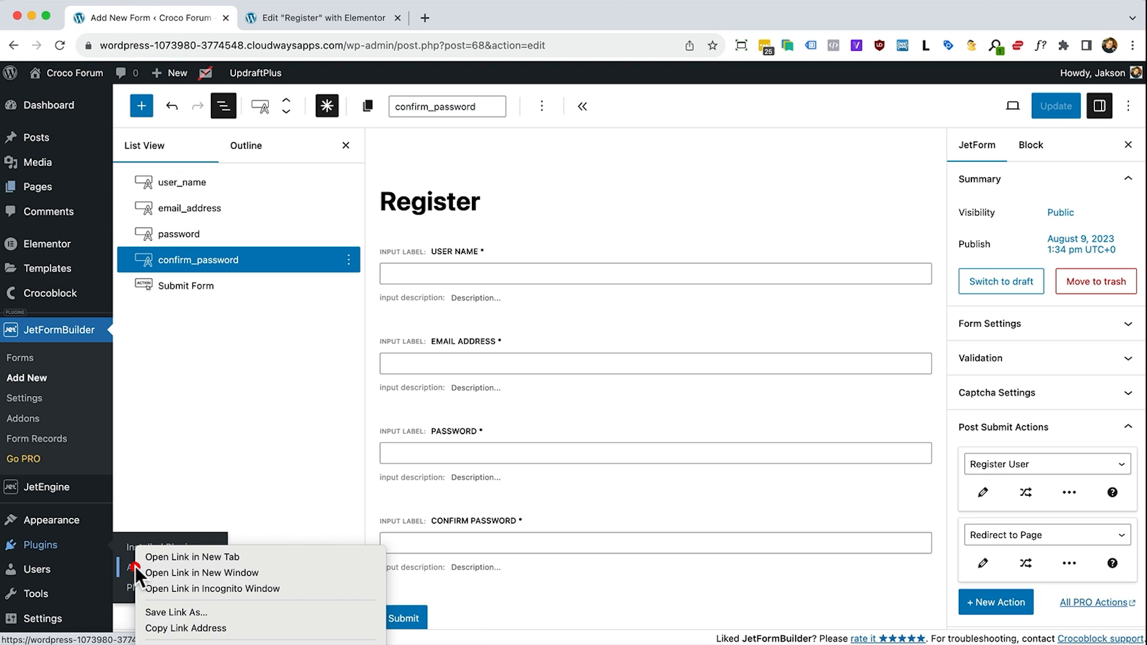
left_click(252, 562)
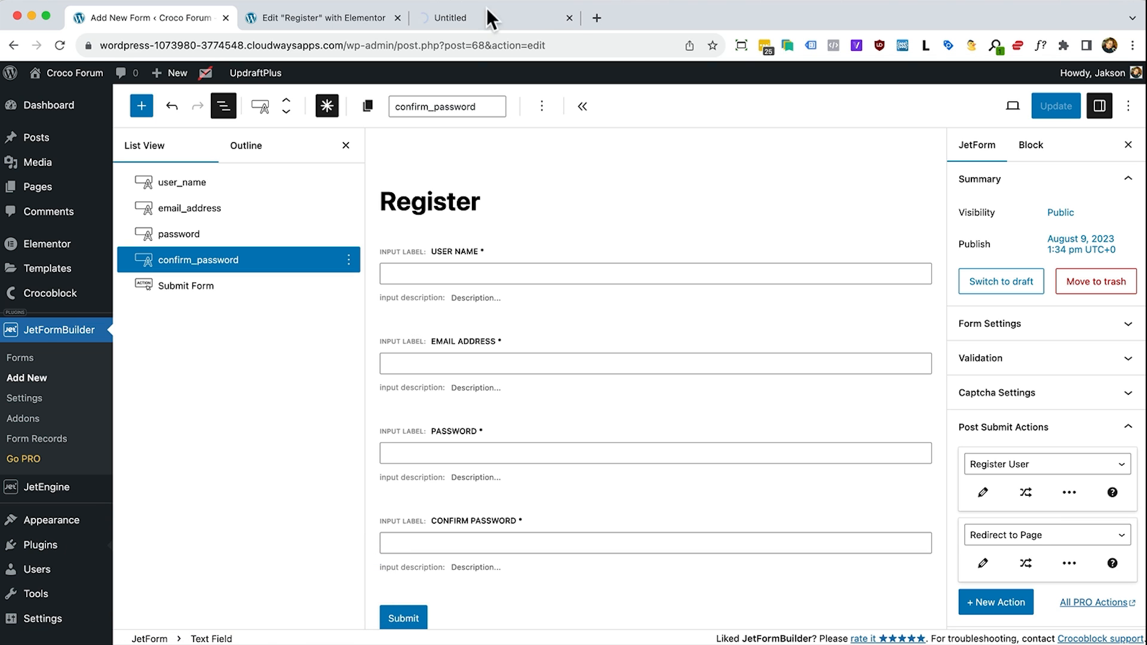
left_click(481, 12)
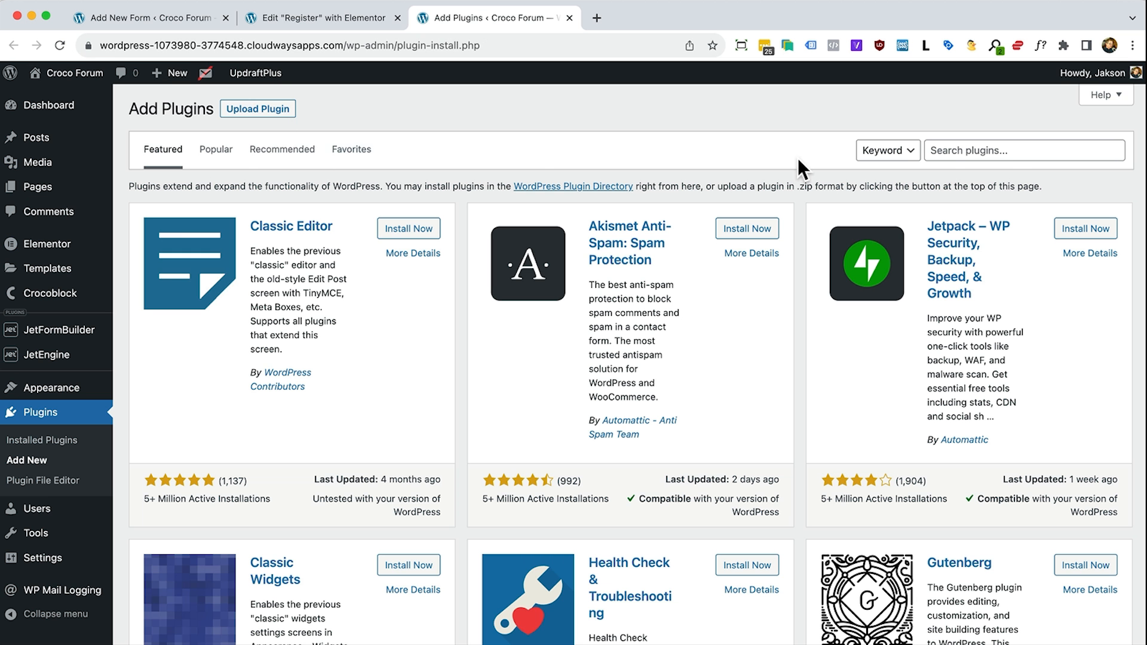
left_click(980, 148)
type("code")
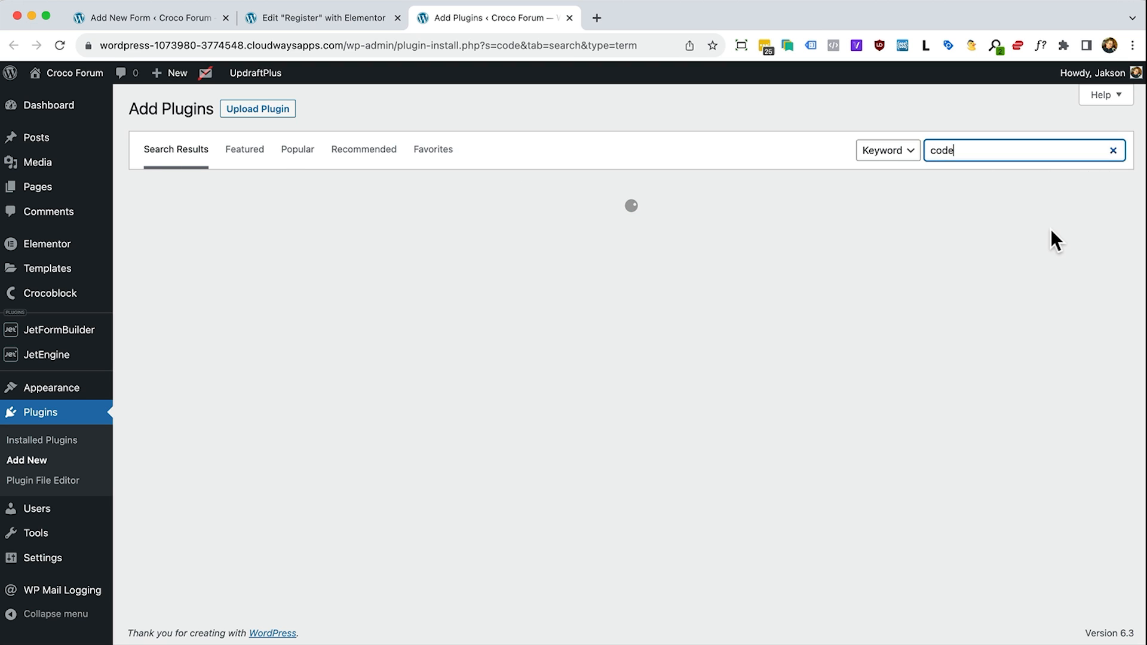
left_click(1050, 229)
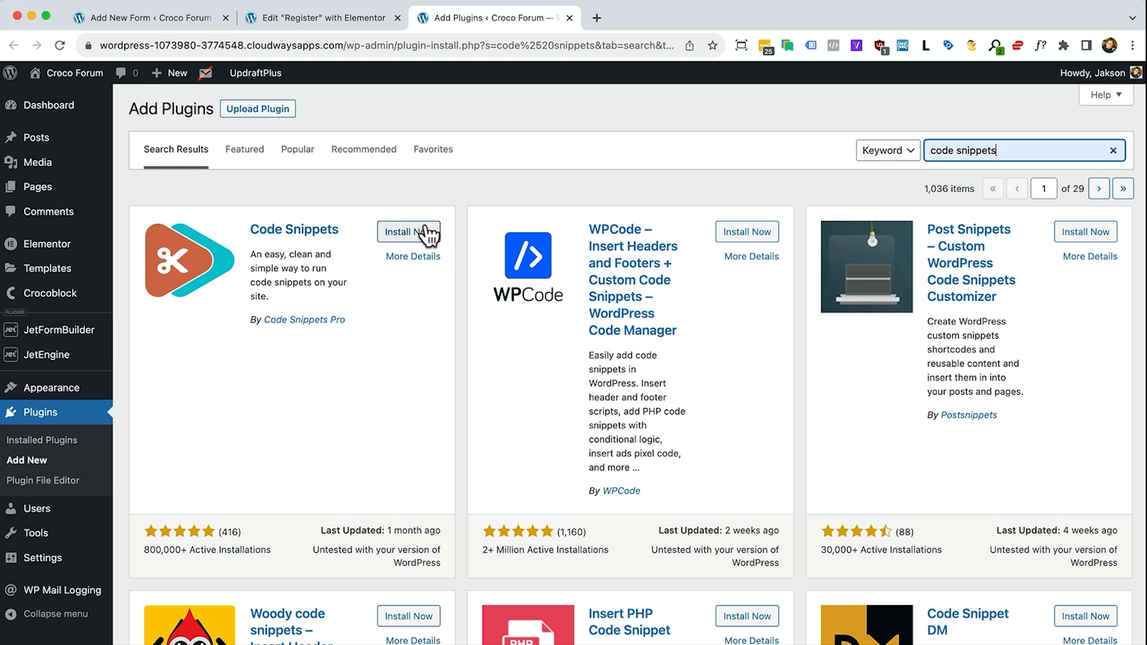
left_click(414, 232)
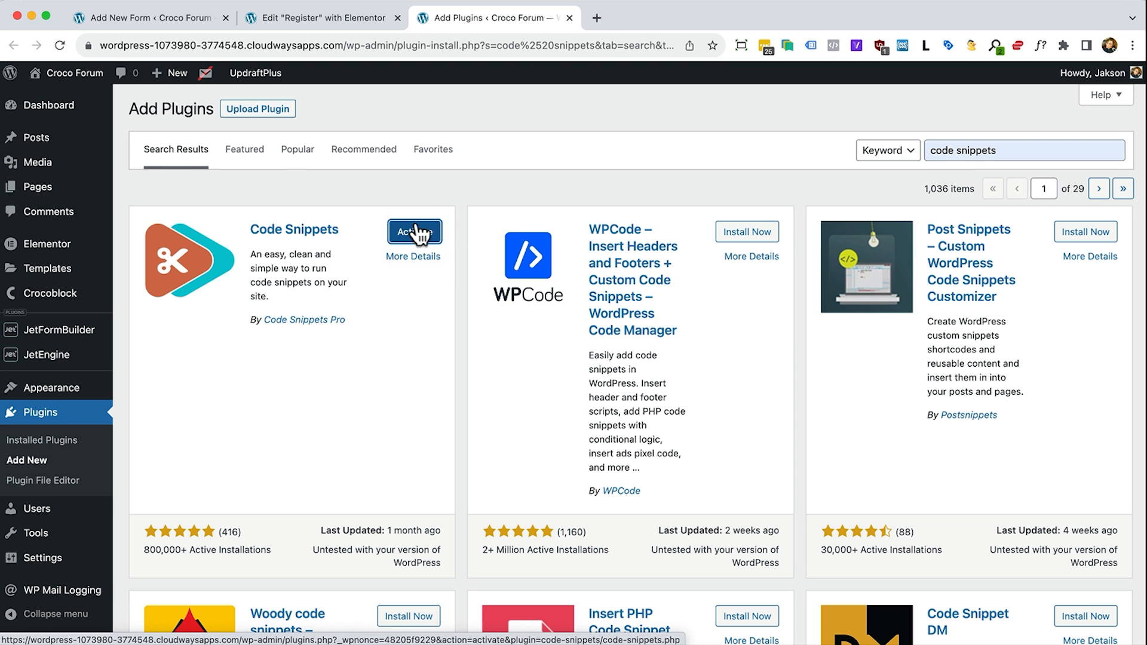
left_click(415, 232)
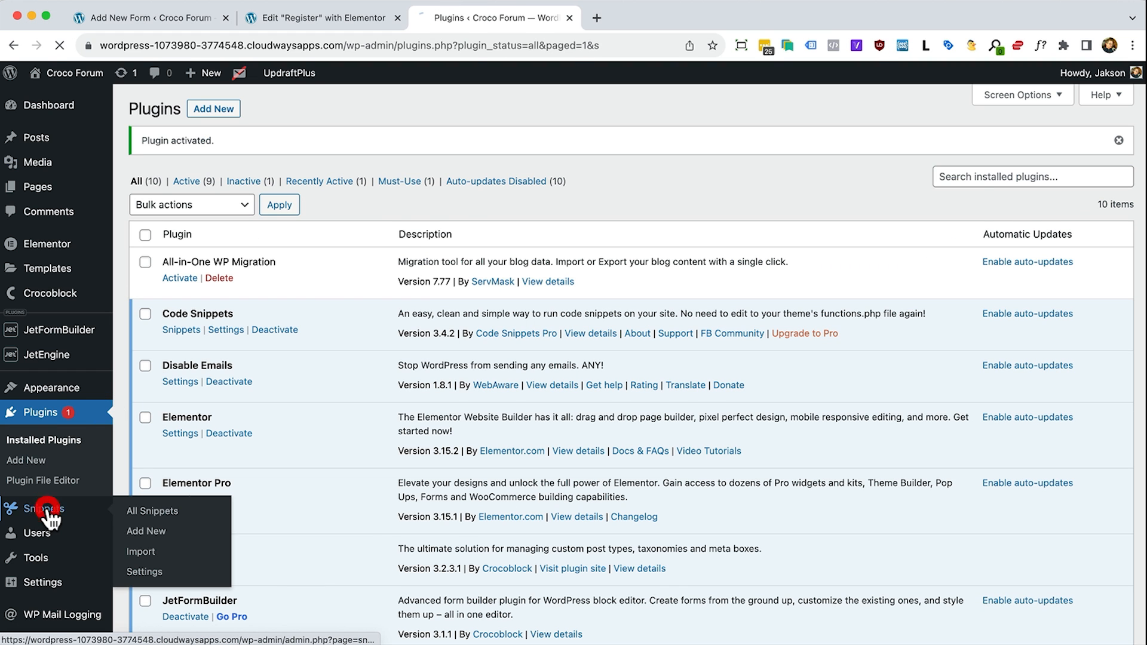
Turn on the Disable admin bar snippet and view its details
left_click(48, 509)
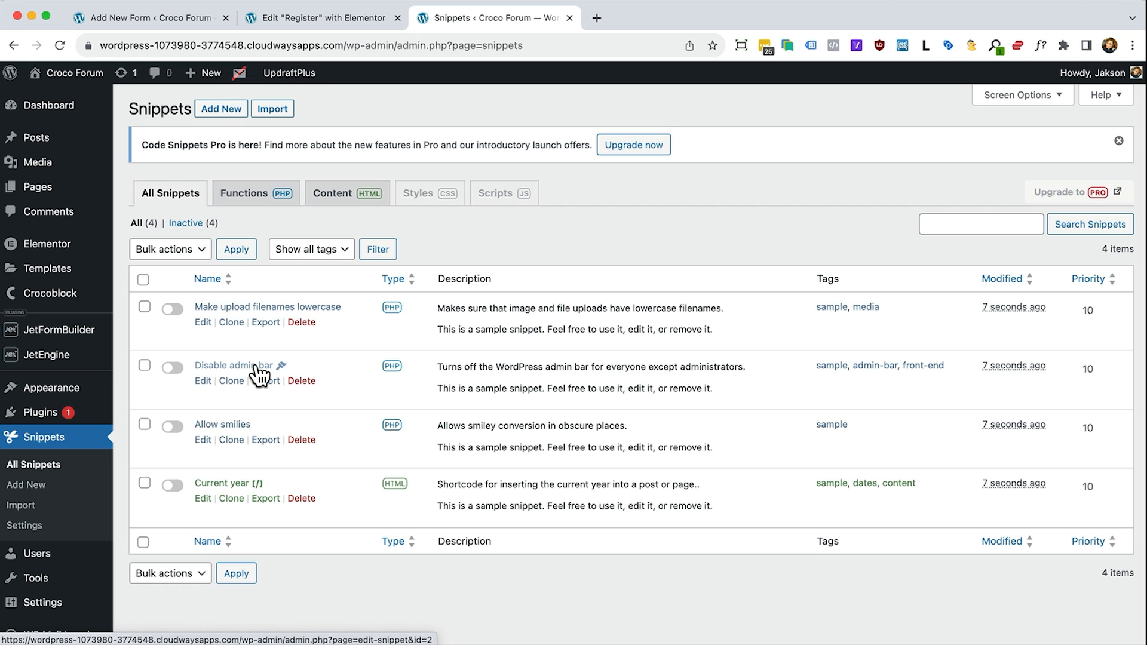
left_click(173, 367)
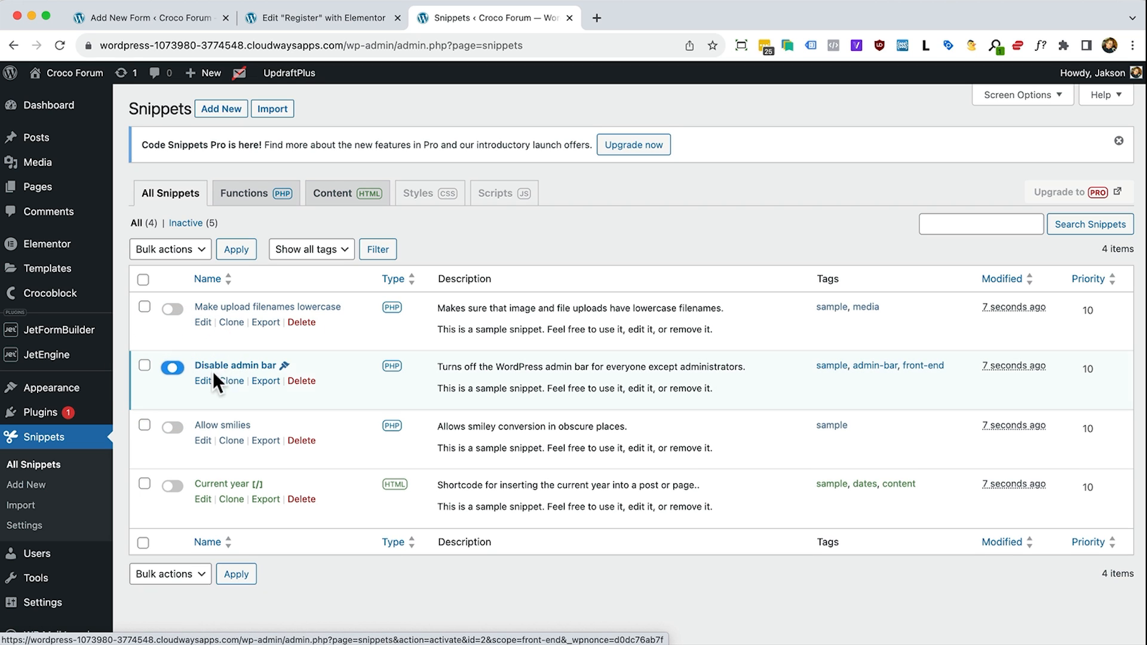
left_click(242, 367)
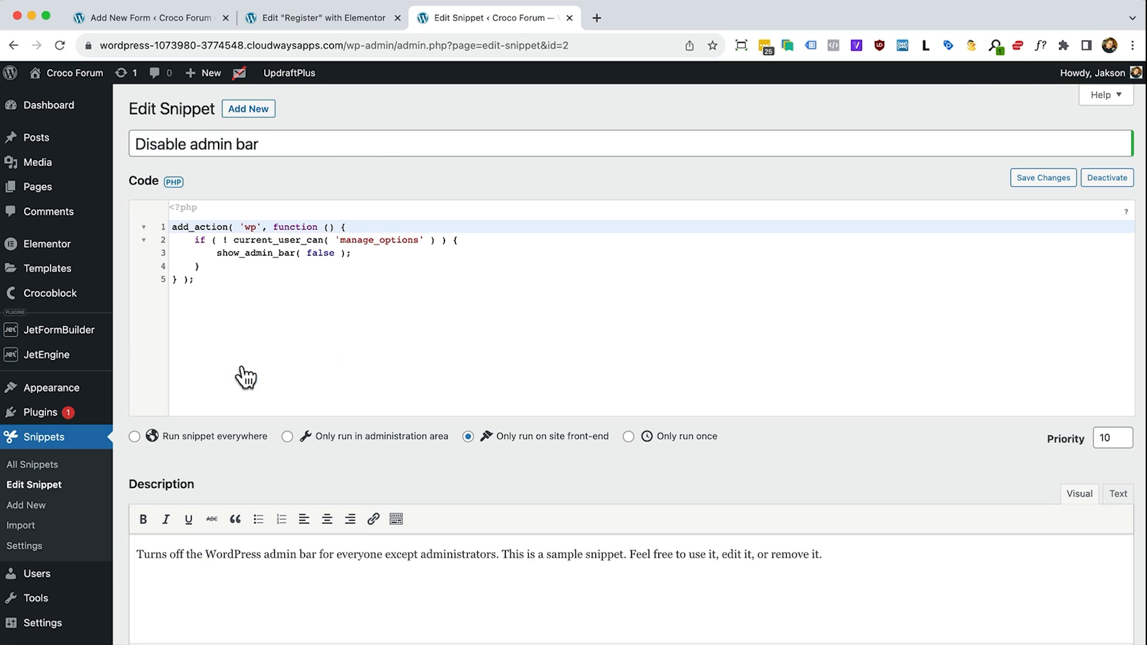
left_click(271, 292)
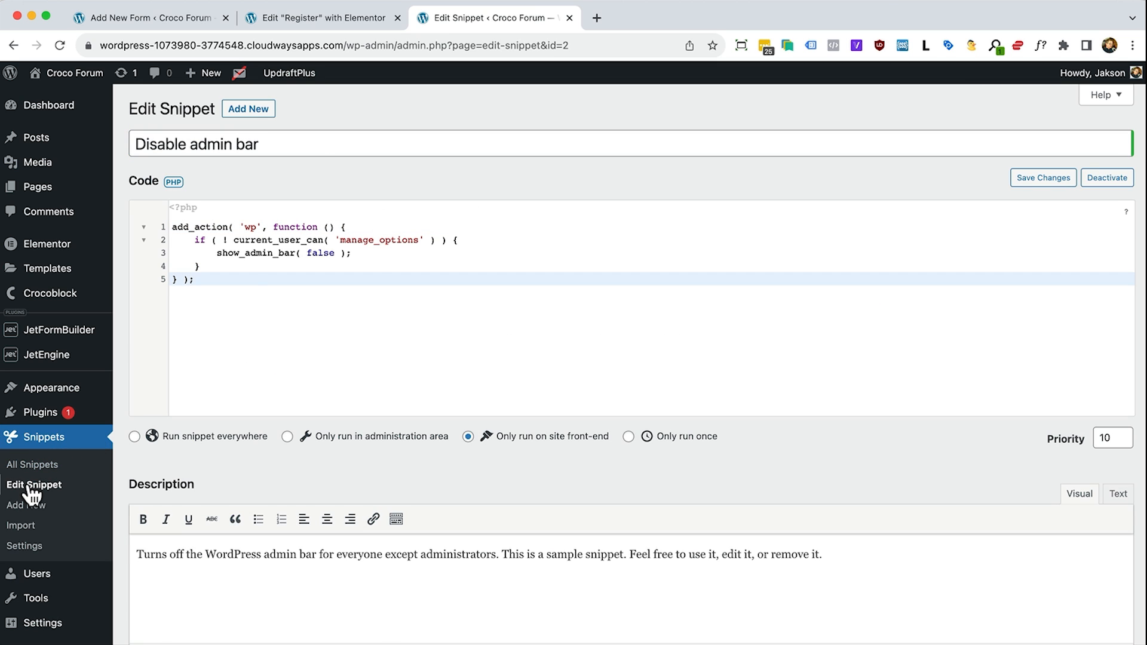
left_click(45, 442)
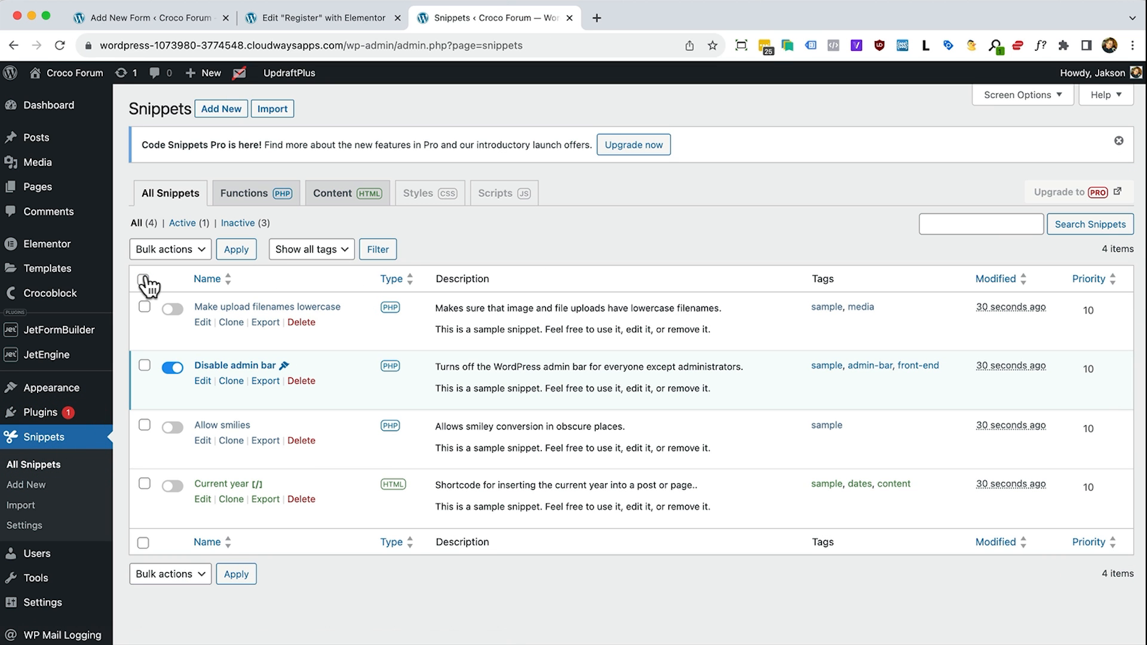
Bulk-delete the three other sample snippets, keeping only Disable admin bar
left_click(144, 279)
left_click(144, 365)
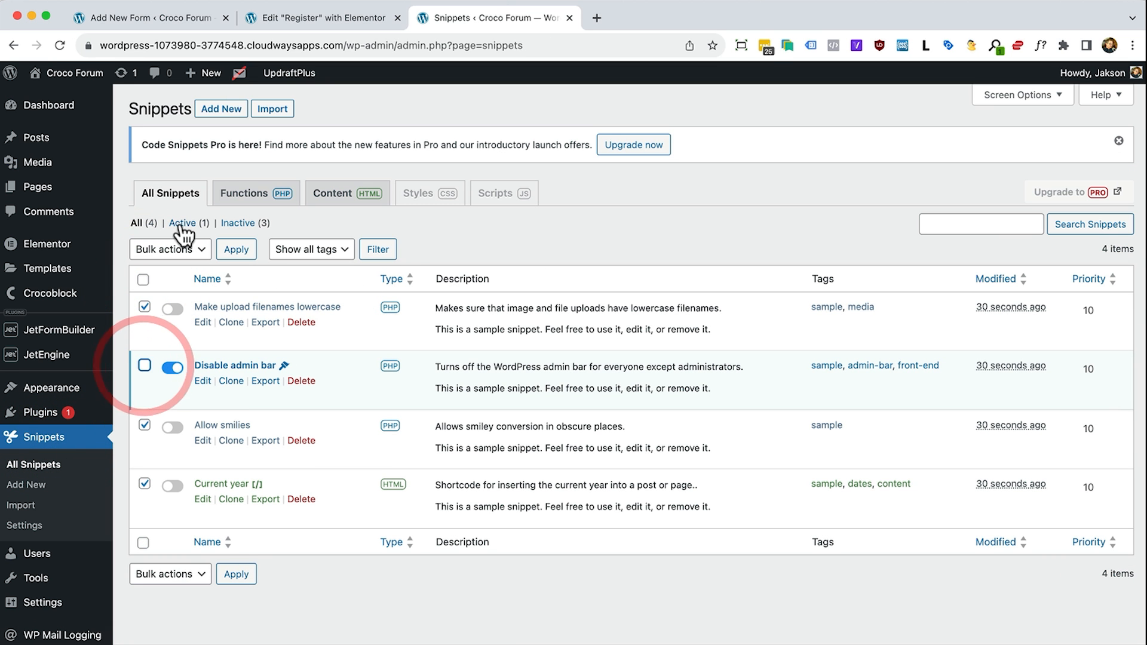
left_click(160, 250)
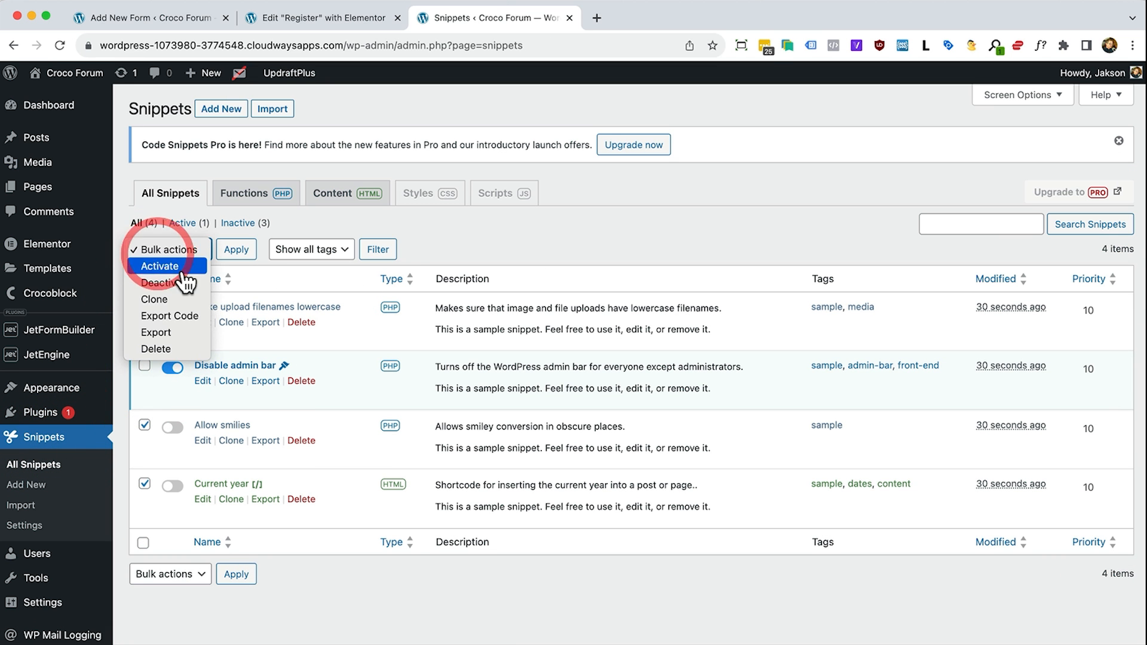
left_click(168, 349)
left_click(237, 249)
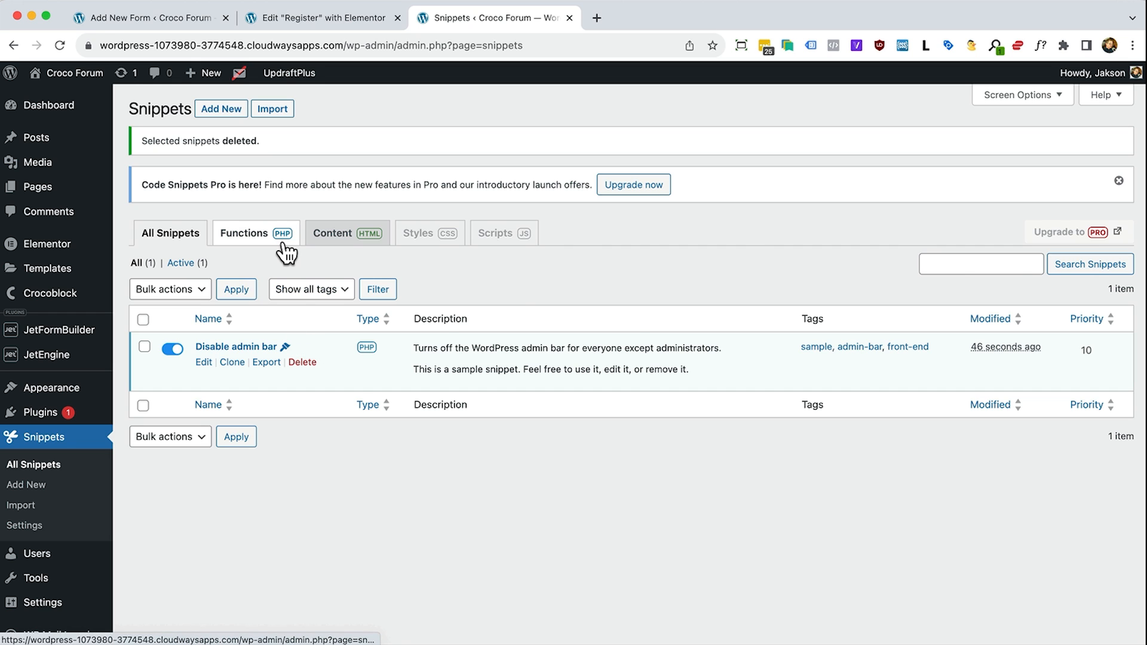
key("super+Tab")
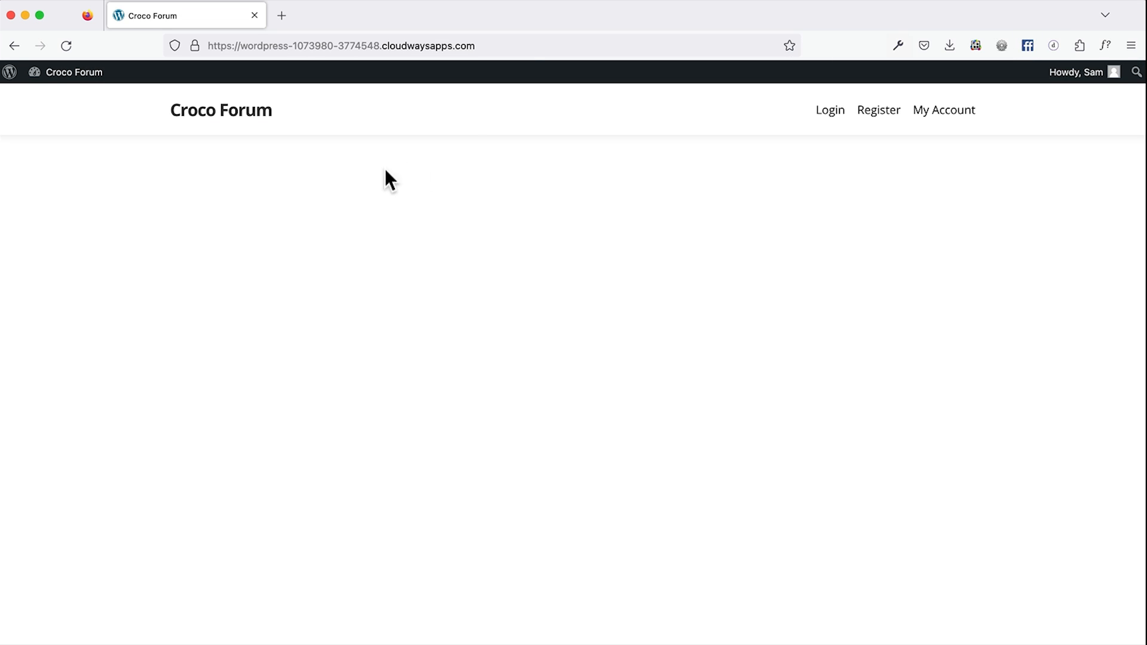
Reload the Croco Forum home page to confirm the admin bar is gone, then return to Chrome
left_click(362, 221)
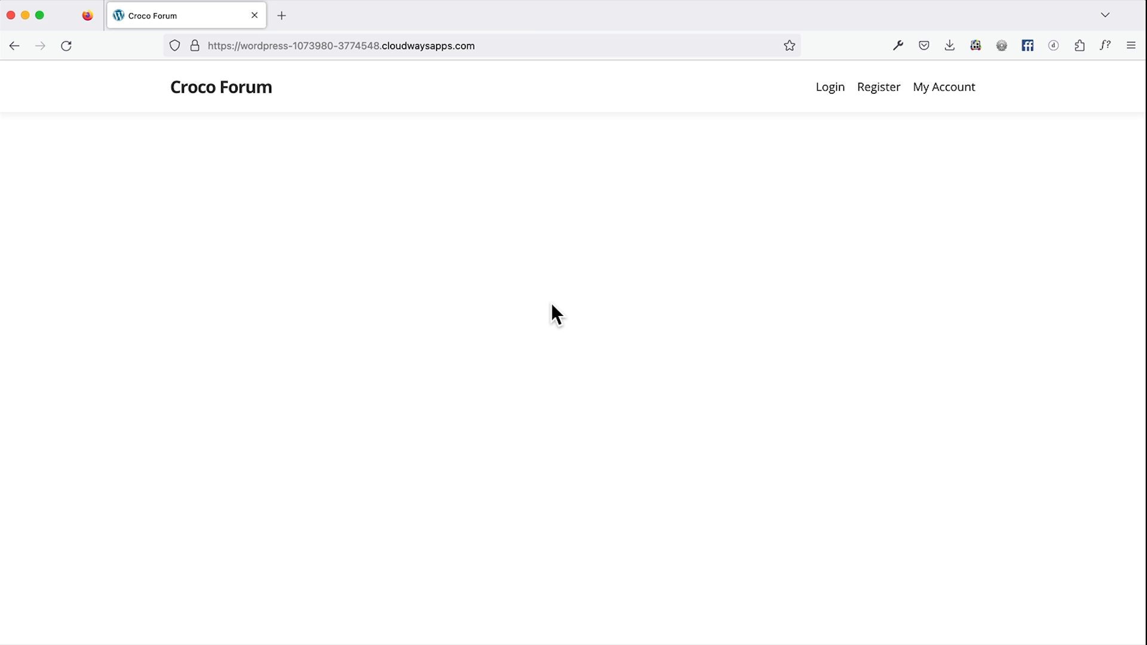
key("super+Tab")
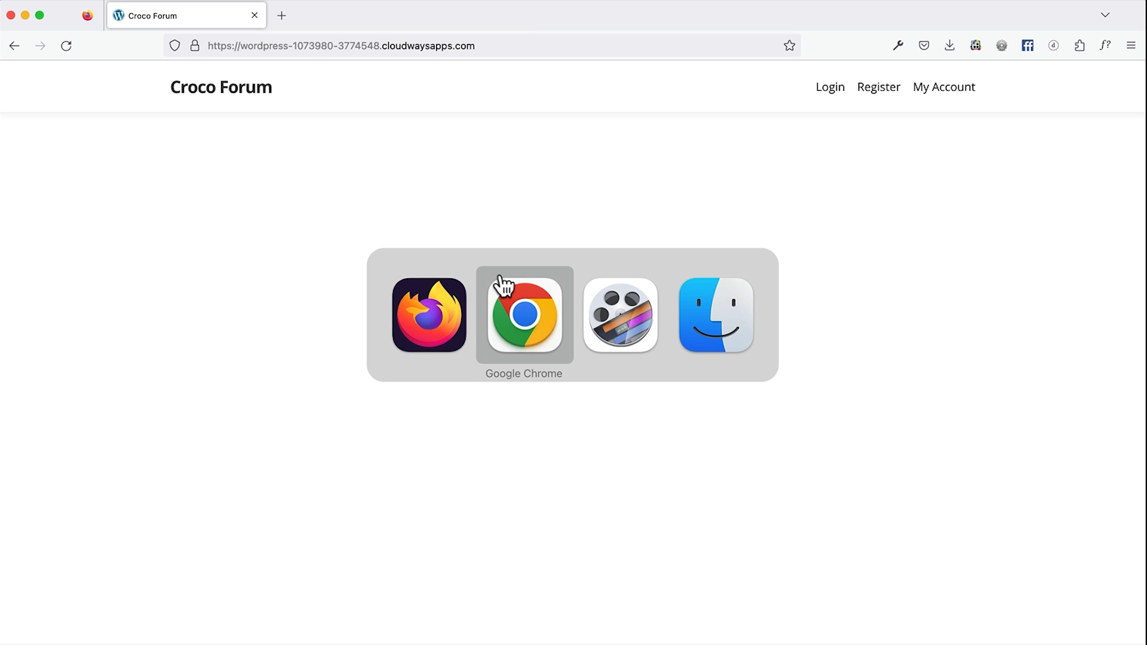
left_click(504, 285)
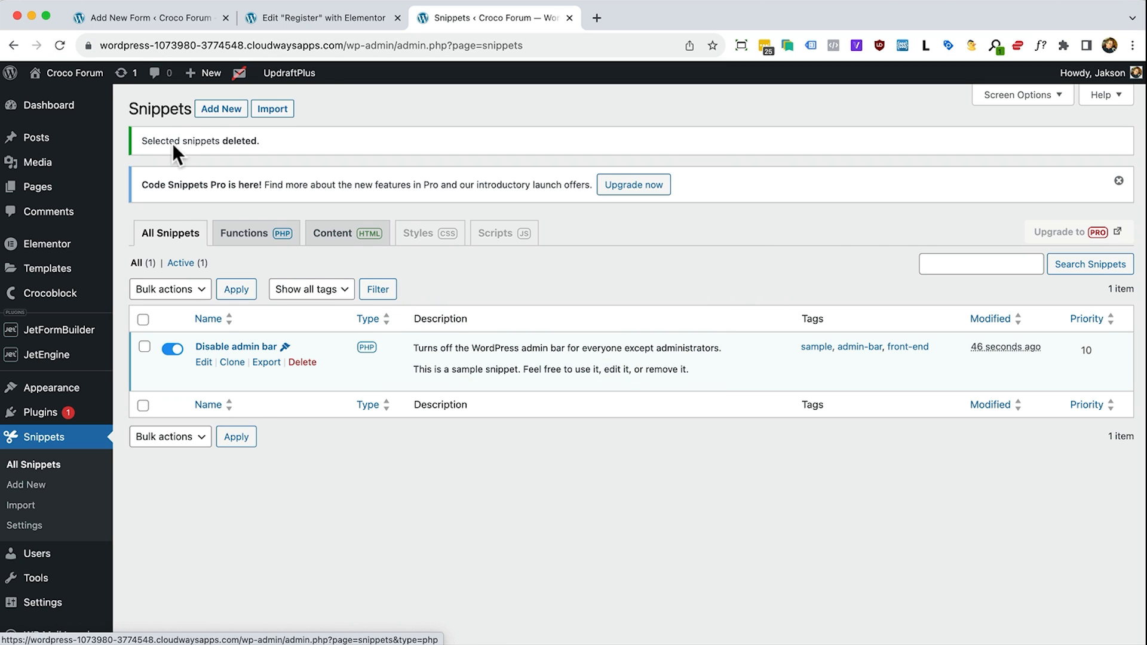
Create a new snippet titled 'Log out link' and paste in the log_out shortcode PHP code
left_click(220, 114)
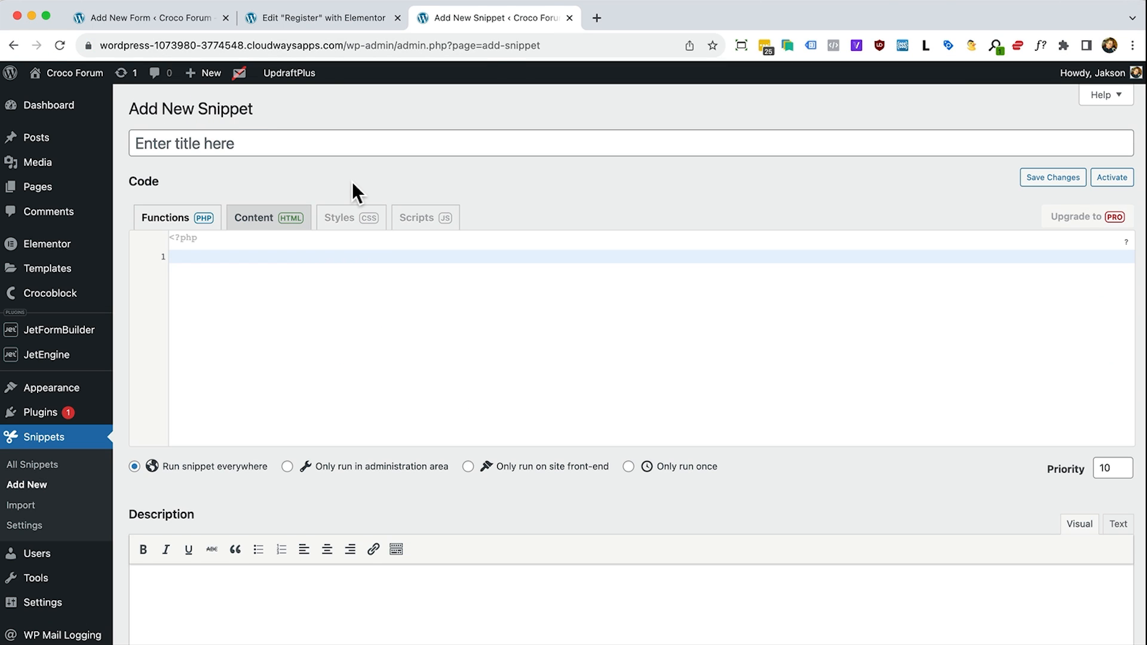
left_click(235, 135)
type("L")
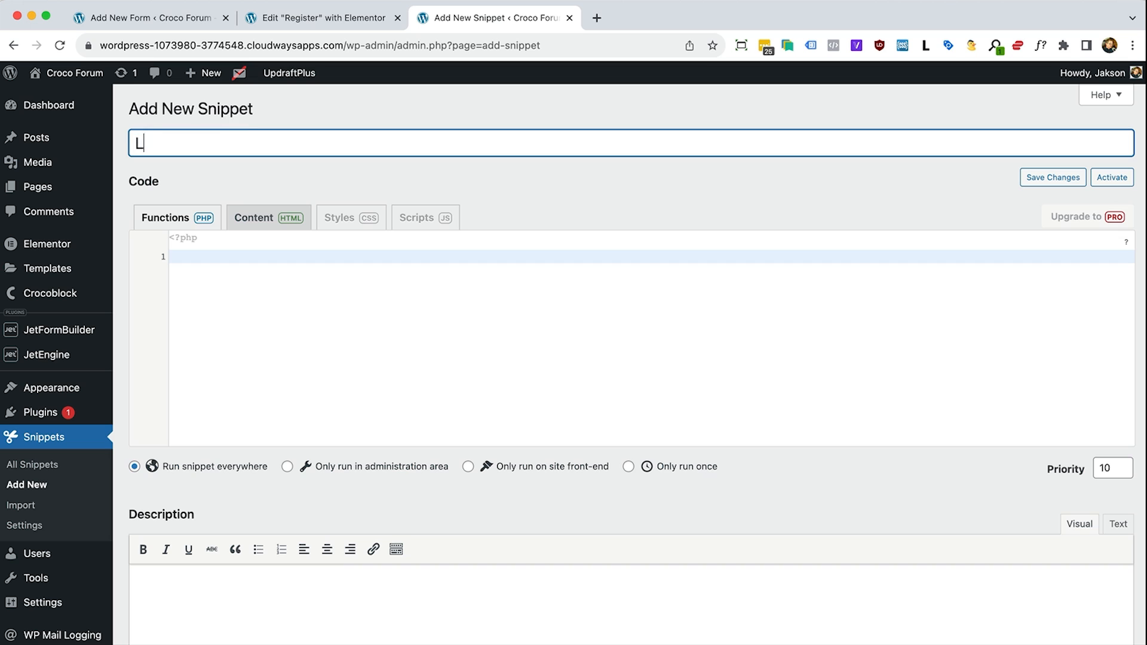
type("og out link")
left_click(217, 305)
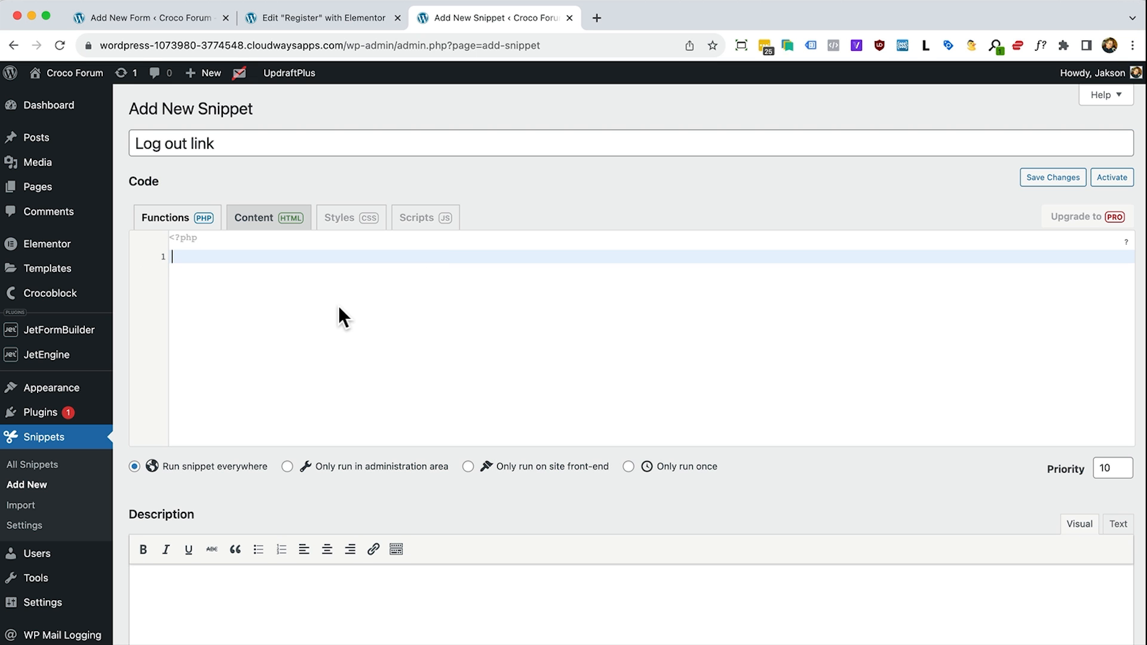
left_click(267, 262)
type("add_shortcode('log_out','log_out_link'); function log_out_link(){      echo '<a class=\"logout-link hide-logged-out\" href=\"' .  wp_logout_url('/login')  . '\">Log out</a>';  }")
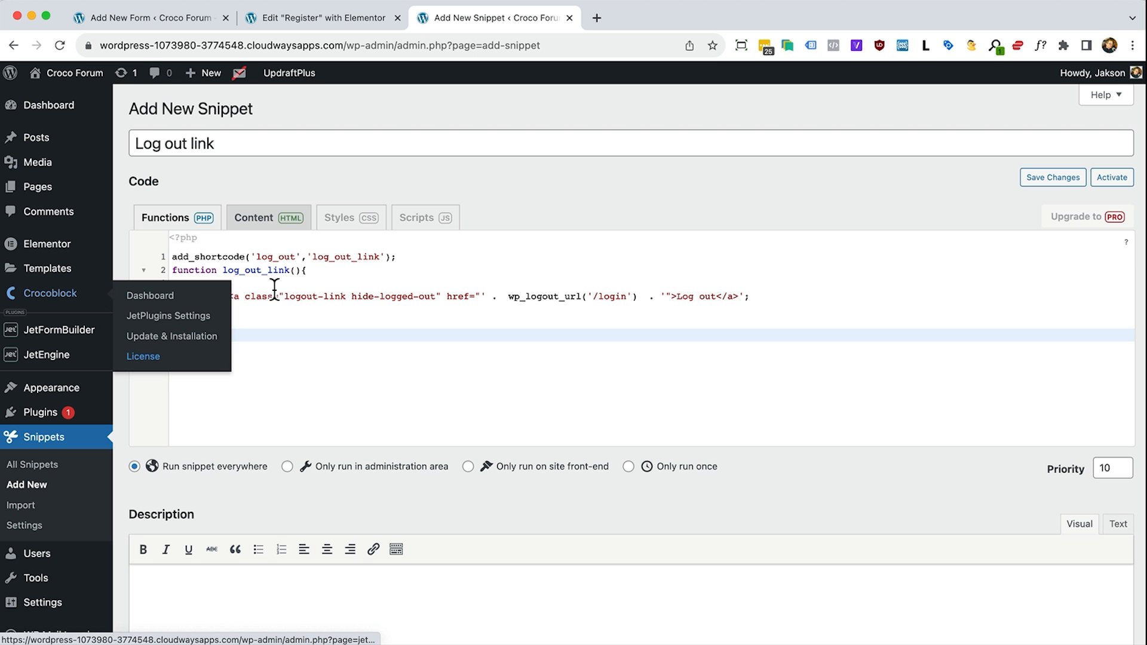
Review the add_shortcode call, log_out_link callback and /login redirect slug in the code
double_click(212, 258)
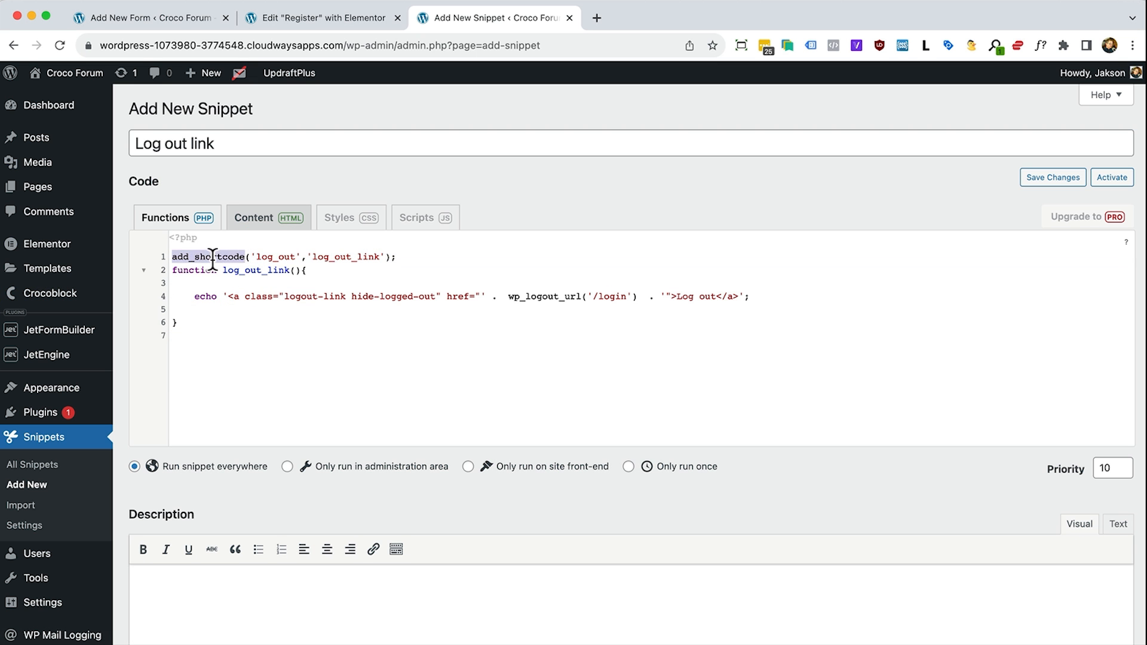
double_click(340, 257)
left_click(283, 297)
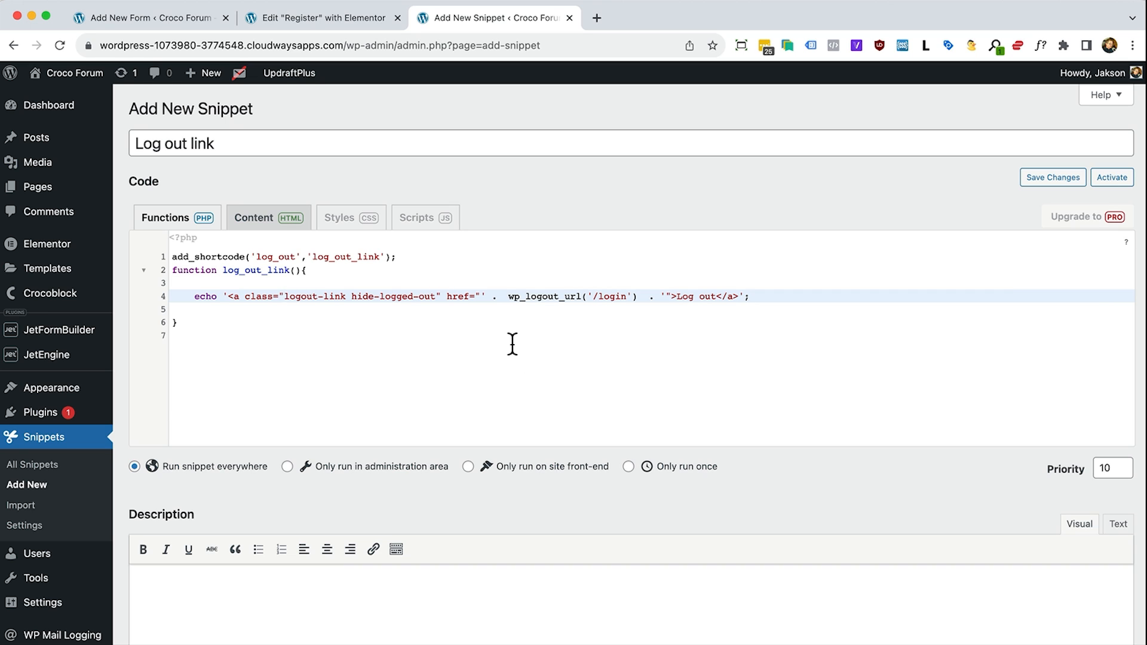
double_click(610, 297)
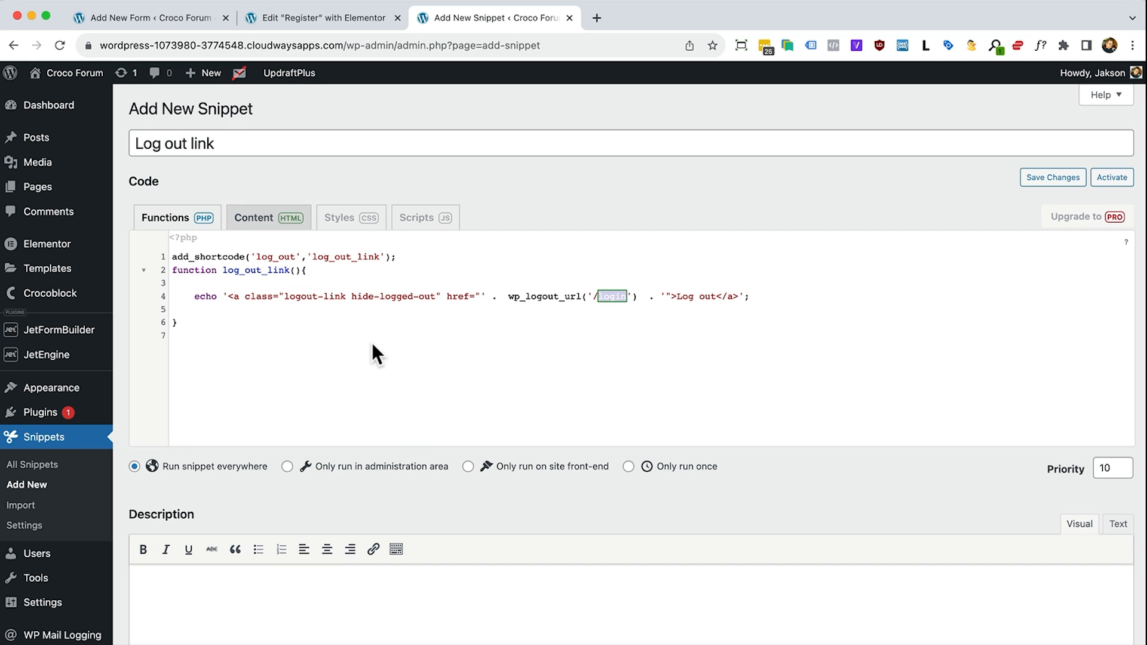
Save and activate the Log out link snippet
left_click(1048, 177)
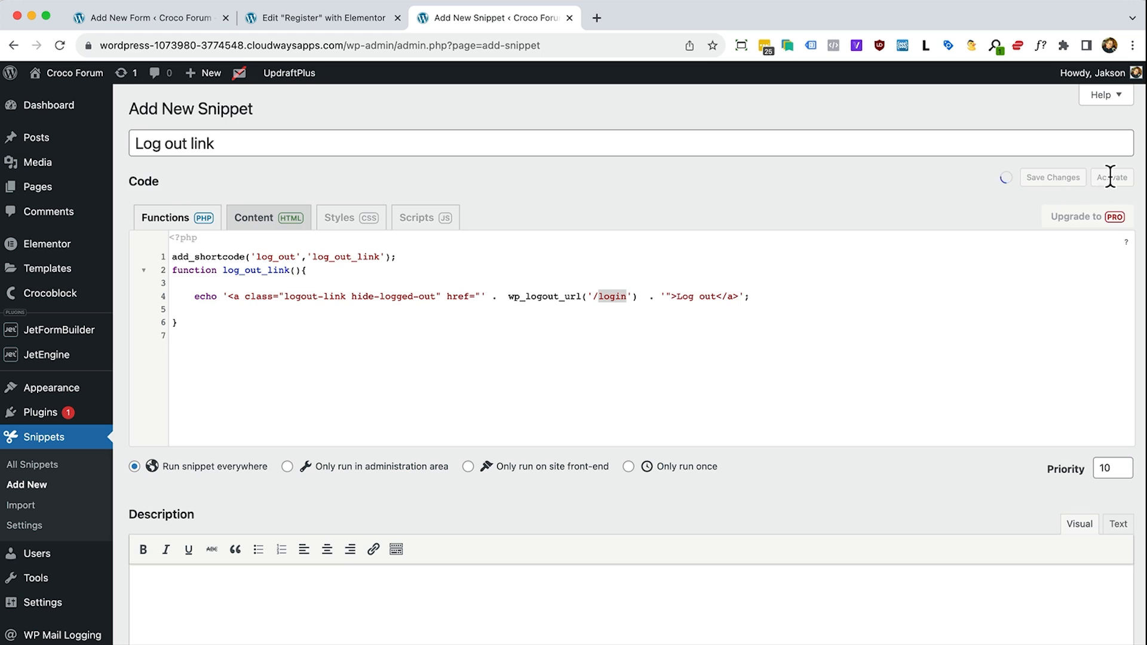
left_click(1112, 216)
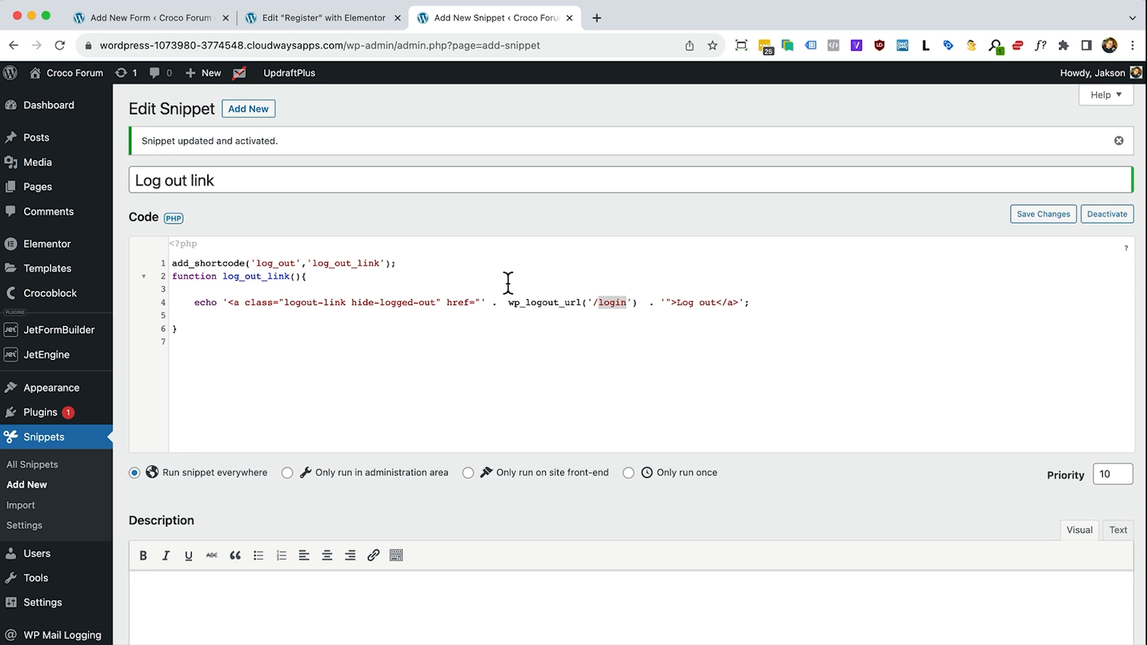
double_click(273, 263)
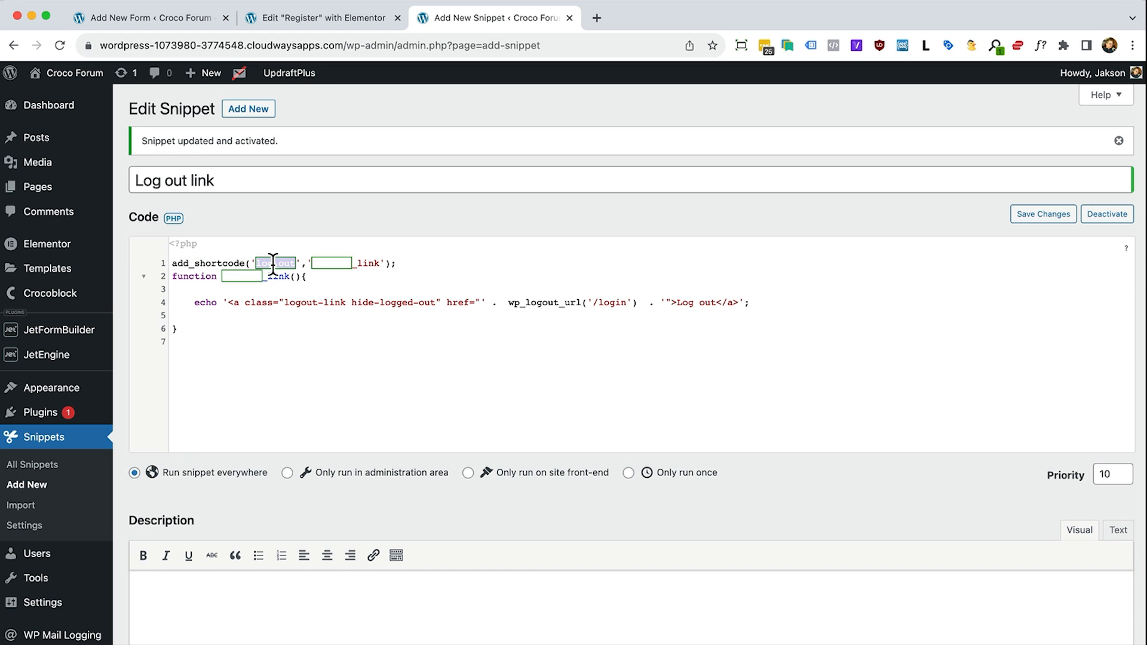
right_click(44, 276)
key("Escape")
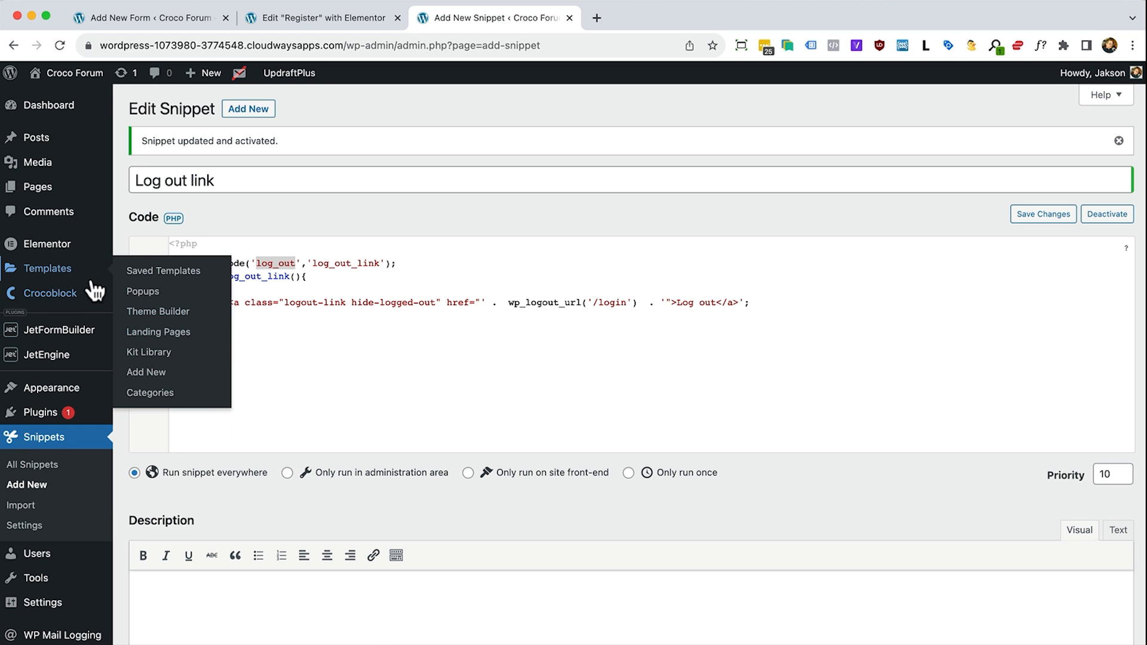
Open the Footer saved template in Elementor
left_click(56, 268, "super")
left_click(652, 19)
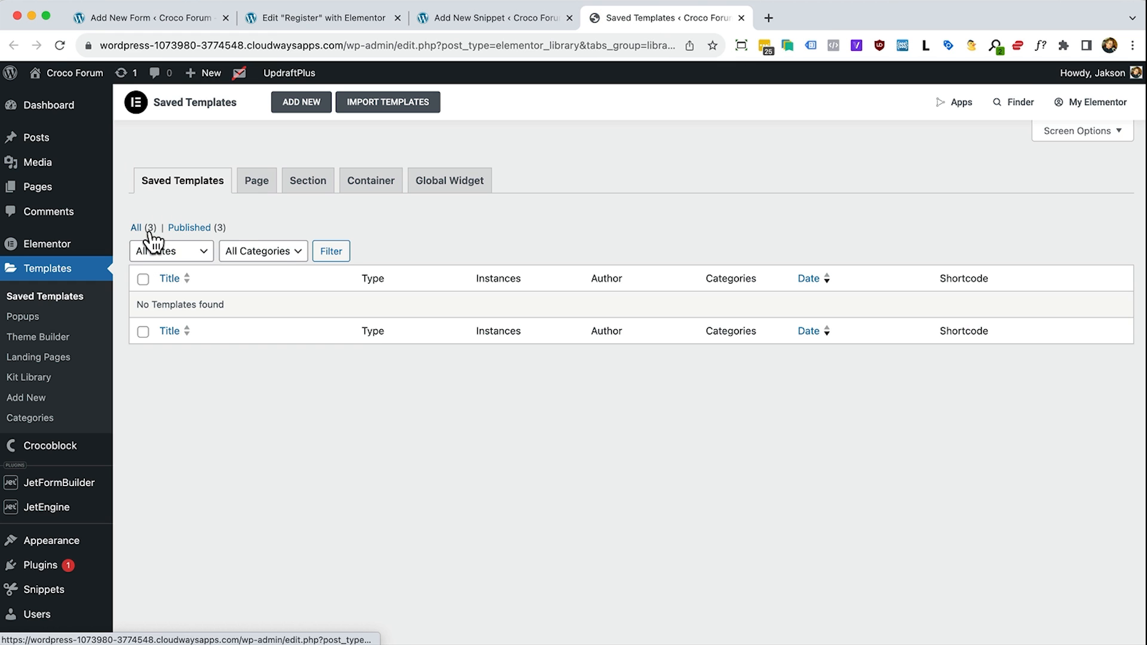
left_click(147, 231)
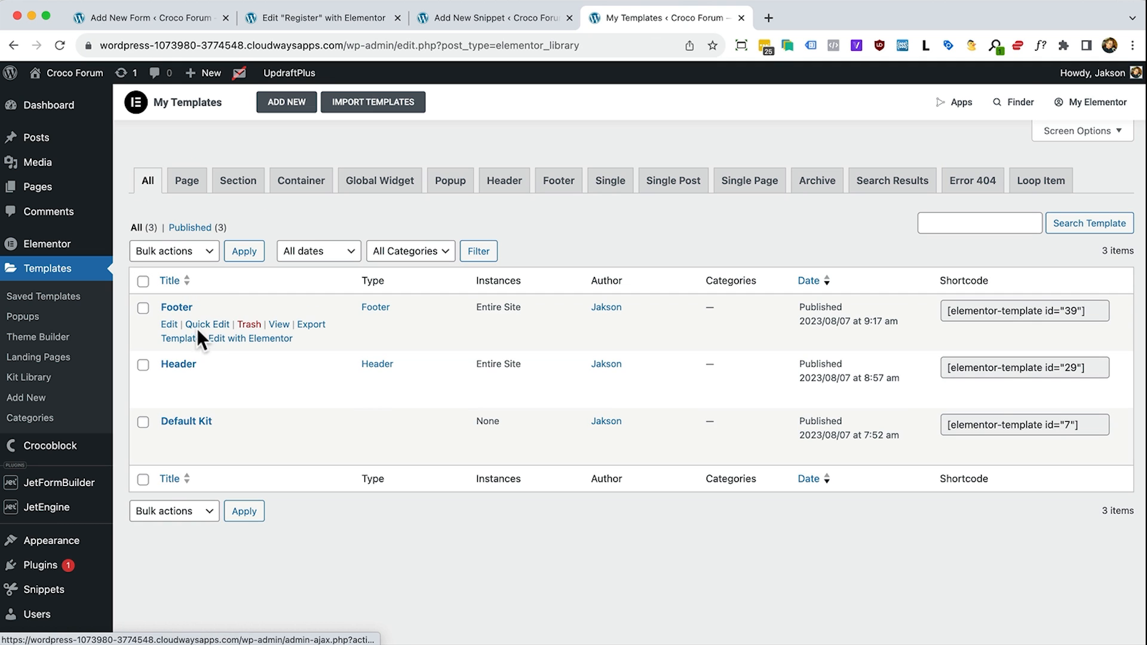
left_click(272, 339)
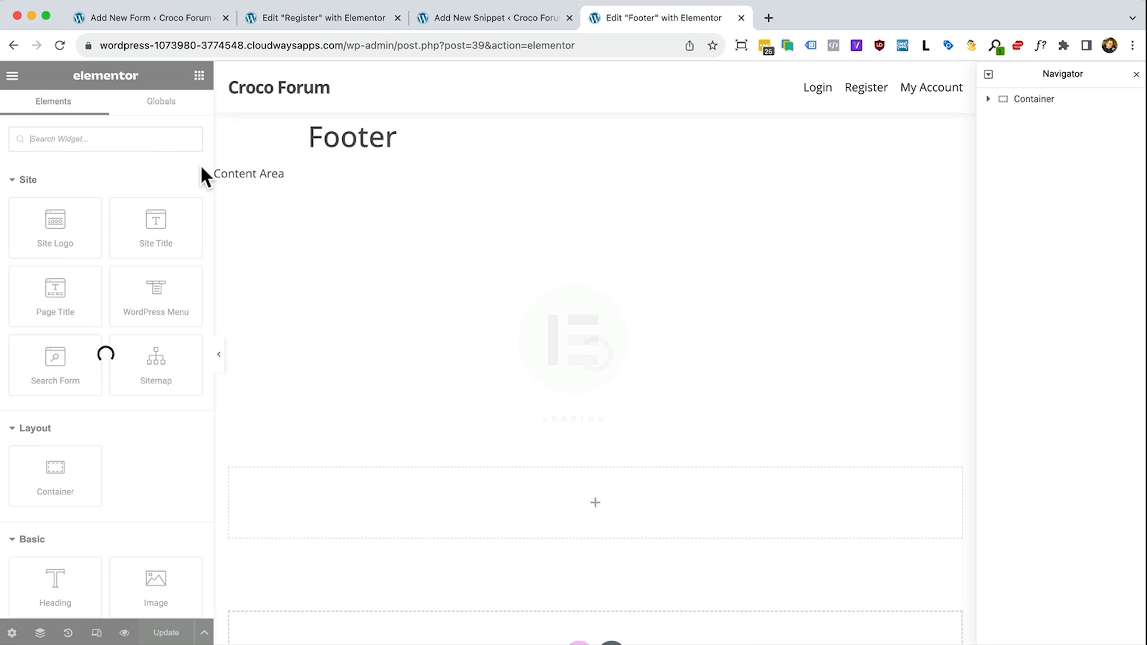
Add a Shortcode widget with [log_out] to the footer's empty section and save
left_click(67, 140)
type("sho")
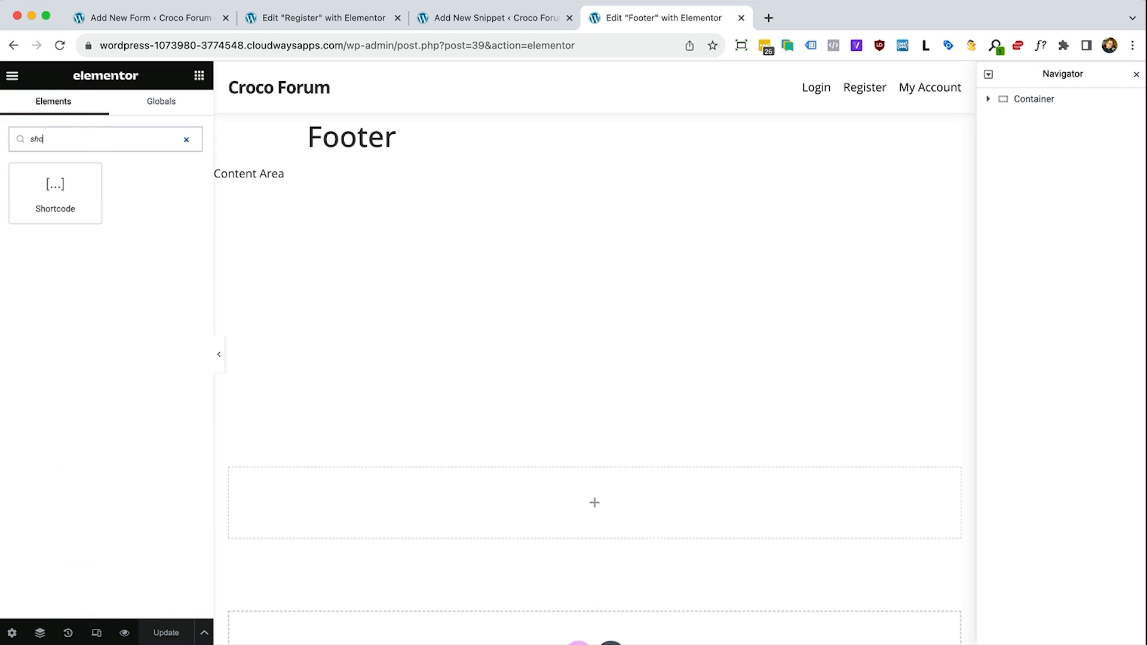
left_click_drag(53, 190, 601, 504)
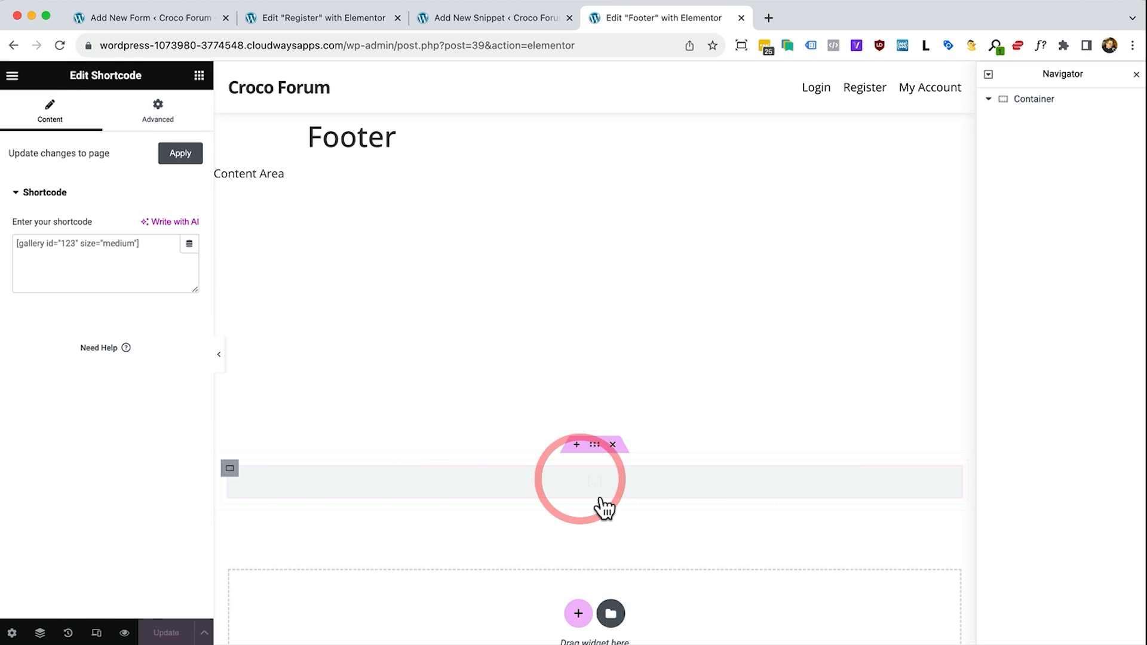
left_click(55, 262)
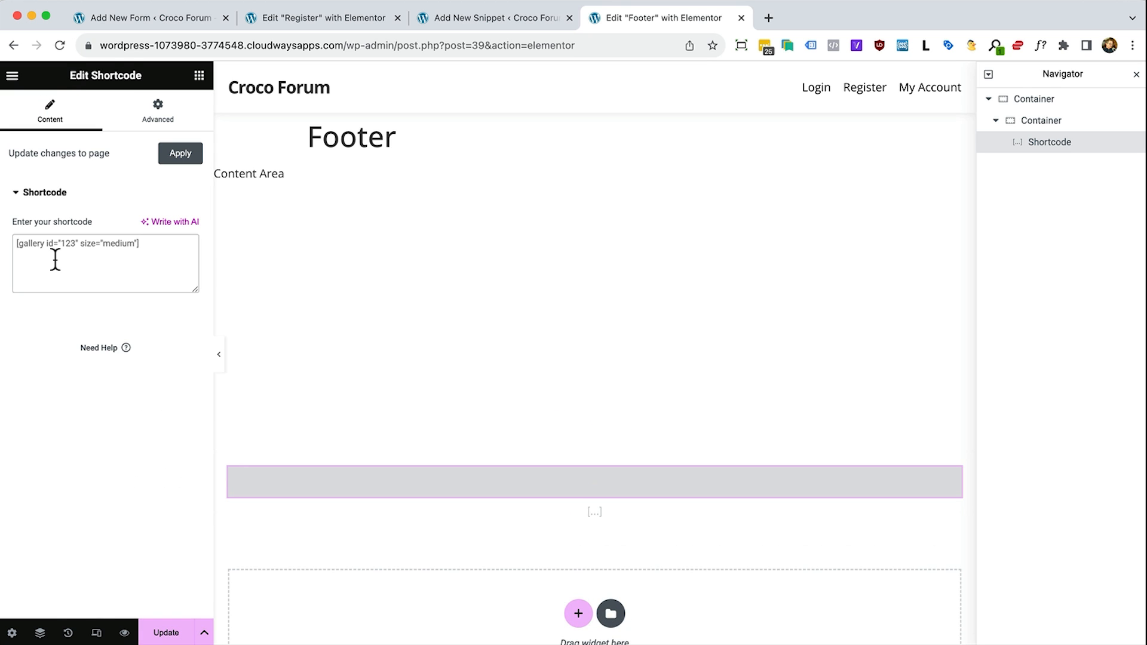
type("[]")
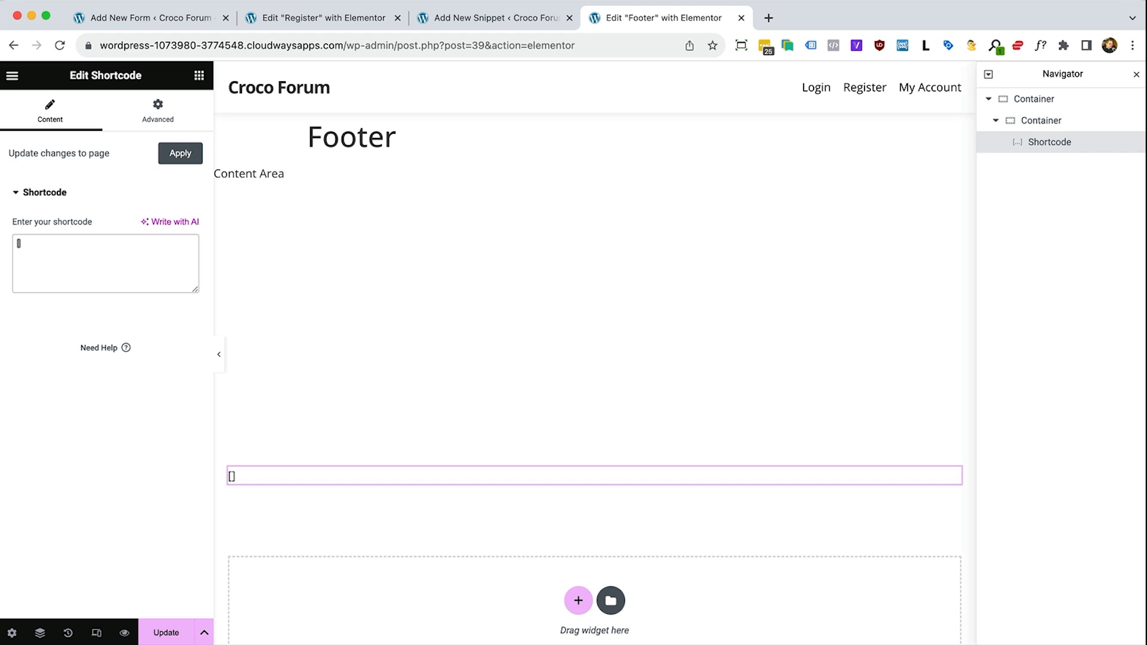
type("log_out")
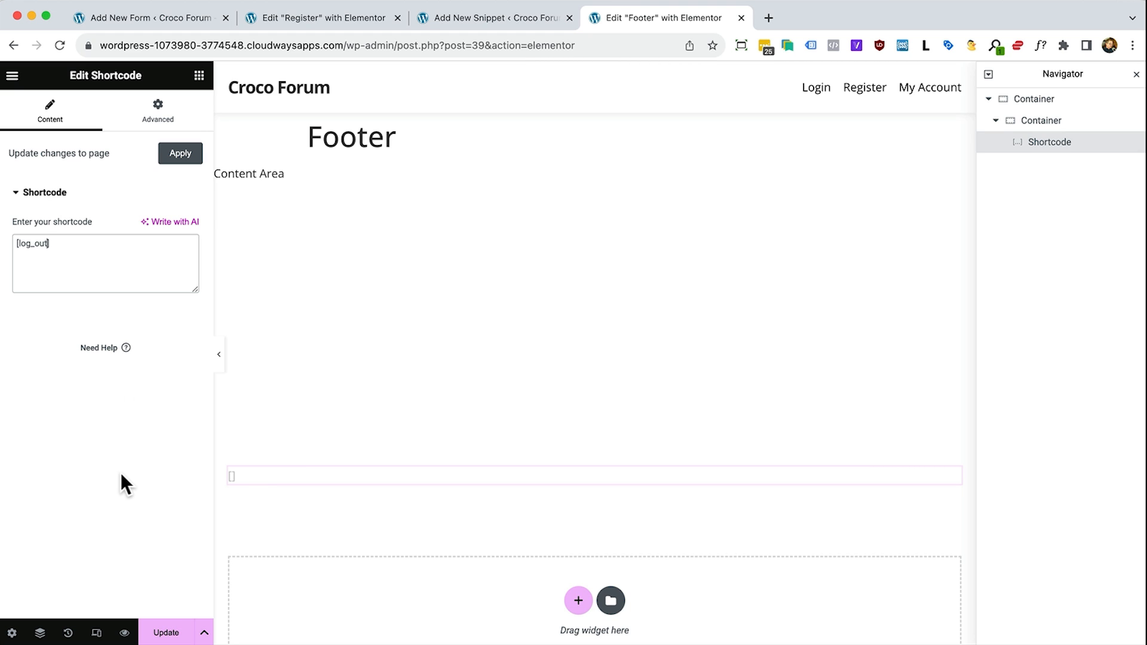
left_click(153, 474)
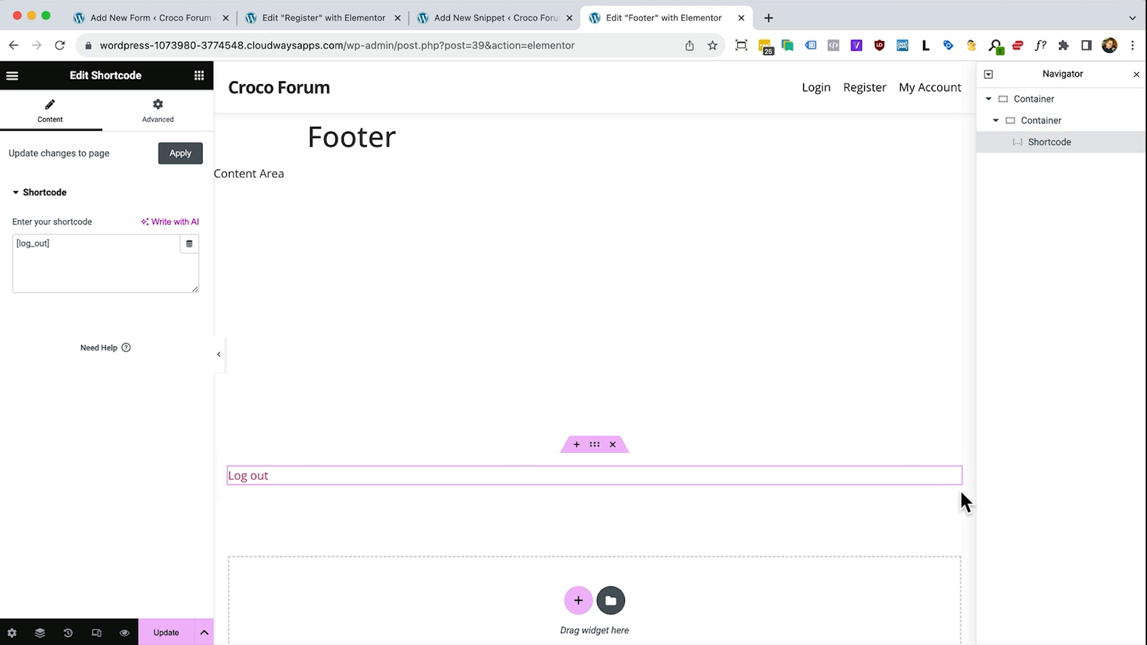
key("super+s")
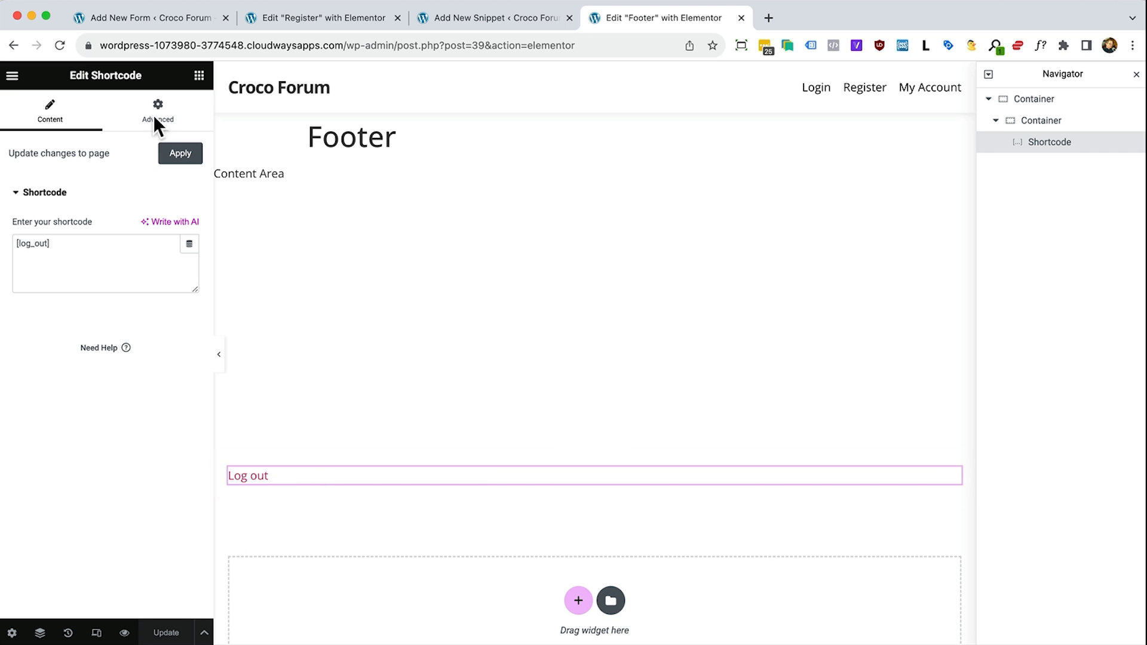
Align the Log out link's container to the right end and update the template
left_click(230, 469)
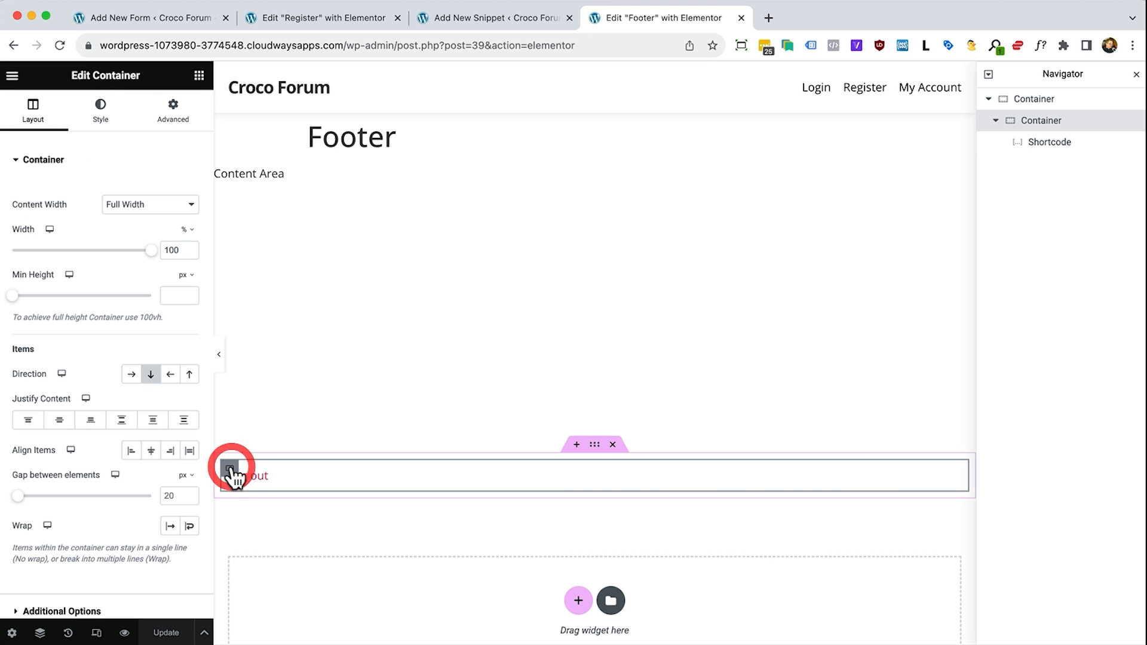
left_click(172, 453)
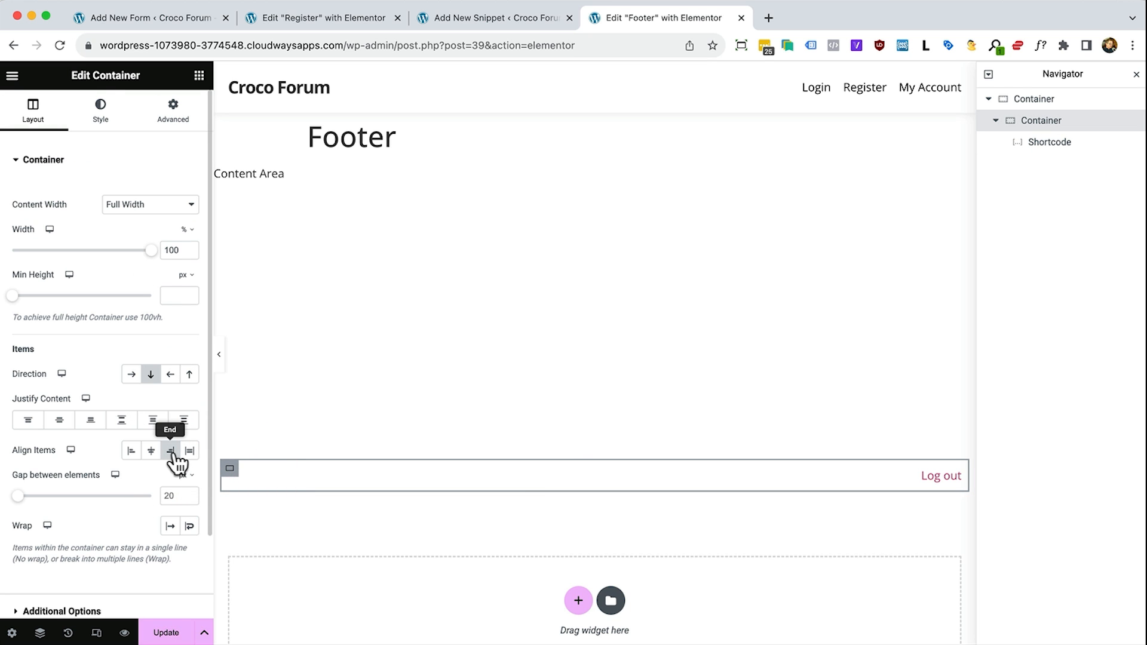
left_click(162, 632)
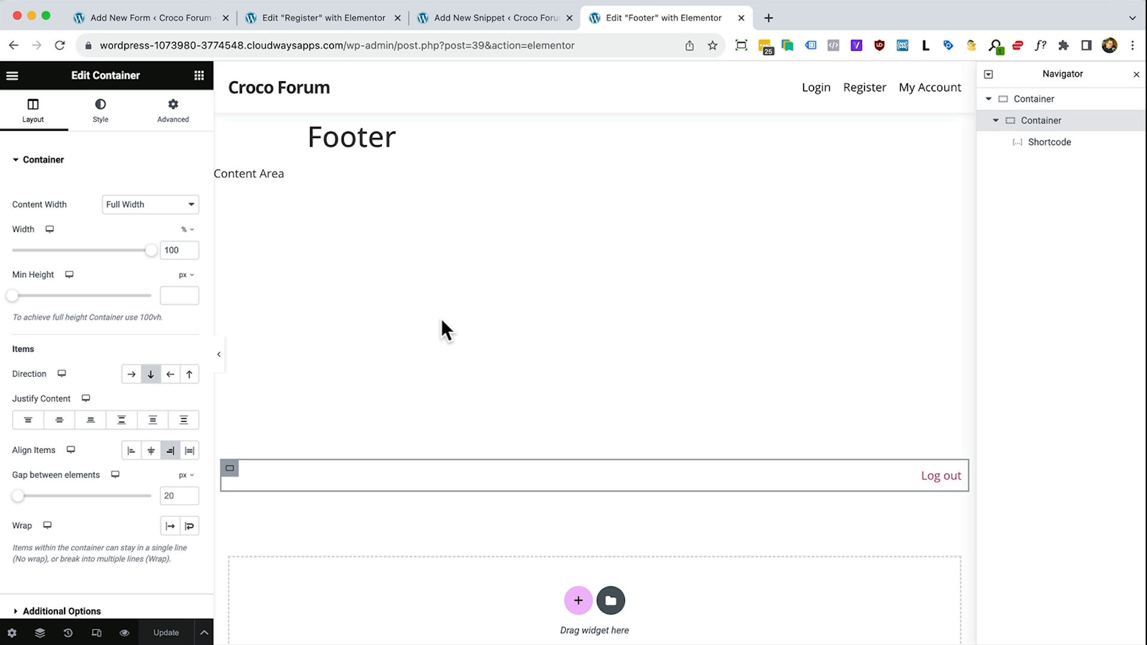
key("super+Tab")
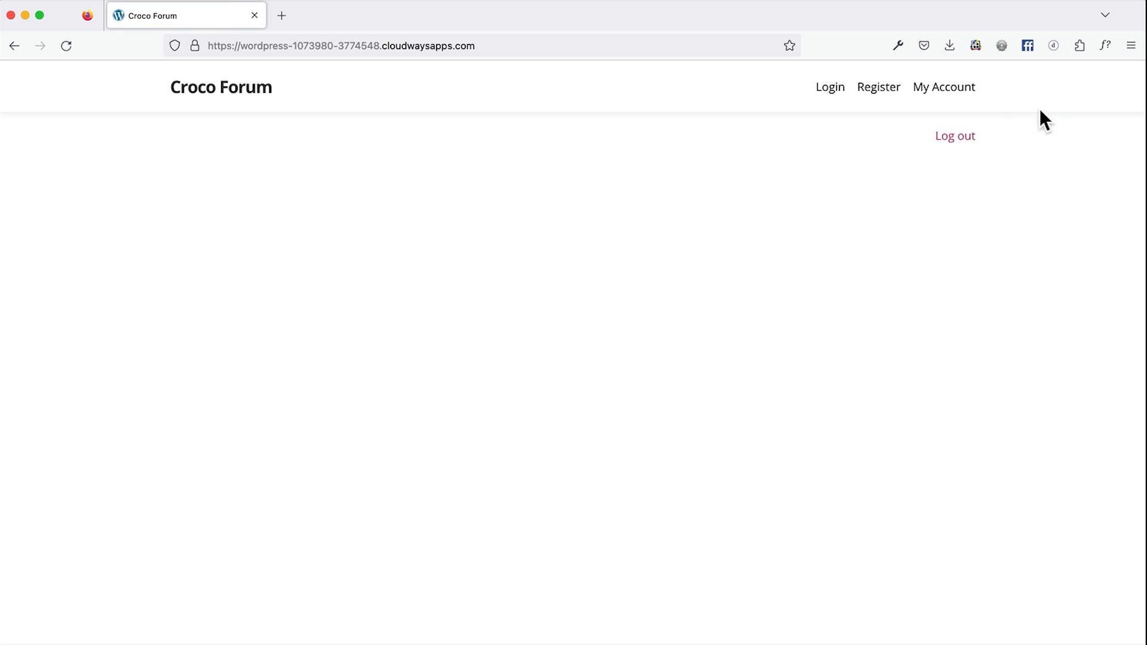
Test the footer Log out link, landing on /login, then return to Chrome's form editor
left_click(946, 140)
key("super+Tab")
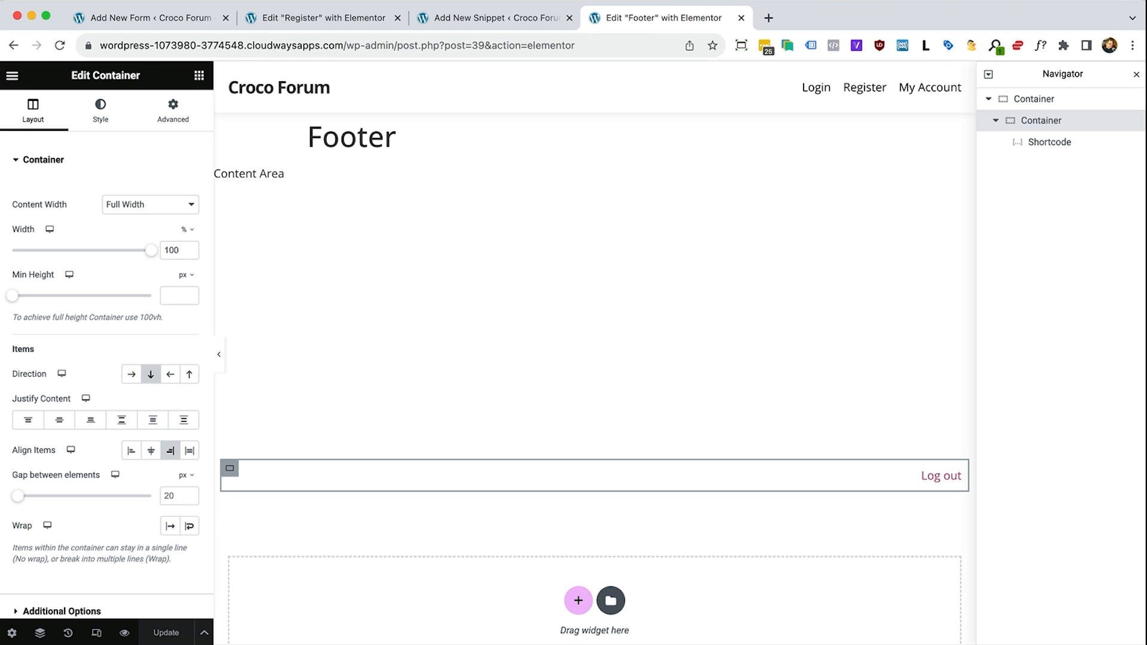
left_click(140, 17)
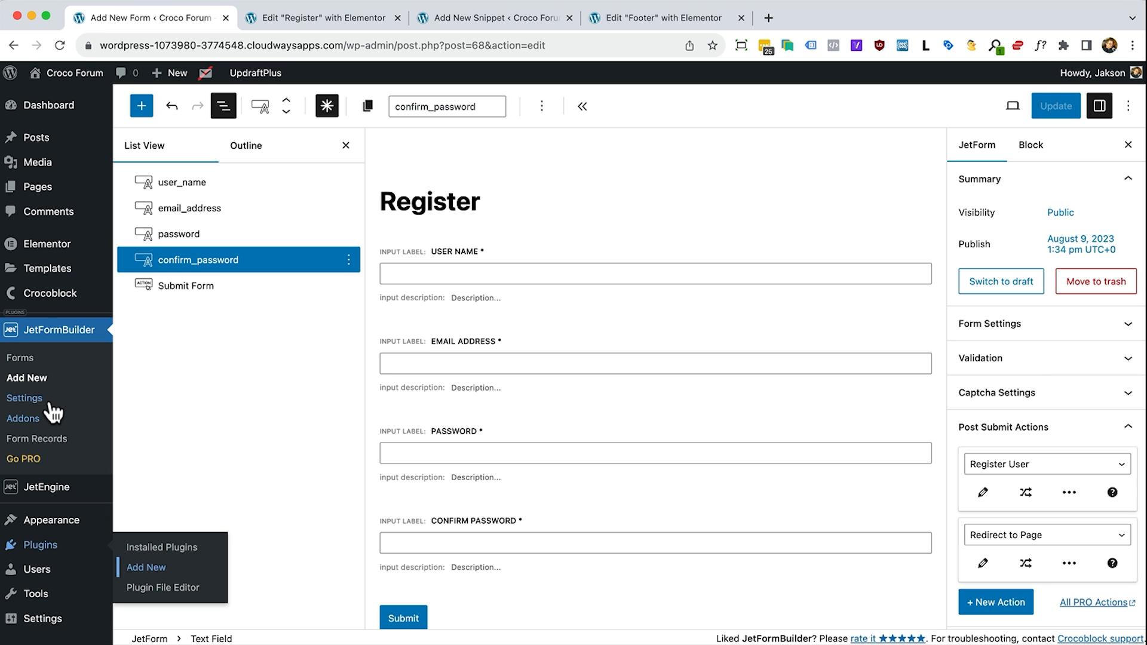
Start a new form titled 'Login' and delete its default fields
left_click(27, 383)
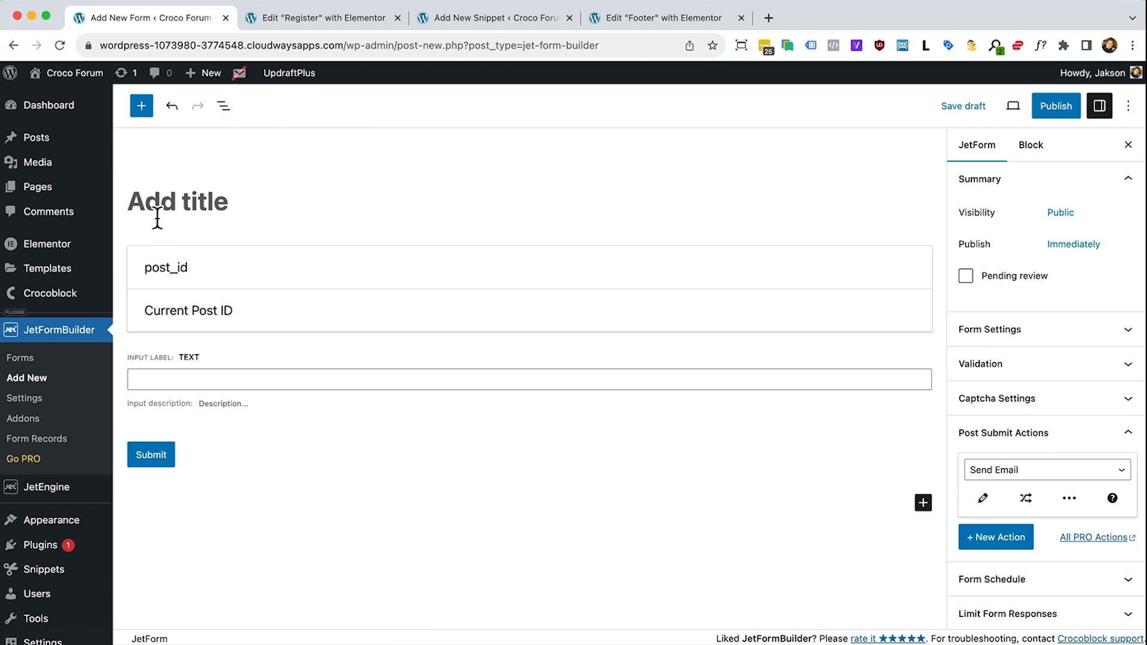
left_click(156, 213)
type("Login")
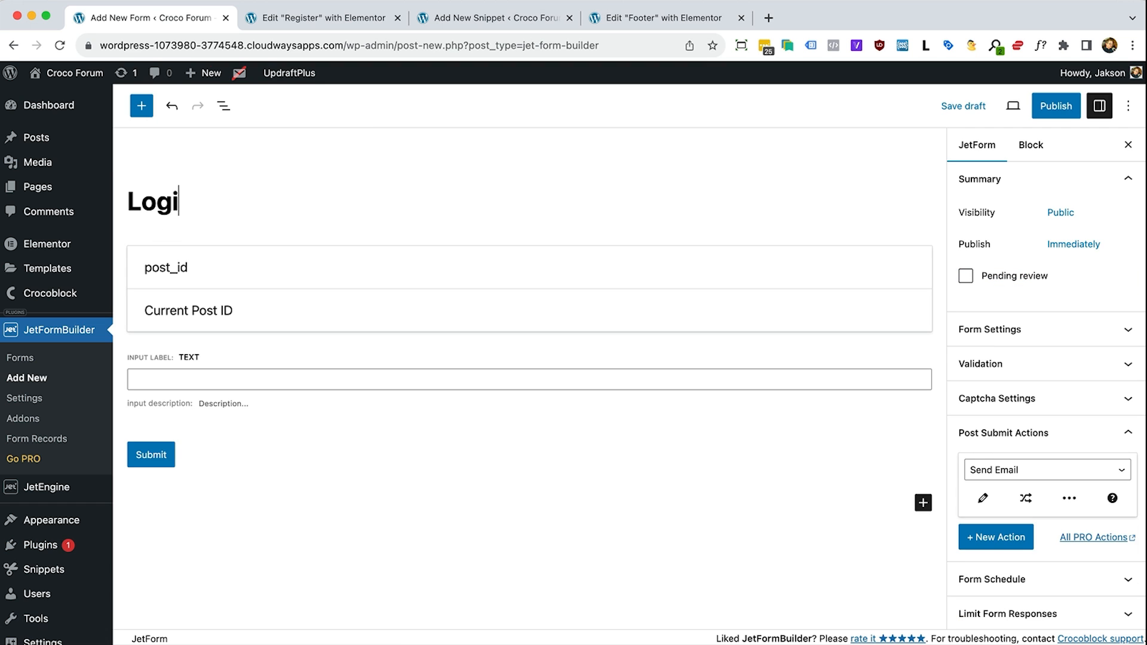
left_click(226, 110)
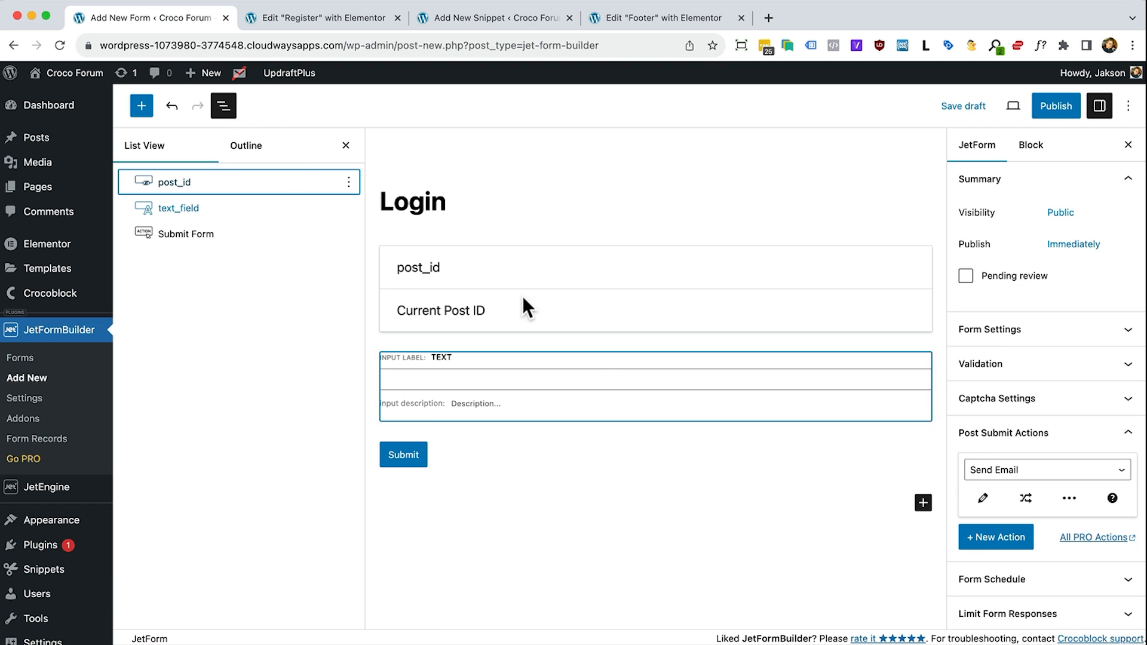
left_click(561, 376)
key("super+a")
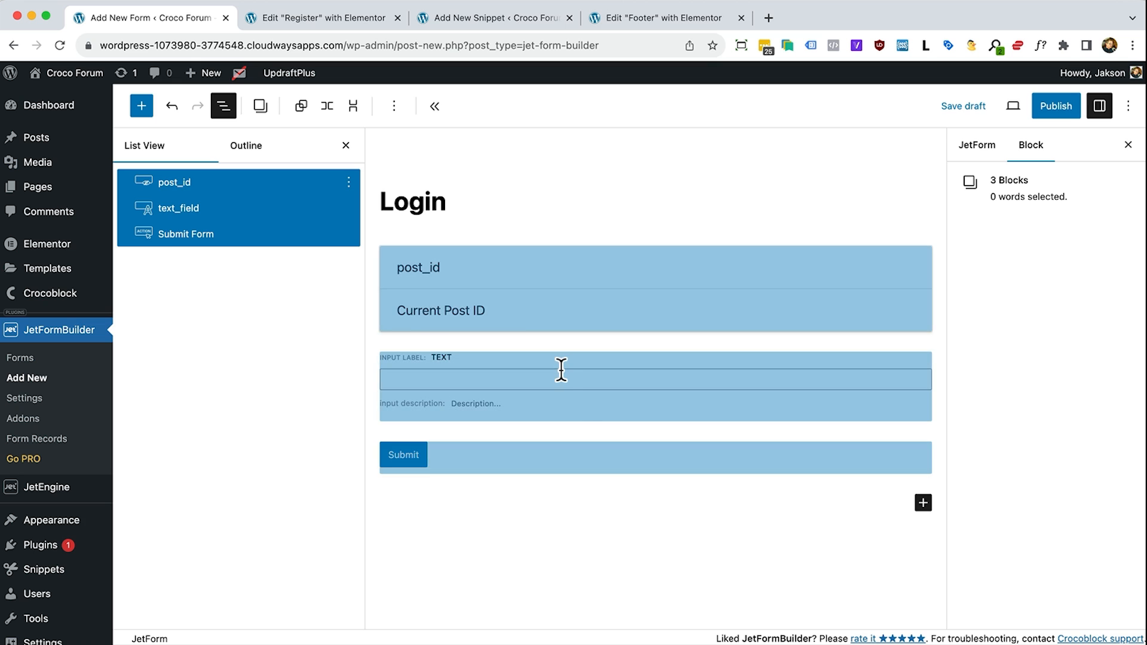
key("BackSpace")
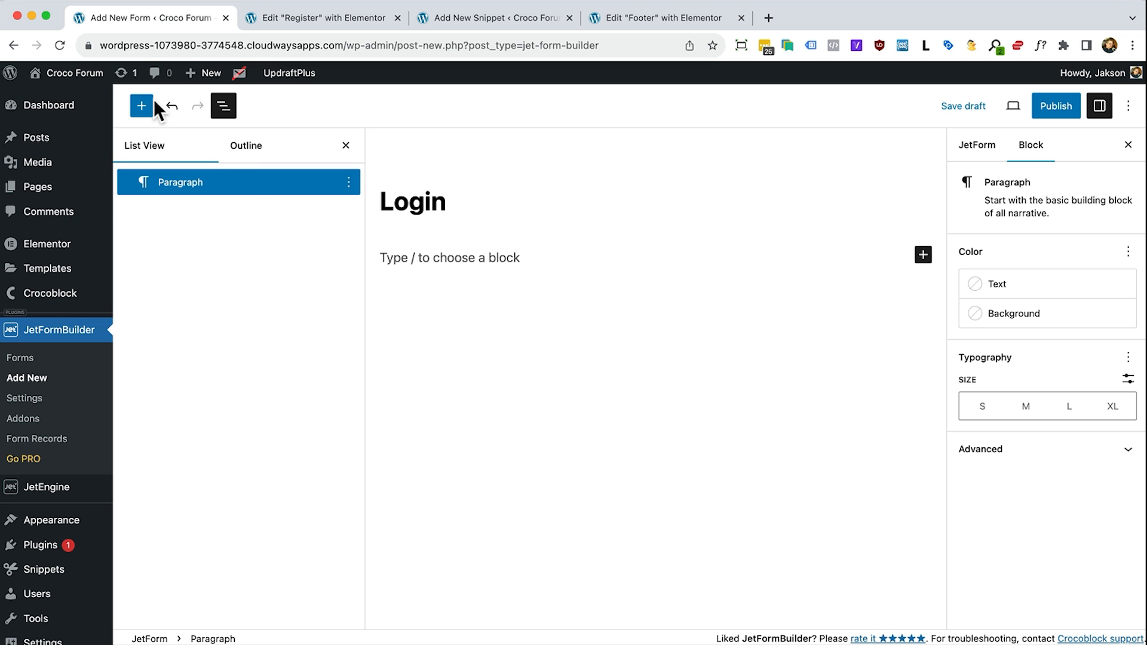
Add two text fields and a checkbox field to the form
left_click(154, 102)
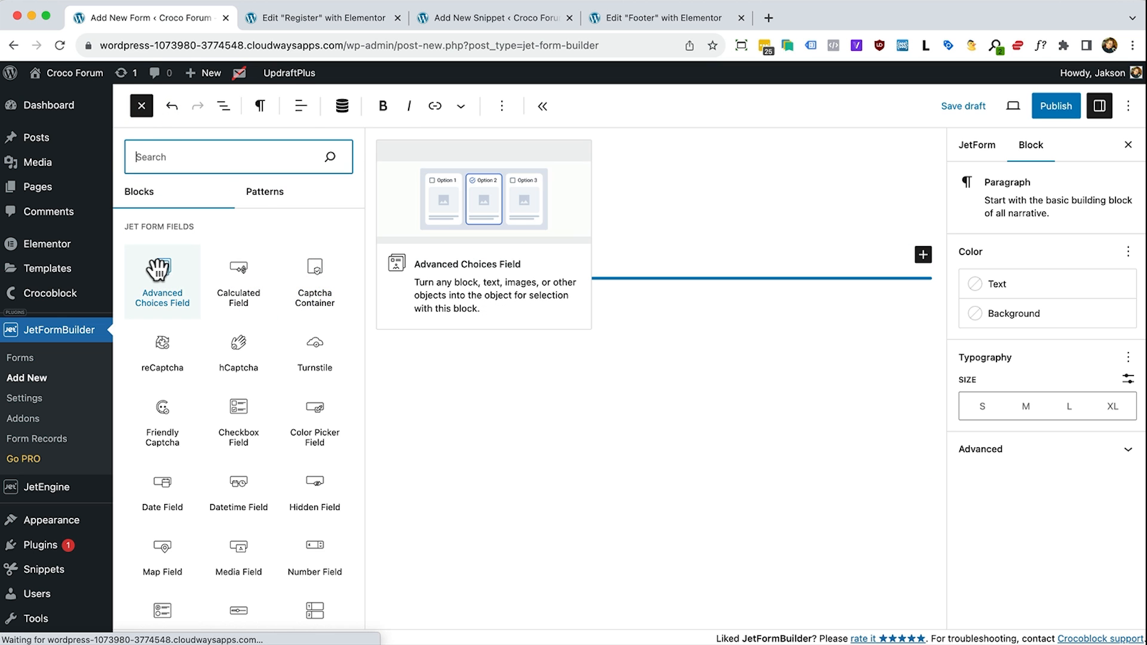
scroll(159, 276, "down", 10)
left_click(160, 293)
left_click(162, 292)
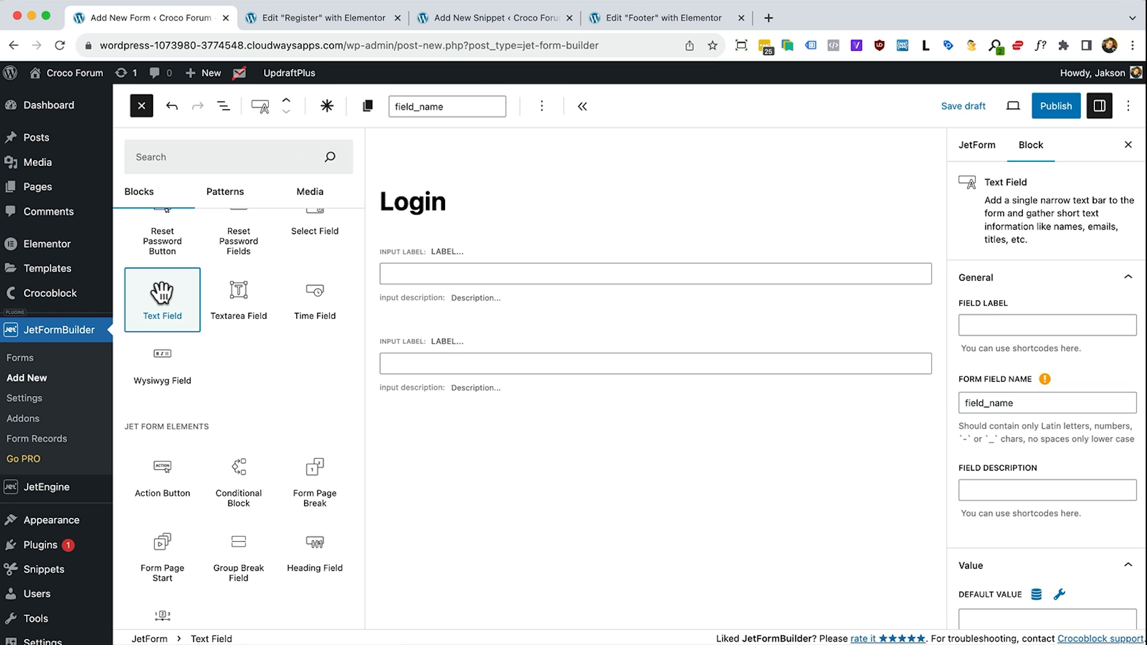
scroll(197, 316, "up", 3)
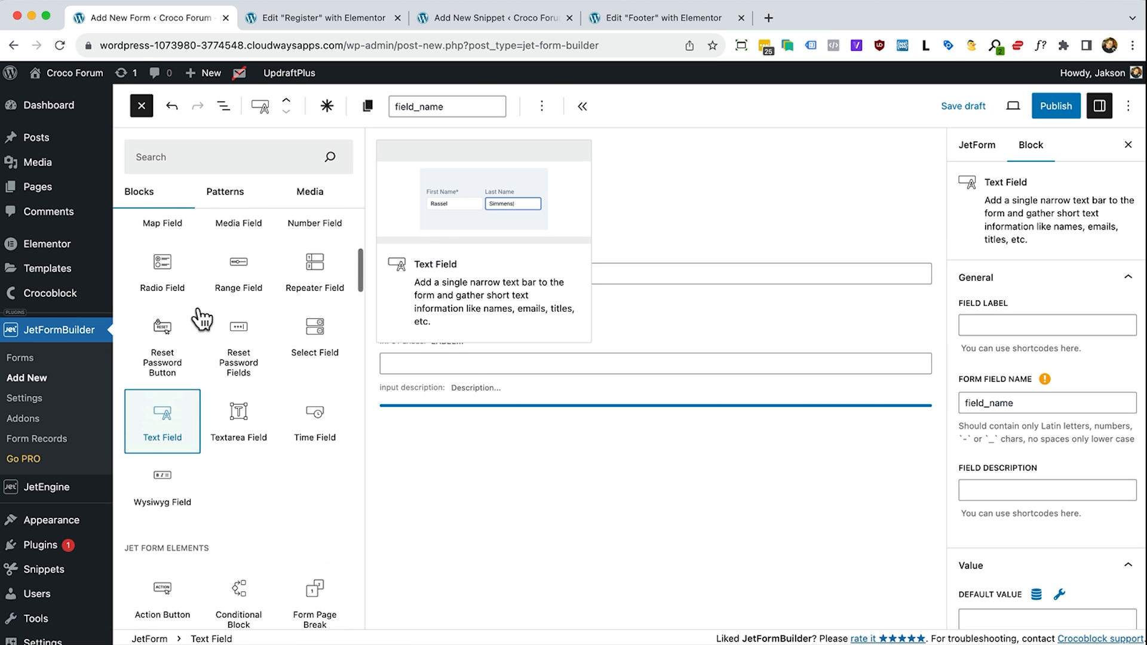
scroll(201, 319, "up", 5)
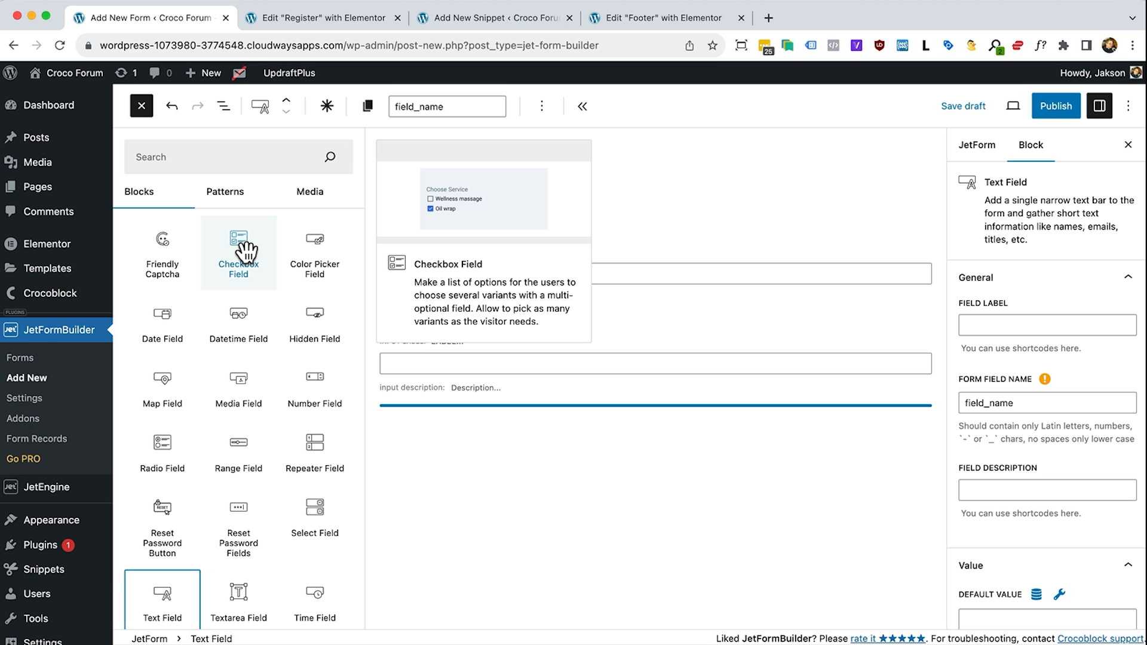
left_click(245, 250)
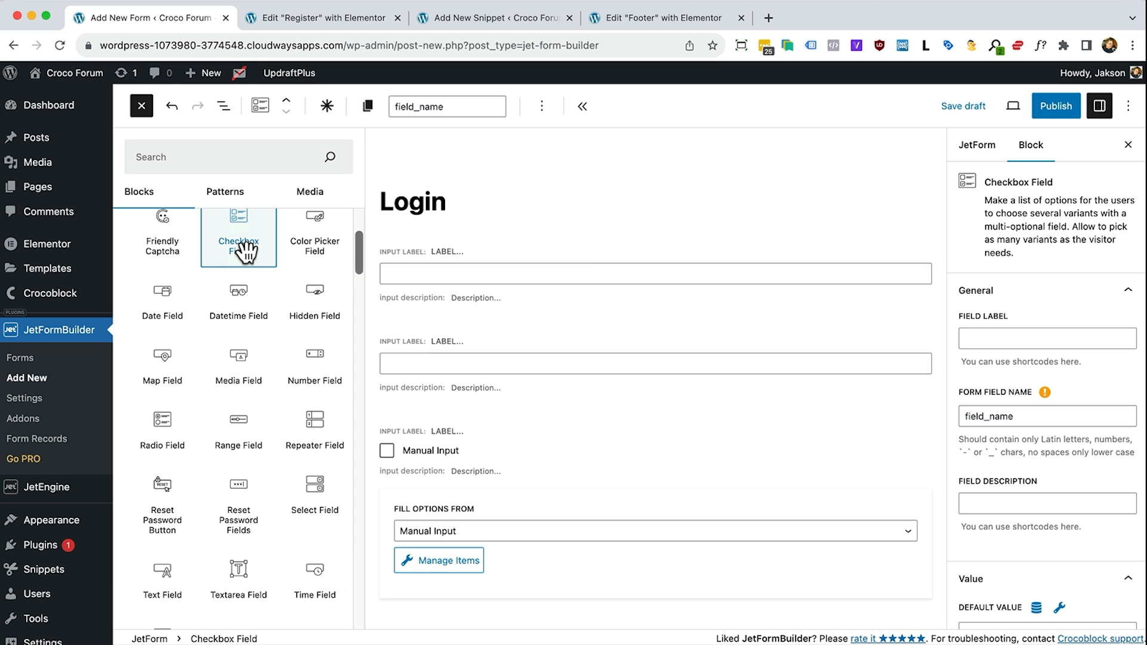
Add a Submit button and a paragraph block below it, then show the List View outline
scroll(245, 251, "down", 5)
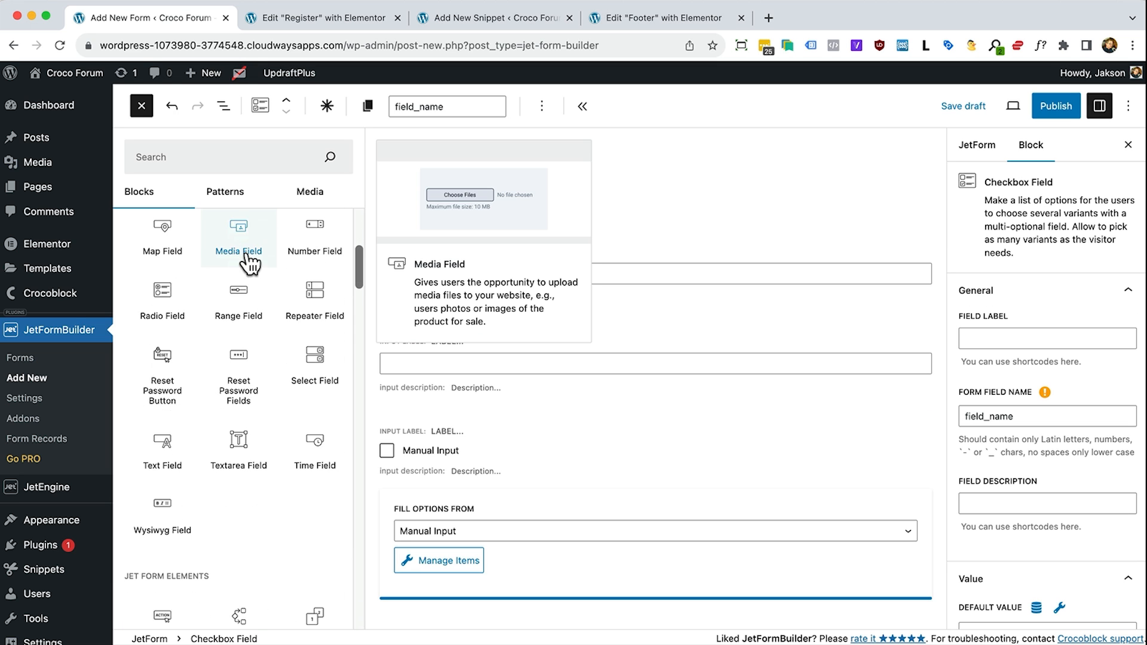
scroll(250, 263, "down", 3)
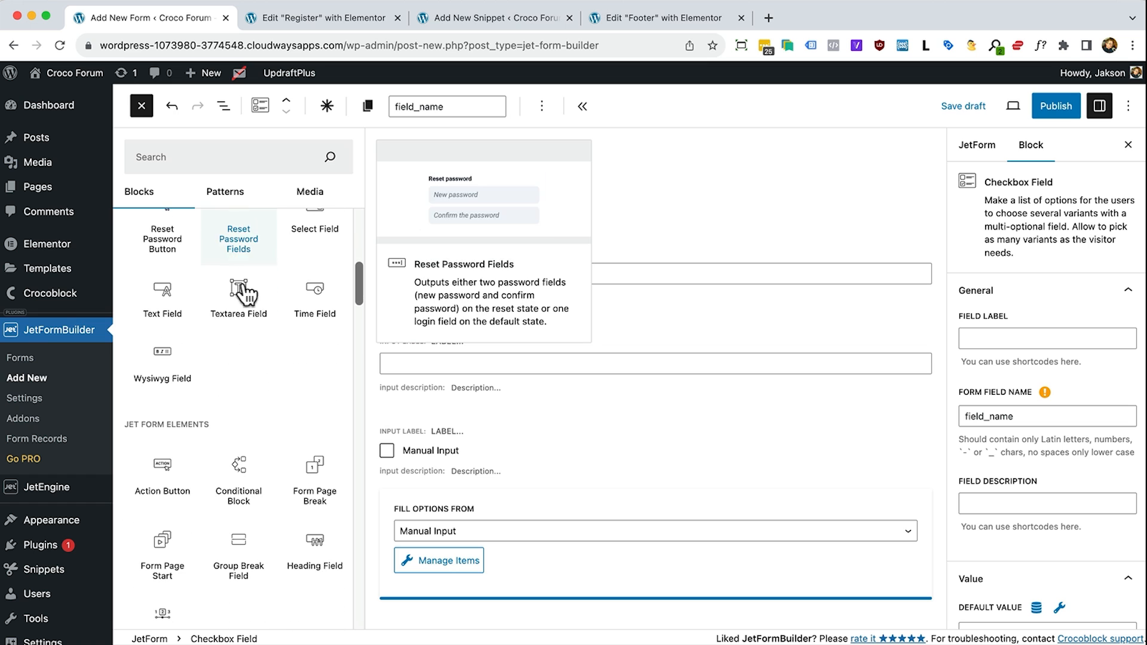
left_click(154, 462)
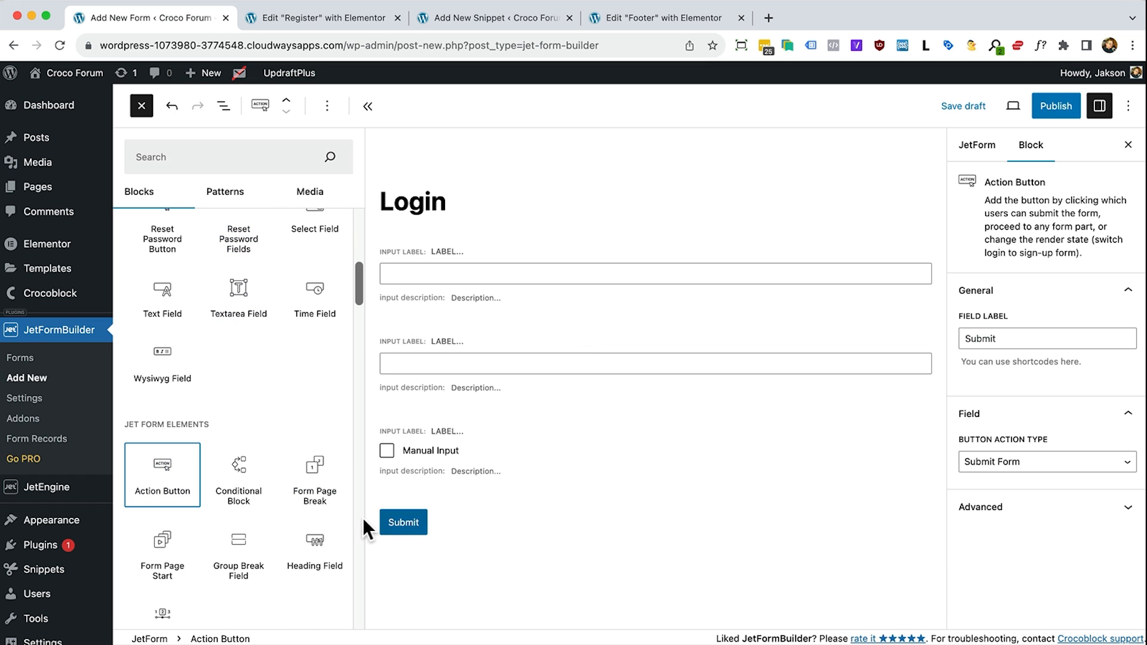
mouse_move(215, 472)
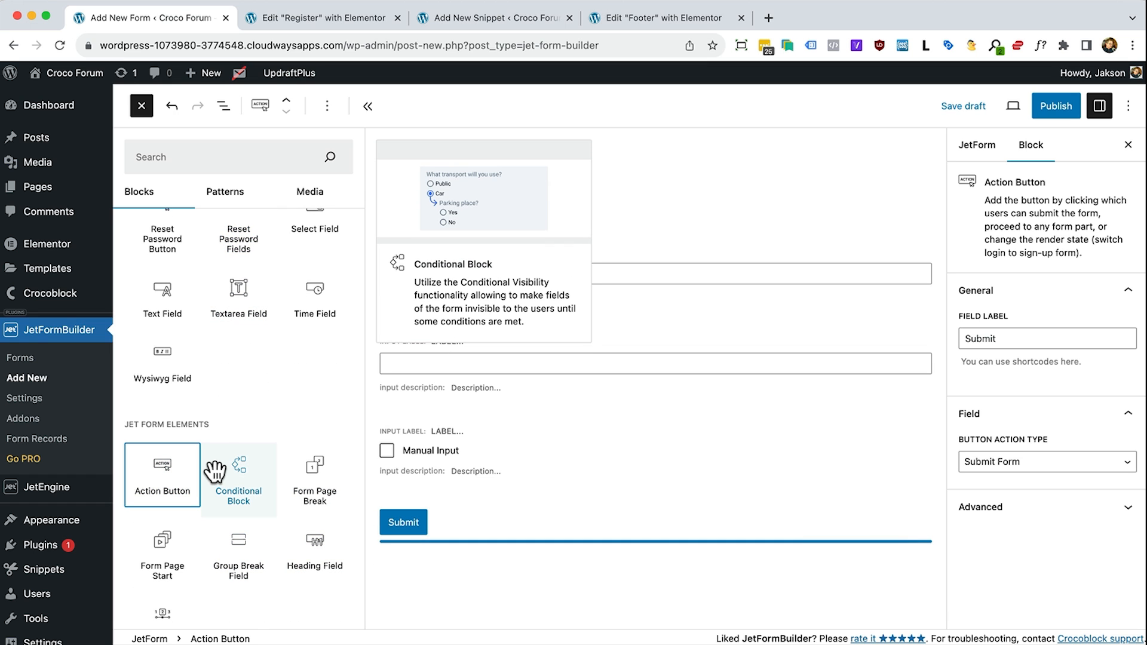
left_click(162, 165)
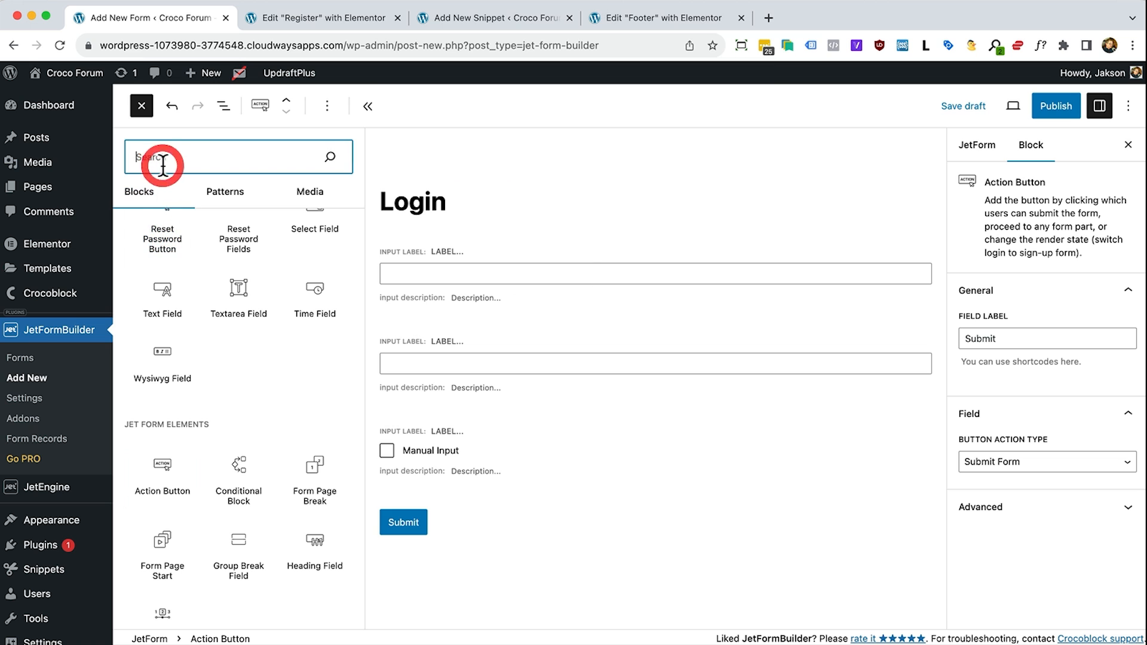
type("par")
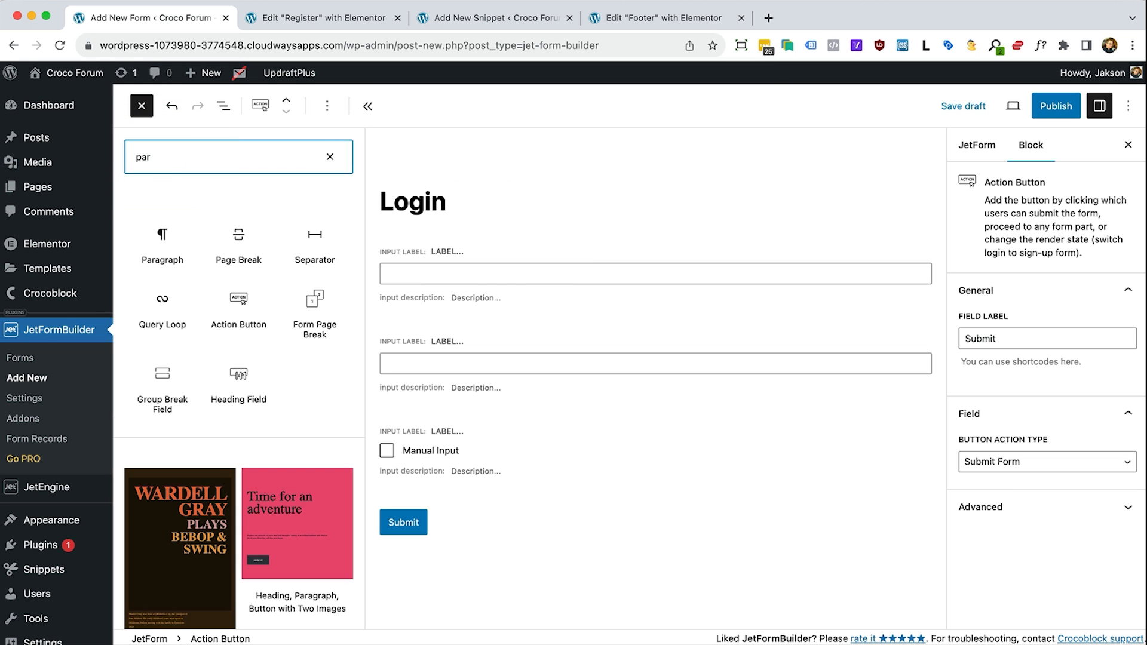
left_click(160, 242)
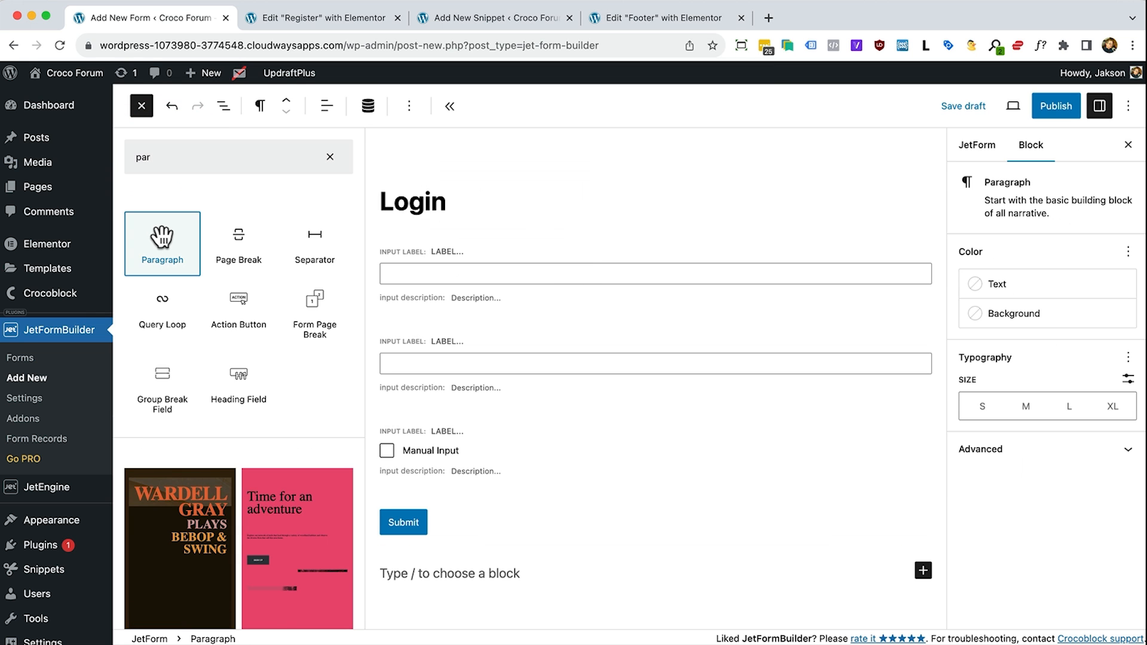
left_click(416, 584)
left_click(327, 106)
left_click(224, 107)
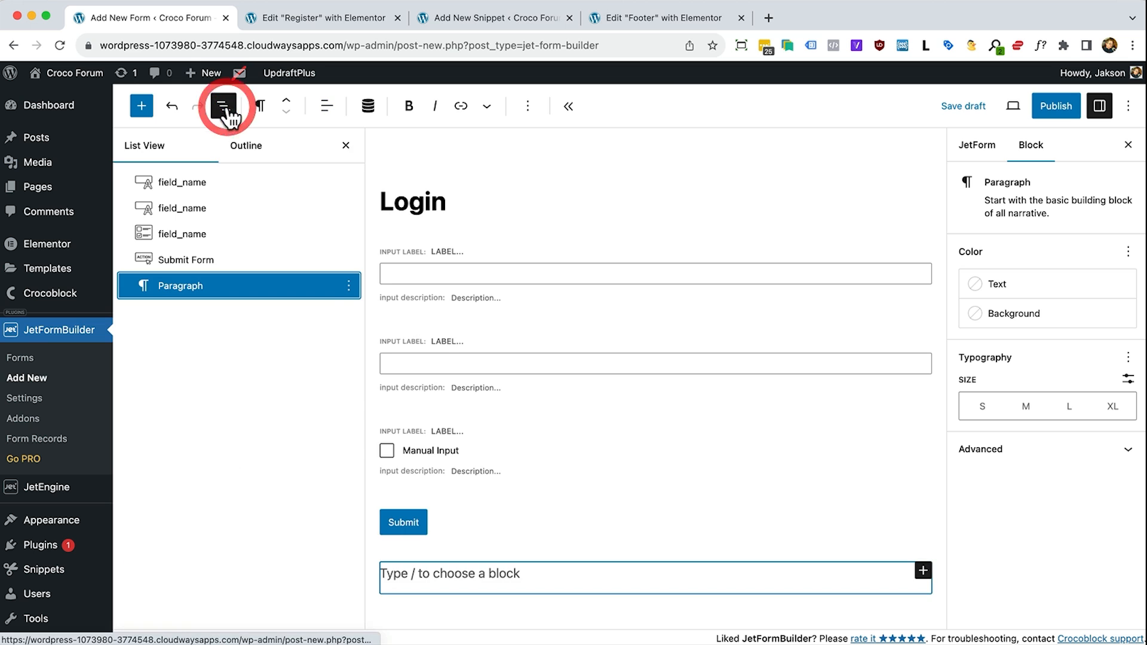
Below Submit, add a 'Forgotten your password?' line linked to the Password Reset page, then publish
left_click(413, 579)
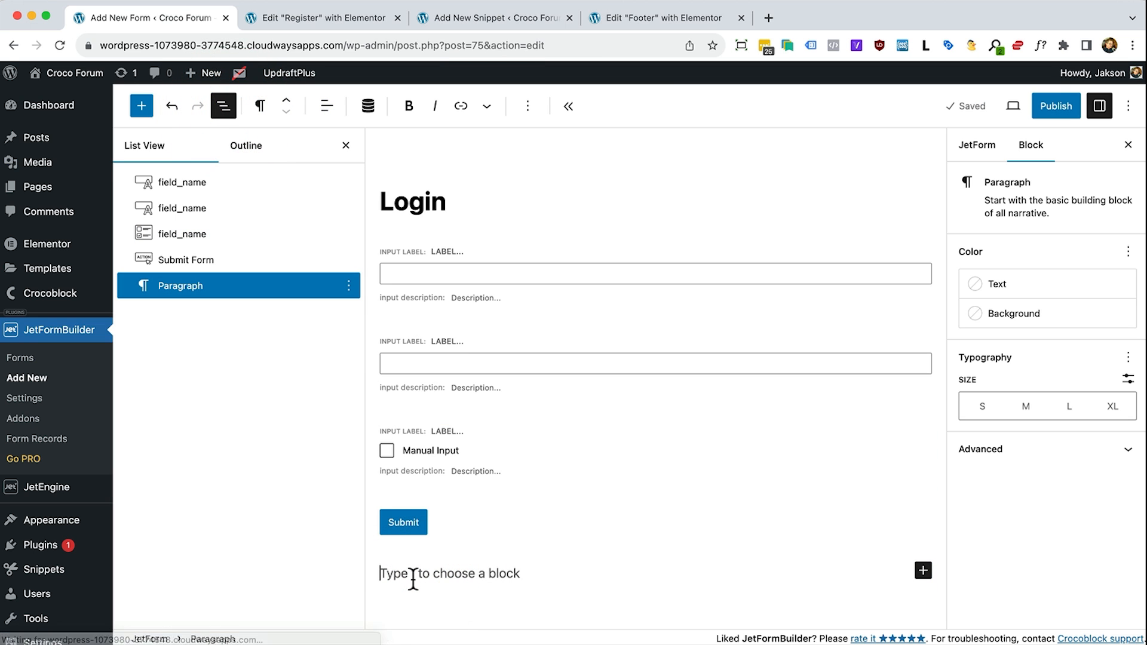
type("Forgotten your ")
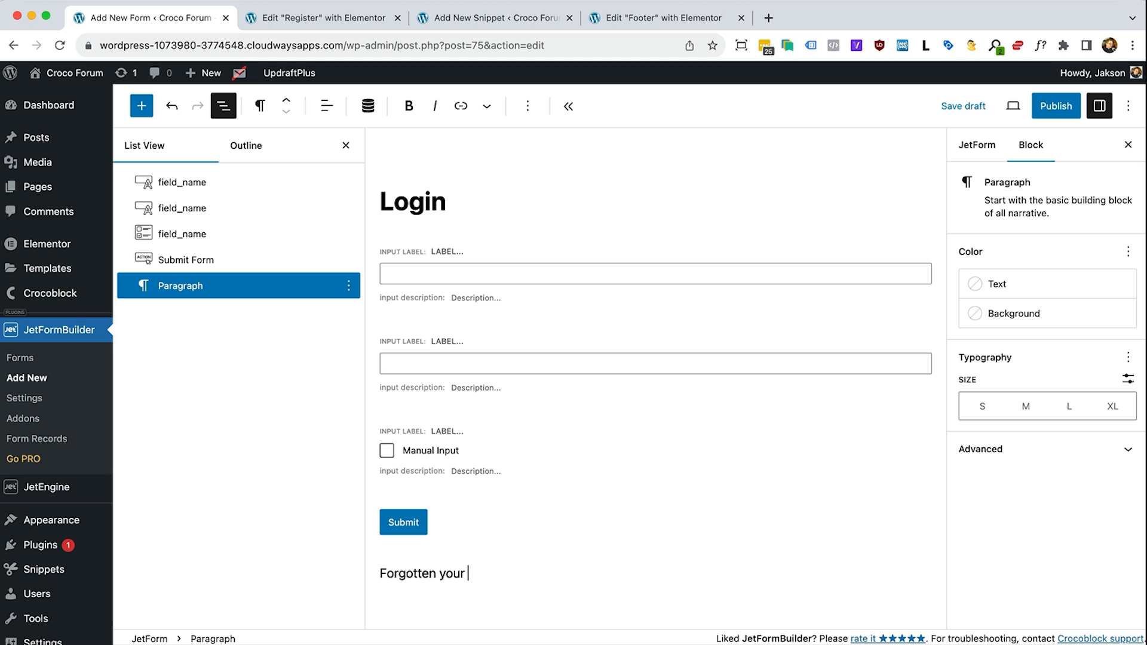
type("password?")
triple_click(441, 573)
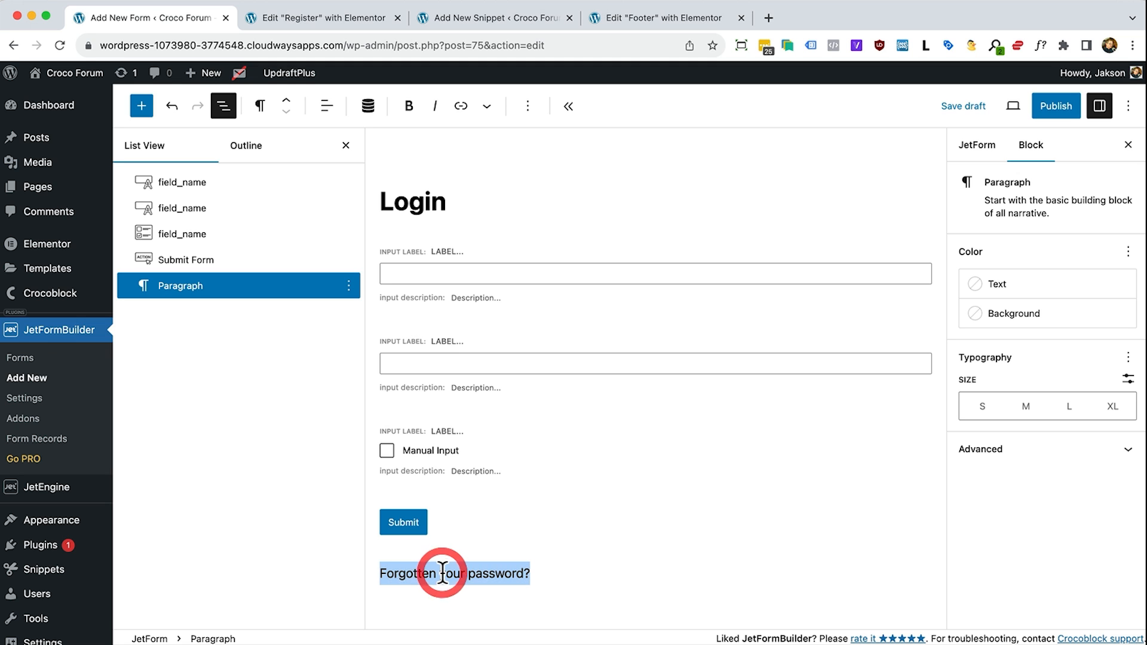
left_click(459, 108)
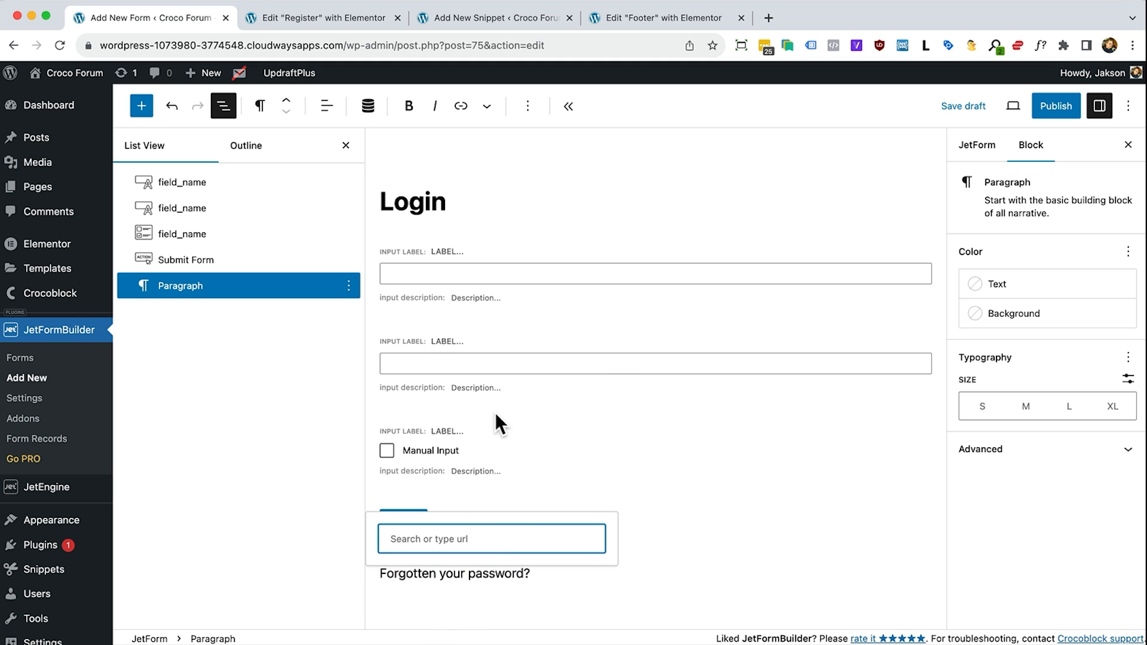
type("pass")
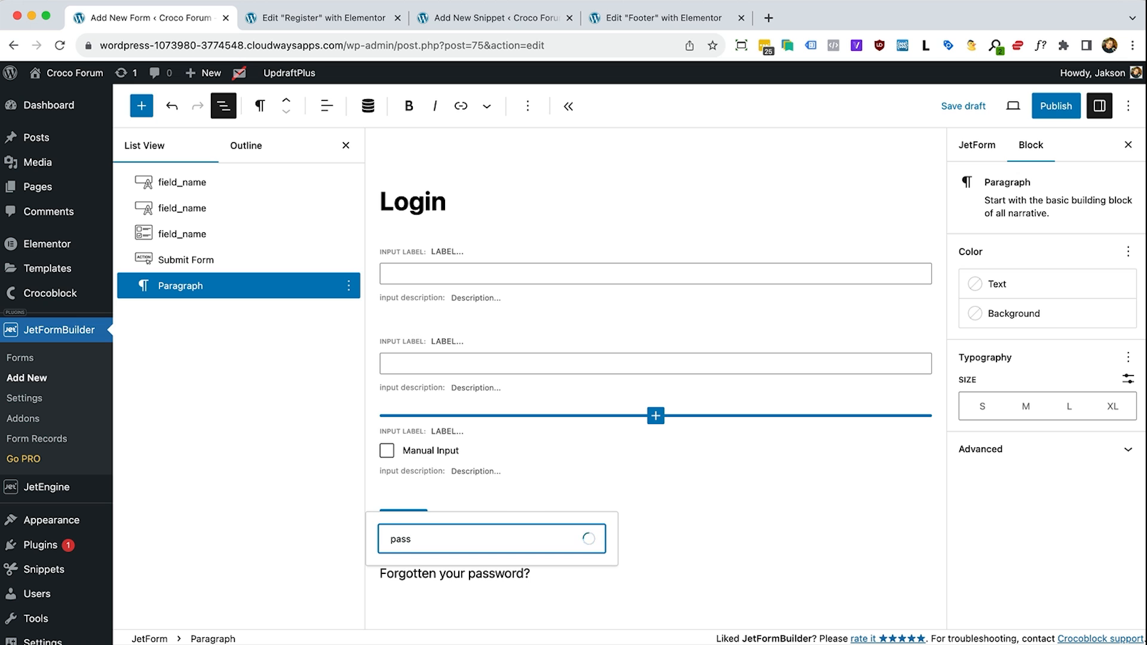
left_click(425, 436)
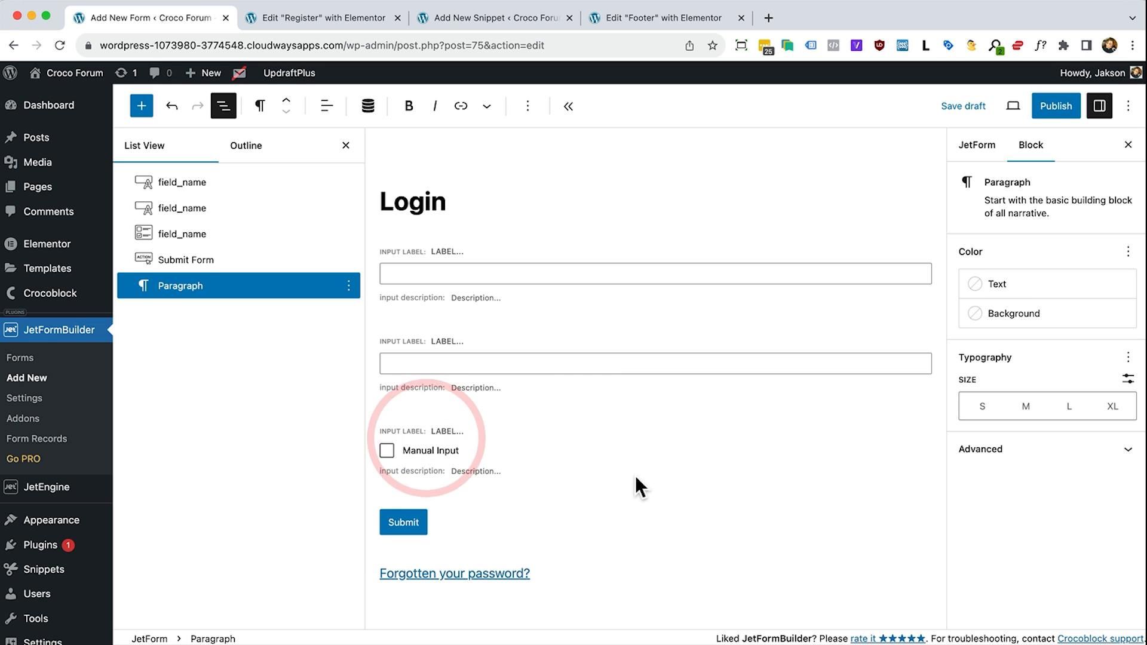
left_click(1055, 106)
left_click(1053, 113)
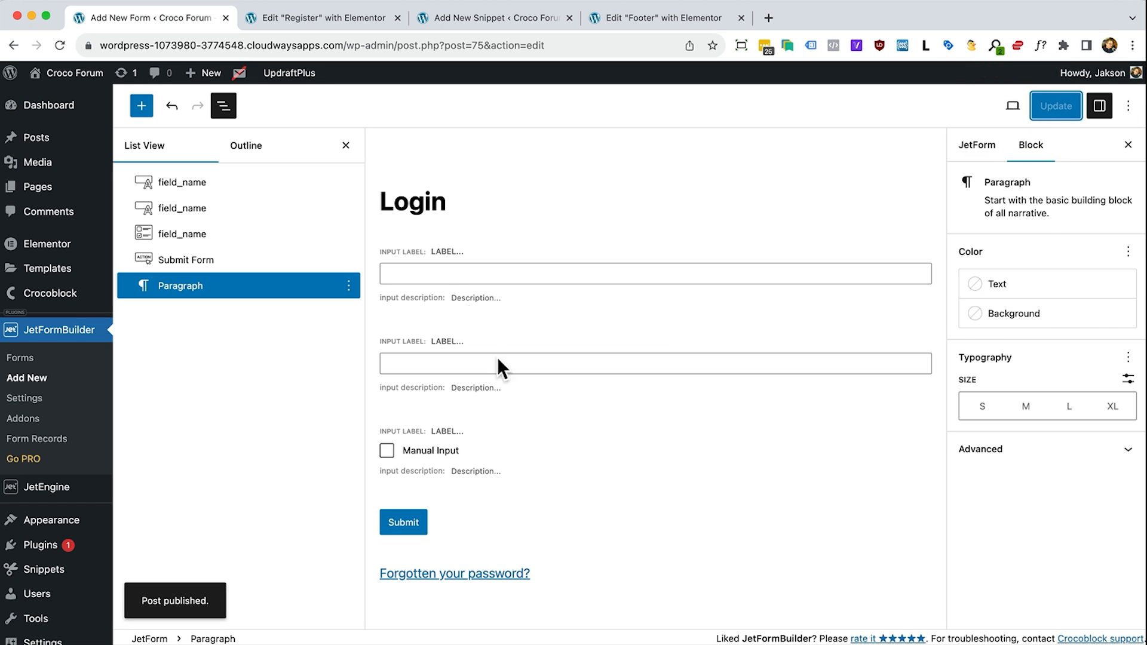
Label the first field User Name and the second Password, marking both as required
left_click(445, 250)
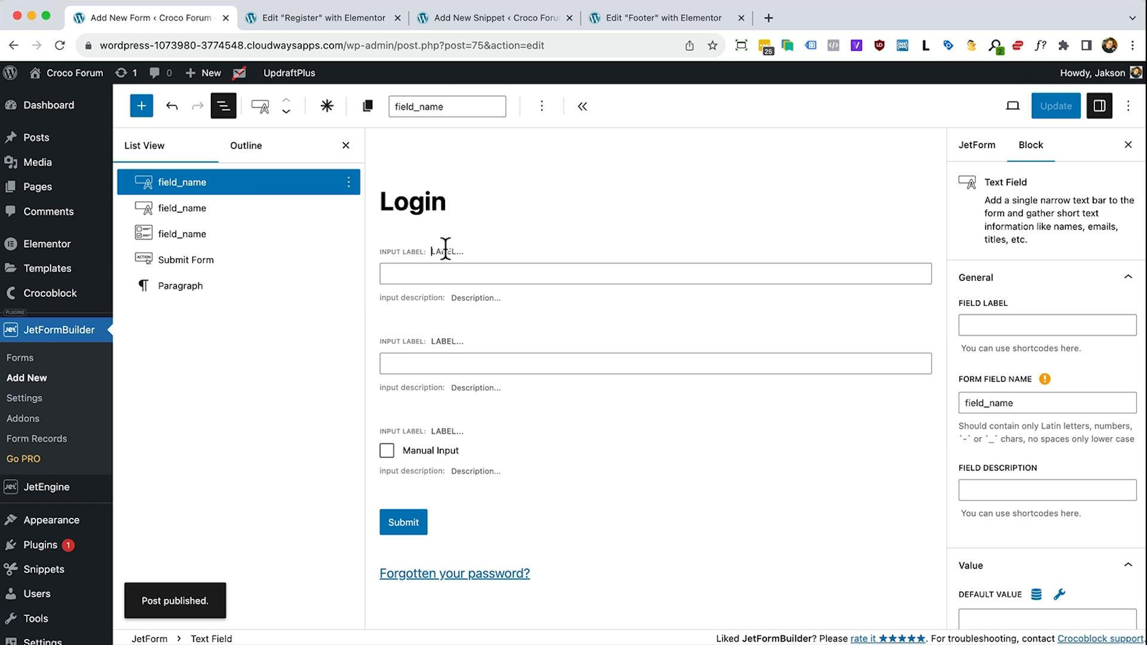
type("User Name")
left_click(325, 106)
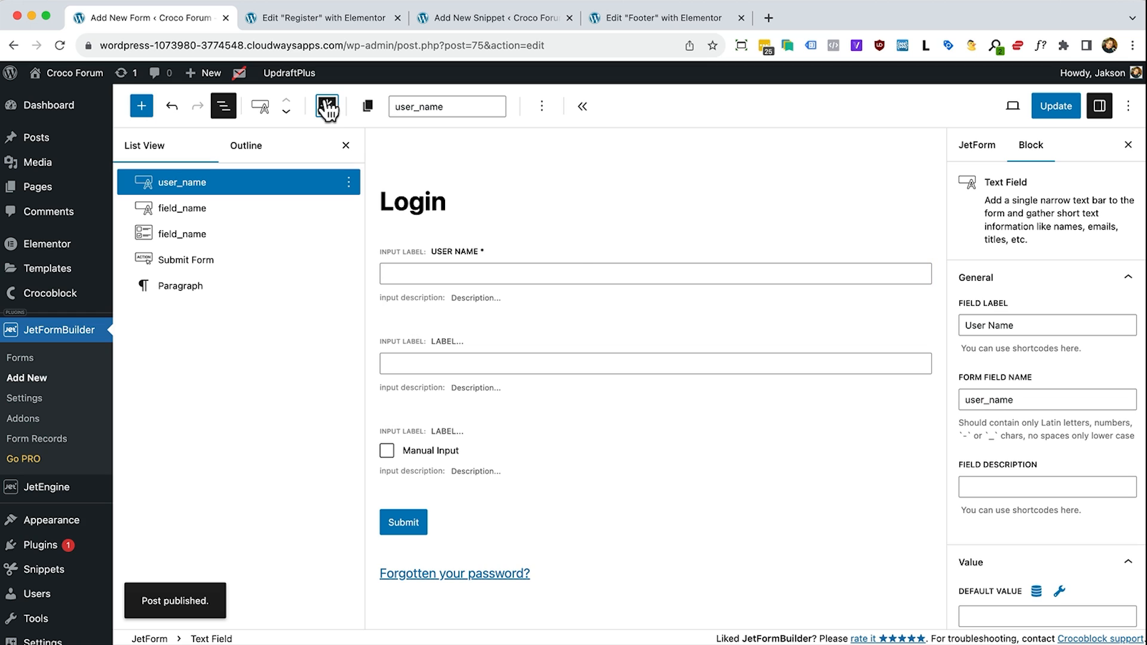
left_click(449, 341)
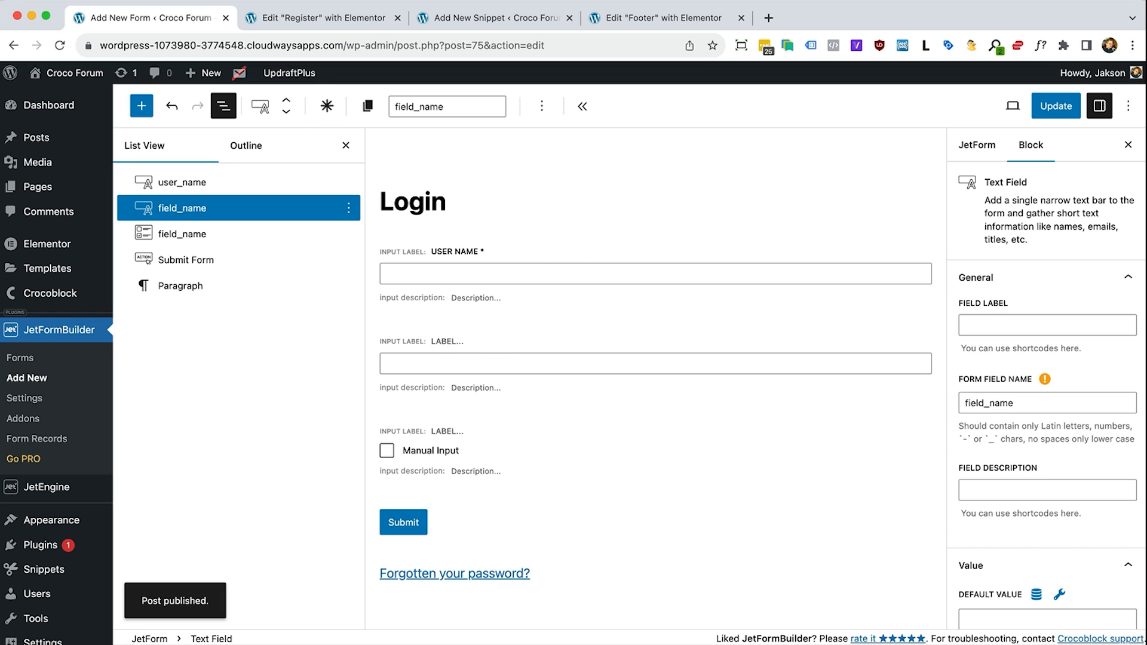
type("Password")
left_click(327, 105)
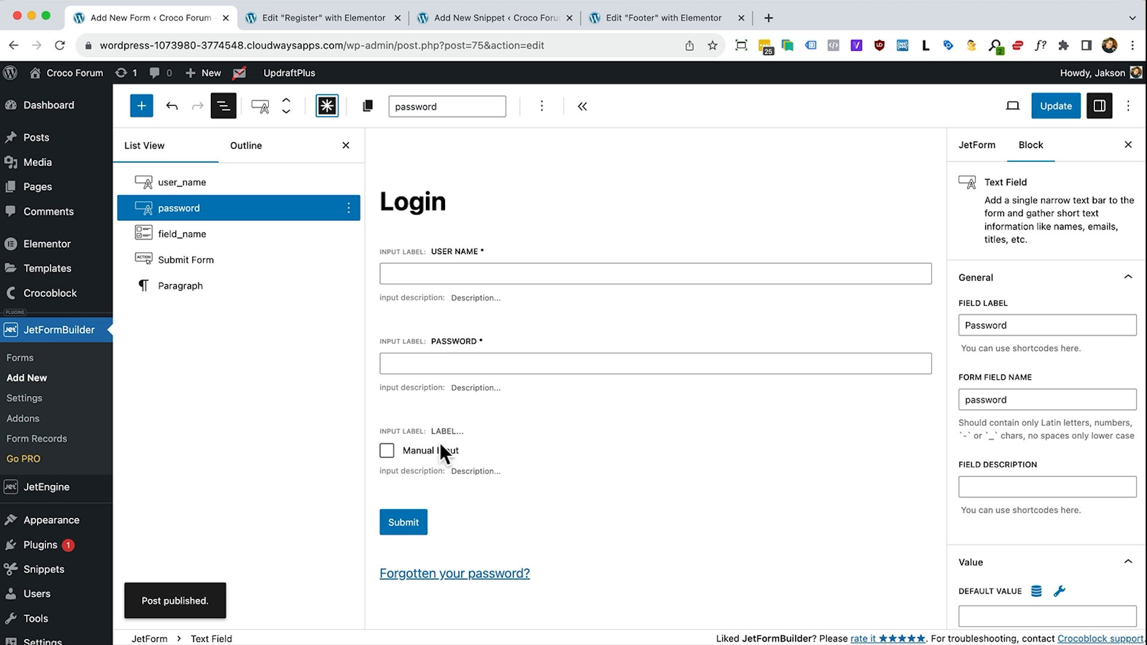
left_click(421, 452)
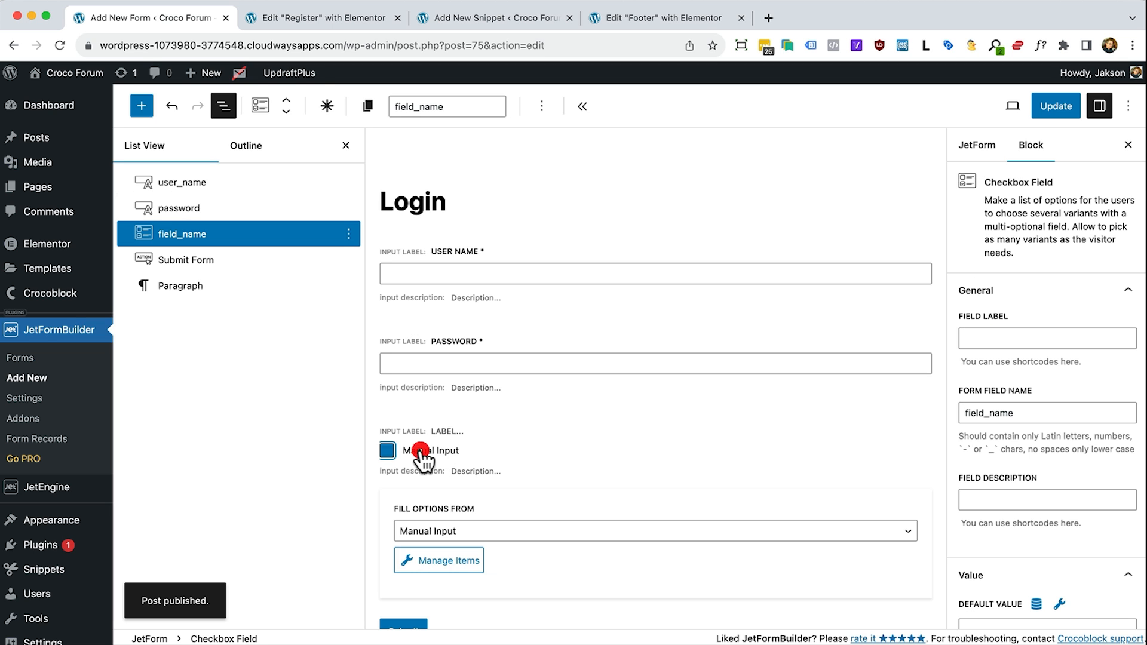
left_click(443, 564)
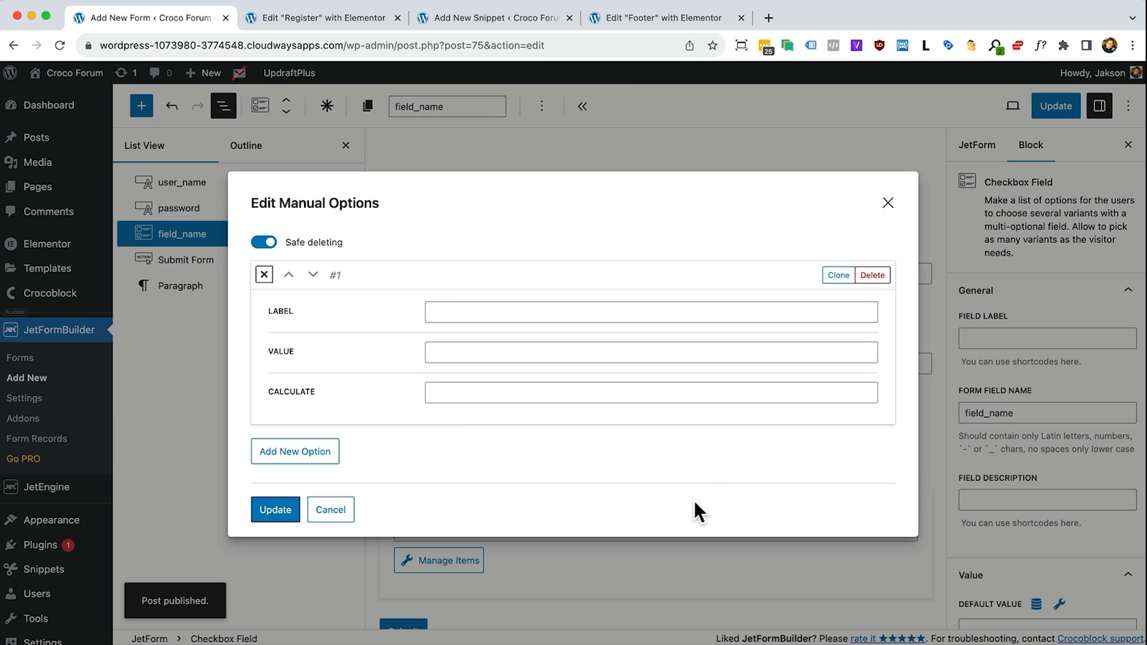
left_click(443, 318)
type("member")
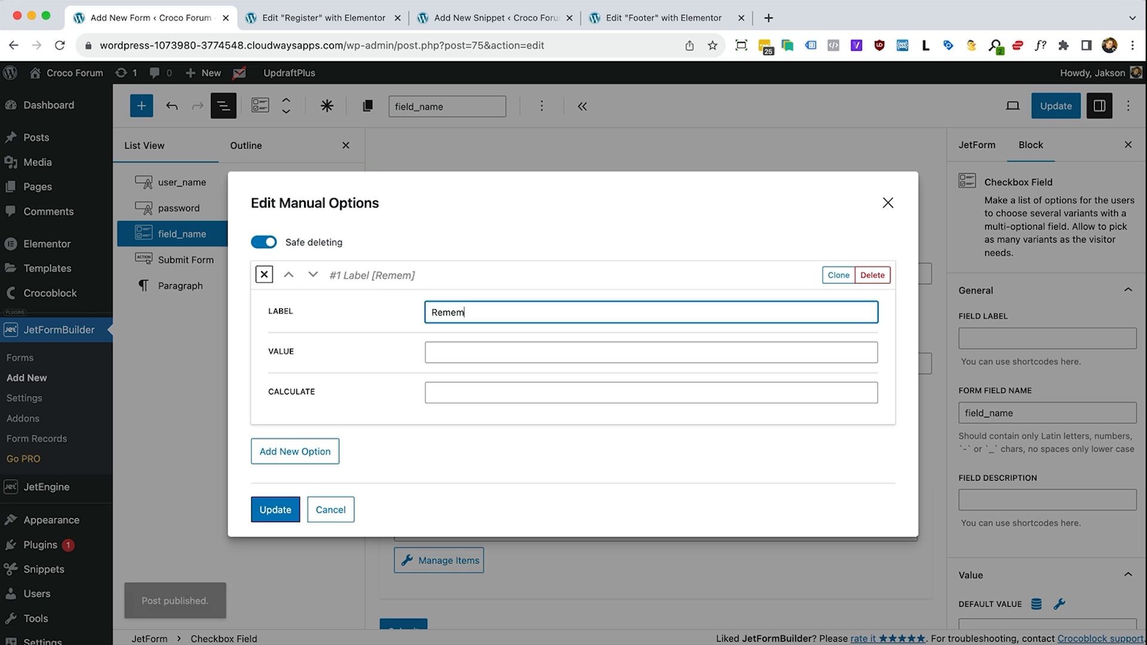
key("ctrl+a")
key("ctrl+c")
left_click(436, 353)
key("ctrl+v")
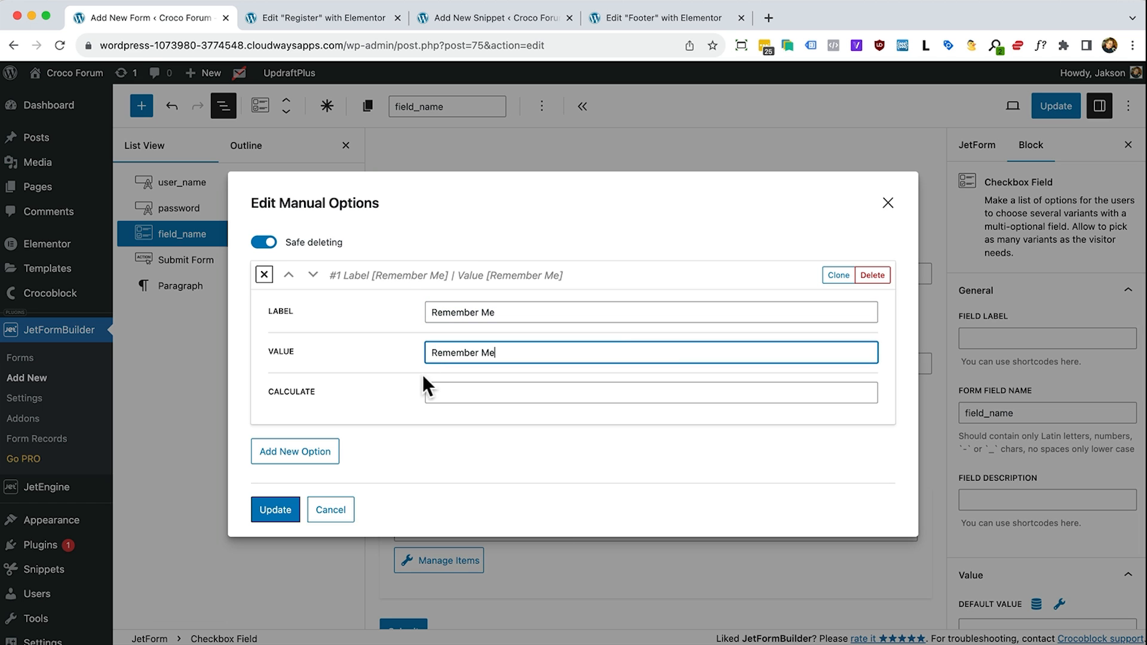
left_click(407, 442)
left_click(283, 509)
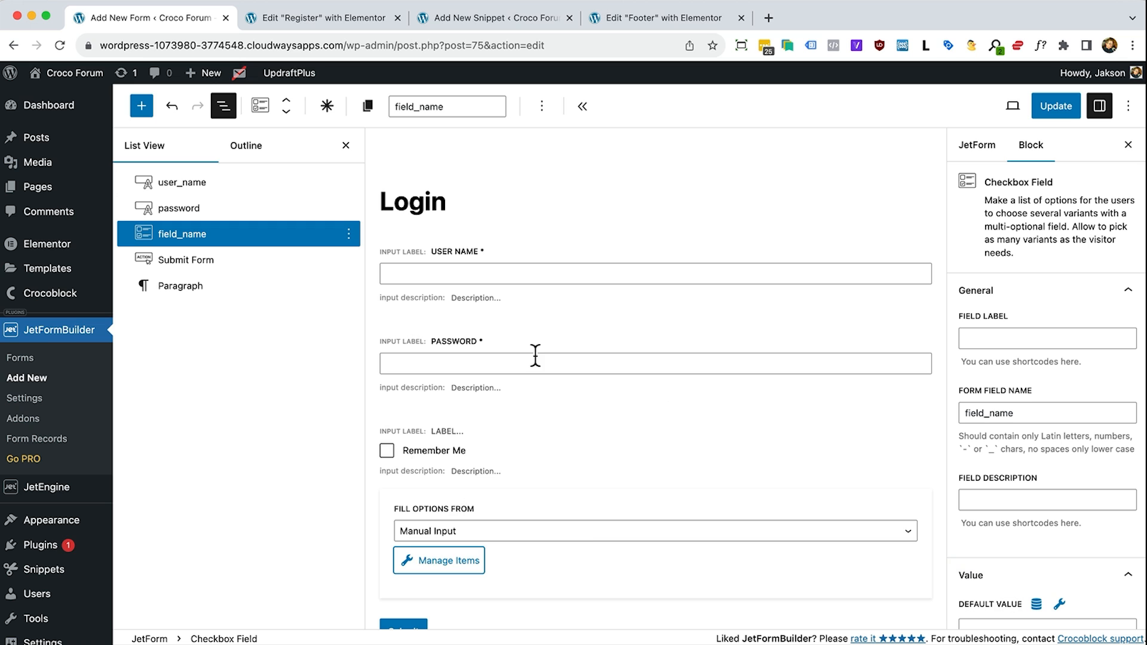
key("ctrl+s")
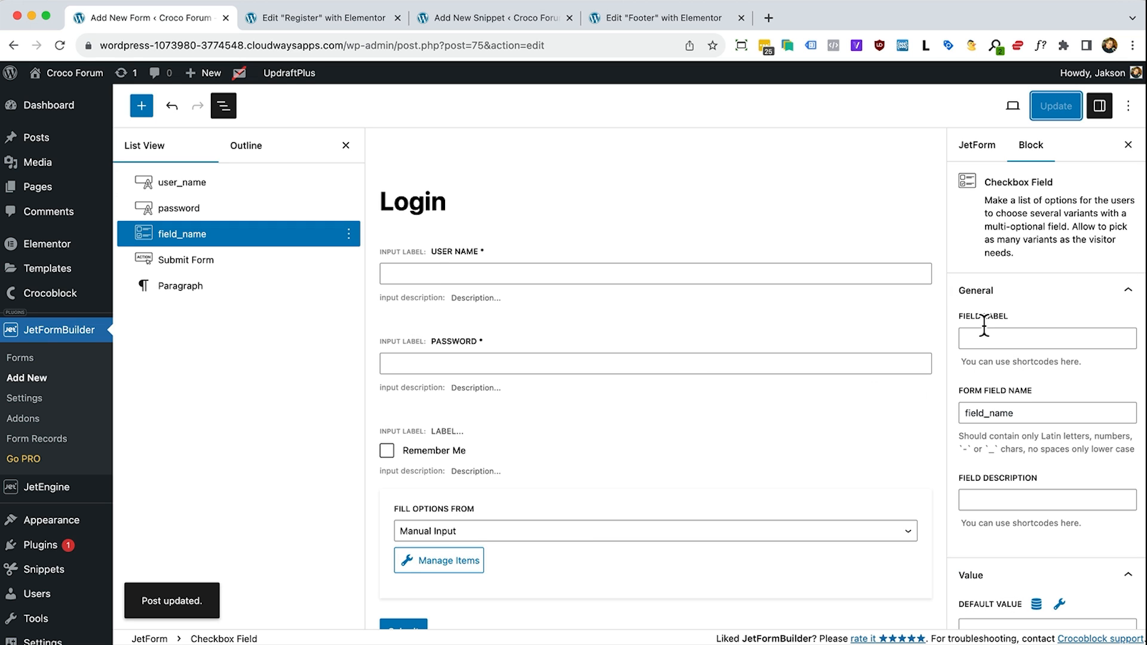
scroll(550, 400, "down", 3)
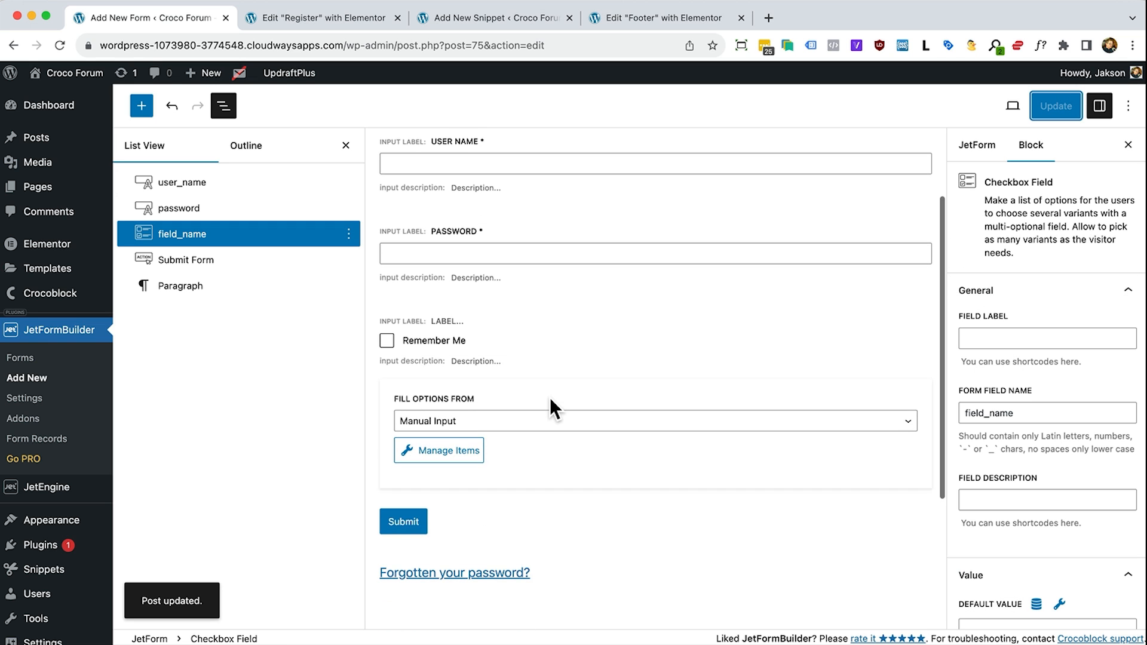
scroll(550, 400, "up", 3)
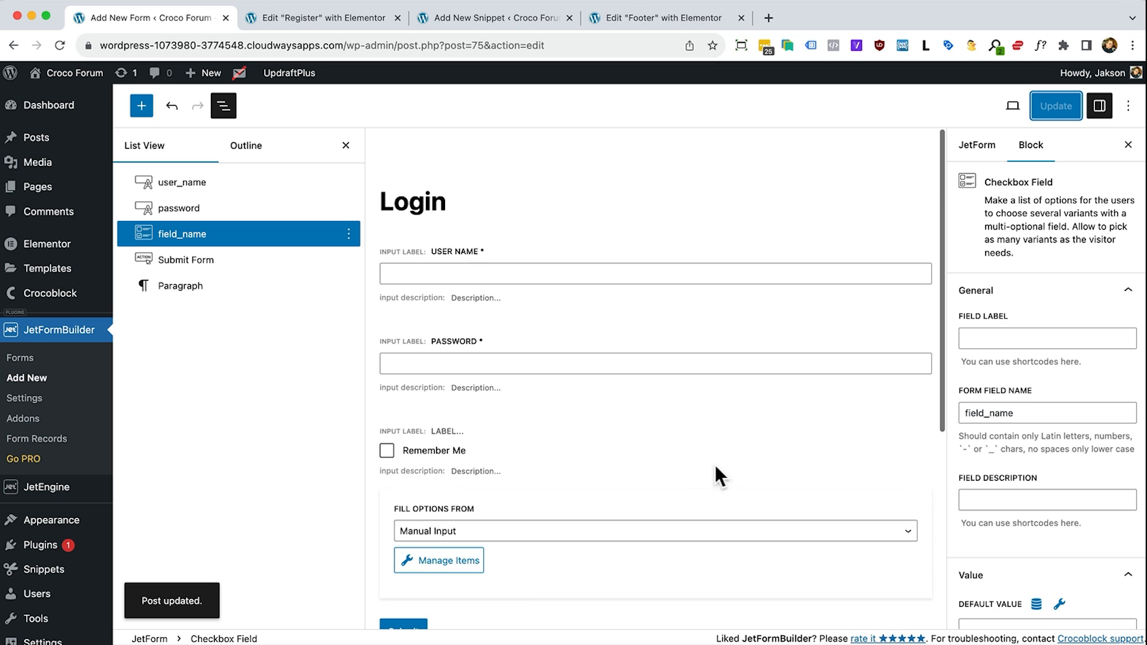
Delete the Send Email submit action and add a User Login action in its place
left_click(969, 147)
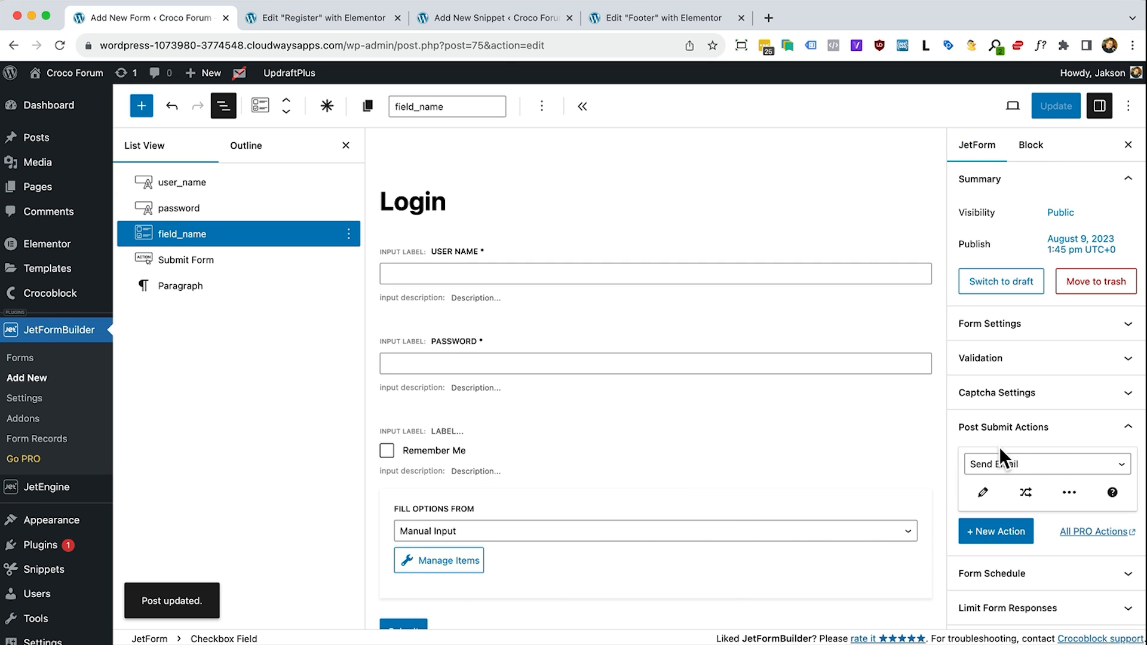
left_click(1069, 492)
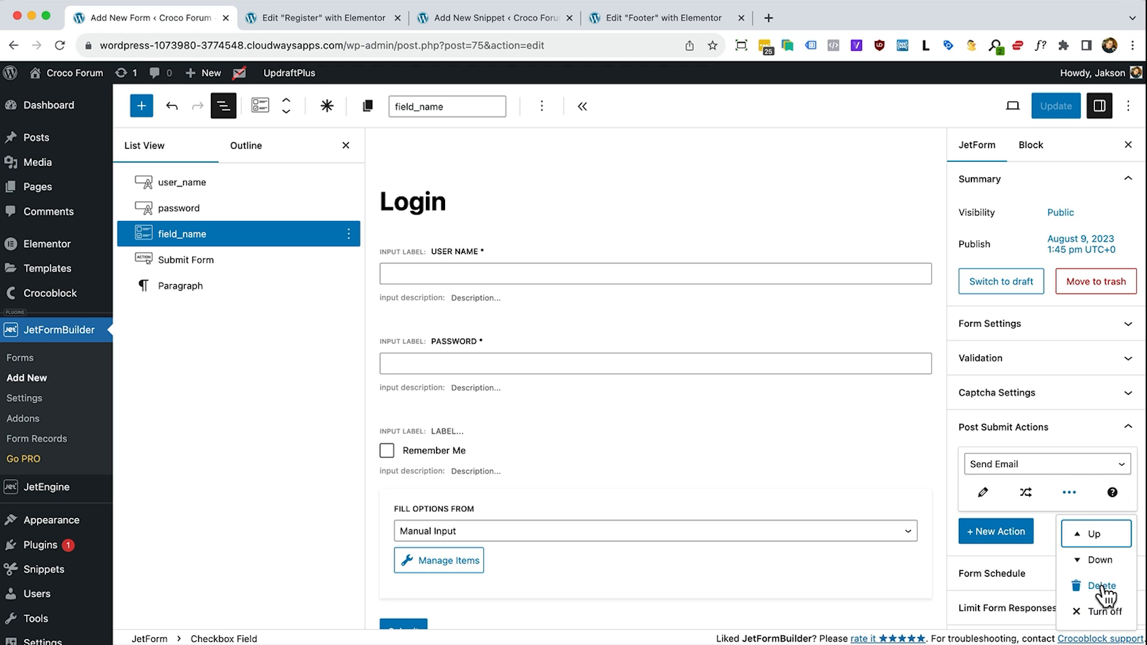
left_click(1101, 587)
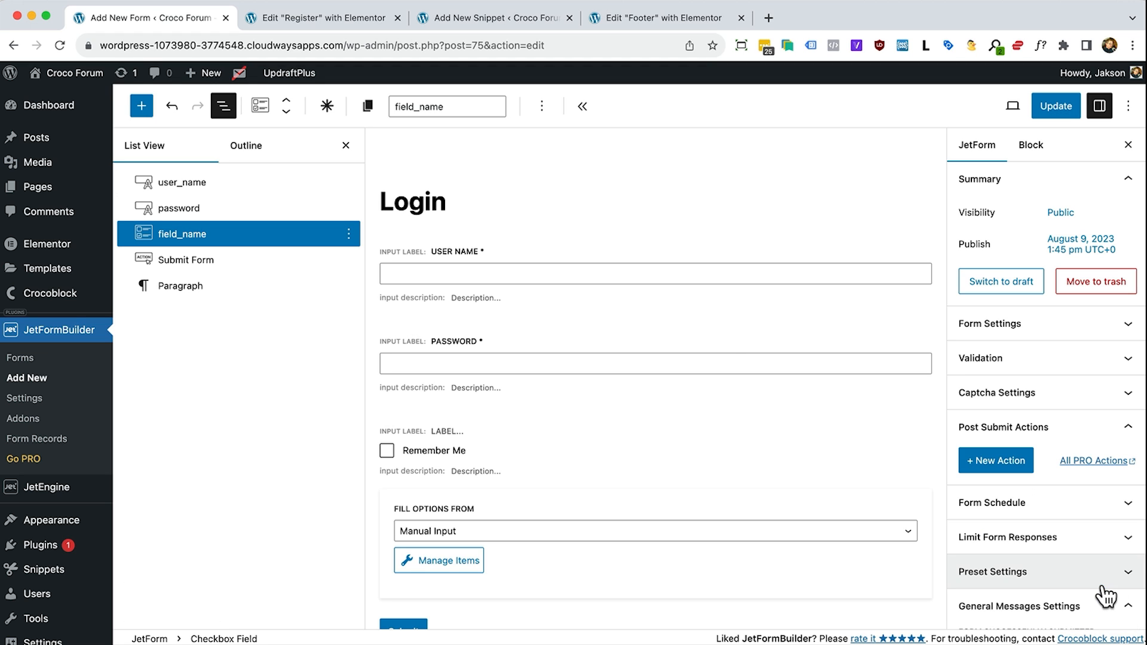
left_click(980, 469)
left_click(973, 456)
left_click(1019, 510)
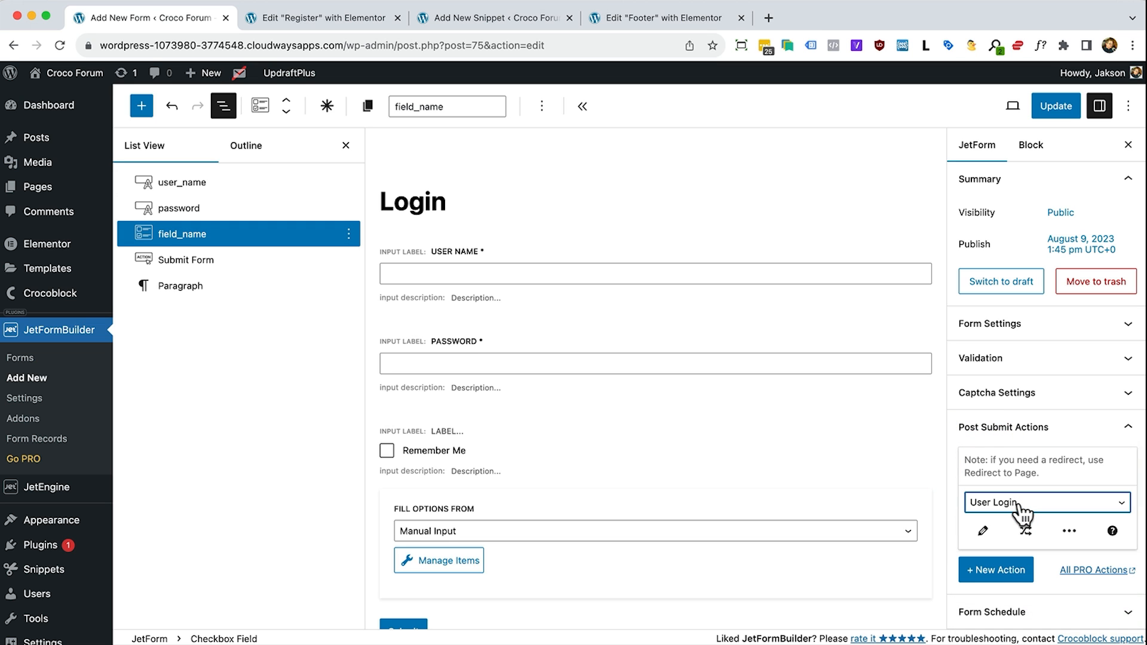
Map the User Login action to User Name, Password and field_name as the remember field
left_click(983, 530)
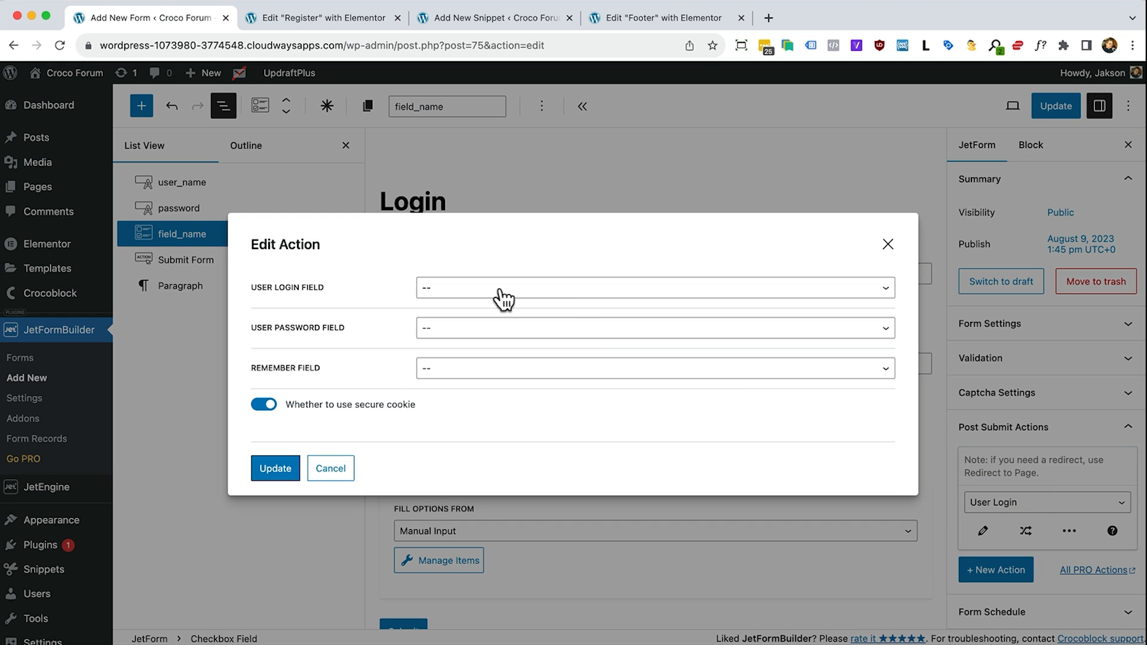
left_click(499, 292)
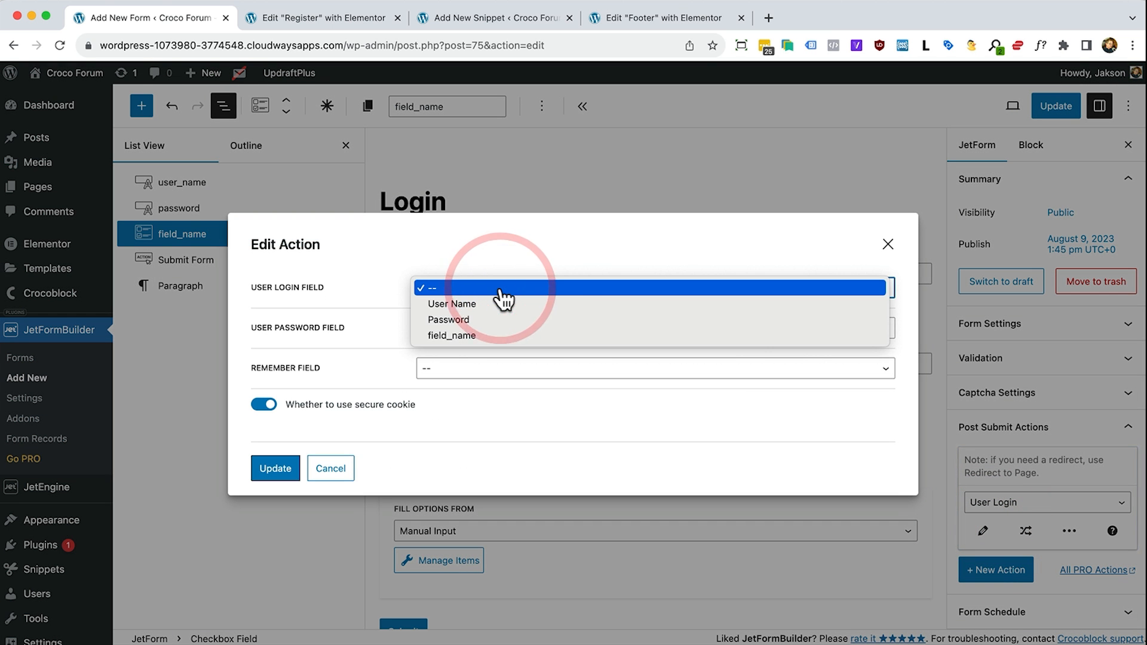
left_click(500, 304)
left_click(509, 332)
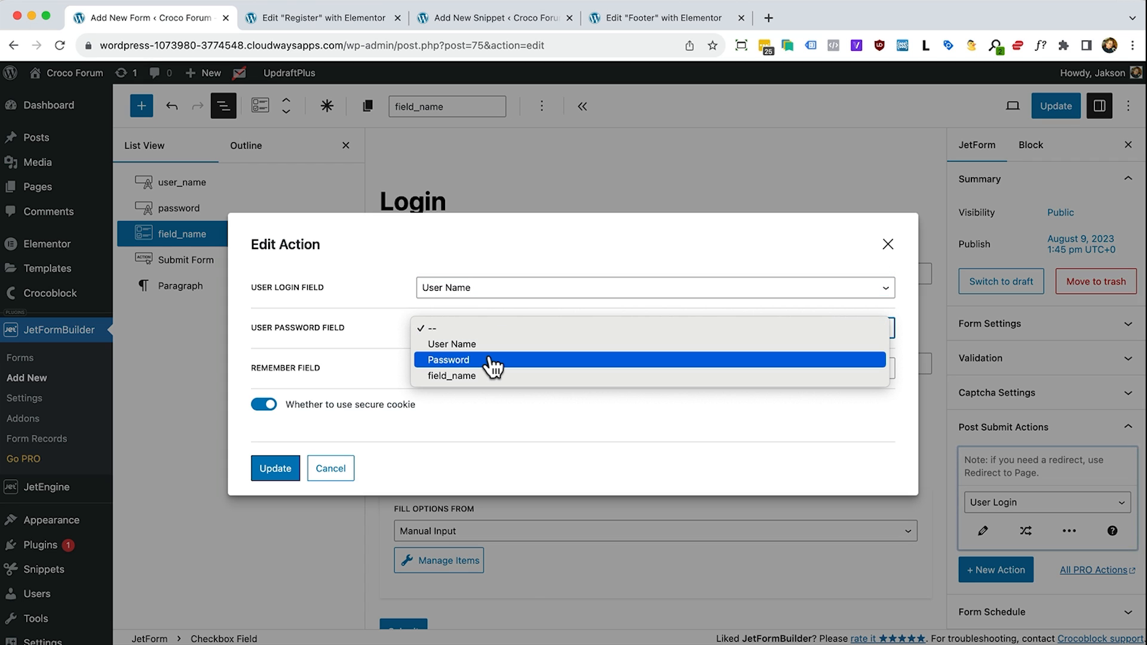
left_click(493, 360)
left_click(425, 373)
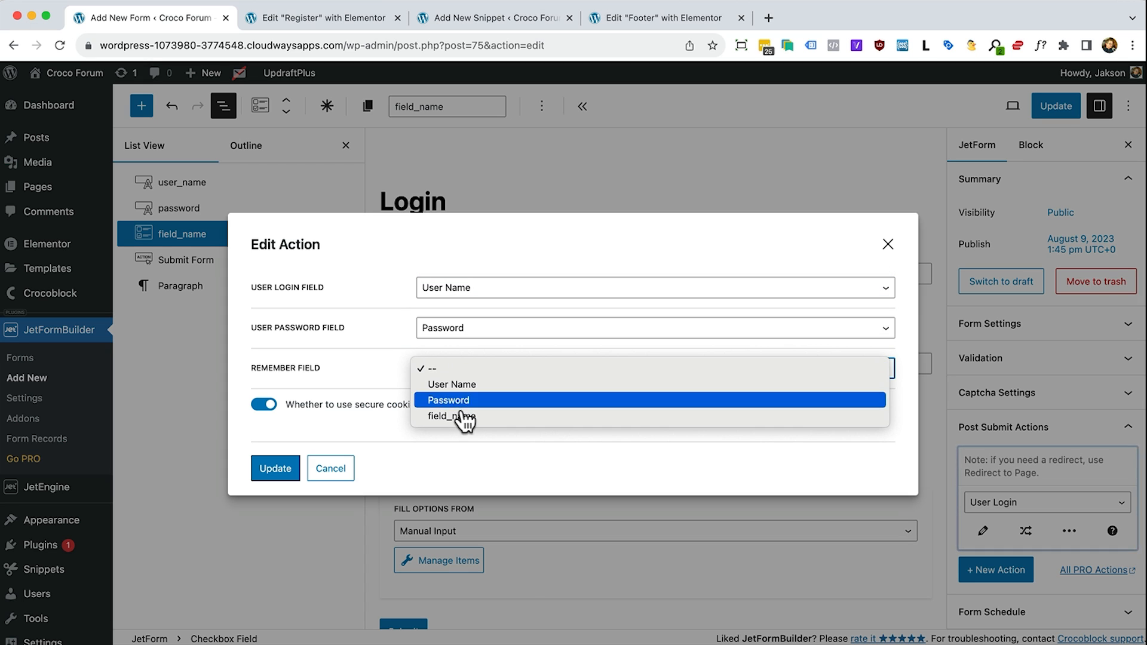
left_click(460, 418)
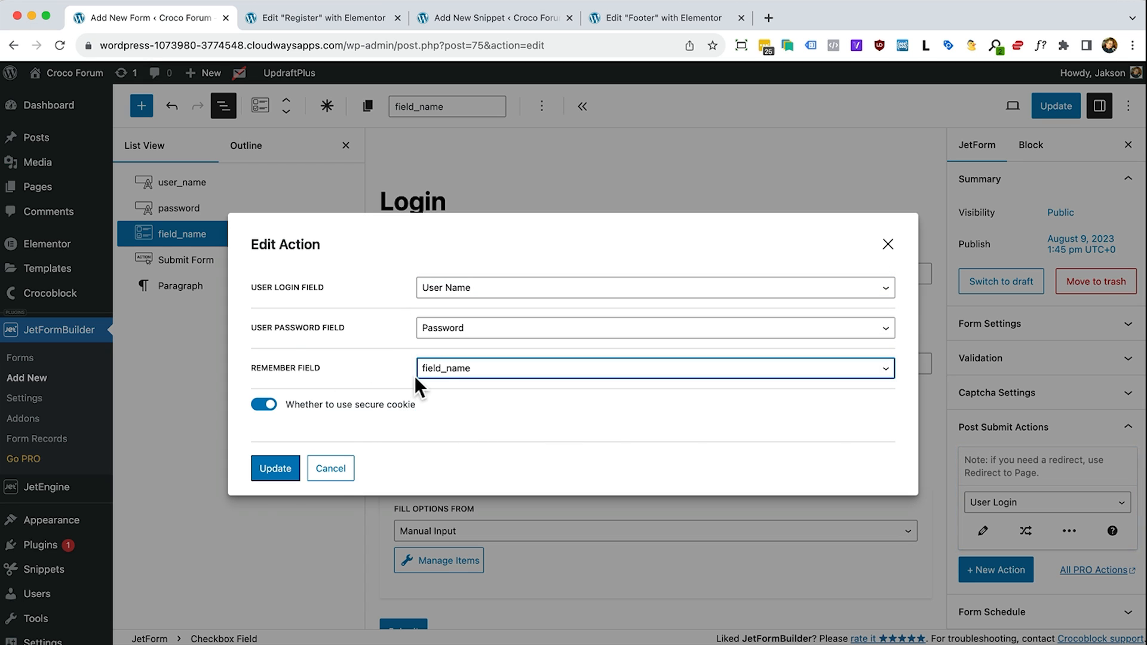
left_click(277, 468)
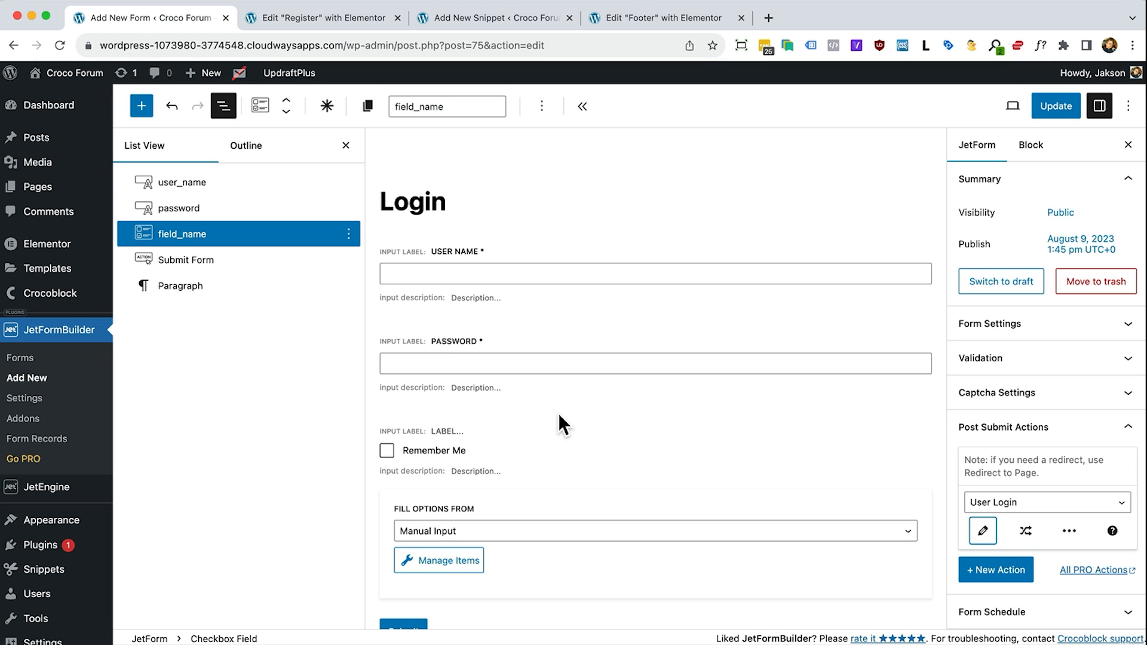
Change the checkbox field's Form Field Name to remember_me and save the form
left_click(489, 467)
left_click(1025, 149)
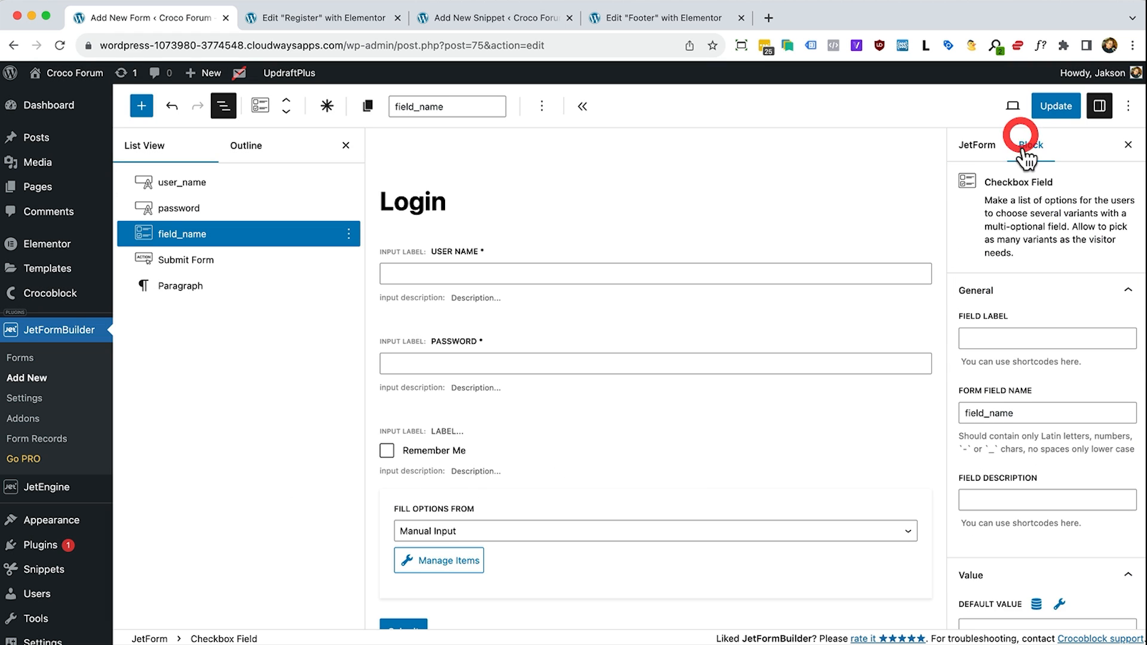
double_click(985, 411)
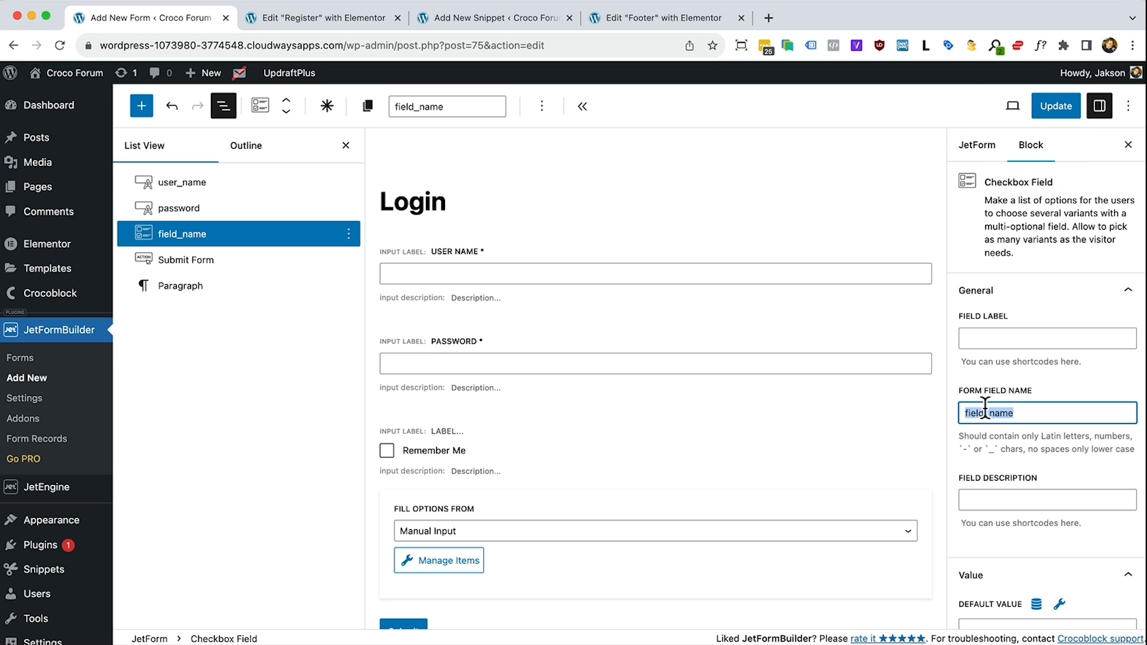
type("remem")
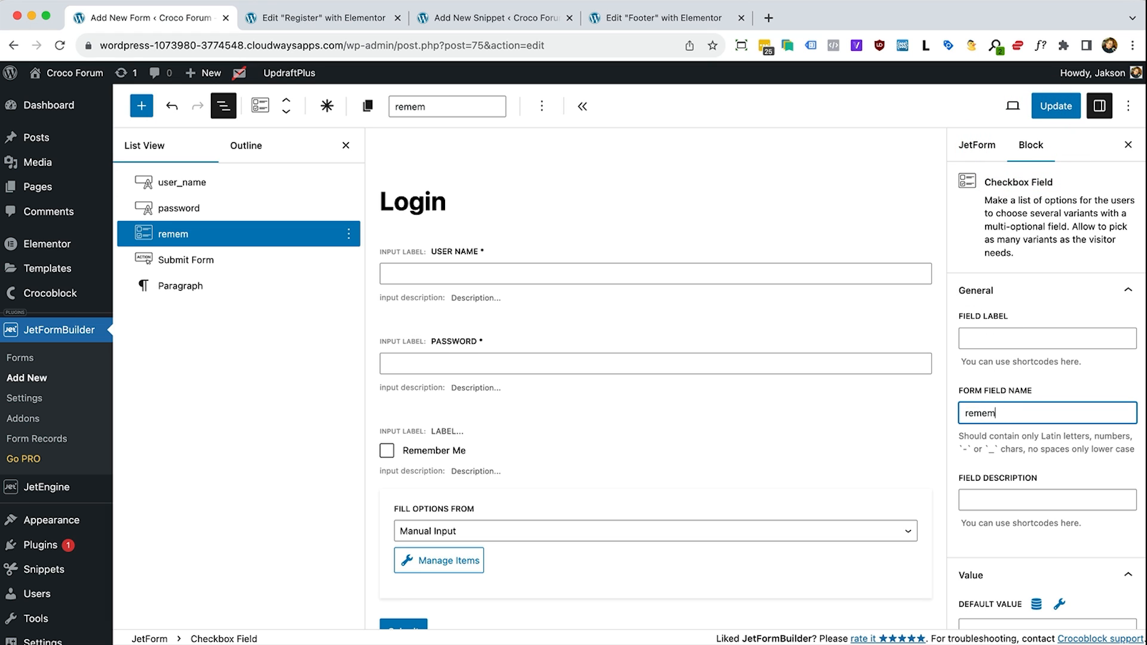
type("ber_me")
key("super+s")
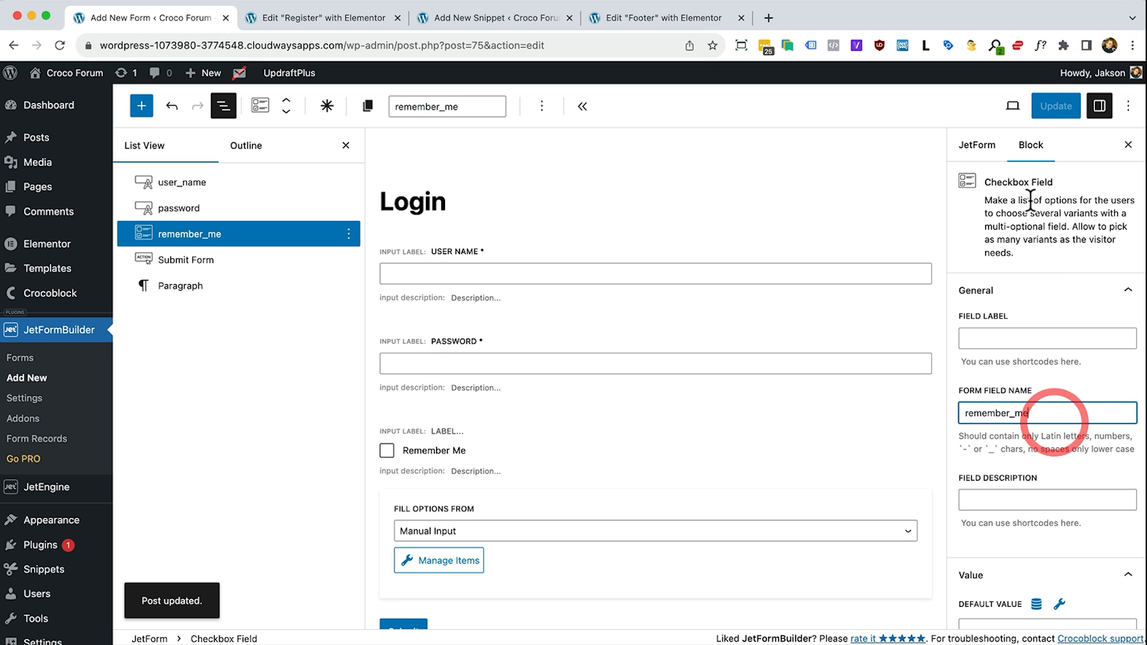
Set remember_me as the User Login action's remember field and save the form
left_click(979, 150)
left_click(986, 529)
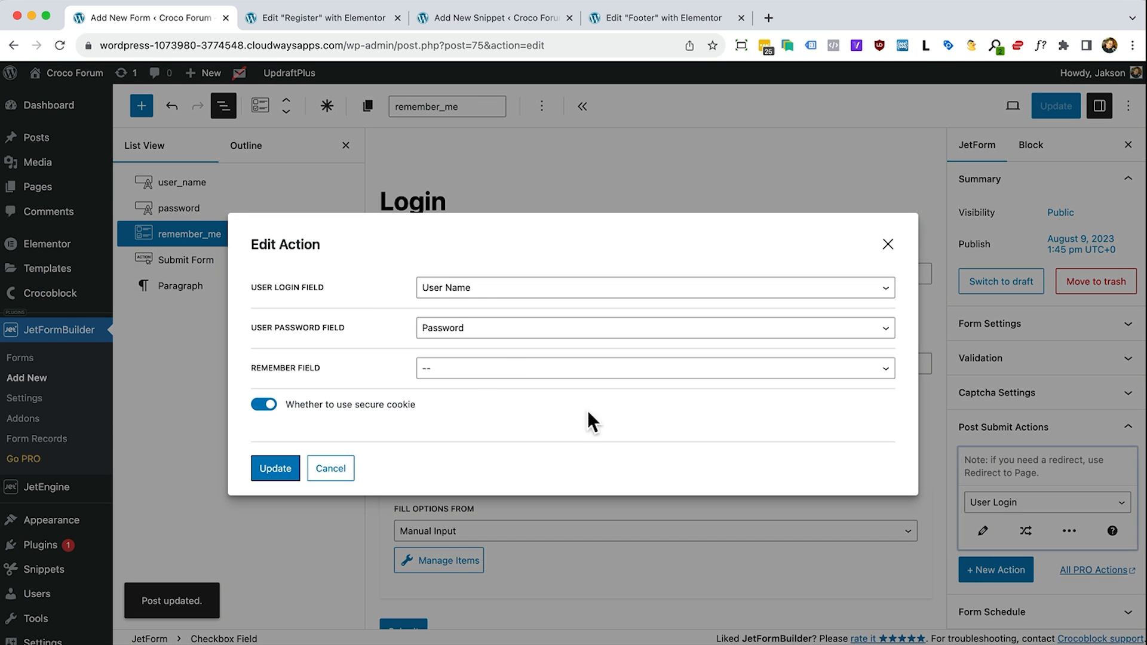
left_click(490, 370)
left_click(465, 416)
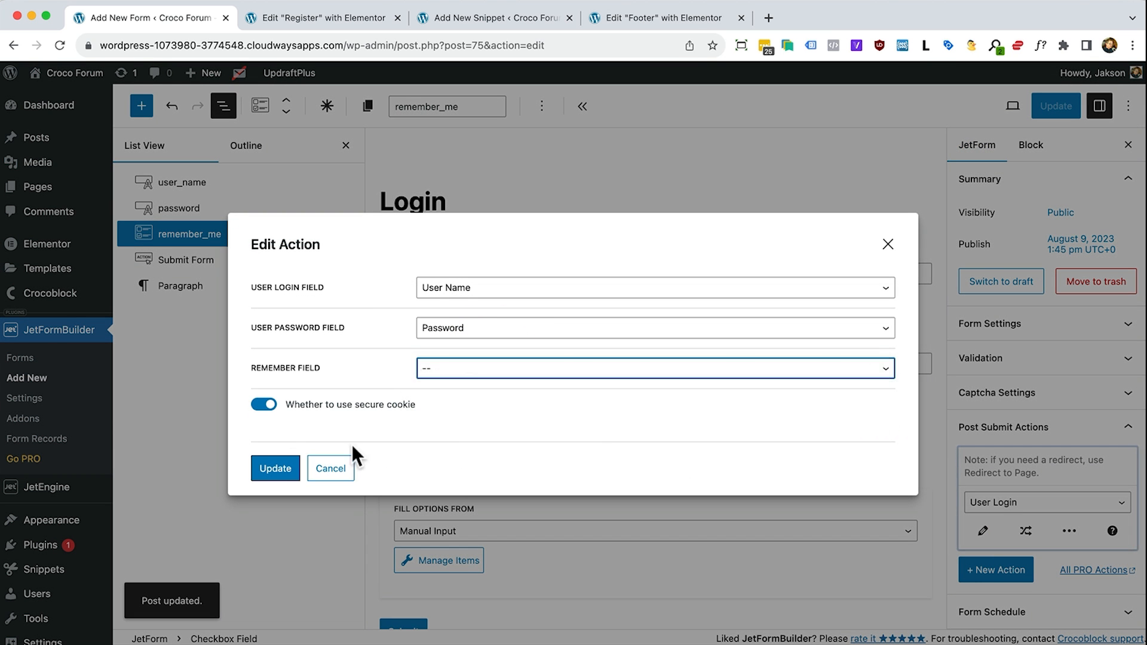
left_click(272, 469)
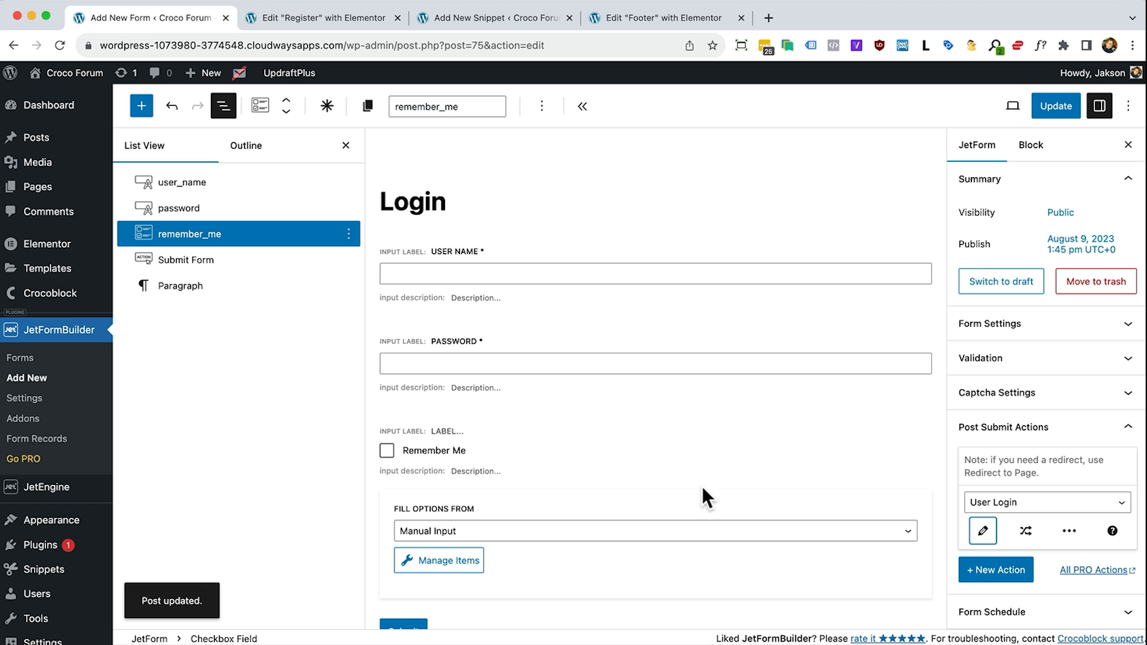
left_click(1056, 113)
Add a Redirect to Page action targeting the static My Account page, then save the form
scroll(993, 371, "down", 3)
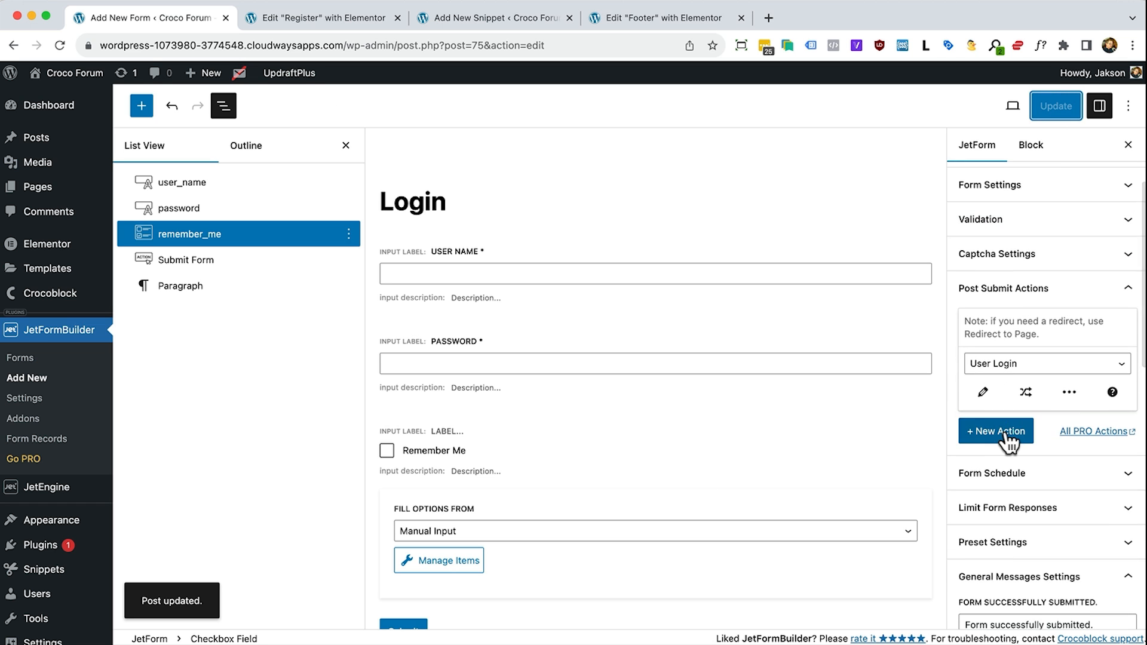
left_click(1008, 442)
left_click(1012, 440)
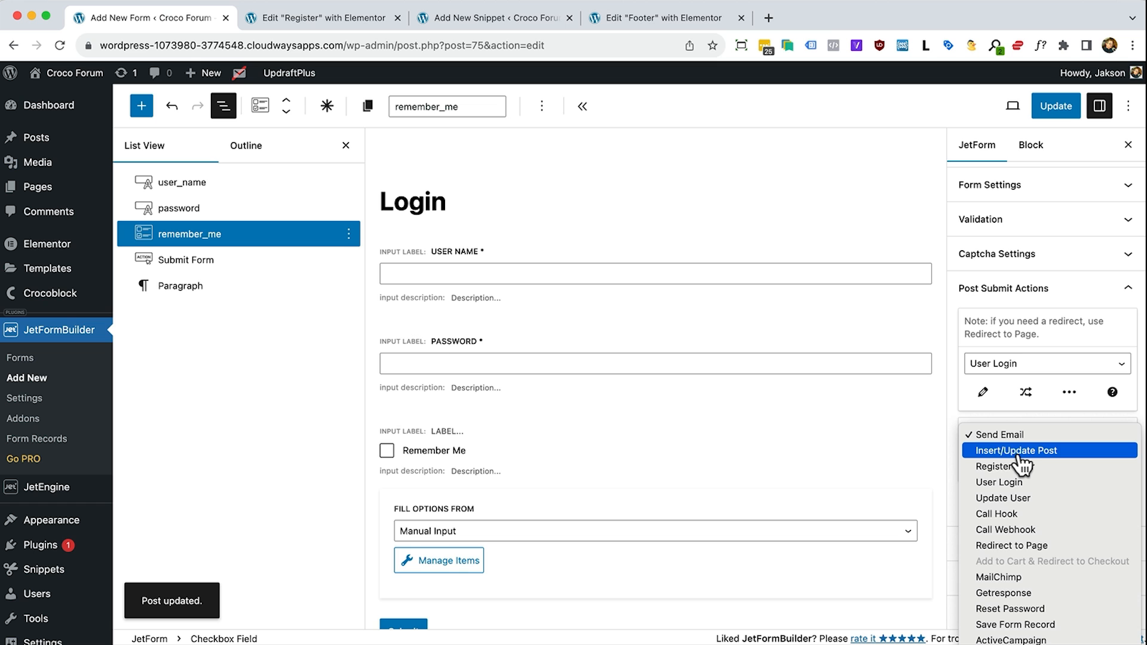
left_click(1018, 545)
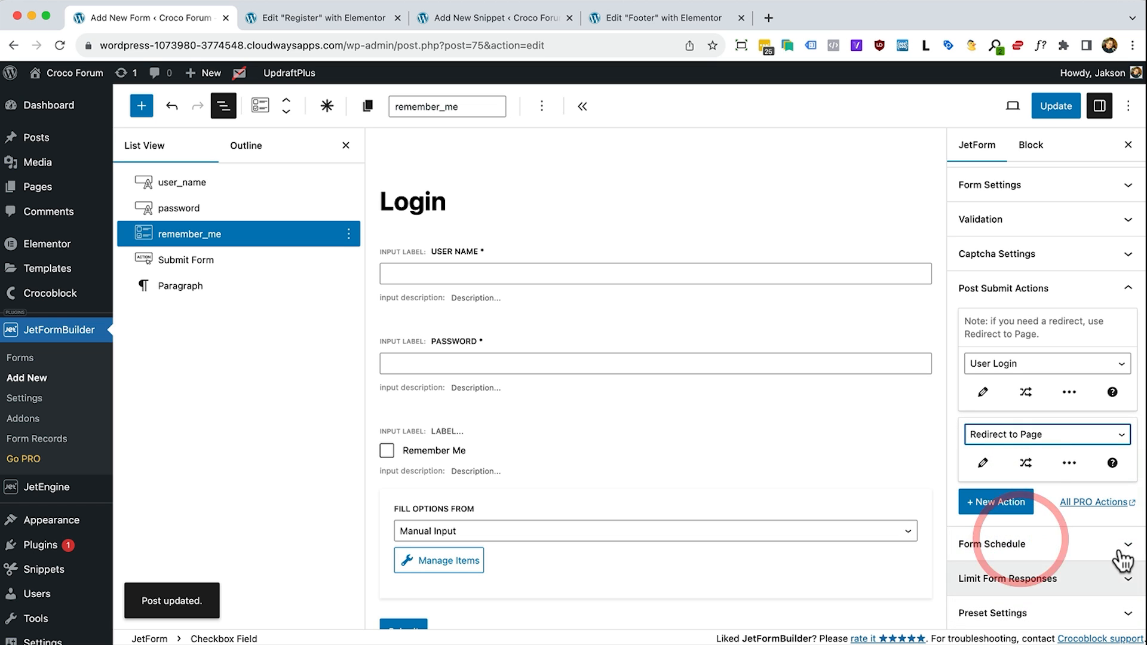
left_click(982, 464)
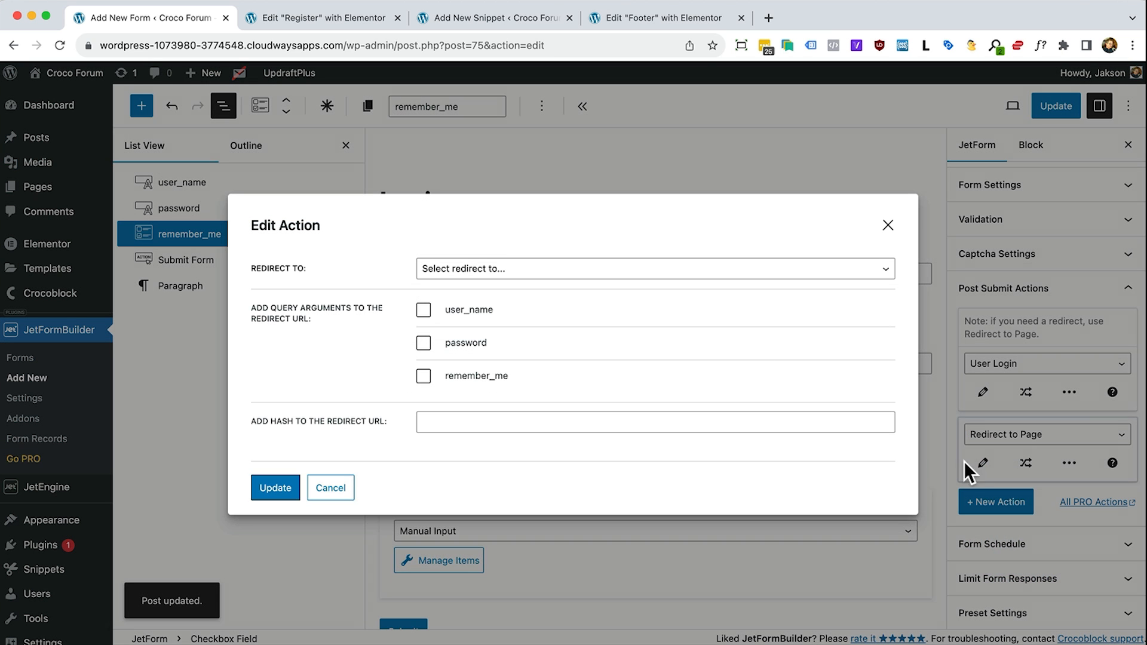
left_click(482, 266)
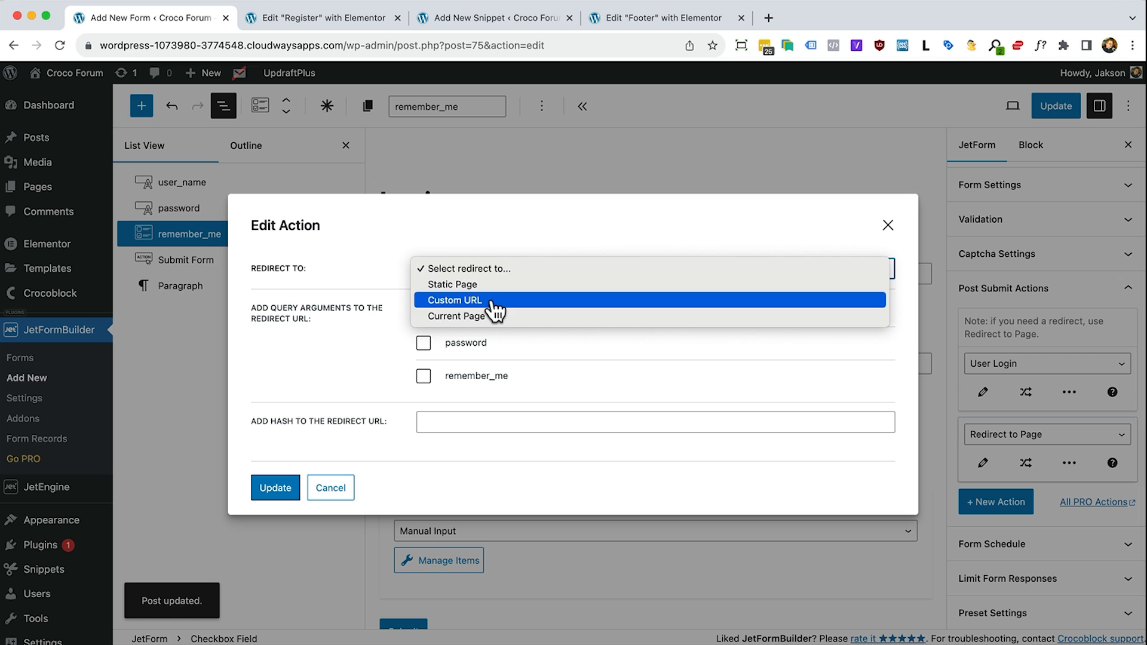
left_click(491, 286)
left_click(512, 291)
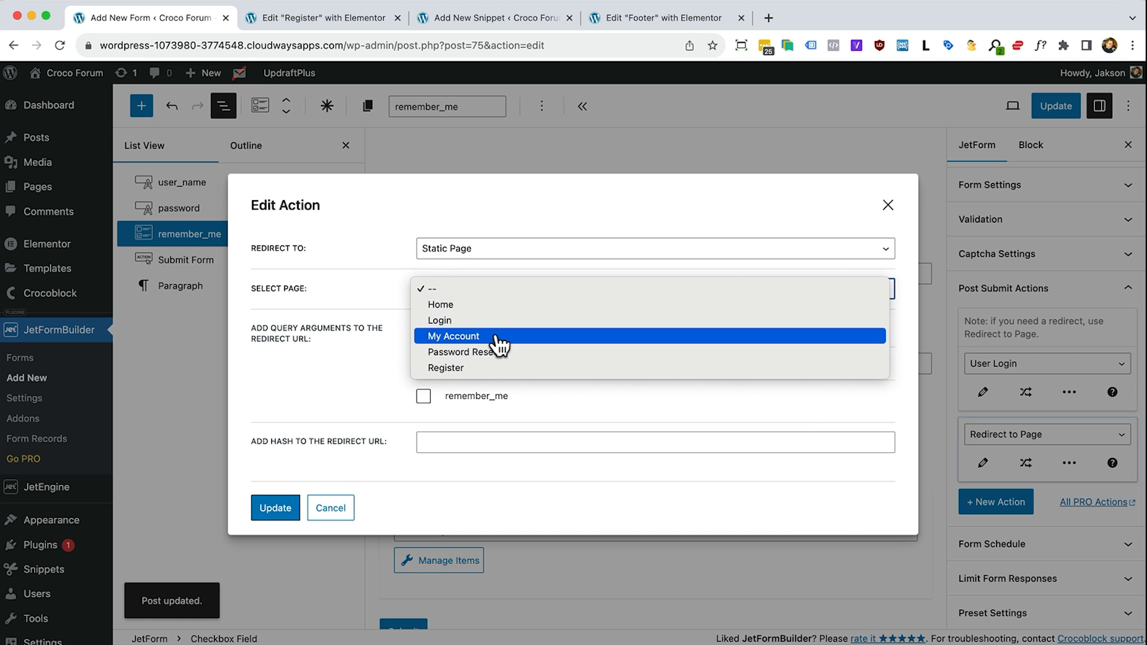
left_click(496, 337)
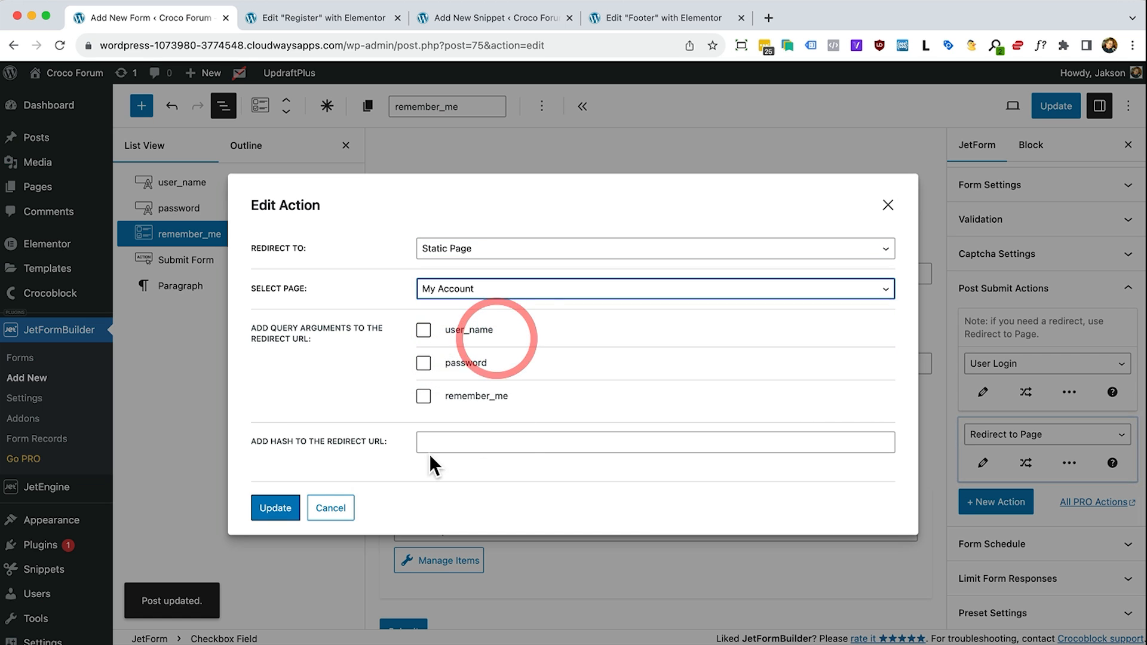
left_click(269, 507)
left_click(1056, 105)
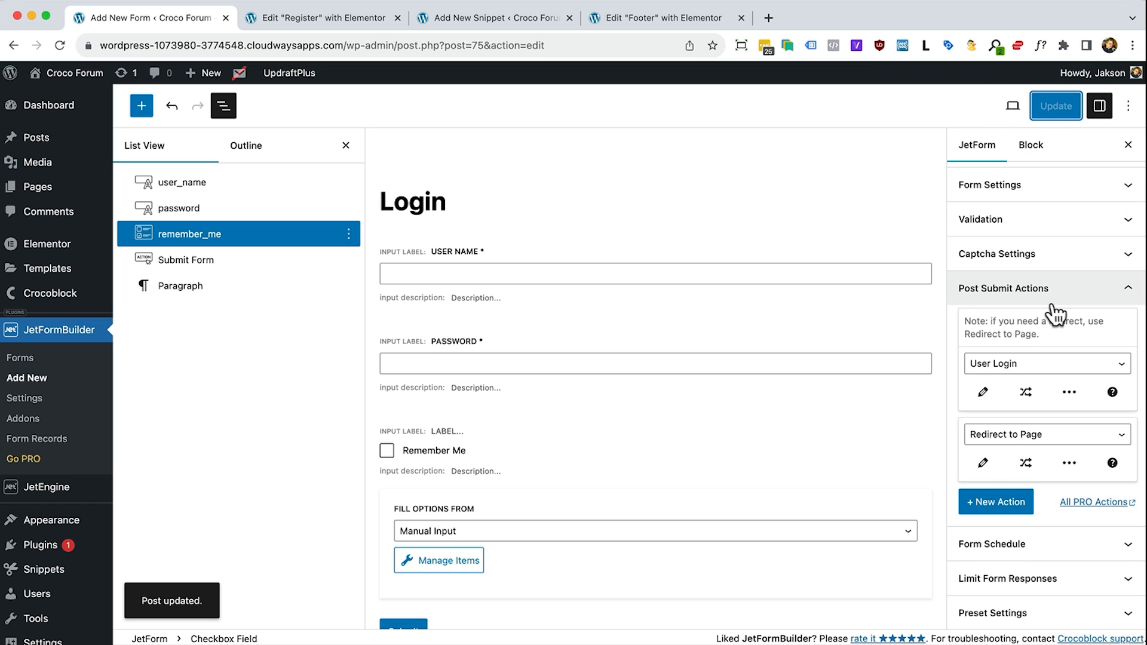
Rewrite the Form Successfully Submitted message as 'Successfully logged in!' and save the form
scroll(1052, 306, "down", 6)
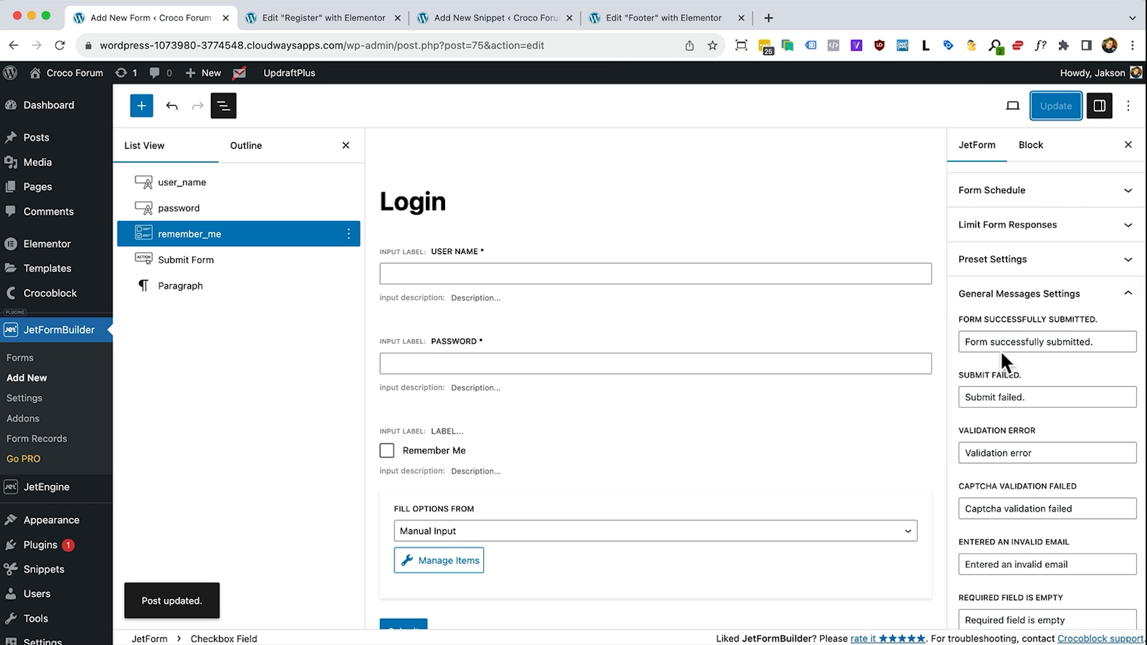
left_click(991, 341)
left_click_drag(992, 342, 883, 339)
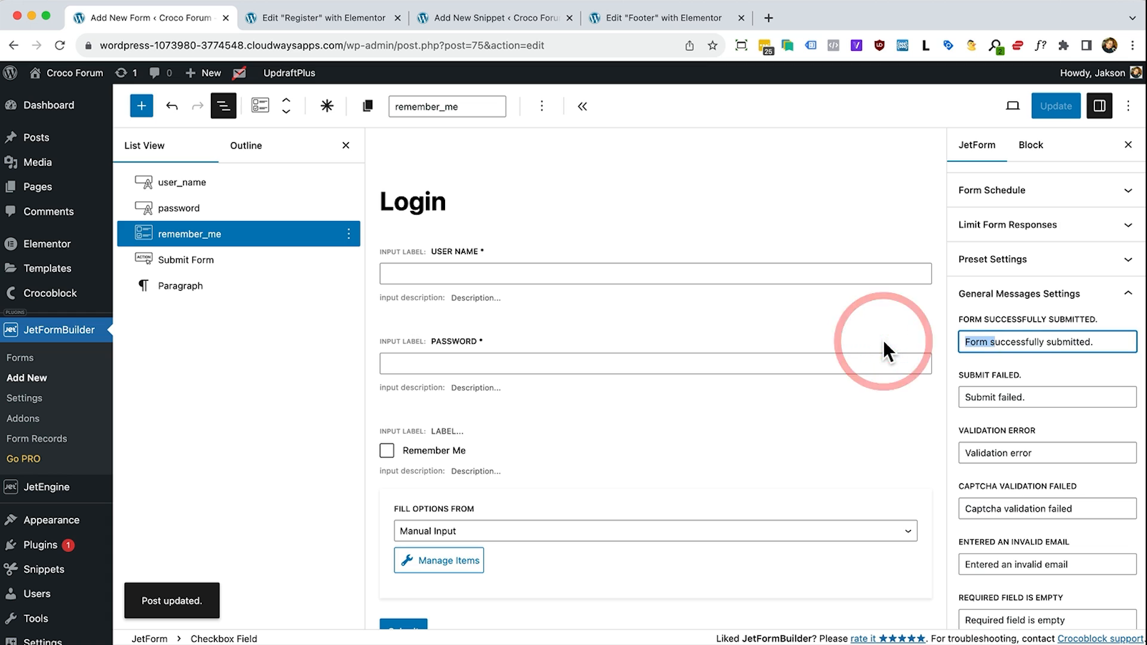
type("S")
key("super+Right")
key("alt+BackSpace")
type("logged in!")
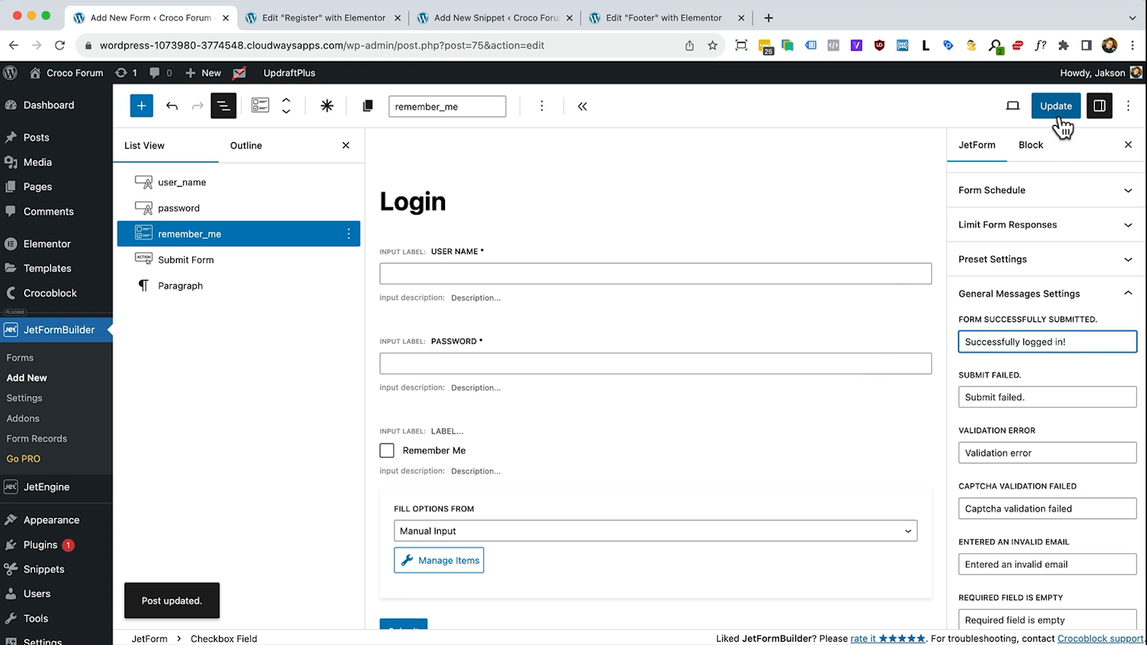
left_click(1059, 120)
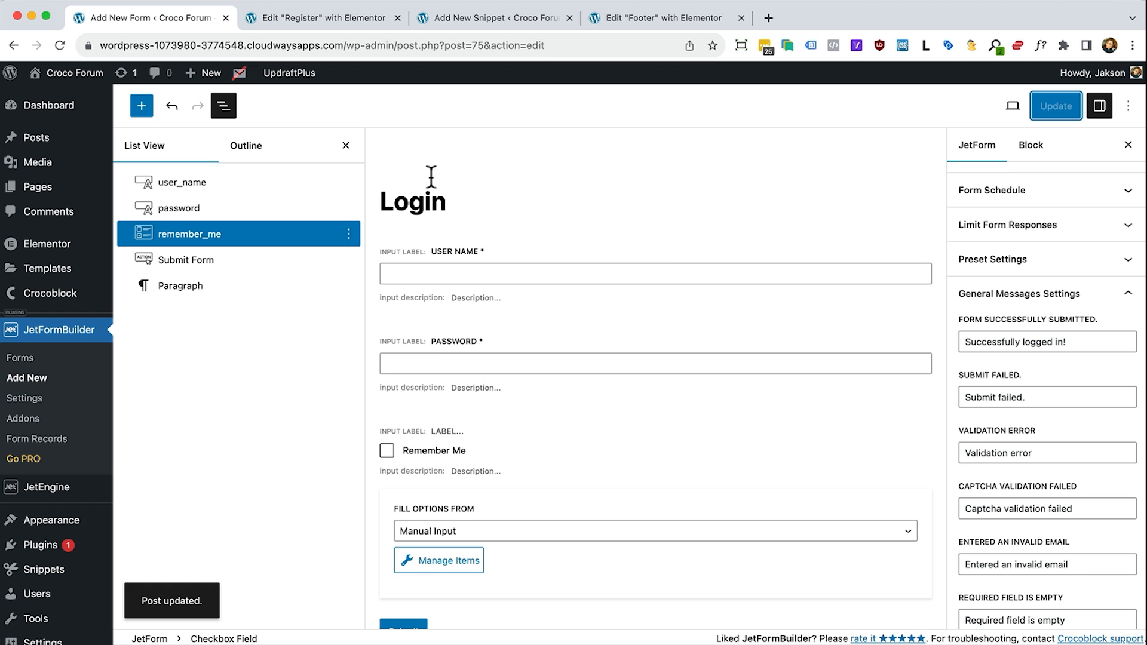
Close the Register, snippet and footer editor tabs
left_click(346, 22)
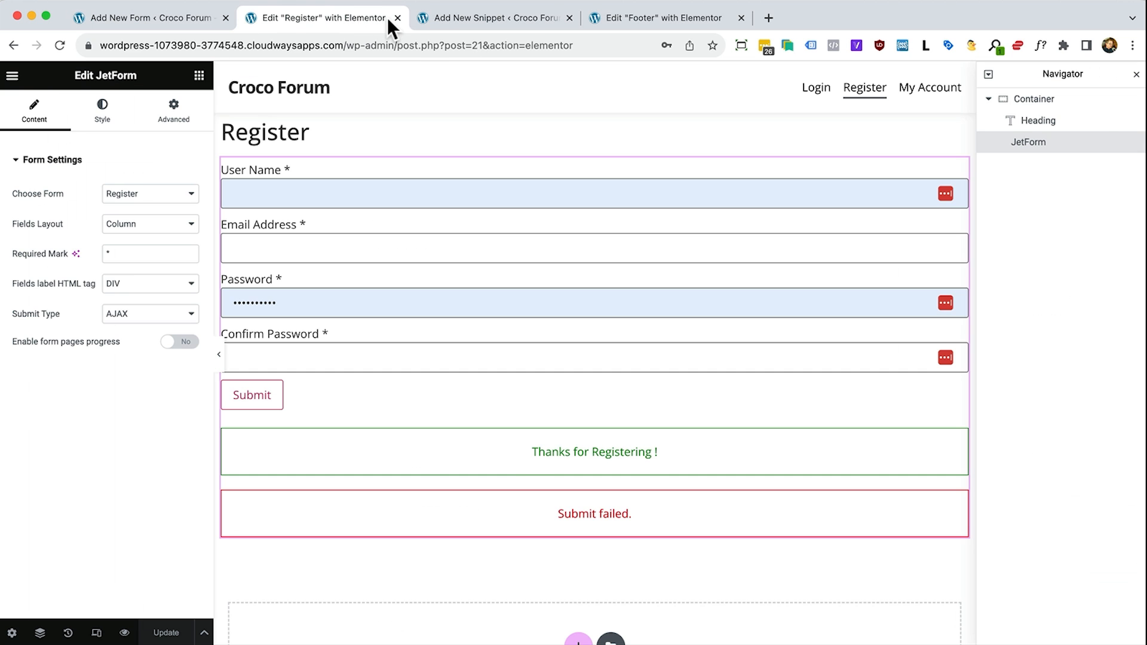
left_click(397, 18)
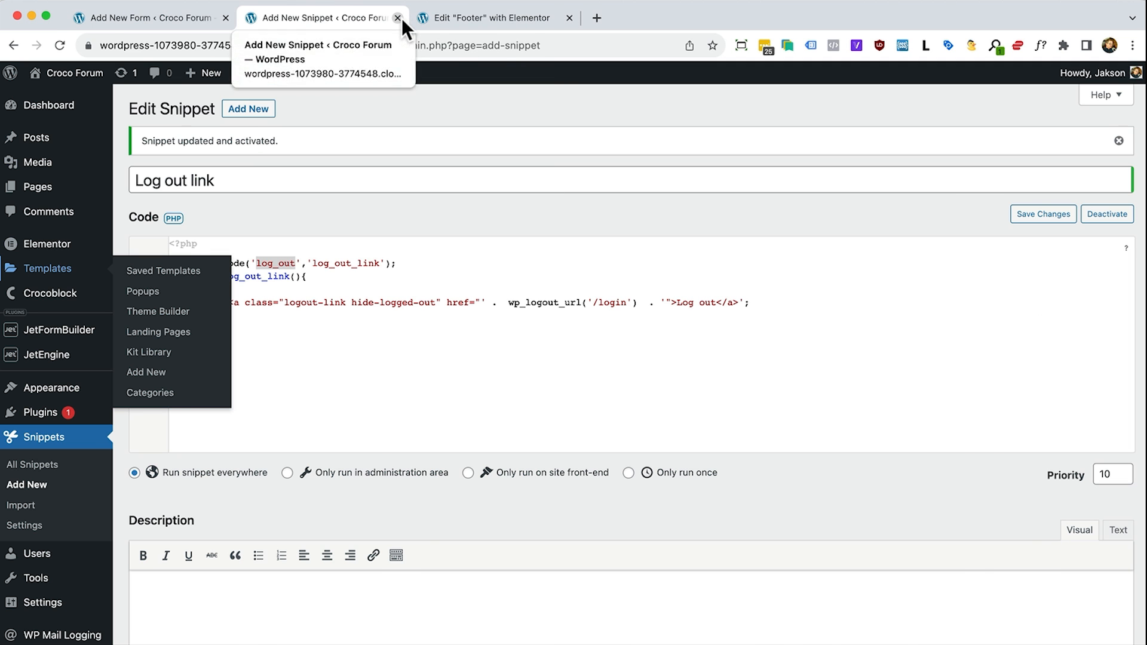
left_click(397, 18)
left_click(397, 18)
Open the Pages list in a new tab and edit the Login page with Elementor
right_click(42, 194)
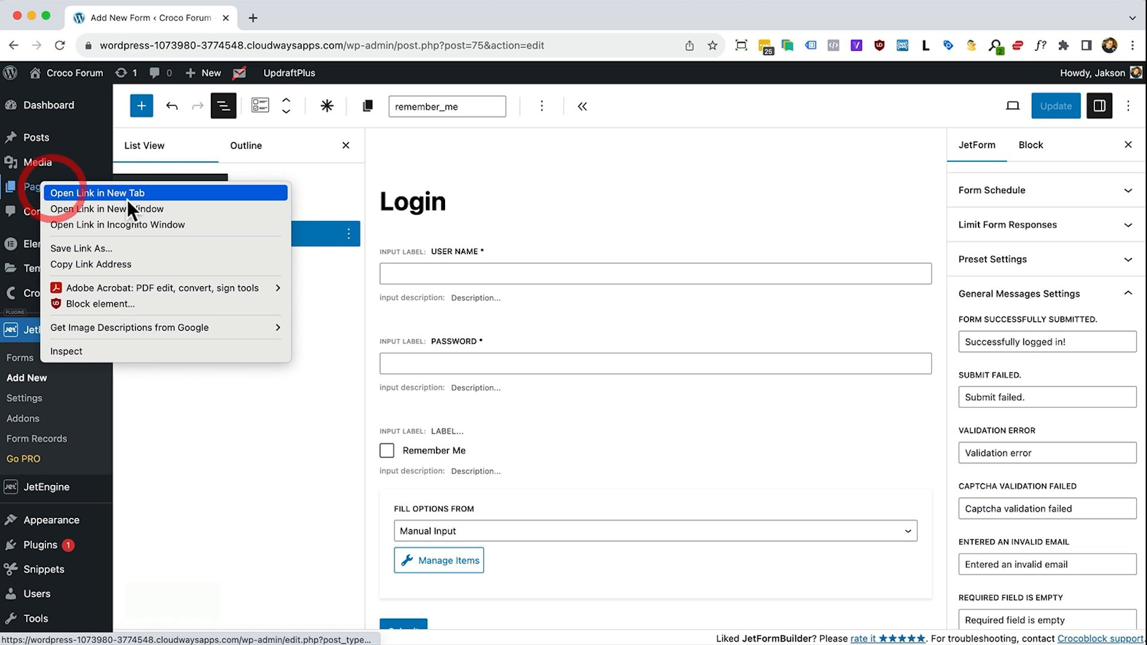
left_click(127, 199)
left_click(310, 14)
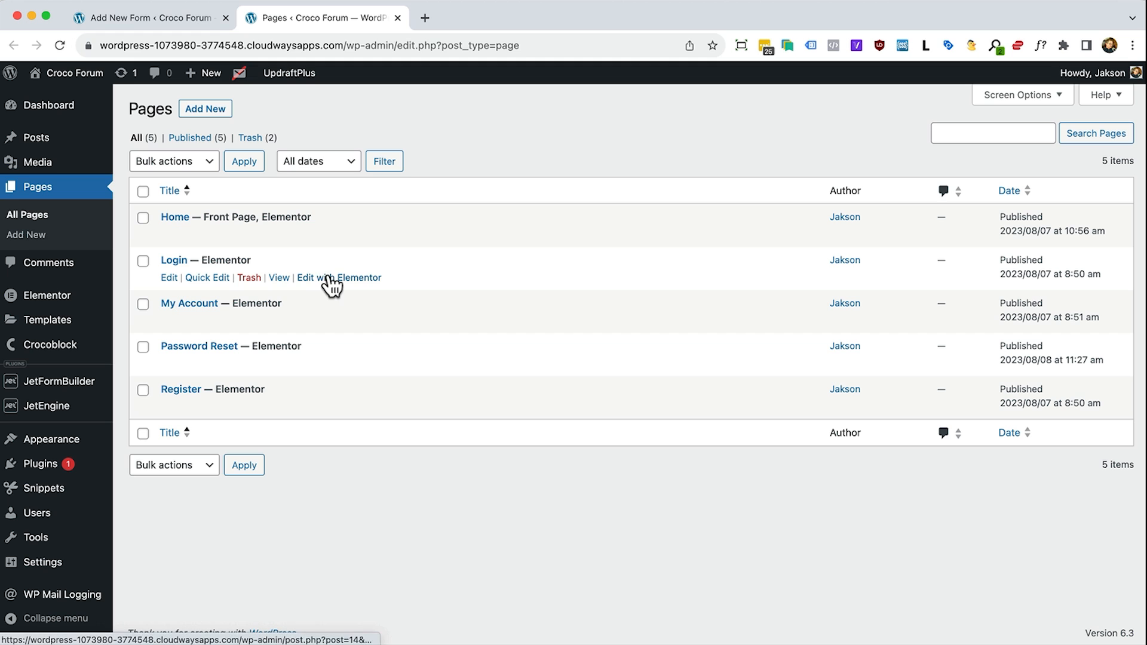
left_click(328, 277)
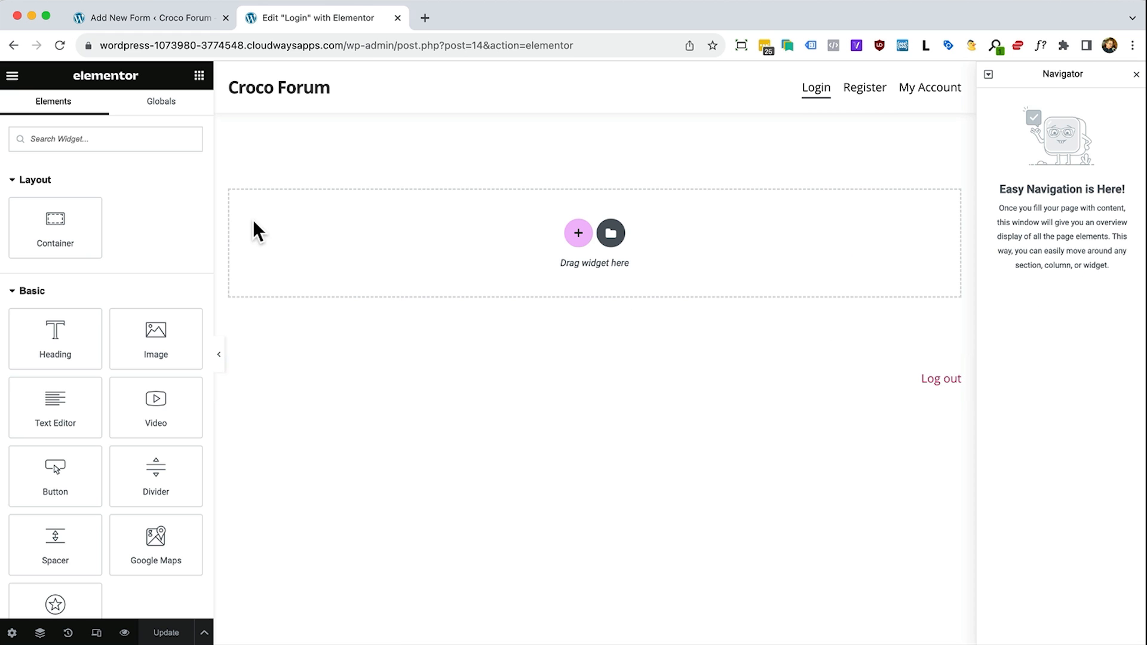
Add a Heading widget to the Login page reading 'Login'
left_click_drag(74, 328, 486, 264)
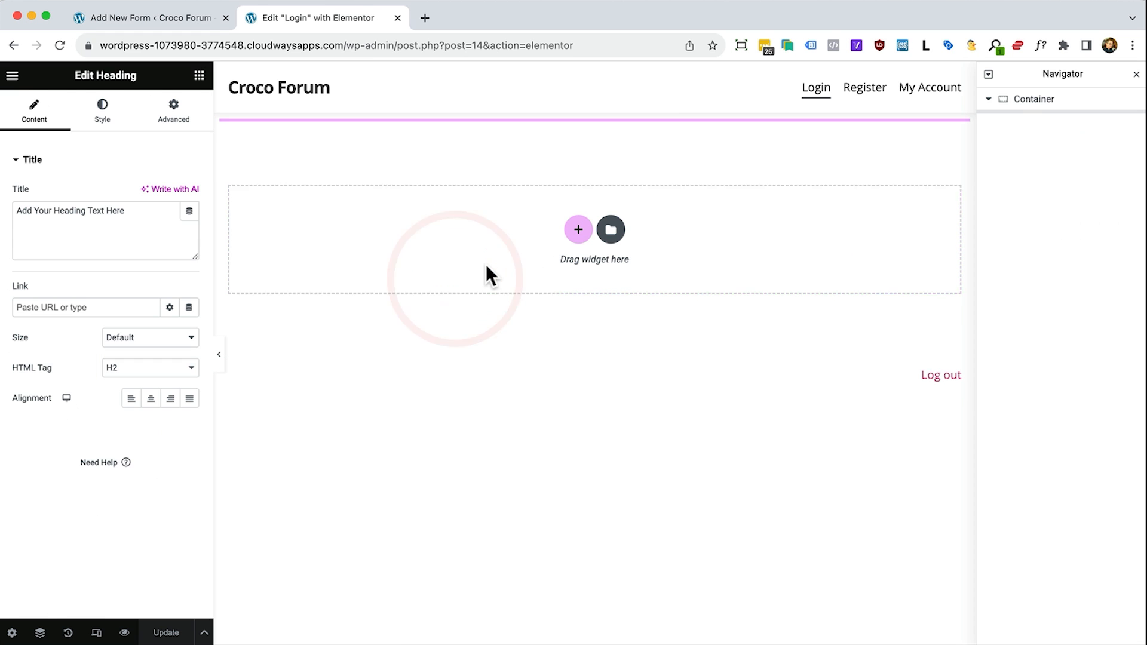
triple_click(65, 215)
left_click(66, 215)
type("L")
key("super+a")
type("Login")
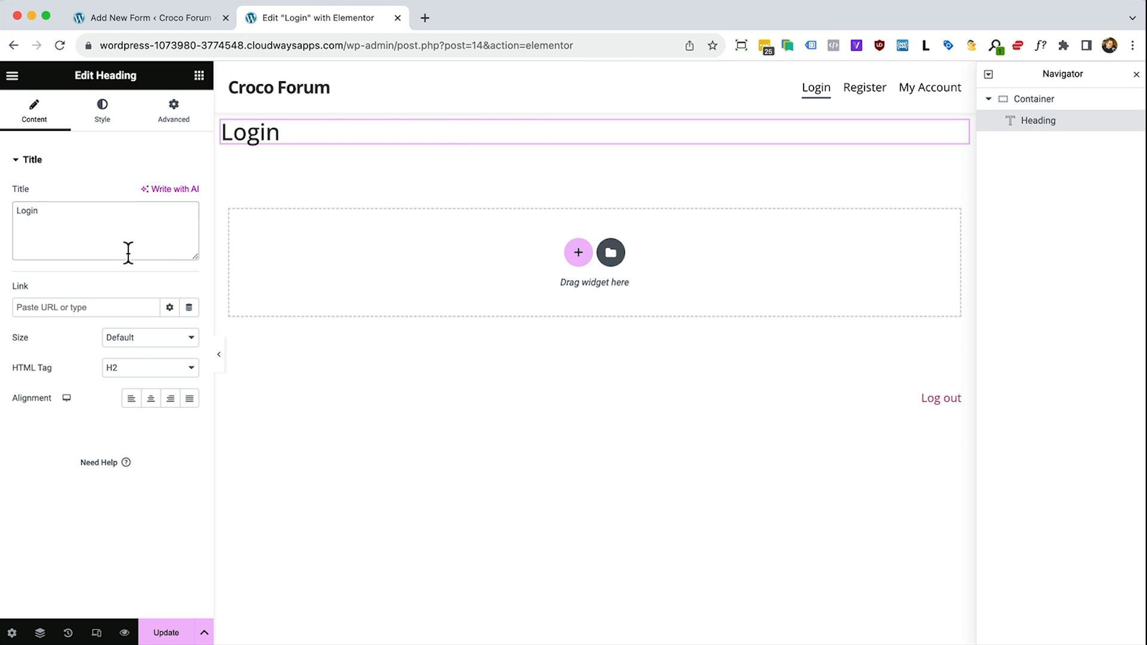
Place a JetForm widget below the heading showing the Login form, and save the page
left_click(199, 75)
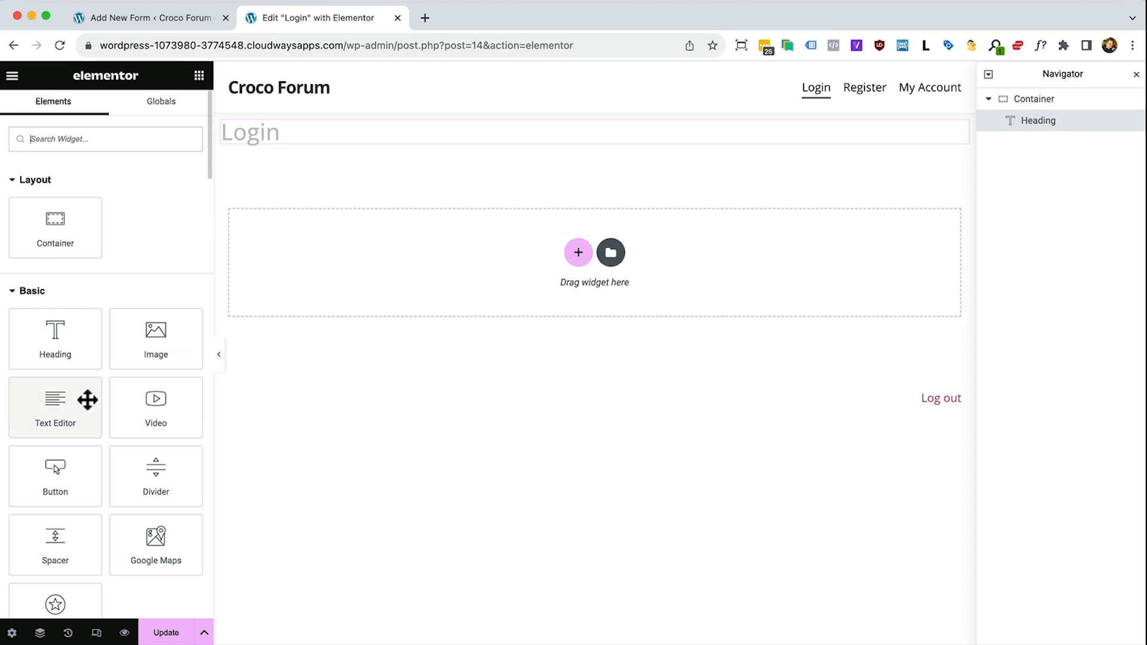
scroll(87, 399, "down", 15)
scroll(90, 409, "down", 3)
left_click_drag(47, 465, 499, 149)
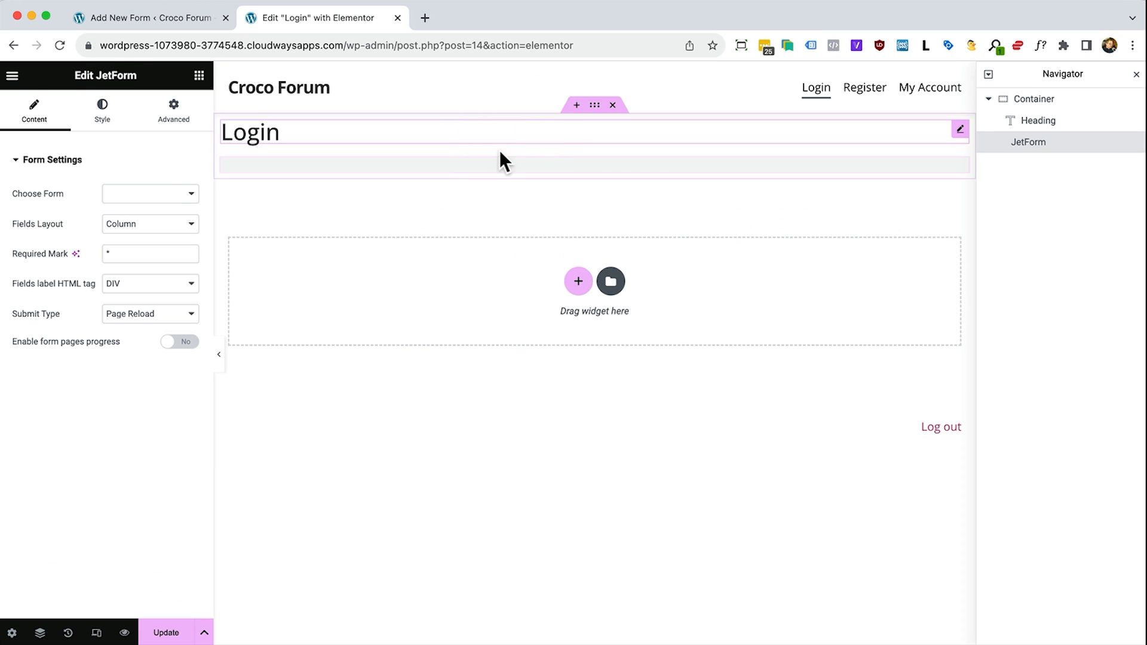
left_click(142, 182)
left_click(153, 196)
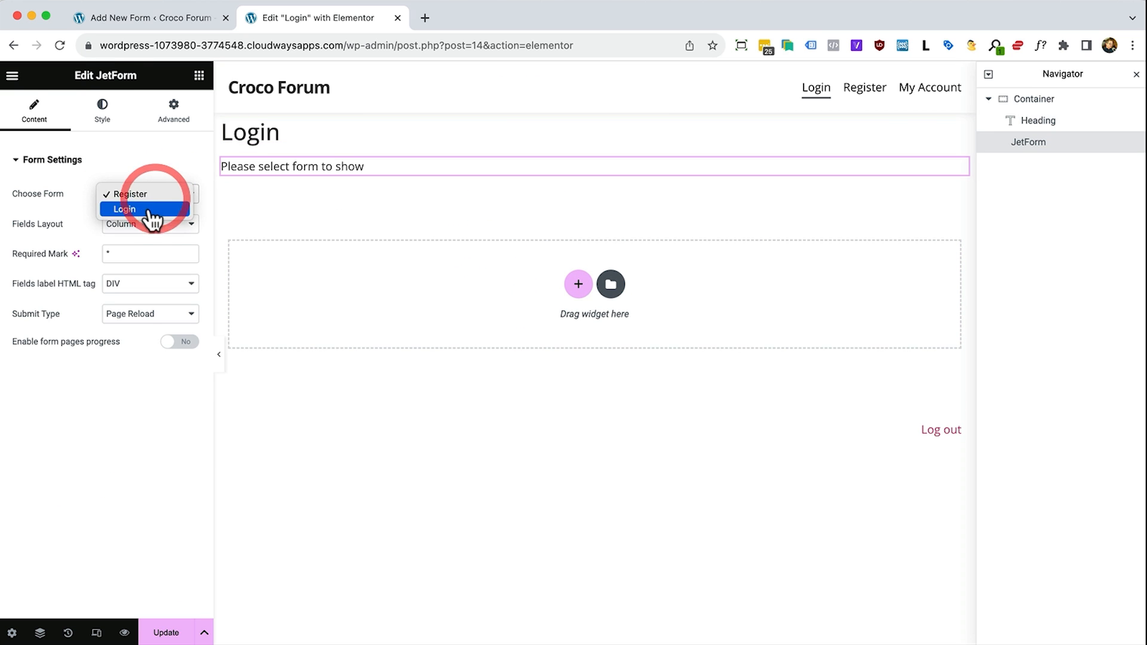
left_click(150, 210)
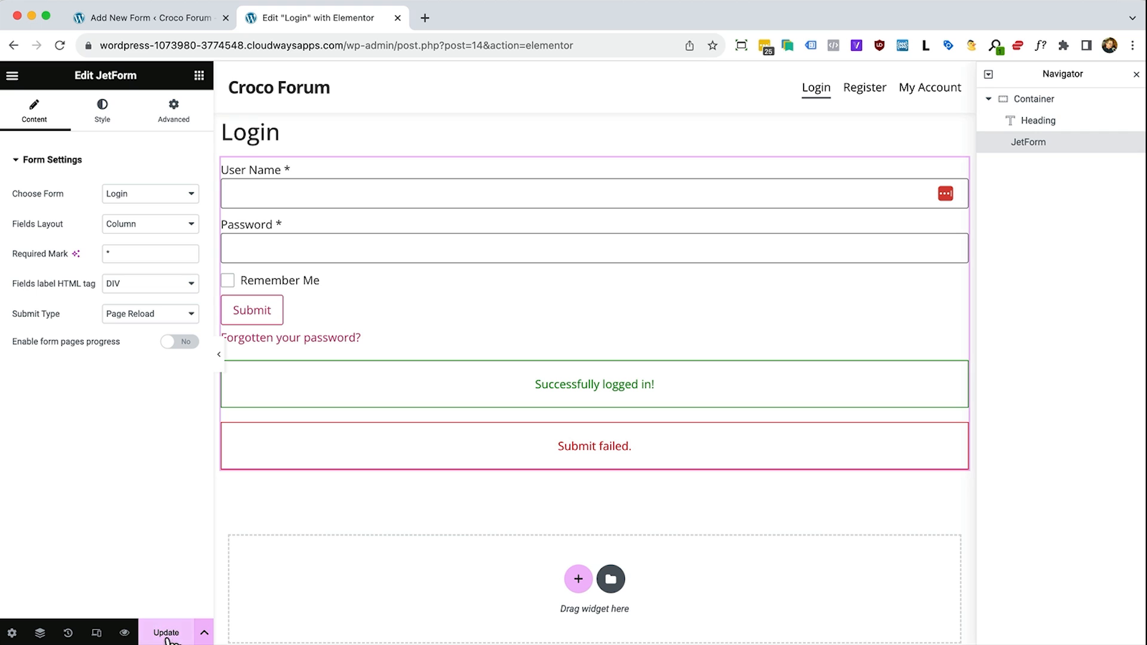
left_click(168, 634)
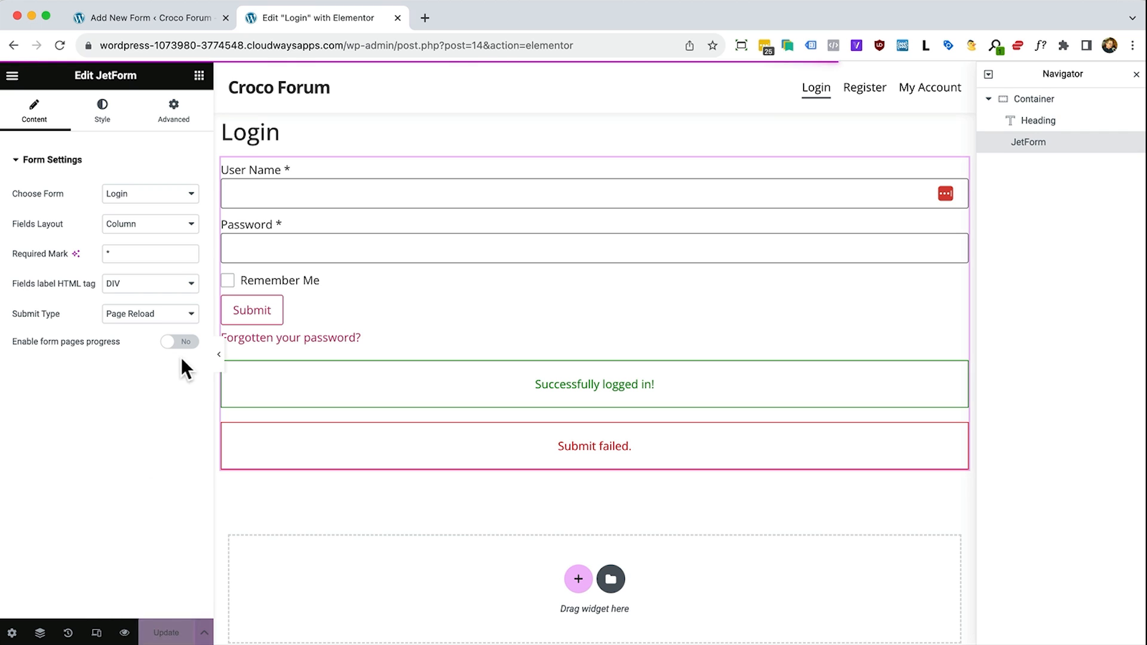
Set the embedded form's Submit Type to AJAX and update the page
left_click(129, 319)
left_click(127, 329)
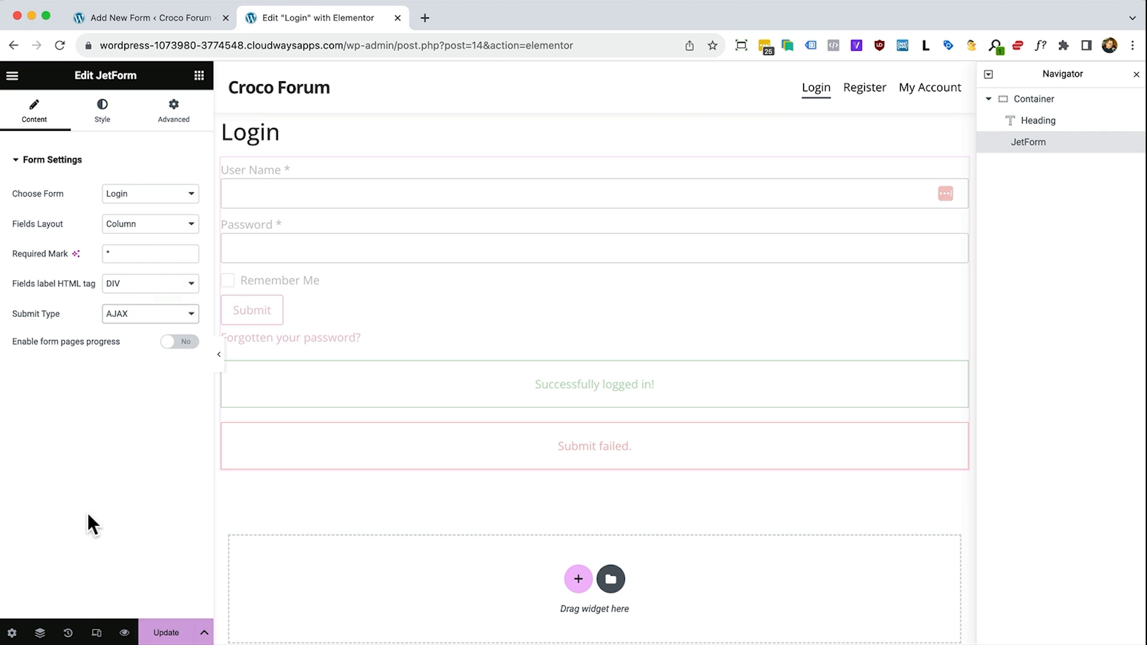
left_click(88, 513)
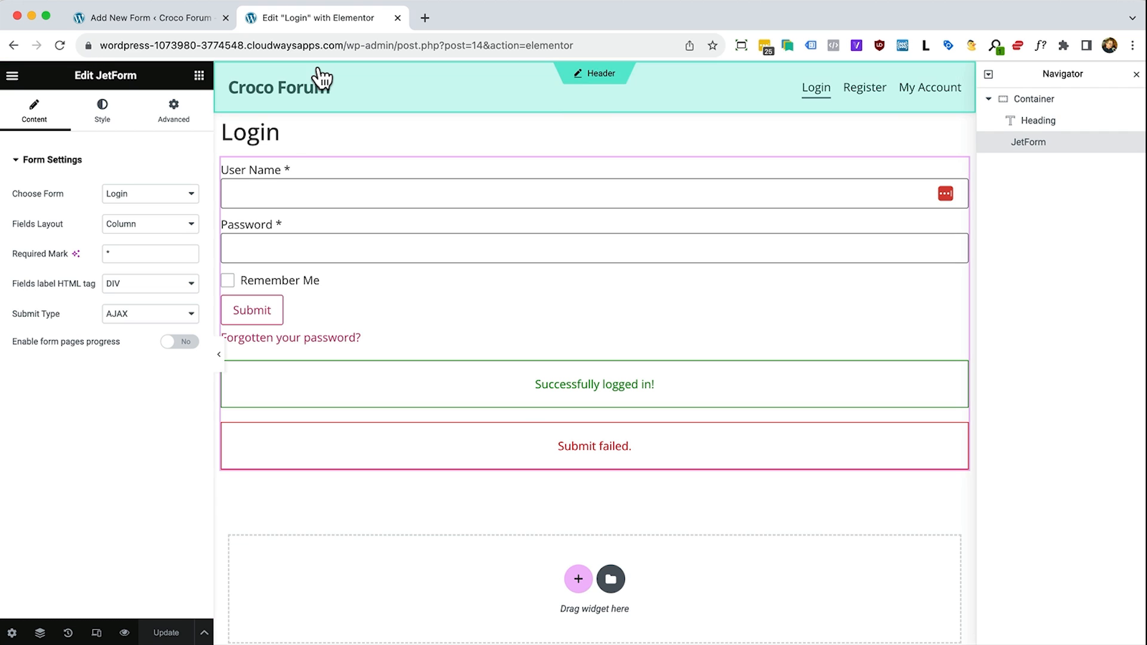
key("super+Tab")
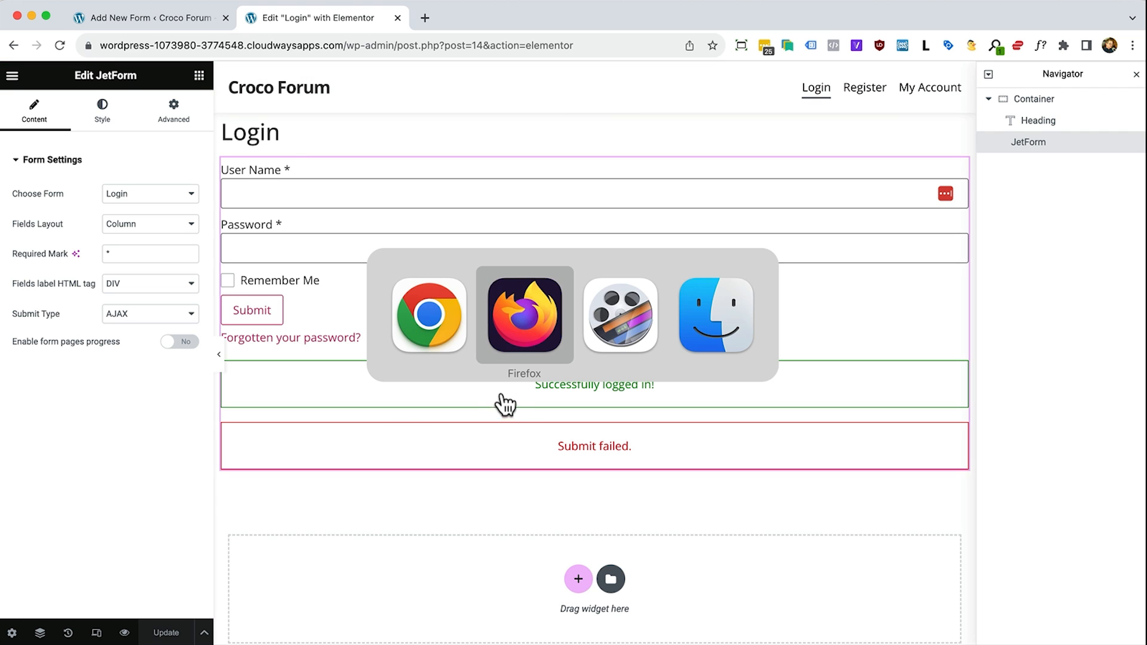
Reload the live /login page in Firefox and enter a test user name into the form
left_click(524, 307)
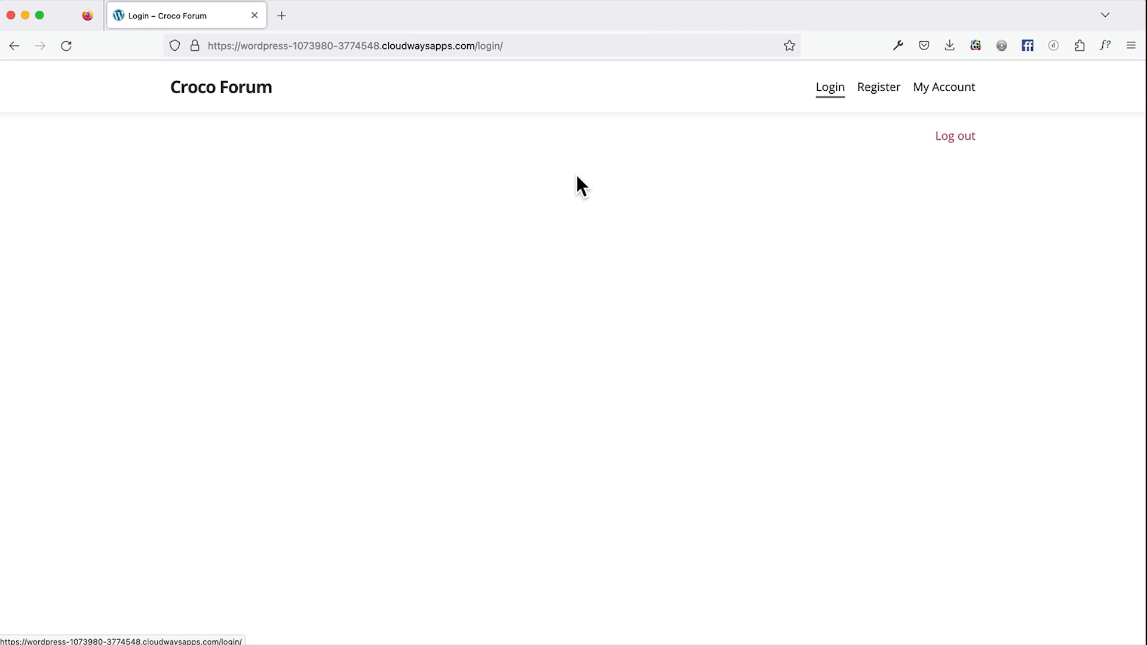
left_click(63, 46)
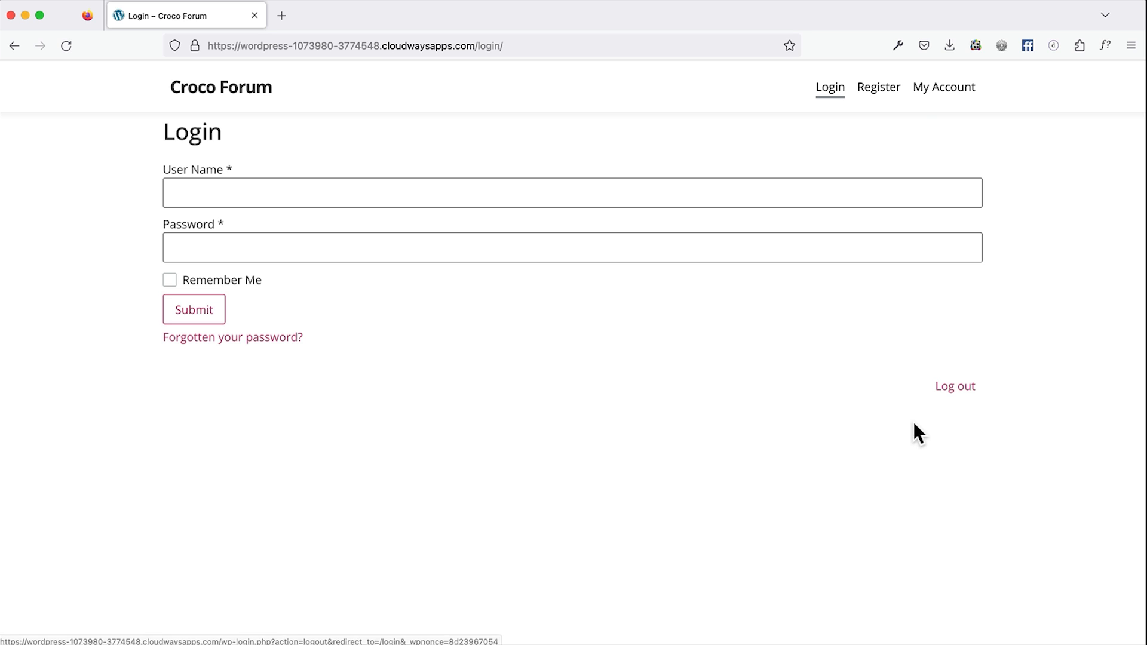
left_click(211, 190)
type("S")
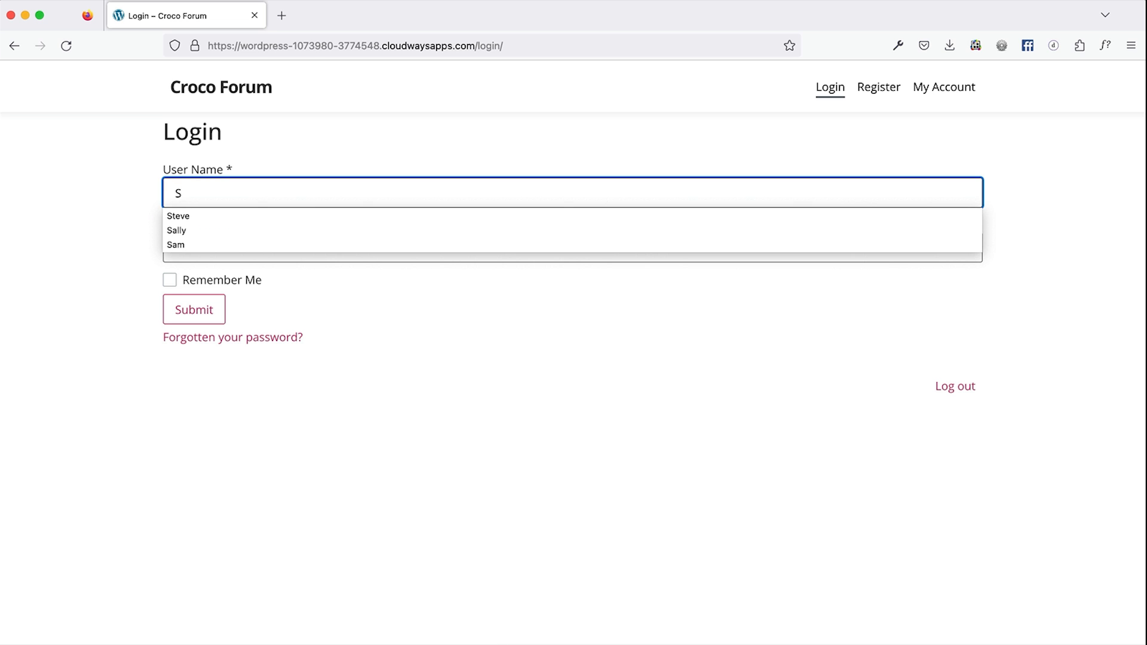
key("BackSpace")
type("Sa")
key("BackSpace")
key("BackSpace")
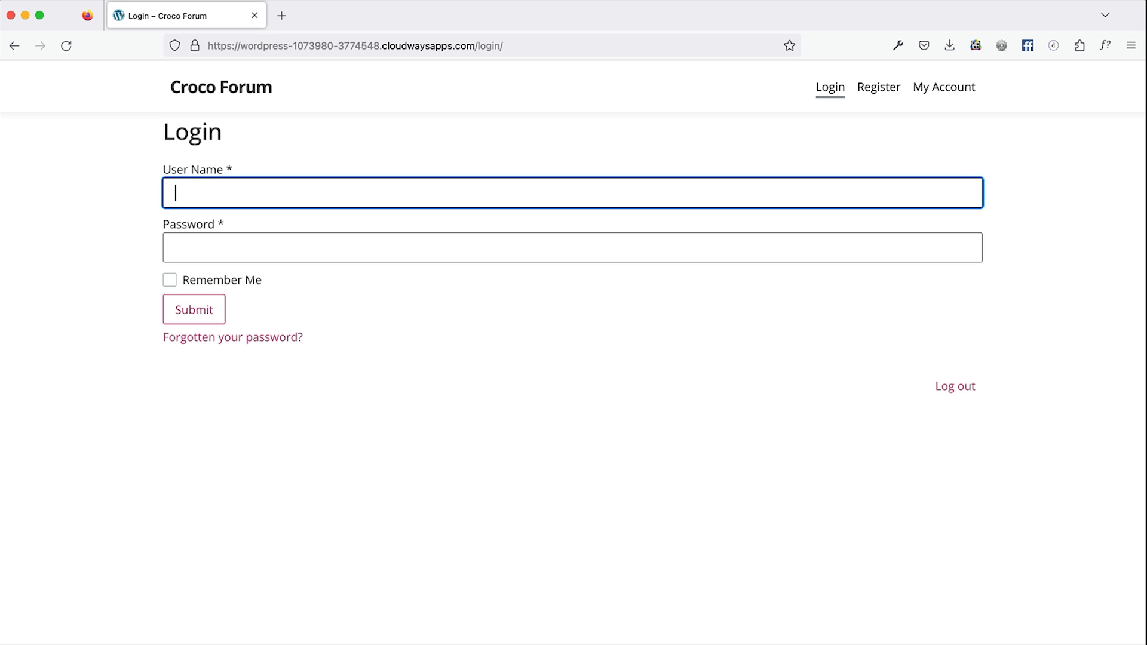
type("Sam")
key("Tab")
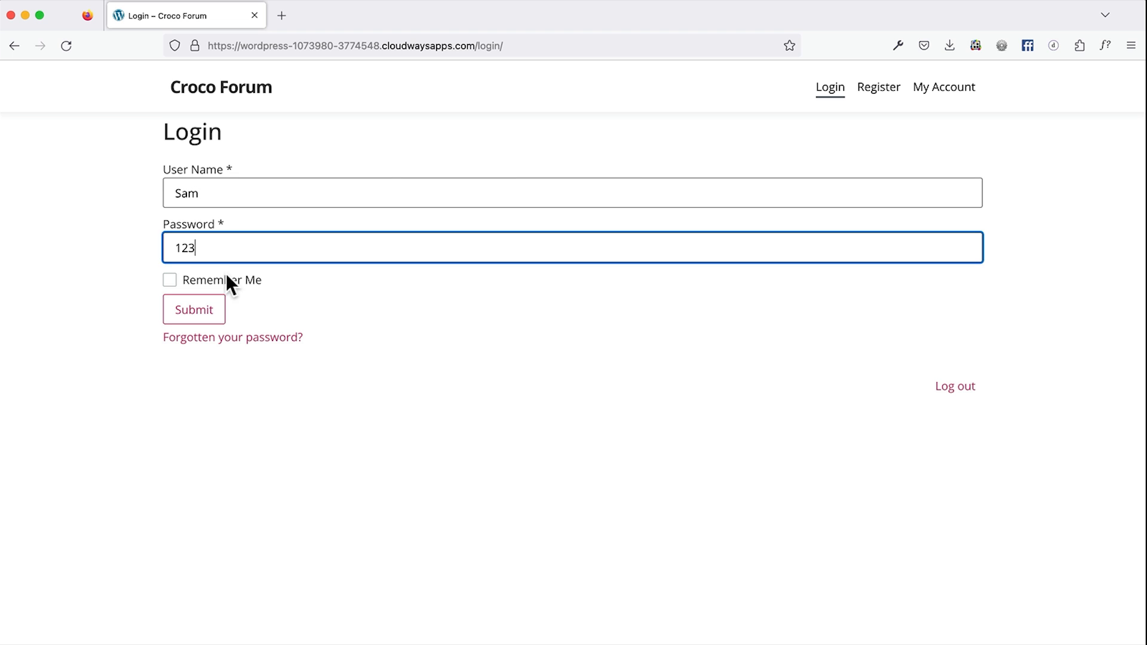
key("super+Tab")
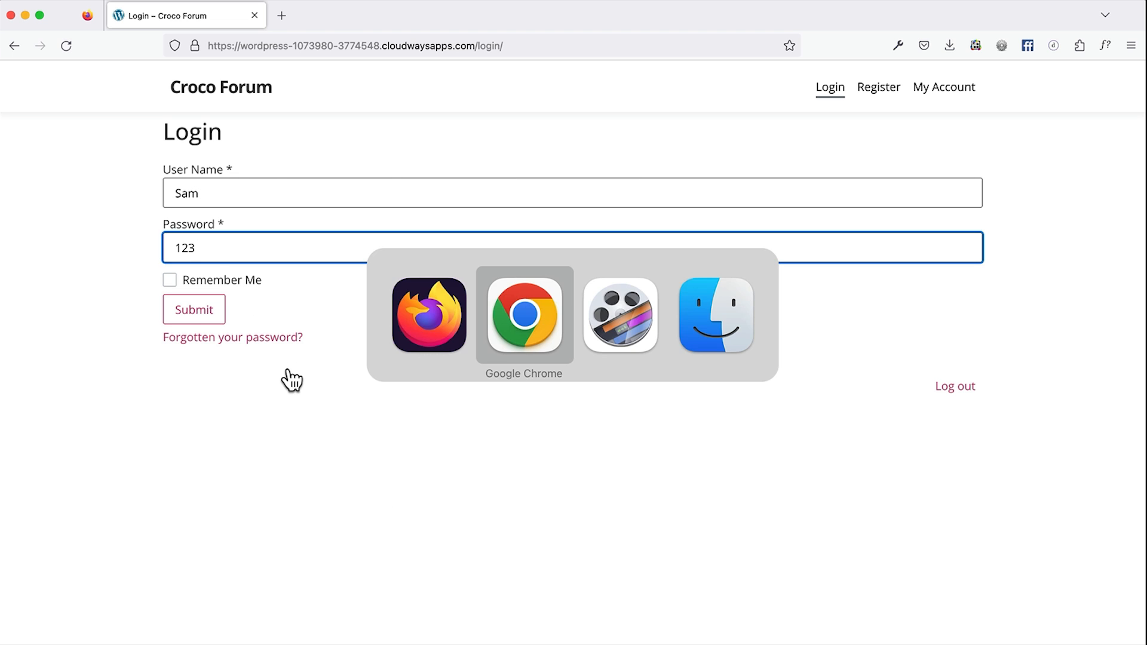
Change the password field's Field Type to Password and save the Login form
left_click(131, 22)
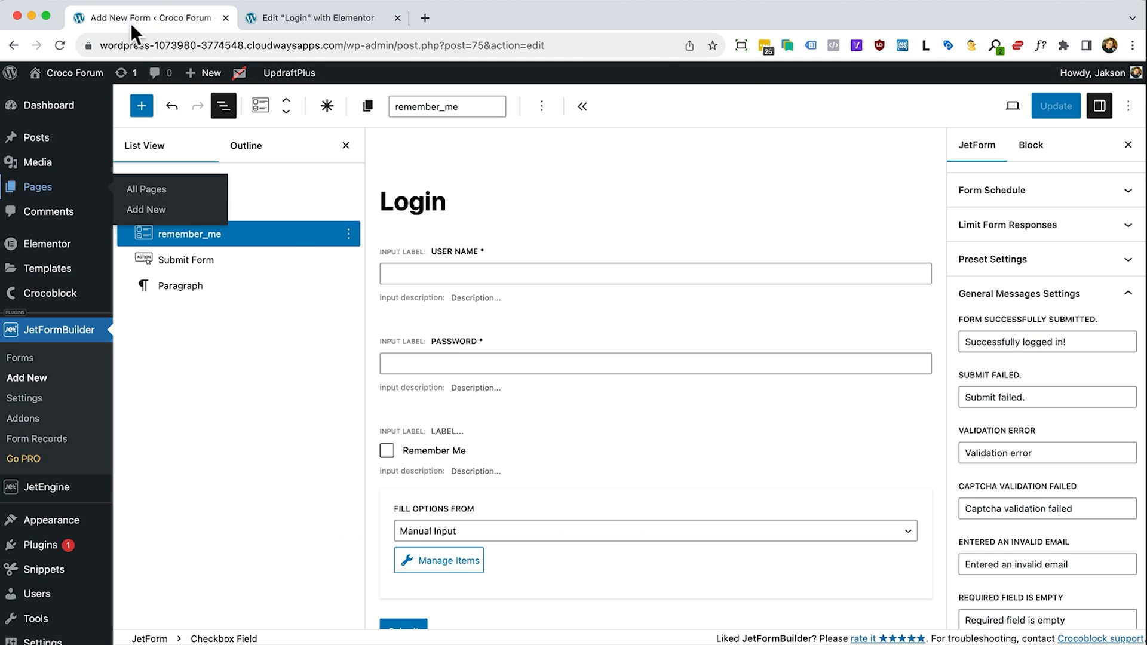
left_click(445, 364)
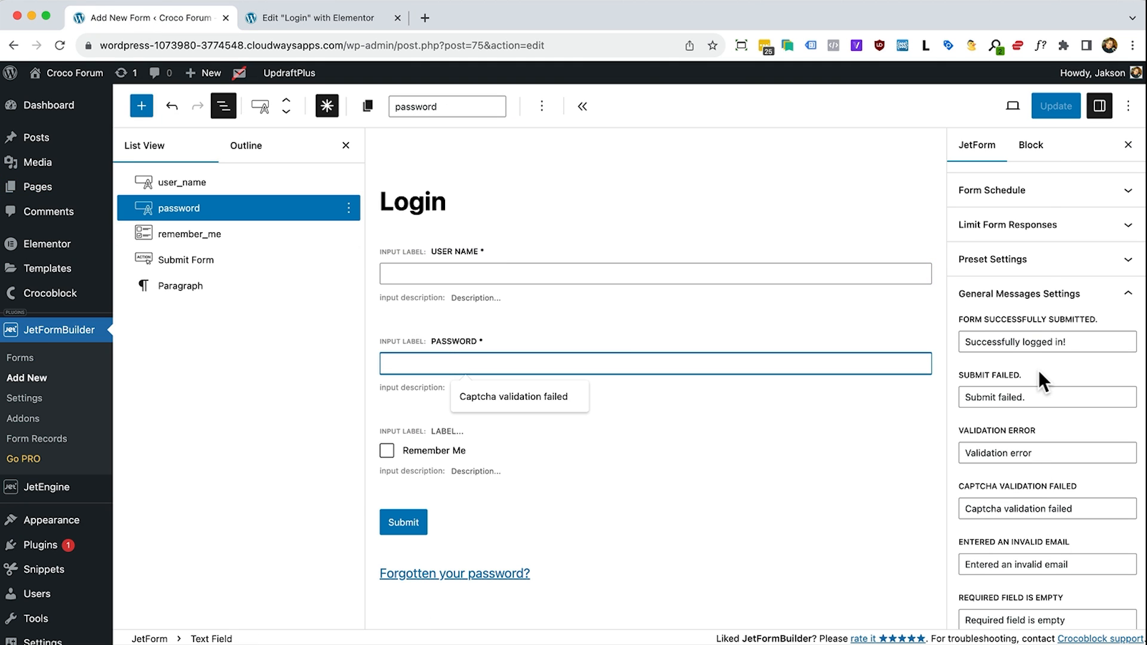
left_click(1046, 147)
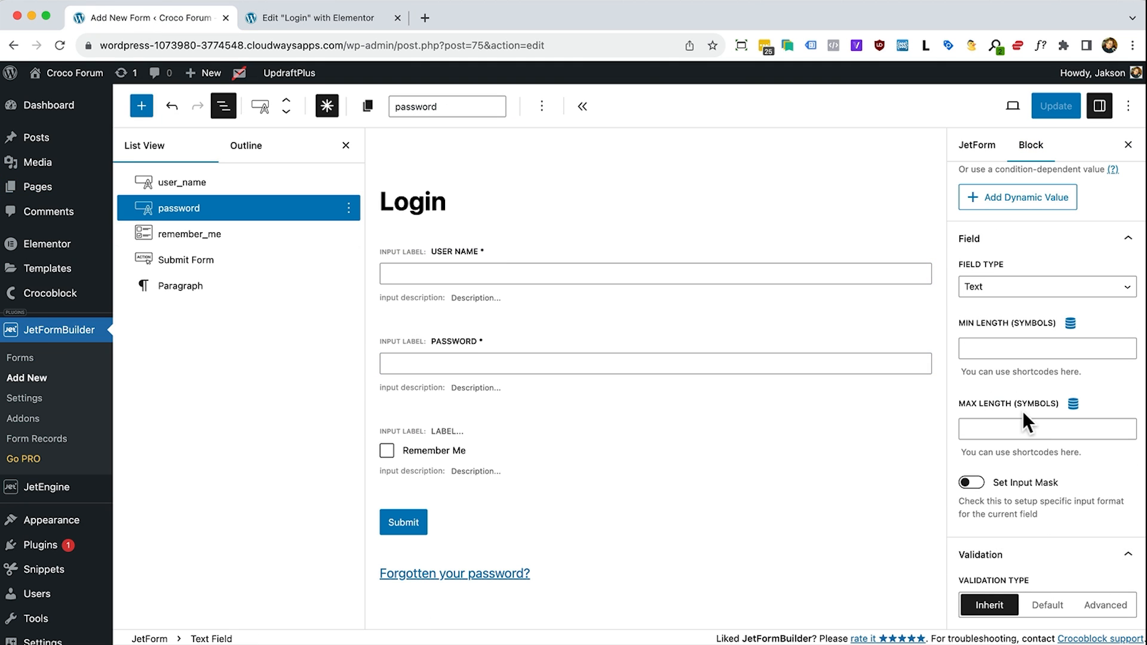
scroll(1061, 397, "up", 8)
scroll(1061, 399, "down", 5)
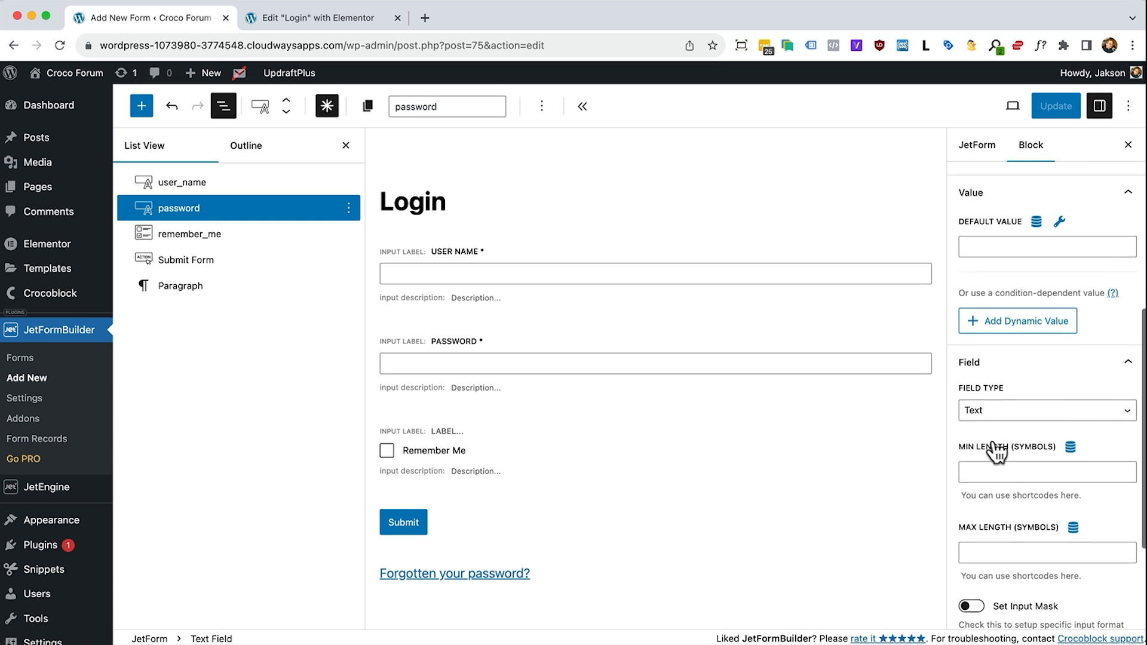
left_click(1047, 412)
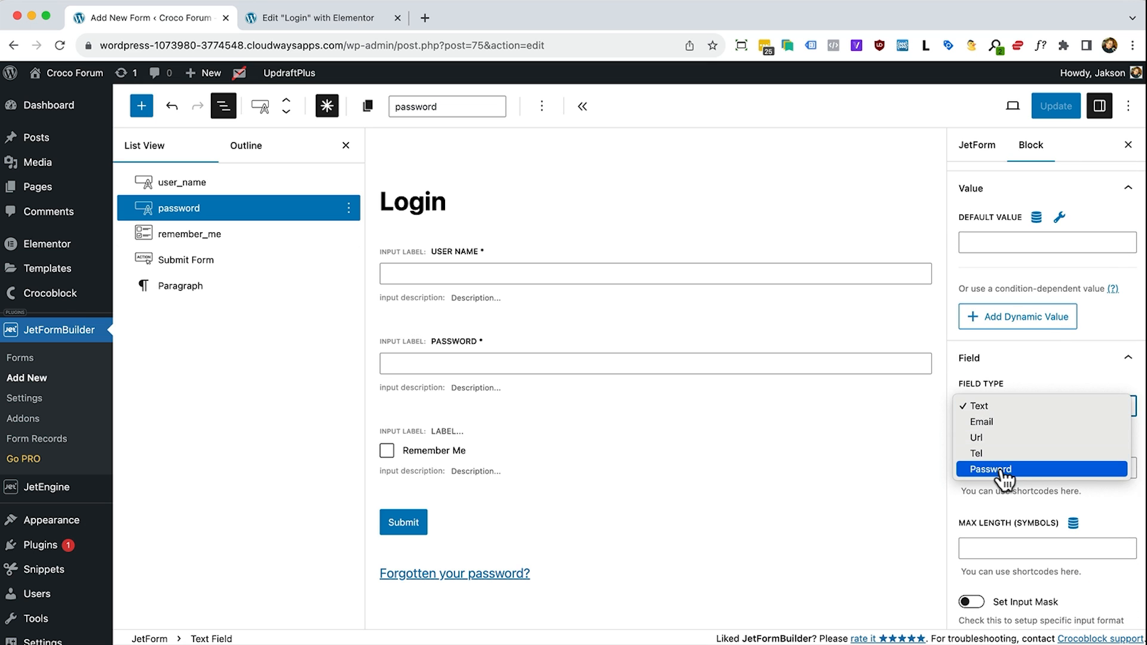
key("Escape")
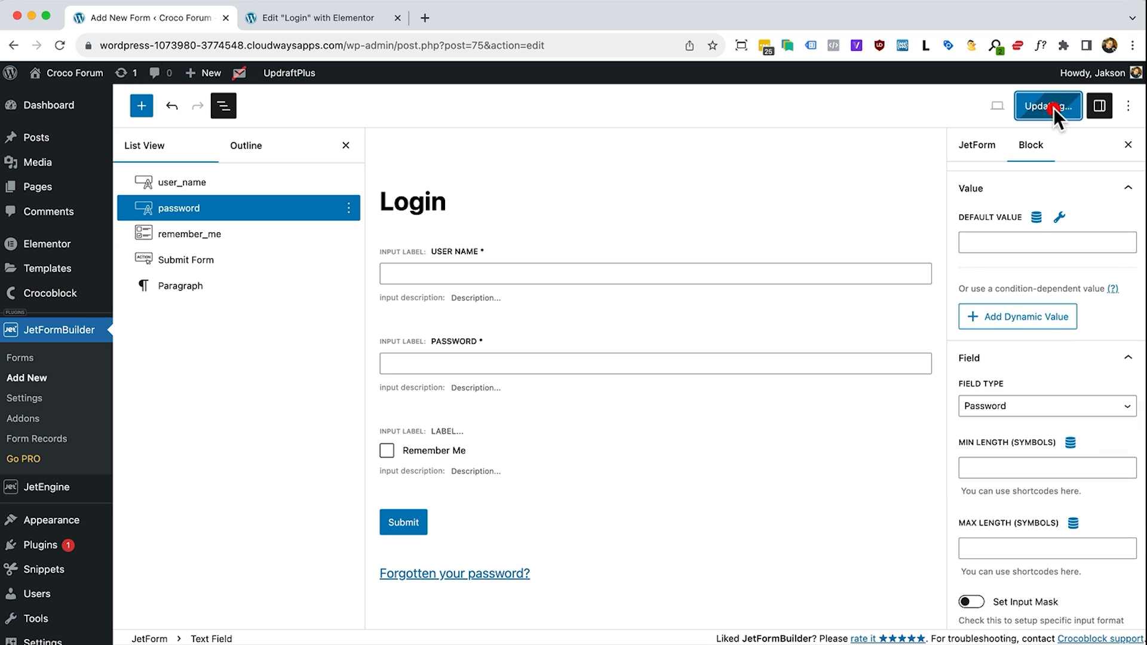
left_click(1053, 107)
key("super+Tab")
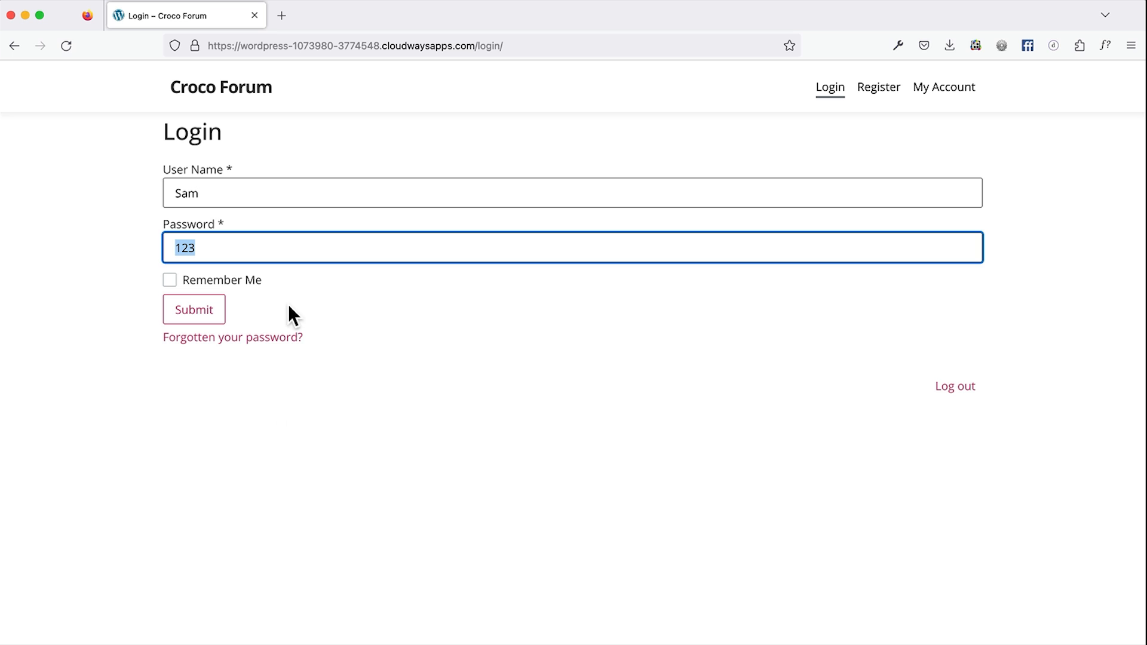
Reload the login page and log in with the masked password, reaching My Account without saving the login
key("super+r")
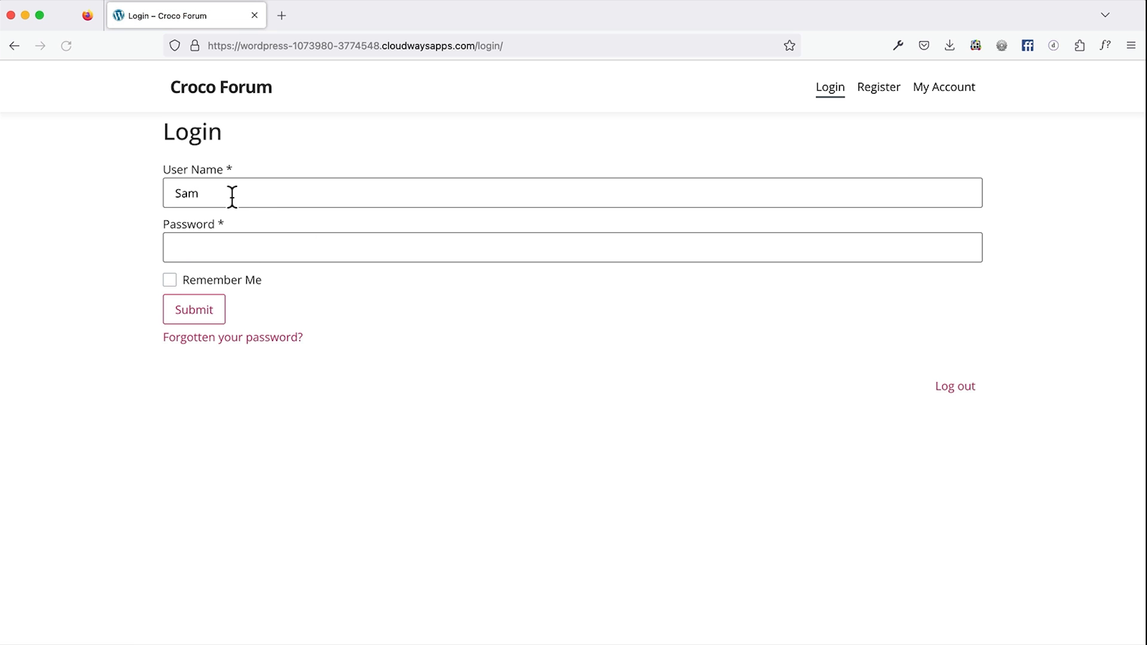
left_click(233, 197)
left_click(209, 250)
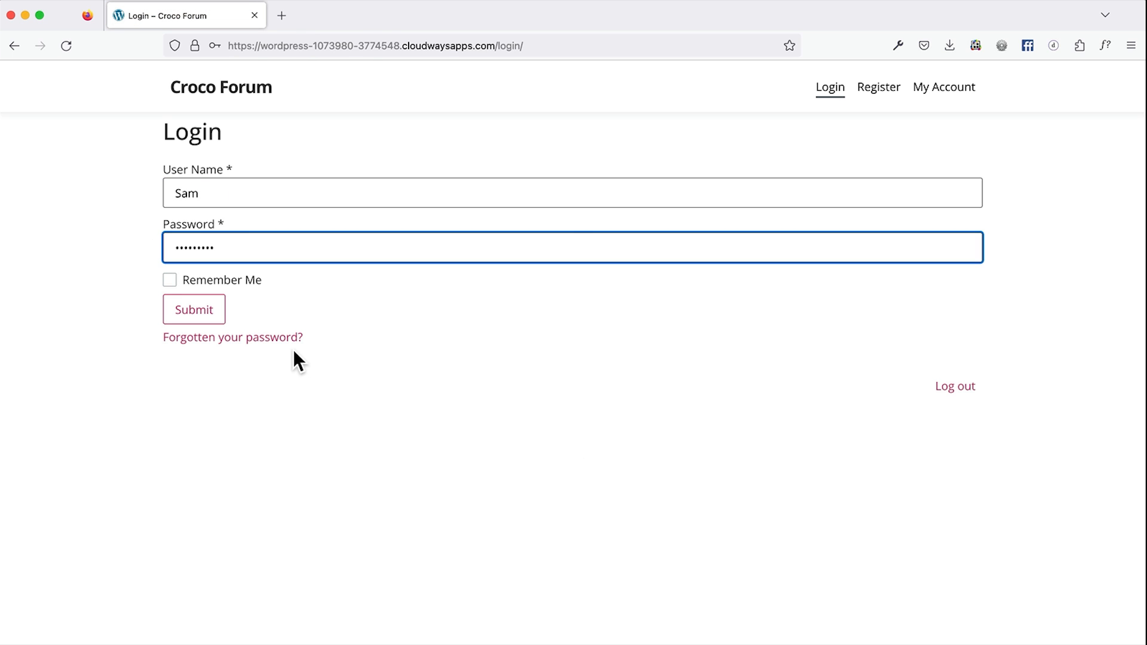
left_click(293, 350)
left_click(168, 308)
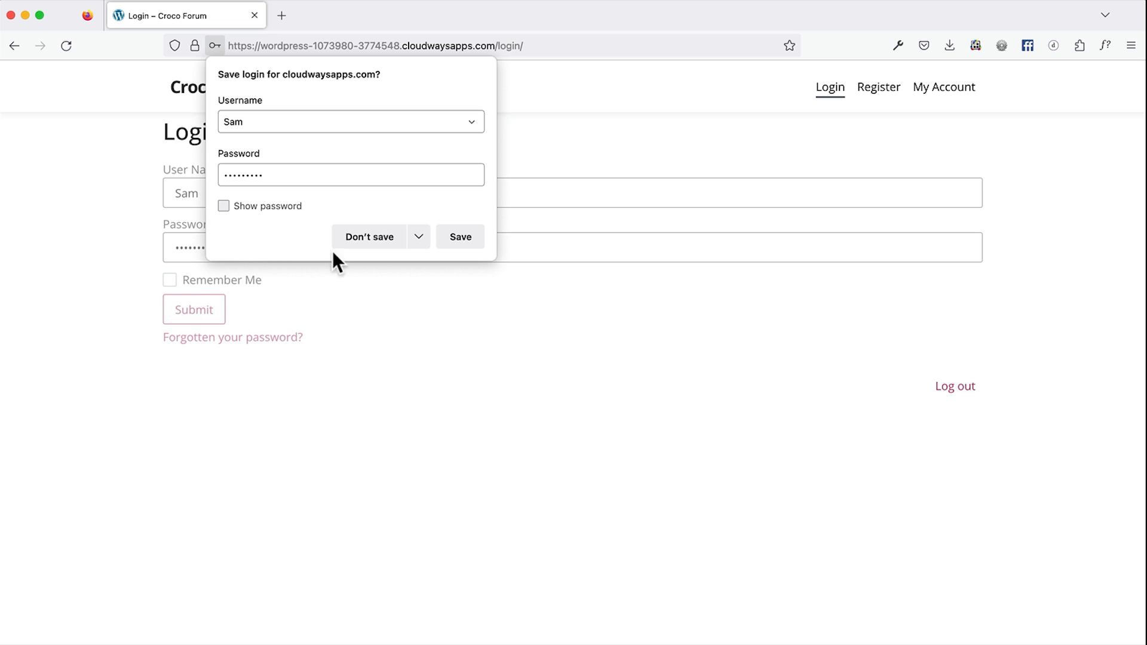
left_click(382, 242)
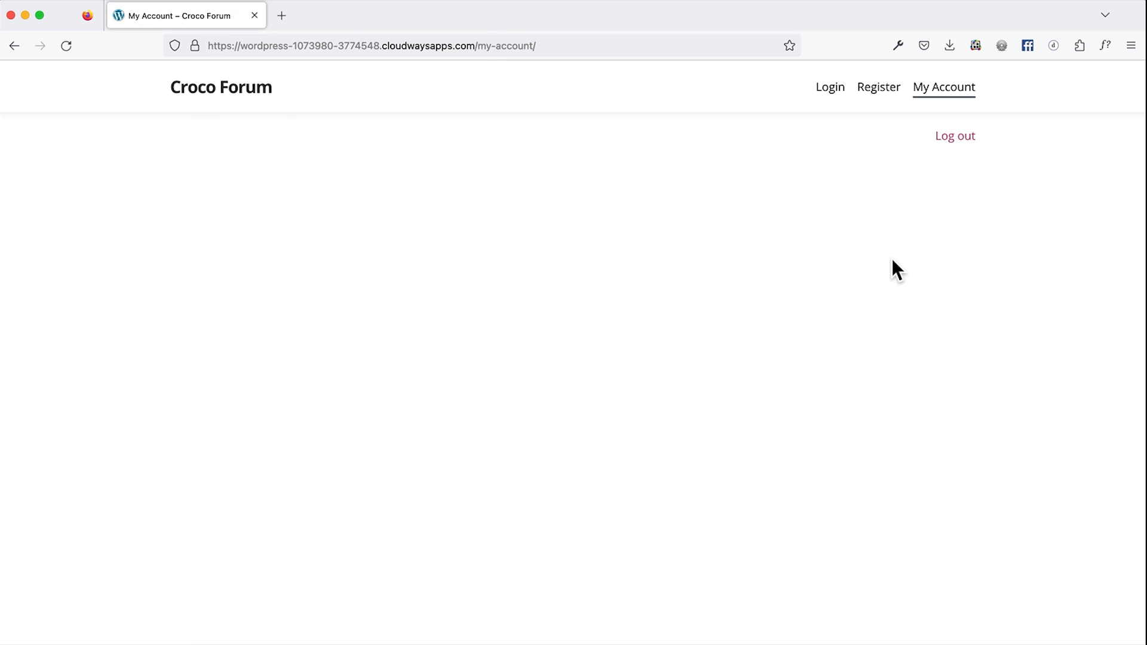
Change the address from my-account to /wp-admin to load the WordPress dashboard
left_click(490, 46)
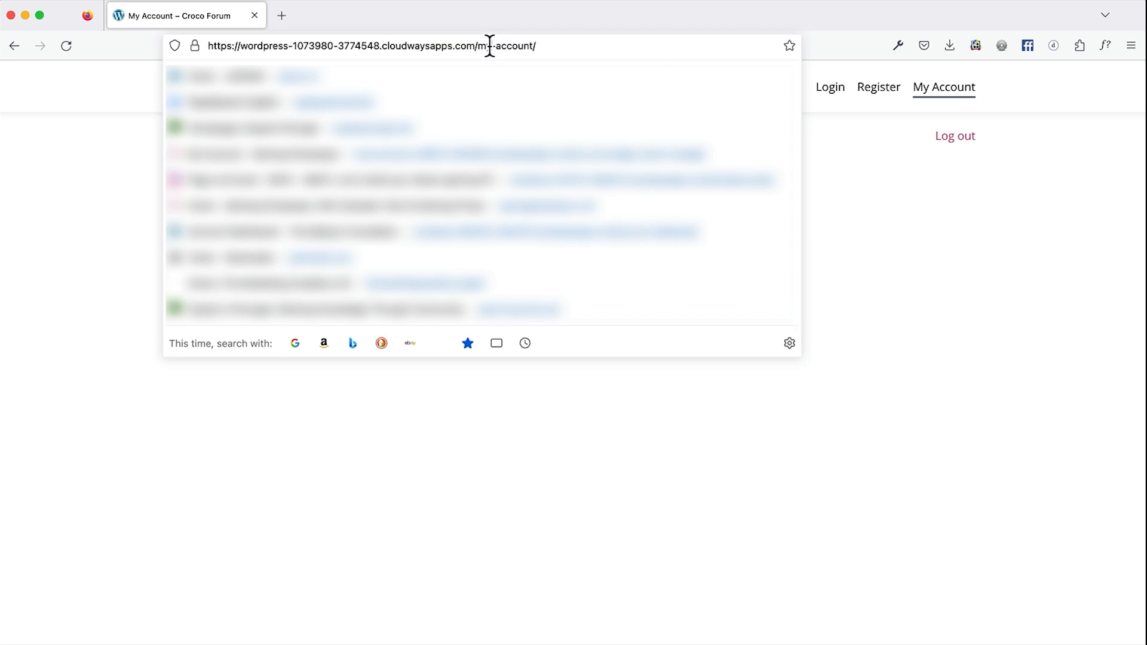
left_click_drag(488, 45, 650, 54)
type("wp")
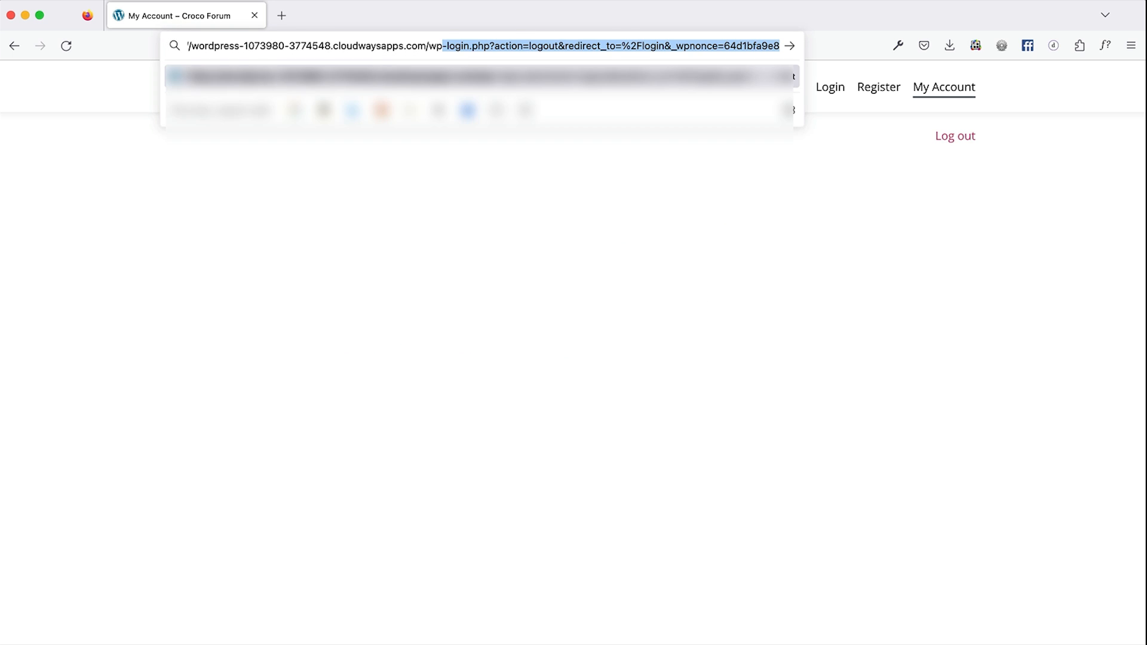
type("-admin/")
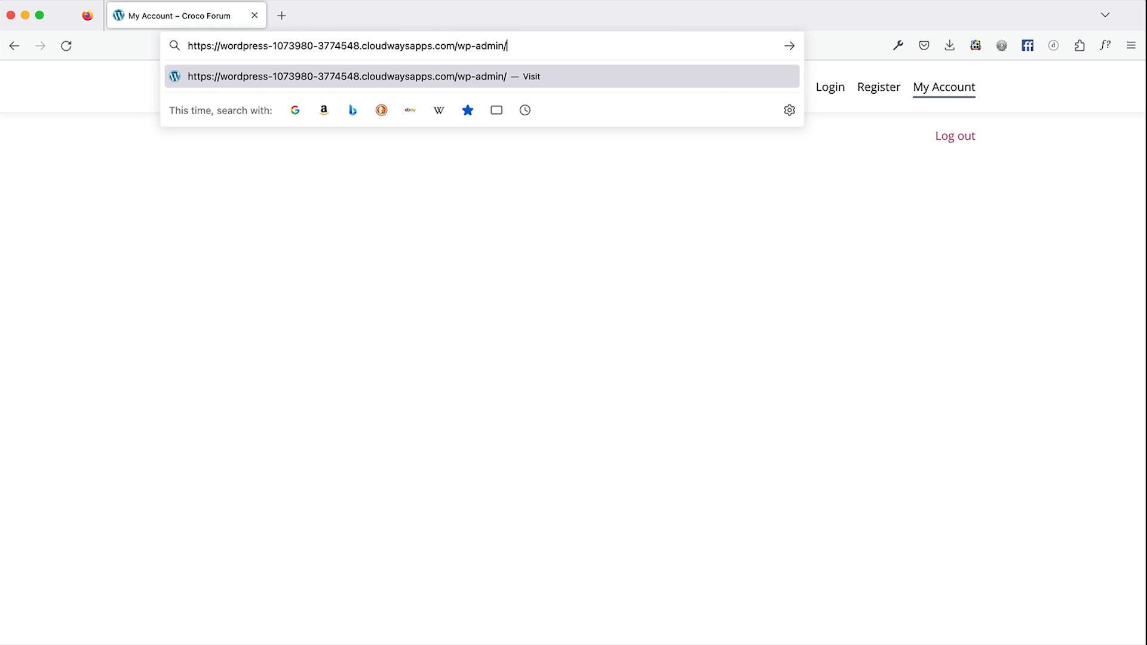
key("Return")
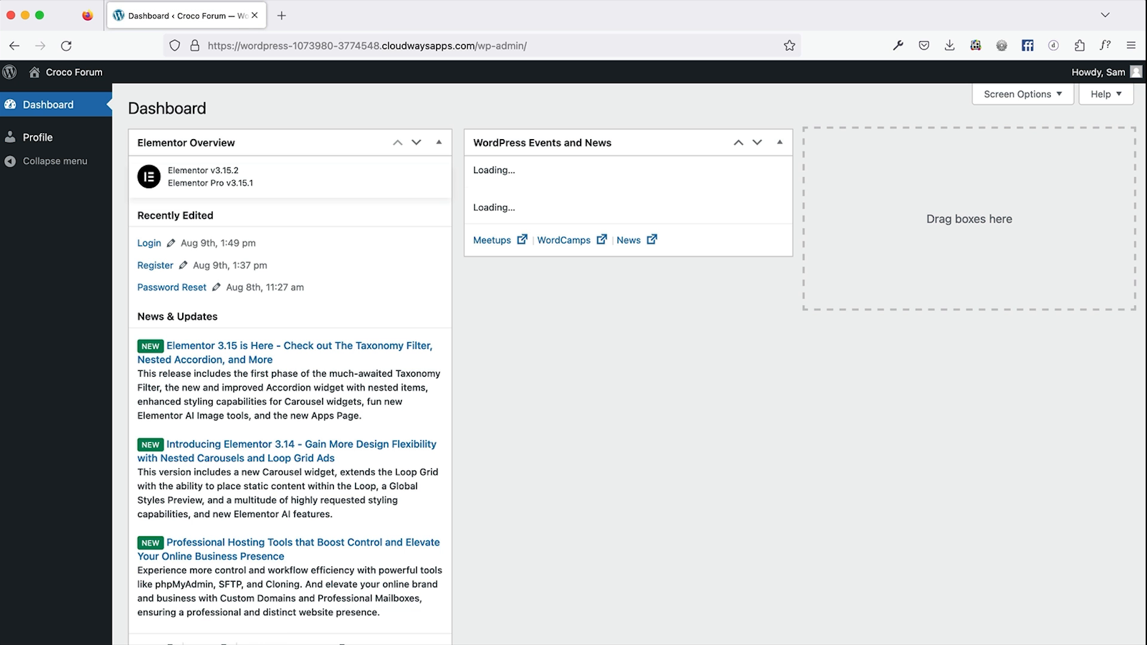
Log out from the public site, follow 'Forgotten your password?' to the blank Password Reset page, then return to Chrome
mouse_move(1106, 76)
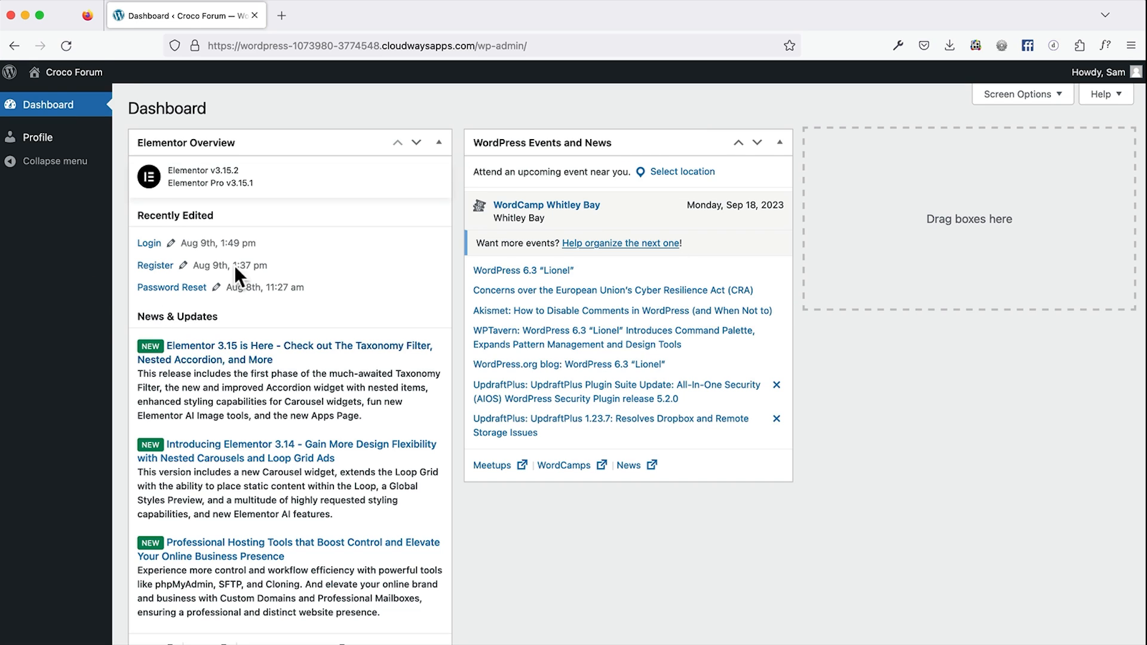
left_click(63, 90)
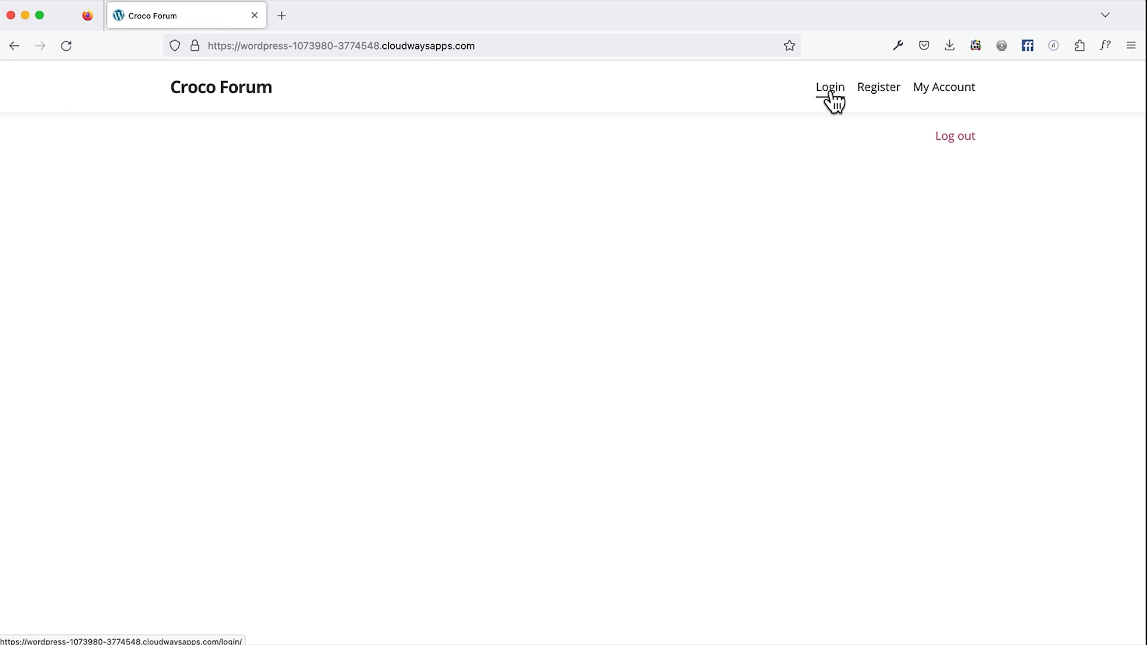
left_click(961, 140)
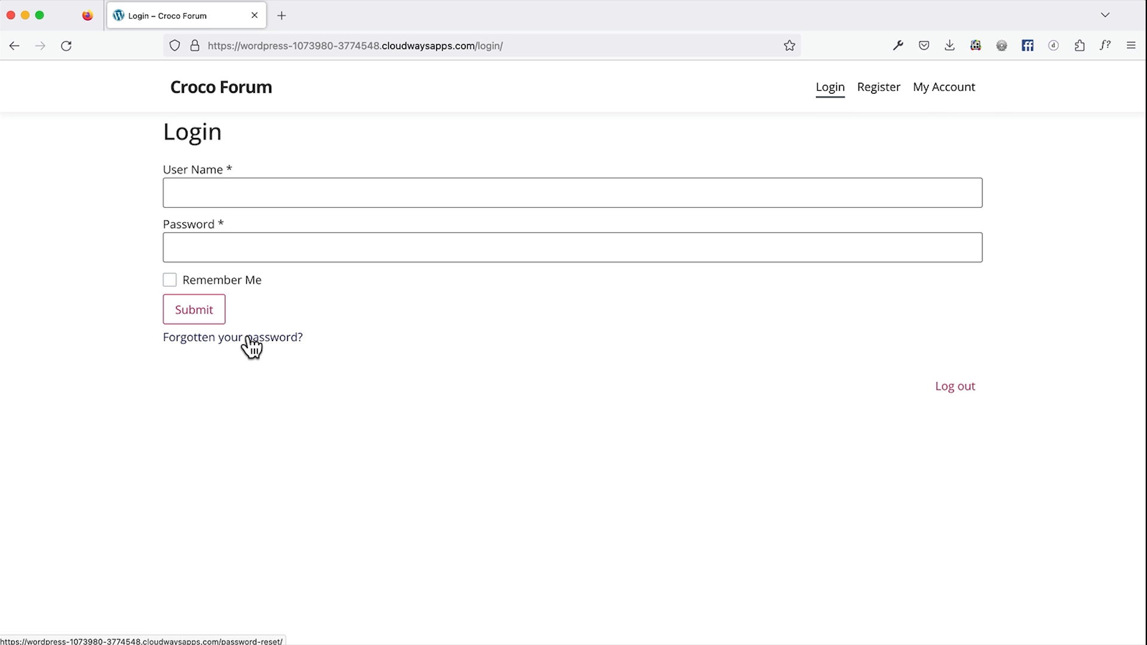
left_click(248, 339)
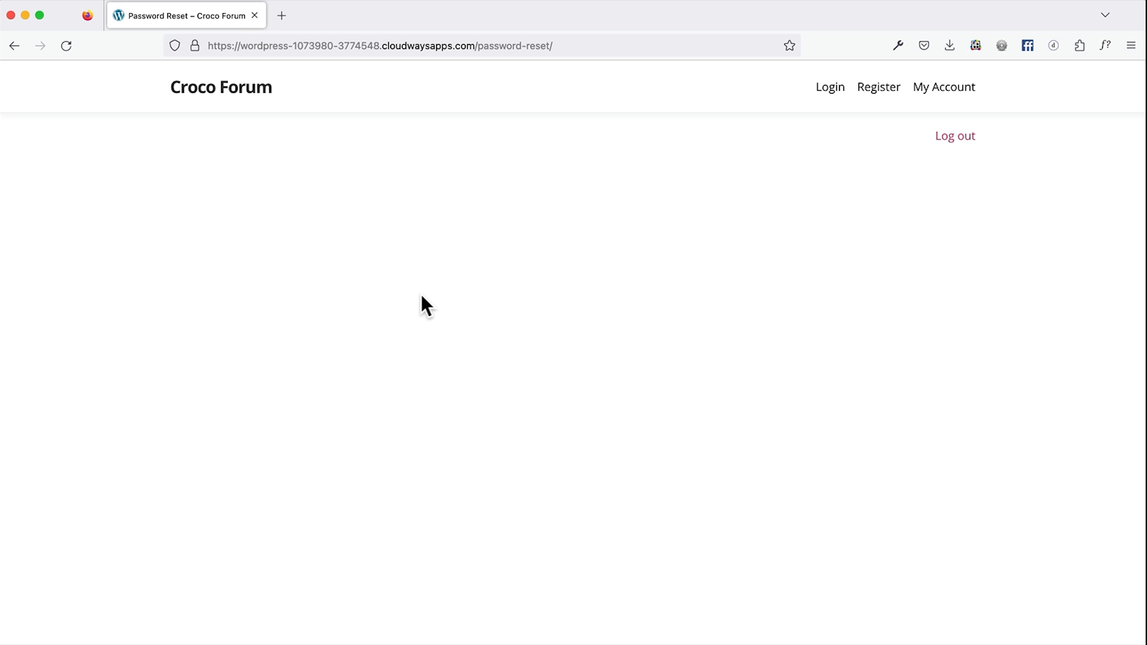
key("super+Tab")
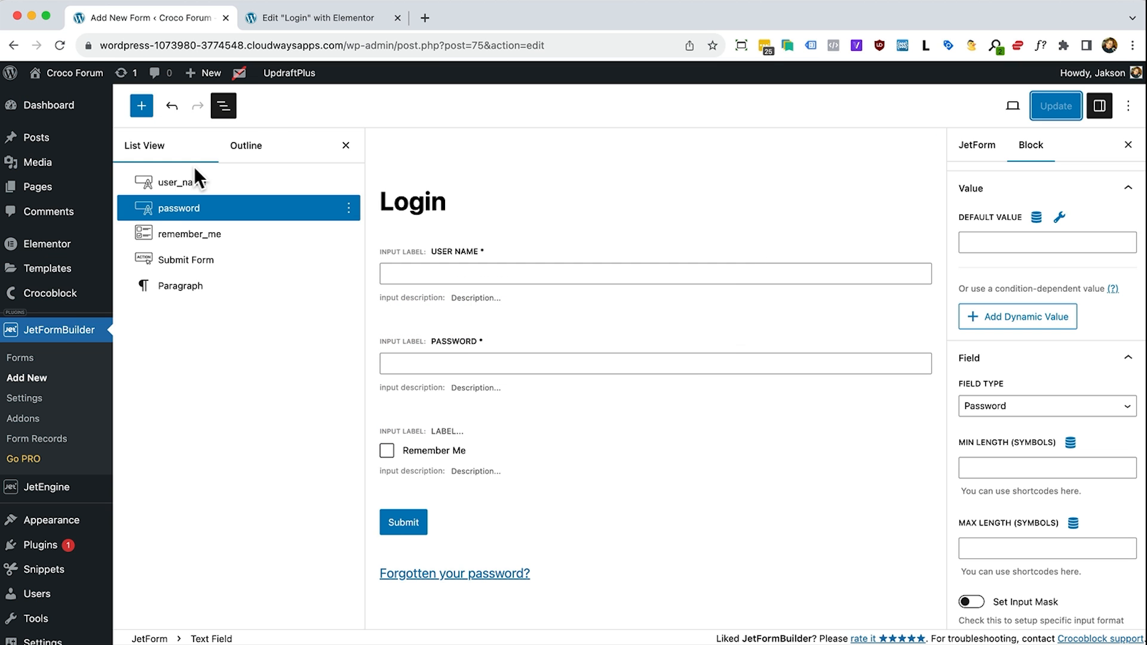
Create a new form, delete all its default blocks, and title it 'Reset Password'
left_click(29, 381)
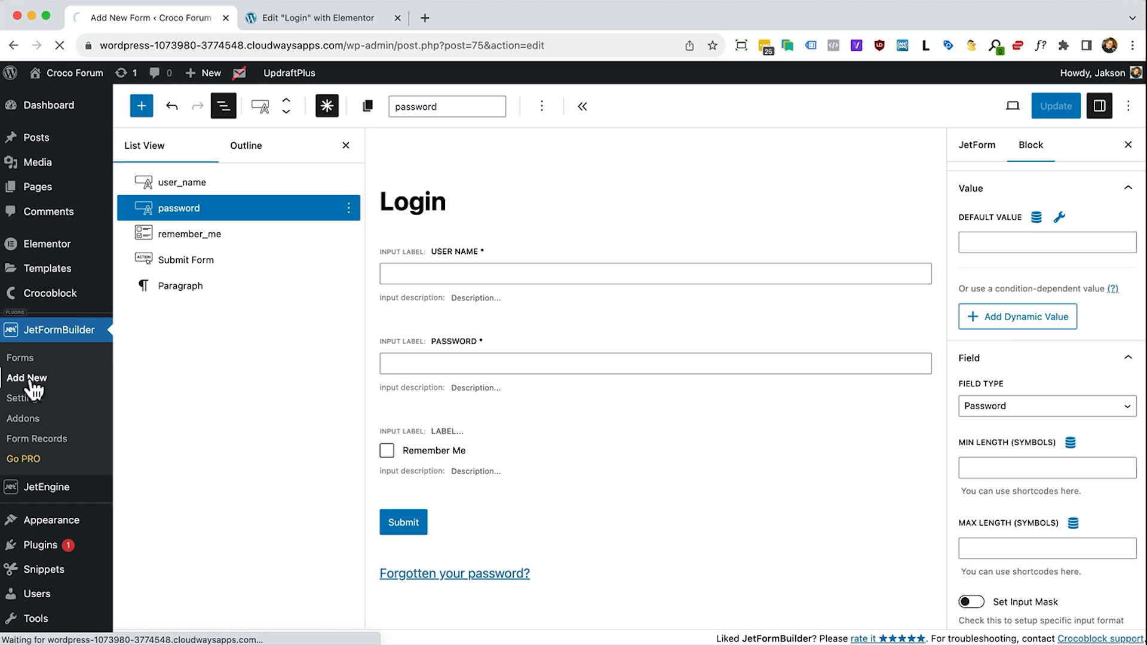
left_click(224, 105)
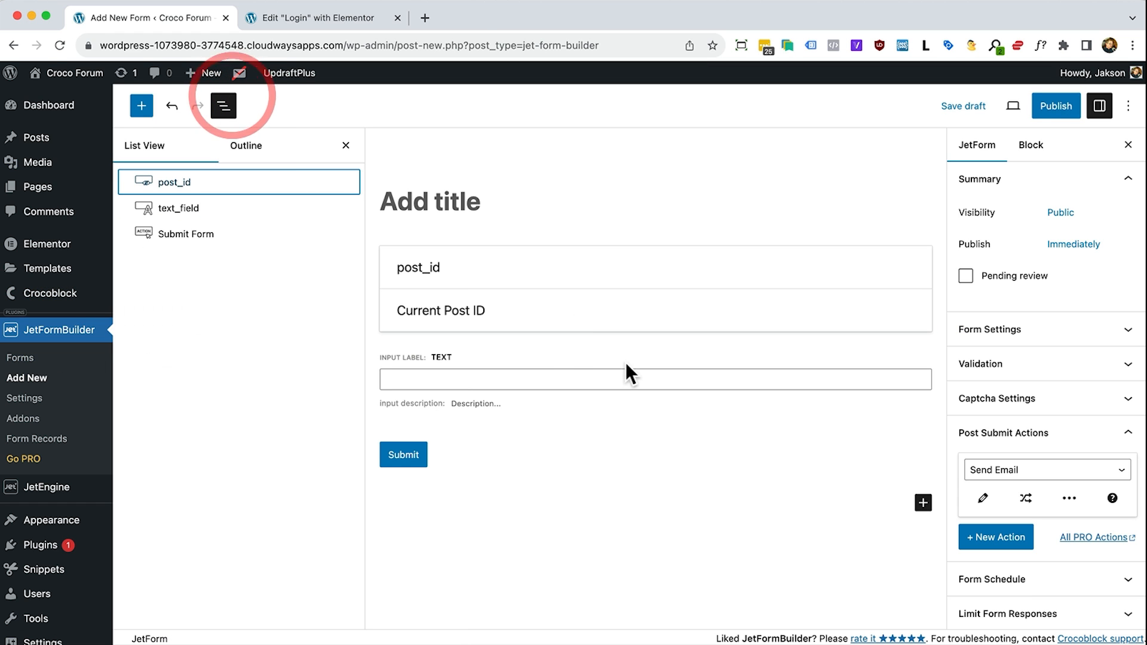
left_click(553, 377)
key("super+a")
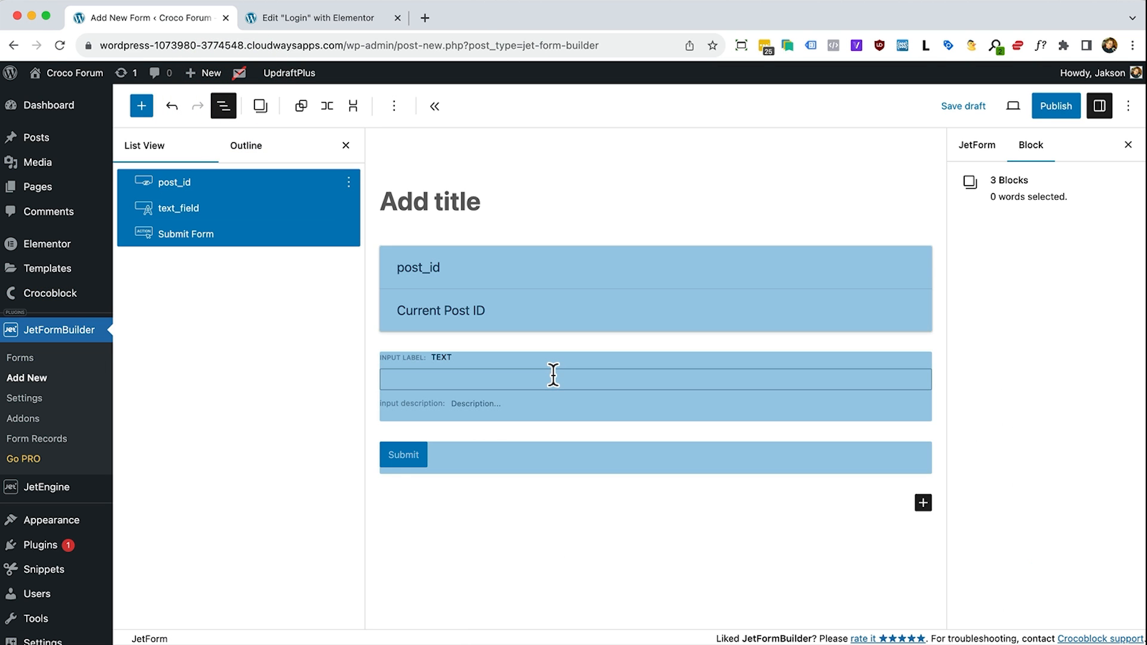
key("BackSpace")
left_click(436, 197)
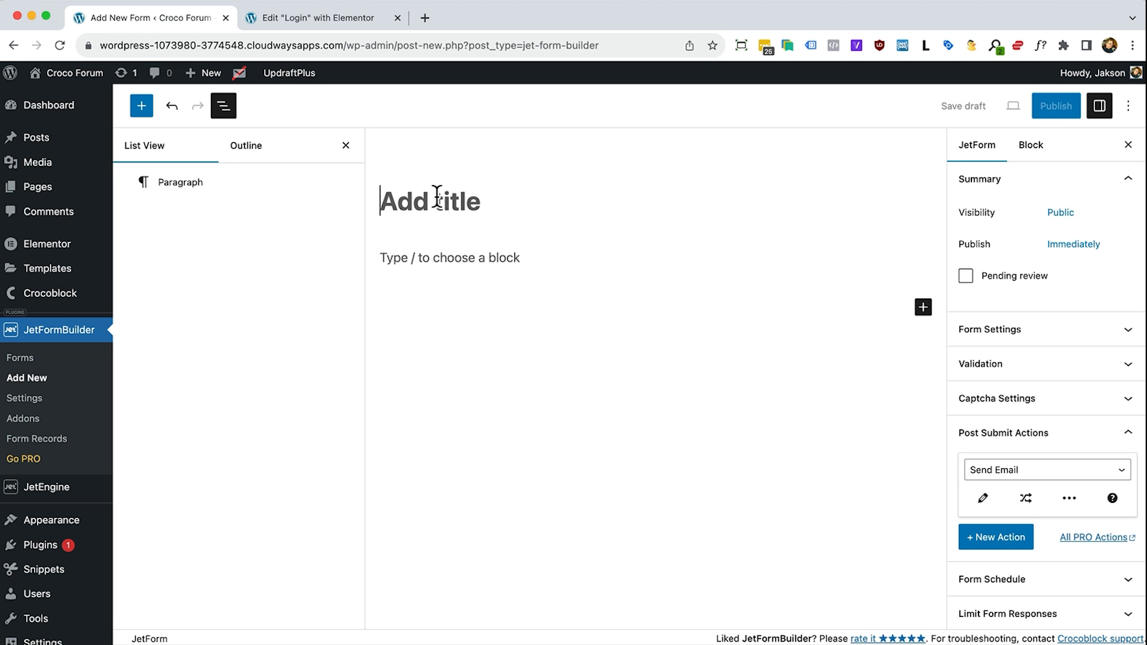
type("Reset Password")
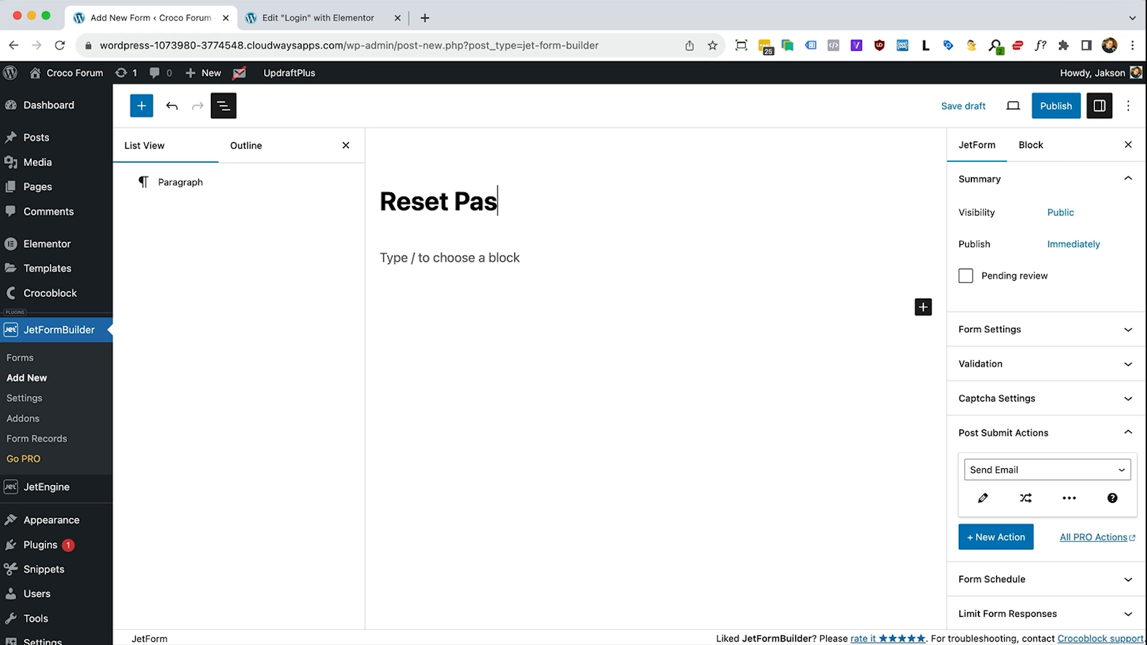
Add the Reset Password Fields block and the Reset Password Button block to the form
left_click(143, 108)
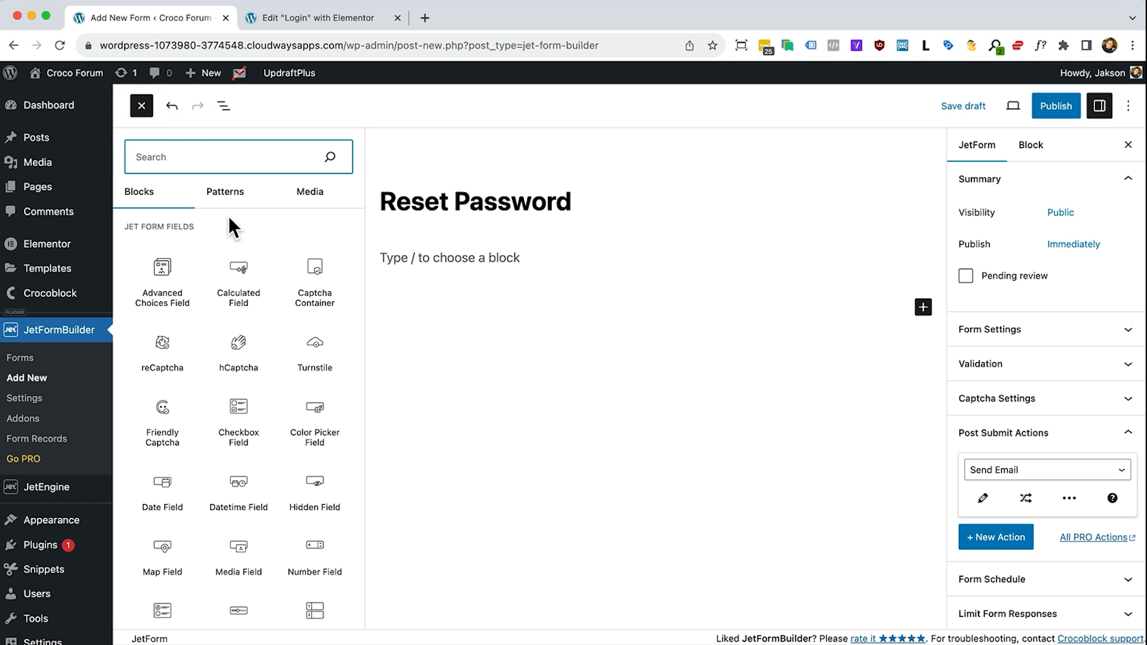
mouse_move(230, 293)
scroll(230, 294, "down", 5)
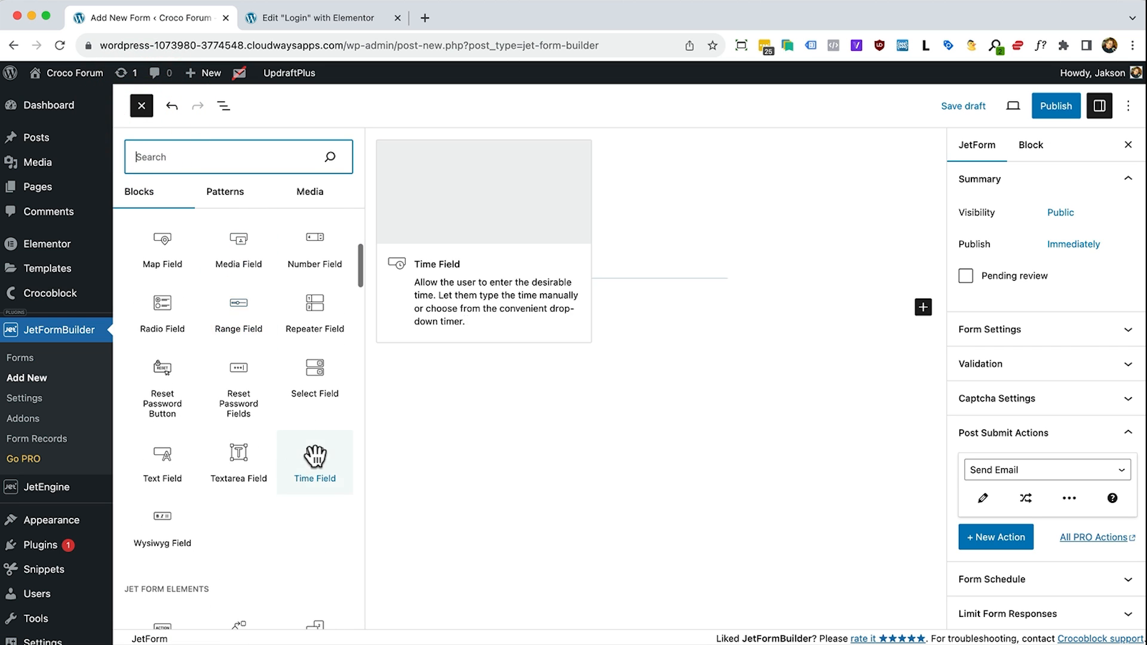
left_click(244, 401)
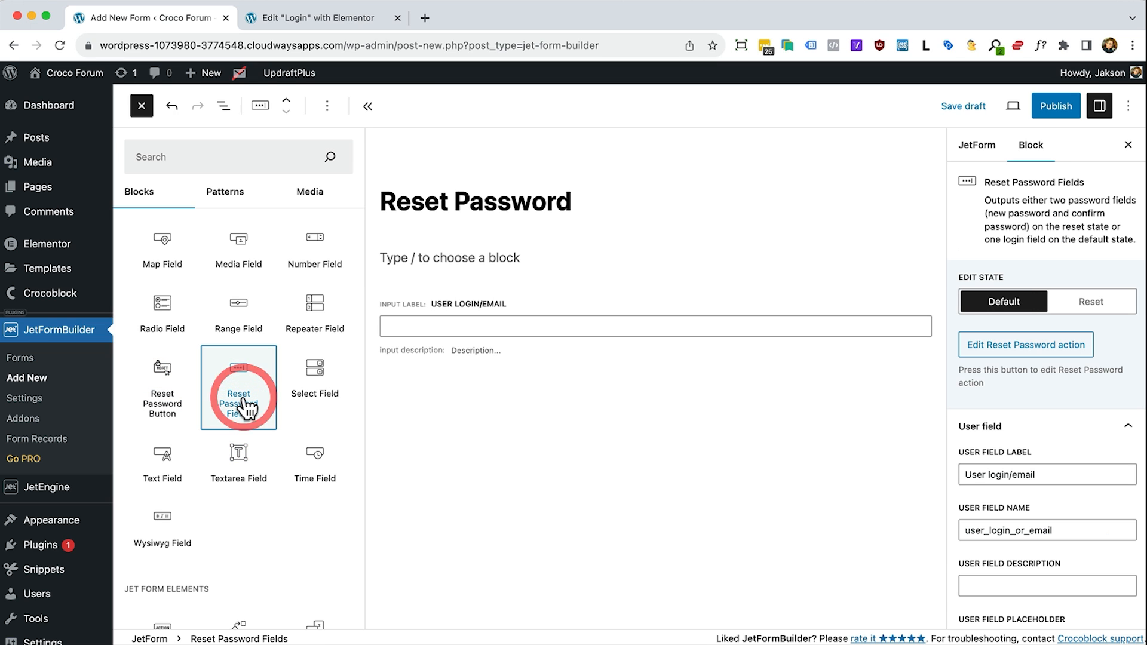
left_click(170, 402)
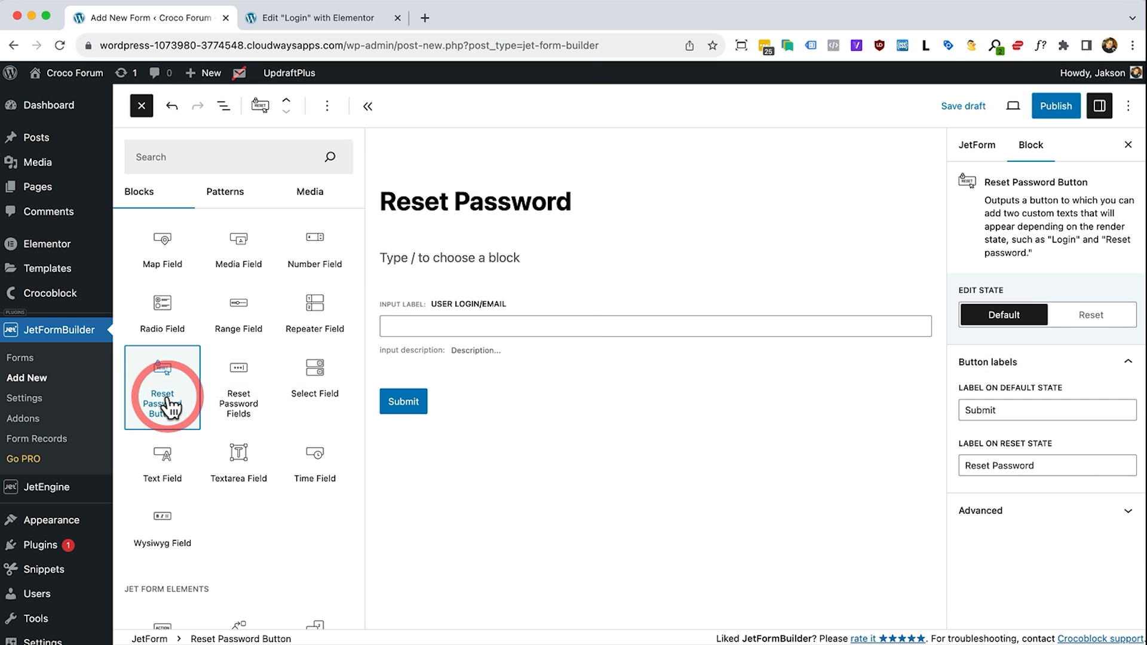
scroll(238, 298, "down", 2)
Remove the leftover empty paragraph block and publish the Reset Password form
left_click(225, 106)
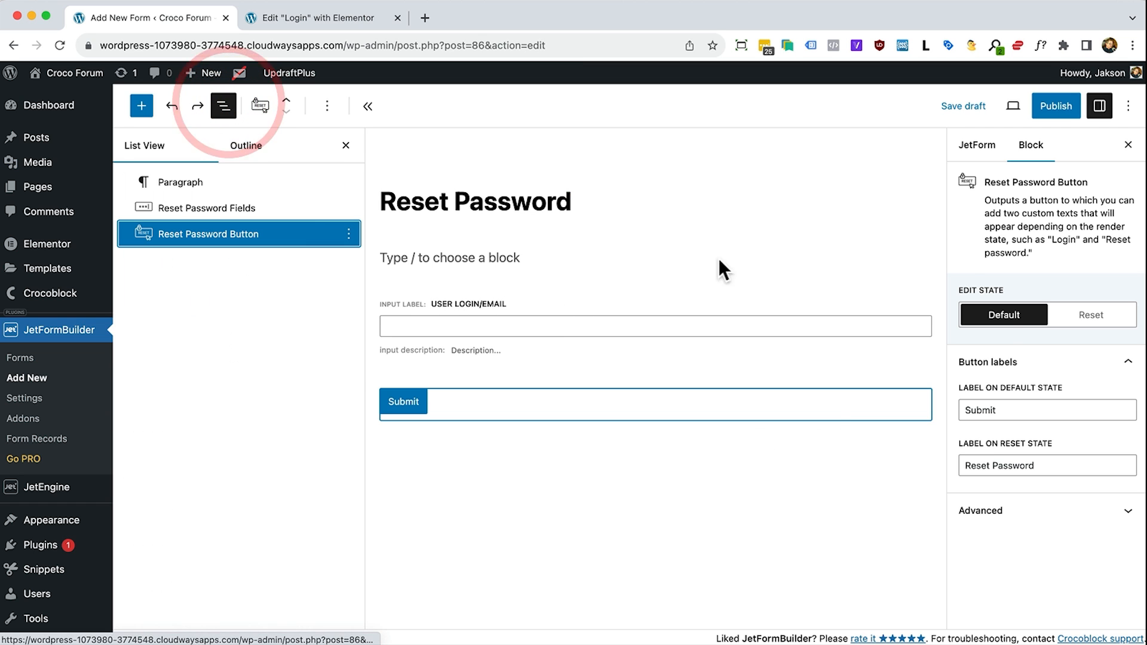
left_click(512, 262)
left_click(349, 182)
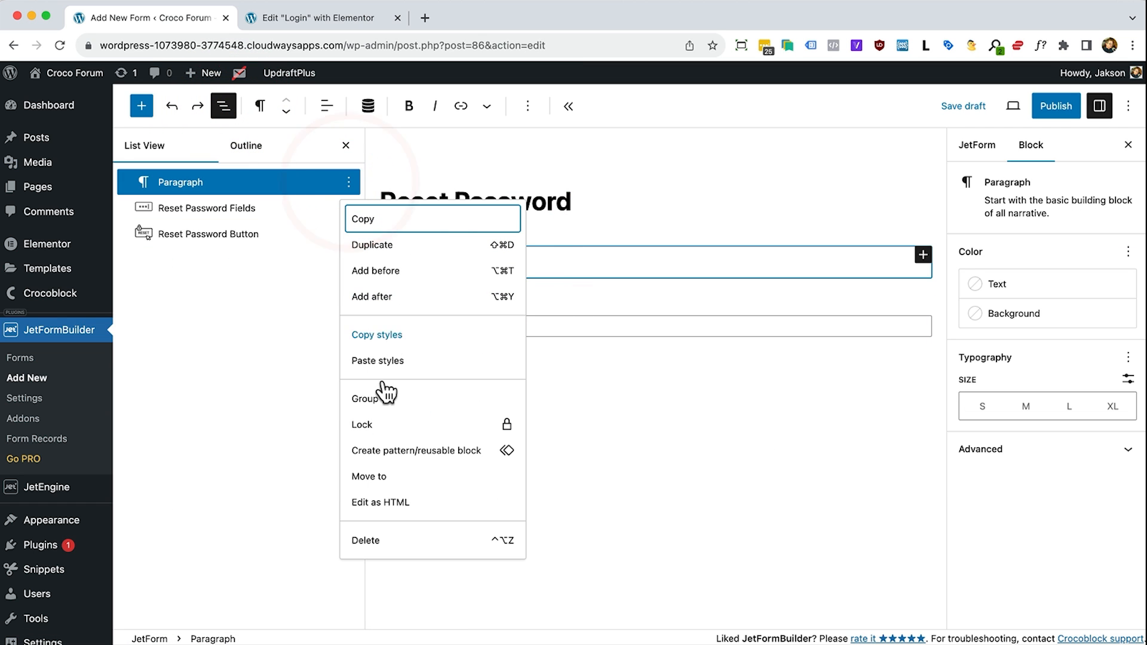
left_click(375, 541)
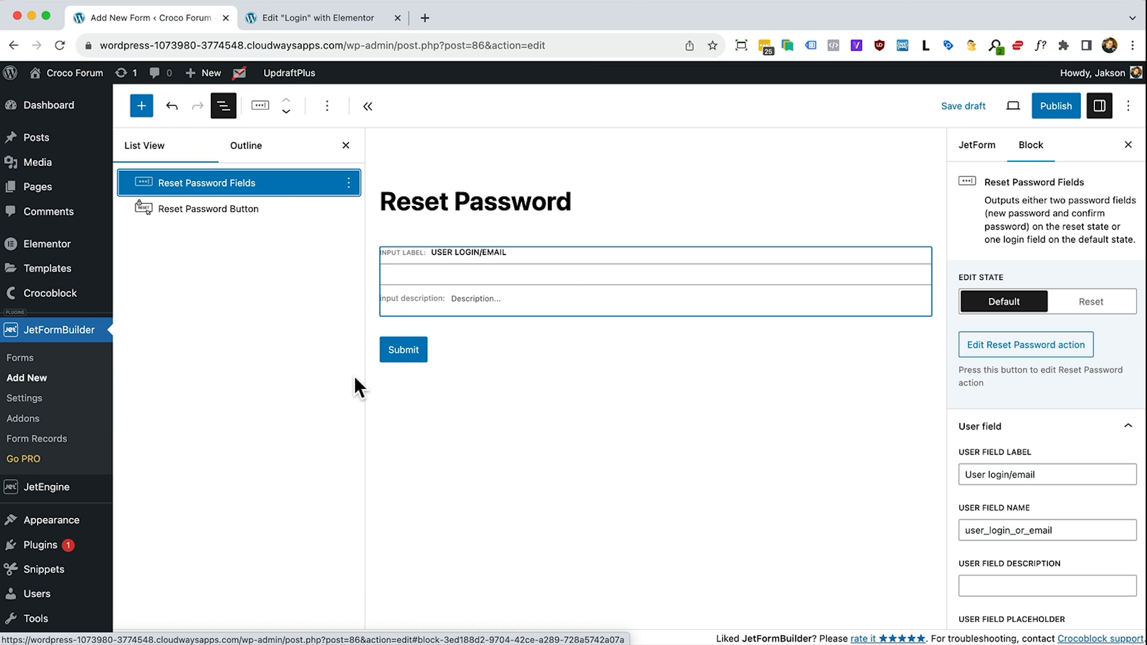
left_click(1054, 114)
left_click(1010, 108)
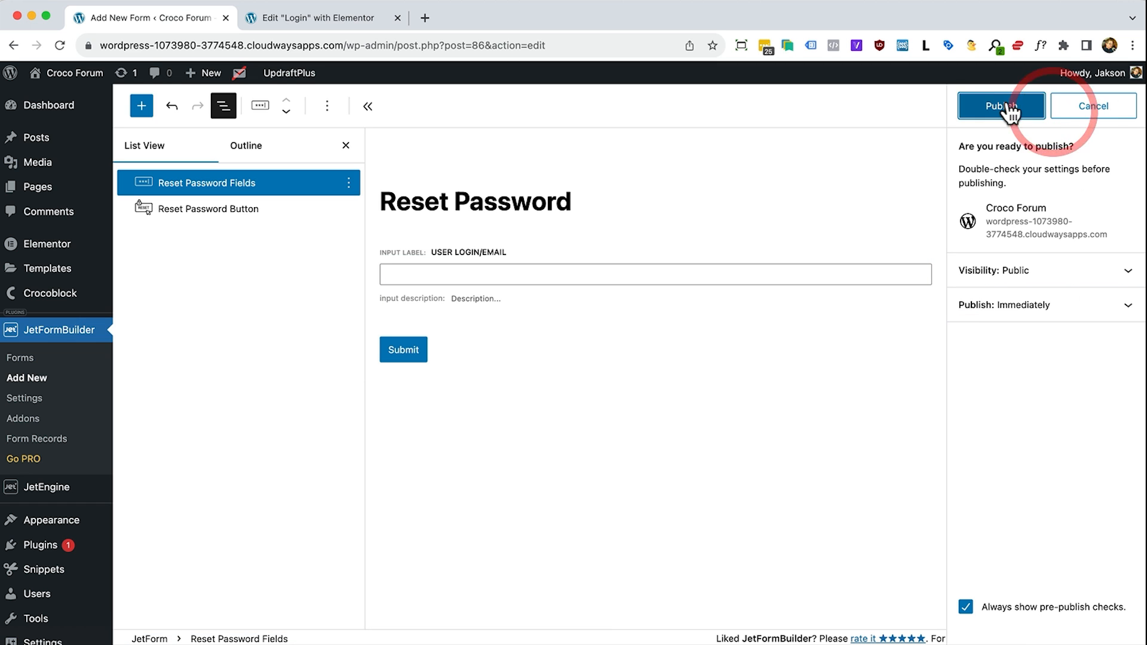
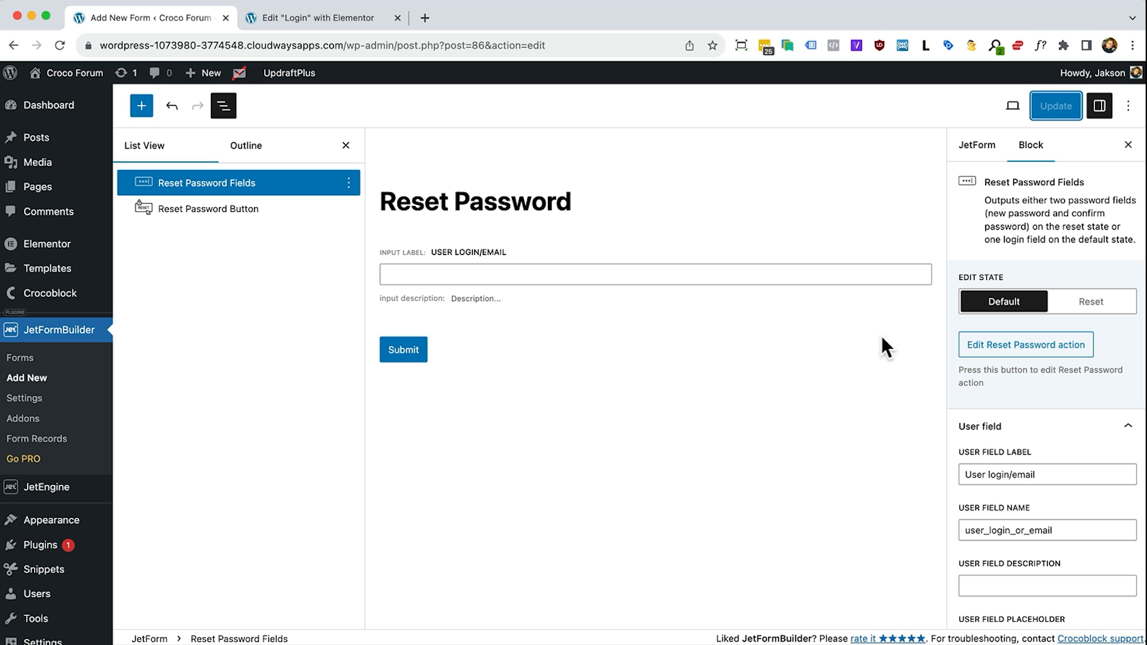
Preview the form's Reset state, then delete the Send Email post-submit action
mouse_move(858, 333)
left_click(1107, 322)
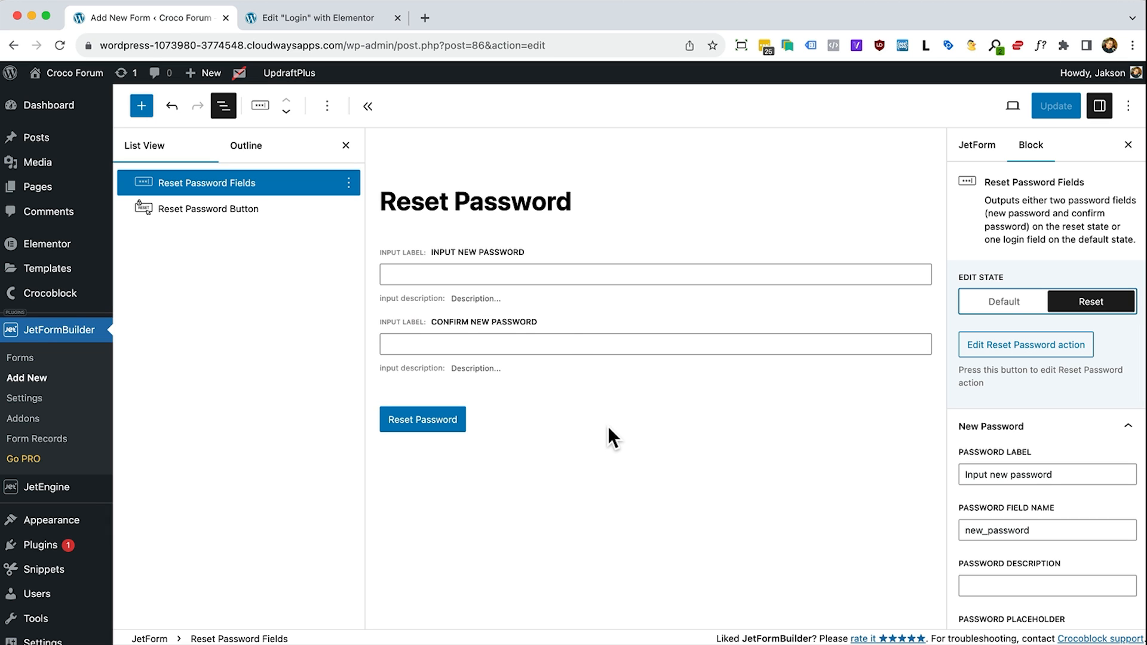
left_click(969, 157)
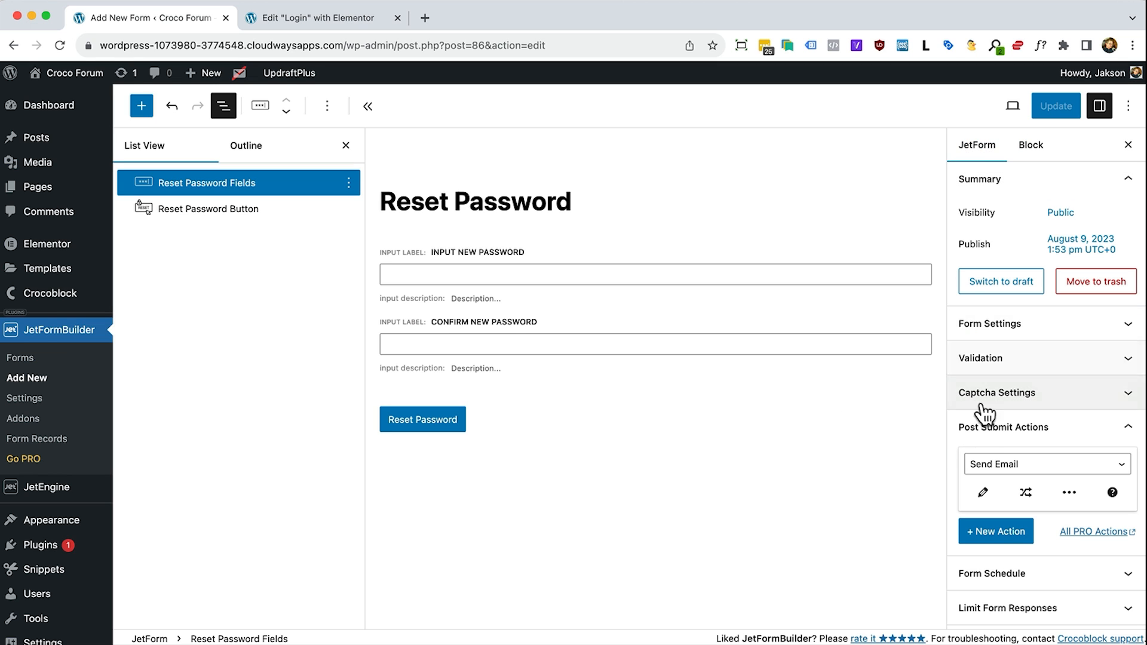
left_click(1069, 493)
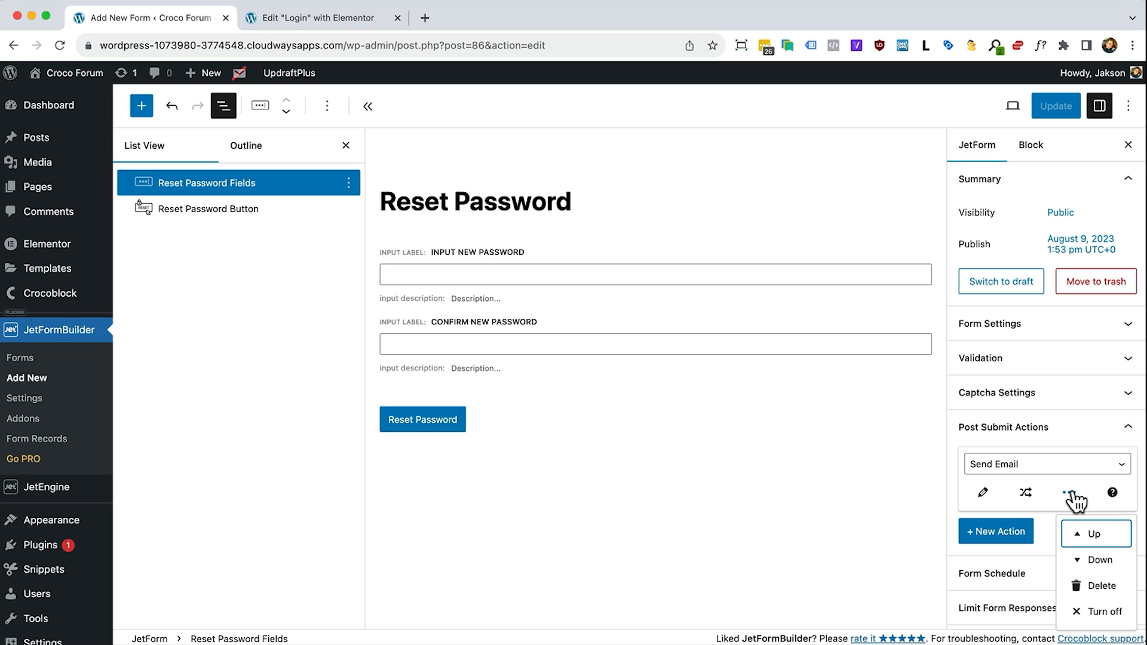
left_click(1091, 586)
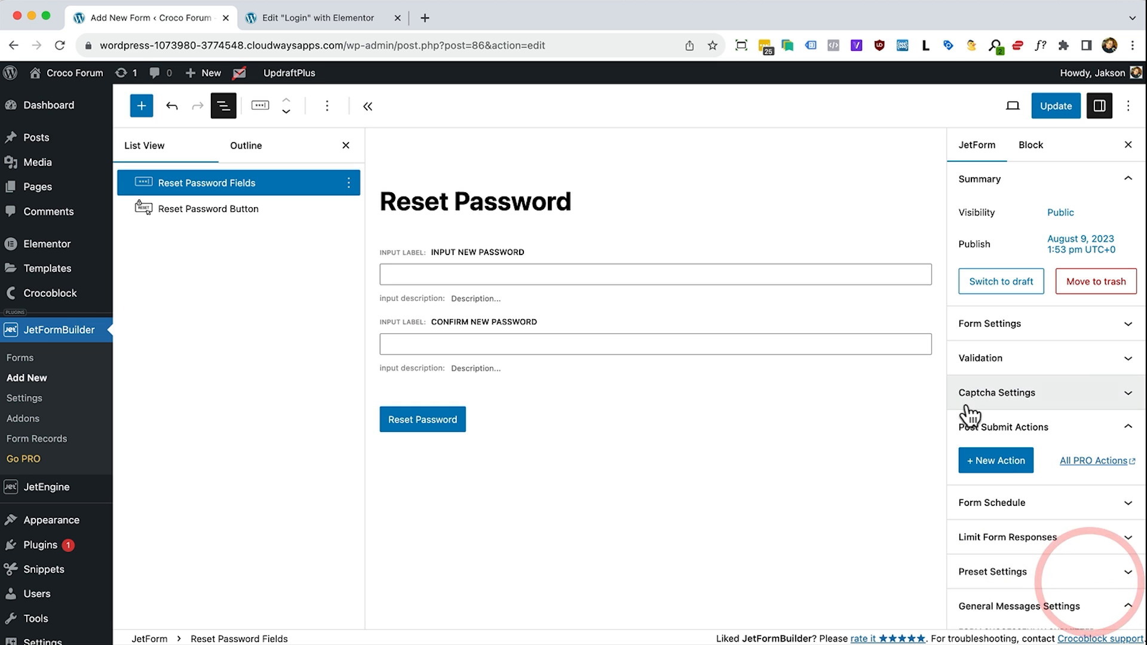
Return the Reset Password Fields block to its Default state and edit the Reset Password action
left_click(1028, 160)
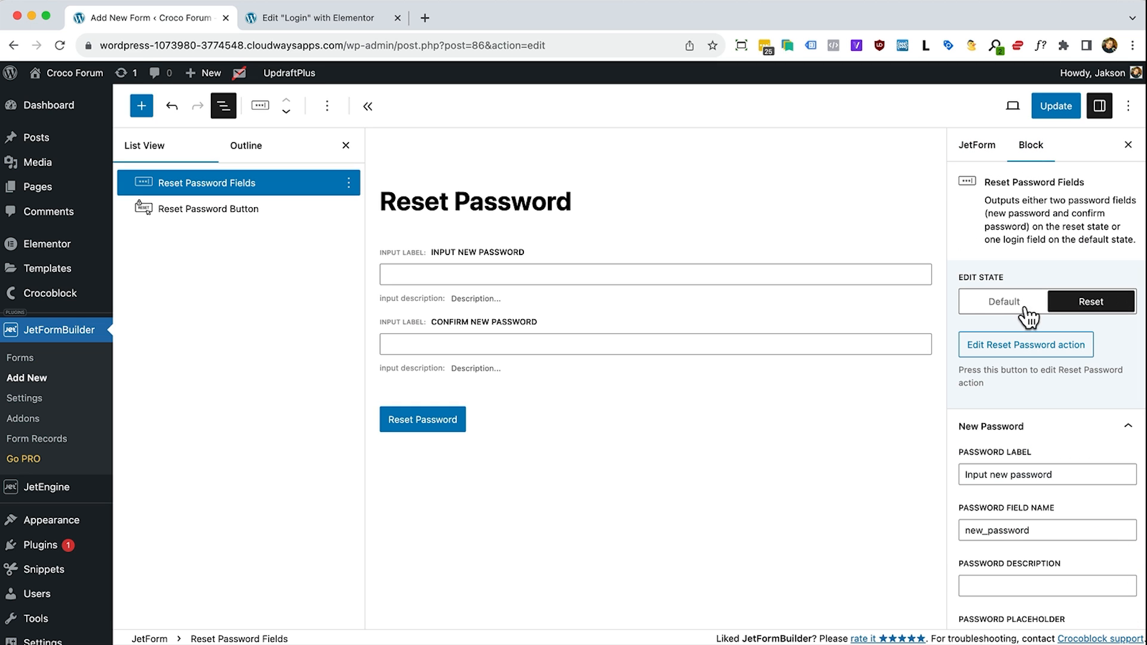
left_click(968, 297)
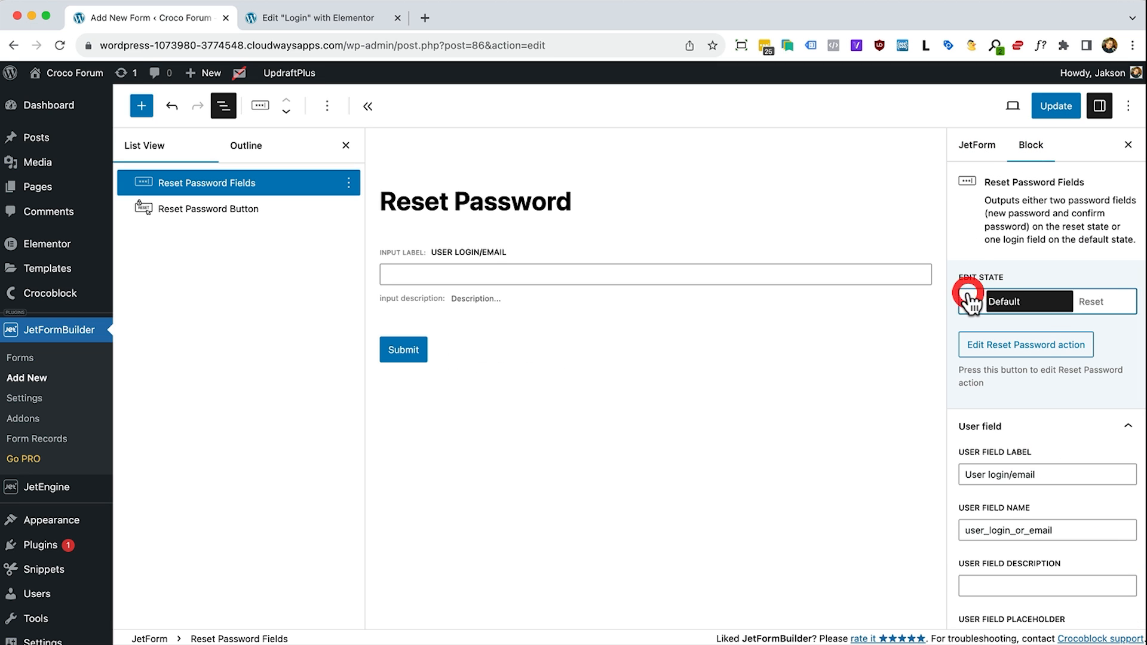
left_click(985, 350)
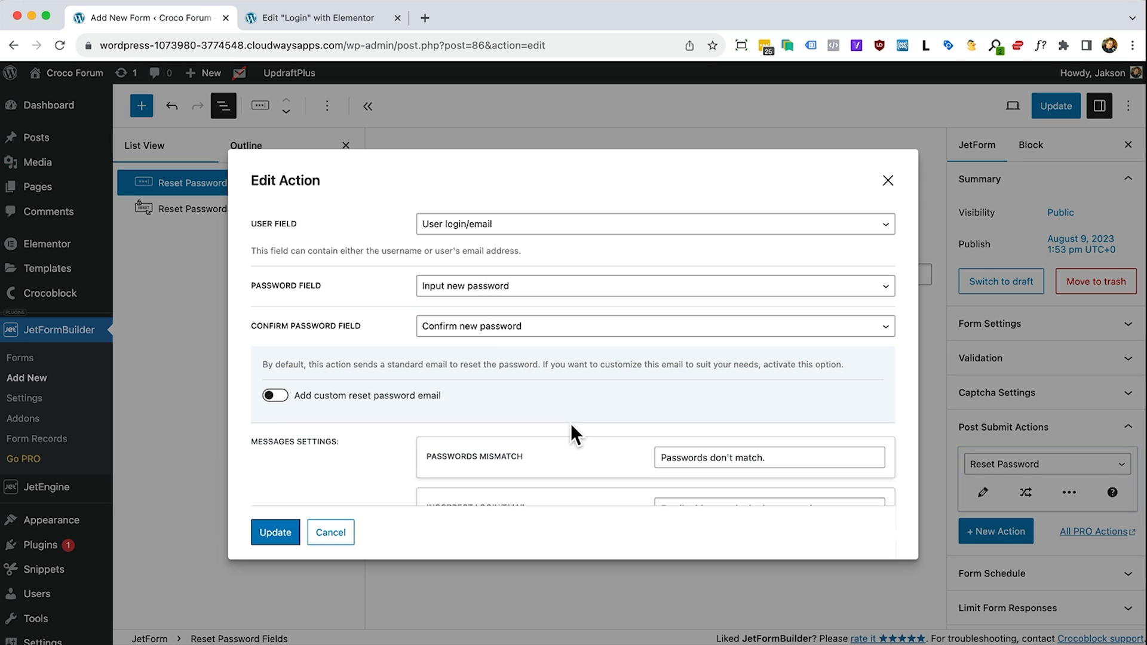
Enable 'Add custom reset password email' on the Reset Password action and edit that email
scroll(571, 422, "down", 1)
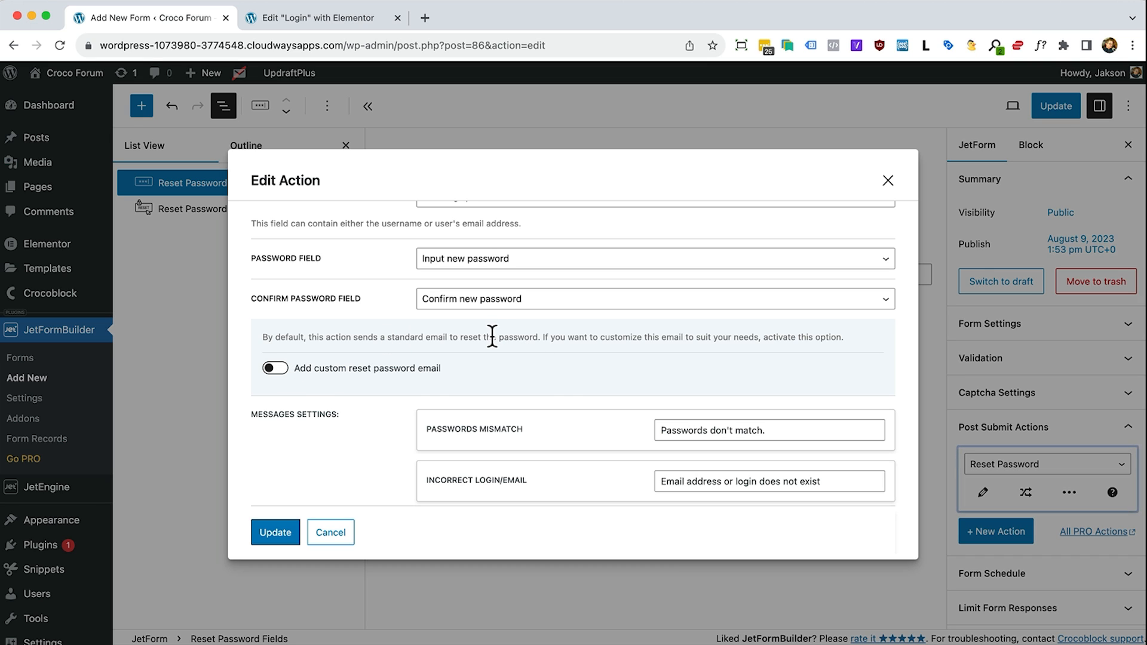
left_click_drag(388, 338, 537, 337)
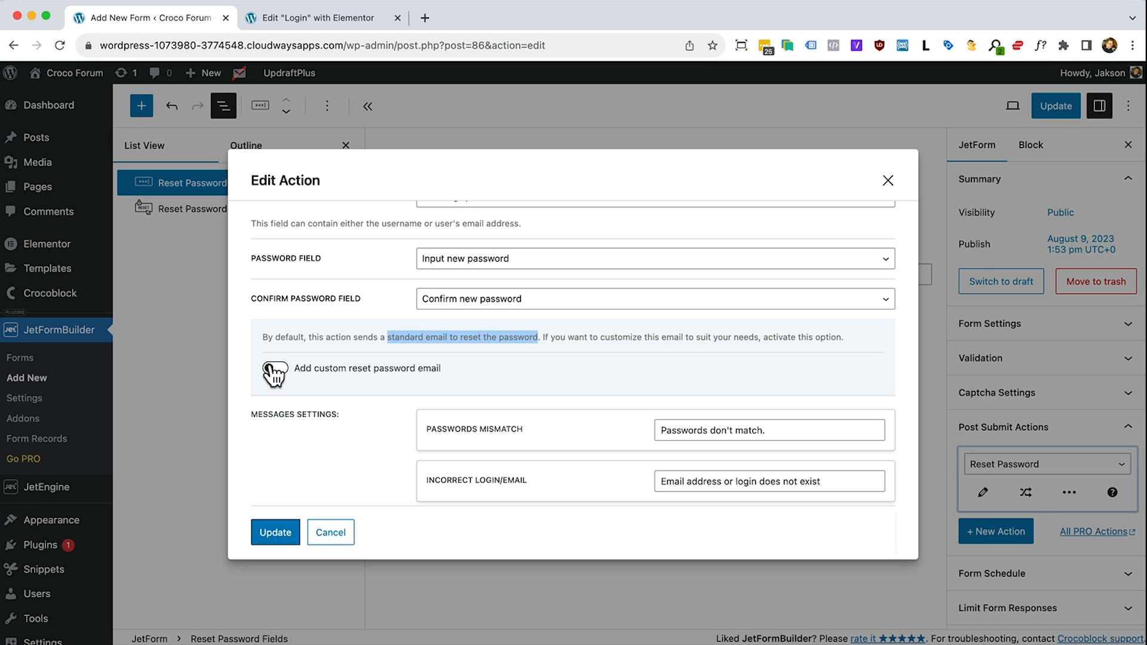
left_click(274, 369)
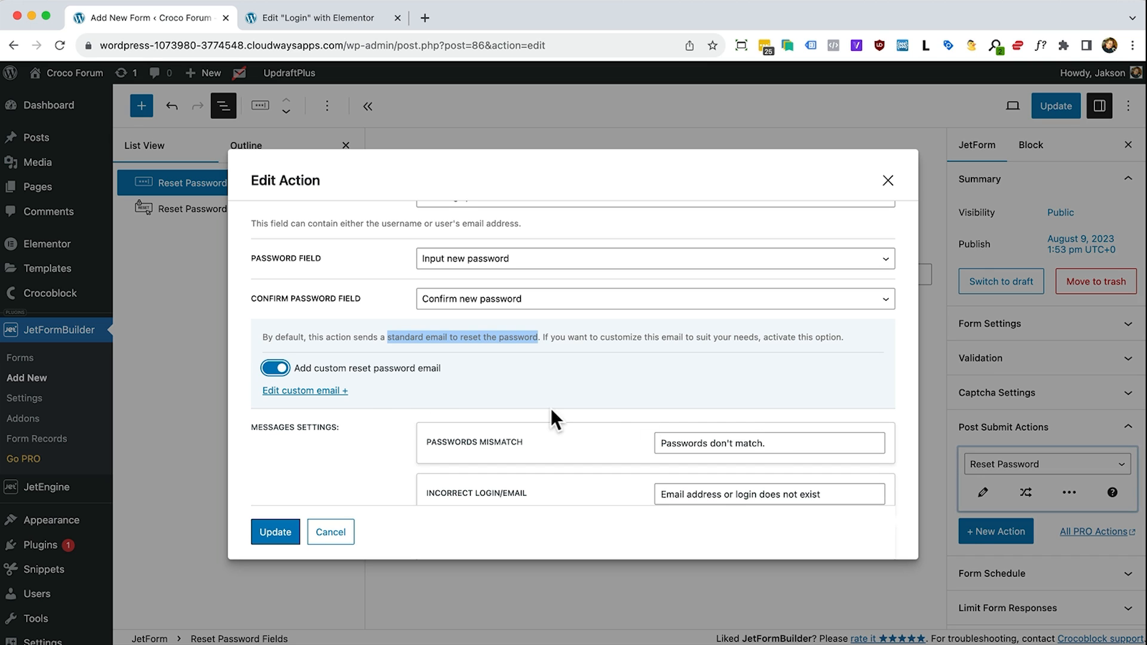
left_click(327, 394)
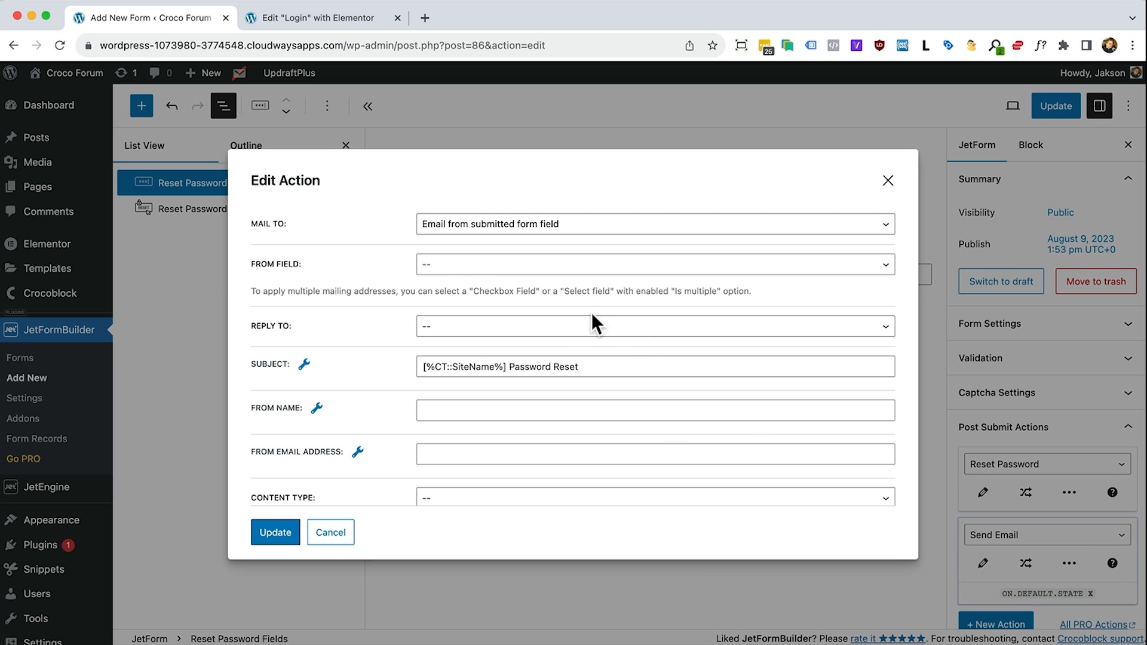
Keep sending to the form field's email, with a custom reply-to address and a sender name
left_click(465, 233)
left_click(481, 274)
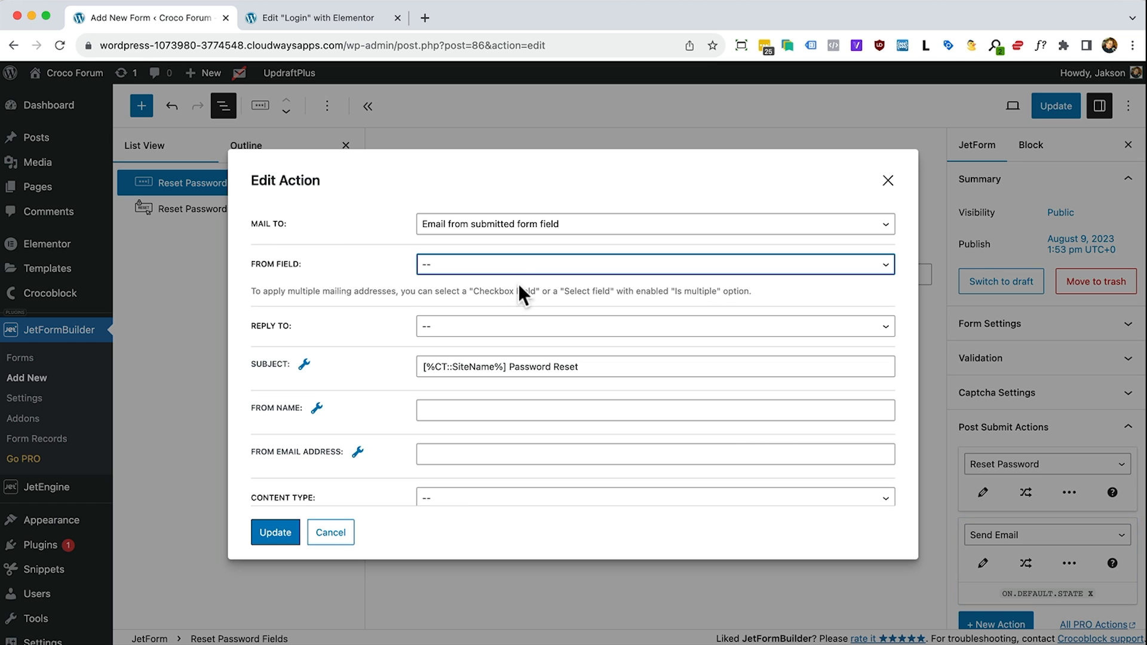
left_click(427, 333)
left_click(442, 356)
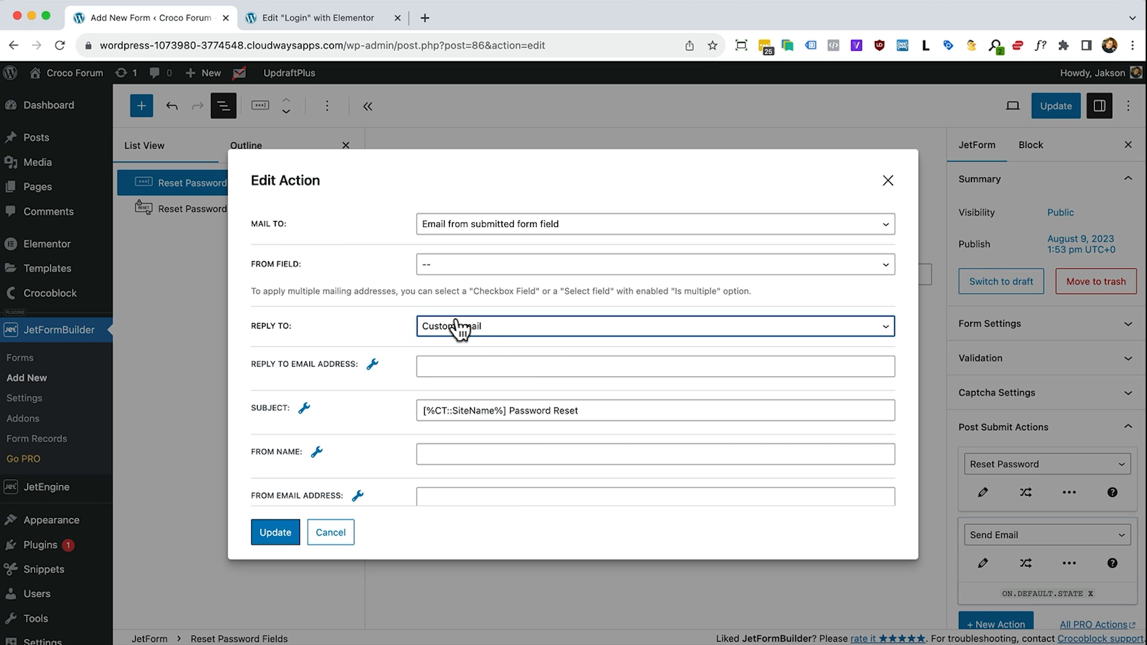
left_click(433, 366)
type("adm")
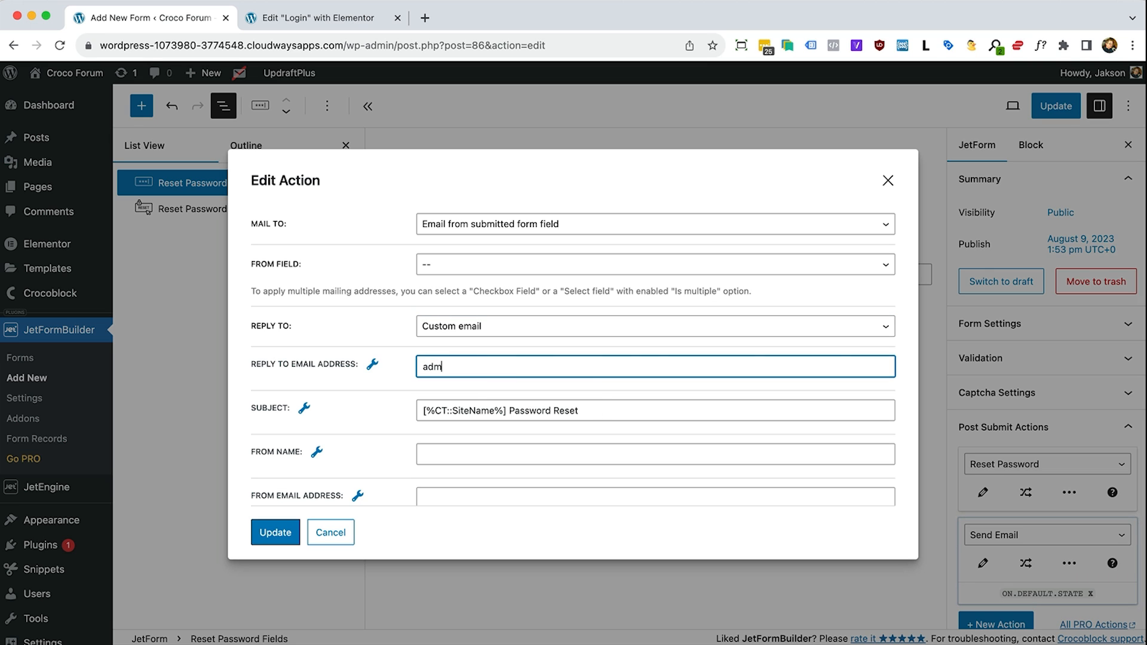
type("in@test.com")
left_click(445, 454)
type("JAkso")
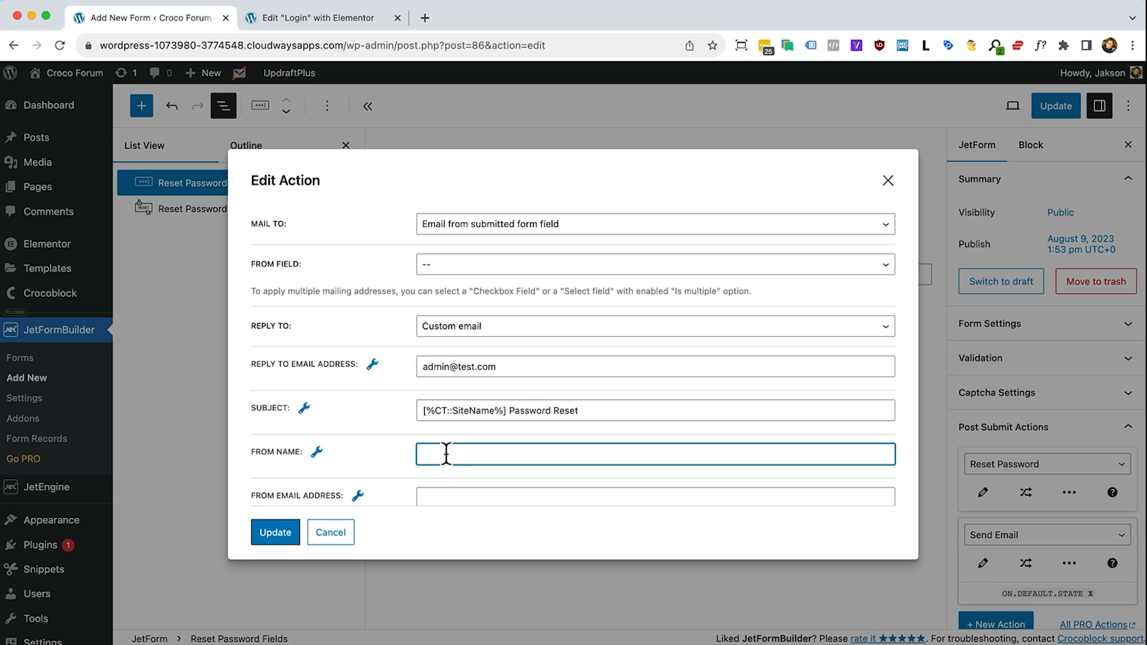
type("n")
Paste in the sender email address and set the email content type to HTML
scroll(440, 377, "down", 2)
left_click(440, 378)
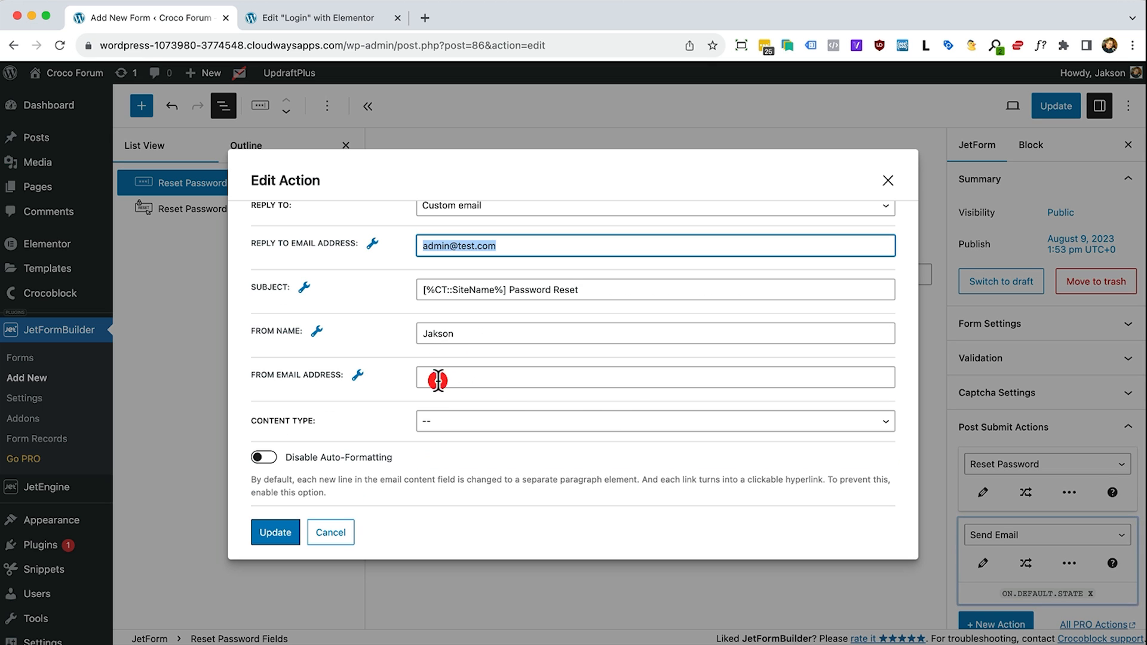
key("ctrl+v")
left_click(449, 425)
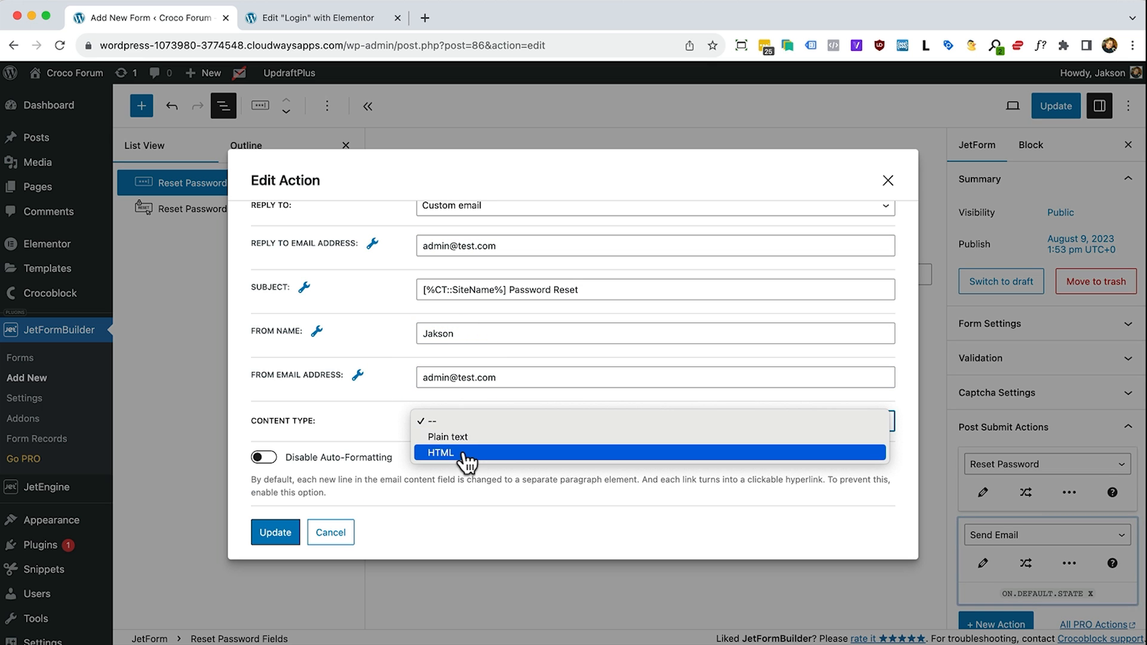
left_click(465, 455)
scroll(553, 396, "down", 3)
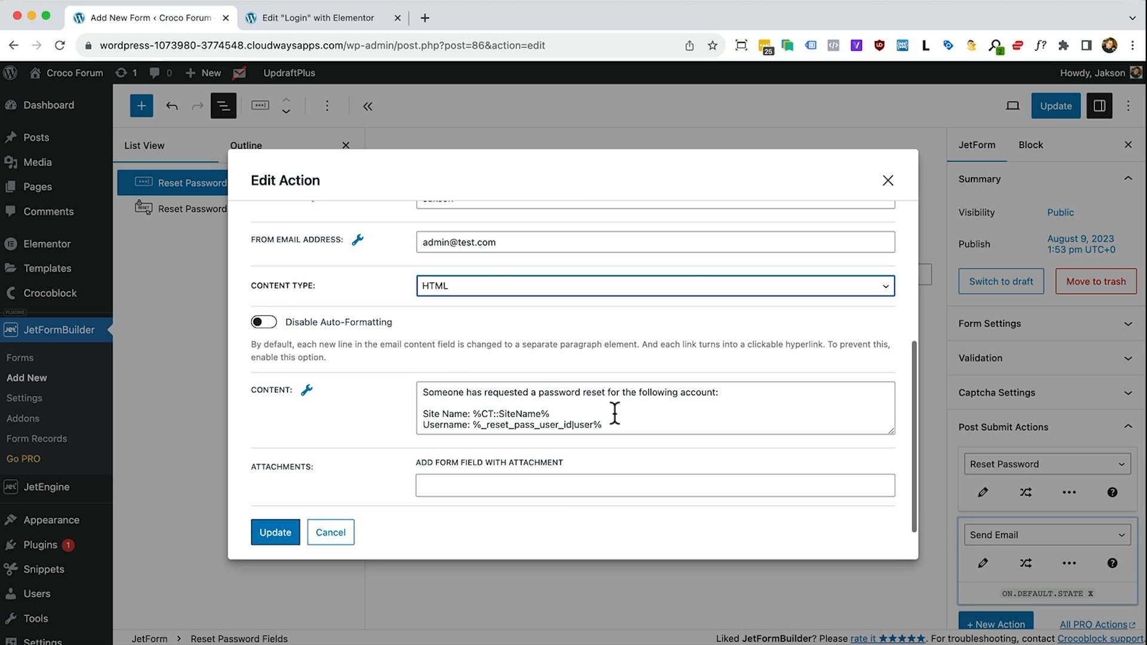
scroll(611, 401, "down", 5)
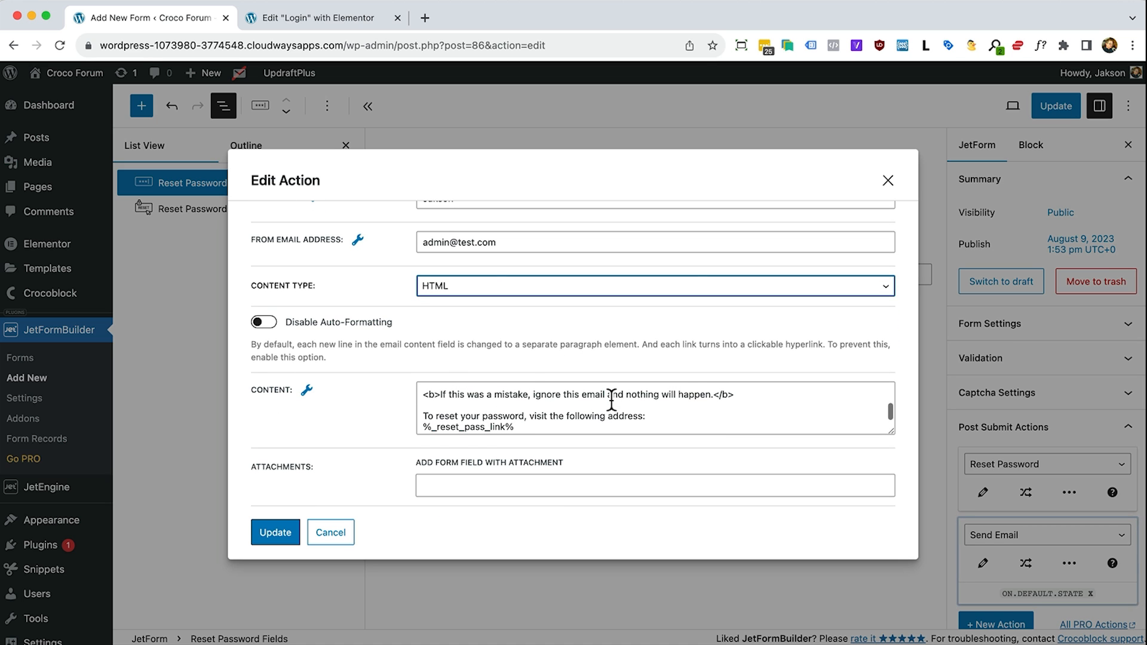
scroll(611, 402, "up", 5)
scroll(433, 338, "down", 2)
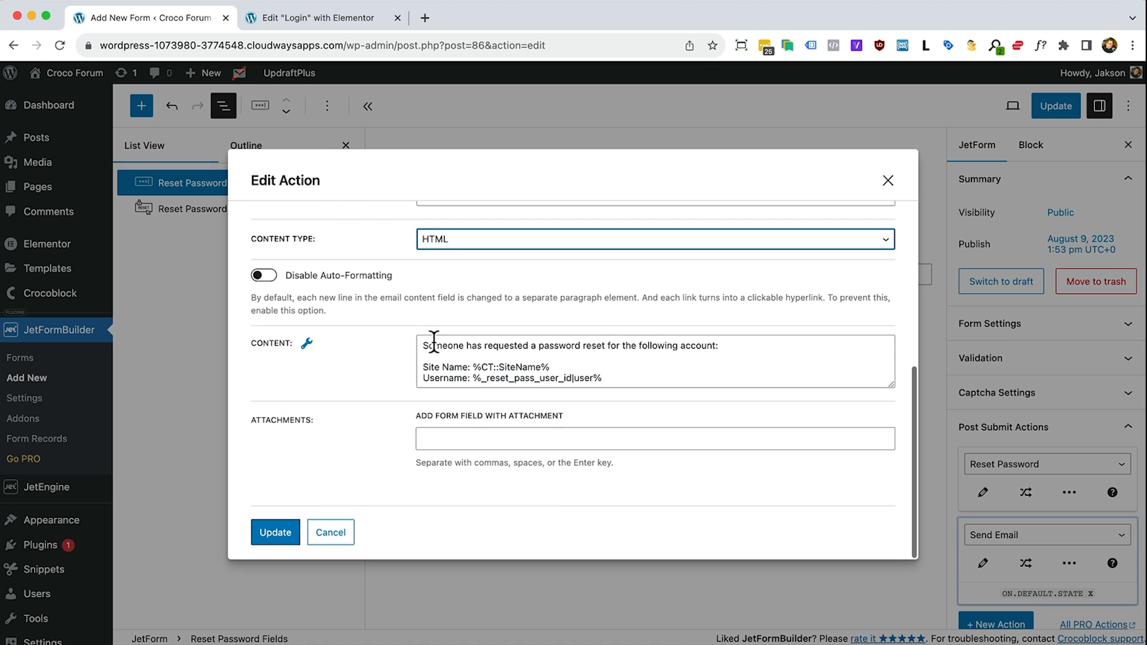
Save the custom reset email settings and update the Reset Password form
left_click(275, 533)
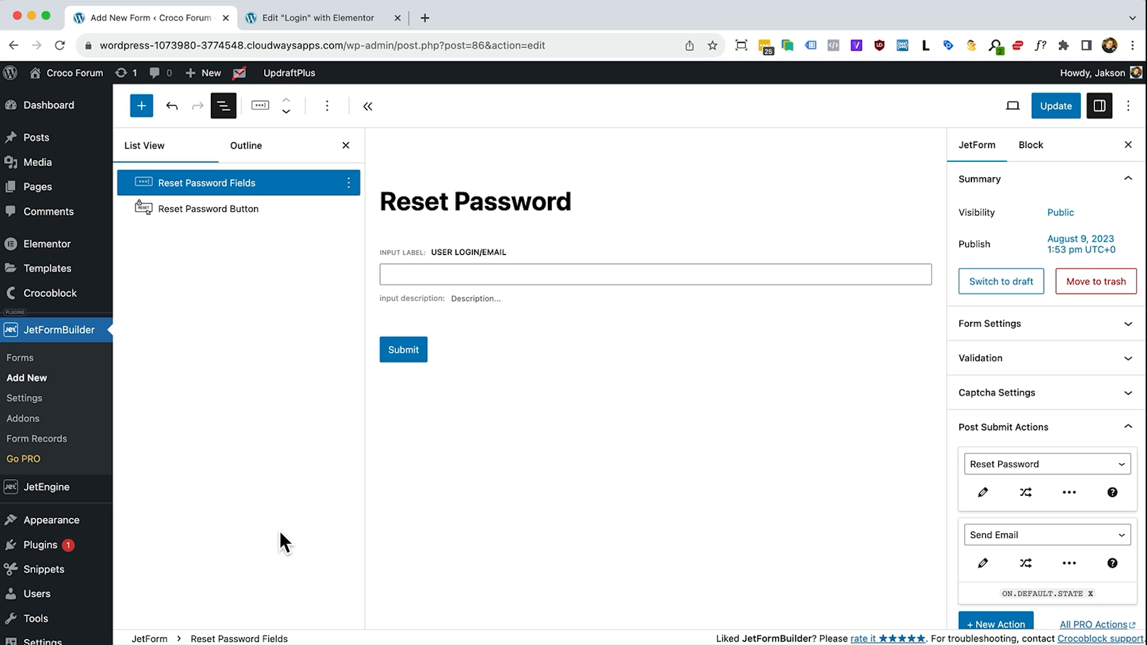
mouse_move(763, 325)
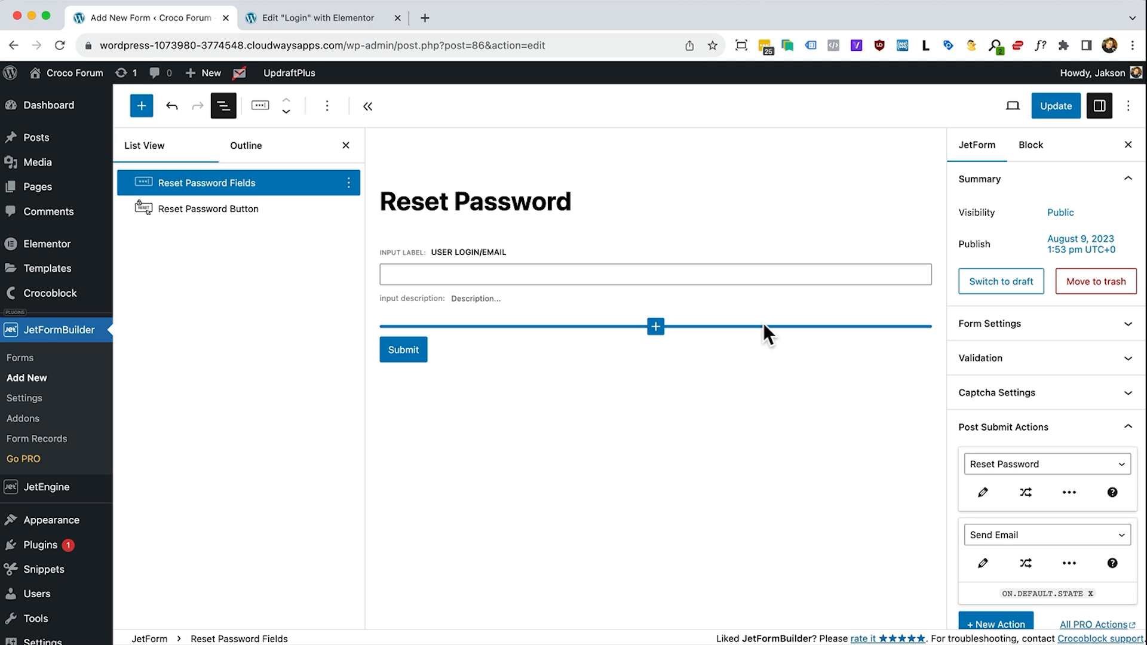
left_click(1058, 110)
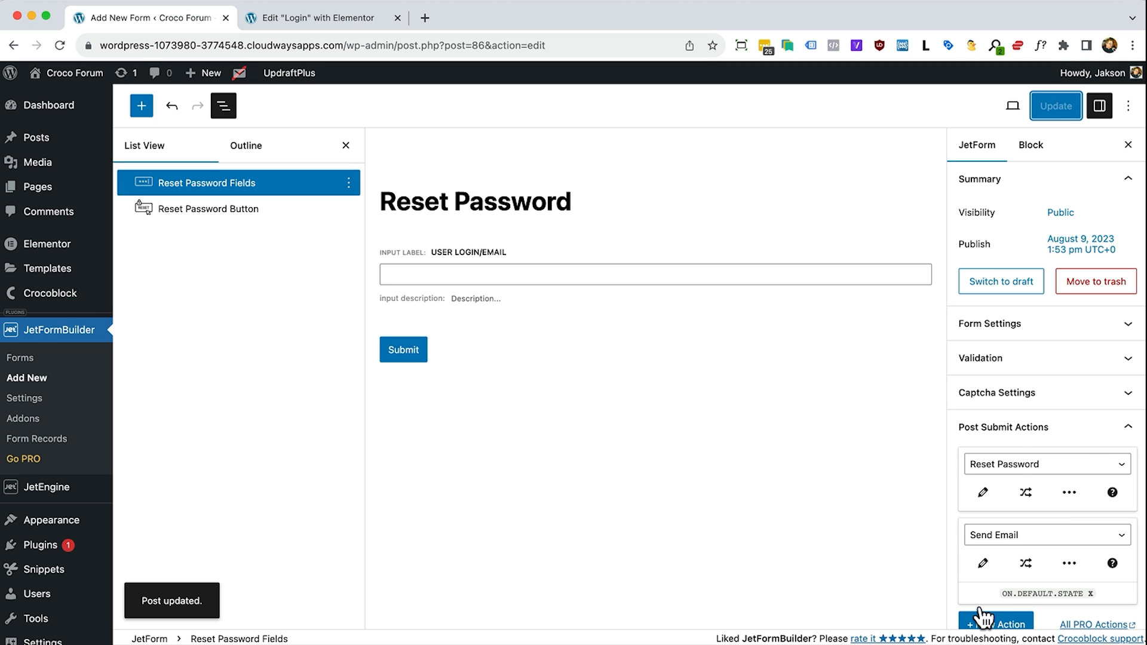
scroll(1084, 443, "down", 3)
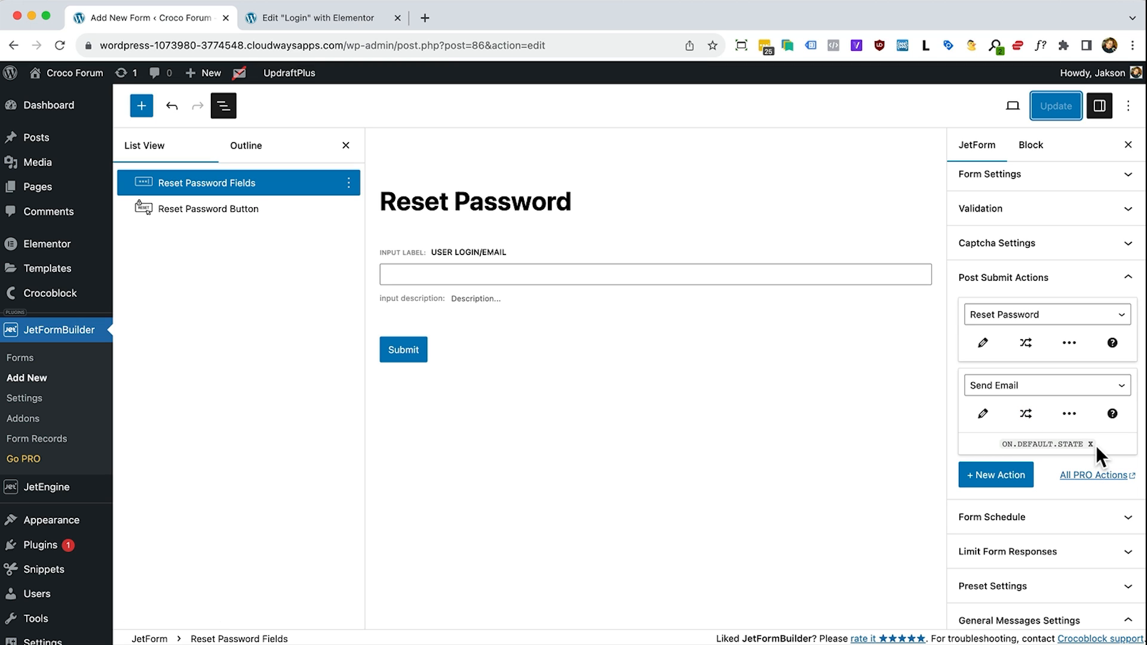
Check that the Send Email action's Events match is set to ON.DEFAULT.STATE
left_click(1025, 414)
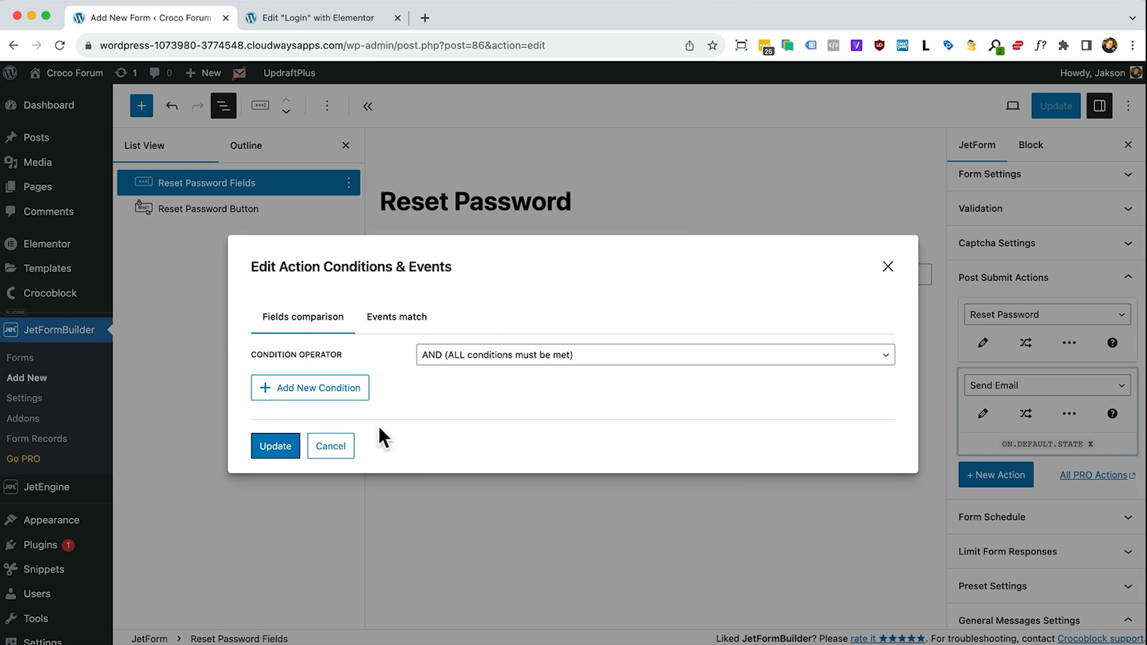
left_click(397, 317)
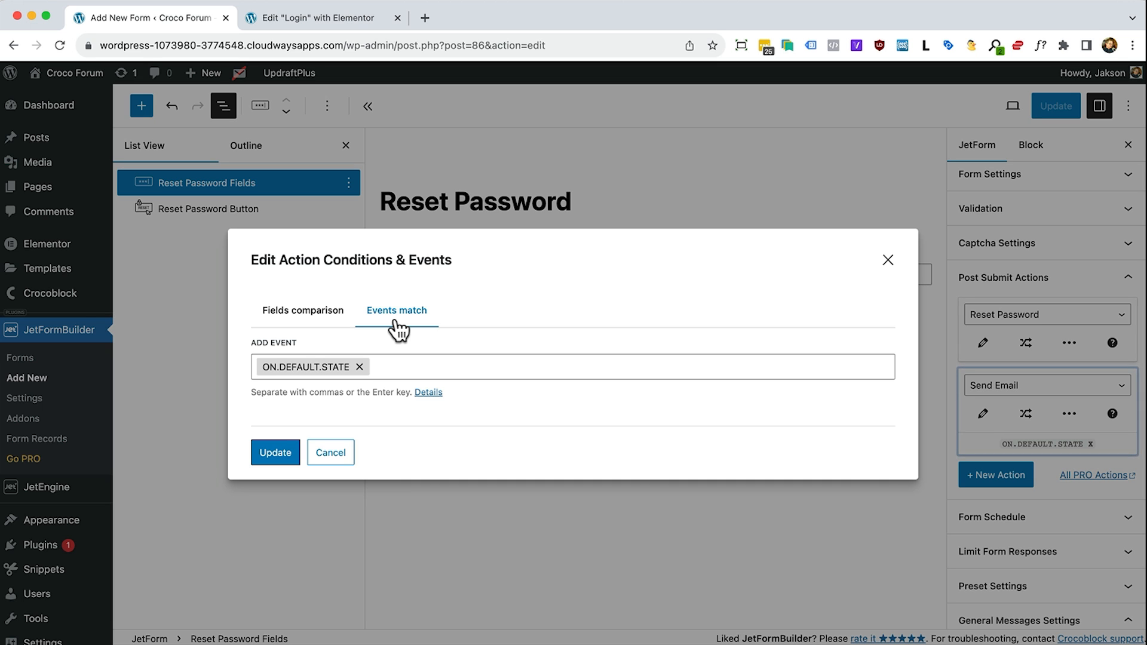
left_click(275, 455)
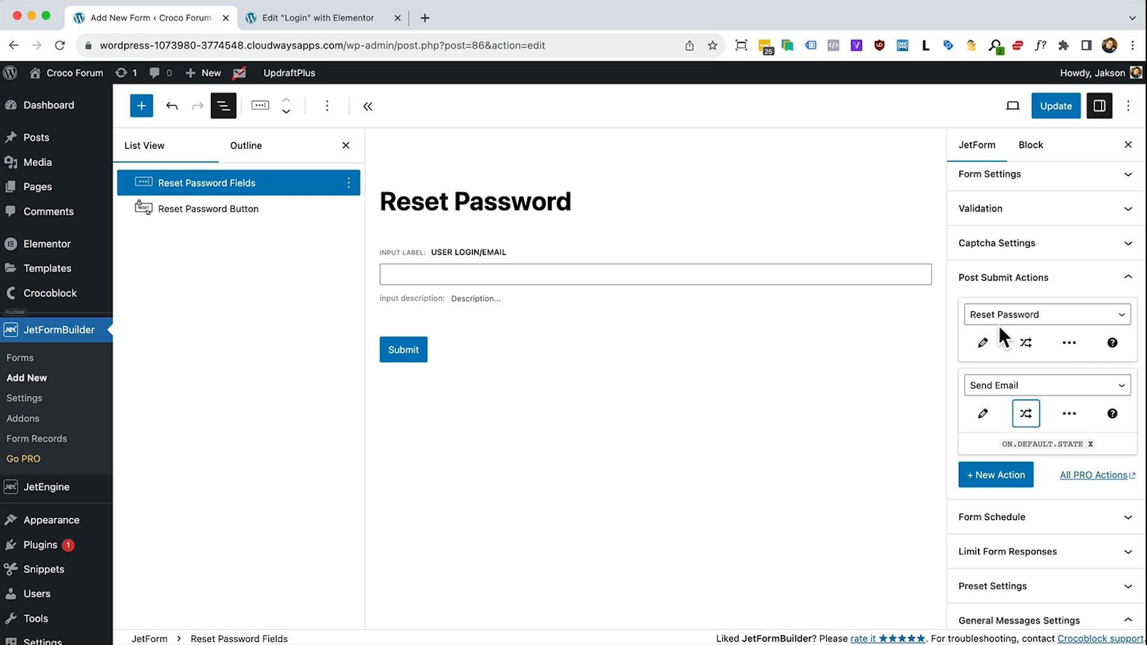
Set the Reset Password action's events to ON.RESET.PASSWORD and ON.DEFAULT.STATE, and save
left_click(1025, 342)
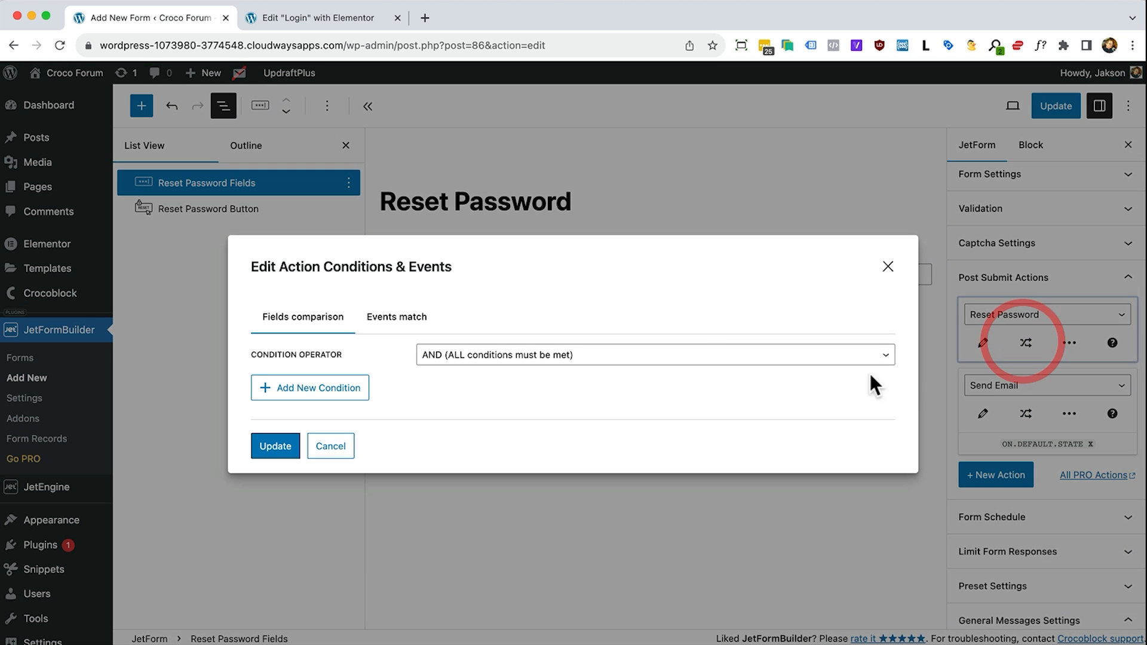
left_click(411, 327)
left_click(275, 361)
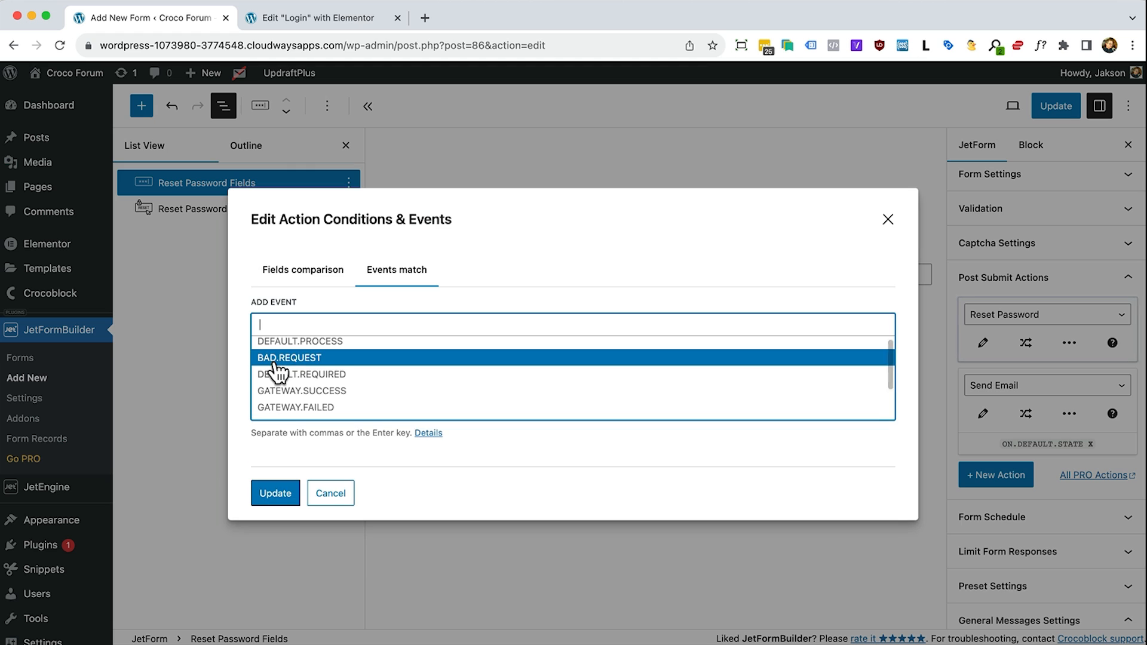
scroll(276, 371, "down", 3)
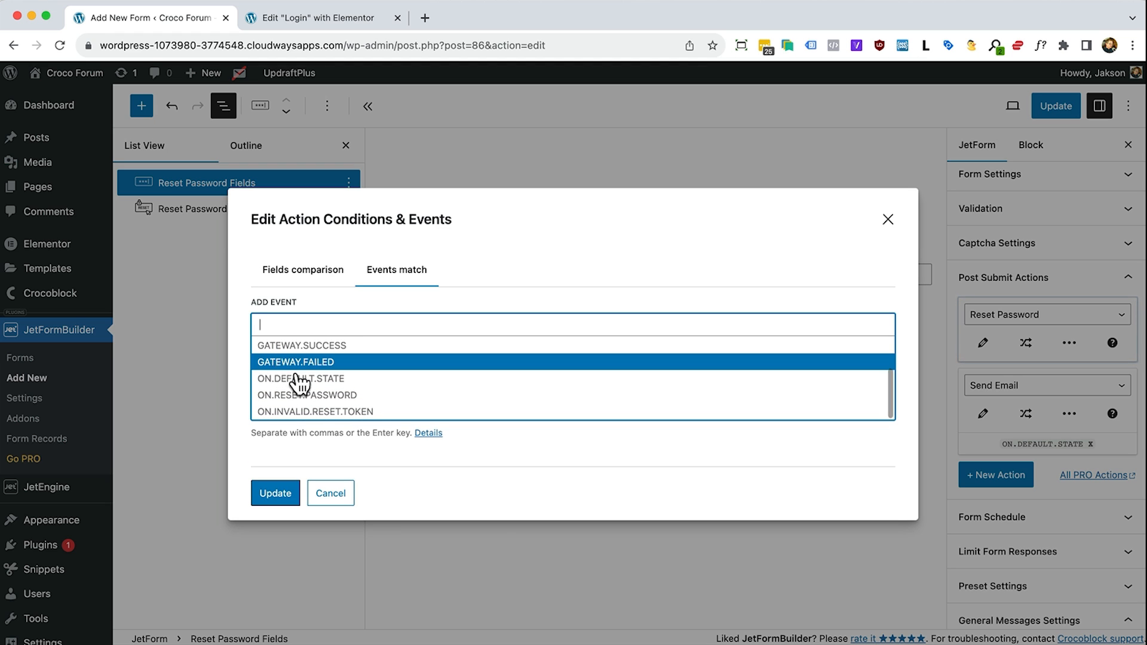
left_click(307, 396)
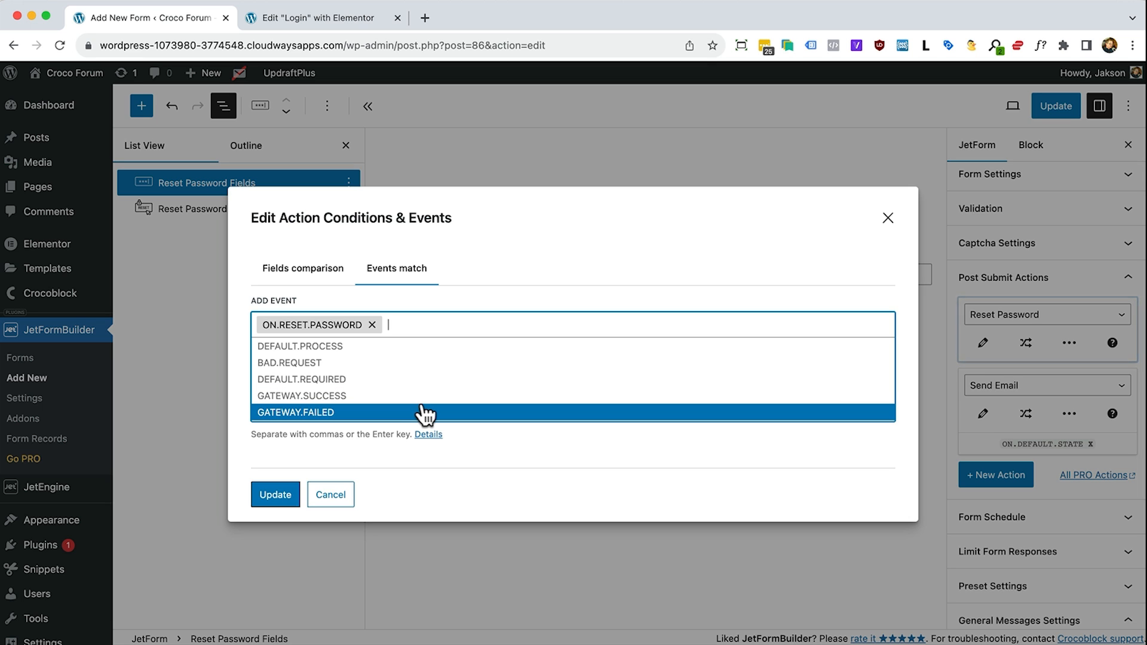
scroll(424, 411, "down", 1)
scroll(424, 411, "down", 1)
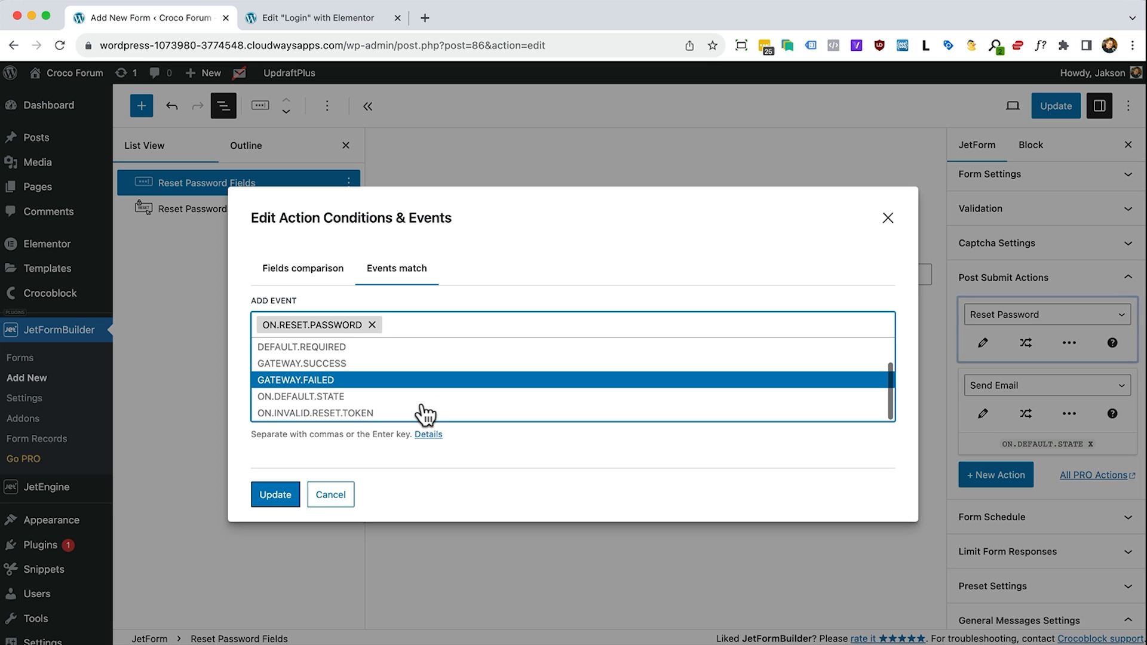
left_click(323, 399)
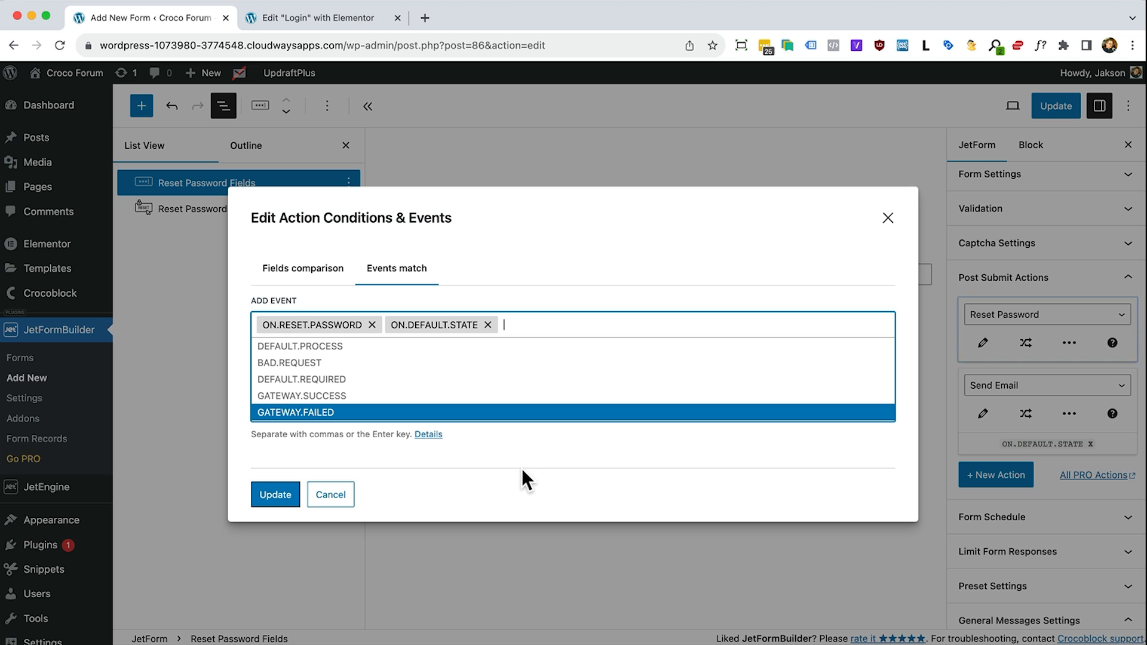
left_click(508, 504)
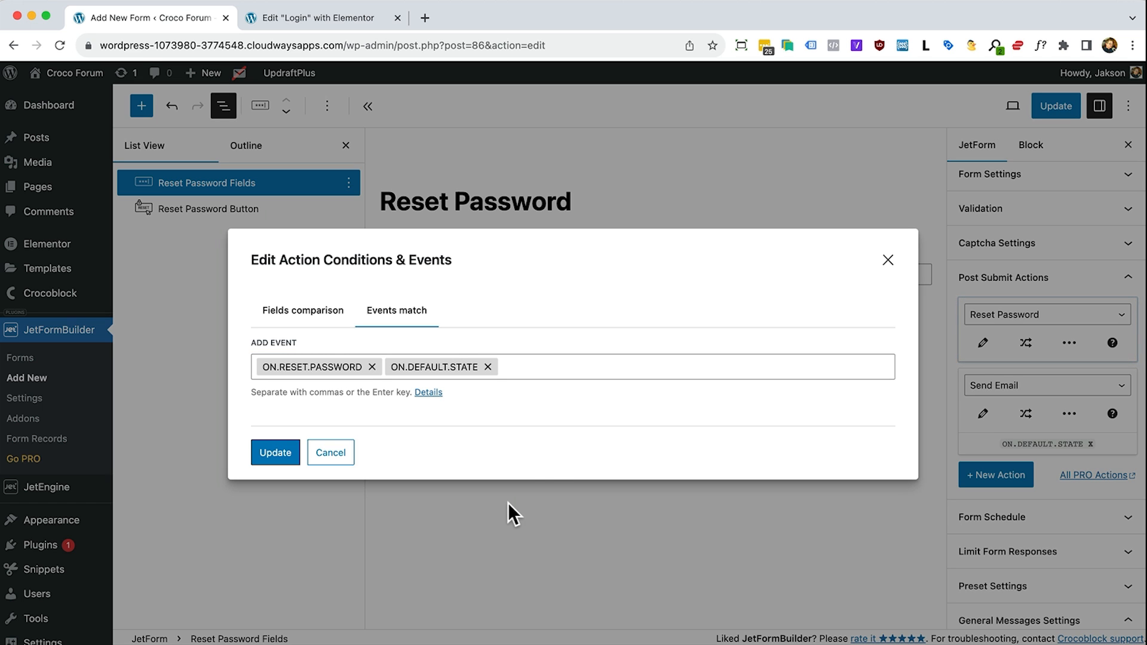
left_click(273, 460)
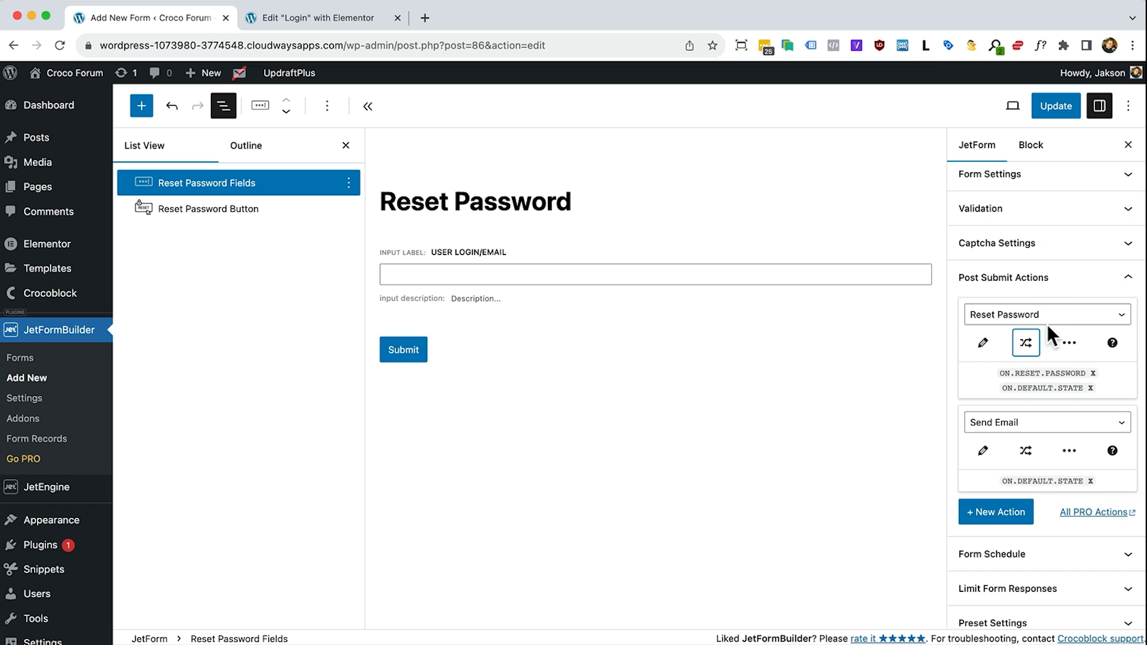
Change the success message to 'Check your email for reset link!', save, and open Pages in a new tab
scroll(1048, 328, "down", 4)
scroll(1047, 323, "down", 1)
triple_click(1013, 452)
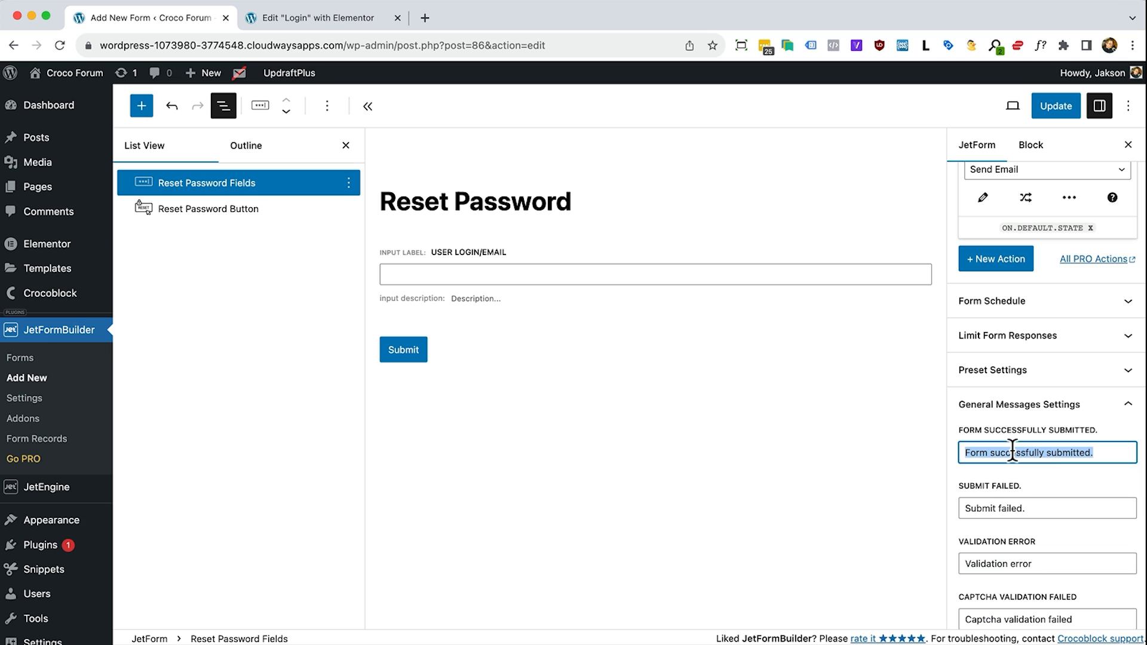
type("C")
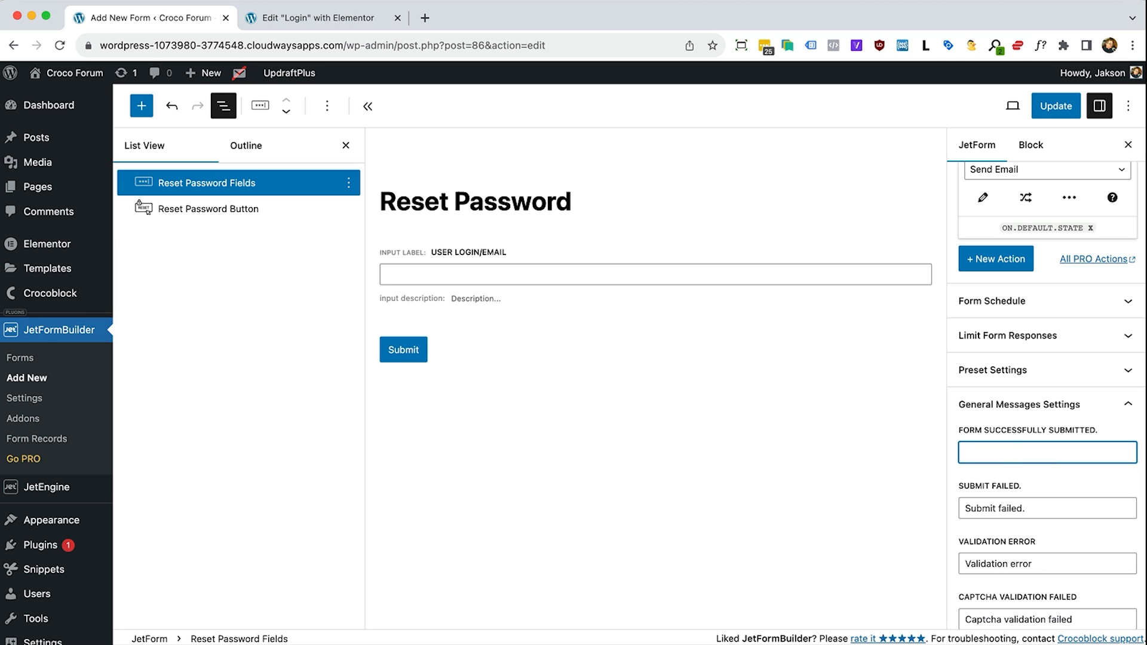
type("Check your email for reset lin")
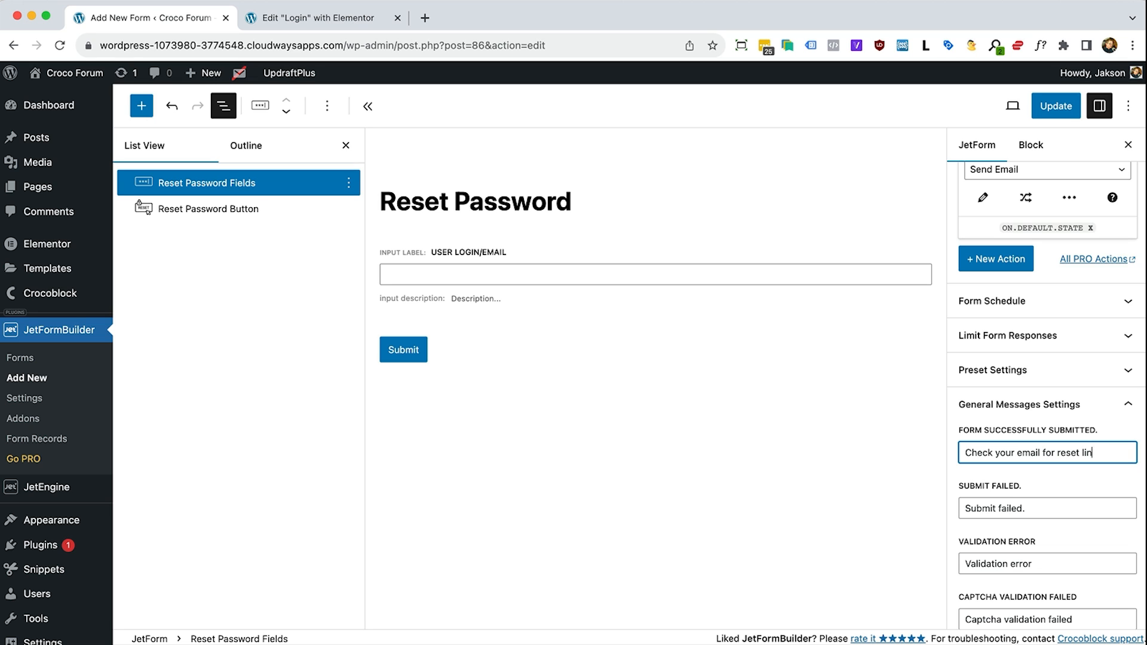
type("k!")
left_click(1056, 106)
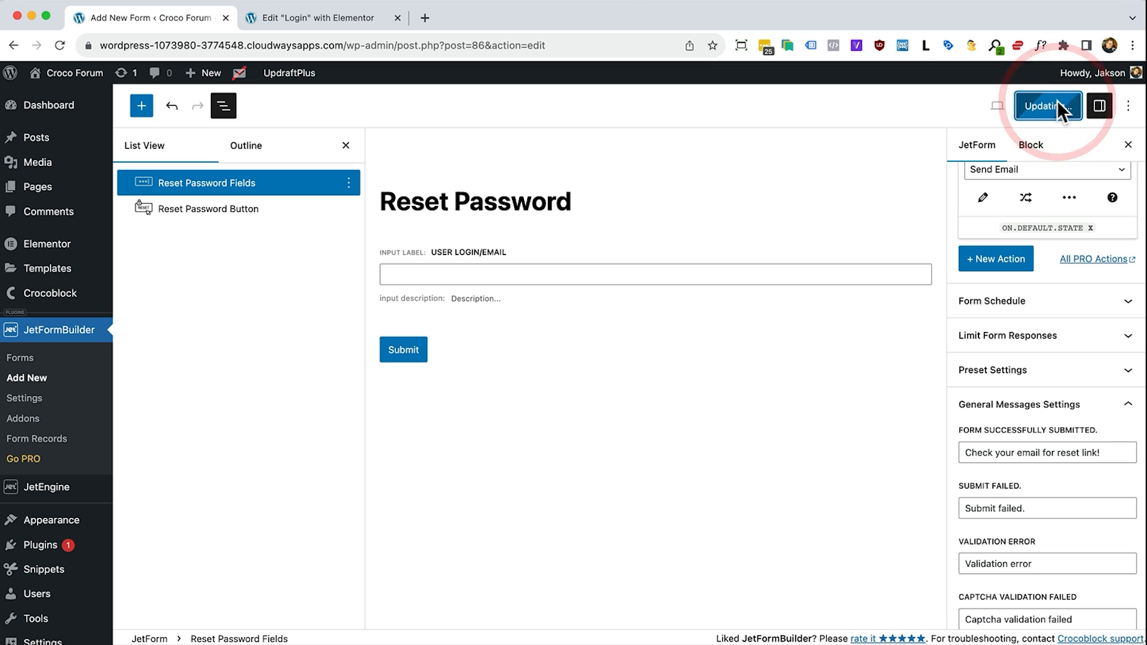
right_click(57, 186)
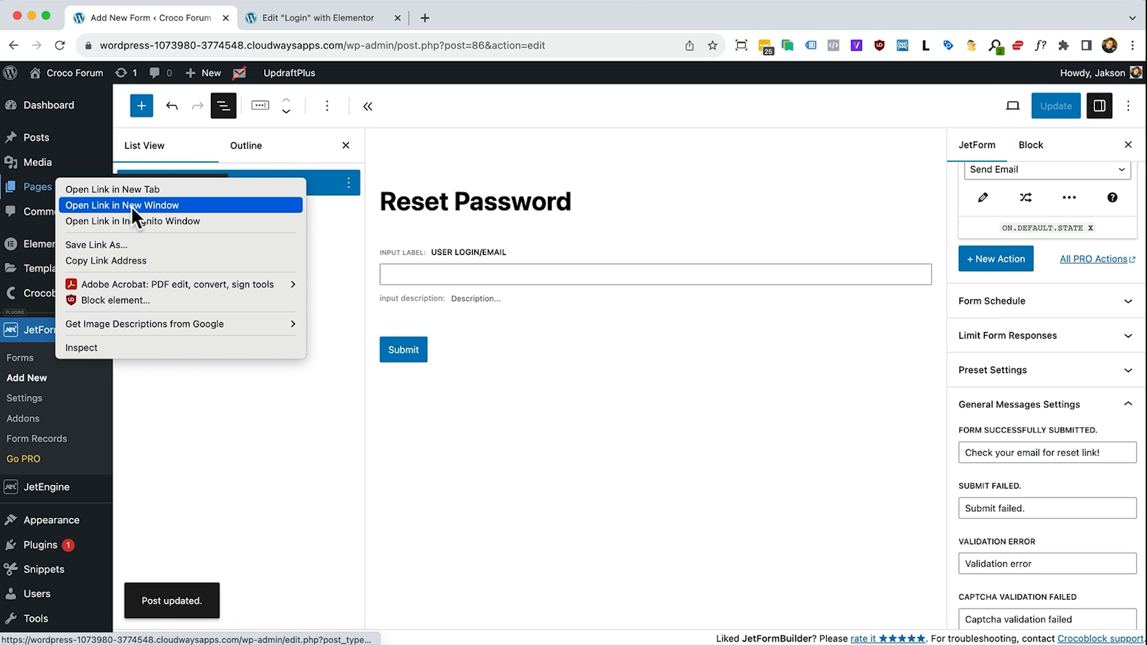
left_click(182, 189)
Edit the Password Reset page in Elementor and add a 'Reset Password' heading
left_click(504, 20)
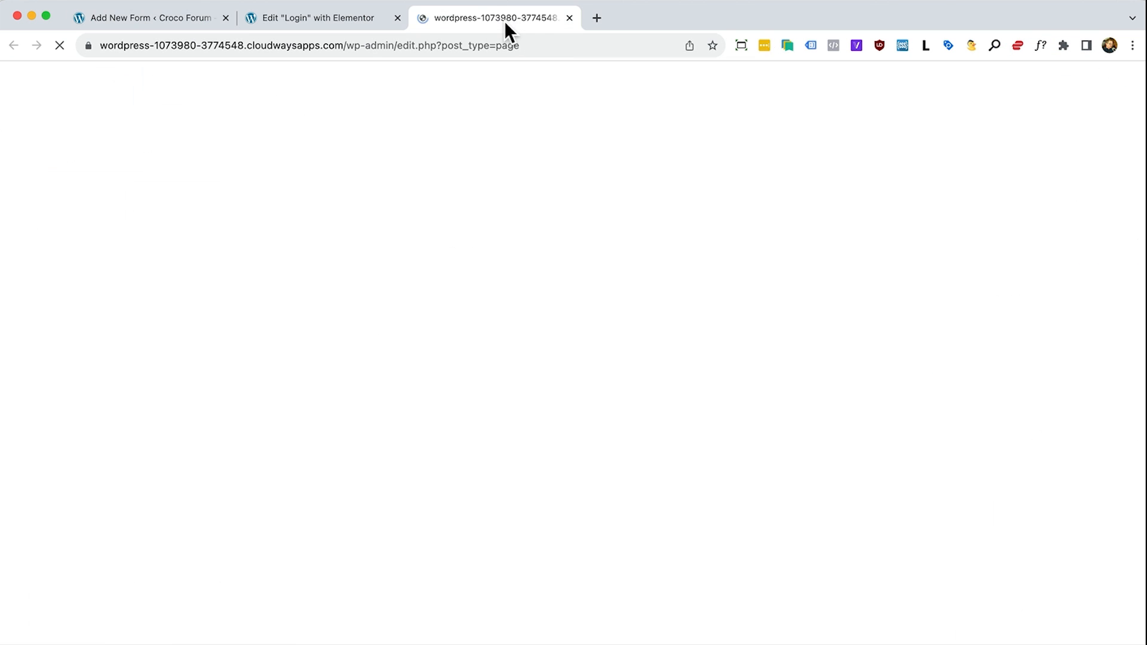
mouse_move(334, 340)
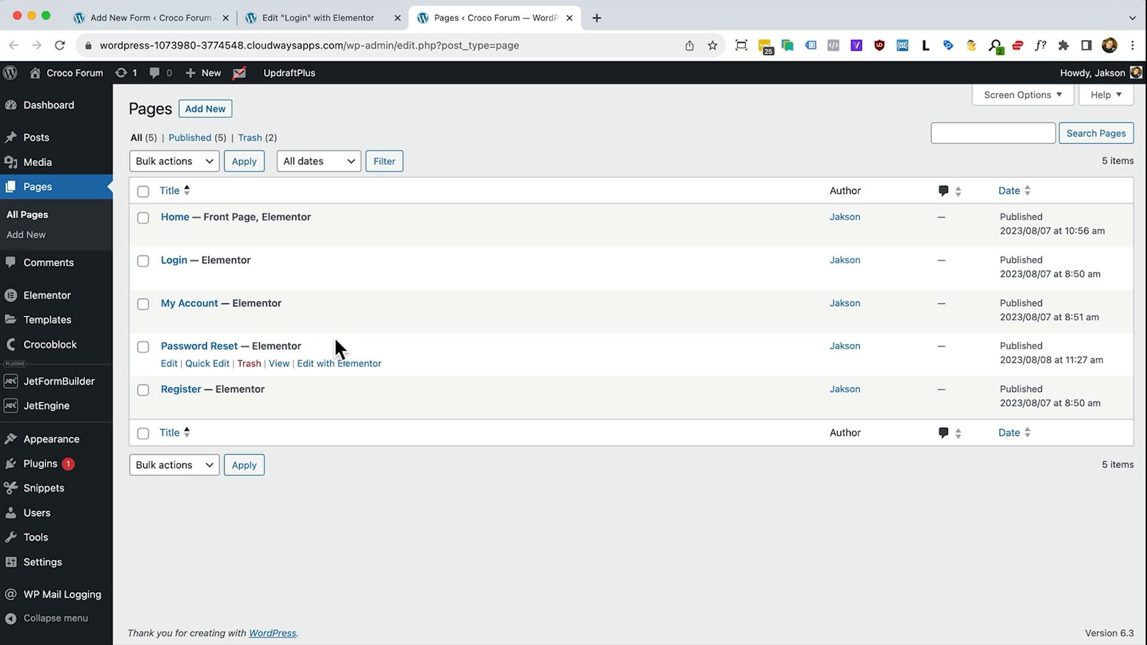
left_click(361, 366)
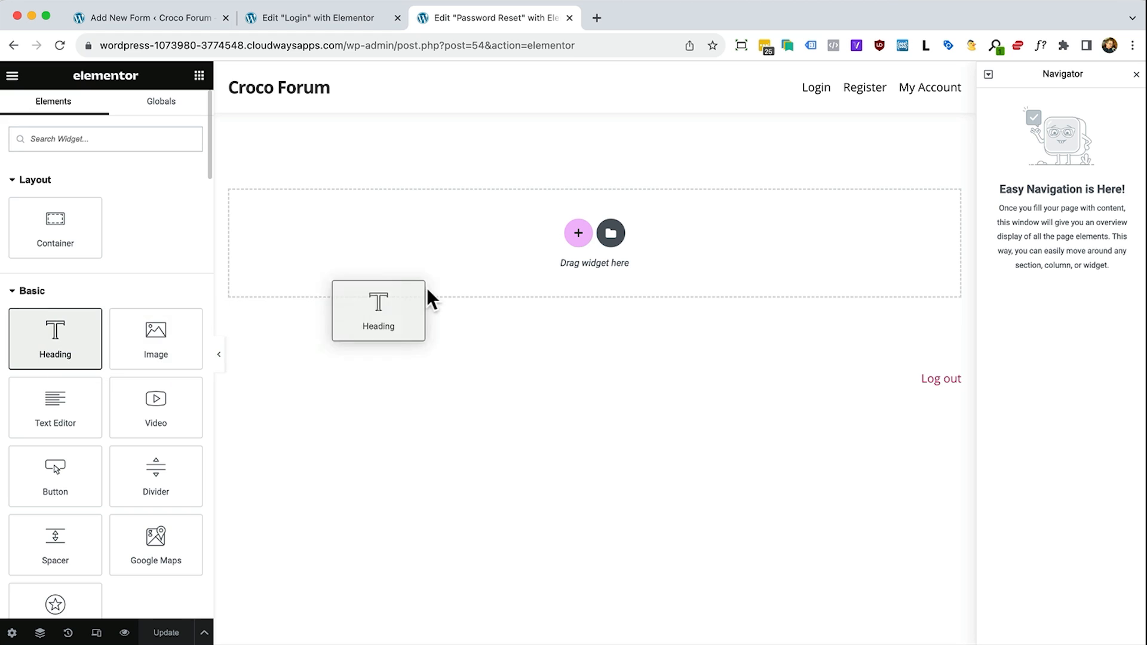
left_click_drag(427, 288, 462, 234)
triple_click(51, 210)
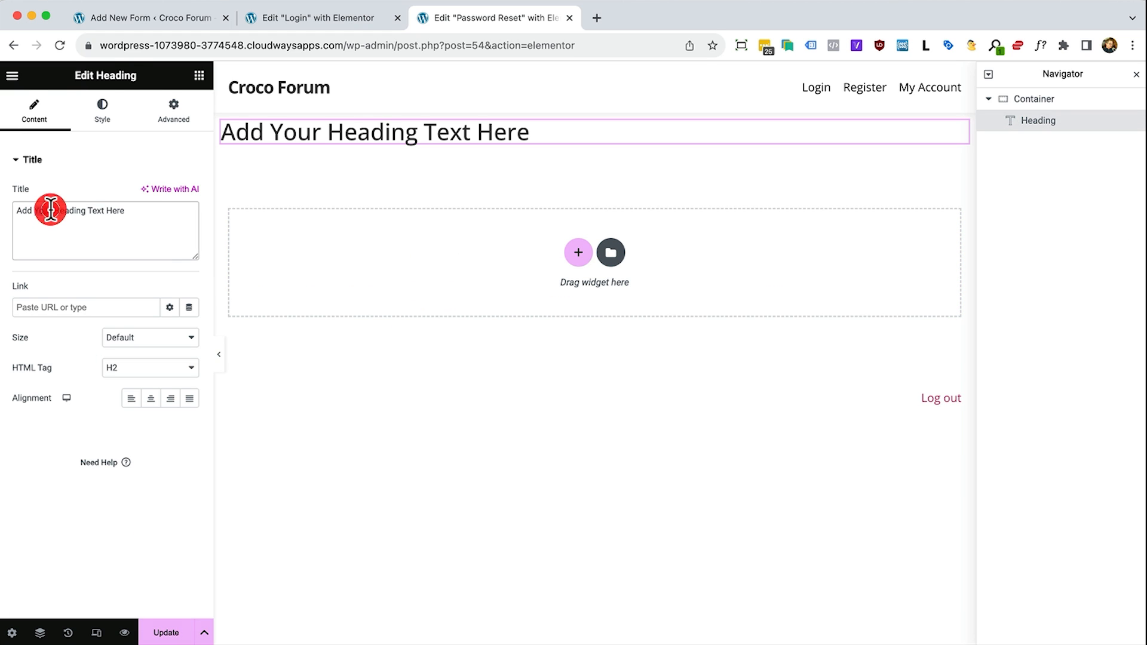
type("Reset P")
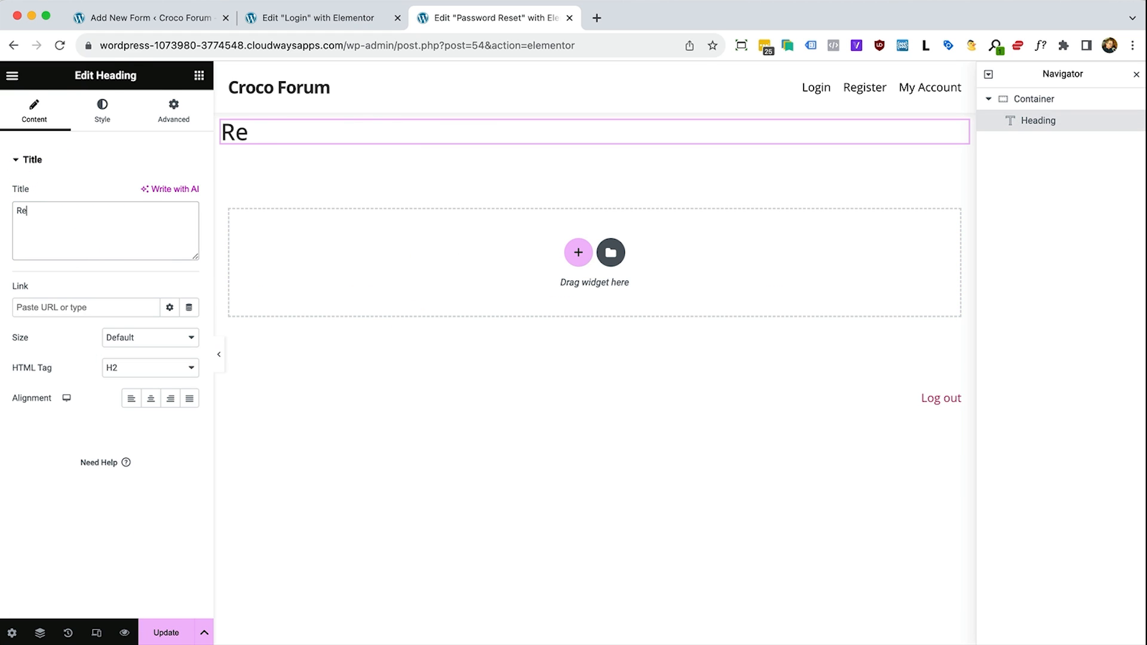
type("ass")
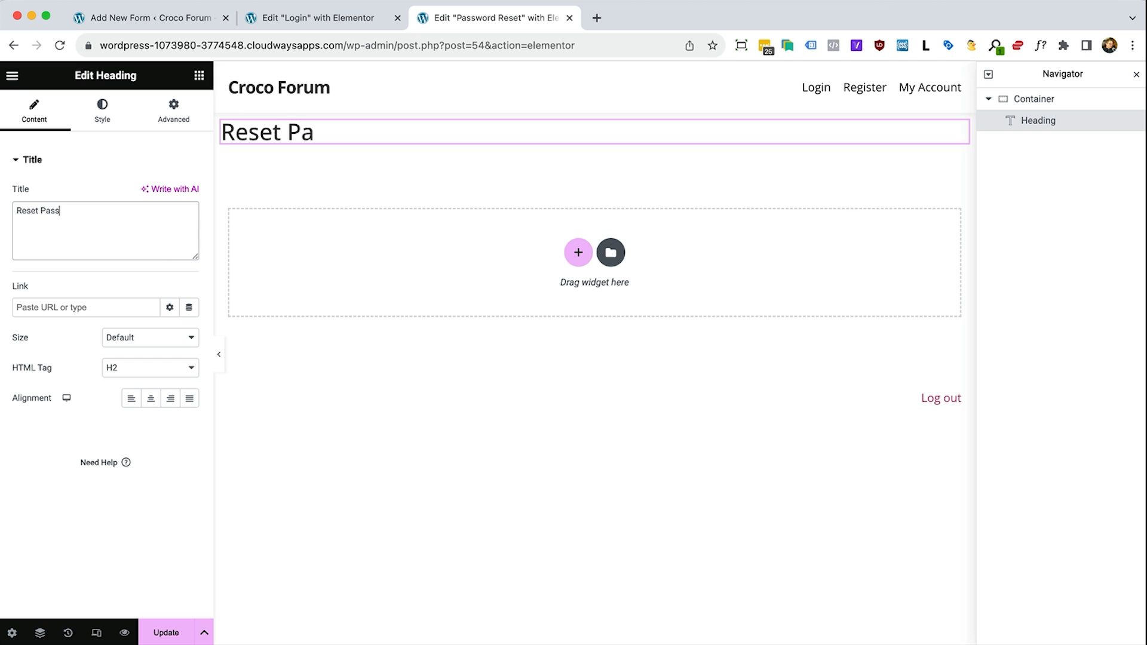
type("word")
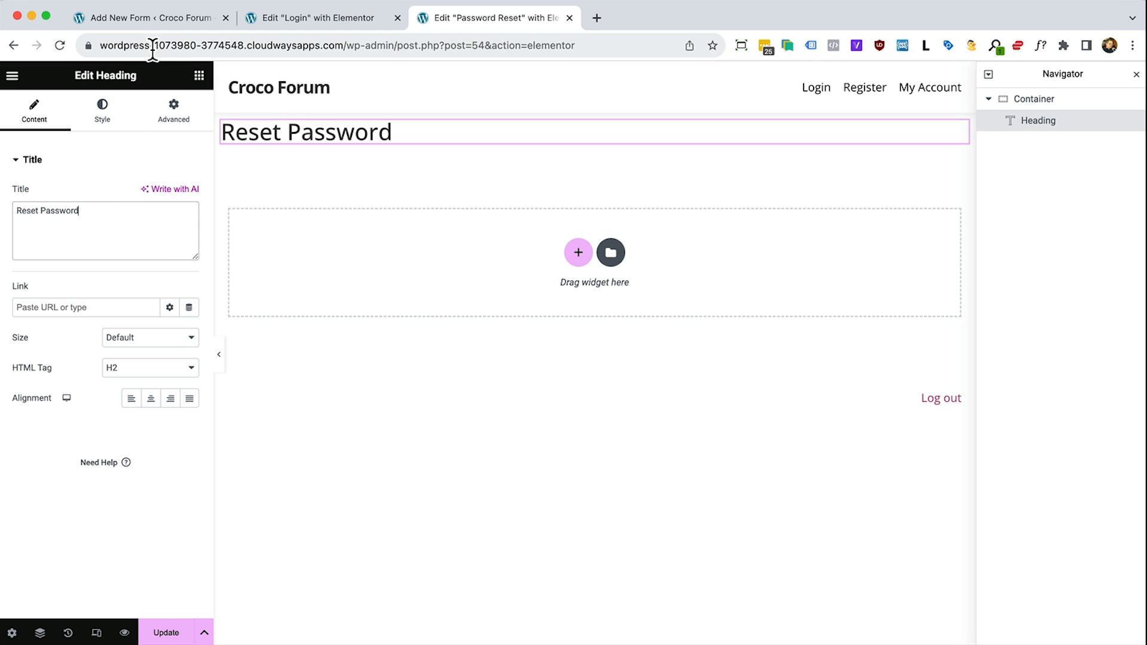
Place a JetForm widget below the heading showing the Reset Password form, with AJAX submit
left_click(199, 75)
scroll(84, 448, "down", 15)
scroll(78, 472, "down", 2)
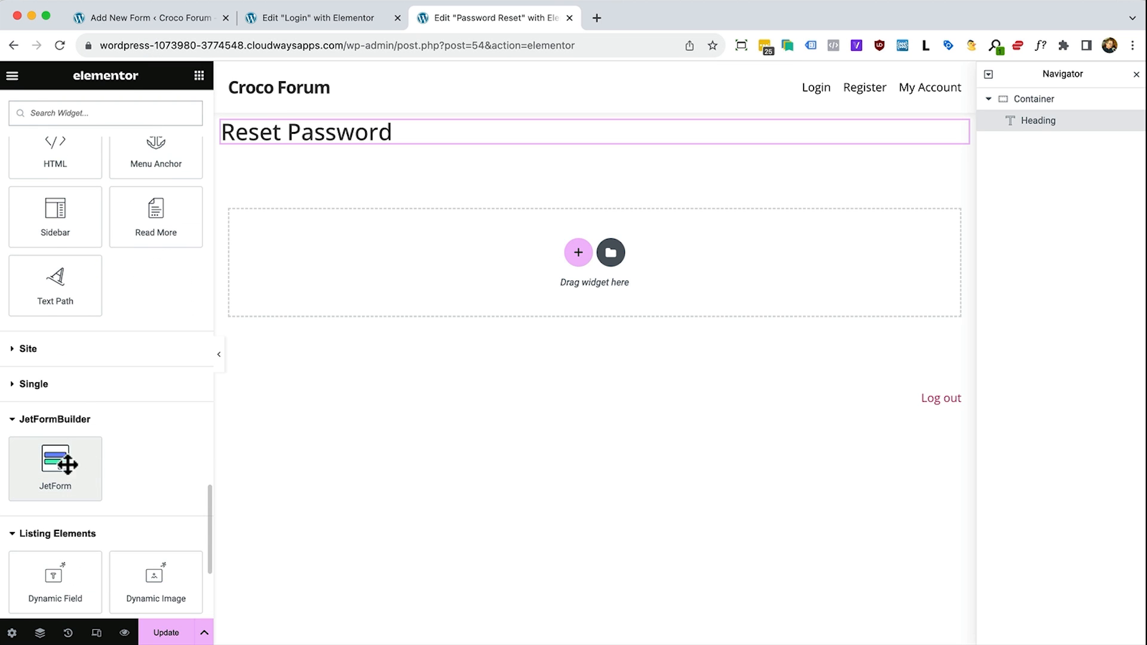
left_click_drag(68, 465, 433, 141)
left_click(174, 193)
left_click(169, 225)
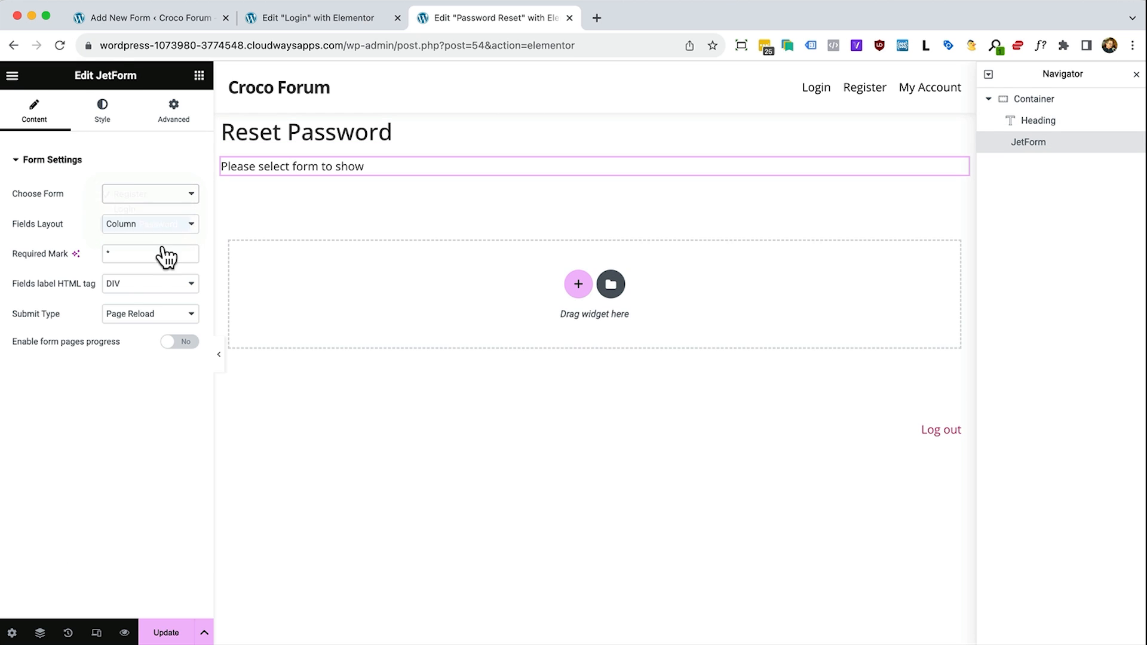
left_click(127, 301)
left_click(125, 328)
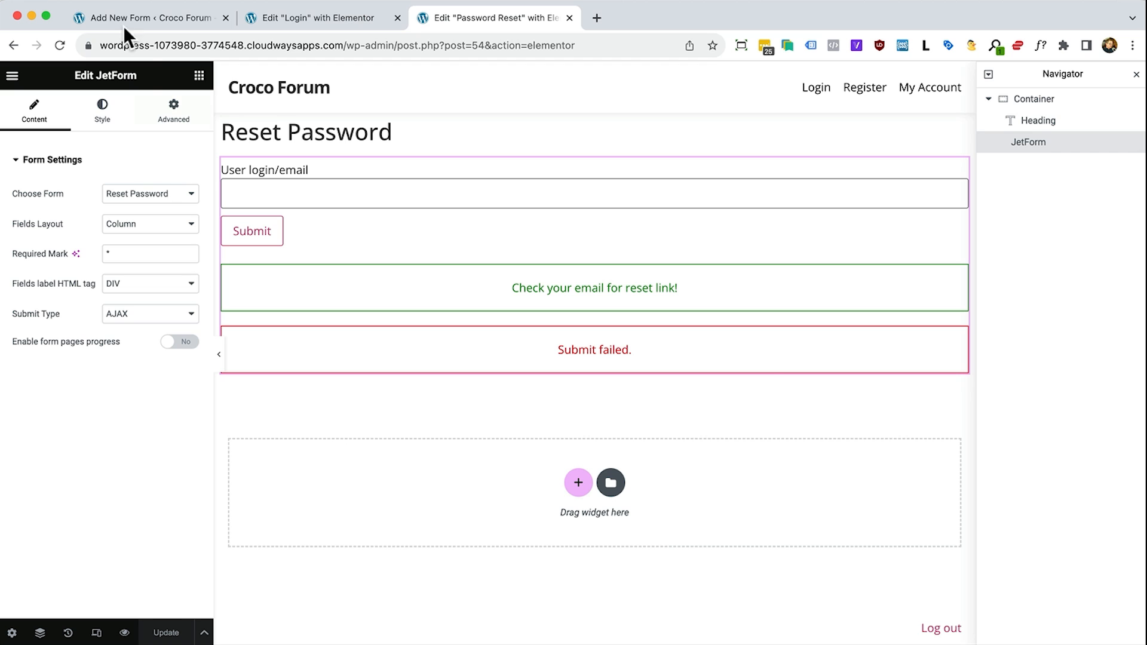
key("super+Tab")
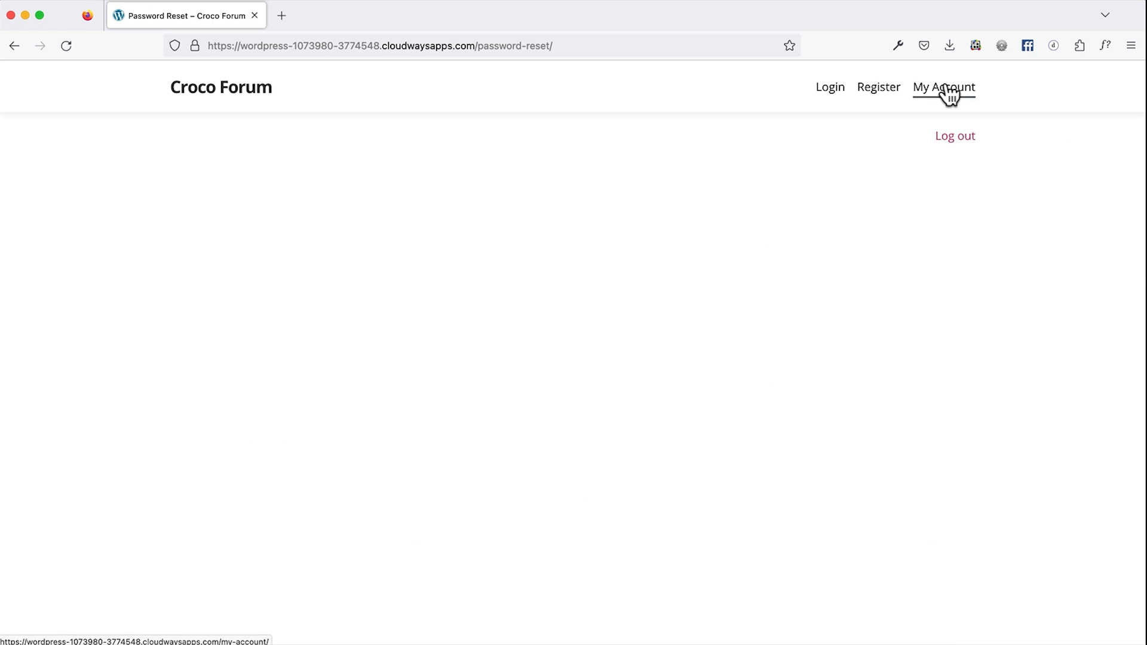
On the live site's forgotten-password page, submit a reset request for the test user's email
left_click(827, 90)
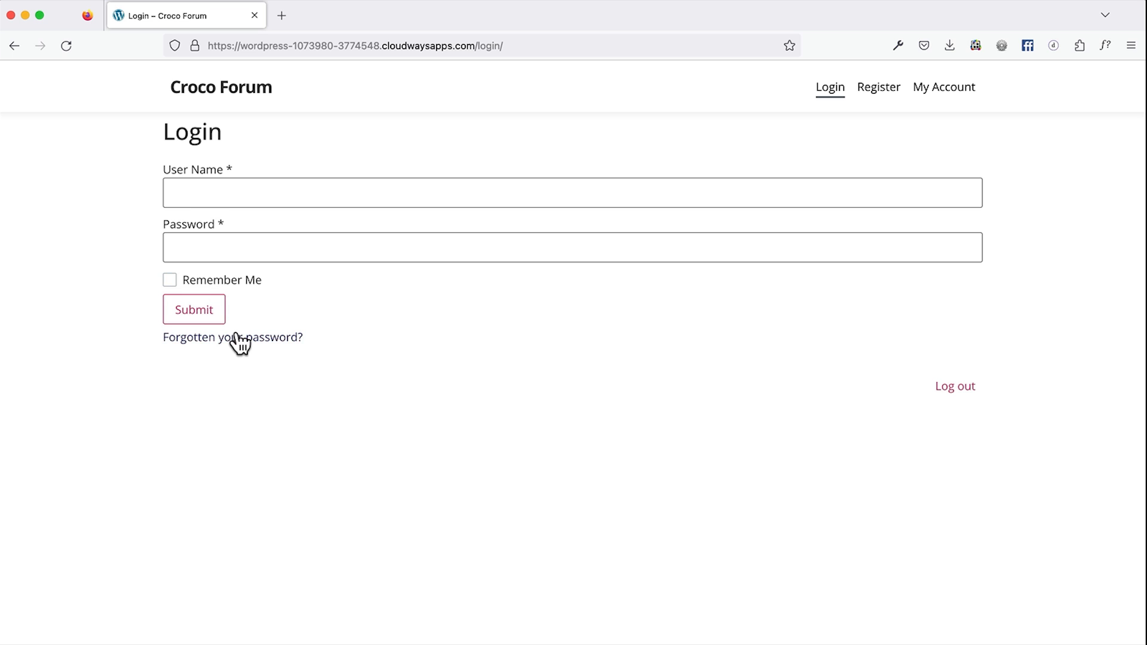
left_click(237, 334)
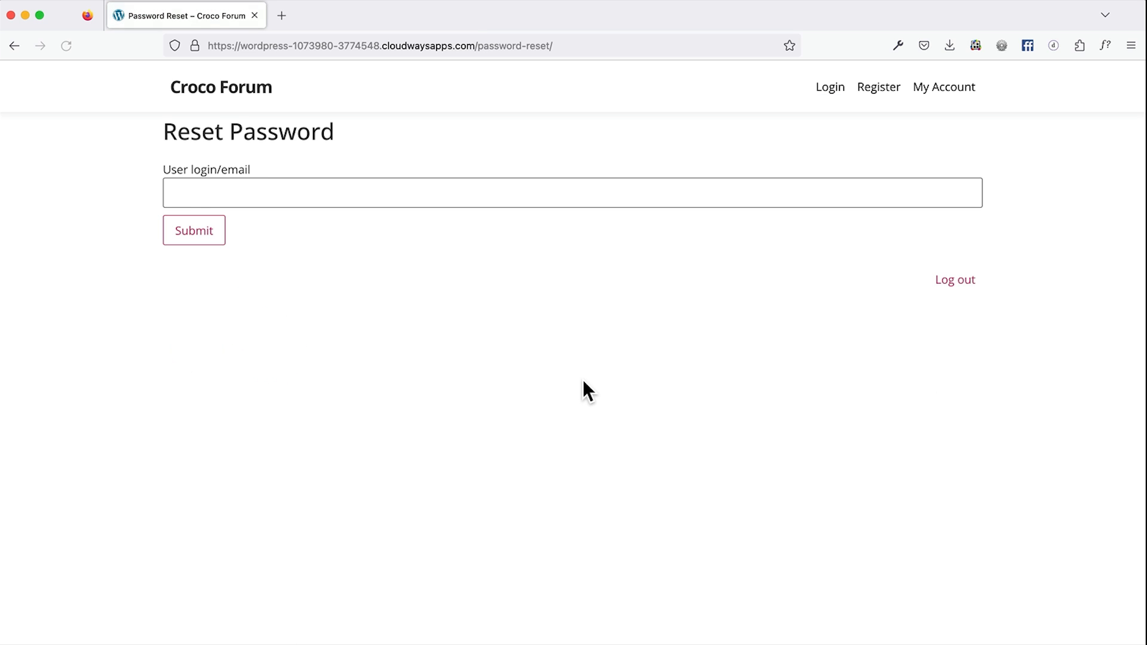
left_click(266, 194)
type("sam")
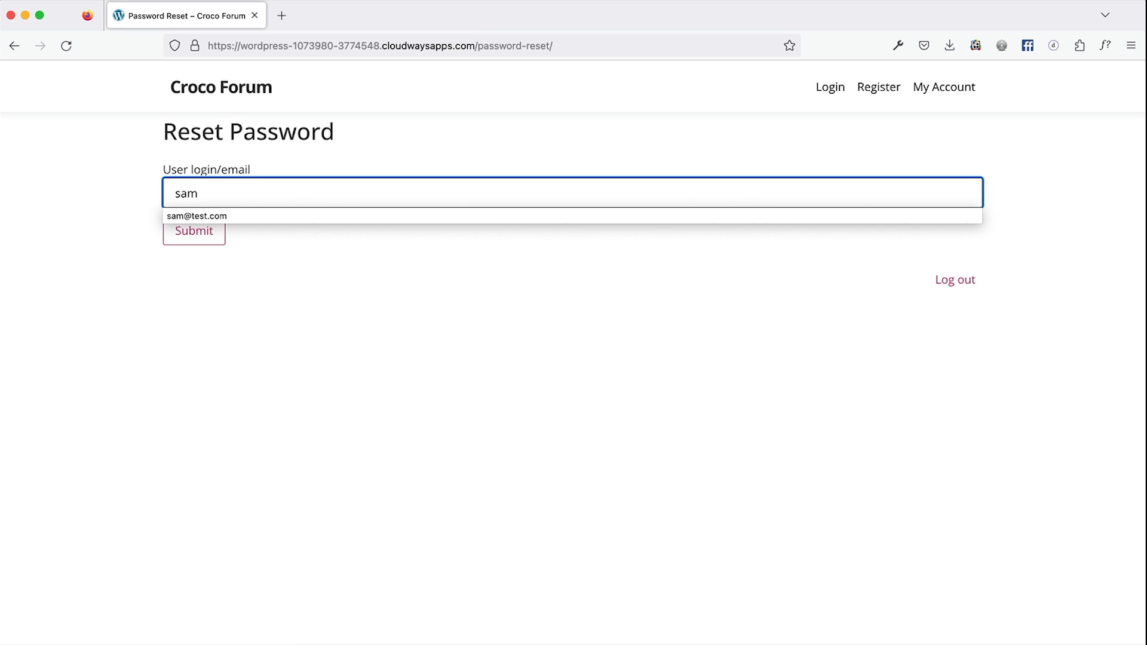
left_click(197, 216)
left_click(199, 231)
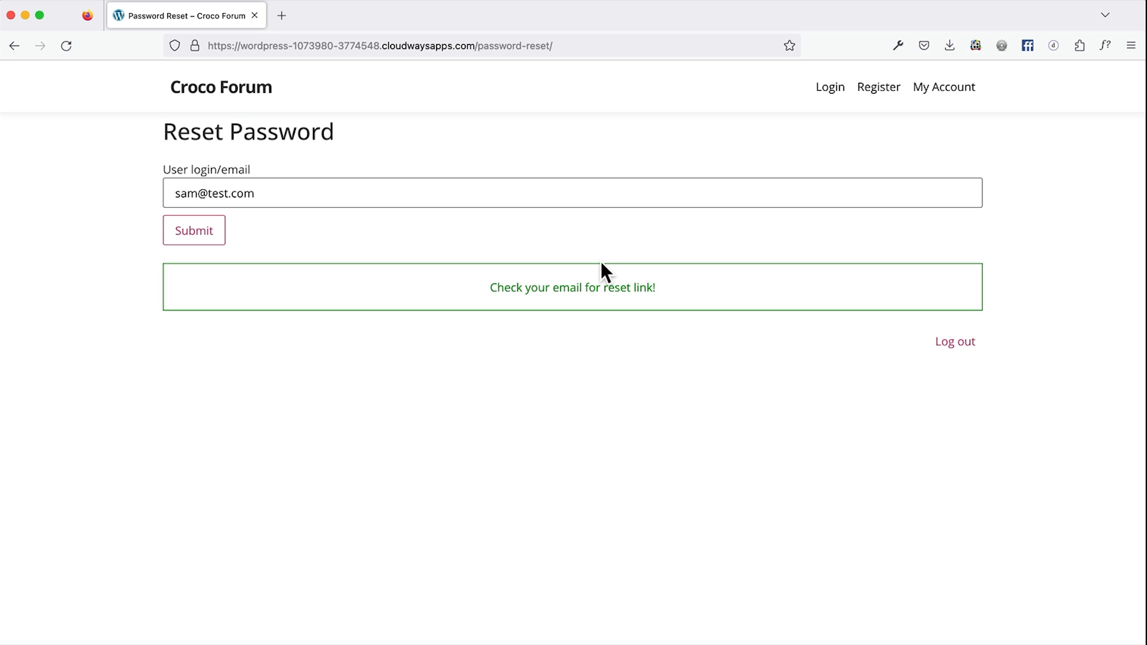
key("super+Tab")
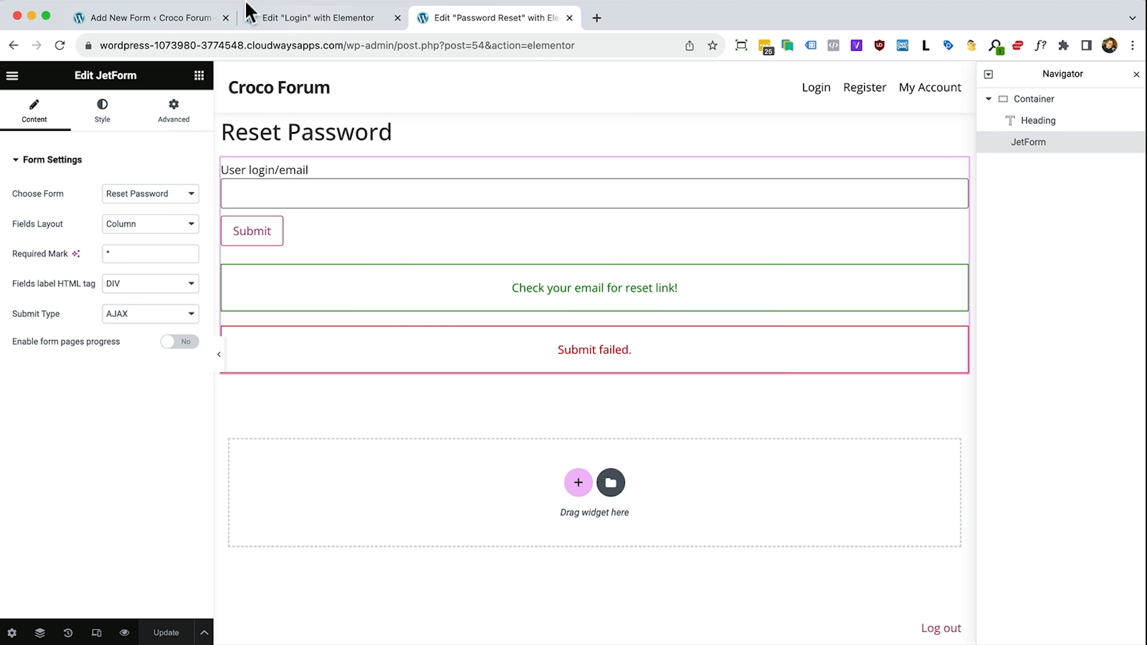
Open the WP Mail Logging email log in a new tab
left_click(146, 14)
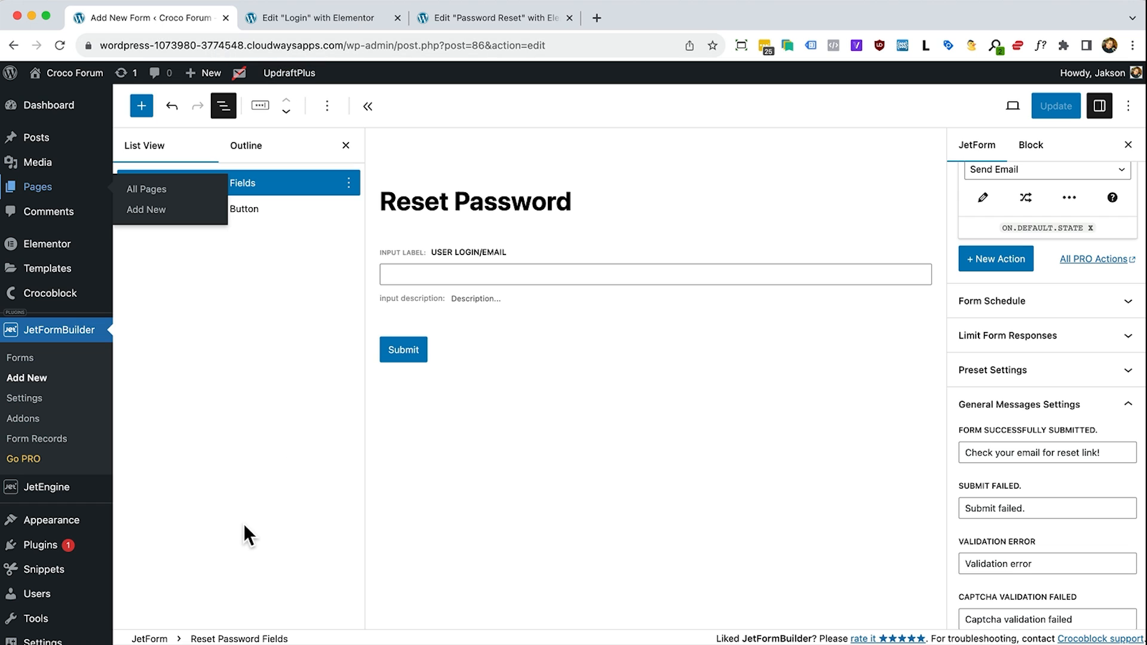
scroll(203, 508, "down", 2)
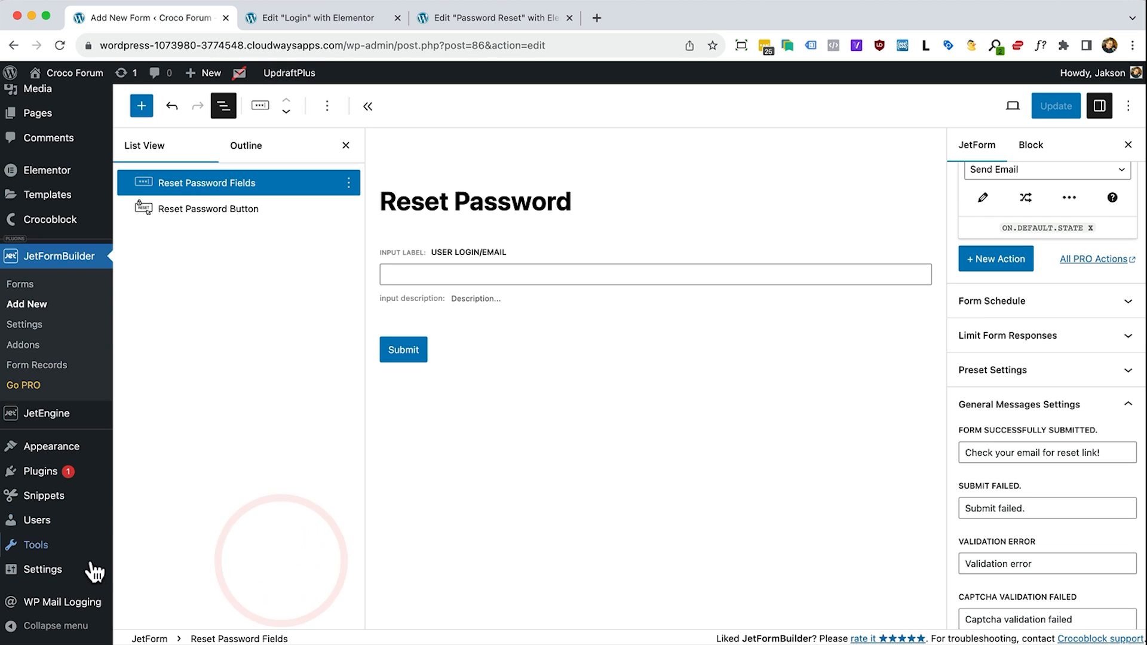
mouse_move(63, 609)
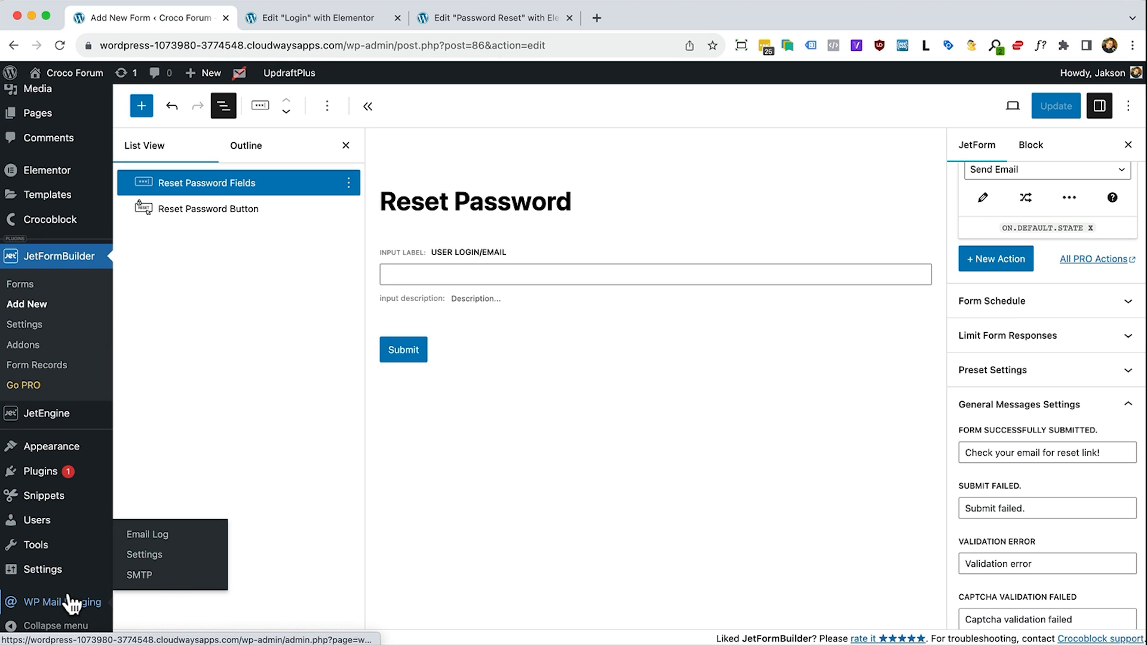
right_click(33, 604)
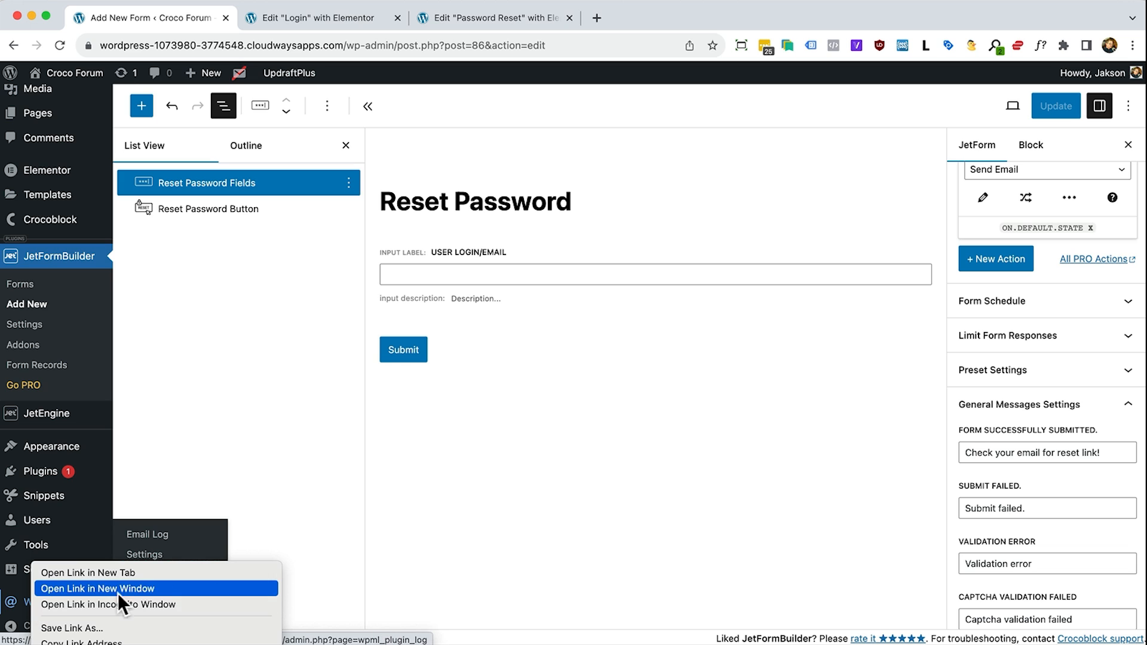
left_click(143, 569)
left_click(671, 18)
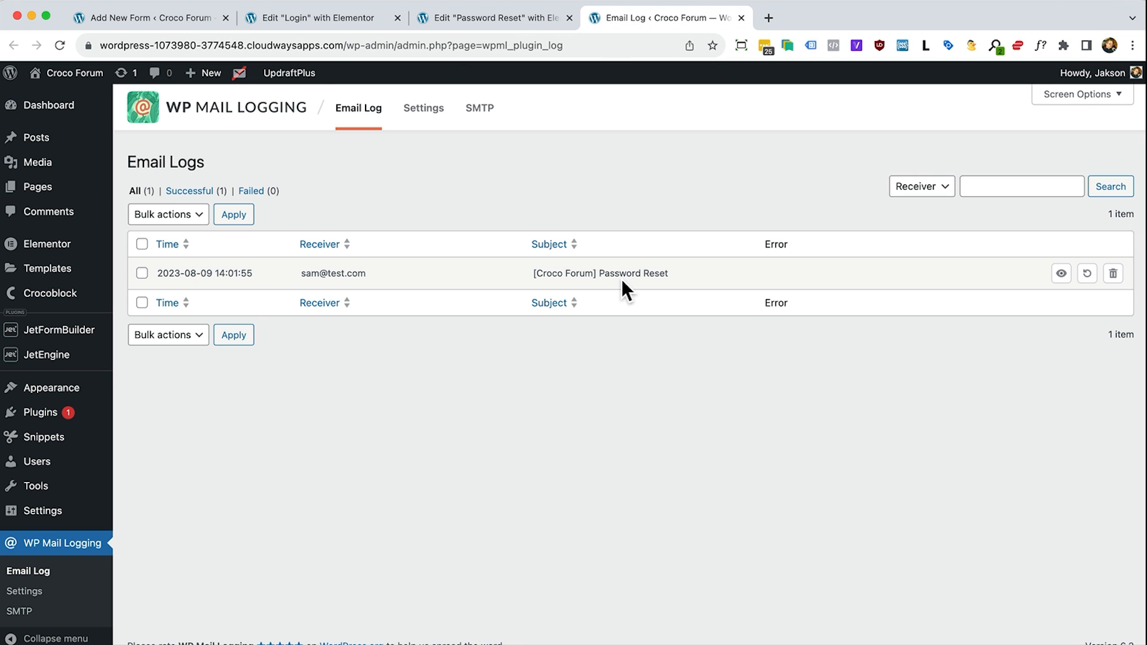
View the logged '[Croco Forum] Password Reset' email and copy its reset link
left_click(1062, 274)
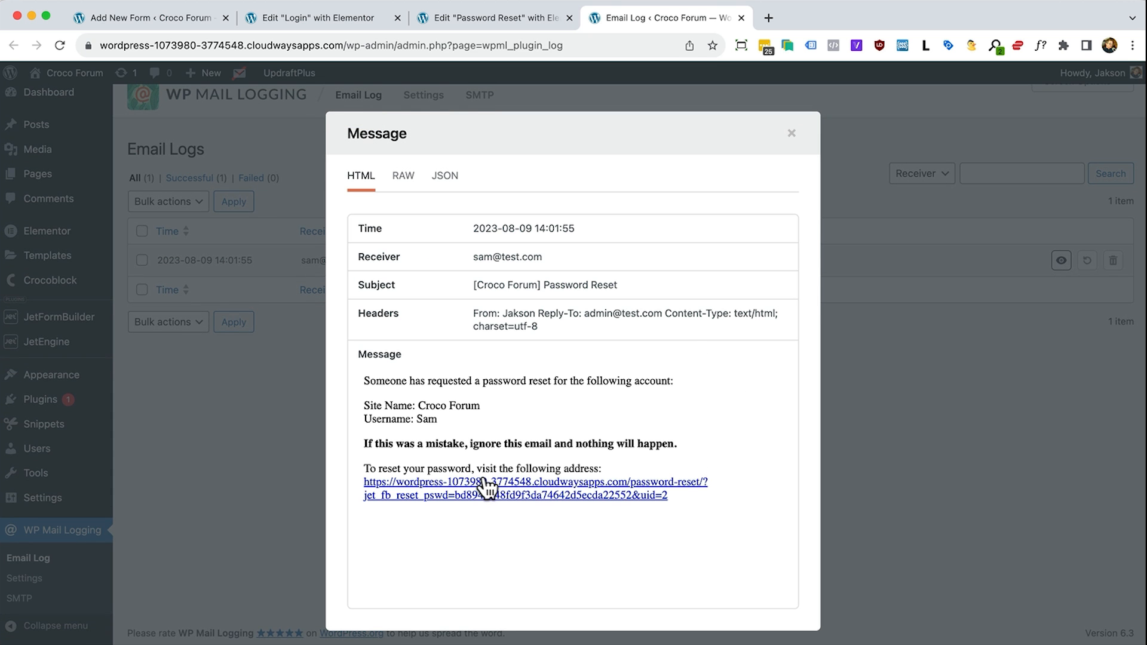
right_click(448, 482)
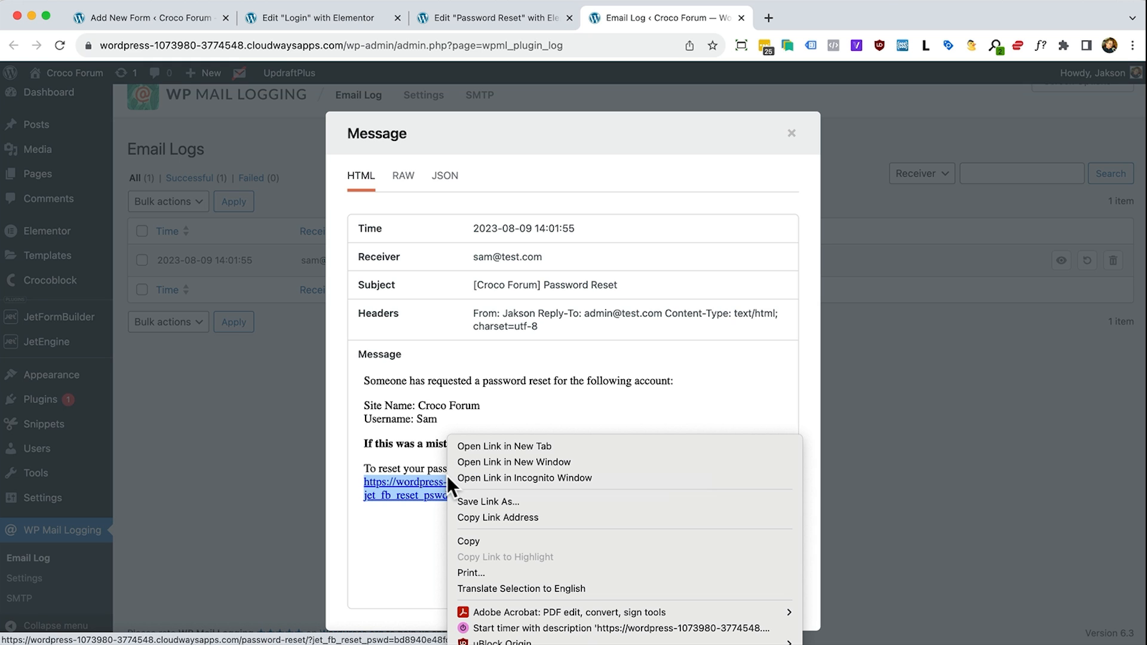
left_click(497, 516)
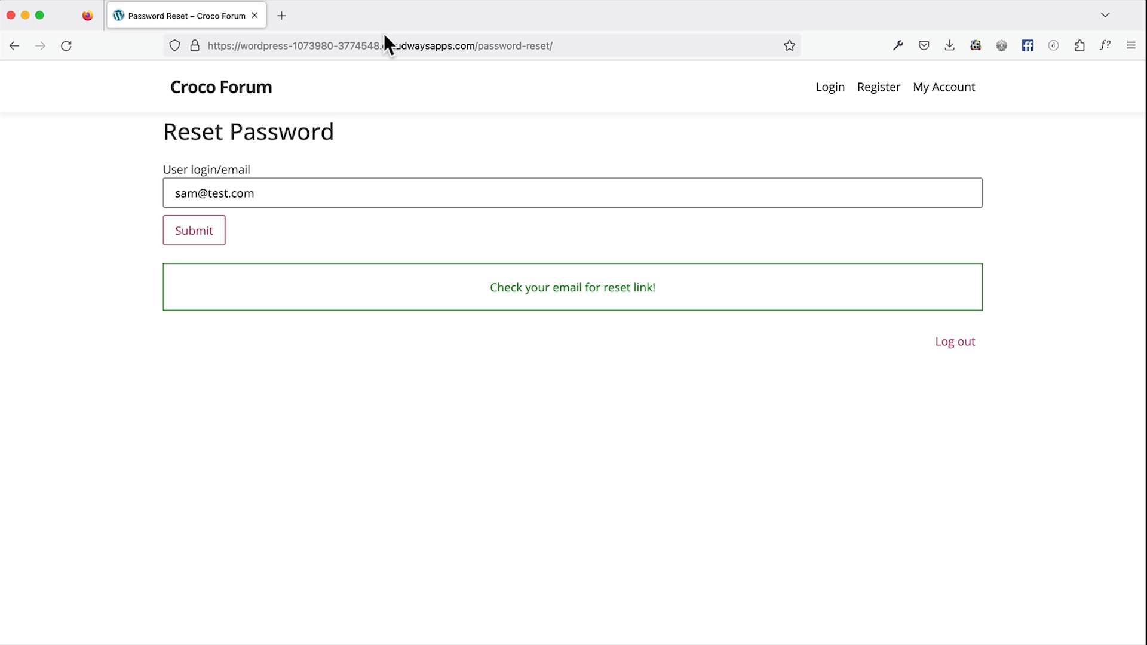
Go to the pasted reset link and set a new password, entering it twice
left_click(287, 21)
key("super+v")
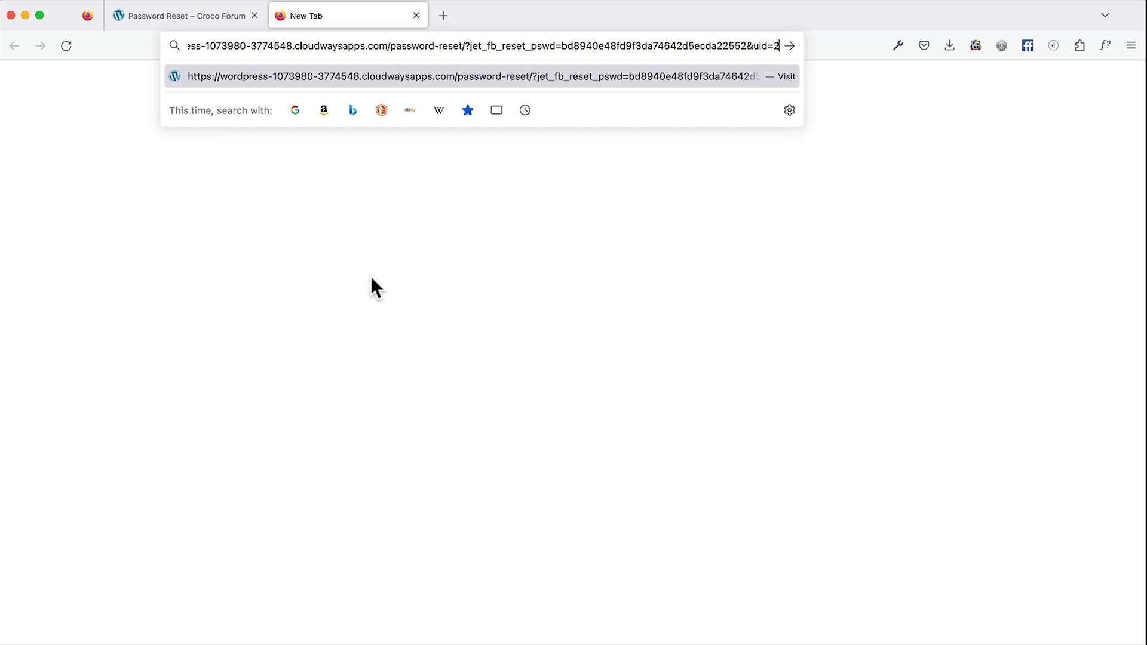
key("Return")
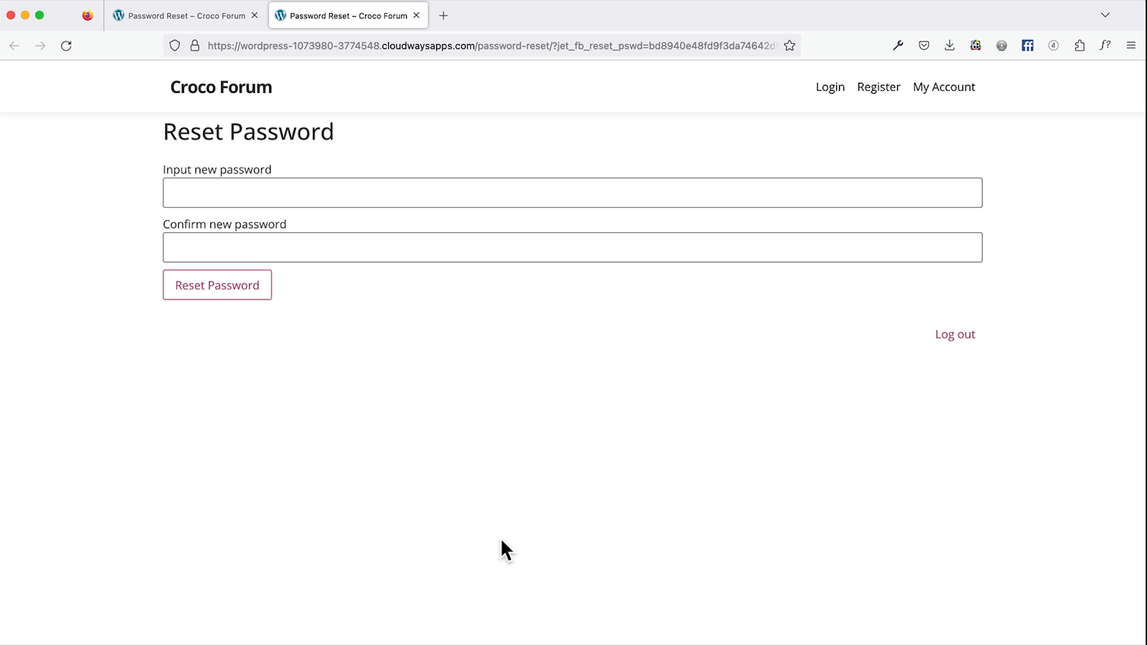
left_click_drag(550, 47, 474, 46)
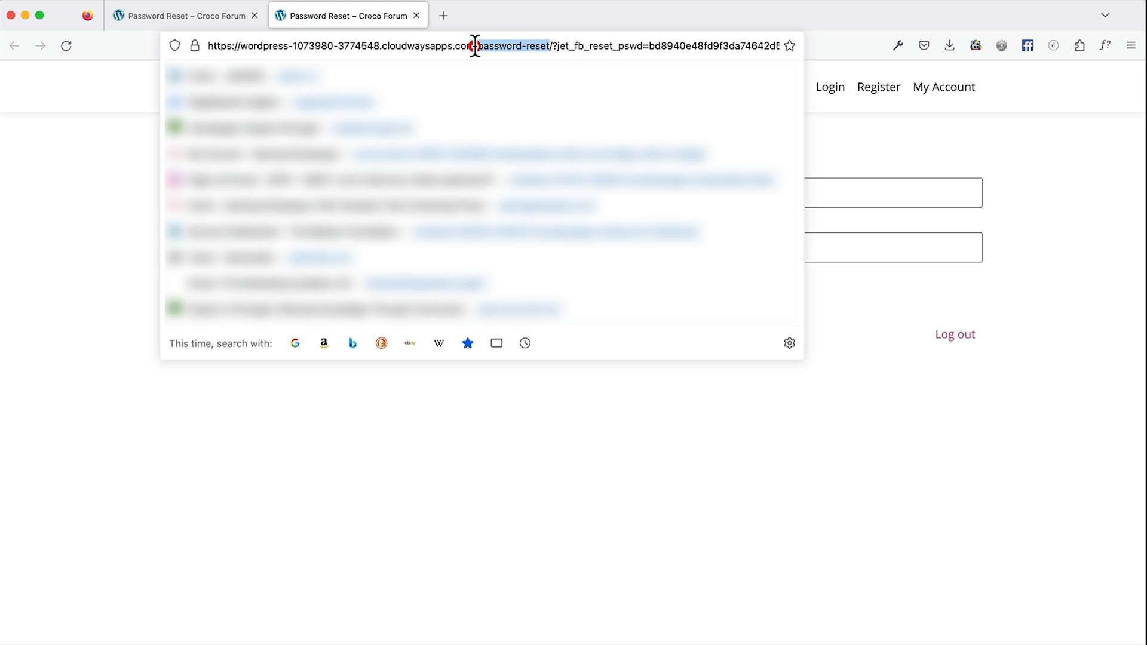
left_click(463, 493)
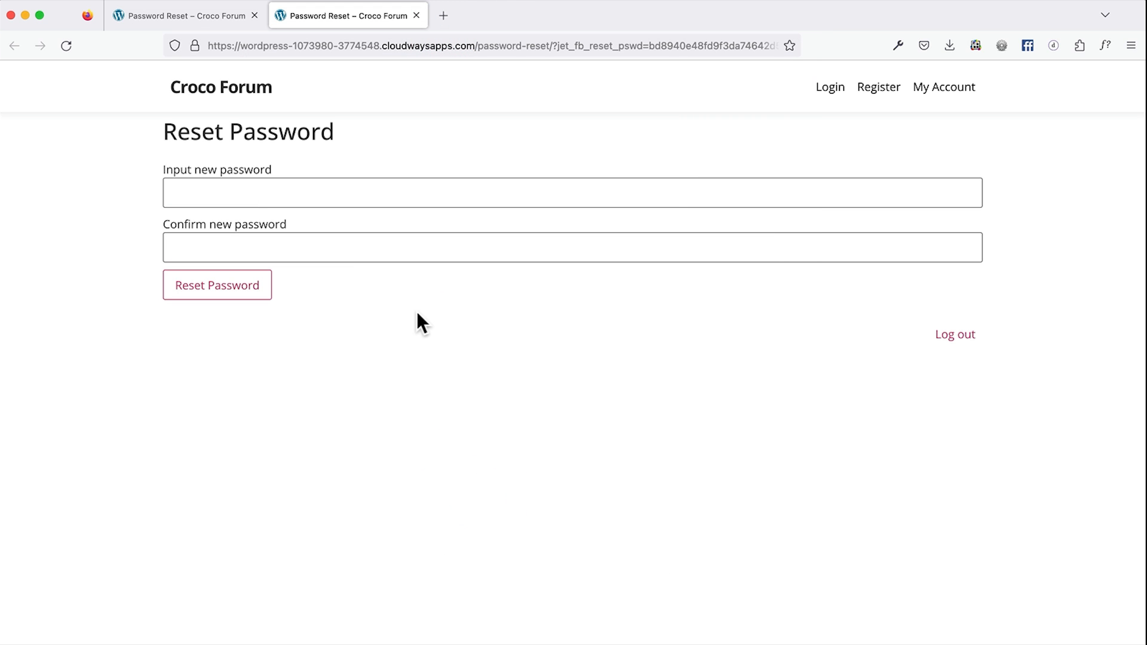
left_click(208, 187)
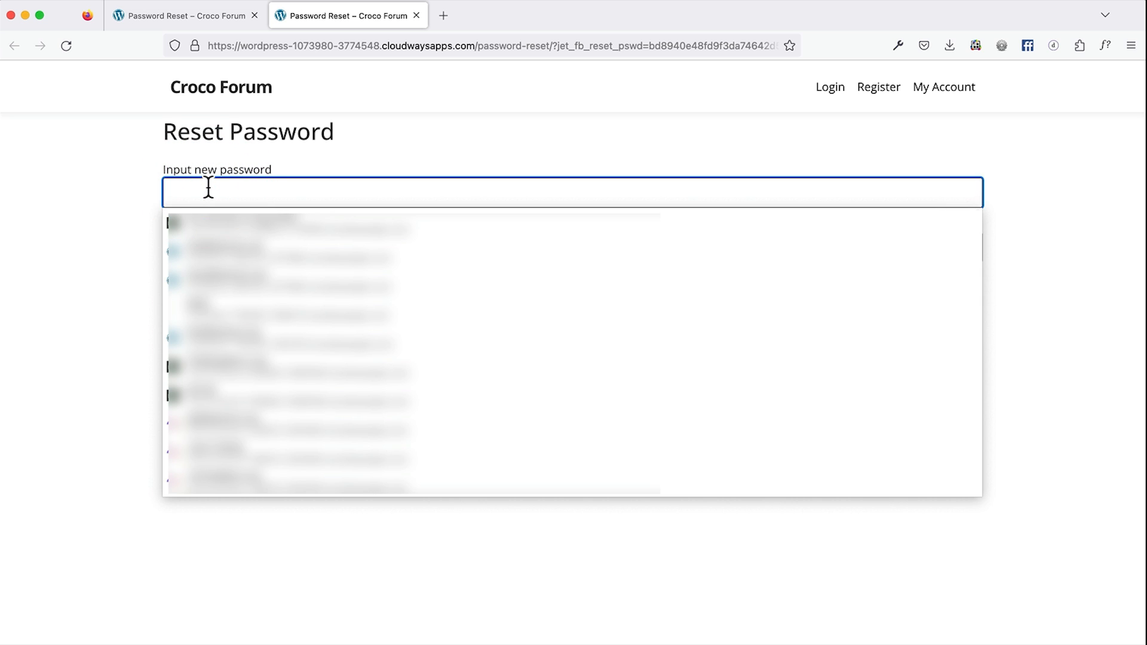
type("••••••••")
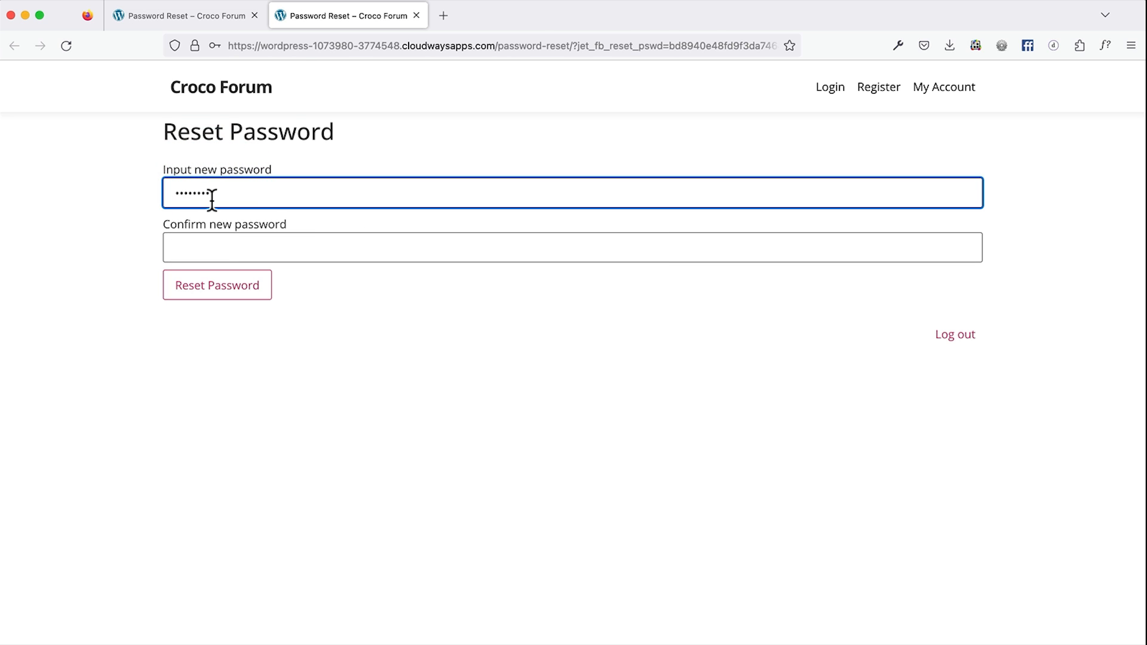
left_click(182, 237)
type("•••••")
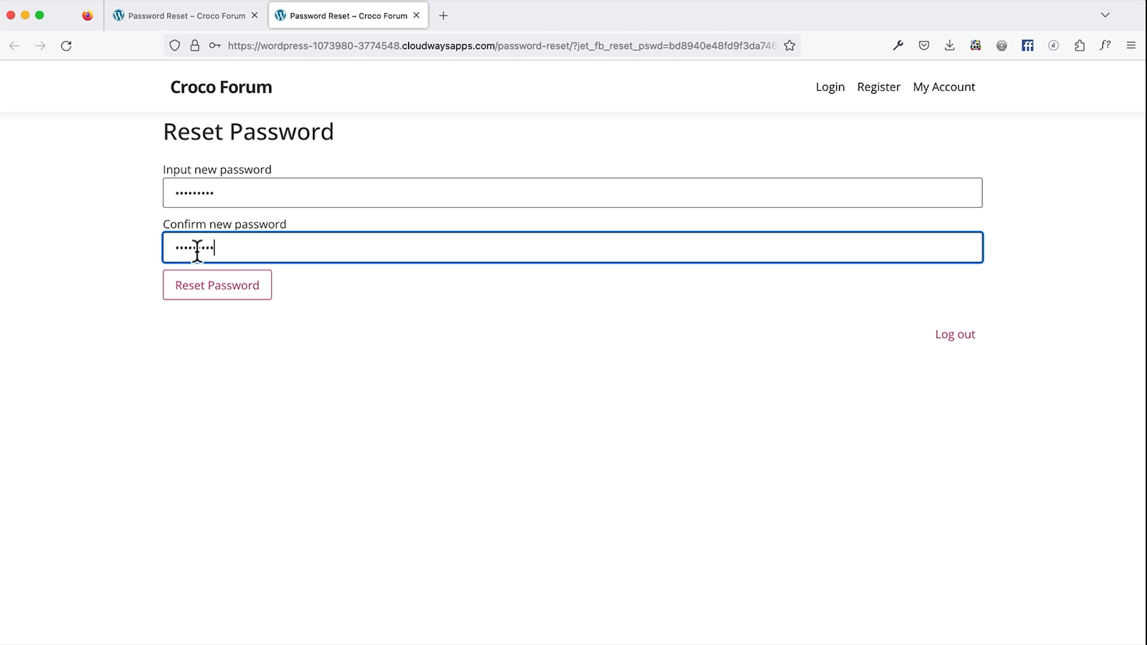
left_click(226, 291)
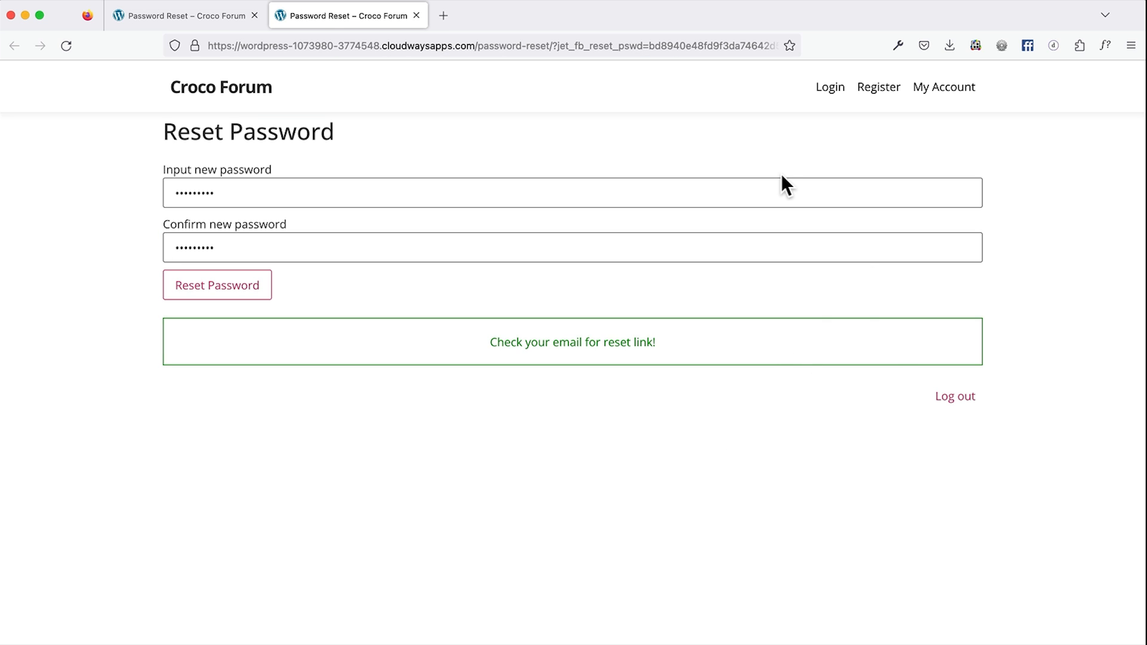
Log in as the test user with the new password to reach My Account
left_click(823, 95)
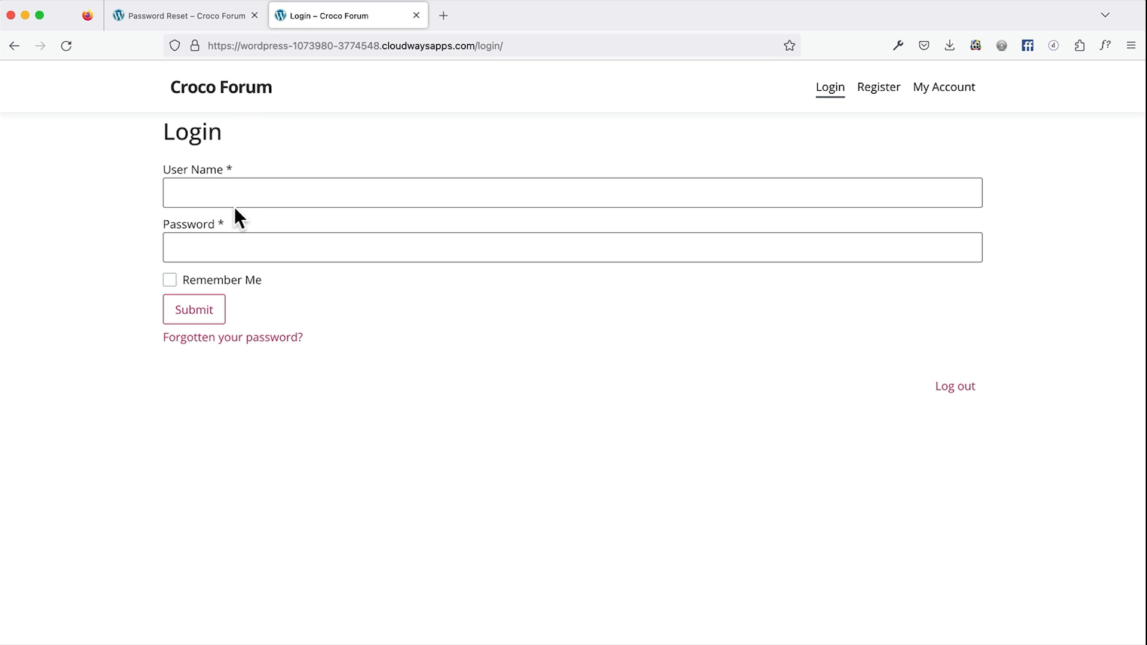
left_click(228, 197)
type("Sam")
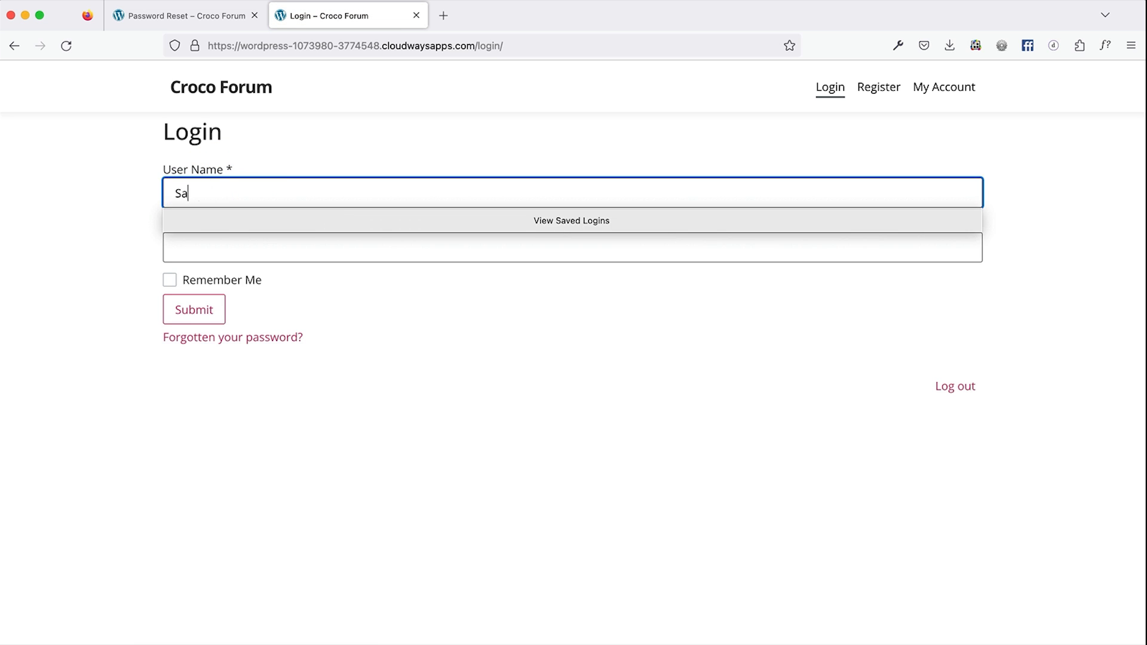
key("Tab")
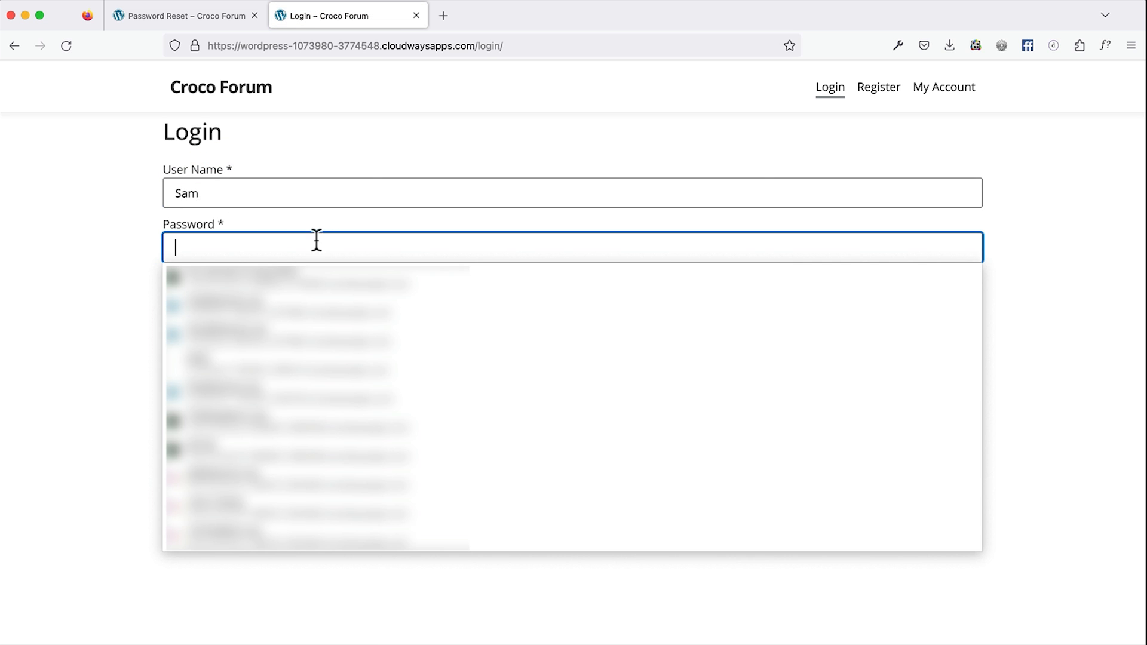
type("•")
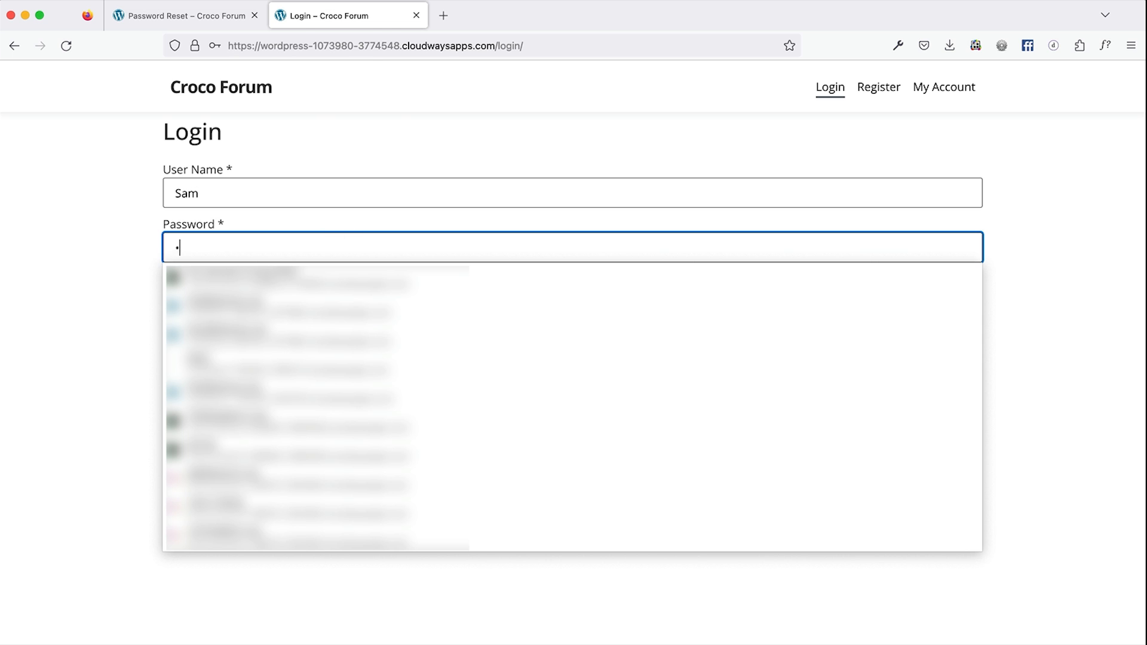
type("••")
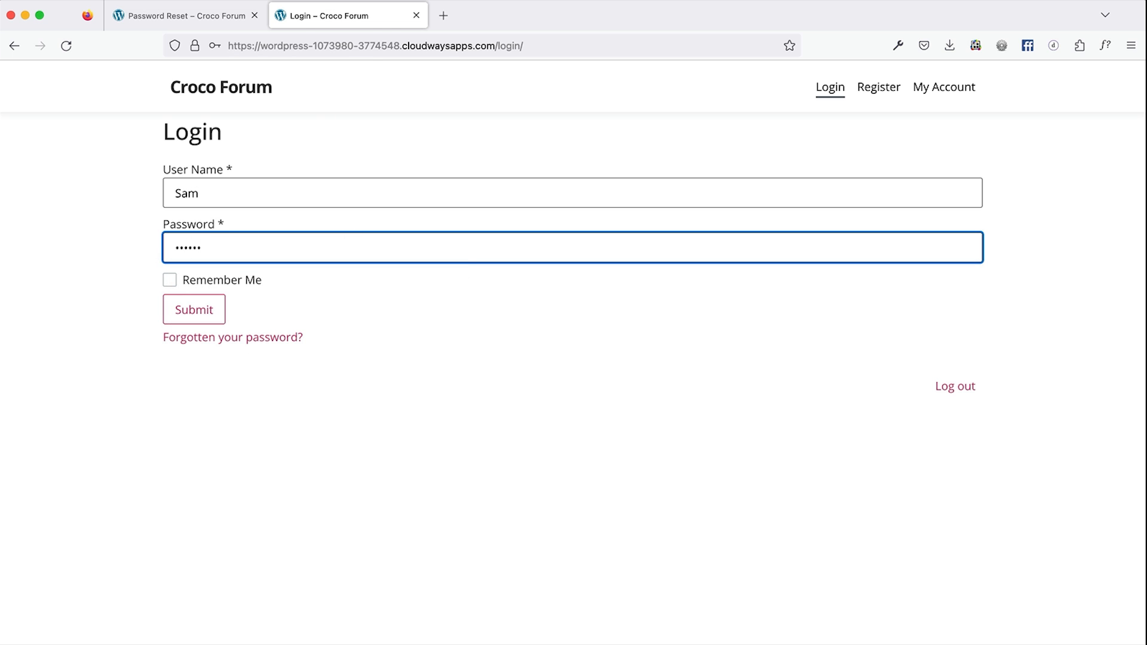
left_click(203, 310)
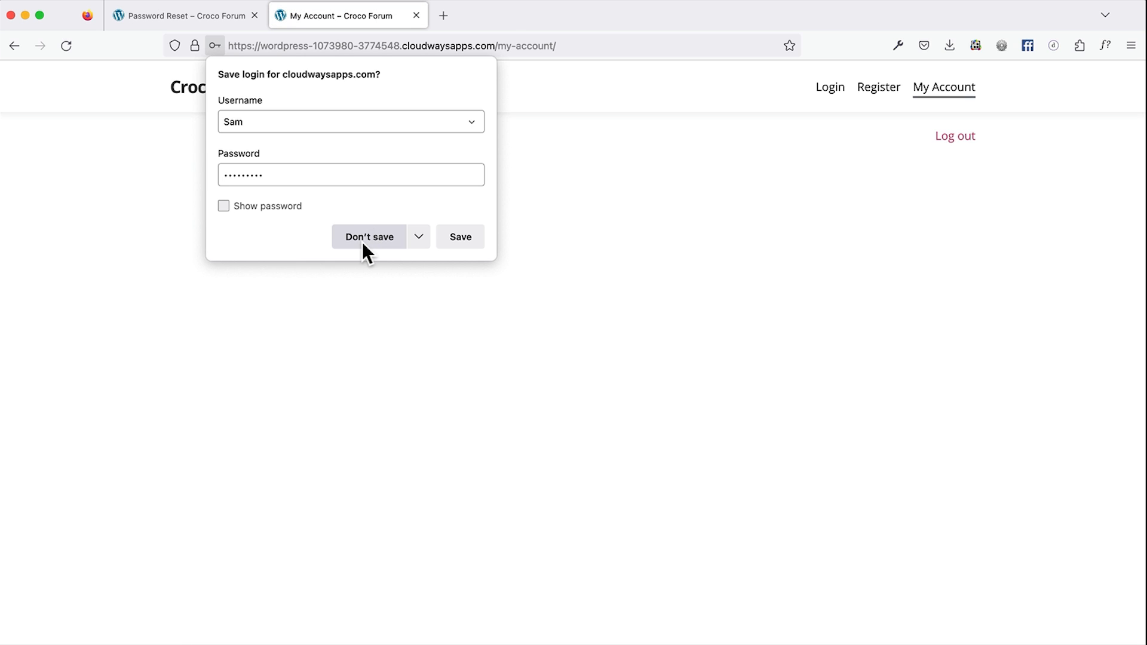
left_click(460, 238)
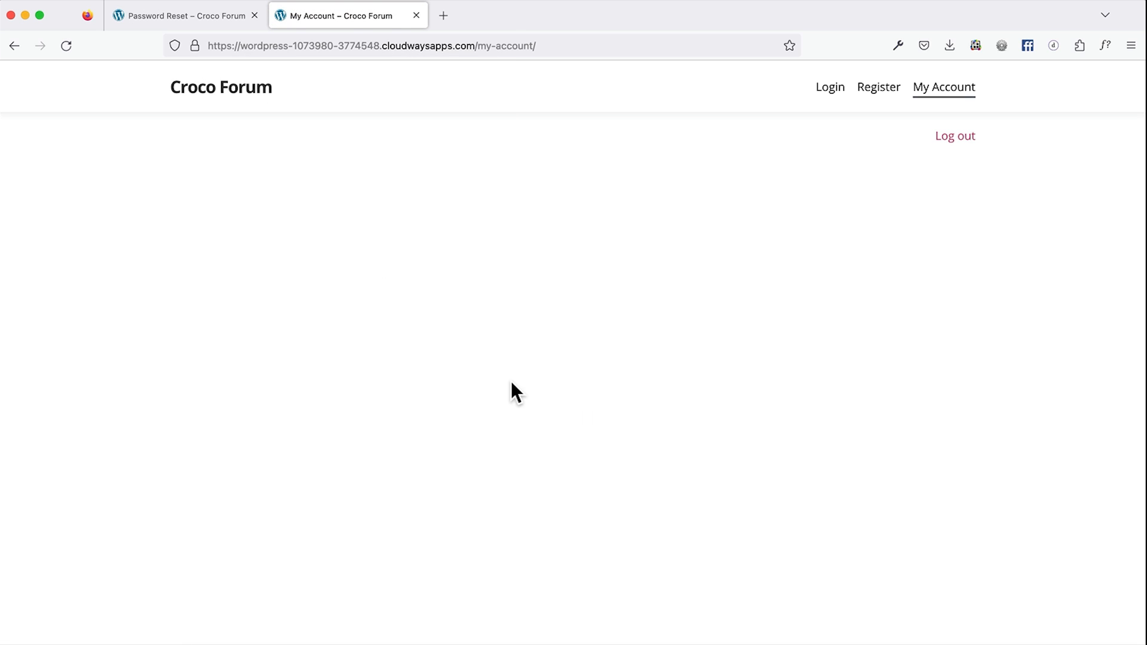
key("super+Tab")
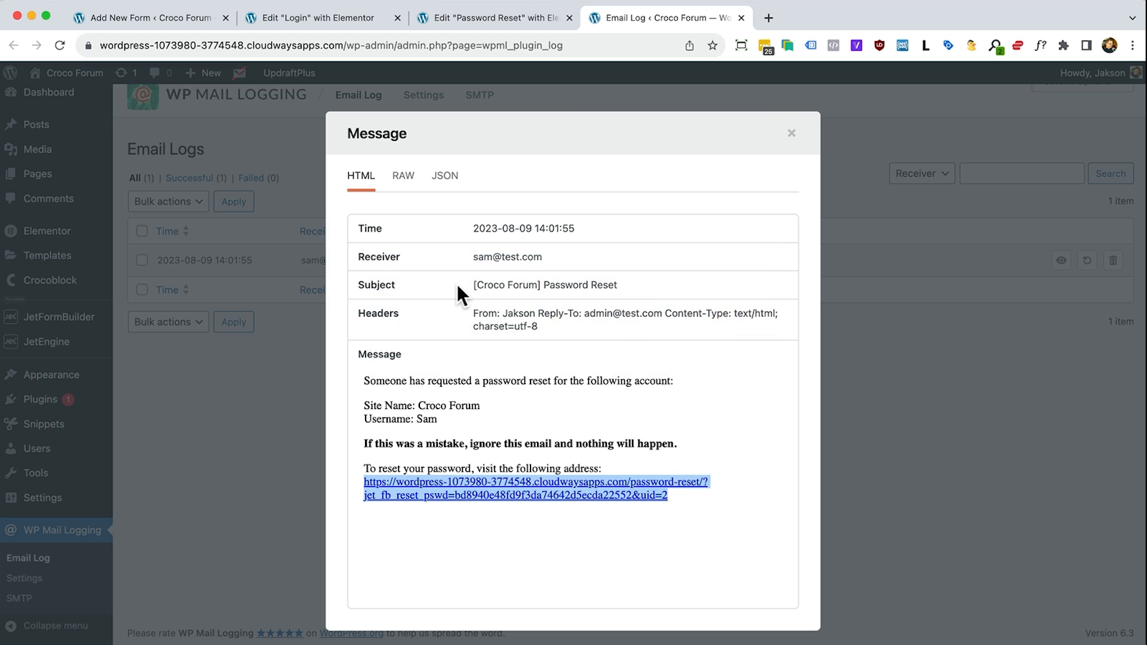
Go back to the Add New Form tab for Reset Password, then open Pages in another tab
left_click(123, 27)
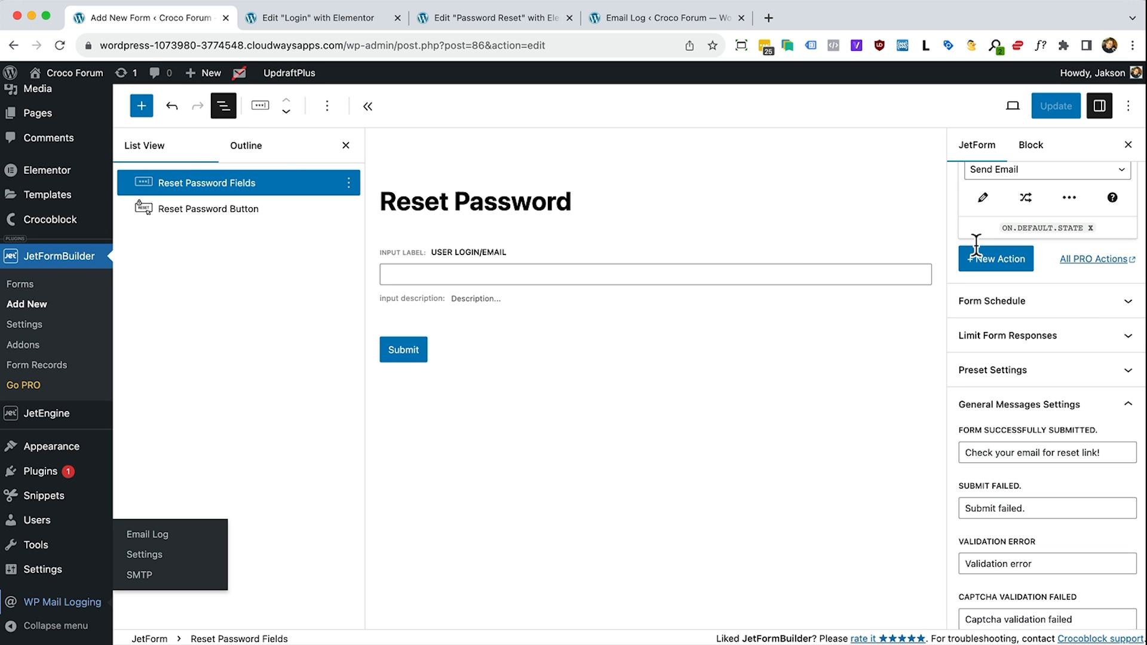
scroll(1039, 307, "up", 7)
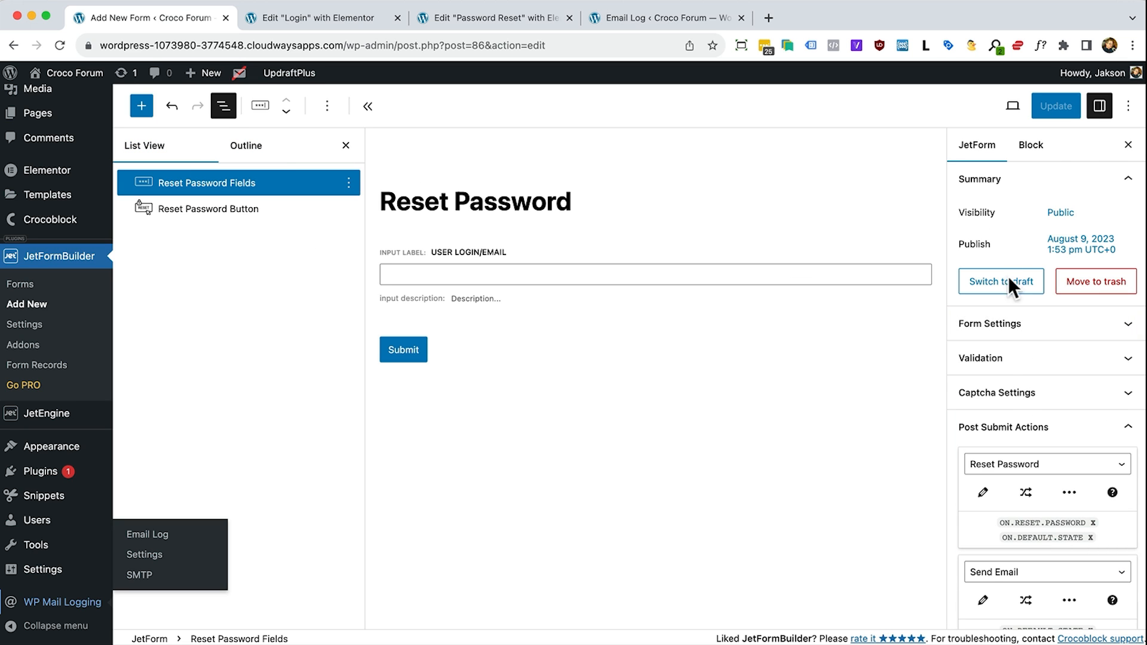
scroll(1012, 334, "down", 3)
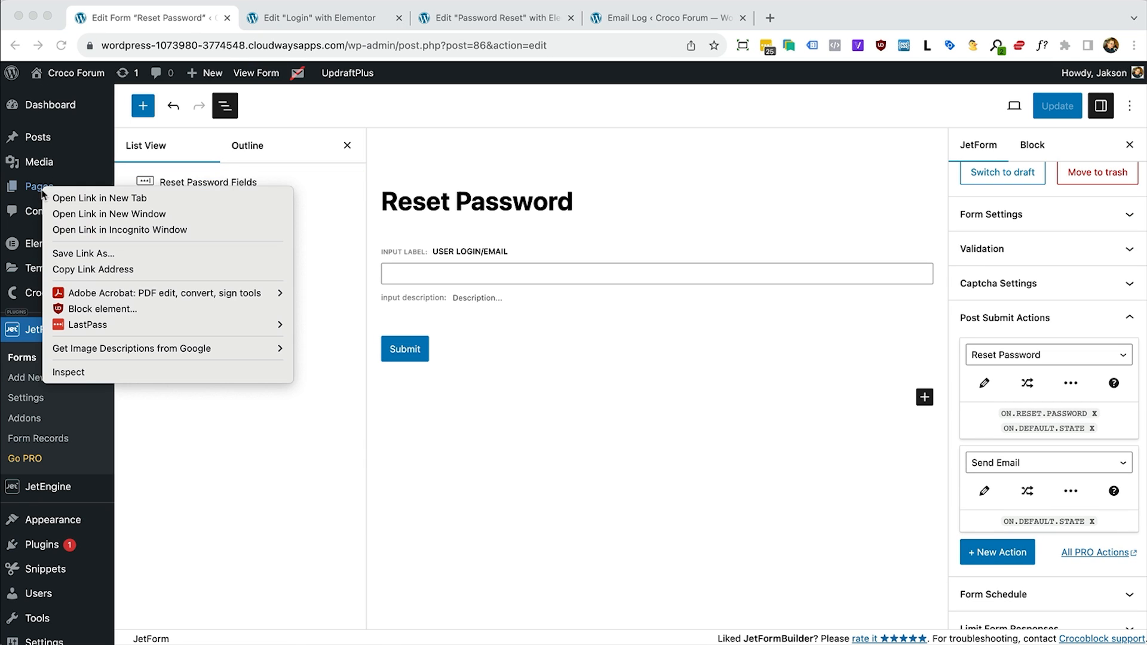
left_click(113, 197)
Create a new page titled 'Check your email' and open it in Elementor
left_click(317, 27)
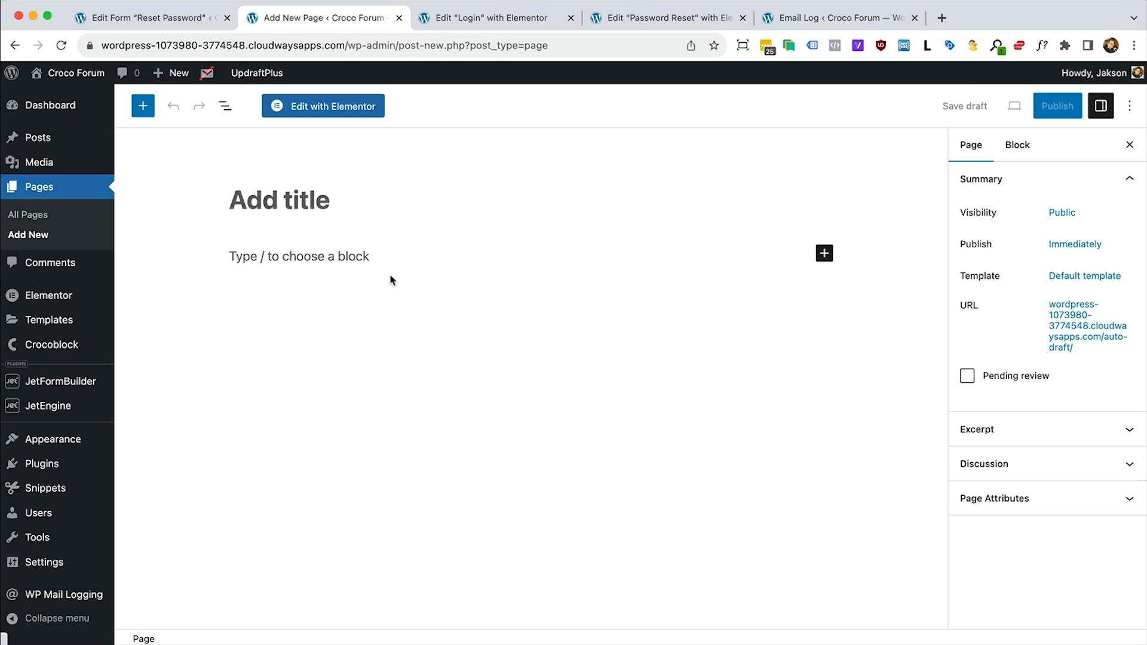
type("Check you")
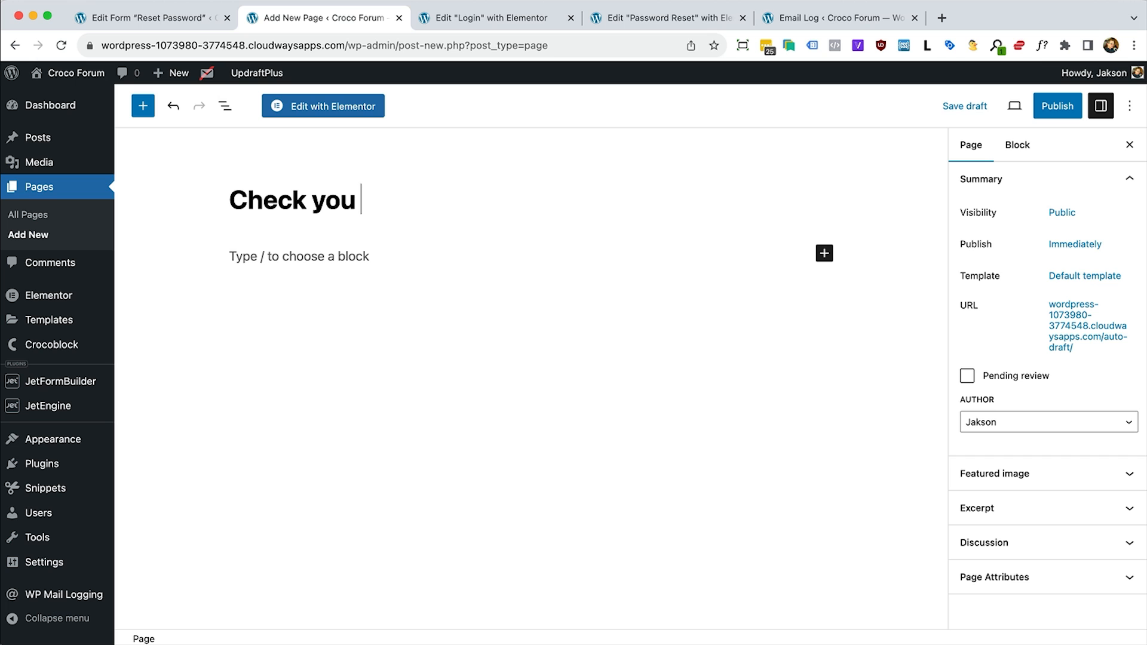
type("r email")
left_click(322, 105)
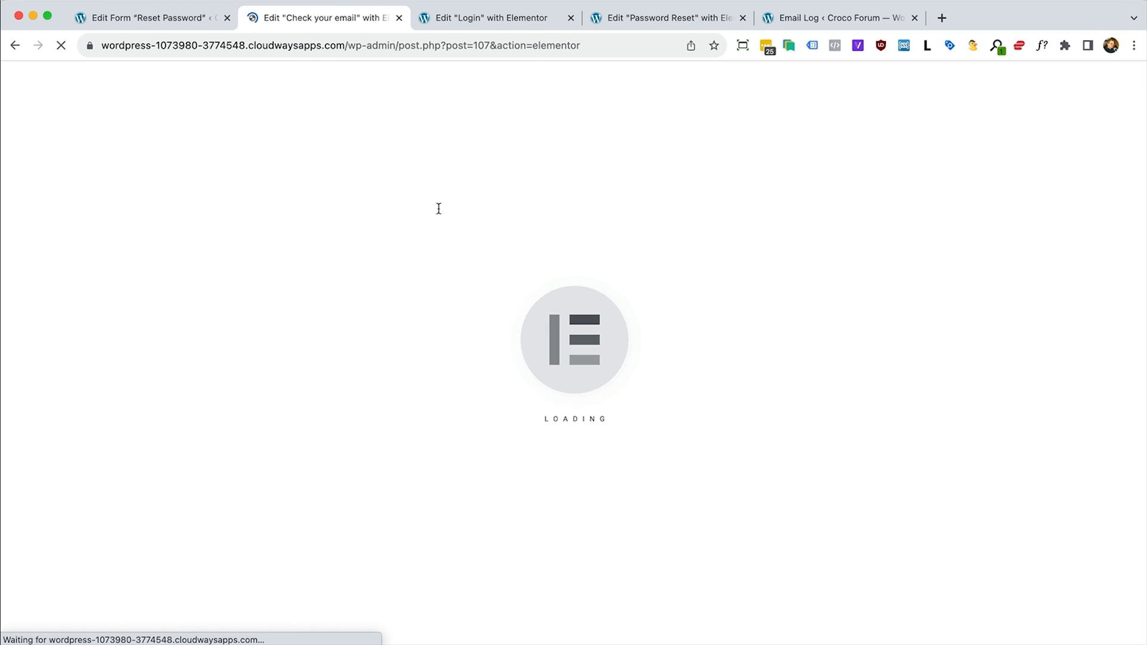
Add a centred heading reading 'Please check your email for reset link'
left_click_drag(55, 339, 645, 257)
left_click(28, 225)
key("super+a")
type("Please che")
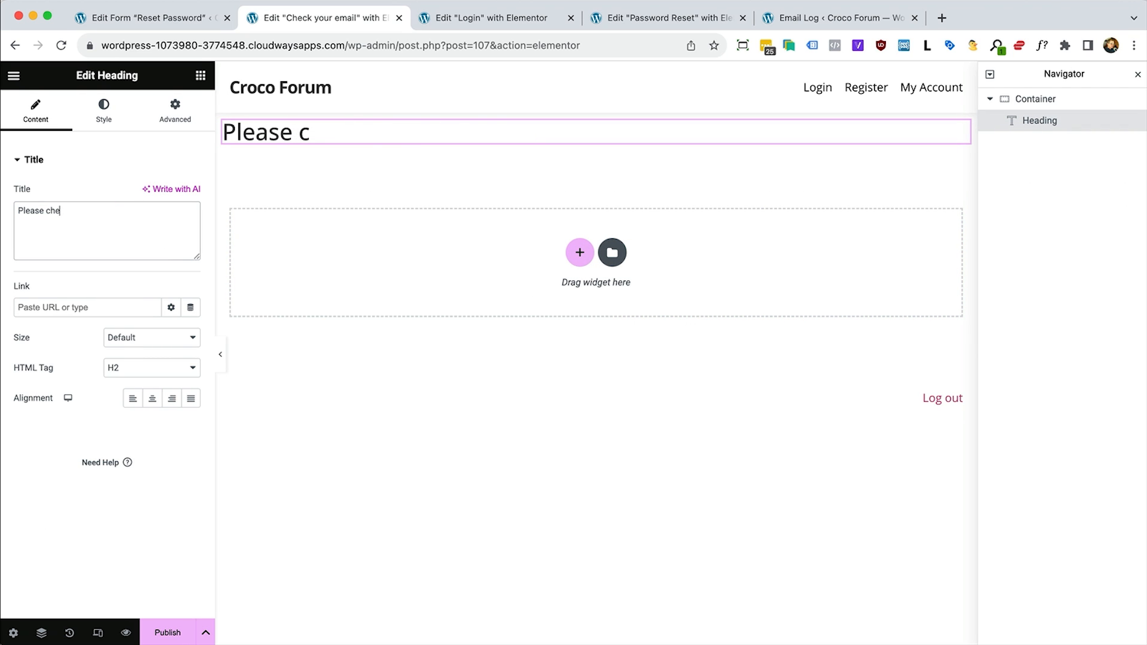
type("ck your email")
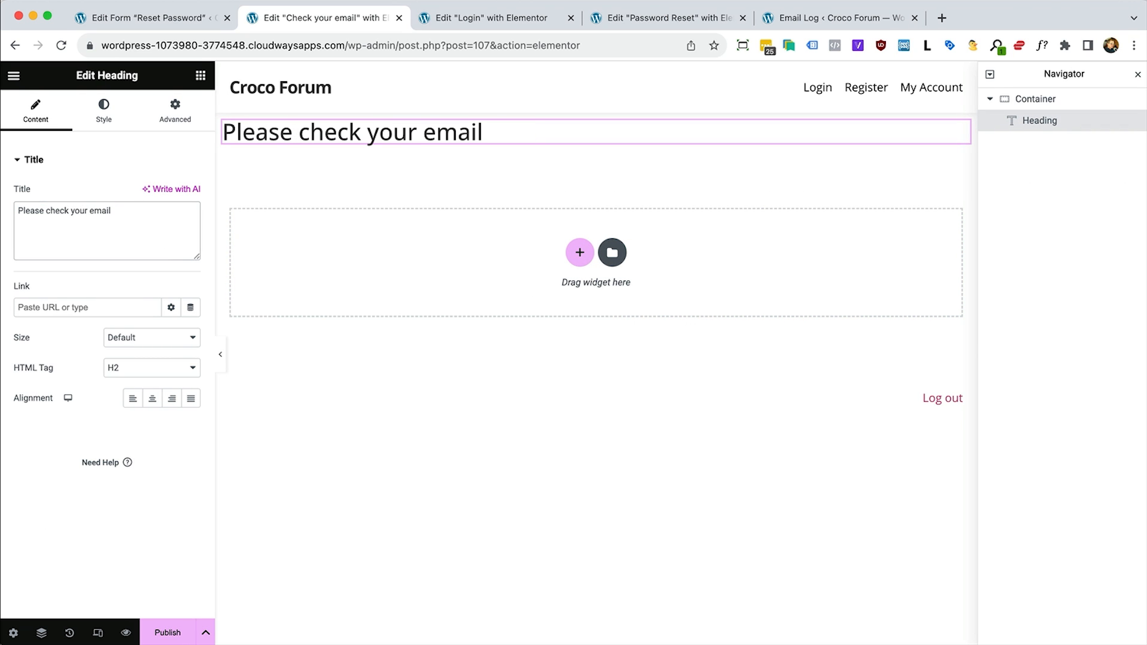
type(" for reset link")
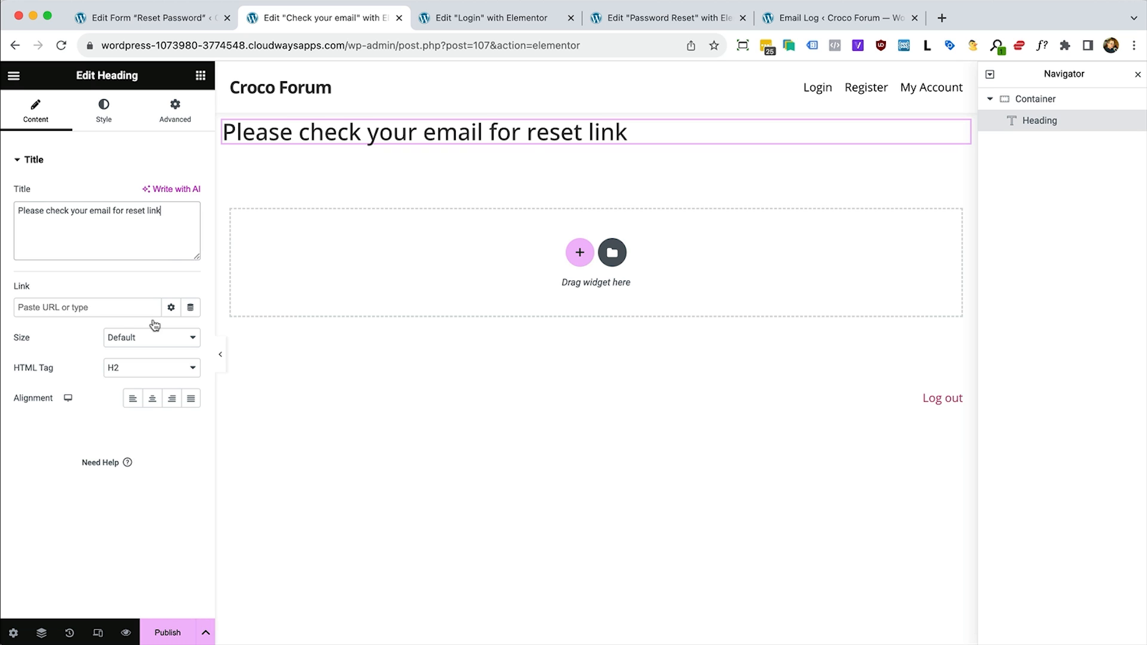
left_click(179, 113)
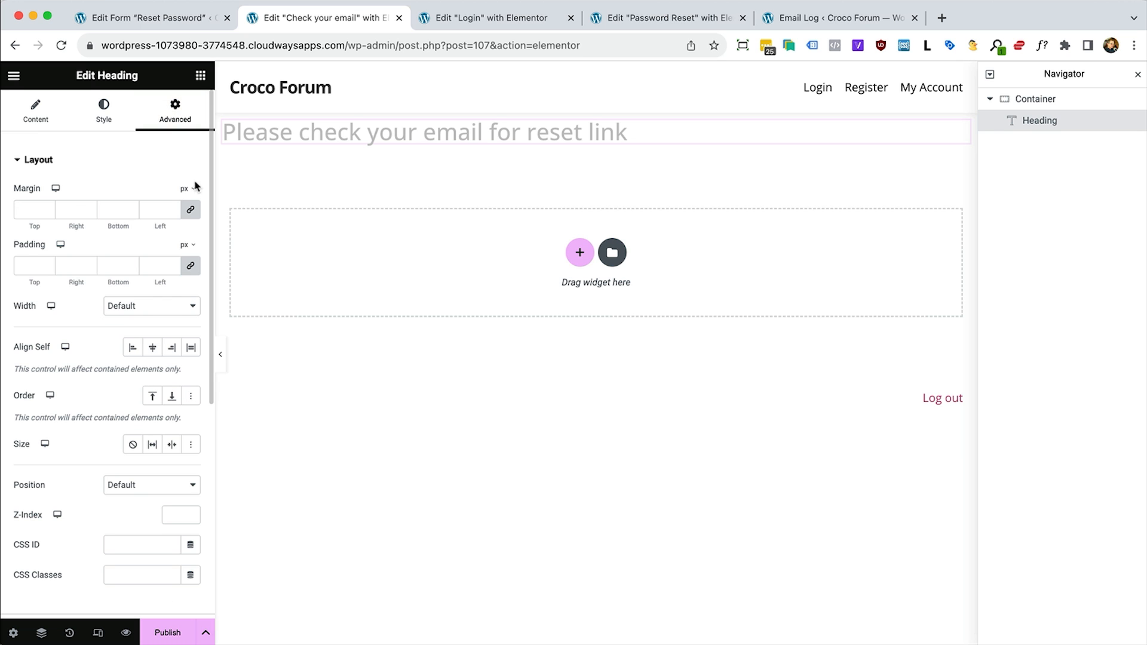
left_click(36, 115)
left_click(150, 411)
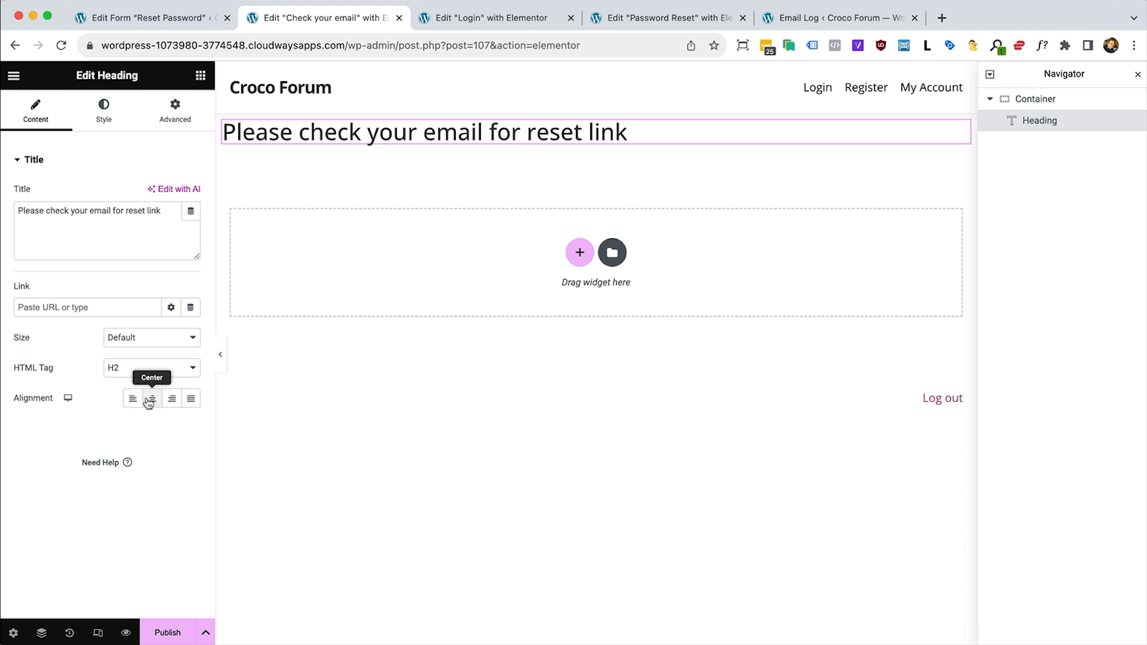
Give the heading padding of 30, publish the page, and return to the Reset Password form
left_click(174, 114)
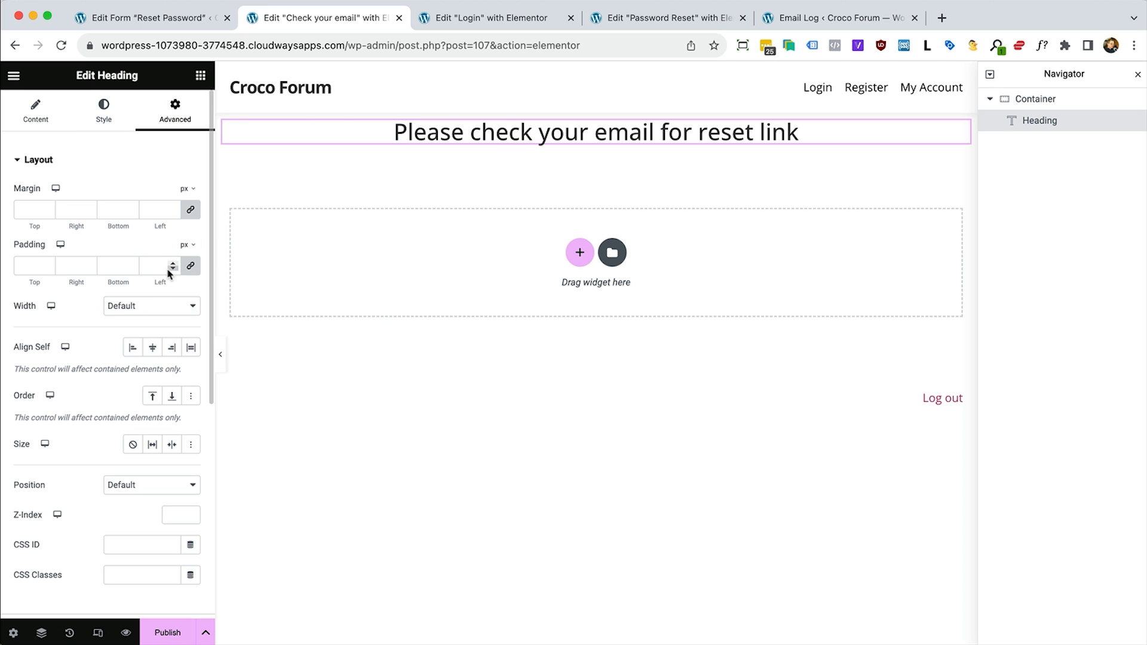
type("30")
left_click(36, 114)
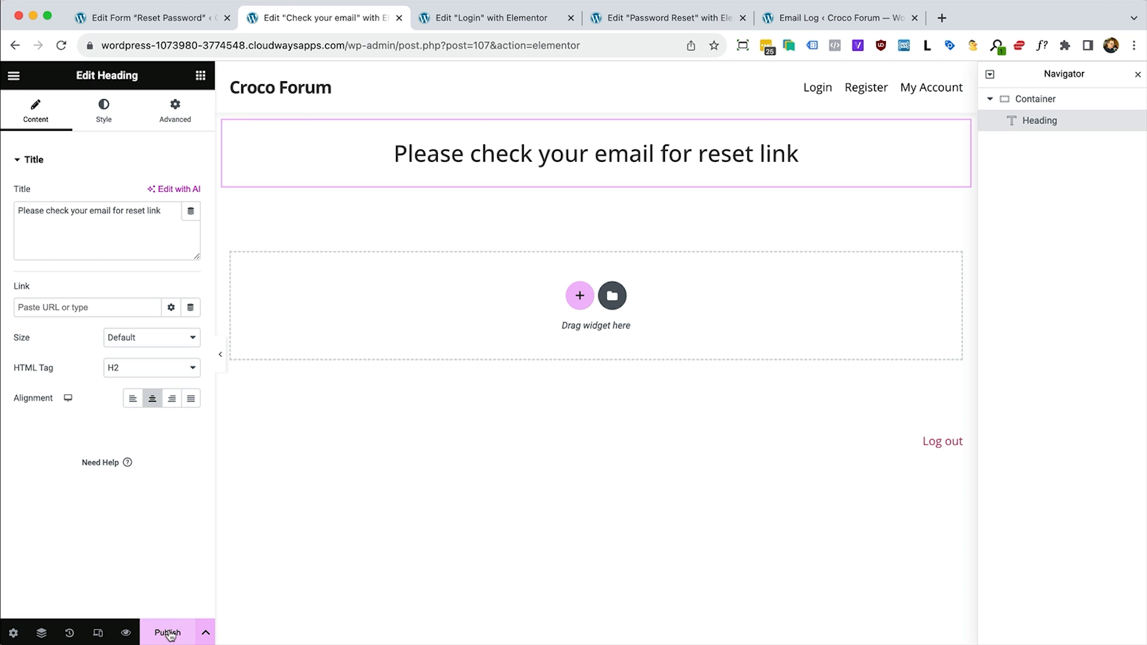
left_click(176, 634)
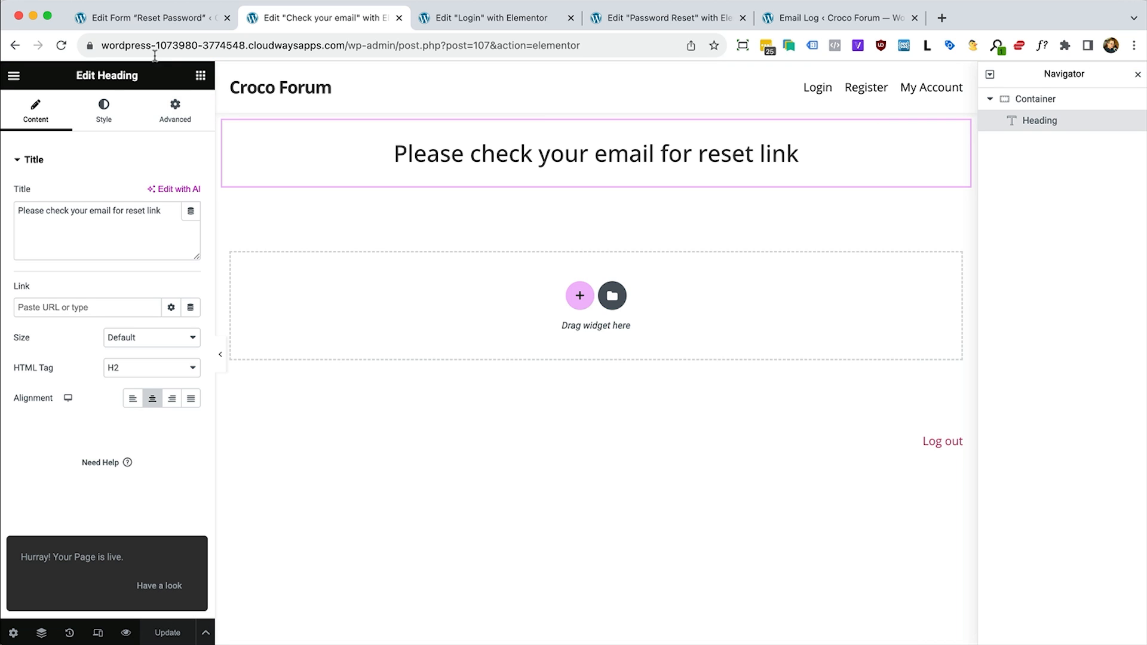
left_click(146, 20)
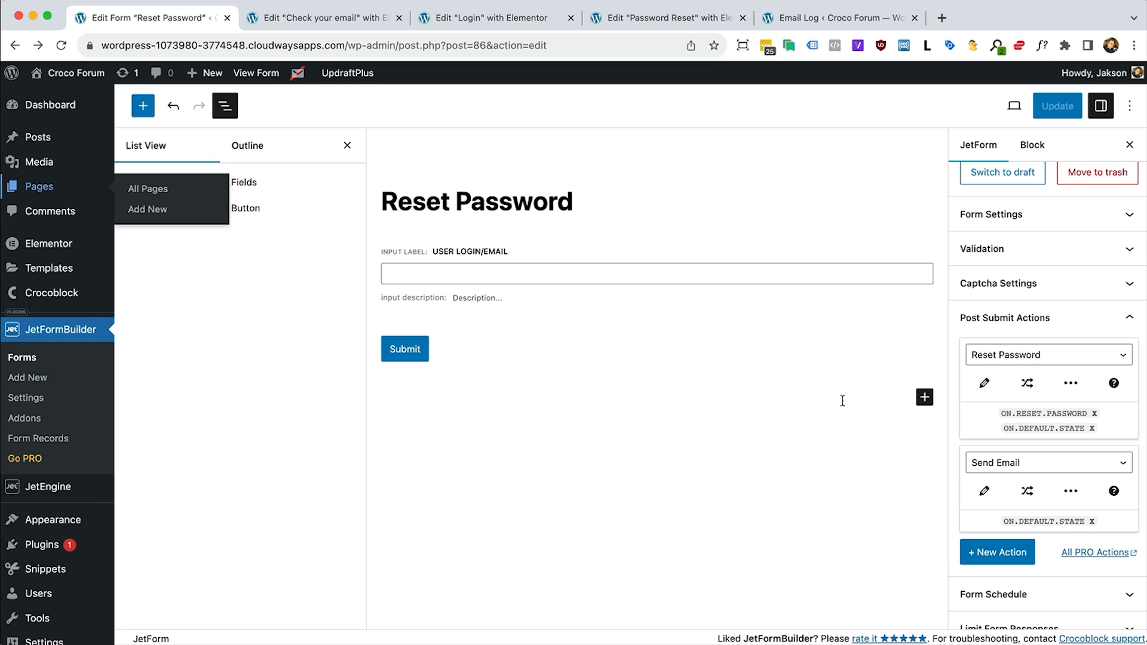
Add a Redirect to Page action targeting the static page 'Check your email'
left_click(995, 550)
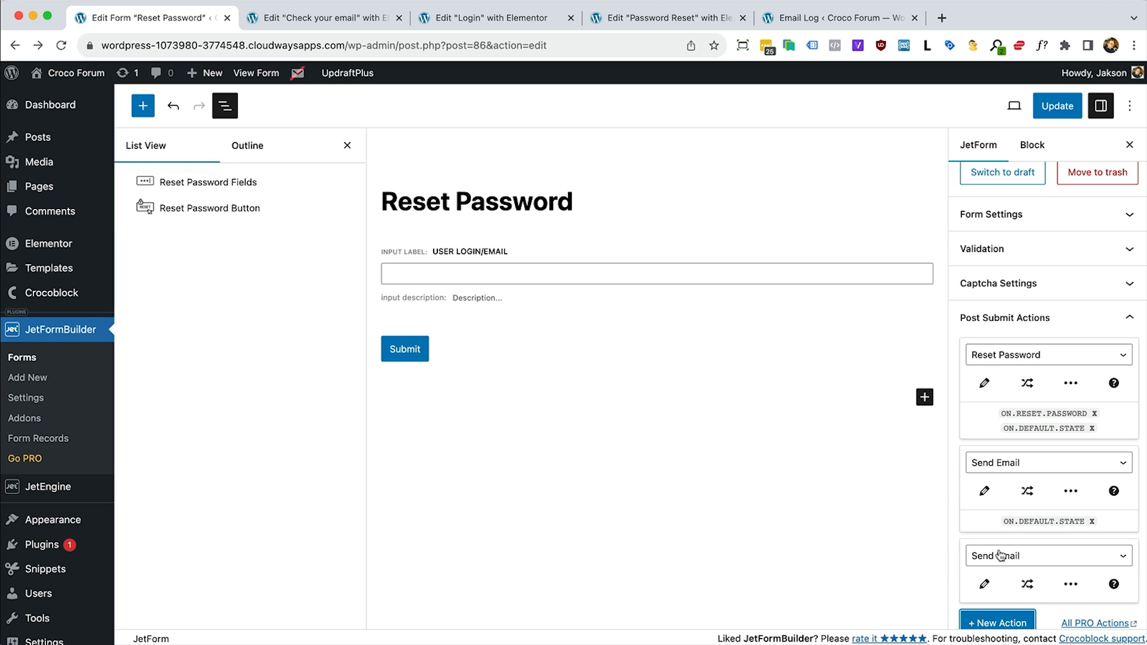
left_click(987, 554)
left_click(983, 585)
left_click(984, 584)
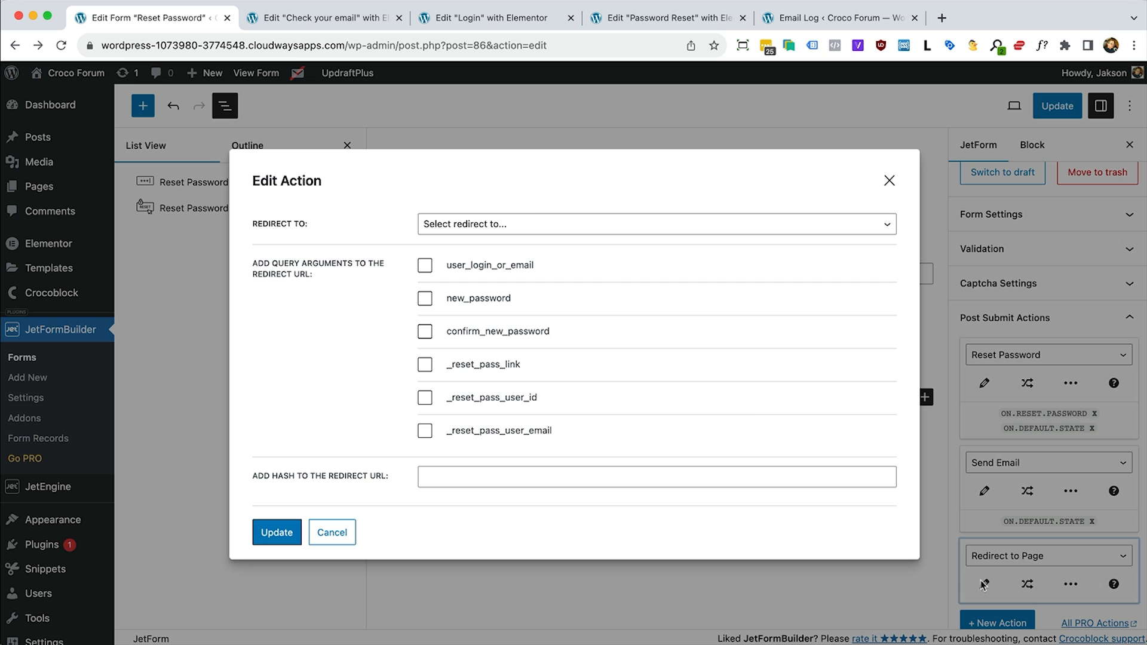
left_click(534, 224)
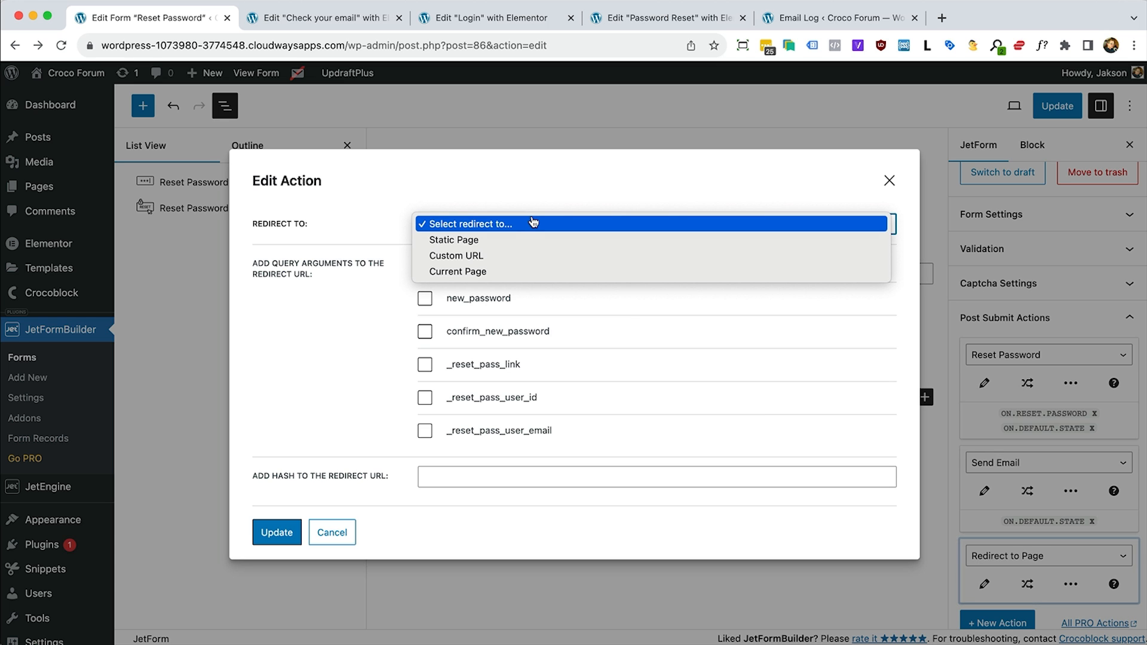
left_click(531, 240)
left_click(531, 264)
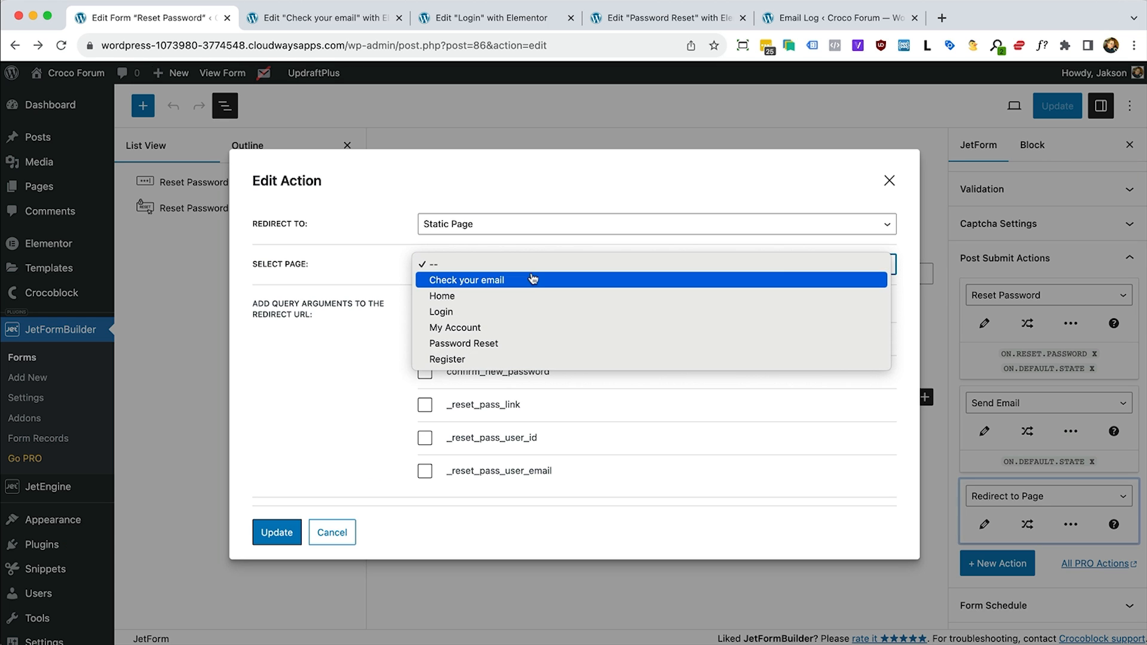
left_click(532, 280)
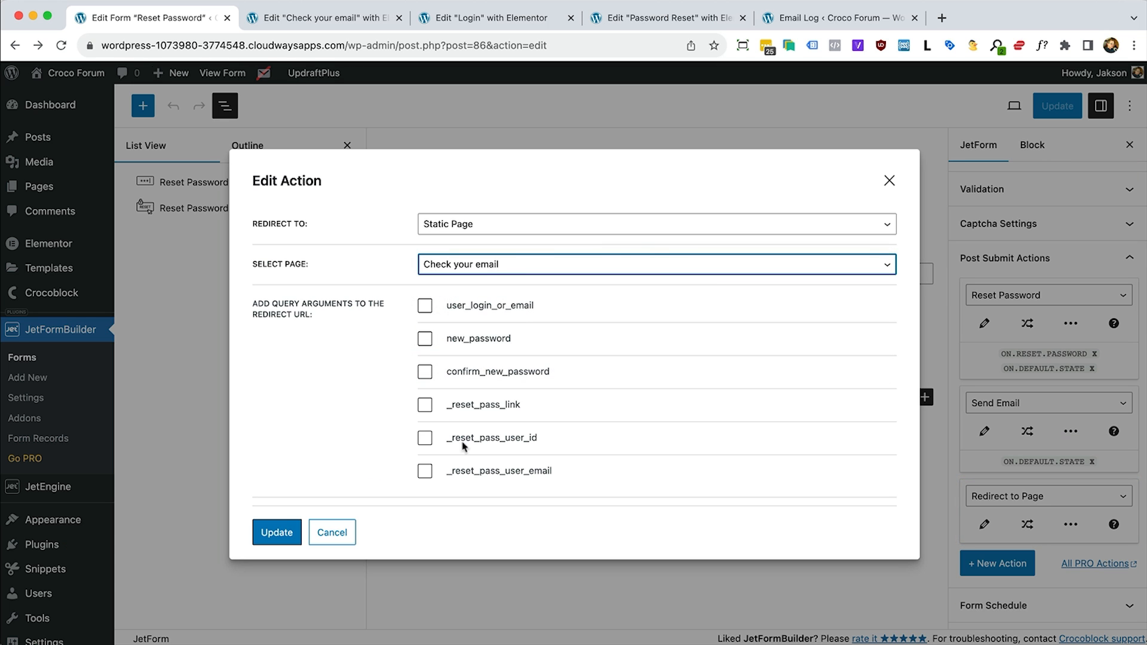
left_click(275, 532)
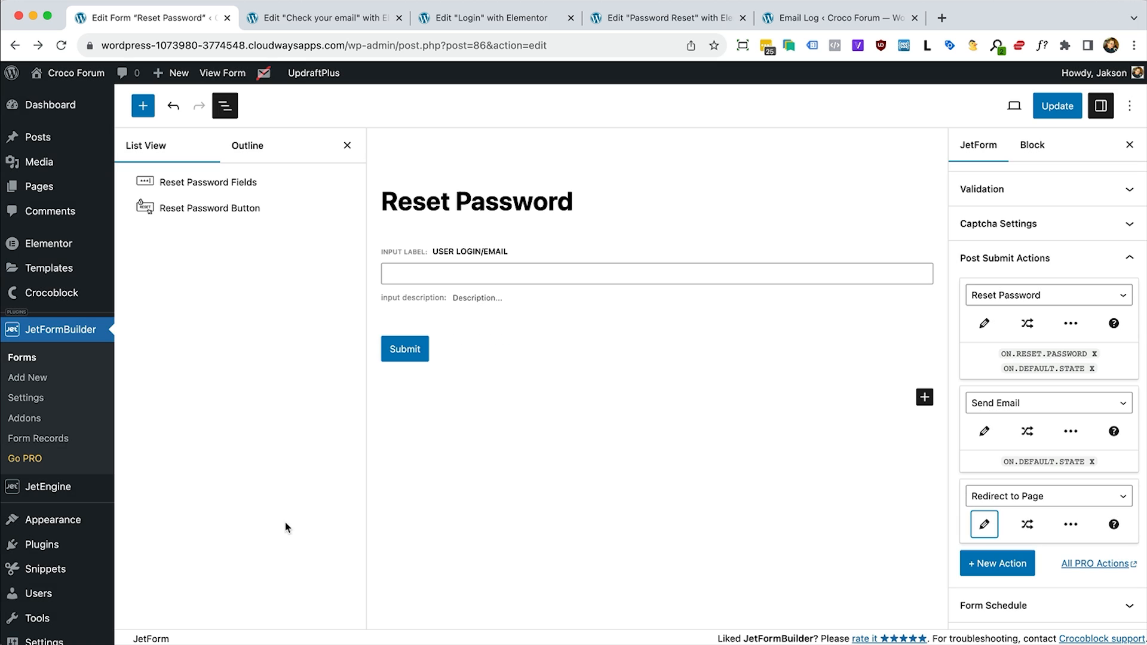
Make the redirect trigger on the ON.DEFAULT.STATE event
left_click(1026, 524)
left_click(421, 323)
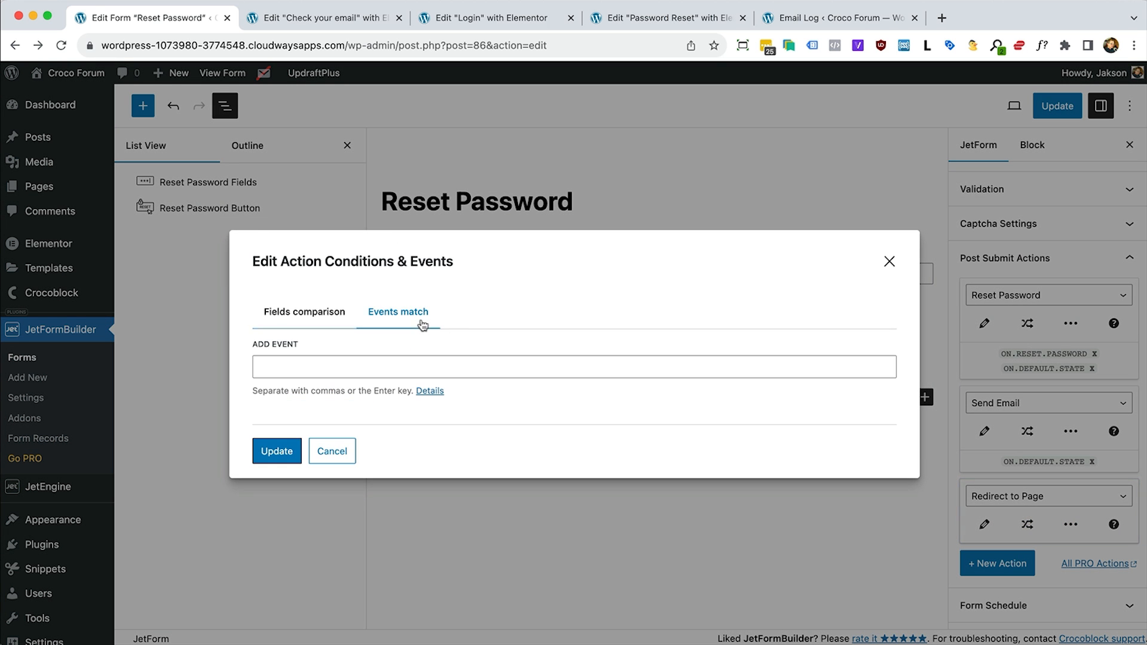
left_click(507, 364)
scroll(467, 376, "down", 1)
scroll(466, 376, "down", 1)
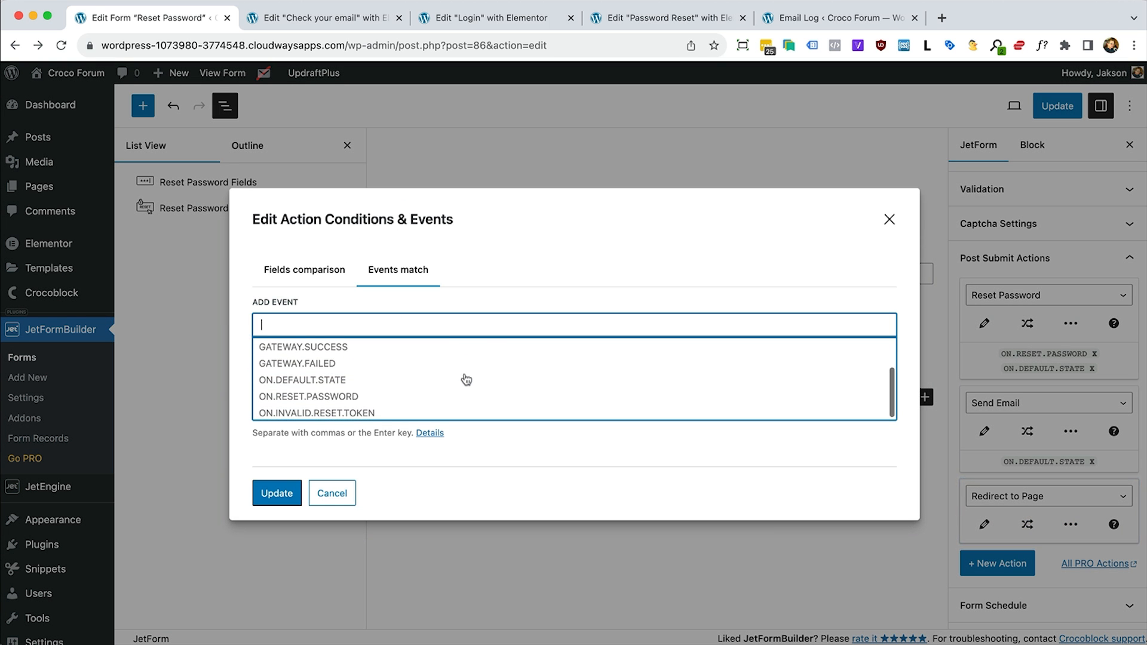
left_click(438, 385)
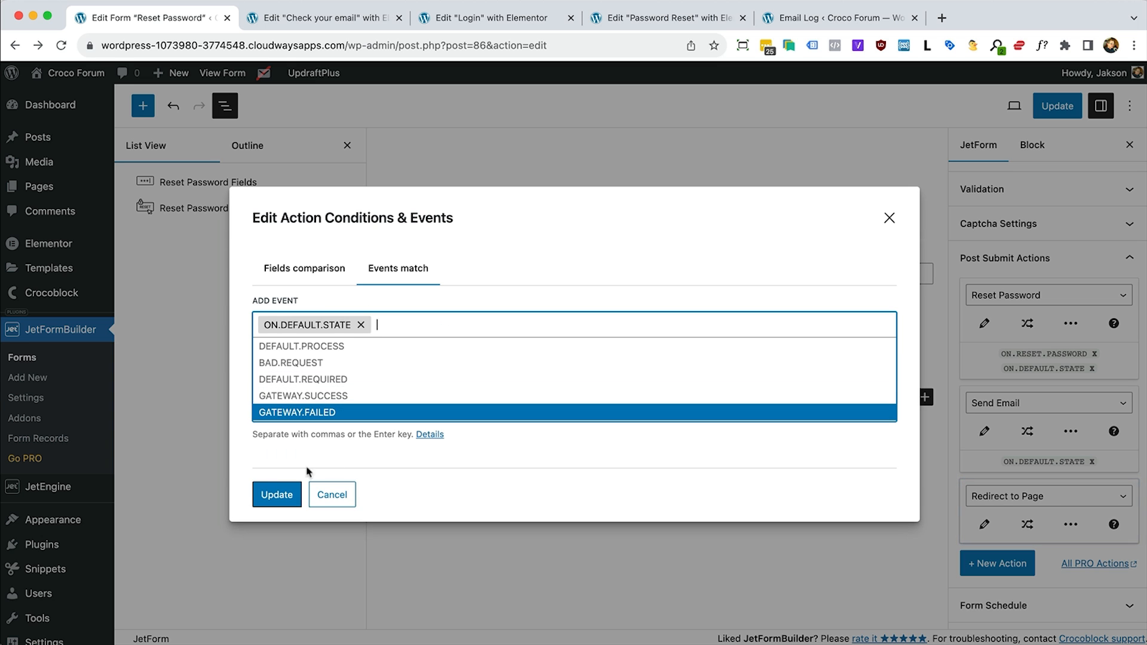
left_click(263, 492)
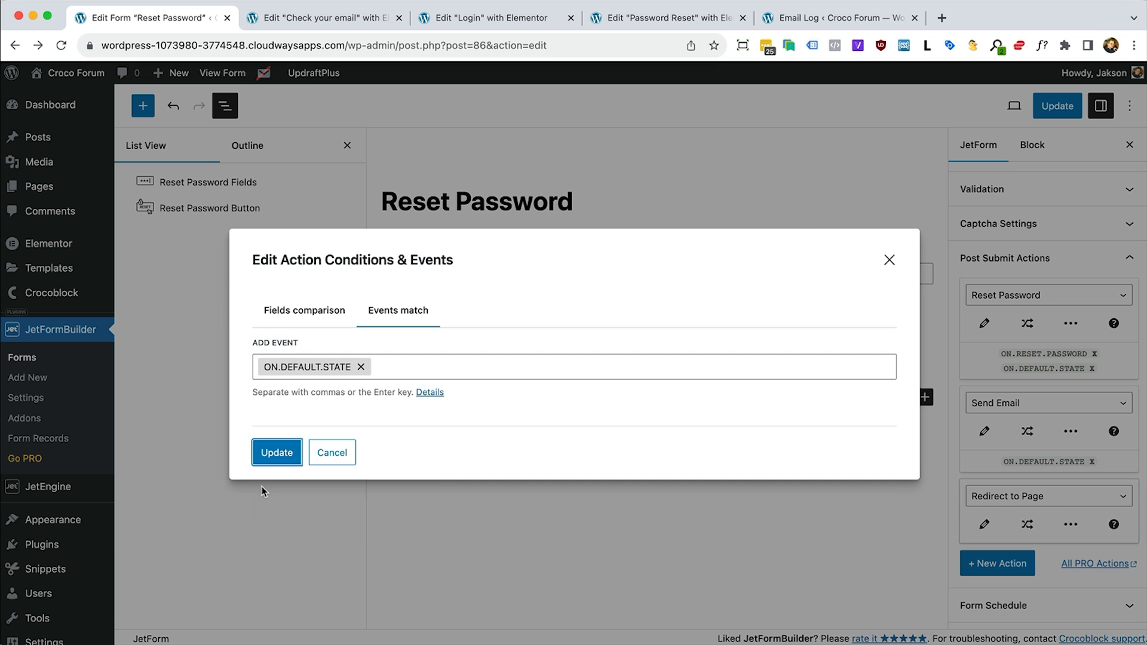
left_click(286, 454)
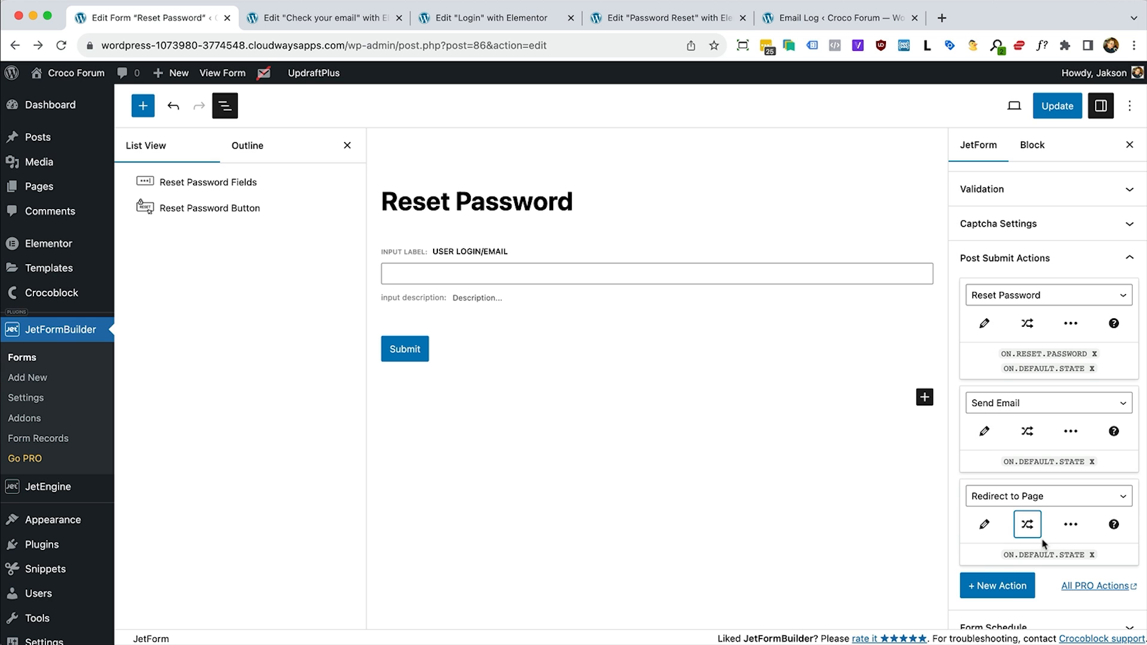
Add a fourth post-submit action of type Redirect to Page
left_click(996, 586)
scroll(1027, 538, "down", 3)
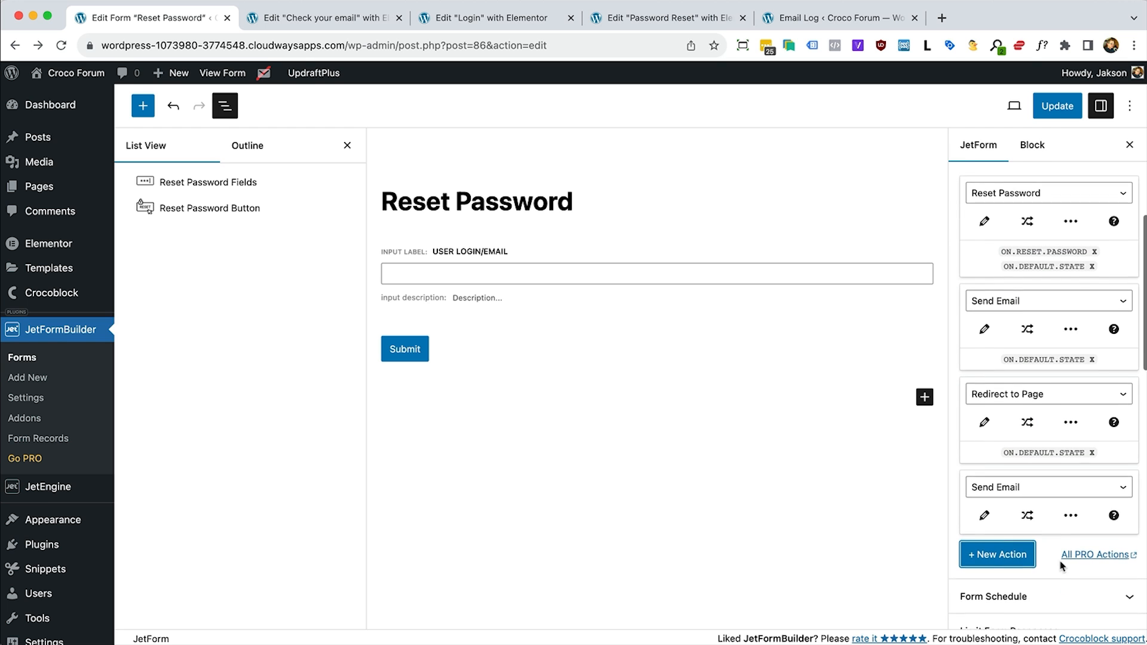
left_click(1037, 493)
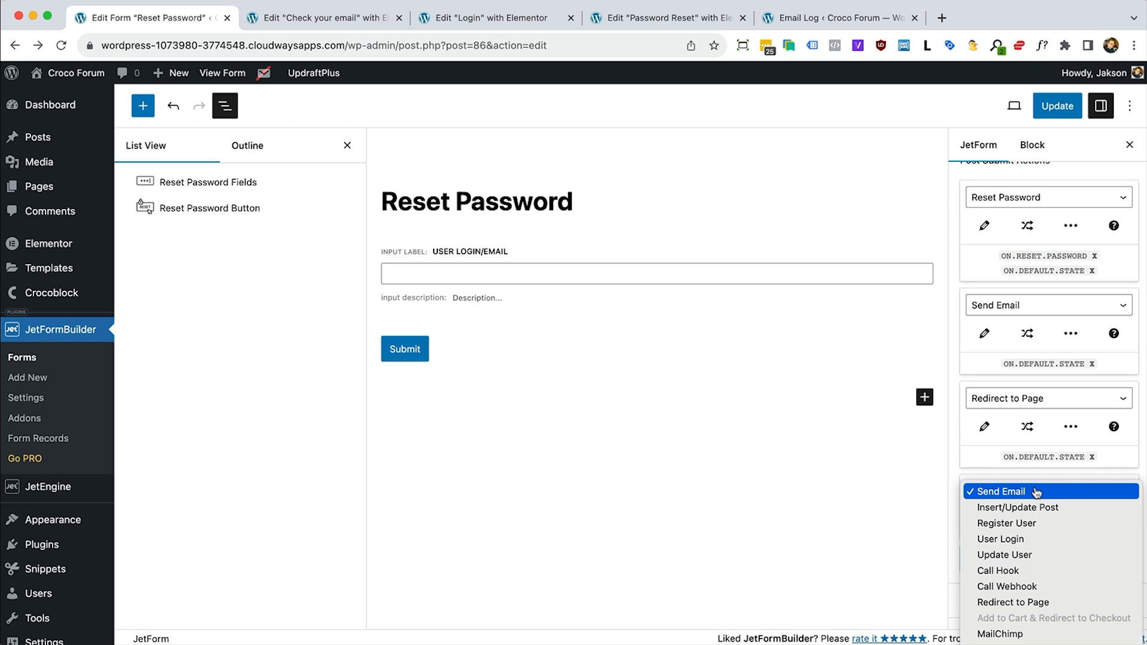
left_click(1014, 602)
scroll(1015, 466, "down", 2)
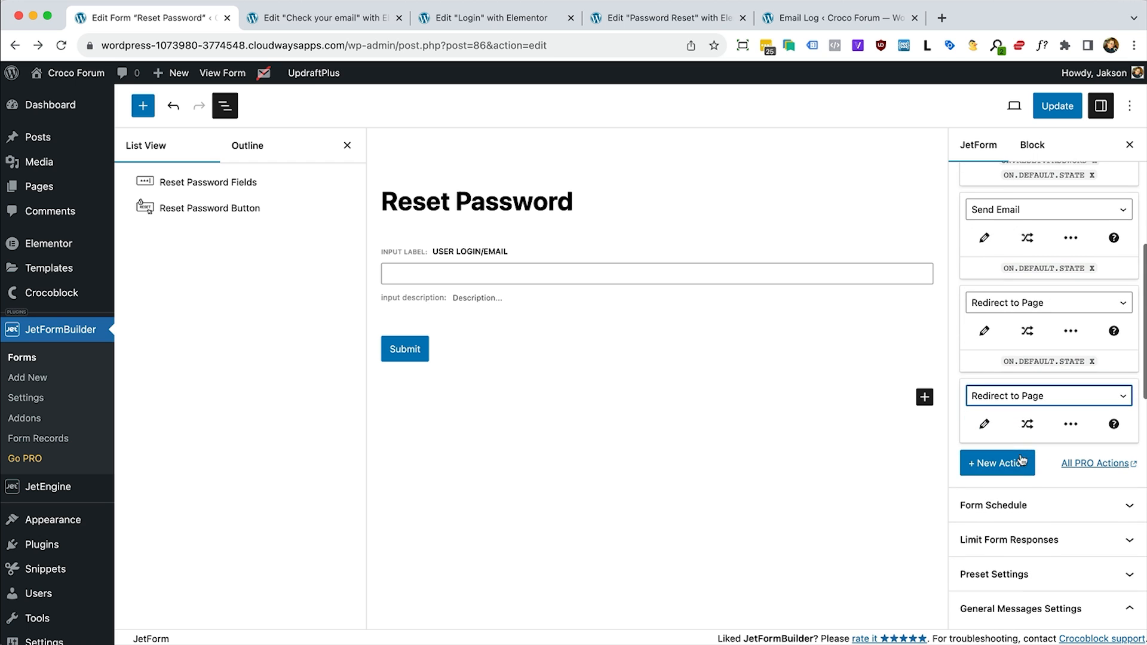
Set the second redirect to go to a chosen static page
left_click(984, 426)
left_click(527, 225)
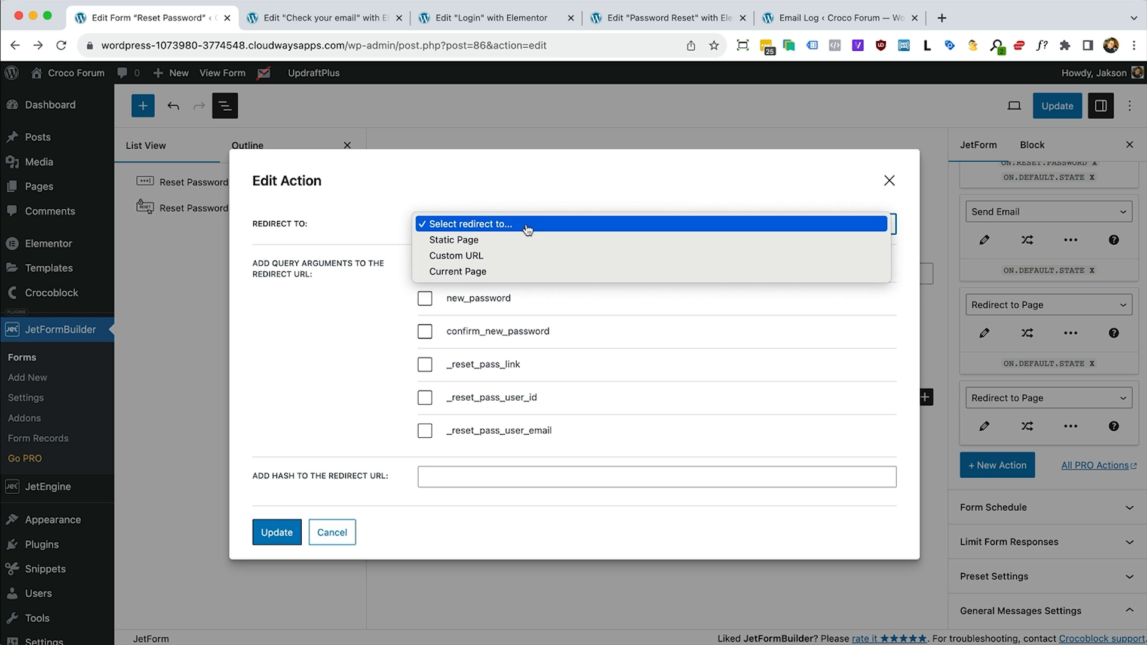
left_click(517, 241)
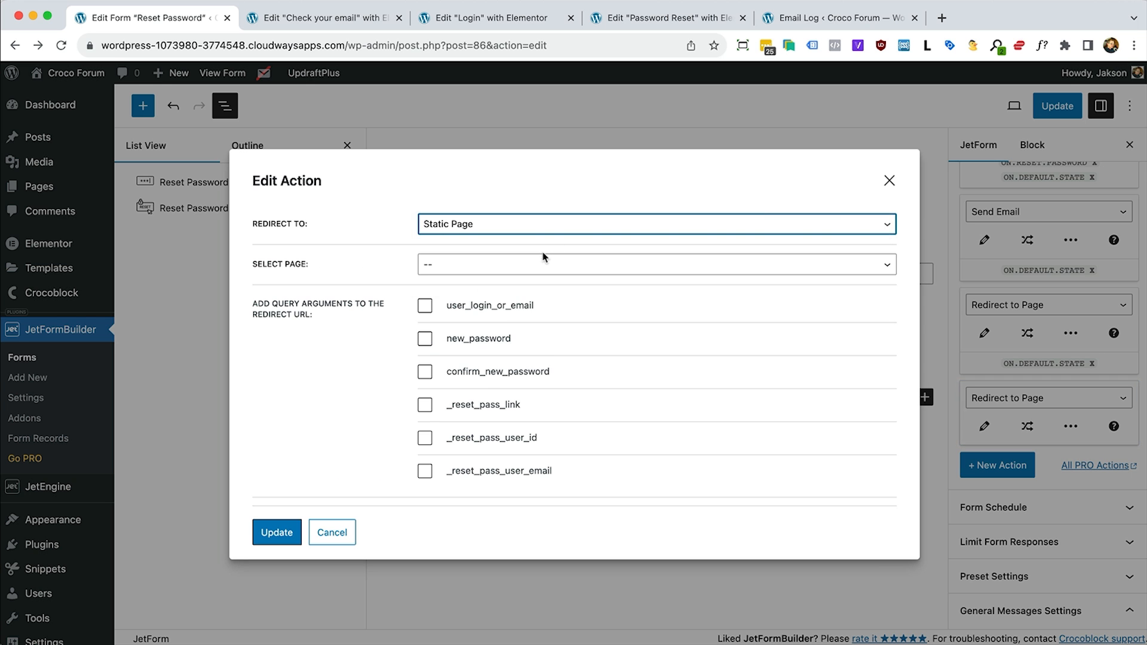
left_click(529, 271)
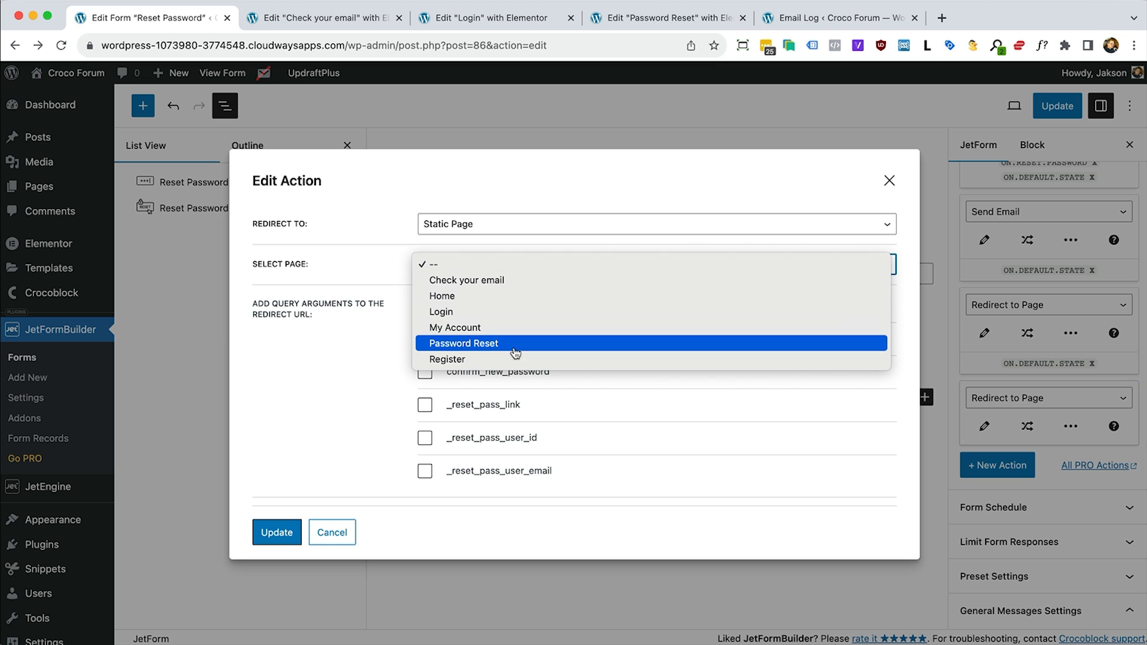
left_click(507, 316)
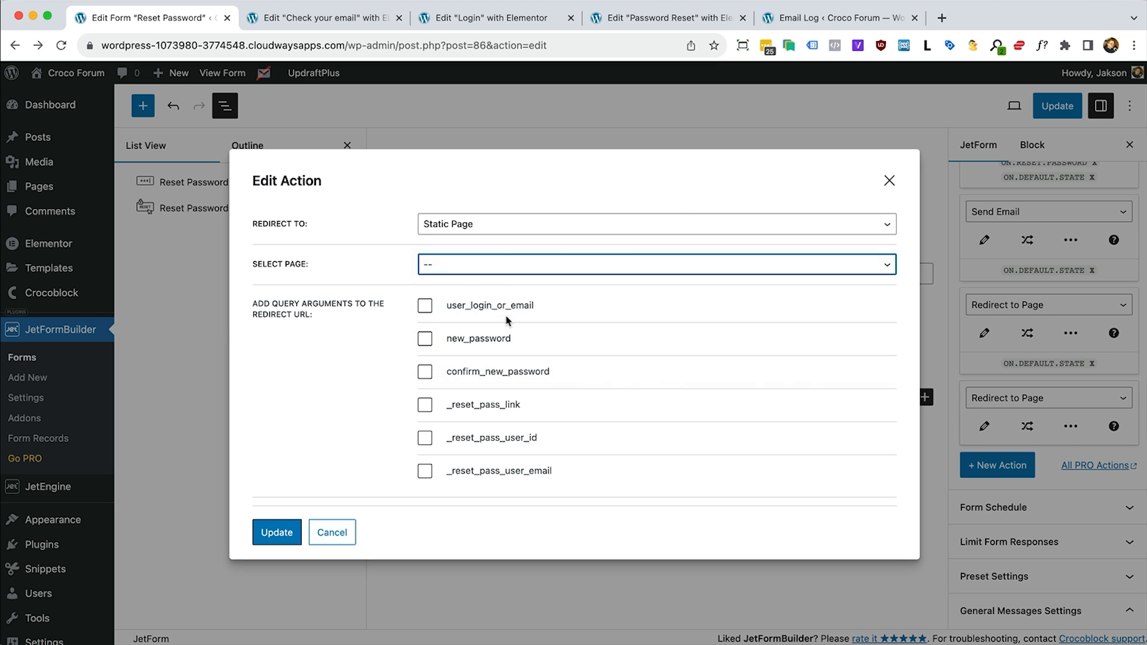
left_click(281, 535)
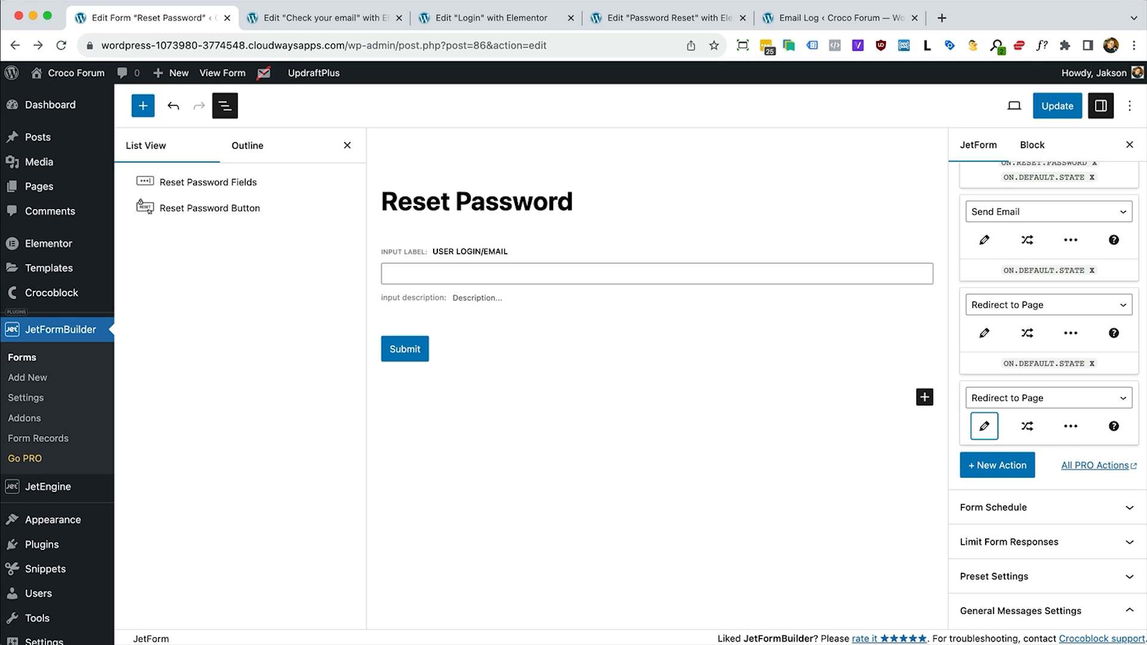
Make the second redirect trigger on ON.RESET.PASSWORD and ON.DEFAULT.STATE events
left_click(1027, 426)
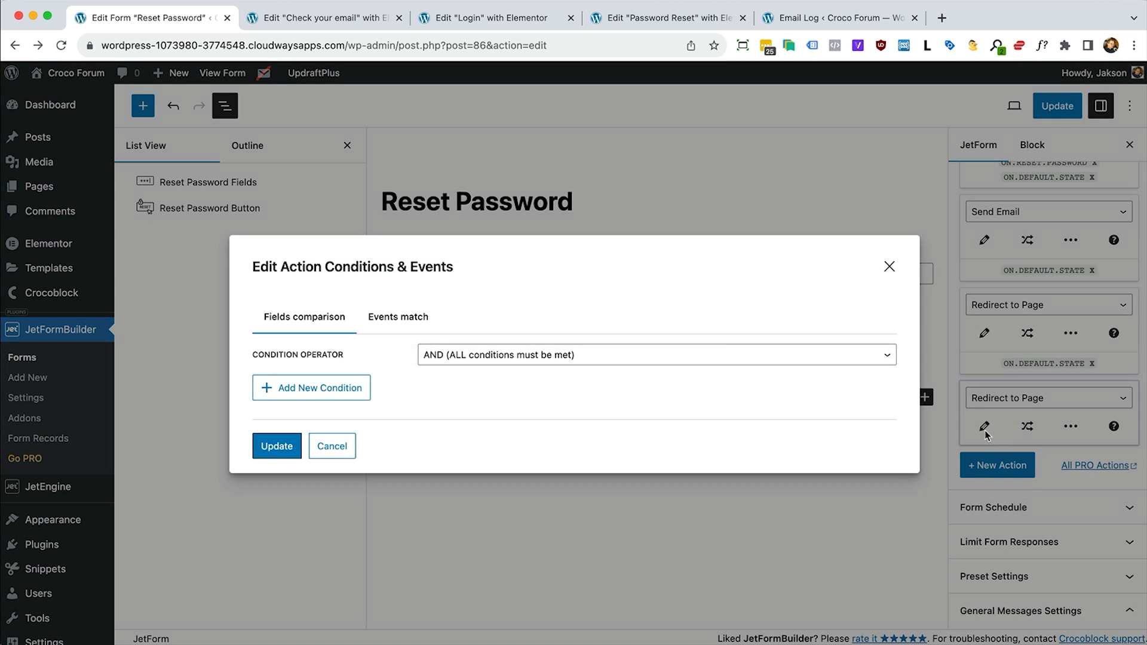
left_click(415, 327)
left_click(418, 365)
scroll(435, 384, "down", 3)
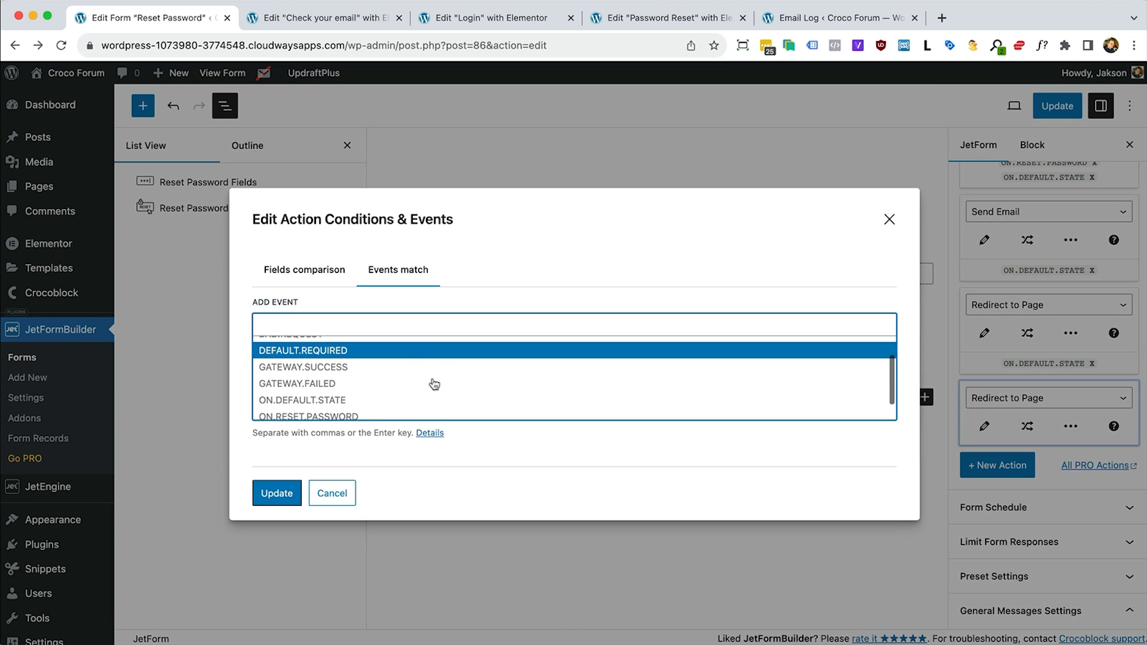
left_click(404, 397)
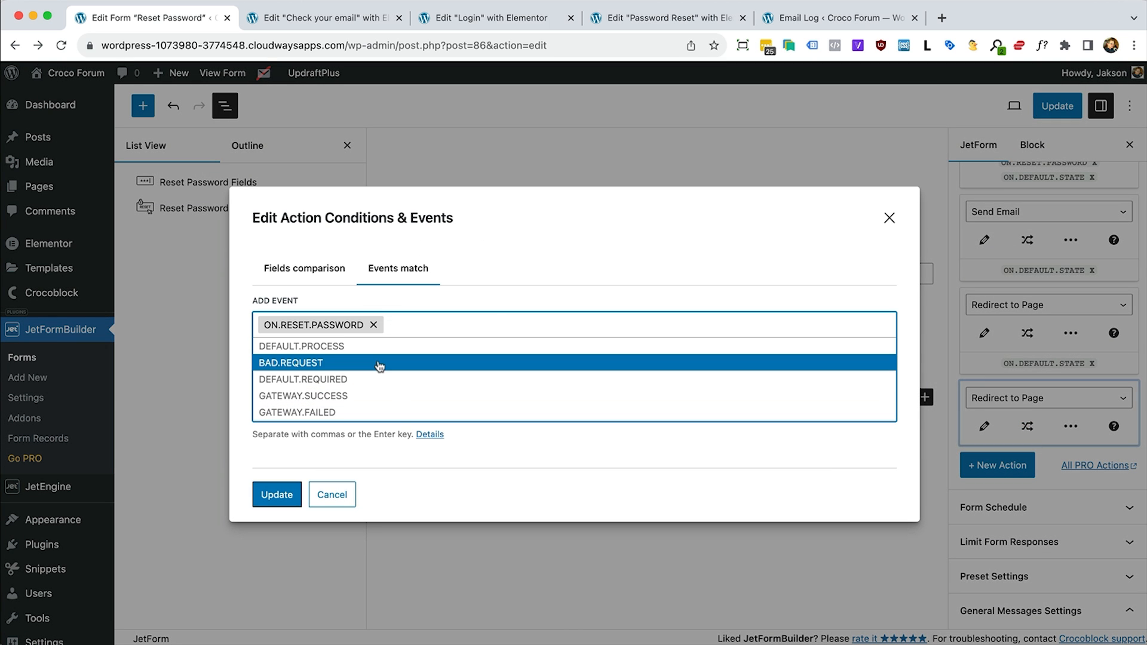
scroll(379, 367, "down", 2)
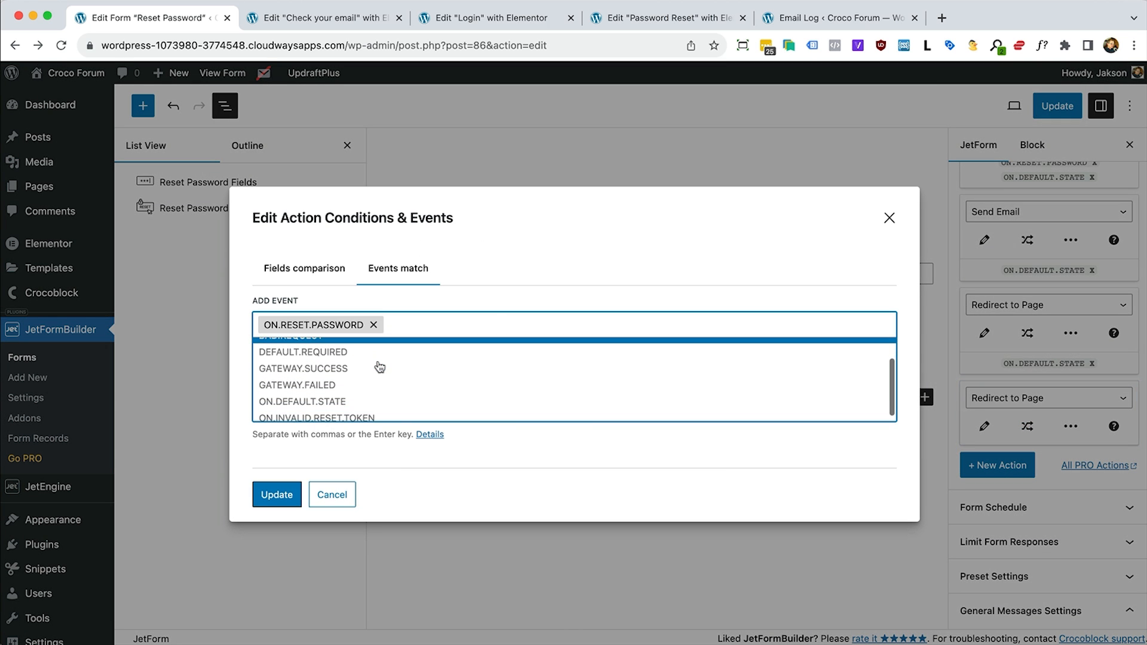
left_click(340, 399)
left_click(282, 497)
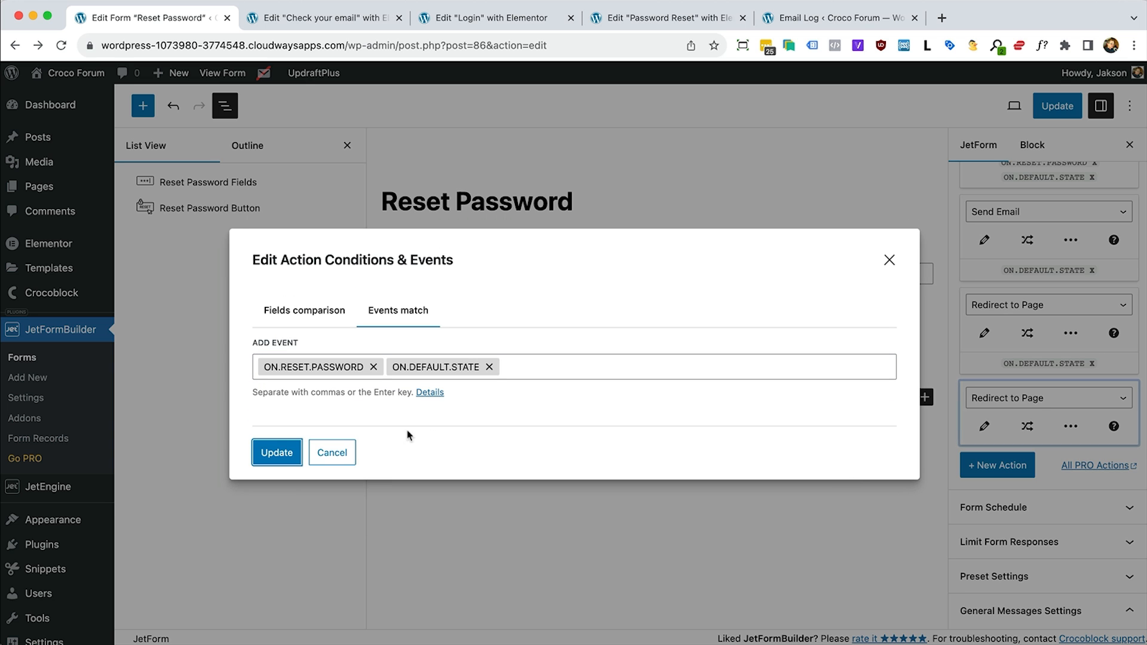
left_click(281, 462)
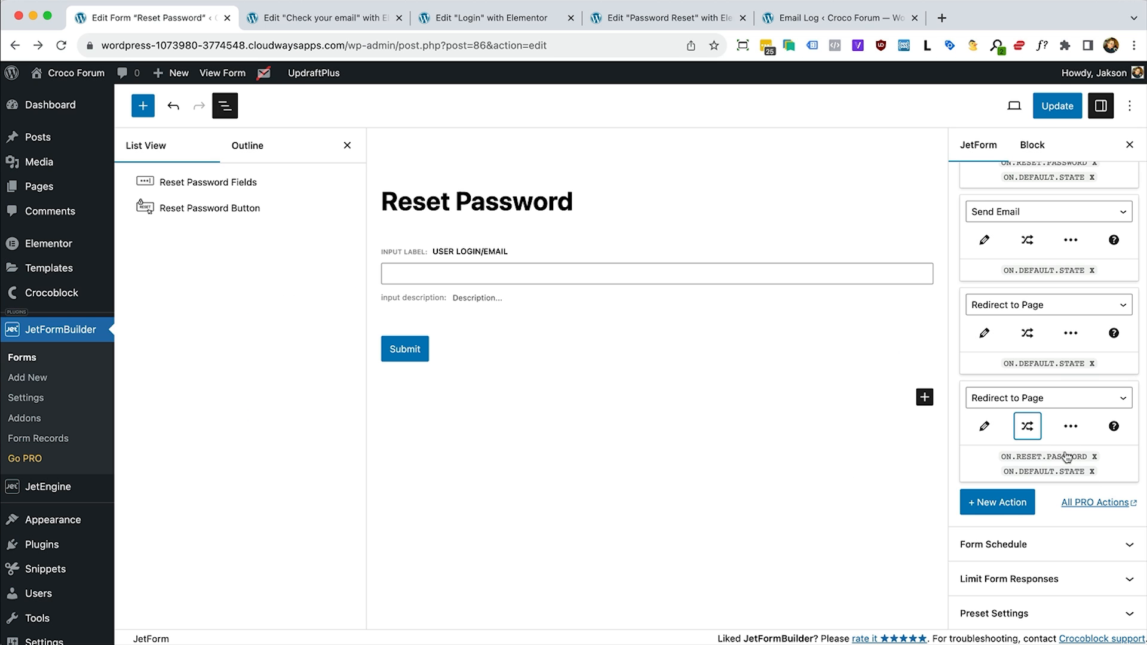
Move the new redirect above the 'Check your email' redirect
left_click(1070, 426)
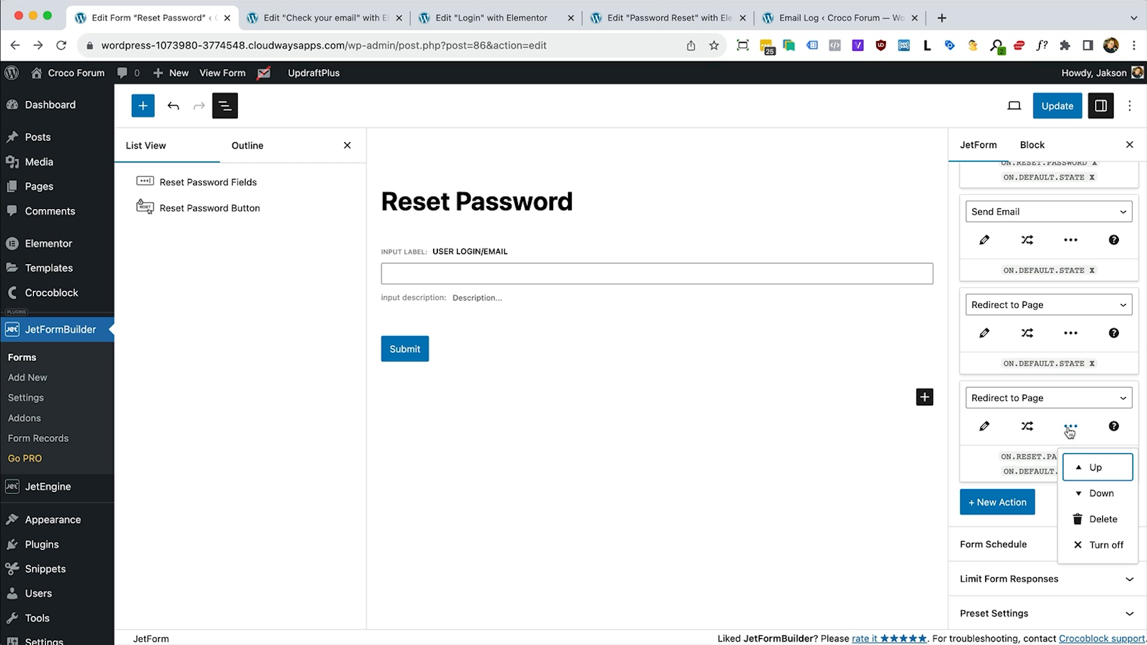
left_click(1097, 468)
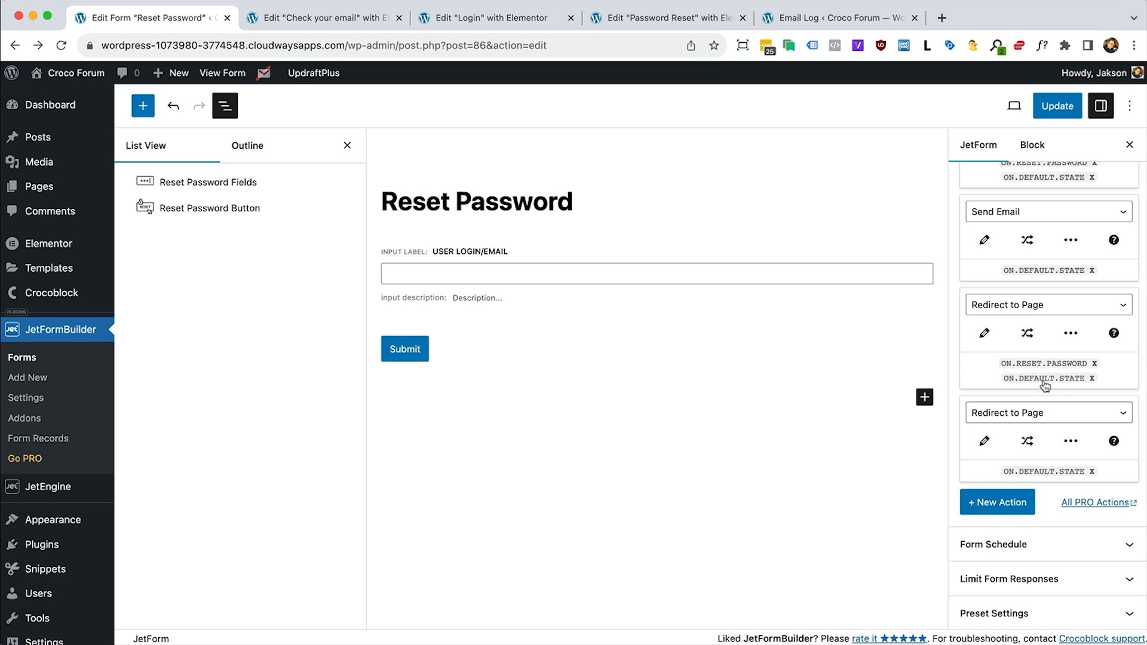
scroll(1044, 385, "up", 5)
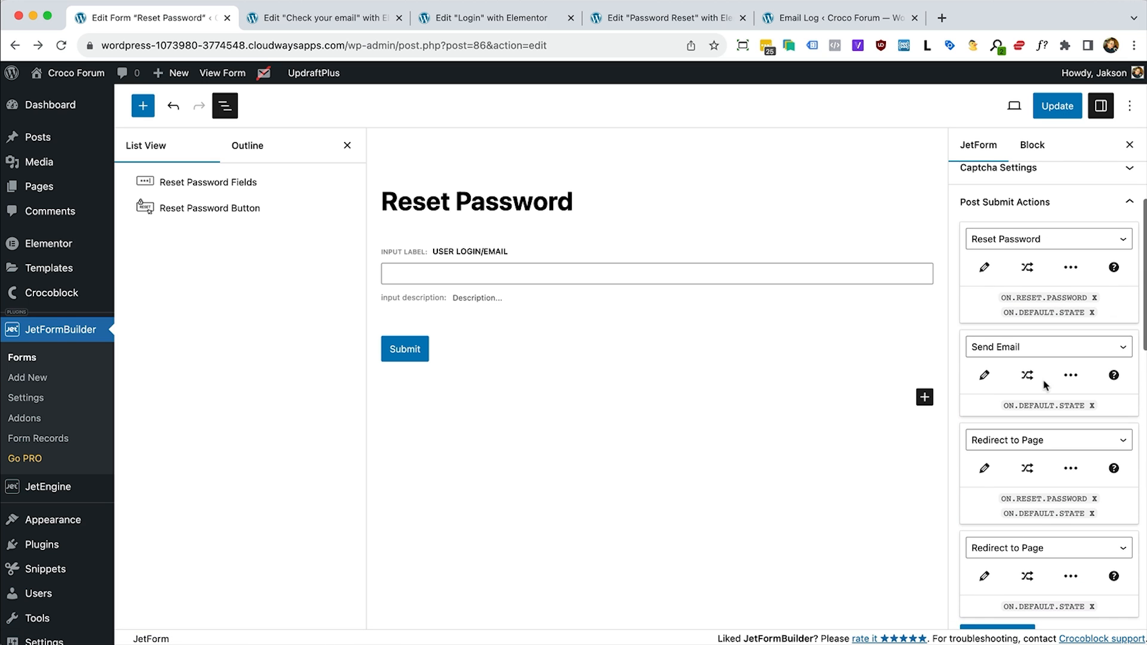
Enable the custom success message 'Password changed successfully' on the Reset Password action
left_click(987, 268)
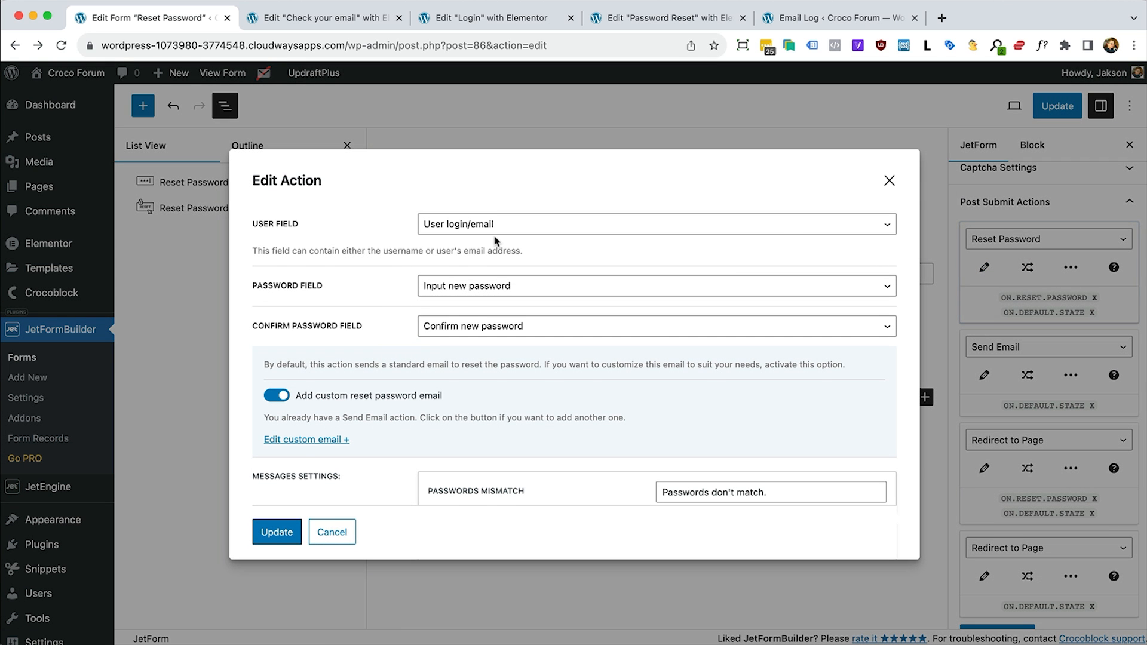
scroll(495, 241, "down", 1)
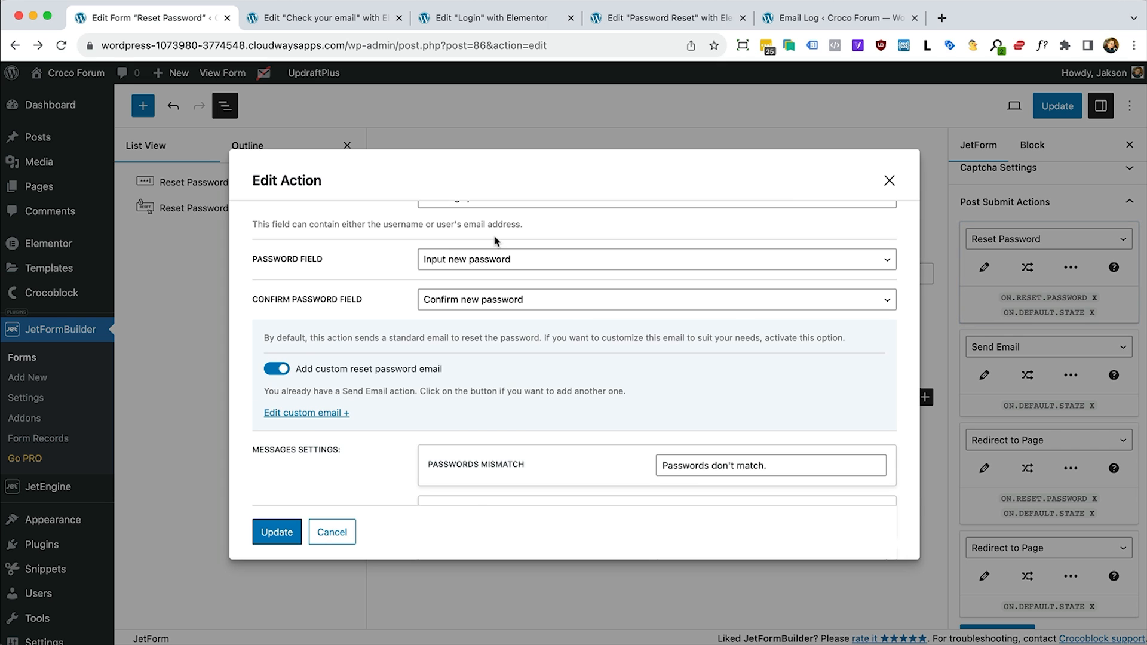
scroll(494, 241, "down", 4)
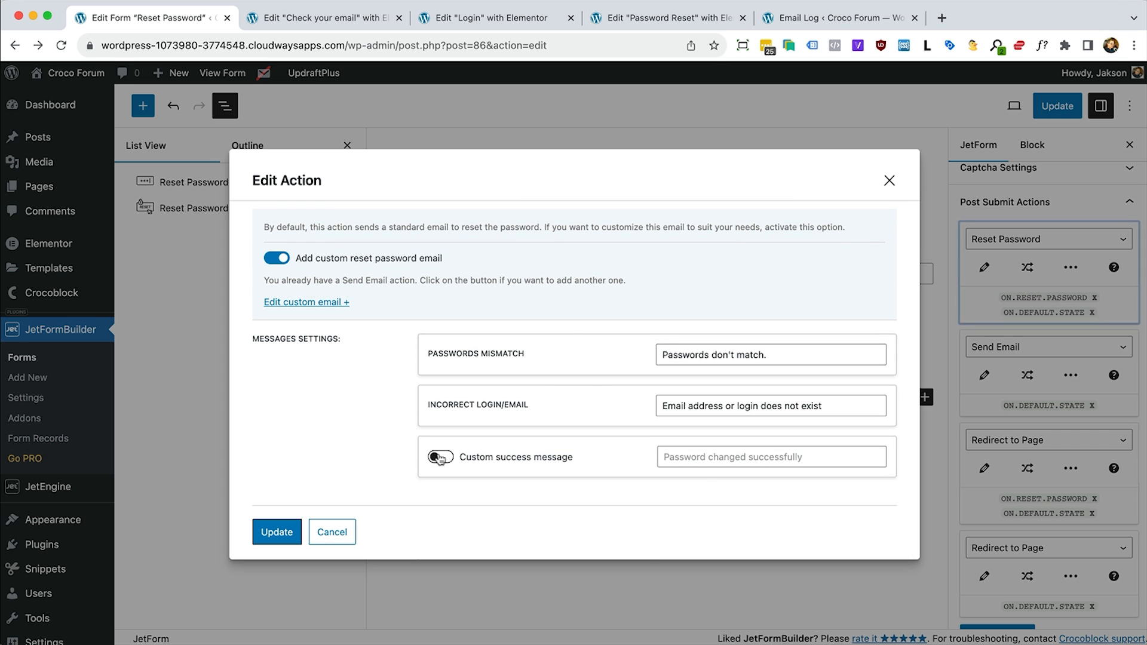
left_click(440, 457)
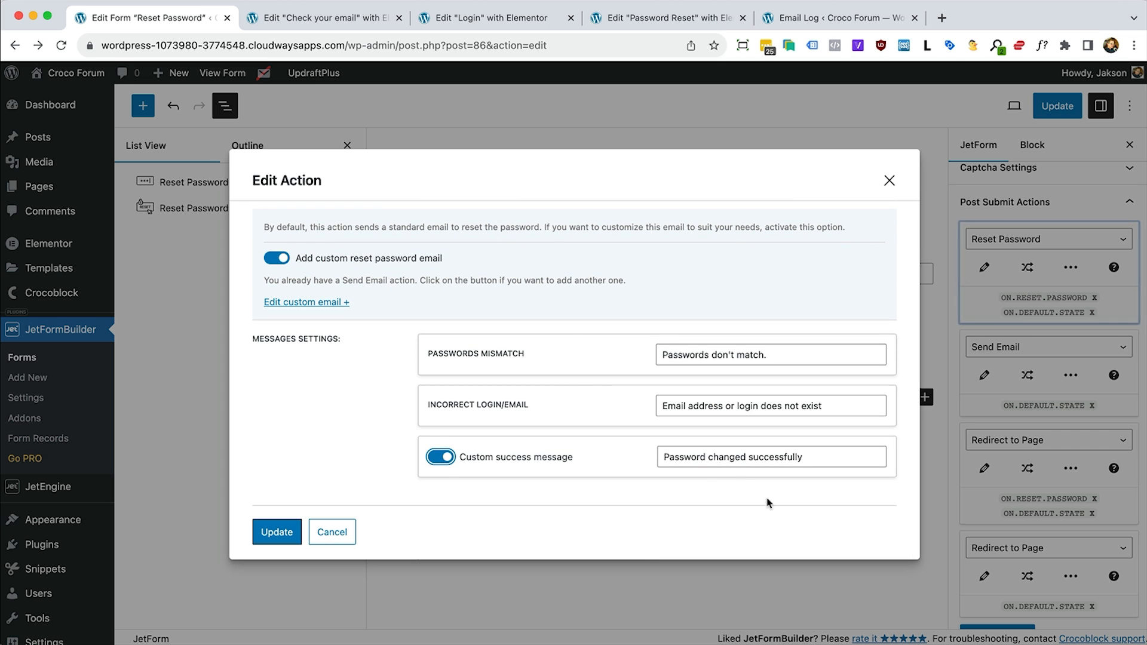
double_click(680, 458)
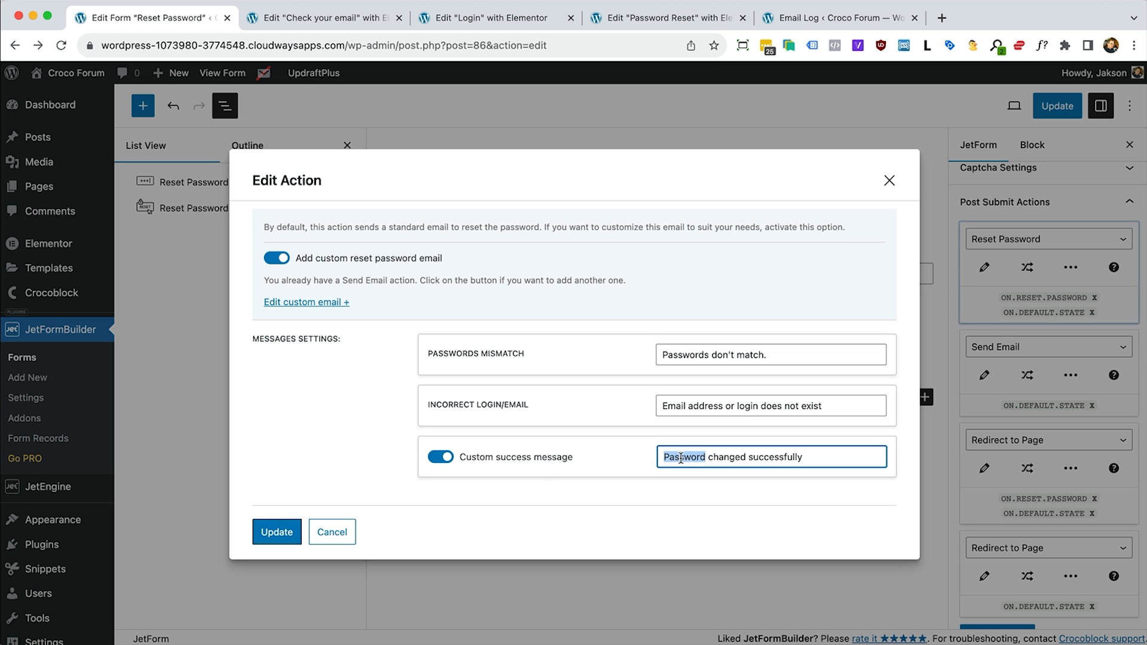
left_click(275, 531)
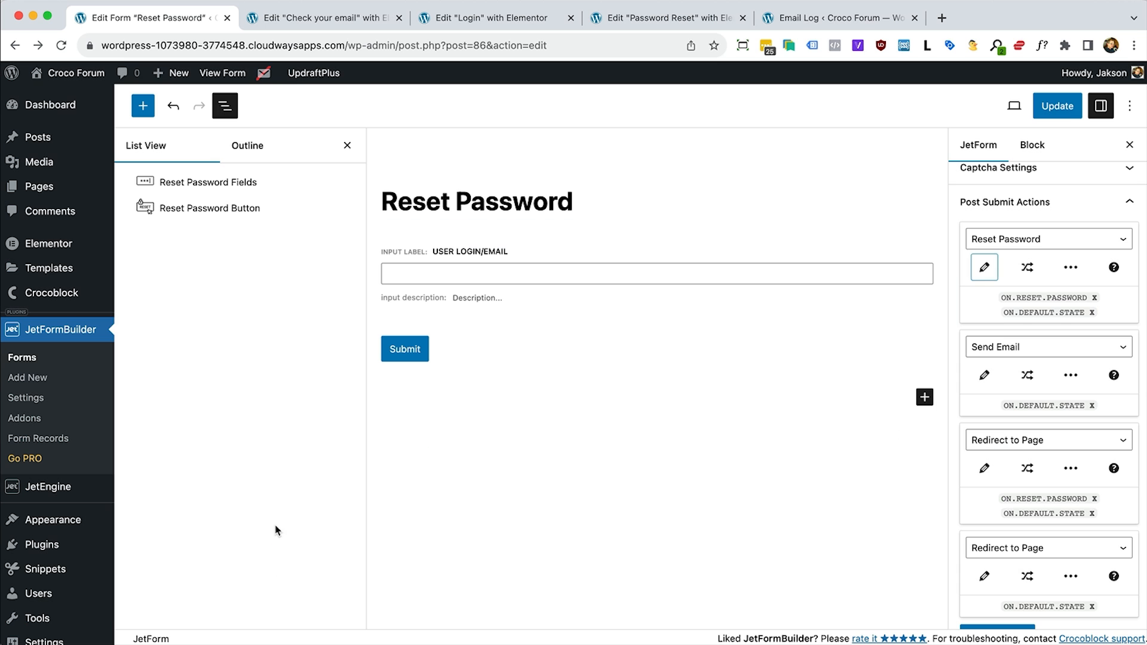
Save the Reset Password form
left_click(1066, 114)
scroll(1063, 318, "down", 2)
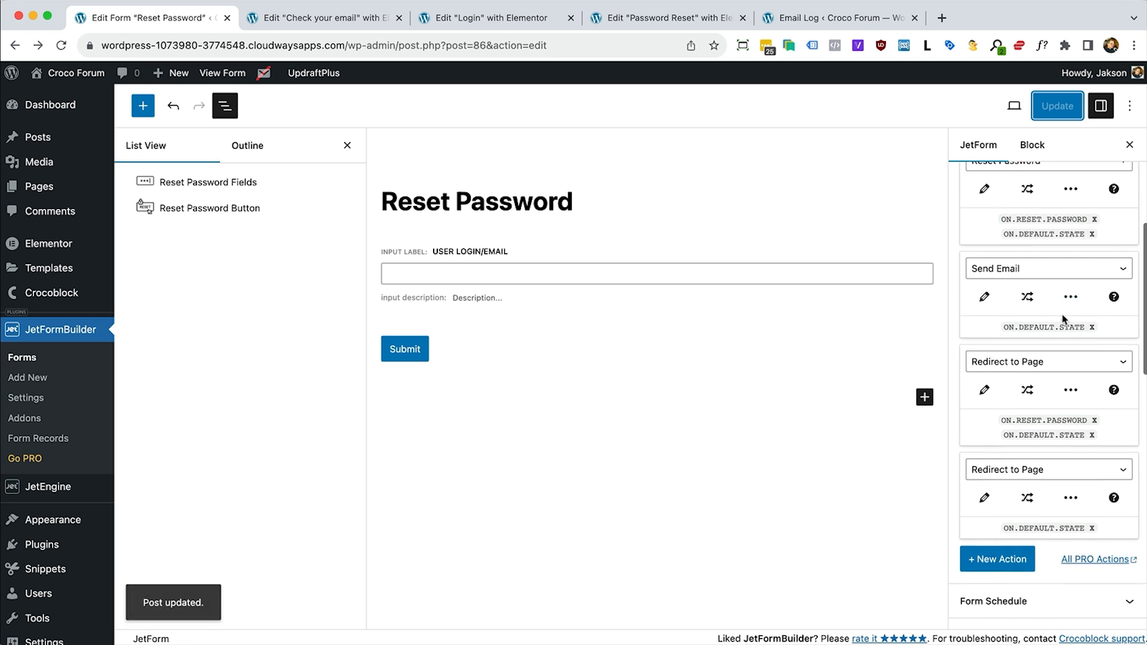
scroll(1063, 320, "up", 2)
In Firefox, submit a forgotten-password request using the test user's saved e-mail
key("super+Tab")
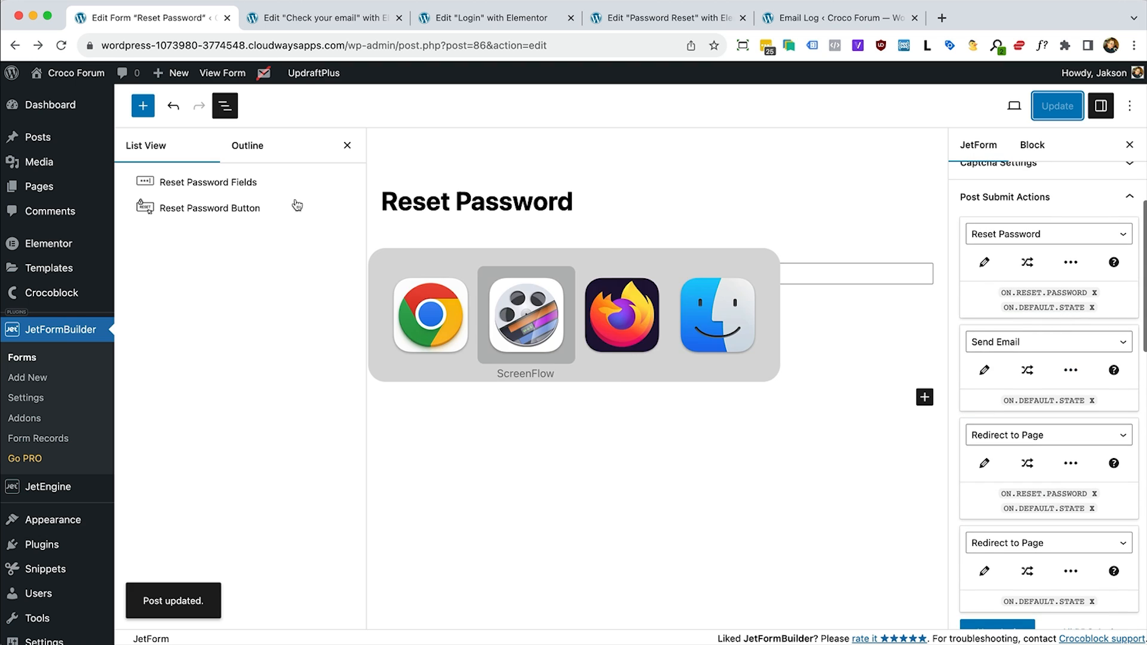
left_click(646, 317)
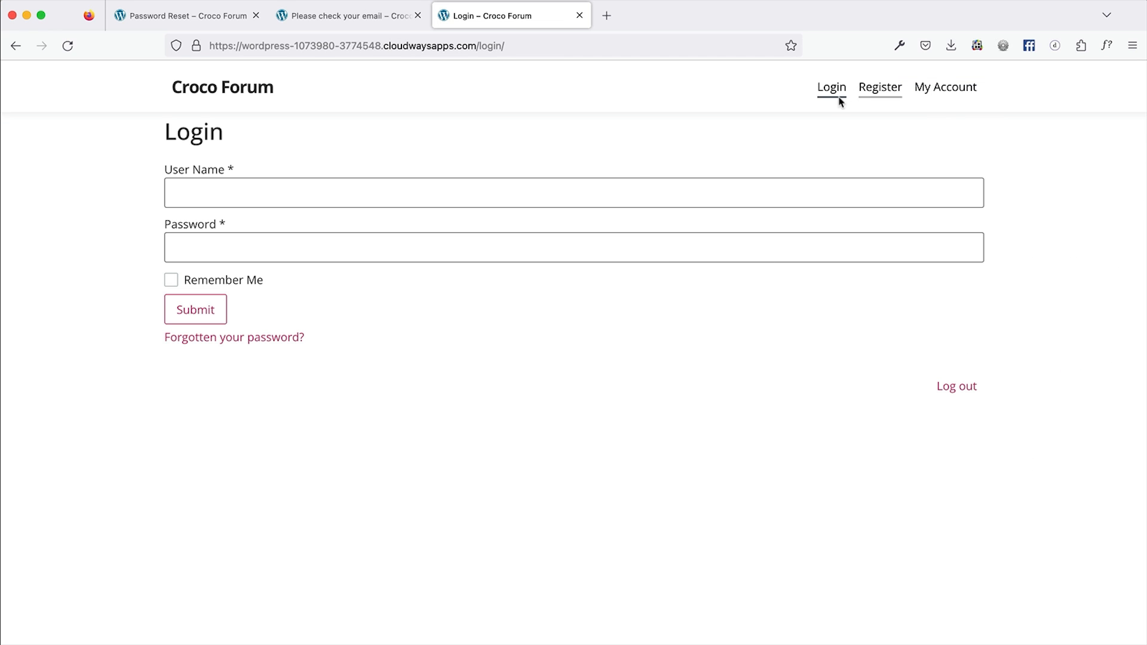
left_click(223, 336)
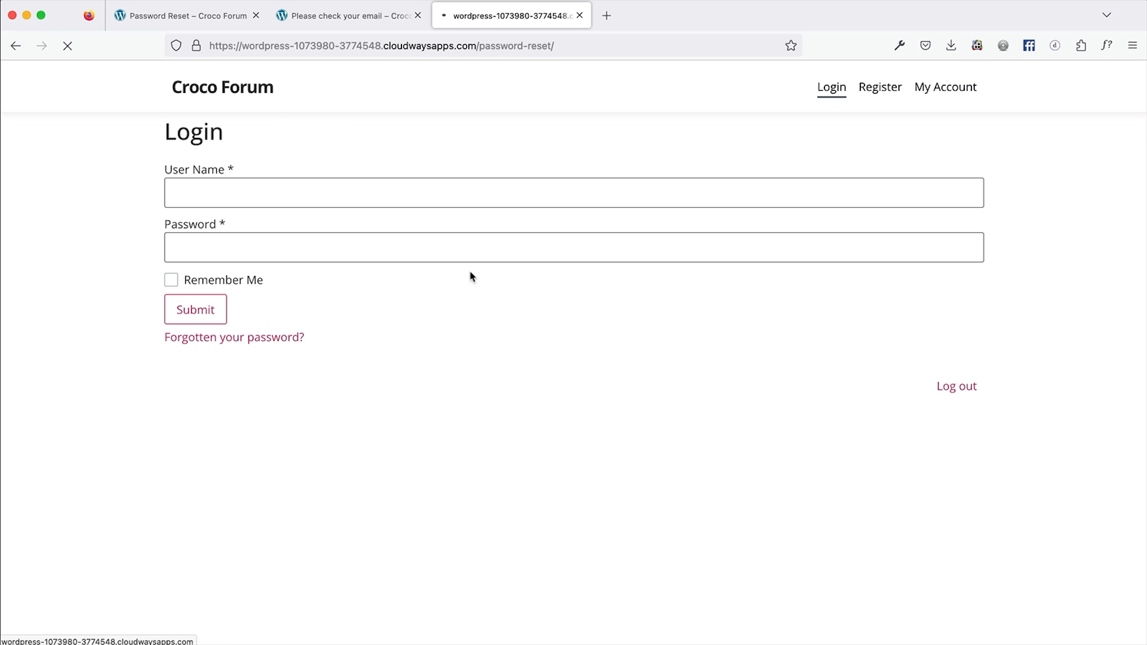
key("super+r")
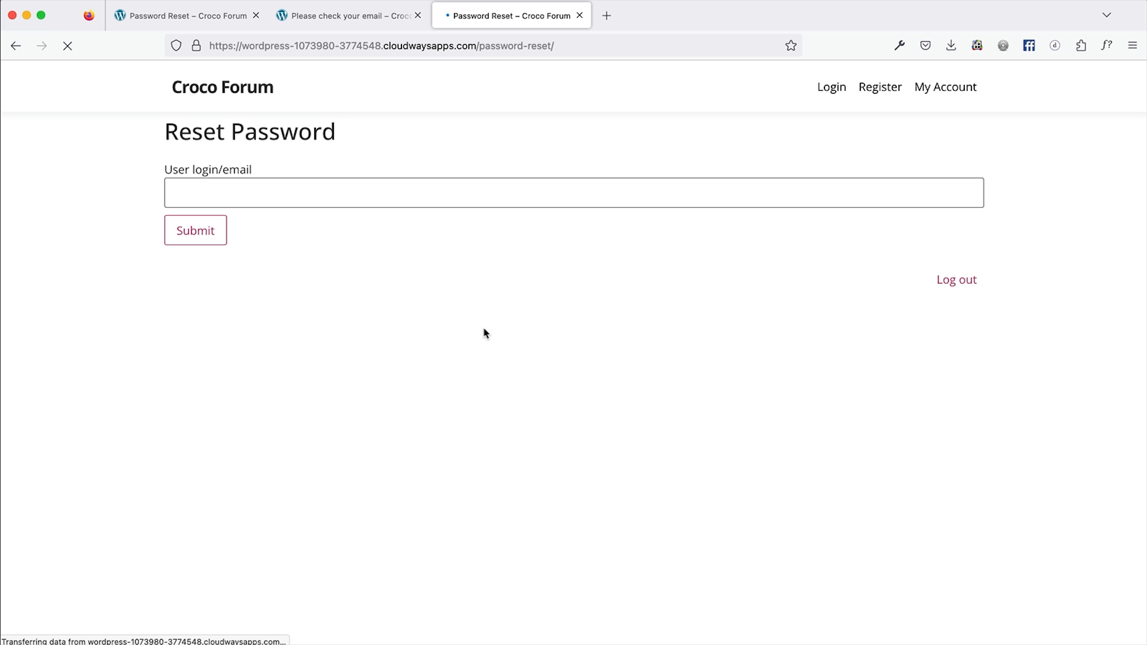
left_click(208, 191)
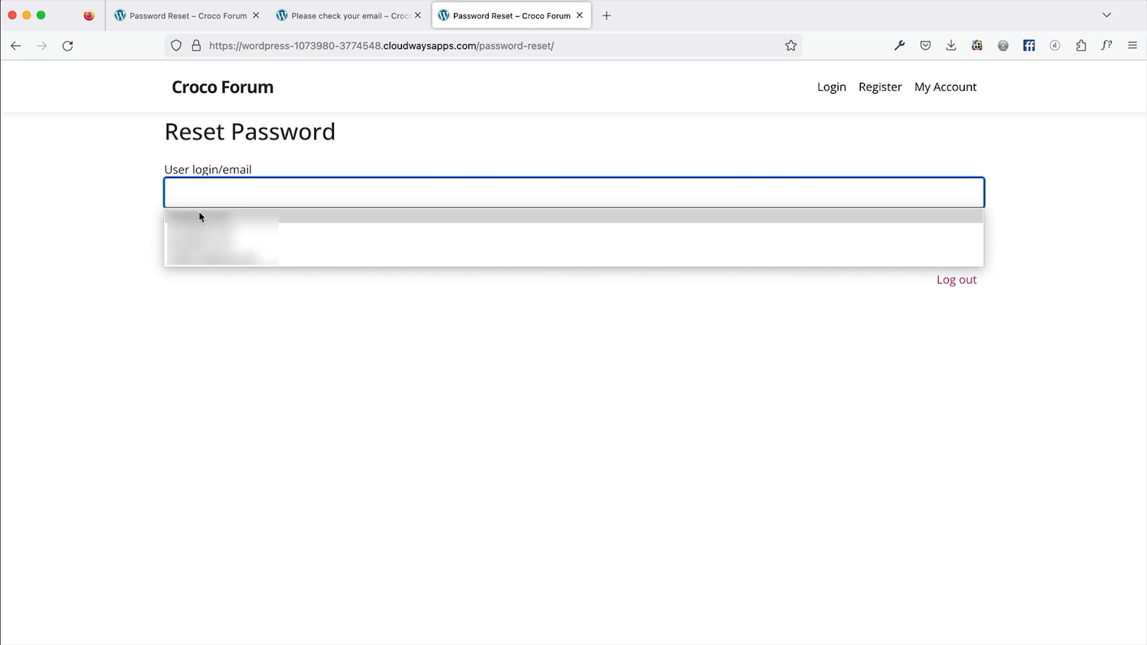
left_click(200, 217)
left_click(195, 231)
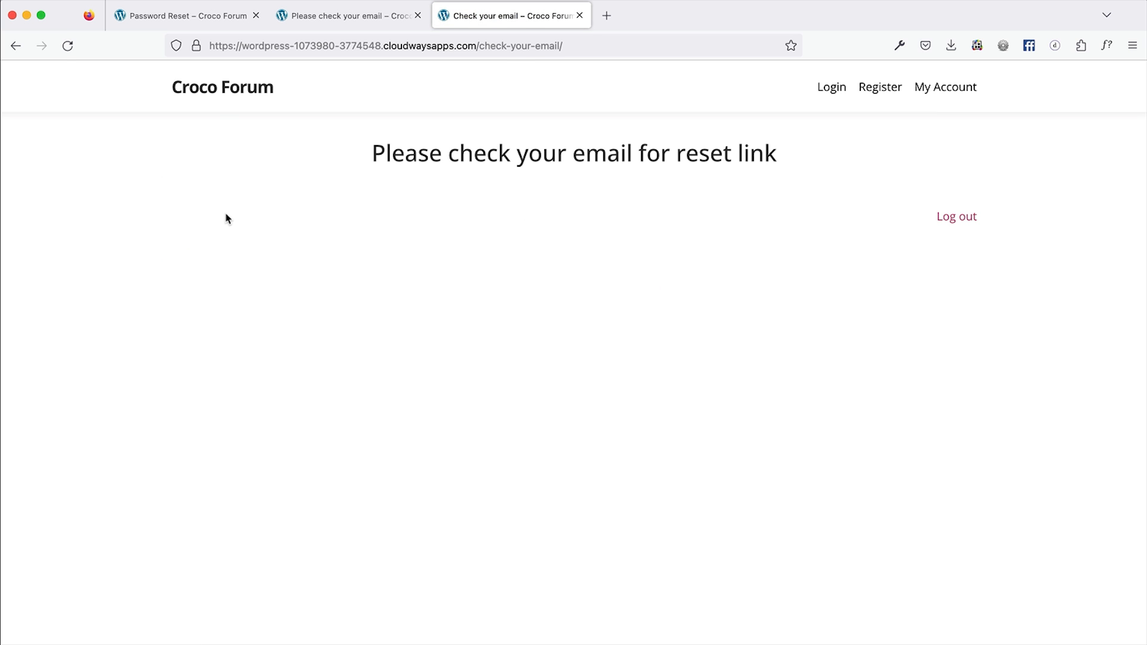
key("super+Tab")
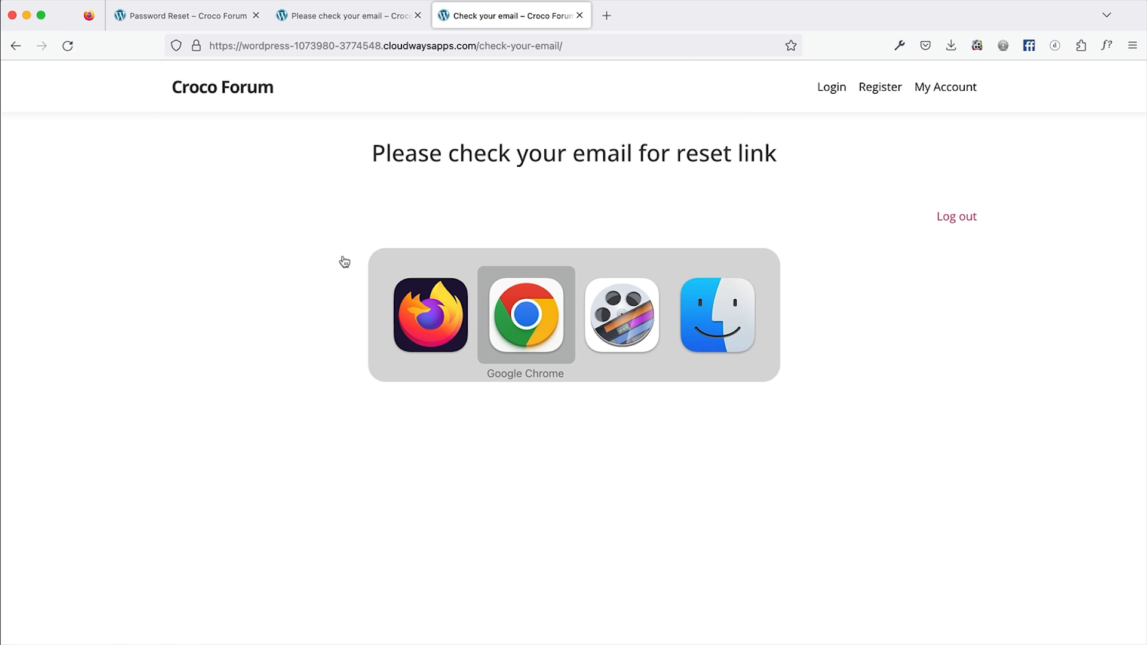
Open the newest Password Reset email in the log and load its reset link in Firefox
left_click(839, 16)
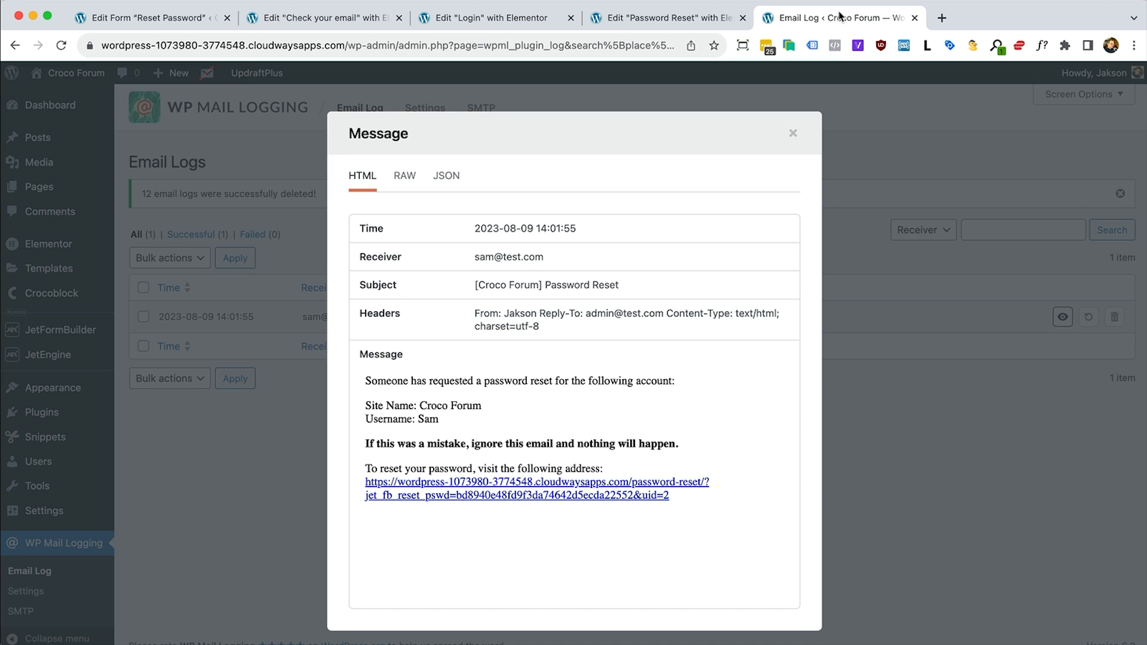
left_click(827, 119)
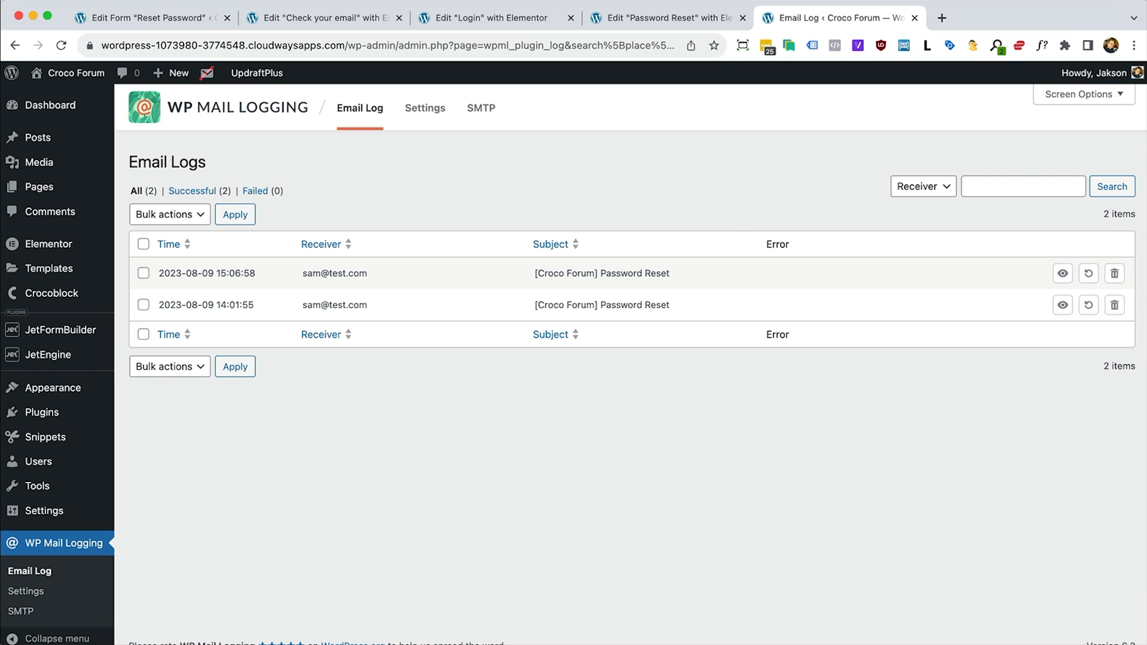
left_click(1063, 273)
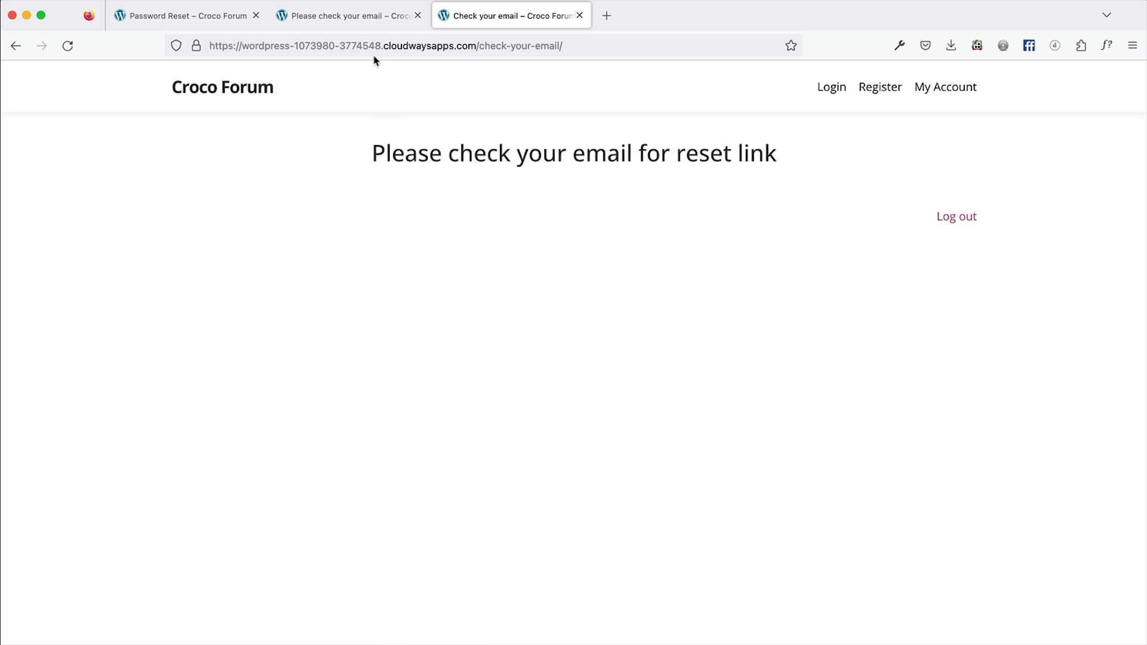
left_click(375, 55)
key("super+v")
key("Return")
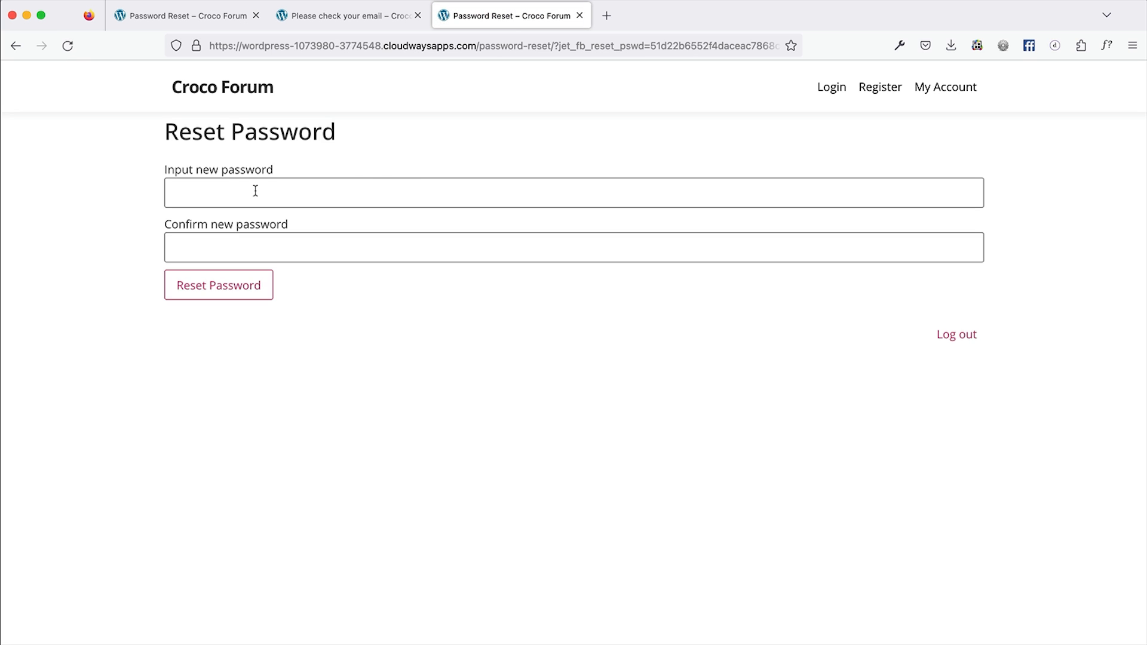
Enter and confirm a new account password, submit it, then return to the WordPress editor
left_click(254, 190)
type("••••••")
key("Tab")
type("••••••")
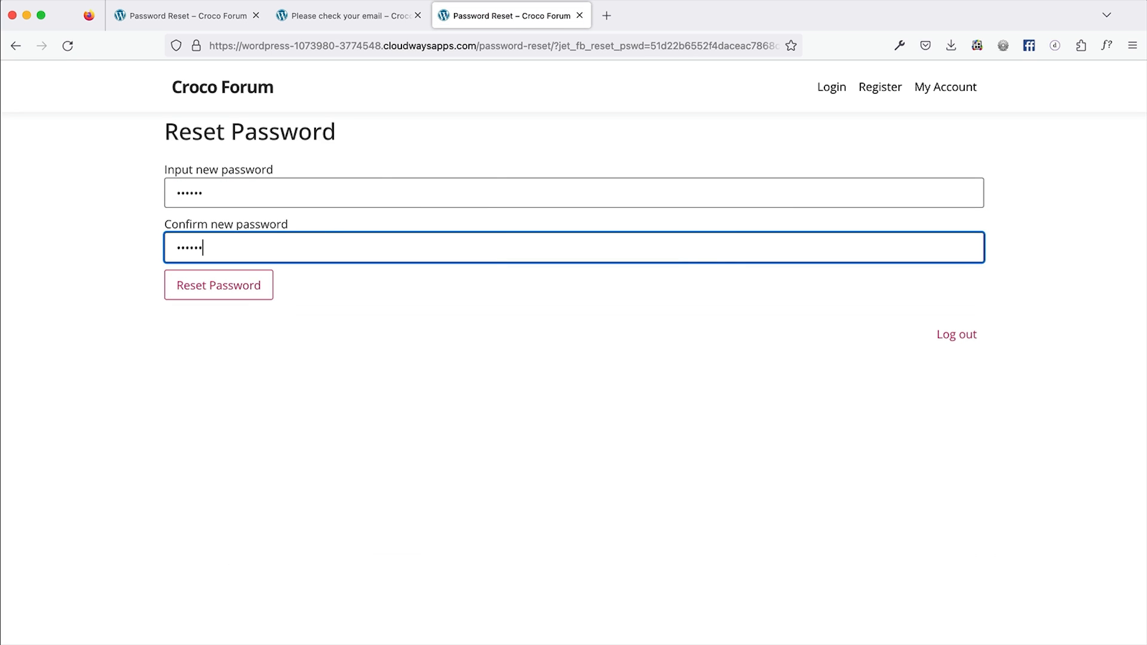
left_click(209, 286)
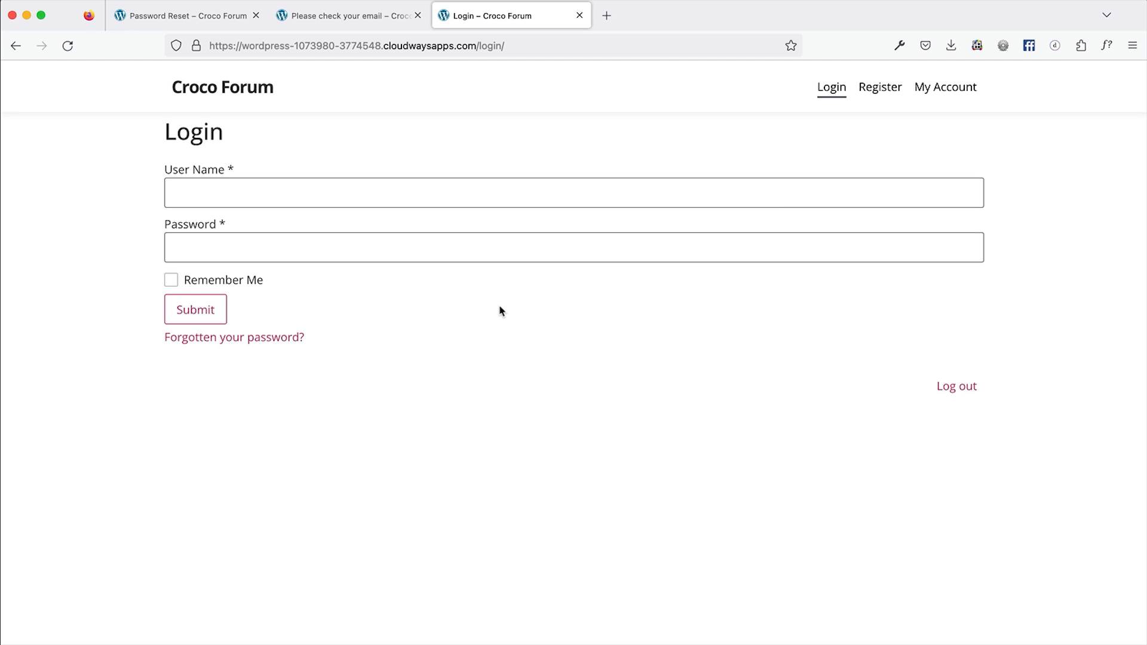
key("super+Tab")
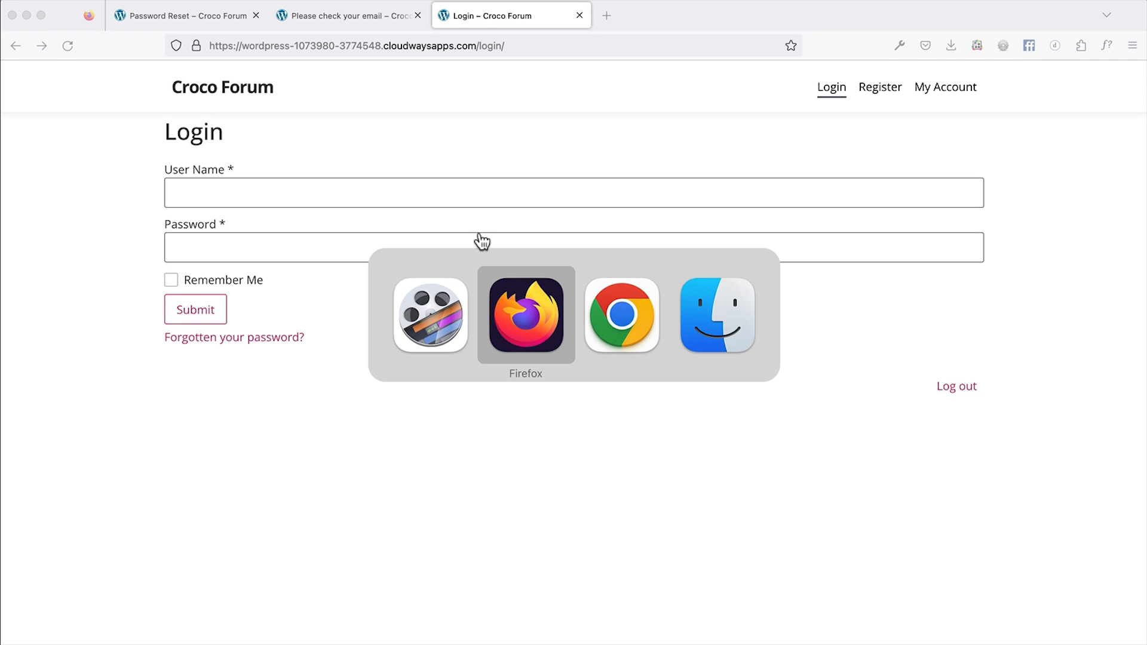
key("super+Tab")
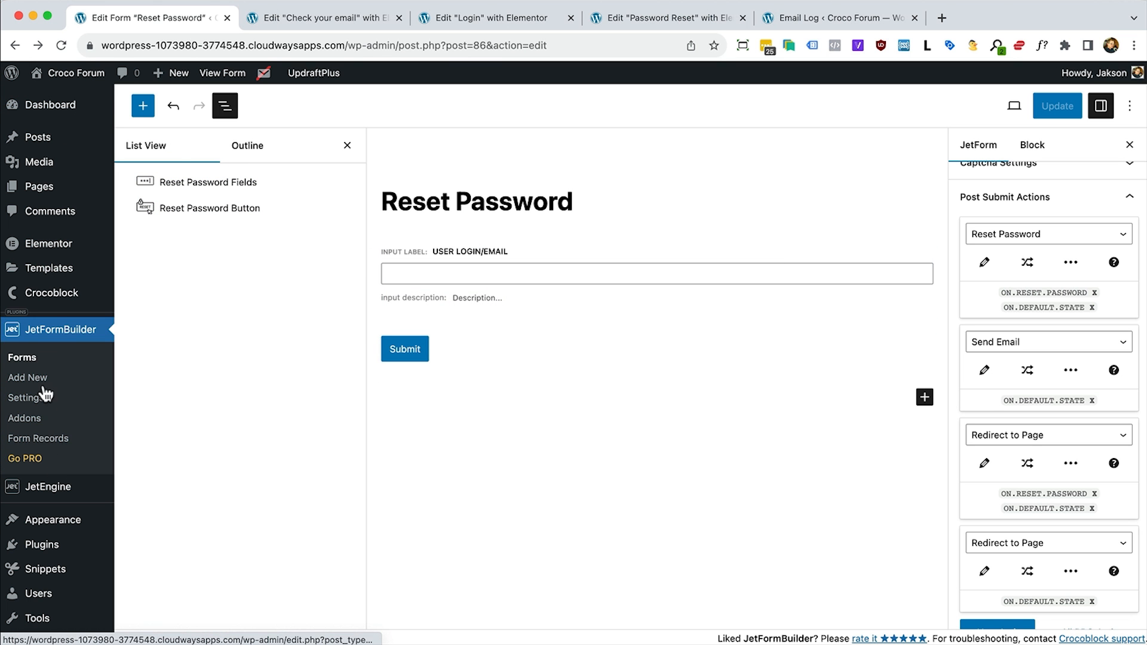
Start a new JetEngine post type named 'Topics'
mouse_move(41, 491)
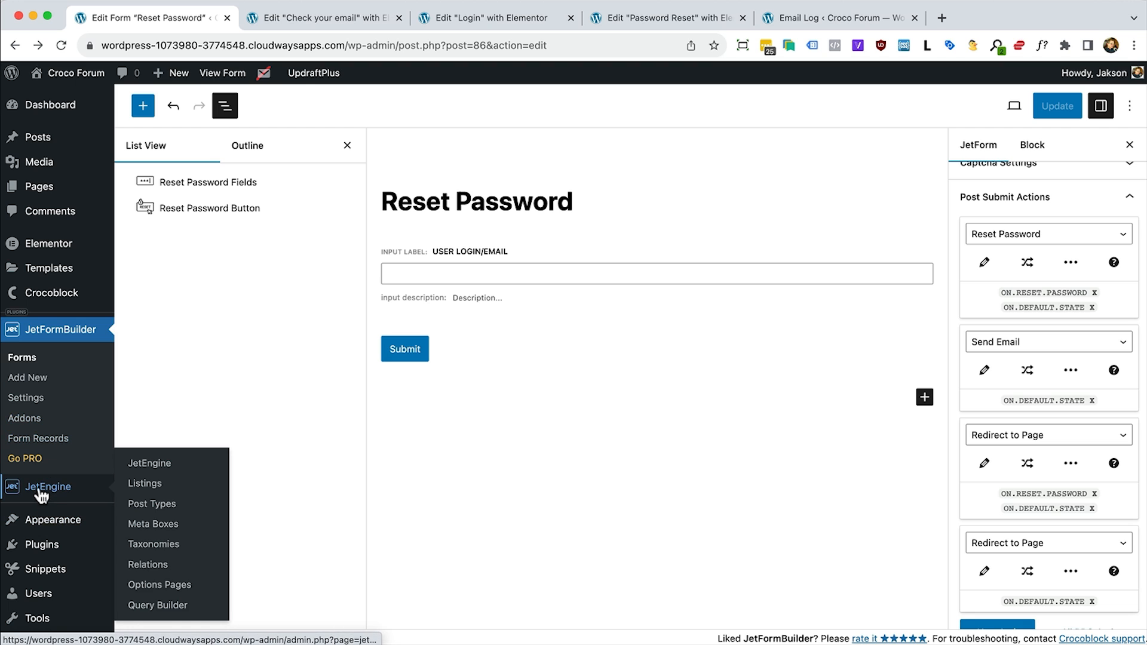
left_click(151, 505)
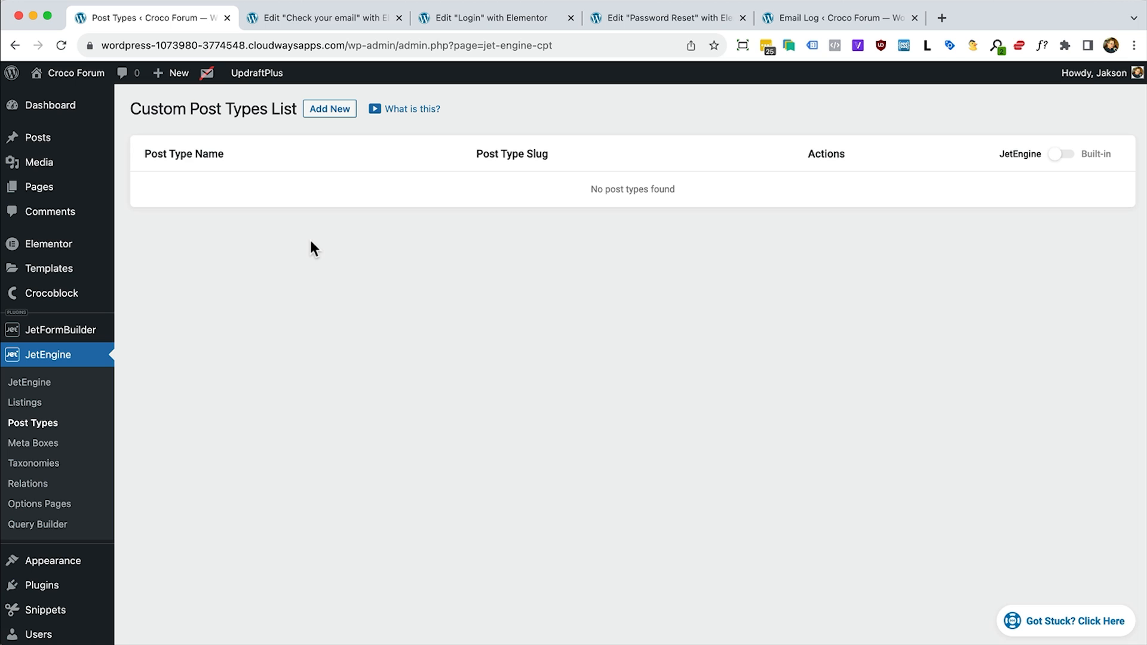
left_click(335, 113)
left_click(536, 221)
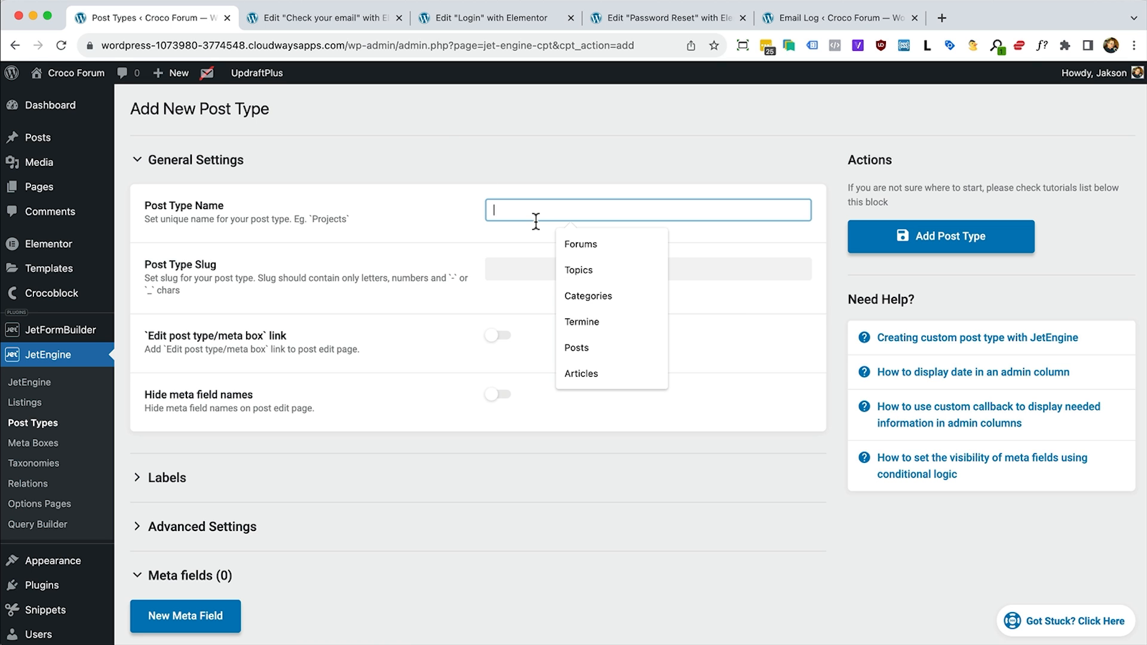
type("To")
left_click(579, 270)
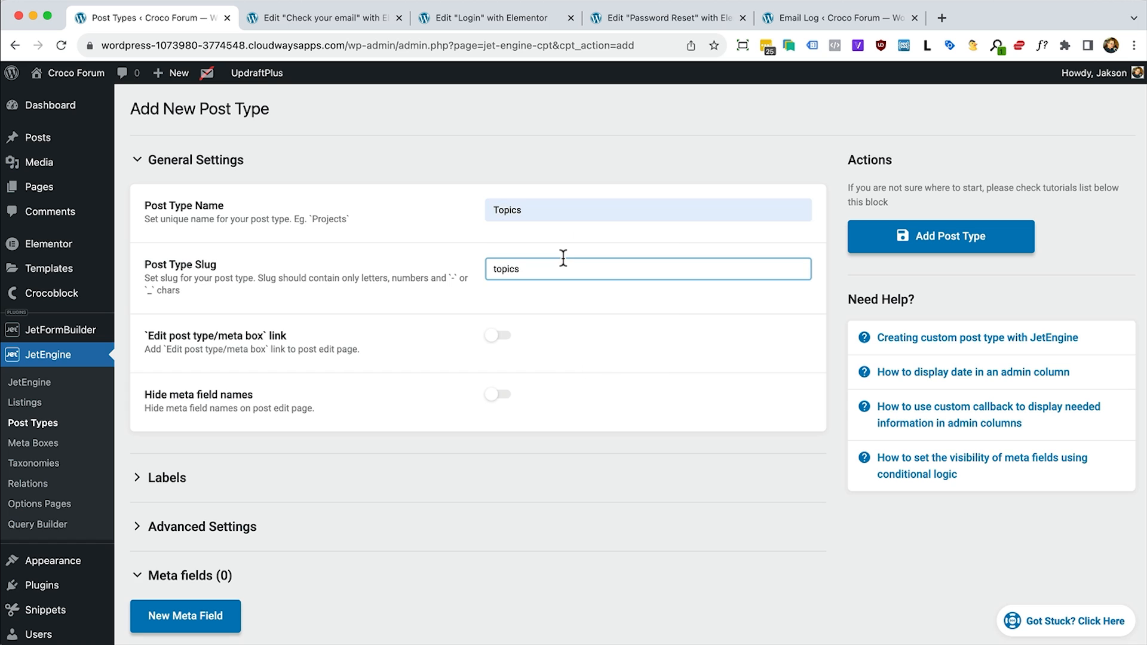
Switch off Has Archive in the Topics post type's advanced settings
scroll(386, 407, "down", 2)
left_click(217, 460)
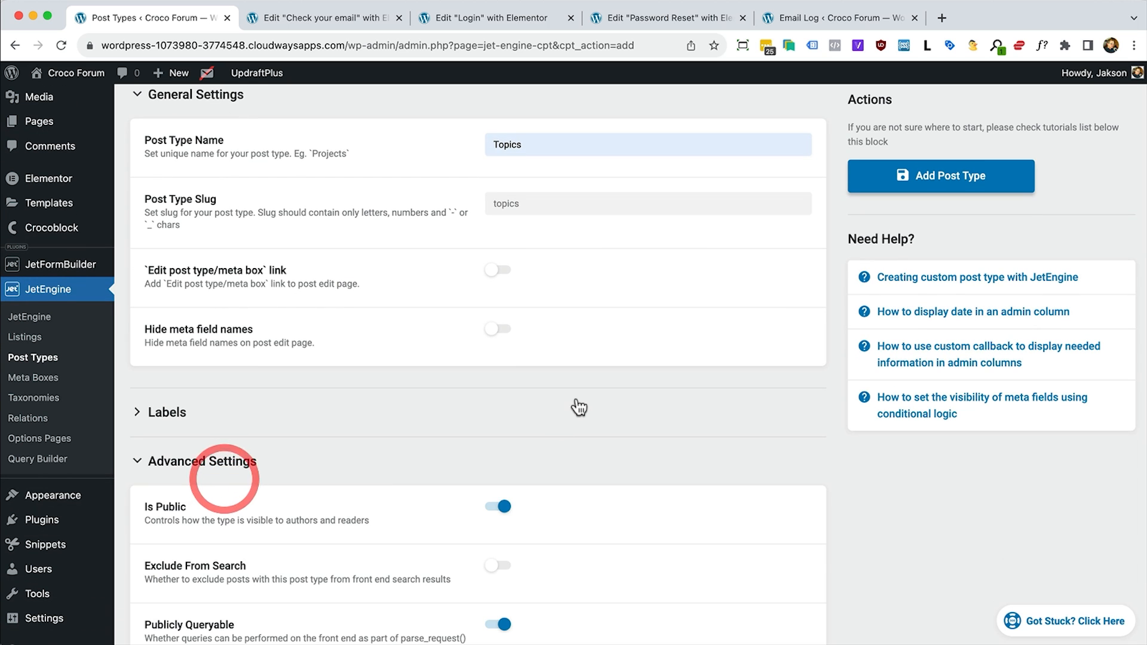
scroll(576, 400, "down", 12)
scroll(577, 406, "down", 1)
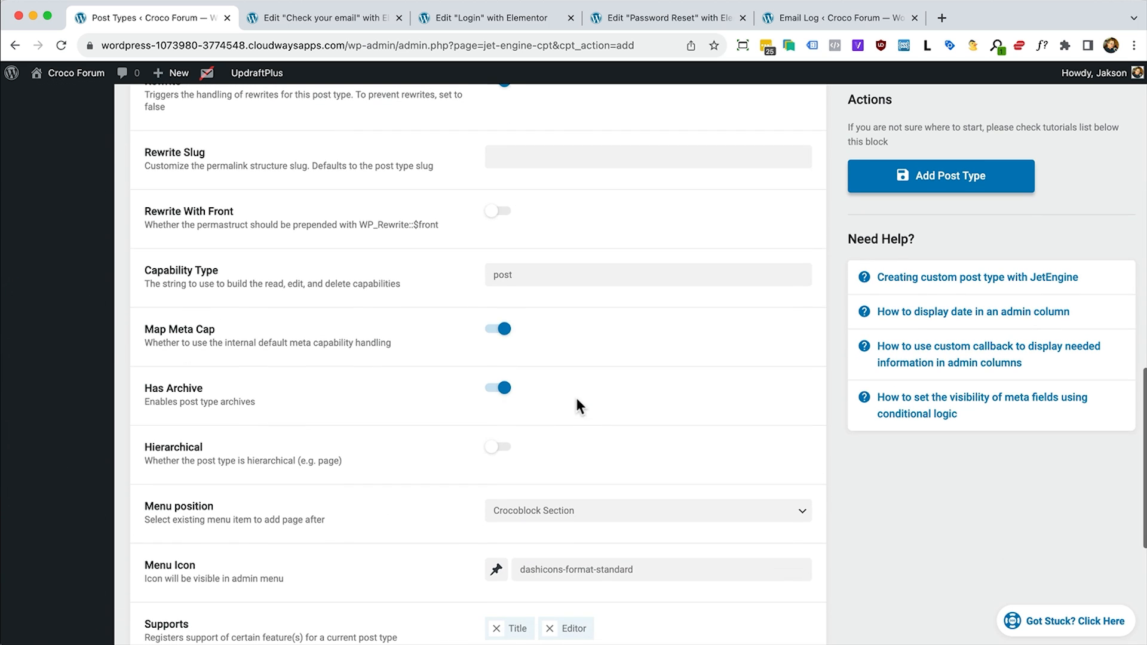
left_click(502, 394)
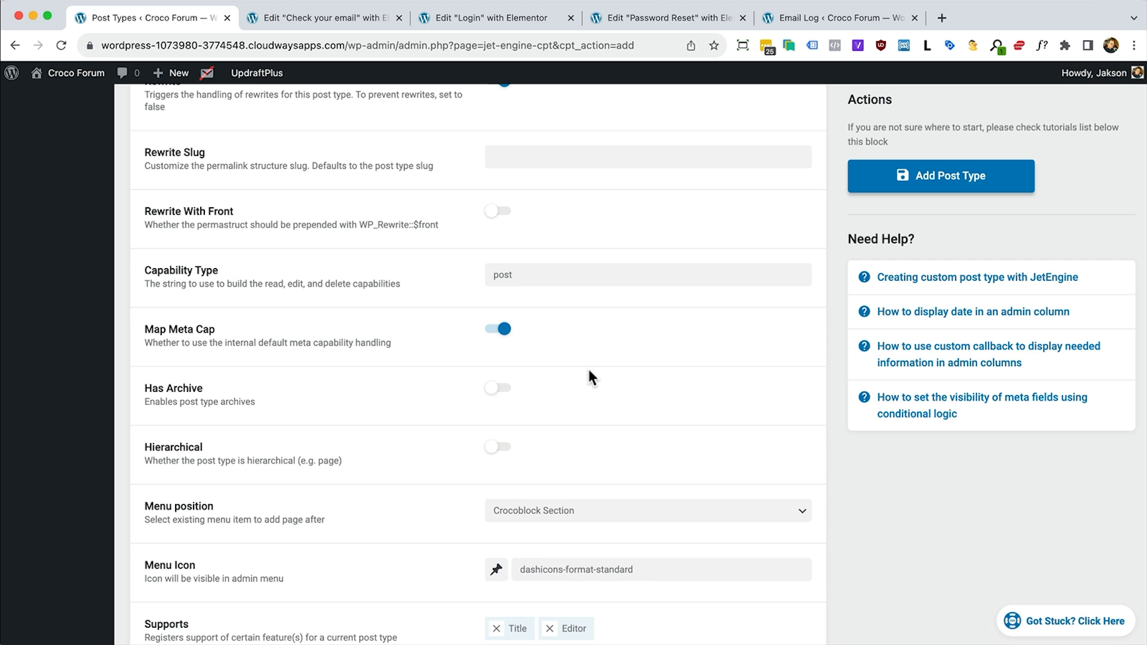
scroll(589, 378, "down", 2)
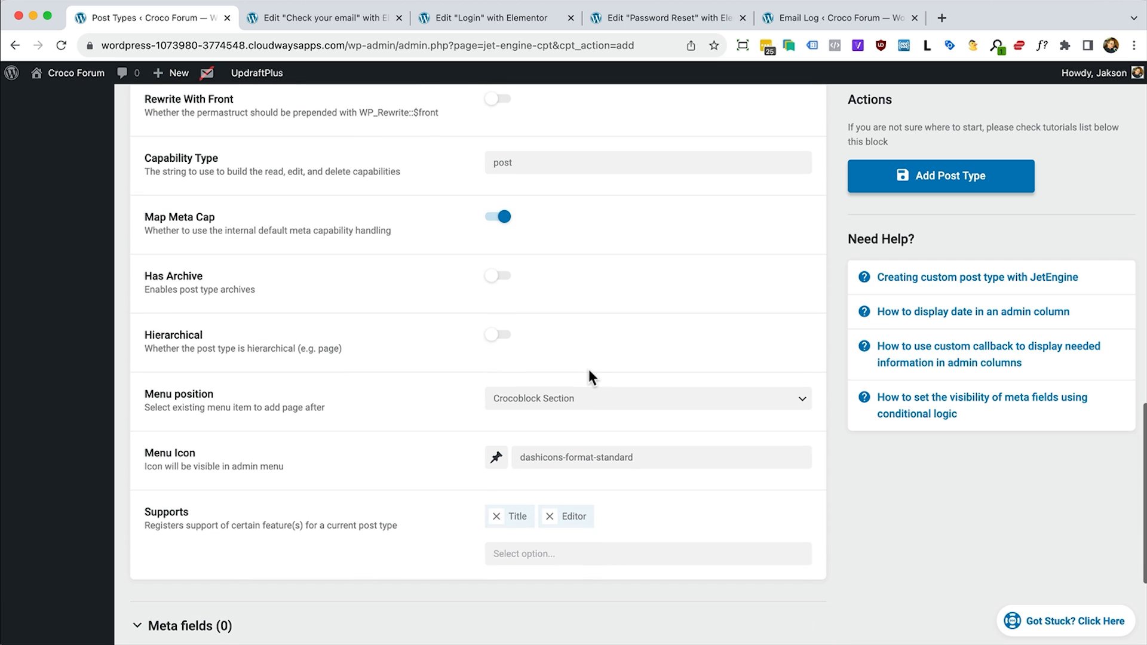
Set the Topics menu icon to dashicons-format-chat
left_click(497, 459)
scroll(579, 538, "down", 2)
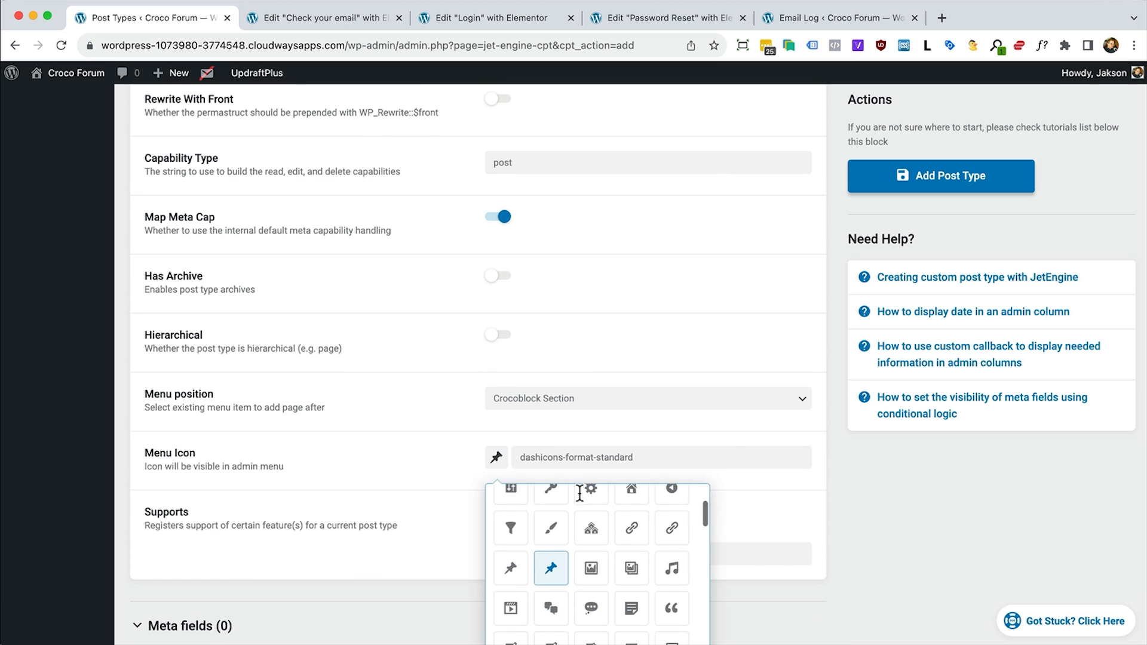
scroll(556, 449, "down", 3)
left_click(552, 446)
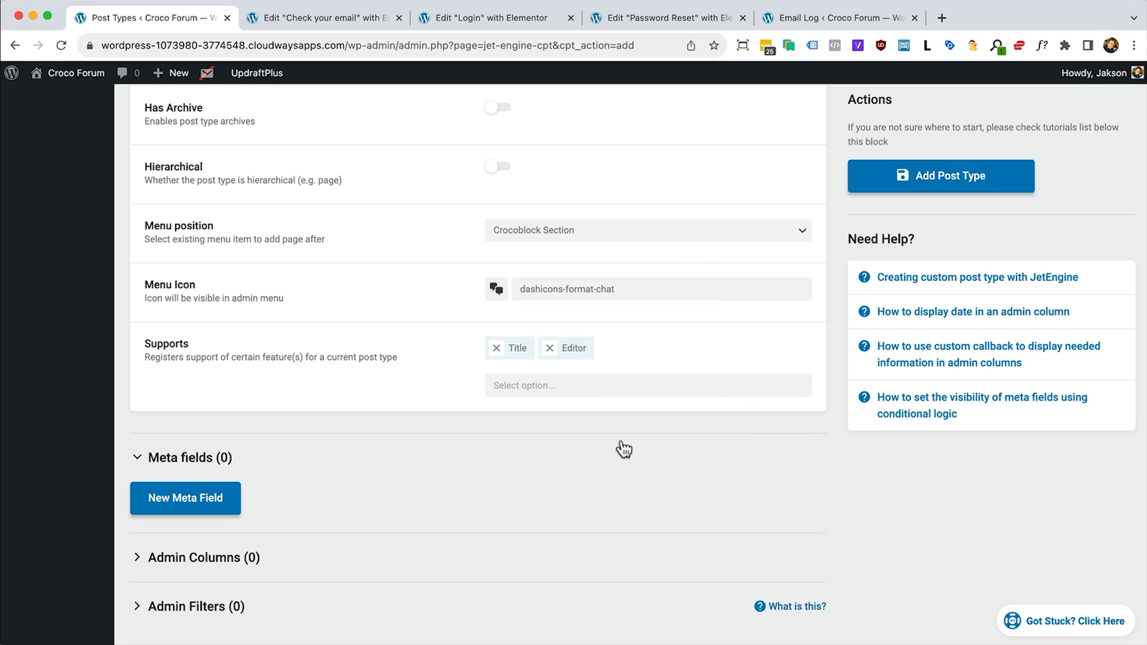
Add Comments, Revisions and Author to the Topics supported features
left_click(538, 387)
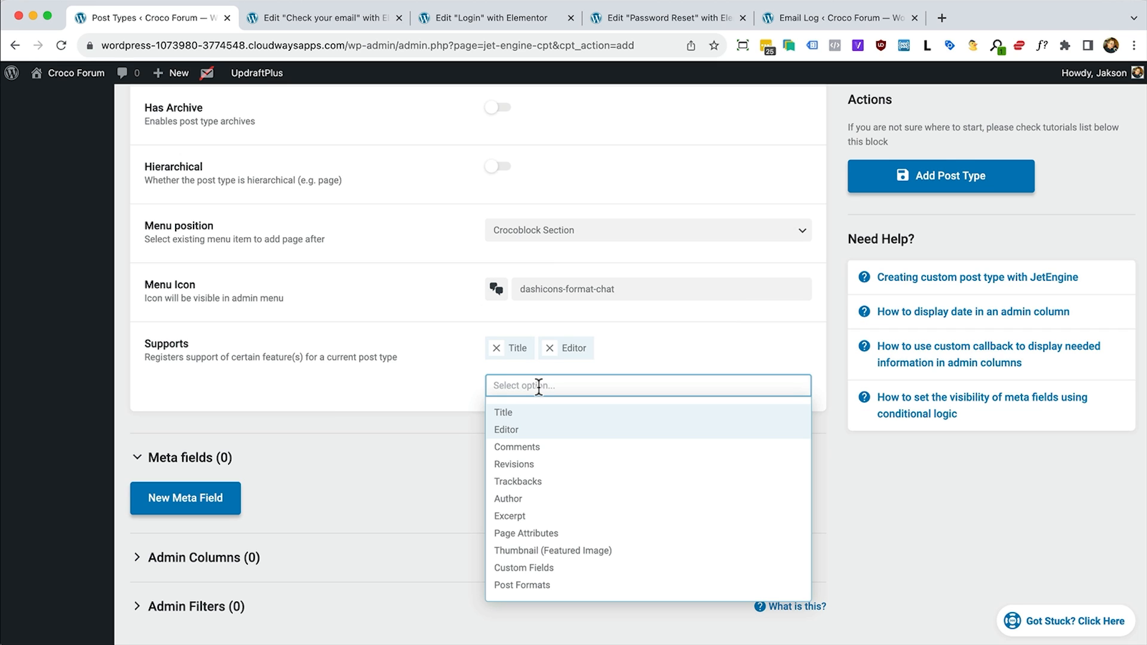
left_click(531, 449)
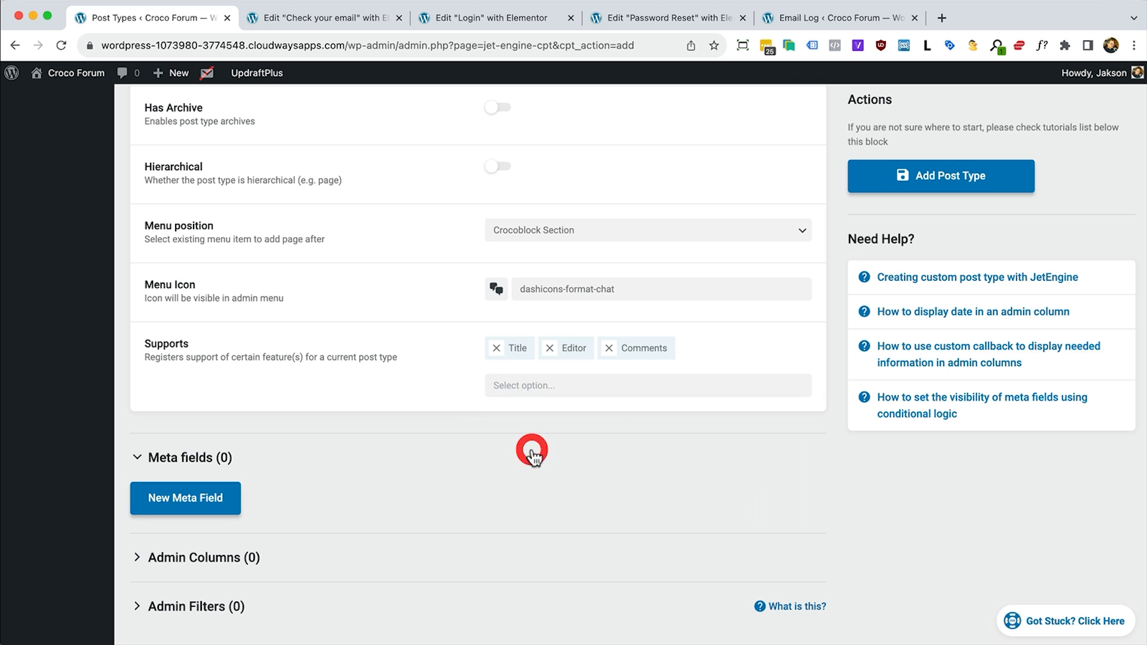
left_click(514, 385)
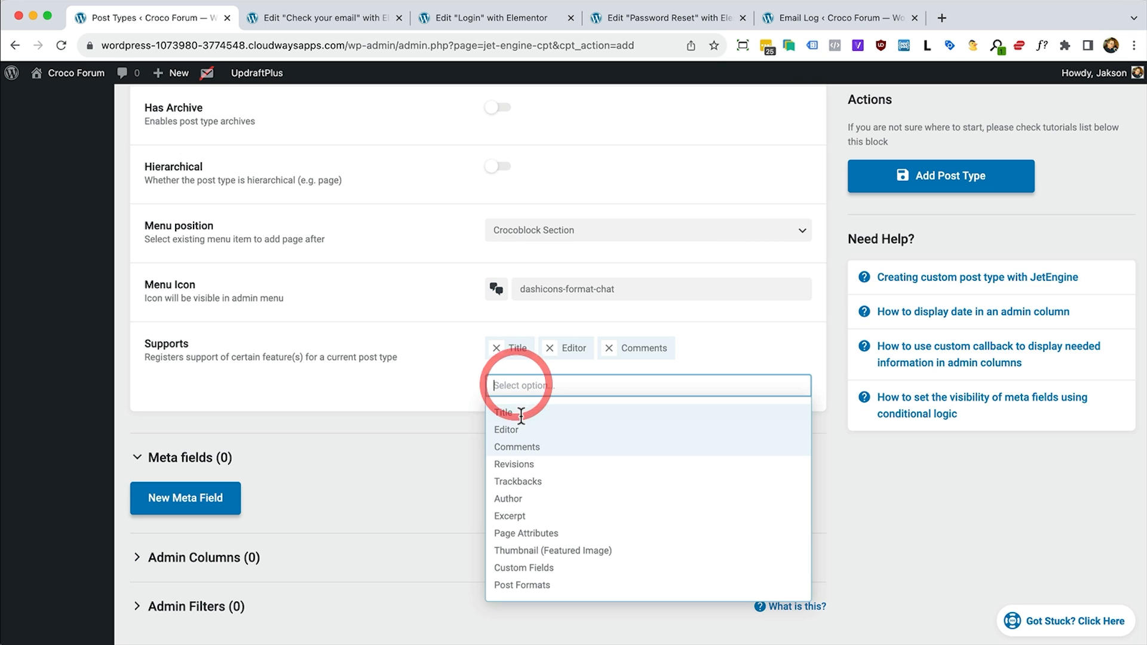
left_click(531, 464)
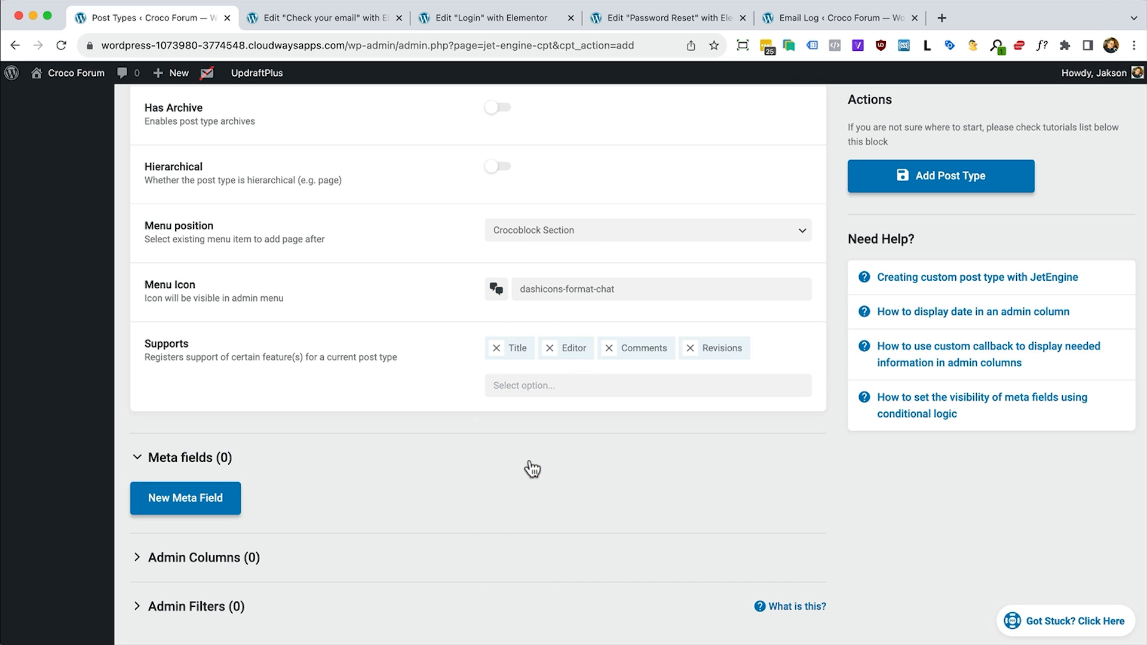
left_click(521, 385)
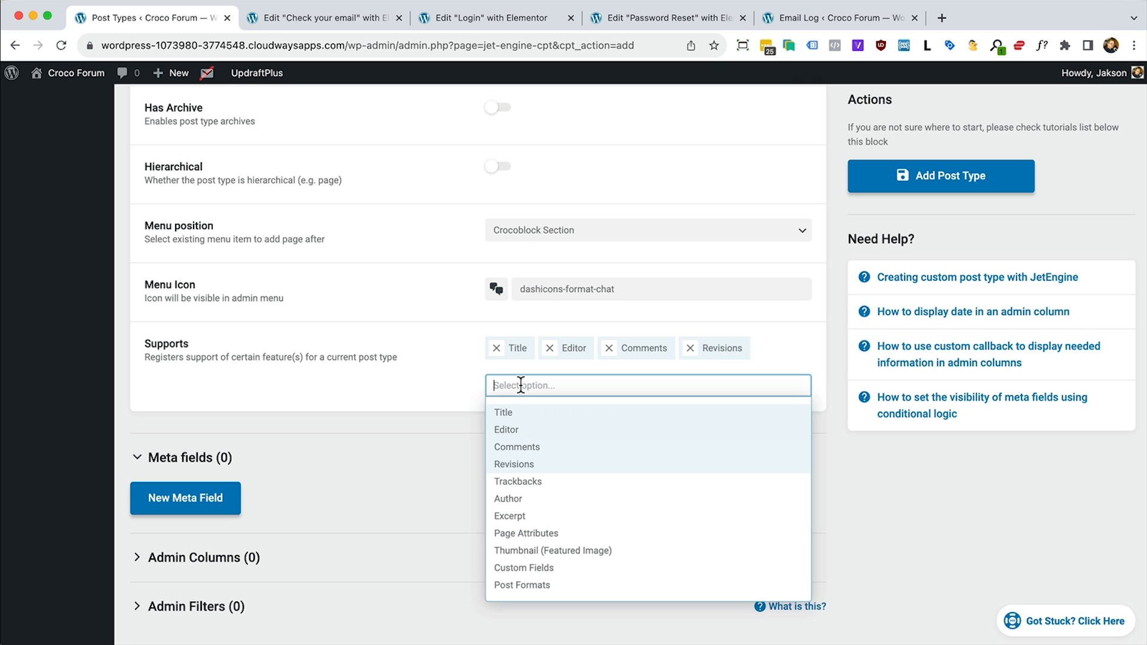
left_click(515, 499)
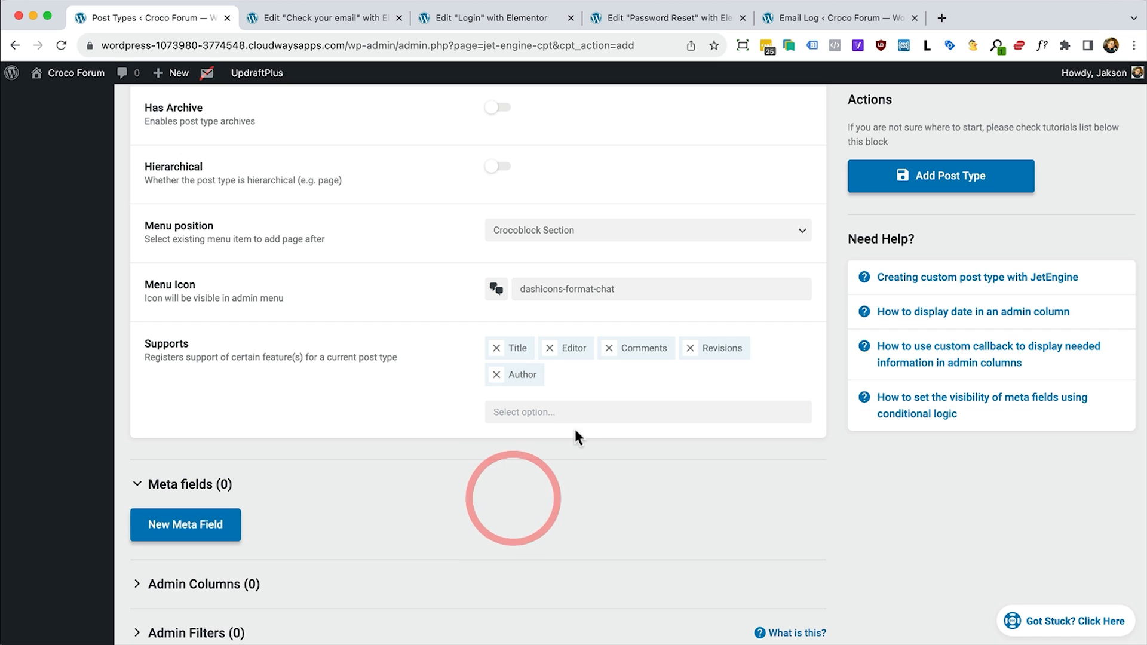
left_click(549, 412)
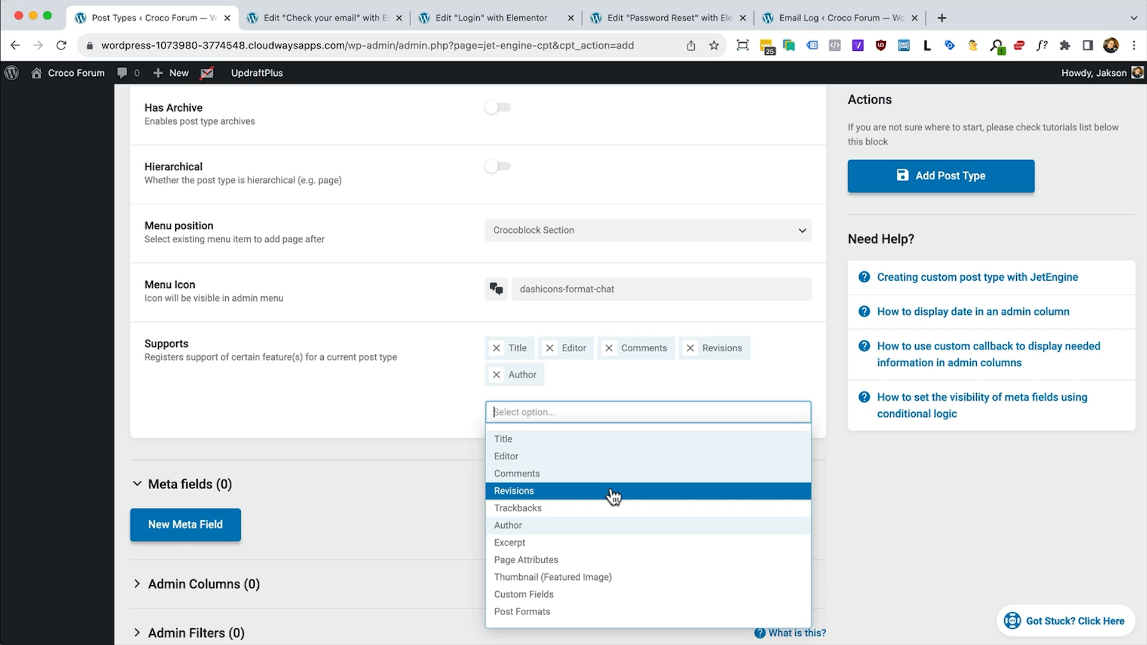
left_click(226, 488)
left_click(229, 493)
scroll(568, 422, "down", 1)
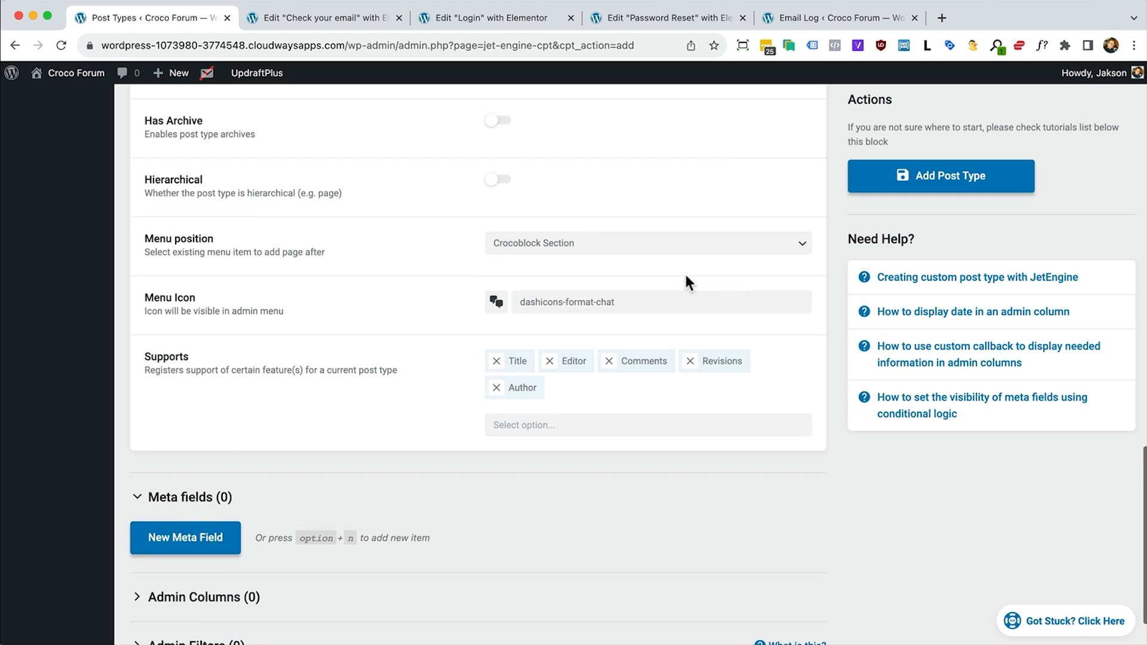
scroll(685, 274, "down", 1)
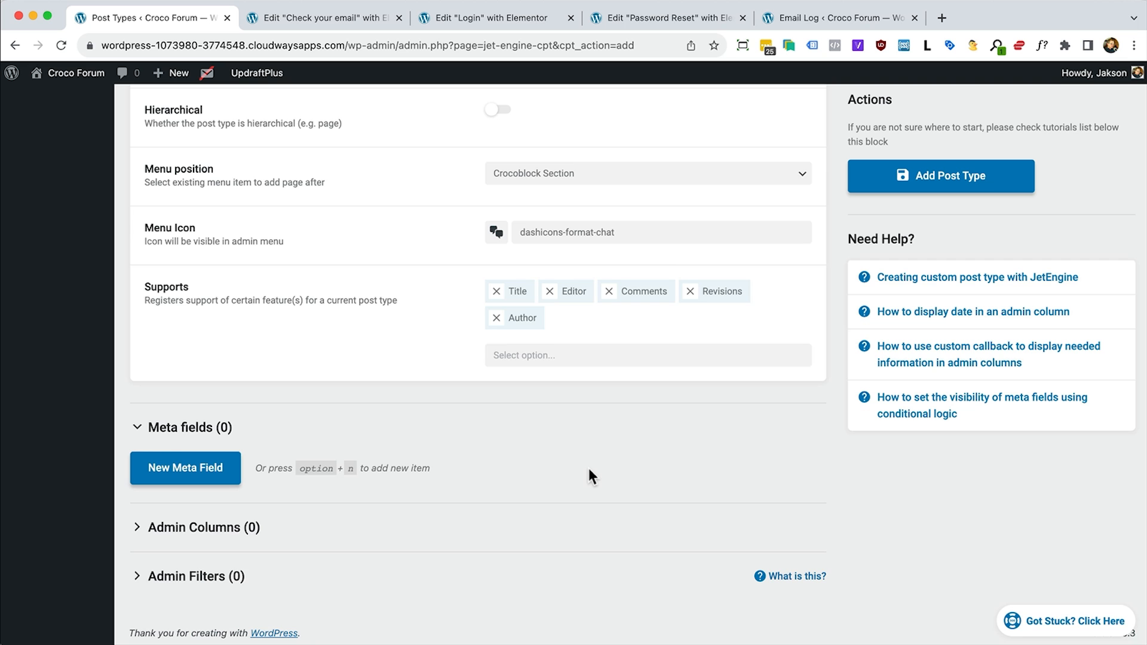
scroll(588, 470, "up", 3)
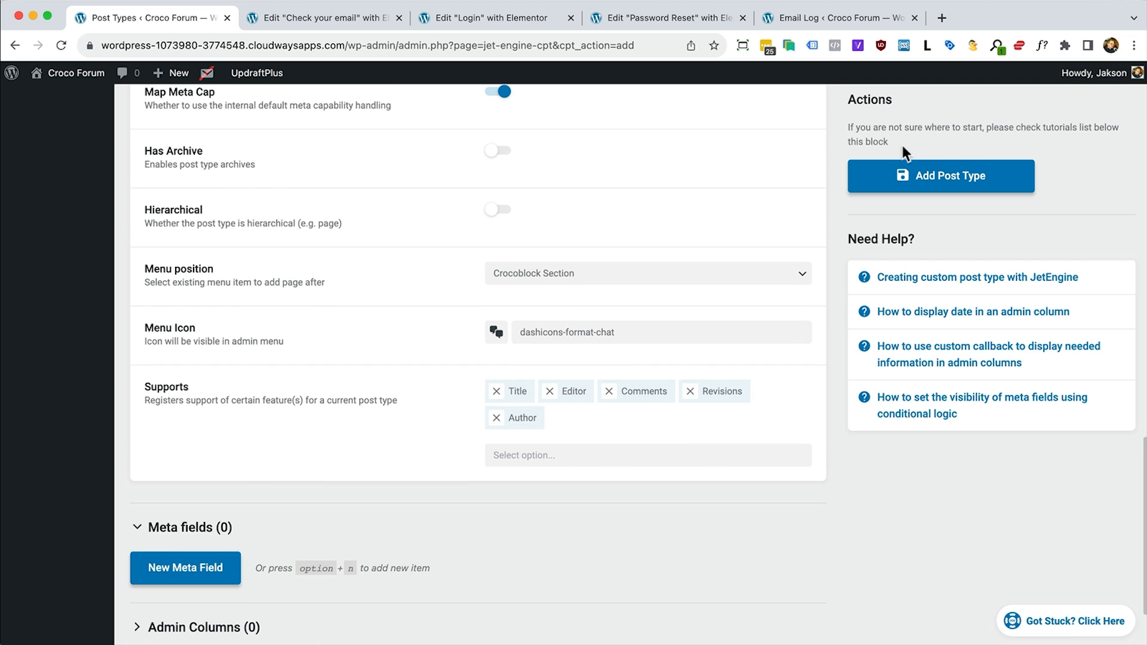
Save the Topics post type with its admin menu position set to after First Separator
left_click(903, 175)
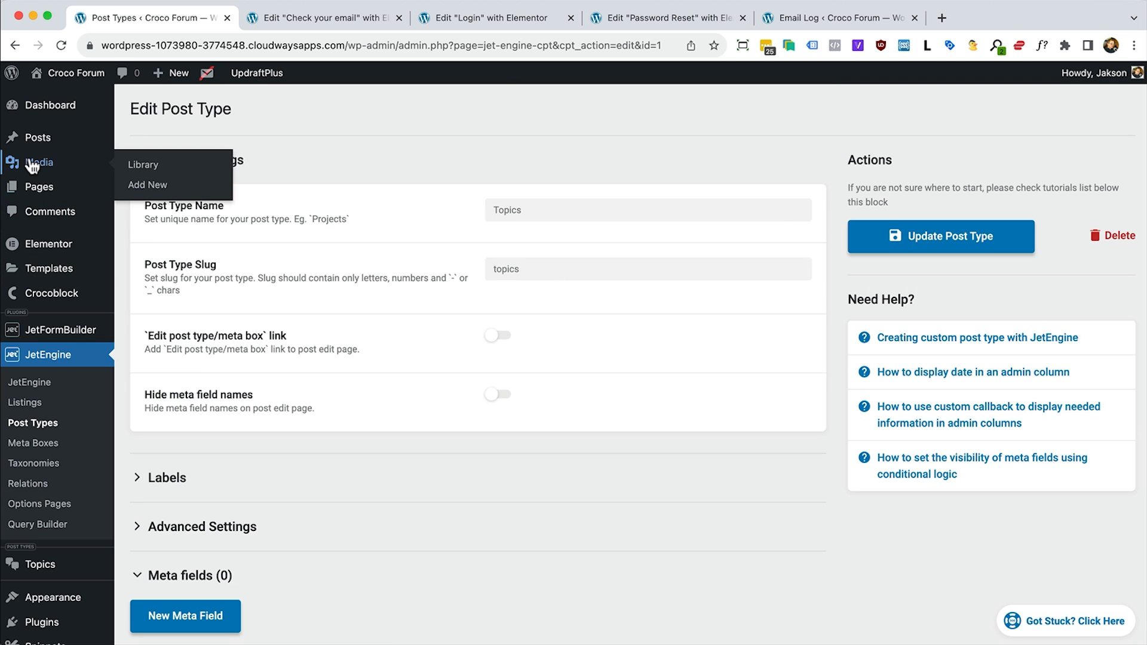
mouse_move(45, 568)
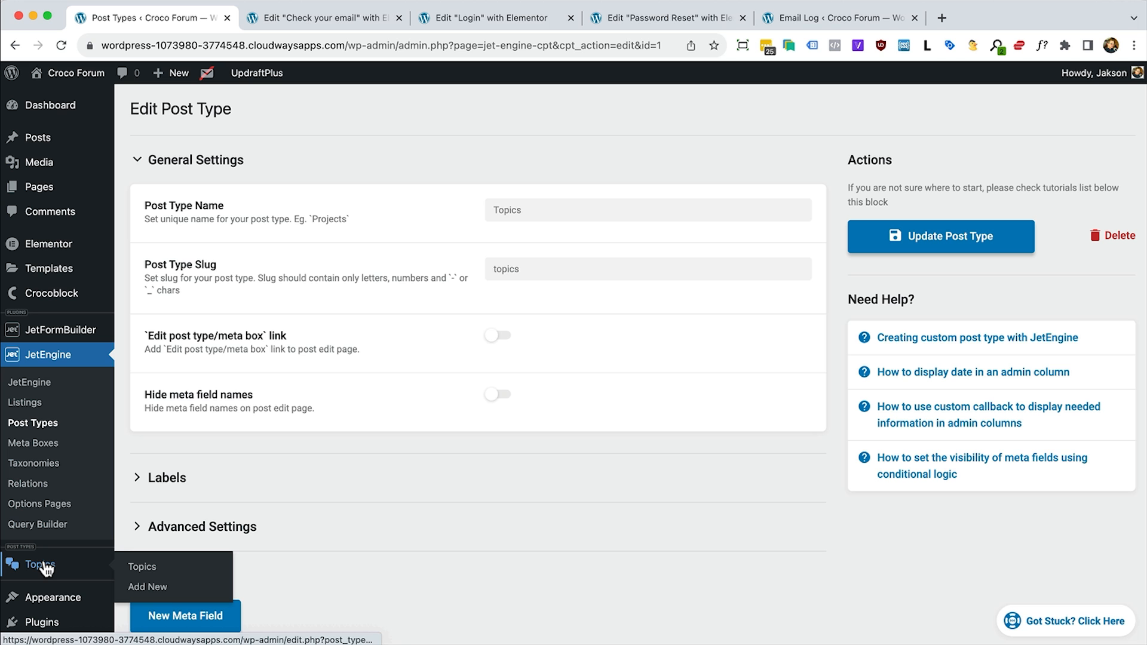
scroll(597, 502, "down", 3)
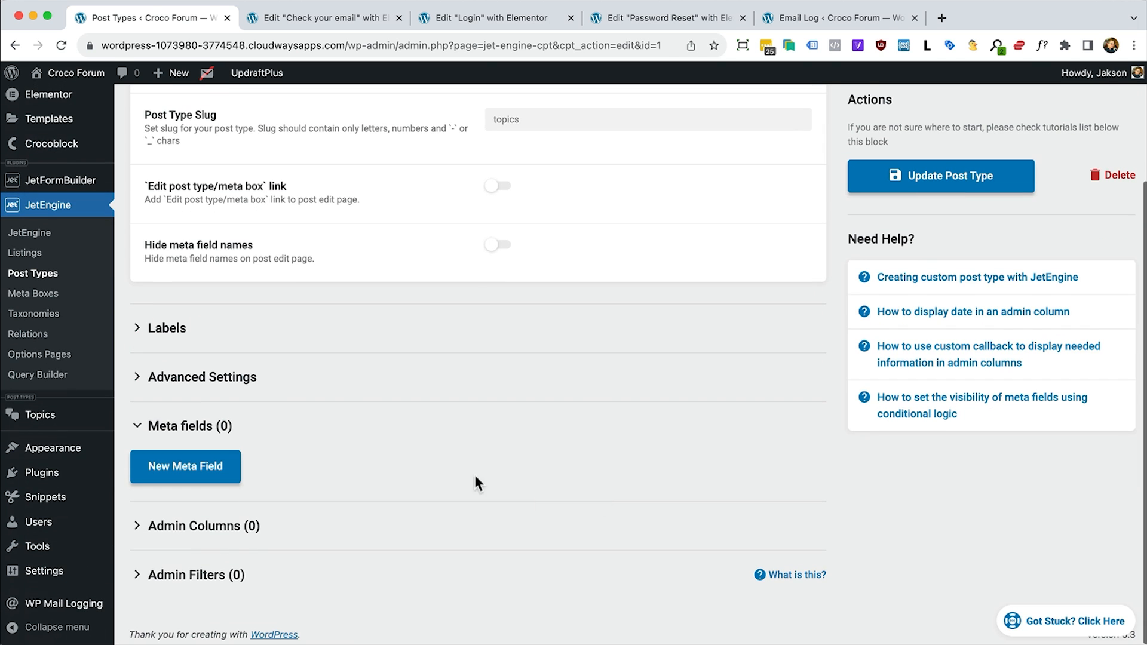
left_click(249, 382)
scroll(694, 465, "down", 15)
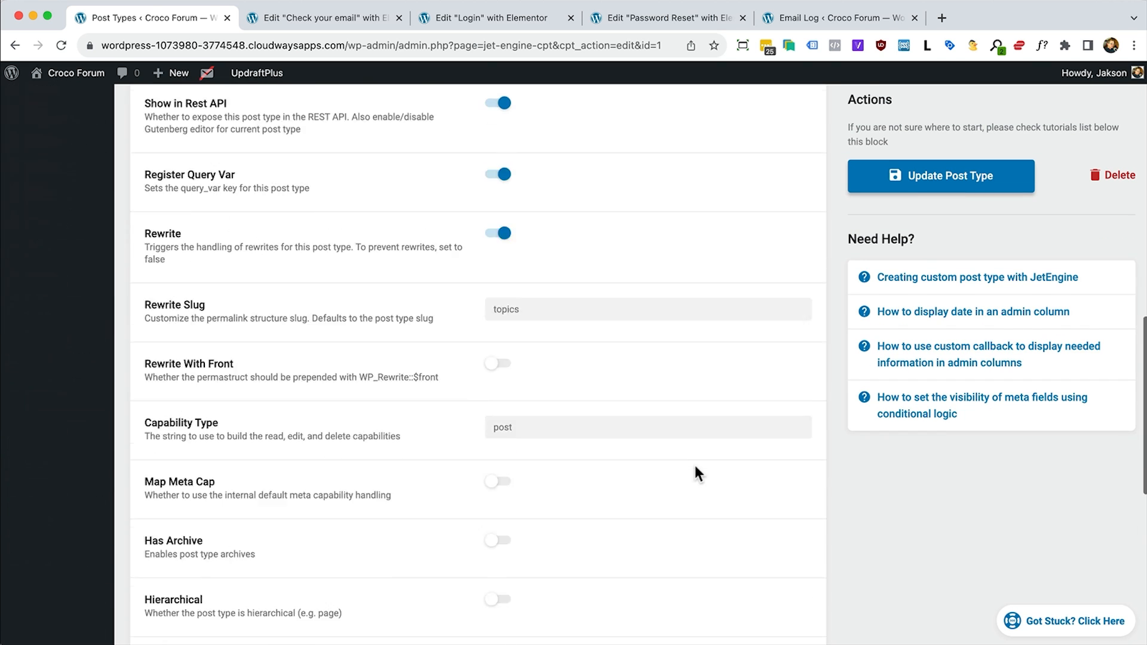
scroll(695, 467, "up", 1)
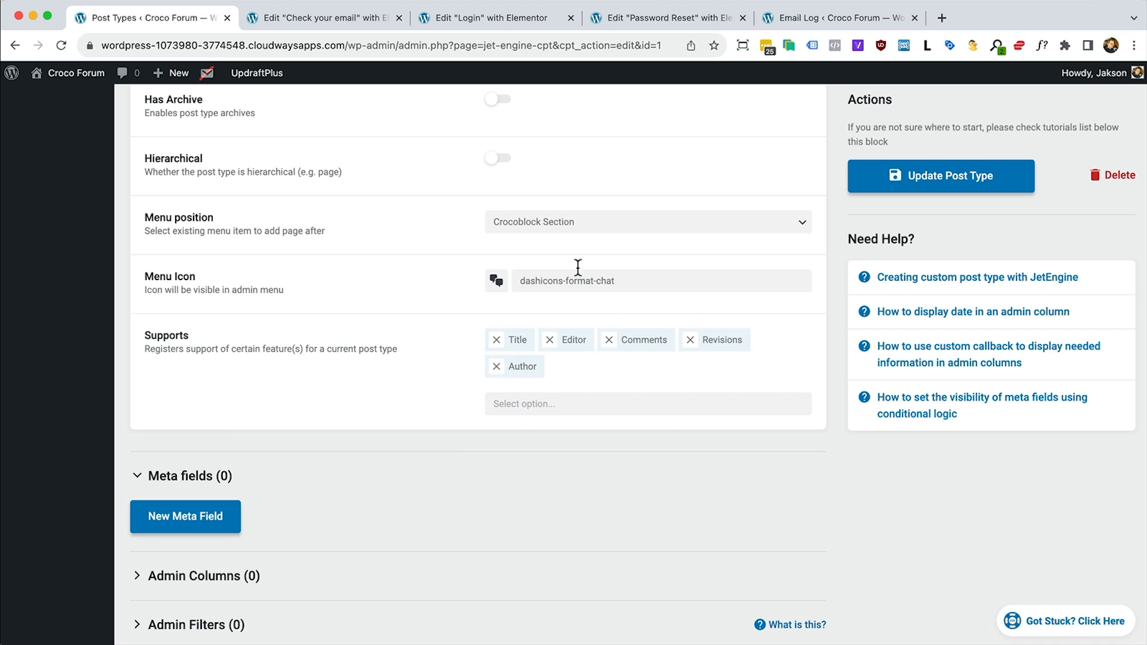
left_click(534, 224)
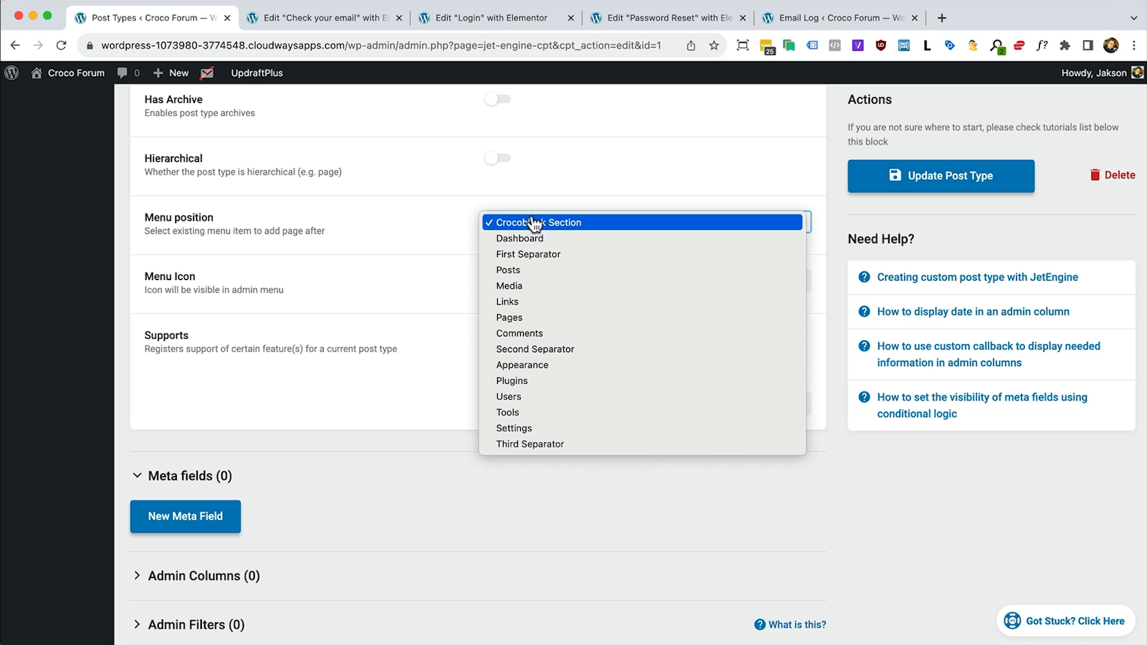
left_click(526, 253)
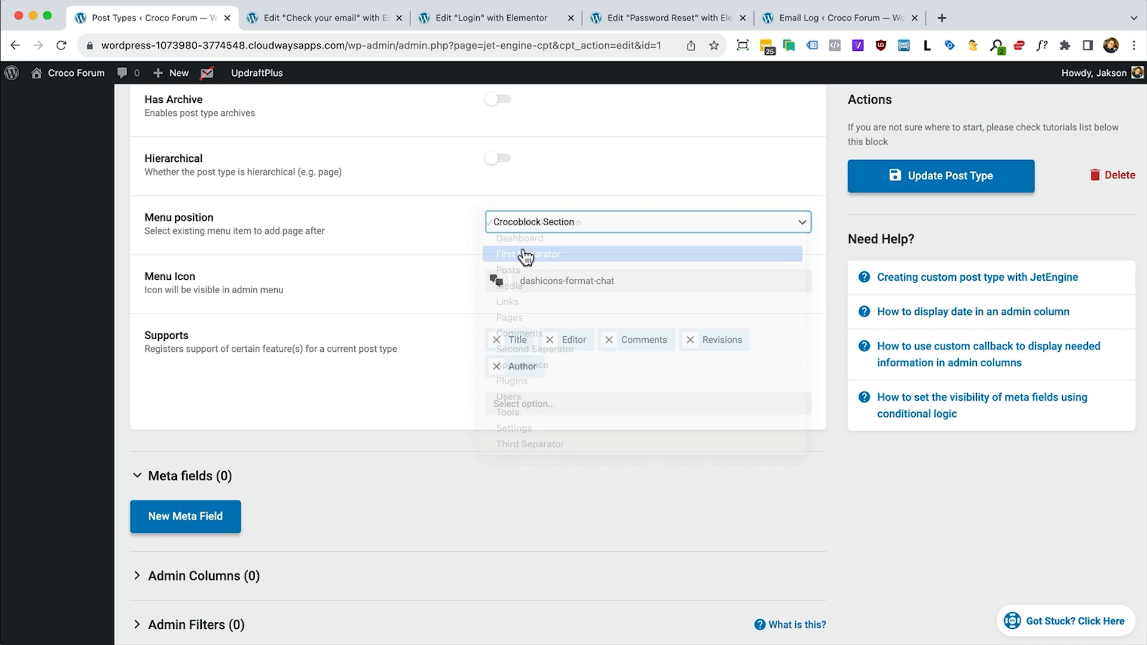
left_click(947, 182)
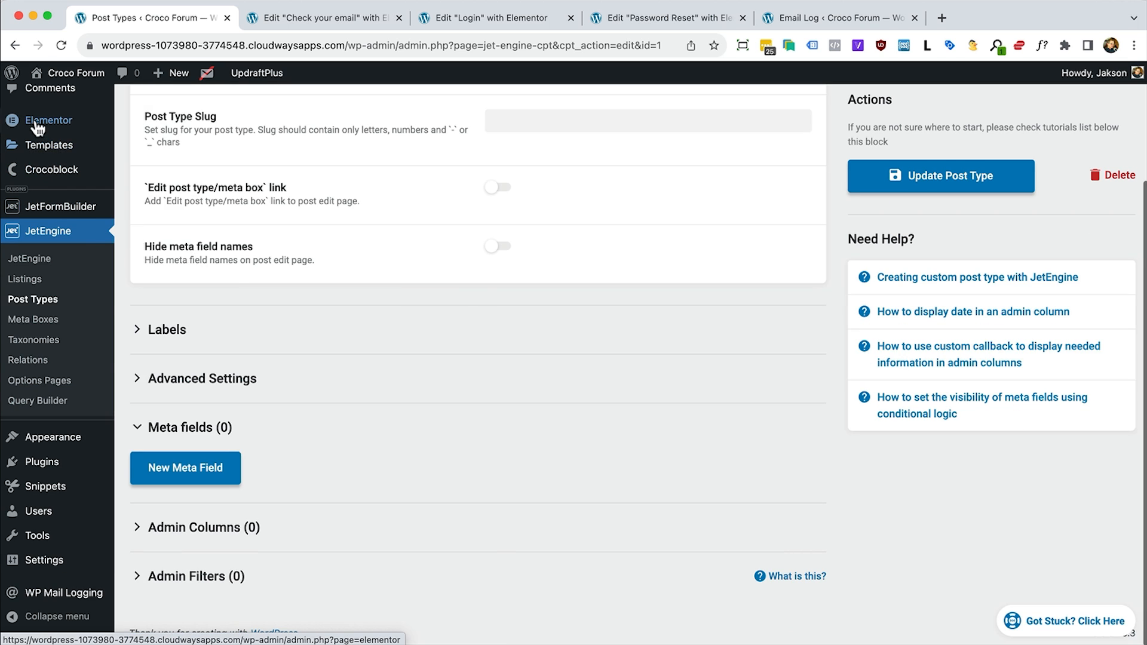
Return to the JetEngine custom post types list
mouse_move(54, 152)
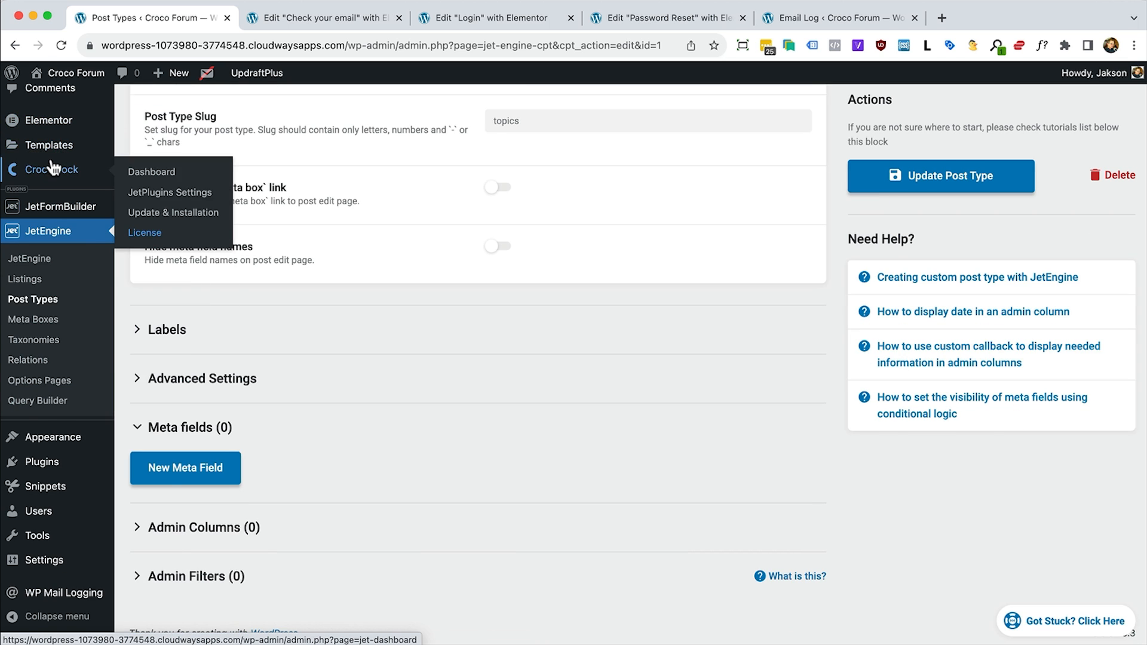
scroll(52, 166, "up", 3)
mouse_move(44, 172)
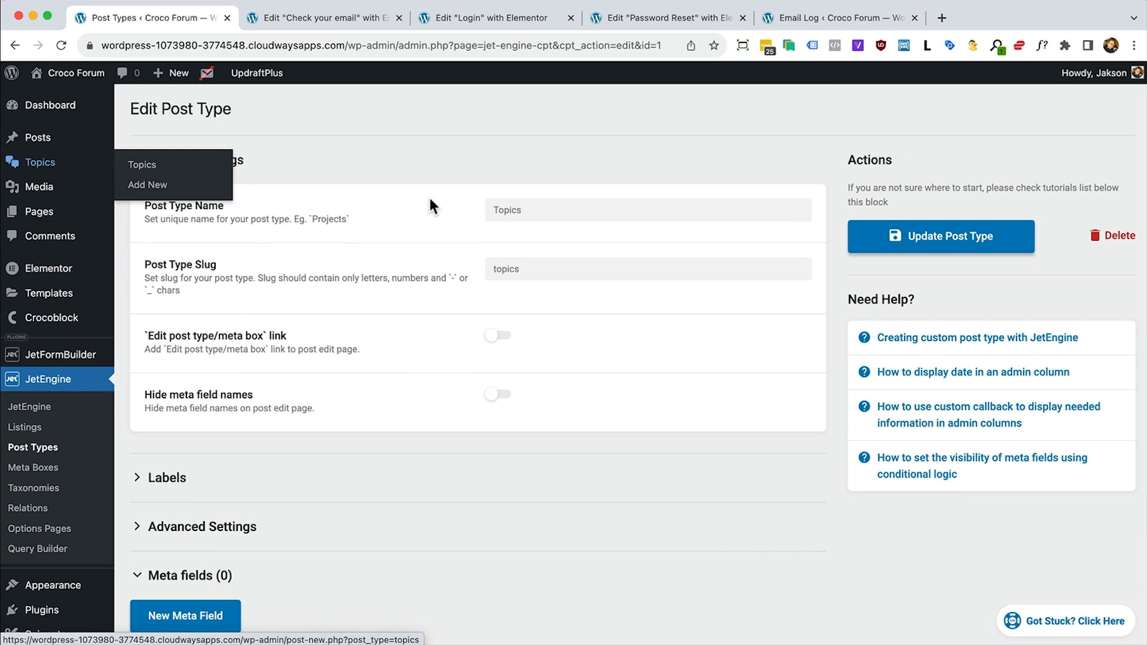
left_click(33, 454)
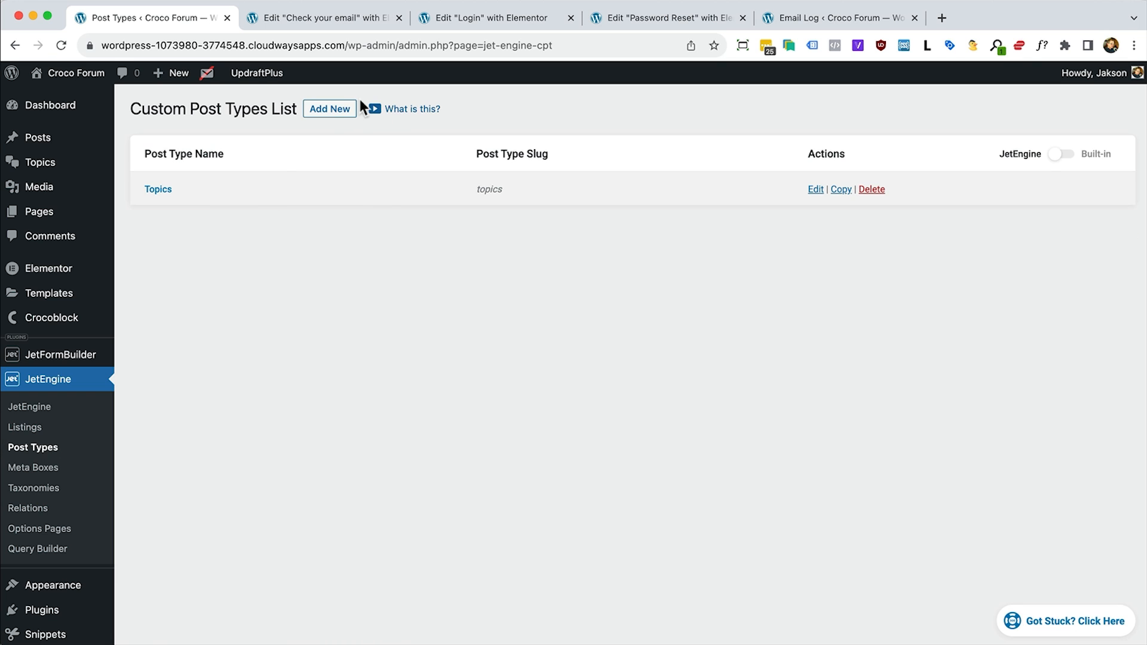
Start a new post type named Forums and turn off its archives
left_click(330, 109)
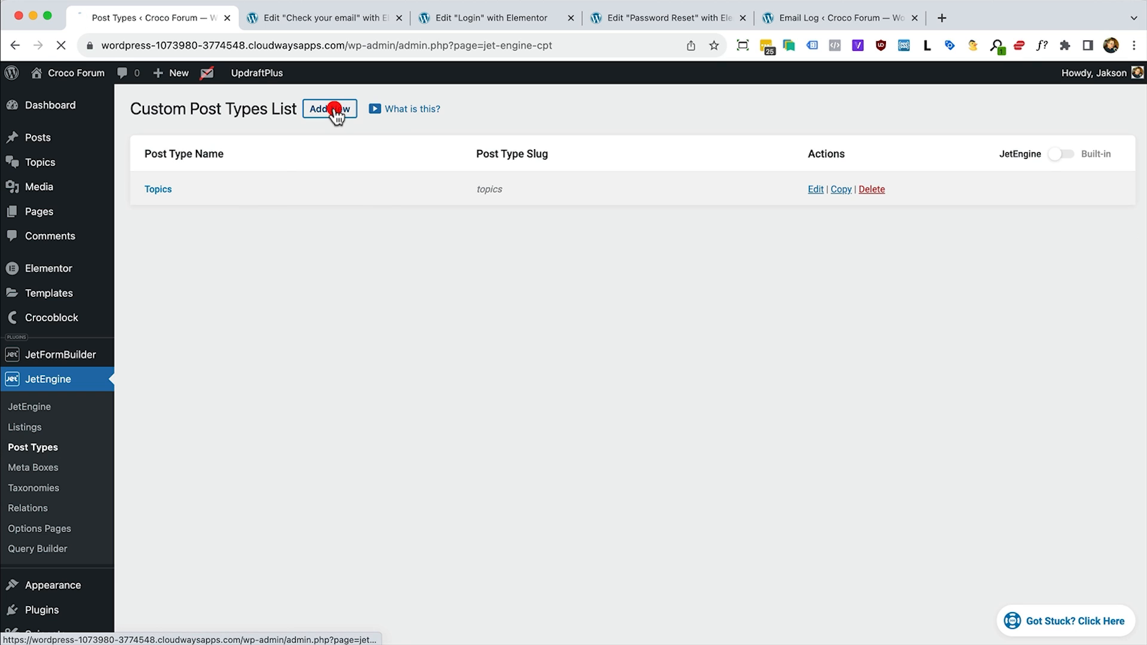
type("Forums")
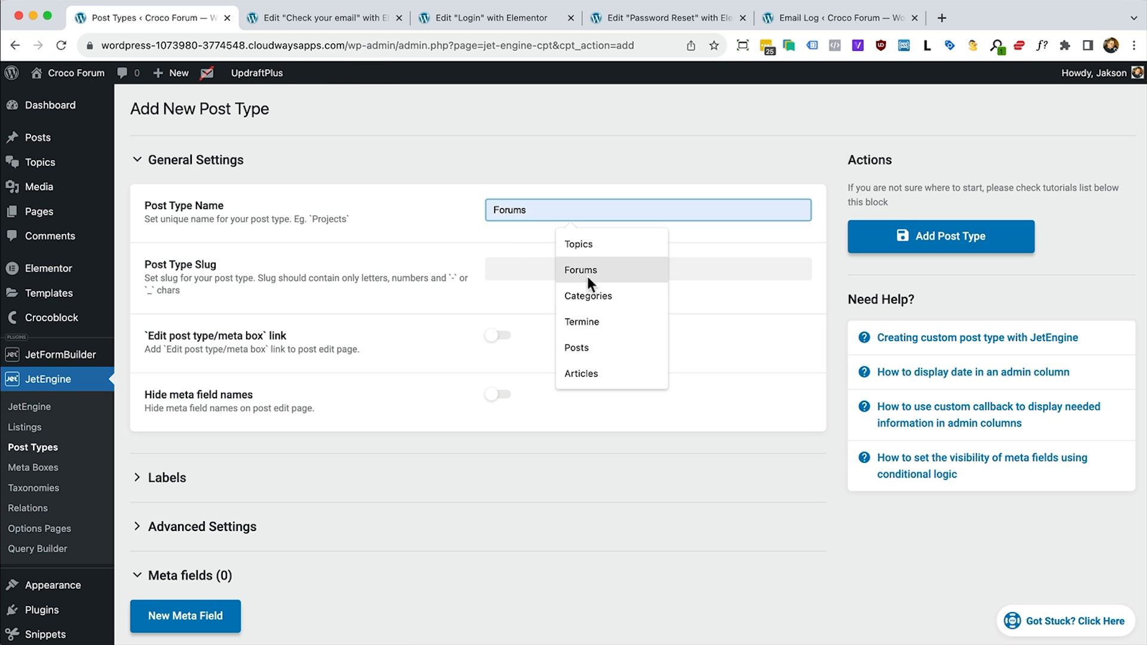
left_click(581, 270)
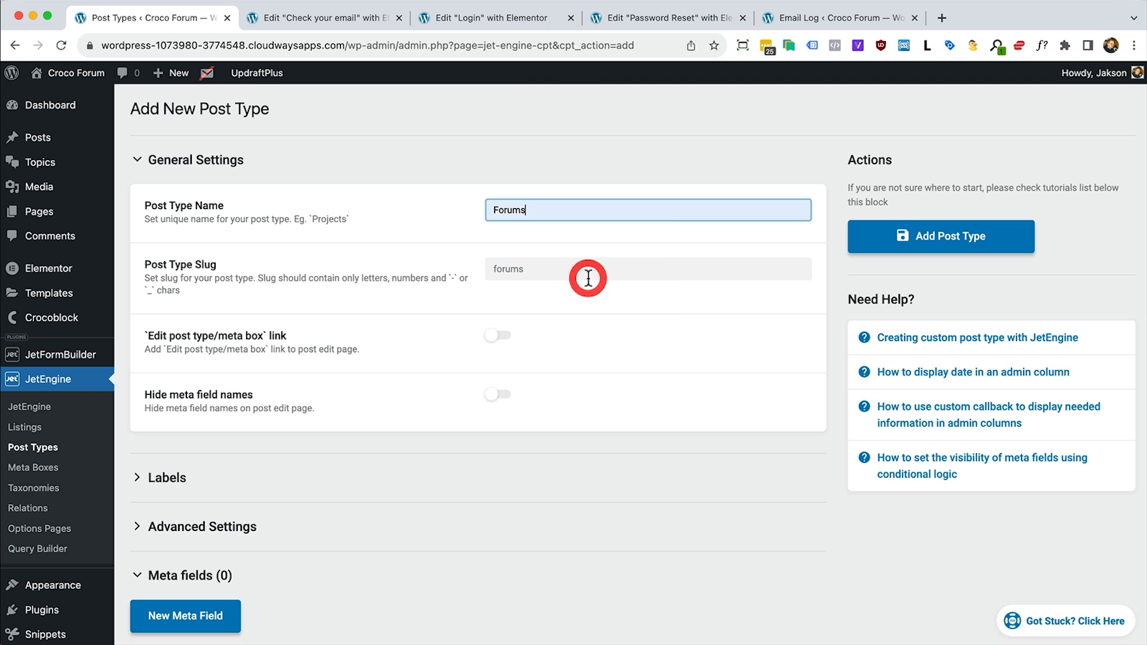
scroll(482, 293, "down", 3)
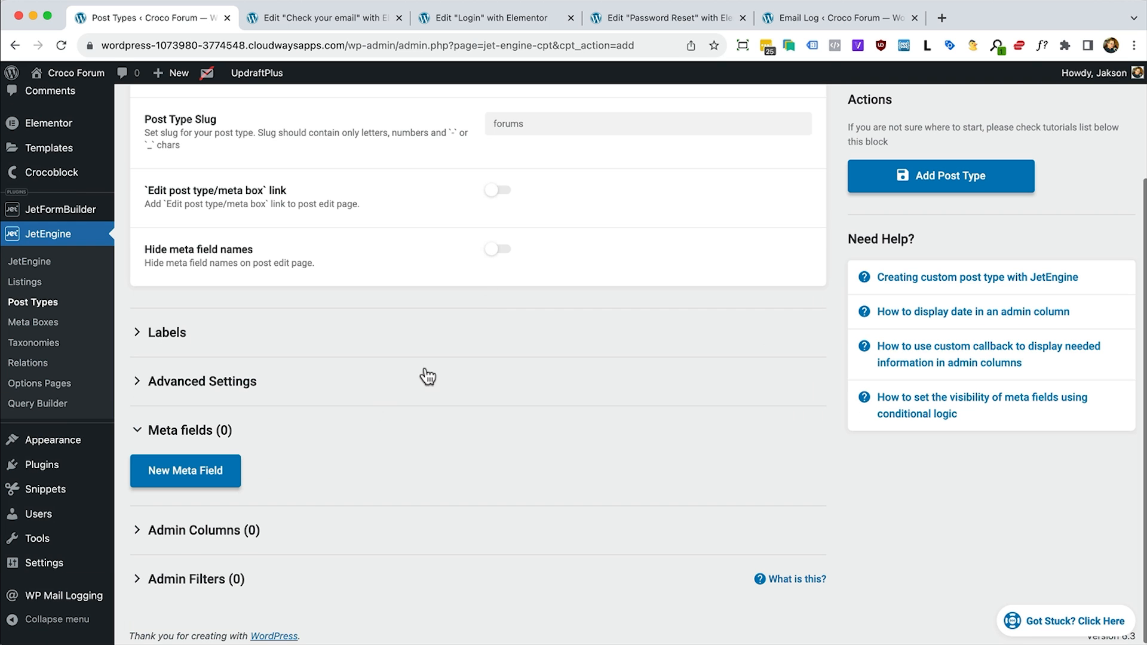
left_click(301, 384)
scroll(588, 401, "down", 2)
scroll(588, 398, "down", 9)
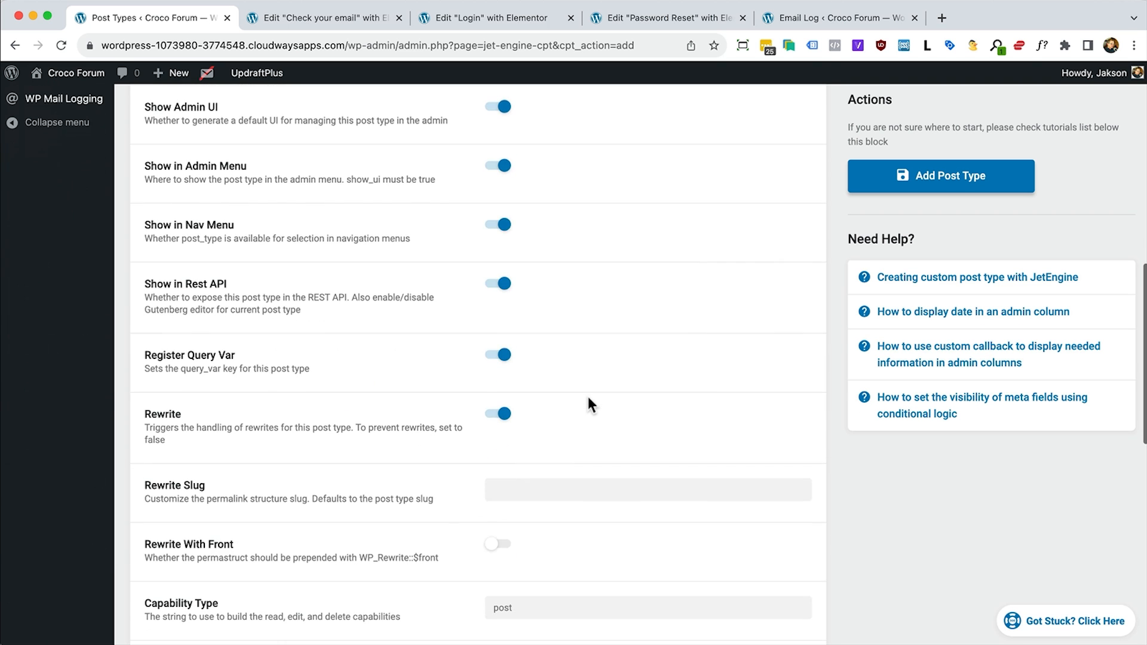
scroll(586, 405, "down", 1)
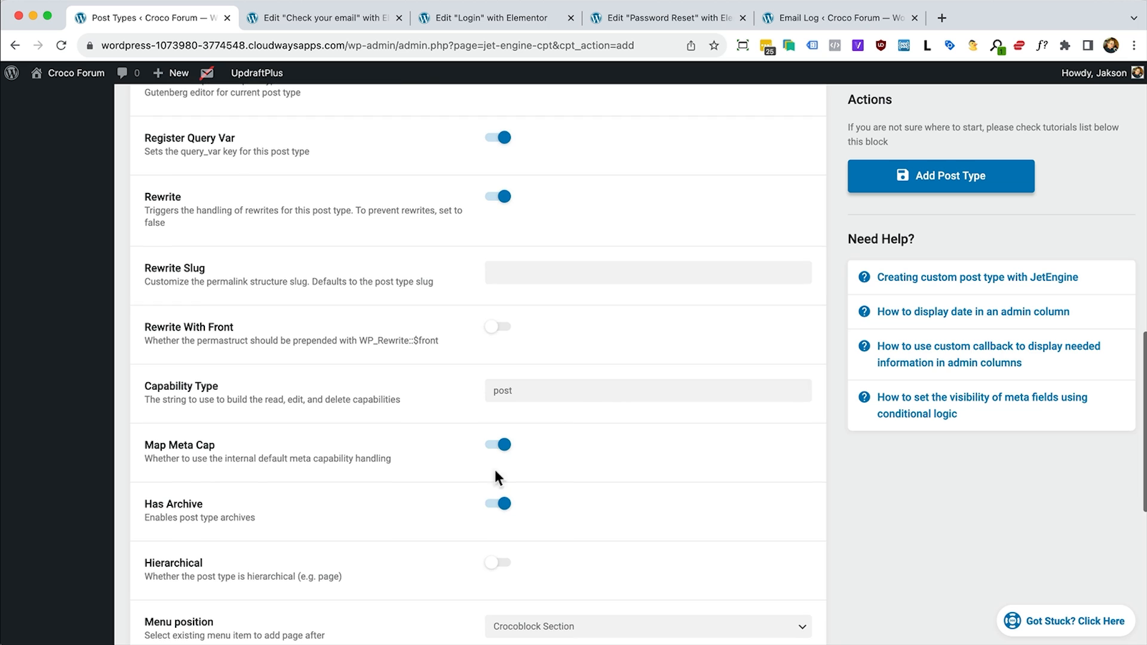
left_click(495, 505)
Set the Forums menu icon to the speech bubble (dashicons-format-status)
scroll(663, 478, "down", 6)
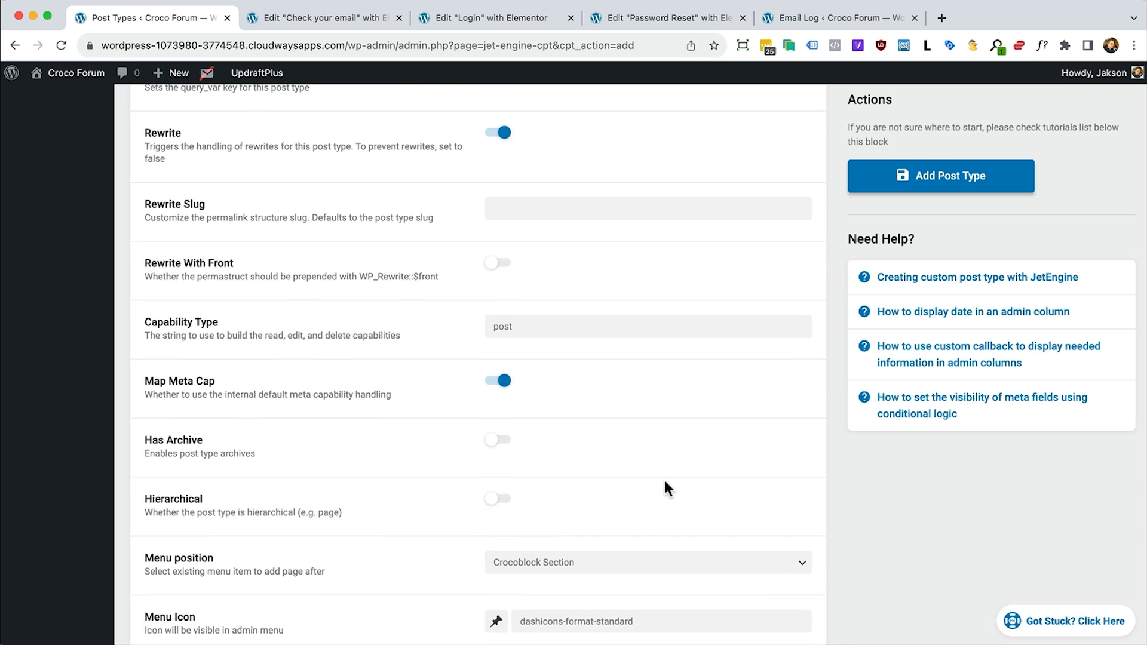
left_click(496, 318)
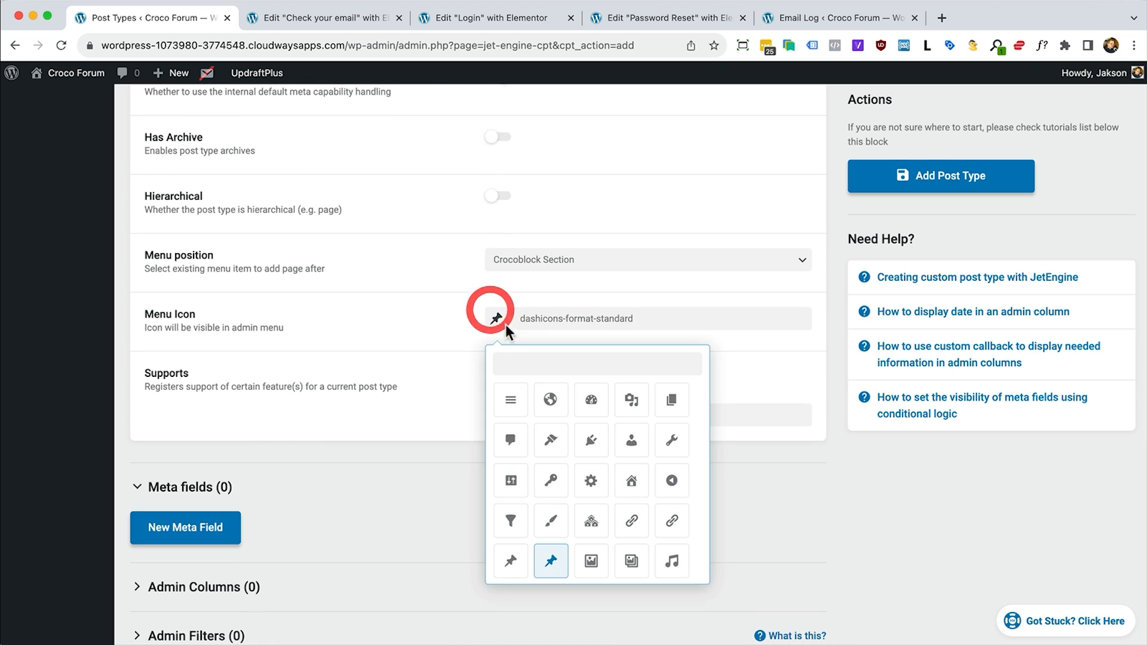
scroll(557, 418, "down", 1)
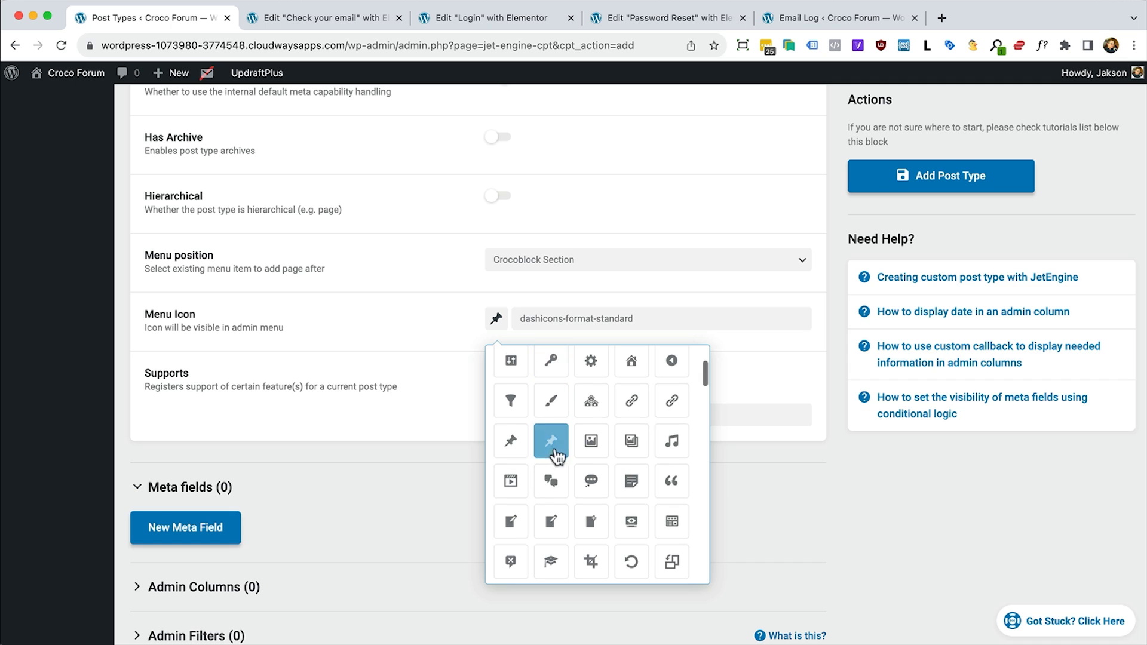
scroll(639, 355, "up", 1)
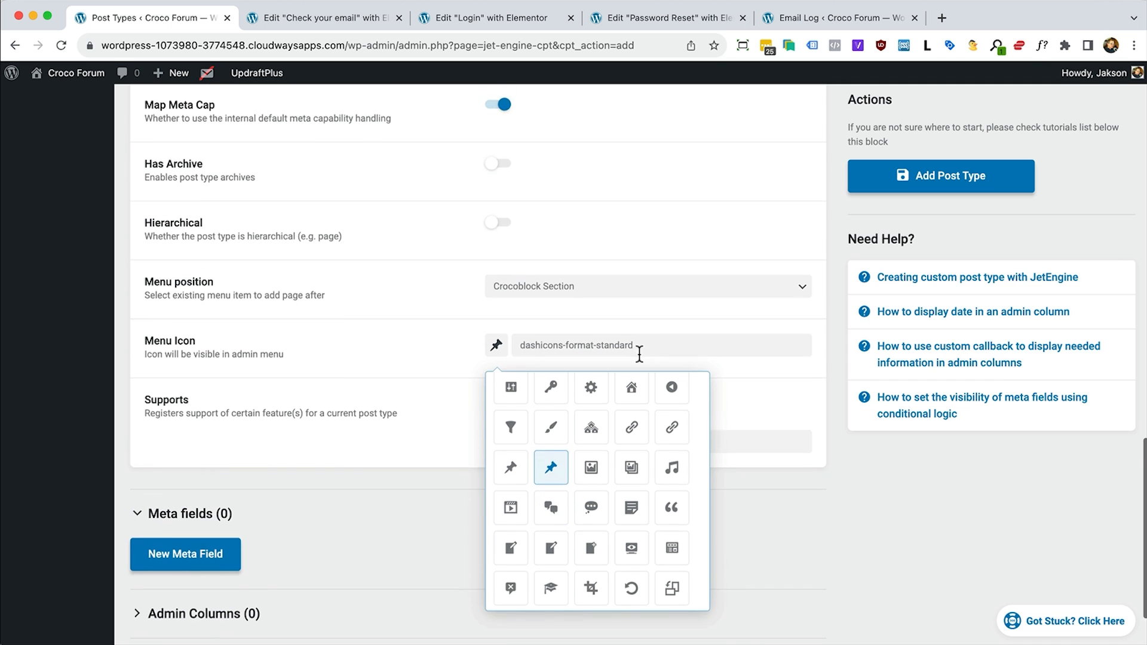
scroll(639, 356, "down", 1)
scroll(640, 362, "down", 1)
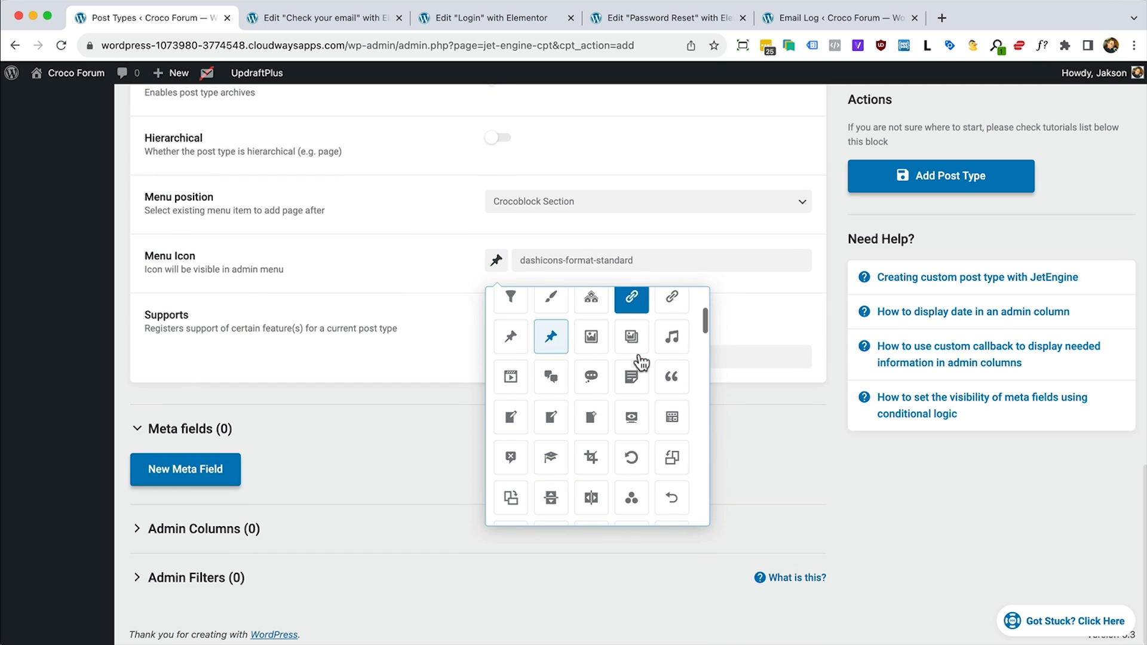
left_click(592, 391)
left_click(594, 371)
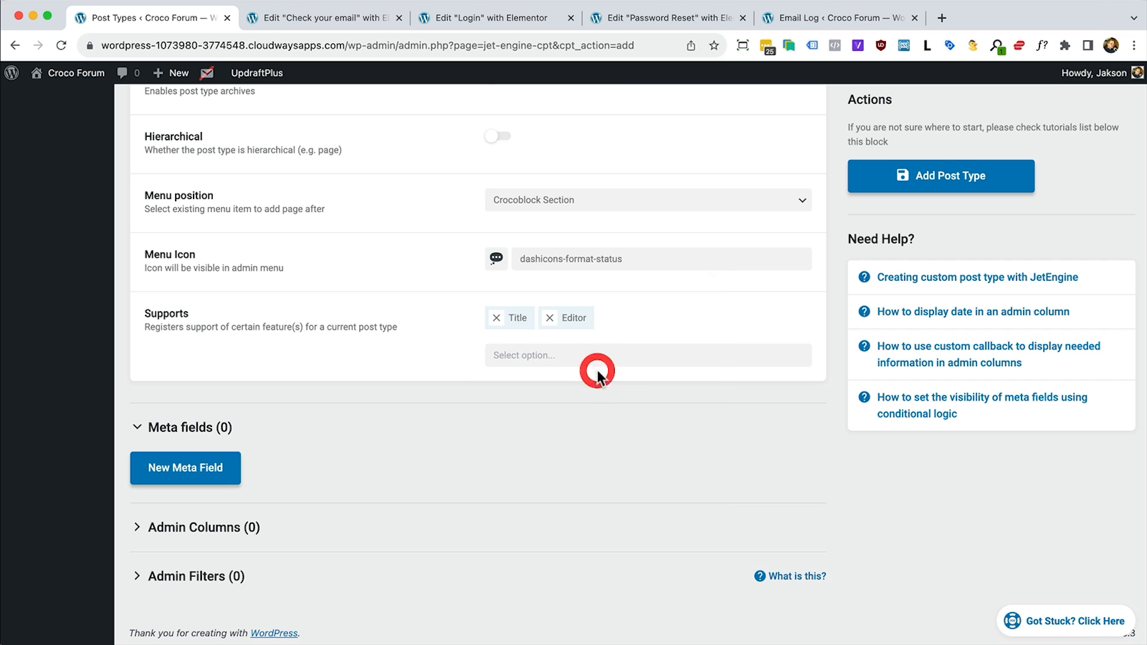
Add Revisions, Author, Thumbnail (Featured Image) and Excerpt to the supported features
left_click(523, 352)
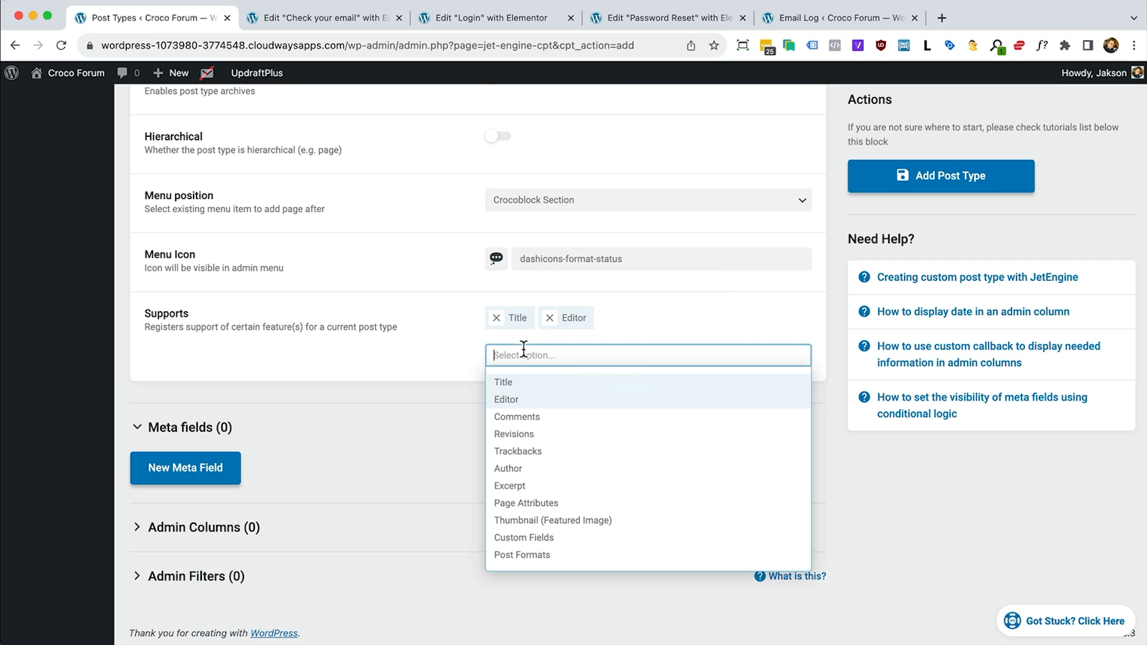
left_click(530, 443)
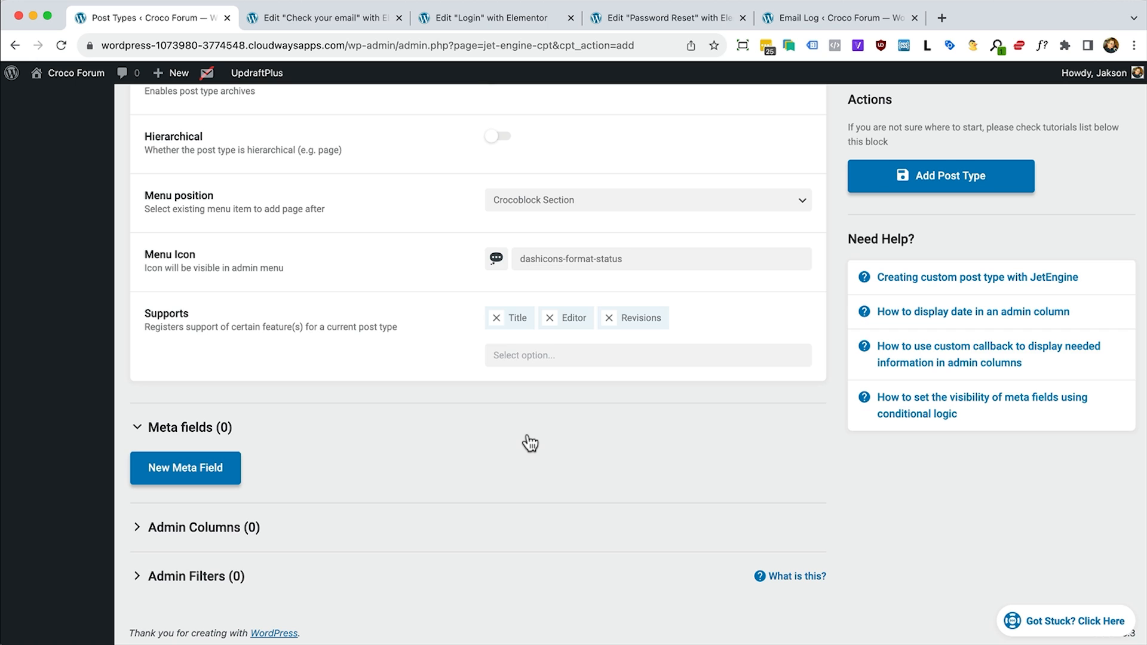
left_click(543, 356)
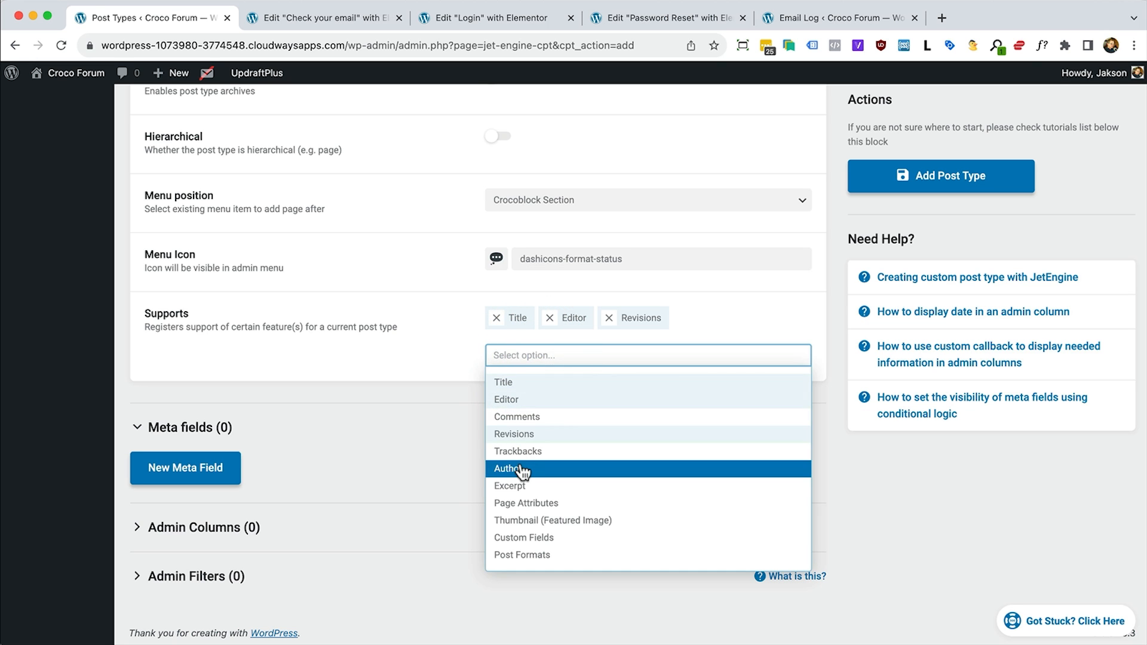
left_click(522, 469)
left_click(537, 358)
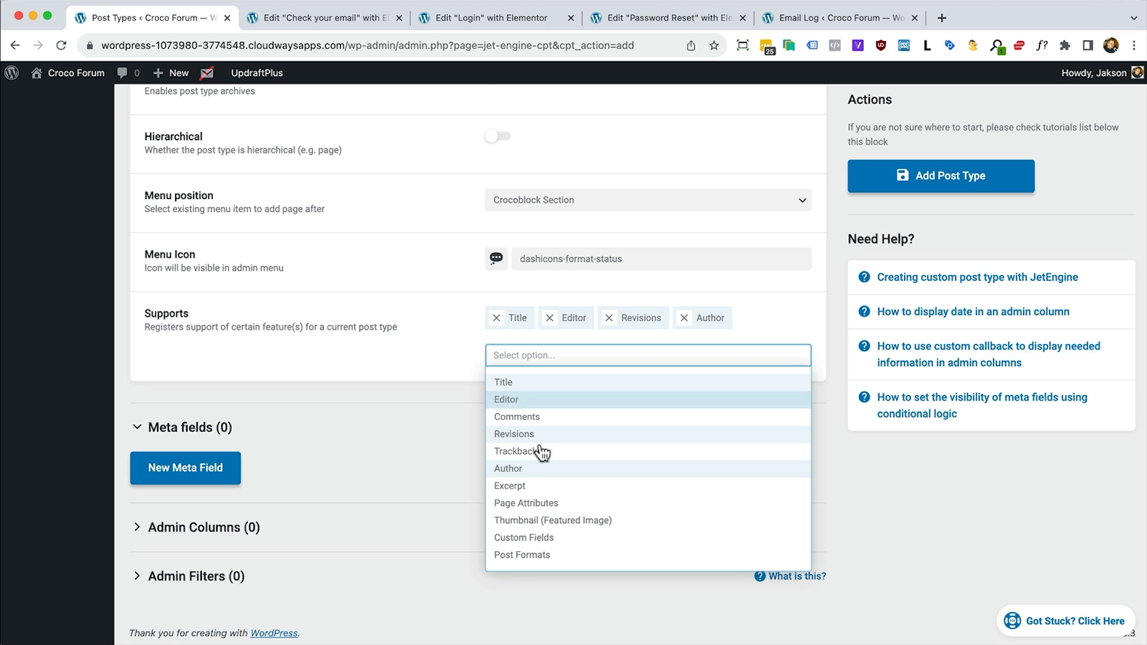
left_click(548, 521)
left_click(538, 384)
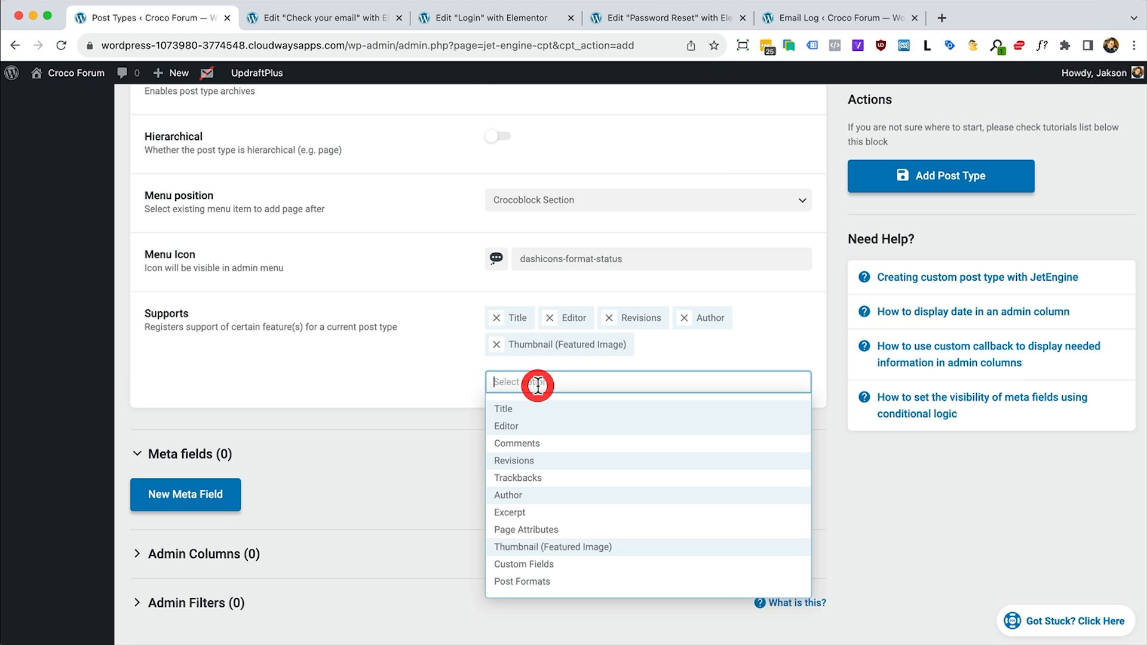
left_click(512, 512)
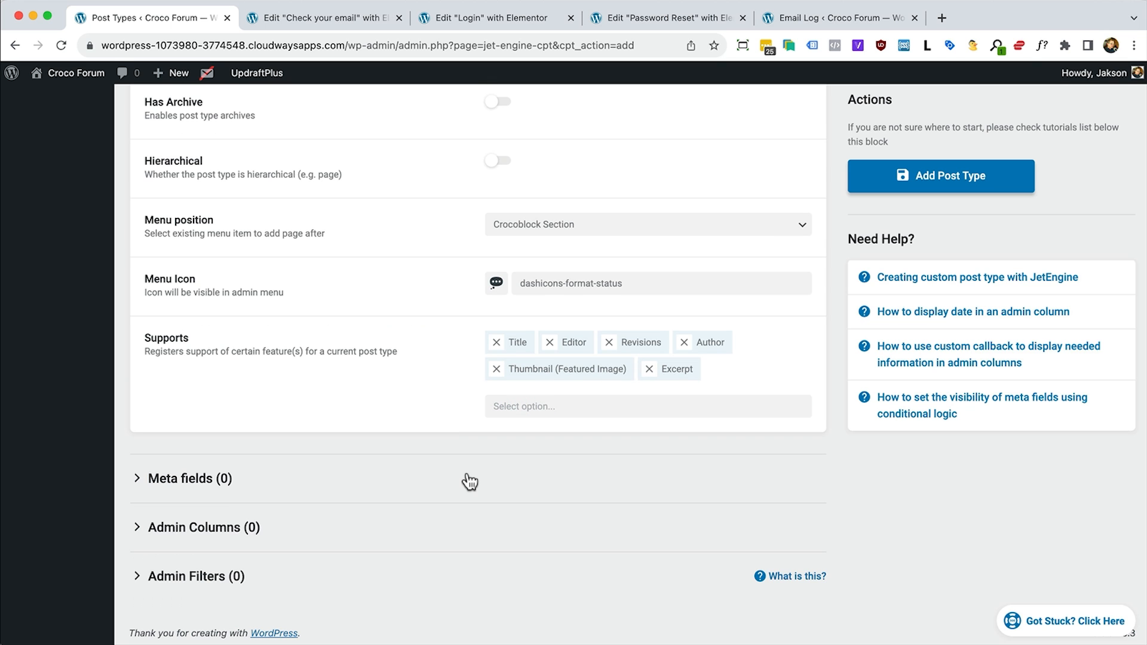
Add the Forums post type, then update it with menu position First Separator
left_click(913, 178)
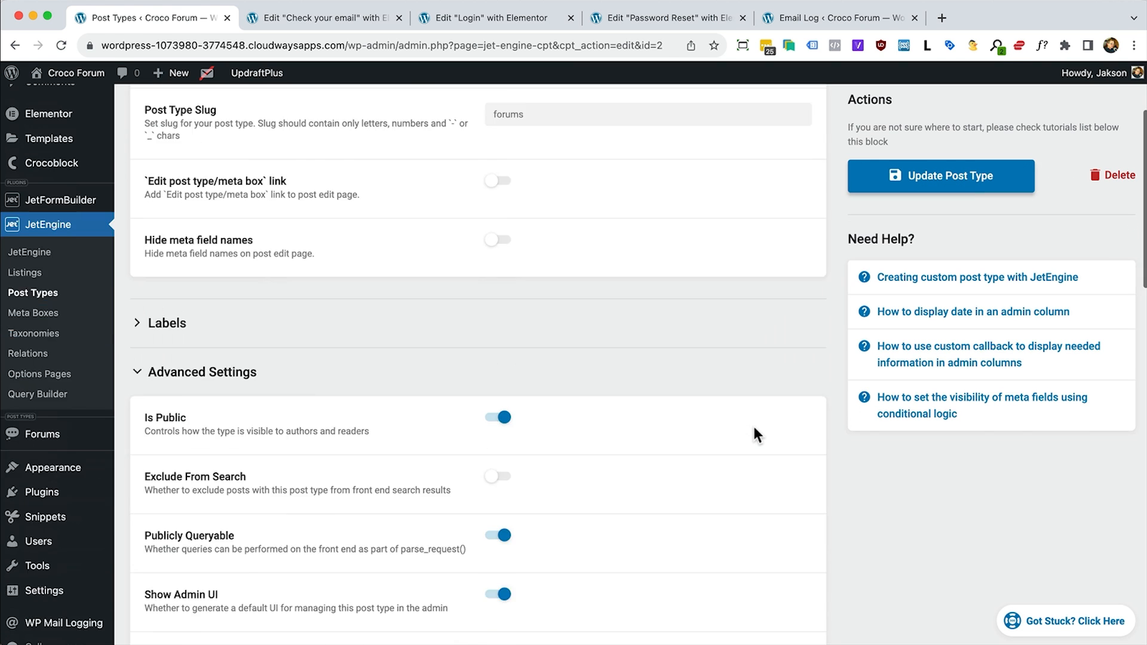
scroll(753, 433, "down", 15)
scroll(753, 433, "up", 2)
left_click(609, 347)
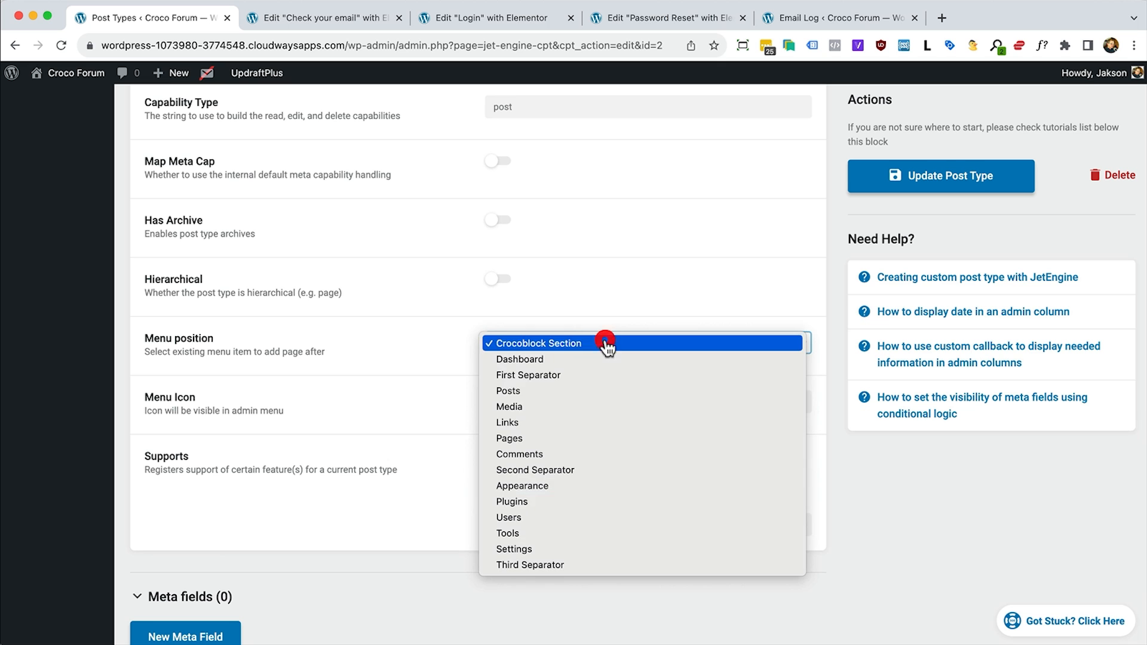
left_click(589, 374)
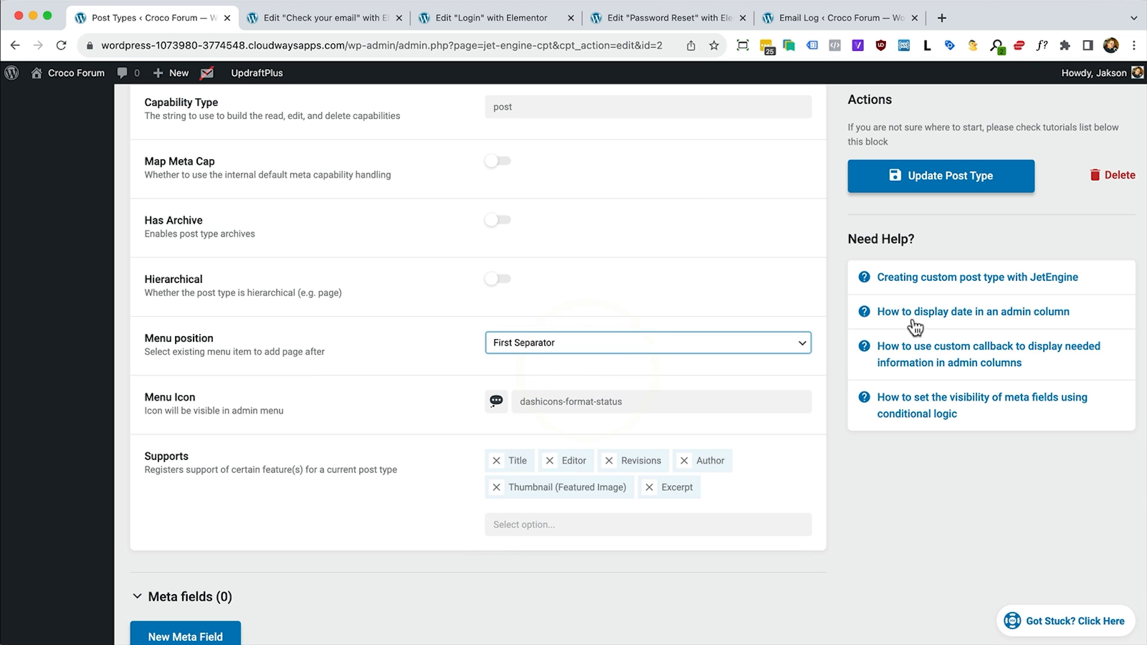
left_click(915, 177)
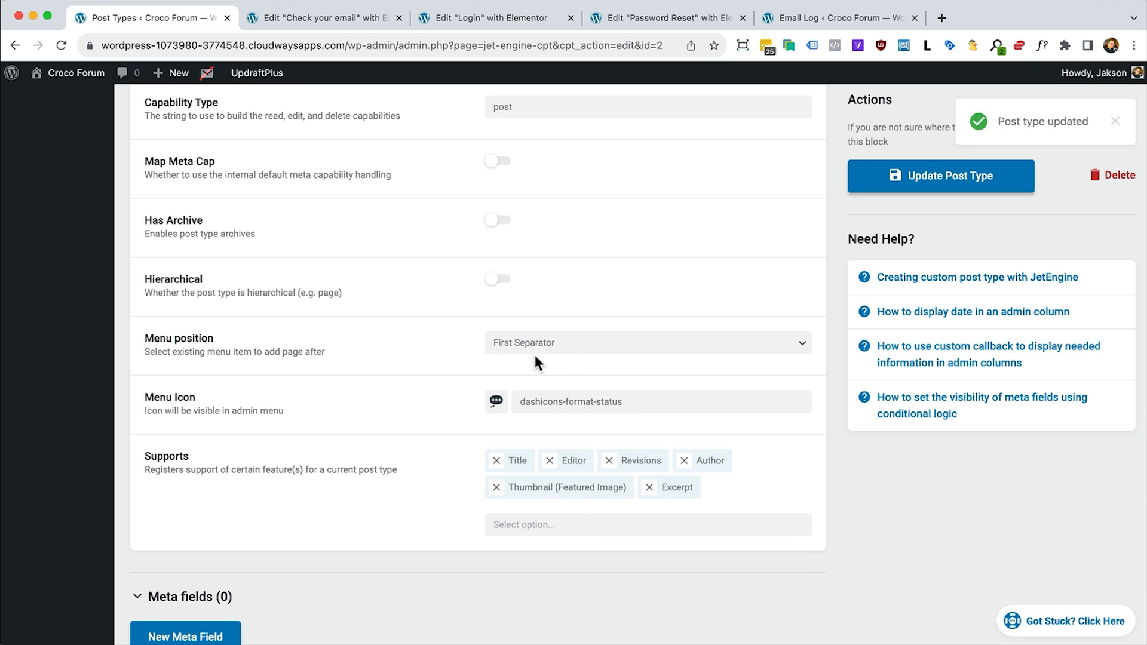
scroll(533, 353, "up", 10)
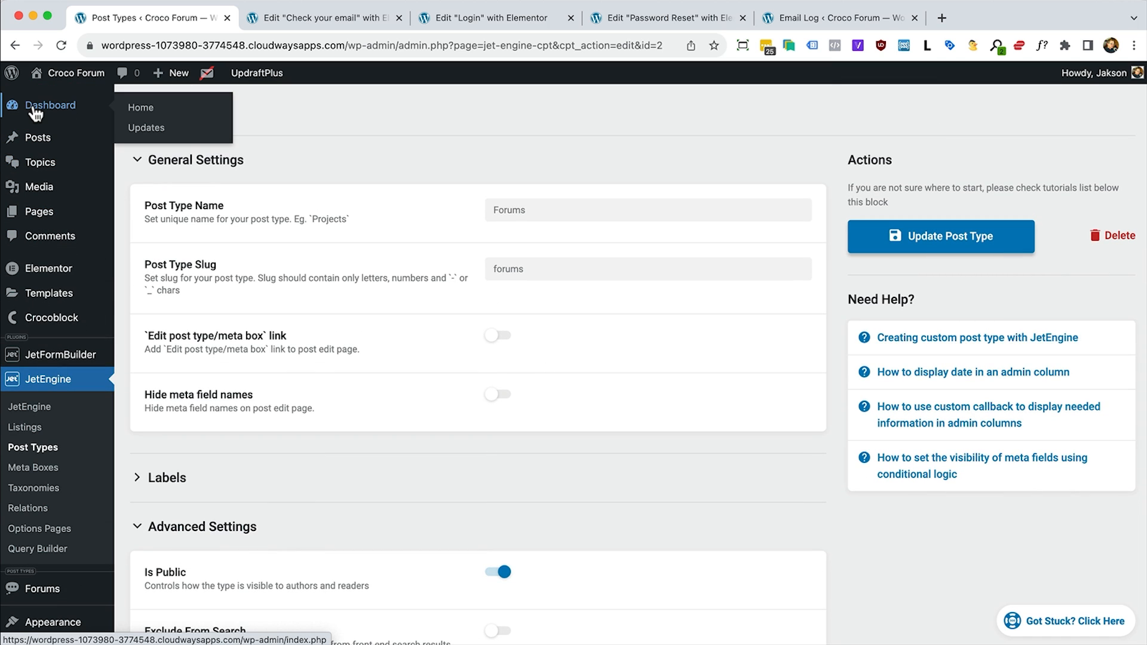
Publish a new Forums post titled 'General Discussion'
left_click(35, 114)
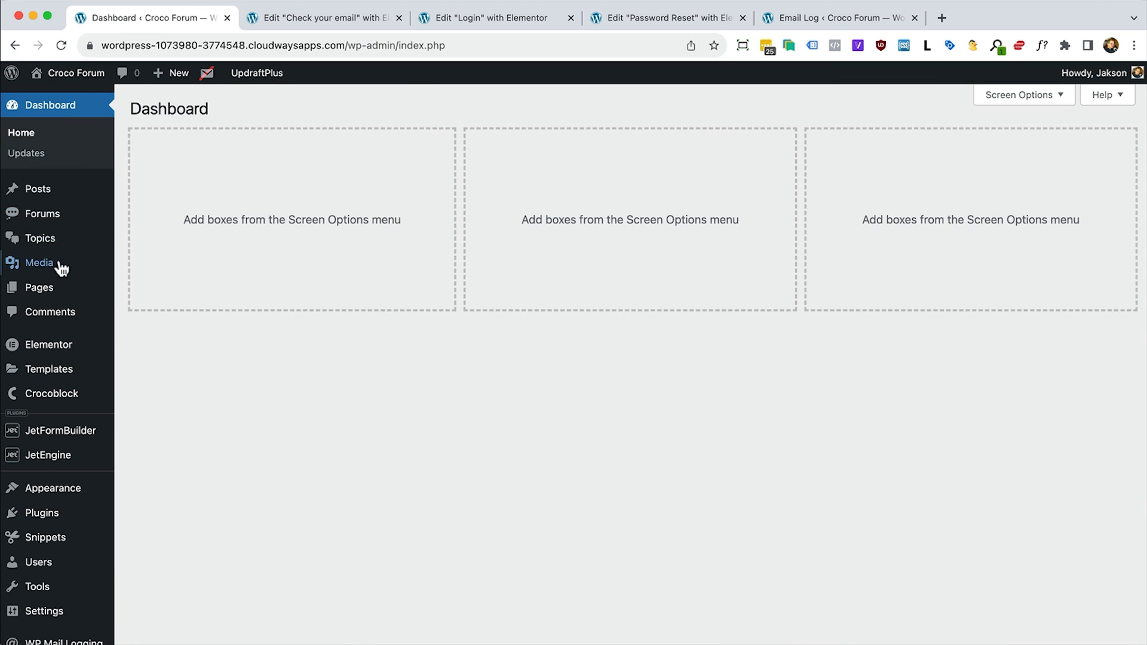
mouse_move(39, 225)
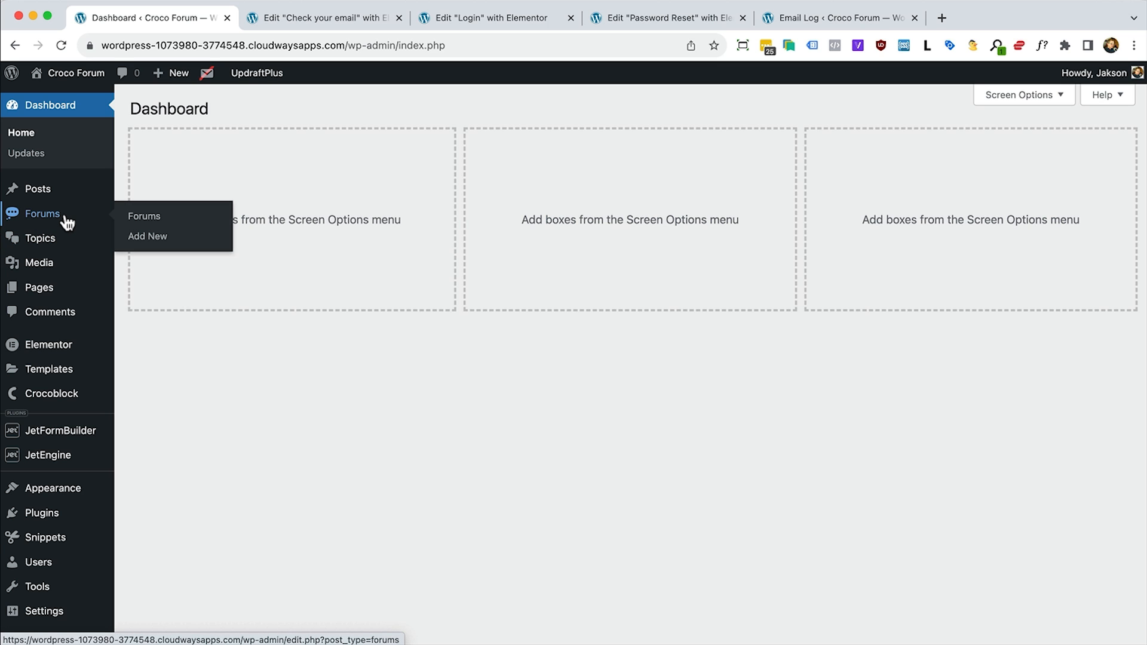
mouse_move(55, 247)
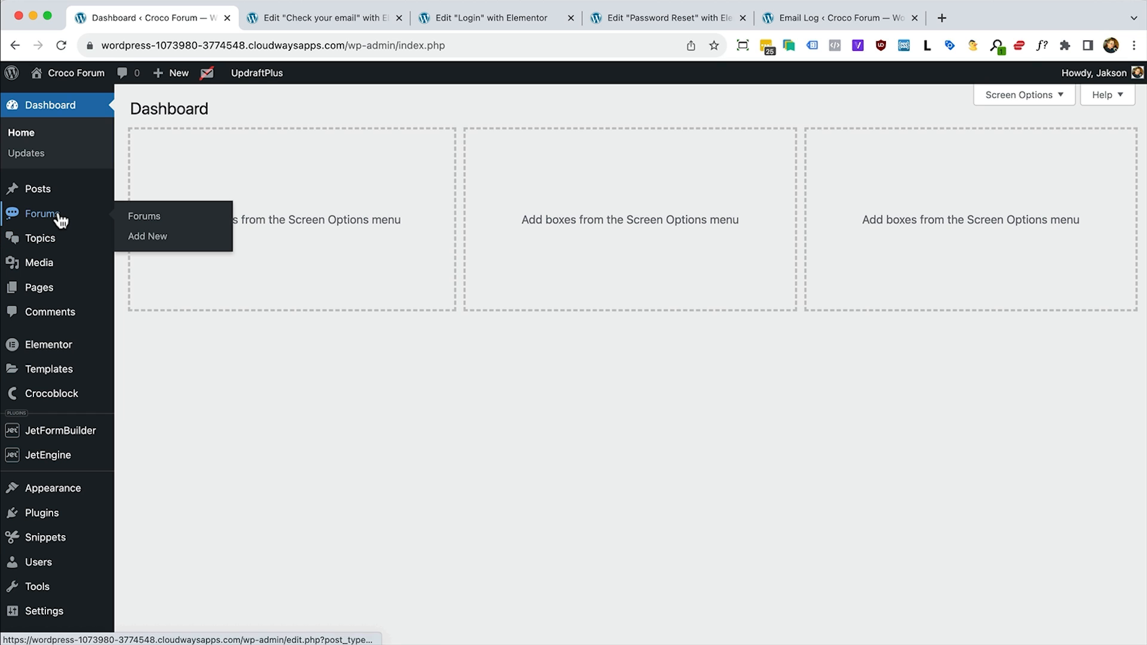
left_click(60, 218)
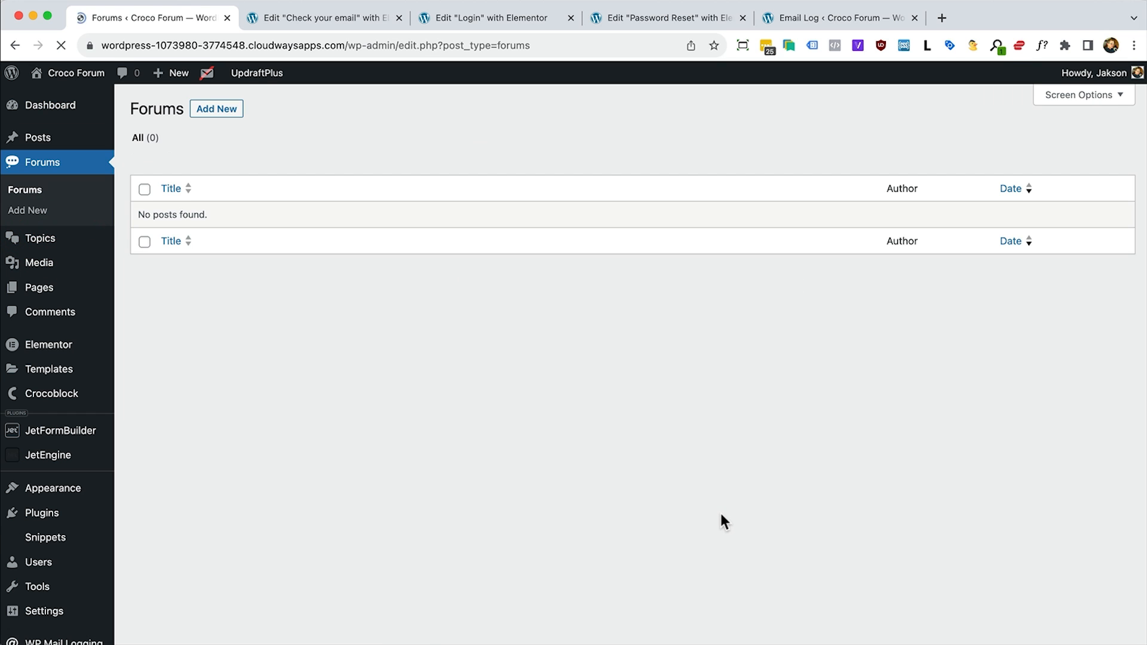
left_click(216, 109)
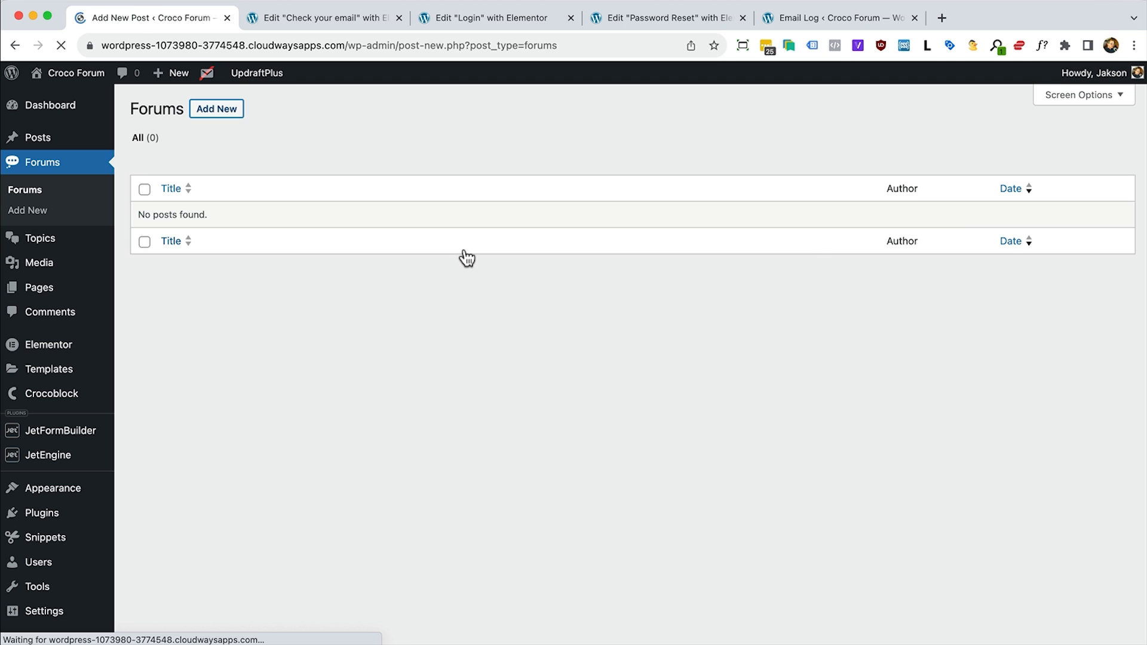
type("General ")
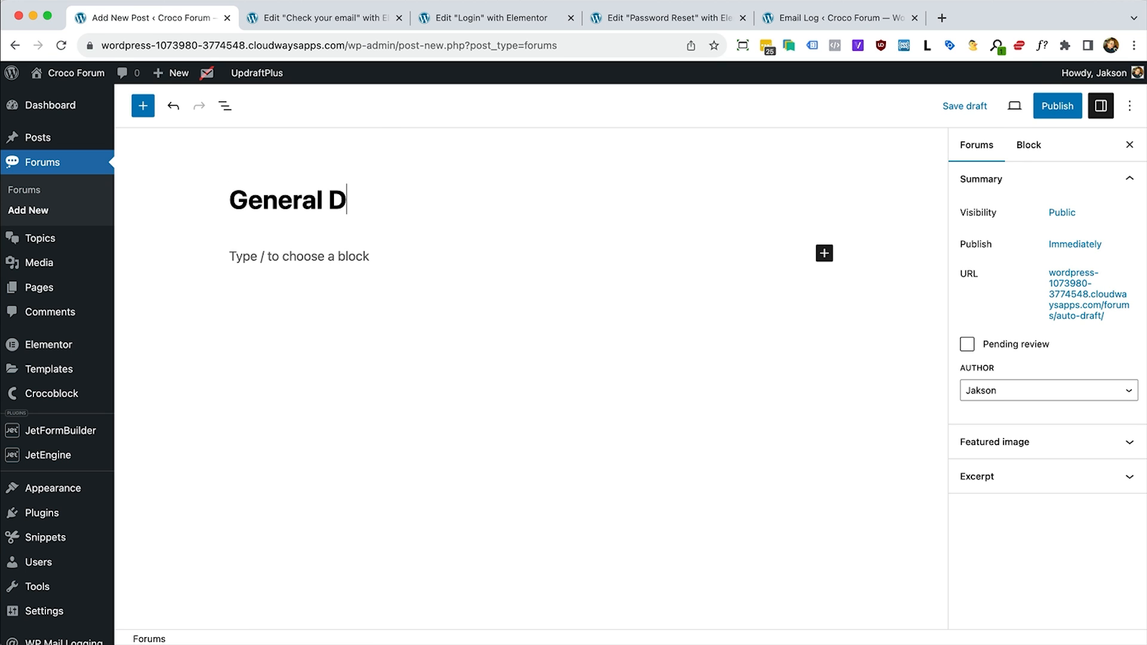
type("Discussion")
left_click(1057, 113)
left_click(1042, 110)
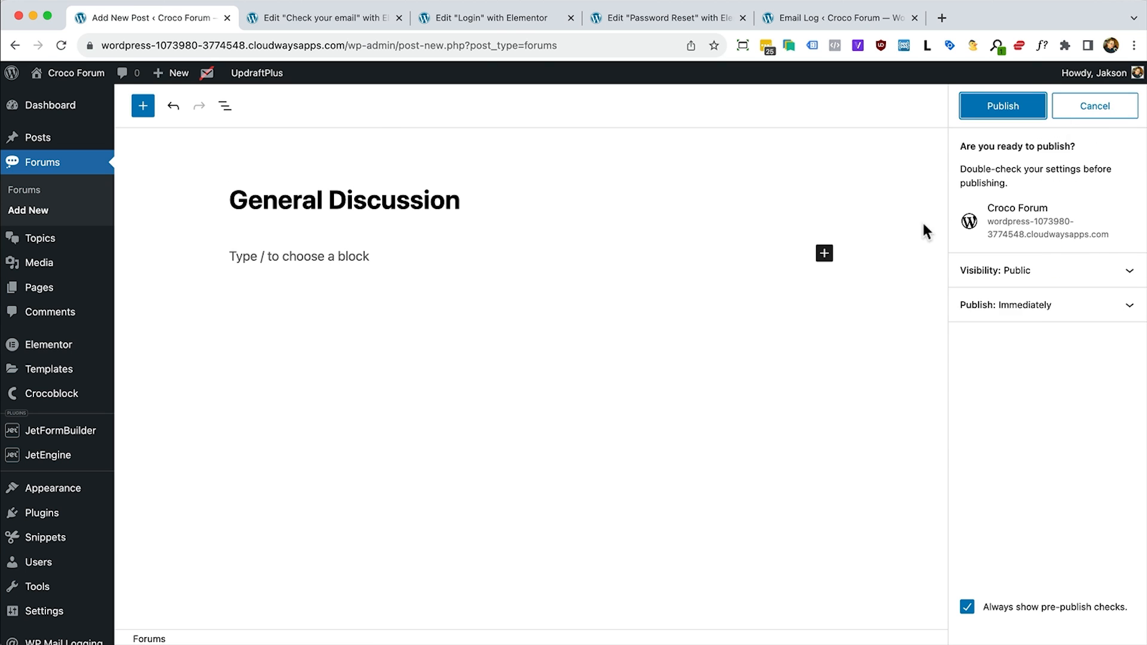
Publish a second Forums post titled 'Advanced Topics'
left_click(28, 211)
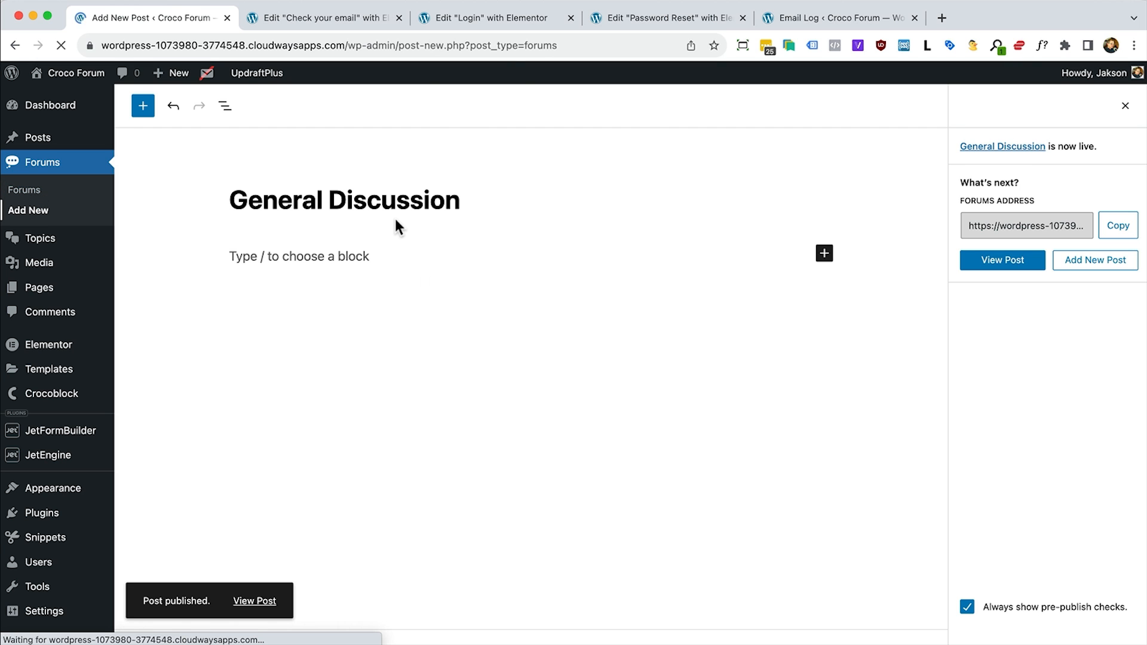
type("Ad")
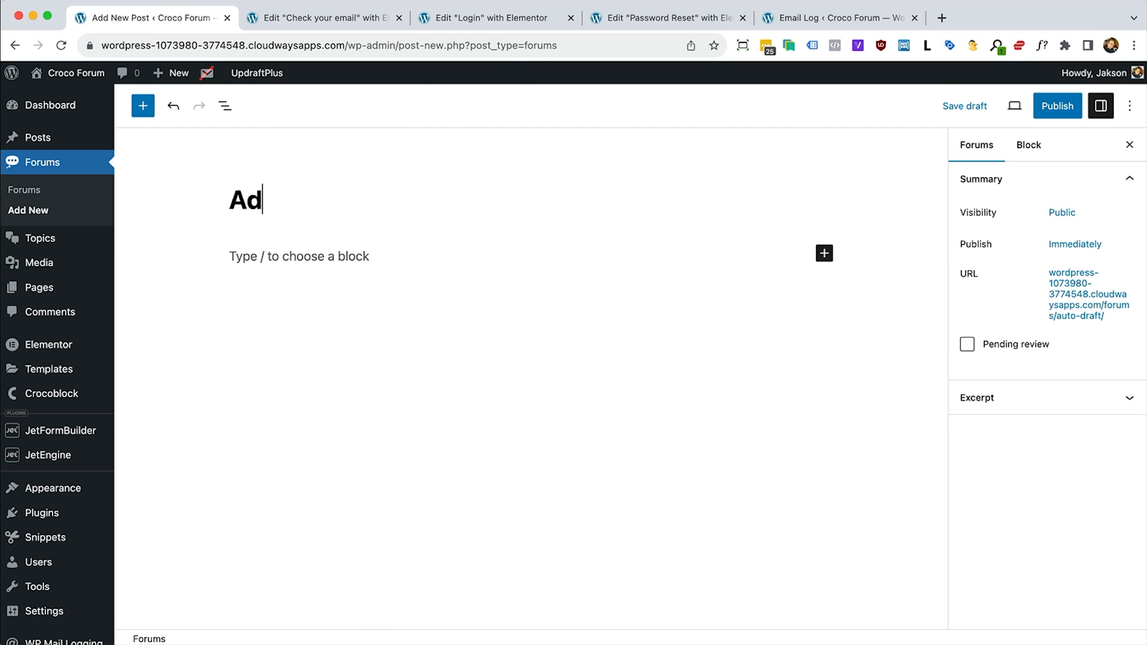
type("vamc")
key("BackSpace")
key("BackSpace")
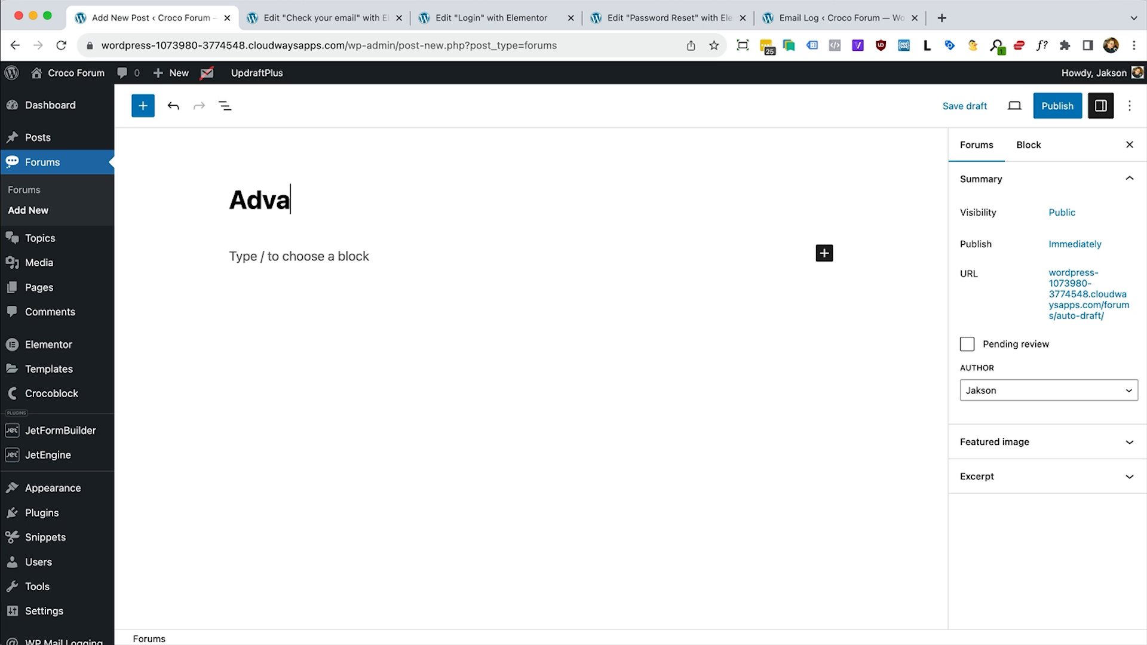
type("nced ")
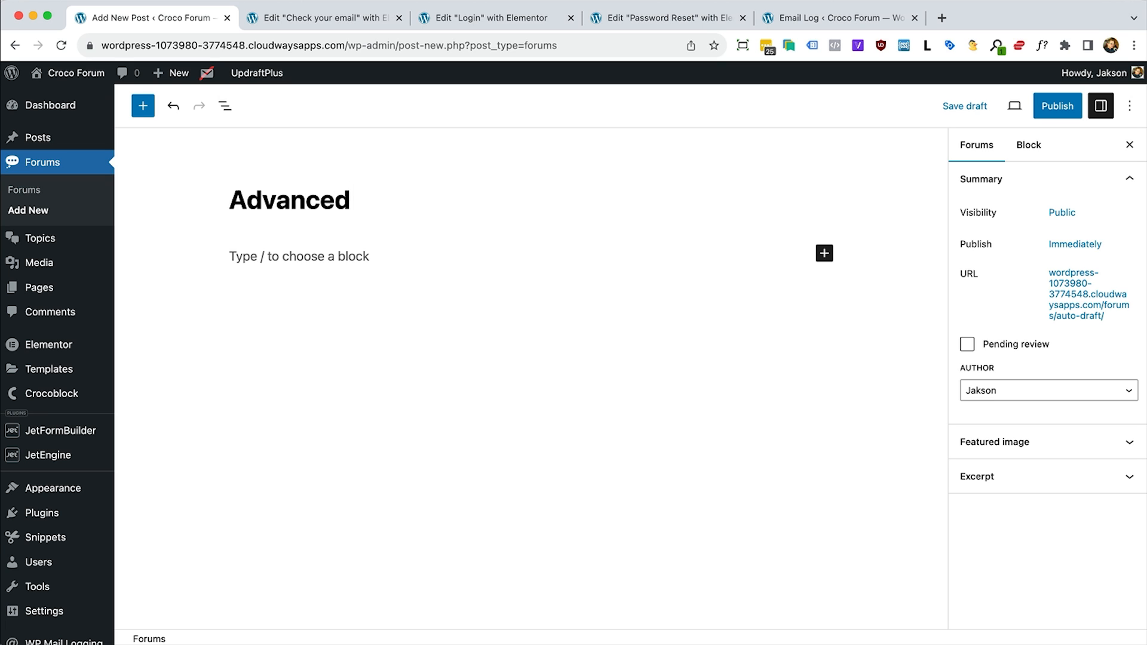
type("Topics")
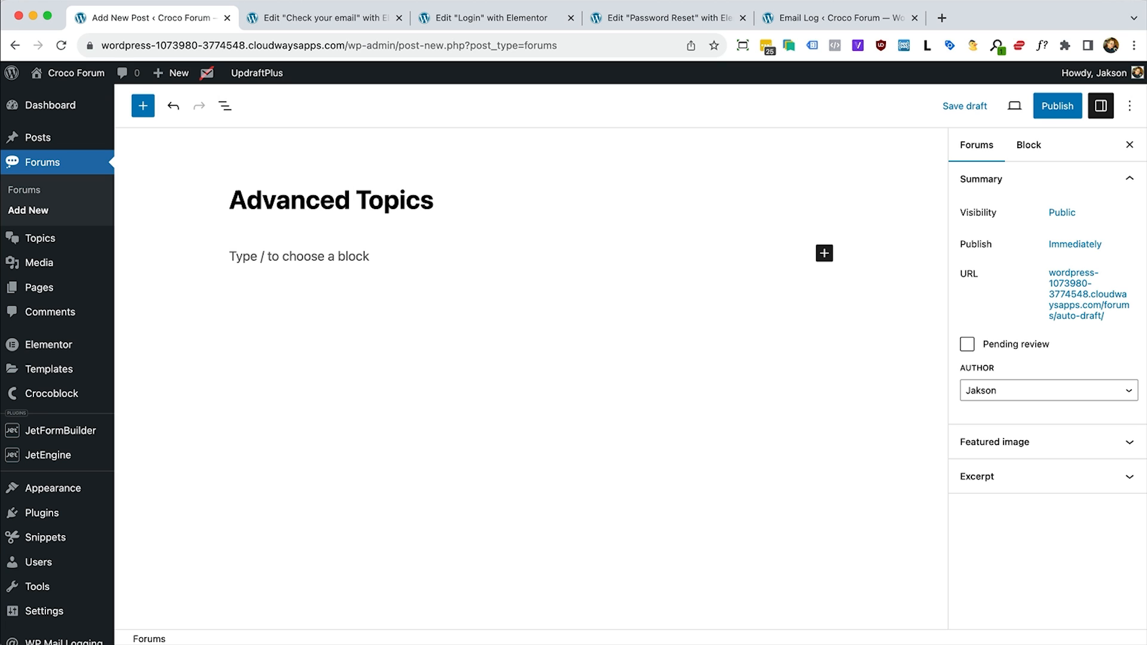
left_click(1051, 107)
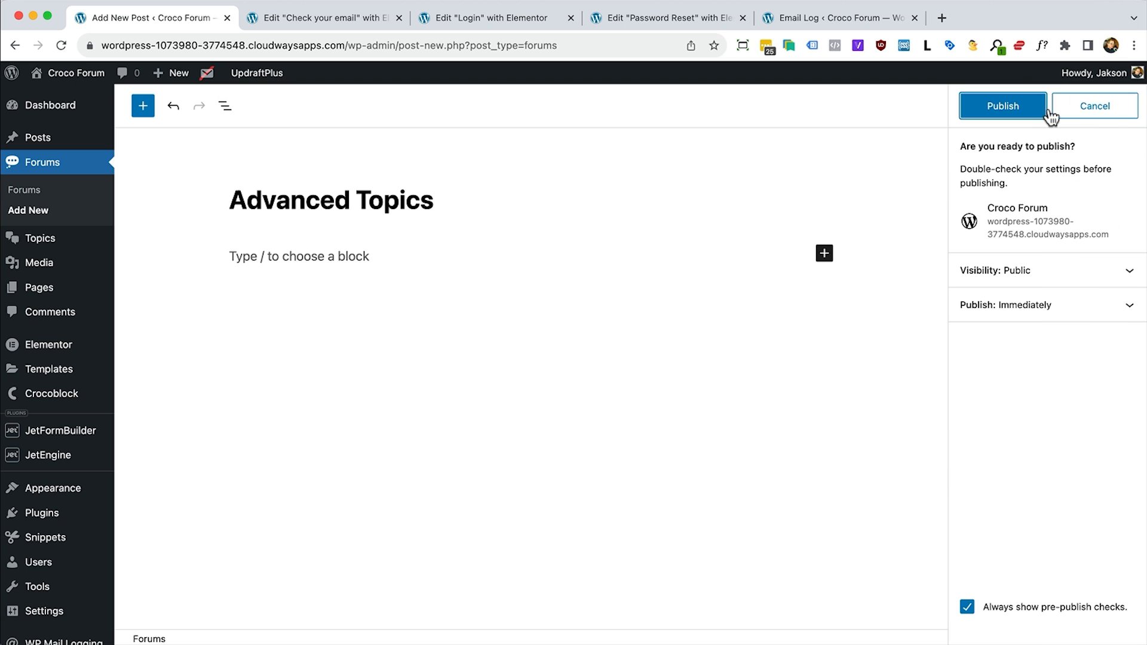
left_click(975, 112)
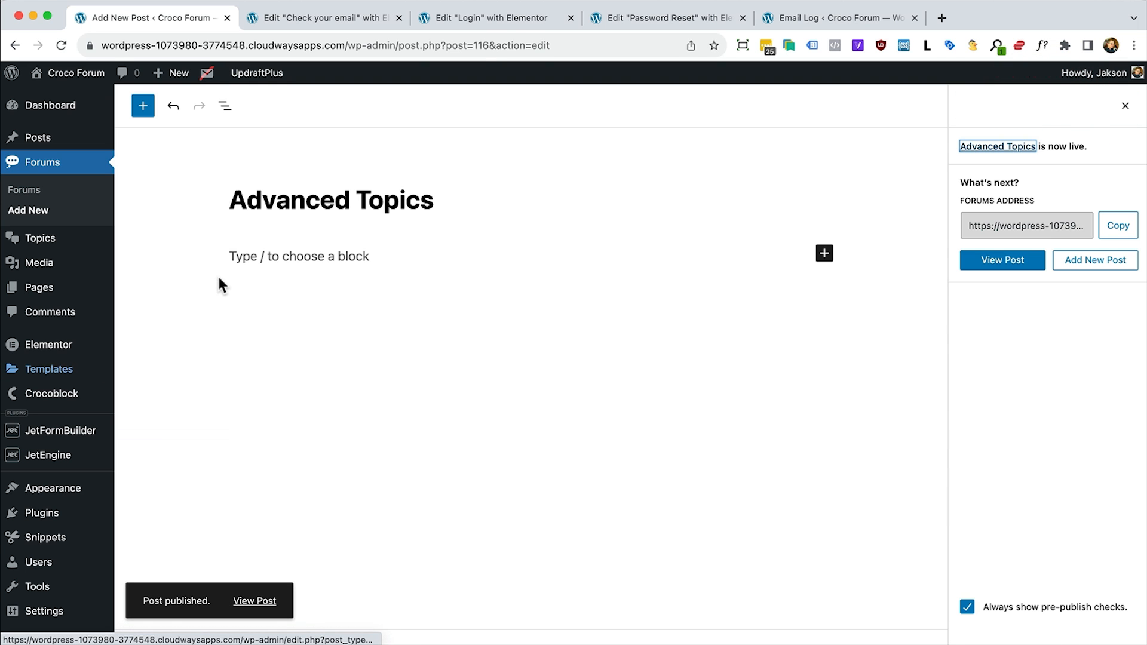
In the Topics post type, add a meta field labelled 'Parent Forum'
mouse_move(46, 458)
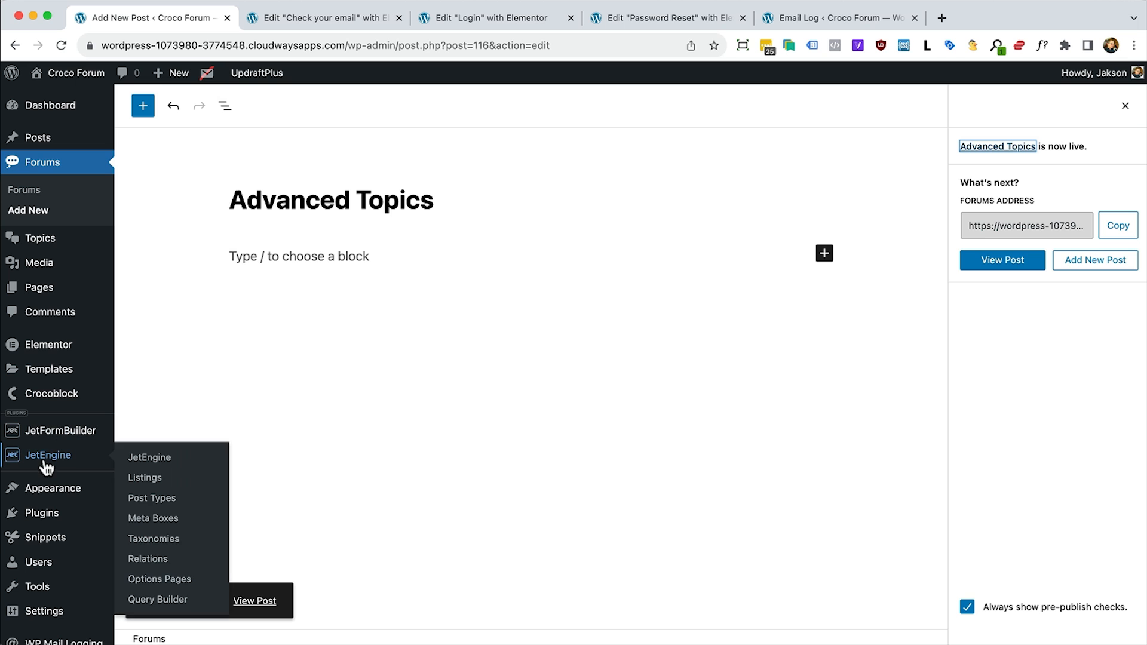
left_click(141, 503)
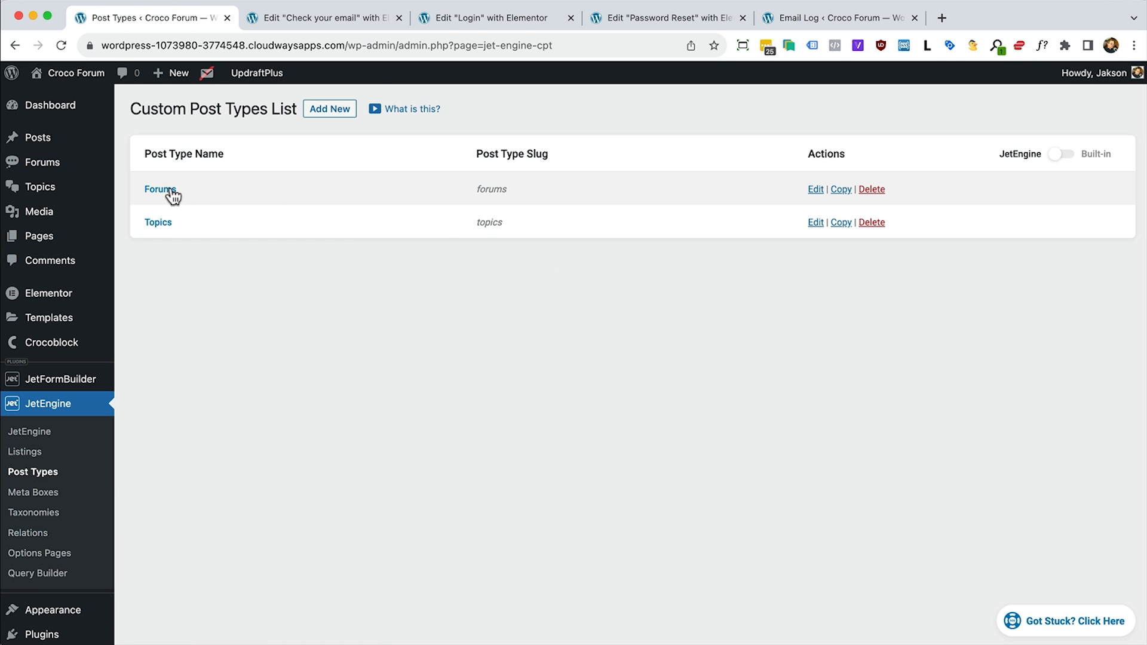
left_click(160, 222)
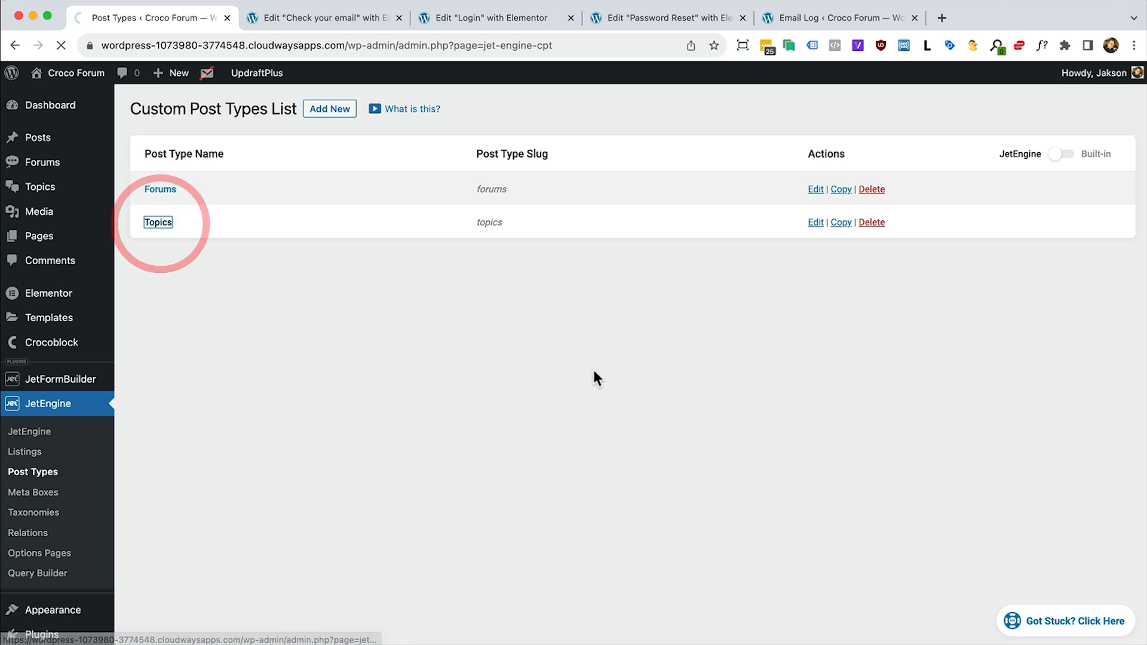
scroll(593, 366, "down", 3)
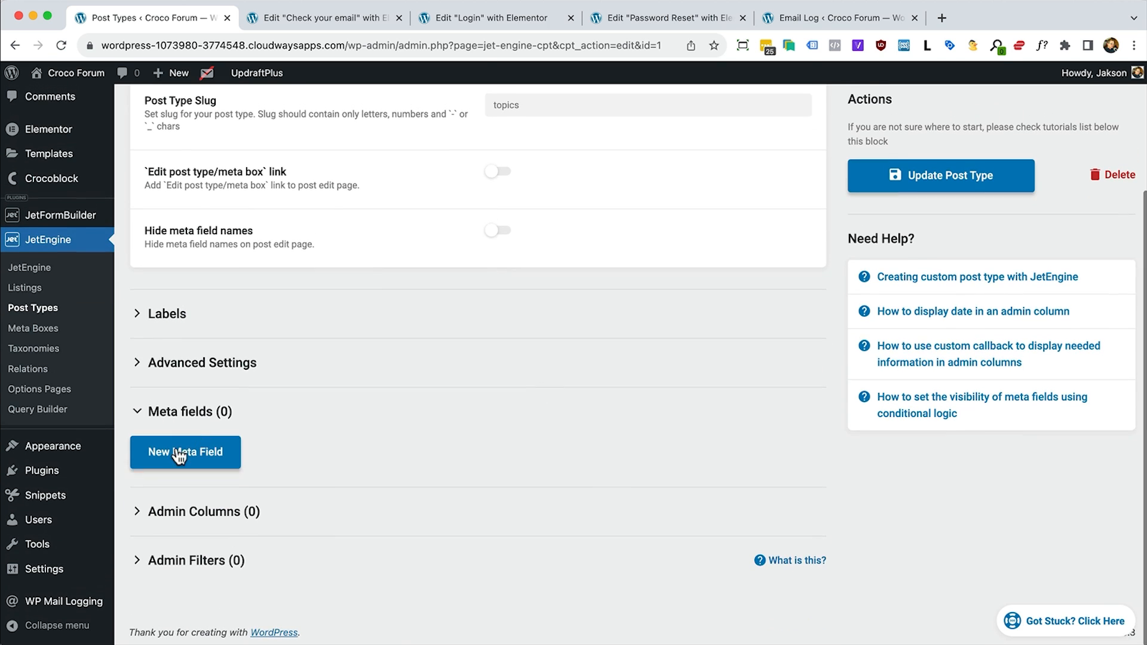
left_click(182, 452)
scroll(674, 463, "down", 2)
left_click(604, 431)
type("Parent")
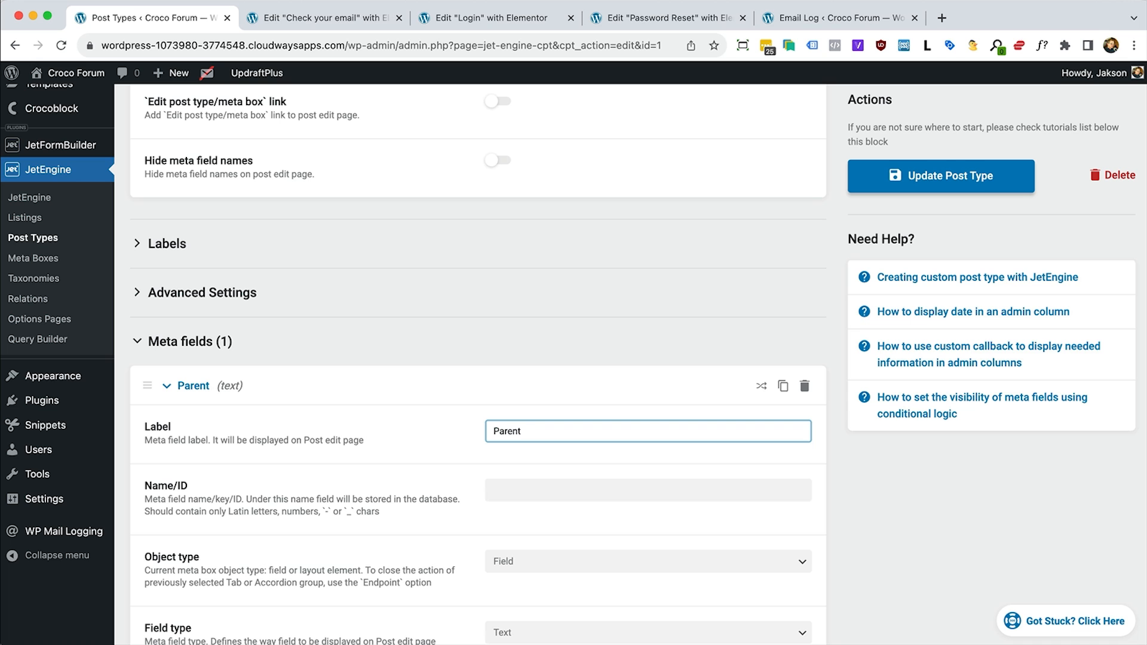
type(" Forum")
left_click(593, 443)
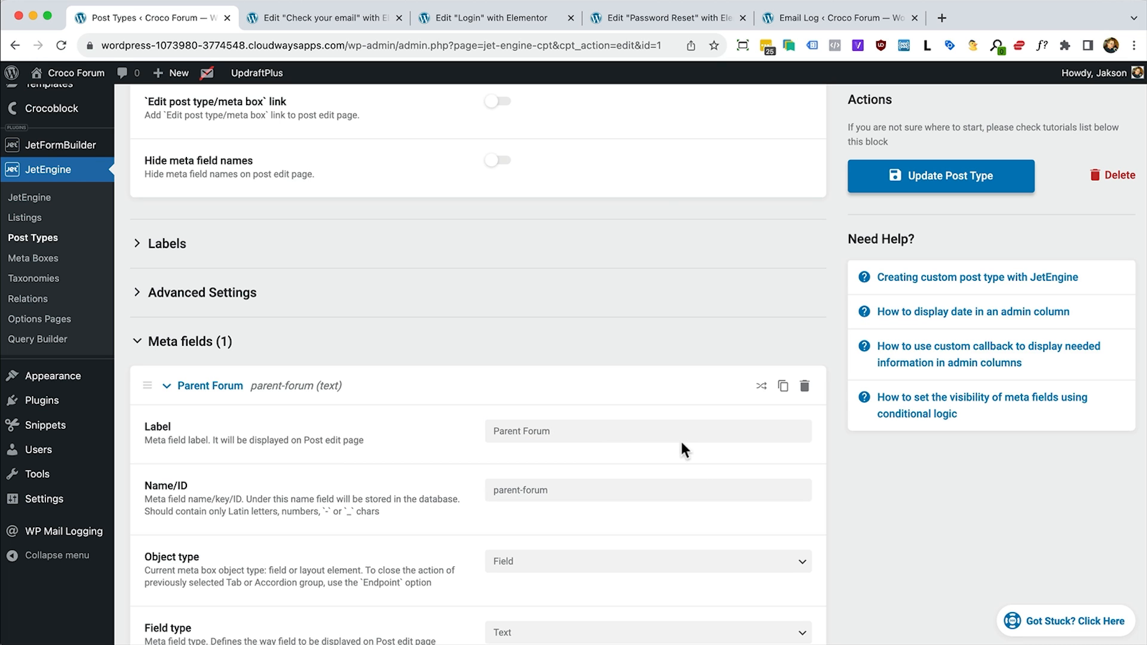
Make Parent Forum a Posts field searching Forums, and update the Topics post type
scroll(683, 449, "down", 3)
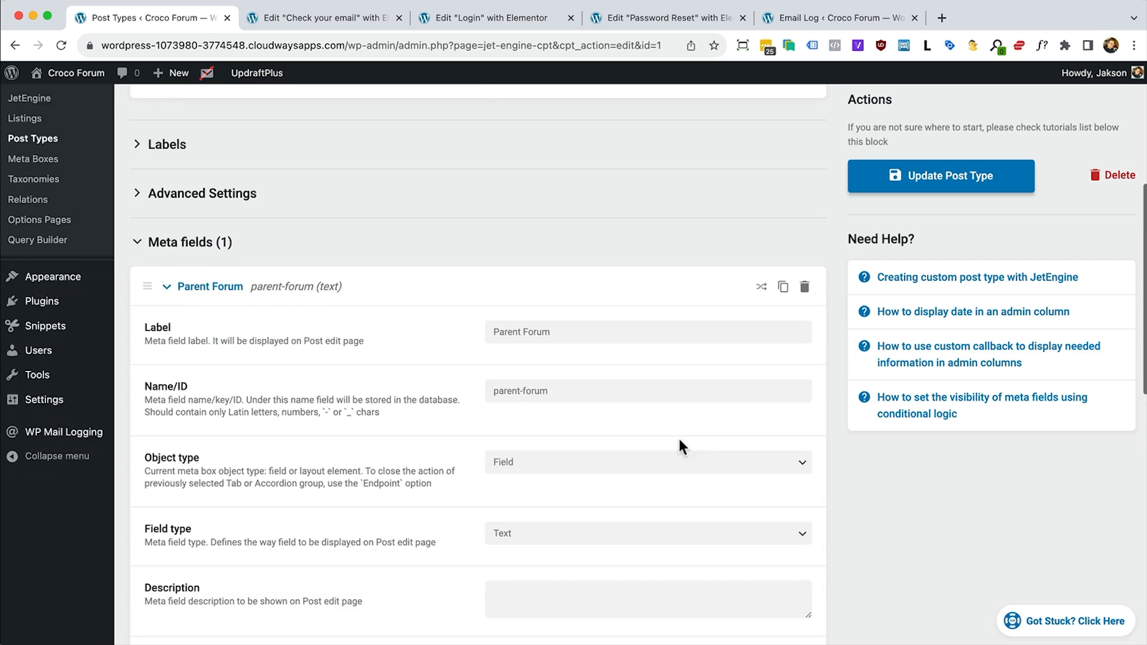
scroll(682, 445, "down", 4)
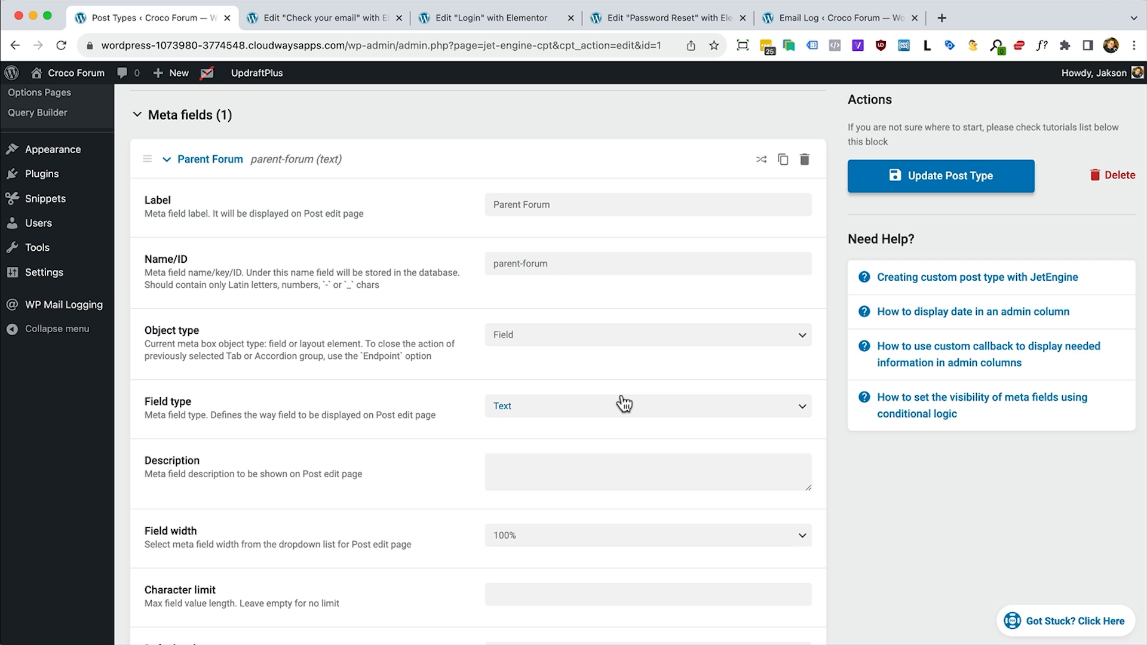
scroll(568, 410, "down", 4)
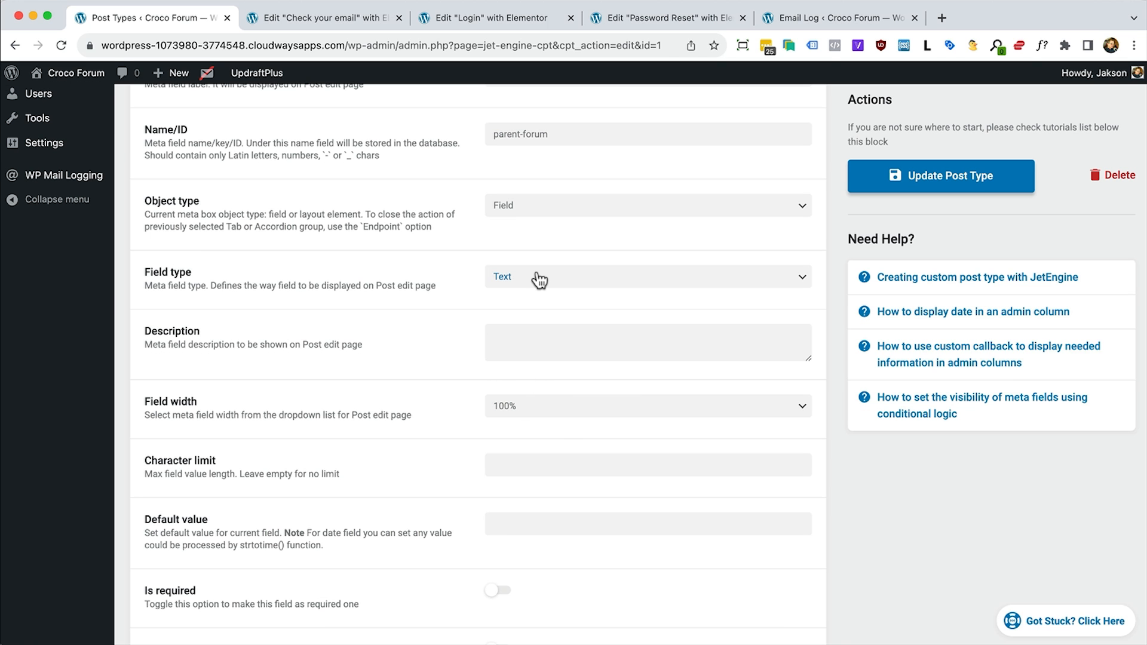
left_click(540, 279)
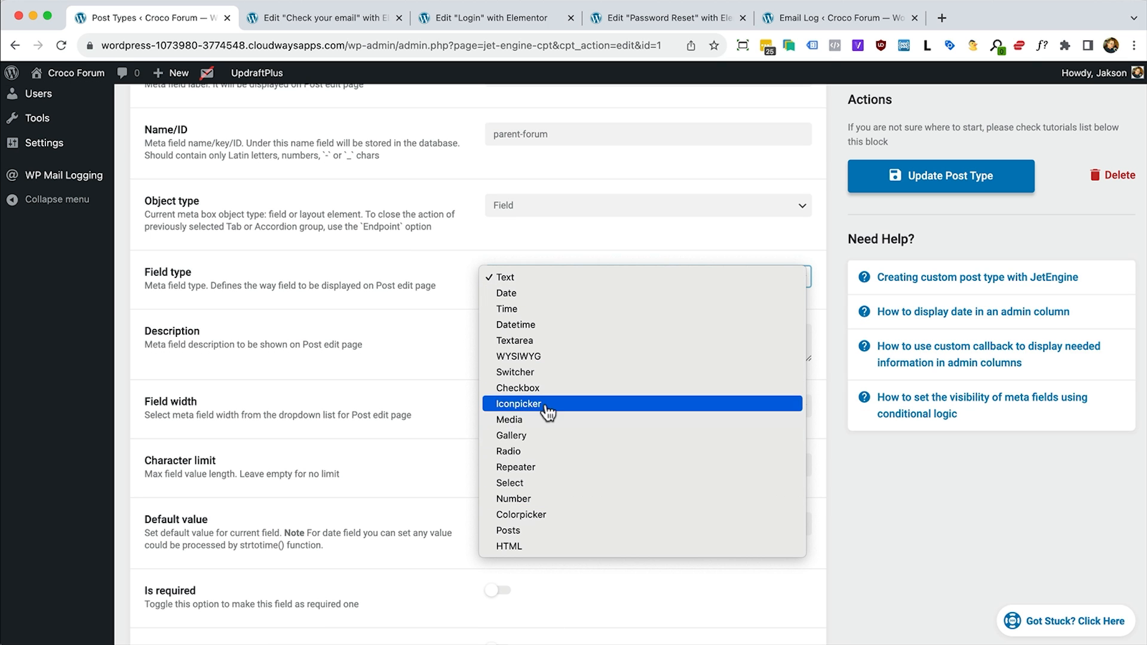
left_click(526, 530)
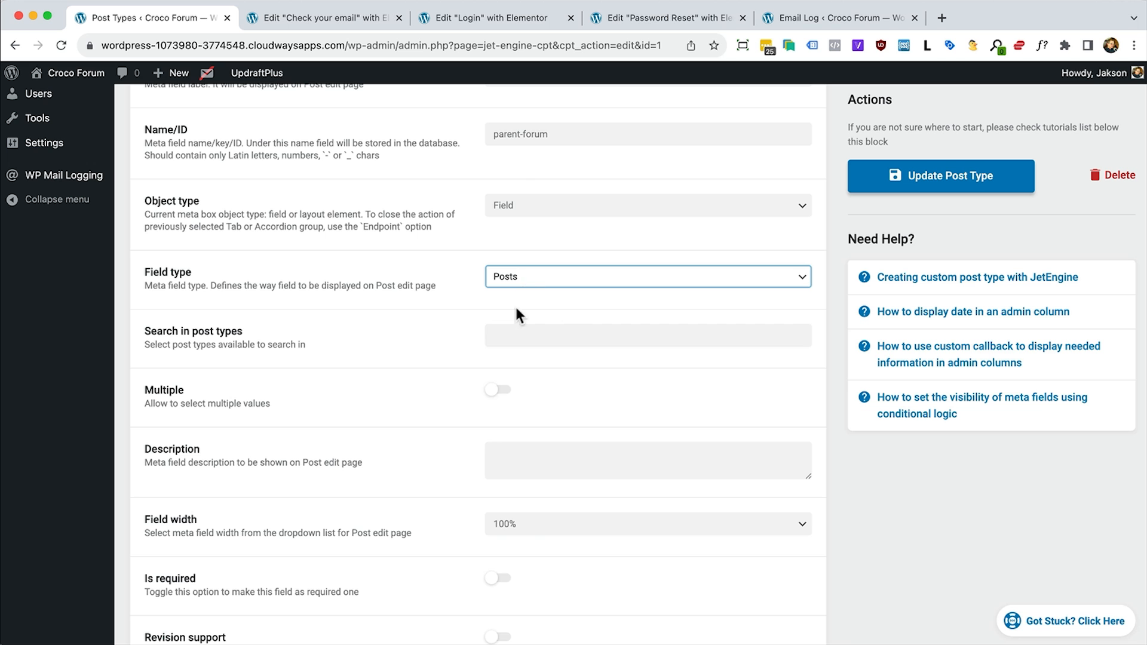
left_click(517, 333)
scroll(538, 382, "down", 5)
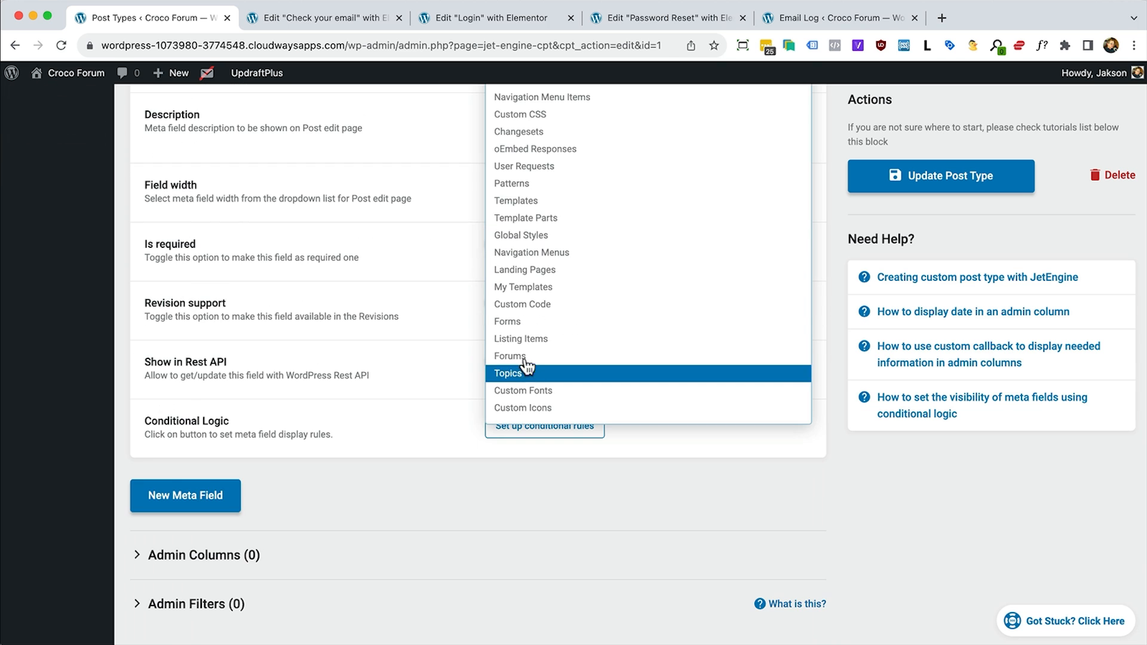
left_click(524, 357)
left_click(910, 180)
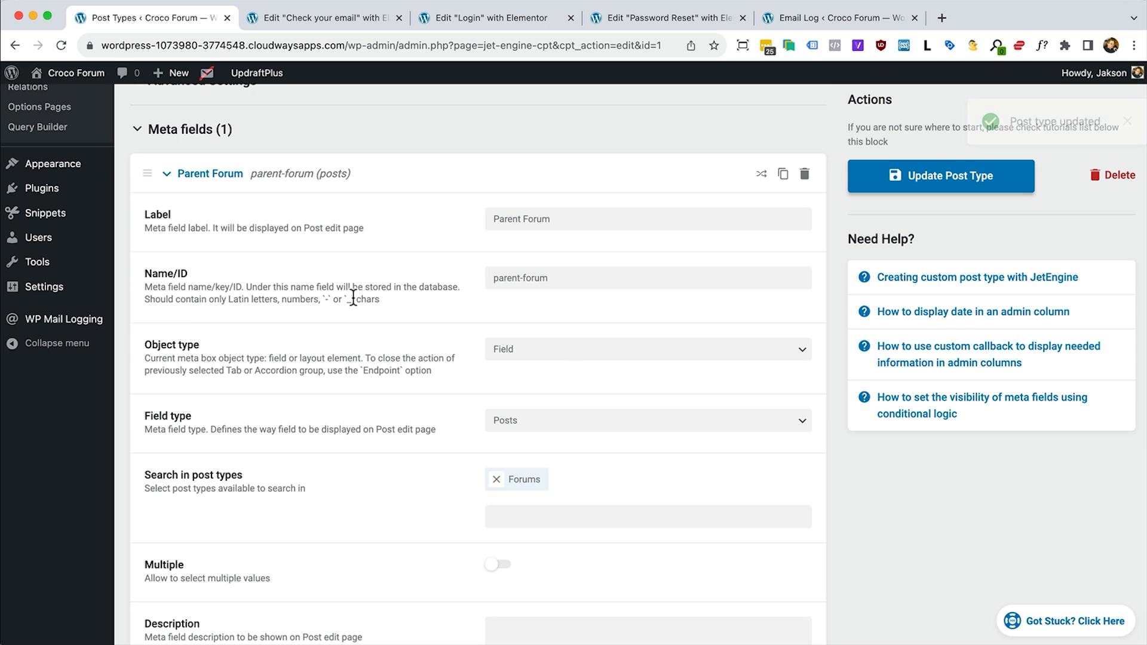
scroll(60, 286, "up", 10)
mouse_move(48, 172)
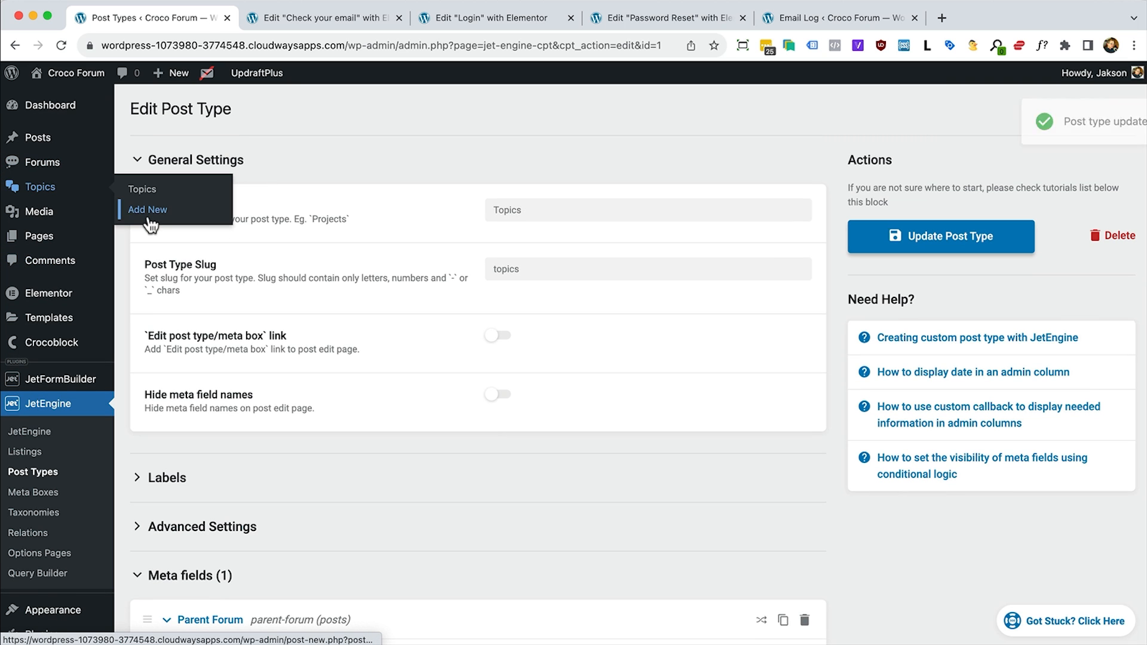
Publish a lorem-ipsum topic with General Discussion as its Parent Forum
left_click(148, 218)
left_click(299, 256)
left_click(926, 45)
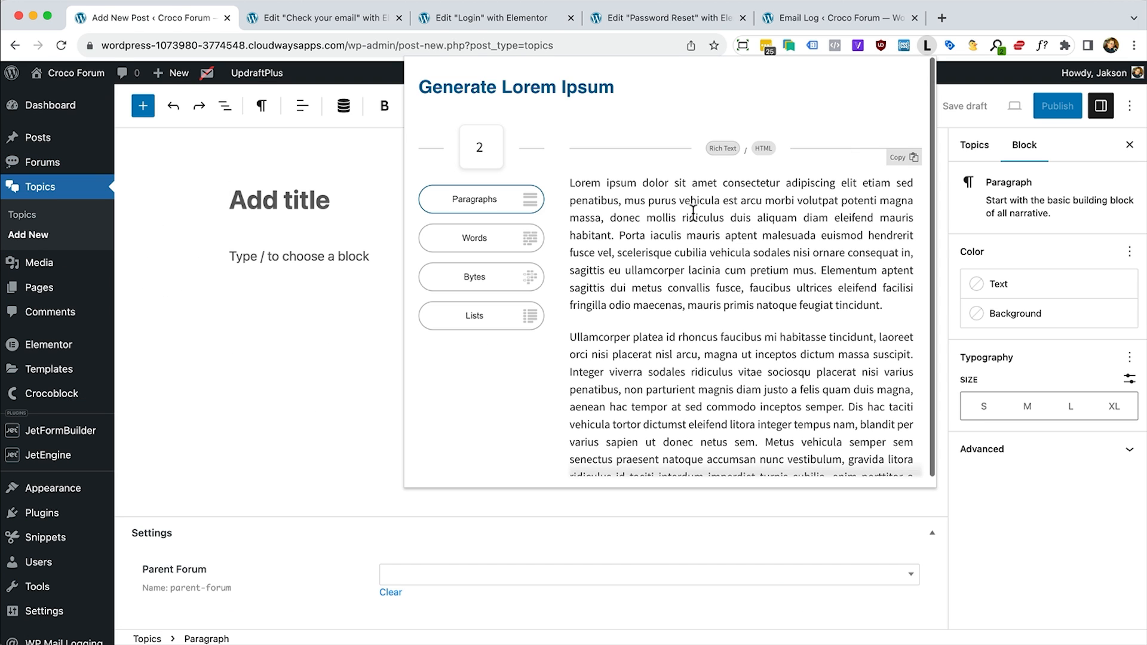
left_click_drag(667, 218, 574, 188)
key("super+c")
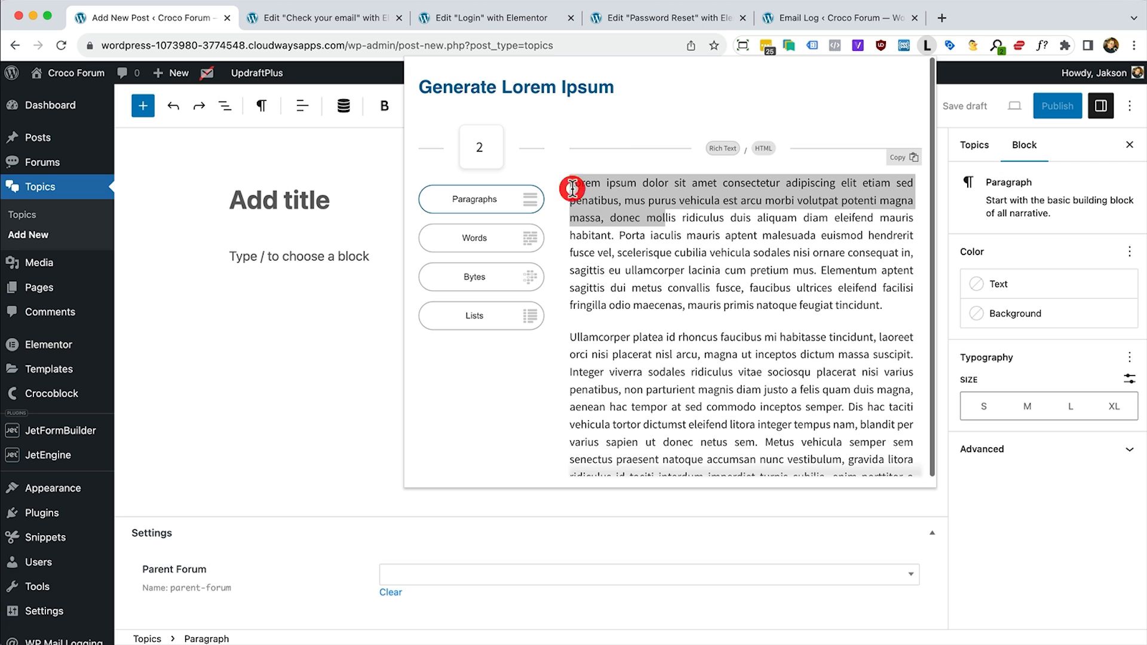
left_click(260, 269)
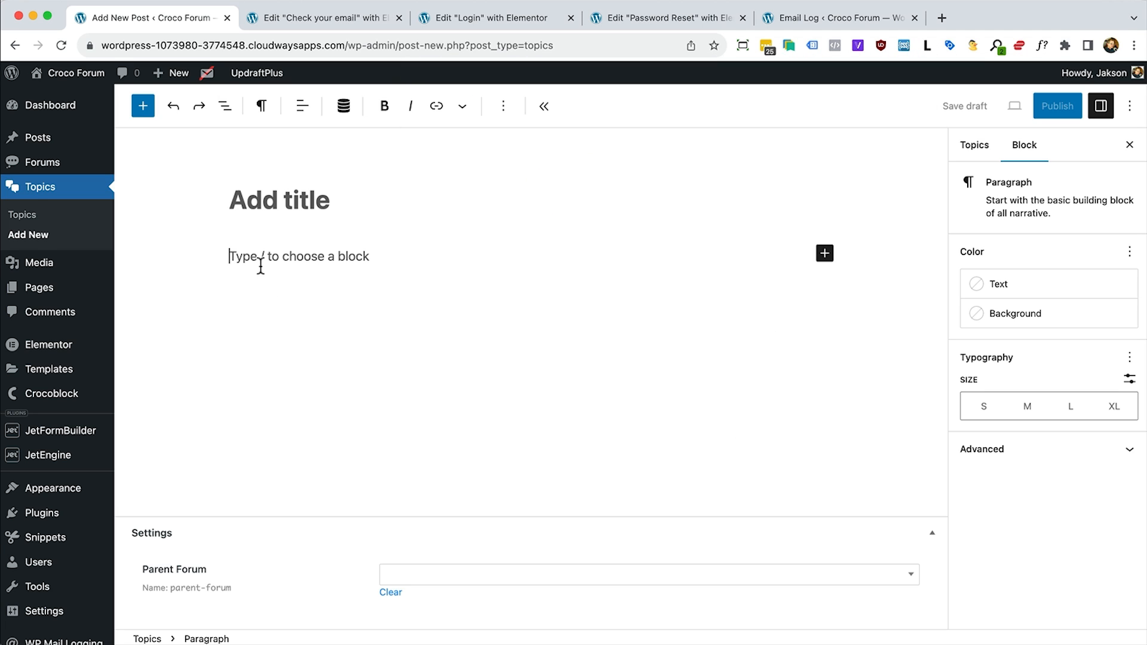
key("super+v")
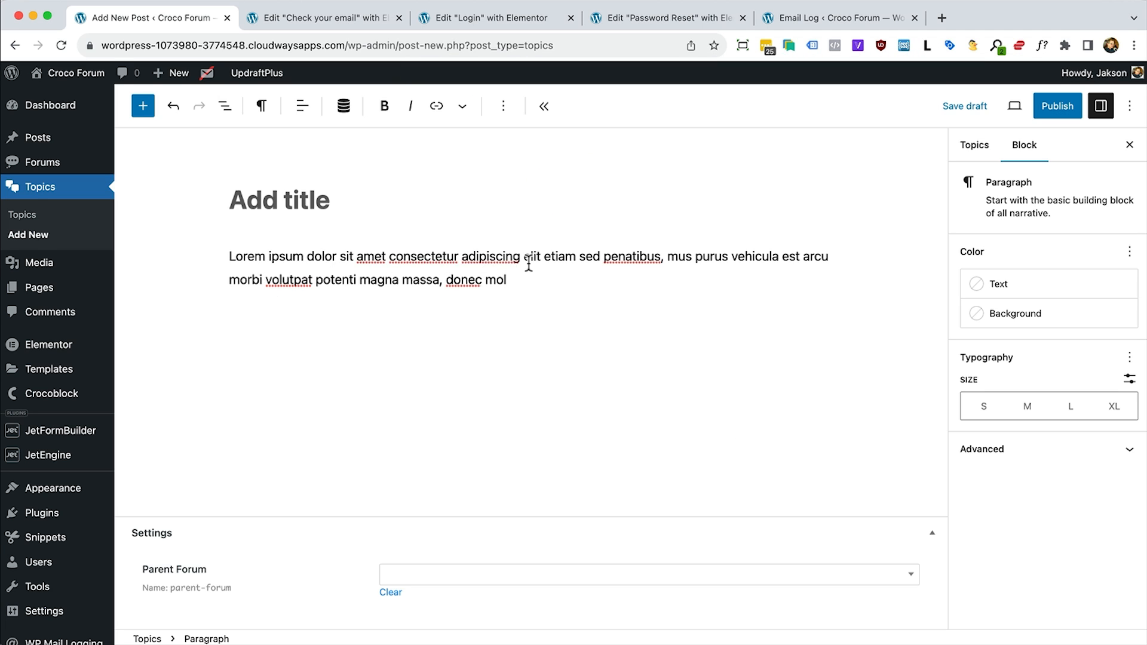
left_click_drag(530, 258, 222, 258)
key("super+c")
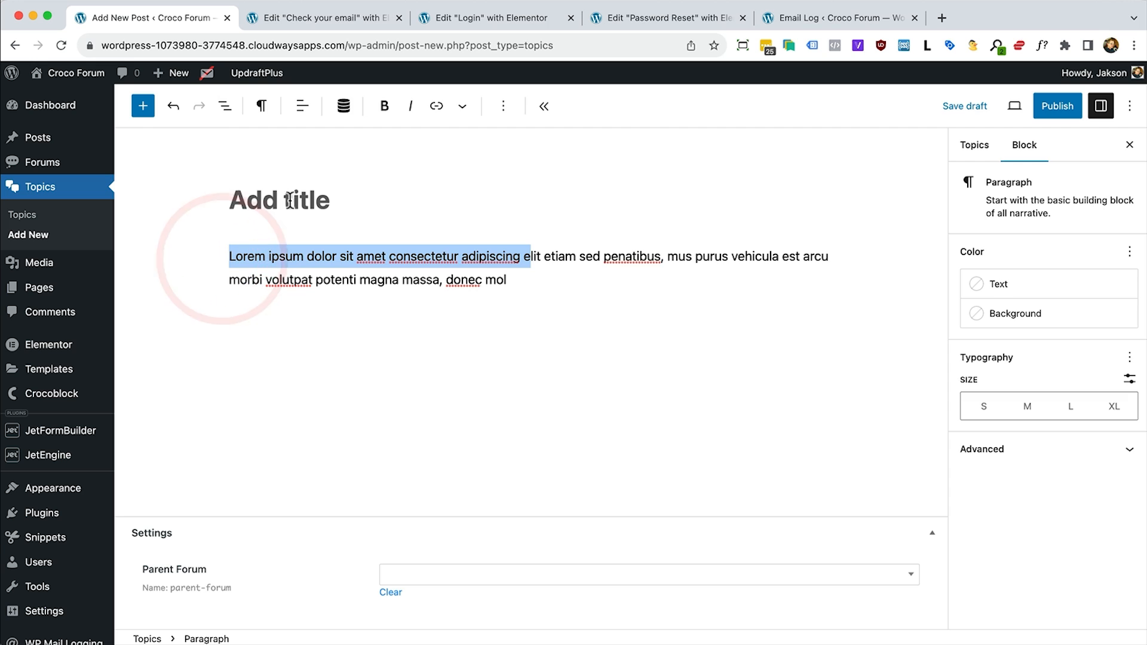
left_click(298, 198)
key("super+v")
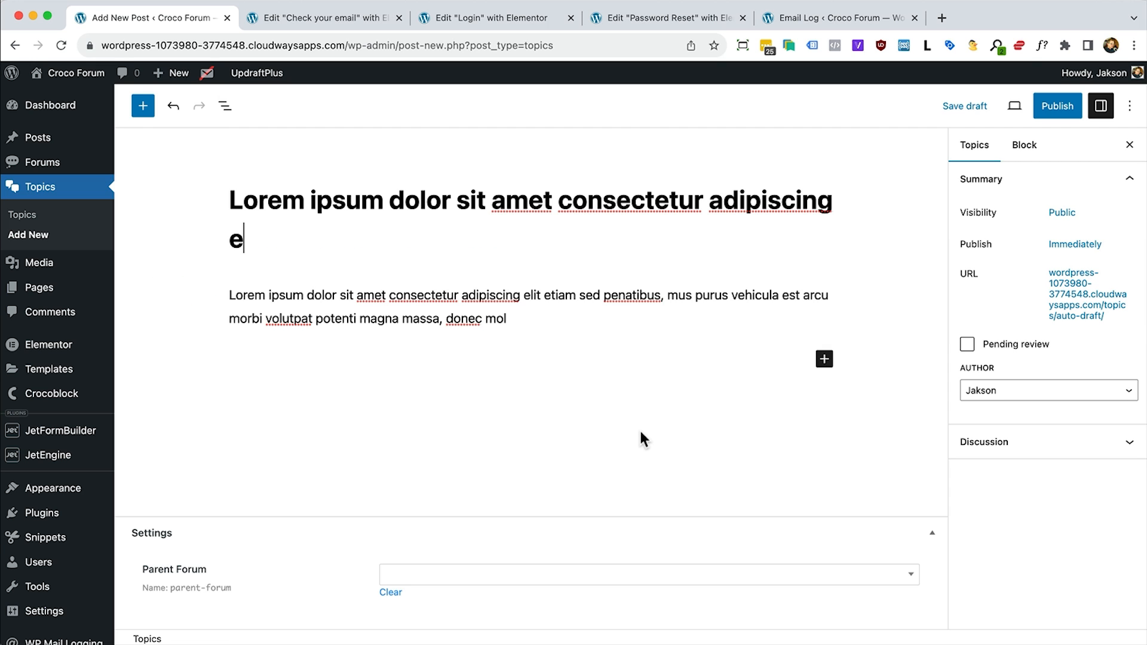
scroll(42, 540, "down", 2)
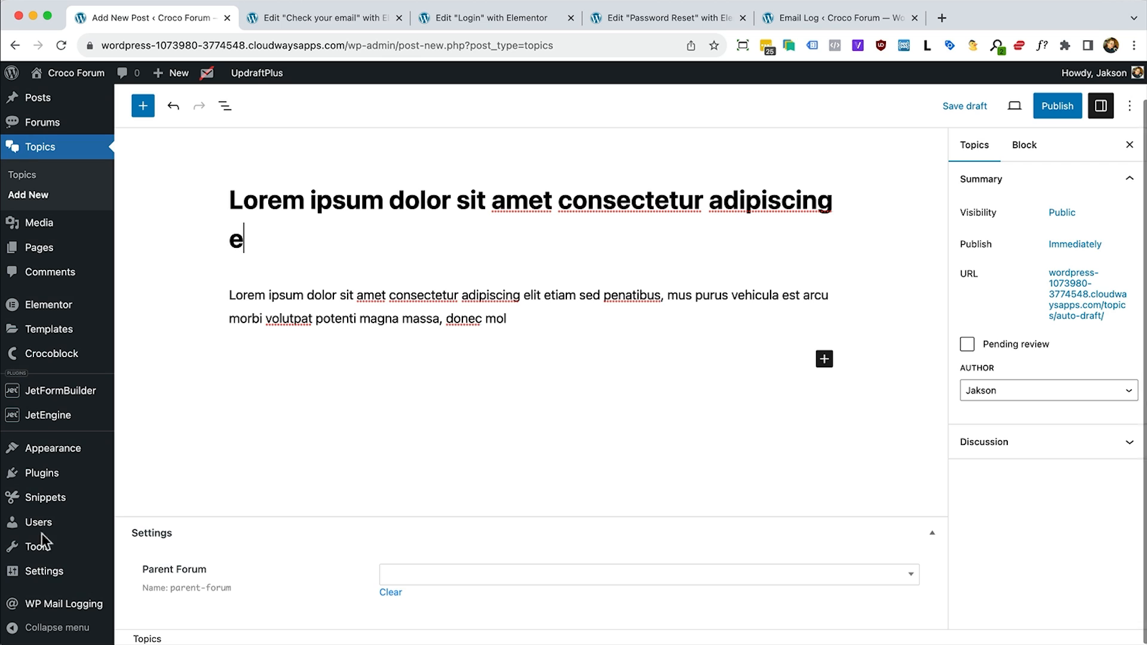
left_click(561, 584)
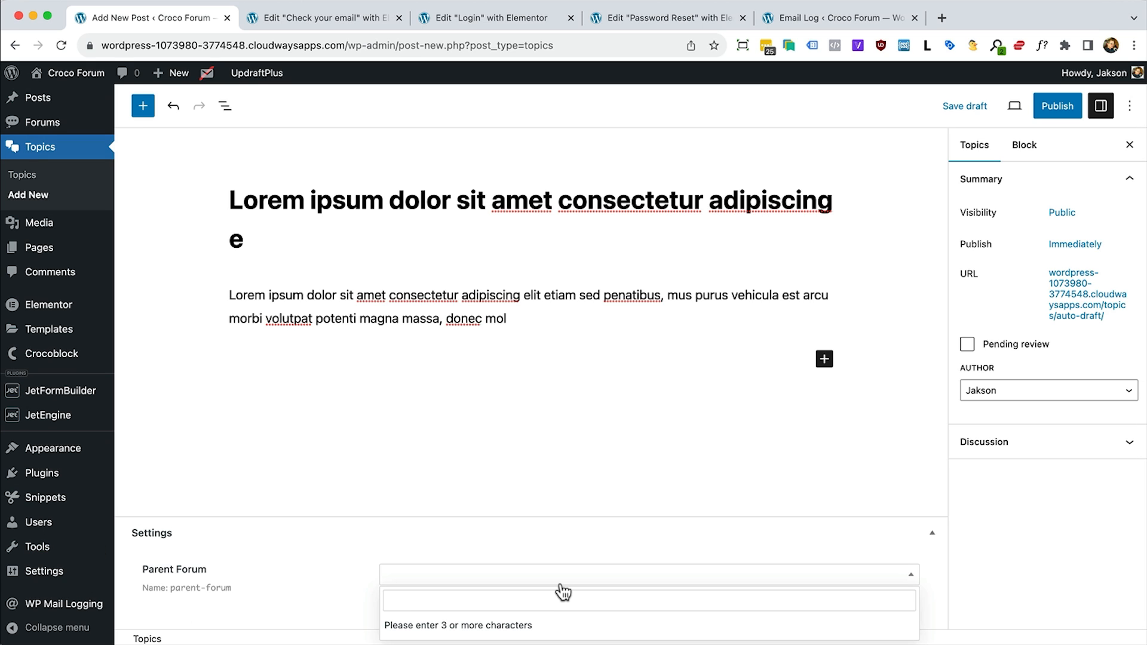
type("gen")
left_click(516, 626)
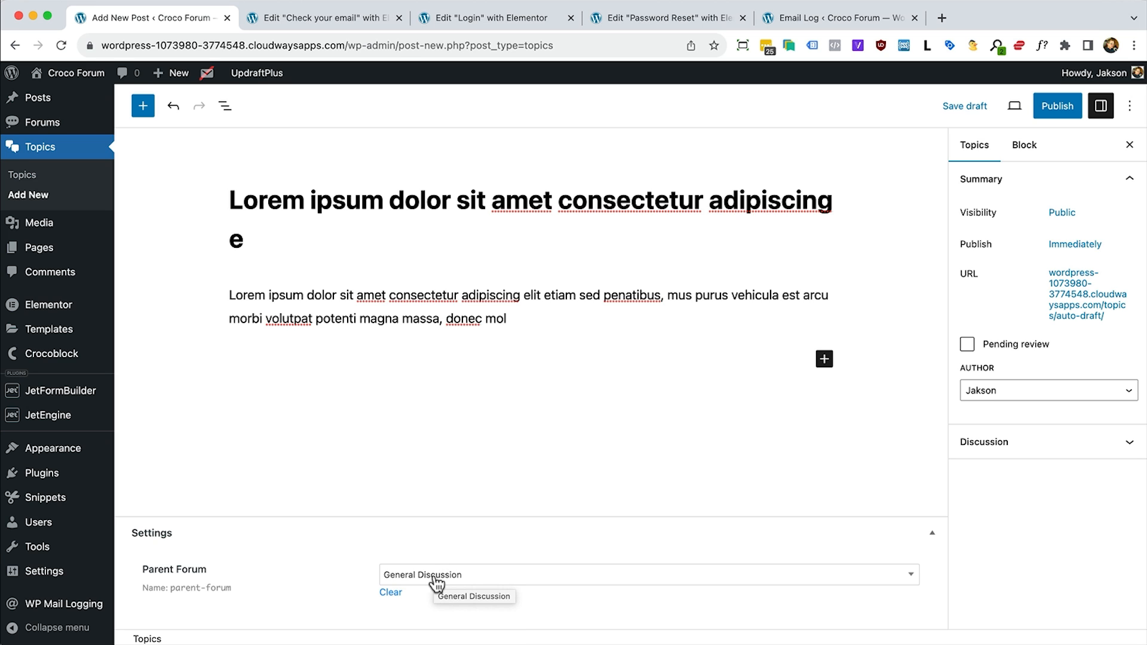
left_click(1060, 114)
key("Return")
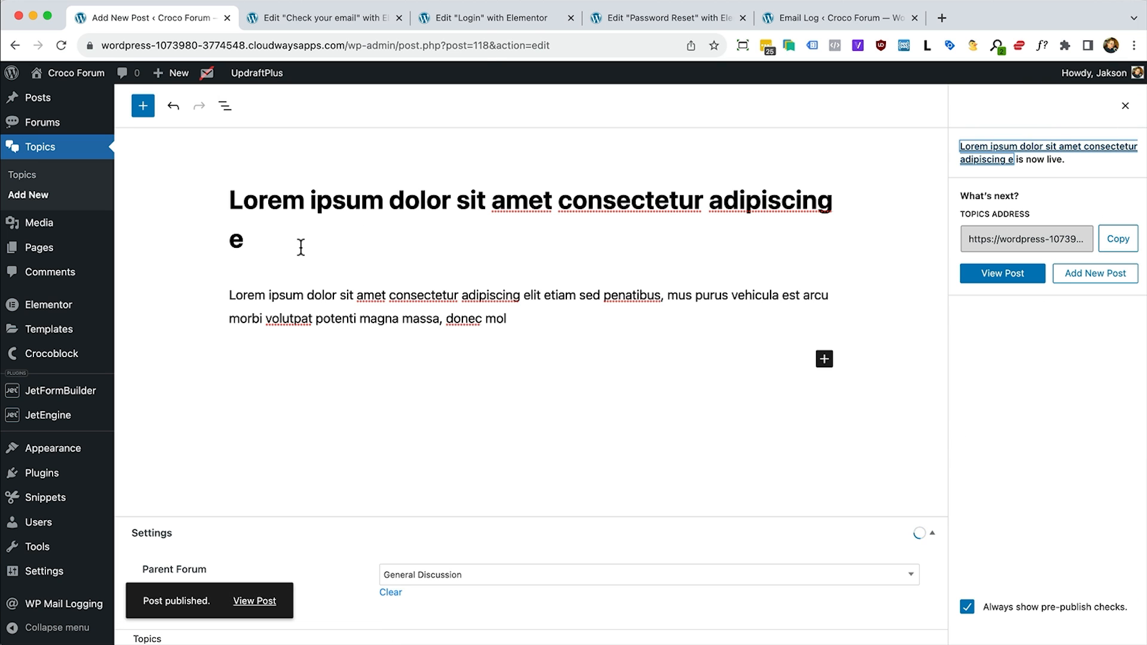
Publish a second lorem-ipsum topic under the General Discussion forum
mouse_move(102, 422)
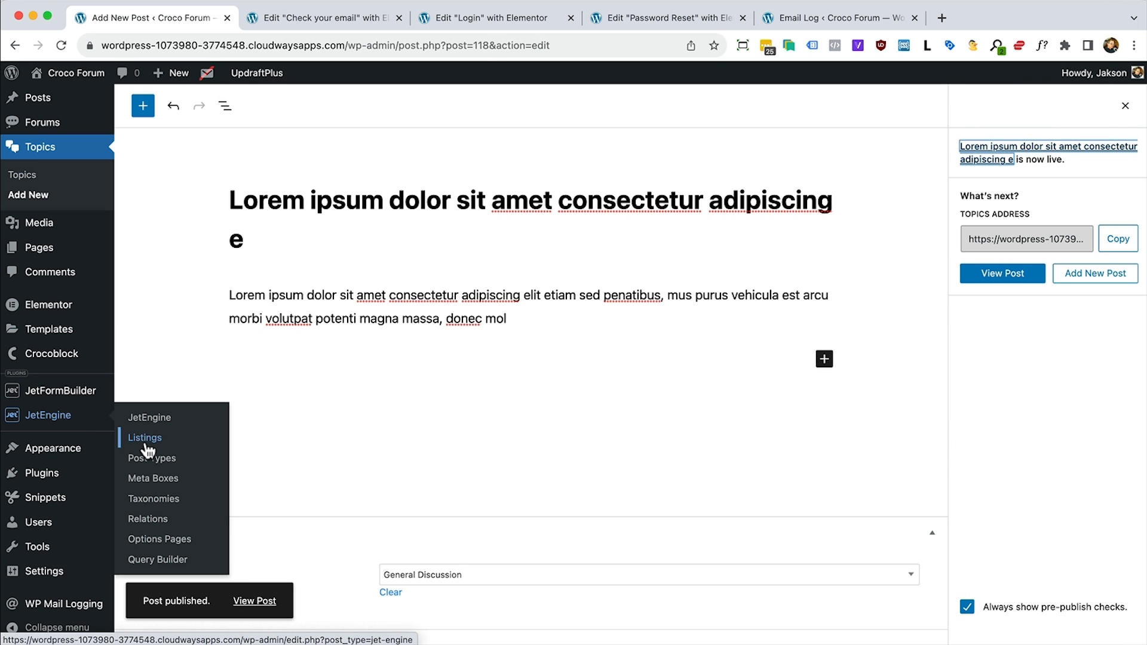
left_click(18, 195)
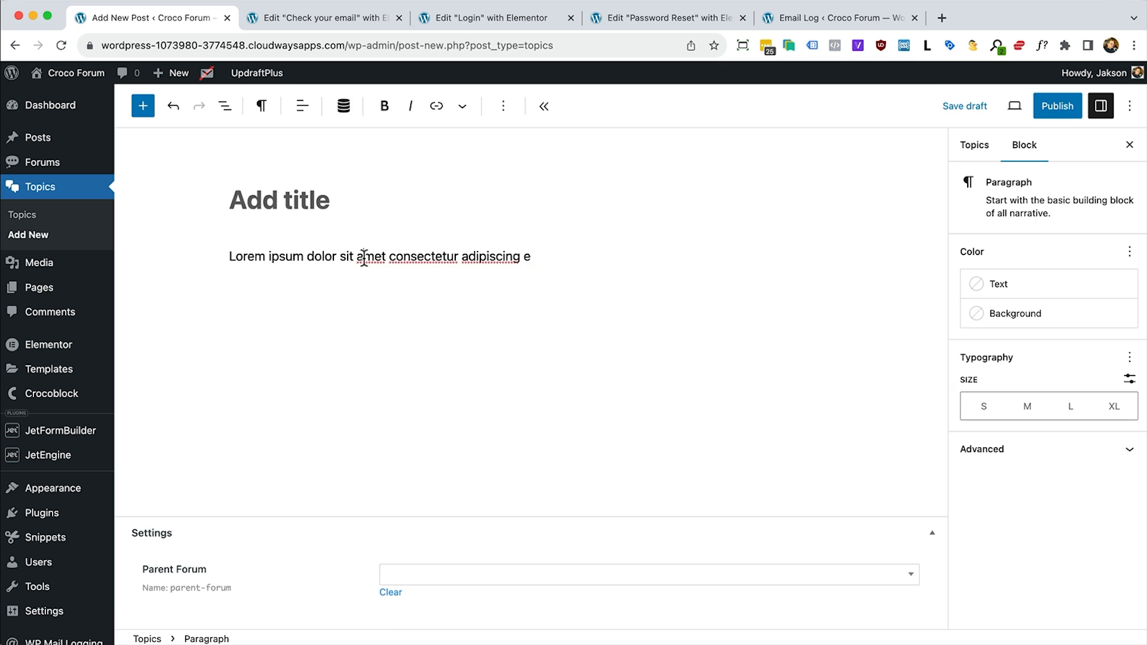
left_click(926, 45)
left_click_drag(645, 406, 571, 346)
key("super+v")
left_click_drag(508, 257, 203, 256)
key("super+v")
type("gen")
left_click(435, 625)
left_click(1057, 106)
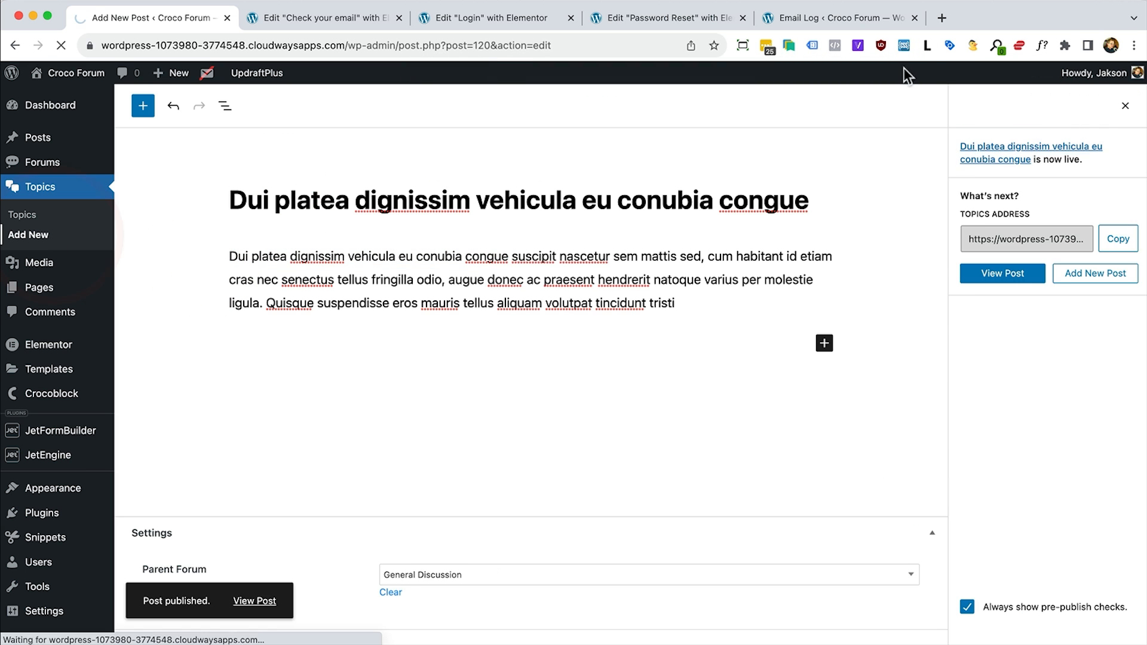
Publish a third lorem-ipsum topic with Advanced Topics as its Parent Forum
left_click(926, 45)
left_click_drag(709, 311, 210, 263)
key("super+v")
Publish a fourth topic under Advanced Topics, then view the Topics list
key("super+v")
left_click(649, 574)
type("adv")
key("Return")
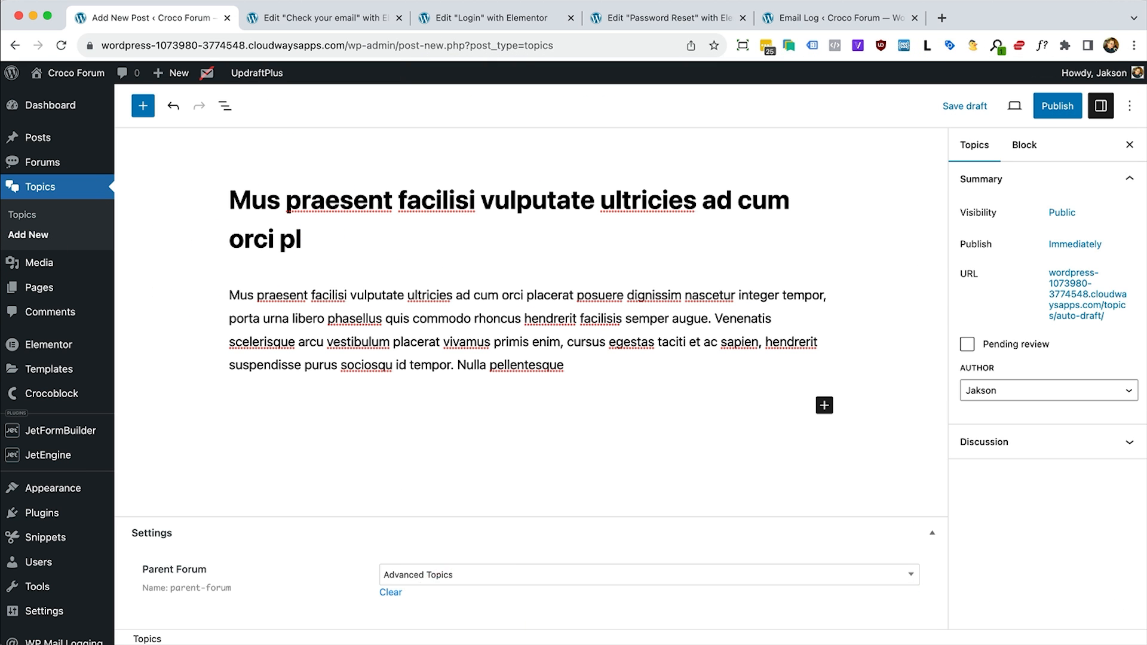
left_click(1057, 105)
left_click(1101, 273)
left_click(926, 45)
left_click_drag(658, 322, 558, 199)
key("super+v")
left_click_drag(509, 256, 195, 271)
key("super+v")
left_click(1003, 106)
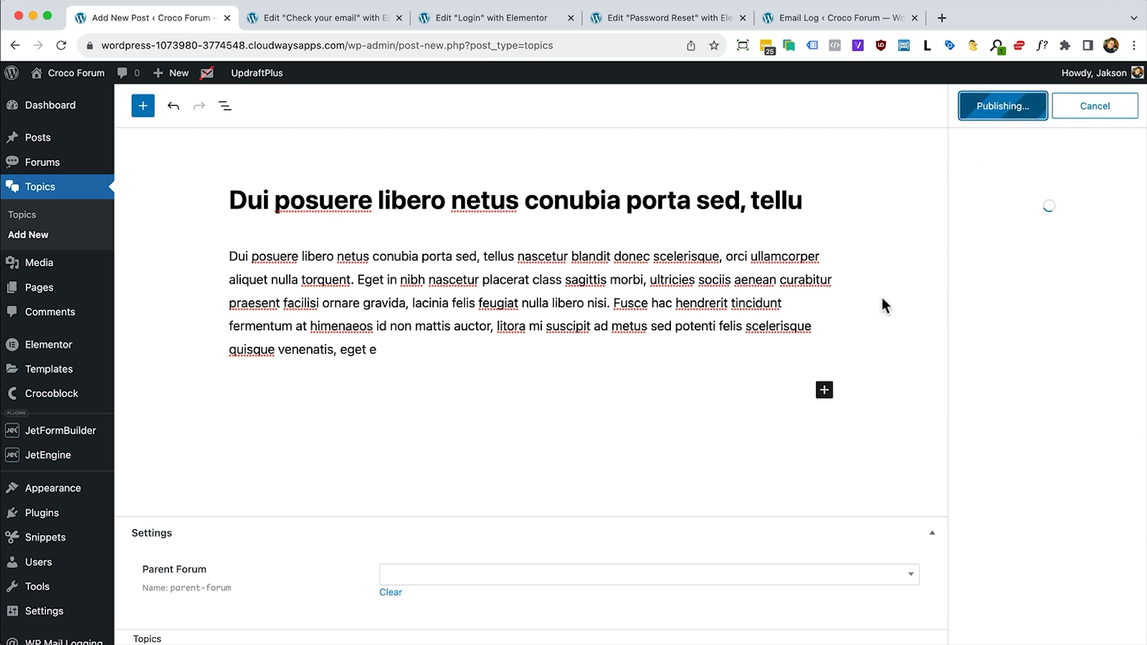
left_click(648, 575)
type("adv")
key("Return")
left_click(1129, 105)
left_click(1057, 106)
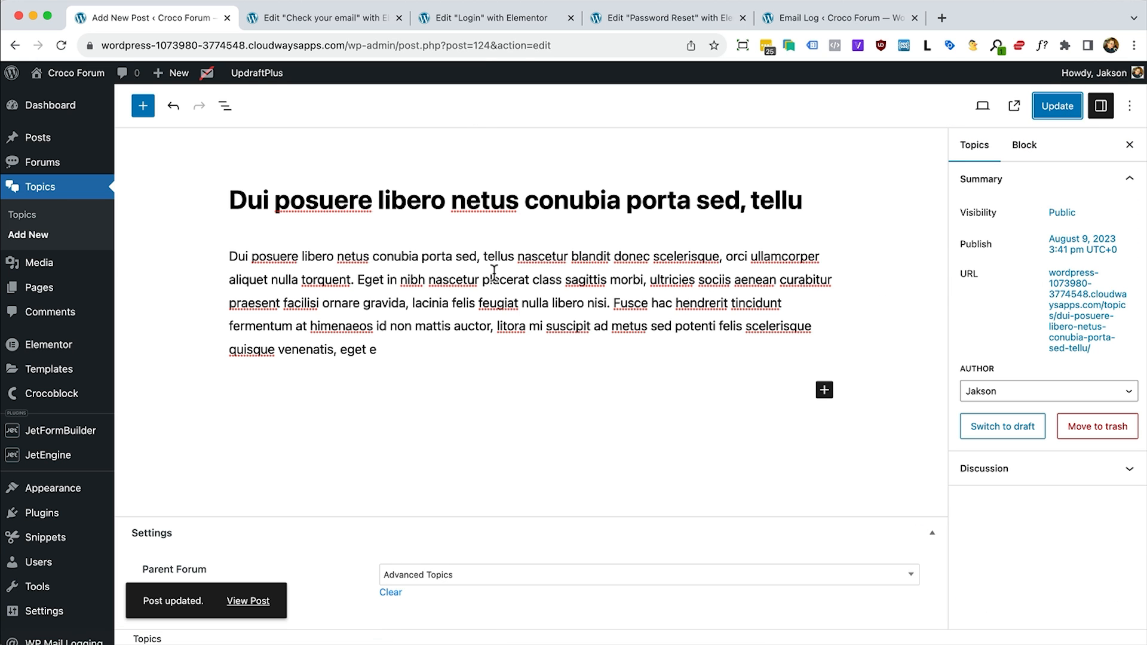
left_click(43, 187)
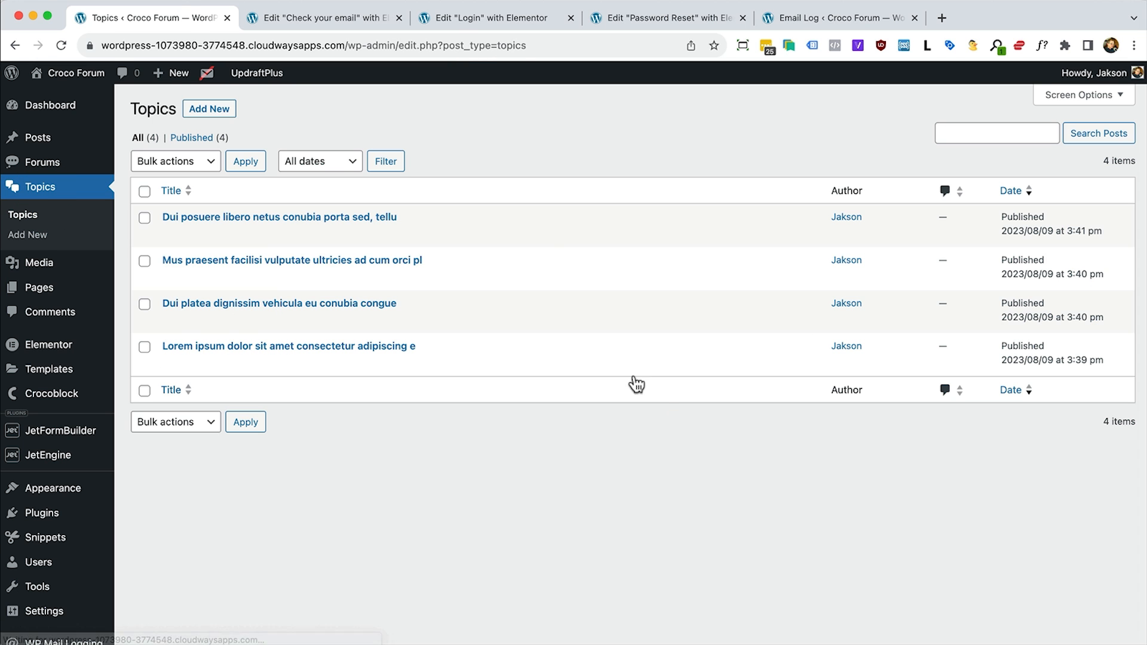
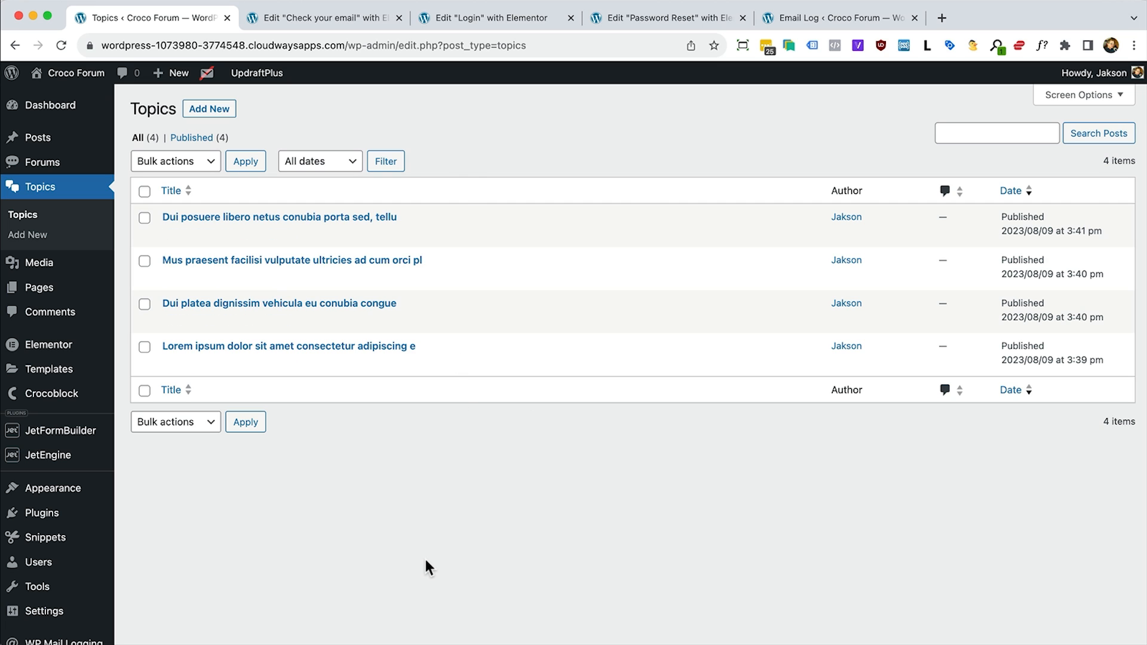
Check the Forums list, then go to JetEngine > Listings, which has no listing items yet
left_click(31, 162)
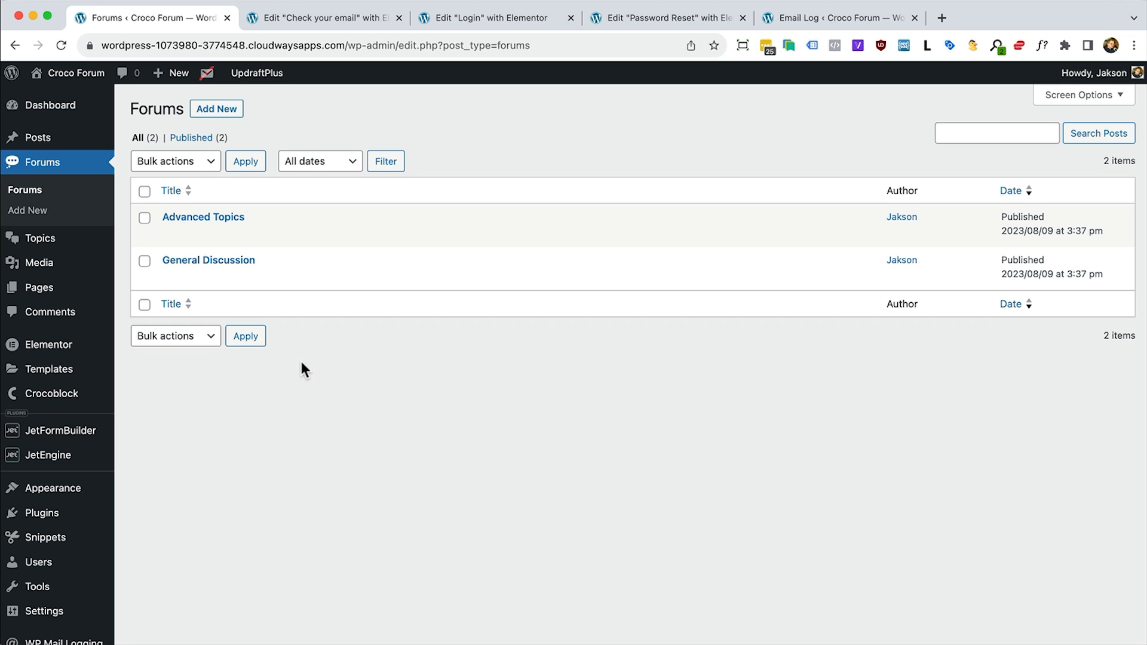
mouse_move(75, 444)
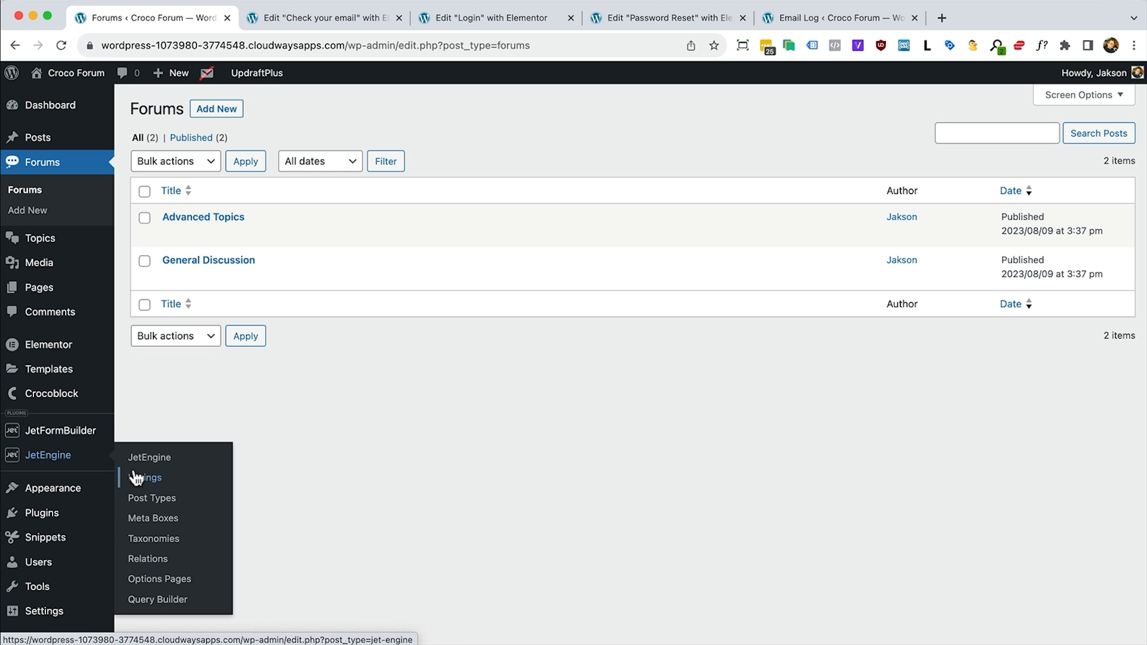
left_click(137, 478)
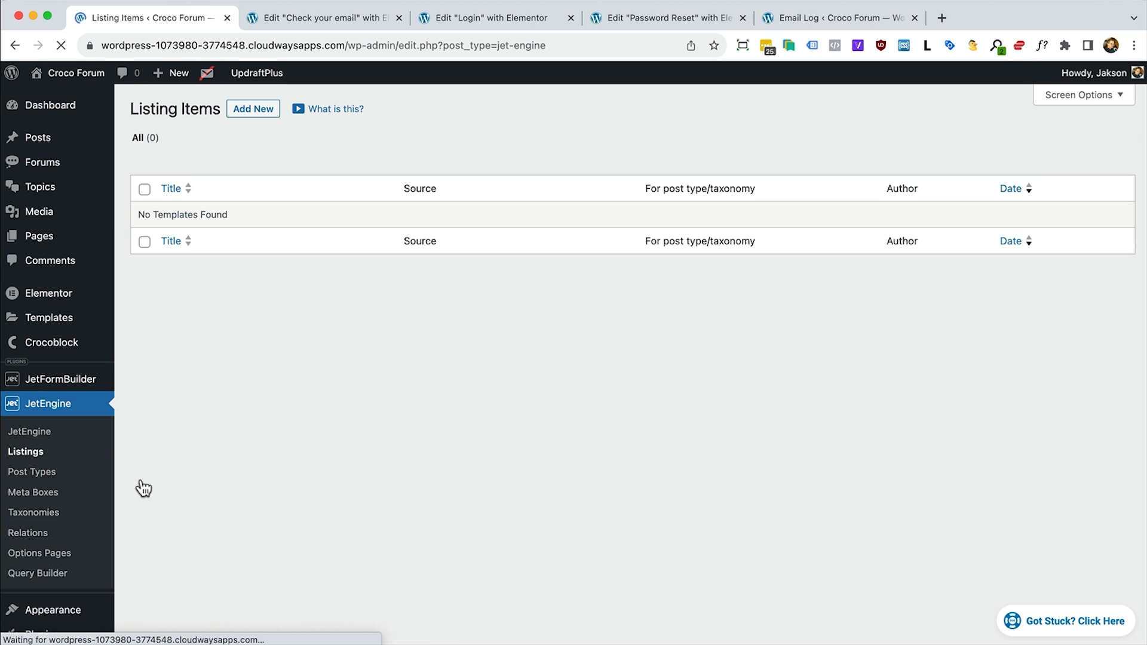
Create a listing item named 'Forums' for the Forums post type and open it in Elementor
left_click(254, 111)
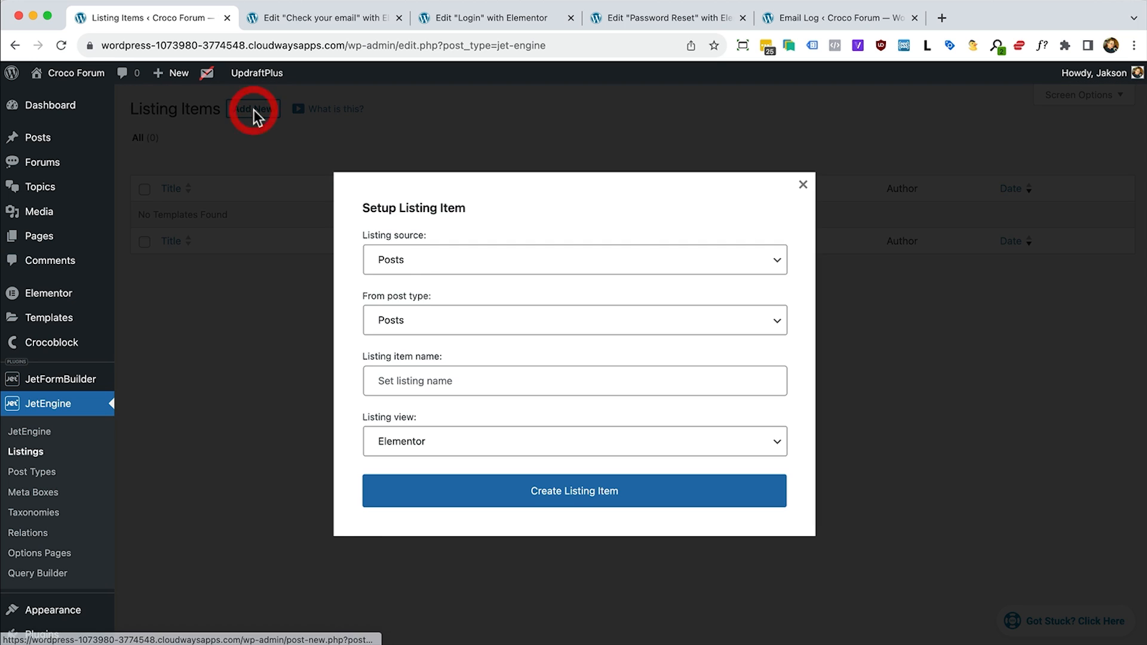
left_click(400, 332)
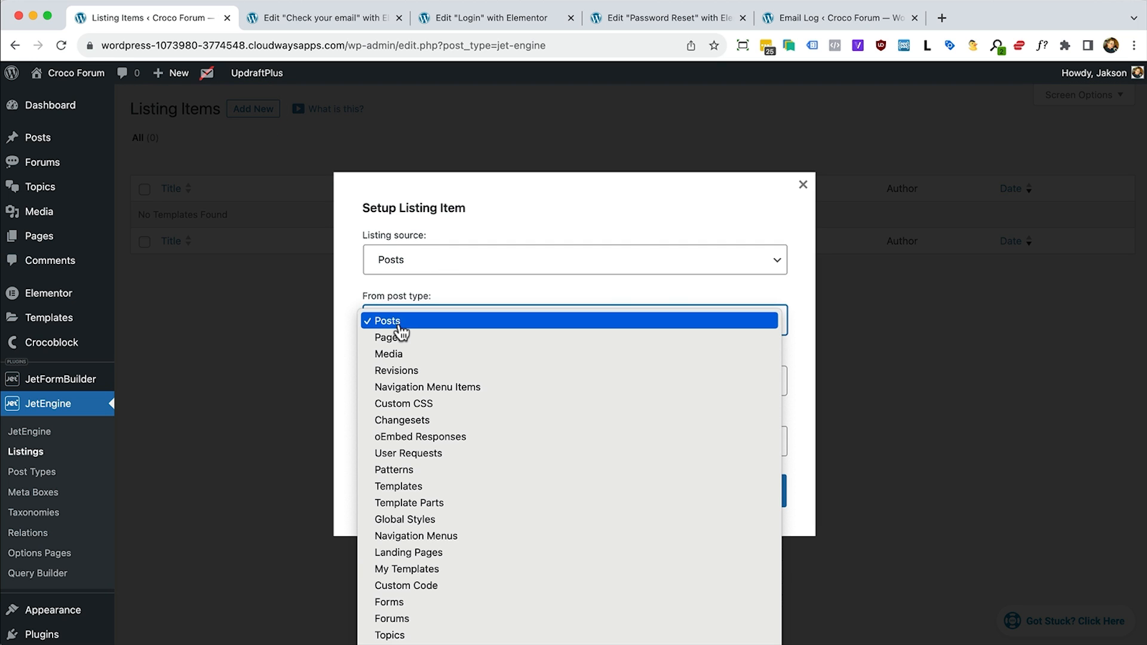
left_click(421, 619)
key("Tab")
type("Foru")
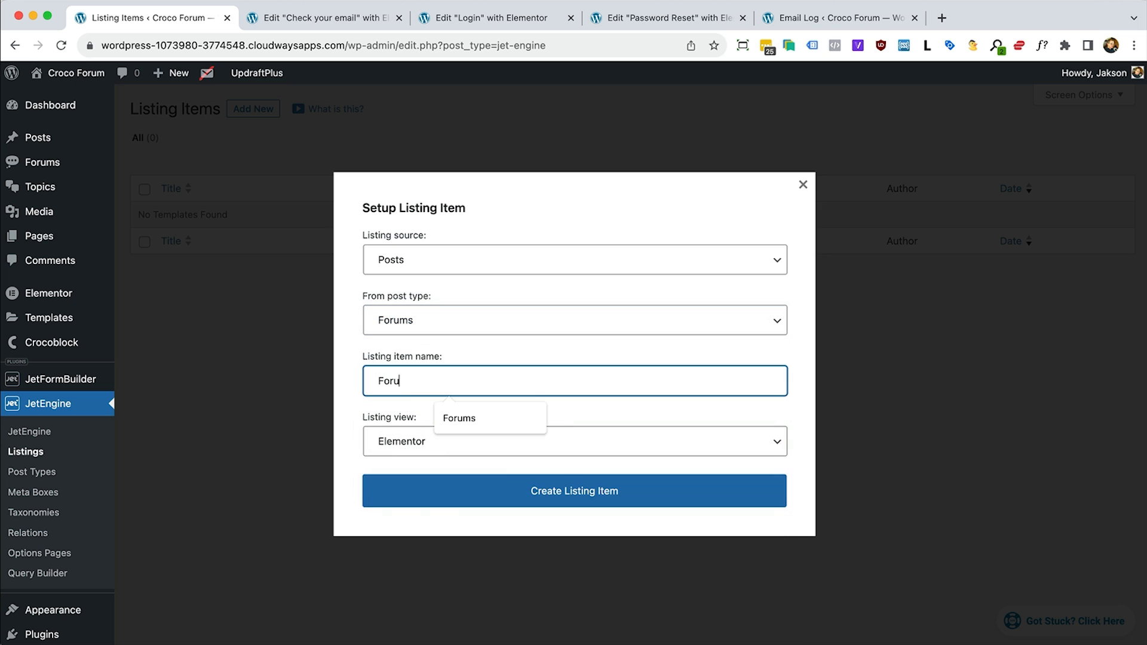
type("ms")
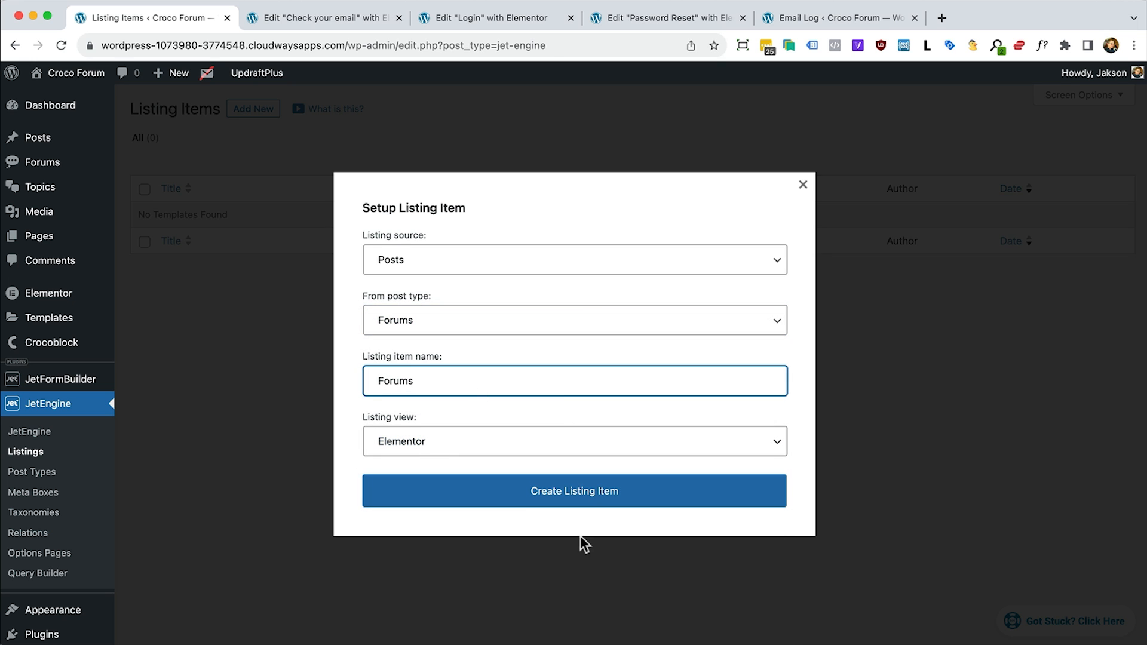
left_click(509, 497)
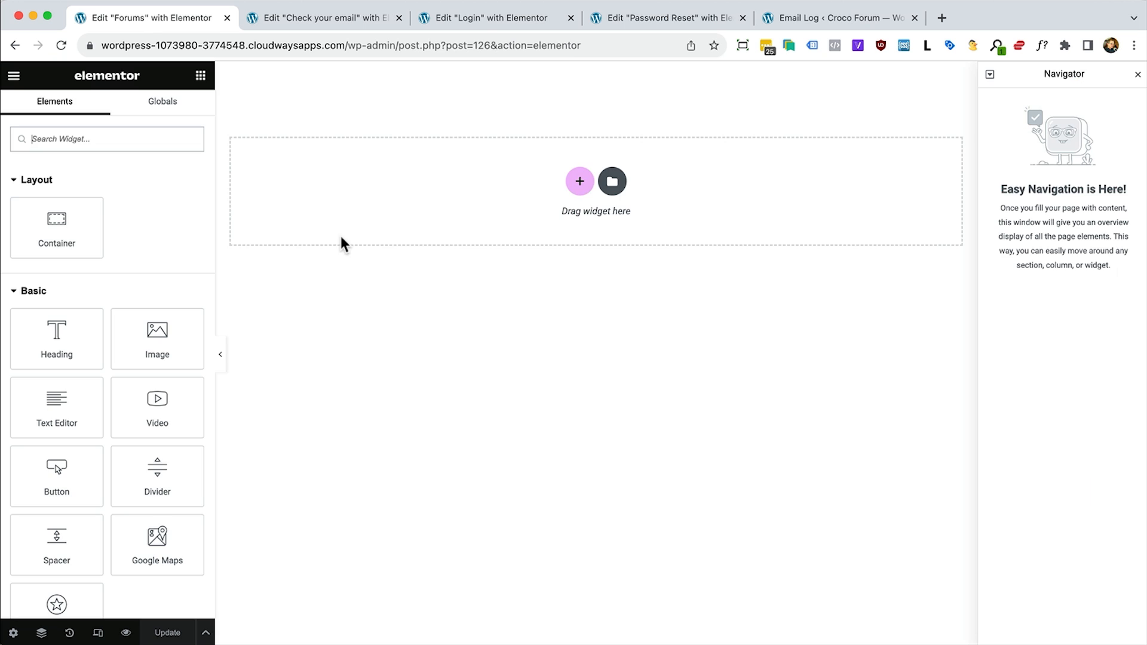
Add a one-column container with a Heading bound to the Post Title dynamic tag
left_click(579, 179)
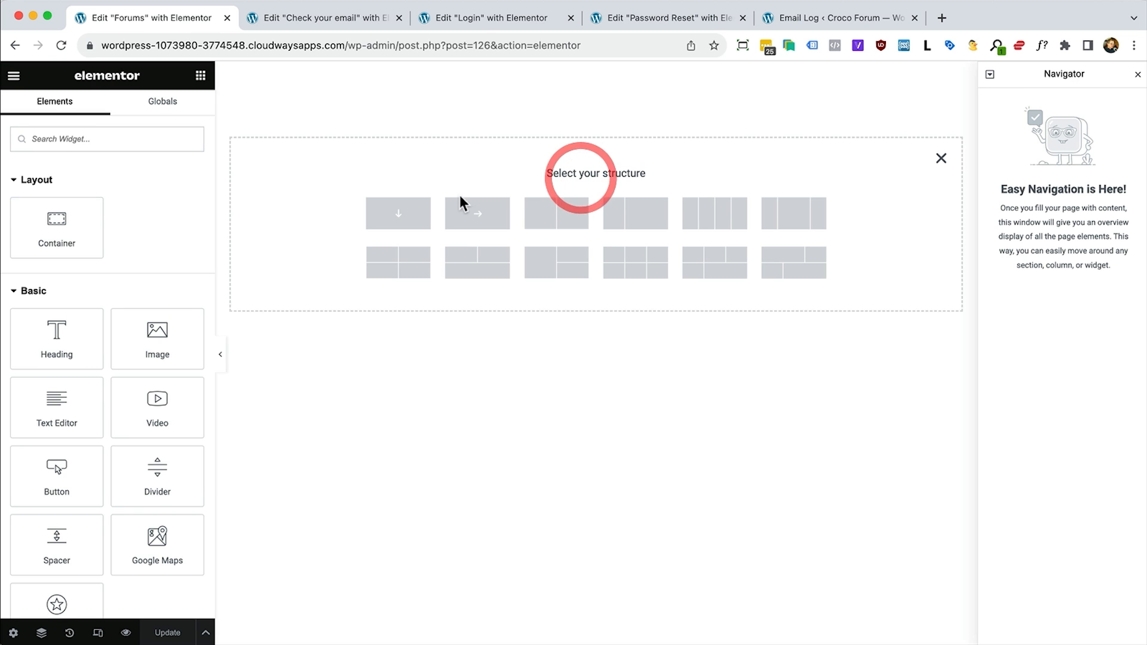
left_click(398, 210)
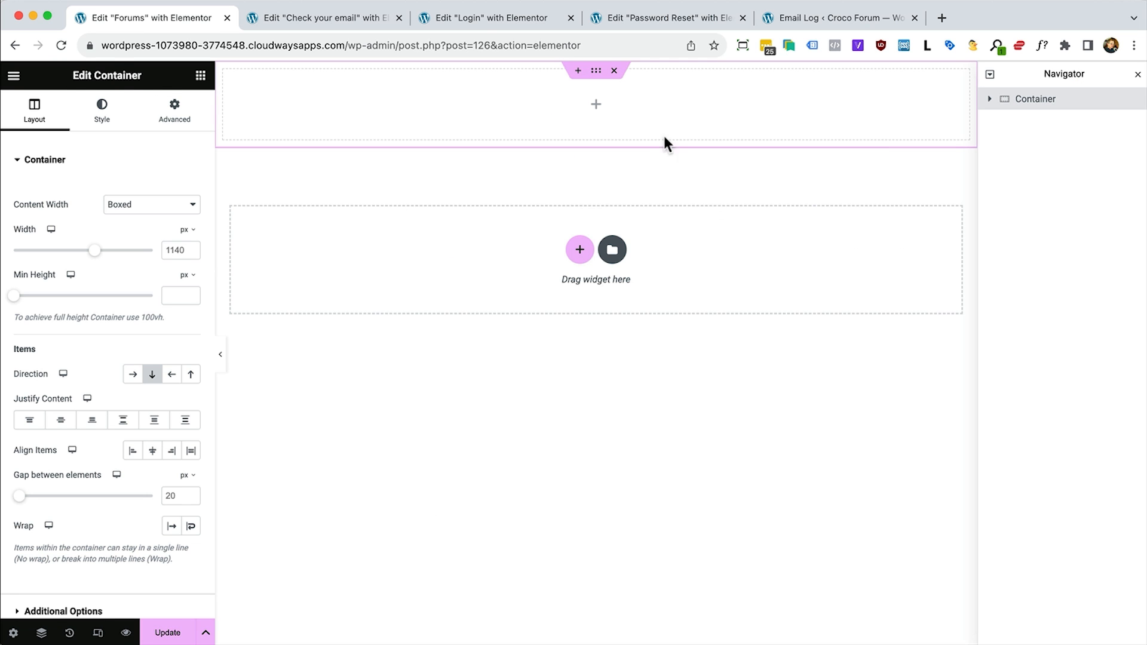
left_click(594, 112)
left_click_drag(59, 351, 427, 112)
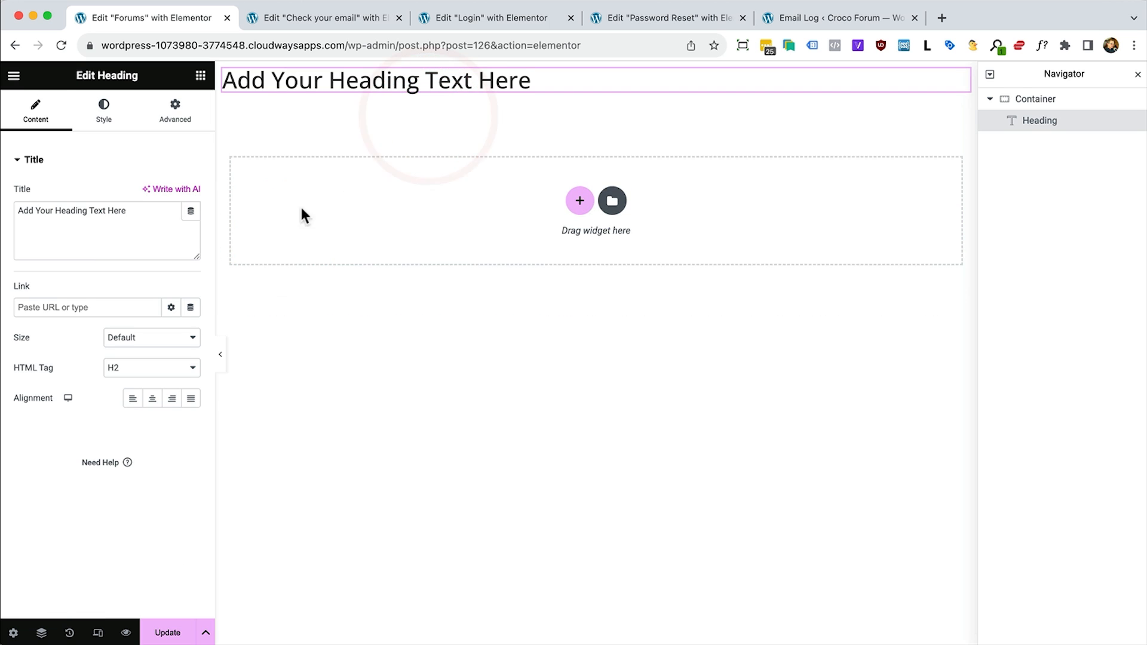
left_click(119, 227)
key("super+a")
key("BackSpace")
type("T")
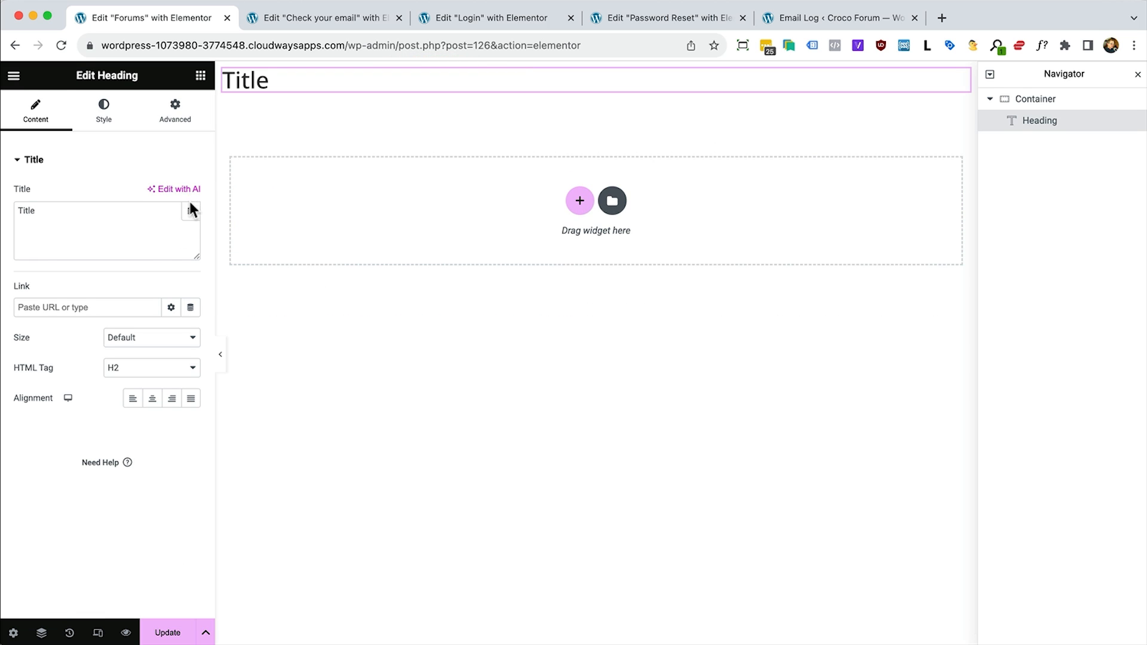
left_click(191, 211)
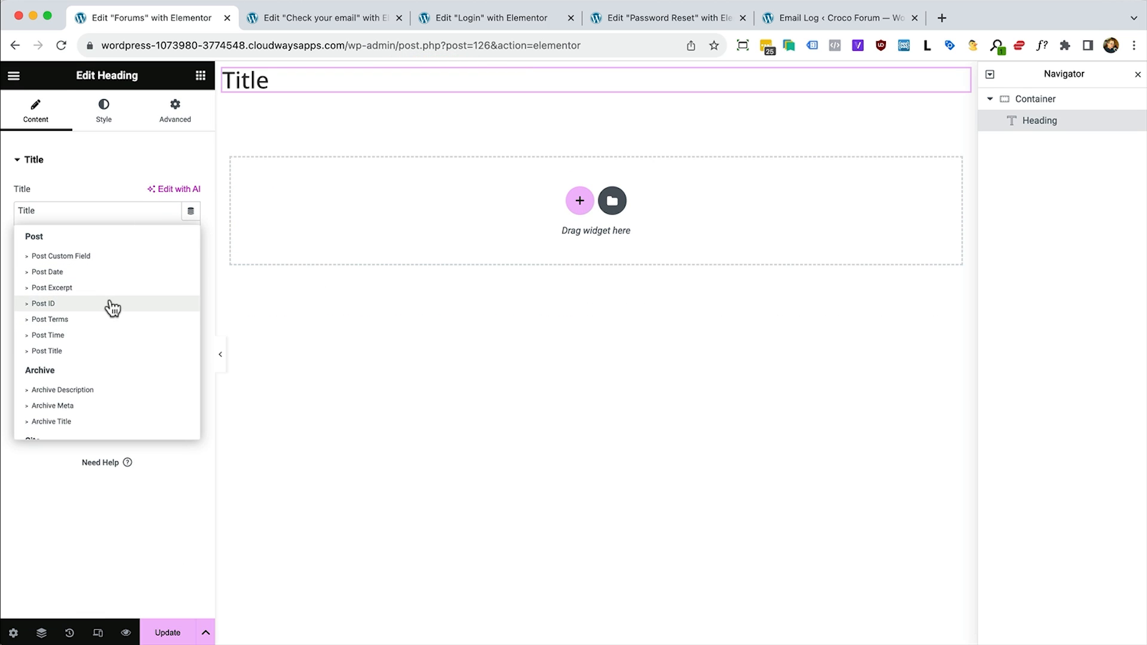
left_click(60, 351)
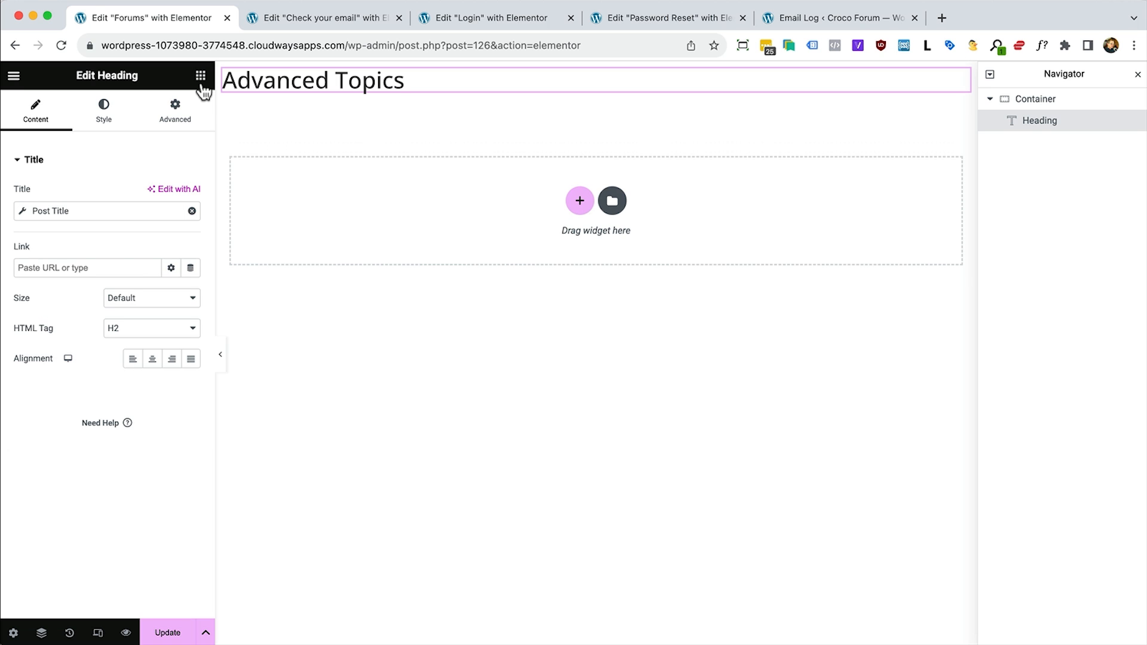
Add a Read More Dynamic Link, then set the container to Row, Space Between, Align Center
left_click(200, 77)
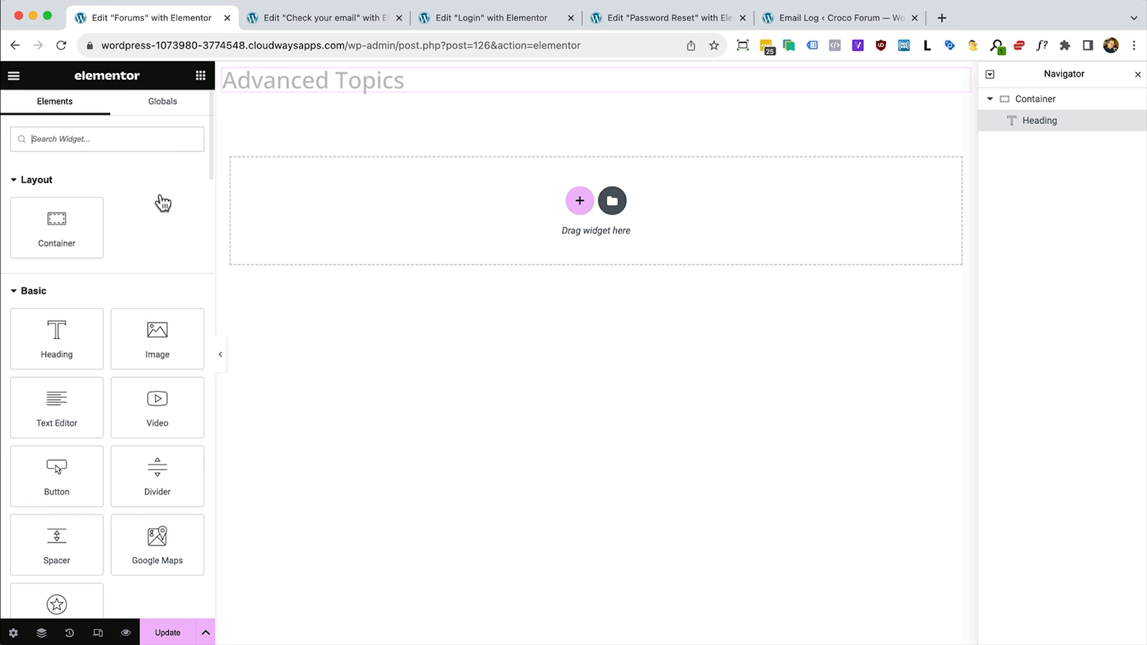
scroll(155, 203, "down", 15)
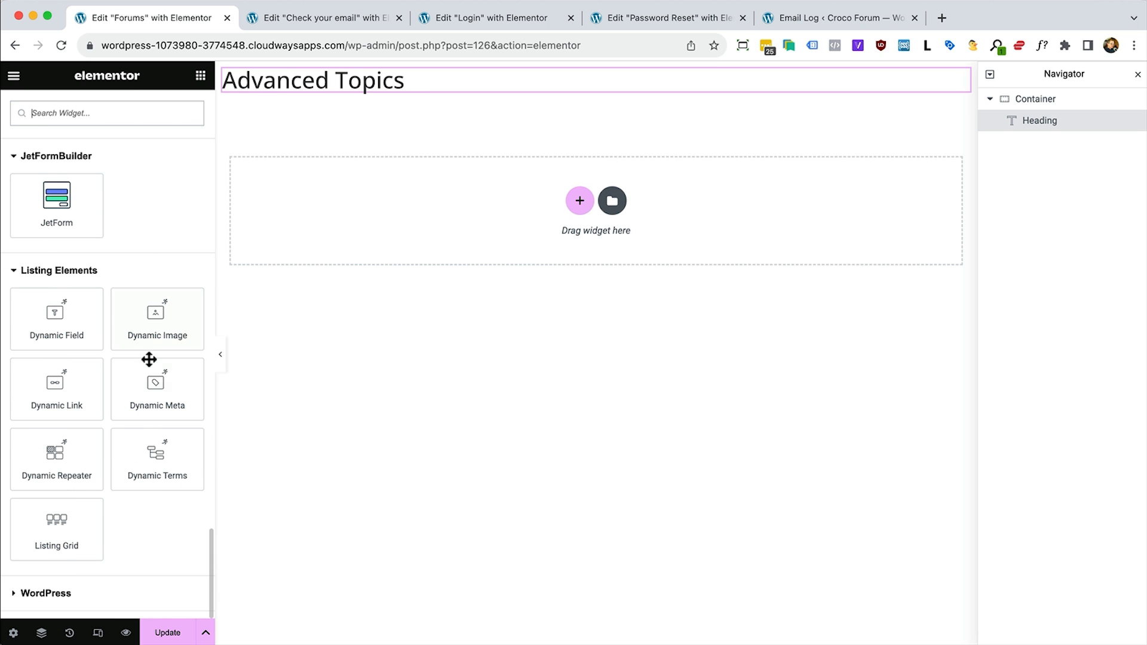
left_click_drag(54, 399, 455, 95)
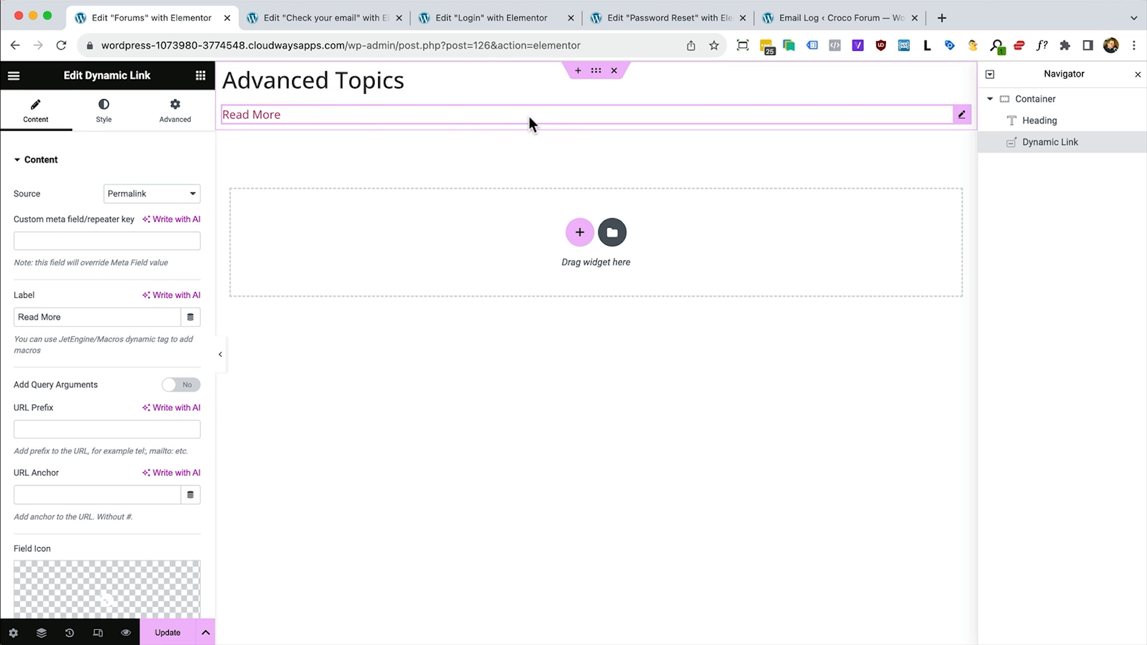
left_click(1024, 102)
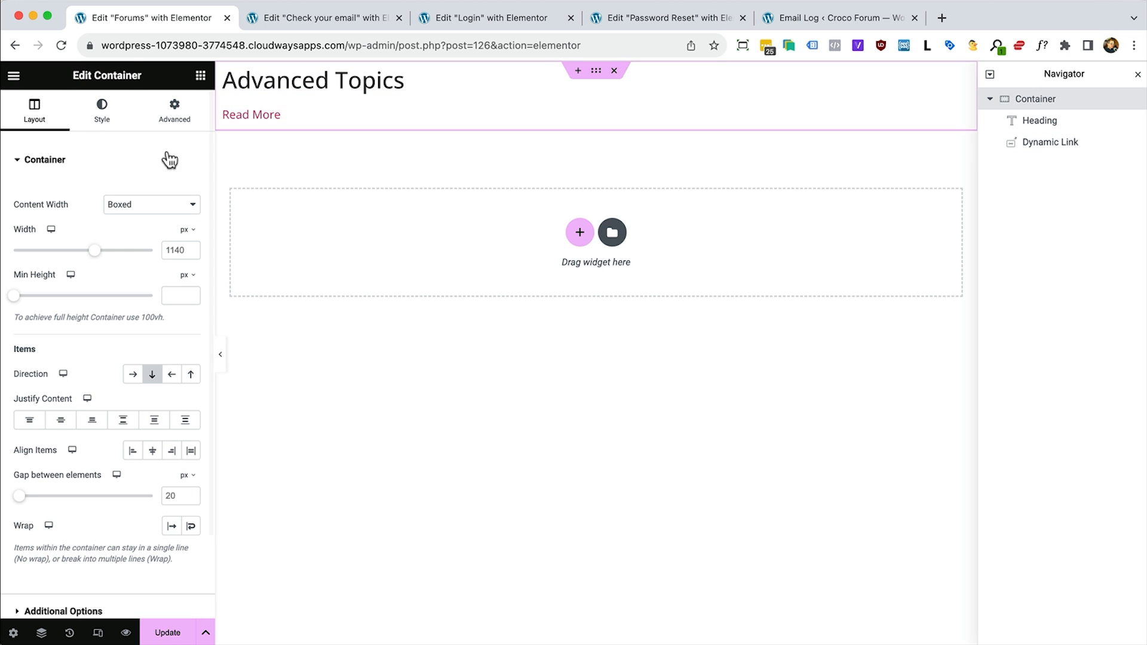
left_click(133, 375)
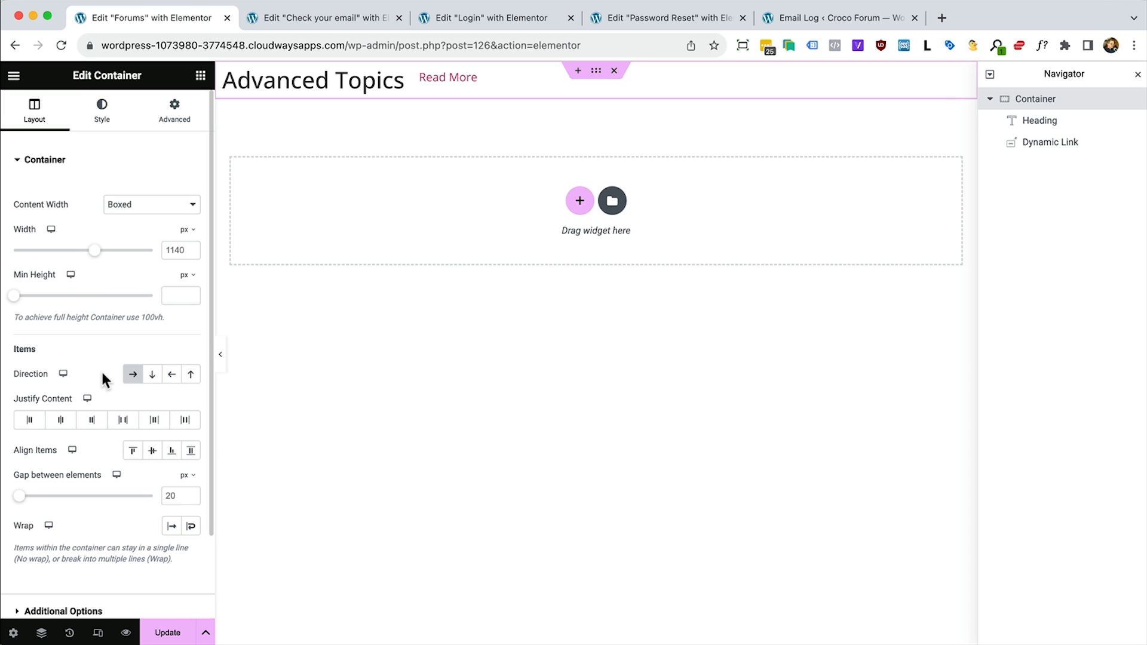
left_click(123, 420)
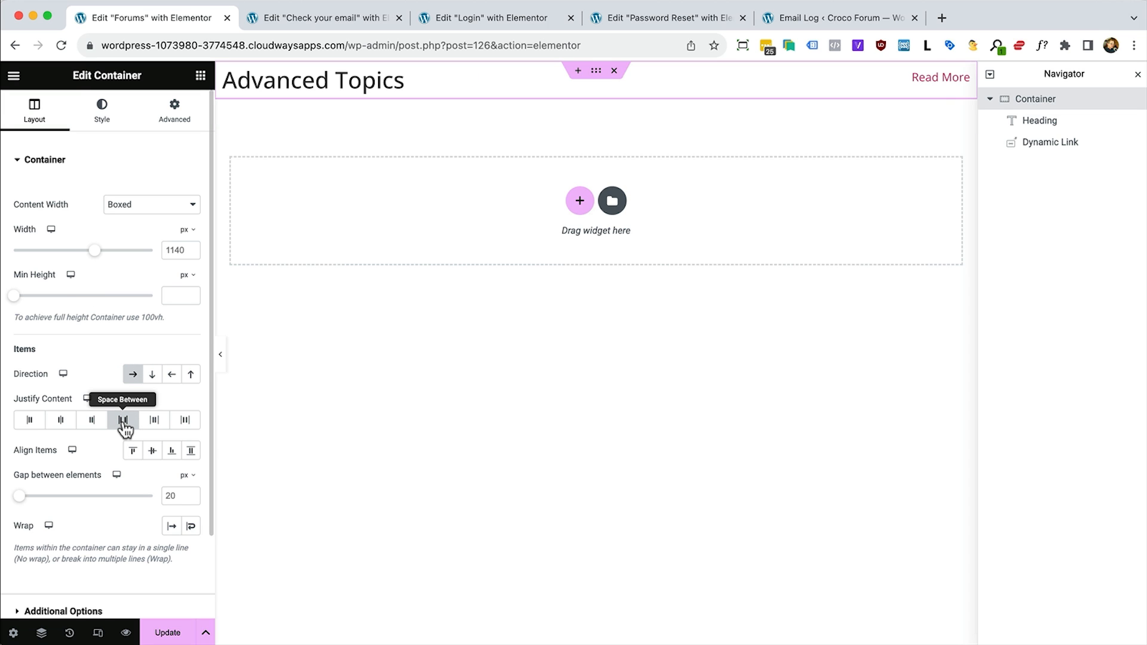
left_click(152, 450)
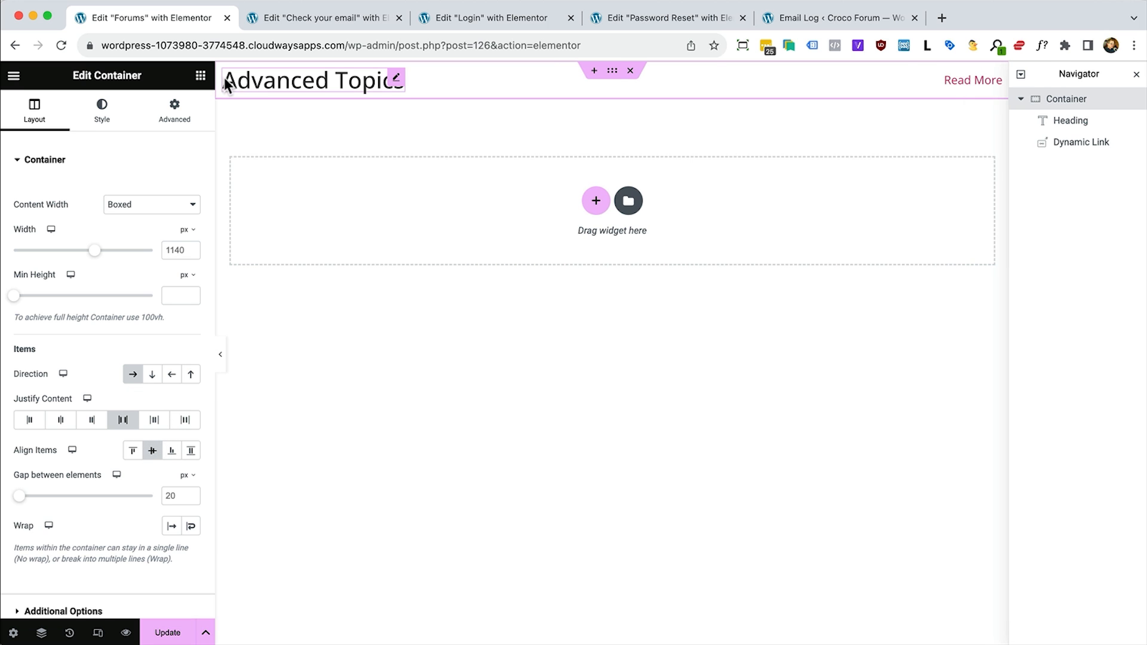
Style the Advanced Topics heading as semi bold with font size 24
left_click(309, 86)
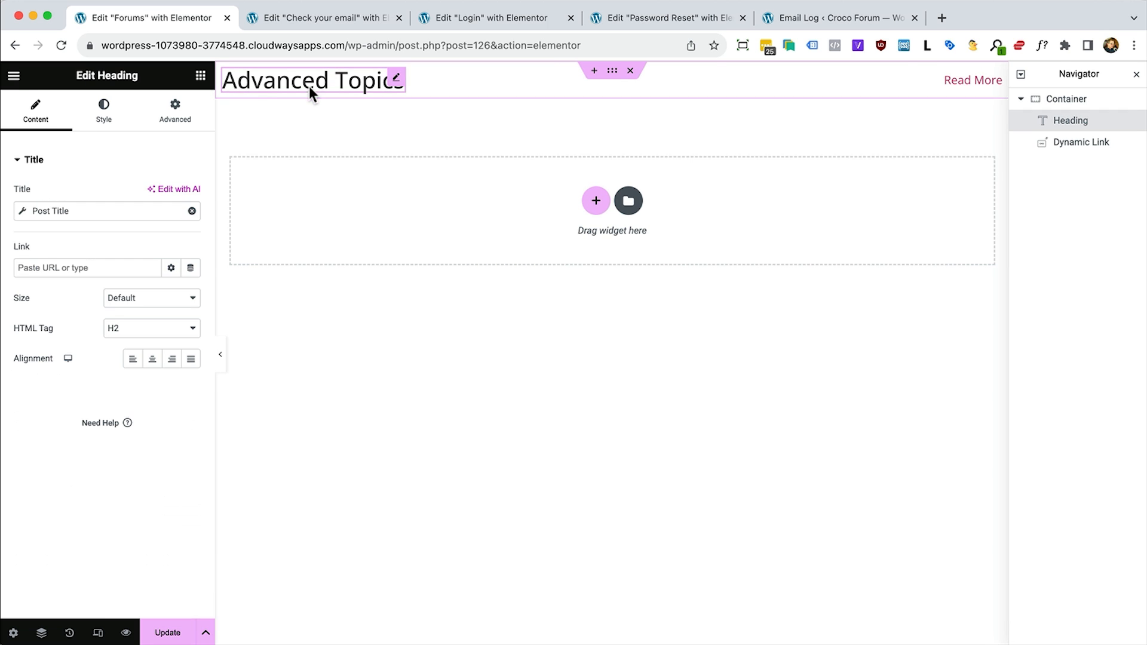
left_click(105, 113)
left_click(190, 225)
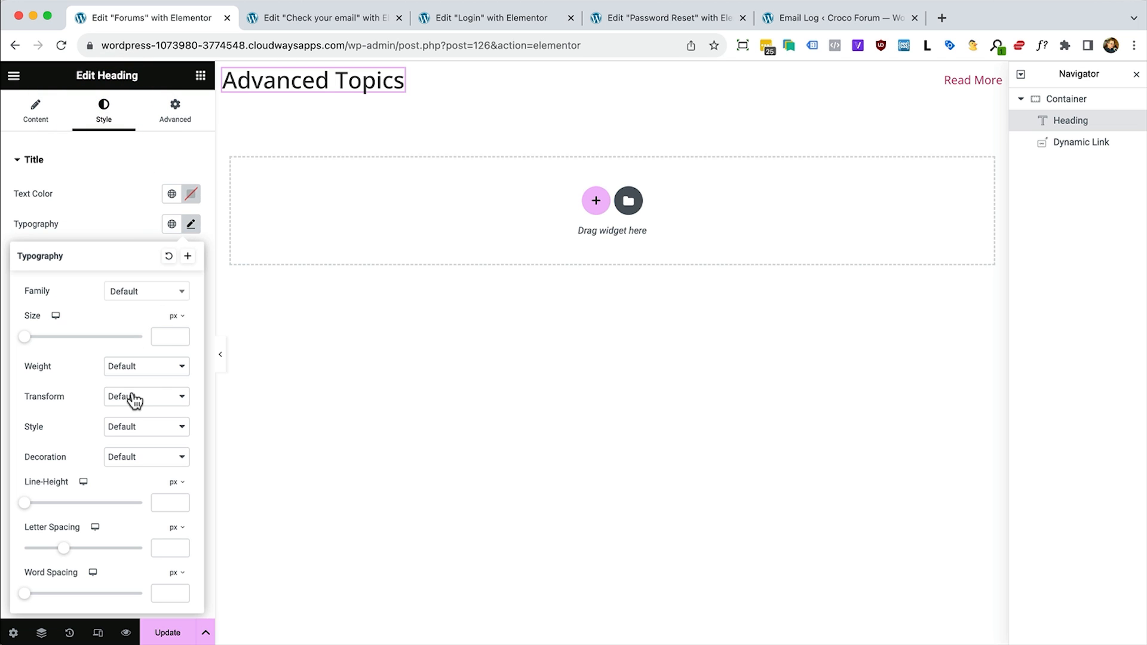
left_click(154, 369)
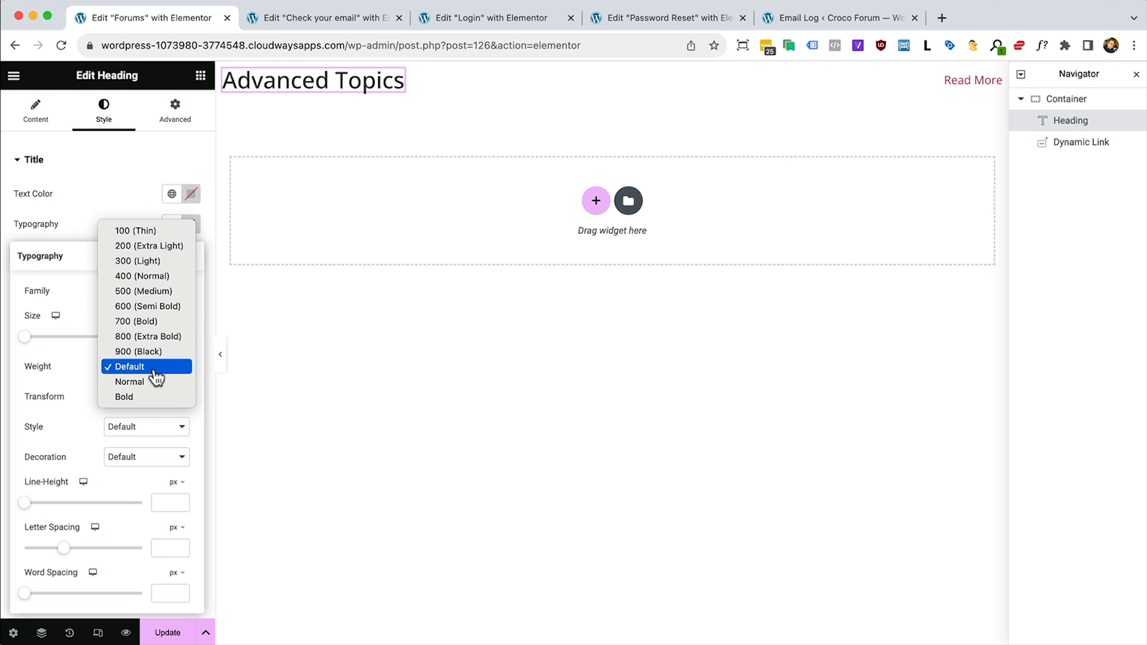
left_click(151, 308)
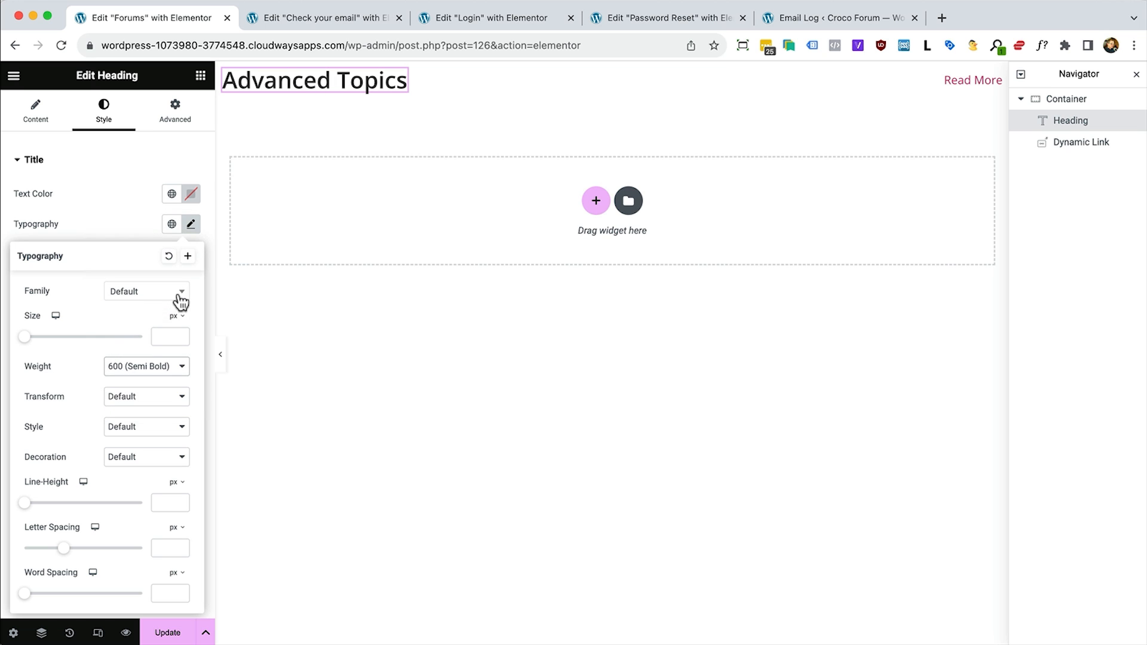
left_click(164, 336)
type("24")
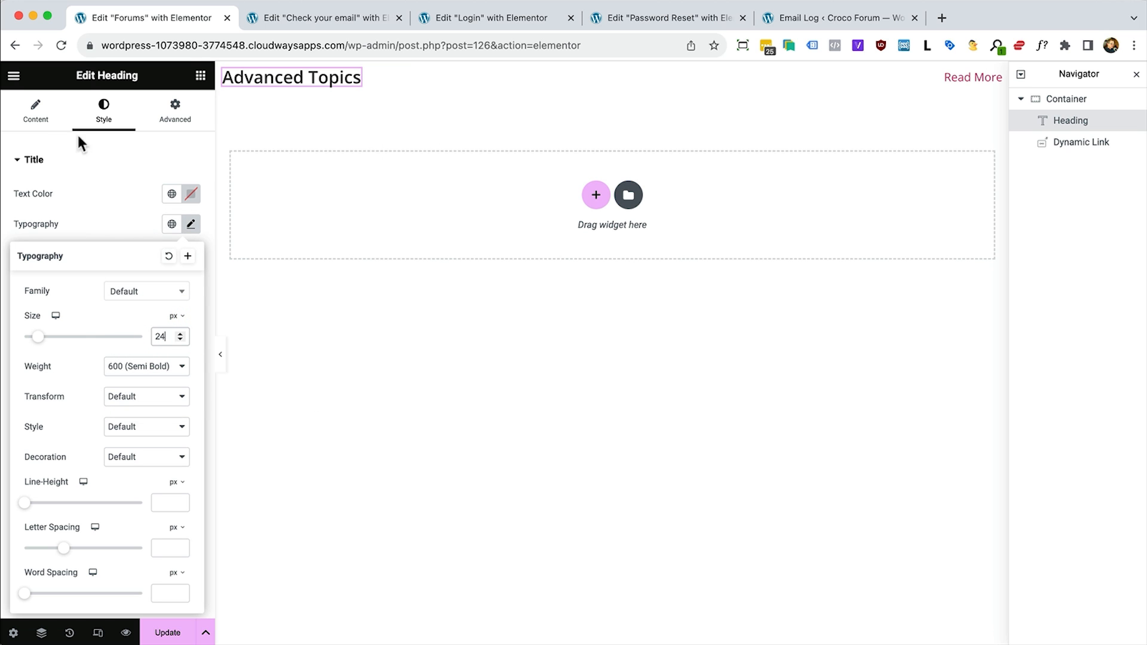
Try nesting the heading in an inner container, then undo those changes
left_click(1080, 103)
left_click(200, 76)
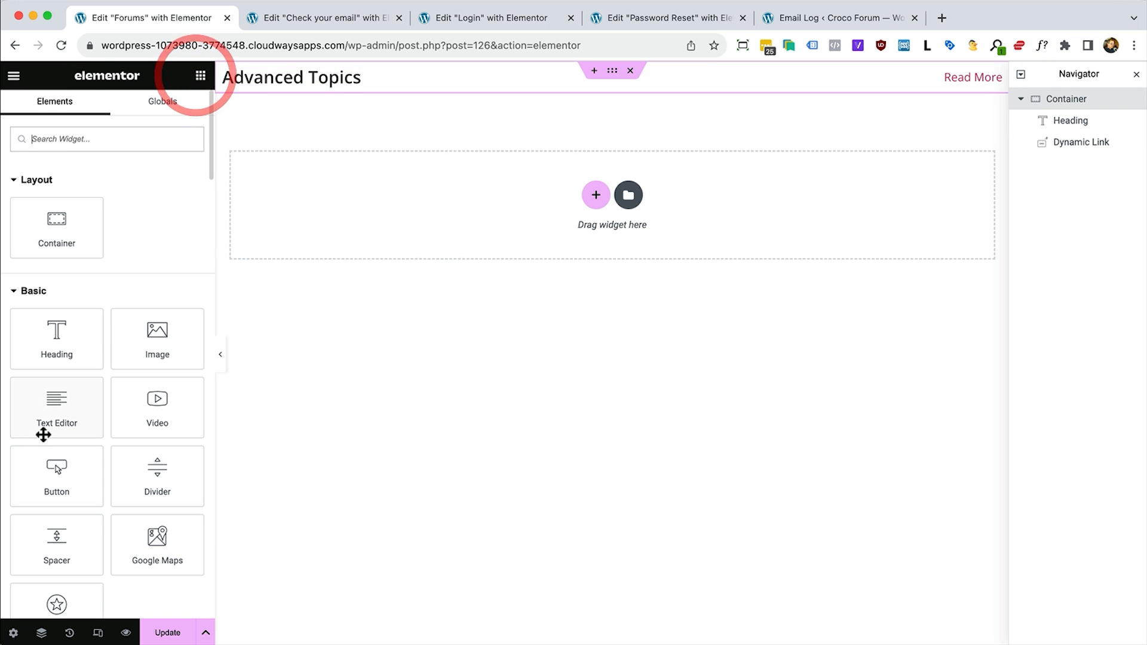
left_click_drag(56, 245, 348, 77)
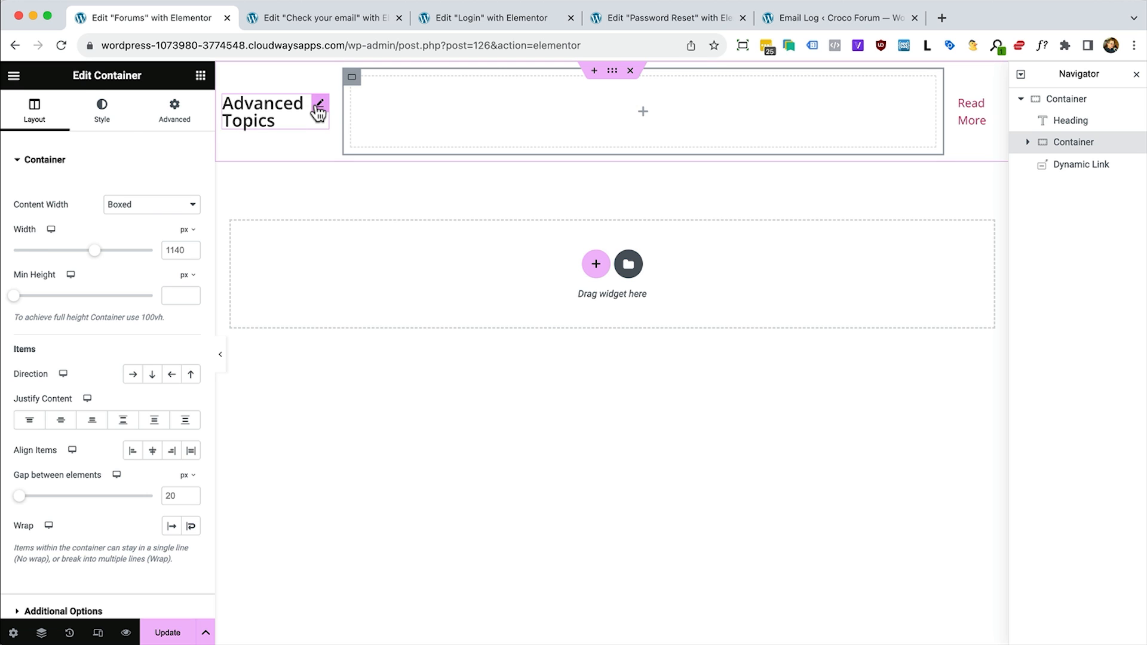
left_click_drag(319, 111, 397, 104)
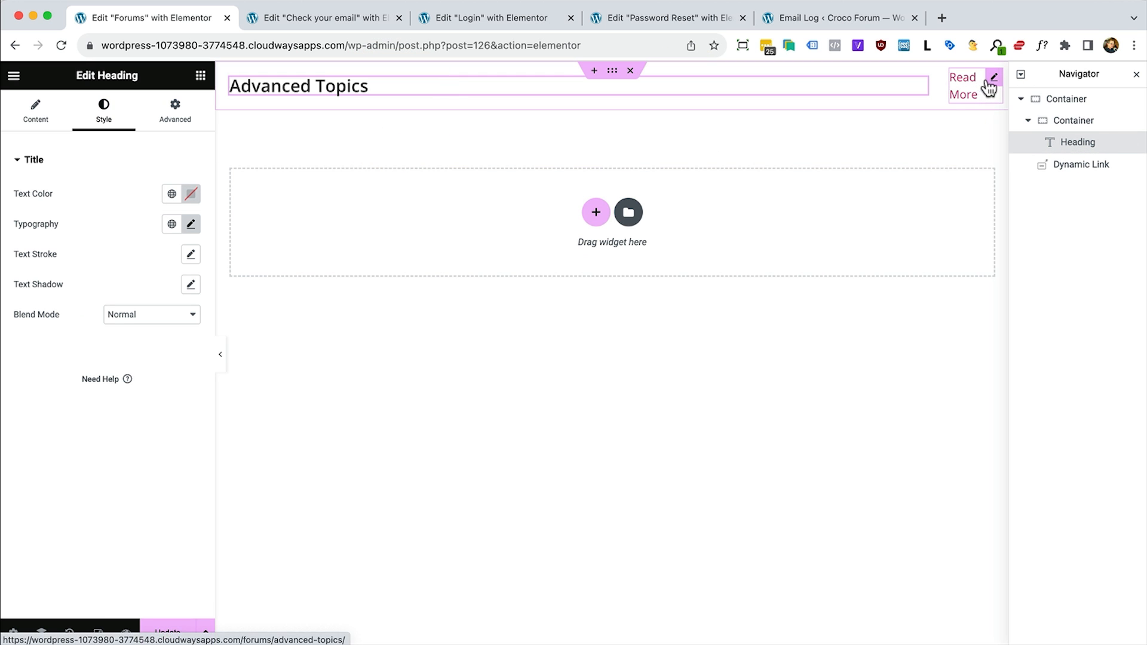
left_click_drag(989, 87, 890, 102)
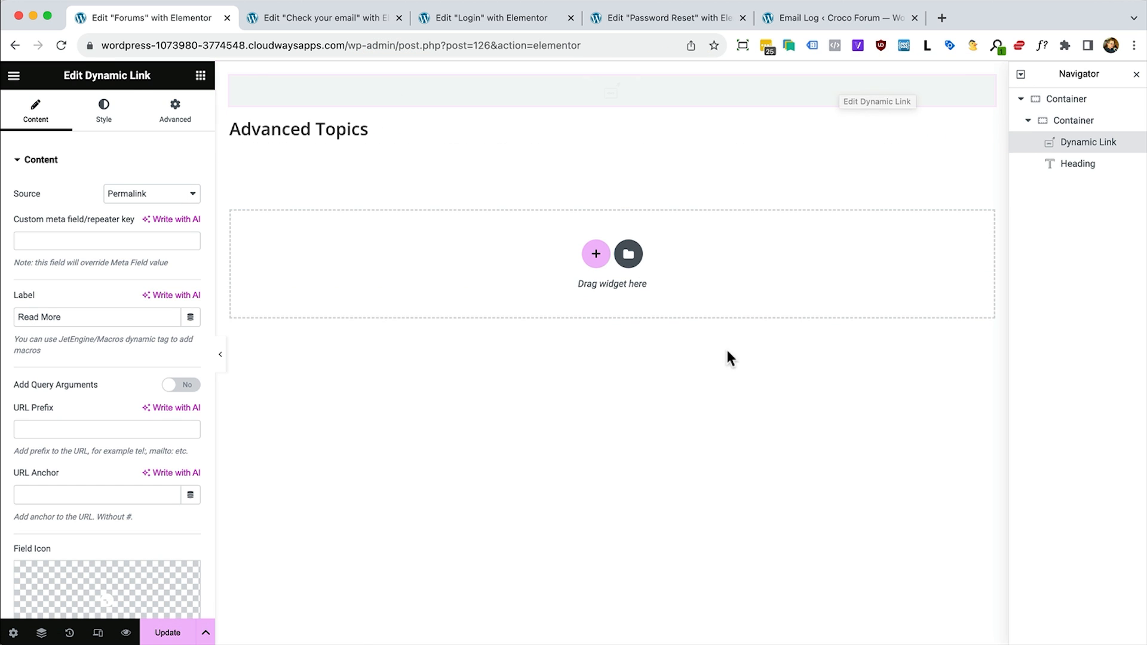
key("super+z")
key("super+z")
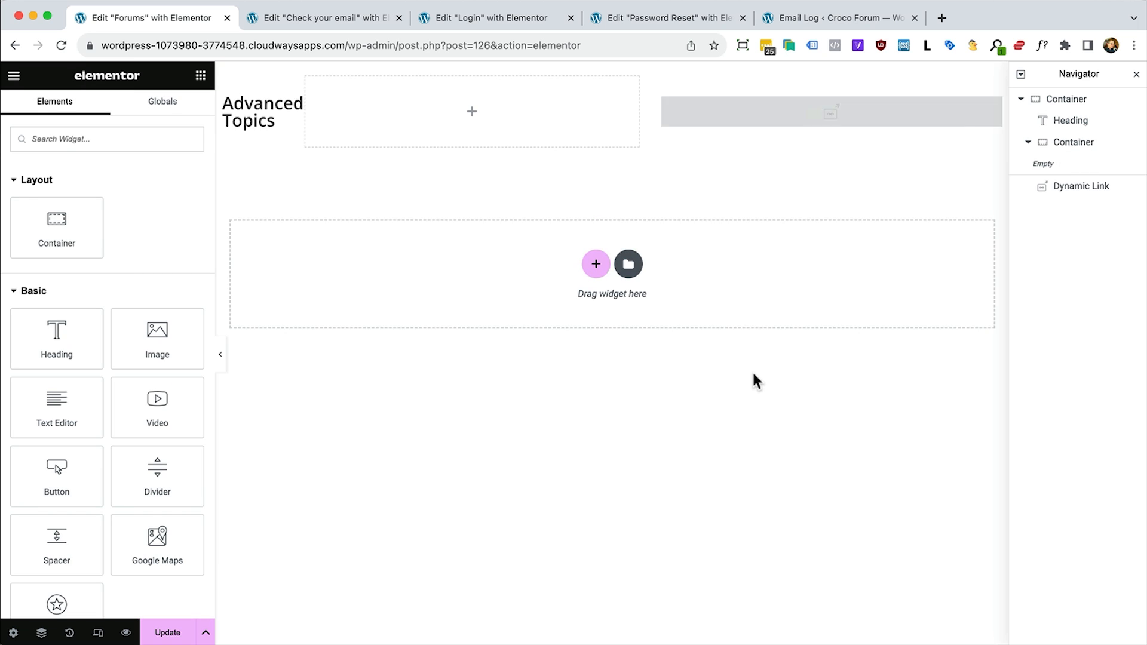
key("super+z")
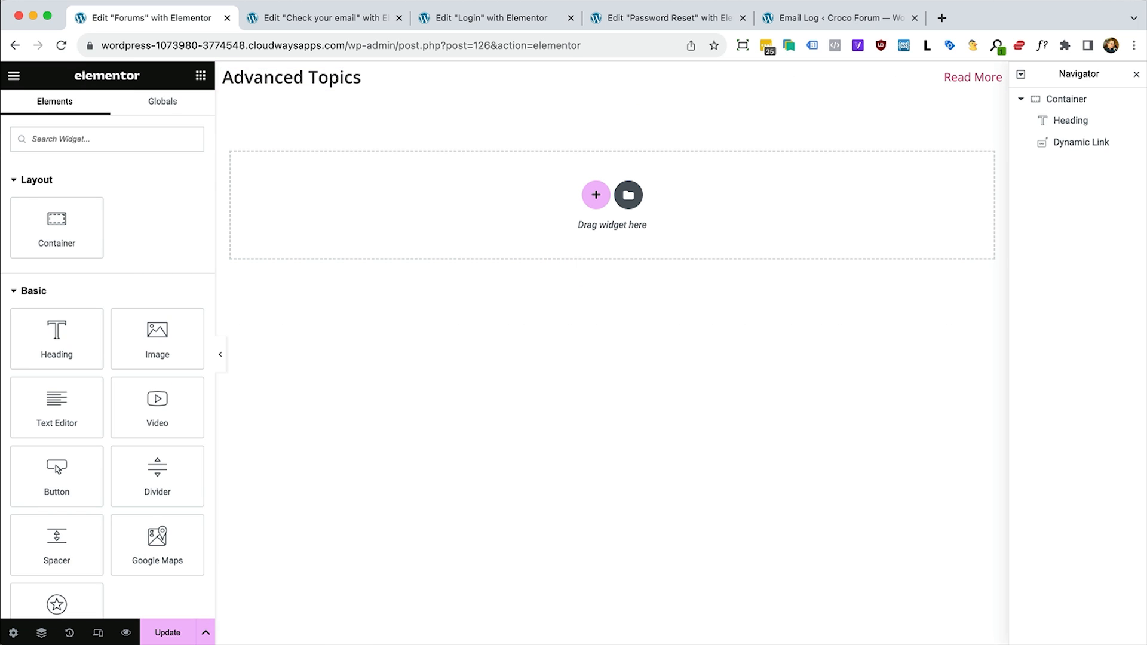
Set the listing item's preview width to 700
left_click(13, 632)
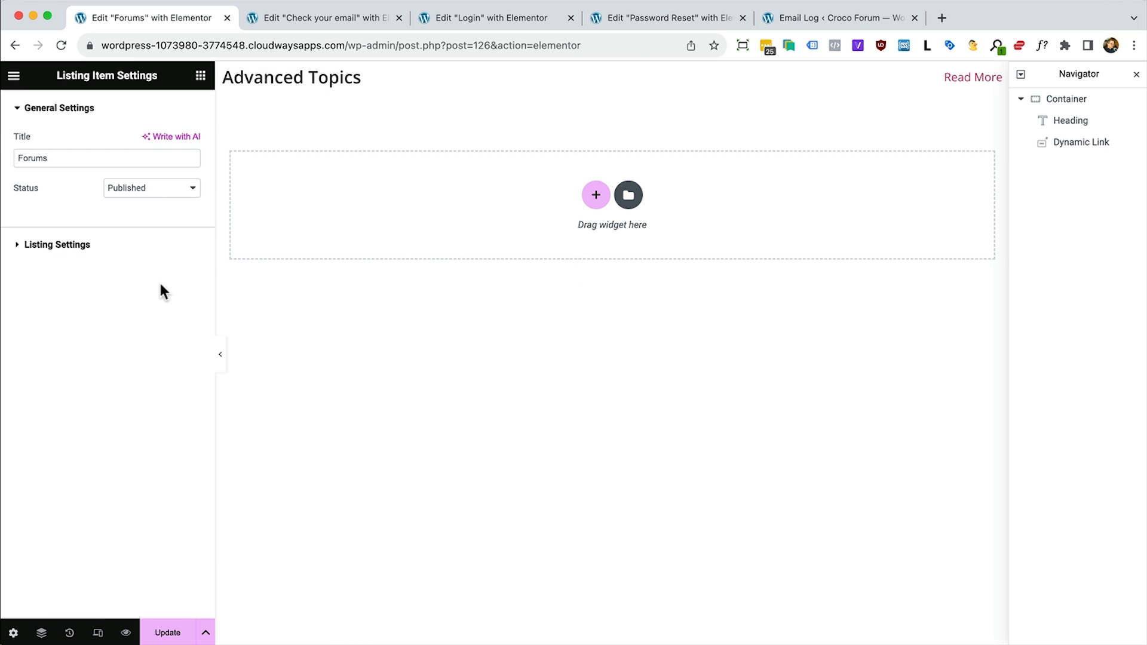
left_click(77, 242)
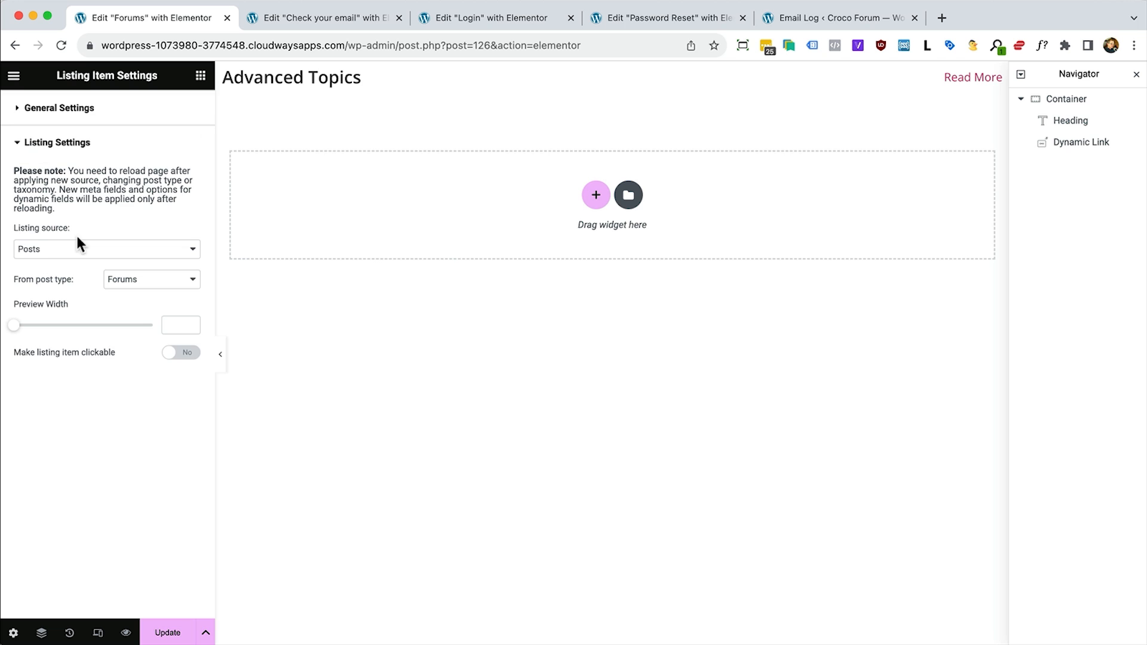
left_click(168, 332)
type("700")
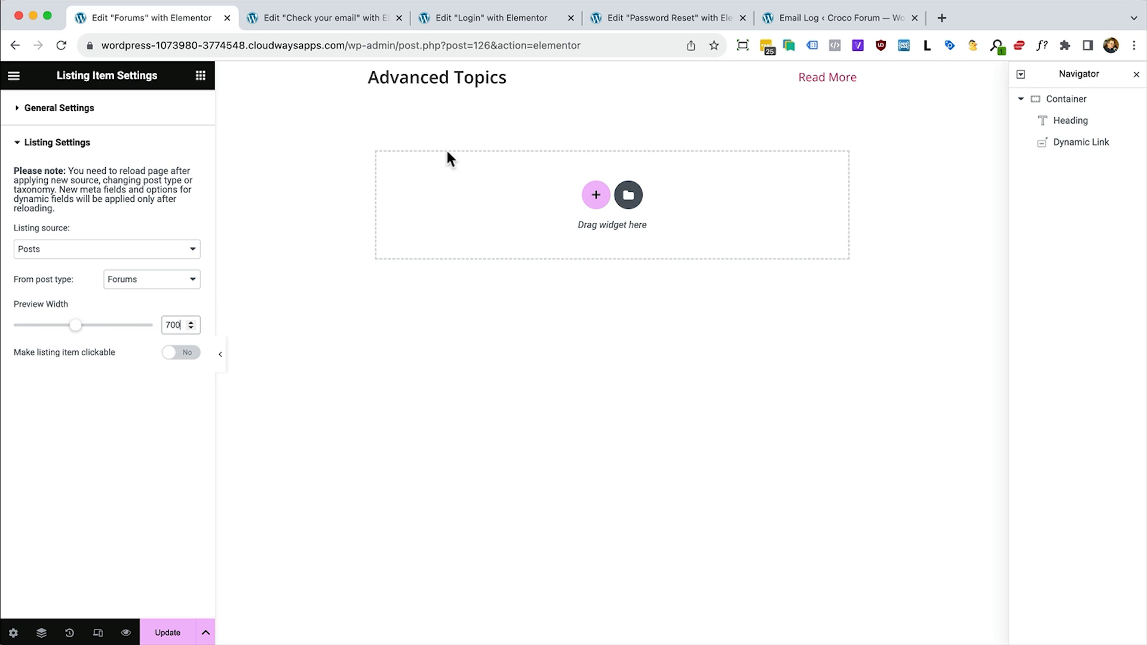
Give the listing container 20px padding on all sides
left_click(1050, 100)
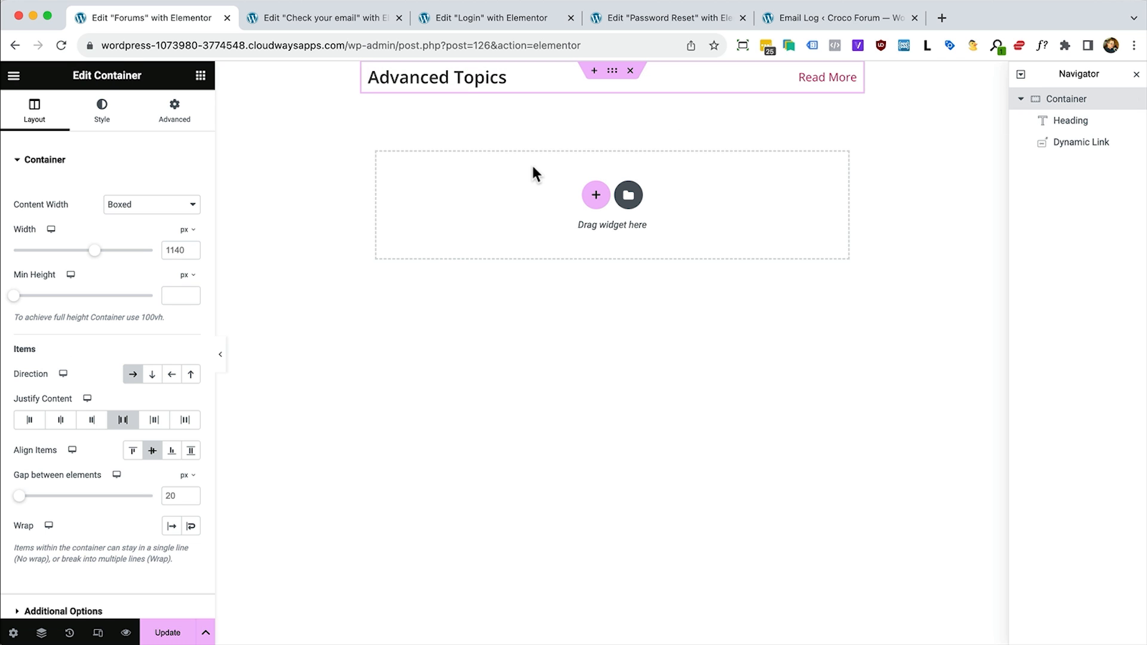
left_click(173, 113)
left_click(148, 264)
type("20")
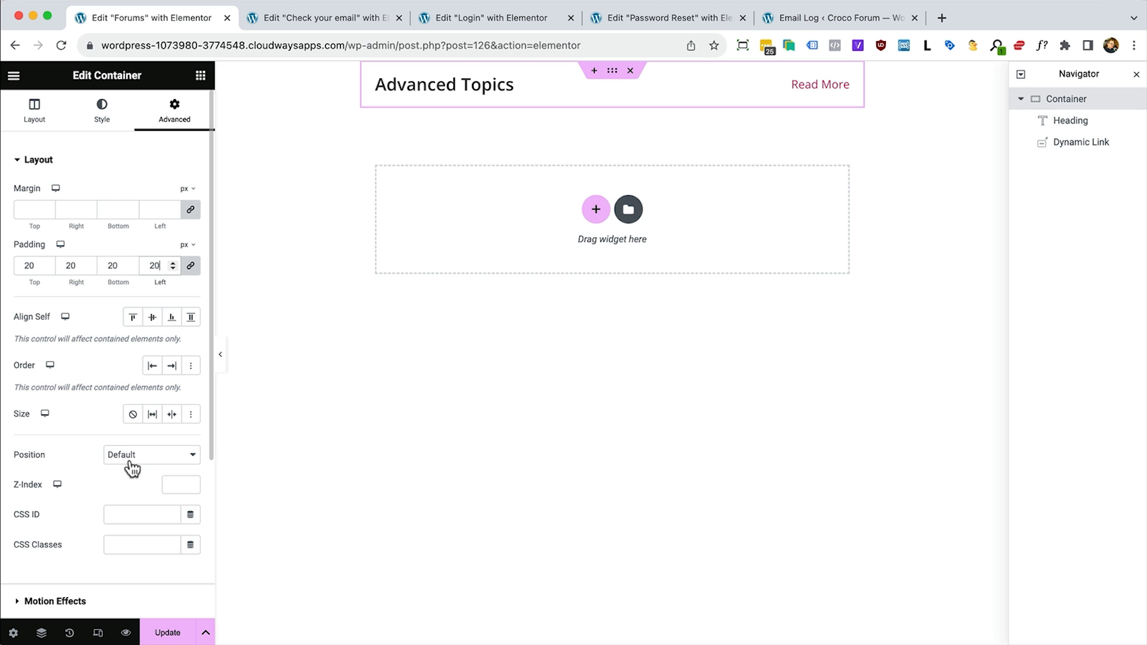
Add a faint box shadow (alpha about 0.15) and 10px corner radius to the container
left_click(96, 128)
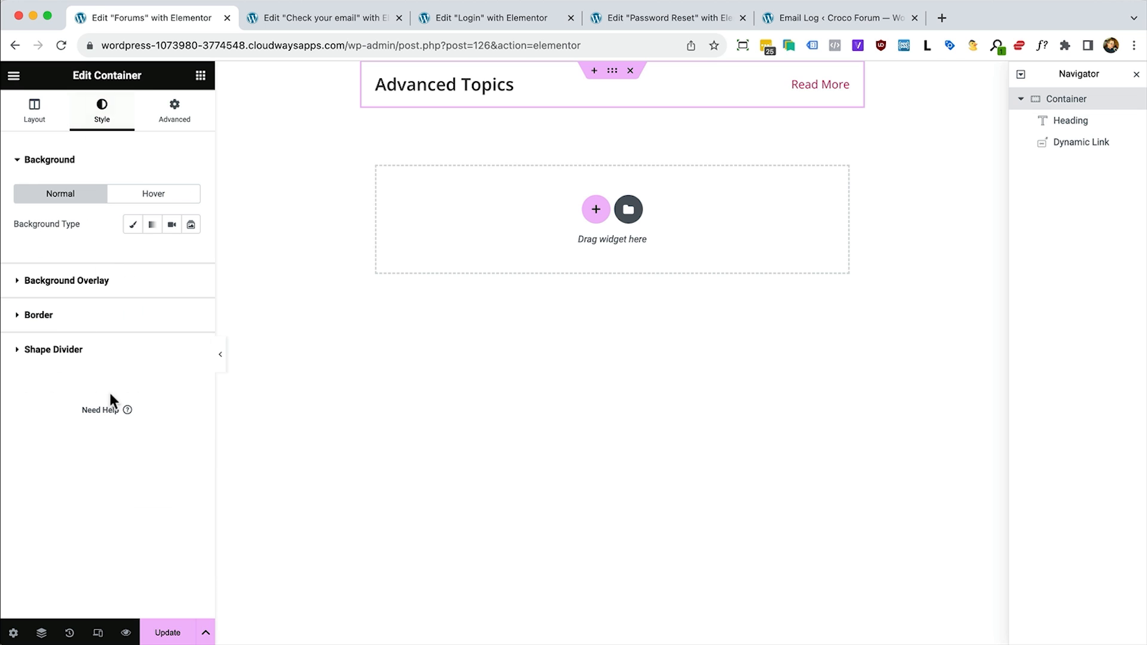
left_click(100, 311)
left_click(191, 397)
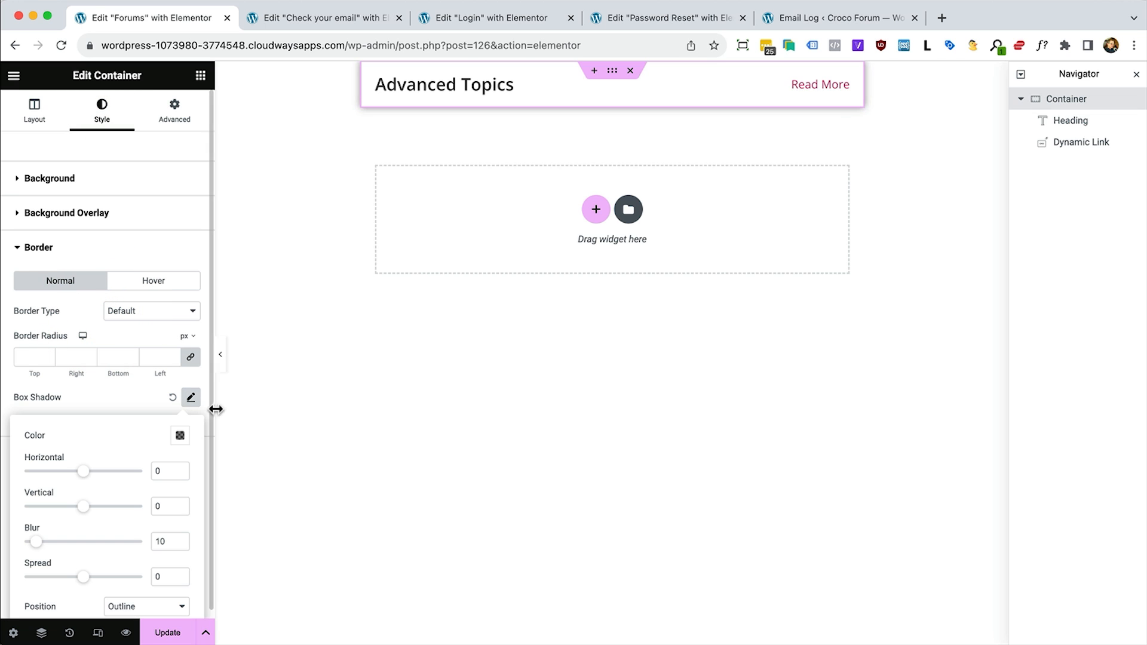
left_click(180, 435)
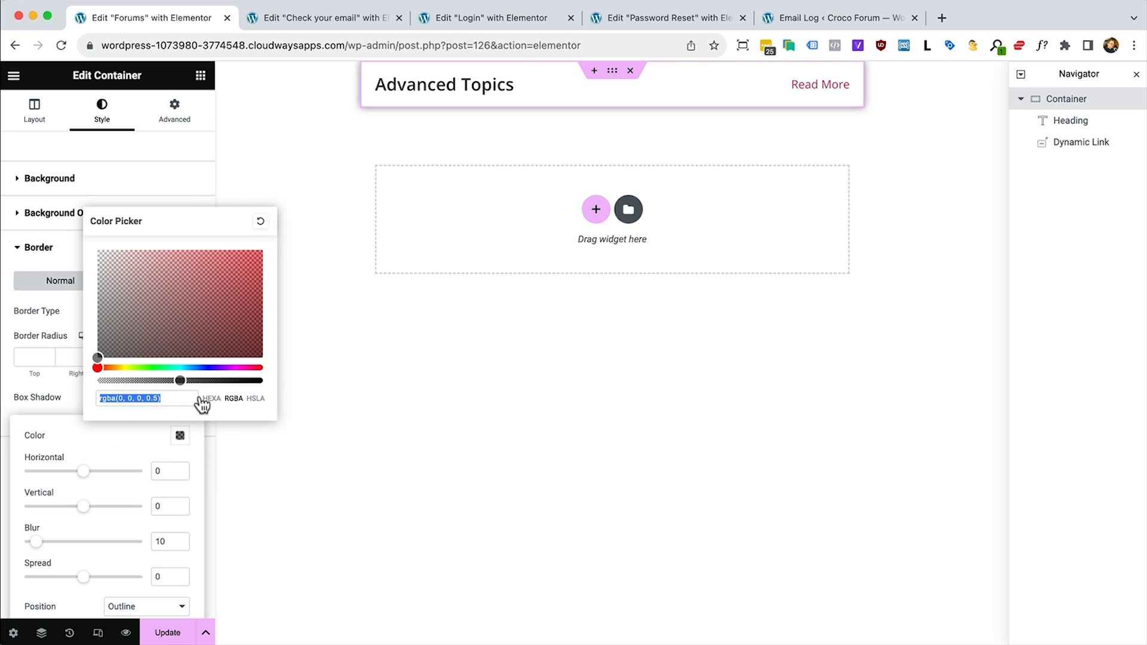
left_click_drag(181, 383, 115, 381)
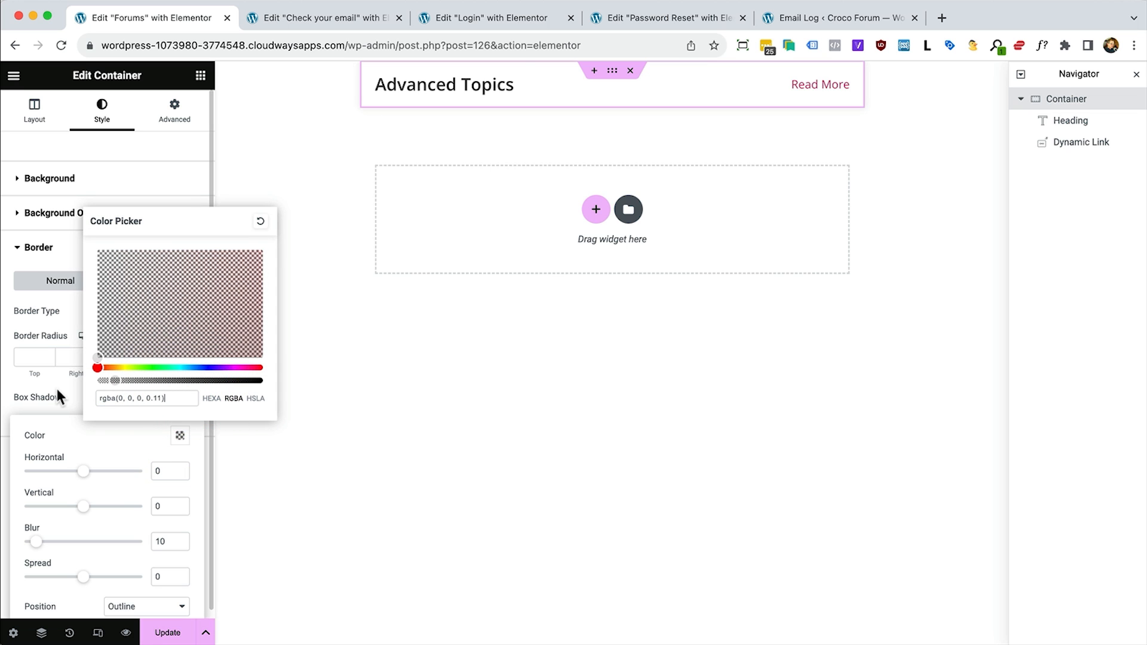
left_click(56, 388)
left_click(157, 357)
type("10")
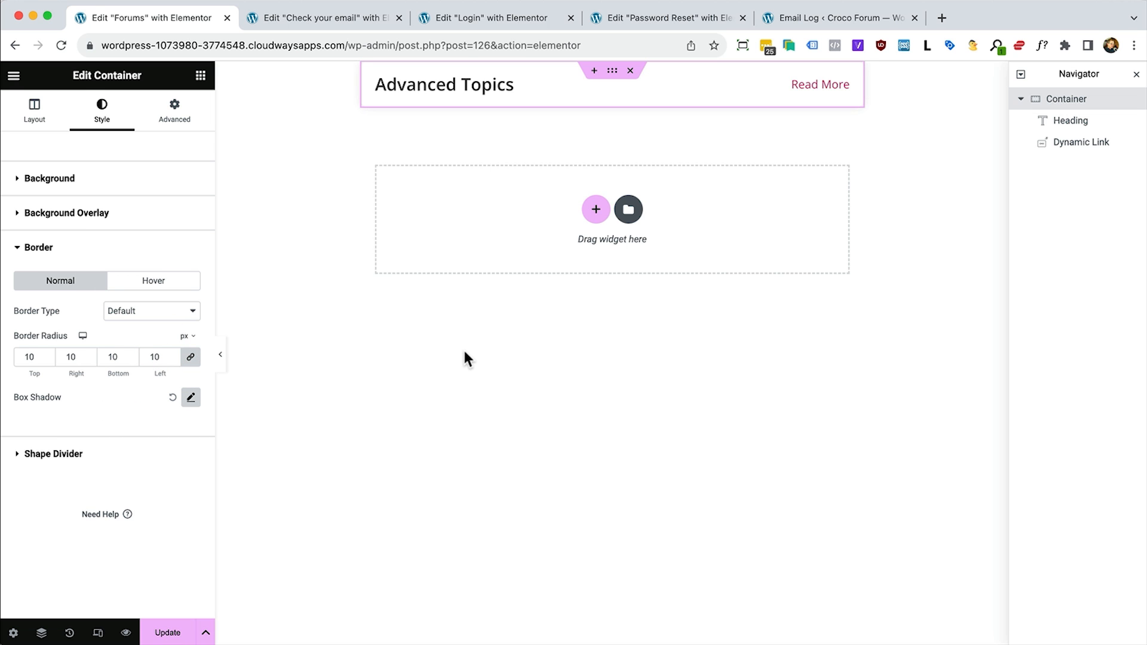
key("super+p")
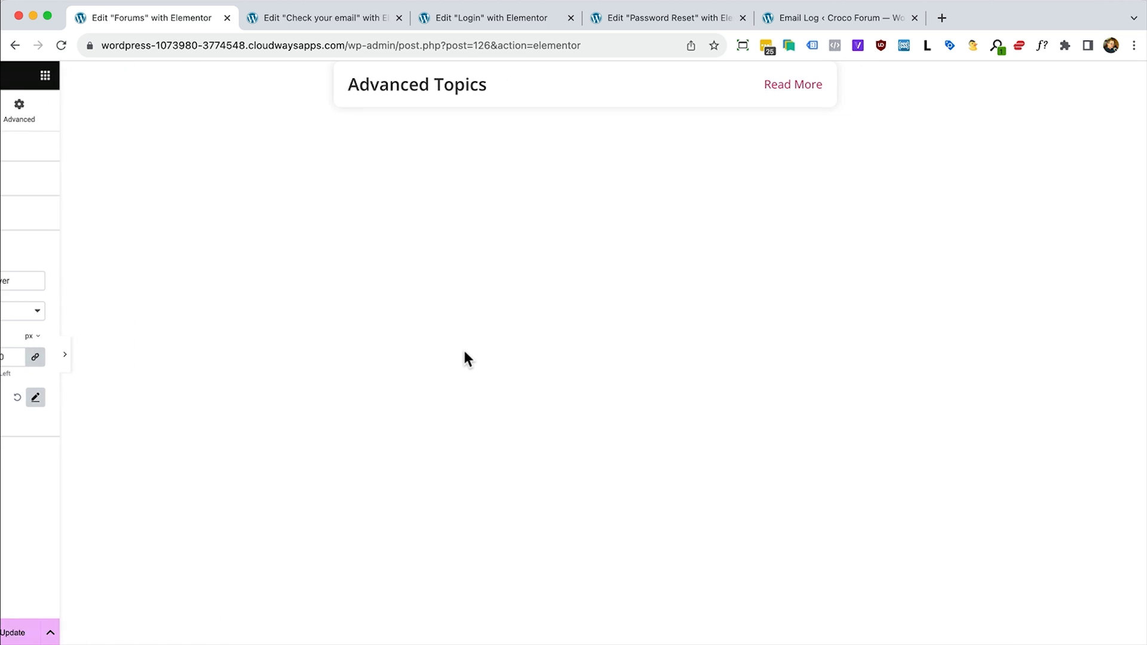
key("super+p")
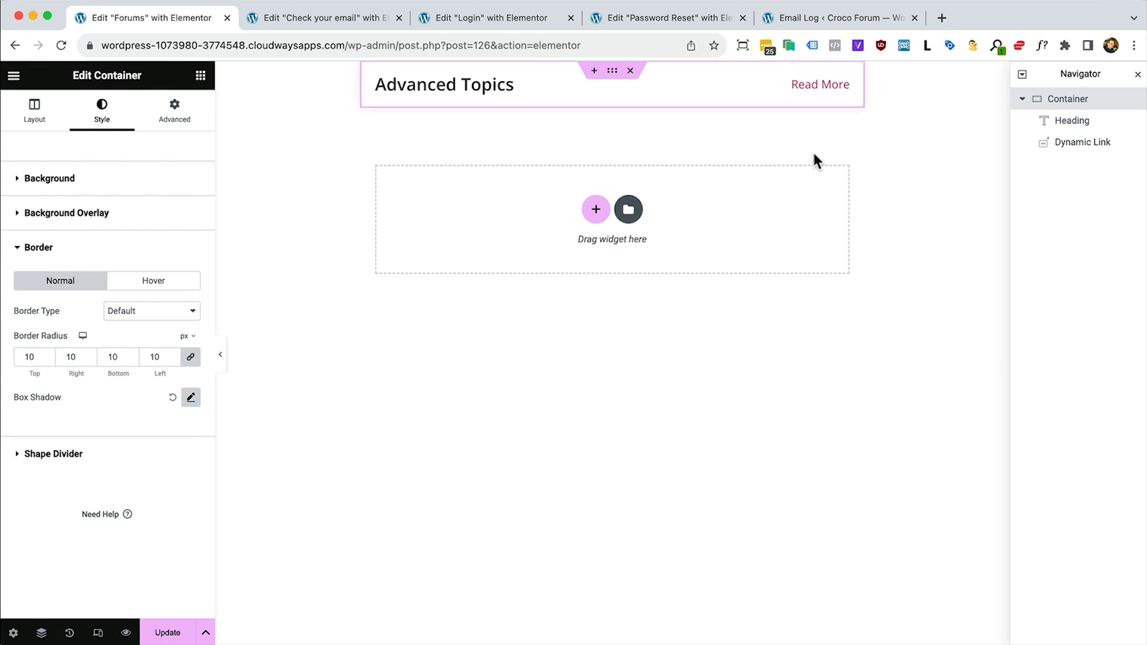
Link the title heading to the Post URL dynamic tag and save the listing
mouse_move(842, 92)
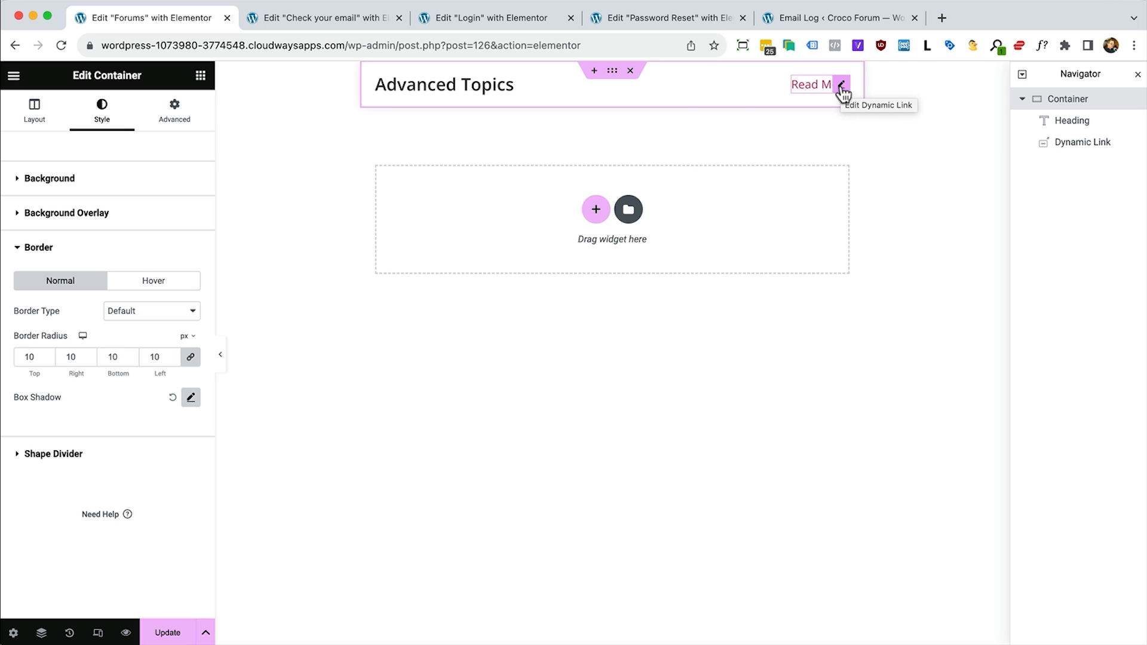
left_click(506, 89)
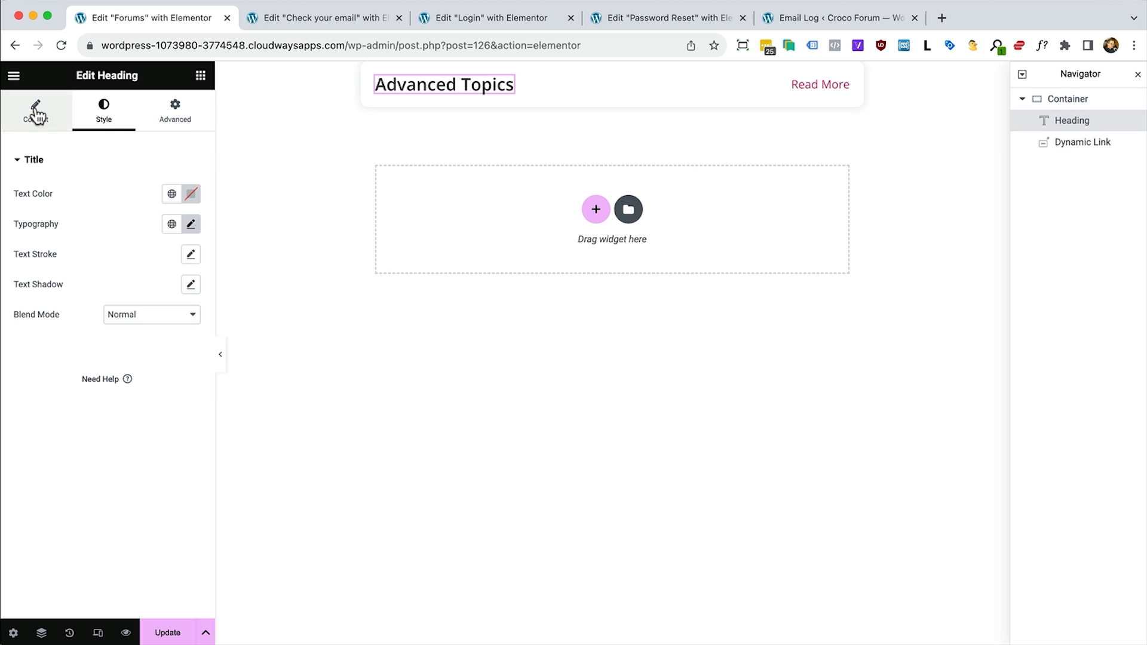
left_click(36, 112)
left_click(171, 267)
left_click(76, 330)
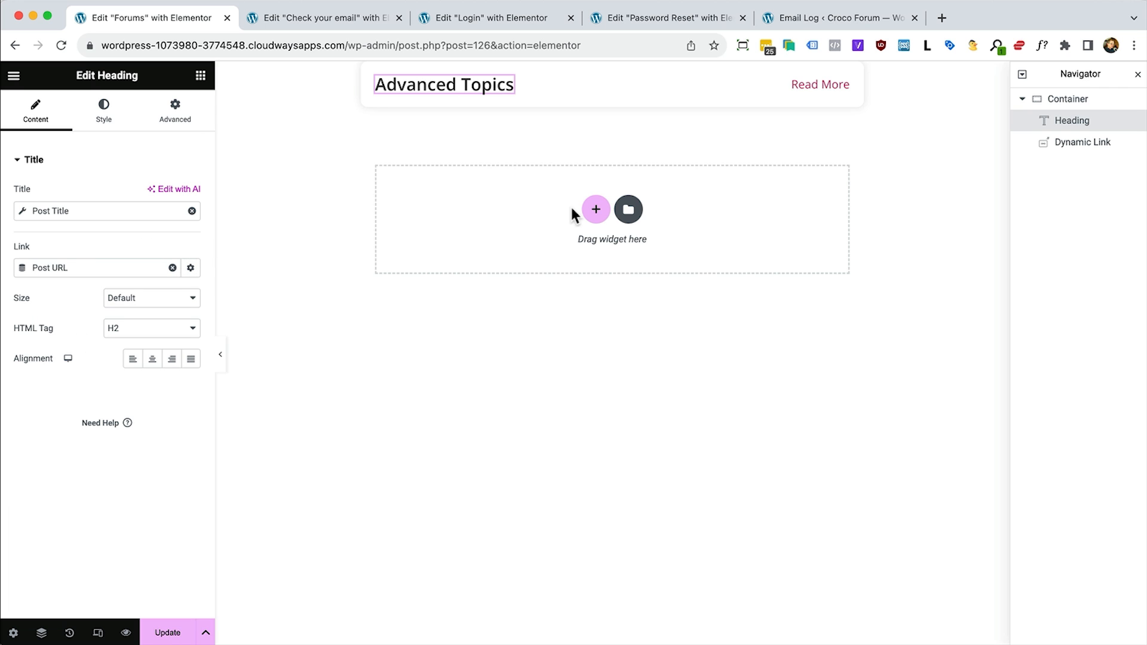
left_click(179, 633)
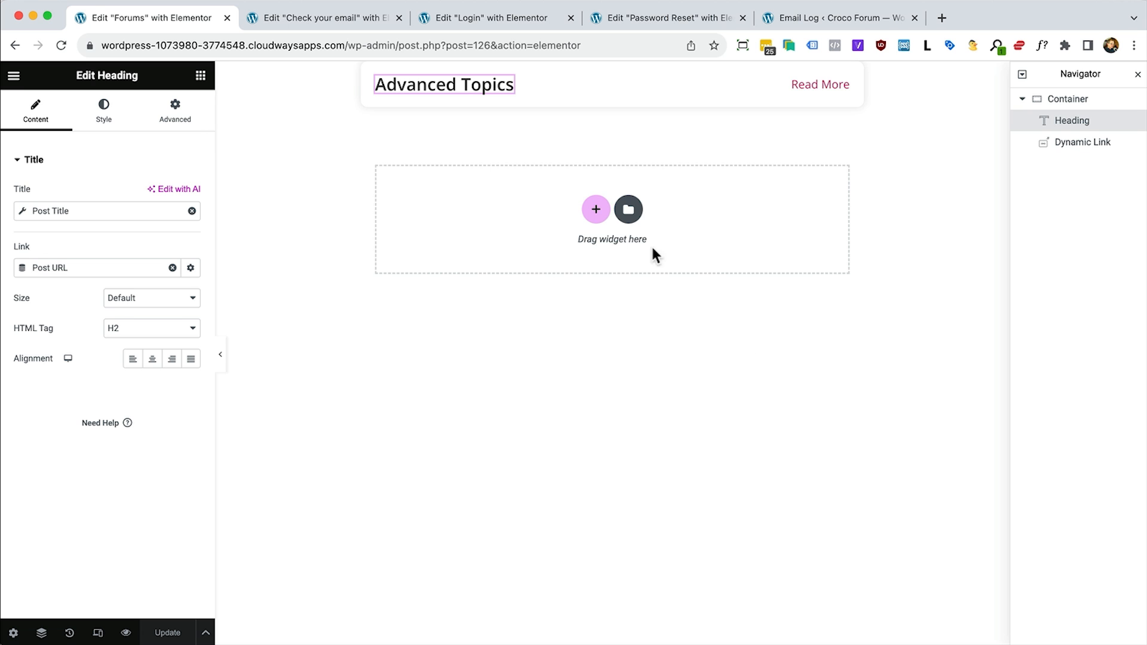
left_click(334, 19)
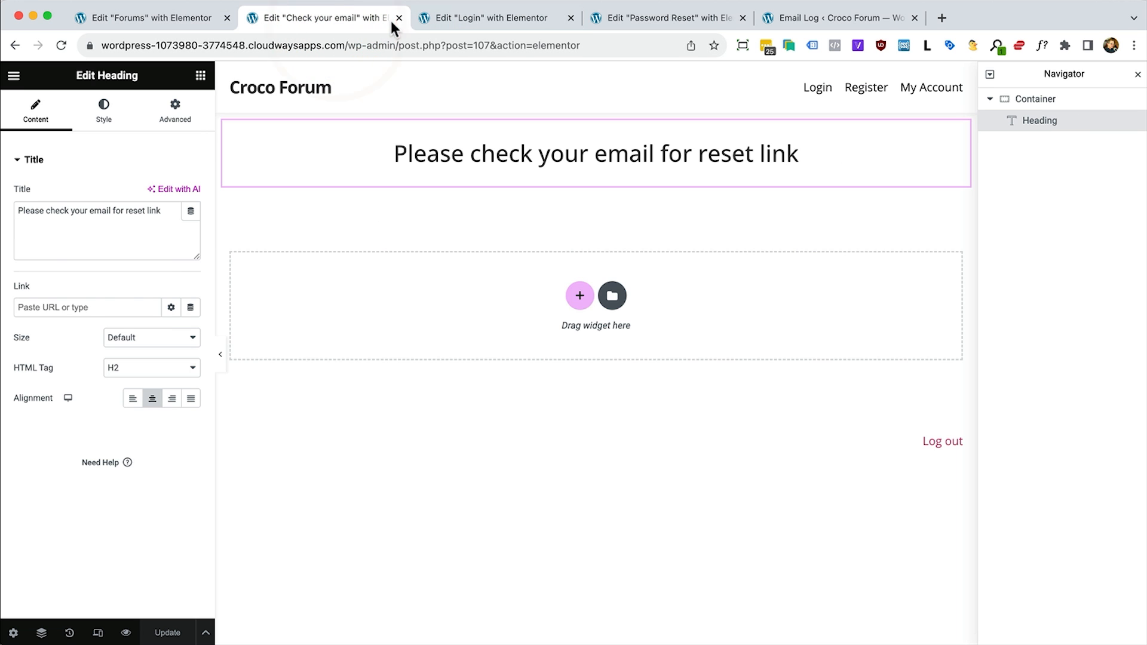
Close the Check your email, Login and Password Reset tabs and return to Listing Items
left_click(399, 18)
left_click(399, 18)
left_click(399, 18)
left_click(399, 17)
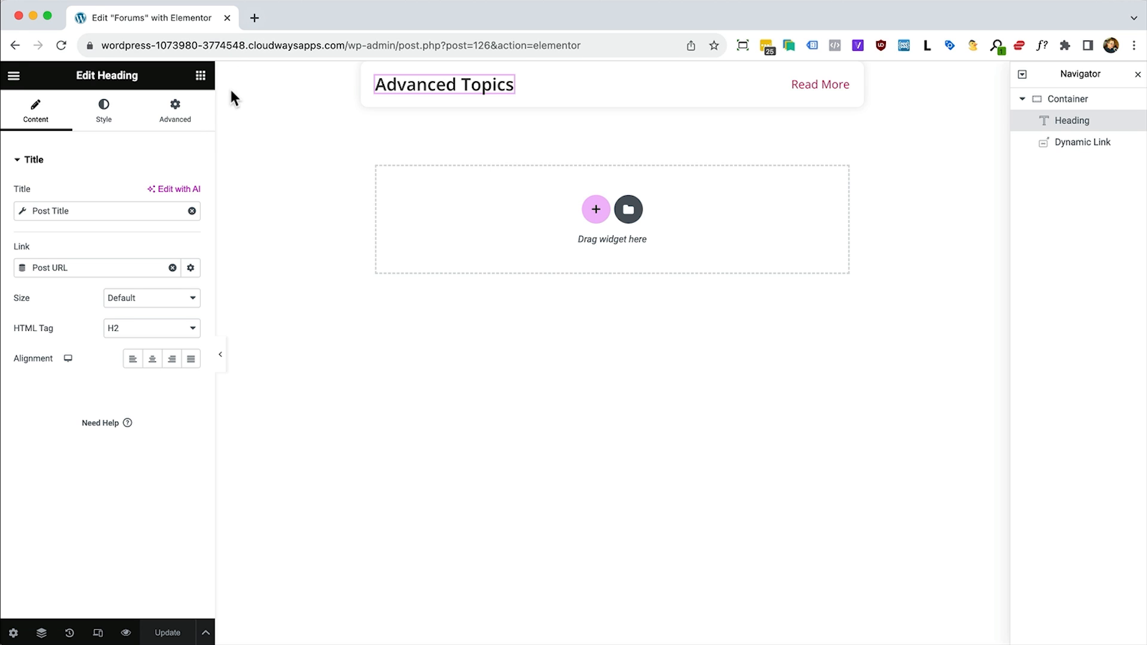
right_click(13, 48)
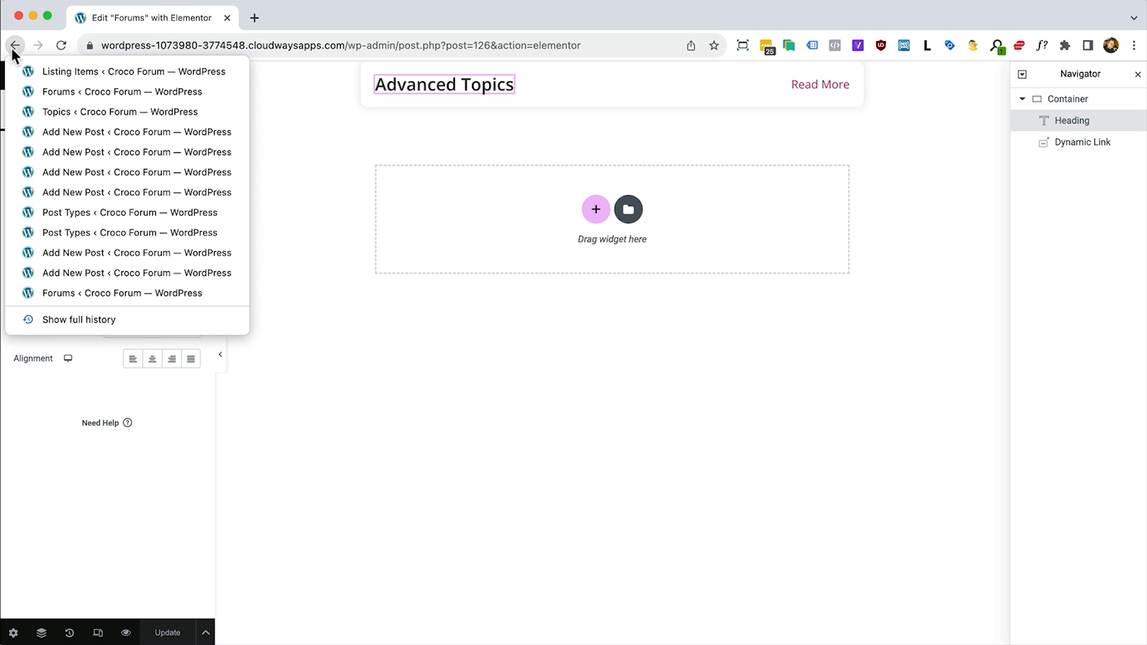
left_click(34, 73)
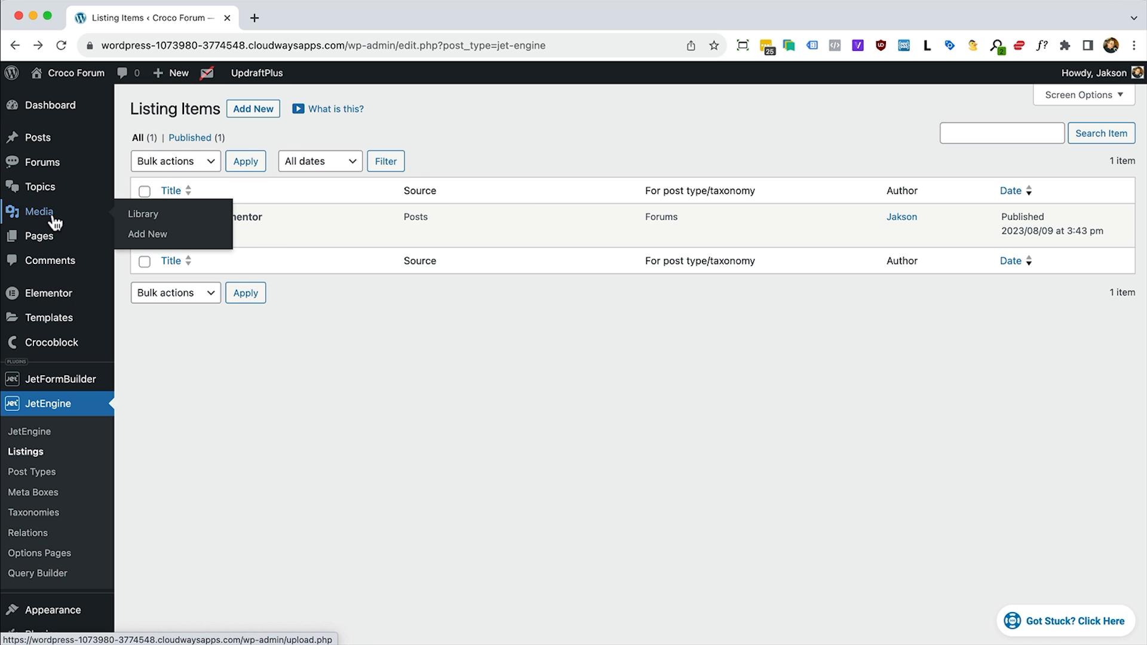
Open the Pages list in a new tab, then Home's Elementor editor in another
right_click(49, 239)
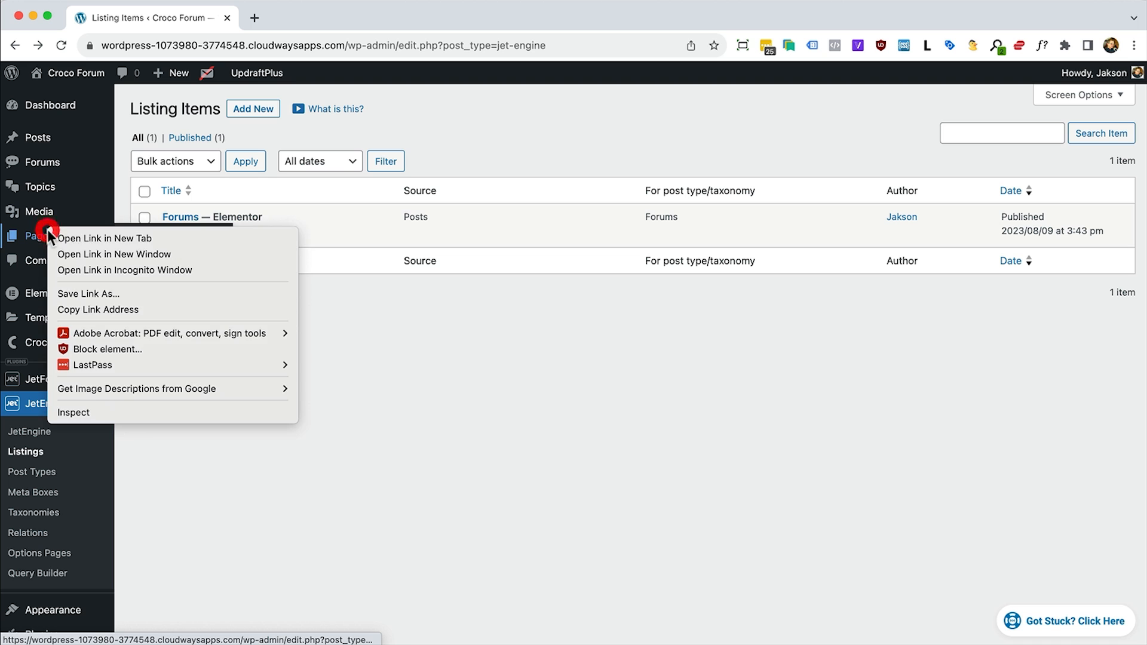
left_click(134, 237)
left_click(309, 23)
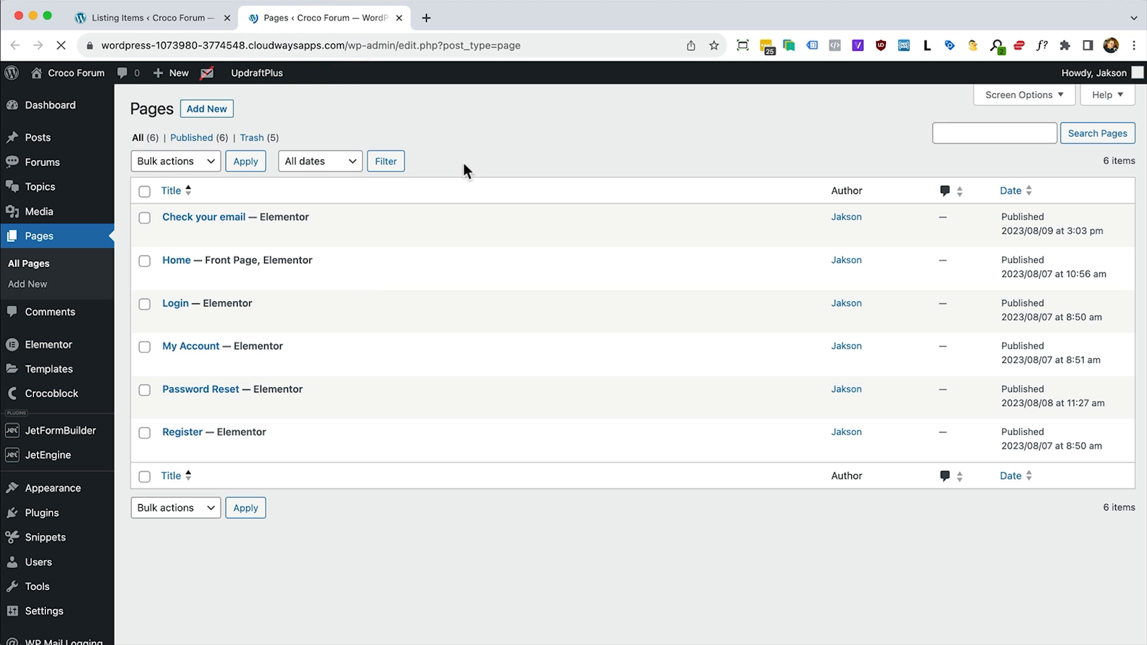
right_click(365, 281)
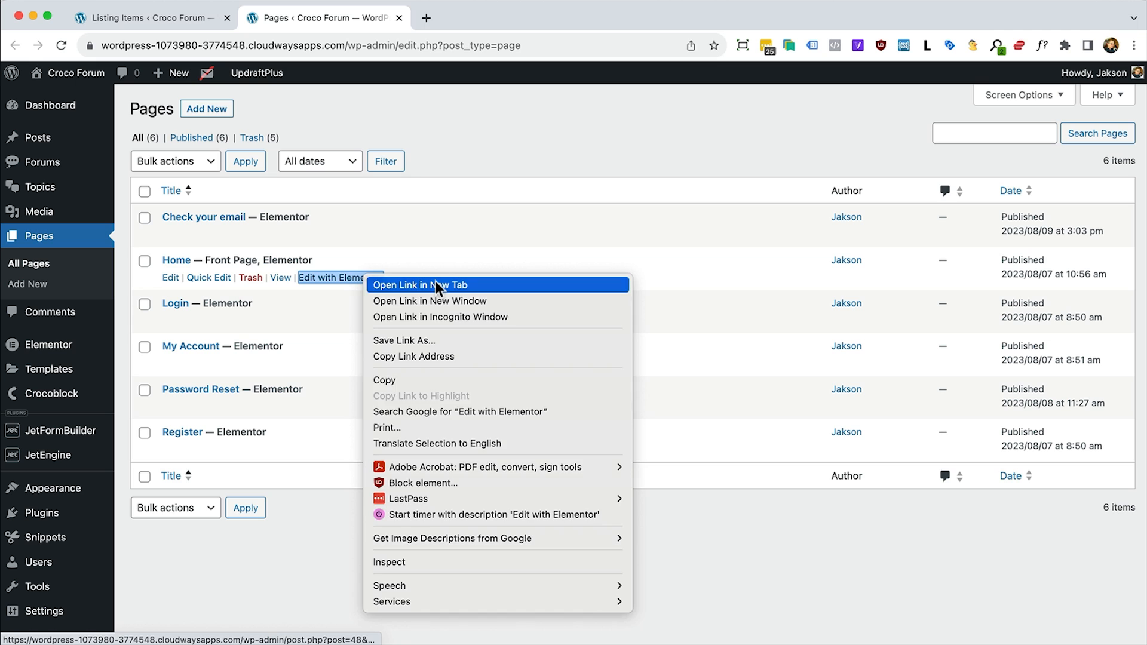
left_click(436, 282)
left_click(505, 25)
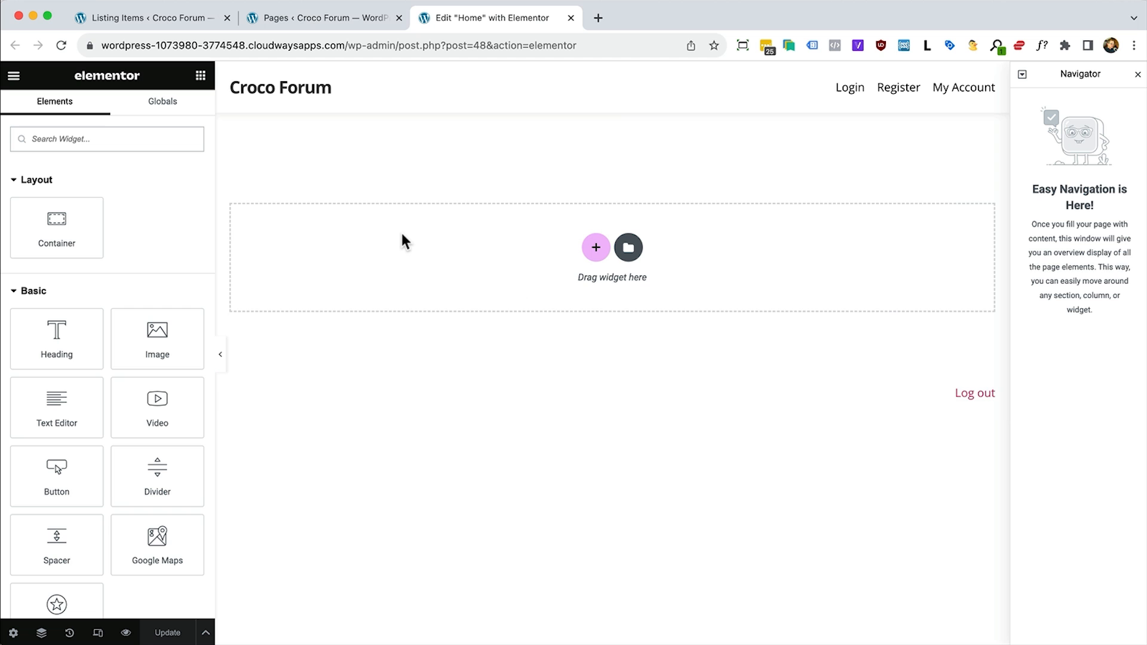
Add a container with a Listing Grid that displays the Forums listing
left_click(594, 248)
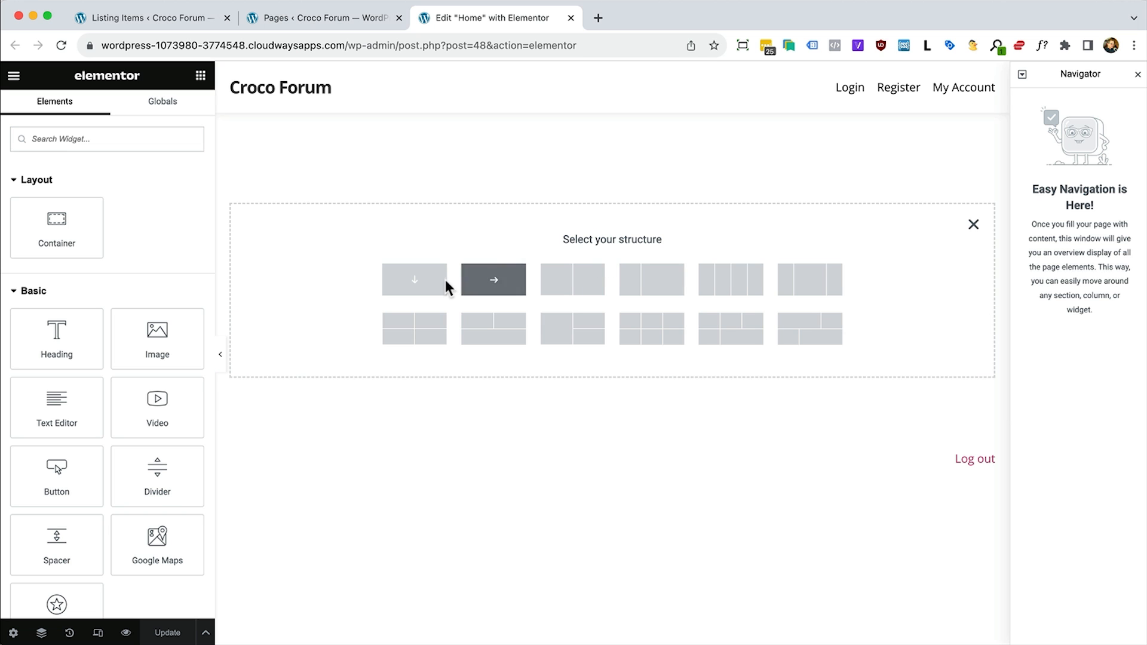
left_click(439, 286)
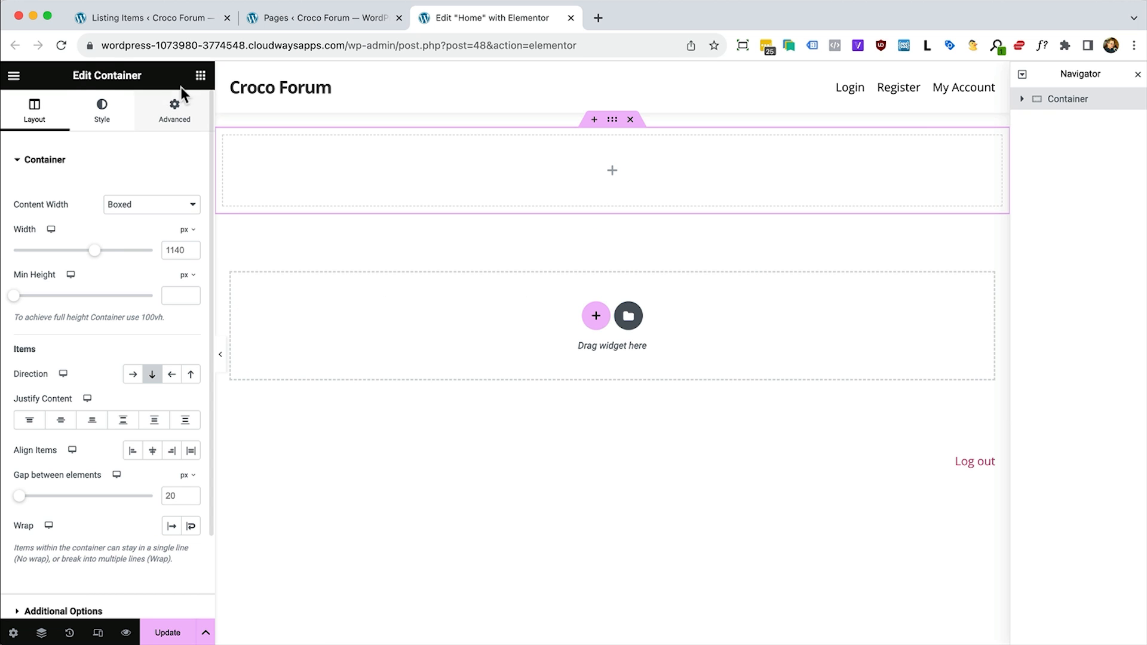
left_click(200, 74)
scroll(144, 259, "down", 15)
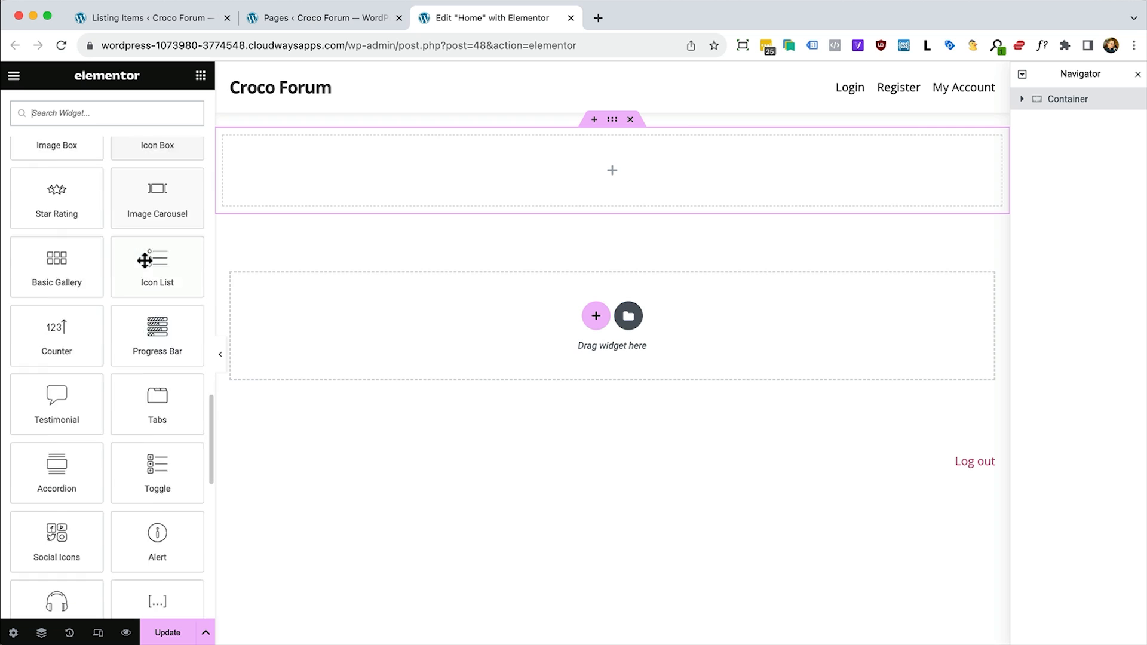
scroll(144, 259, "down", 10)
scroll(144, 389, "down", 4)
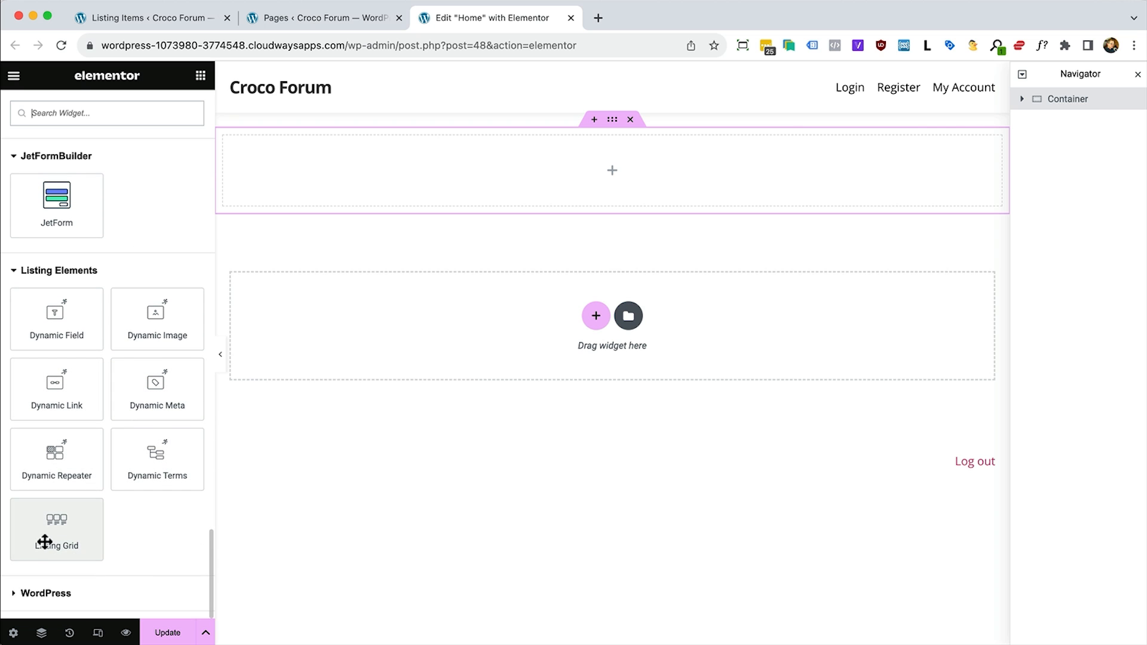
left_click_drag(45, 532, 528, 171)
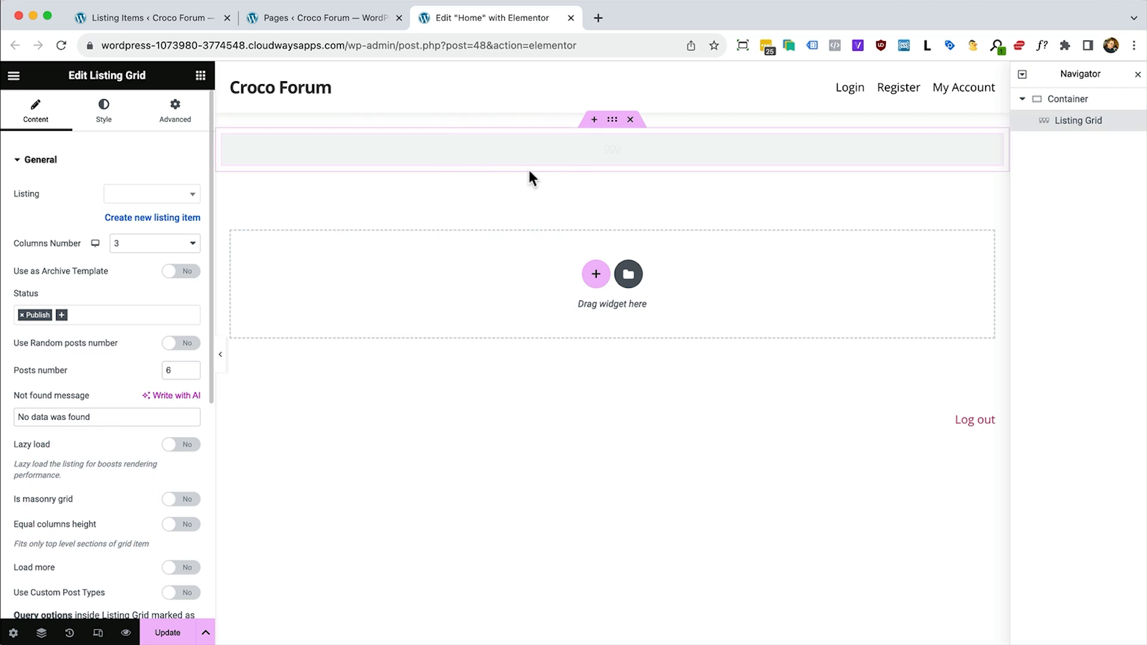
left_click(181, 197)
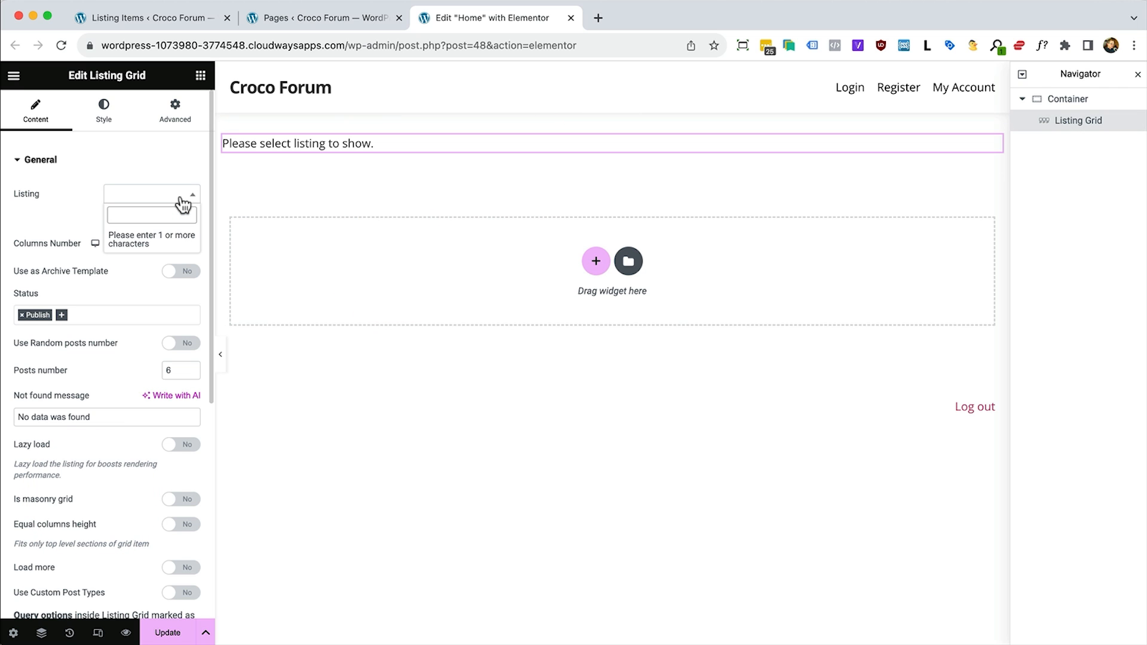
type("for")
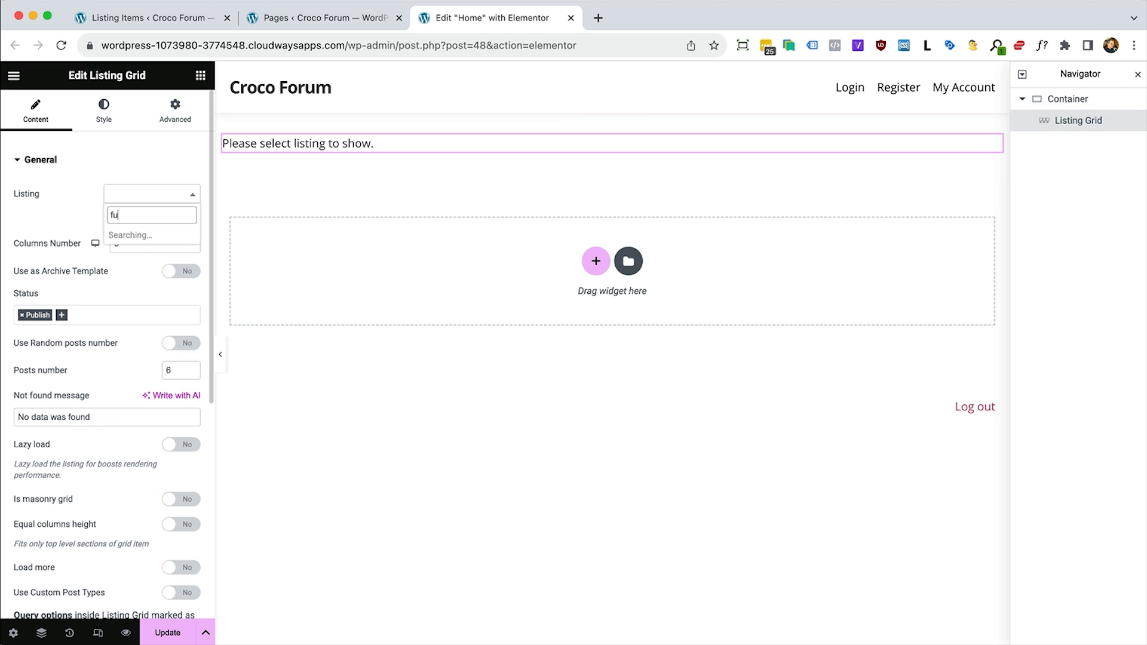
left_click(122, 234)
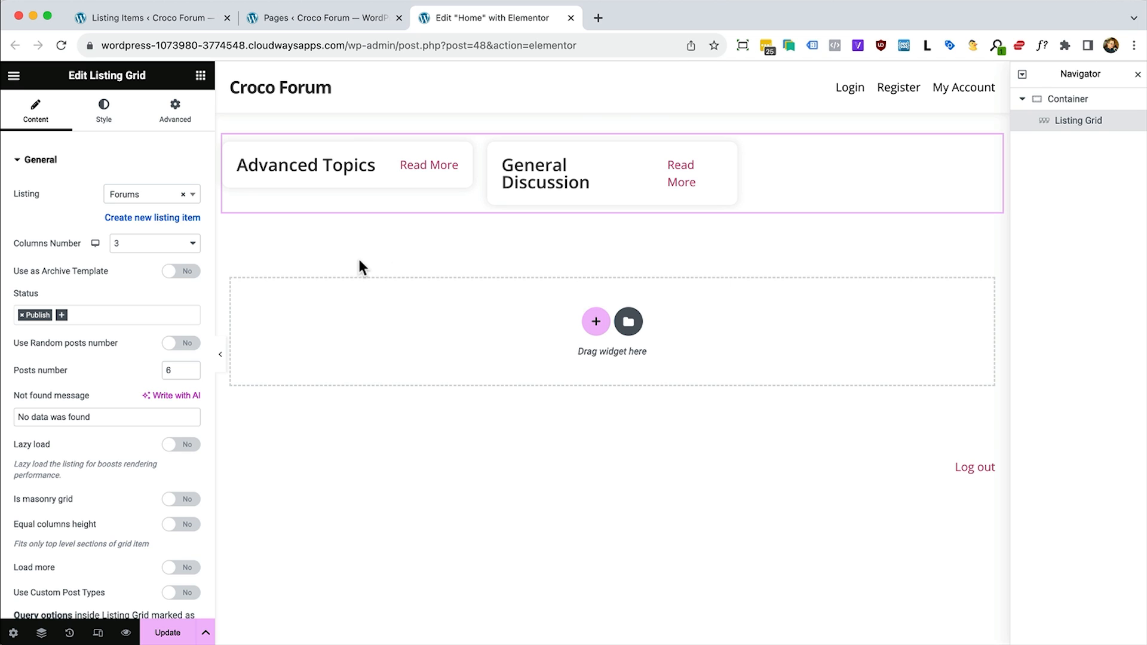
Set the grid to 1 column, narrow the panel, and save the Home page
left_click(178, 244)
left_click(159, 215)
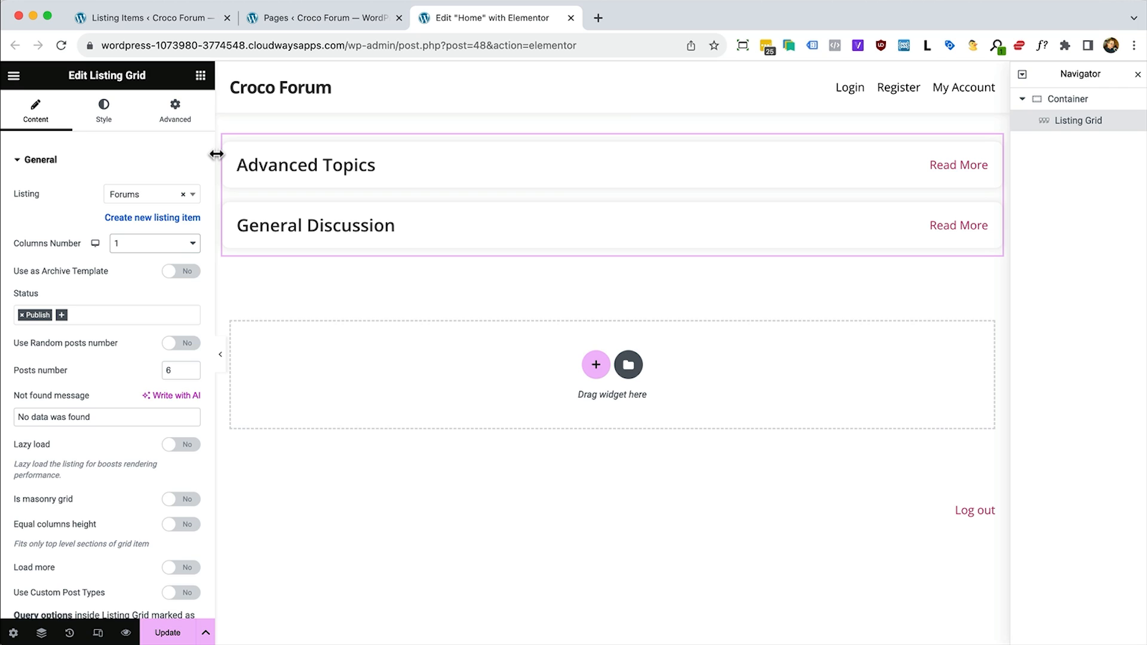
left_click_drag(214, 153, 193, 152)
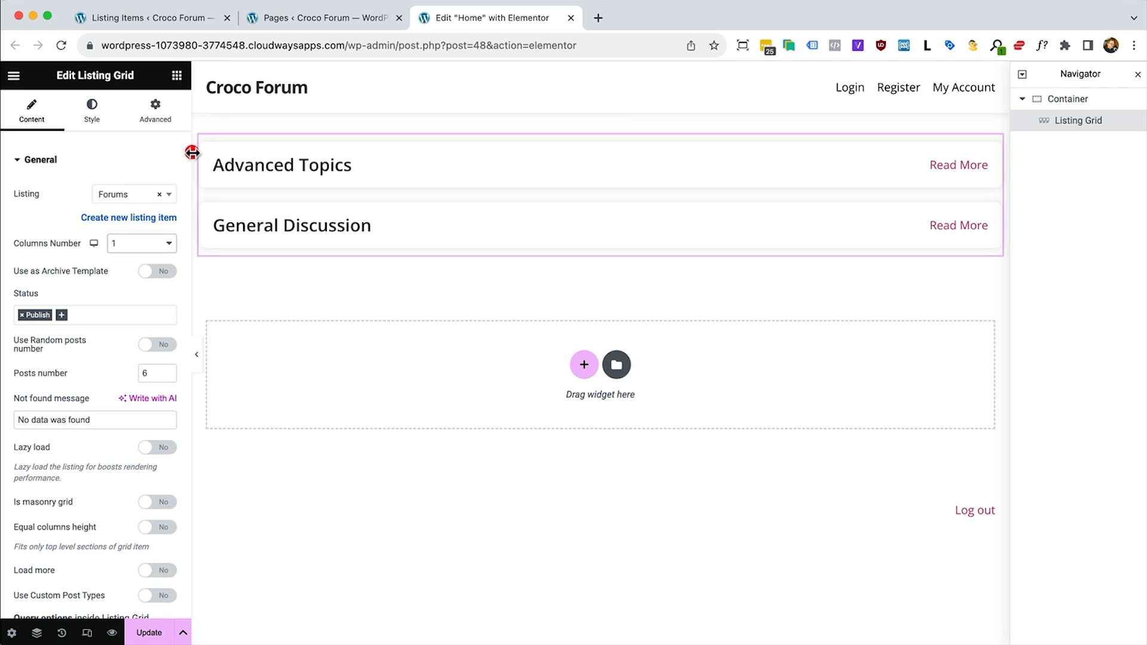
left_click(147, 633)
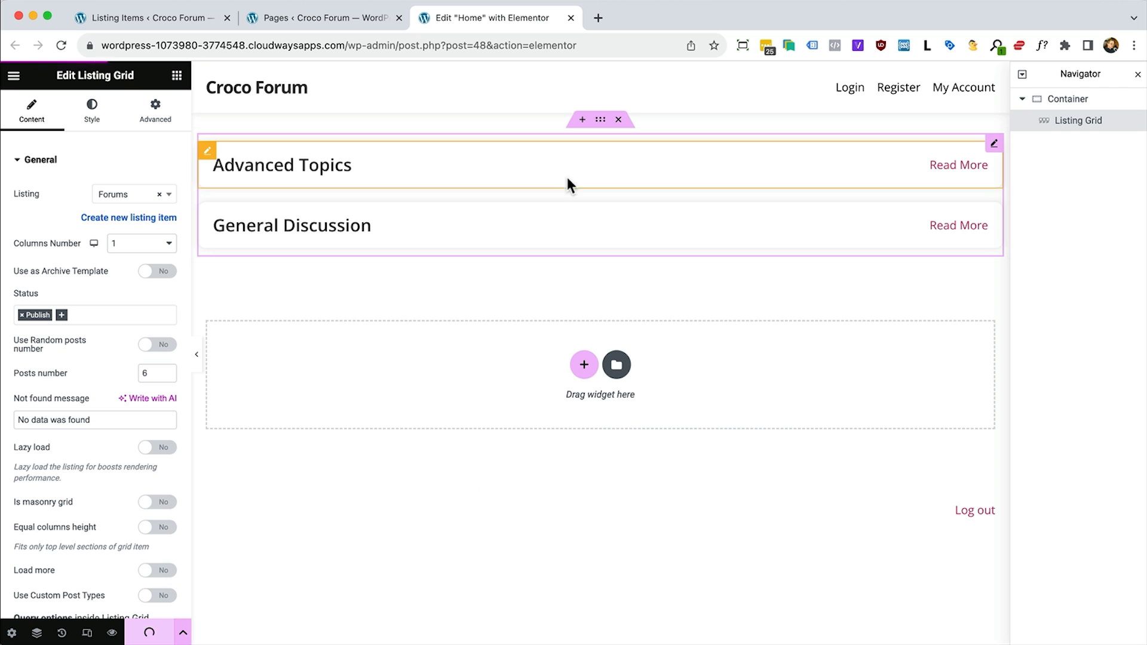
key("super+Tab")
key("super+Tab")
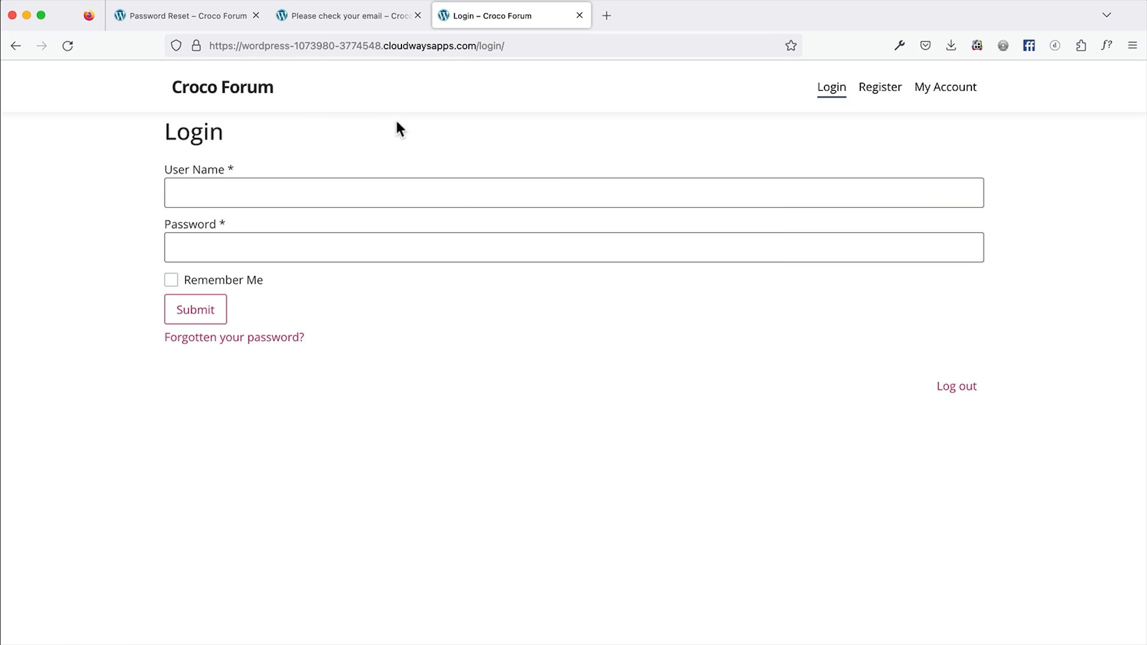
Open the Forums listing in Elementor in a new tab and copy its container
left_click(245, 91)
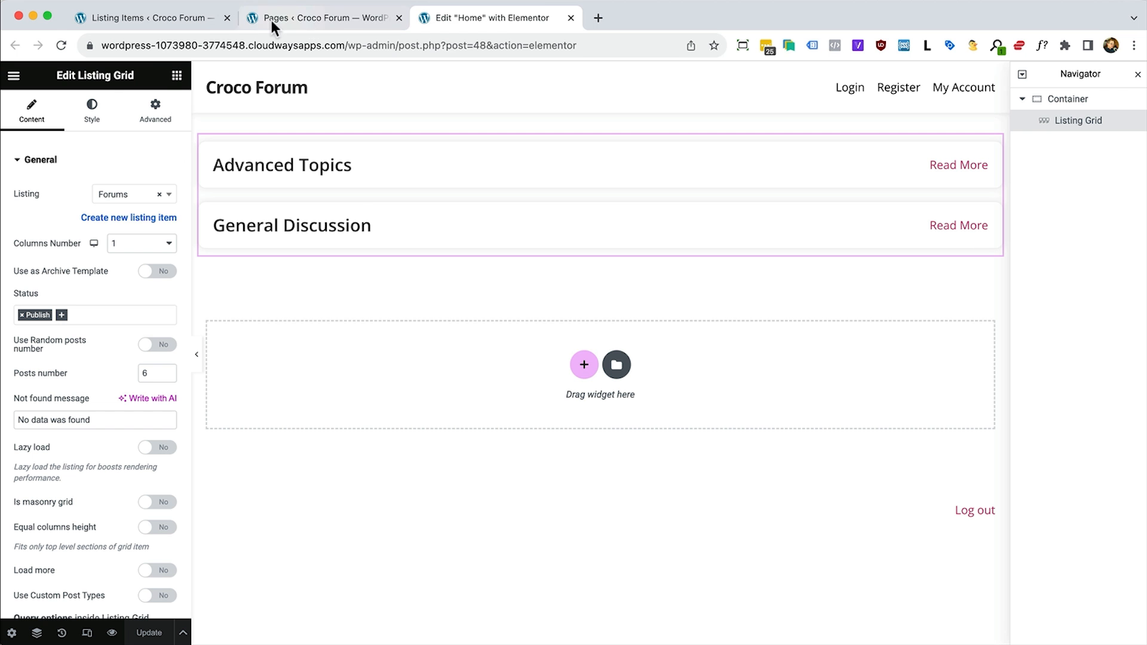
left_click(176, 24)
left_click(324, 387)
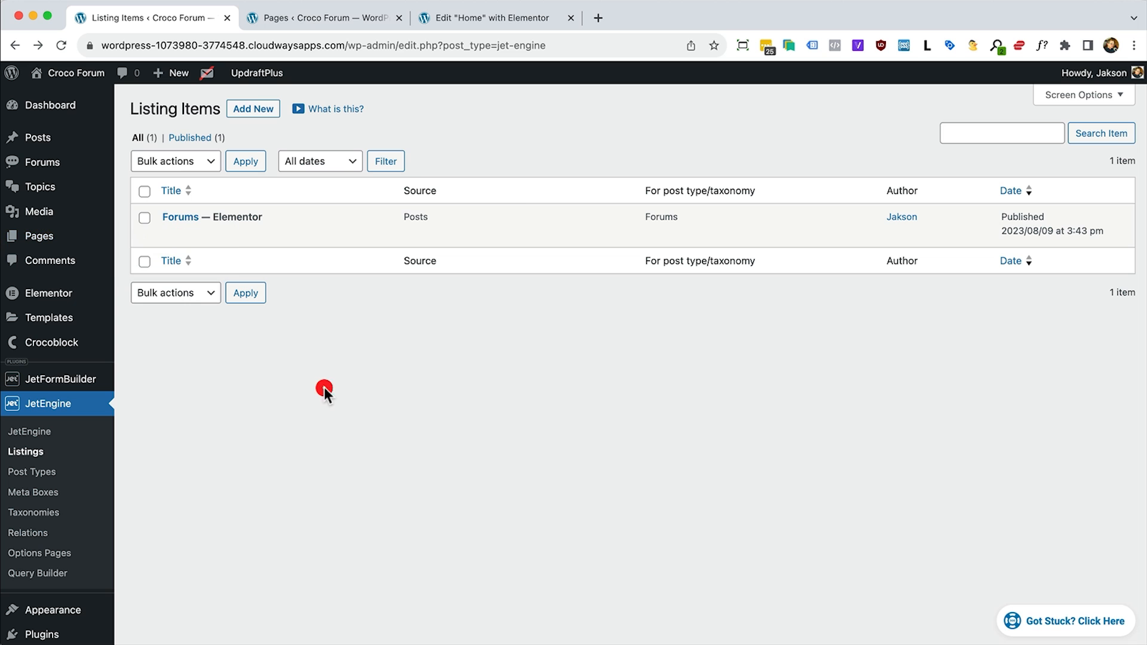
right_click(309, 236)
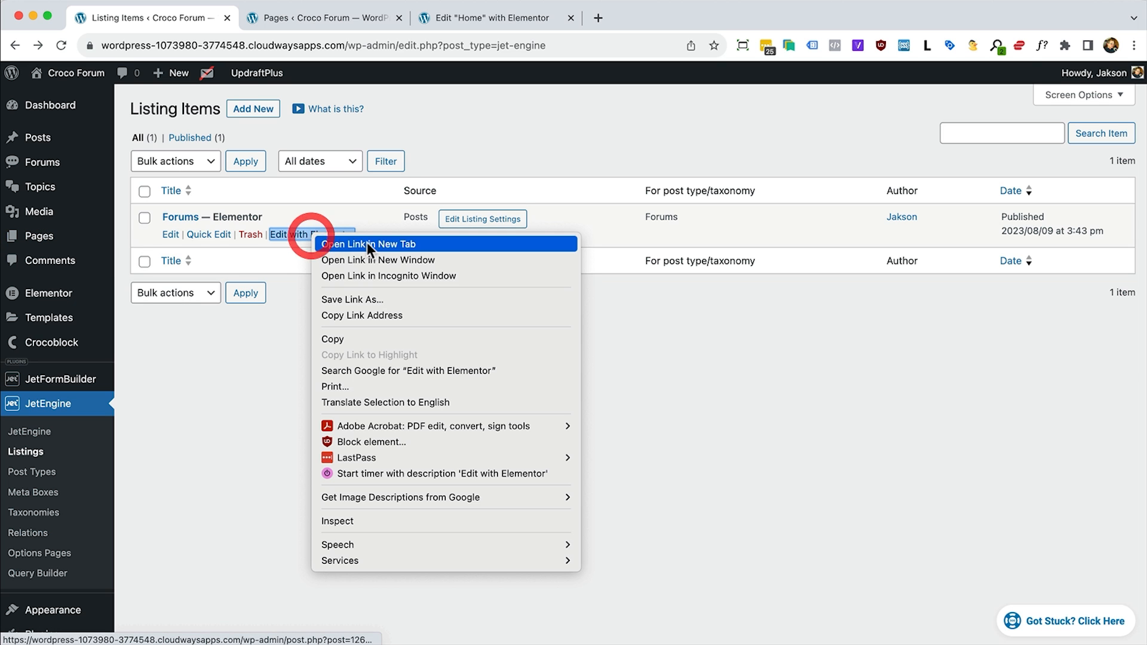
left_click(382, 245)
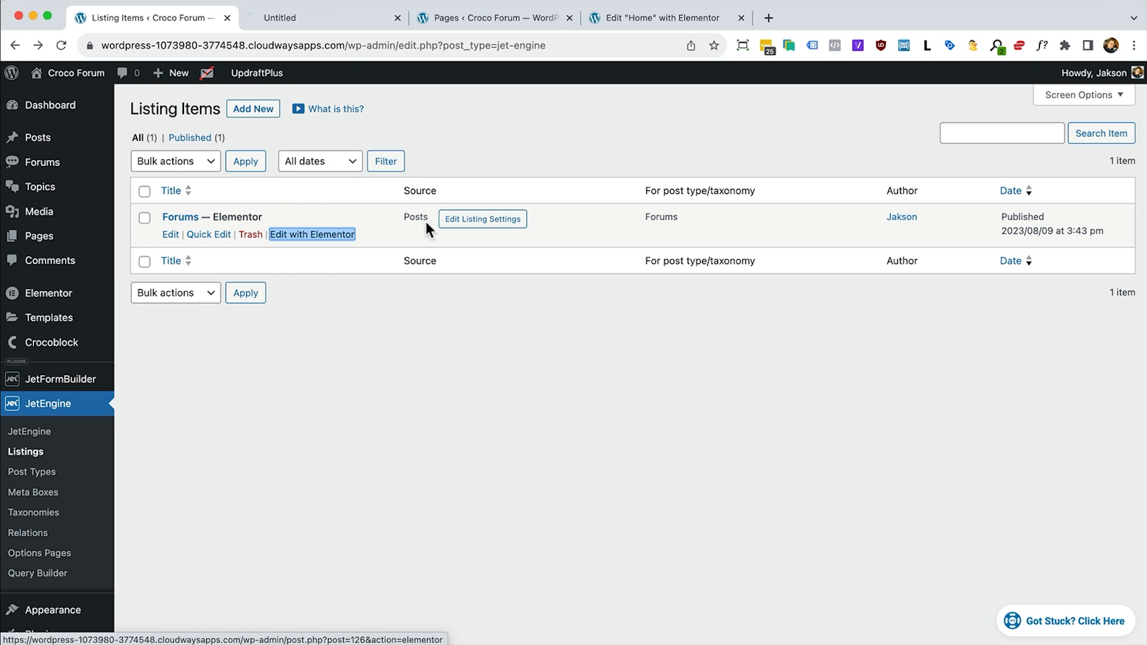
left_click(320, 24)
left_click(153, 19)
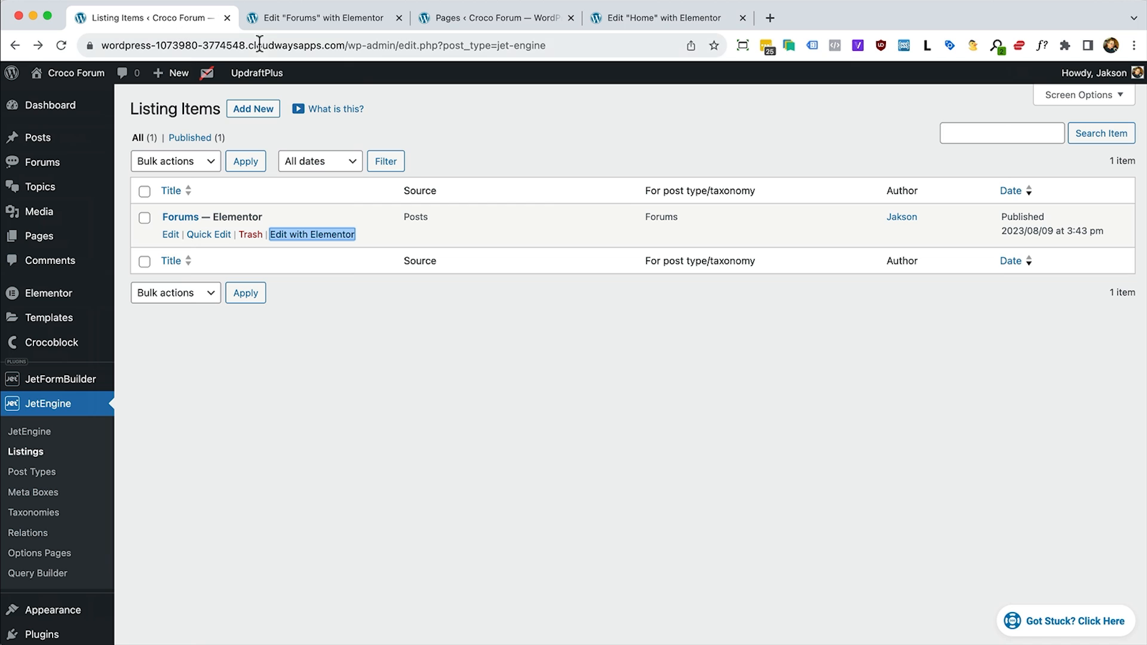
left_click(306, 23)
right_click(609, 74)
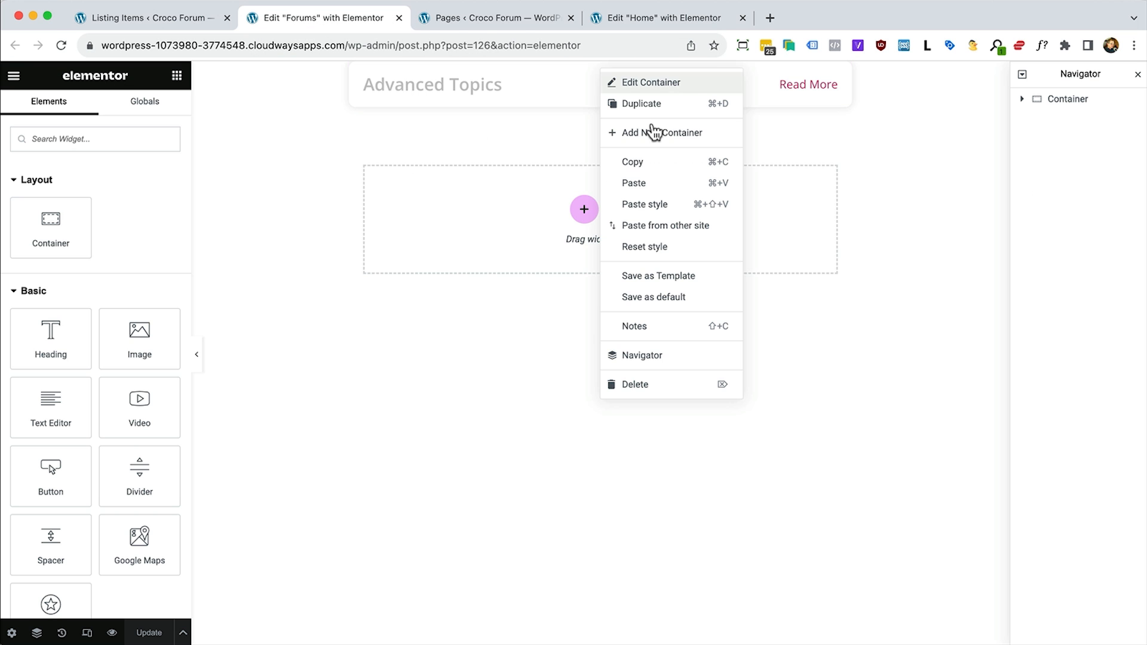
left_click(644, 163)
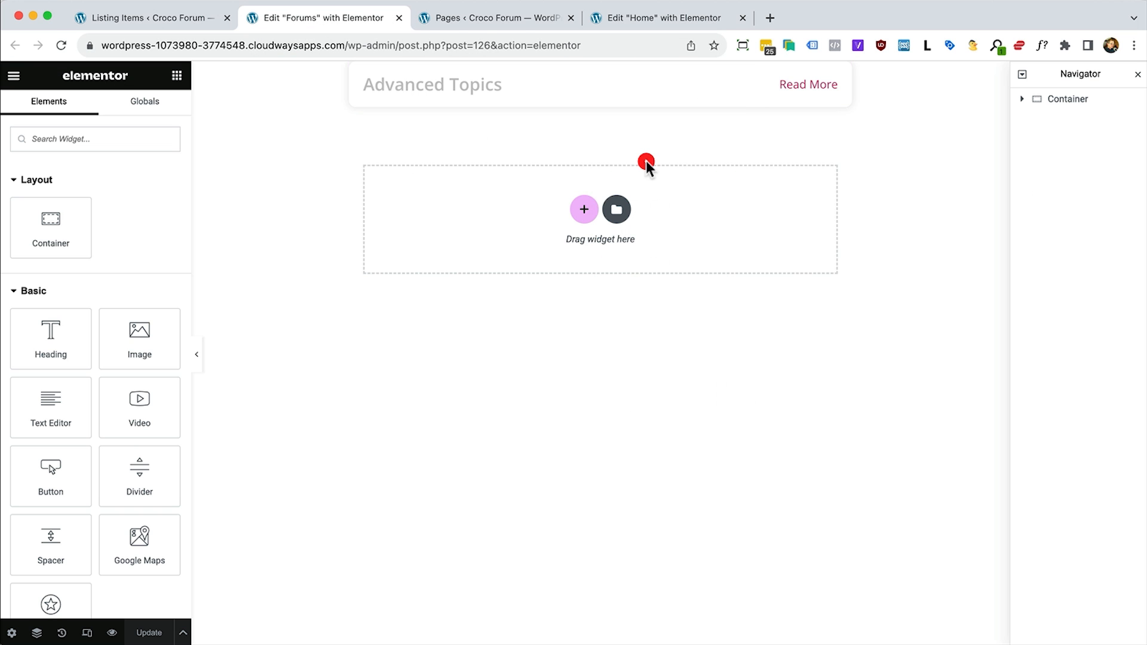
Create a new listing item named 'Topics' for the Topics post type
left_click(142, 24)
left_click(251, 109)
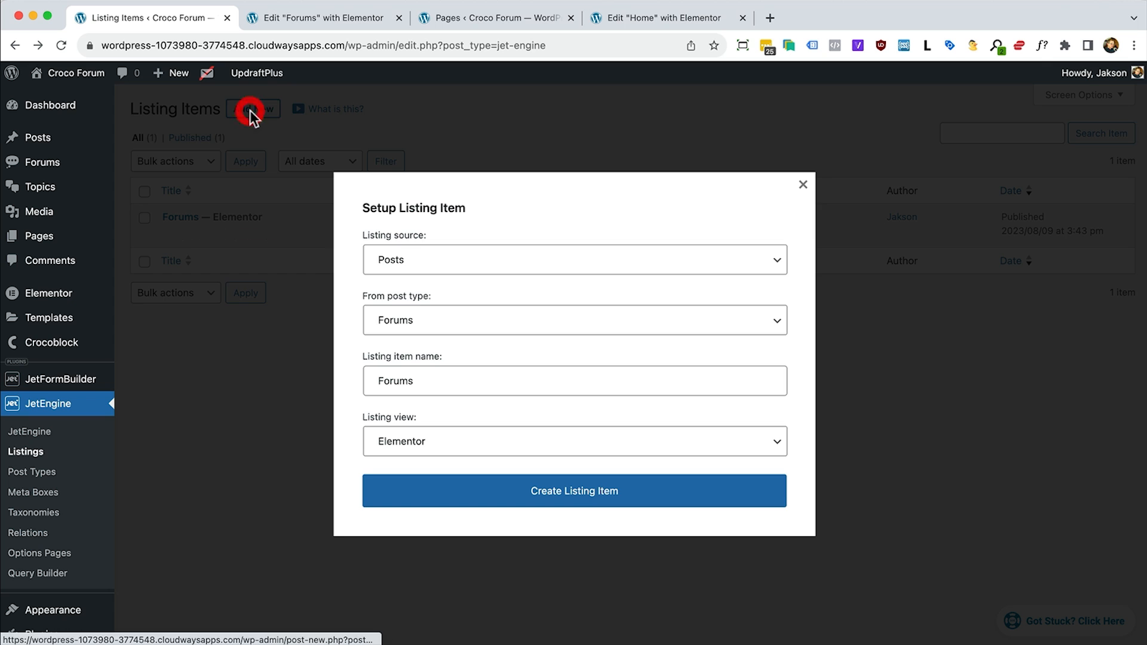
left_click(405, 321)
left_click(406, 338)
double_click(410, 380)
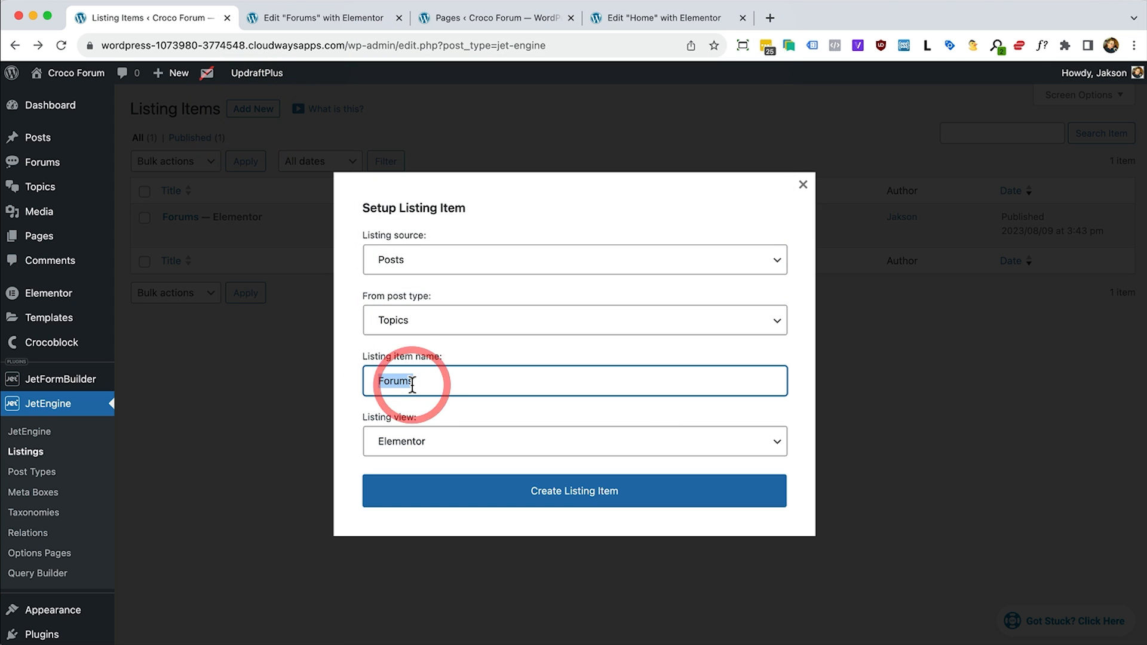
type("Topics")
left_click(541, 498)
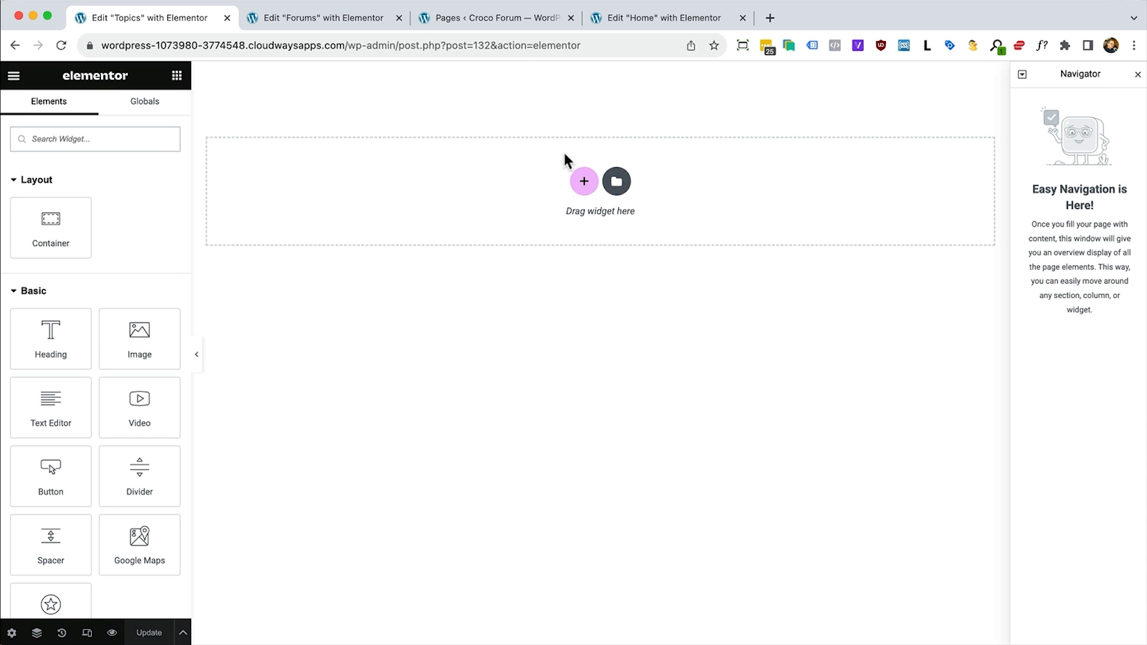
Paste the copied Advanced Topics card into the Topics listing and set preview width 800
right_click(577, 177)
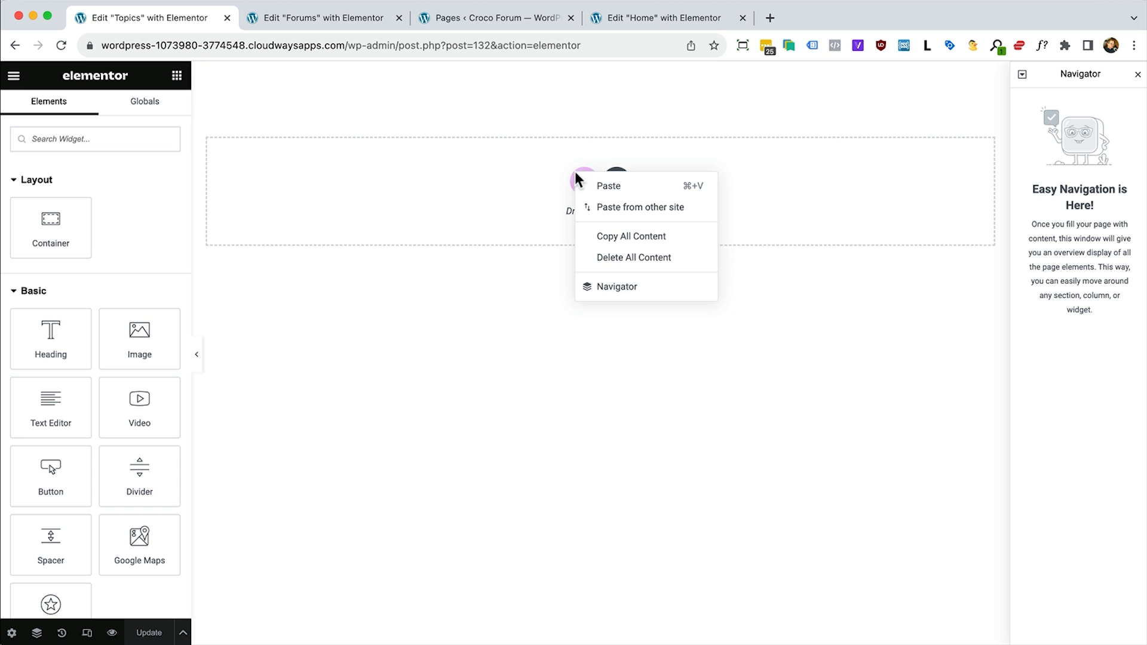
left_click(665, 188)
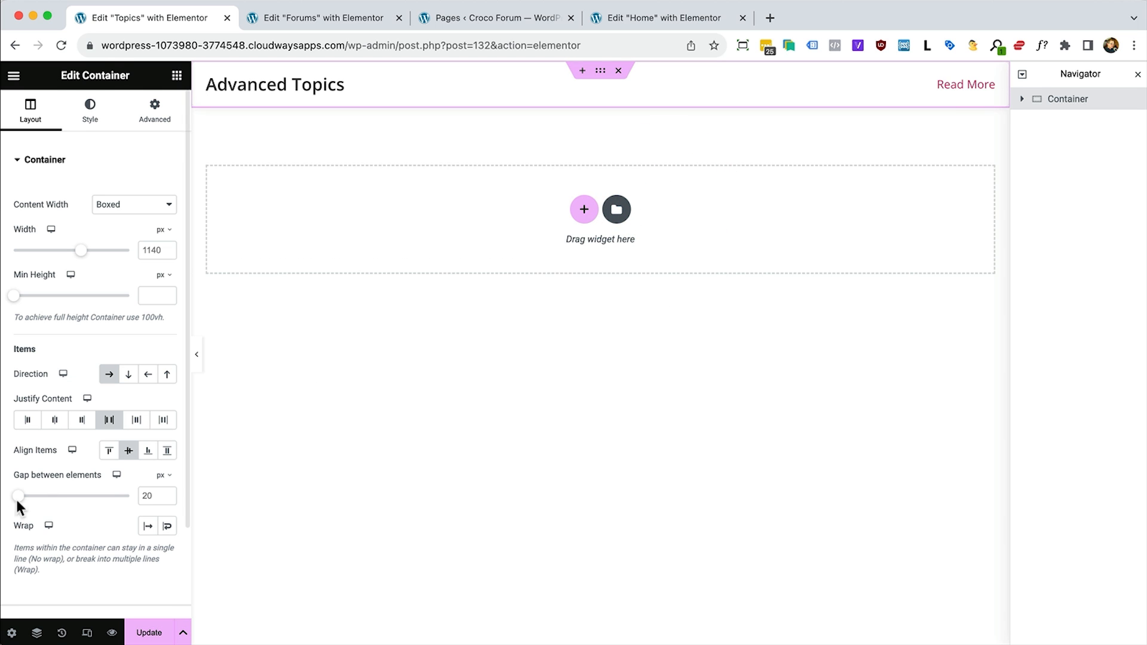
left_click(18, 635)
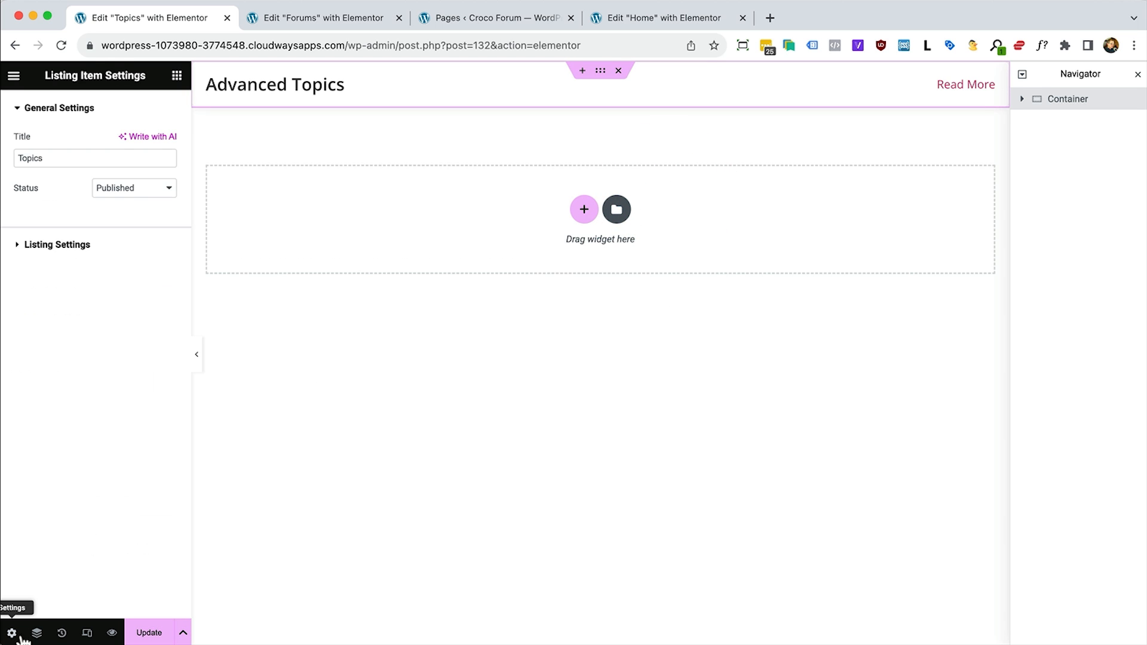
left_click(43, 245)
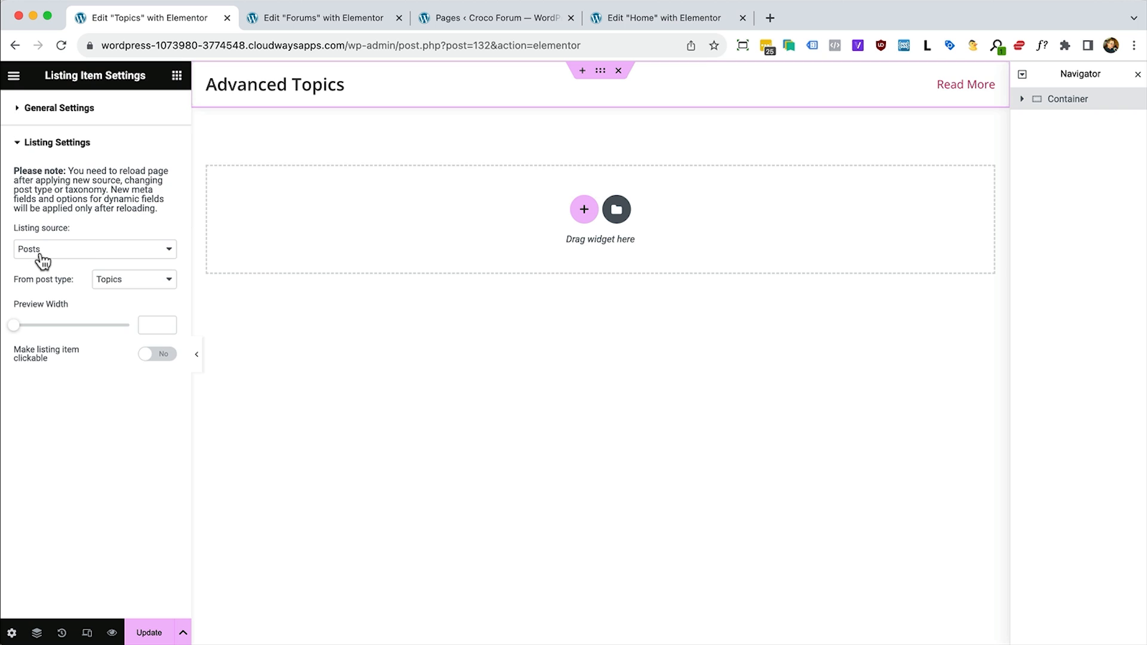
left_click(154, 326)
type("800")
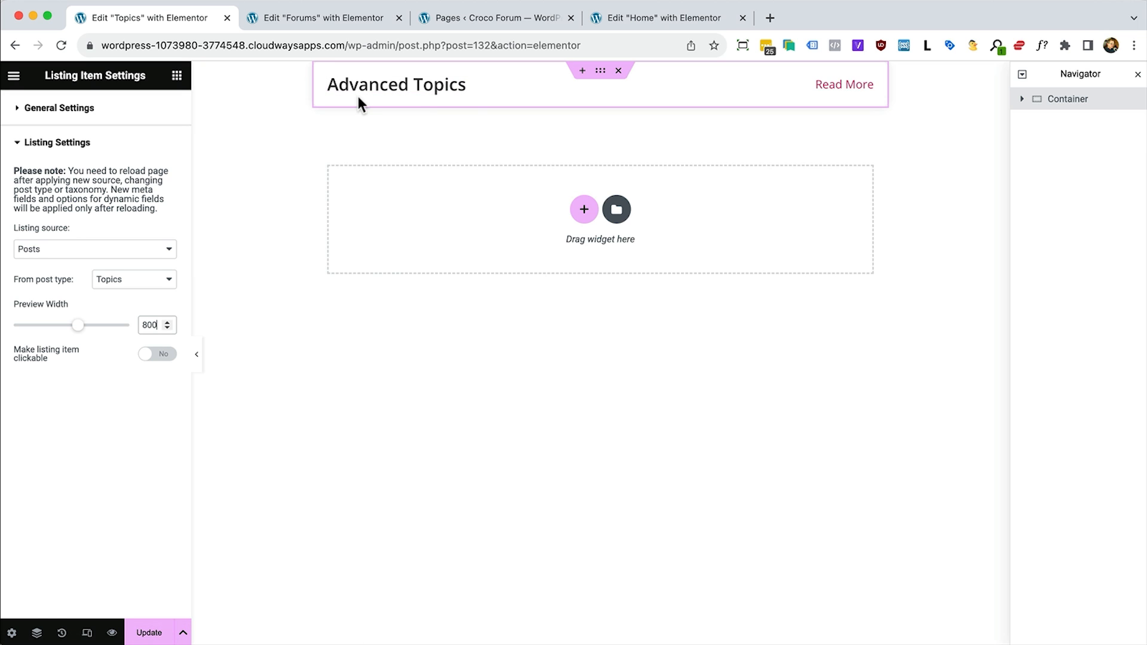
Wrap the heading in a new inner container and duplicate that container
left_click(1021, 100)
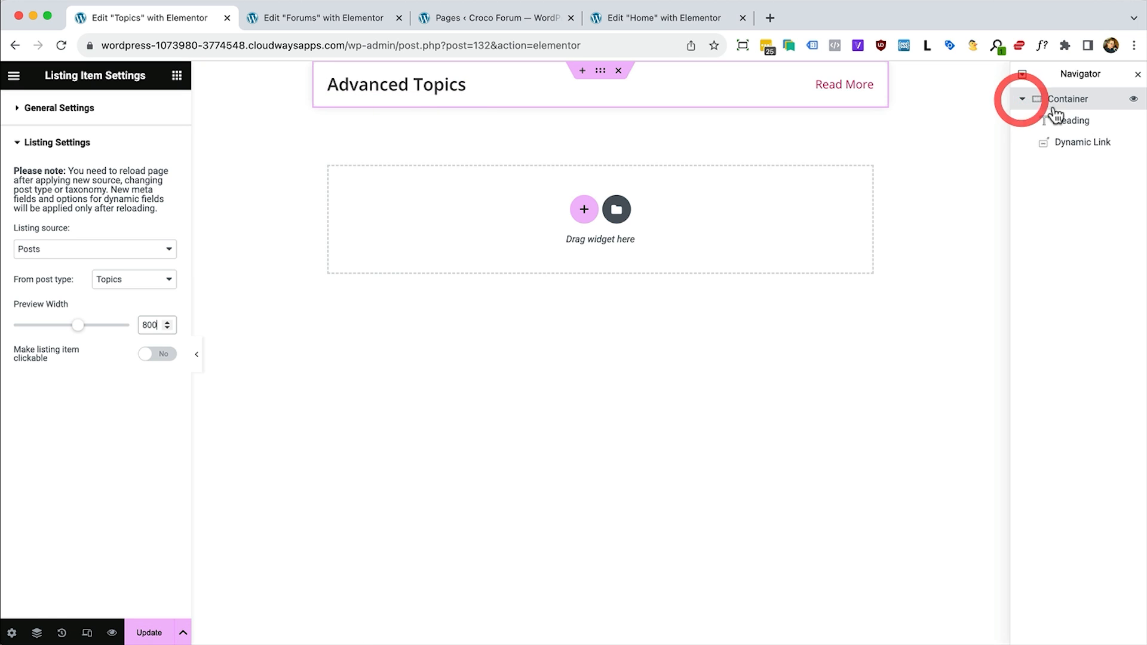
left_click(176, 75)
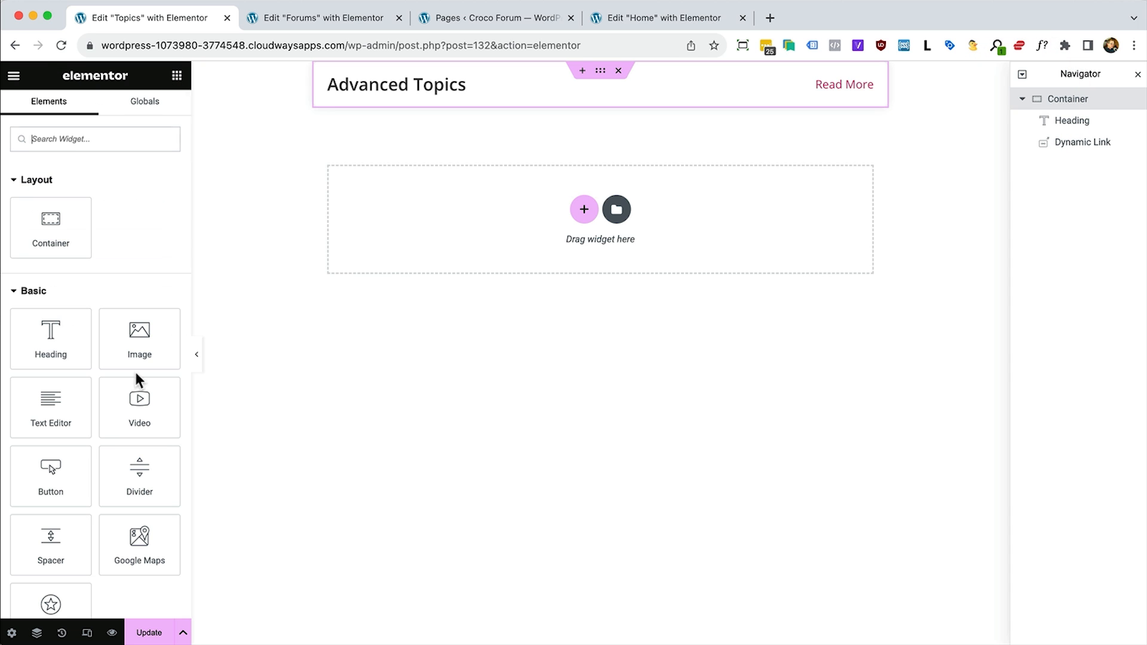
left_click_drag(43, 239, 423, 94)
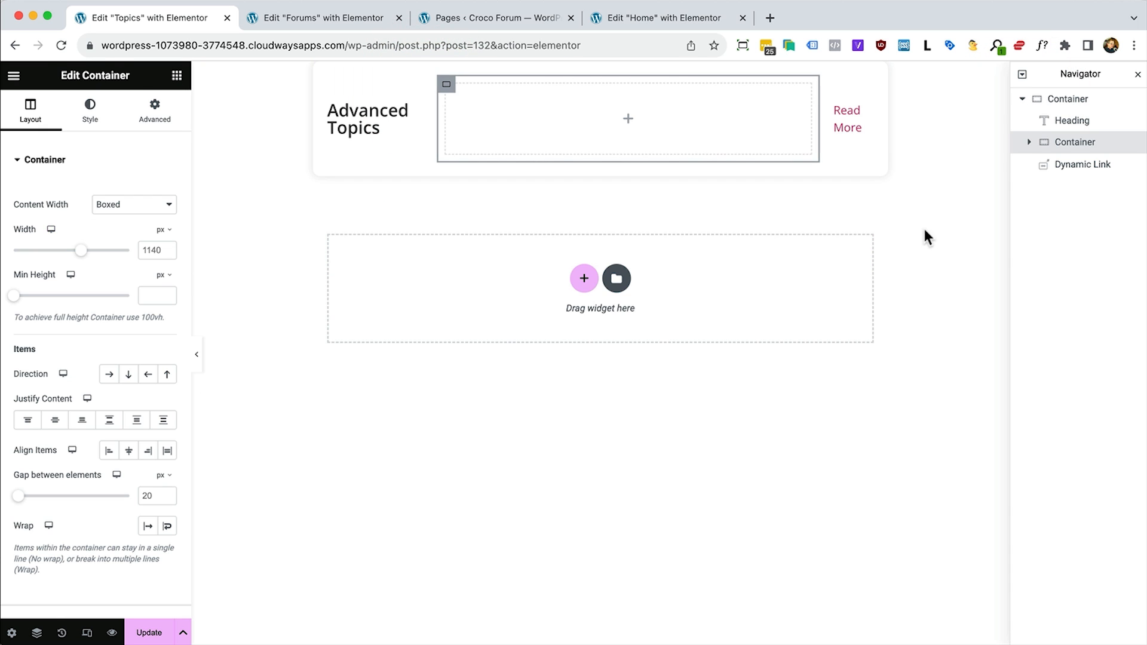
left_click_drag(1069, 122, 1087, 146)
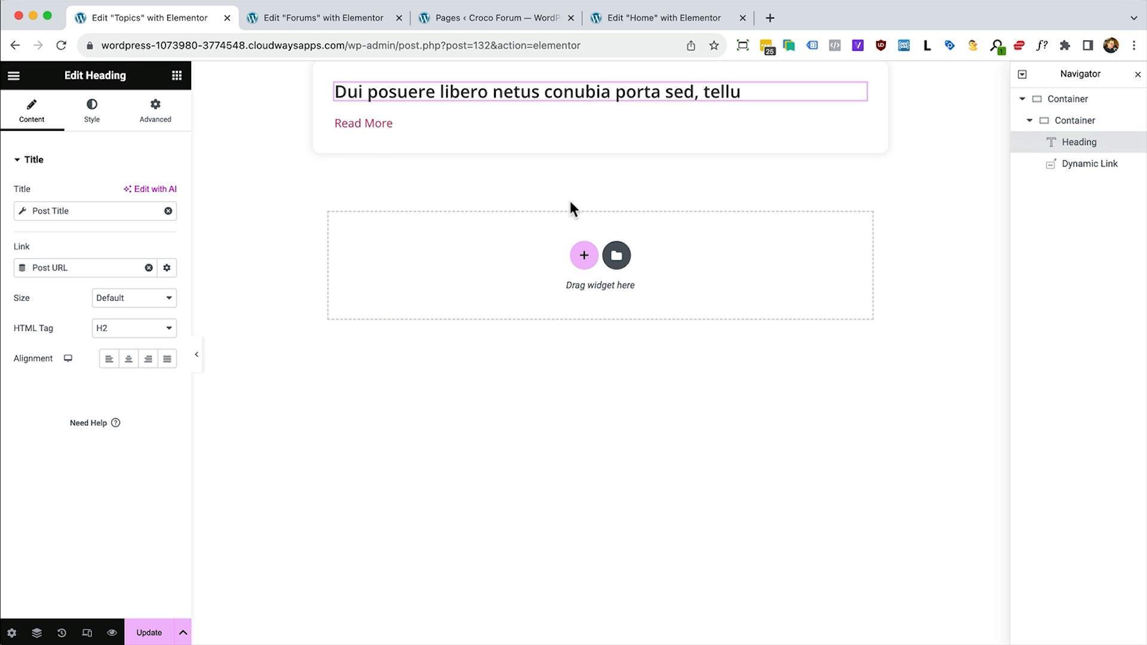
left_click(1051, 122)
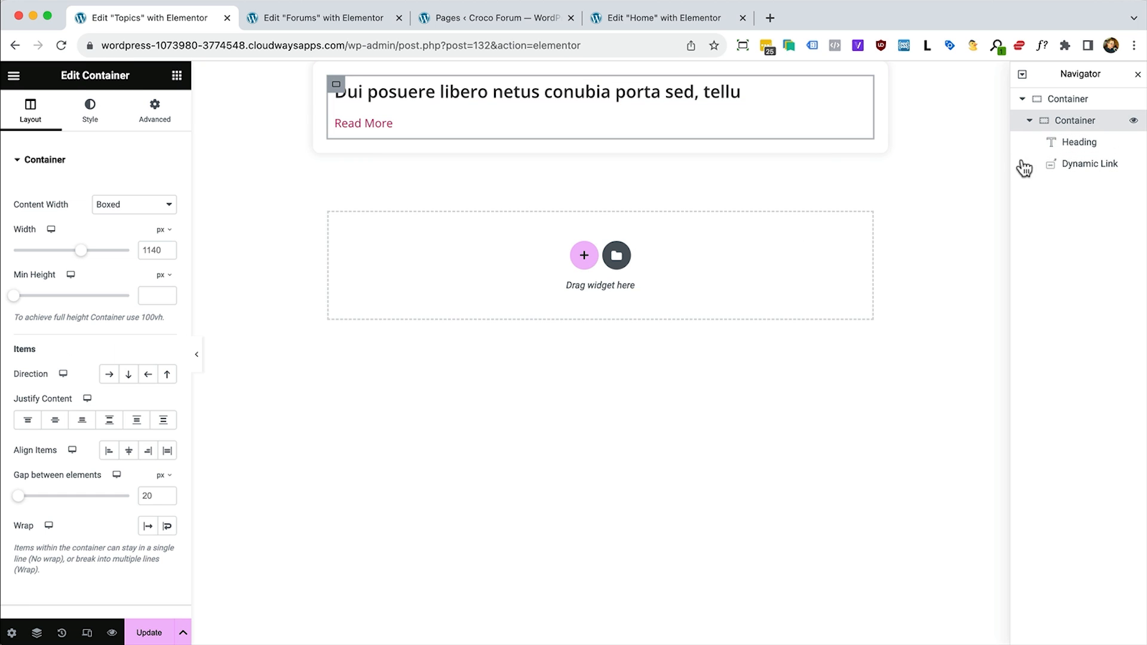
right_click(1082, 122)
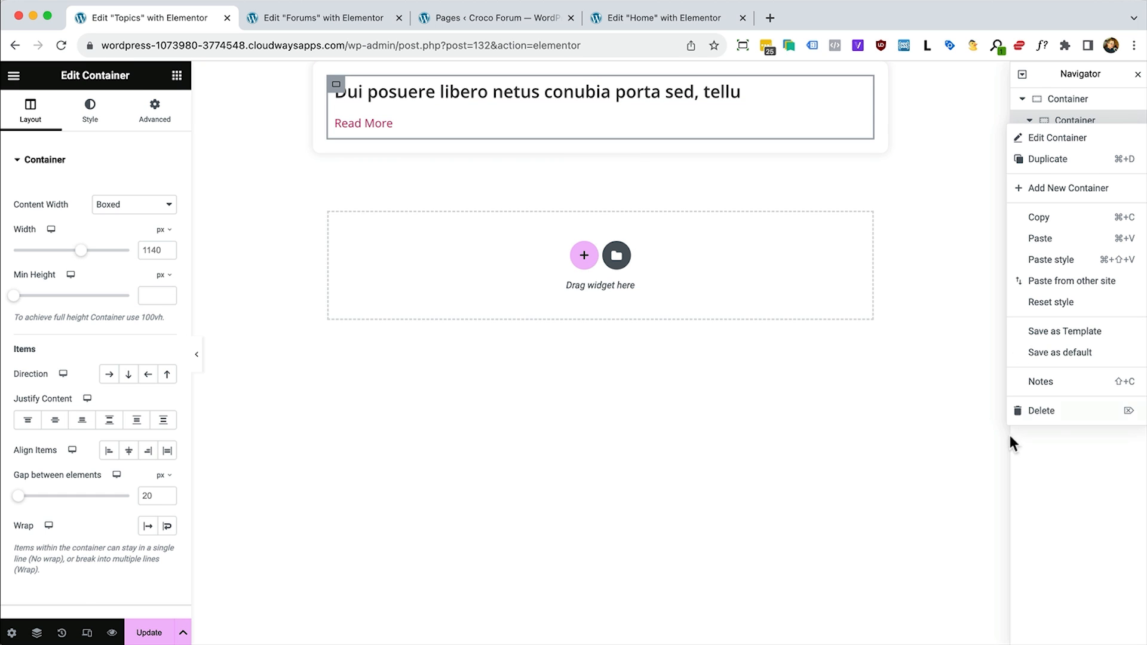
left_click(1067, 160)
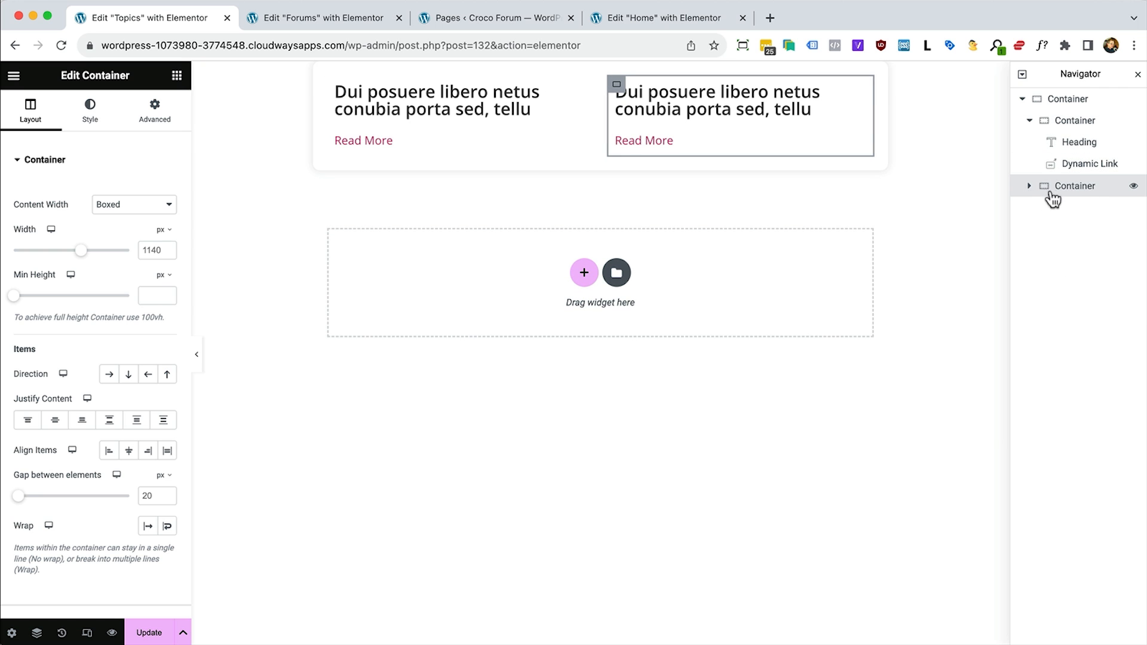
Remove the duplicate heading, right-align Read More, and check the link and heading settings
left_click(1029, 186)
right_click(1070, 208)
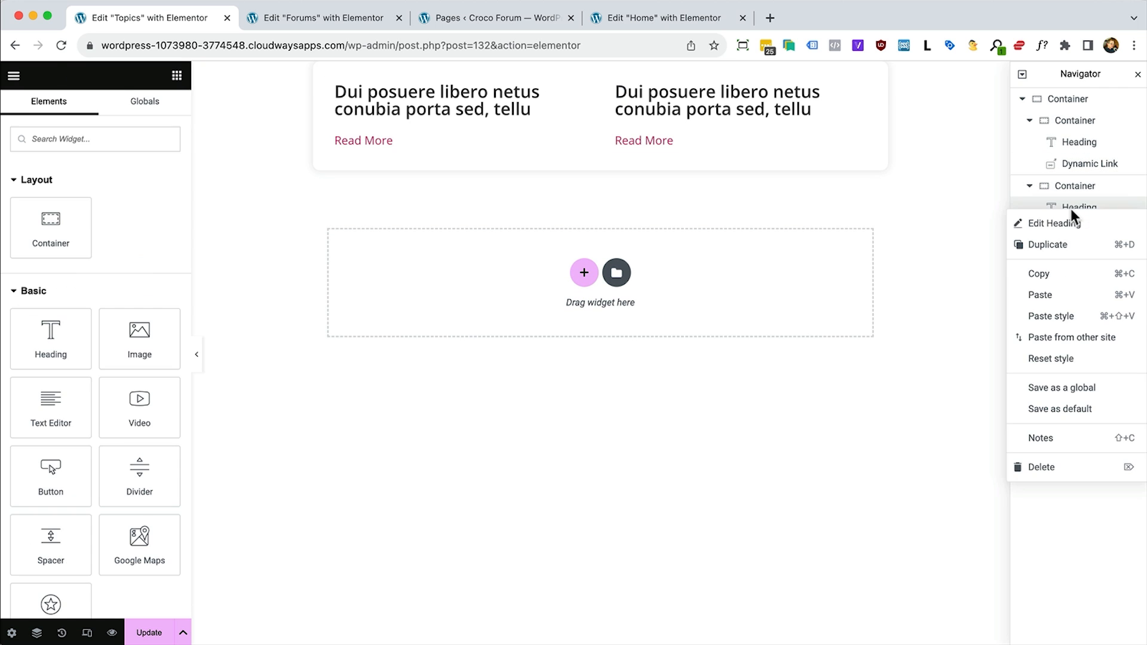
left_click(1029, 468)
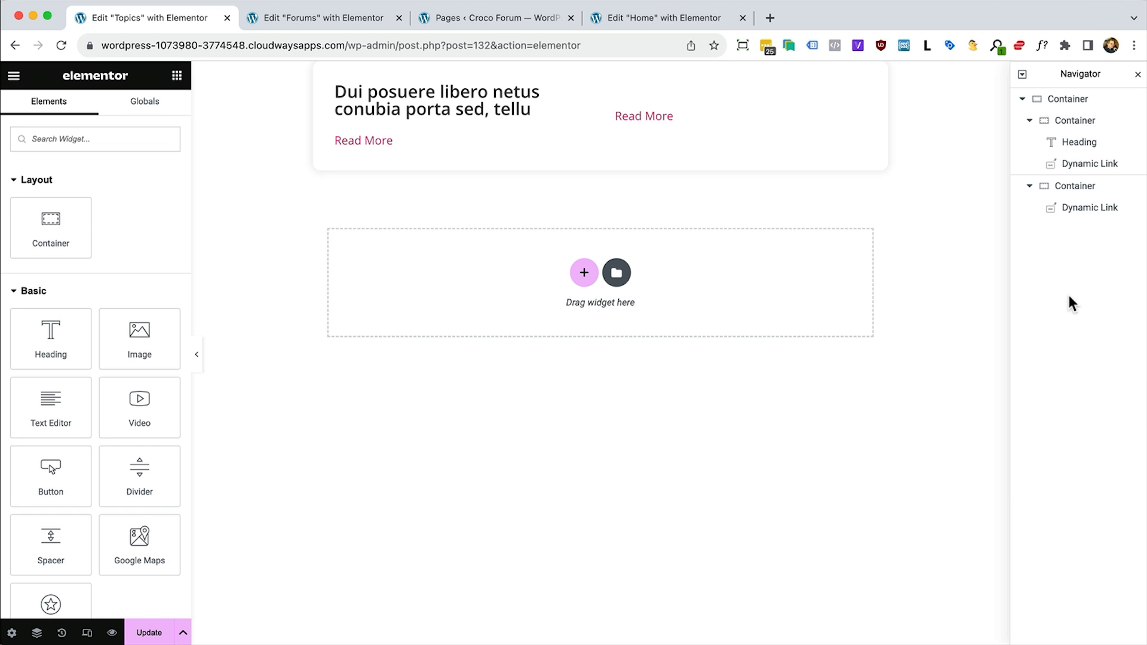
right_click(1071, 168)
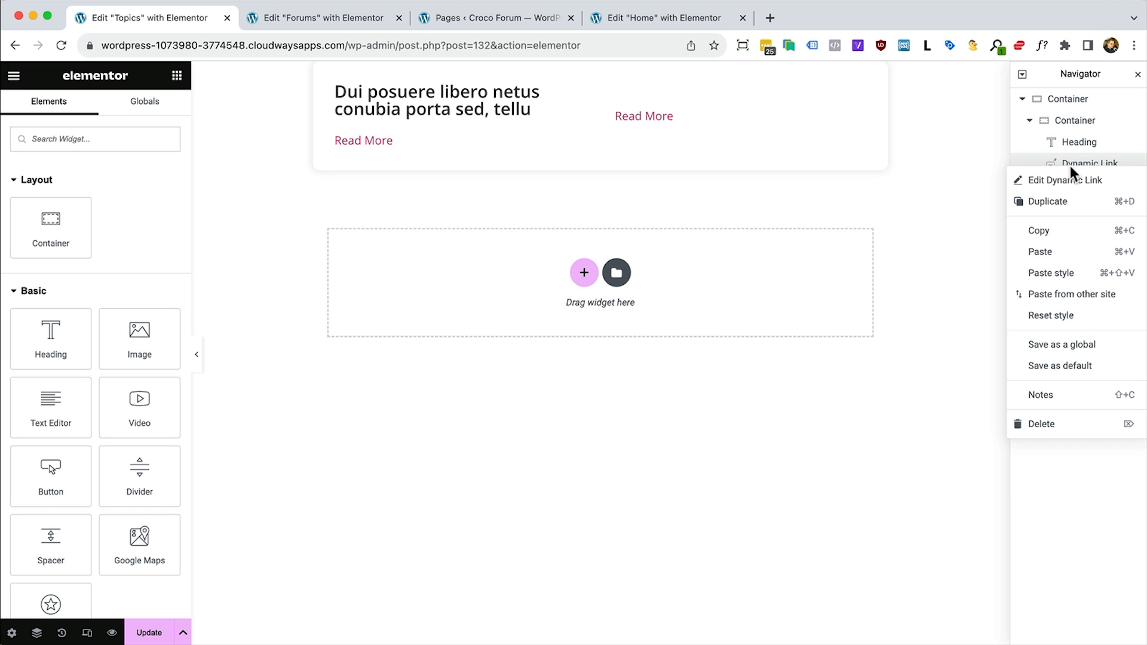
left_click(1069, 203)
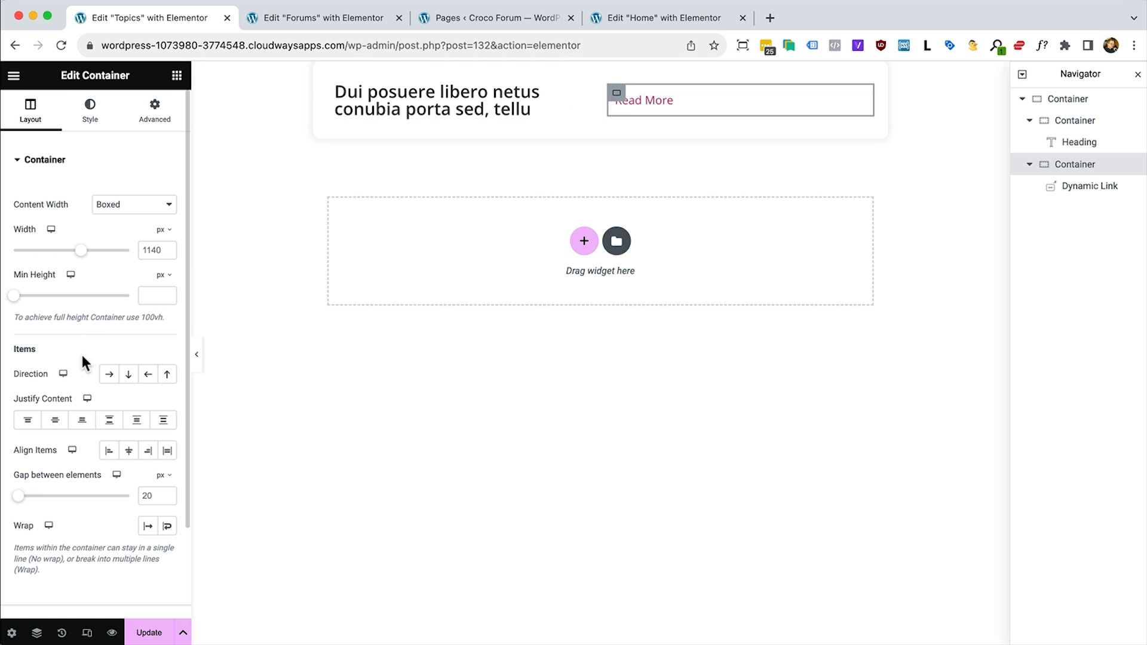
left_click(150, 452)
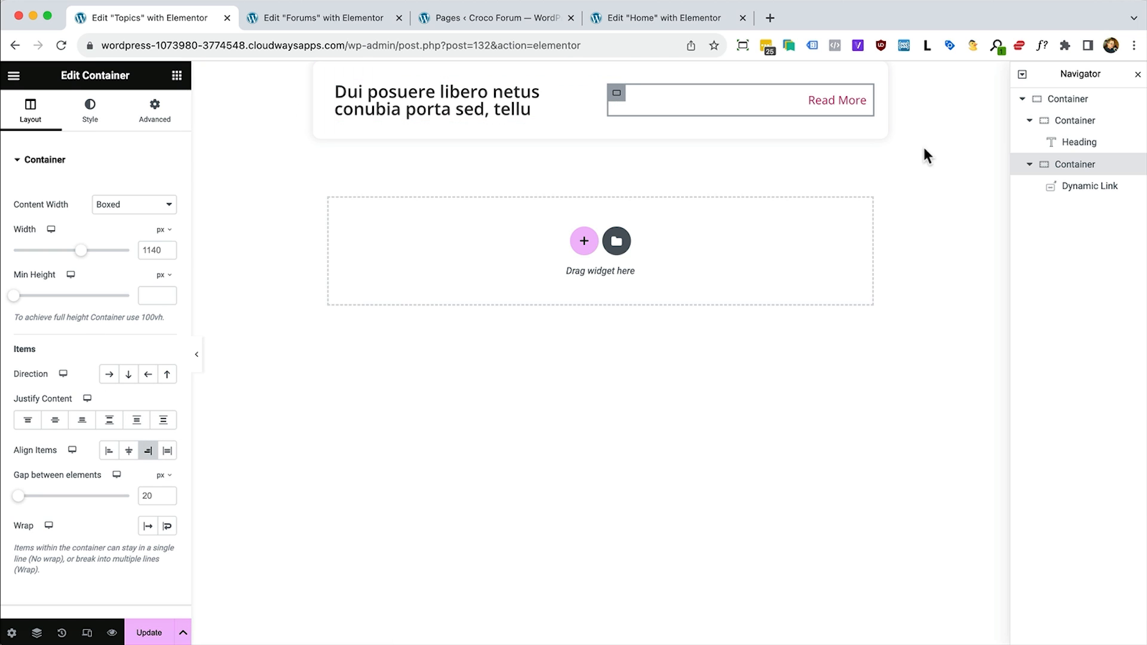
left_click(859, 103)
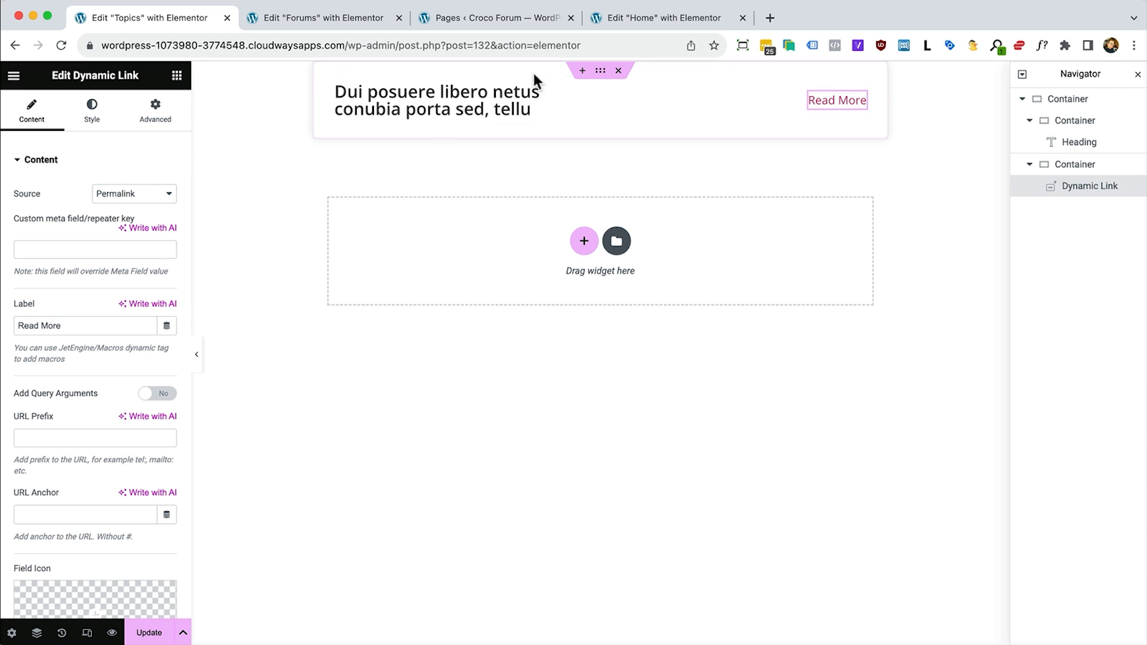
left_click(575, 95)
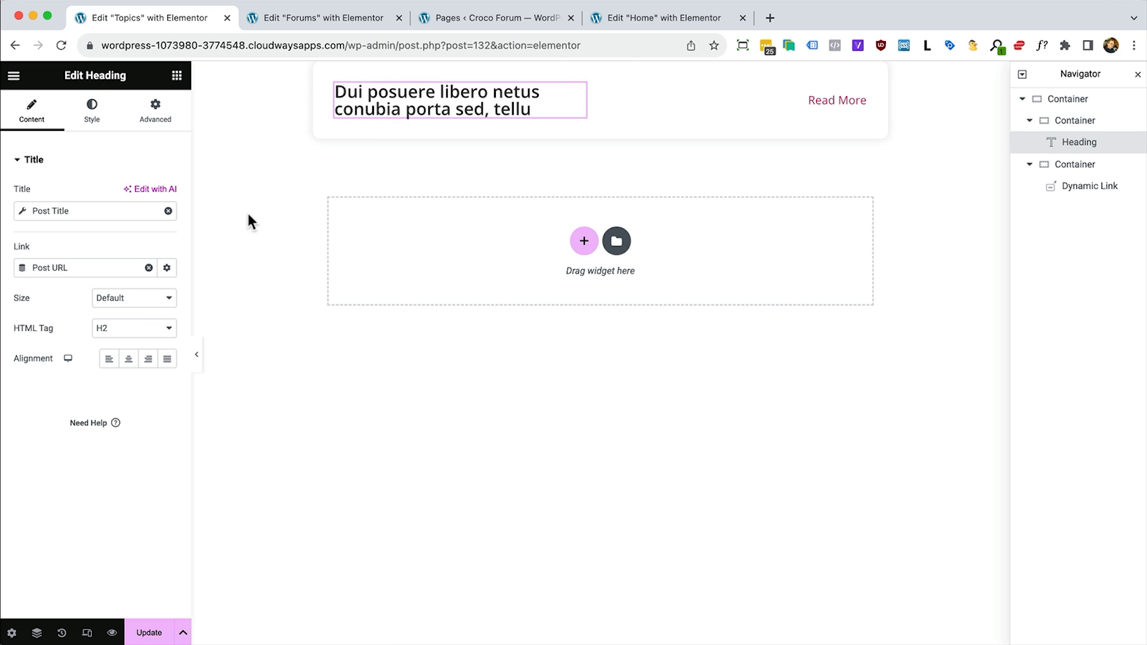
Add a Dynamic Meta line under the title showing author then date, prefixed 'Posted by' and 'on'
left_click(177, 76)
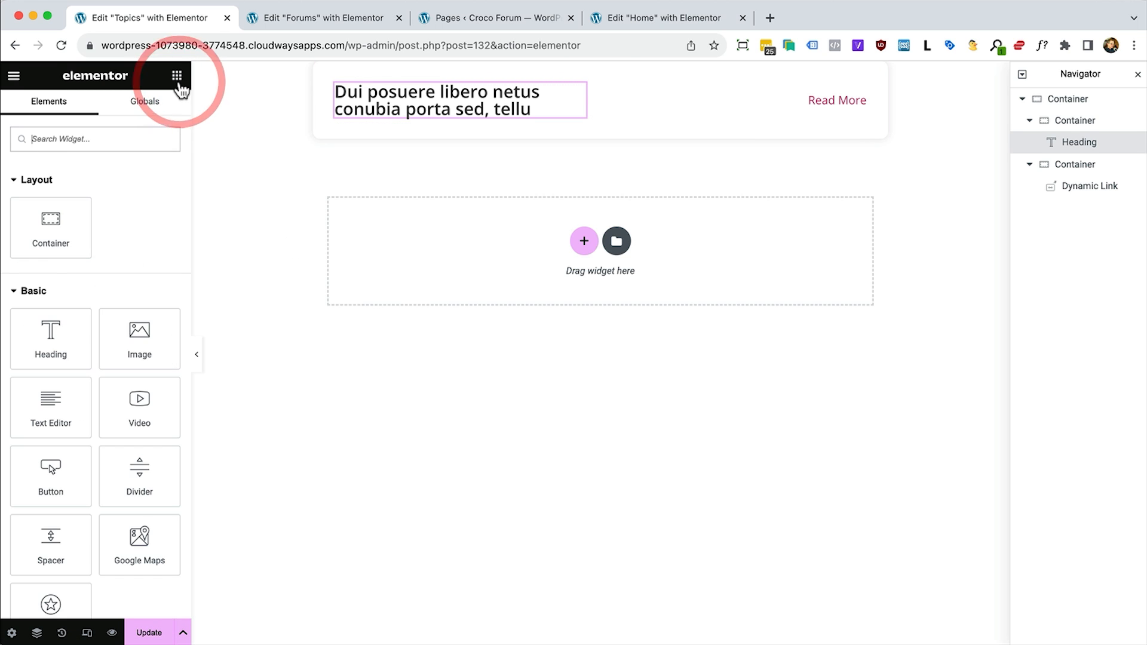
scroll(61, 154, "down", 20)
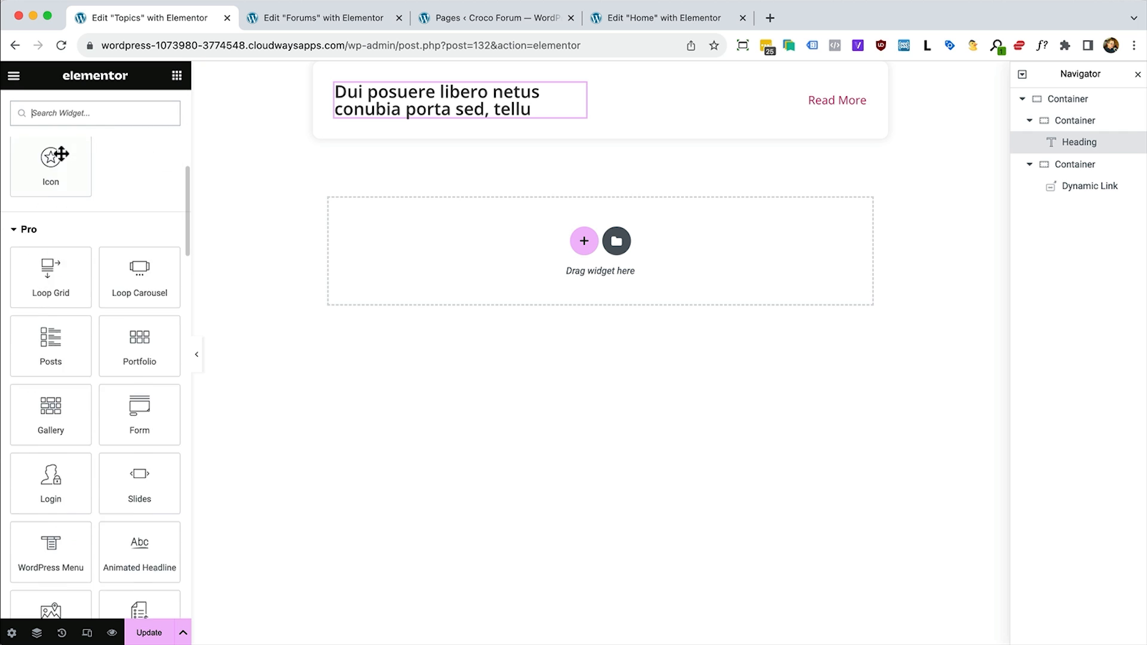
scroll(57, 152, "down", 10)
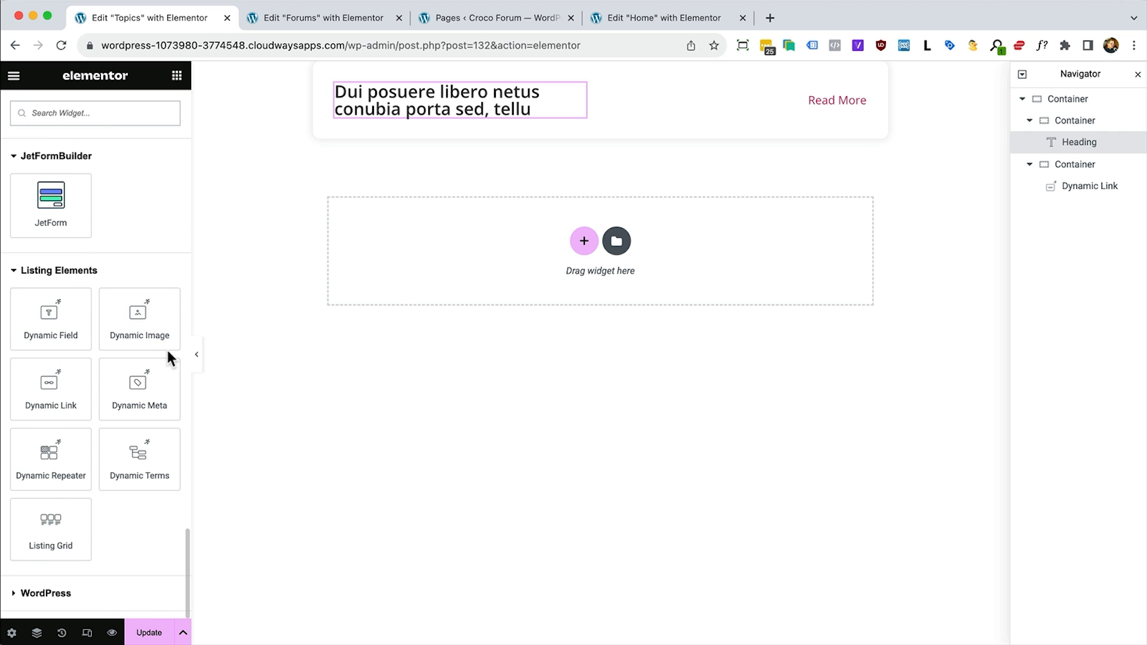
left_click_drag(138, 381, 377, 105)
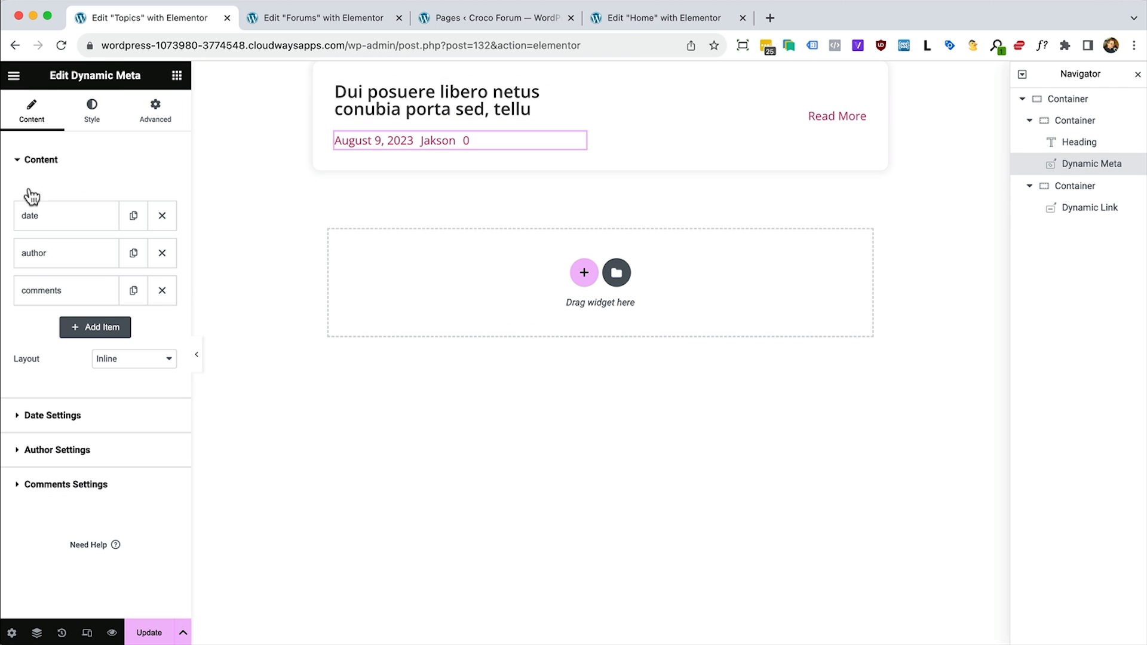
left_click(163, 290)
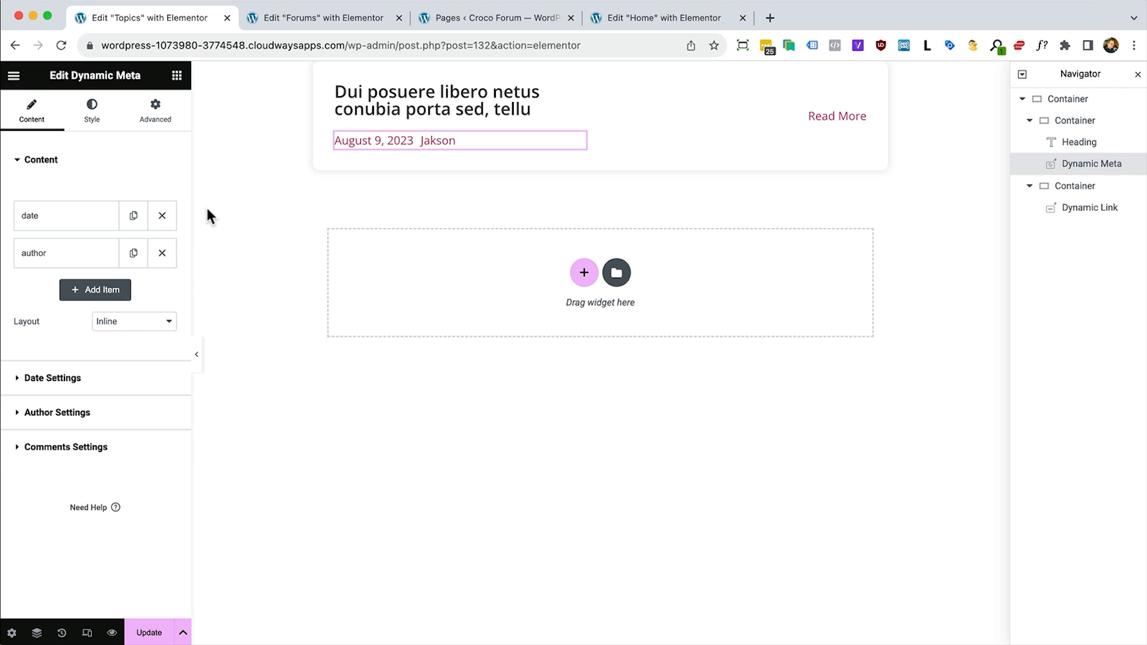
left_click_drag(45, 253, 43, 210)
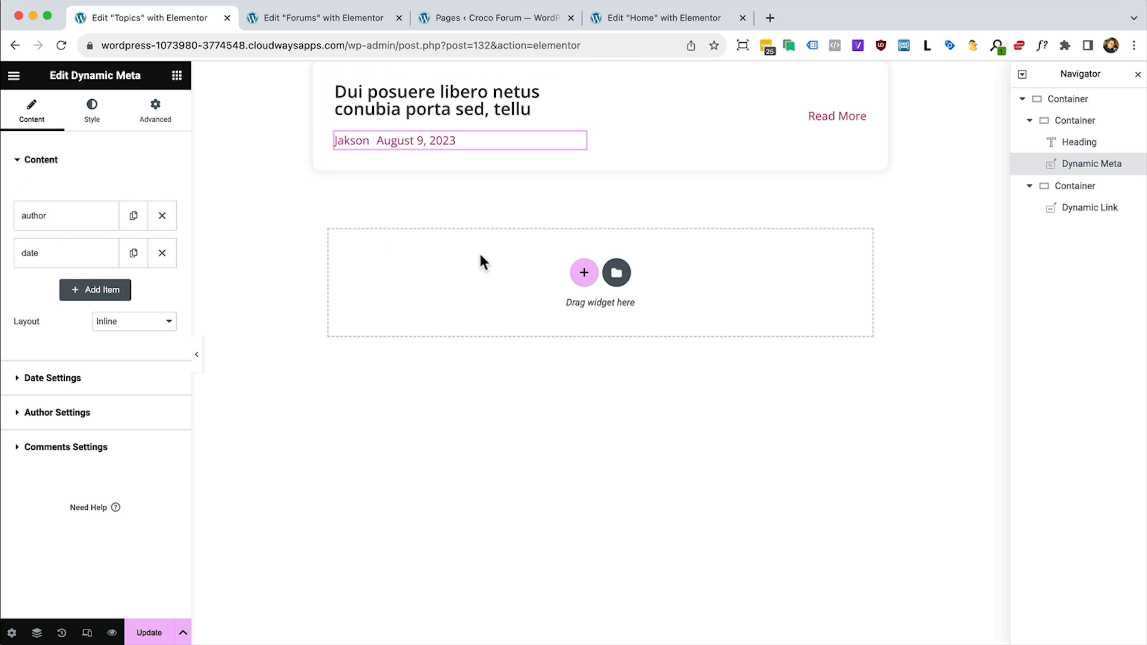
left_click(59, 217)
type("P")
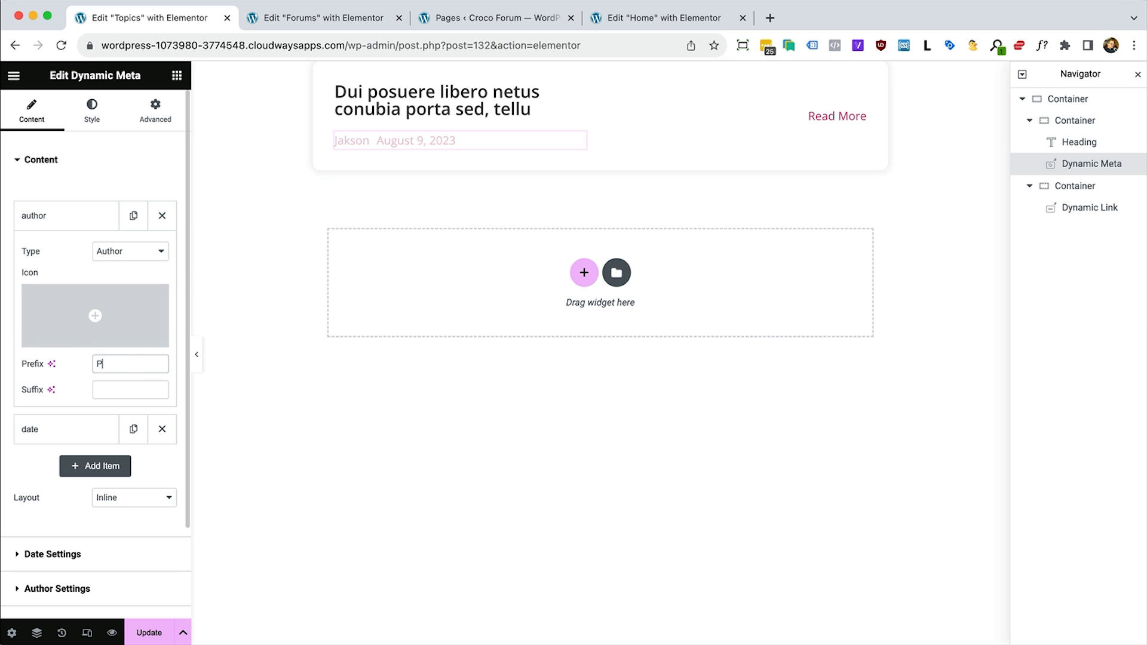
type("osted by")
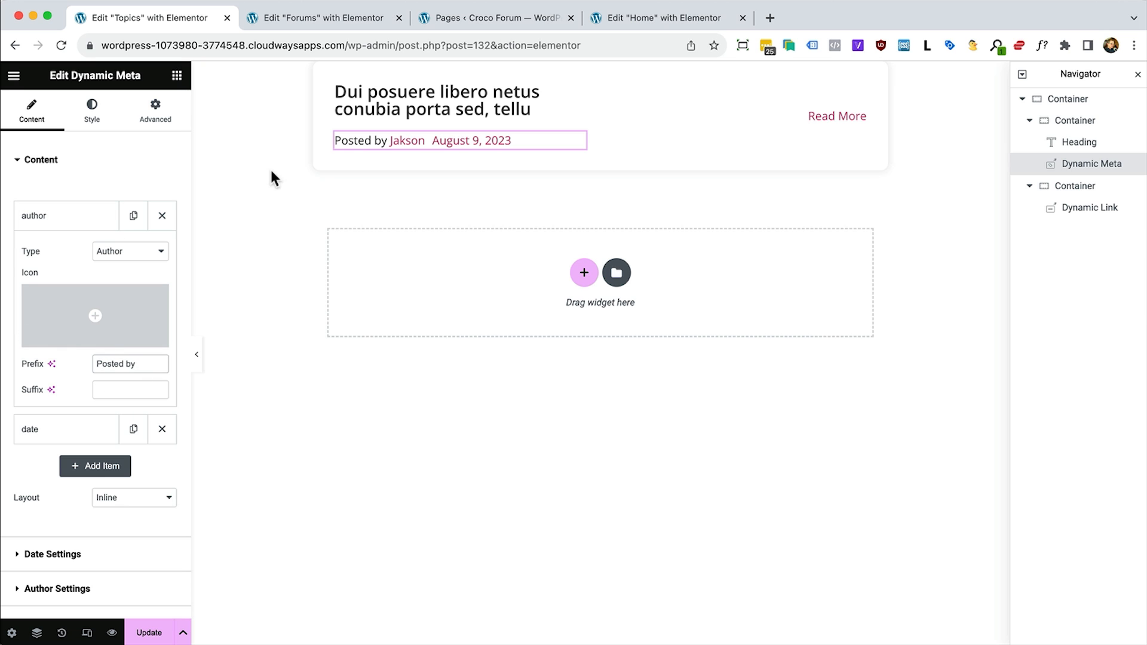
left_click(59, 429)
left_click(130, 401)
type("on")
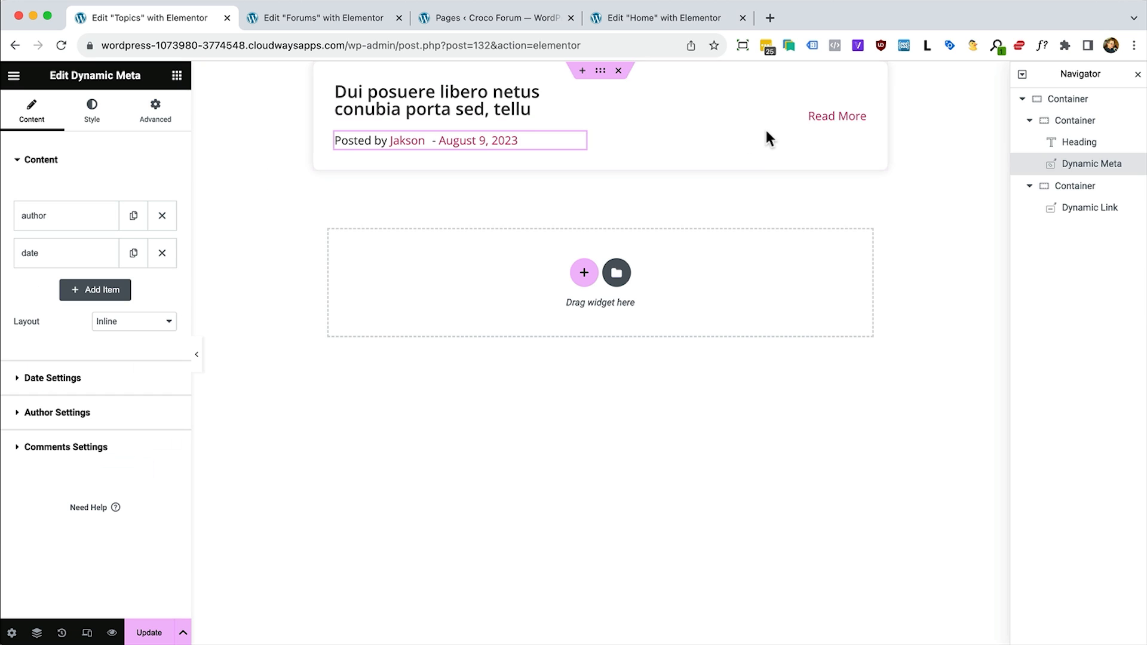
Add a second Dynamic Meta with only the comments count, prefixed 'Total Comments', above Read More
left_click(176, 76)
left_click_drag(146, 411, 840, 120)
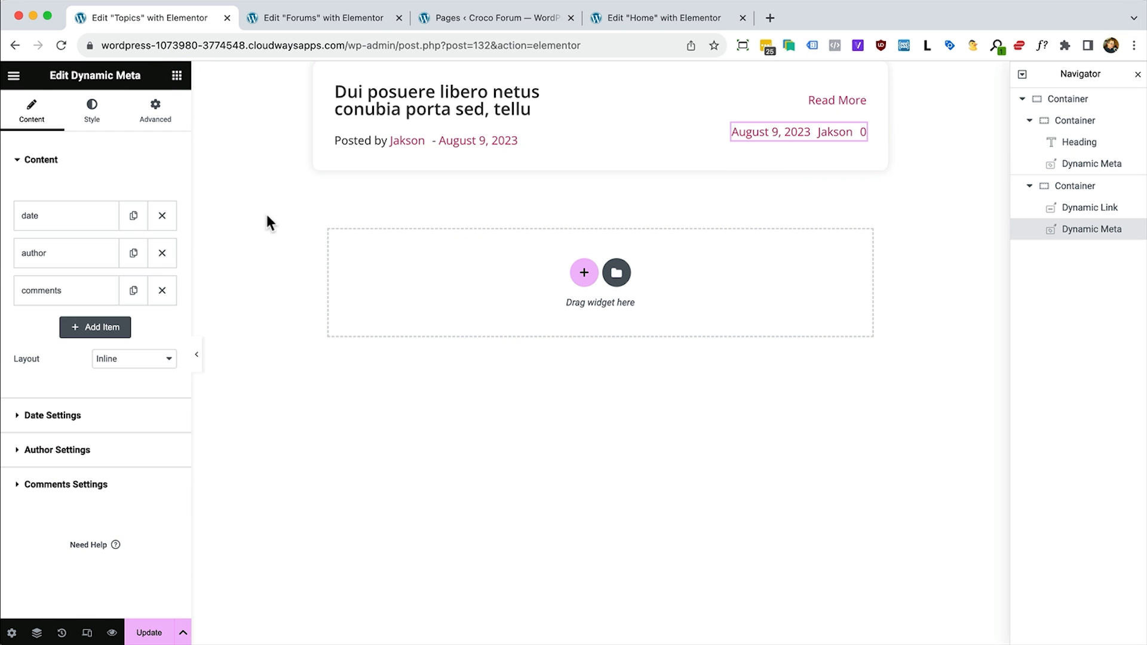
left_click(162, 253)
left_click(161, 215)
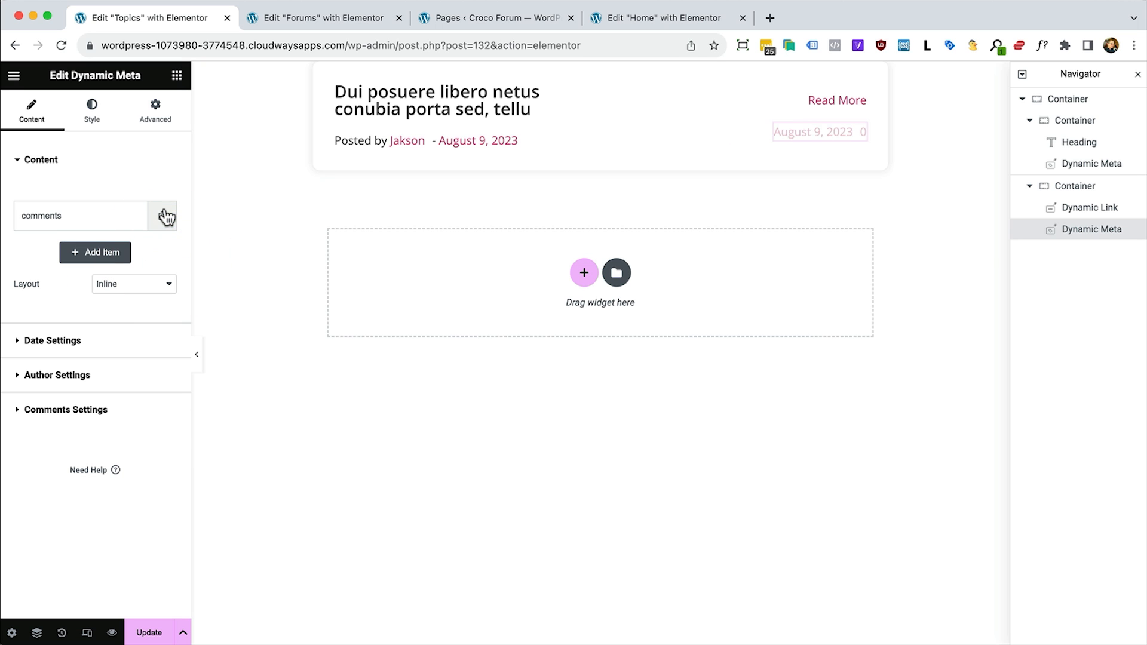
left_click_drag(860, 139, 849, 95)
left_click(117, 364)
type("To")
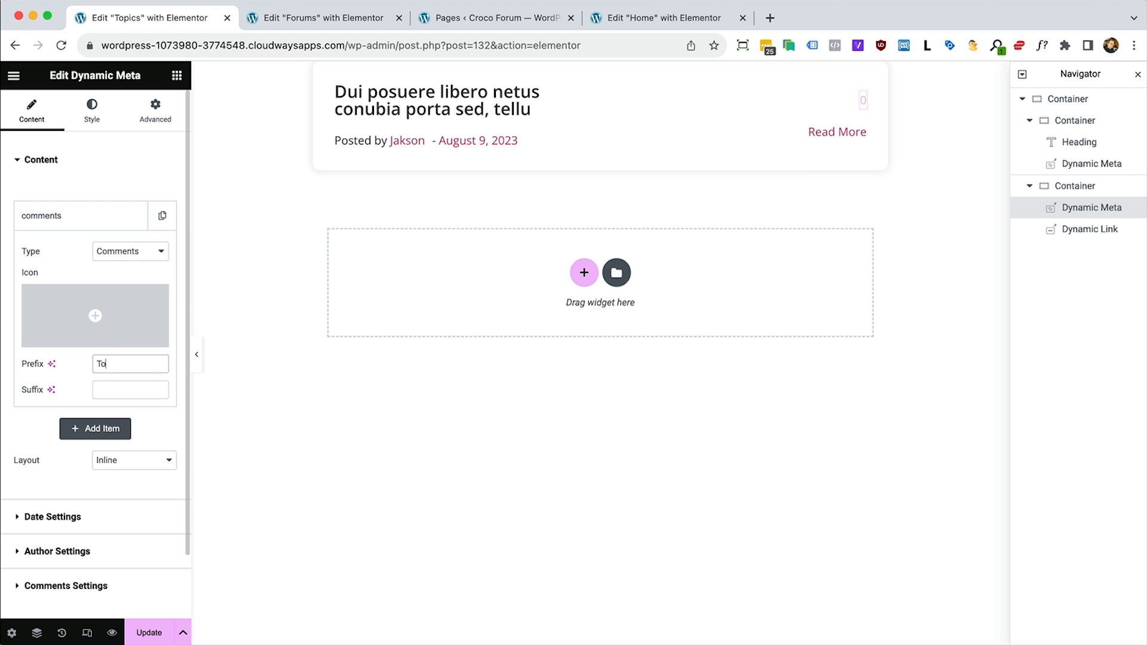
type("tal Comments")
Set the left container gap to 0 and the right container gap to 5, then update the listing
left_click(334, 83)
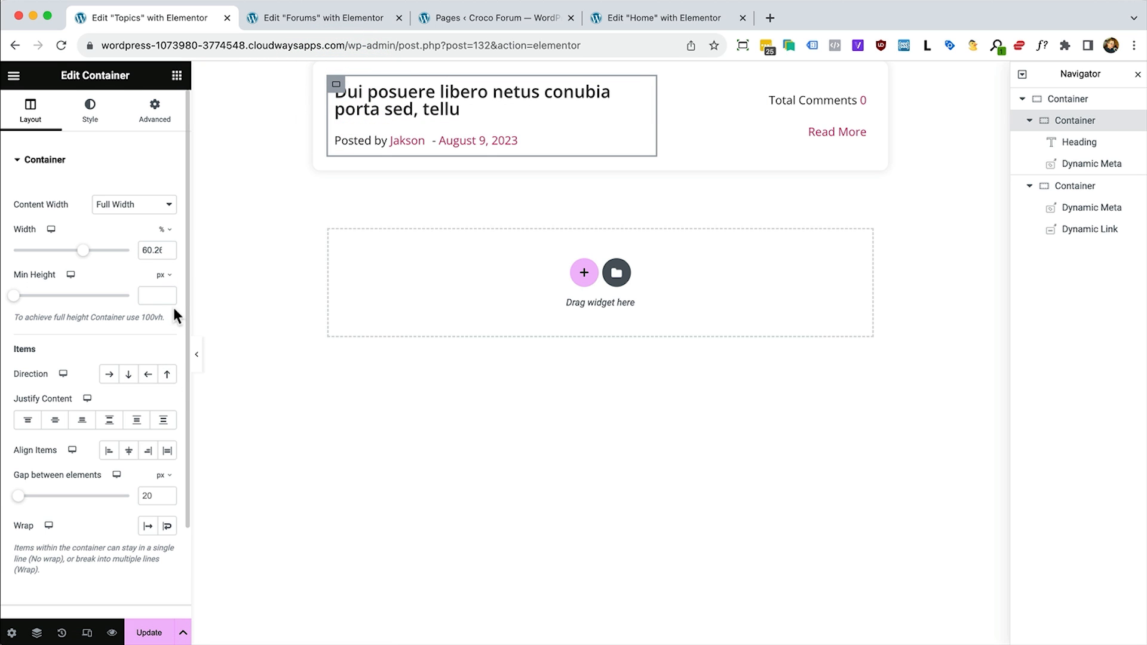
left_click(155, 295)
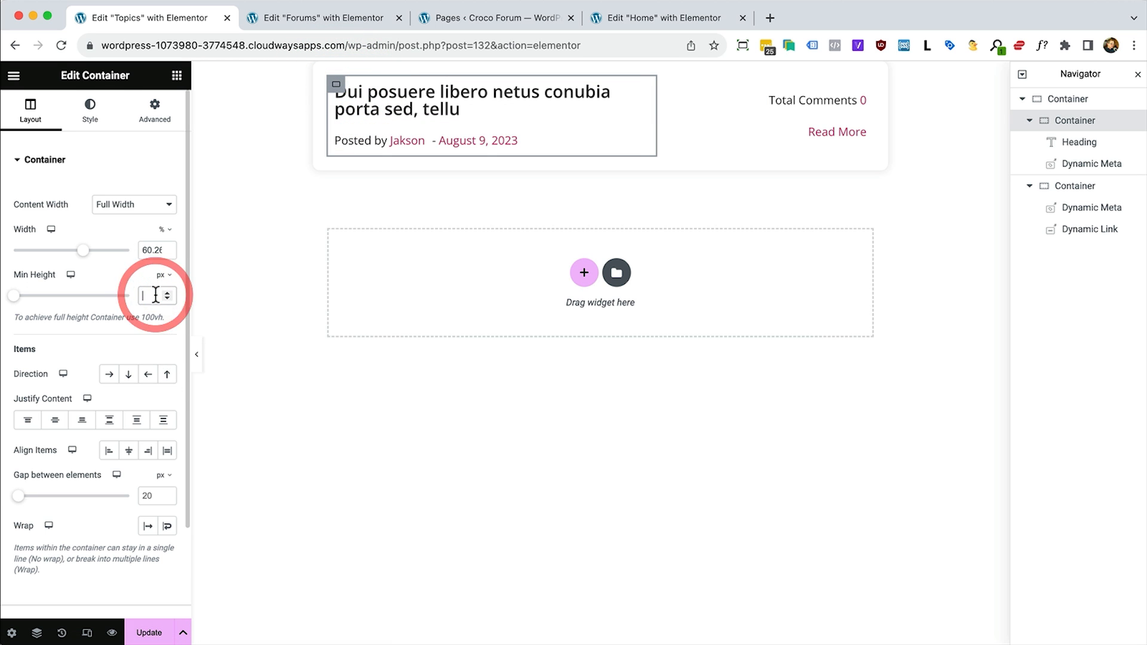
left_click(143, 494)
type("0")
left_click(686, 88)
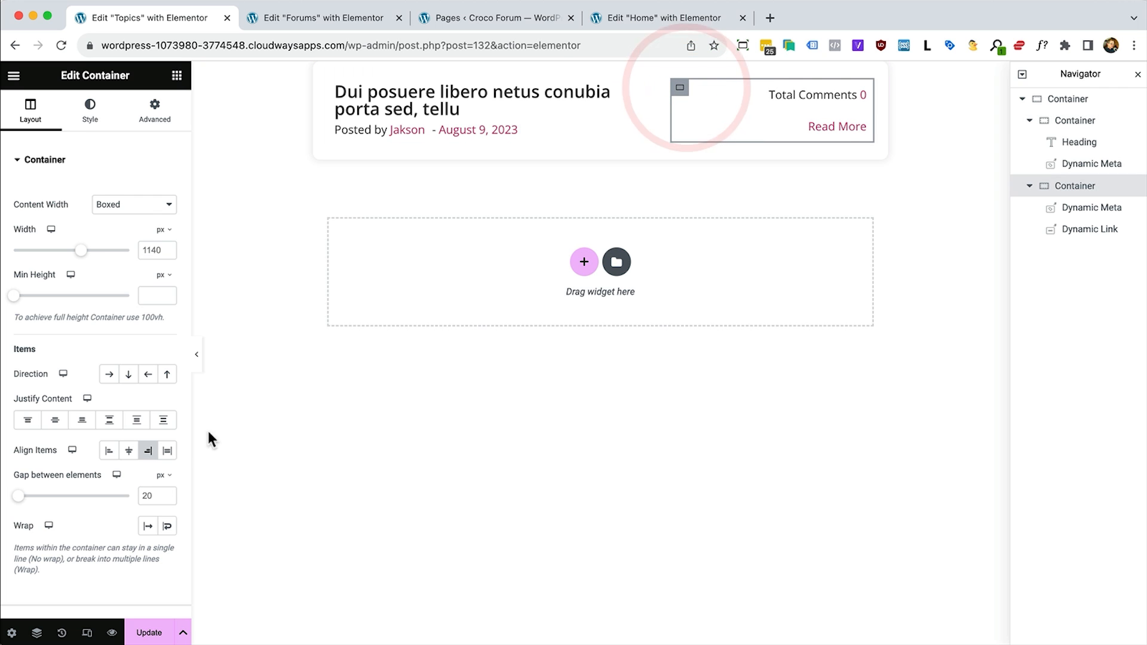
type("5")
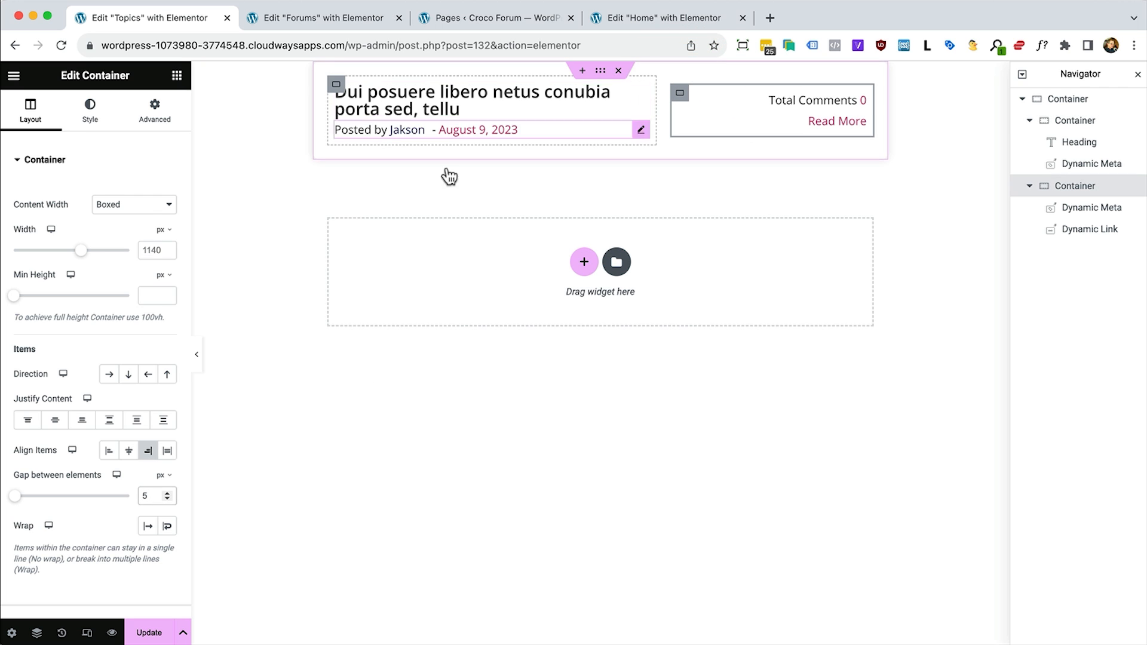
left_click(149, 634)
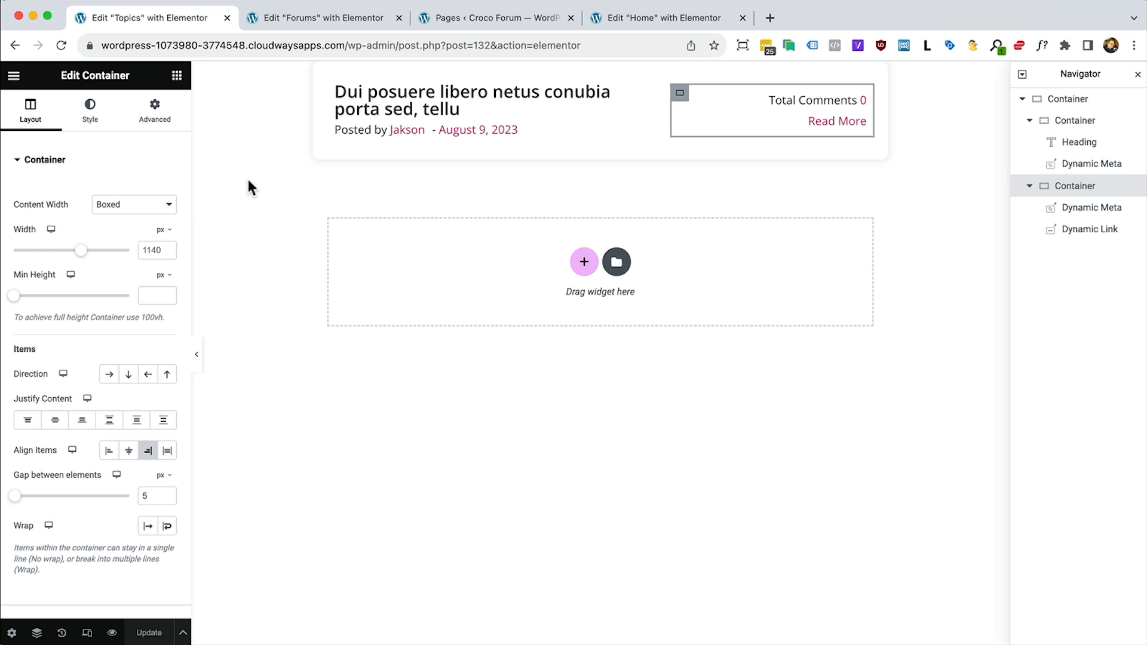
Go to the WordPress dashboard via Finder and close the Edit Forums, Pages and Edit Home tabs
key("super+e")
type("d")
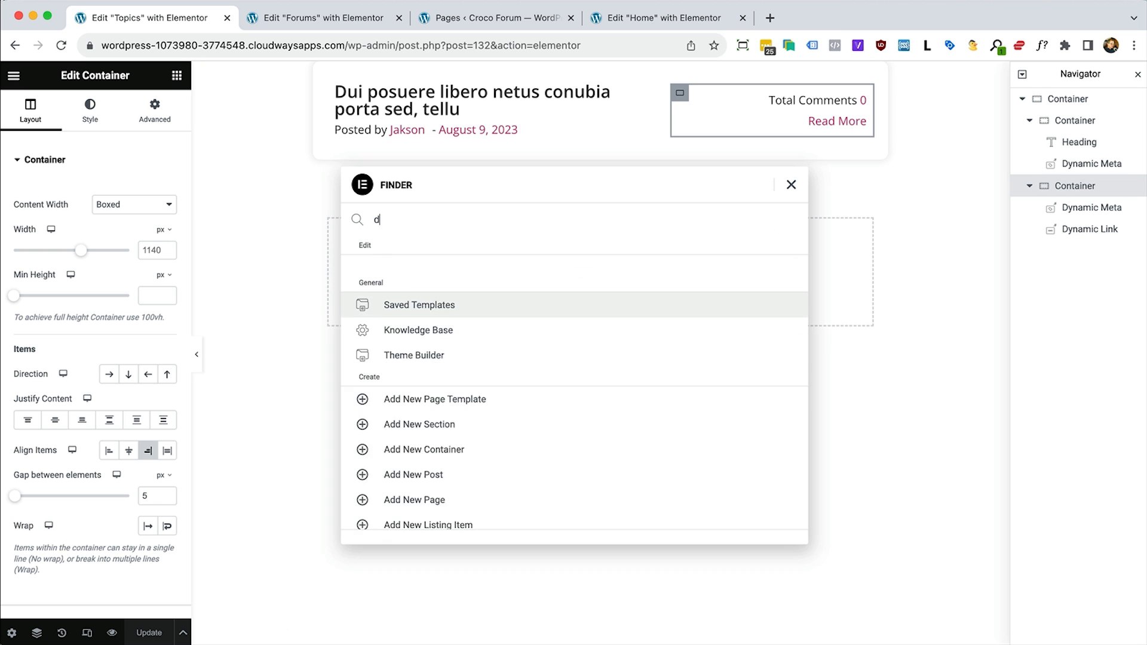
type("ash")
key("Return")
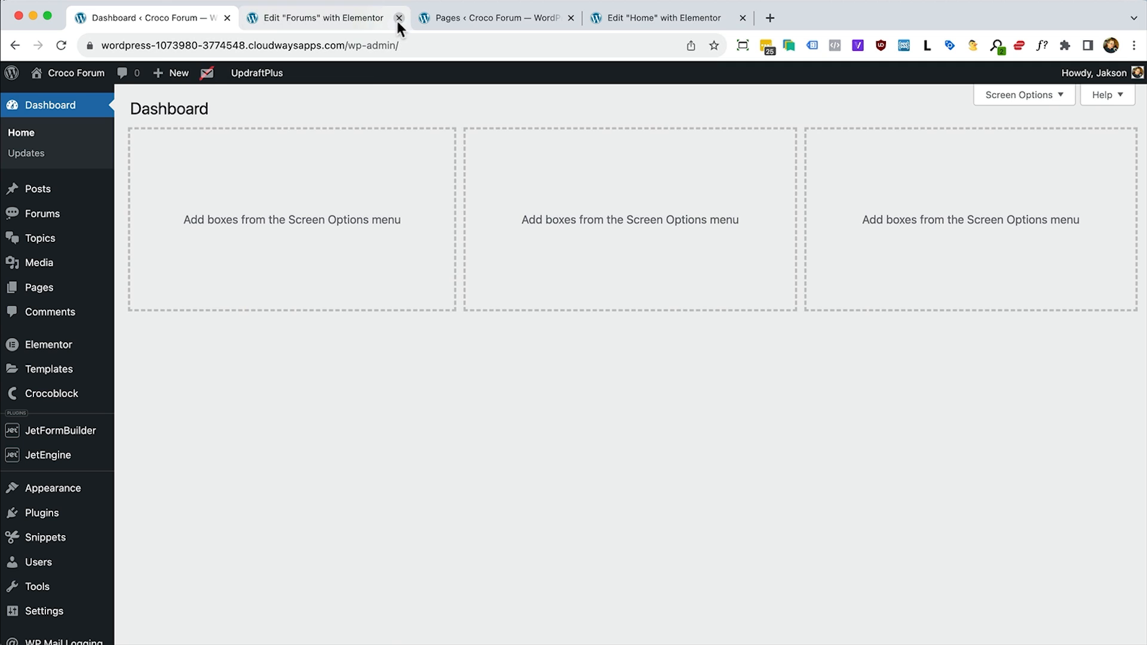
left_click(398, 19)
left_click(398, 20)
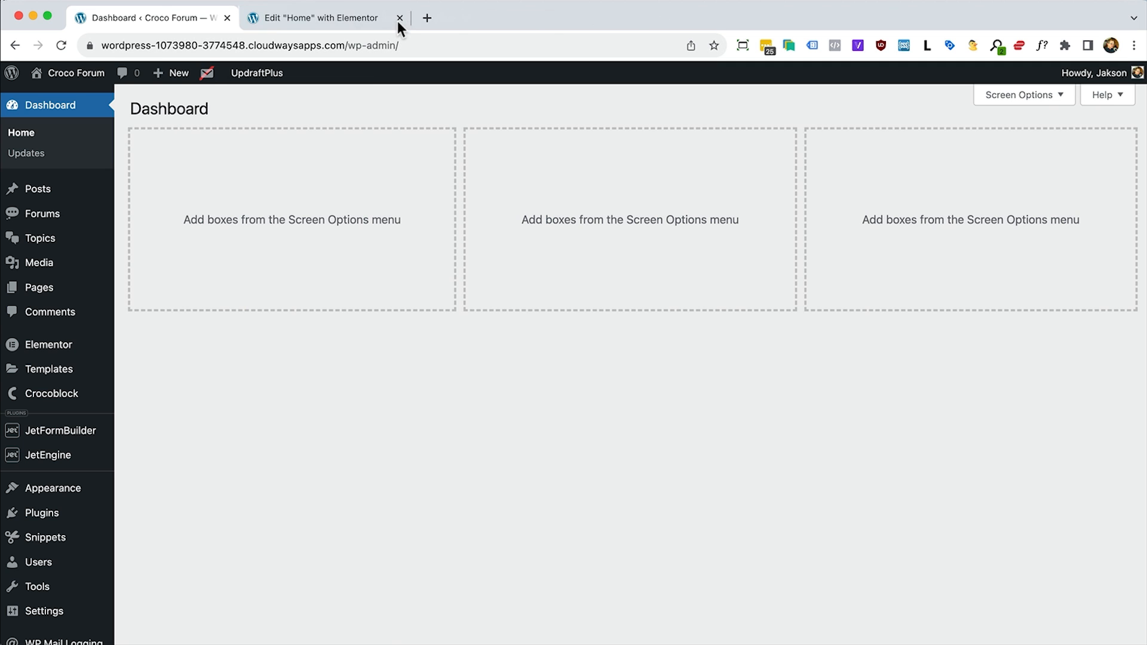
left_click(399, 19)
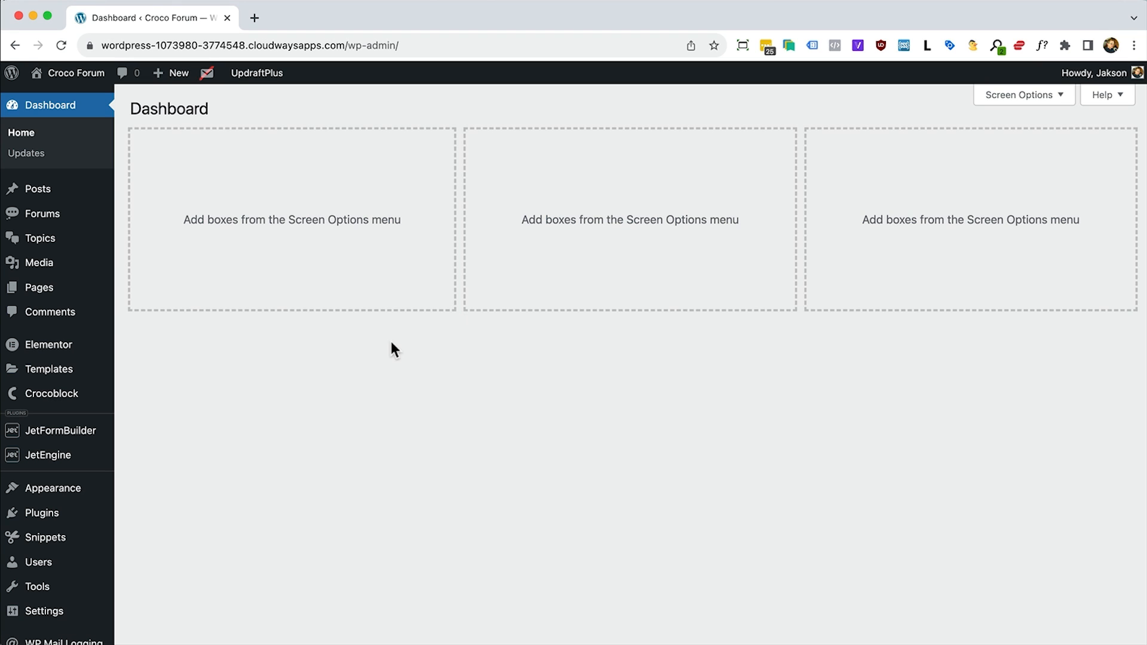
Create a new Single Page Elementor template named 'Forums Single'
left_click(50, 369)
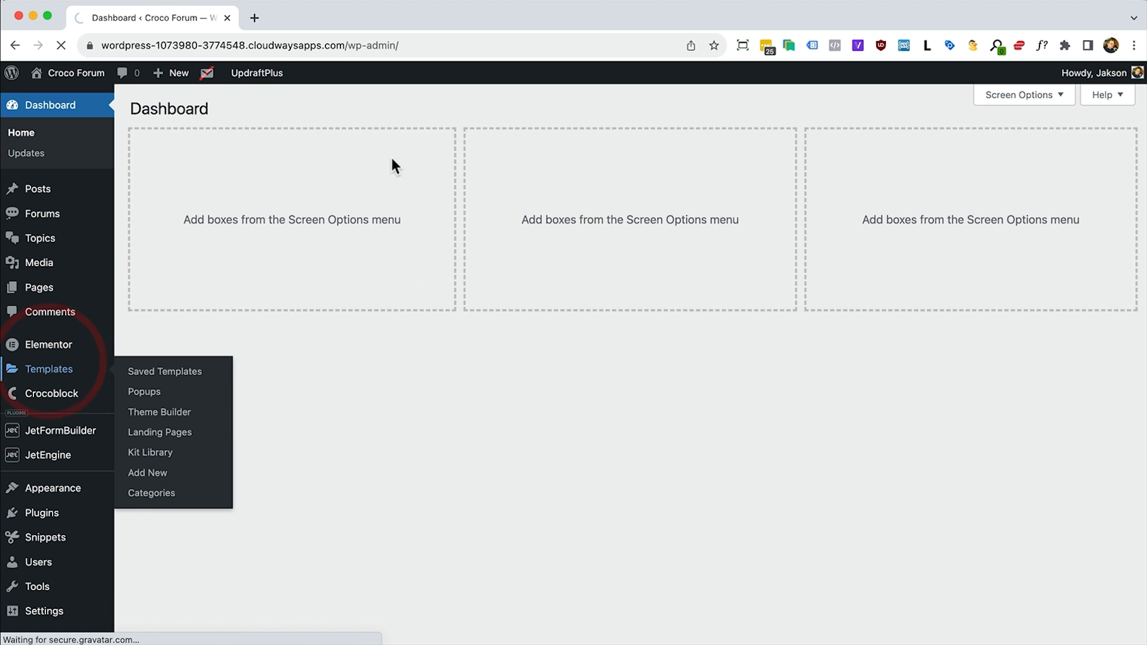
left_click(303, 103)
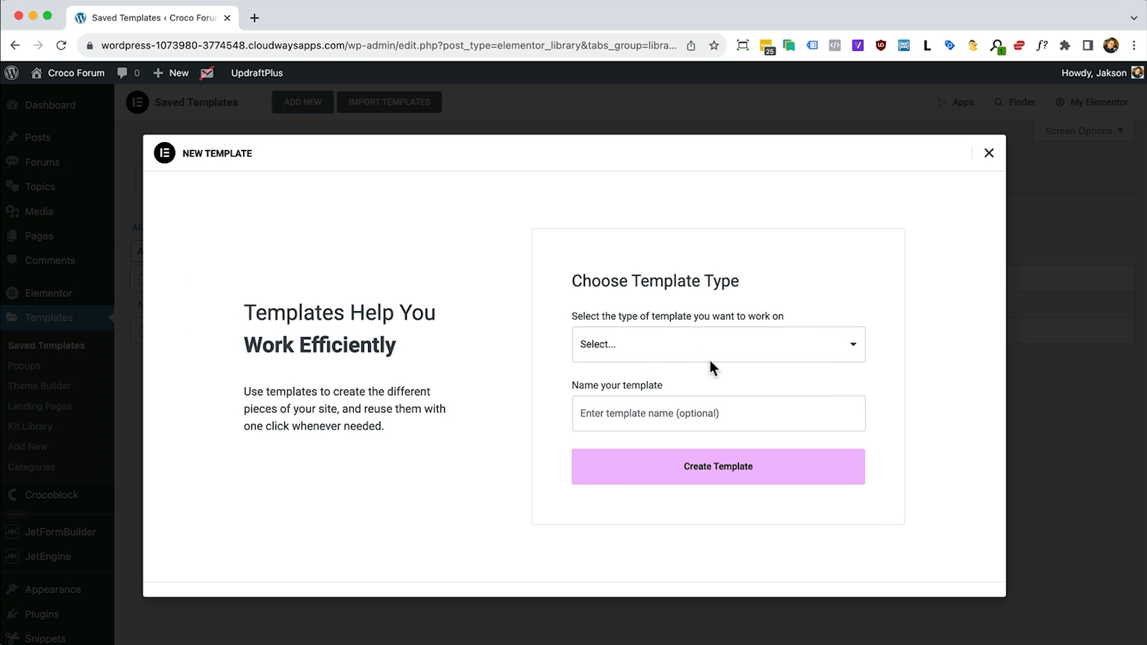
left_click(660, 338)
left_click(621, 543)
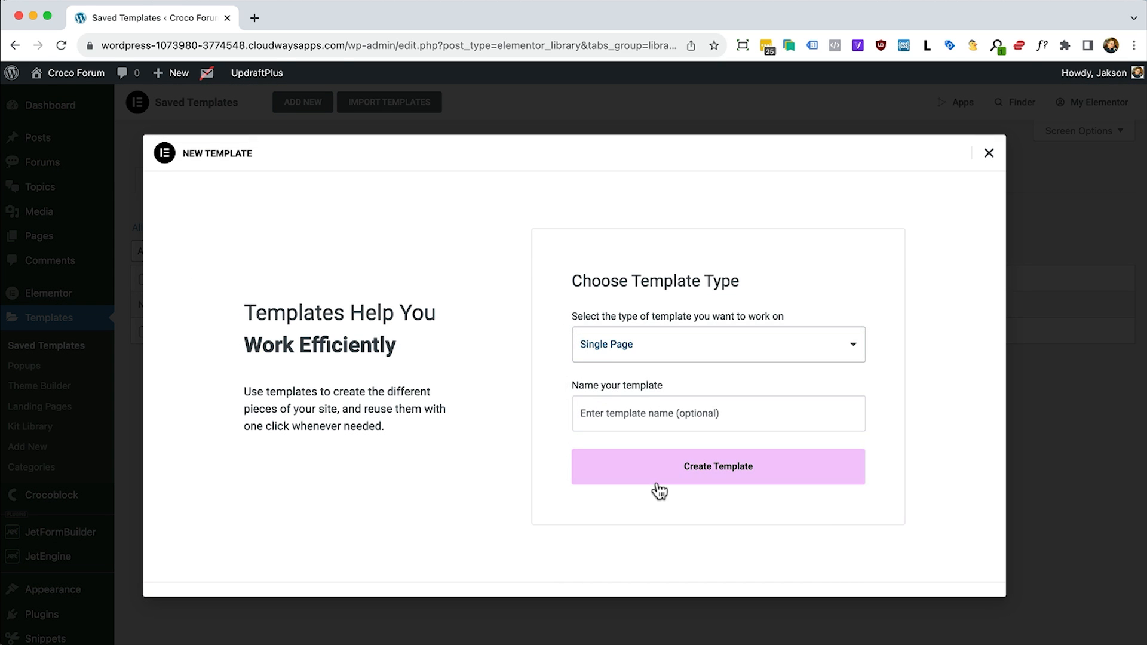
left_click(629, 417)
type("Foru")
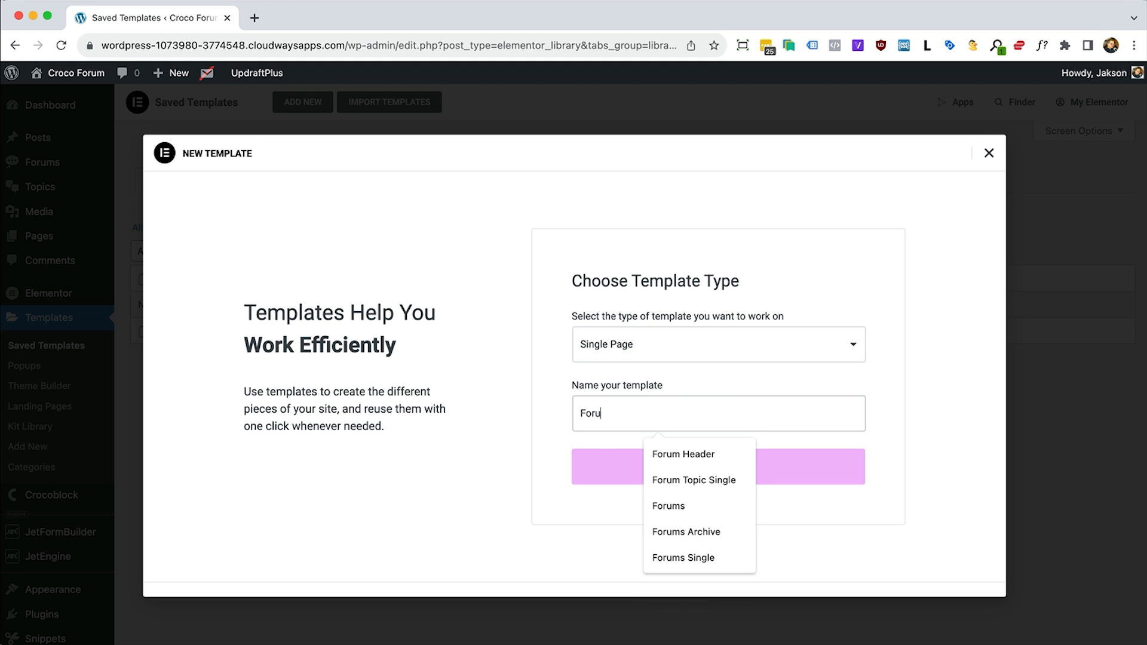
type("ms Single")
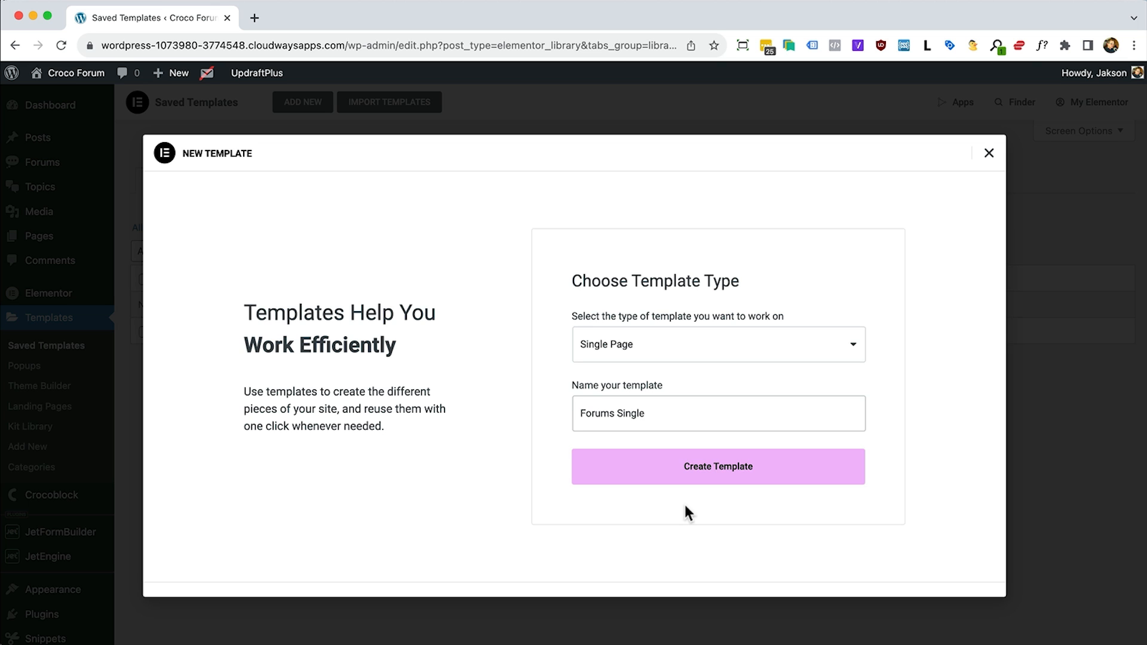
left_click(714, 470)
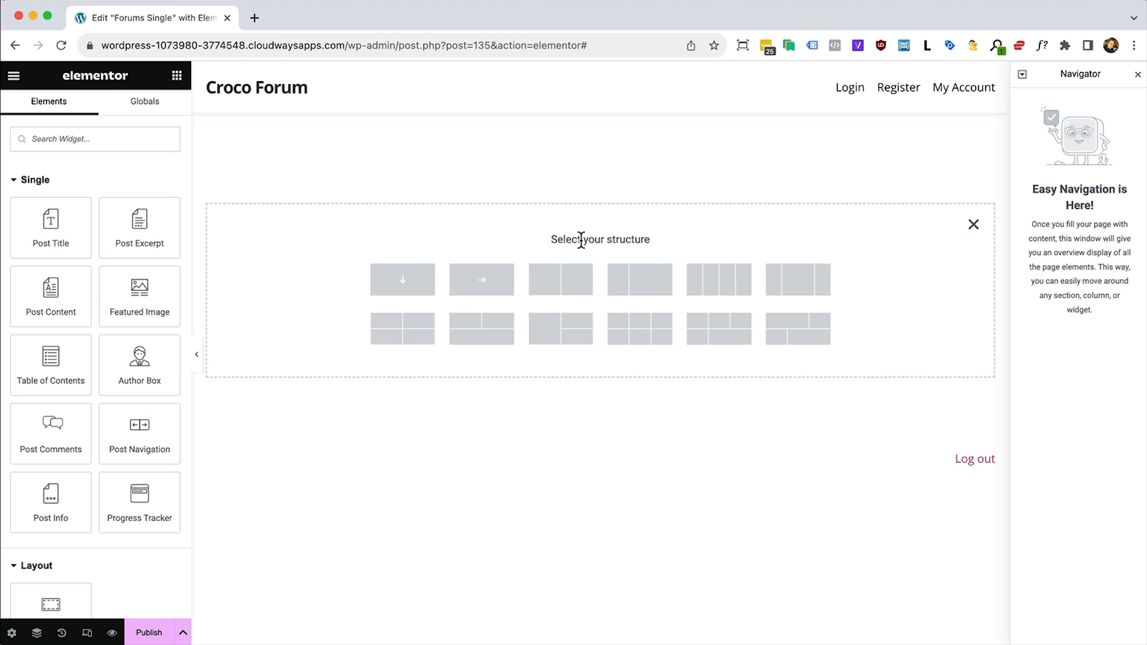
Add a single-column container and place a Post Title widget in it
left_click(402, 281)
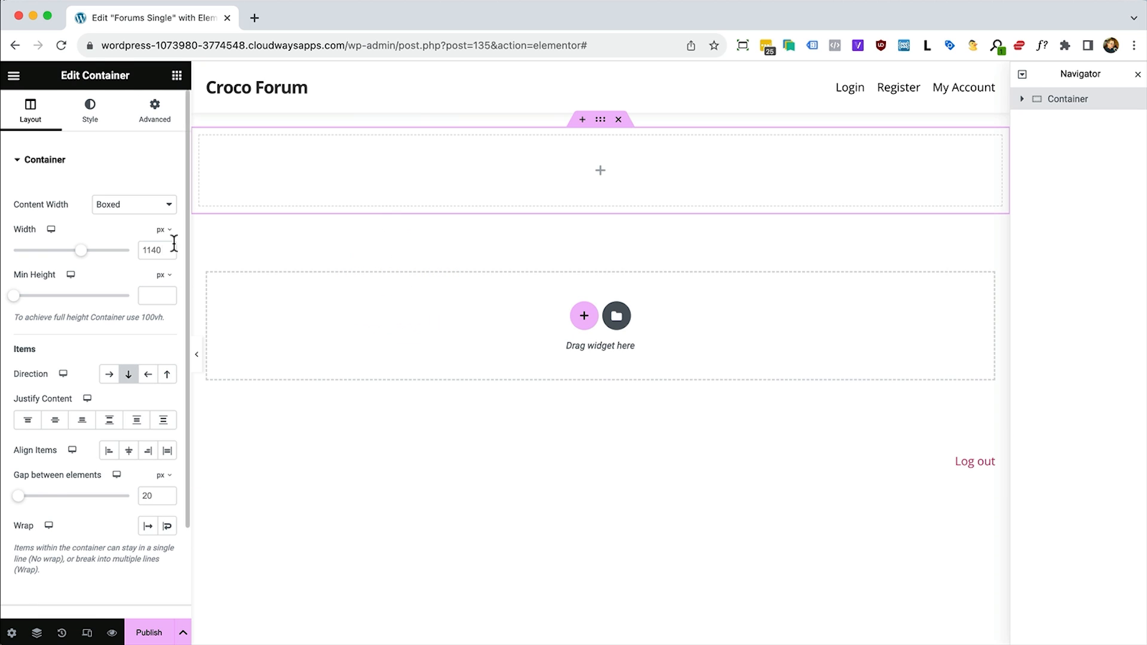
left_click(177, 76)
left_click_drag(50, 227, 439, 187)
Set Page Settings' Preview Dynamic Content to Forums and apply the preview
left_click(177, 76)
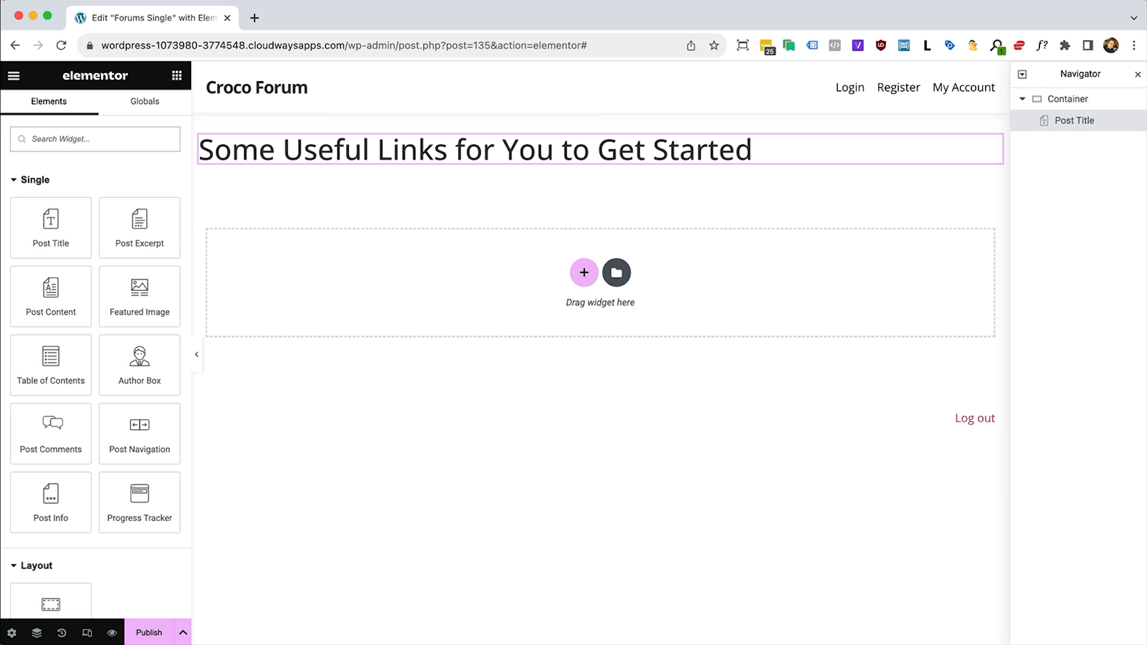
left_click(12, 633)
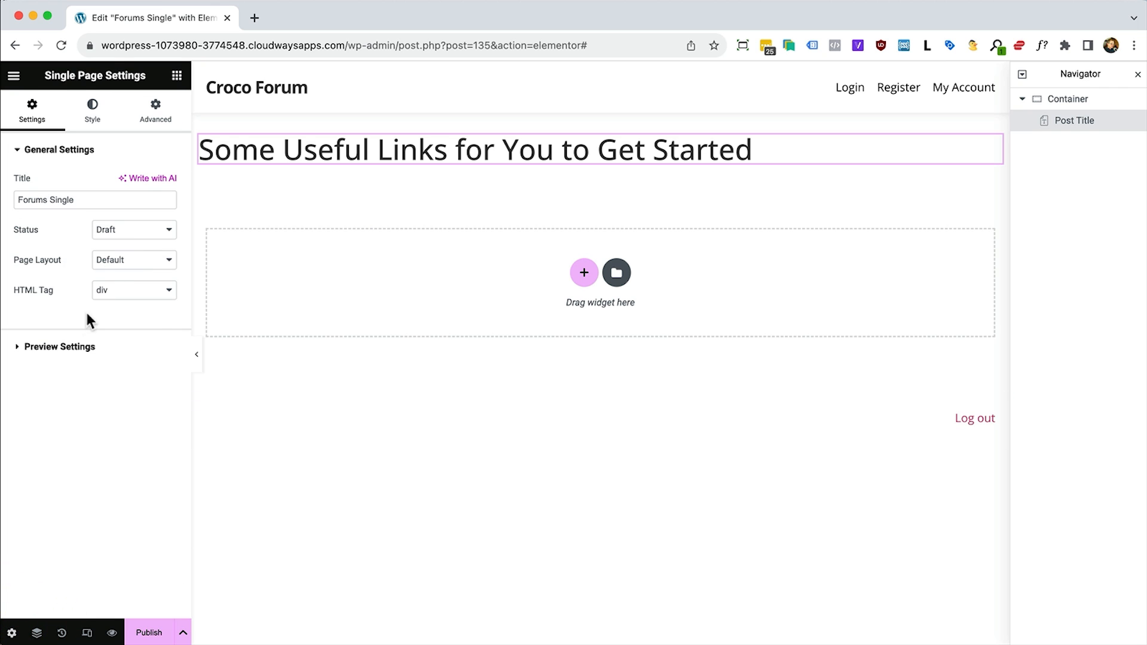
left_click(72, 346)
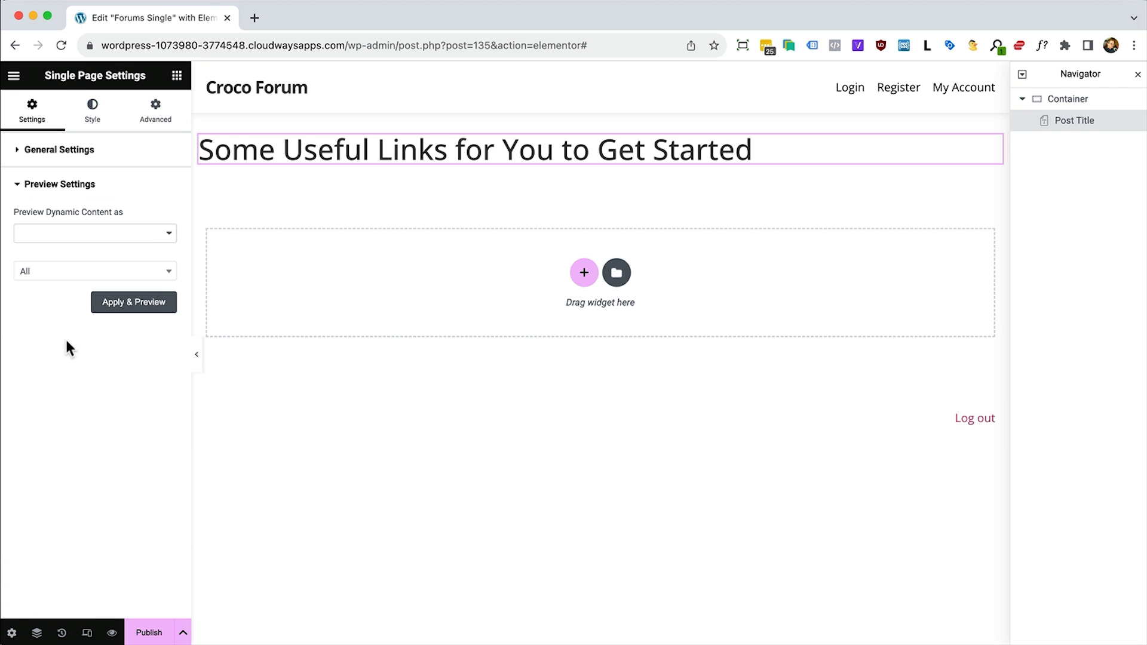
left_click(131, 239)
left_click(77, 293)
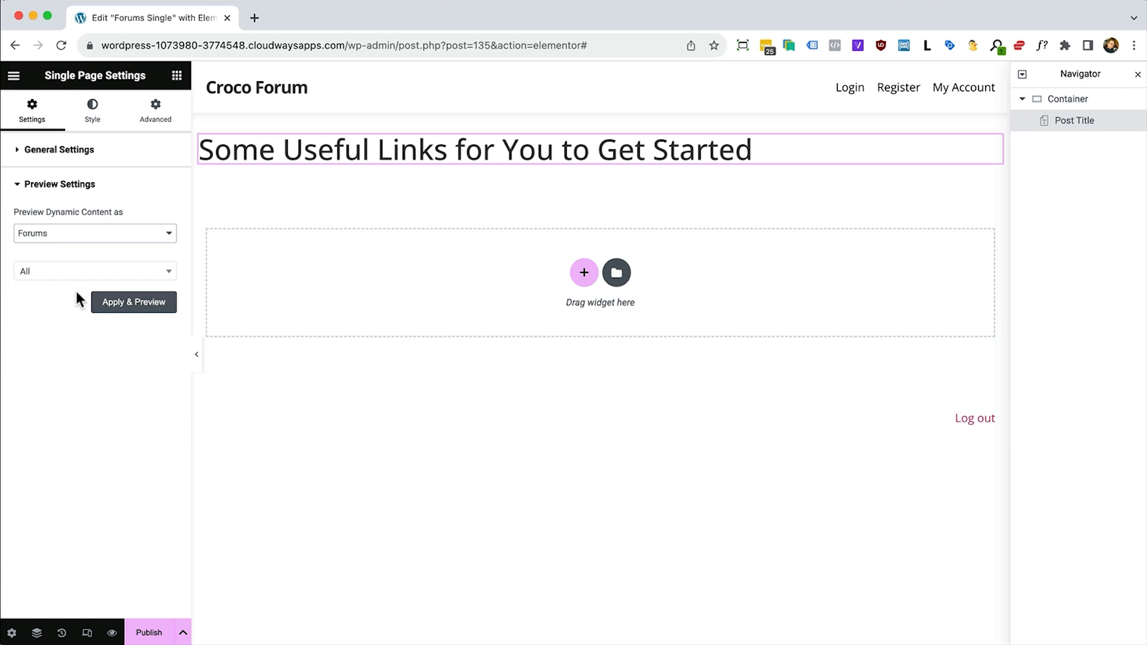
left_click(122, 307)
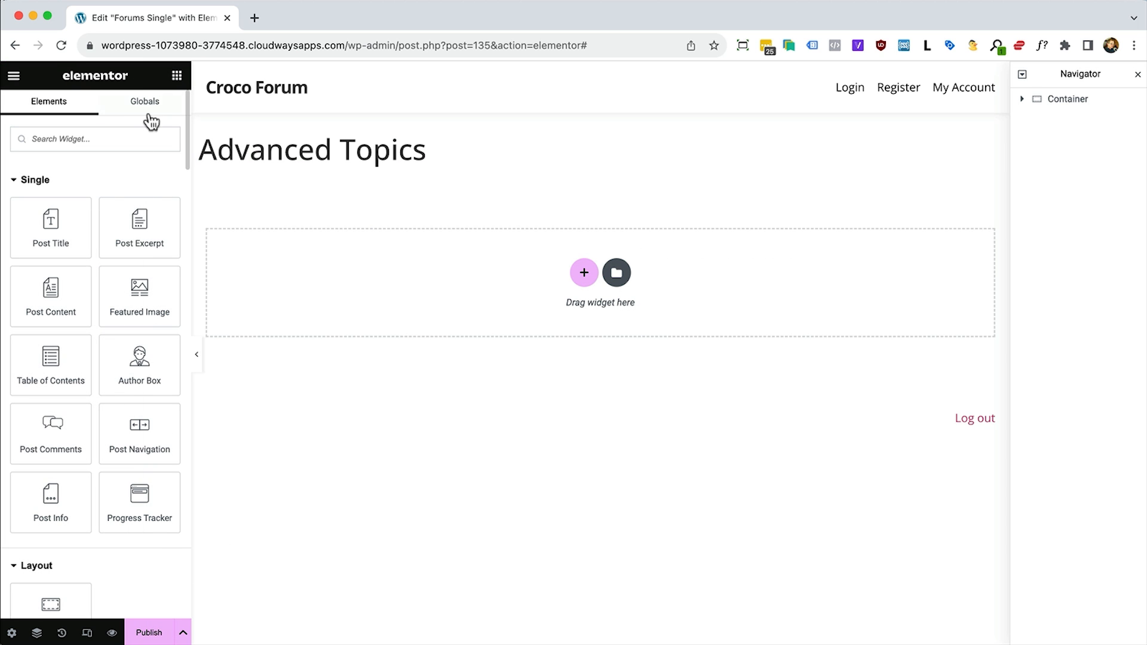
scroll(74, 335, "down", 15)
scroll(73, 329, "down", 20)
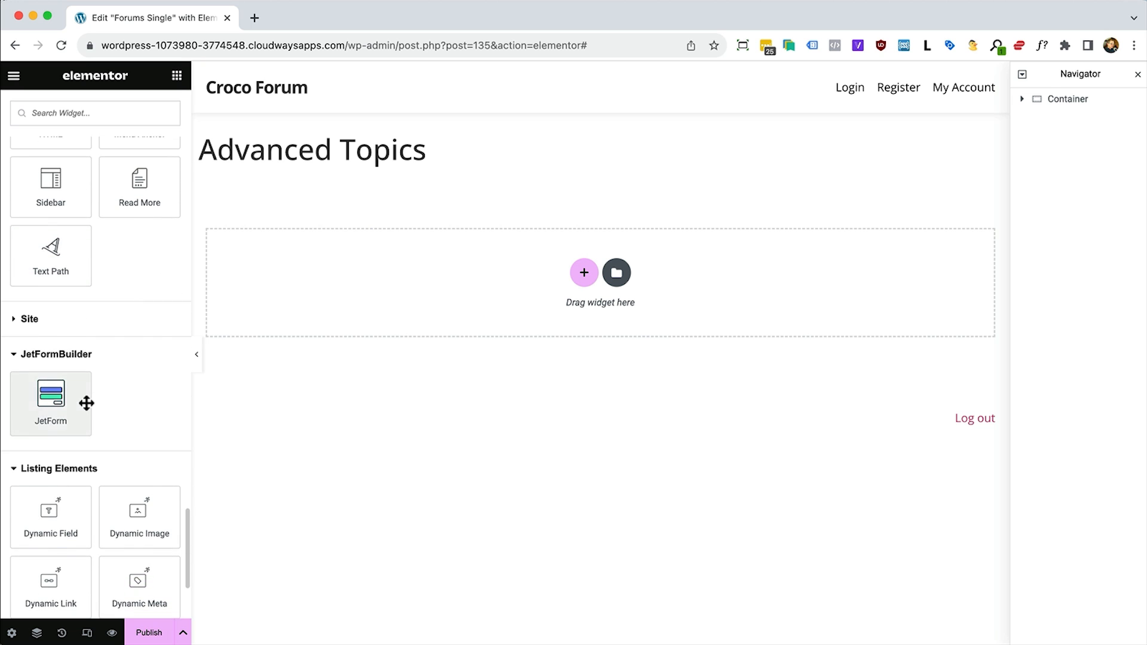
scroll(85, 402, "down", 3)
Add a Listing Grid below the title using the Topics listing with 1 column
left_click_drag(51, 524, 410, 157)
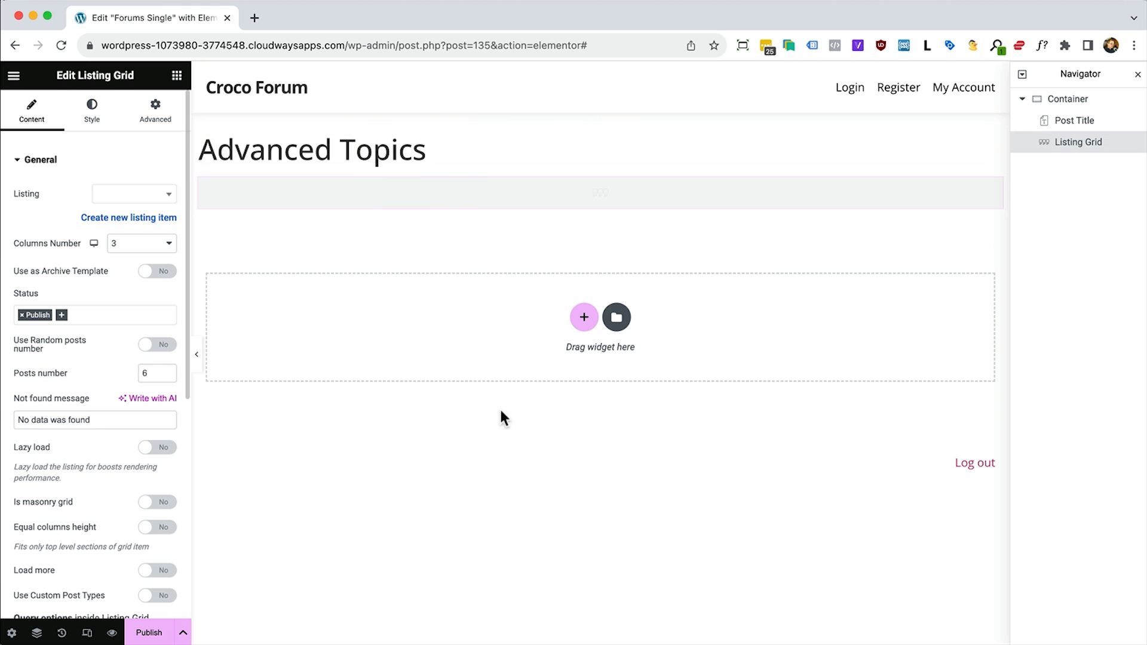
left_click(164, 196)
type("top")
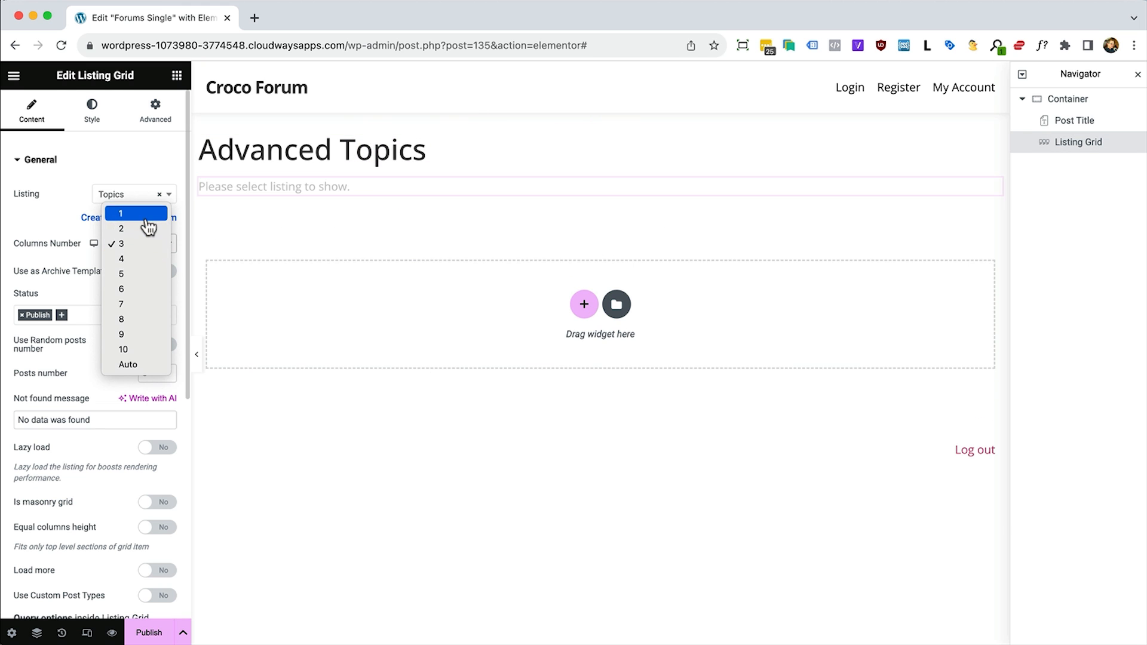
left_click(146, 216)
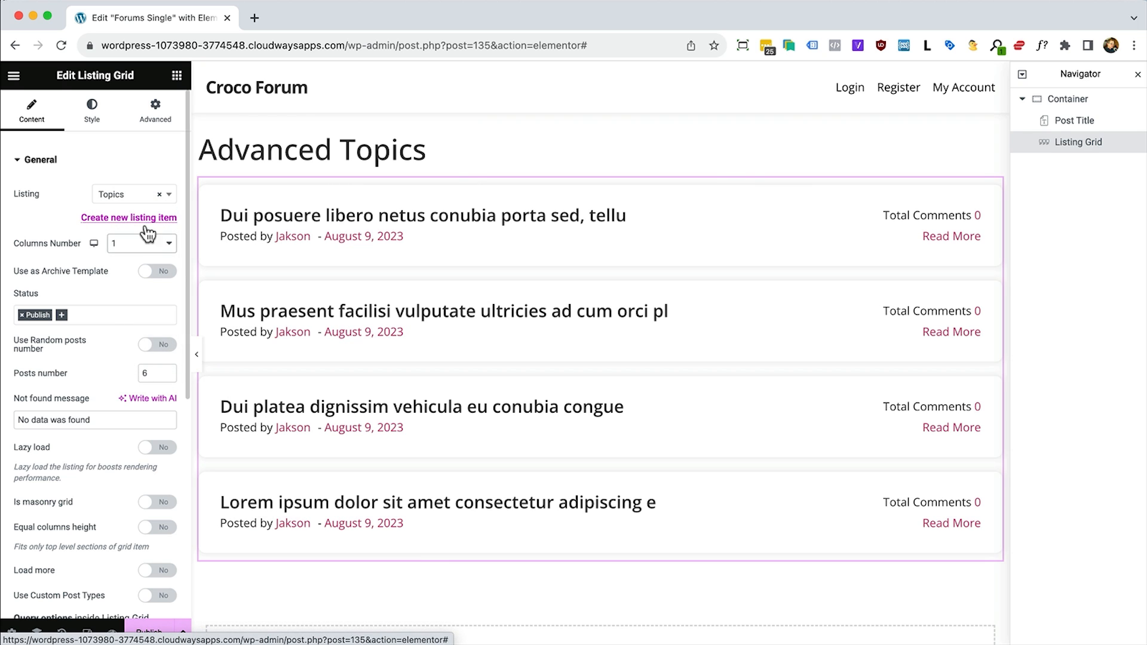
left_click(146, 218)
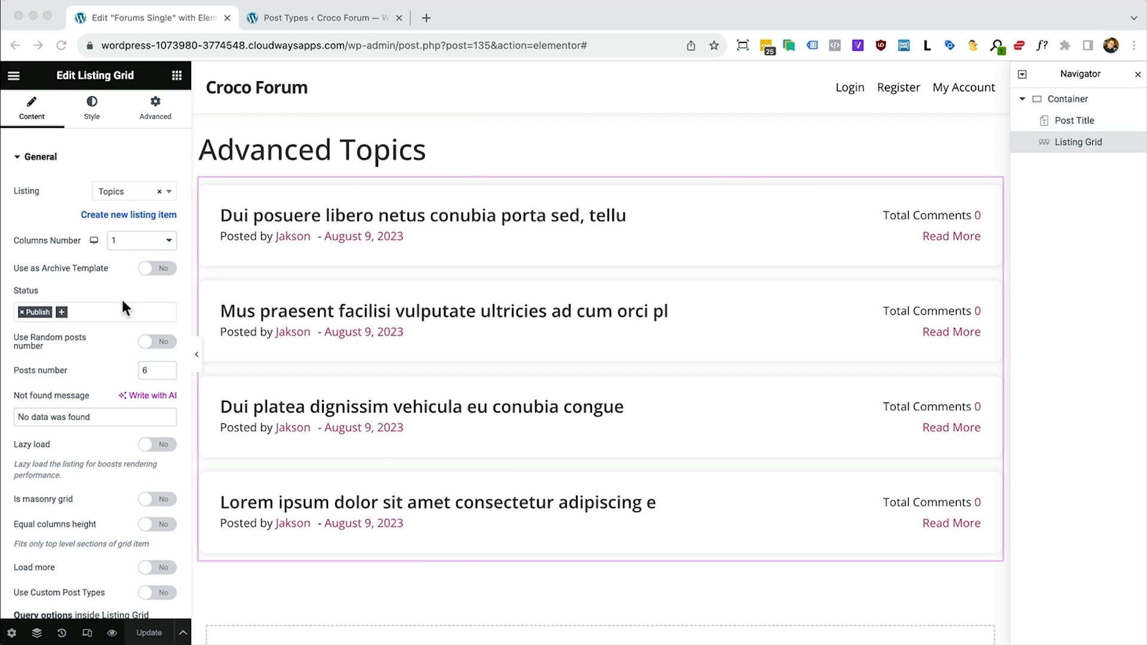
Inspect the Listing Grid's Posts Query and Custom Query sections
scroll(121, 299, "down", 5)
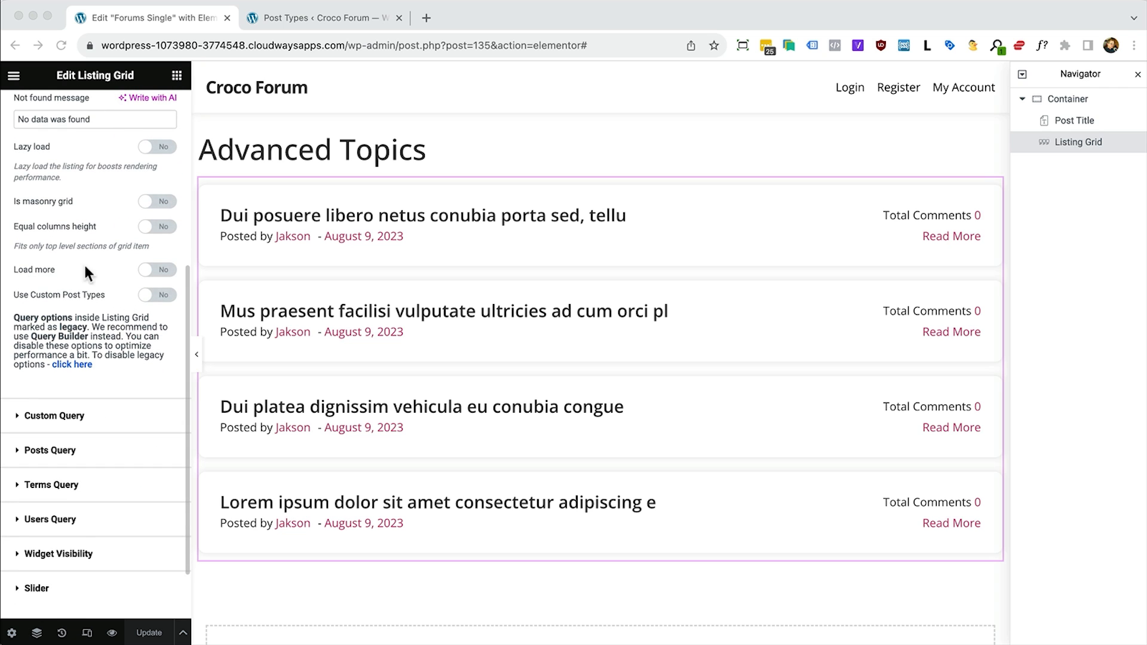
scroll(80, 297, "down", 2)
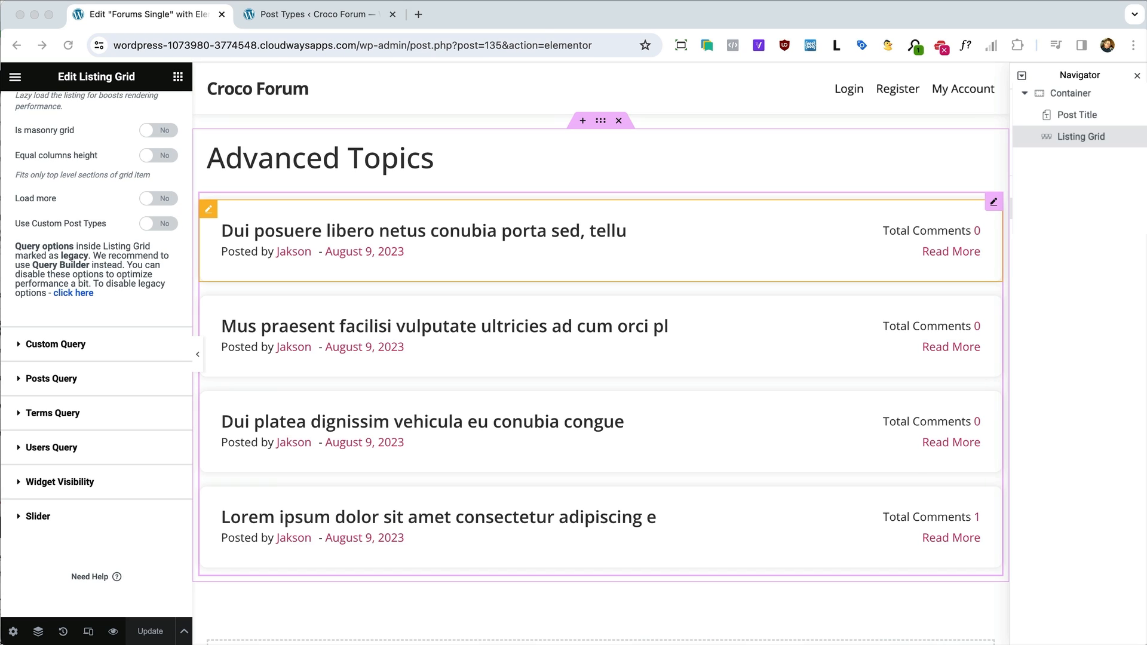
left_click(52, 385)
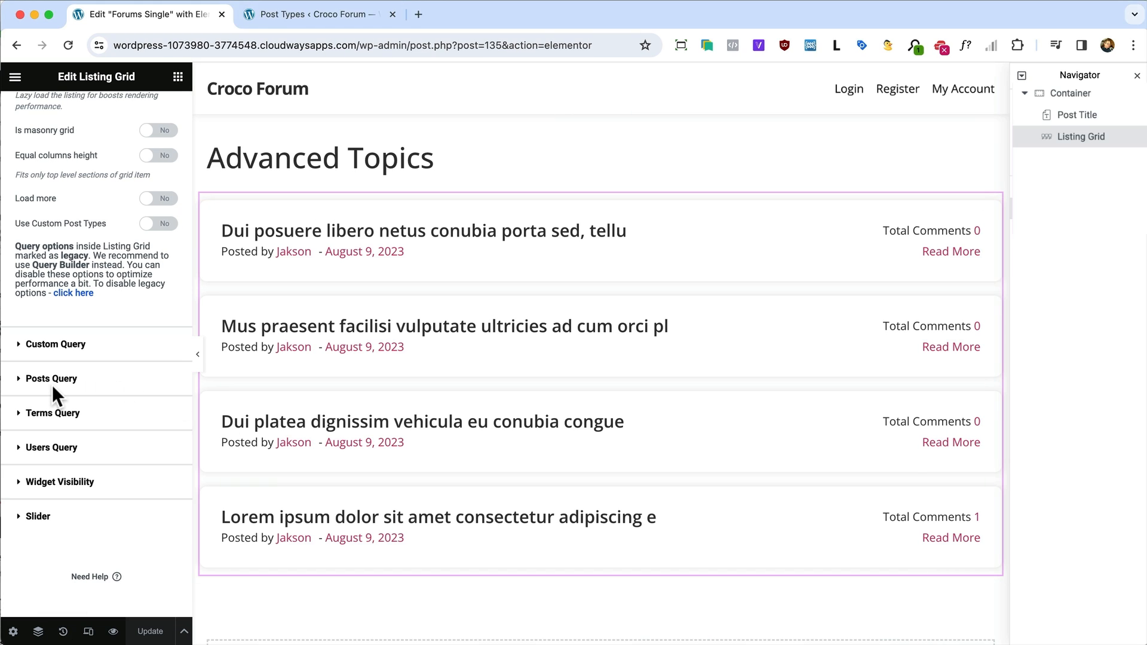
left_click(52, 384)
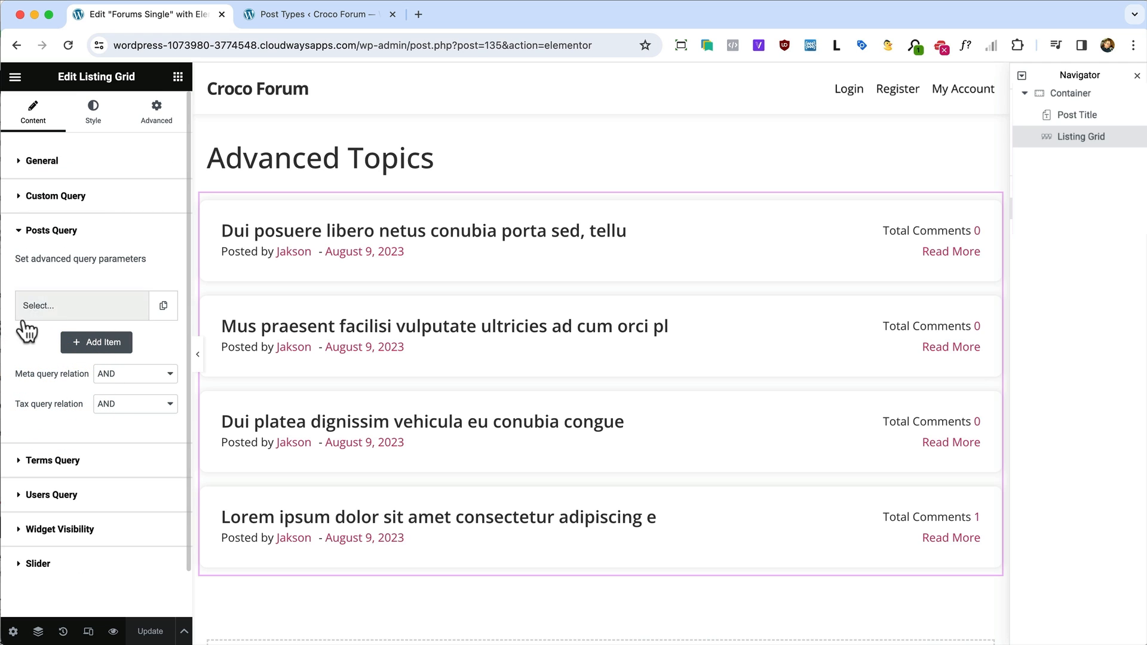
left_click(28, 236)
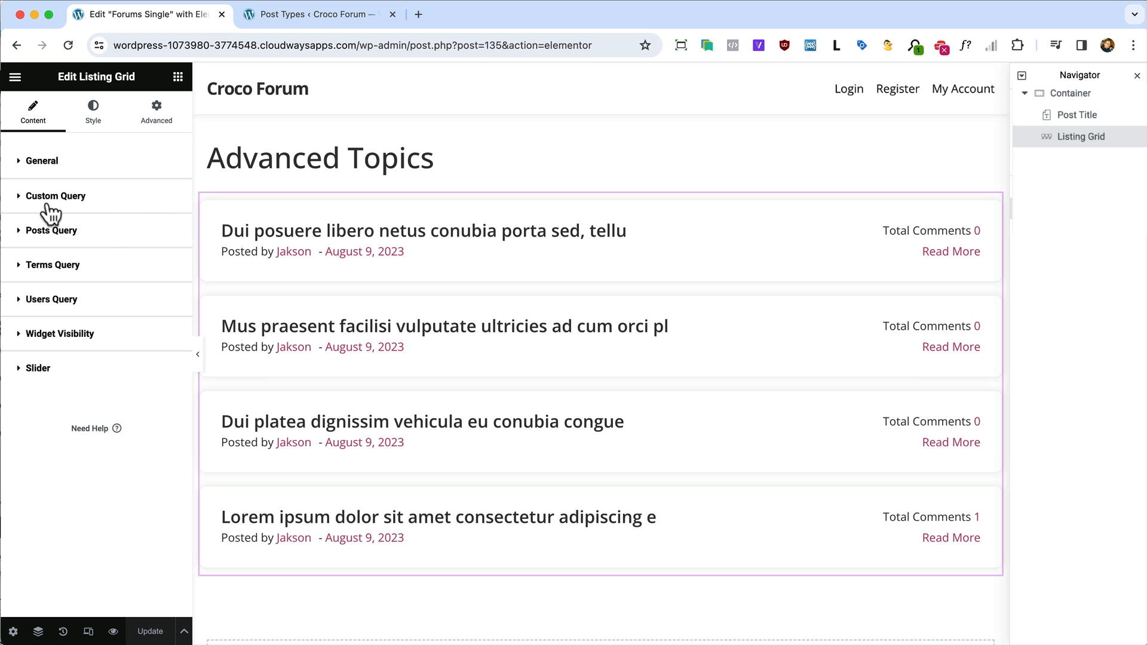
left_click(46, 205)
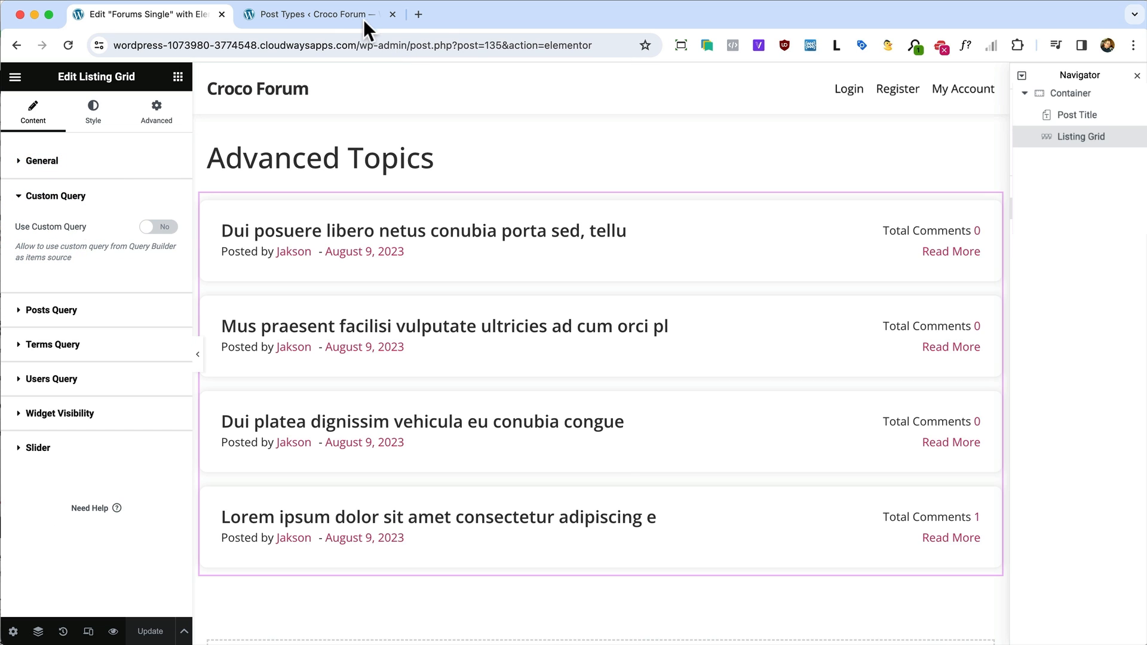
Open the Topics post type settings in a new tab and select its parent-forum field name
left_click(331, 14)
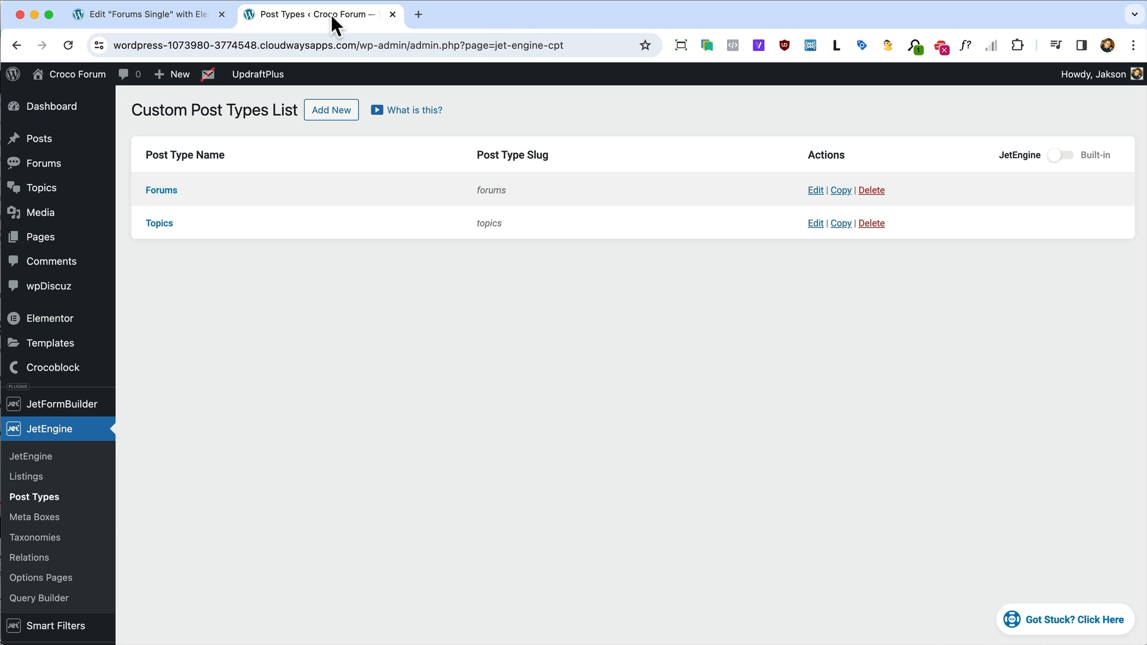
right_click(157, 223)
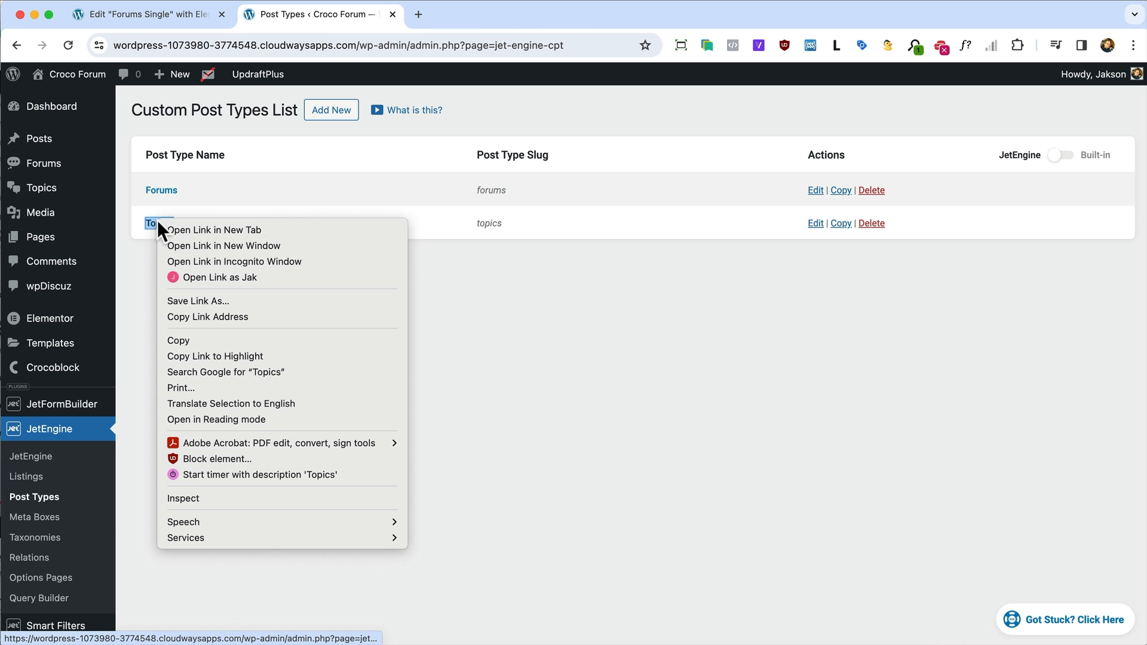
left_click(233, 236)
left_click(463, 18)
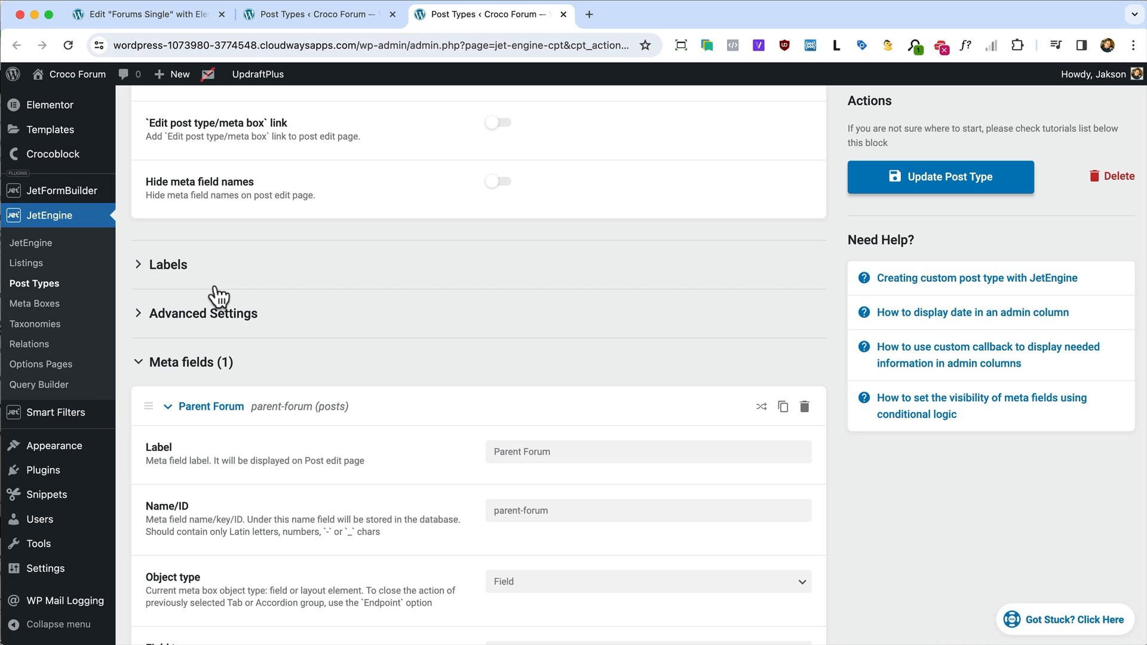
triple_click(512, 510)
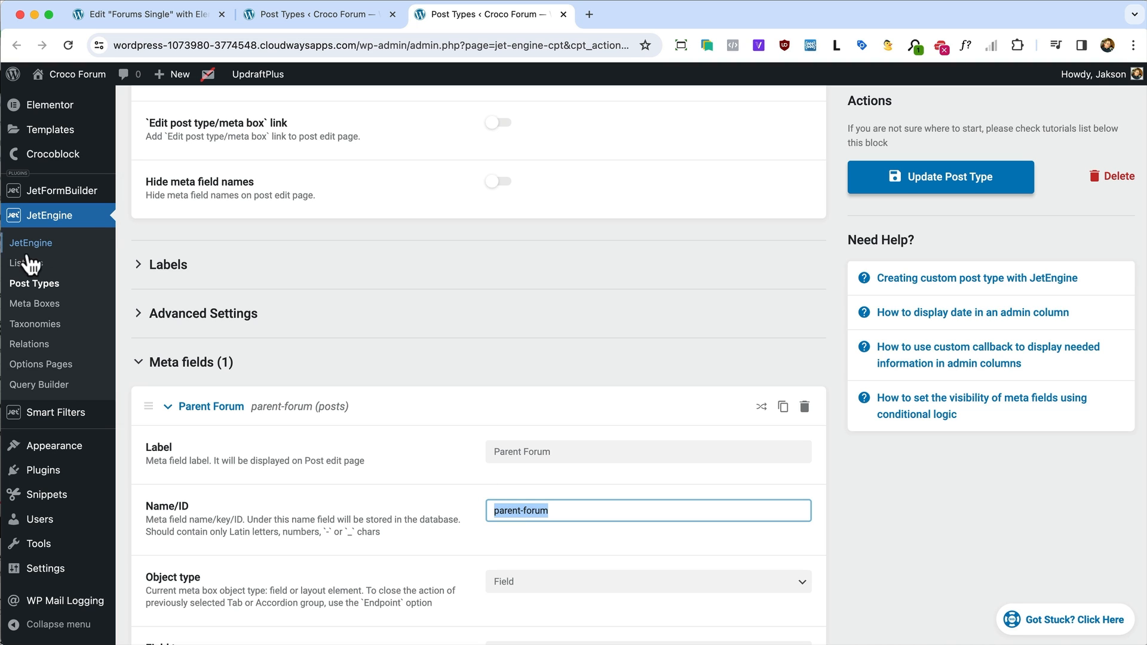
Open JetEngine's Query Builder in a new tab and start a new query
right_click(42, 385)
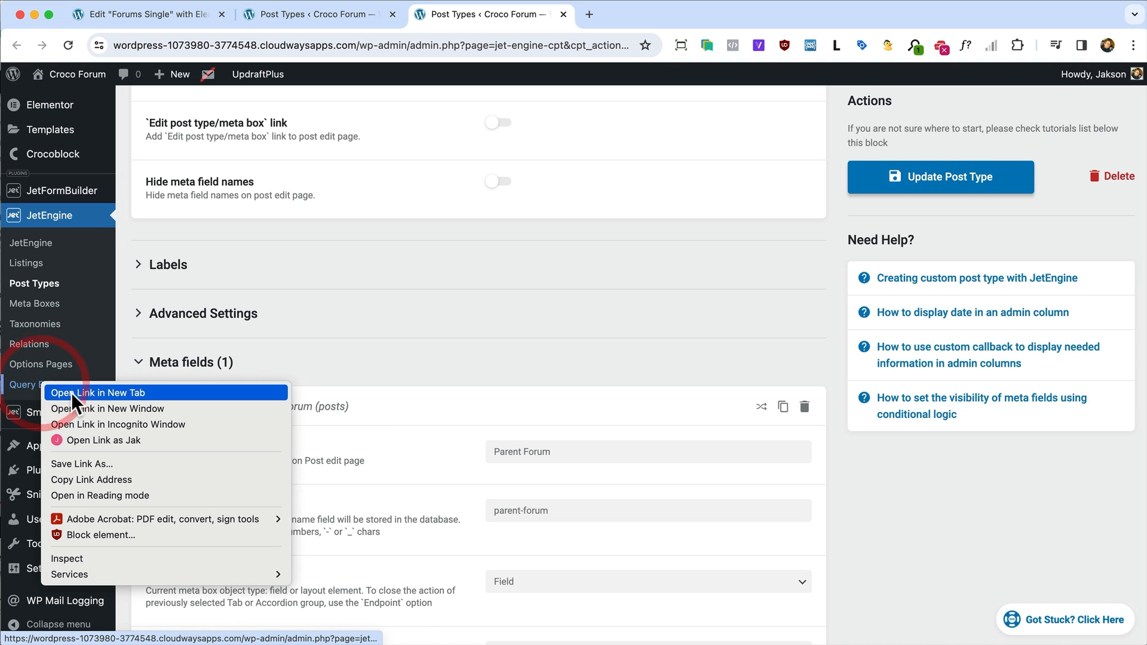
left_click(67, 393)
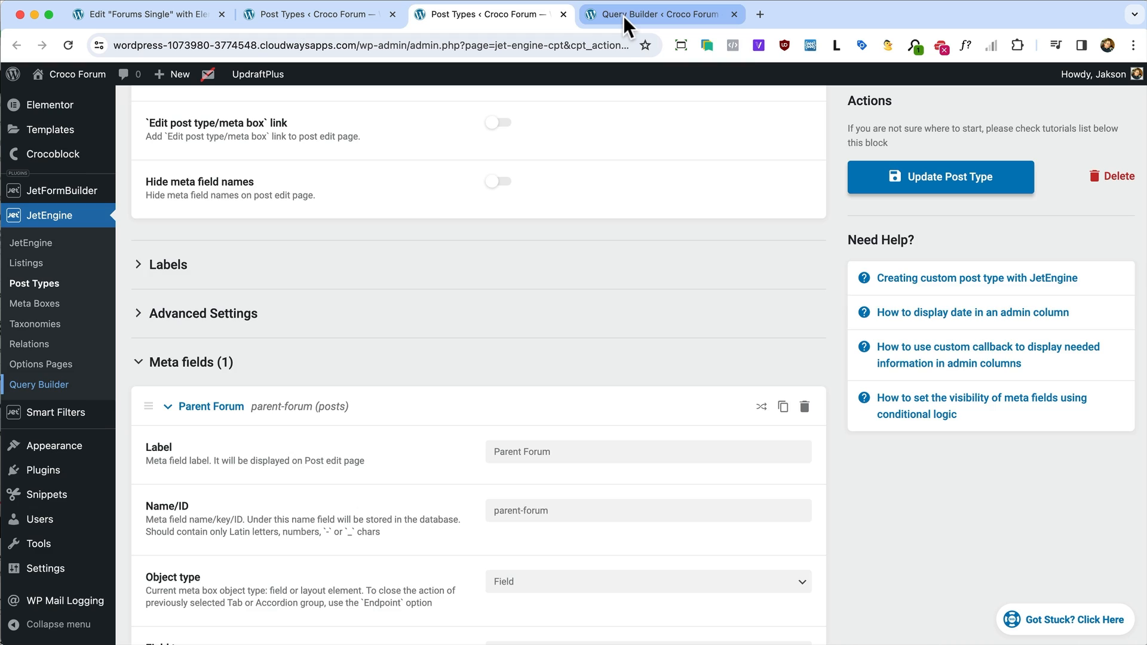
left_click(622, 16)
left_click(249, 115)
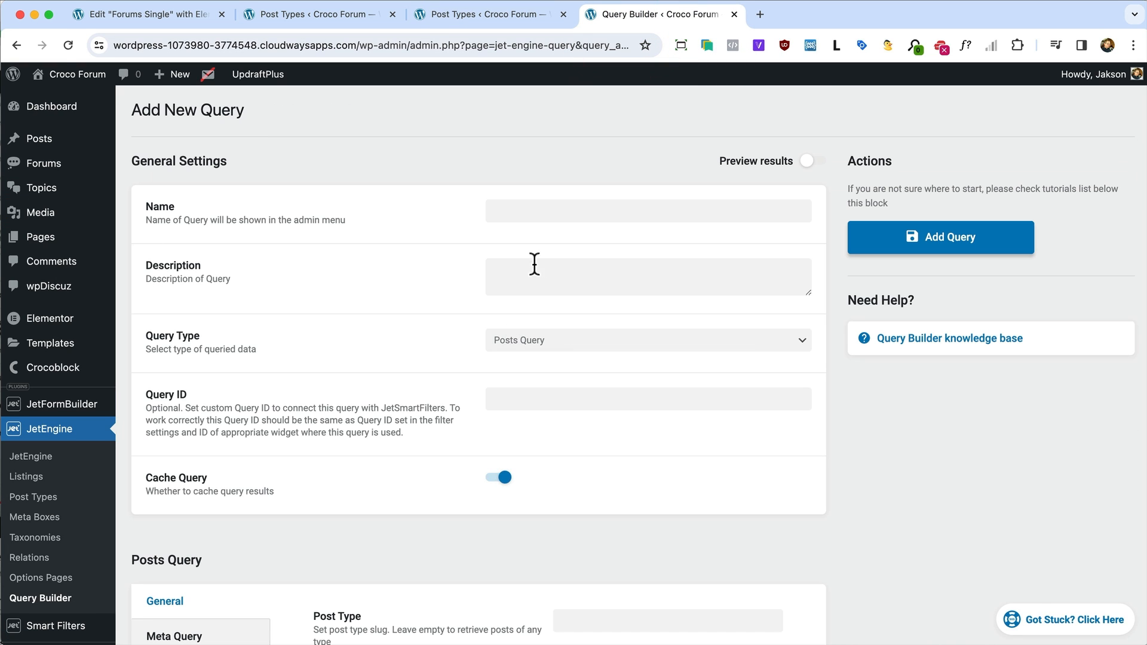
Name the query 'Forum Single' with post type Topics and post status Publish
left_click(512, 209)
type("Forum Single")
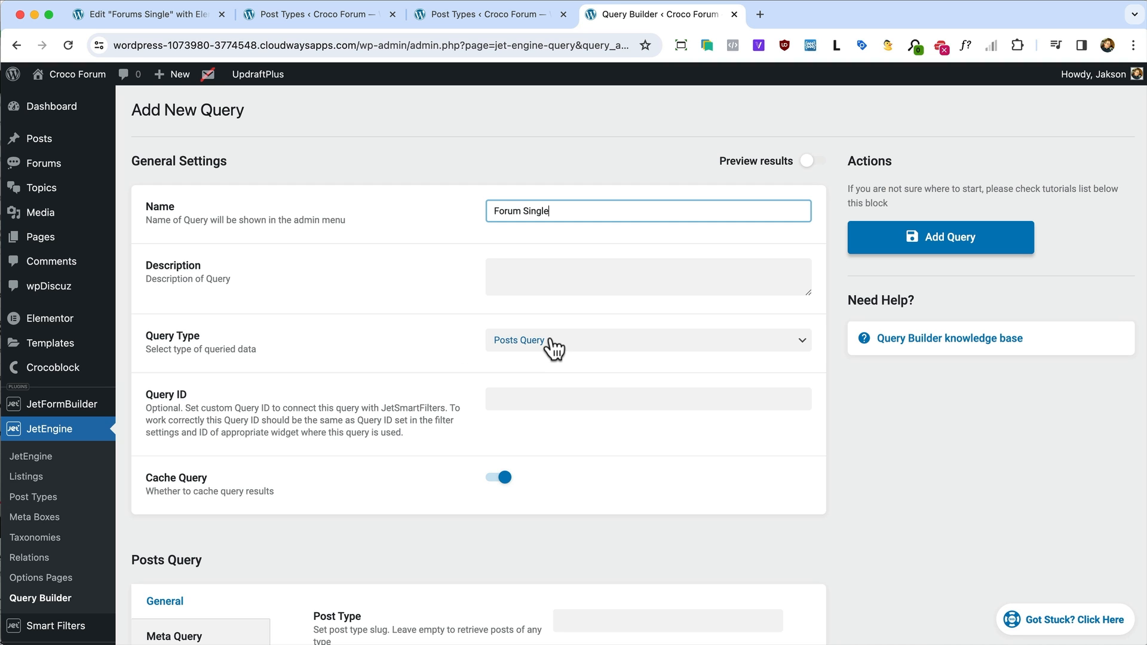
scroll(504, 485, "down", 5)
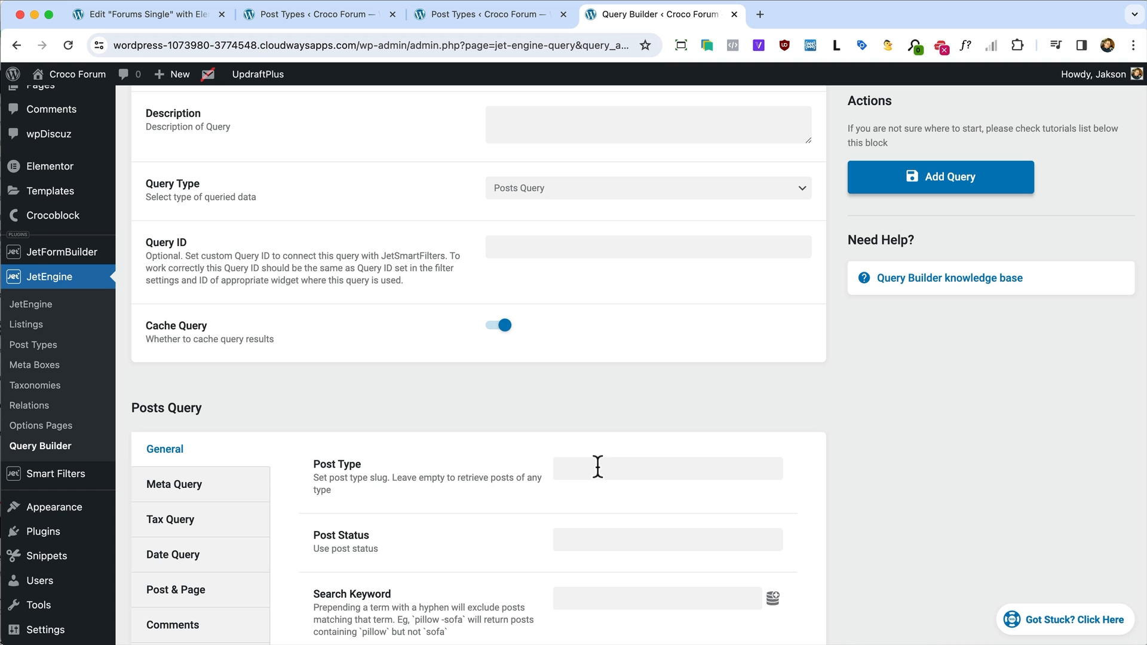
left_click(598, 467)
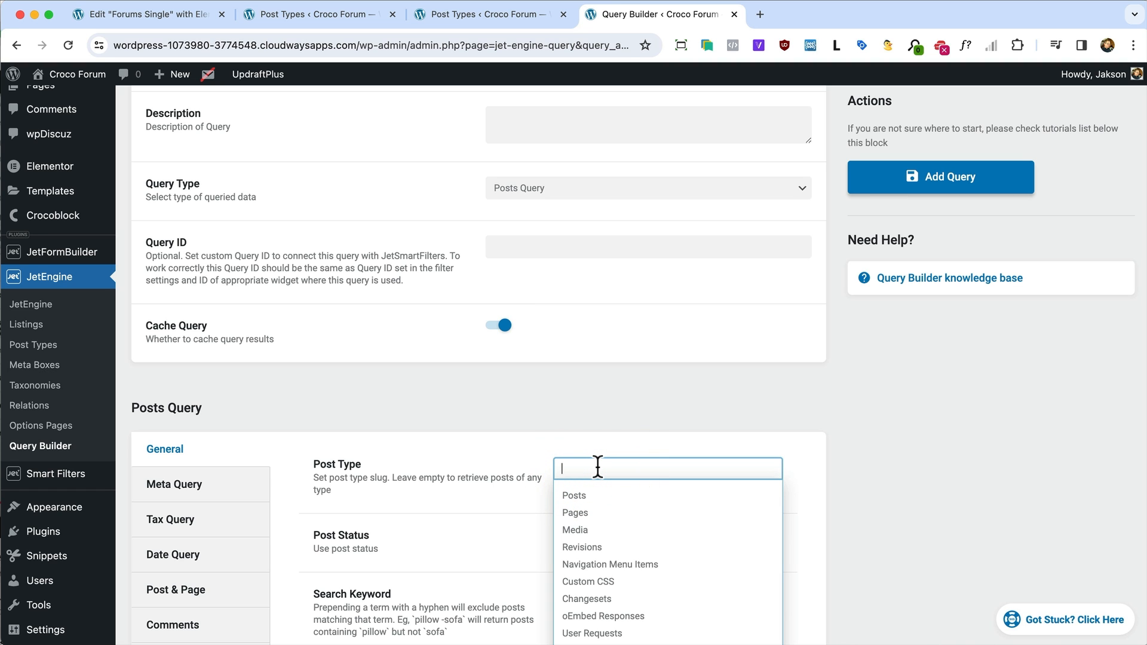
left_click(593, 489)
scroll(594, 413, "down", 3)
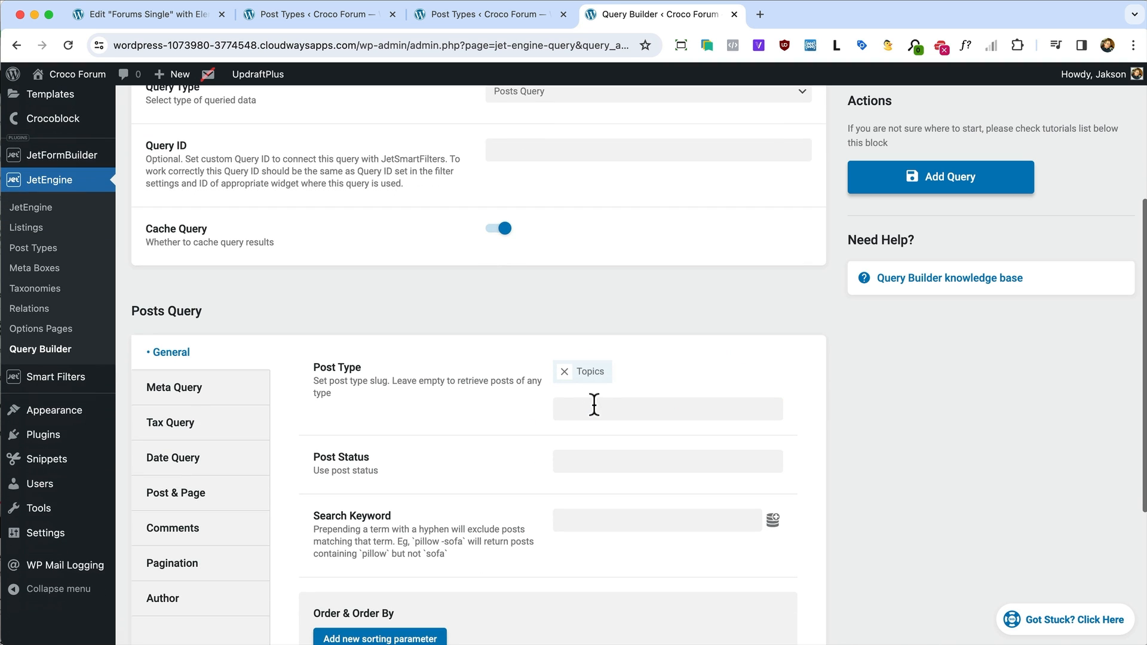
left_click(580, 460)
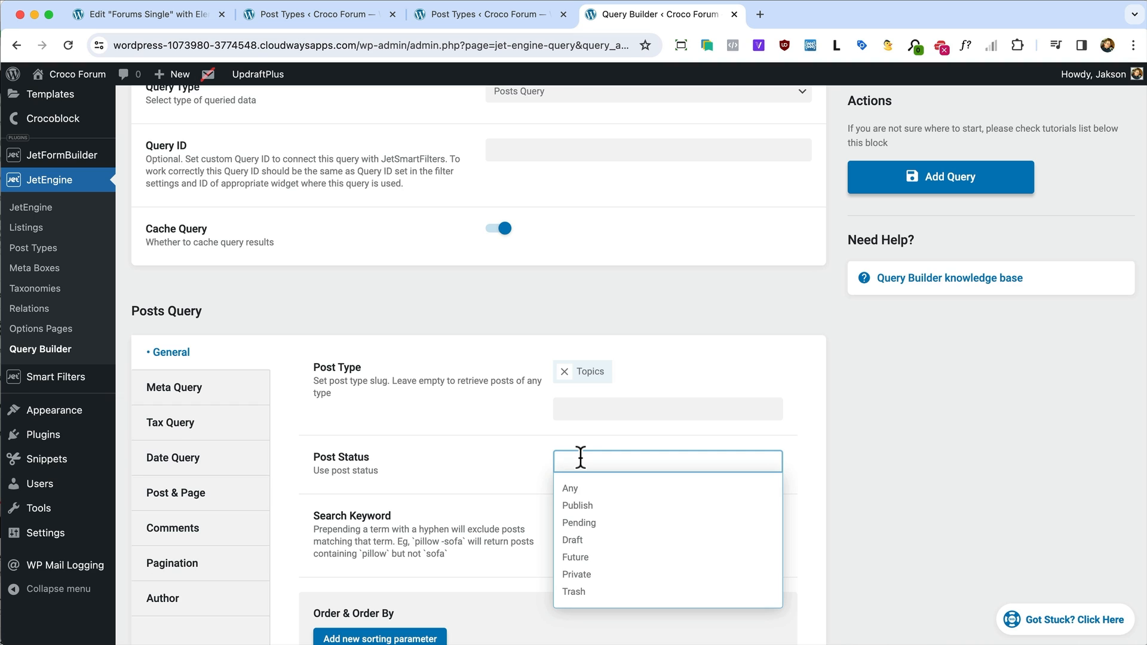
left_click(575, 505)
scroll(481, 439, "down", 4)
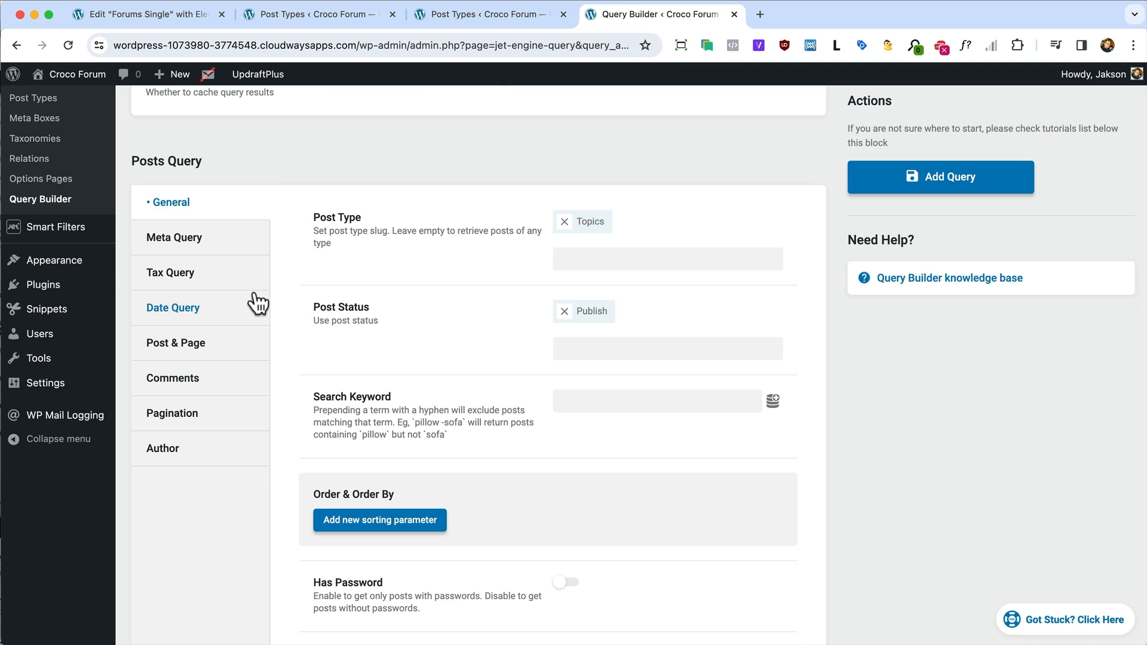
Copy the parent-forum field name from the Topics post type tab
left_click(466, 20)
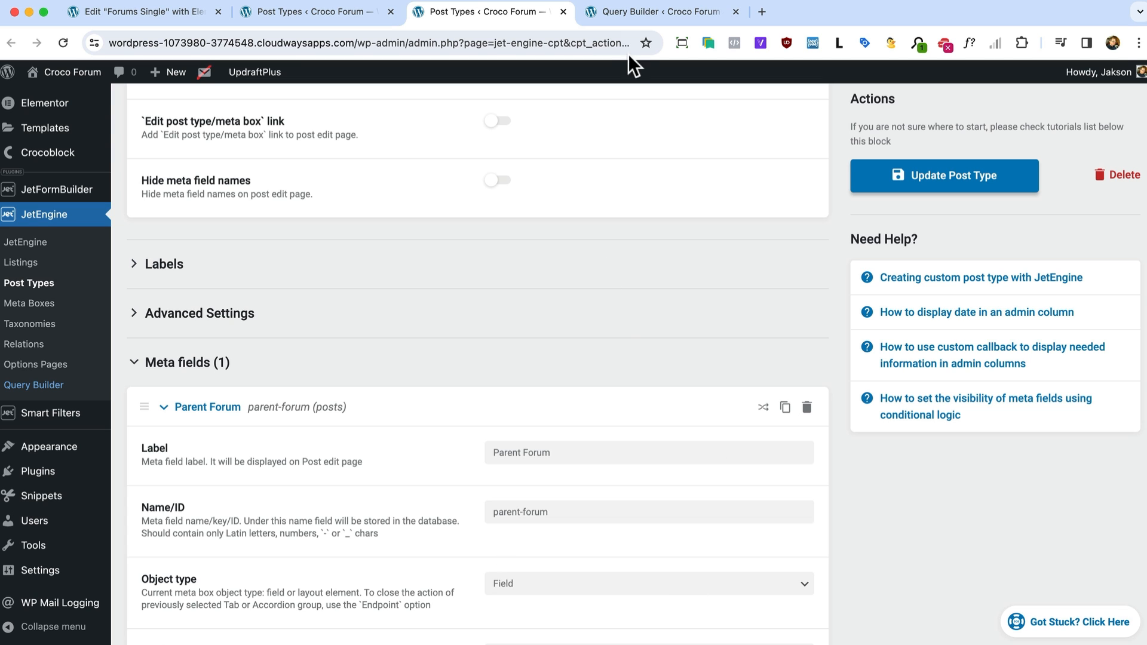
triple_click(519, 512)
key("super+c")
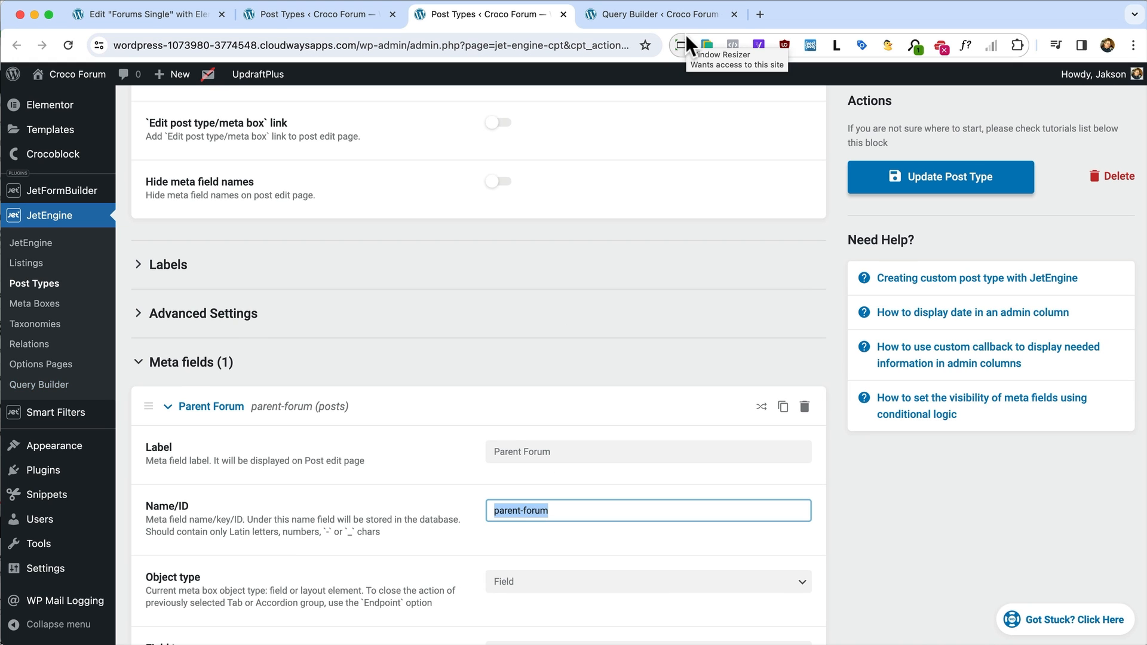
left_click(638, 16)
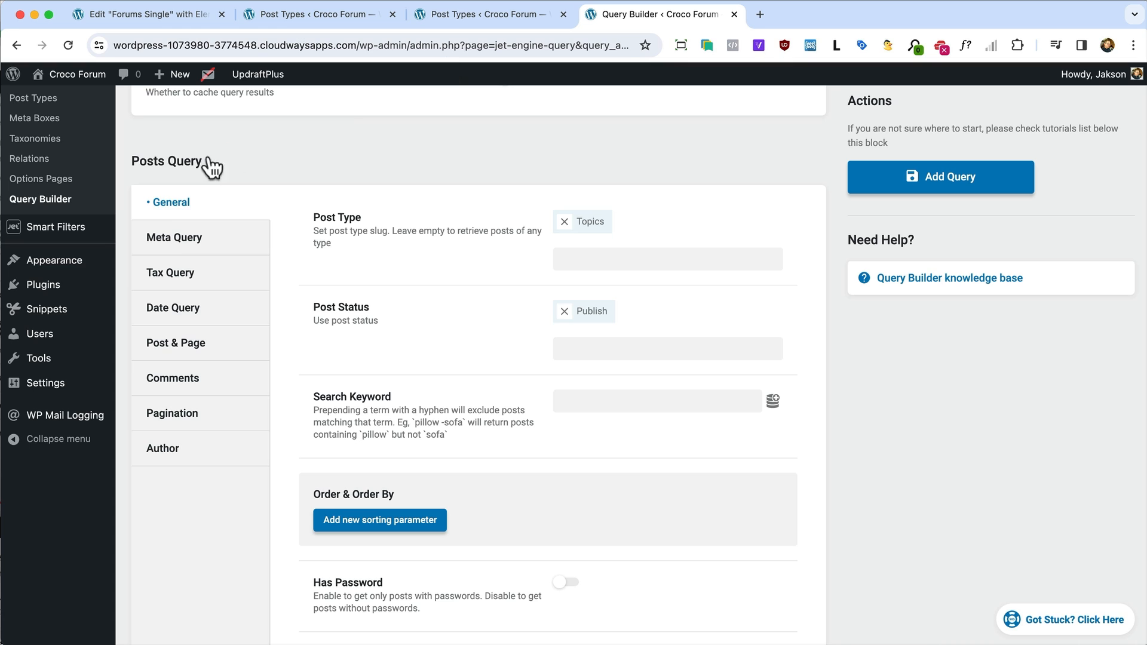
Add a meta query clause: key parent-forum, compare Equal (=), value the Current ID macro
left_click(170, 242)
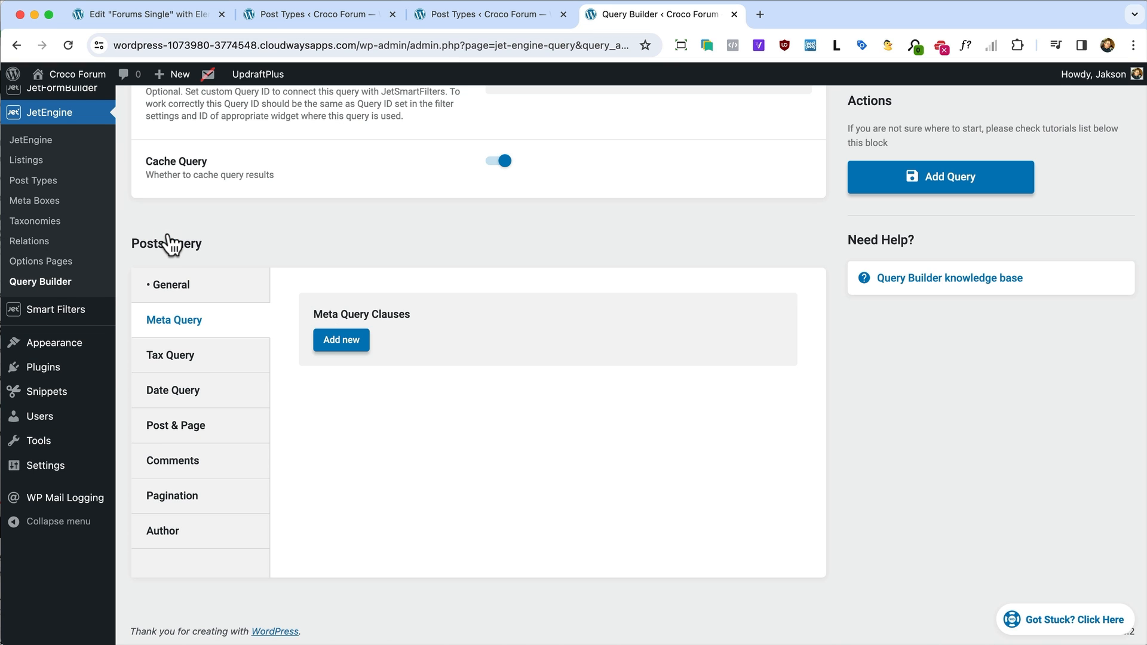
left_click(353, 341)
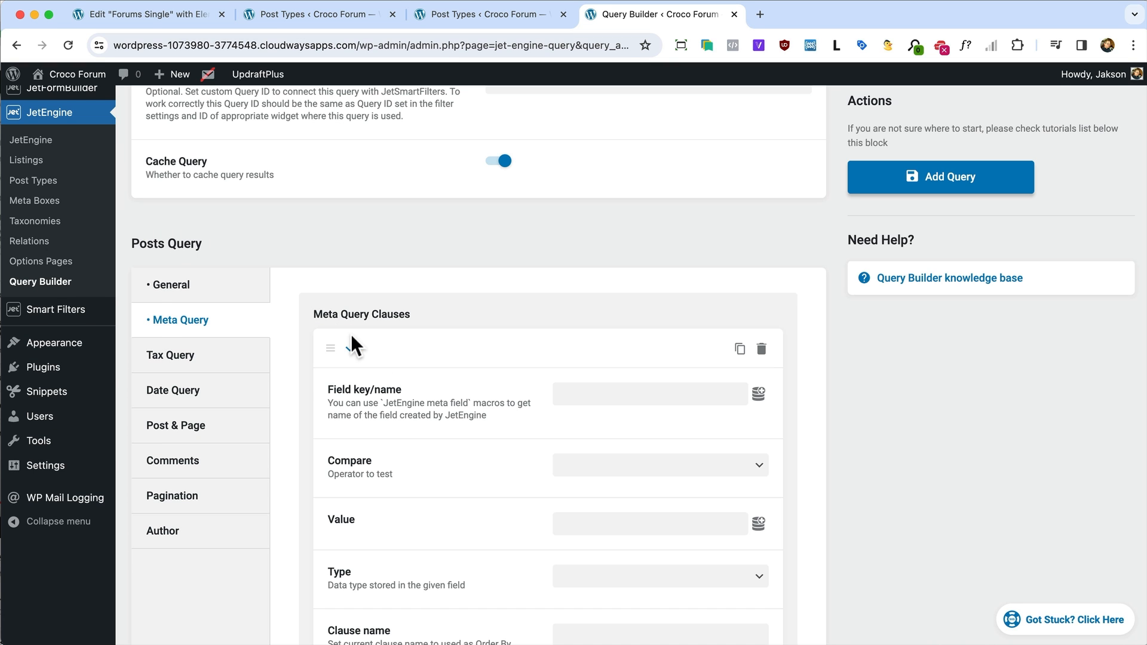
left_click(586, 396)
key("super+v")
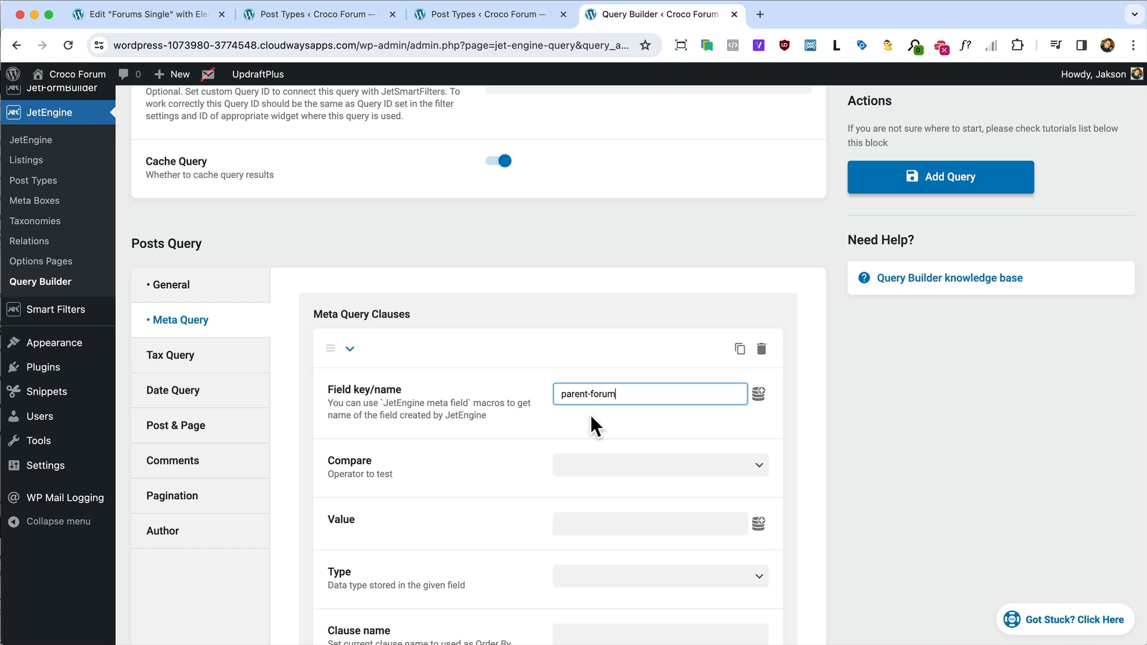
left_click(591, 425)
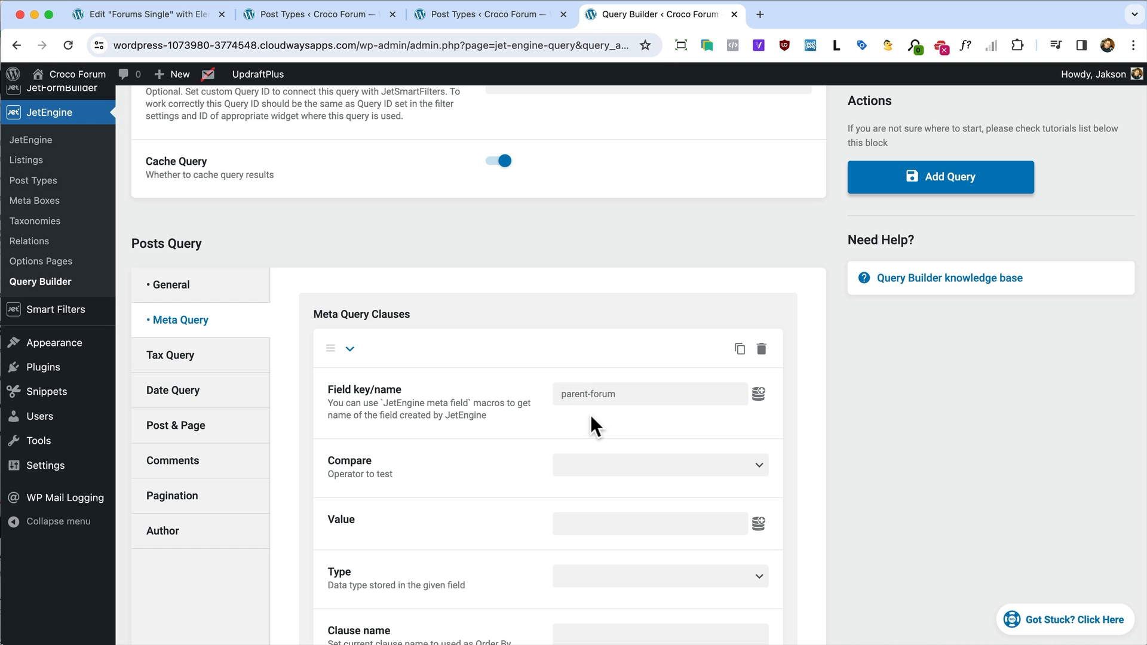
left_click(618, 470)
left_click(618, 470)
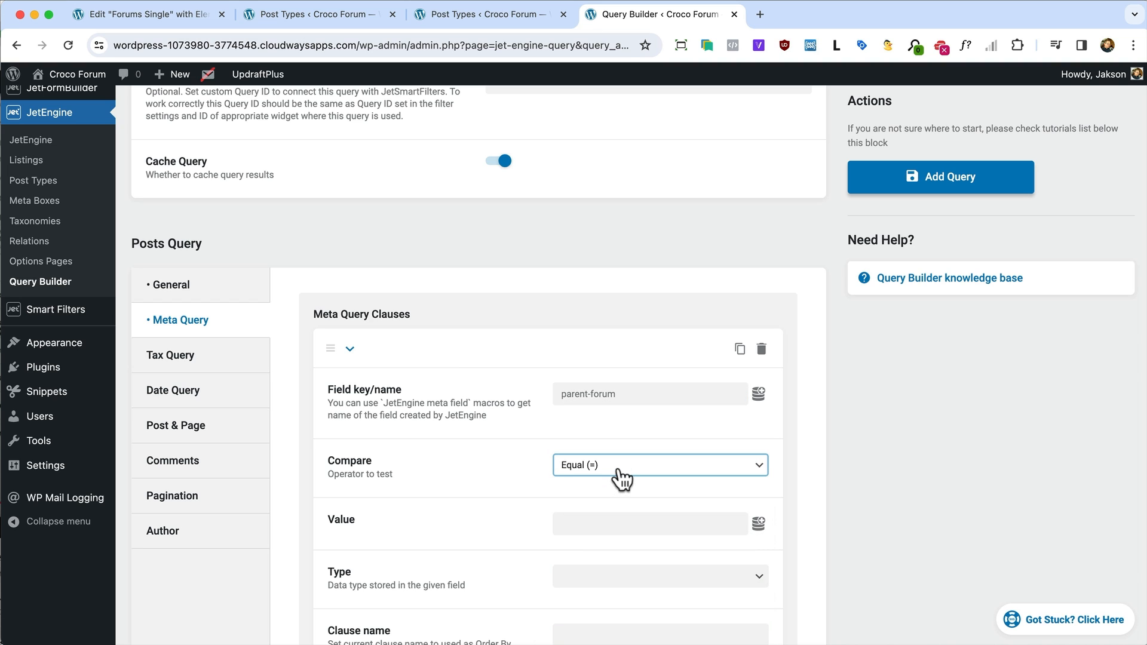
left_click(759, 524)
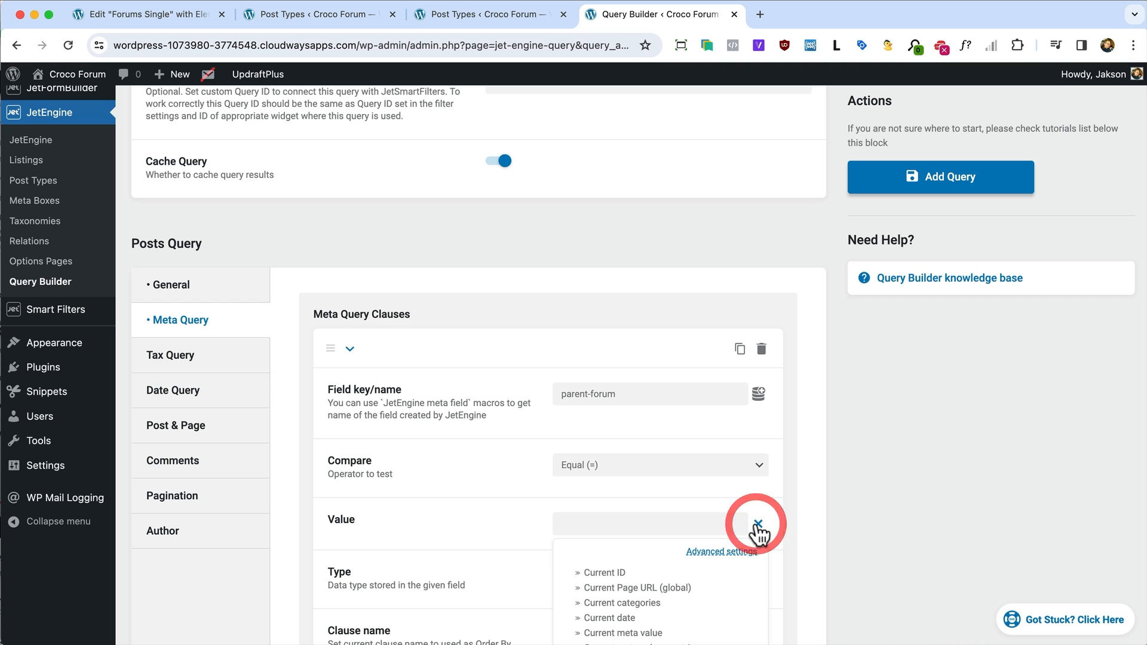
left_click(598, 573)
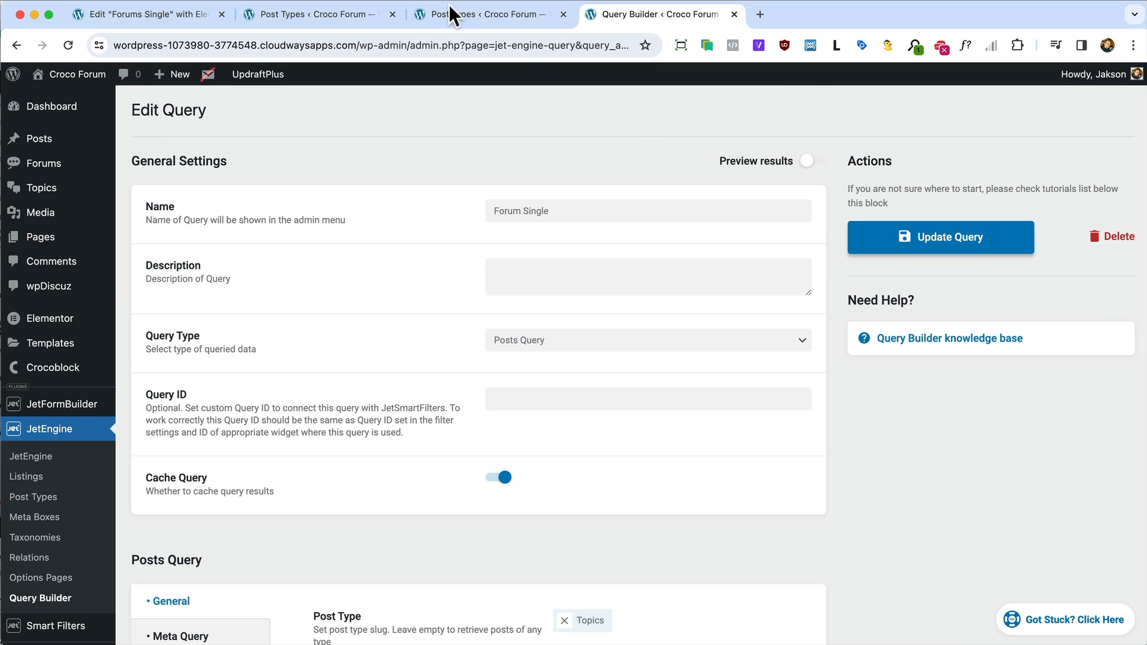
Turn on Use Custom Query, select Forum Single for the listing grid, and update the template
left_click(117, 15)
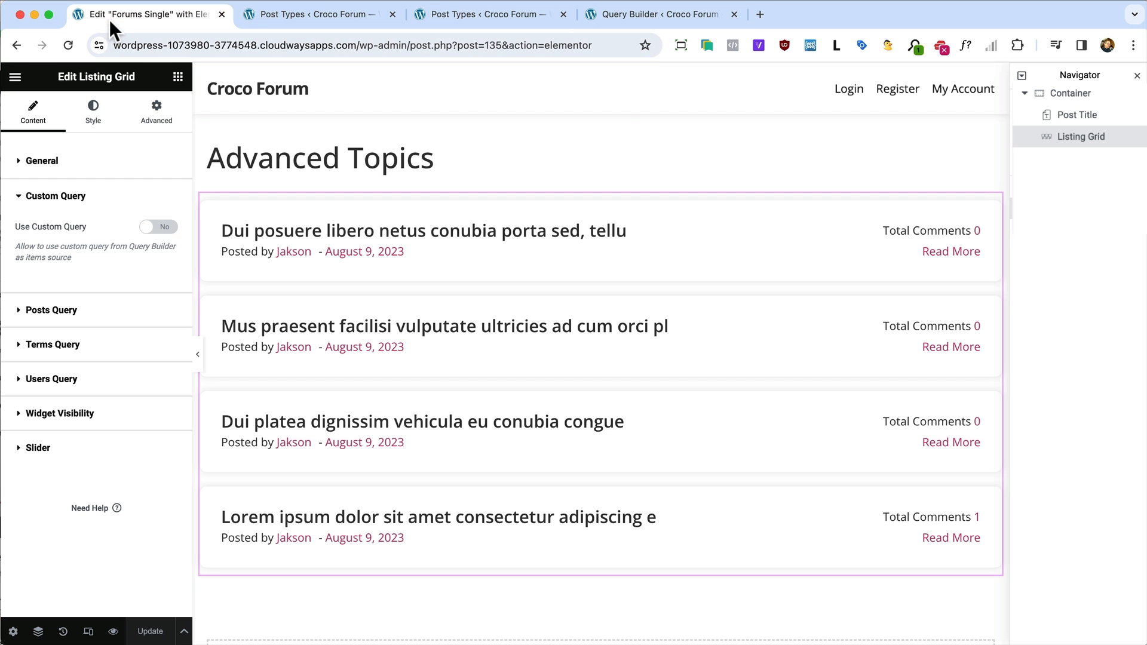
left_click(158, 227)
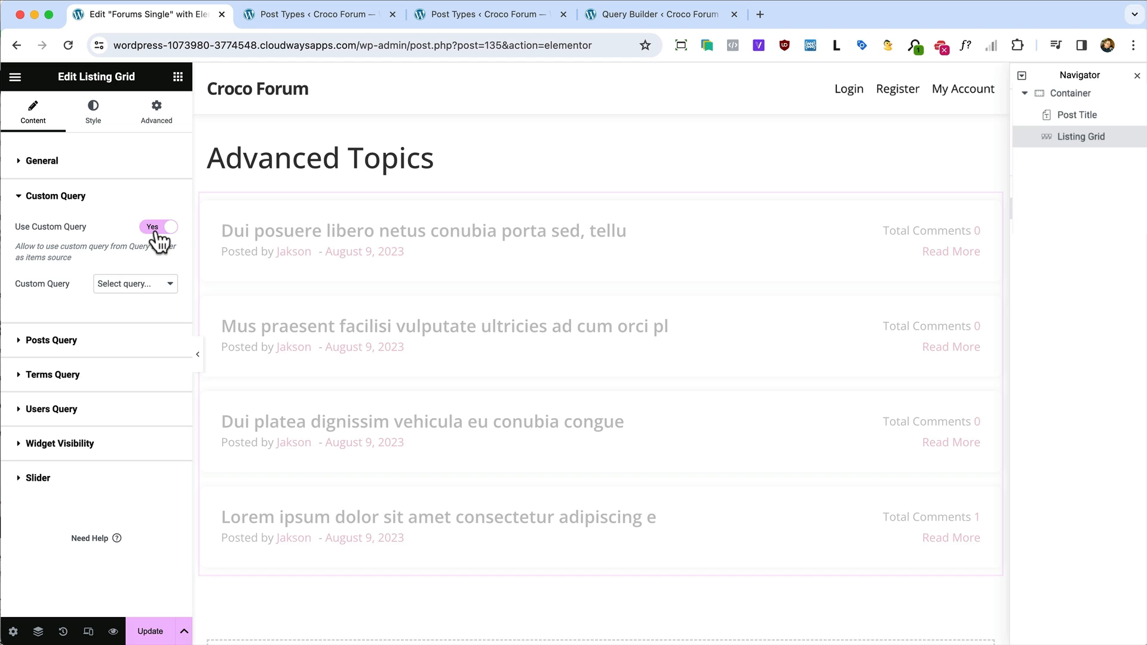
left_click(152, 287)
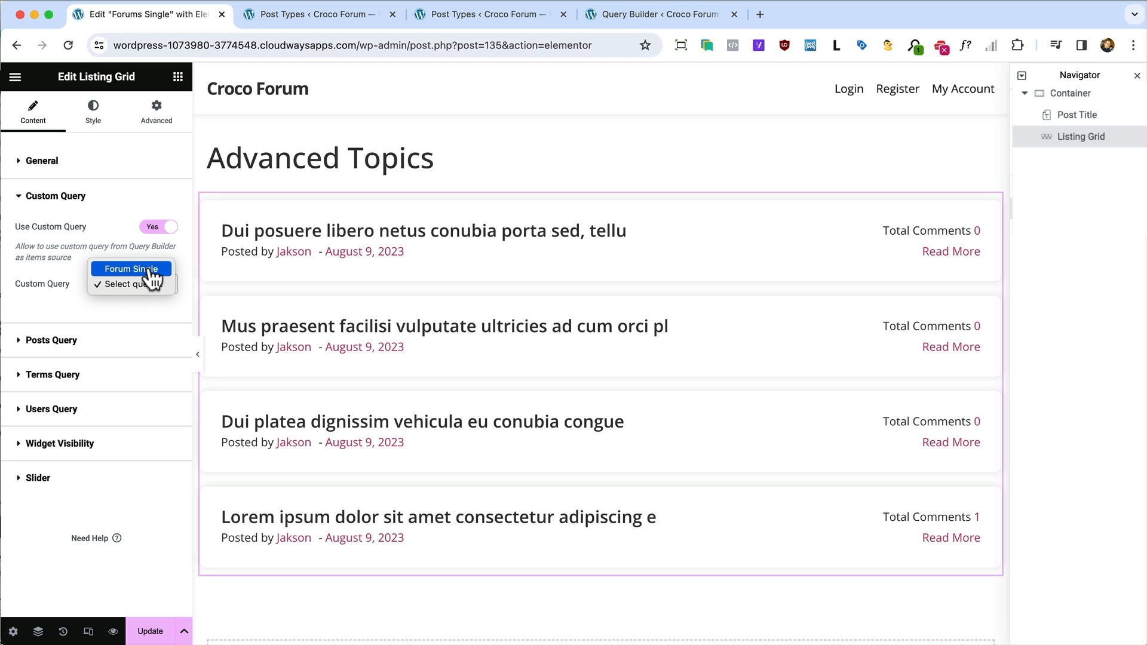
left_click(149, 270)
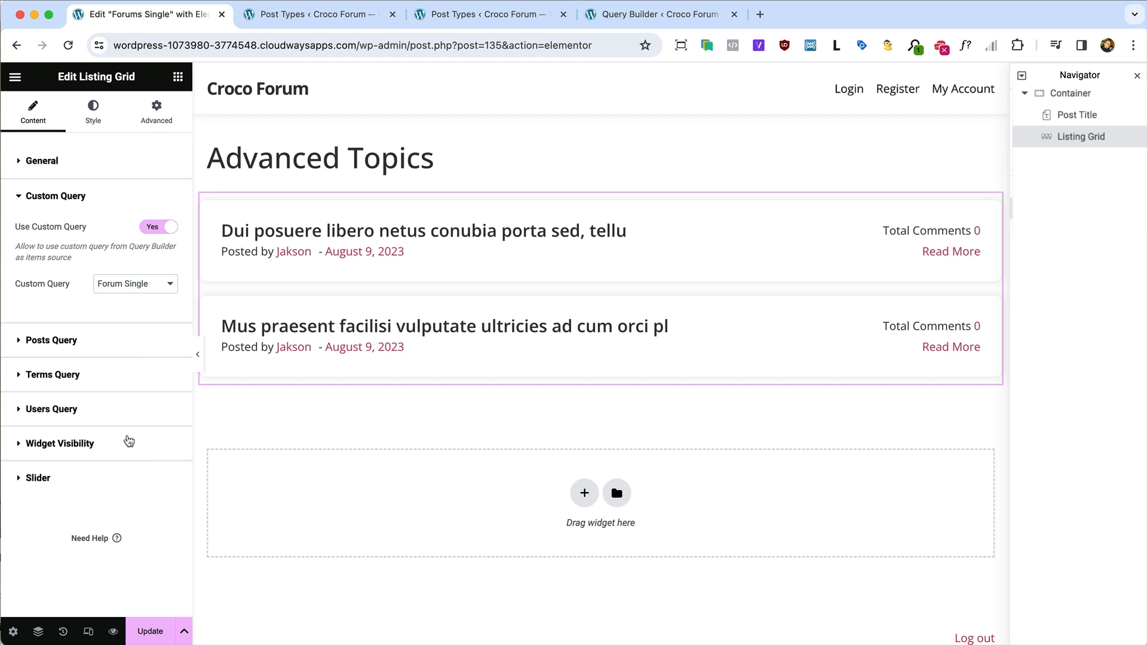
left_click(149, 631)
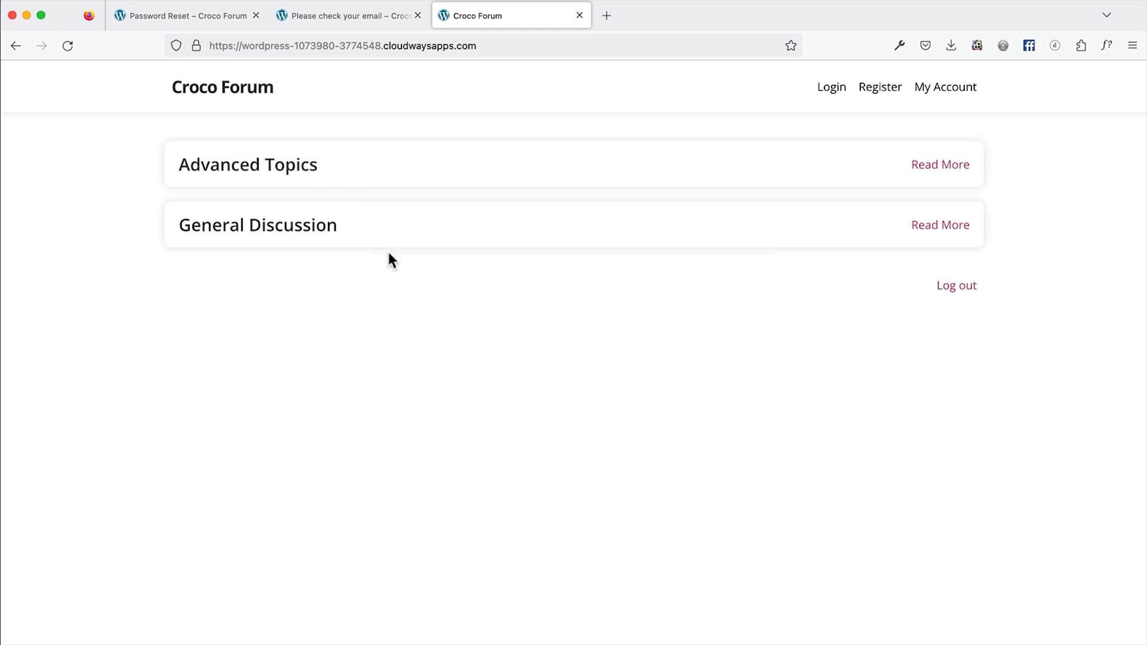
Check the Advanced Topics forum page on the front end, then return to the home page
left_click(273, 181)
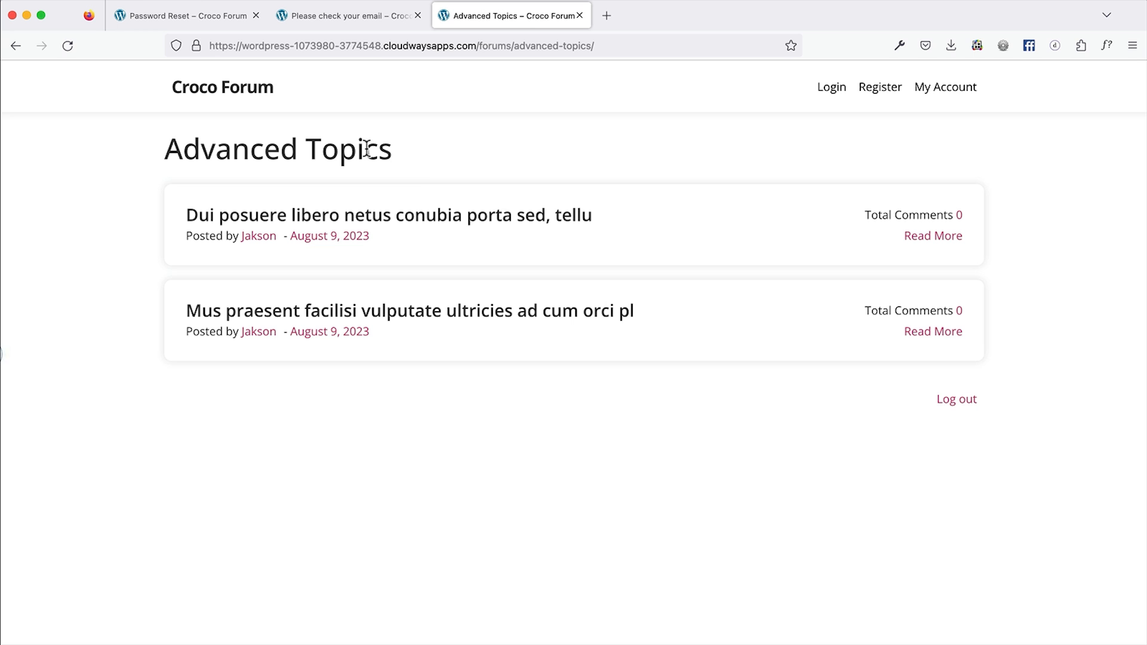
left_click(237, 91)
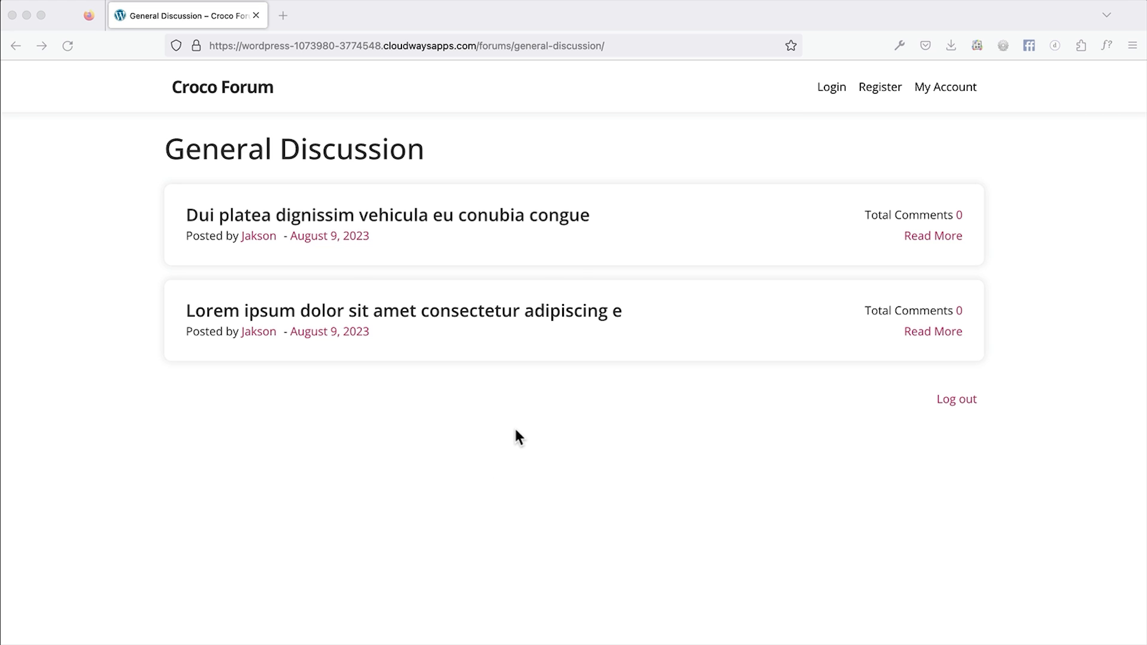
key("super+Tab")
key("super+Tab")
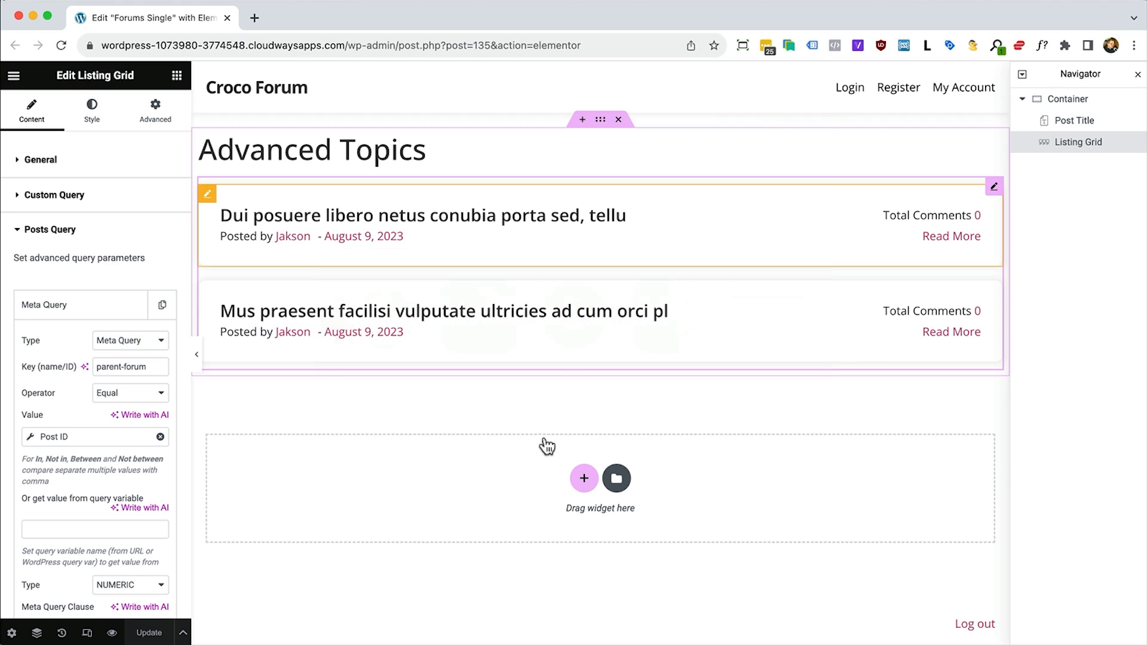
Open the full Saved Templates list through Finder
key("super+e")
type("temepl")
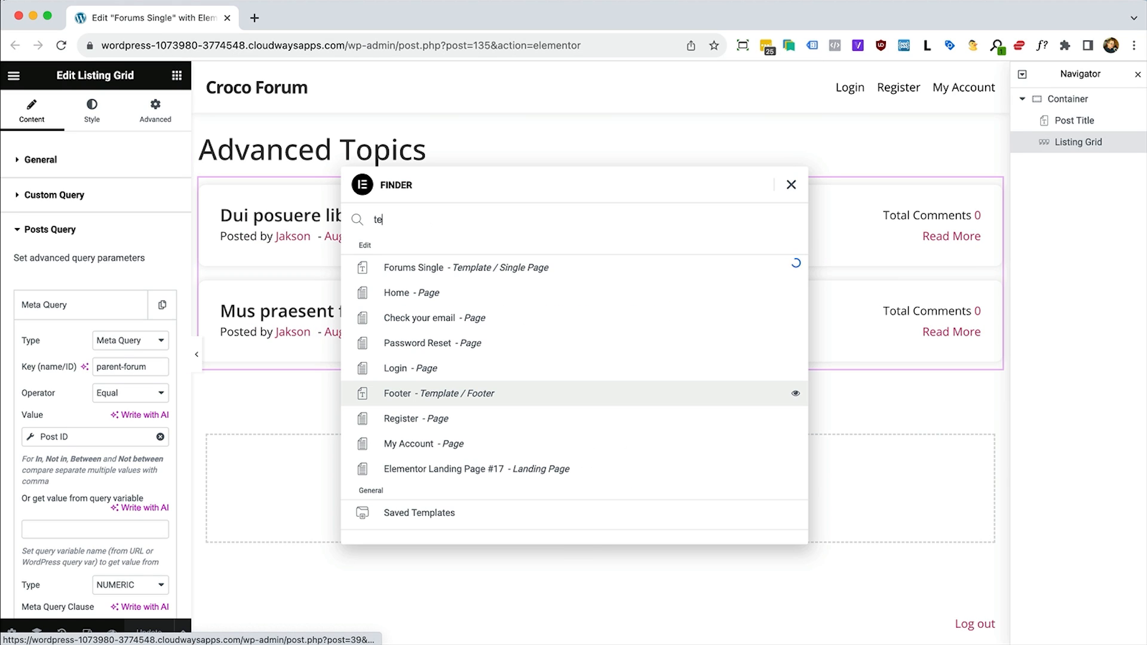
key("BackSpace")
key("BackSpace")
key("BackSpace")
type("pl")
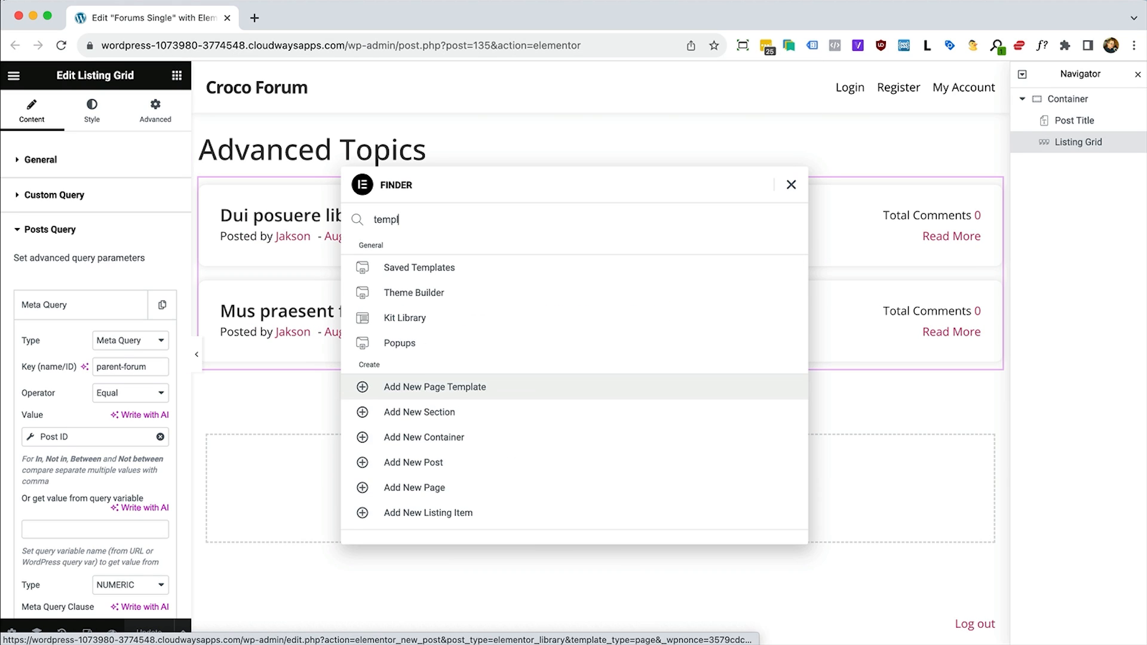
left_click(408, 269)
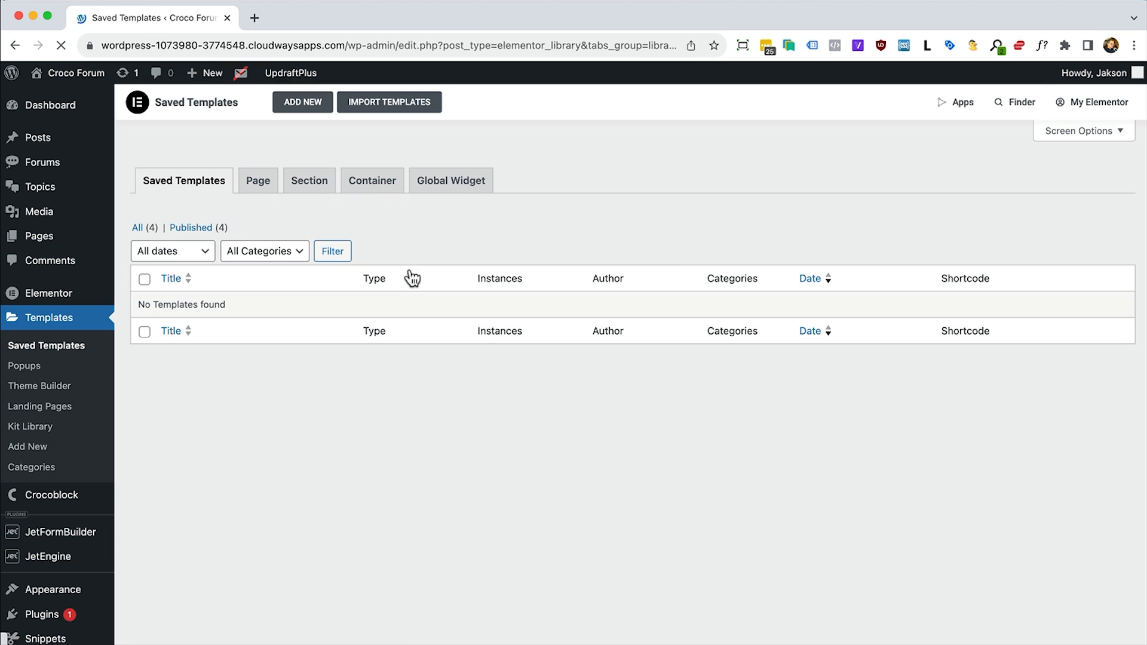
left_click(141, 230)
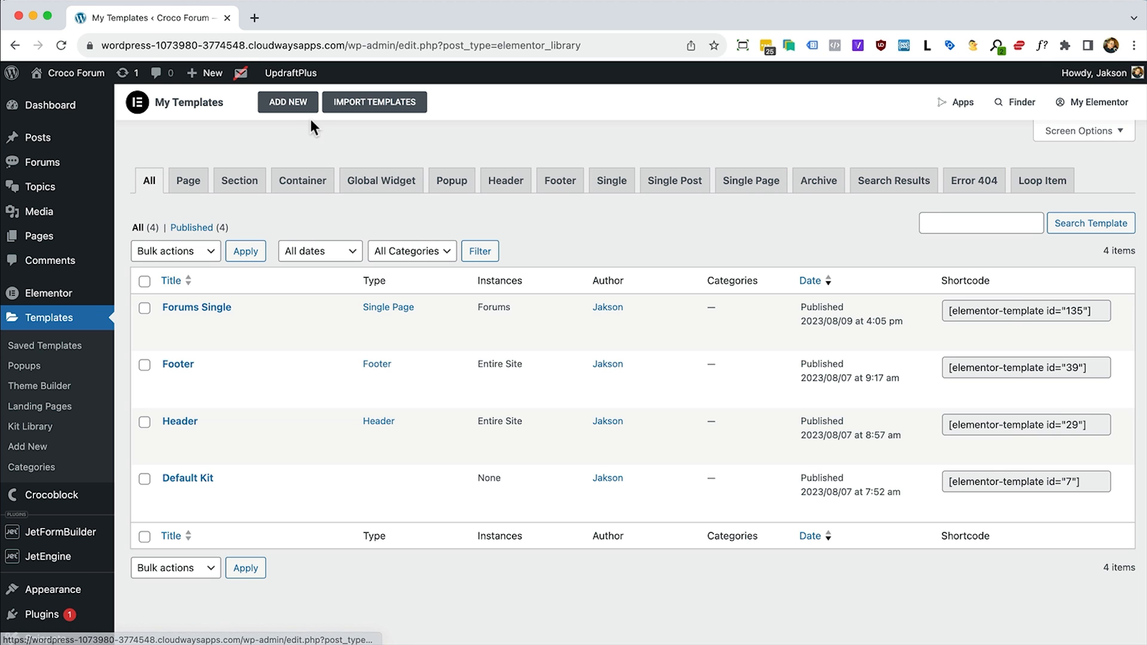
Start a new Single Page template and name it 'Topic Single'
left_click(290, 114)
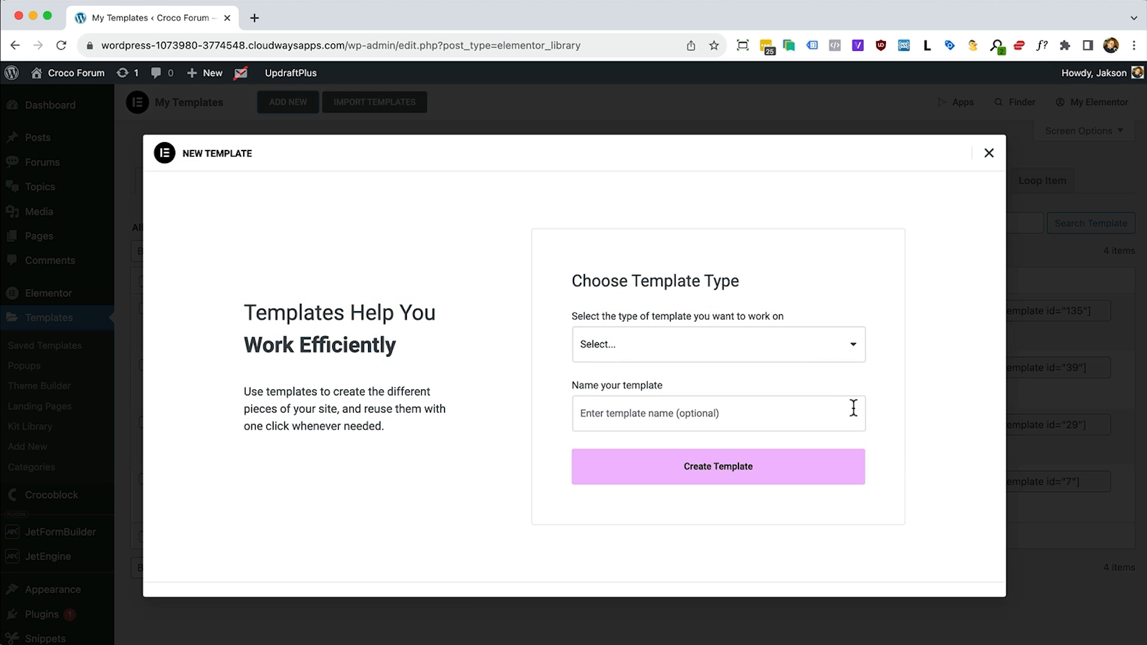
left_click(648, 351)
left_click(710, 543)
left_click(607, 412)
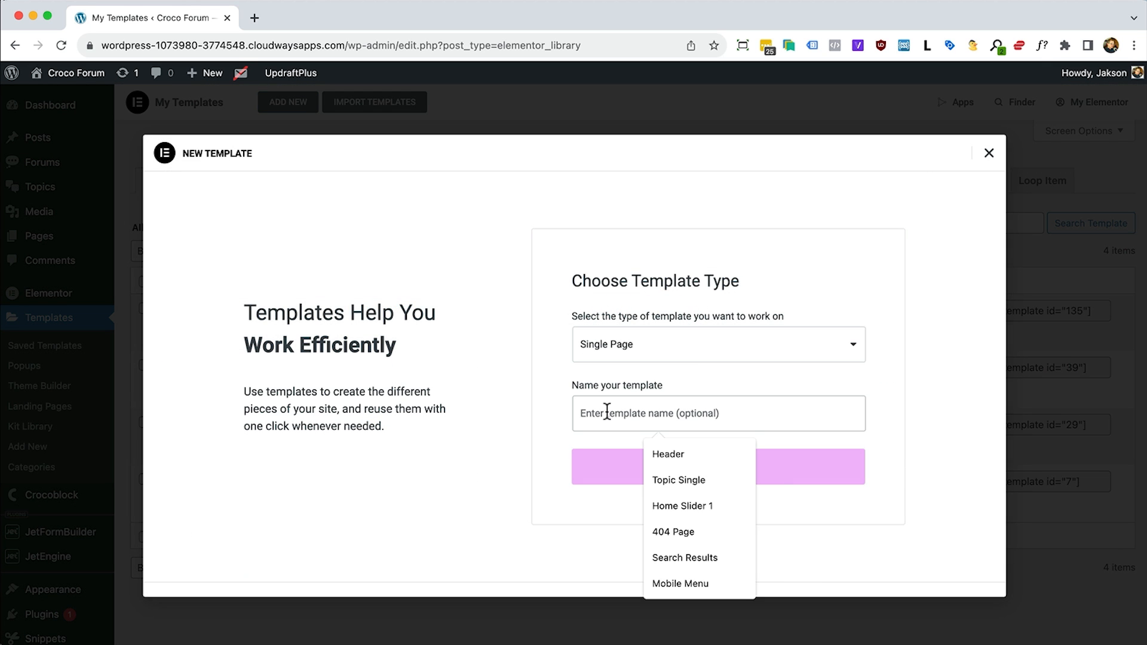
type("Topic")
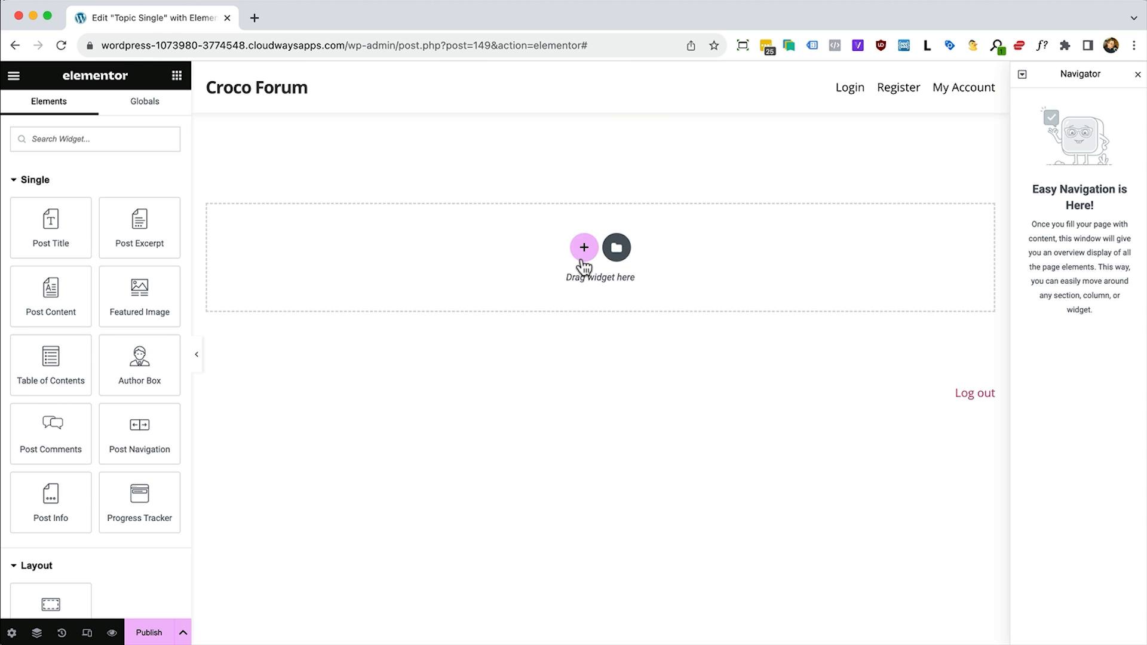
Add a single-column section holding a Post Title widget
left_click(583, 258)
left_click(385, 286)
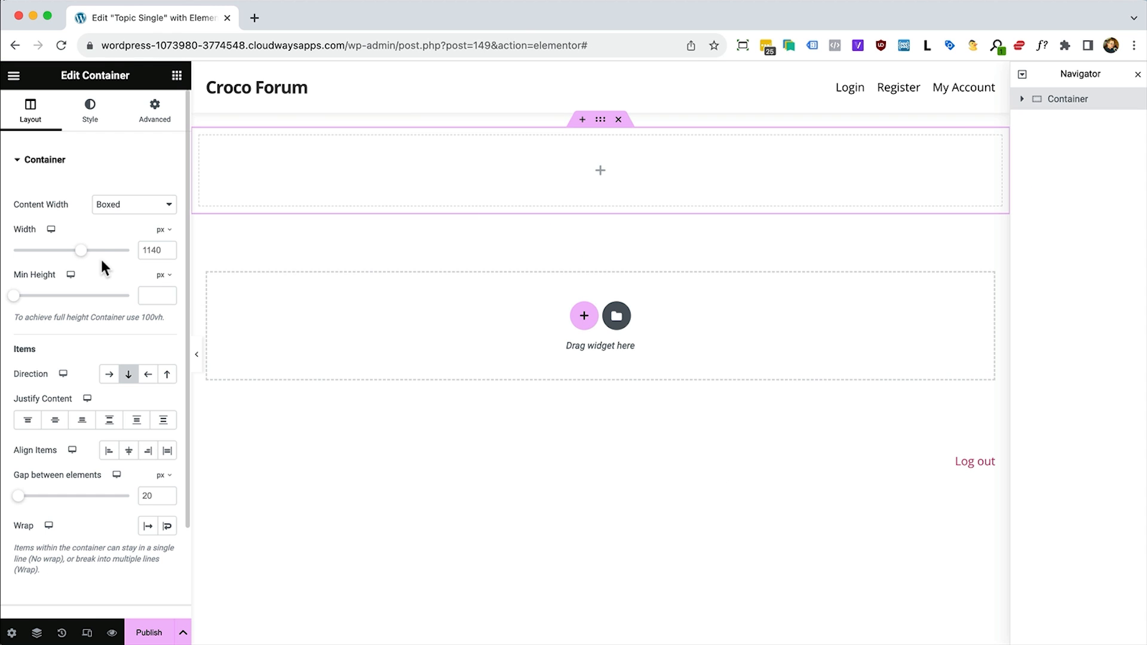
left_click(176, 75)
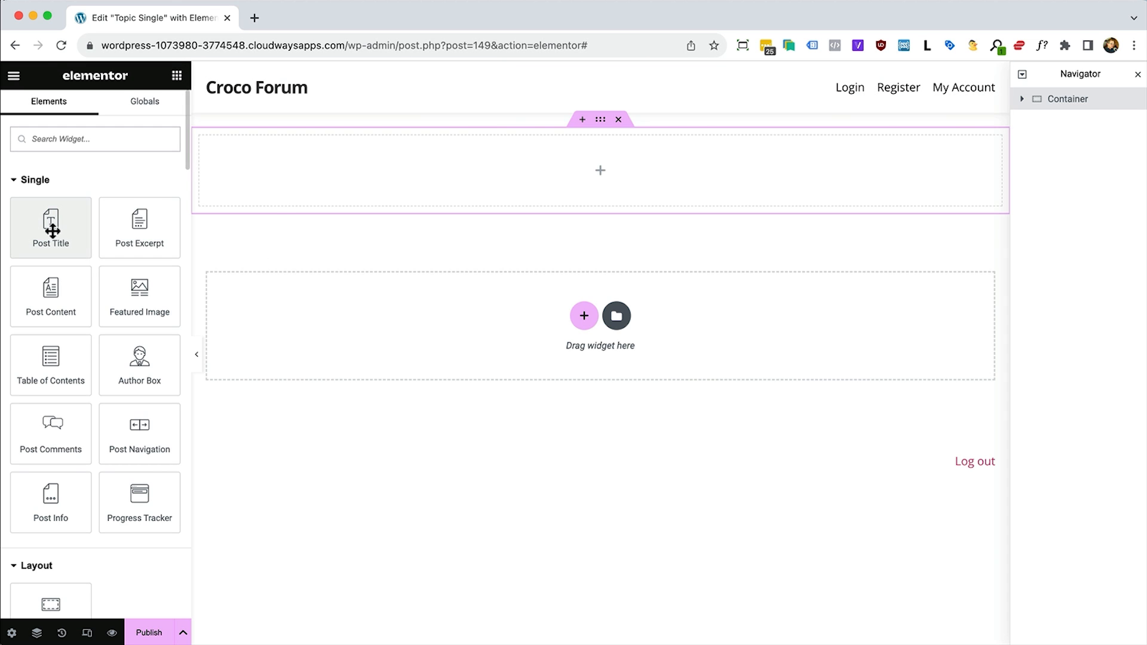
left_click_drag(52, 230, 514, 154)
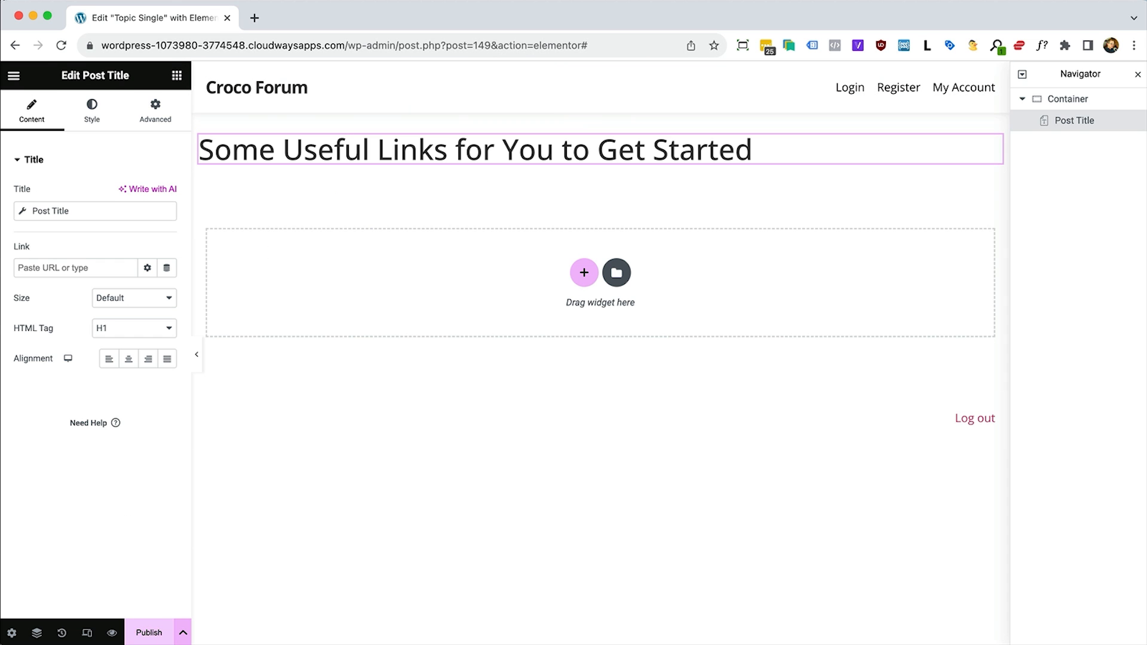
Set the template's preview to use a Topics post
left_click(12, 632)
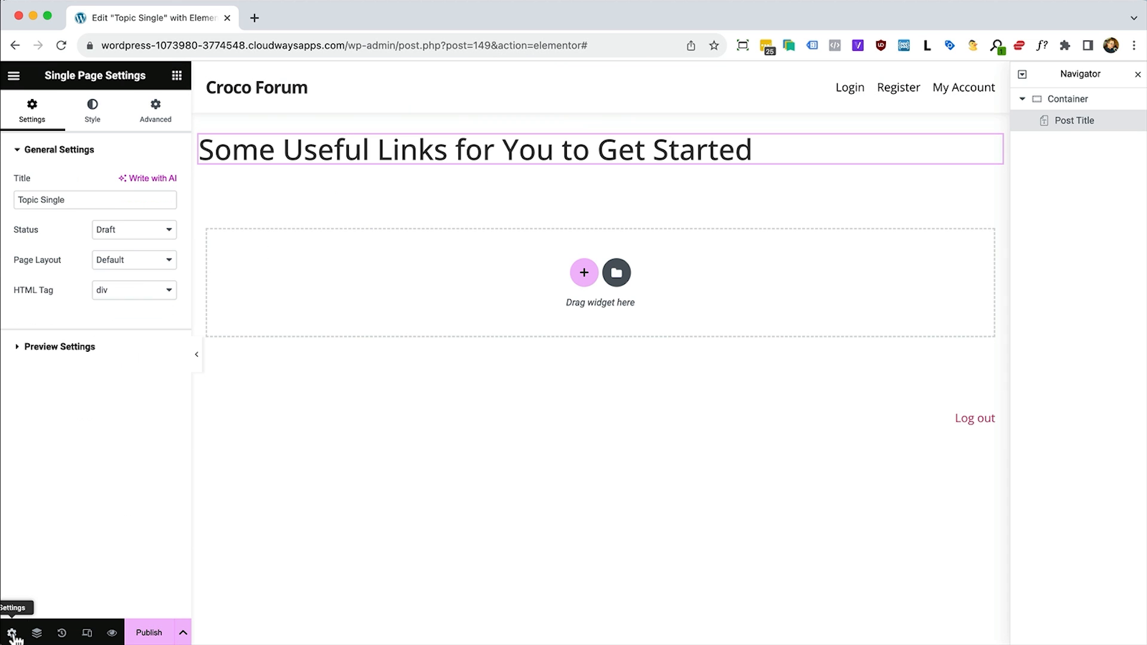
left_click(70, 347)
left_click(131, 243)
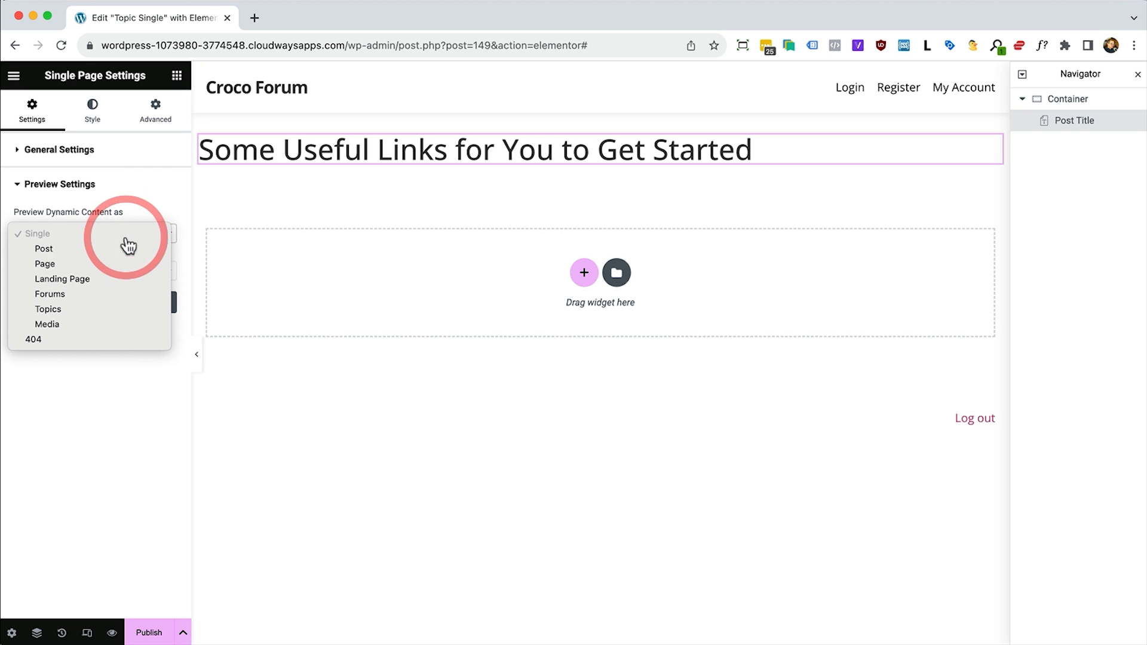
left_click(99, 315)
left_click(136, 308)
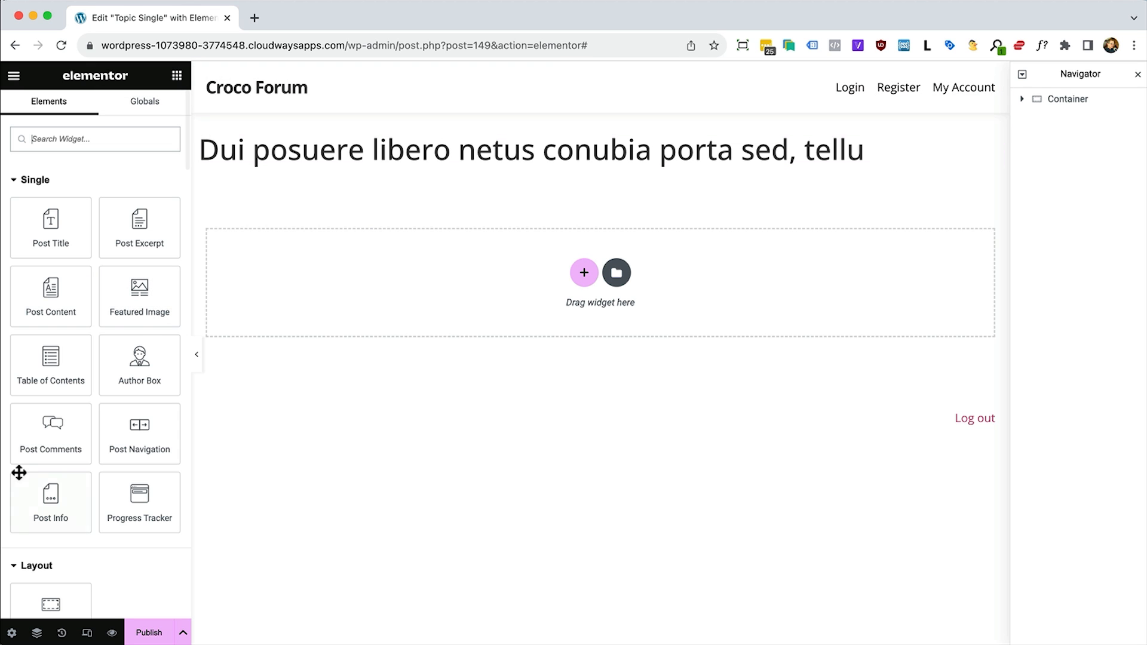
Add Post Info without the time, then Post Content and a comments section
left_click_drag(30, 491, 352, 169)
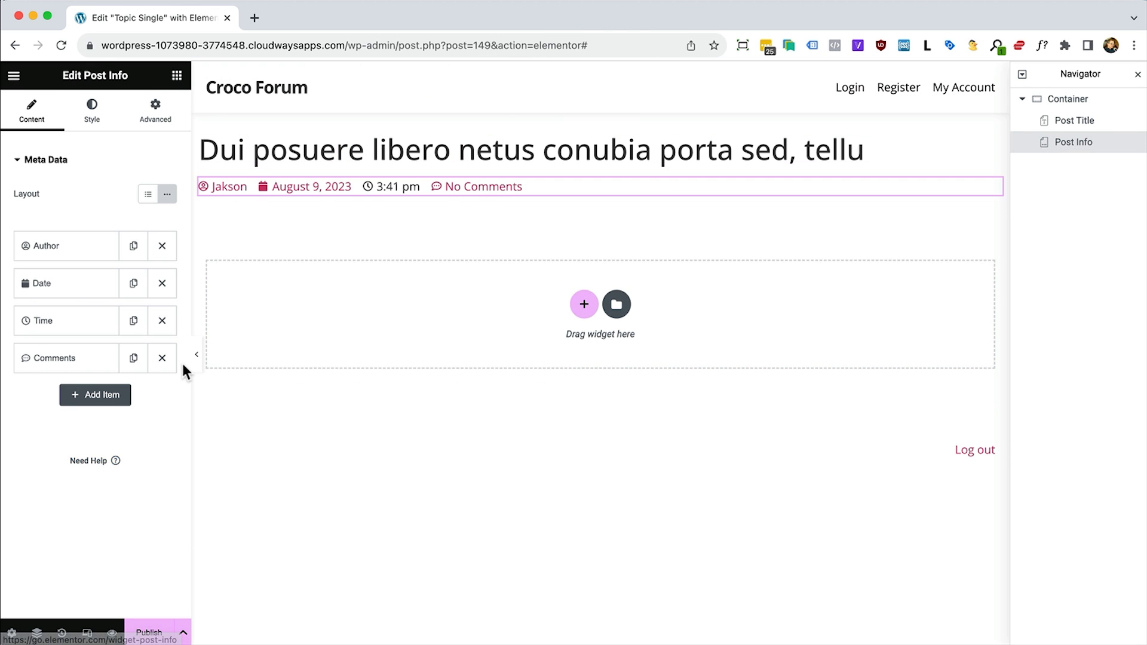
left_click(162, 322)
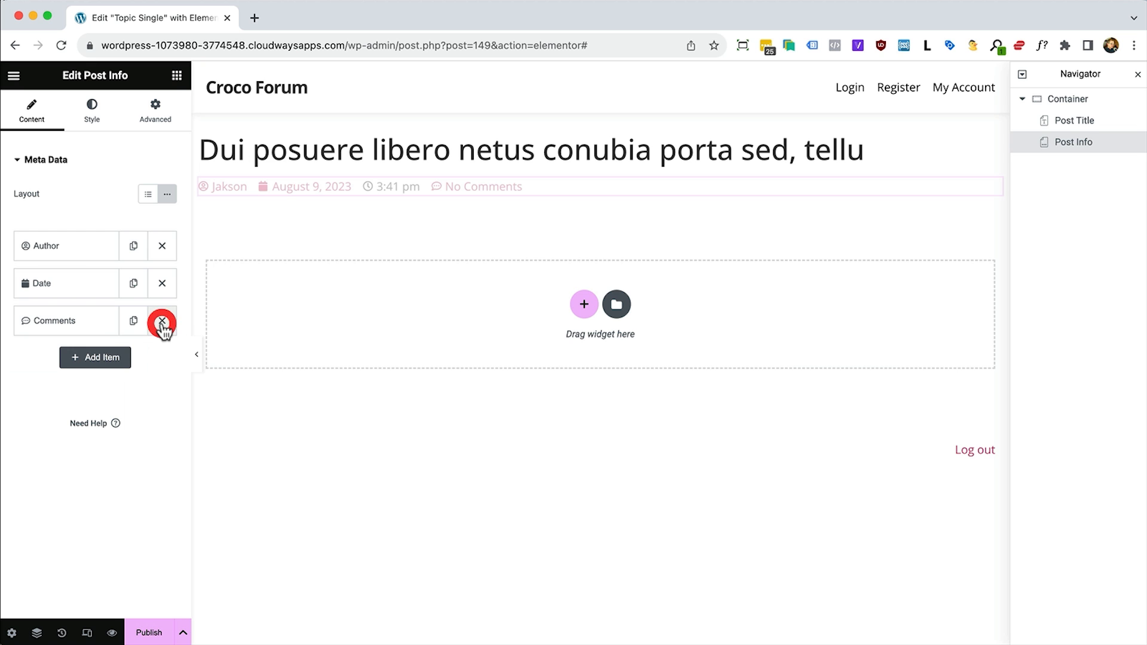
left_click(176, 75)
left_click_drag(49, 306, 489, 207)
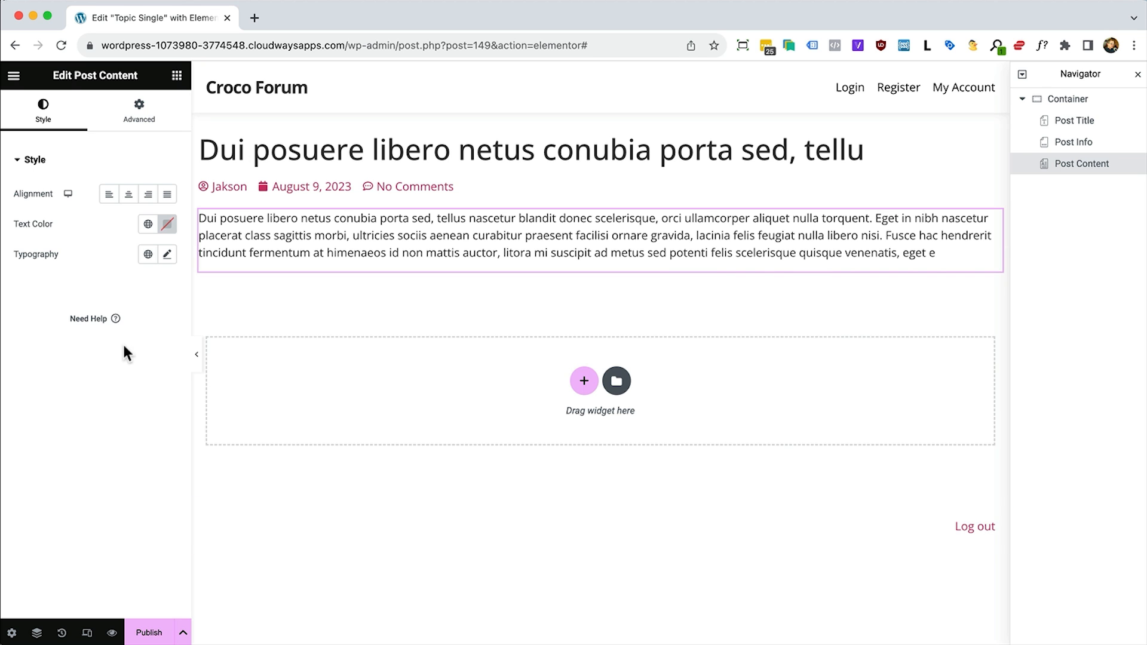
left_click(176, 75)
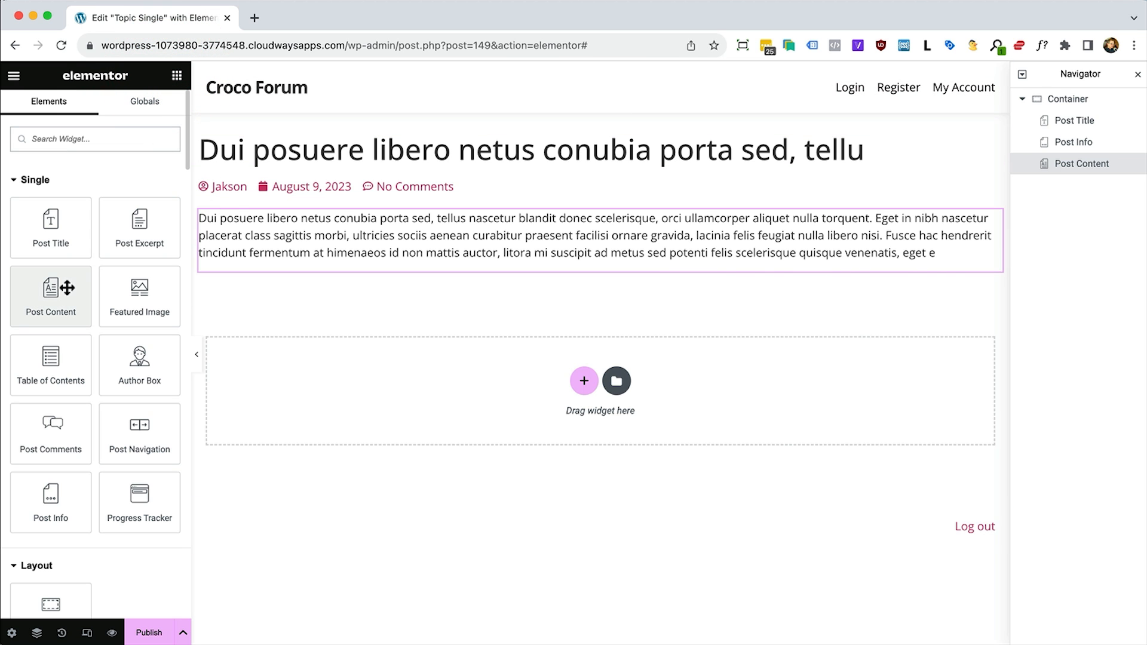
left_click_drag(51, 429, 446, 267)
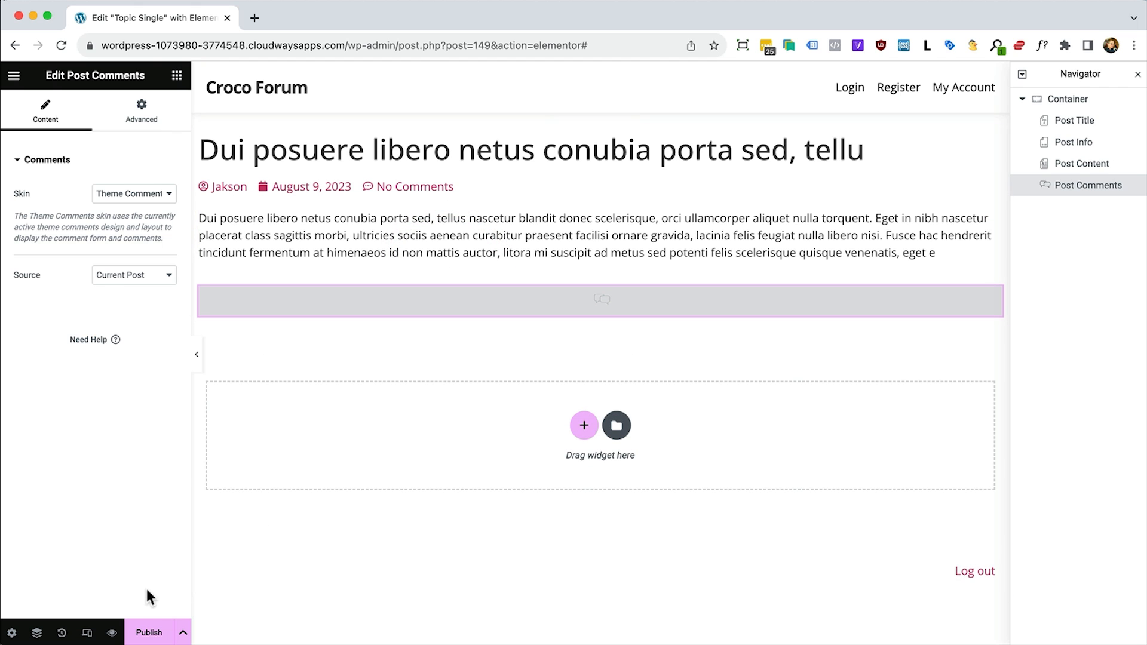
Add an Include > Topics display condition and save it
left_click(142, 633)
left_click(563, 409)
left_click(487, 388)
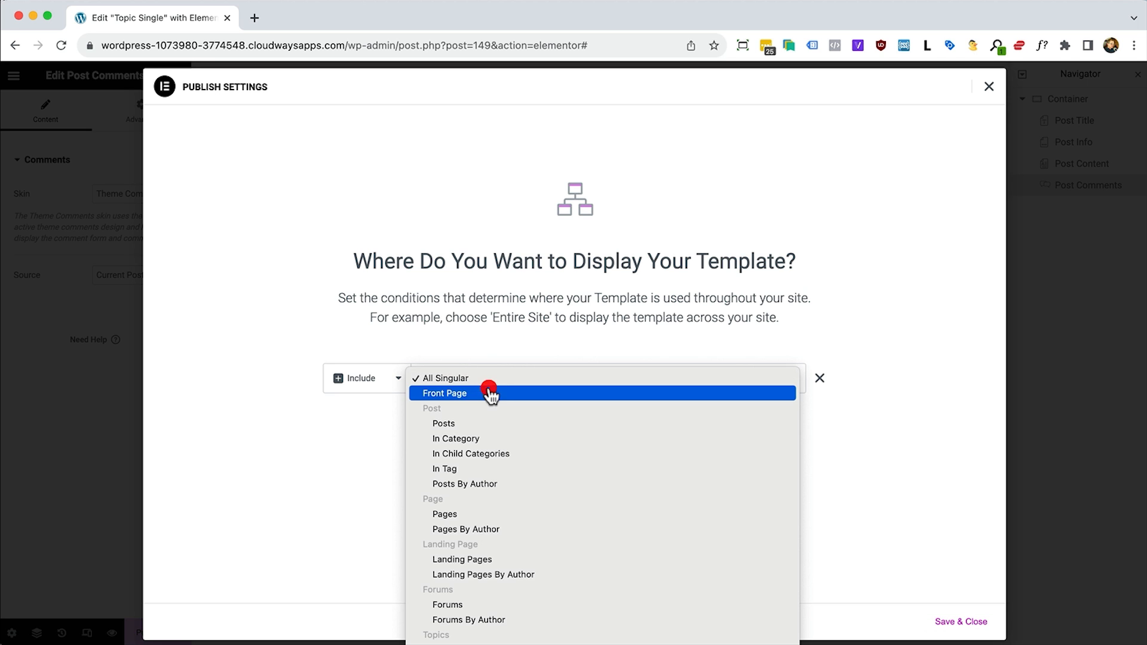
scroll(522, 584, "down", 2)
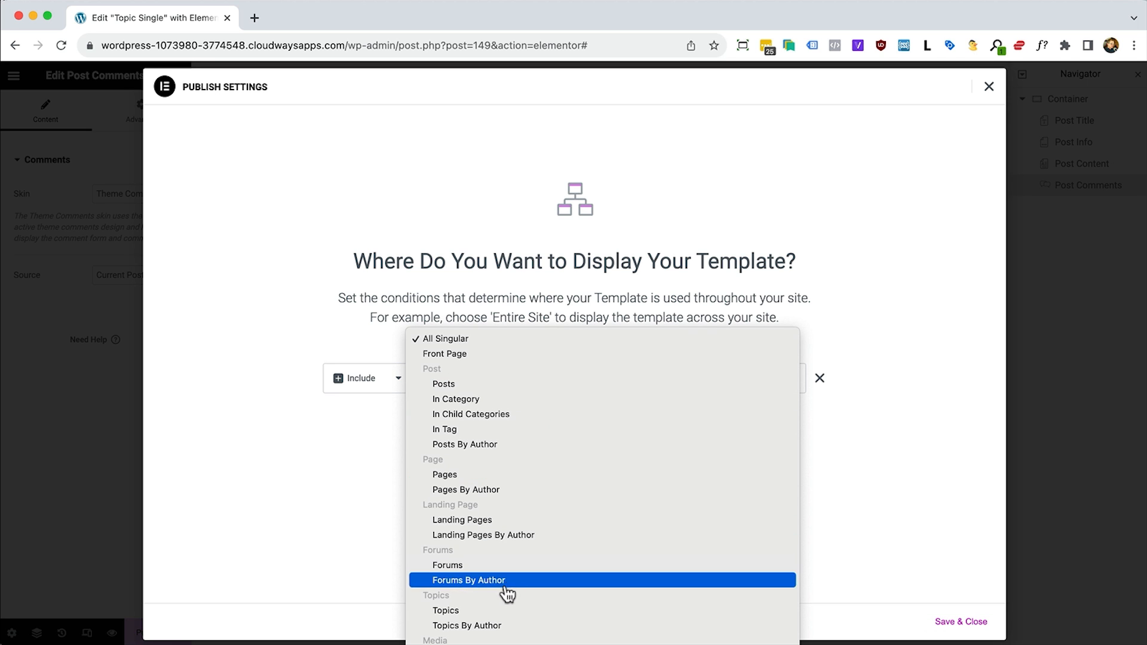
left_click(485, 610)
left_click(959, 621)
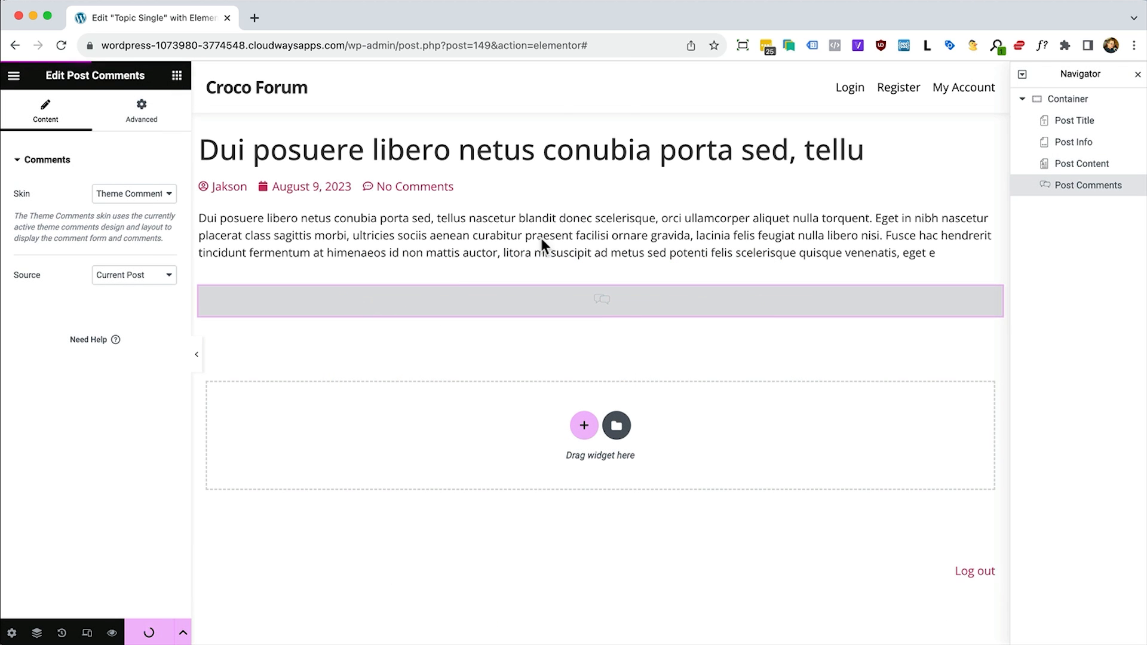
key("super+Tab")
key("super+Tab")
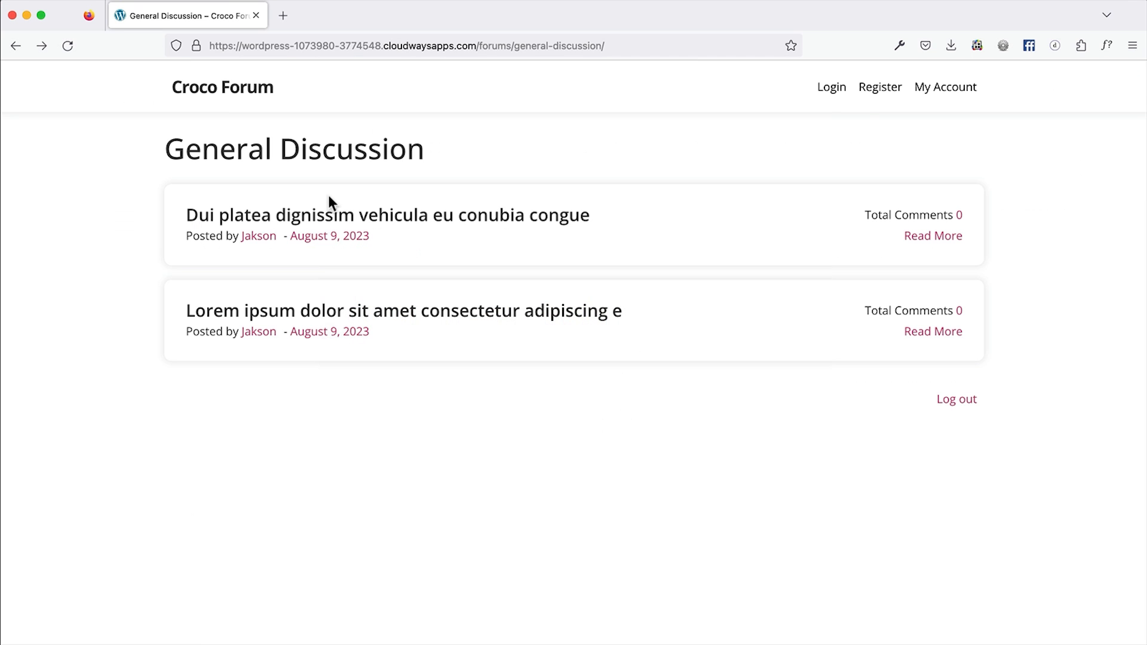
Open the Lorem ipsum topic and look over its plain Leave a Reply form
left_click(255, 316)
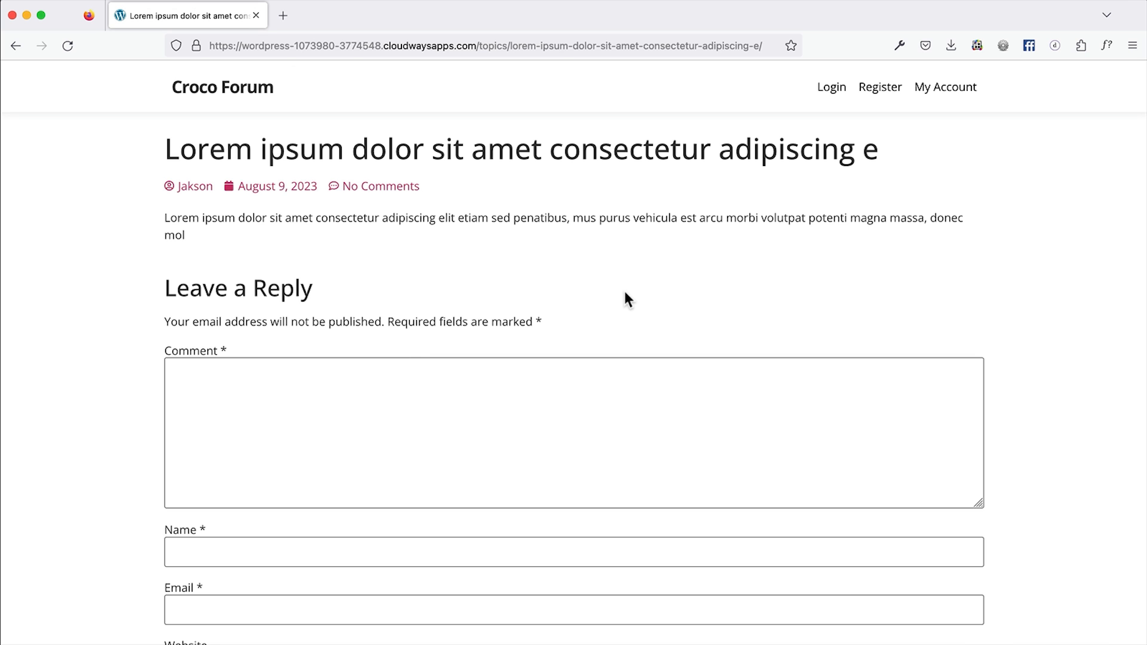
scroll(624, 291, "down", 3)
scroll(625, 291, "up", 3)
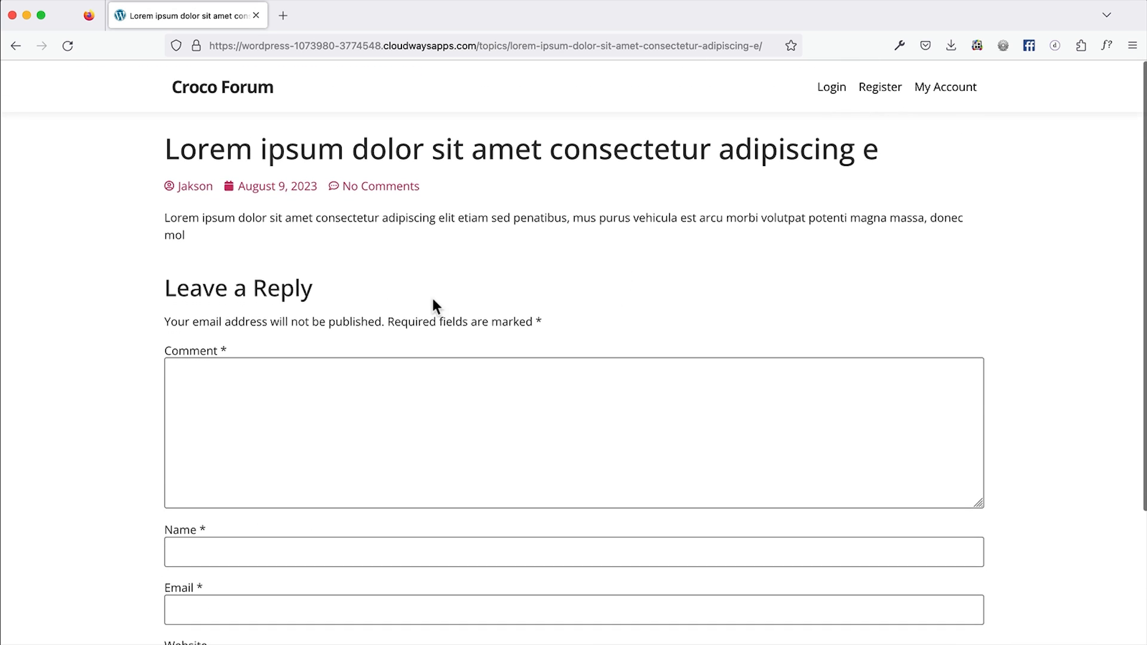
scroll(433, 301, "down", 3)
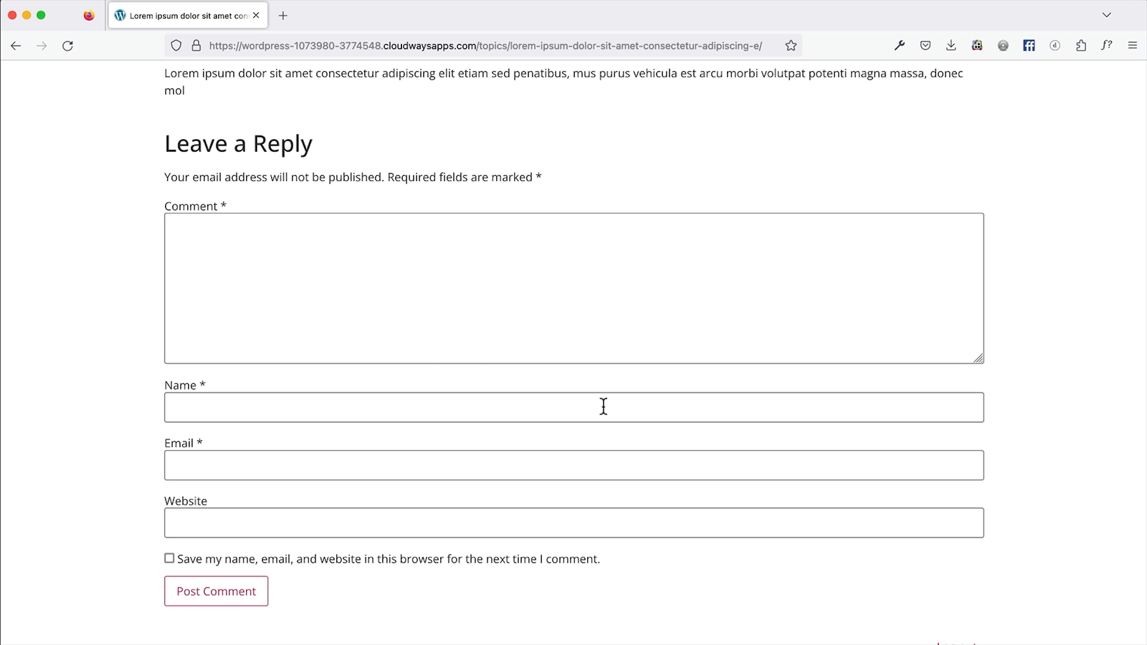
scroll(683, 348, "up", 5)
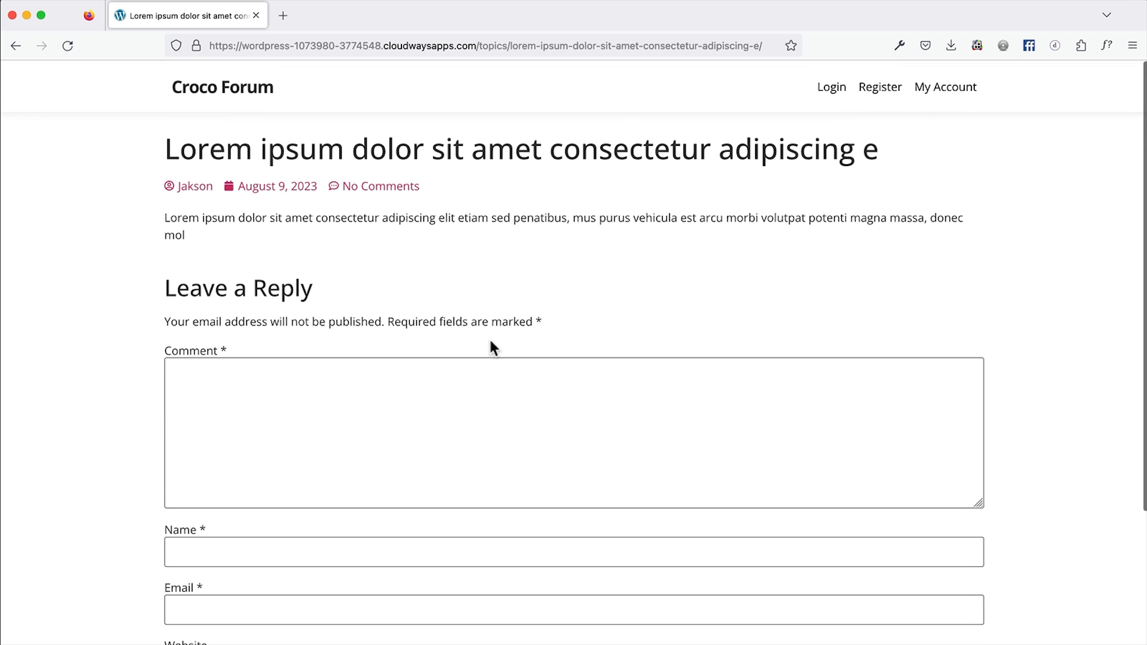
key("super+Tab")
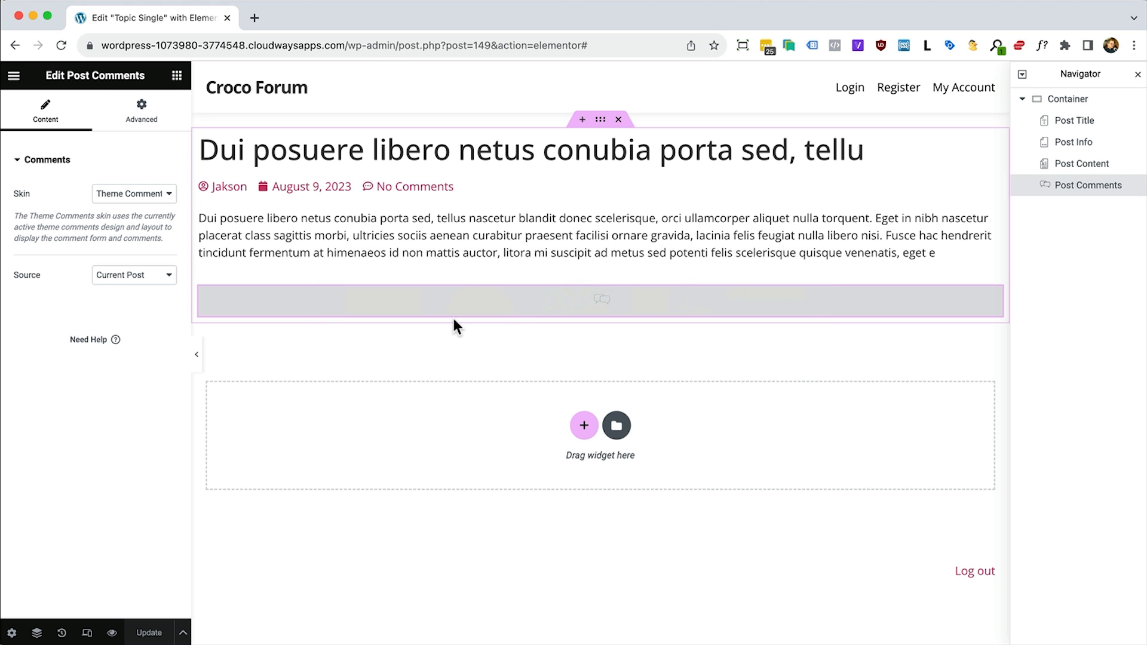
Jump to the WordPress Dashboard and go to Plugins > Add New
key("super+e")
type("dash")
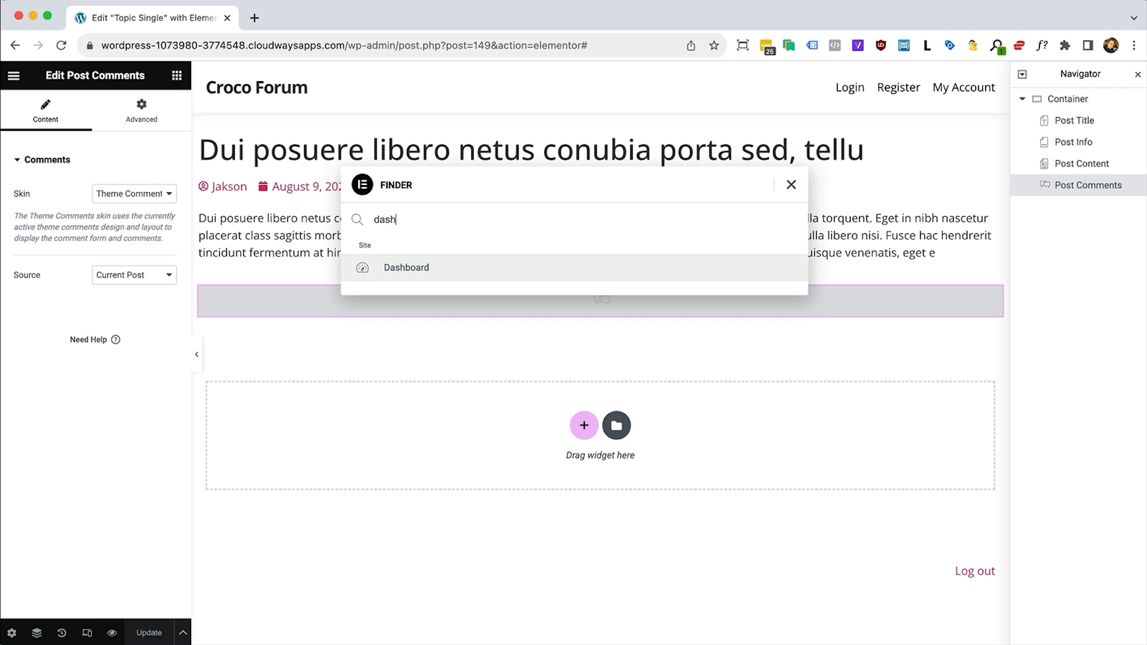
key("Return")
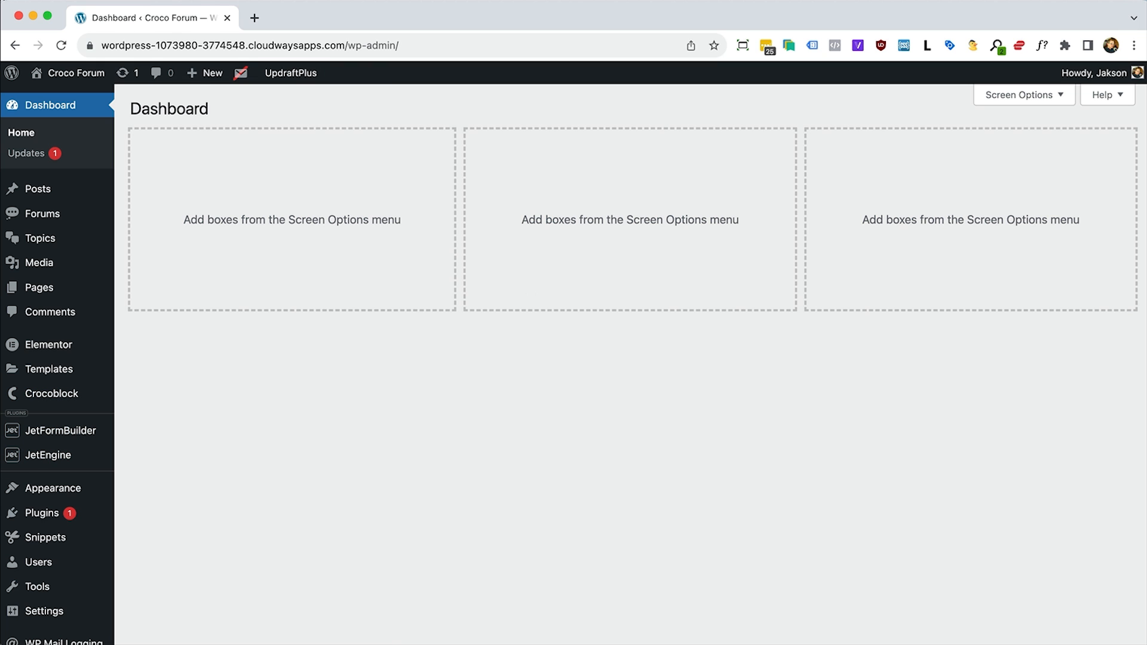
mouse_move(46, 514)
left_click(169, 536)
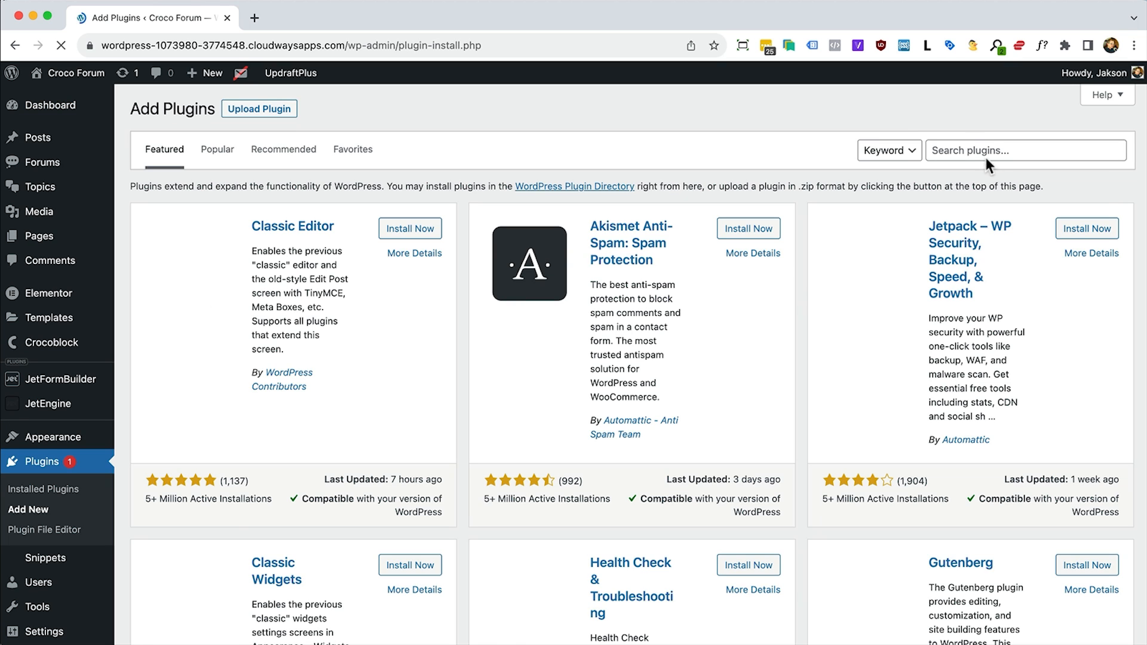
Search the plugin directory for wpDiscuz, install it and activate it
left_click(983, 154)
type("wpdi")
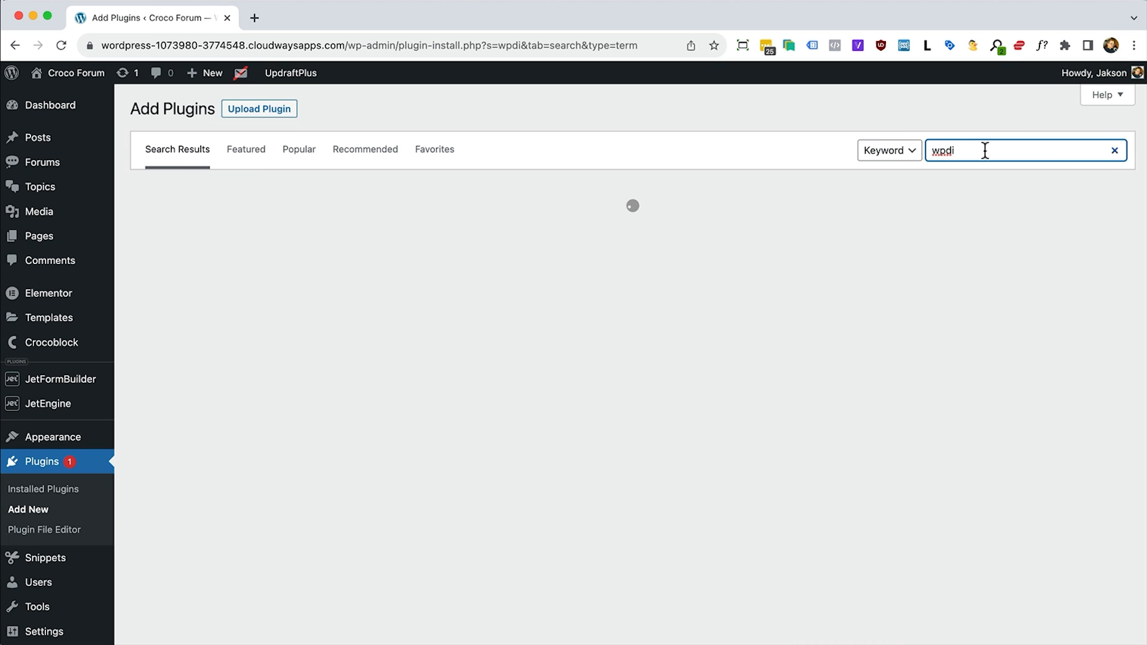
left_click(985, 151)
left_click(1012, 180)
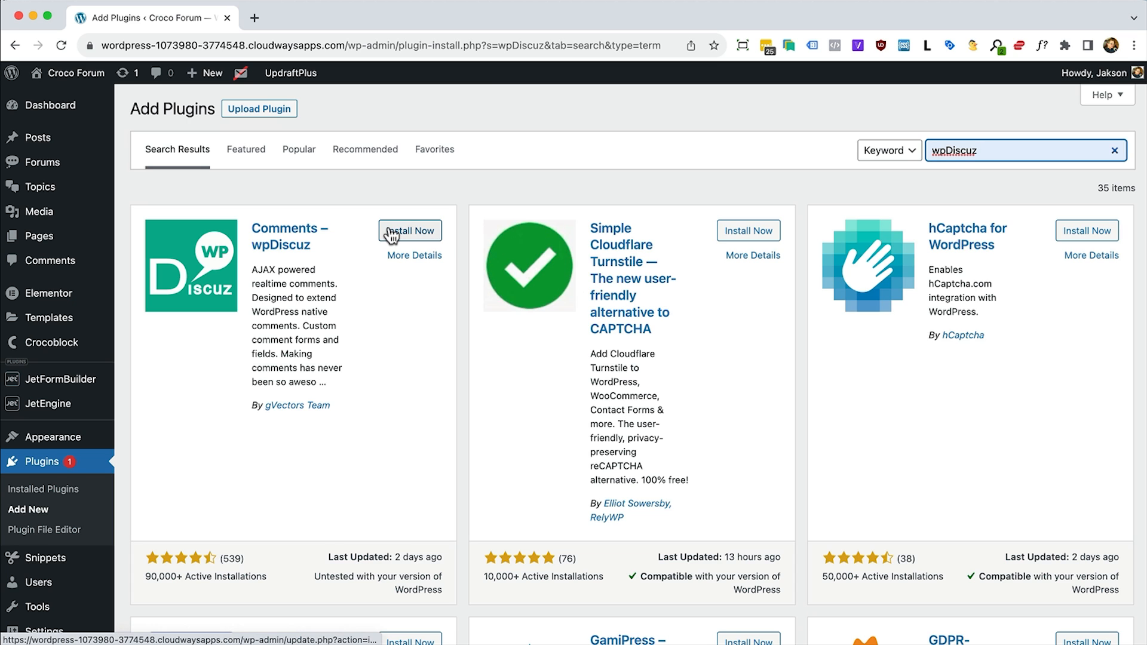
left_click(391, 233)
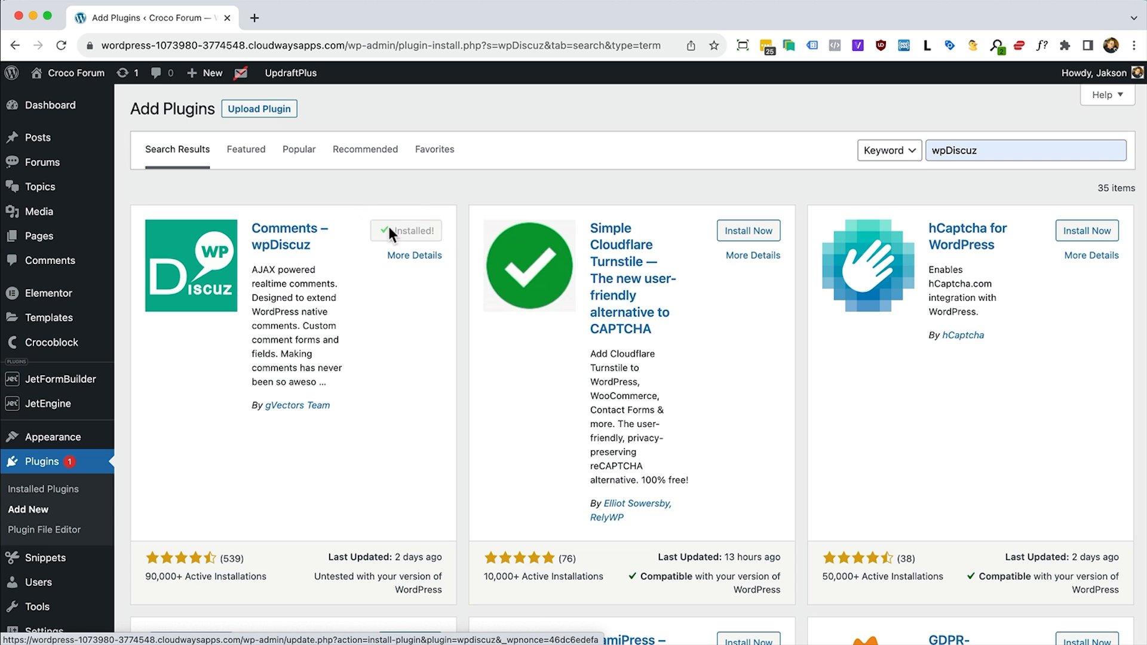
left_click(406, 238)
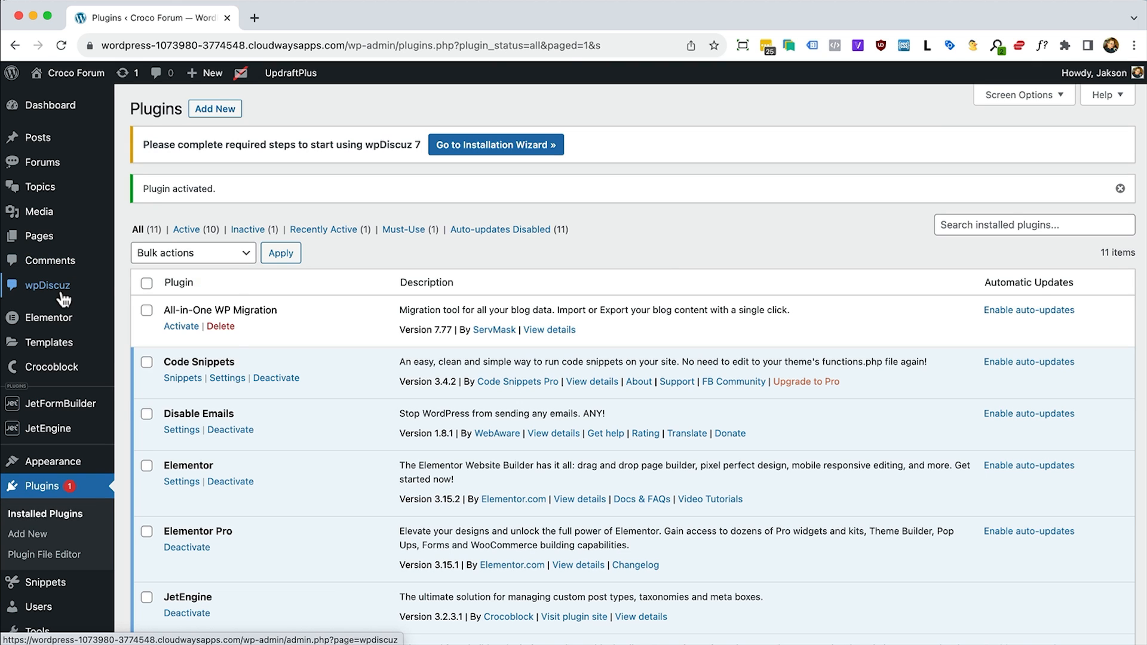
mouse_move(64, 292)
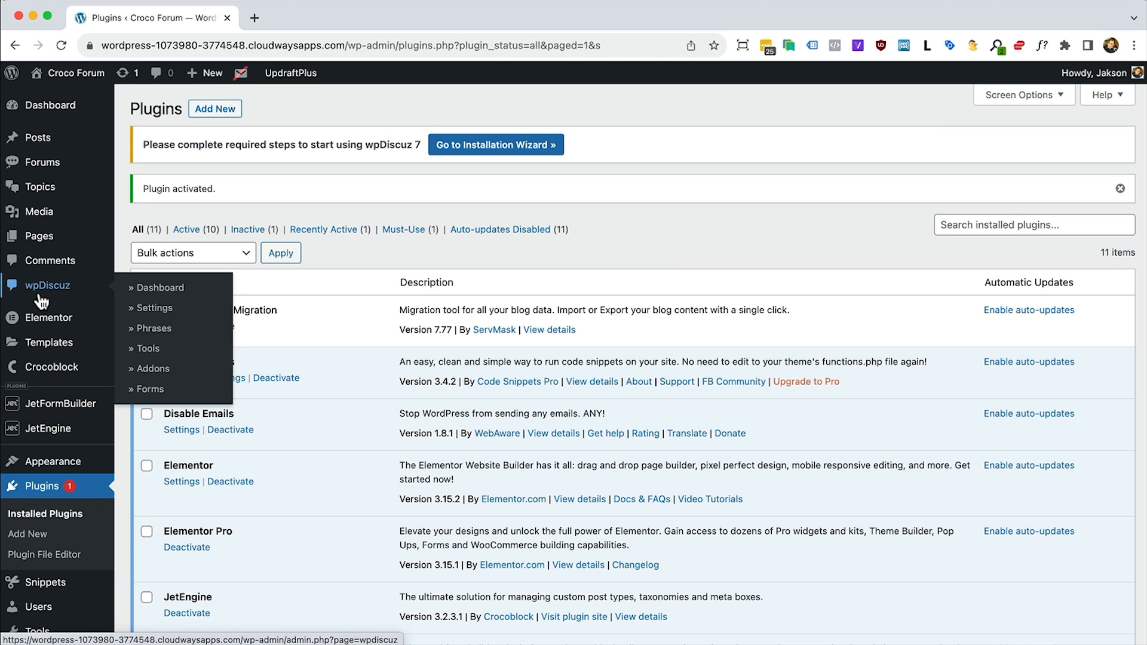
Edit wpDiscuz's Default Form and tick the topics post type
left_click(169, 390)
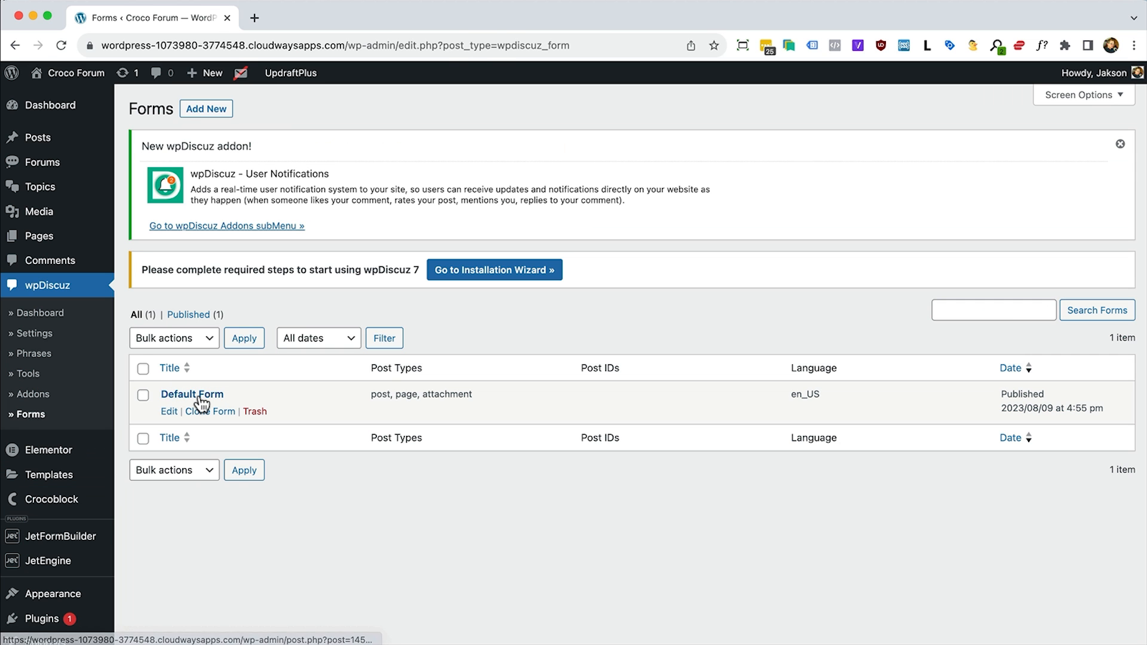
left_click(200, 398)
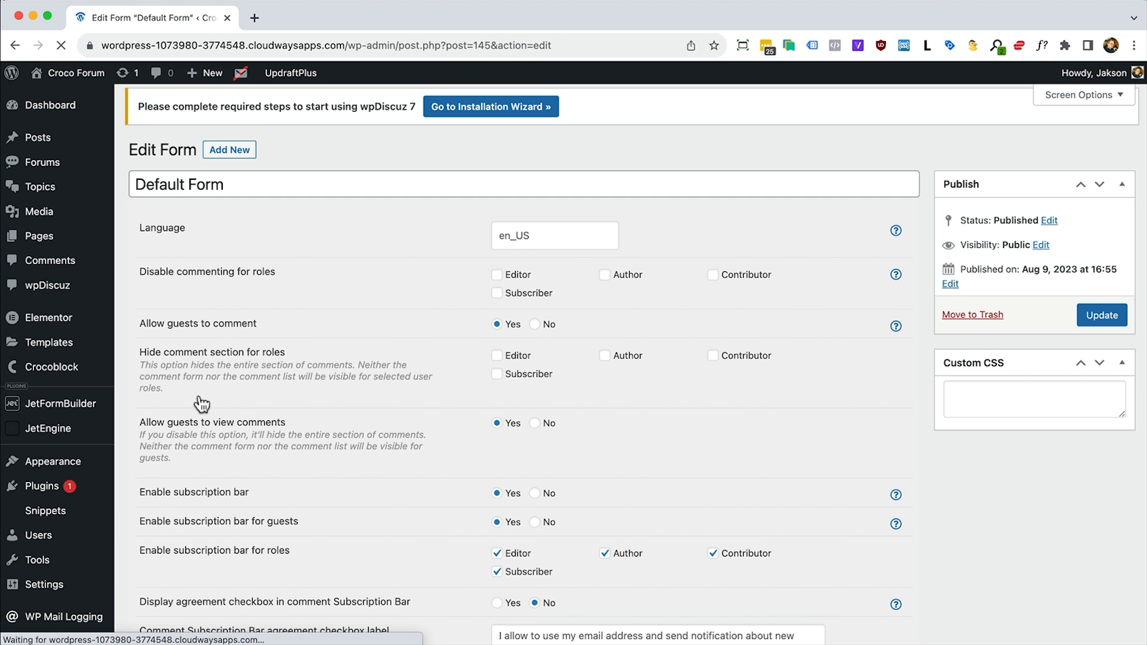
scroll(891, 467, "down", 3)
scroll(894, 476, "down", 8)
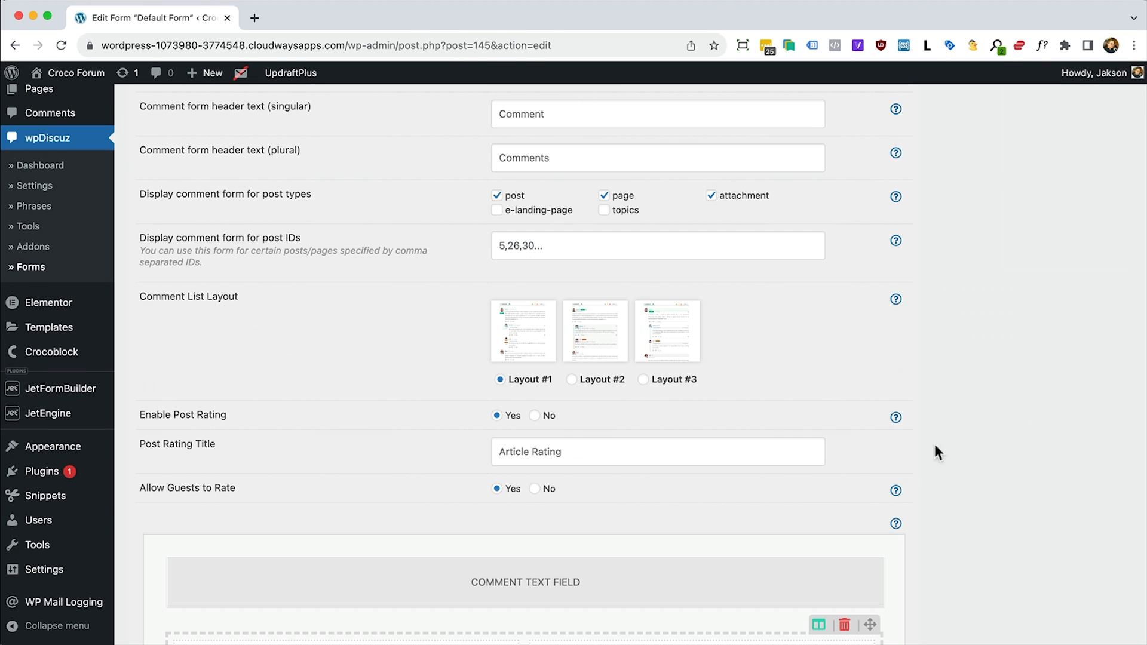
scroll(806, 341, "down", 1)
scroll(805, 335, "up", 2)
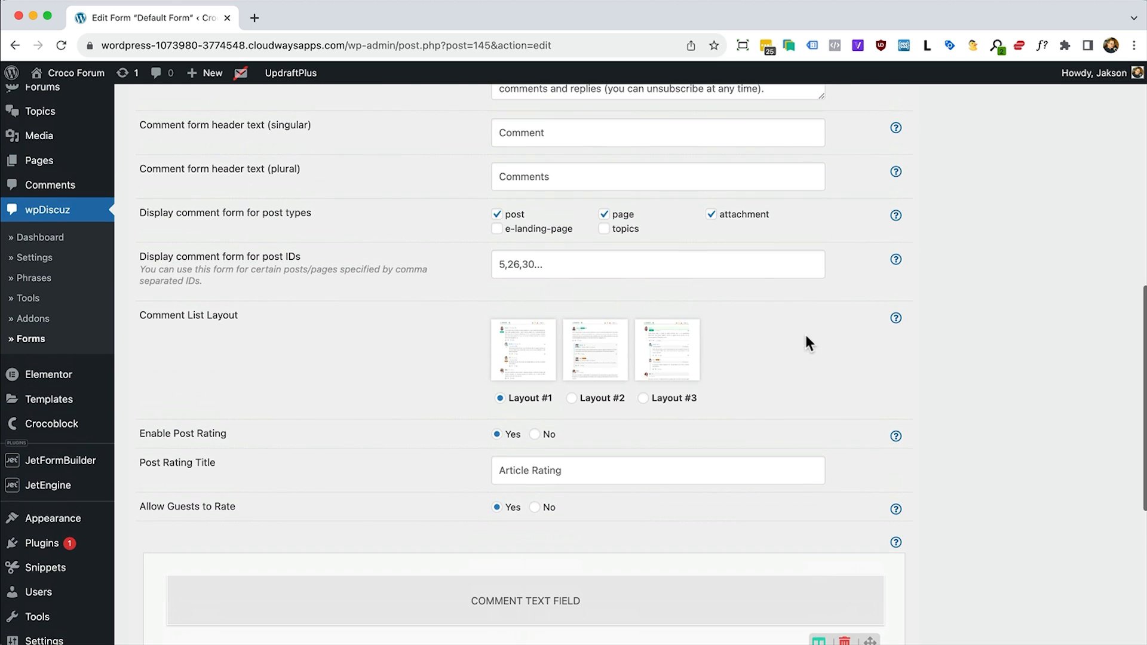
left_click(605, 230)
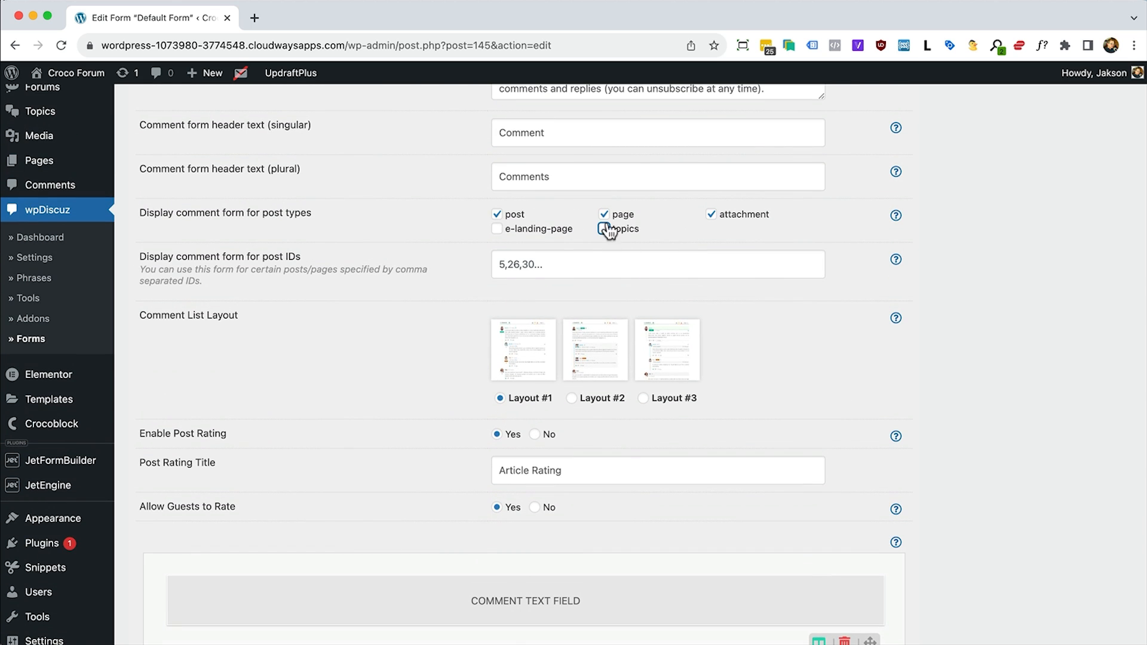
left_click(605, 230)
Set Enable Post Rating to No and update the Default Form
scroll(802, 388, "up", 1)
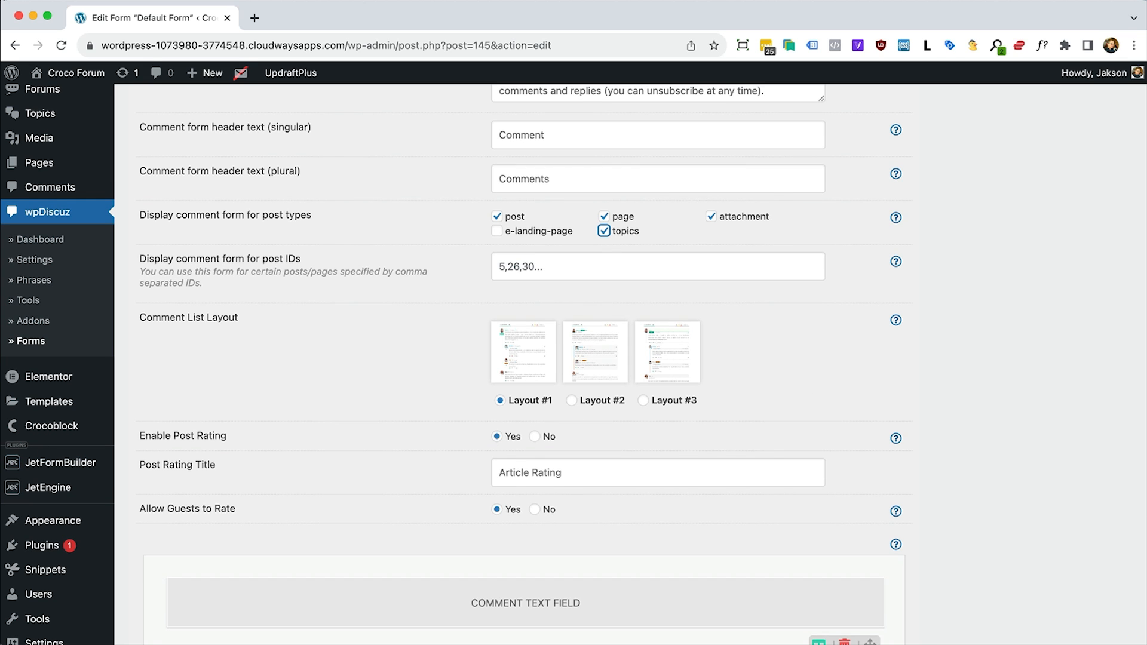
left_click(537, 436)
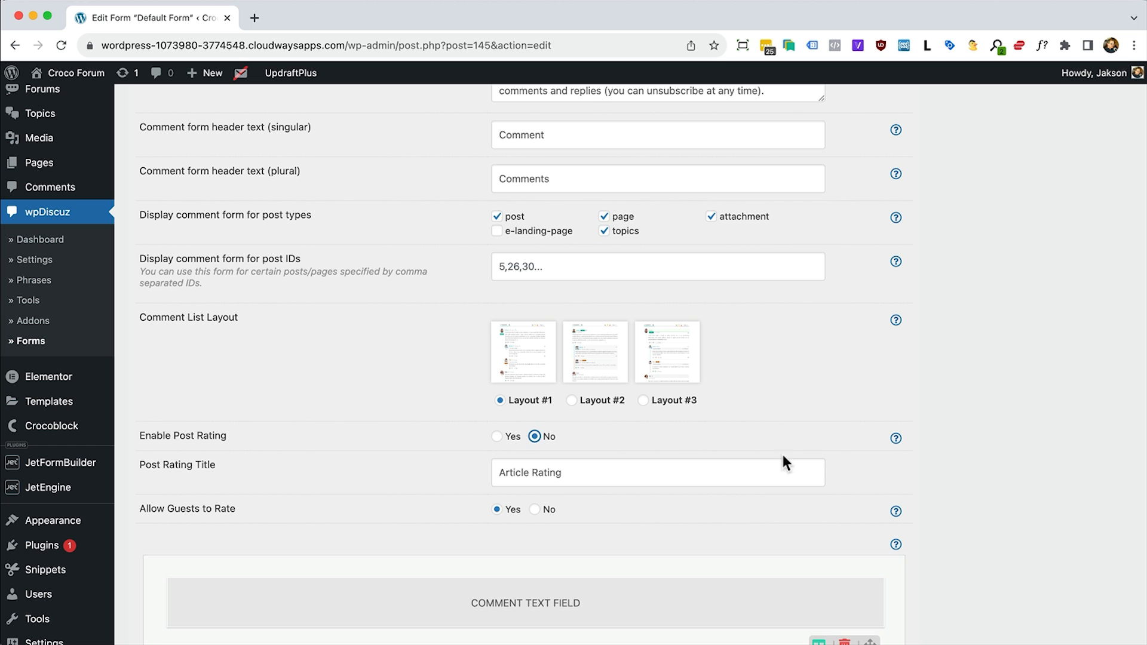
left_click(1062, 444)
scroll(661, 458, "down", 1)
scroll(661, 458, "up", 1)
scroll(662, 459, "down", 1)
scroll(662, 458, "up", 1)
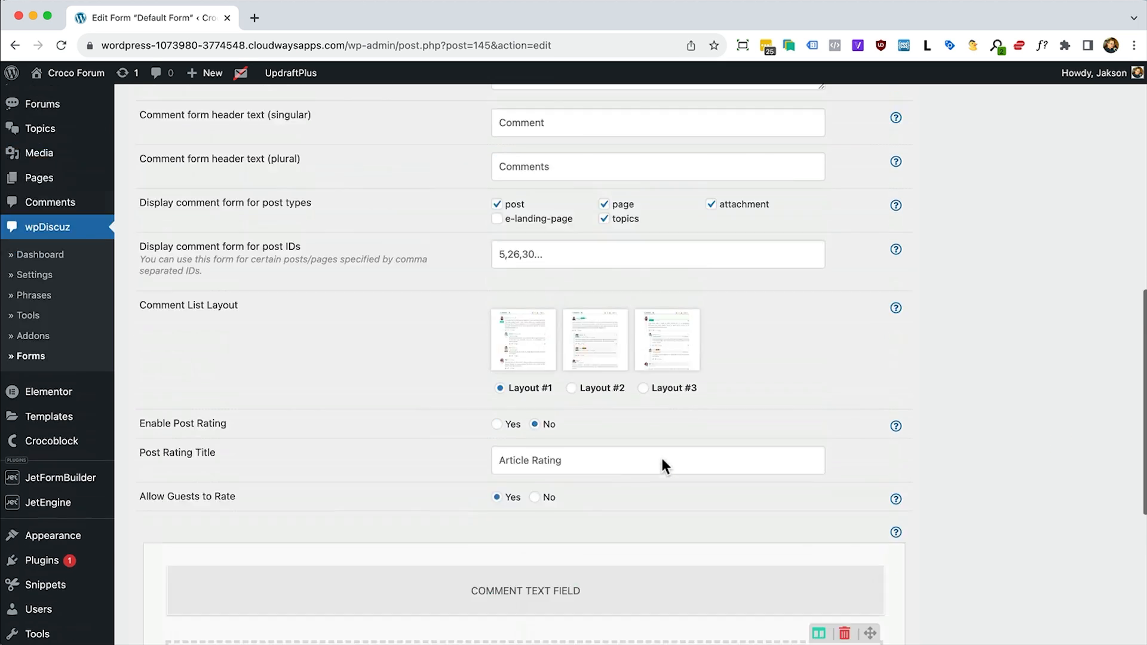
scroll(662, 458, "up", 15)
left_click(1101, 326)
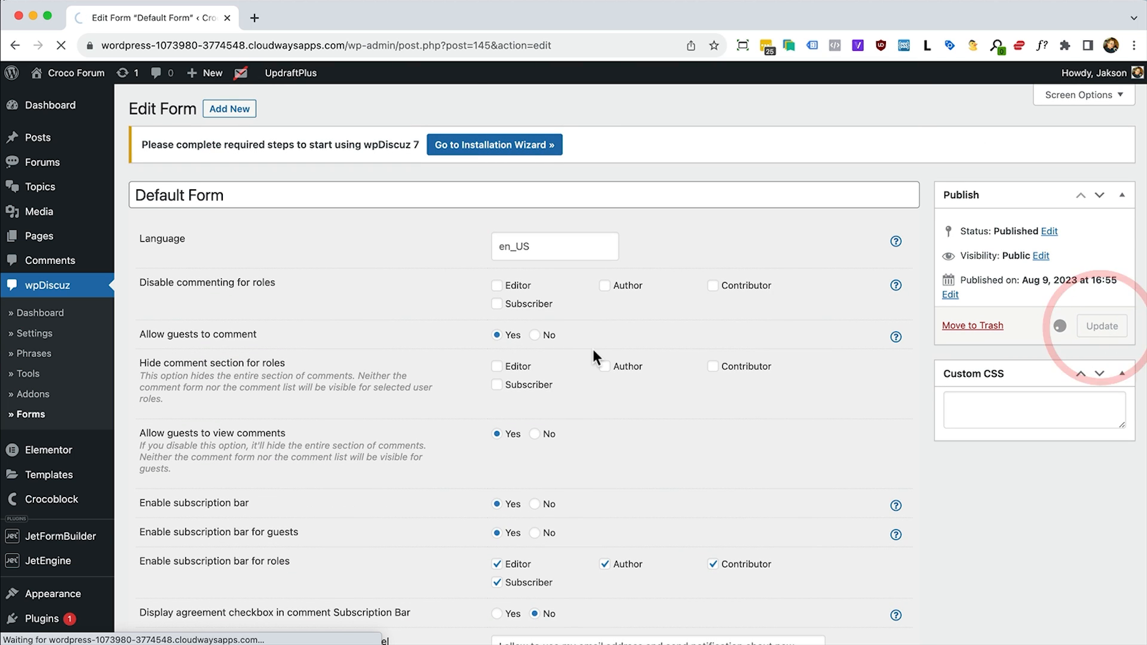
Reload the topic, enter the login user name, and post the comment 'Hey there!'
key("super+Tab")
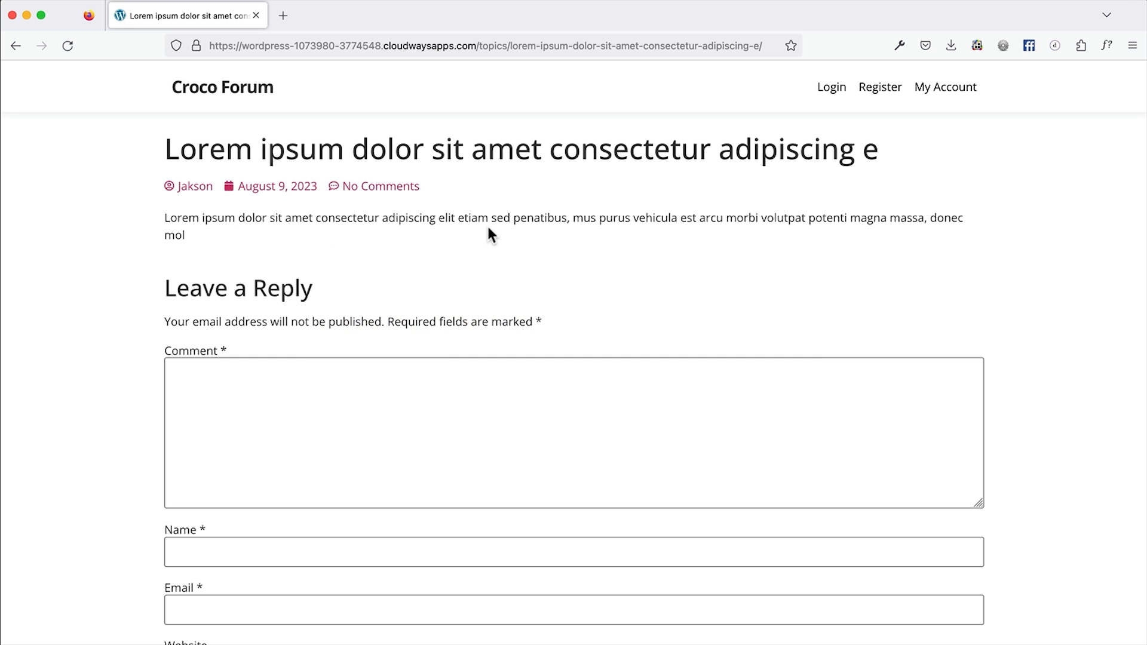
key("super+r")
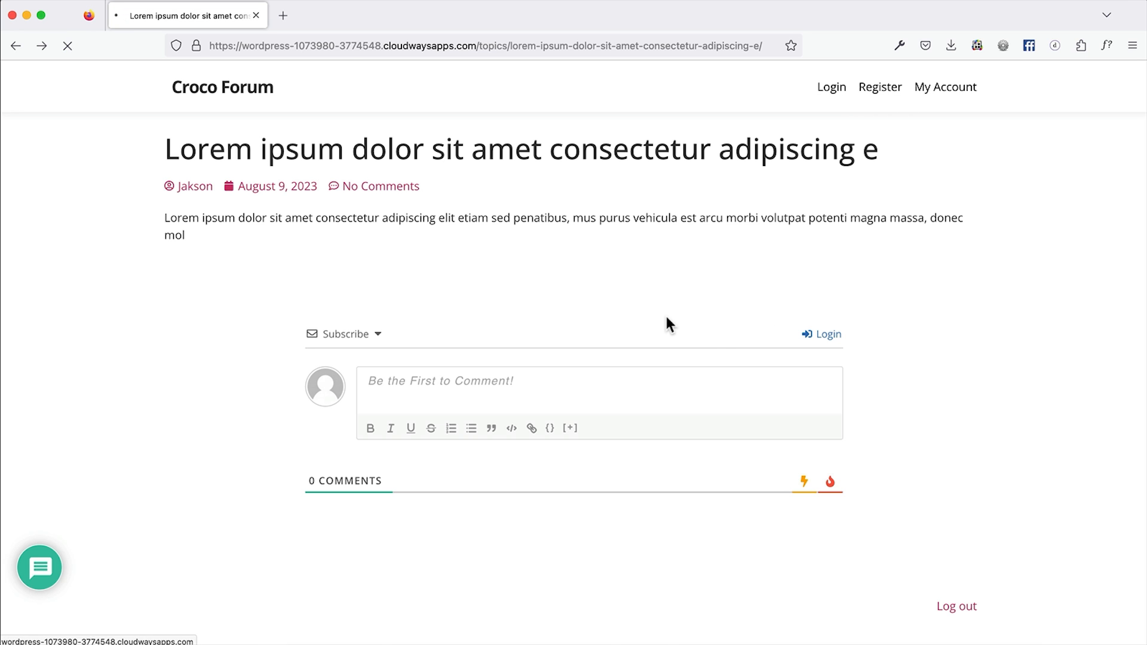
left_click(215, 204)
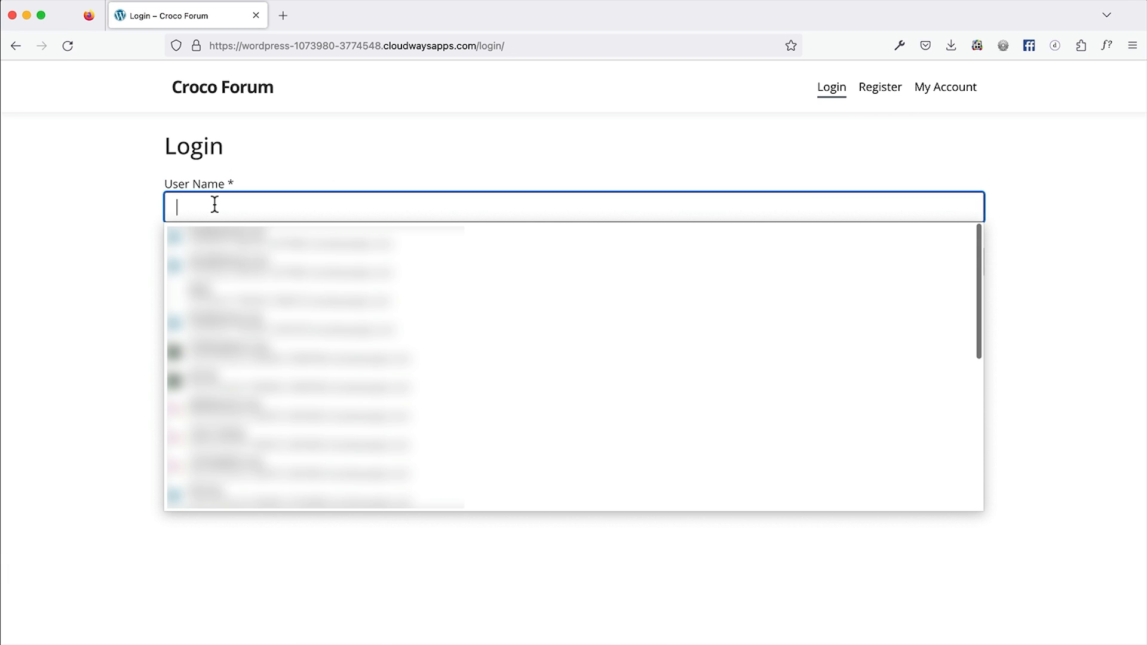
type("Sam")
key("Tab")
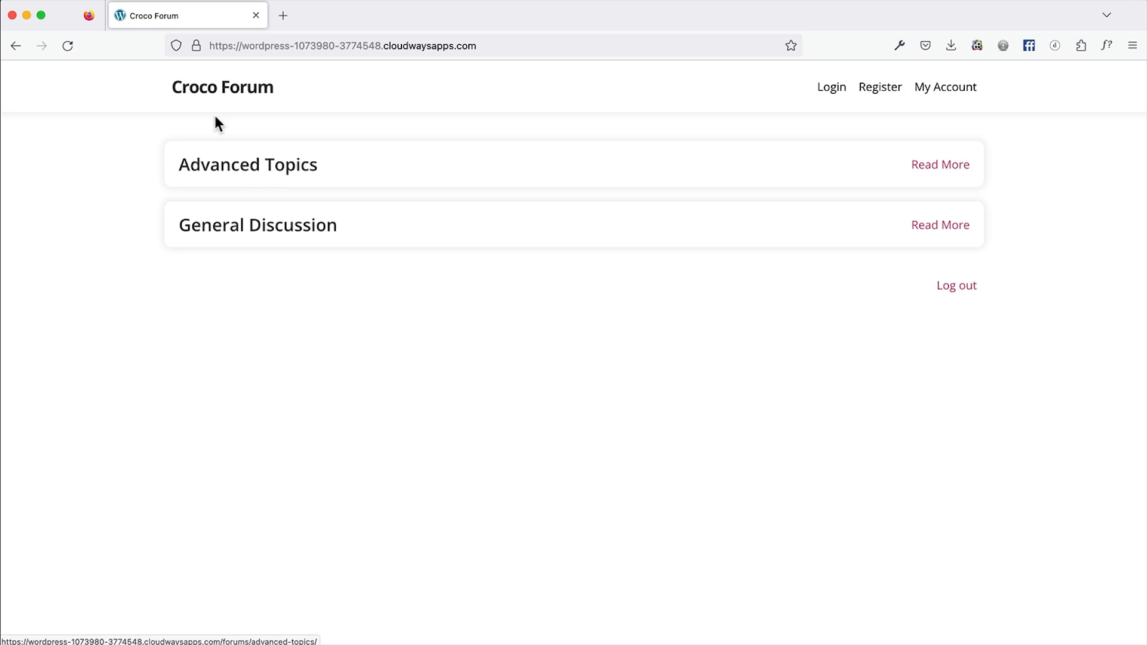
left_click(236, 227)
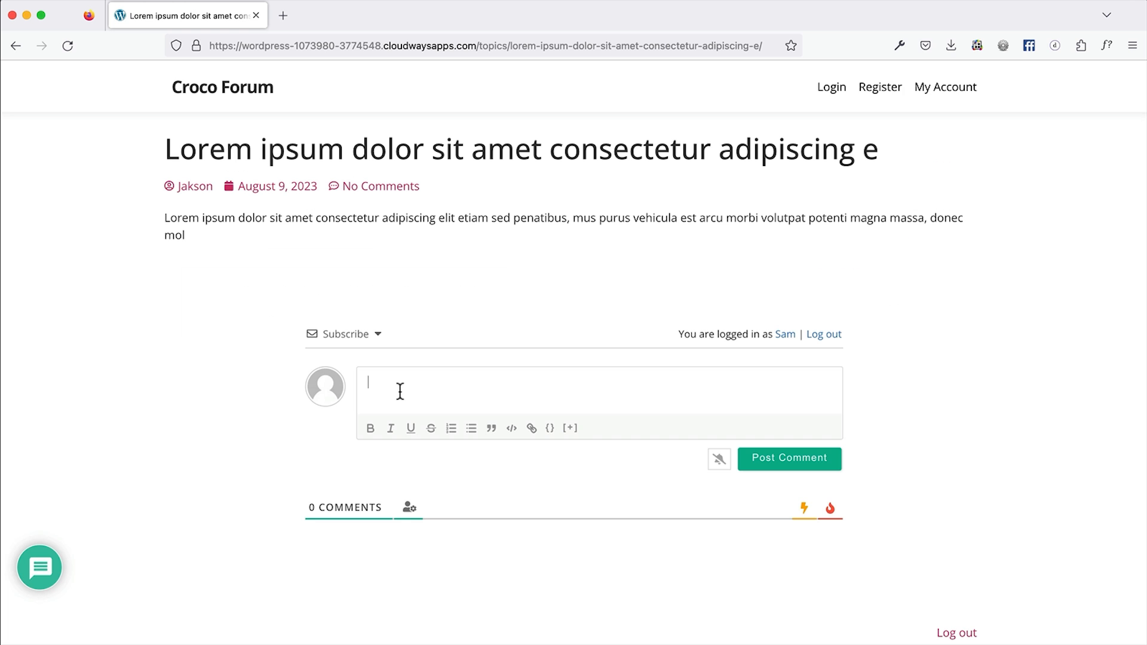
type("Hey")
type(" there?")
key("BackSpace")
key("BackSpace")
key("BackSpace")
type("re!")
left_click(780, 464)
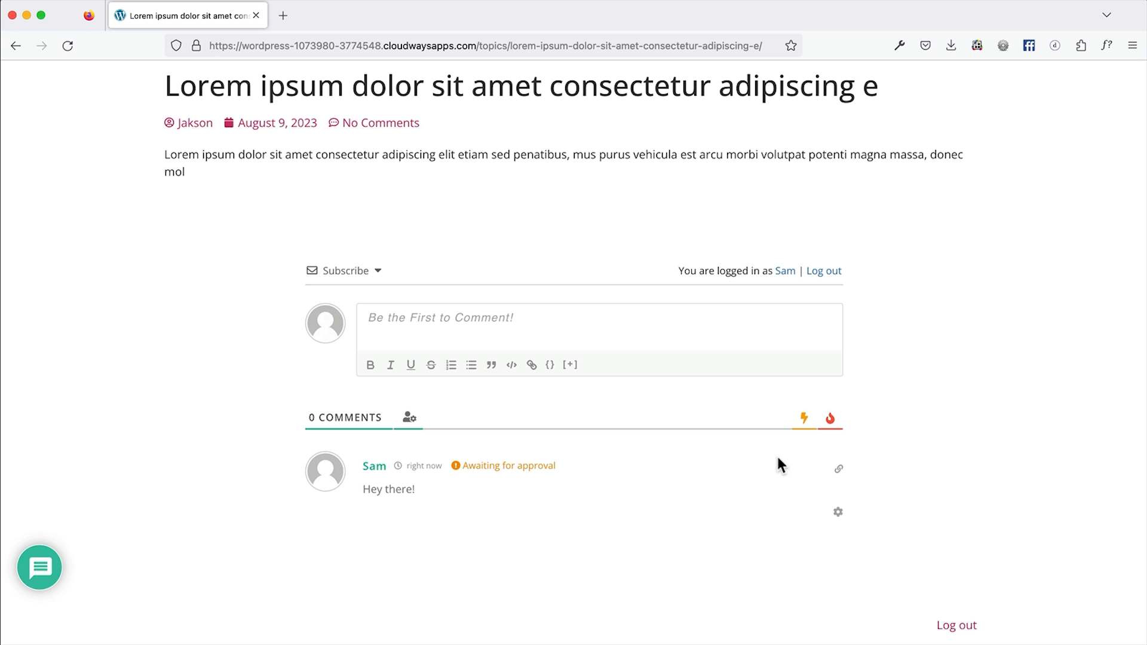
Open the topic author's archive page to review what it lists
scroll(636, 359, "up", 2)
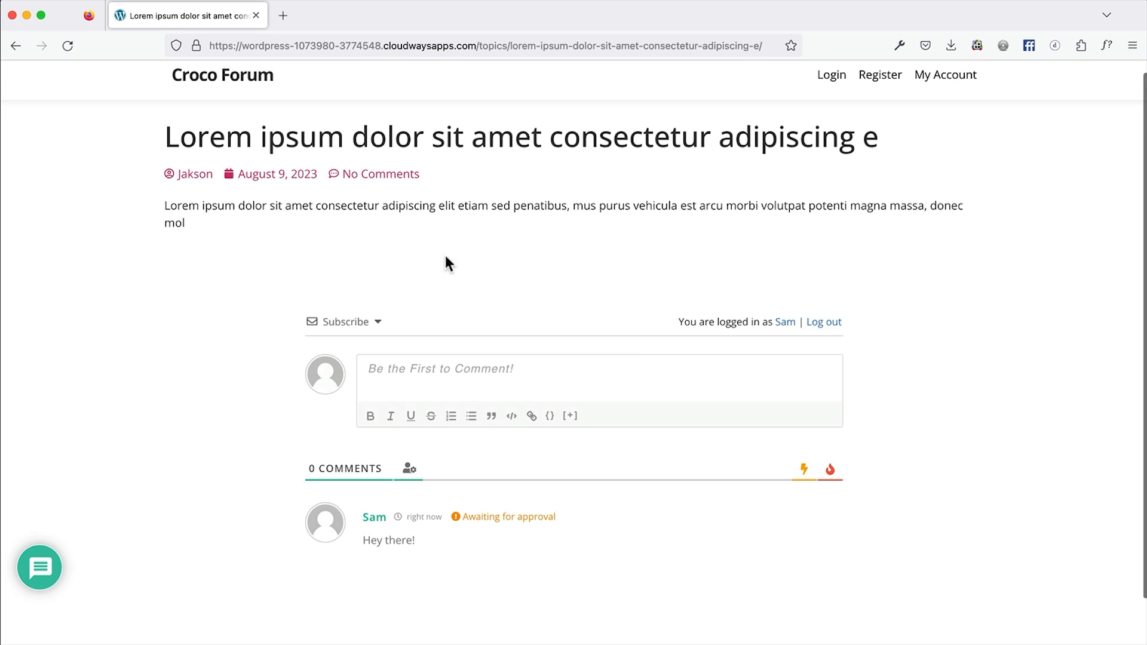
left_click(185, 179)
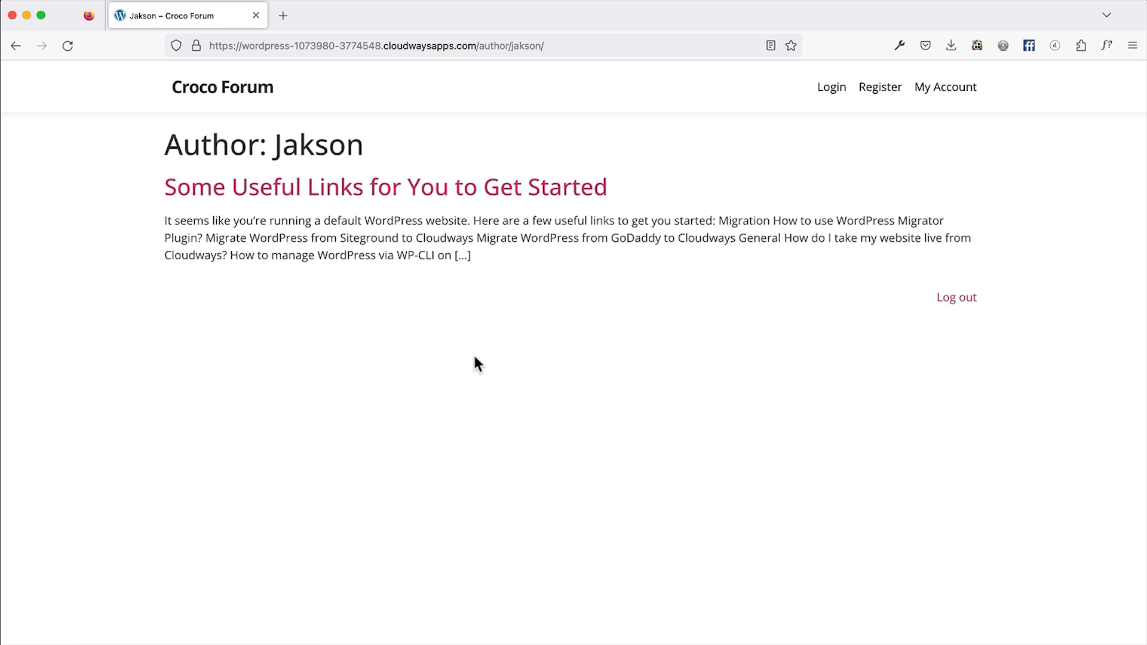
key("super+Tab")
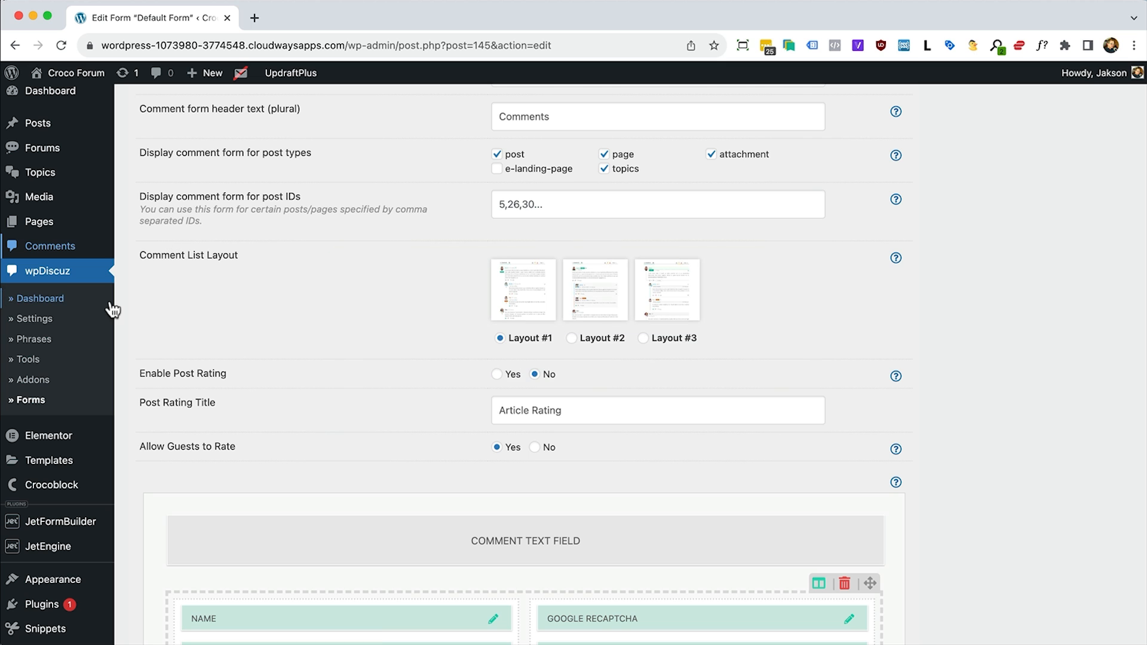
From Saved Templates, start a new template of type Archive
left_click(59, 469)
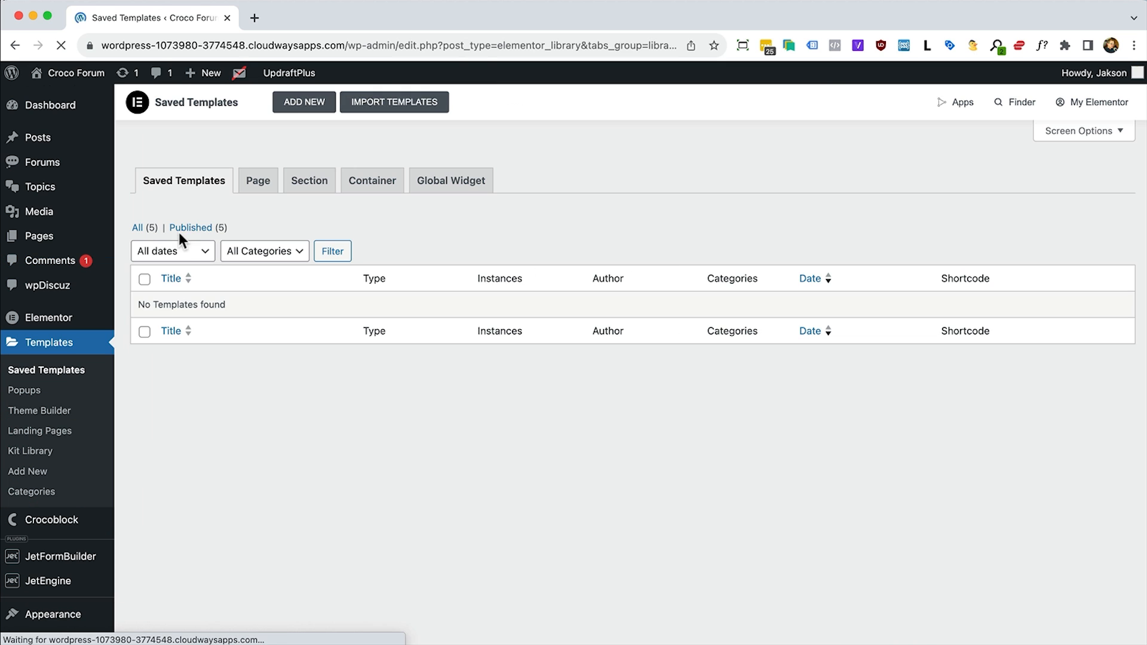
left_click(297, 105)
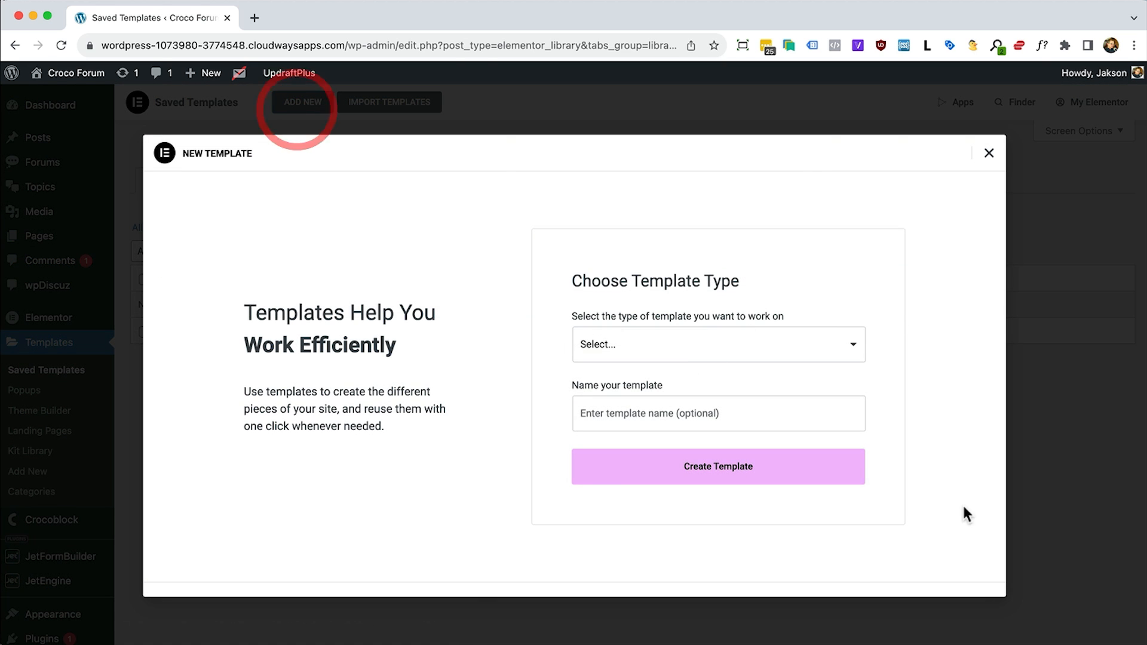
left_click(690, 357)
left_click(681, 350)
left_click(677, 353)
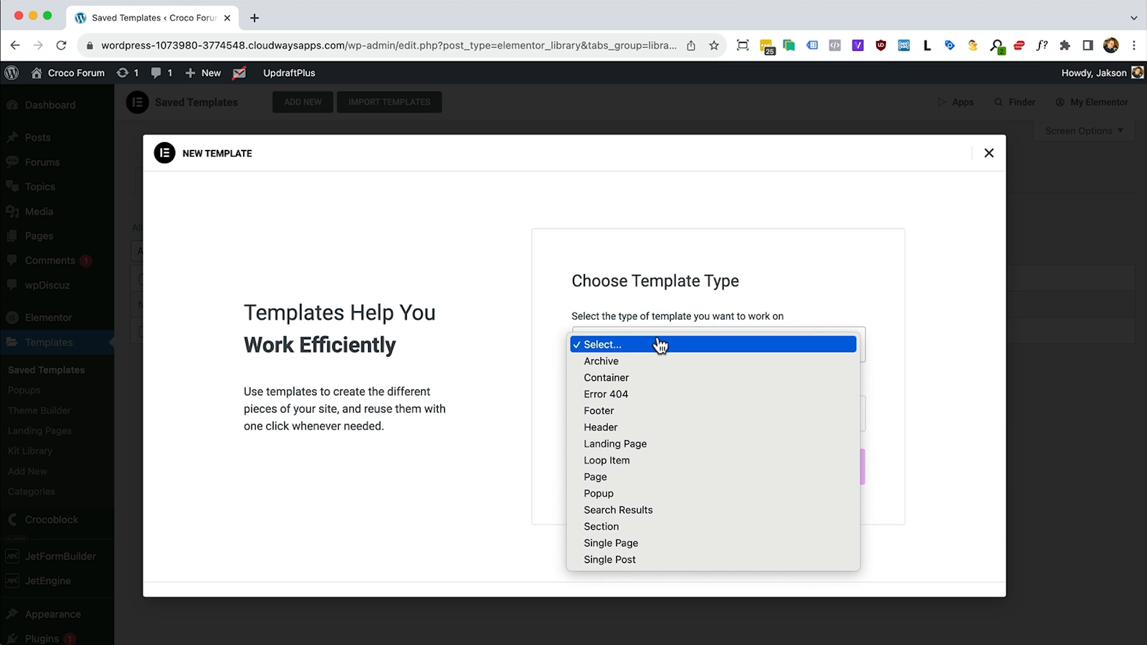
left_click(654, 360)
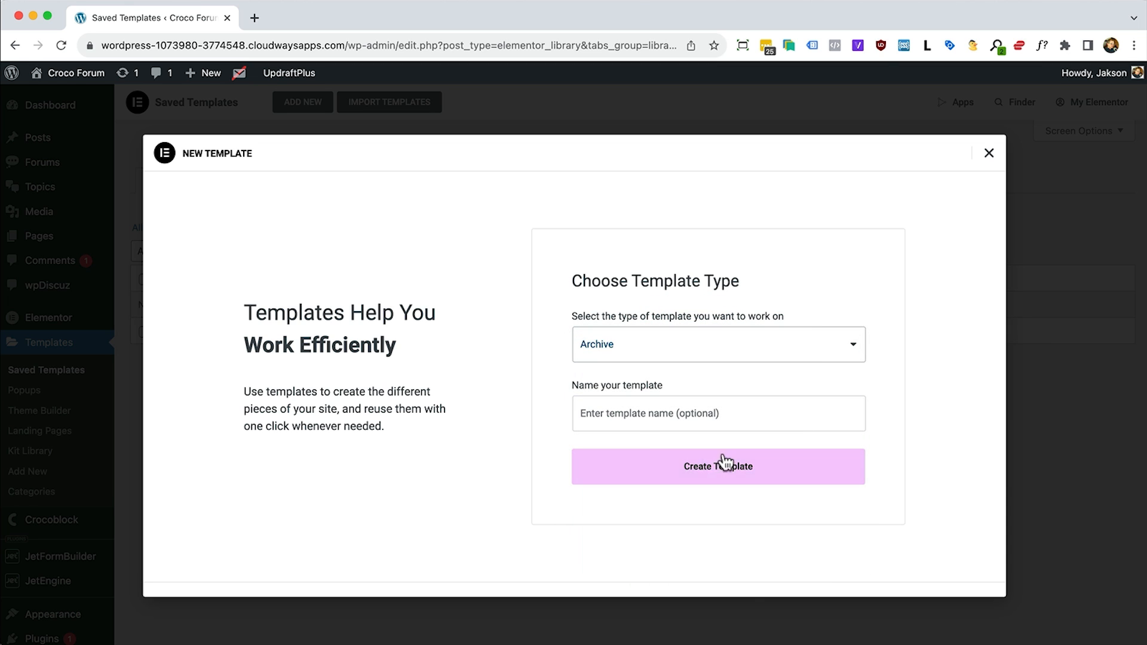
Name it 'Author Archive', create it, and close the template library
left_click(695, 402)
type("Author Archive")
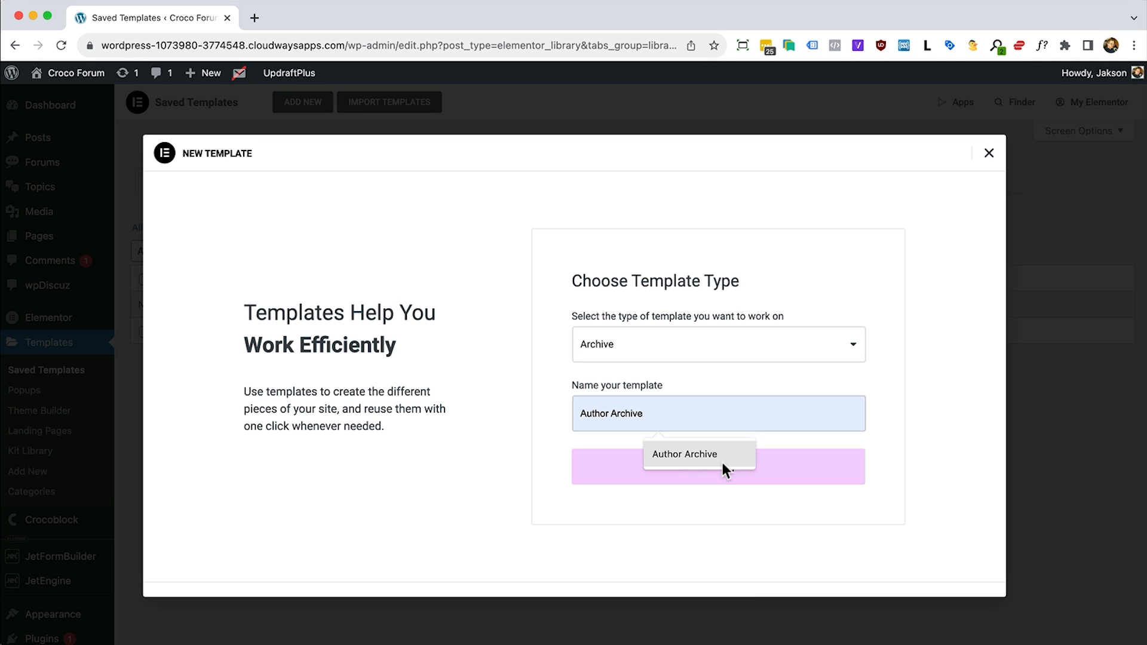
left_click(722, 461)
left_click(666, 480)
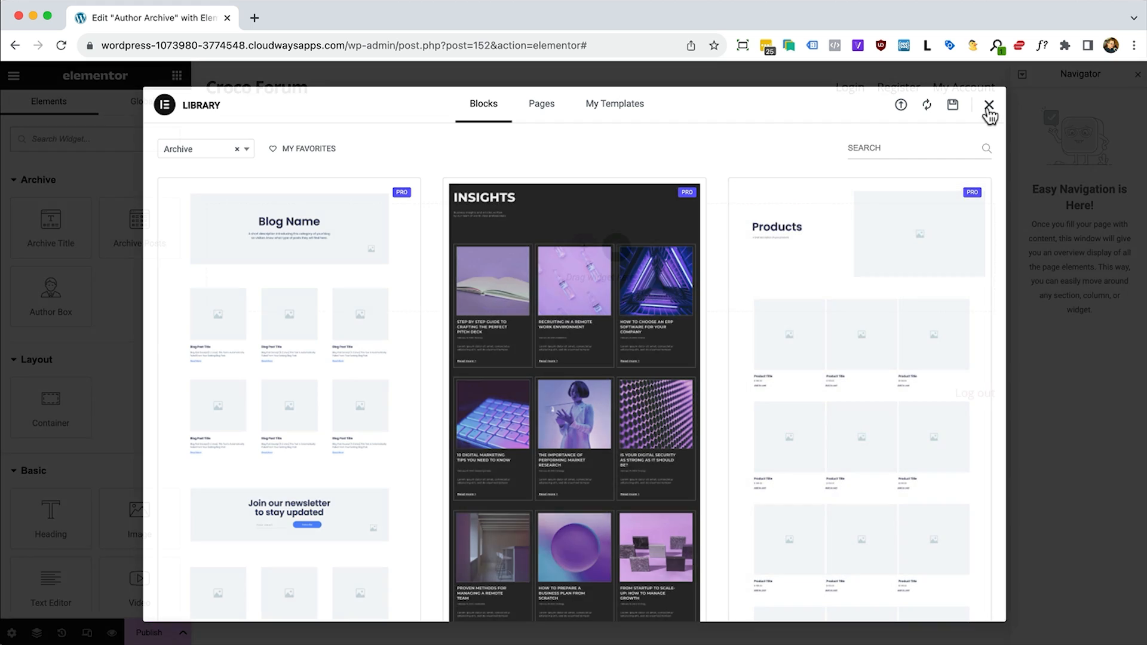
left_click(988, 106)
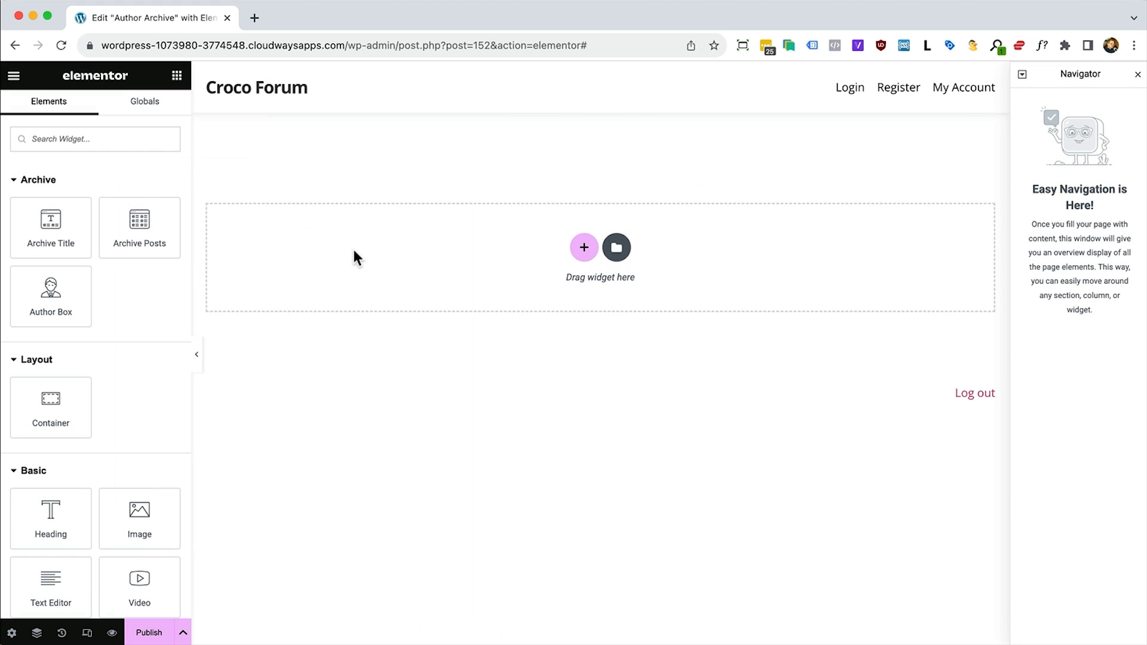
Add an Archive Title and a one-column Listing Grid showing the Topics listing
left_click_drag(74, 215, 558, 243)
scroll(128, 317, "down", 8)
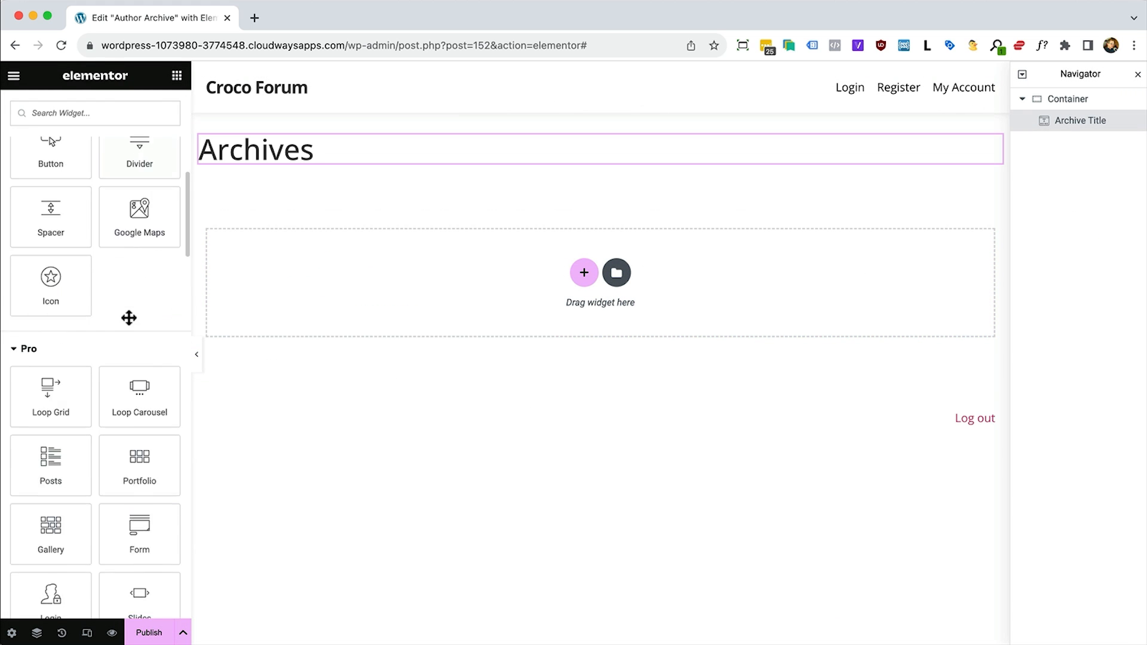
scroll(128, 317, "down", 10)
left_click_drag(49, 545, 371, 162)
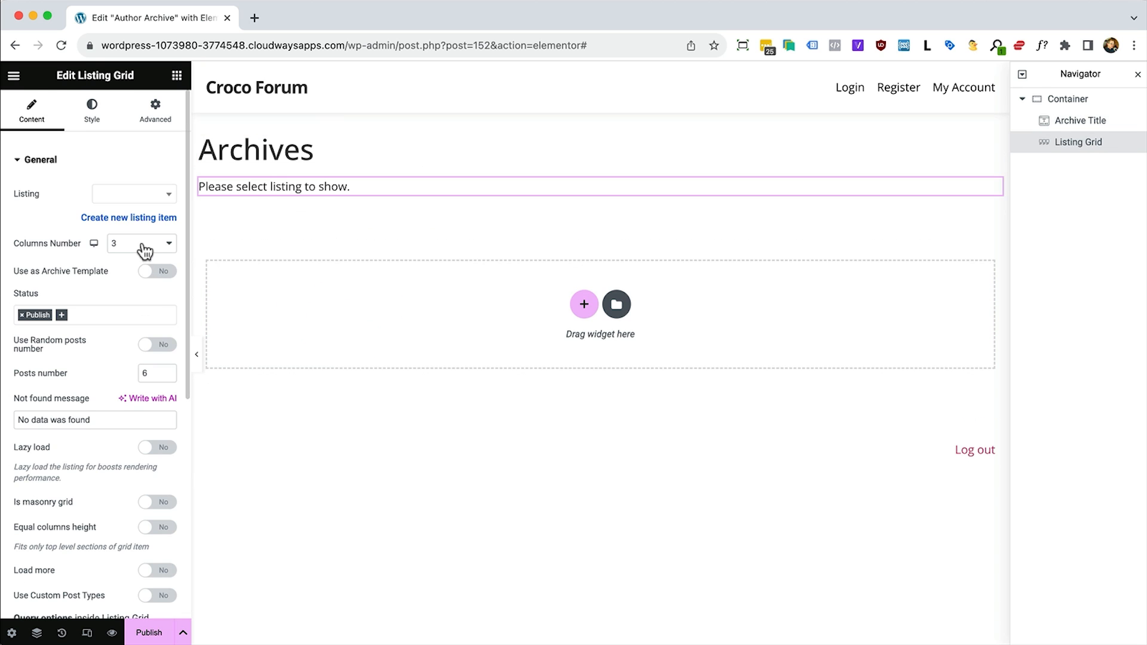
left_click(142, 245)
left_click(142, 217)
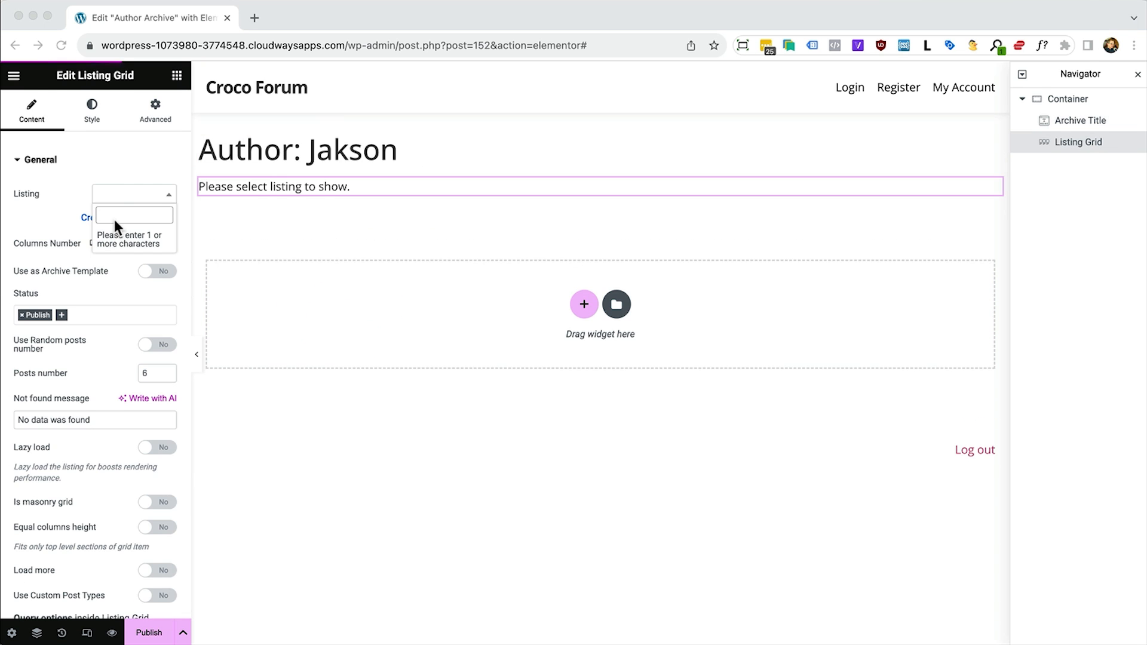
left_click(114, 219)
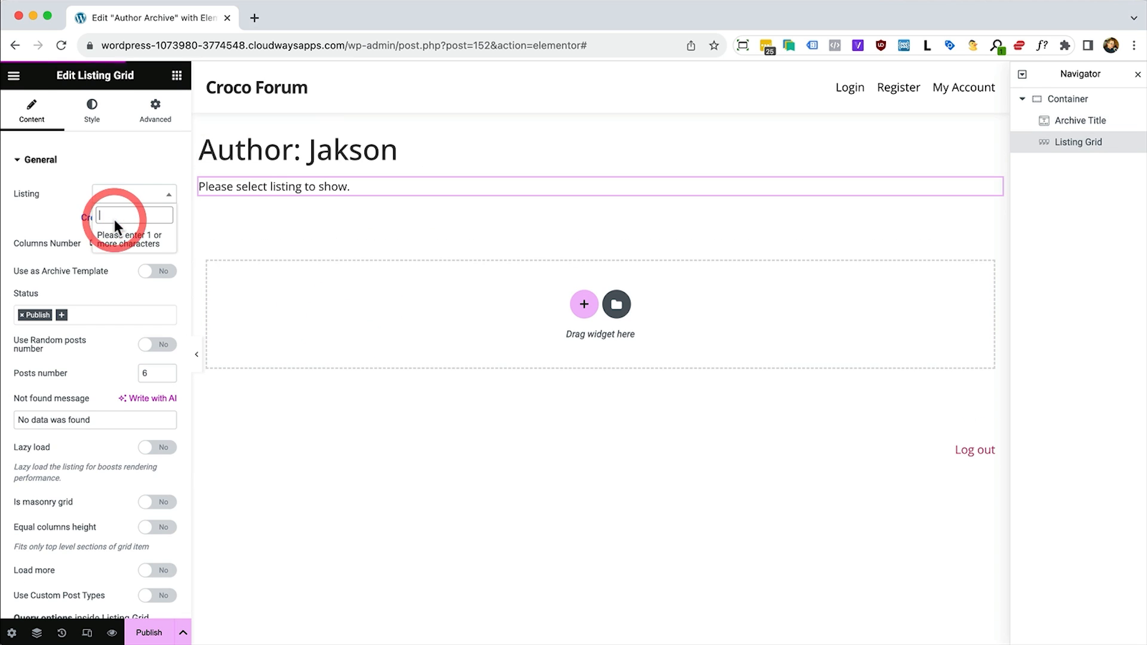
type("top")
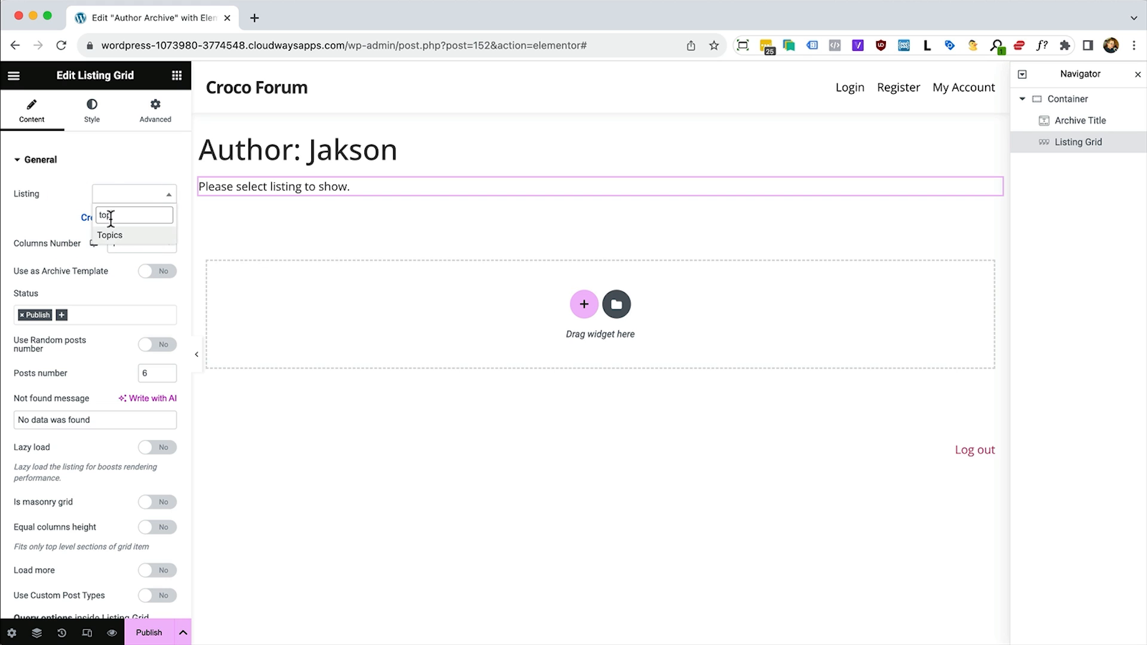
left_click(134, 233)
Set the grid's query to Posts & Author with posts by Queried User, then publish
scroll(135, 234, "down", 6)
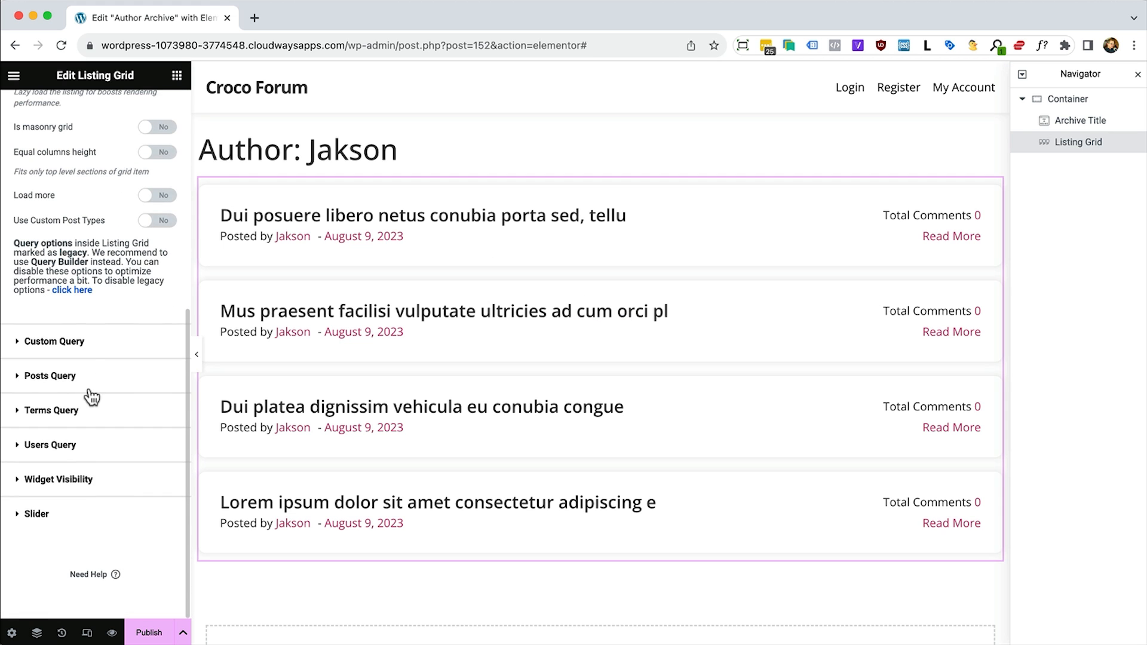
left_click(75, 375)
left_click(60, 313)
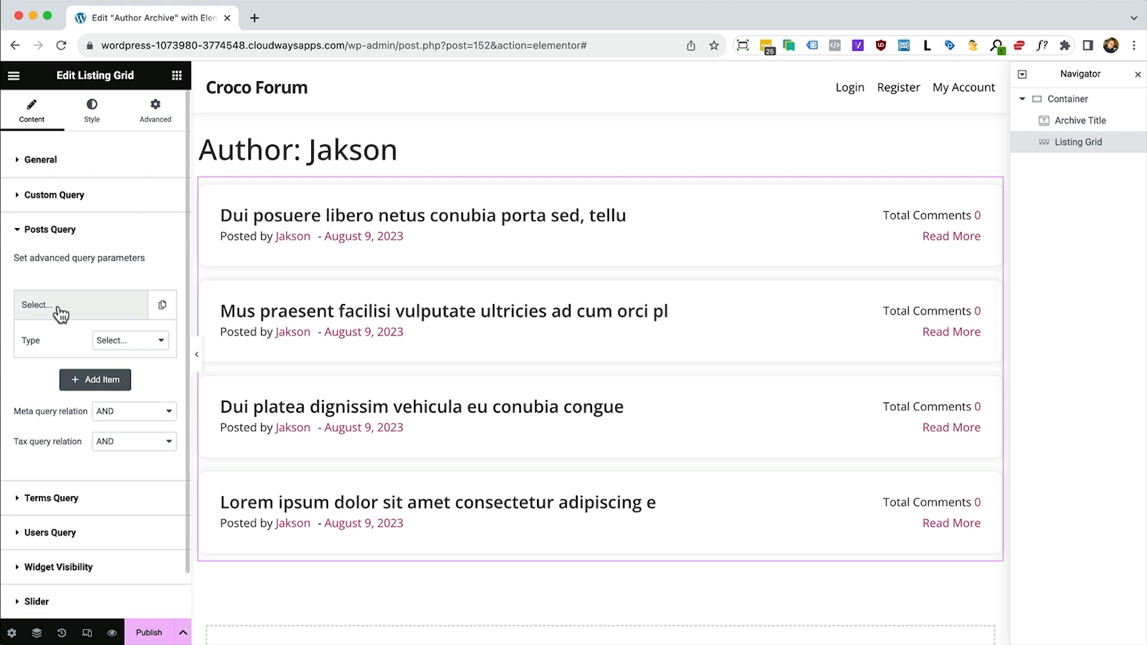
left_click(118, 340)
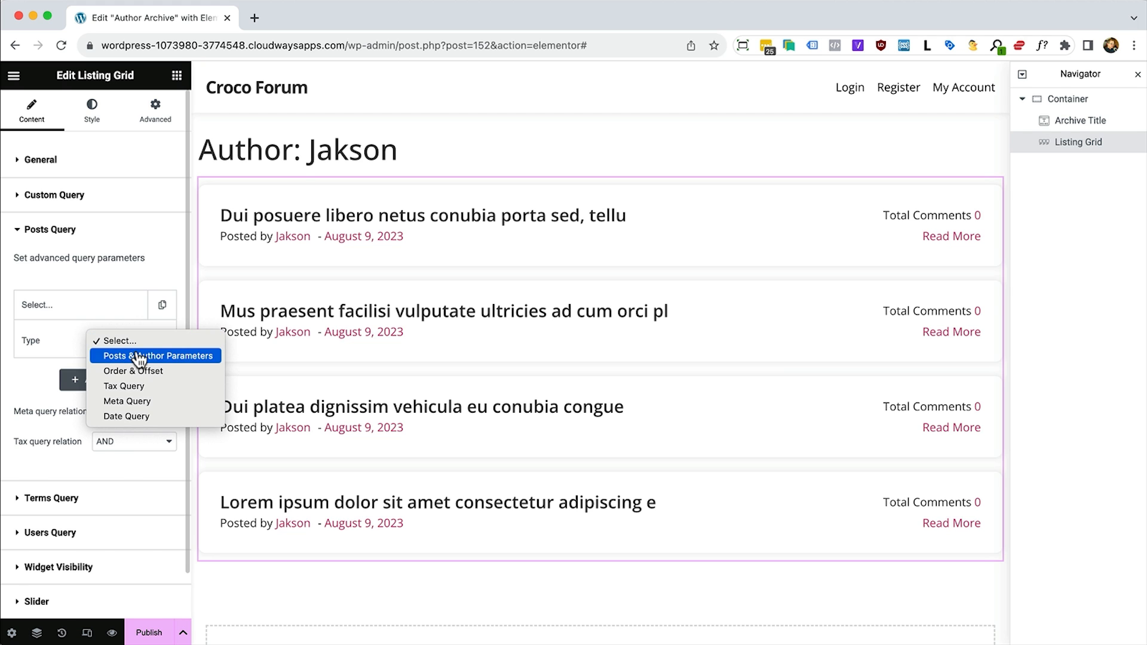
left_click(136, 356)
scroll(99, 365, "down", 5)
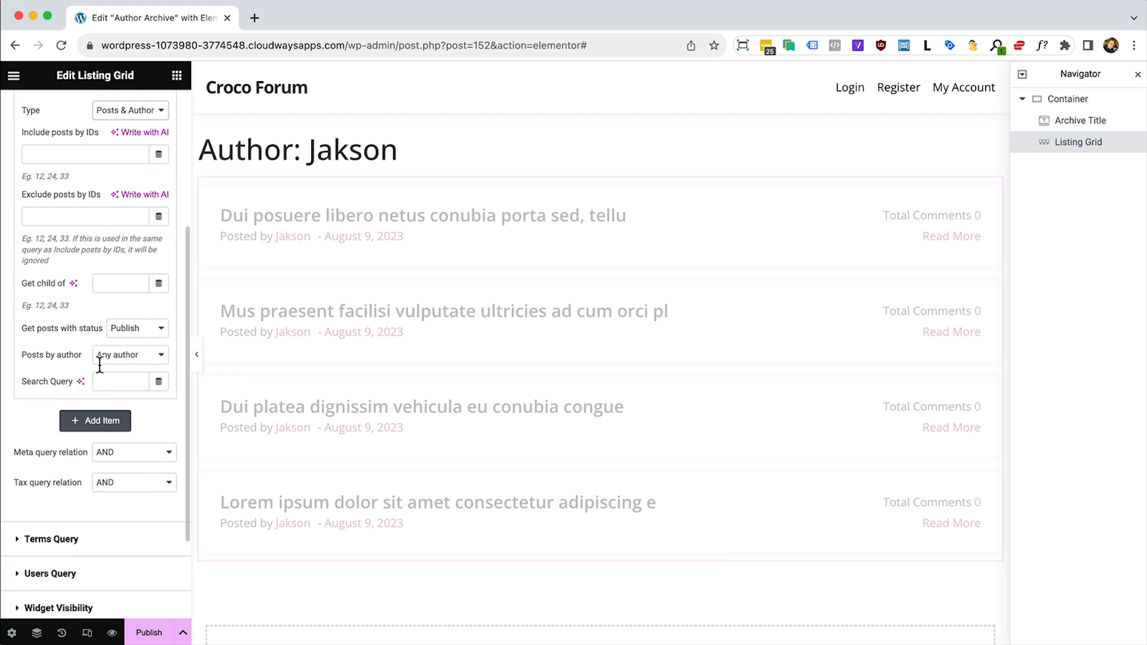
left_click(131, 338)
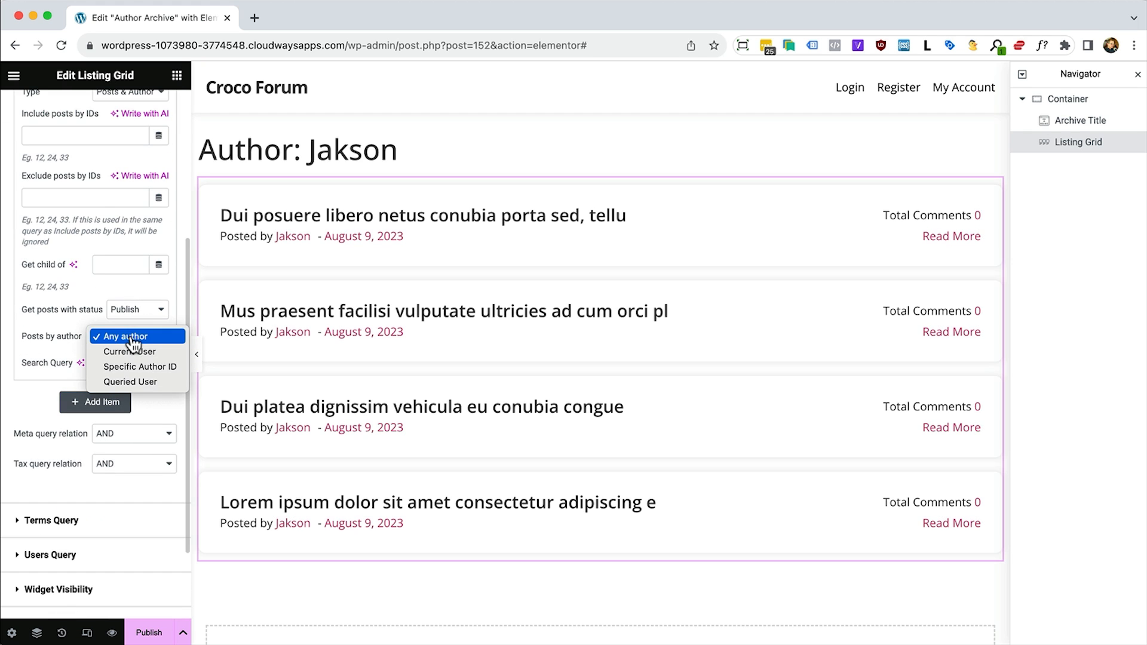
left_click(130, 382)
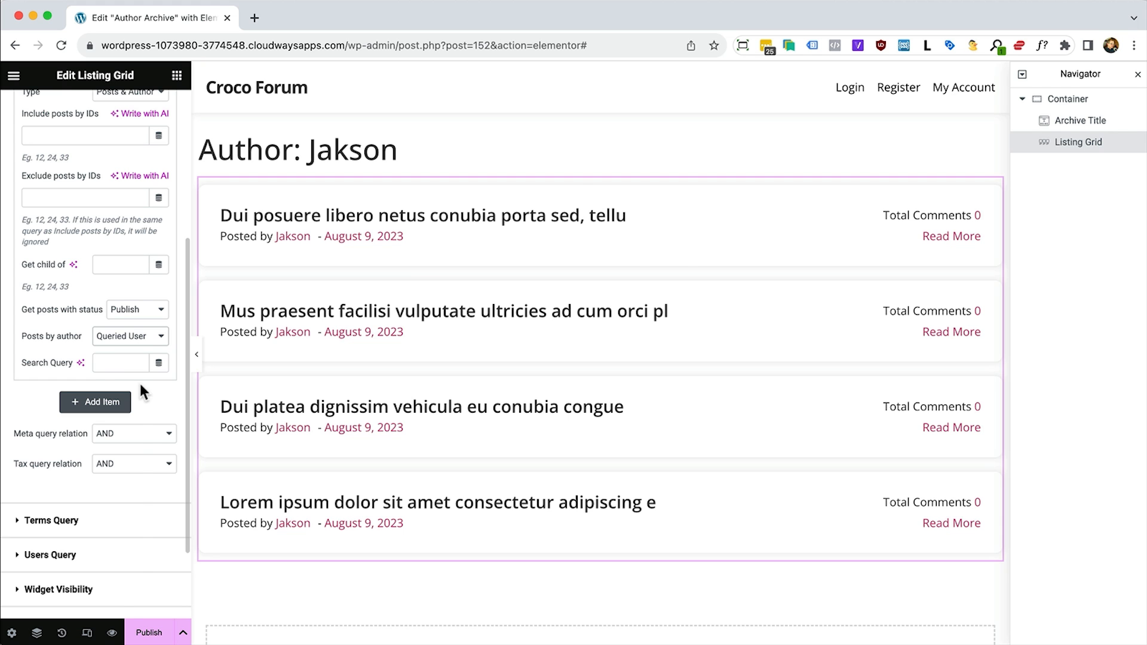
left_click(149, 632)
Change the display condition to Author Archive – All and save it
left_click(585, 410)
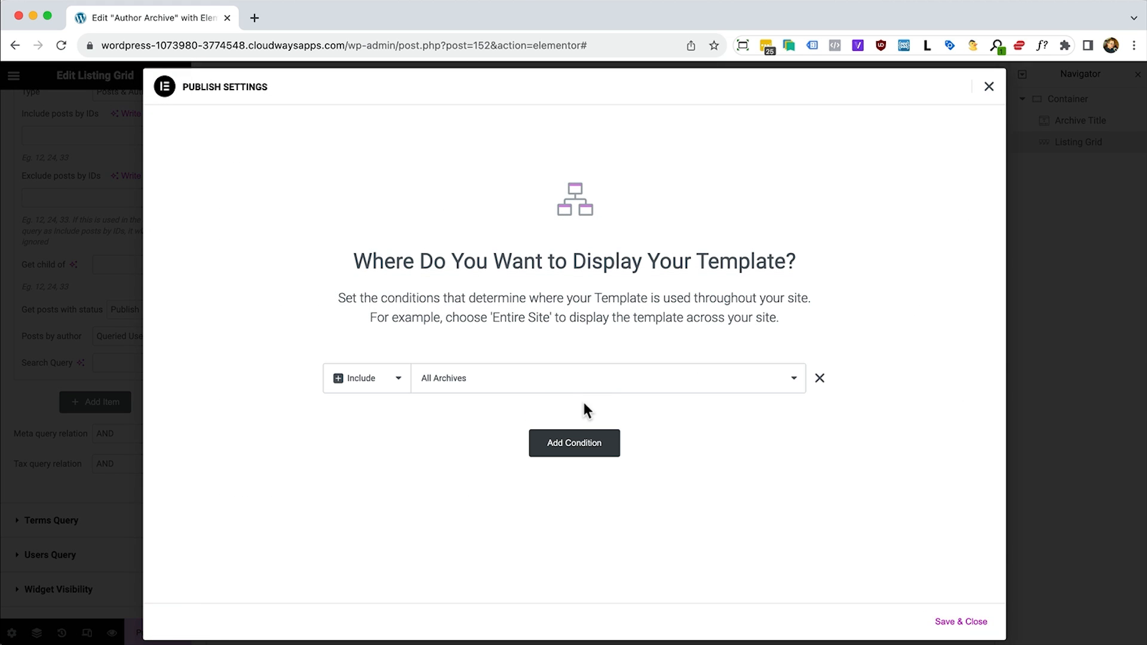
left_click(488, 382)
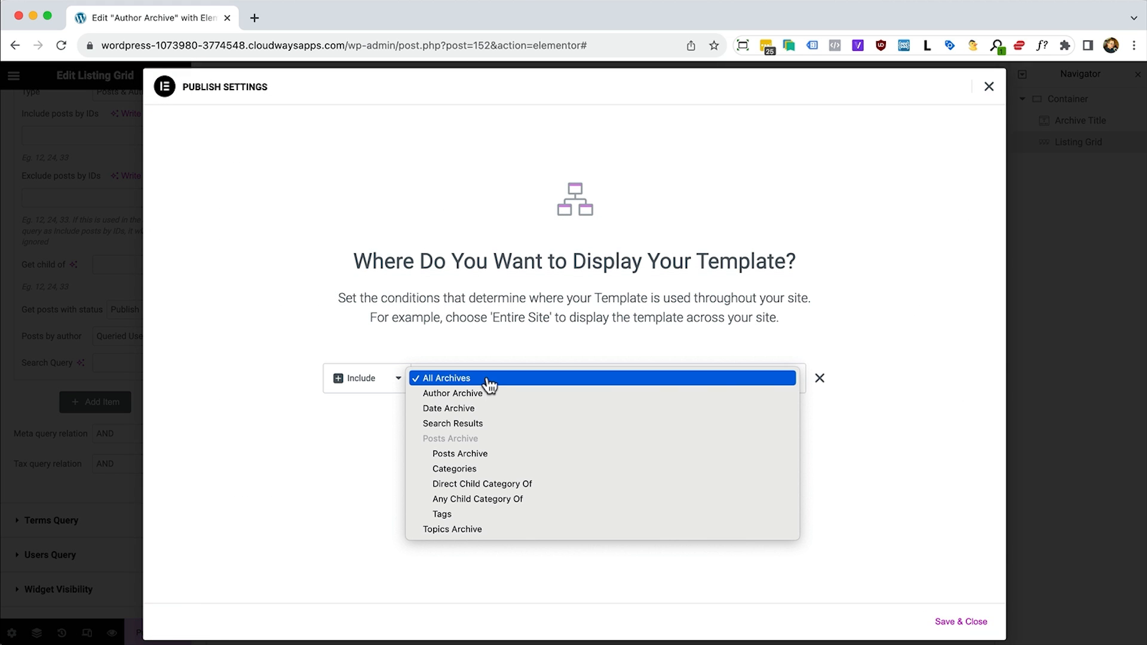
left_click(484, 394)
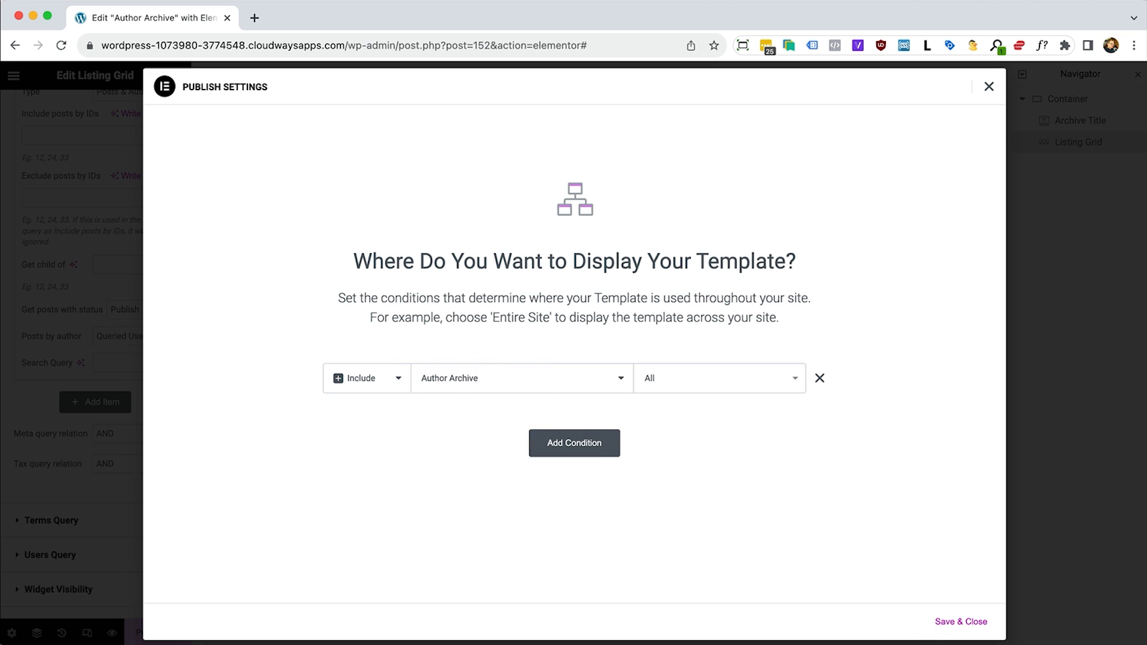
left_click(955, 622)
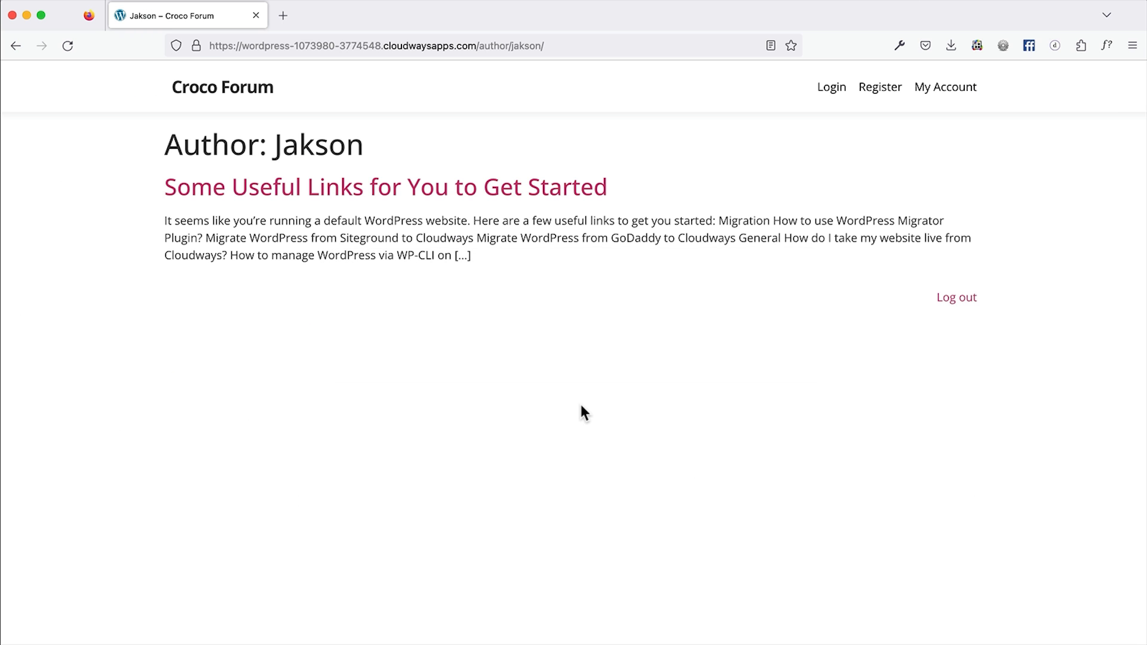
Reload the author page to see its four topic cards, then open Advanced Topics from the home page
key("super+r")
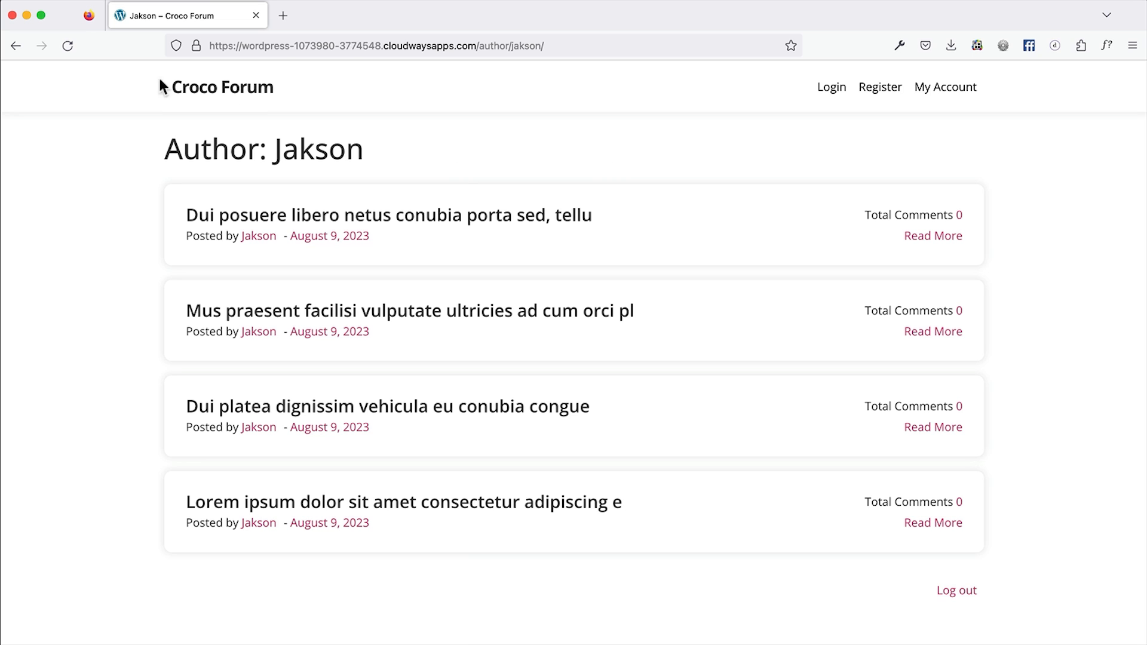
left_click(225, 89)
left_click(239, 173)
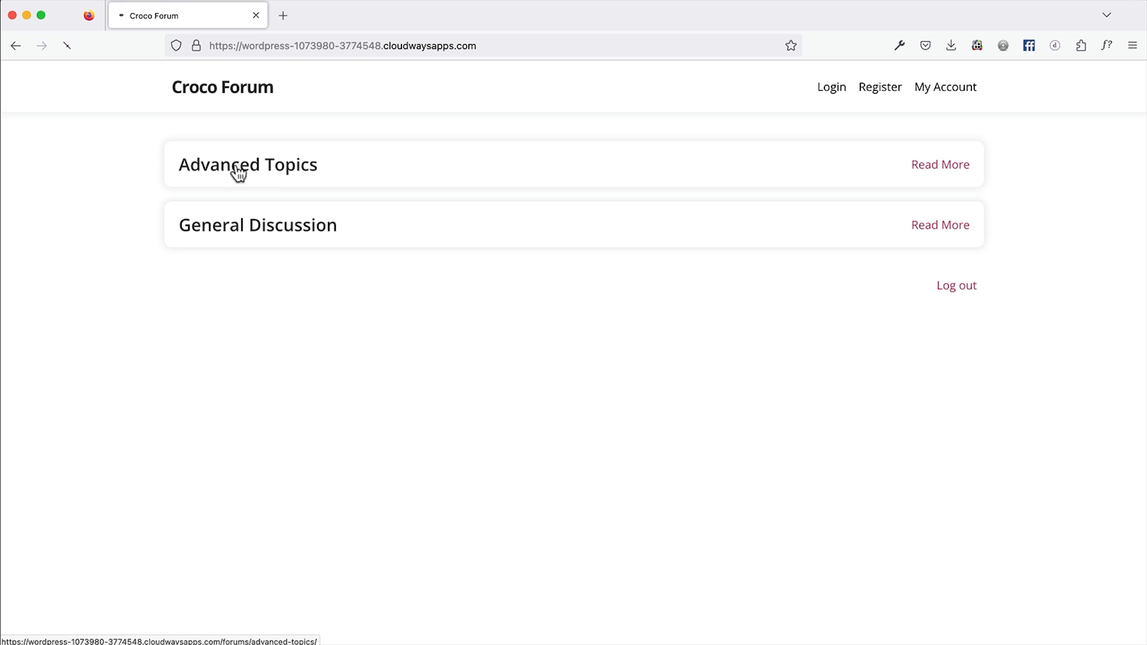
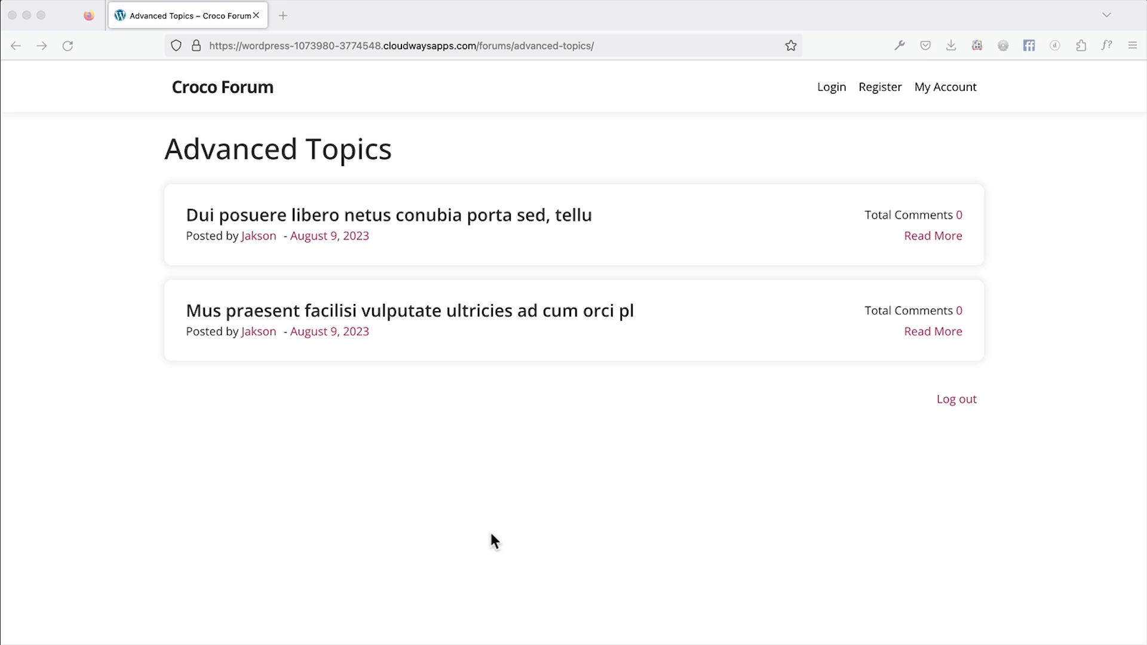
Switch to Chrome and jump to the WordPress Dashboard through the Elementor Finder ('dash')
key("super+Tab")
key("super+Tab")
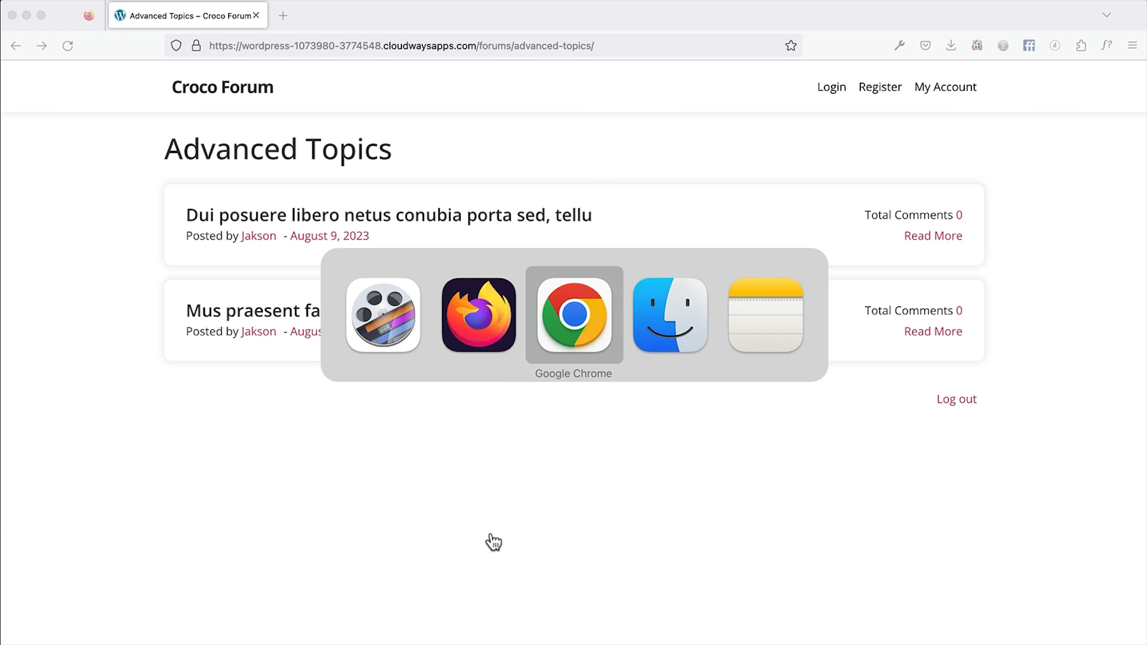
key("super+e")
type("dash")
key("Return")
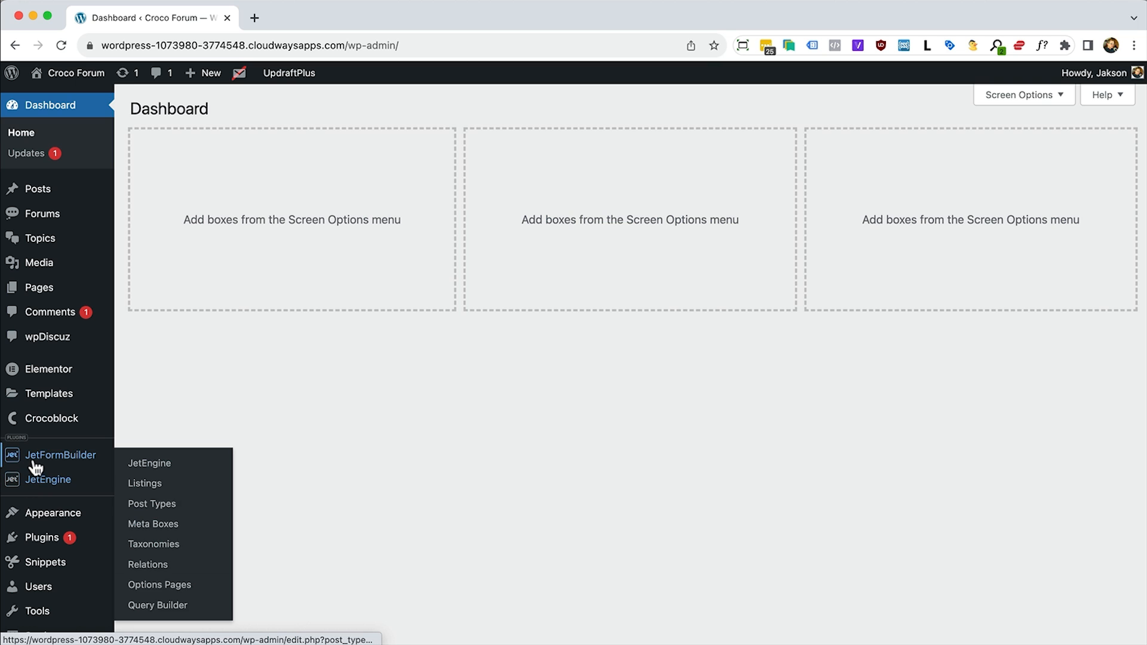
Start a new JetFormBuilder form titled 'New Topic'
mouse_move(36, 466)
left_click(143, 477)
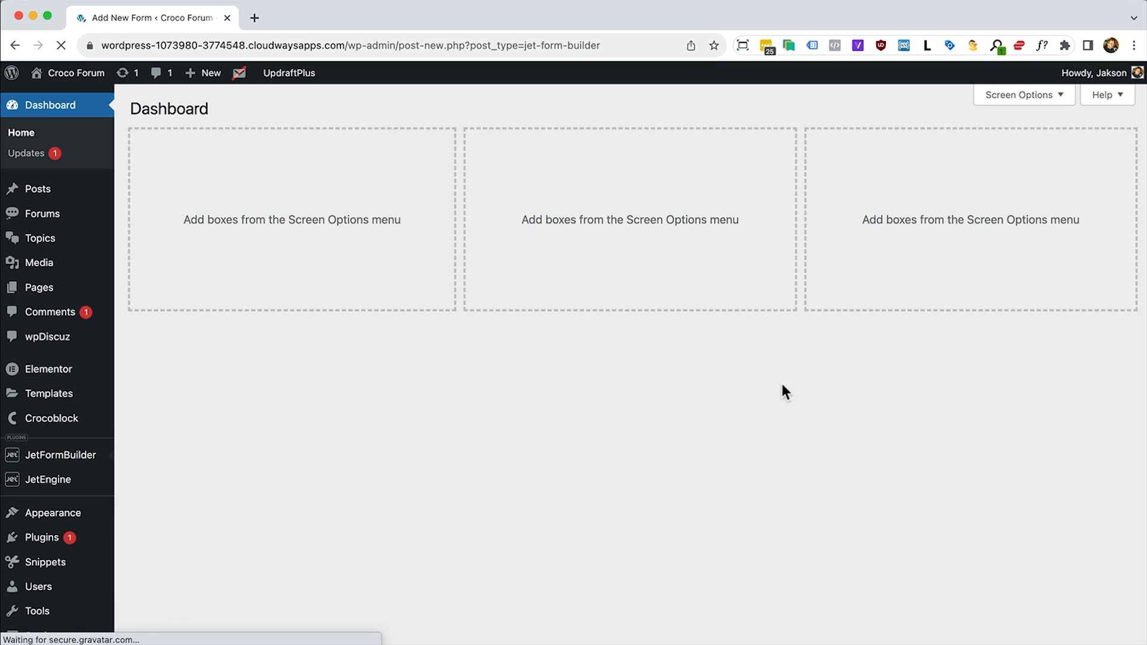
type("New Topic")
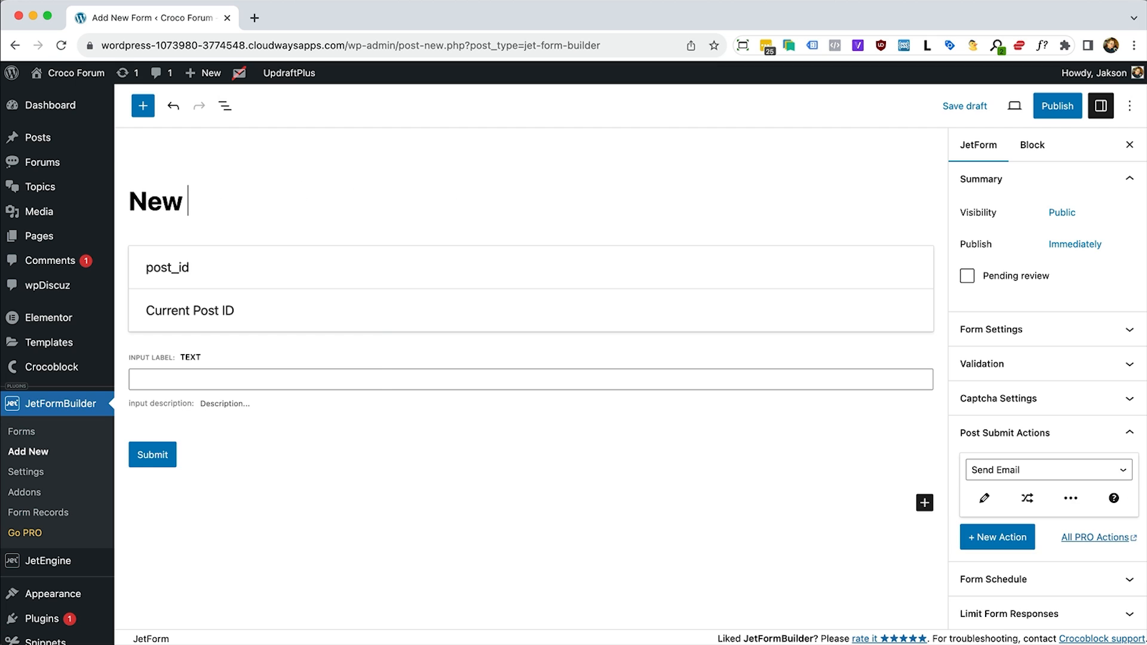
left_click(224, 106)
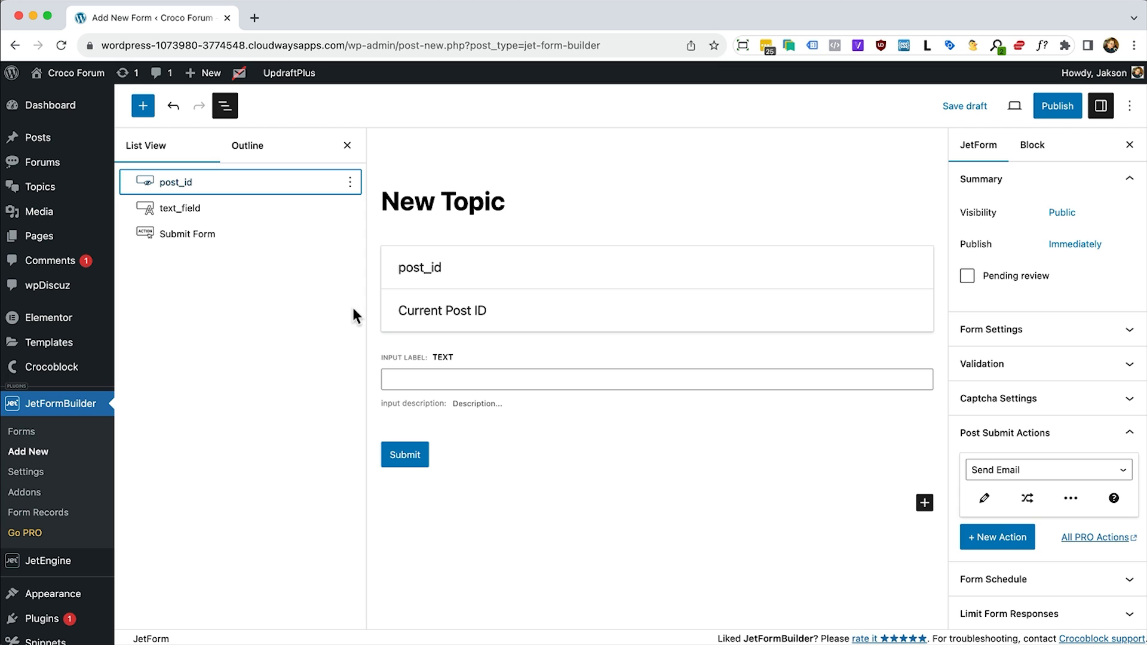
Add a required Wysiwyg field labelled 'Topic Description' after the text field
left_click(349, 207)
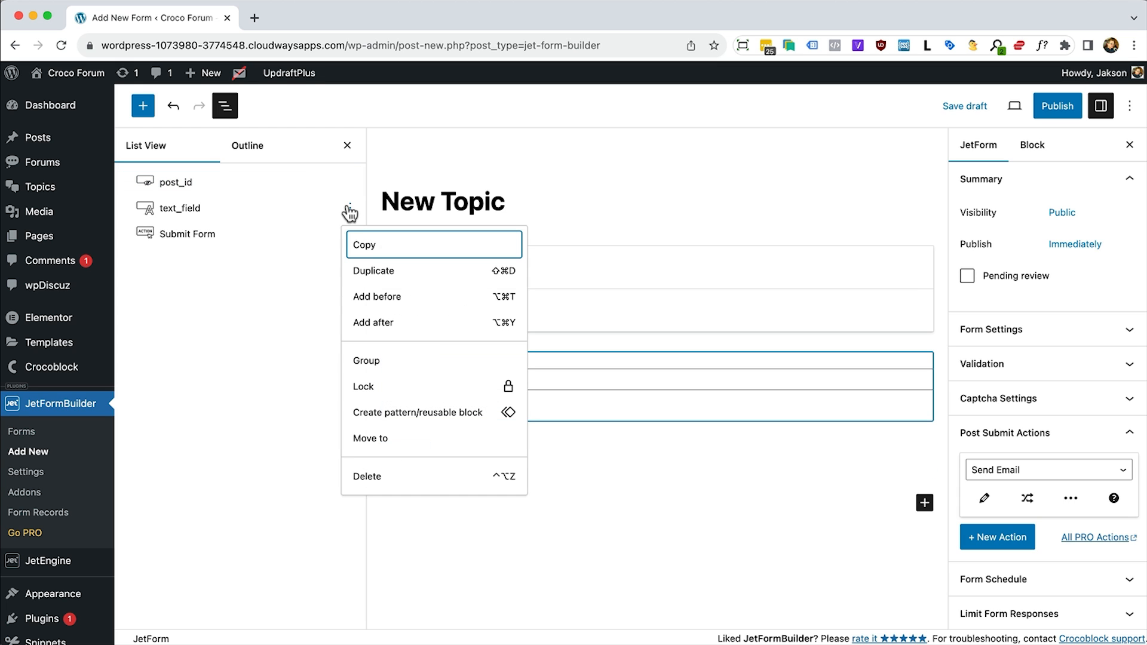
left_click(373, 323)
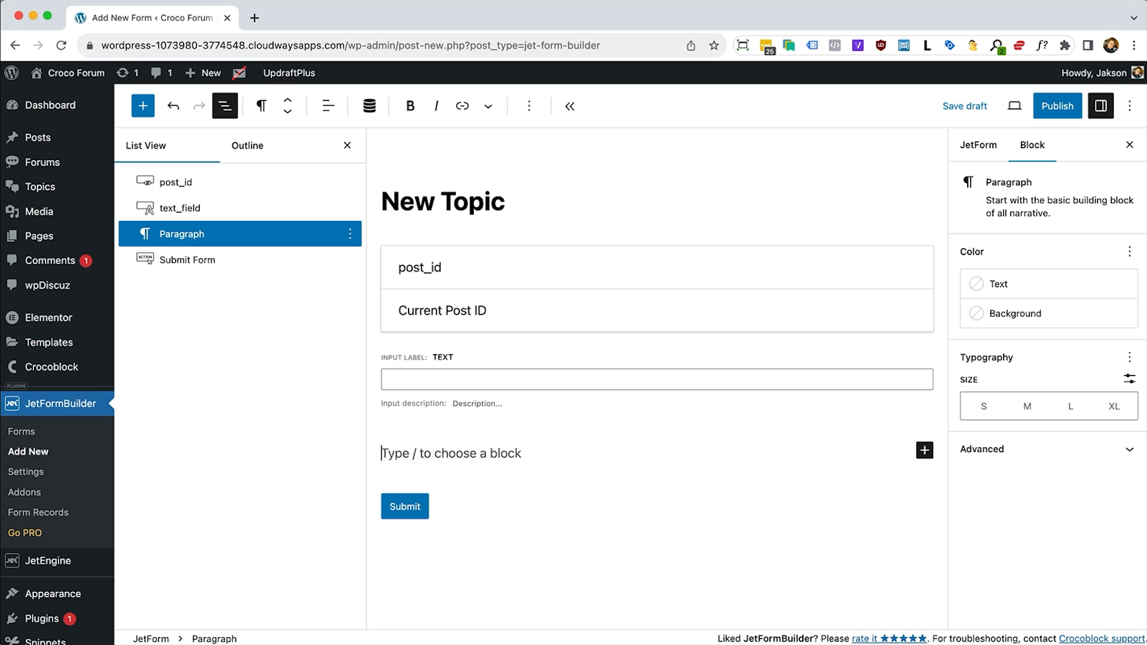
type("/w")
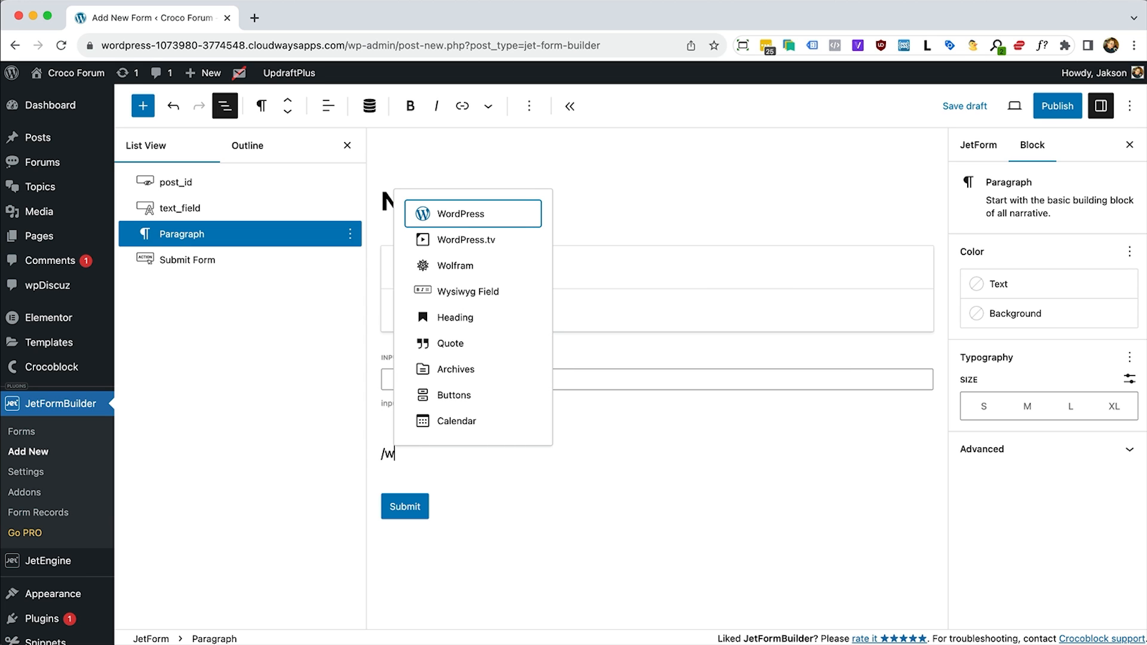
left_click(464, 295)
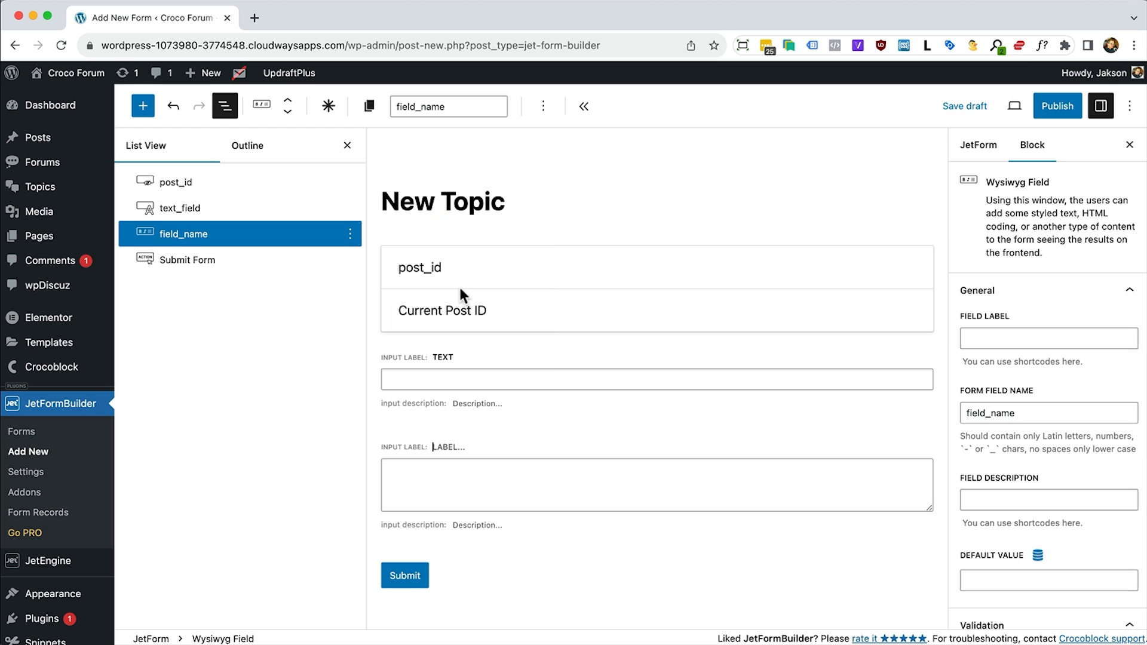
type("Topic Description")
left_click(442, 357)
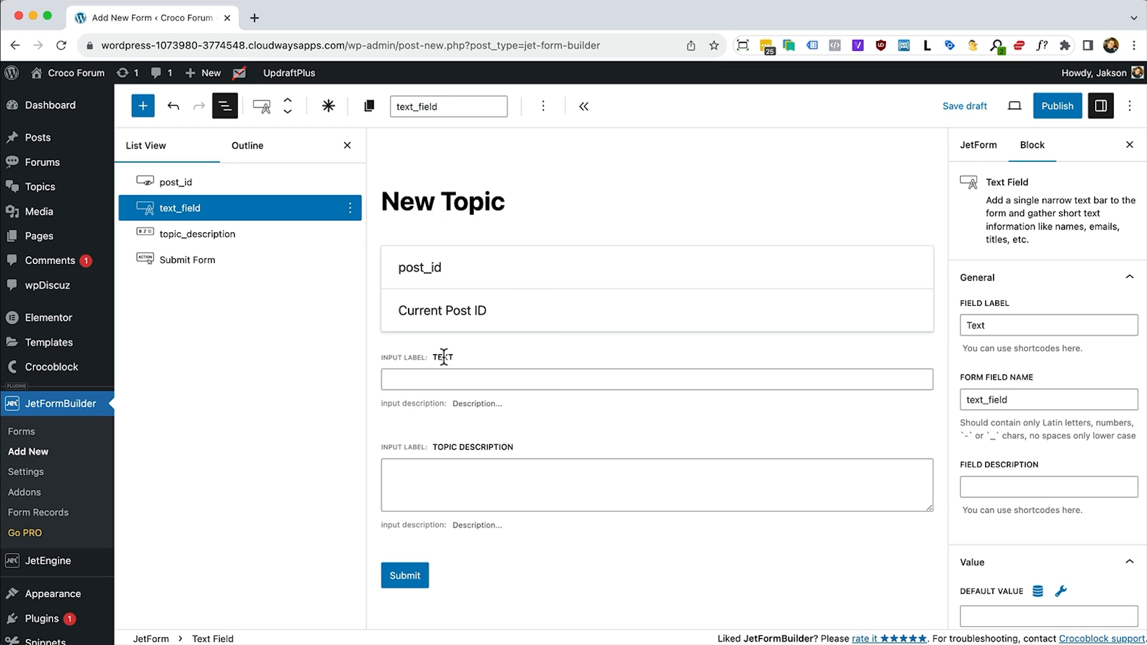
left_click(513, 448)
left_click(327, 106)
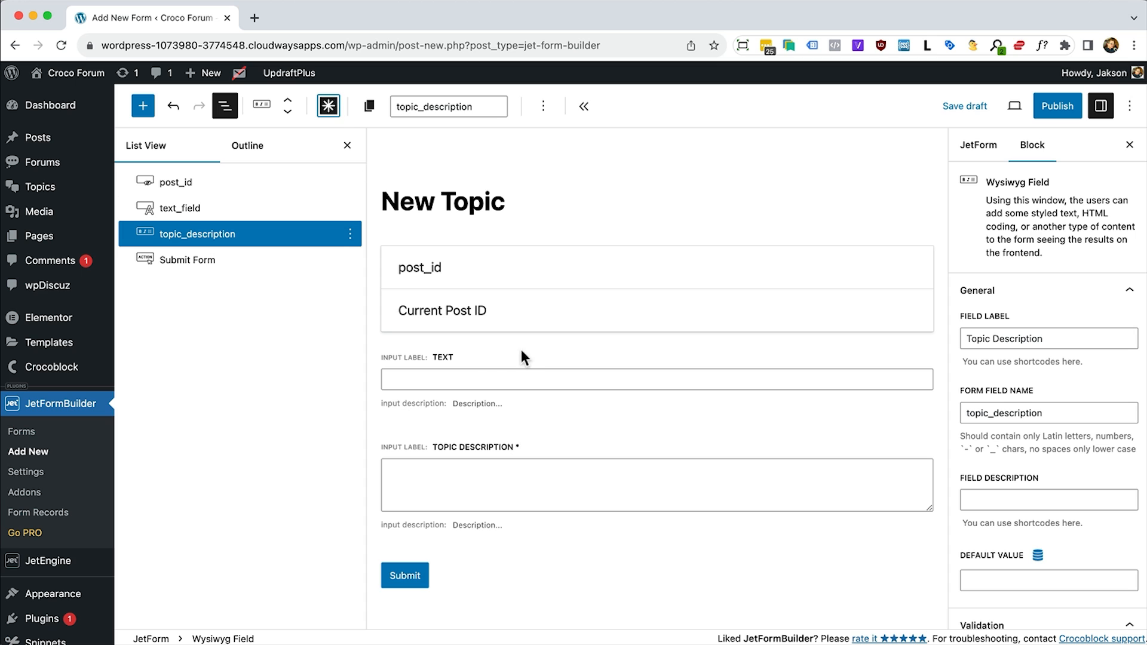
Relabel the text field 'Topic Title' and make it required
left_click(442, 357)
double_click(442, 357)
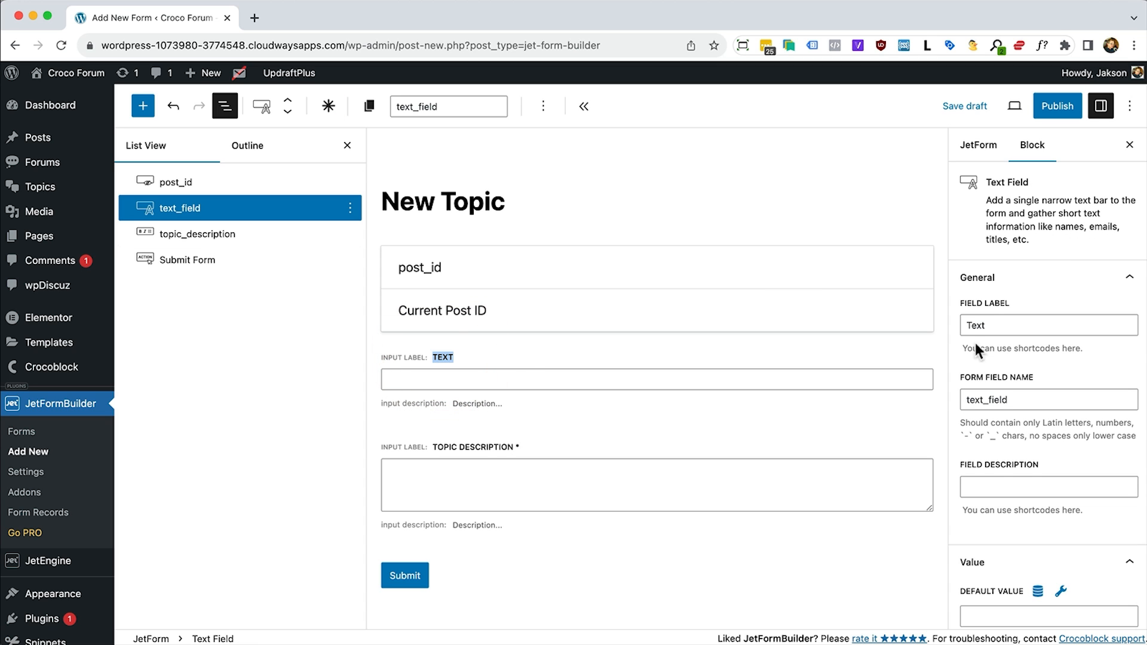
double_click(980, 399)
key("BackSpace")
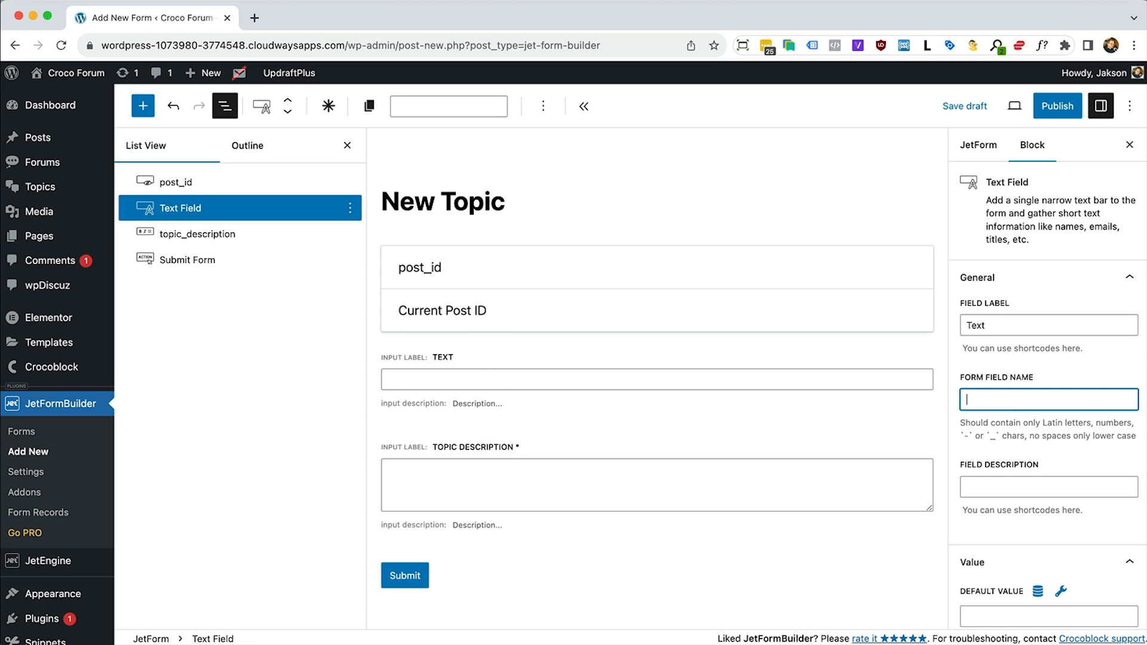
double_click(978, 328)
type("Topic ")
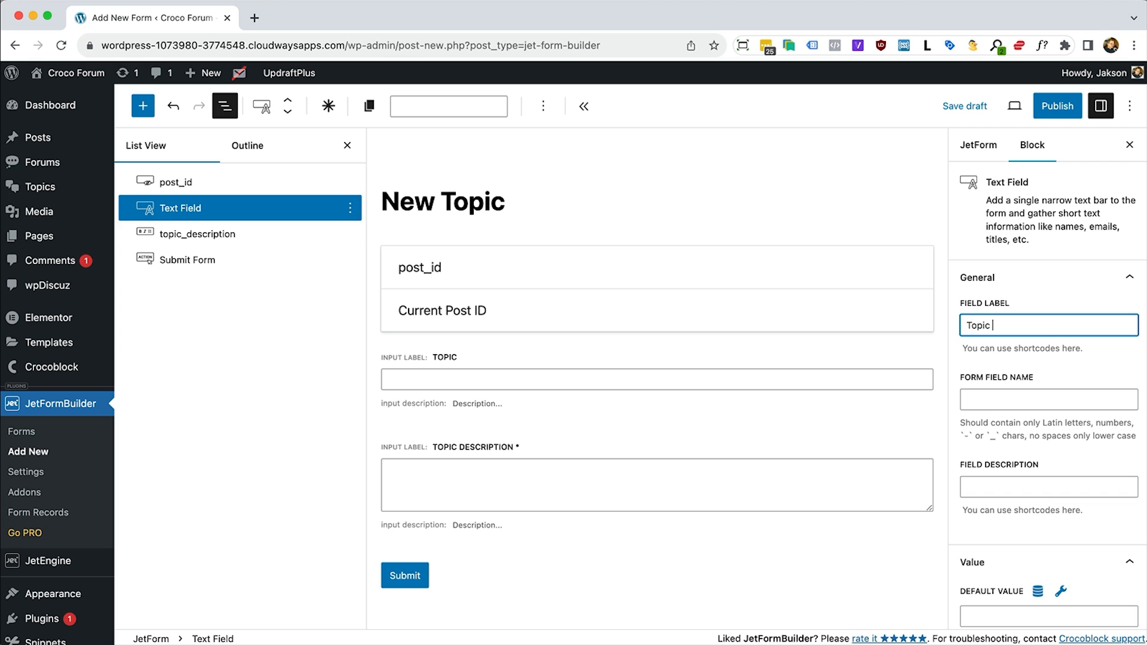
type("Title")
left_click(535, 380)
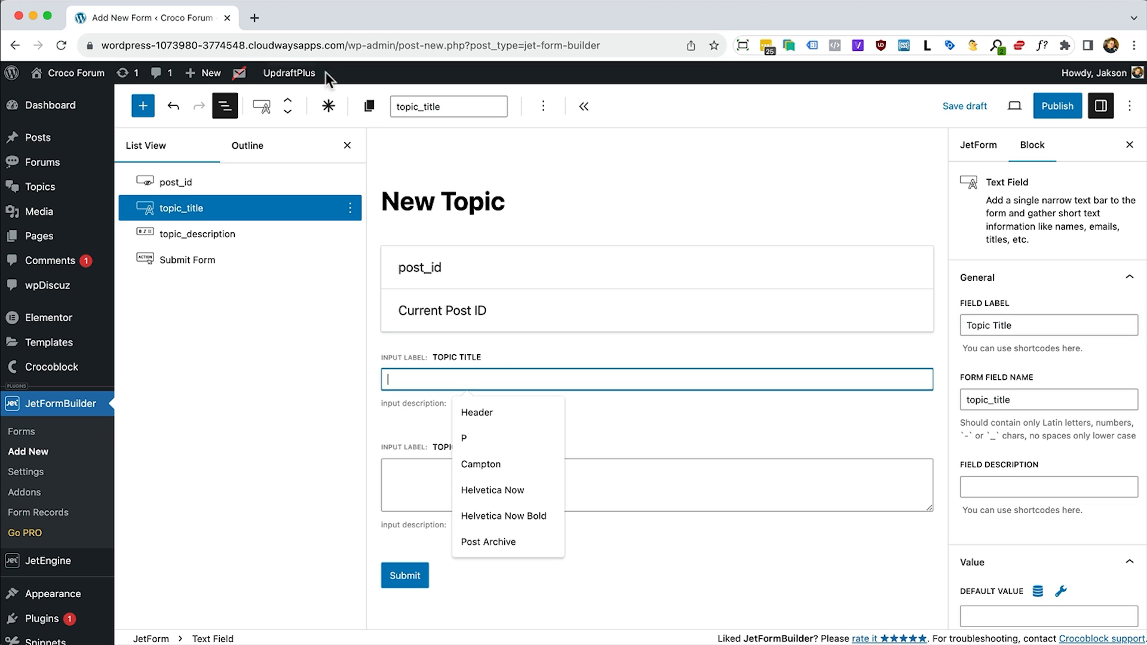
left_click(326, 105)
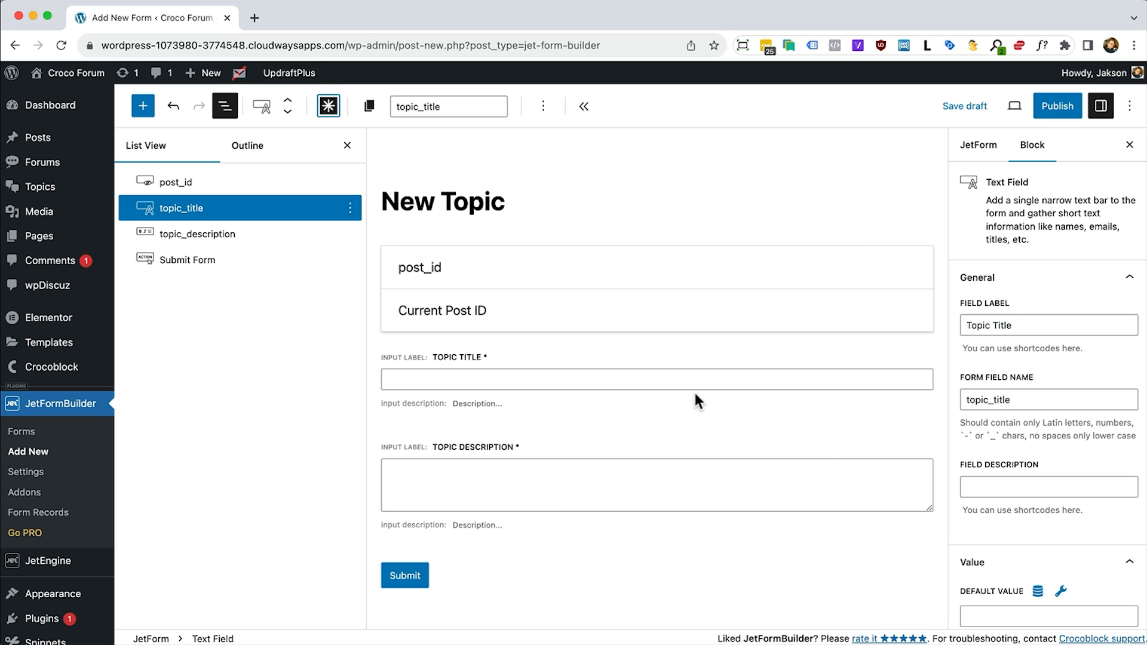
left_click(451, 573)
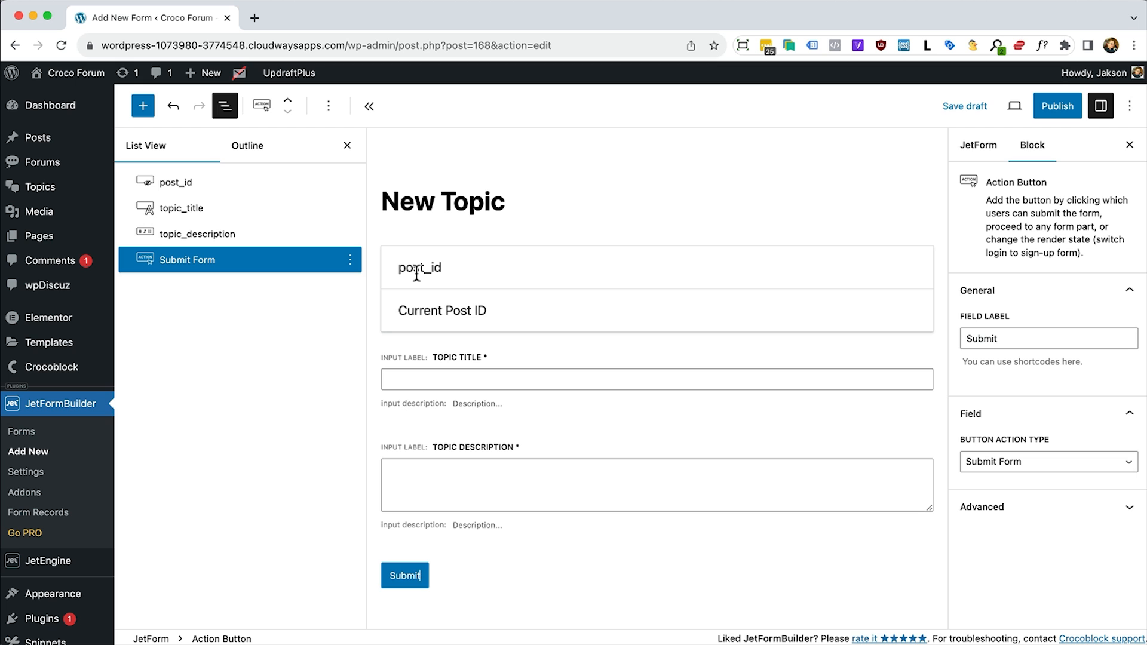
Replace the Send Email post-submit action with an Insert/Update Post action
left_click(978, 145)
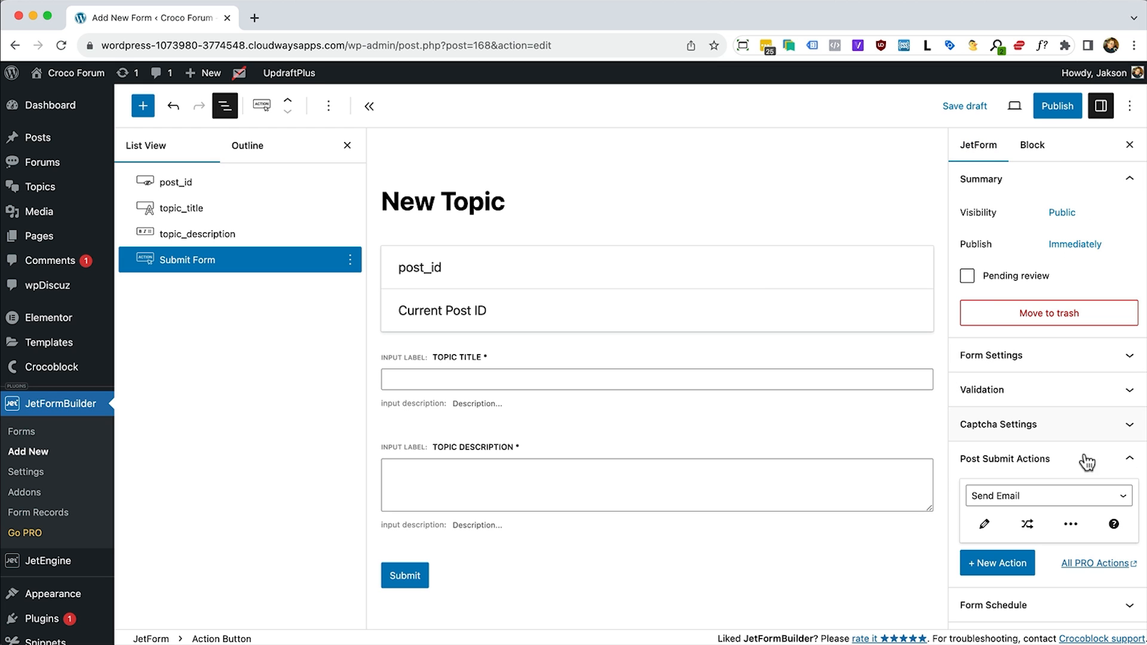
left_click(1069, 523)
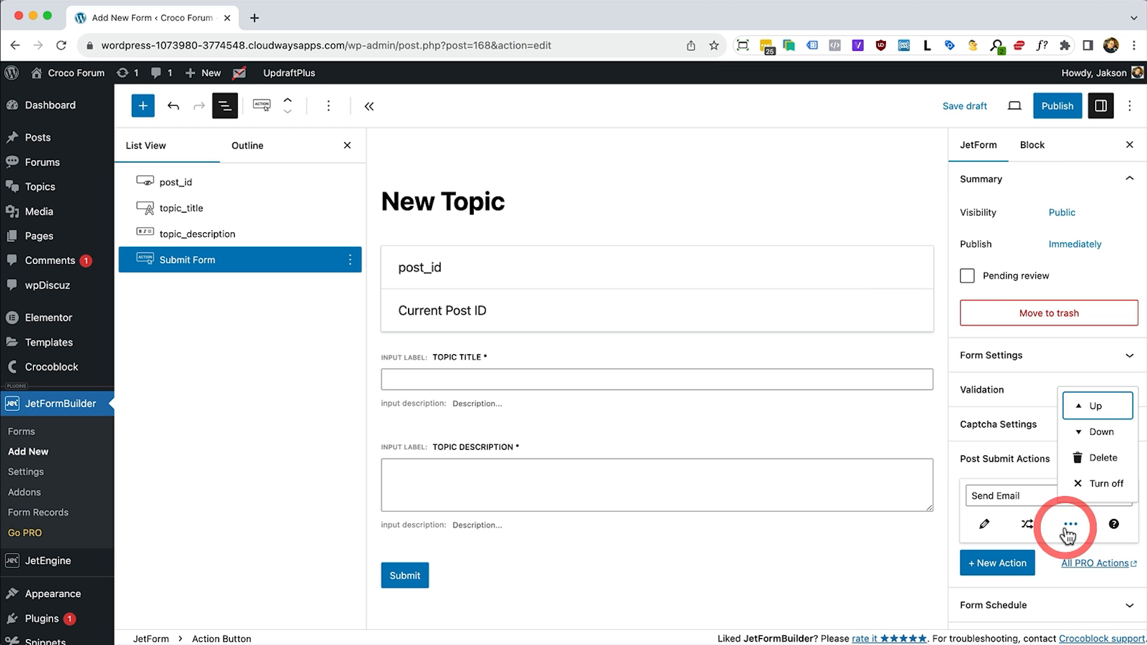
left_click(1103, 459)
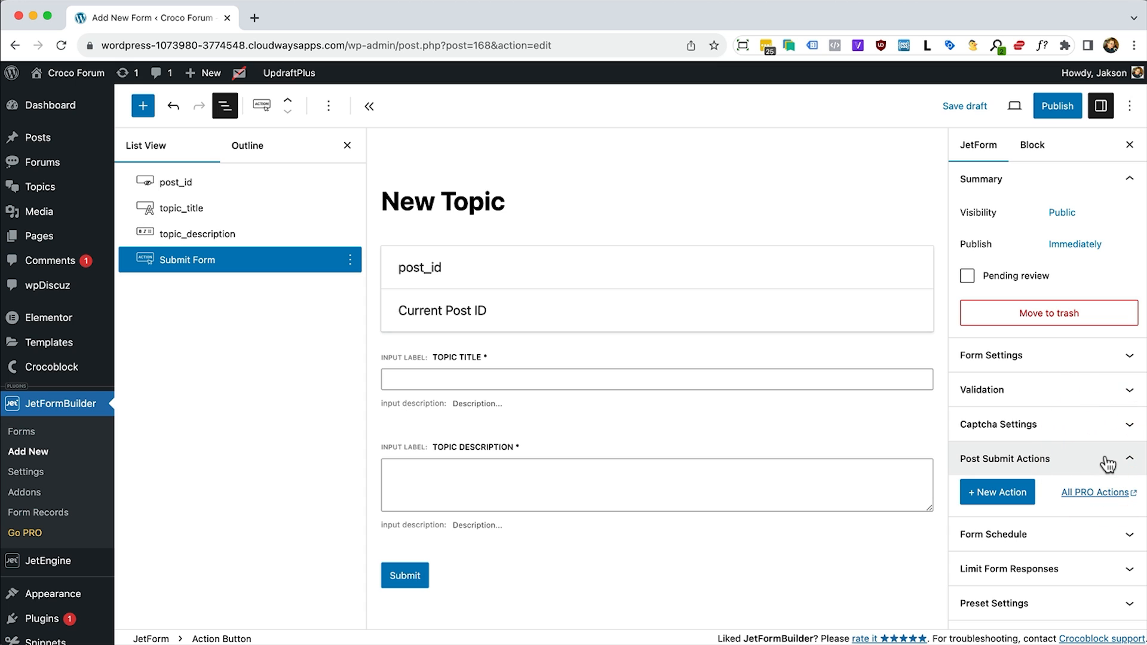
left_click(997, 492)
left_click(1006, 497)
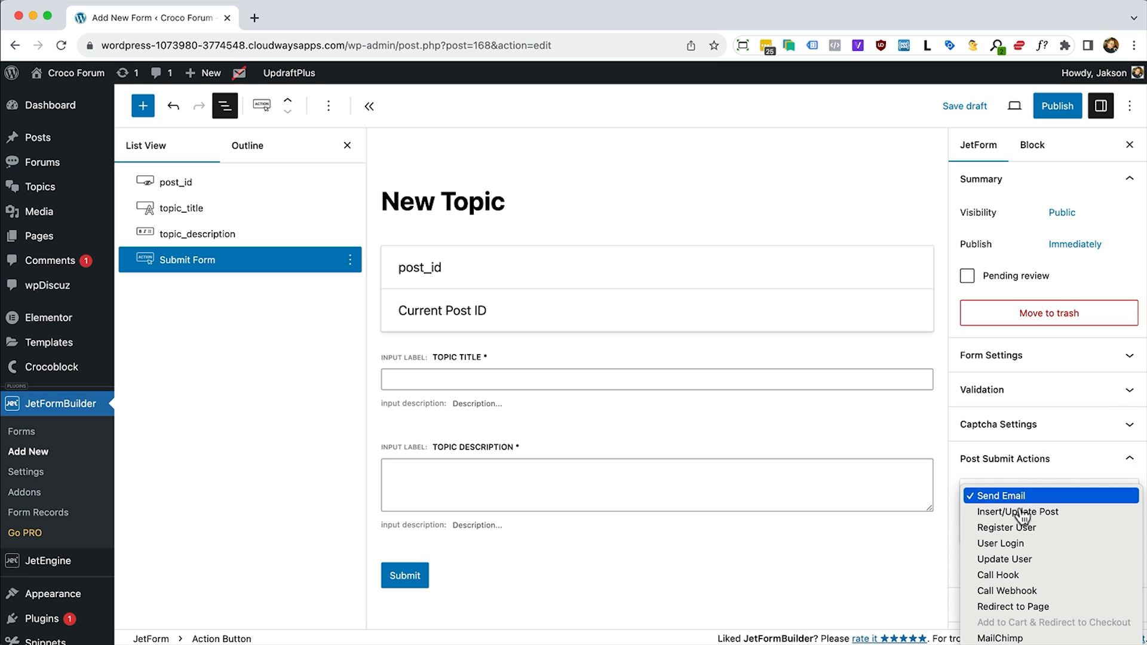
left_click(1023, 514)
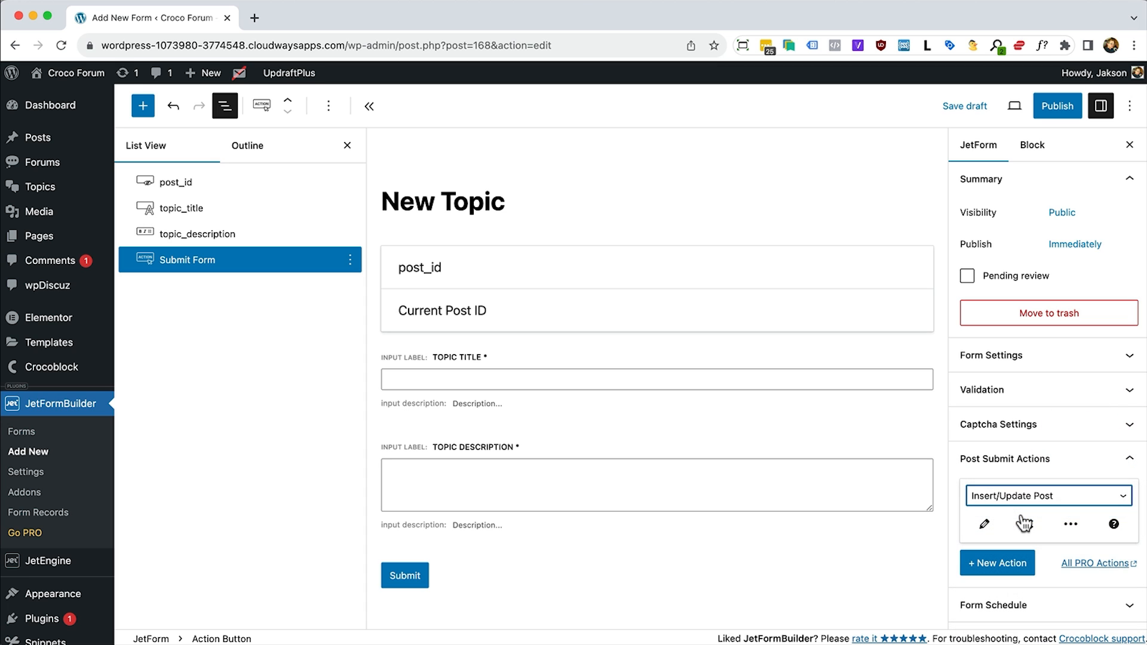
Set the action to create Topics posts with Published status
left_click(985, 526)
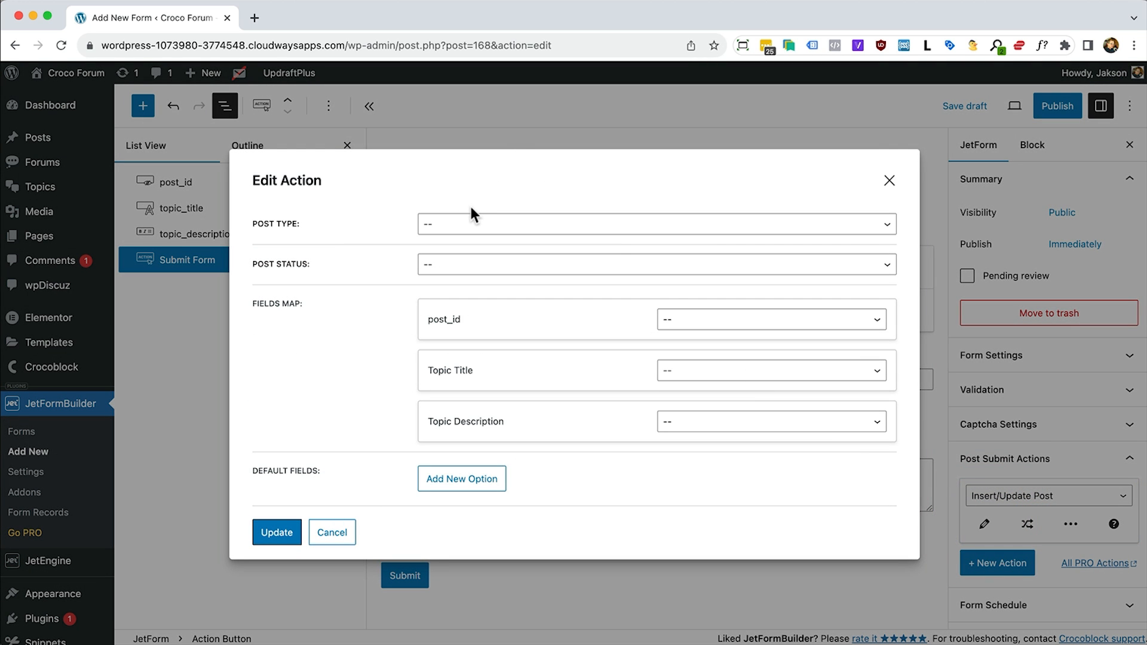
left_click(465, 224)
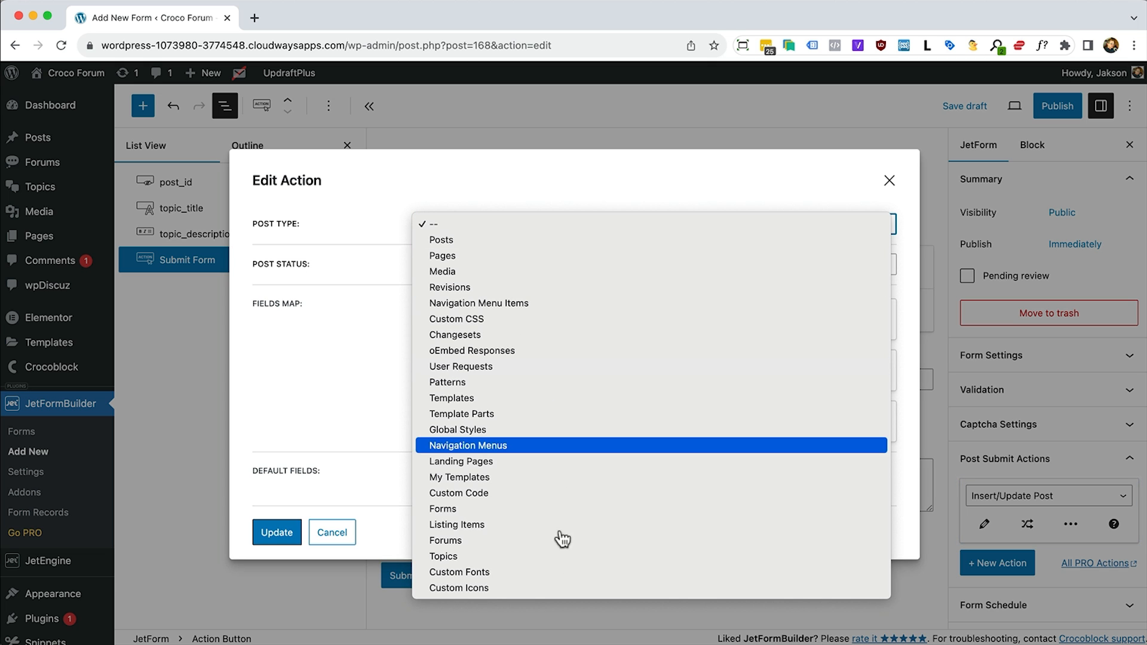
left_click(474, 558)
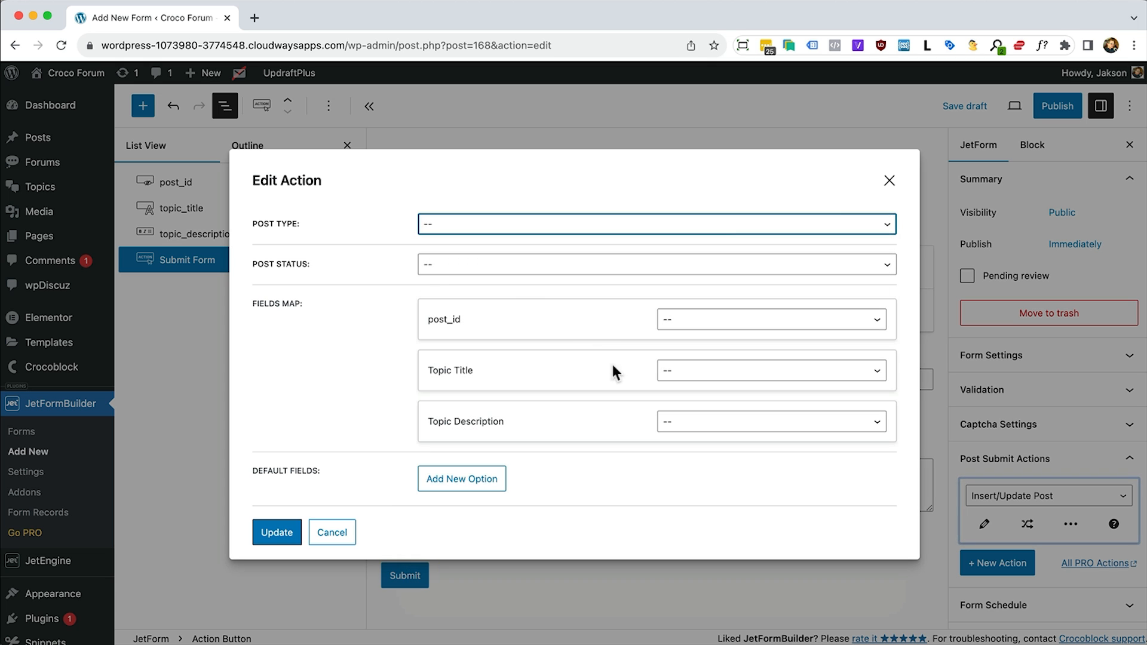
left_click(445, 278)
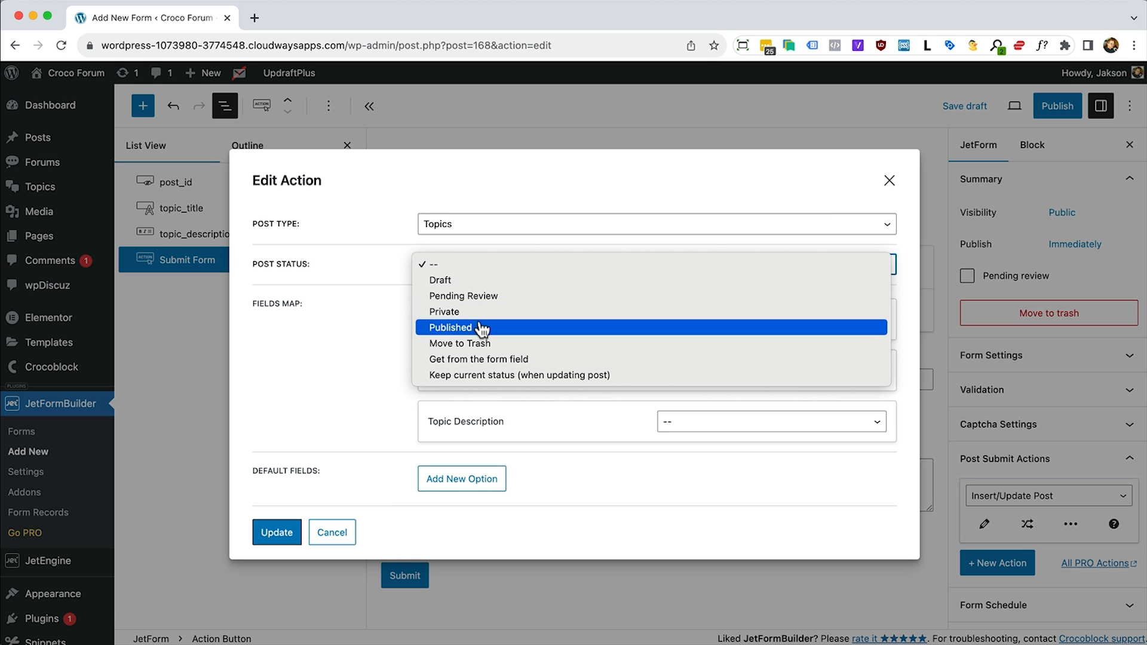
left_click(482, 327)
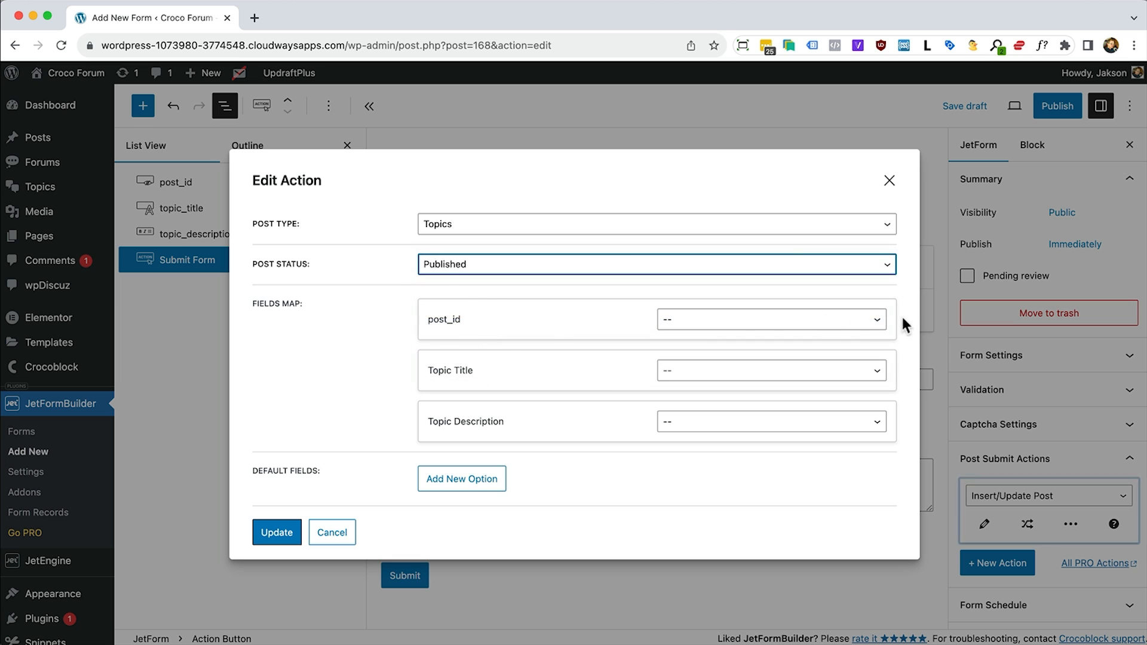
Map post_id to meta 'parent-forum', Topic Title to Post Title, Topic Description to Post Content
left_click(743, 323)
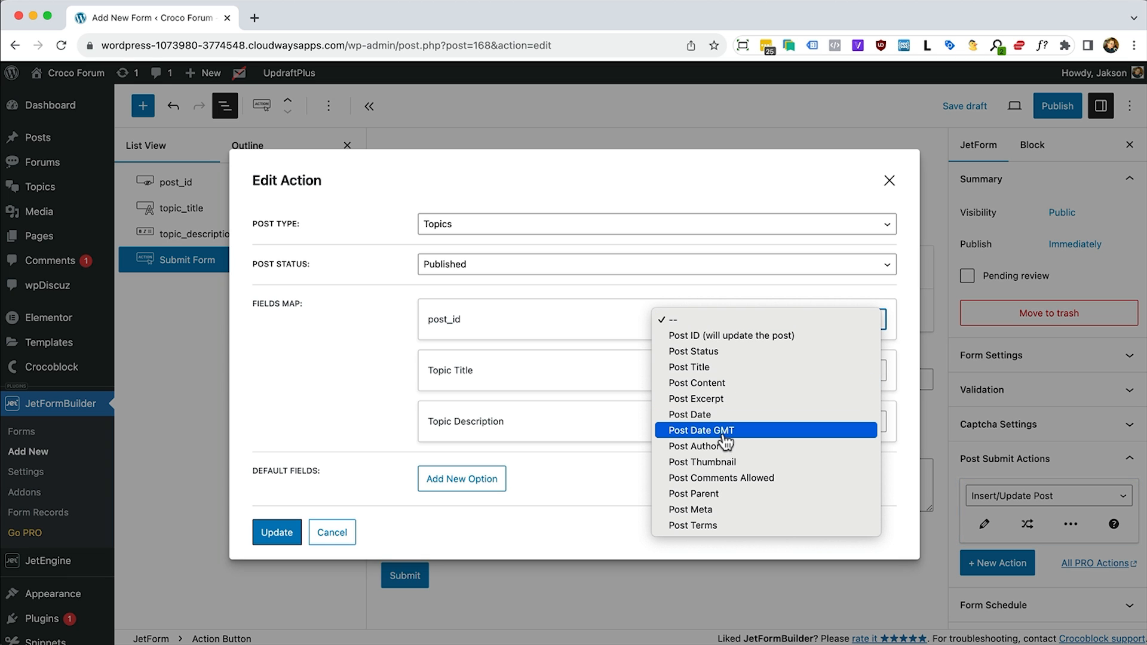
left_click(715, 508)
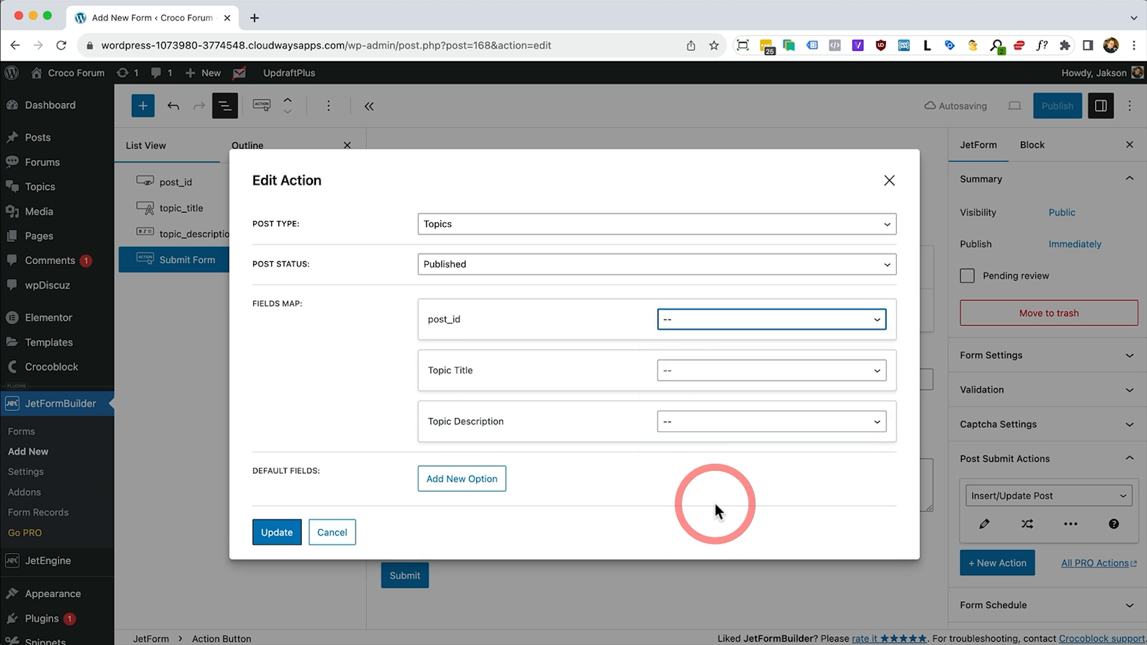
left_click(704, 358)
type("parent-")
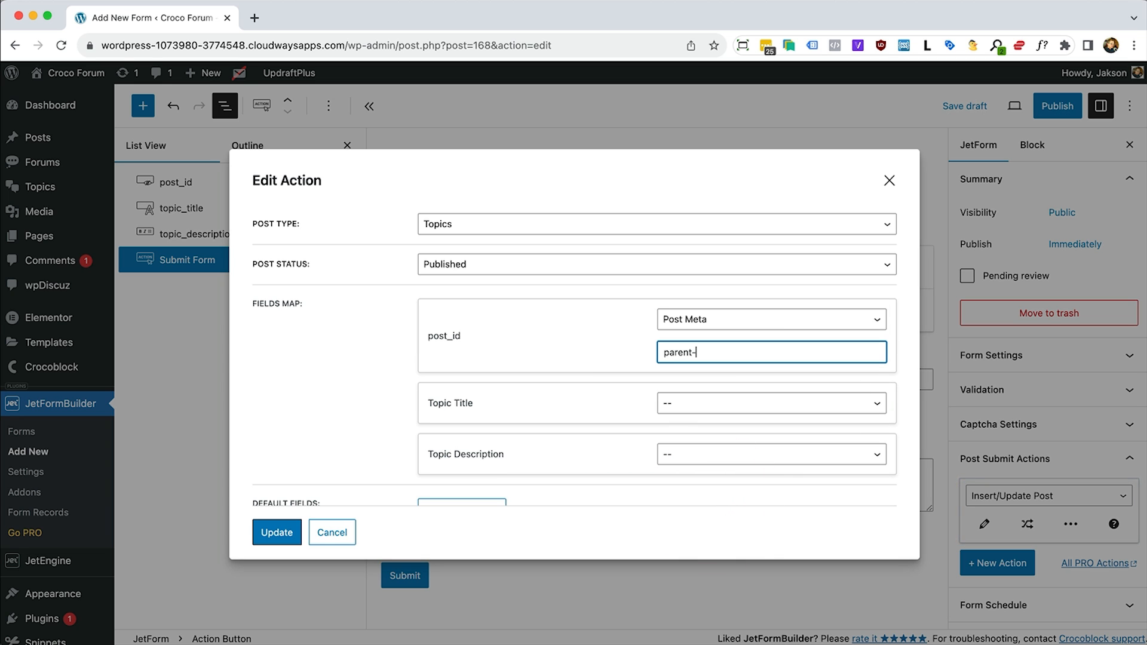
type("forum")
left_click(706, 411)
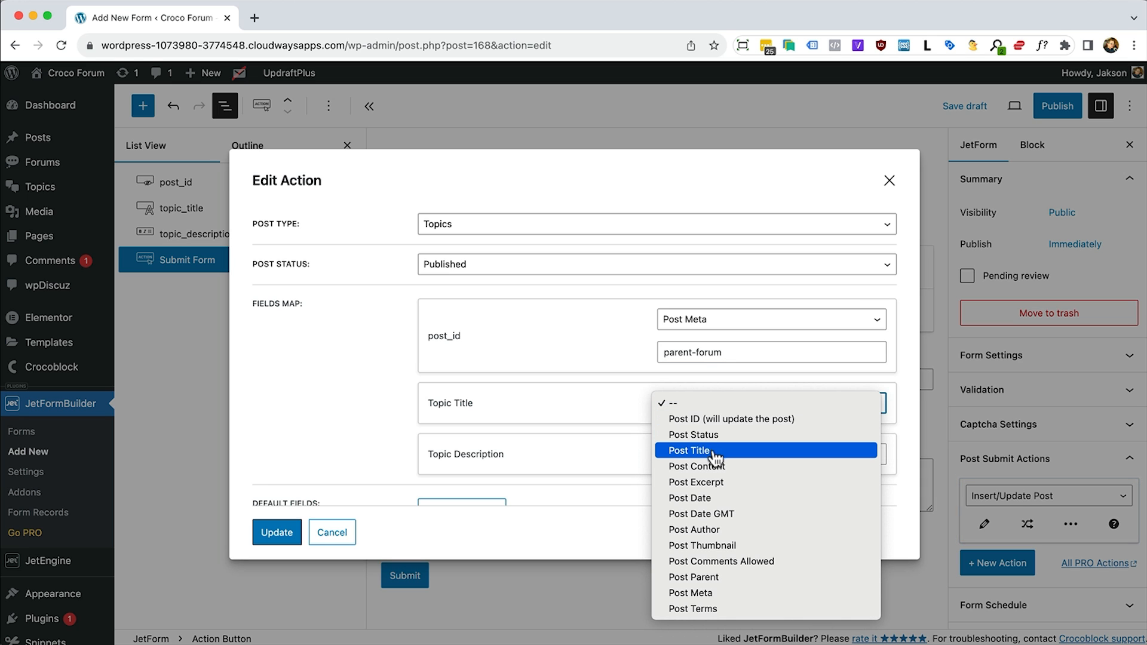
left_click(737, 453)
left_click(768, 457)
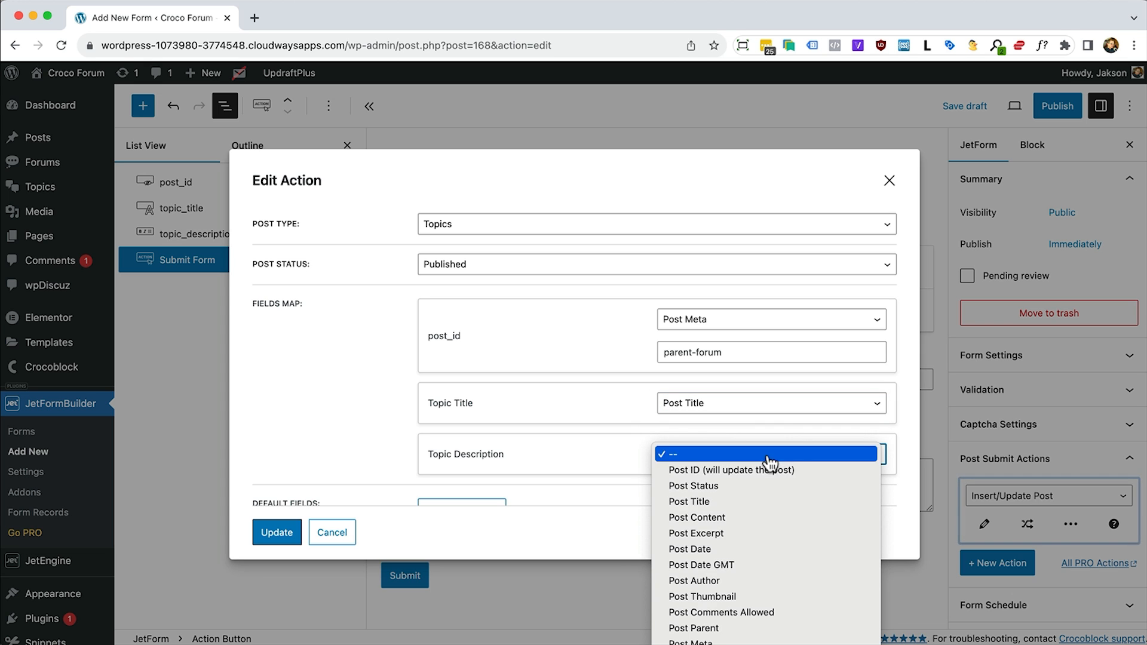
left_click(733, 518)
scroll(675, 288, "down", 2)
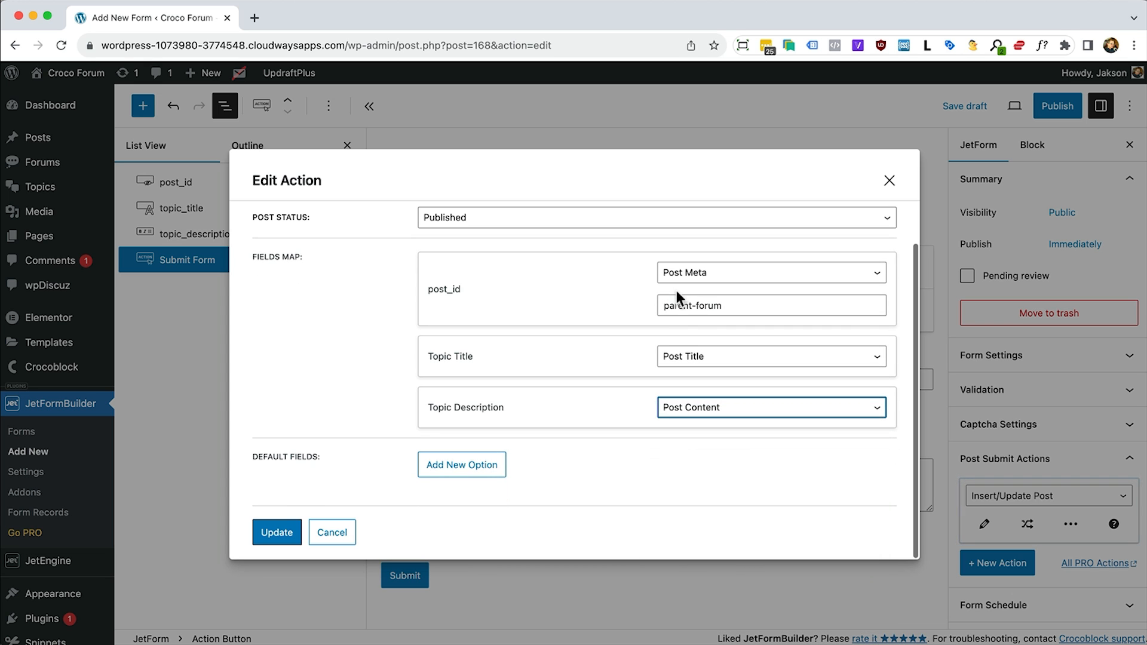
left_click(277, 530)
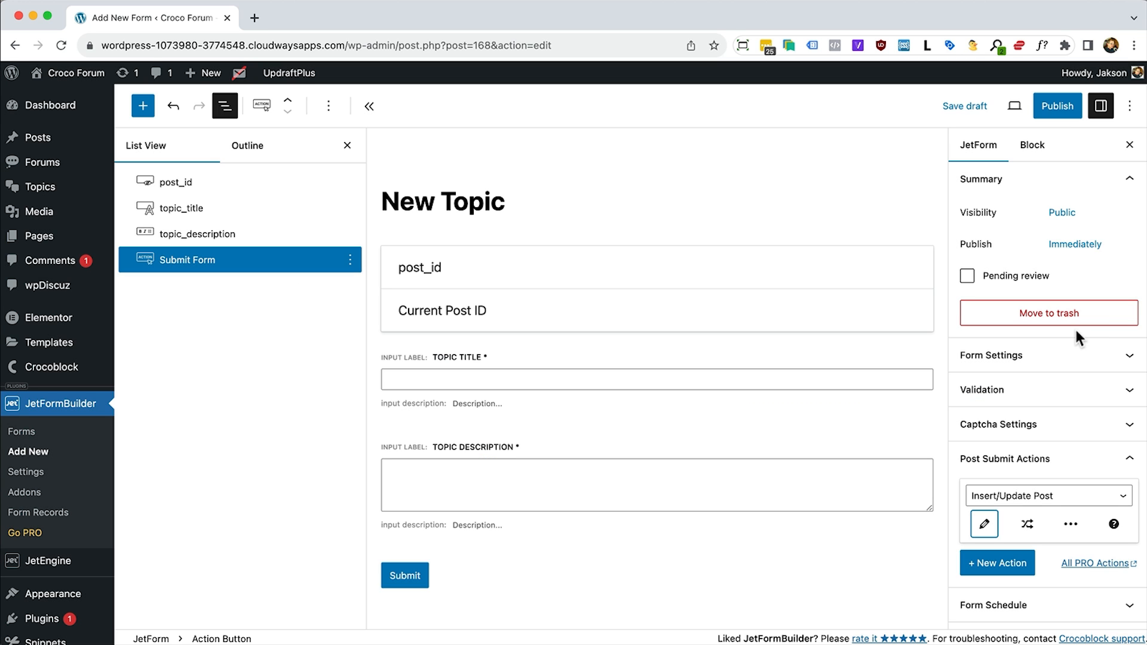
scroll(1075, 332, "down", 3)
Add a Redirect to Page action pointing to the inserted/updated post
left_click(1009, 461)
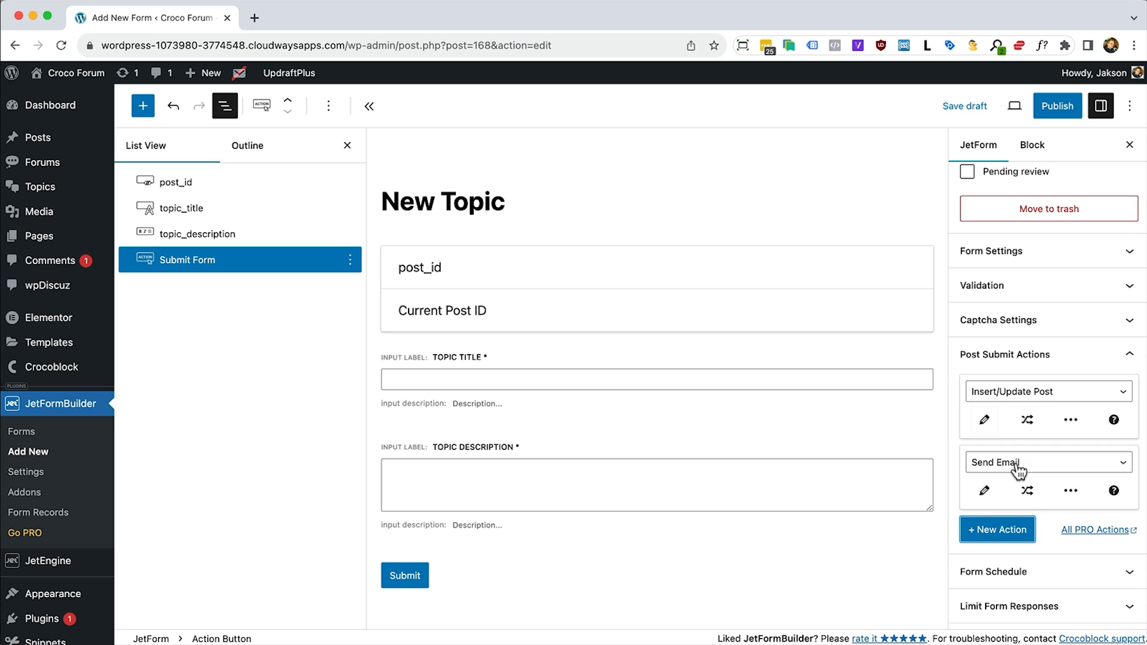
left_click(1017, 470)
left_click(1023, 574)
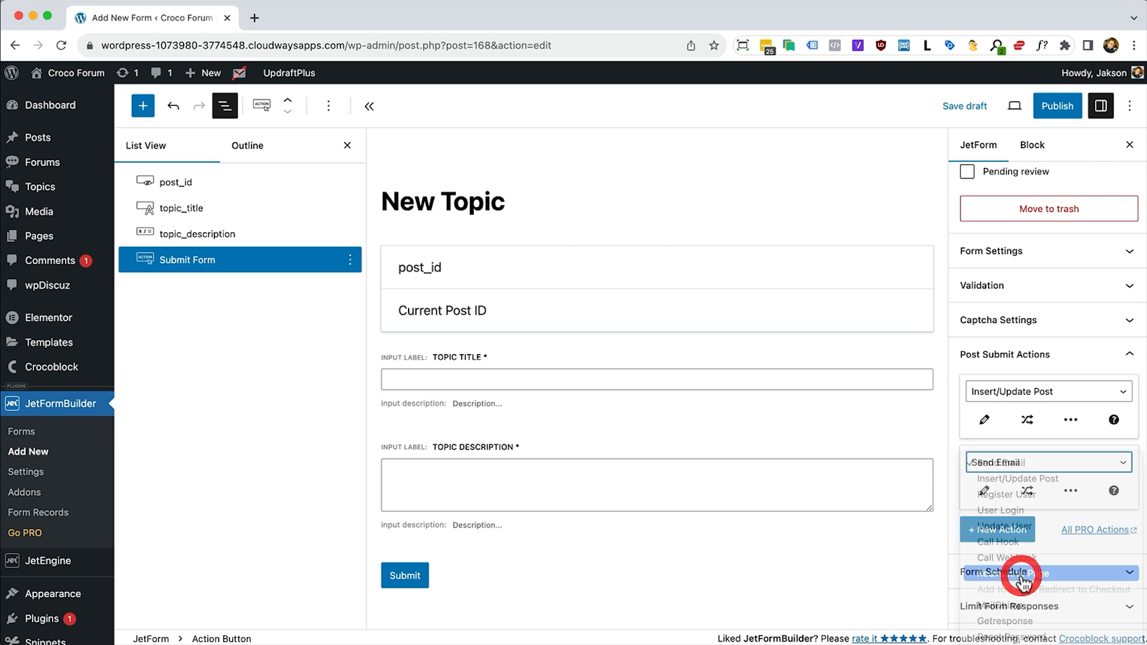
left_click(982, 491)
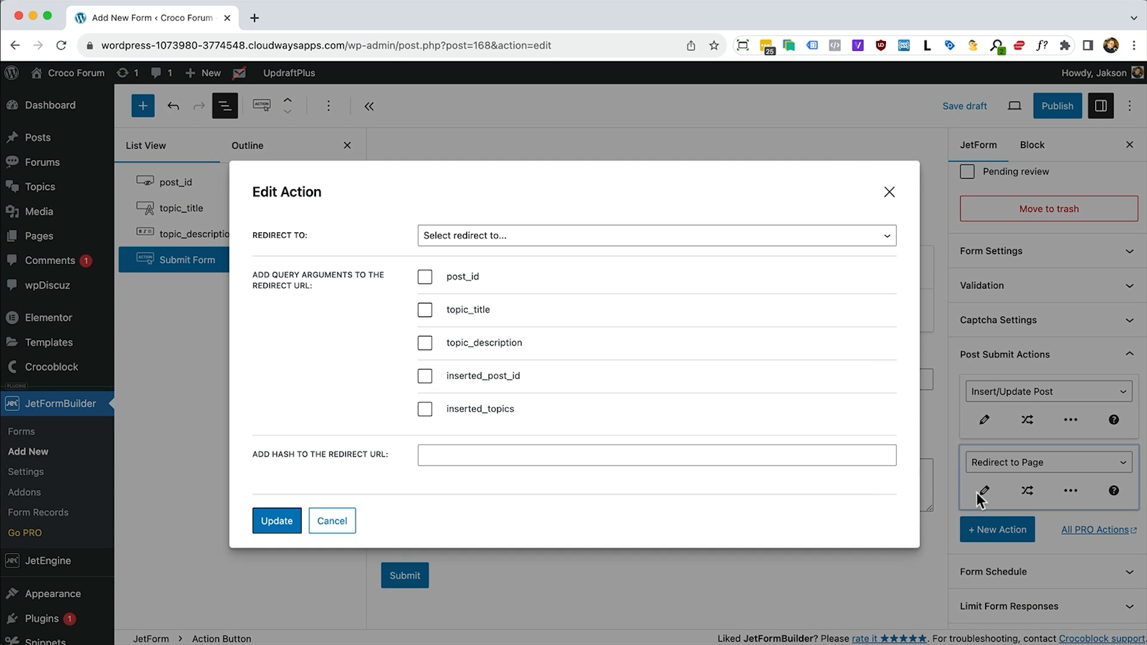
left_click(594, 235)
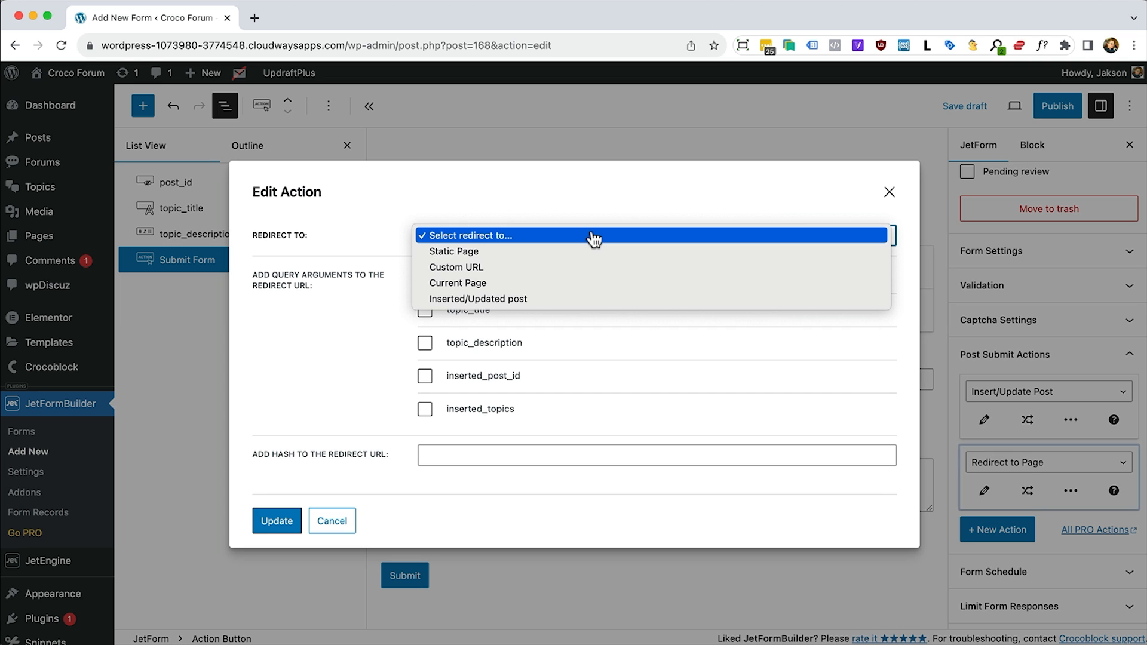
left_click(501, 298)
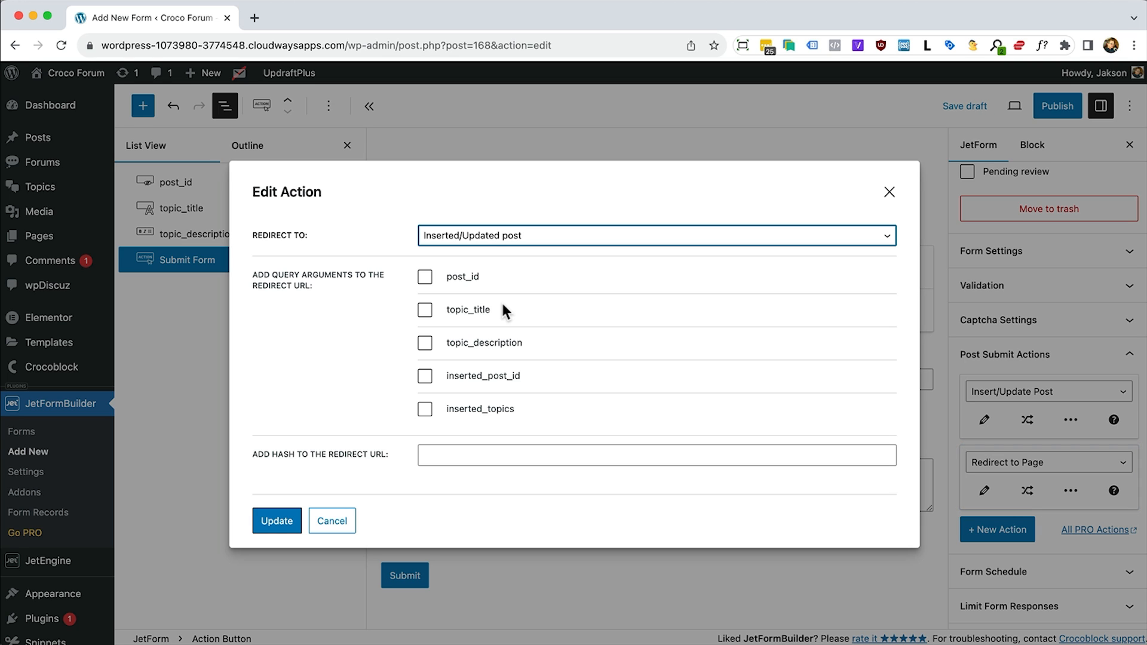
left_click(276, 522)
Set the success message to 'New Topic created!' and publish the form
scroll(1069, 418, "down", 2)
scroll(1075, 470, "down", 3)
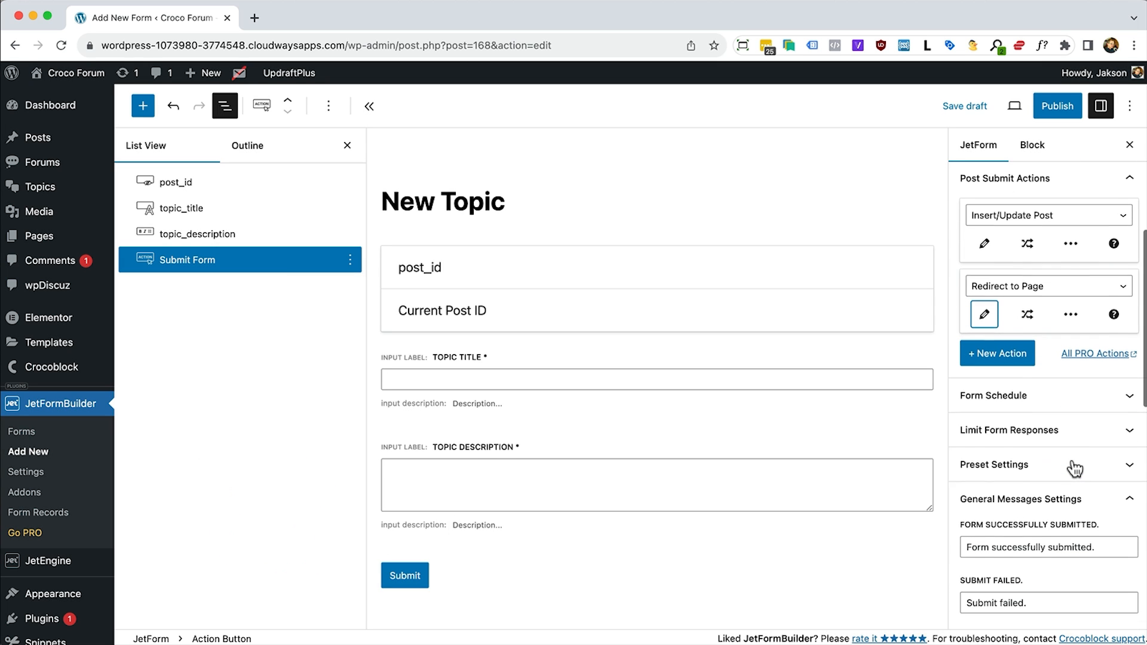
triple_click(991, 540)
type("New Topic c")
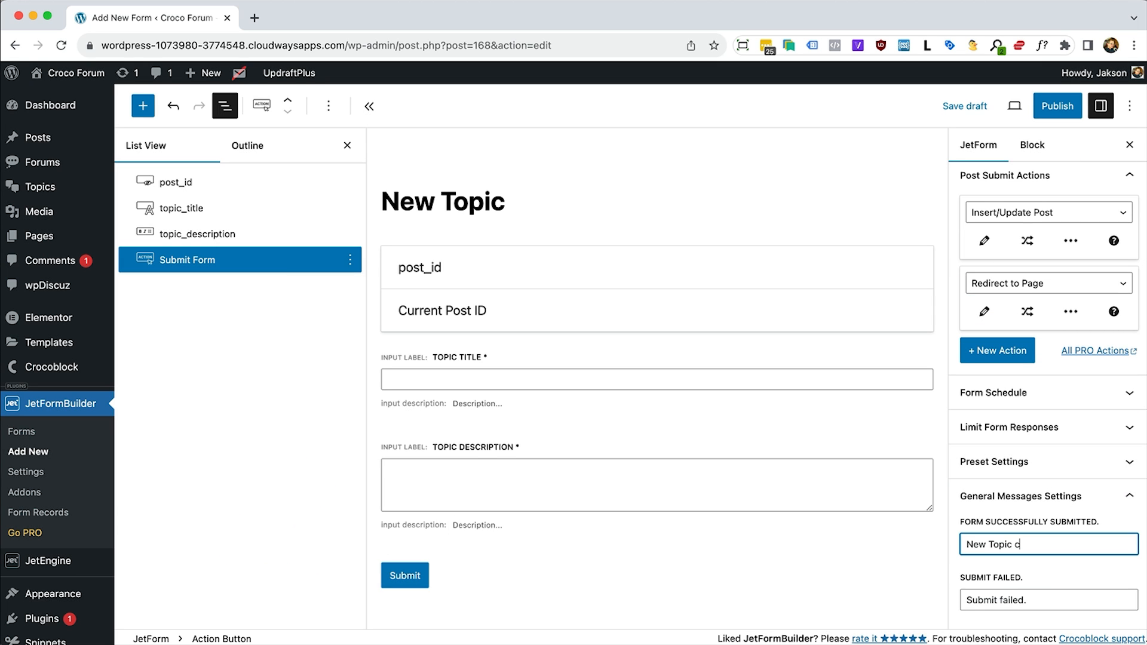
type("reated!")
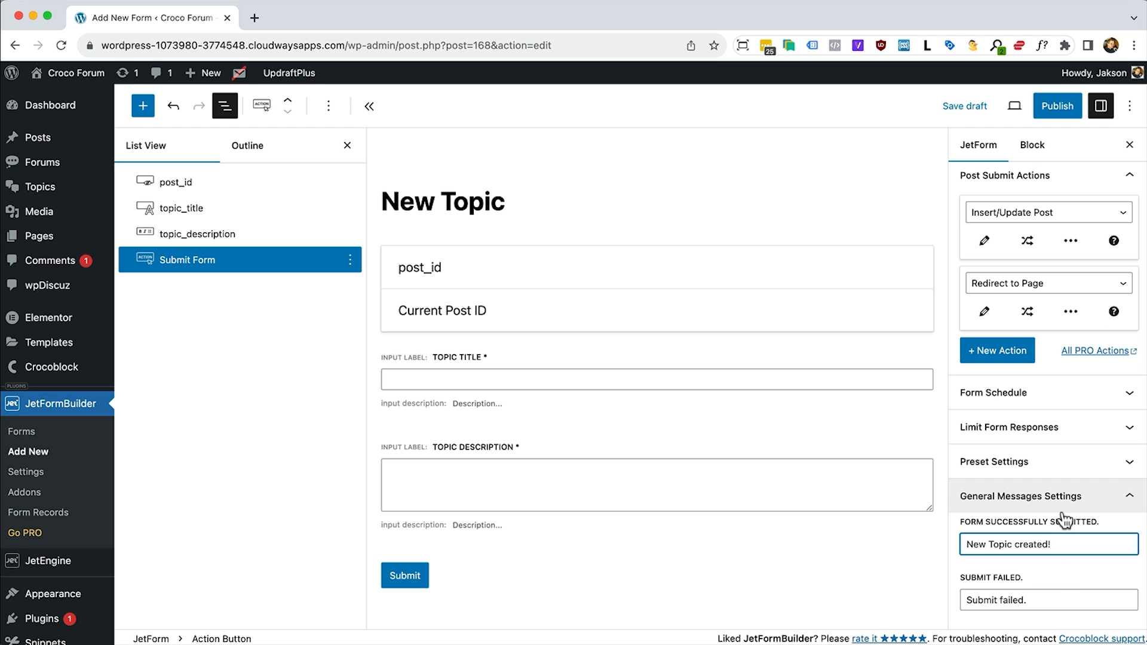
left_click(1059, 110)
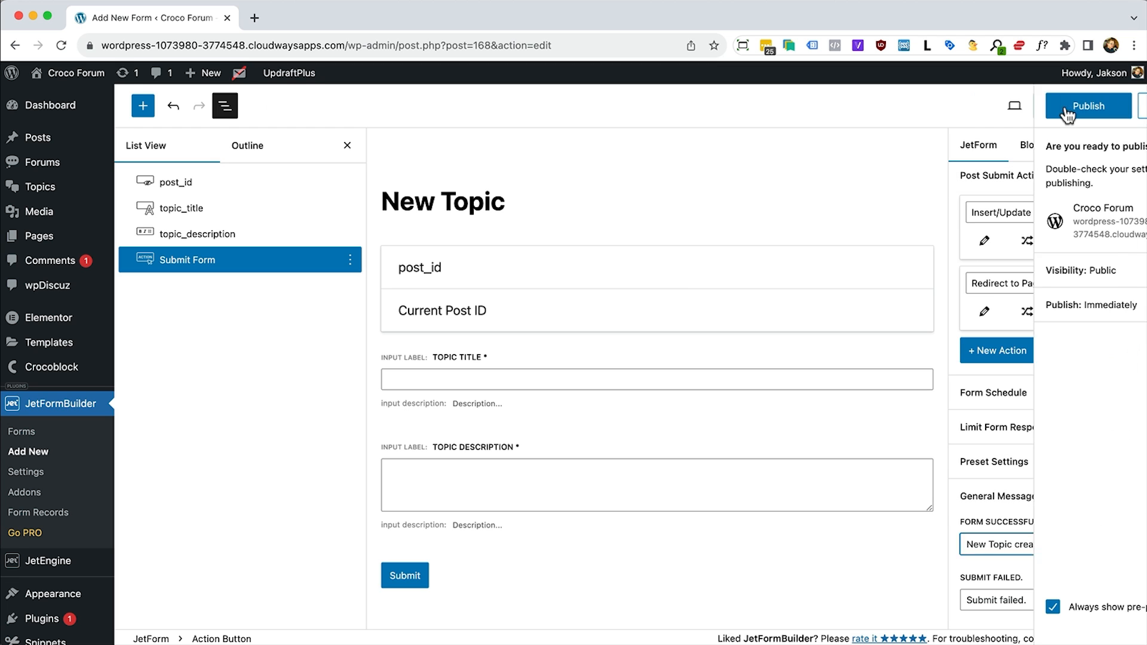
left_click(1010, 106)
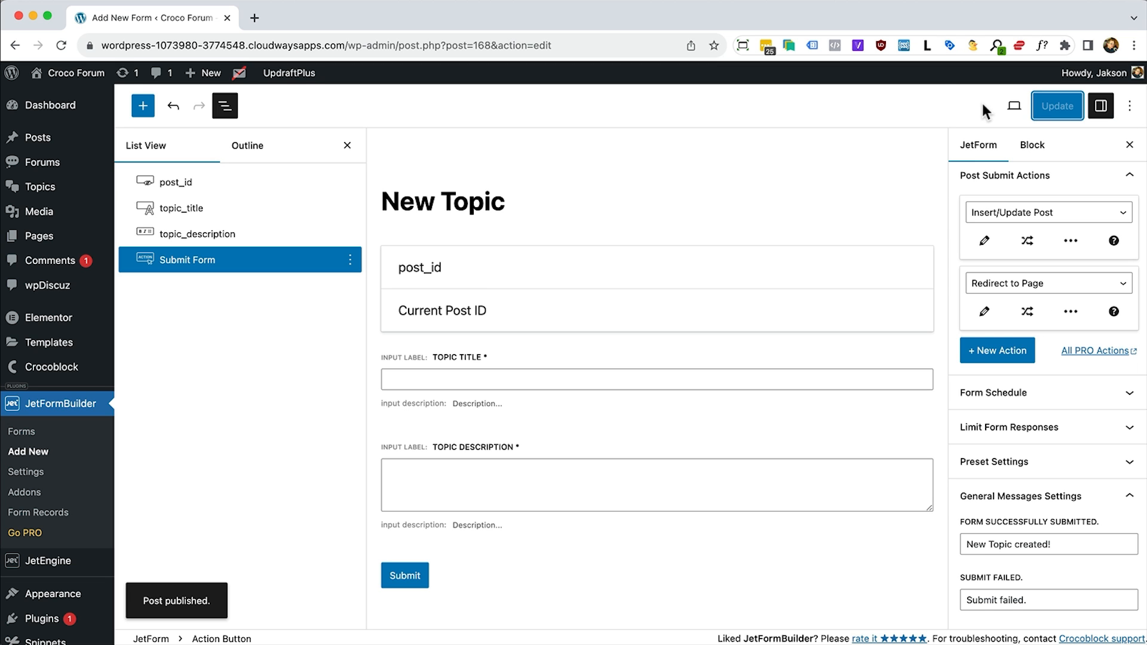
Create an Elementor Popup template named 'New Topic' from Saved Templates in a new tab
mouse_move(99, 349)
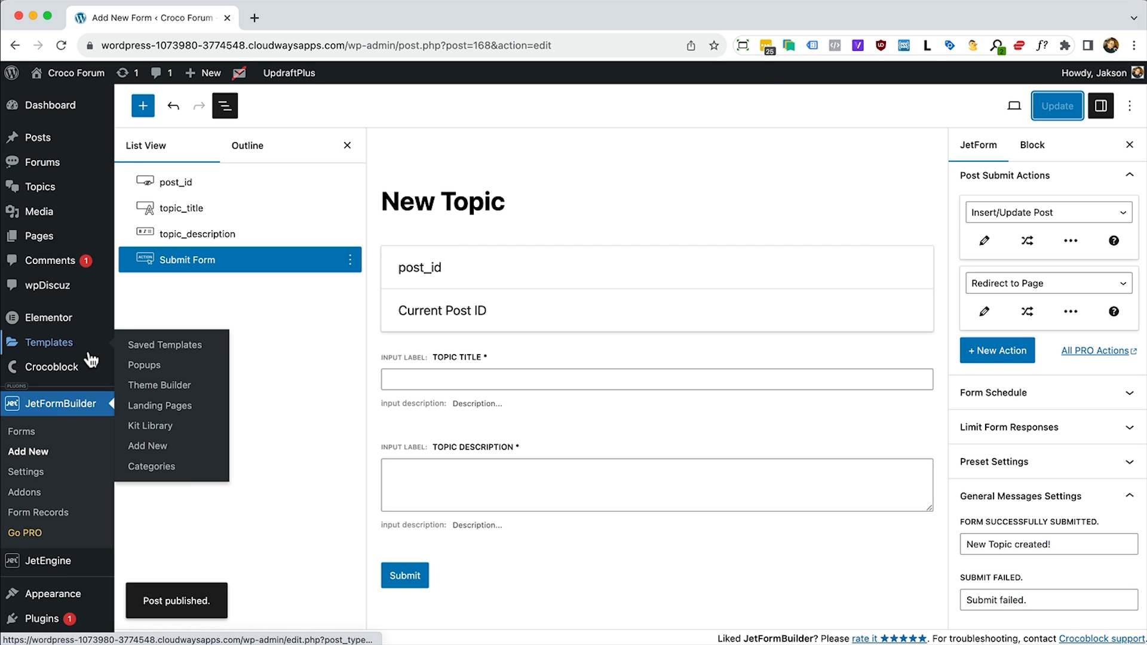
right_click(158, 352)
left_click(157, 359)
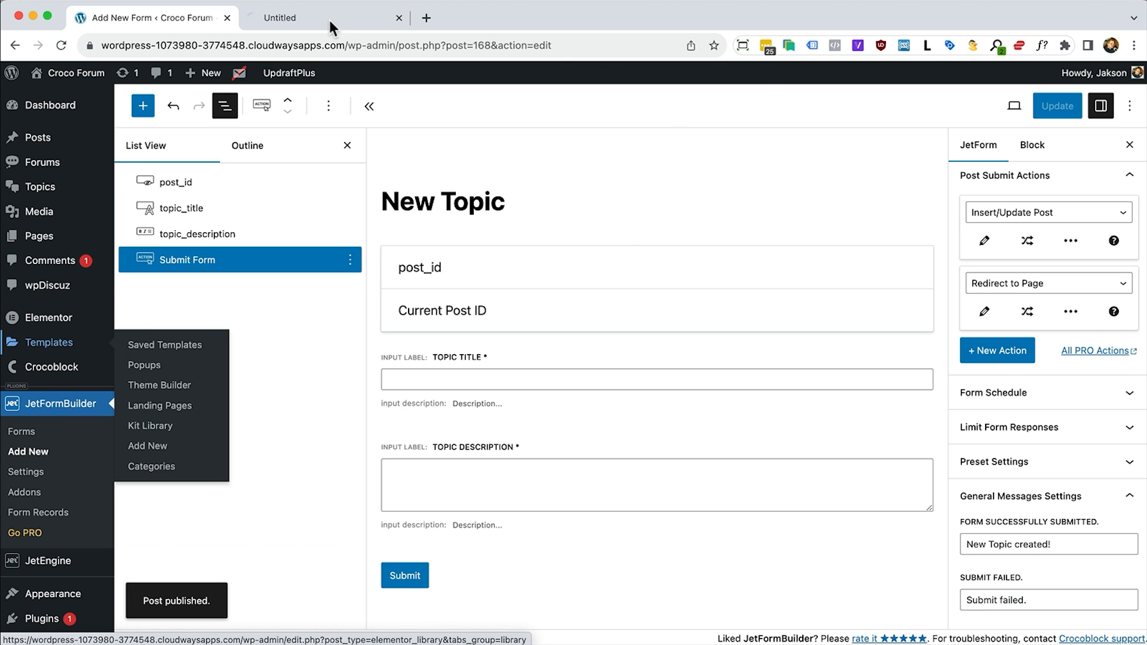
left_click(329, 18)
left_click(303, 103)
left_click(676, 346)
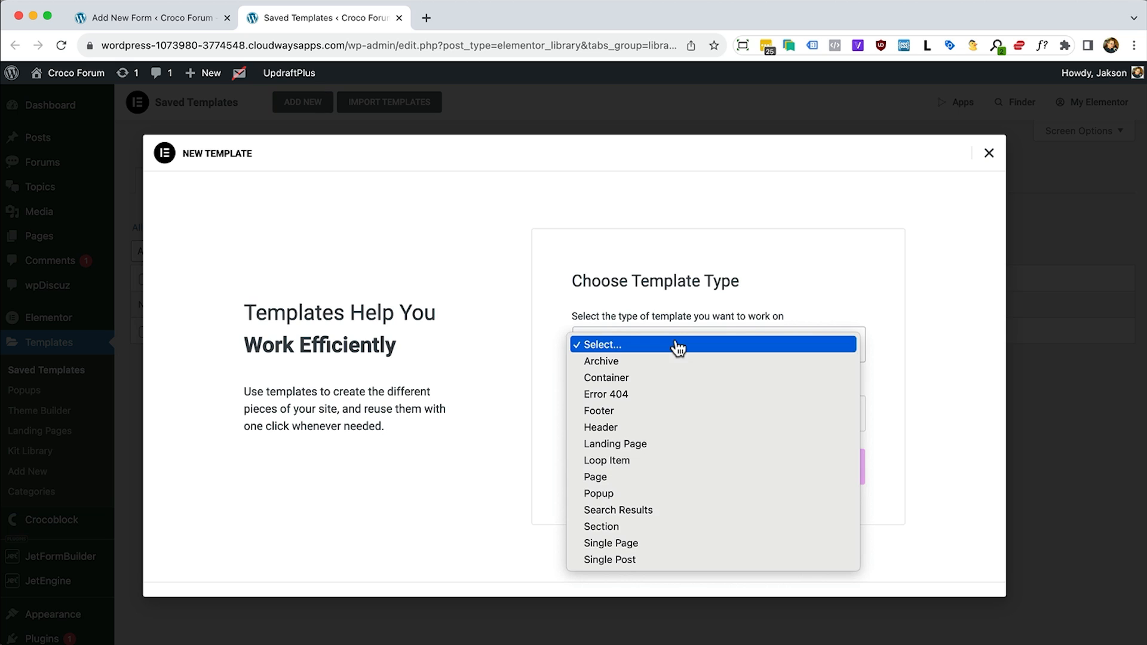
left_click(608, 493)
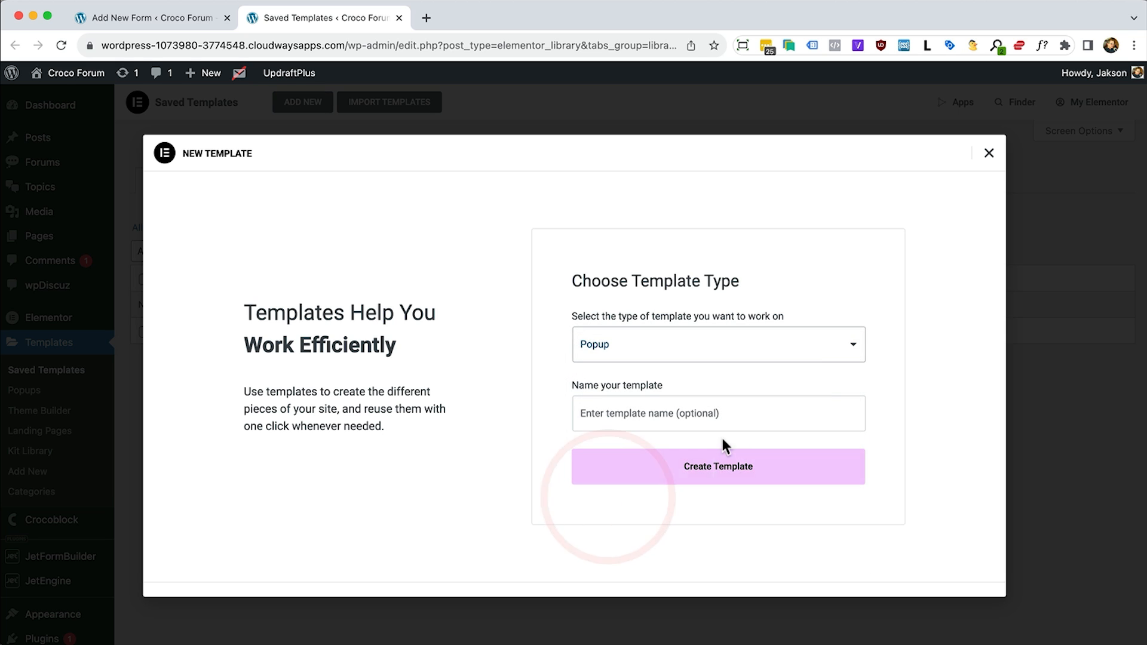
left_click(650, 411)
type("New")
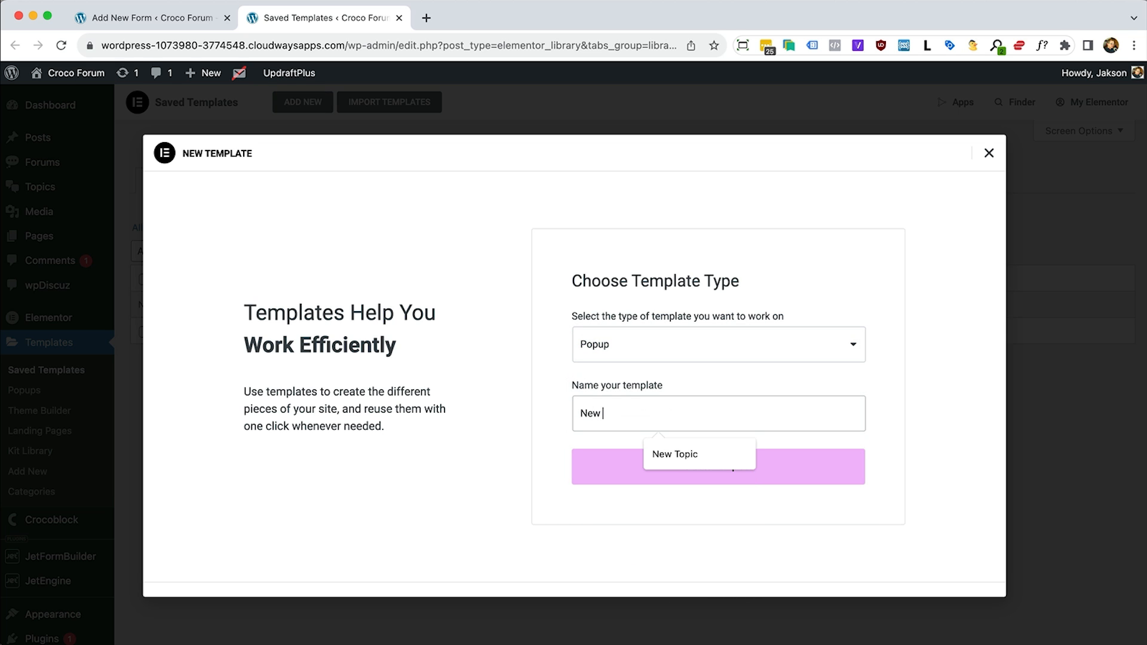
type(" Topic")
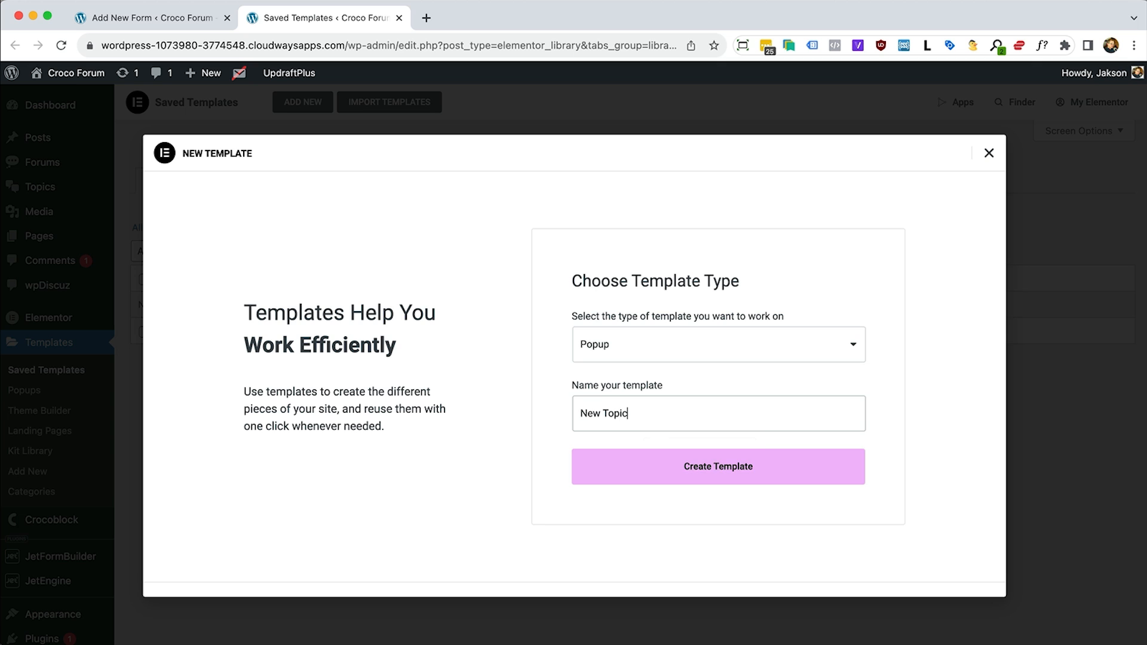
left_click(717, 466)
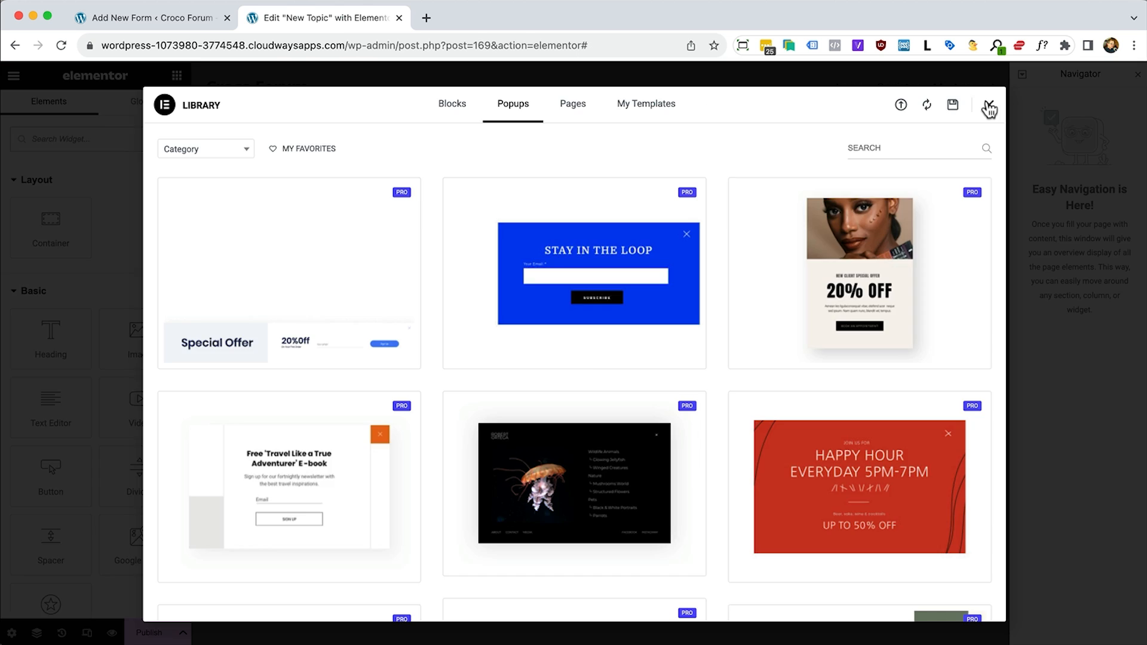
Add a one-column container to the popup and drop a JetForm widget into it
left_click(988, 106)
left_click(583, 353)
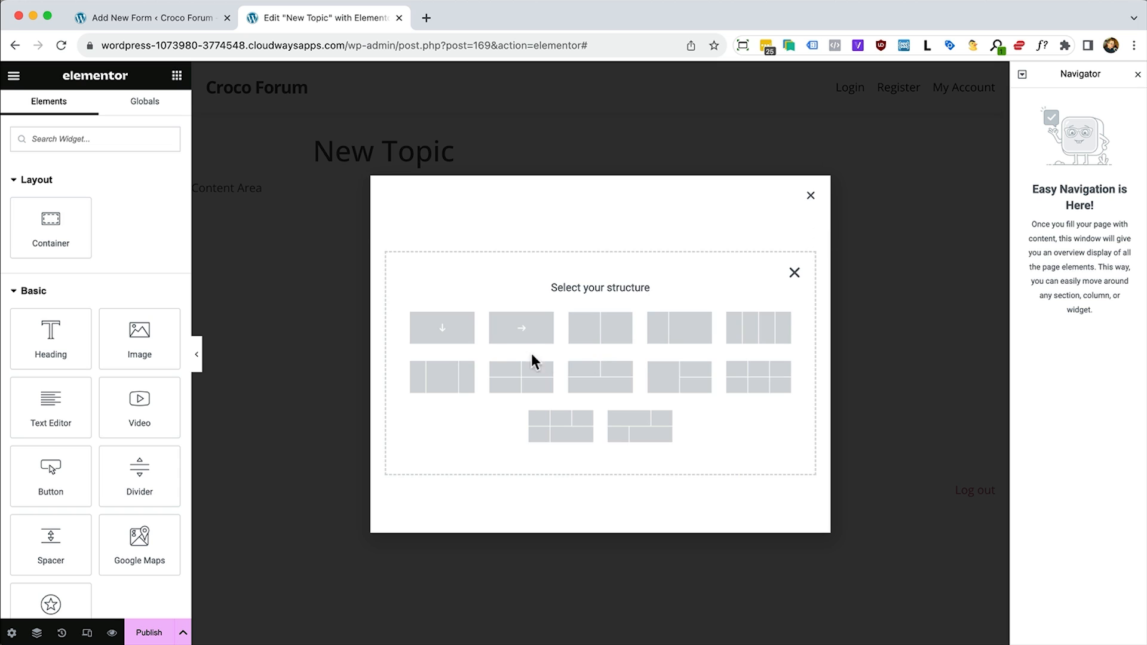
left_click(440, 330)
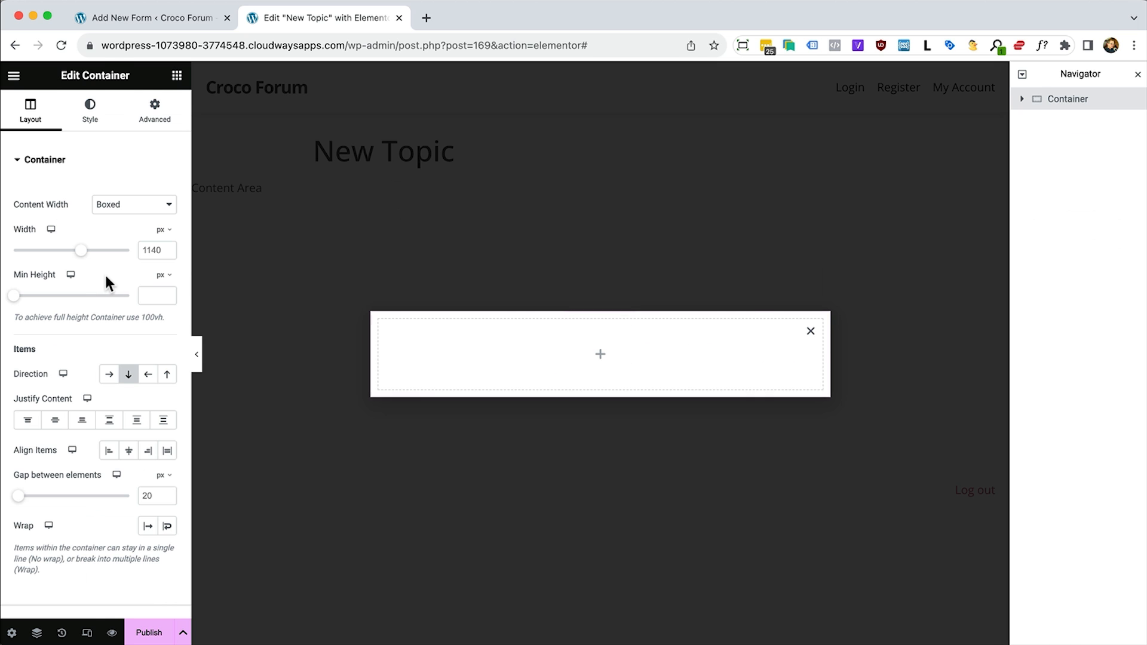
scroll(104, 275, "down", 3)
left_click(177, 76)
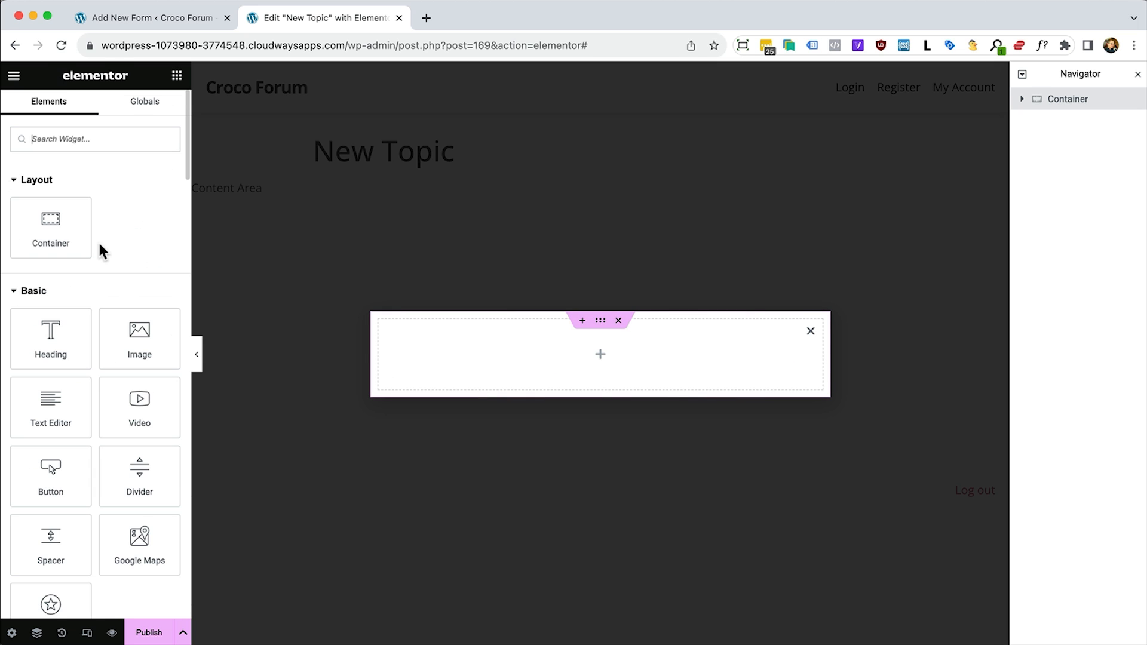
scroll(100, 245, "down", 20)
scroll(99, 244, "down", 10)
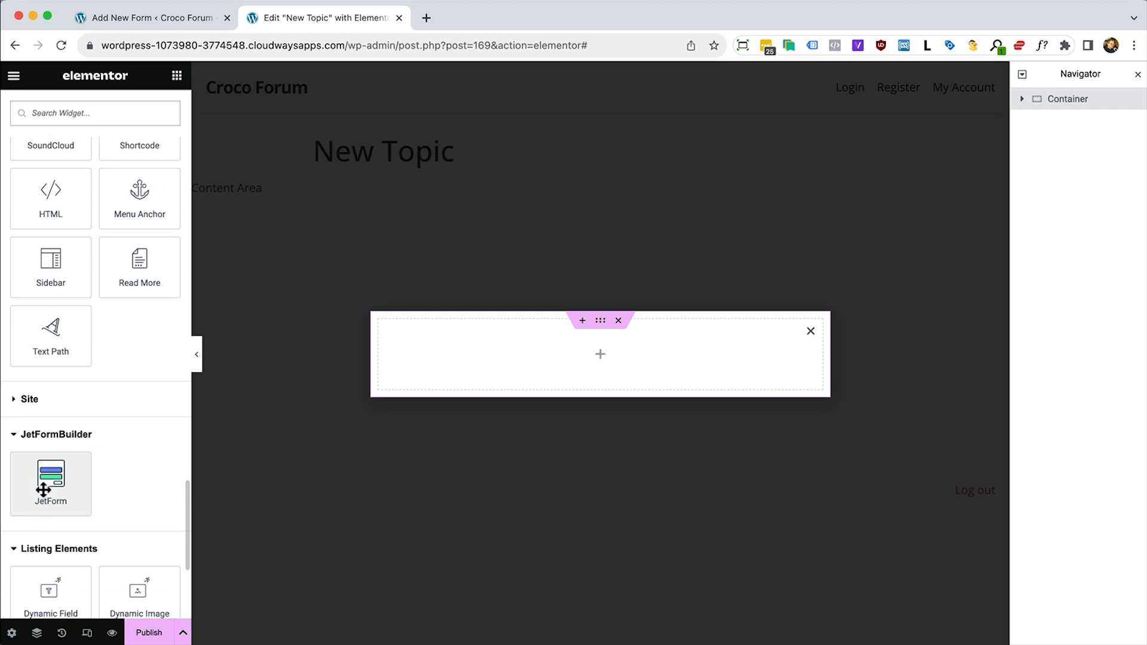
left_click_drag(47, 484, 514, 373)
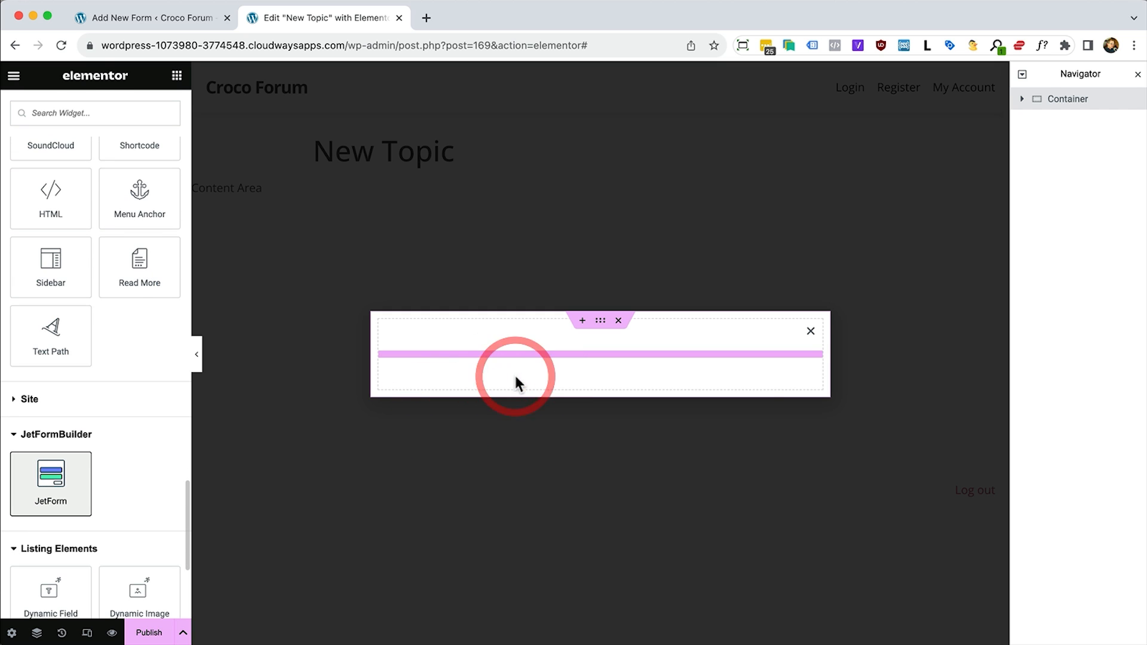
Select the New Topic form in the widget and set Submit Type to AJAX
left_click(155, 196)
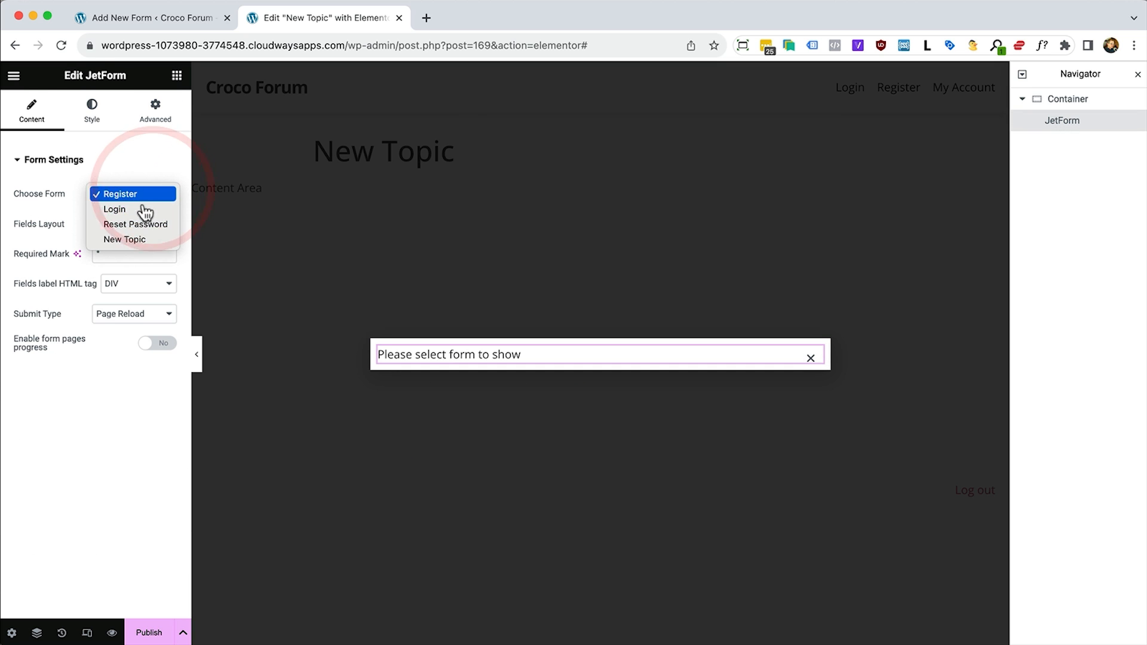
left_click(130, 241)
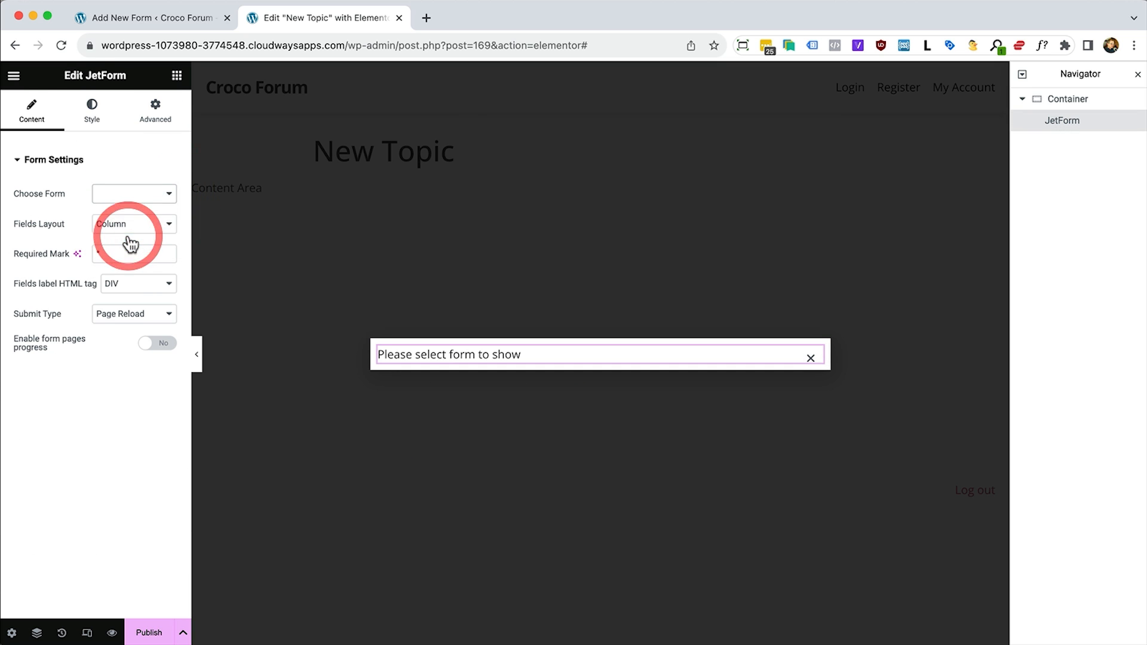
left_click(113, 313)
left_click(116, 328)
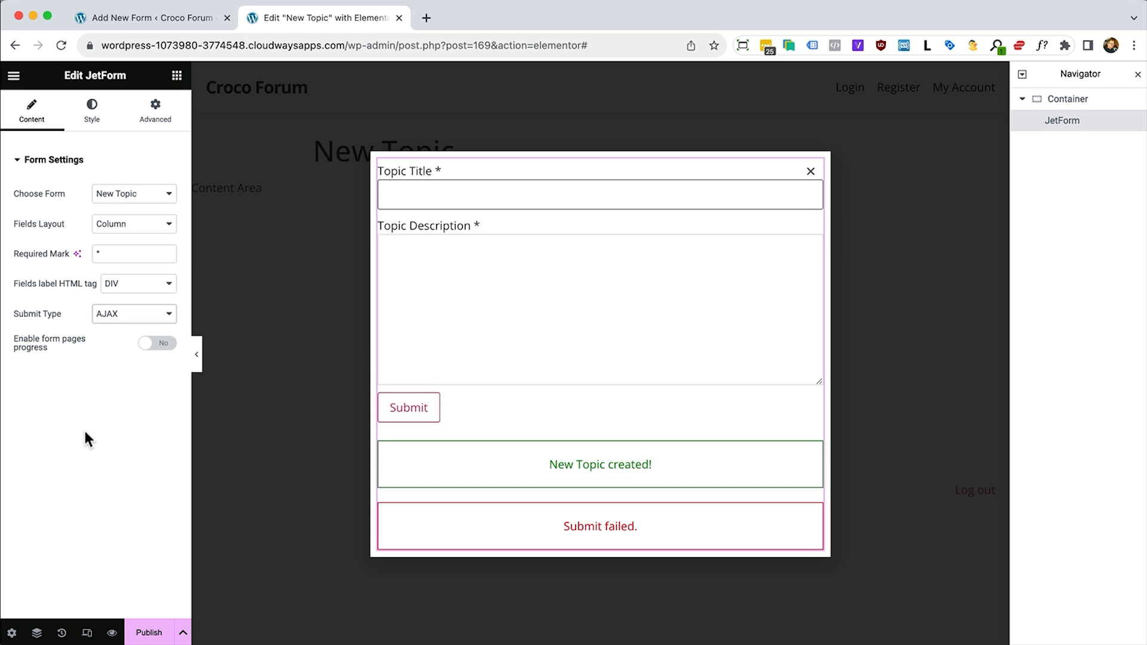
Add a heading reading 'New Topic' above the form
left_click(177, 75)
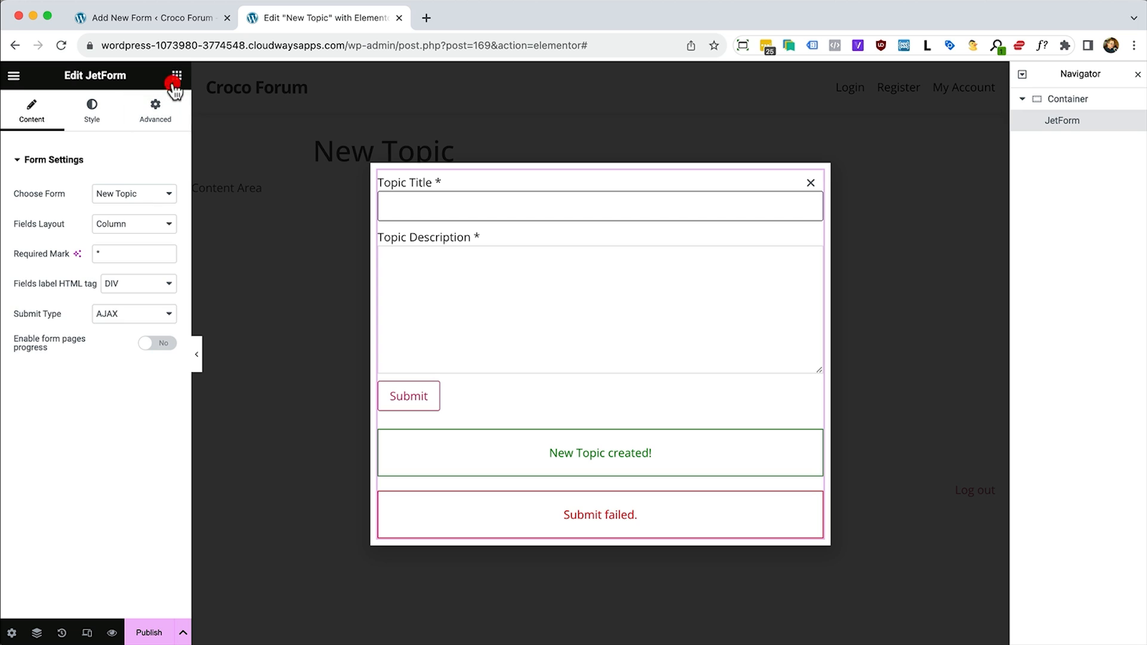
left_click_drag(38, 325, 435, 184)
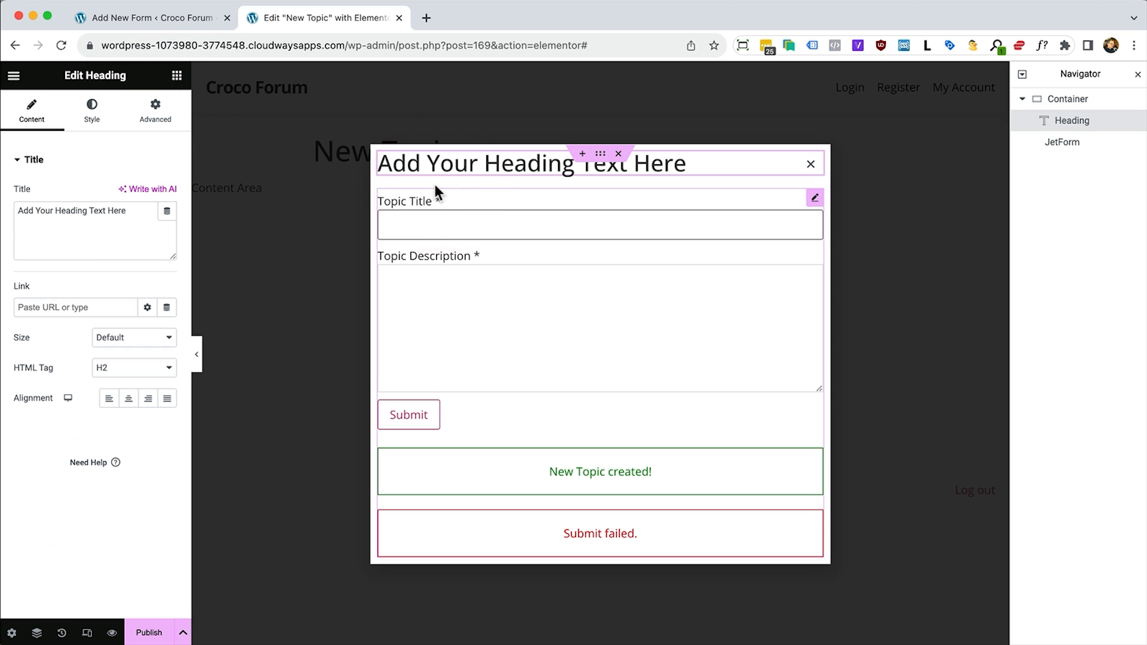
triple_click(47, 214)
type("New")
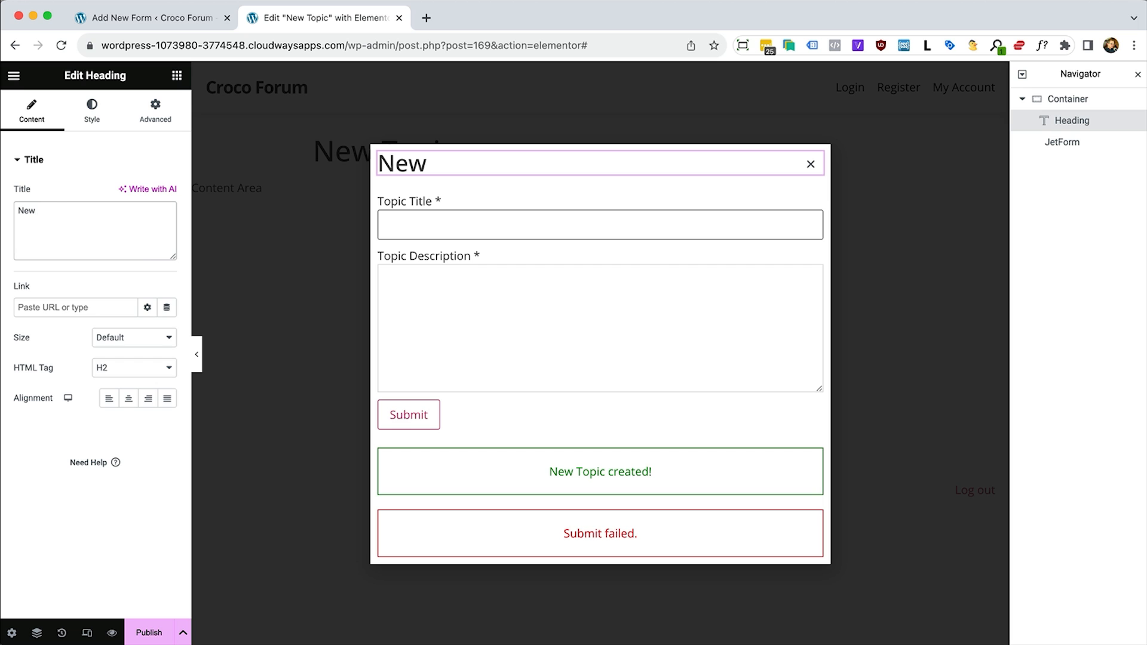
type(" Topic")
Give the container 30 px padding and publish the popup with Save & Close
left_click(414, 173)
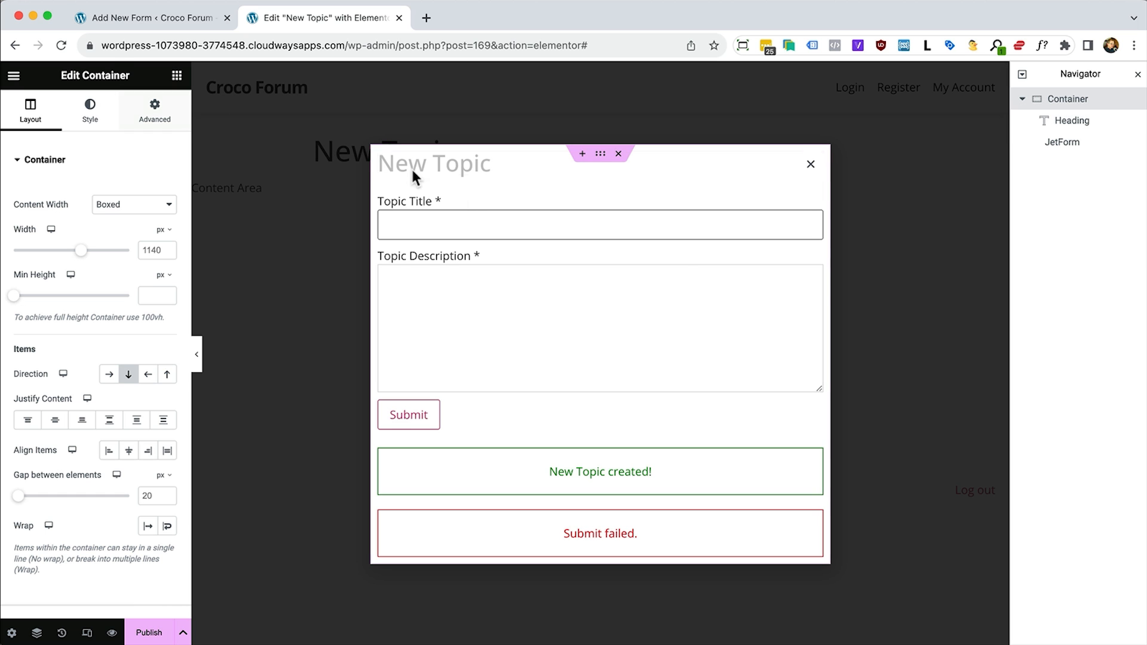
left_click(156, 108)
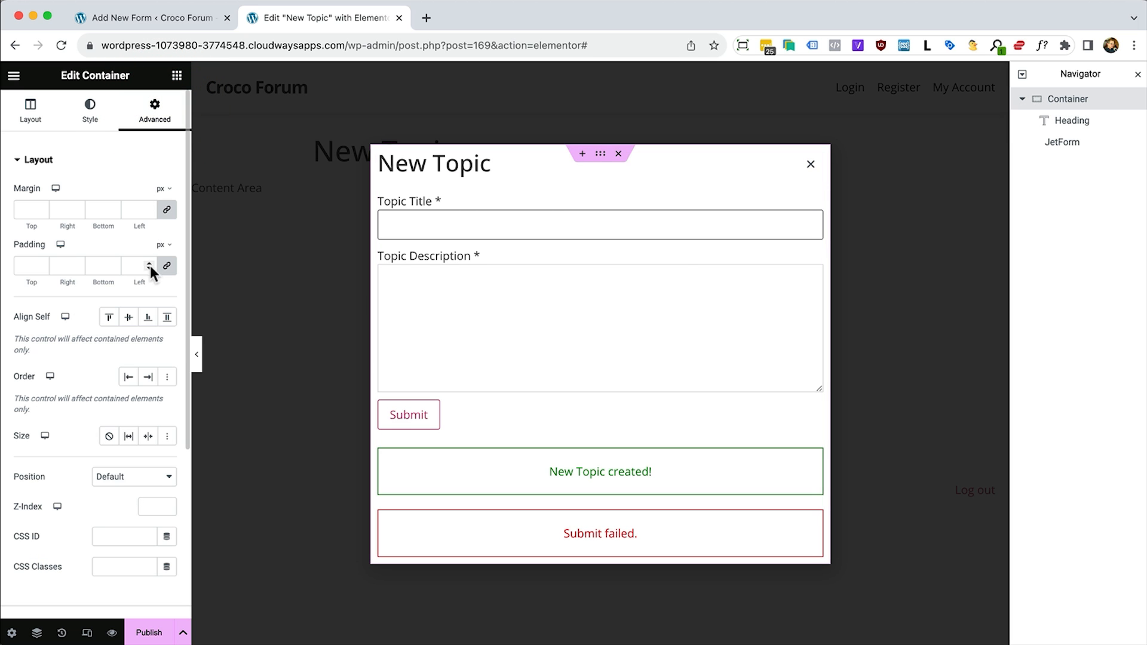
left_click(144, 267)
type("30")
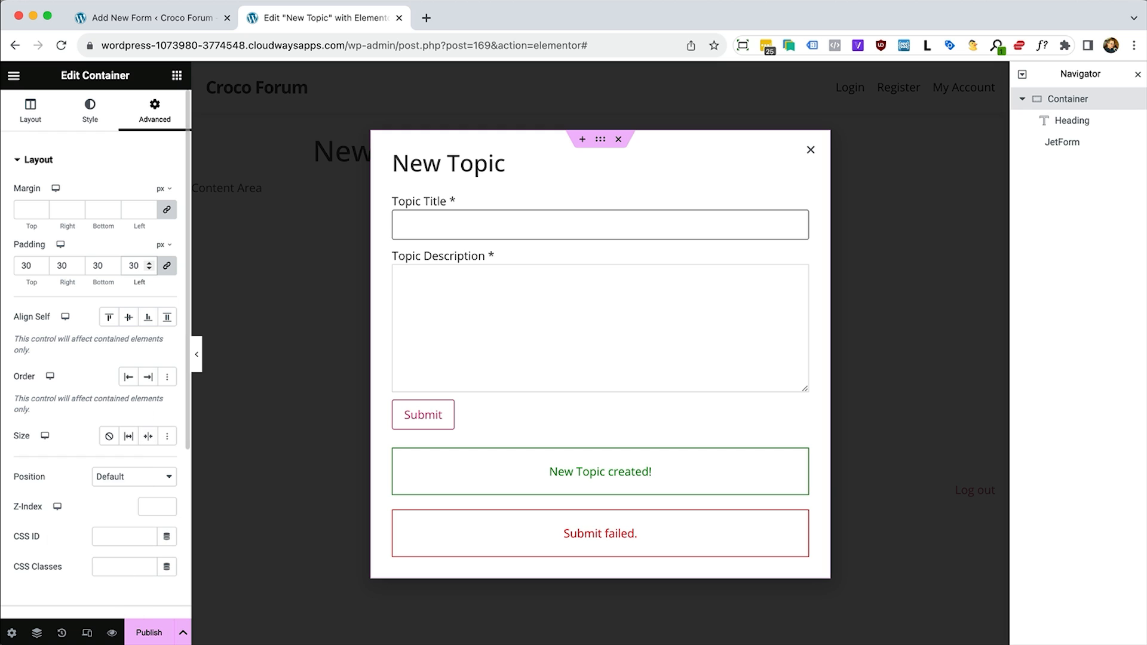
left_click(149, 634)
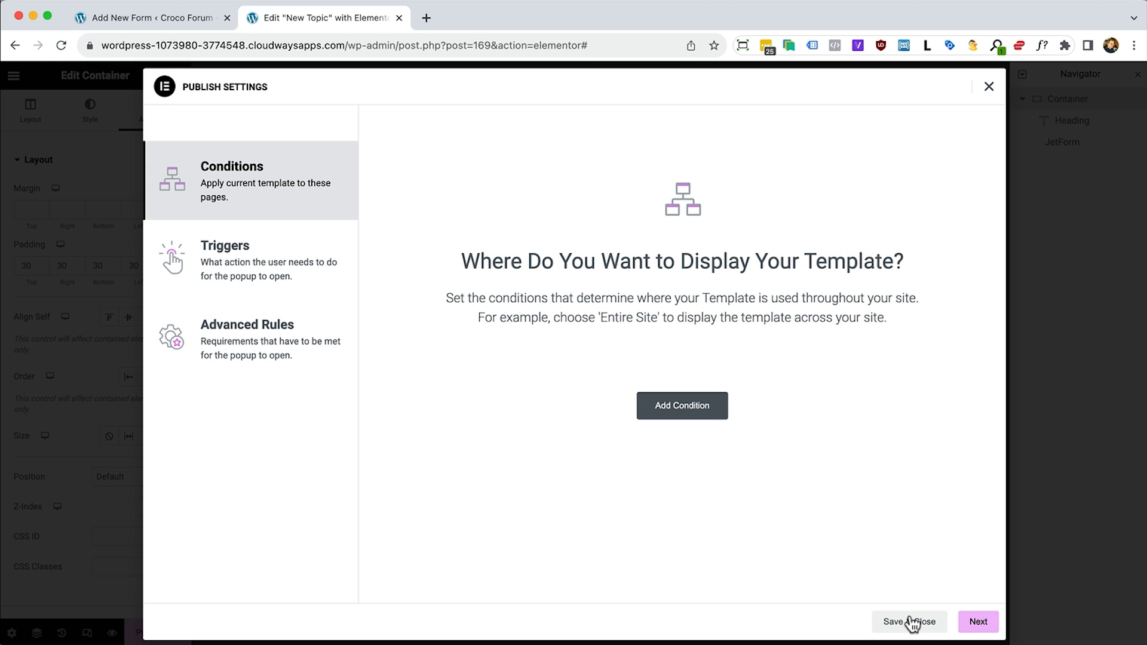
left_click(912, 623)
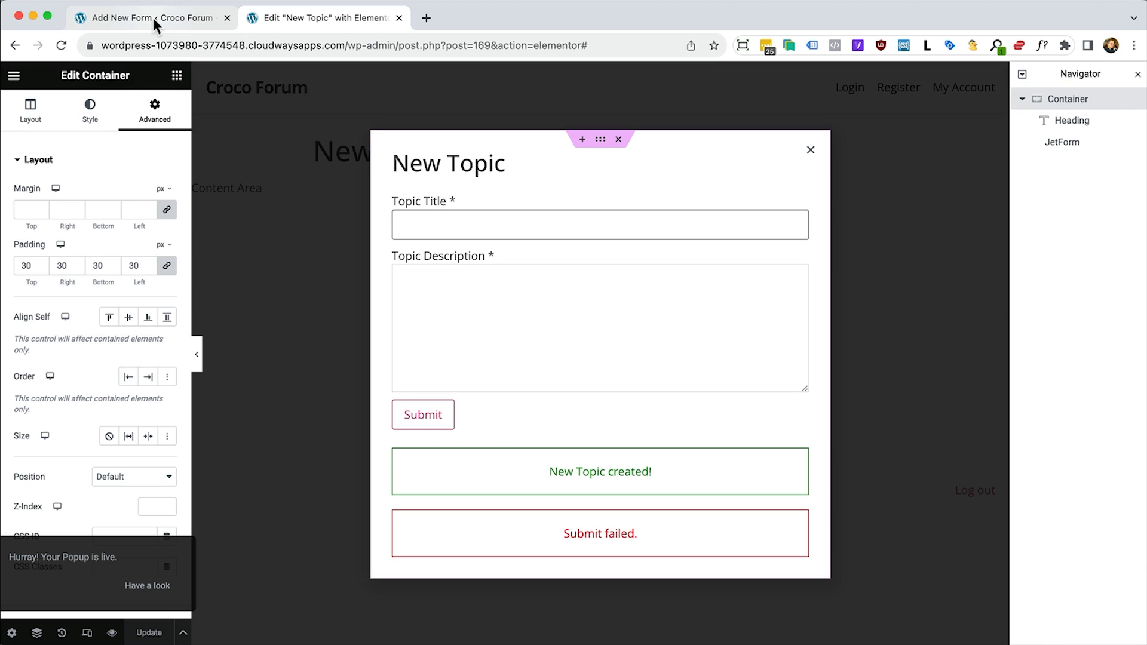
left_click(153, 17)
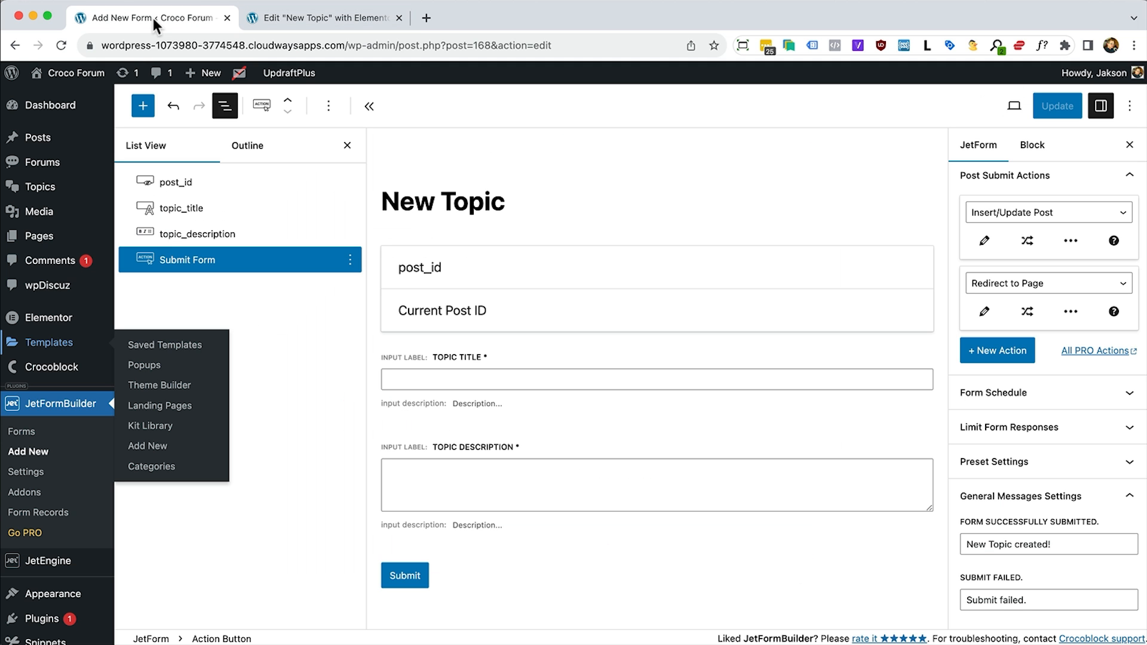
Open the Forums Single template in Elementor from the All templates list in new tabs
right_click(44, 344)
left_click(159, 342)
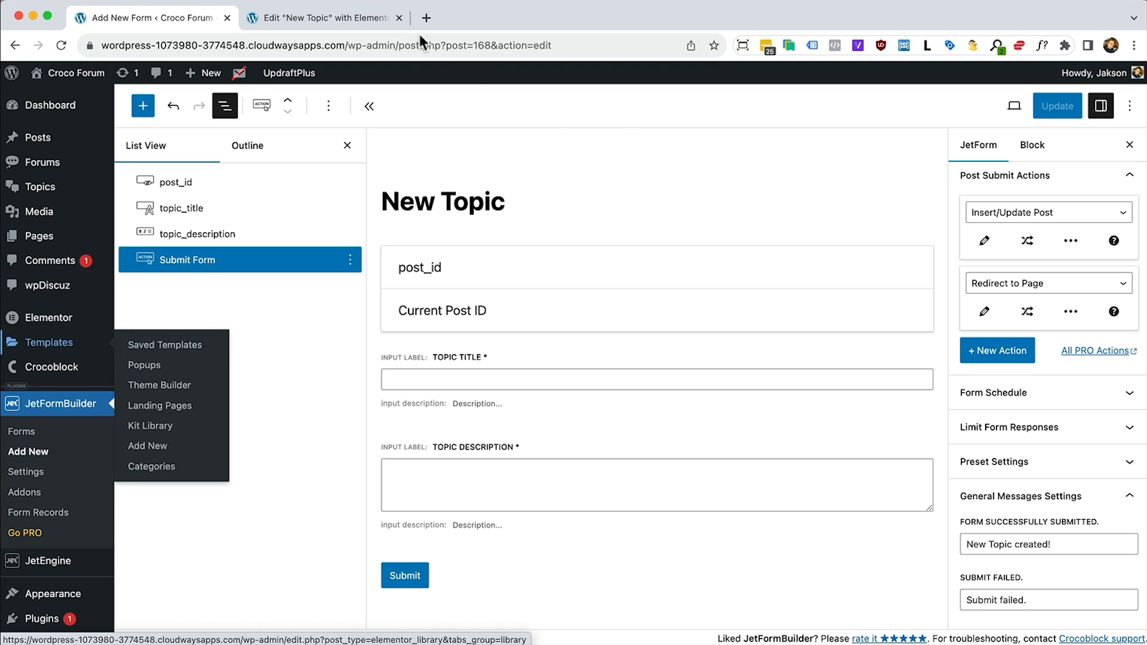
left_click(487, 16)
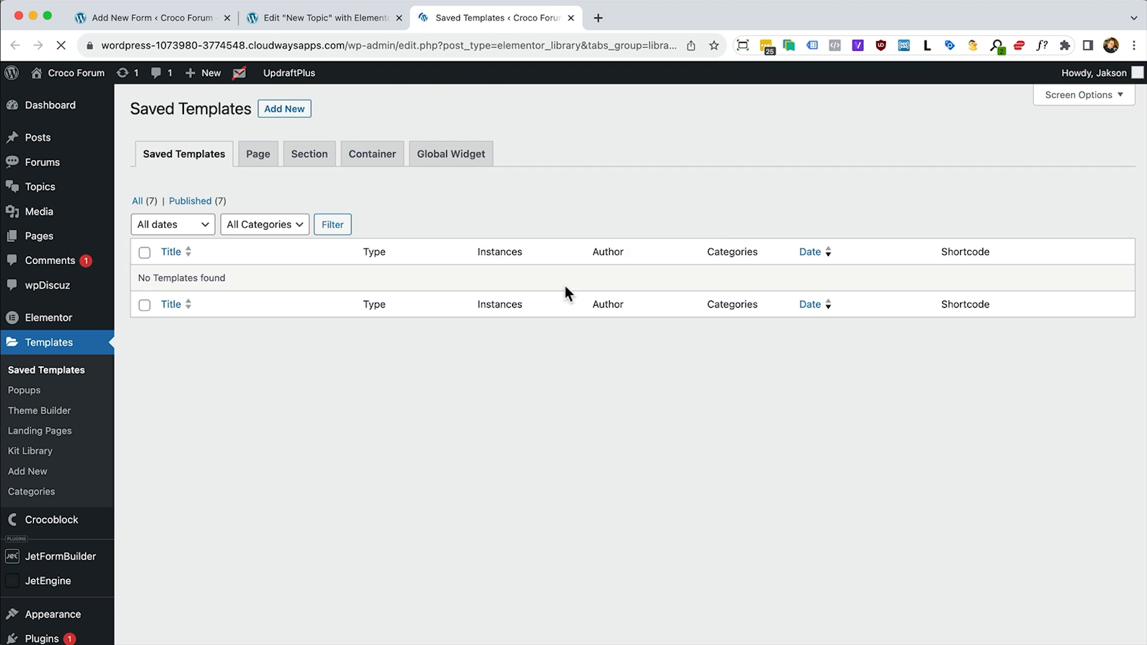
left_click(138, 233)
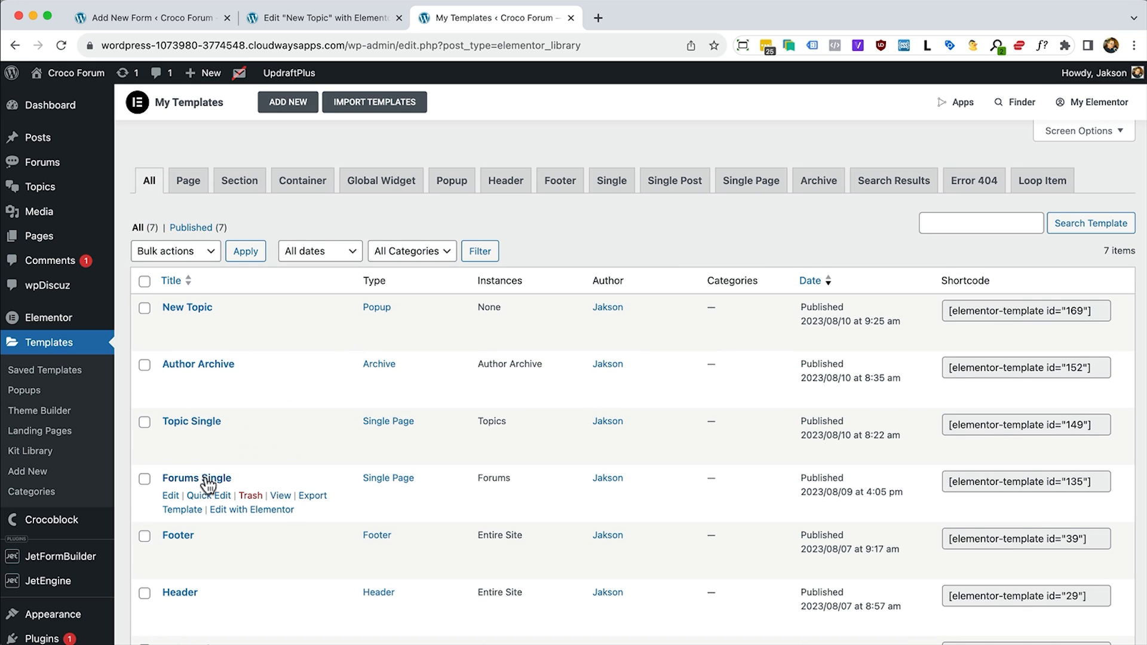
right_click(282, 513)
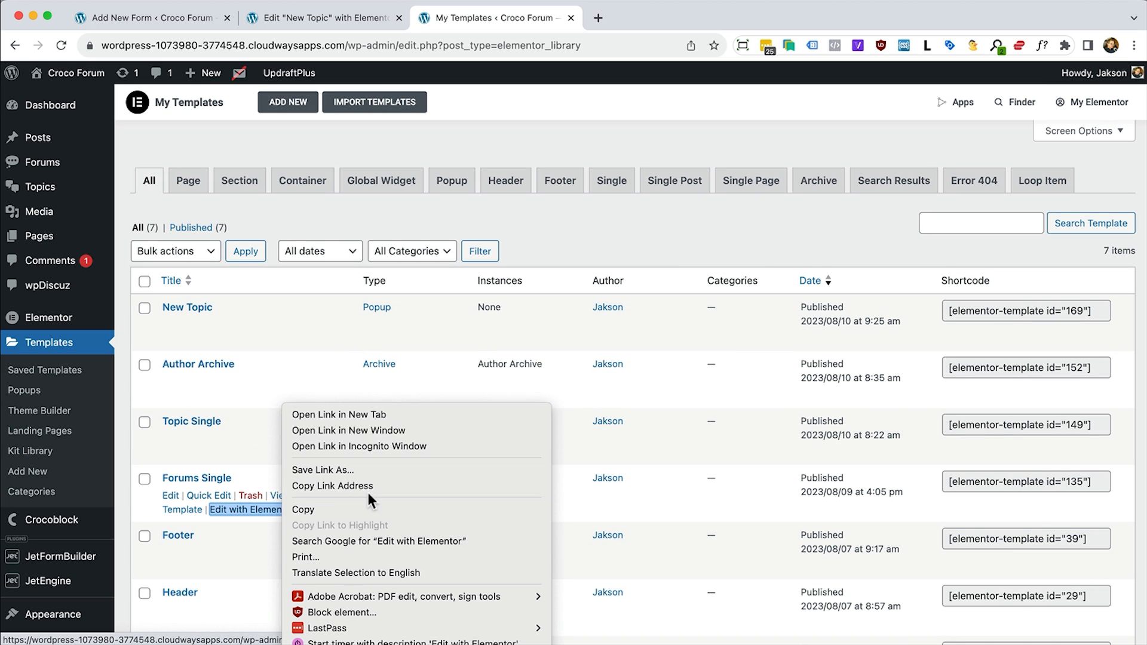
left_click(407, 413)
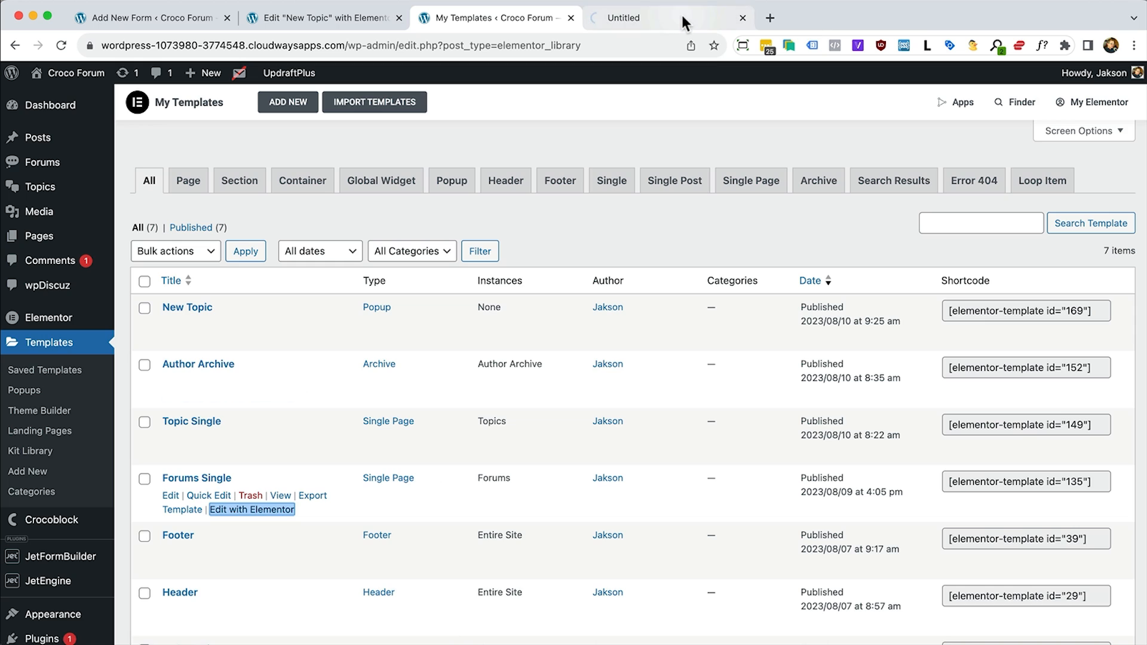
left_click(682, 16)
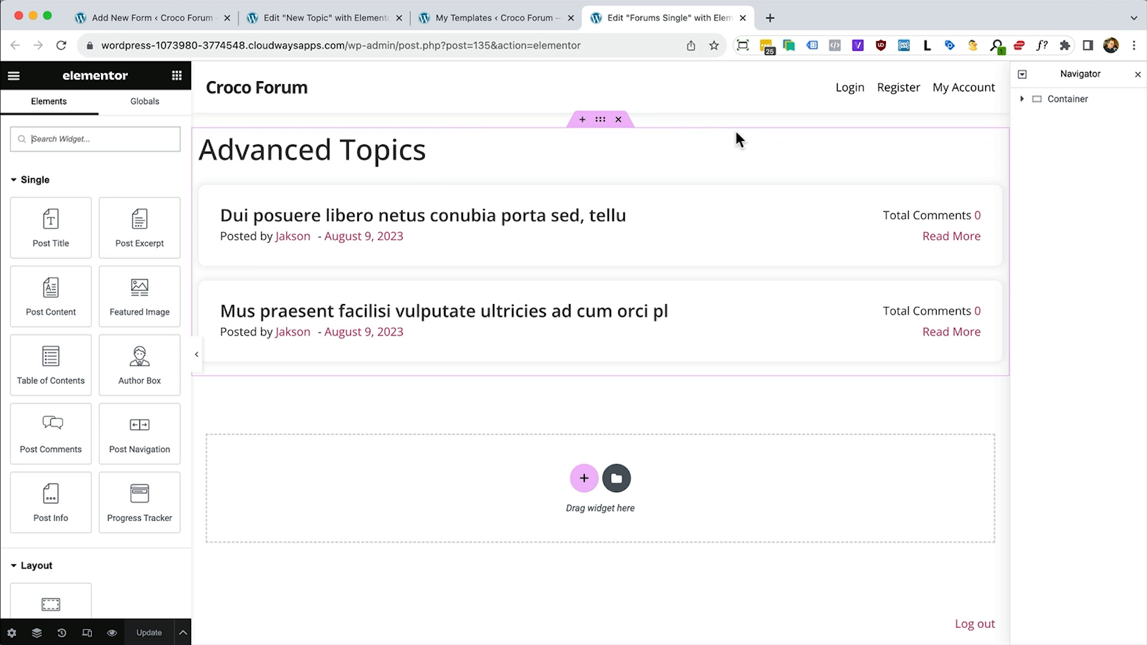
Wrap the Advanced Topics heading inside a new container
left_click(418, 154)
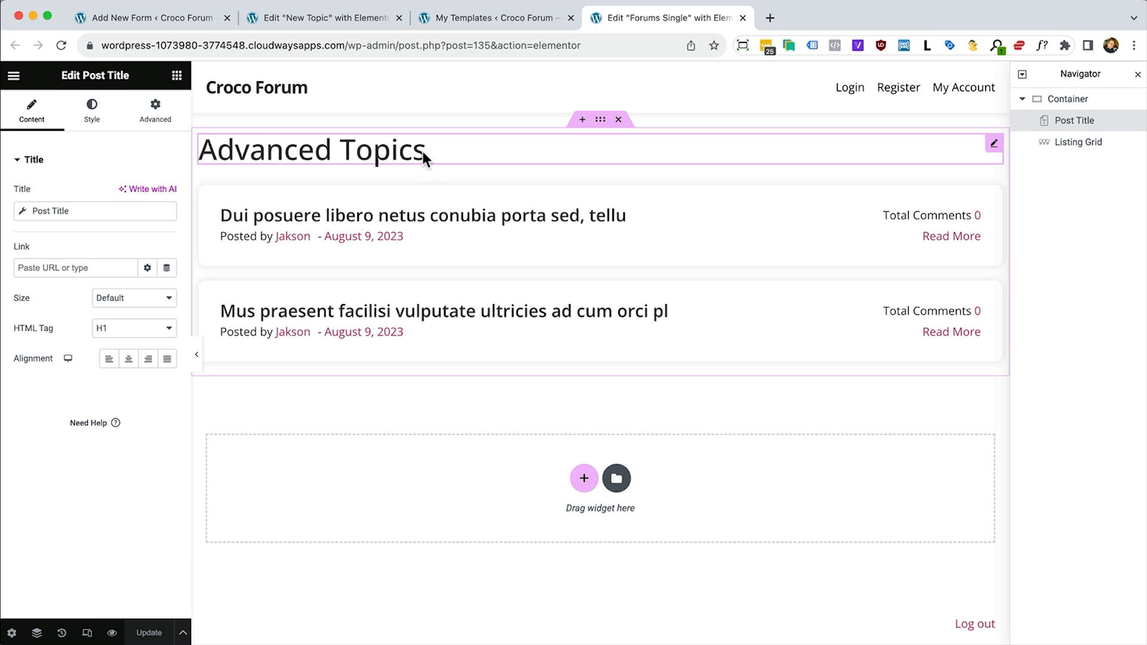
left_click(182, 75)
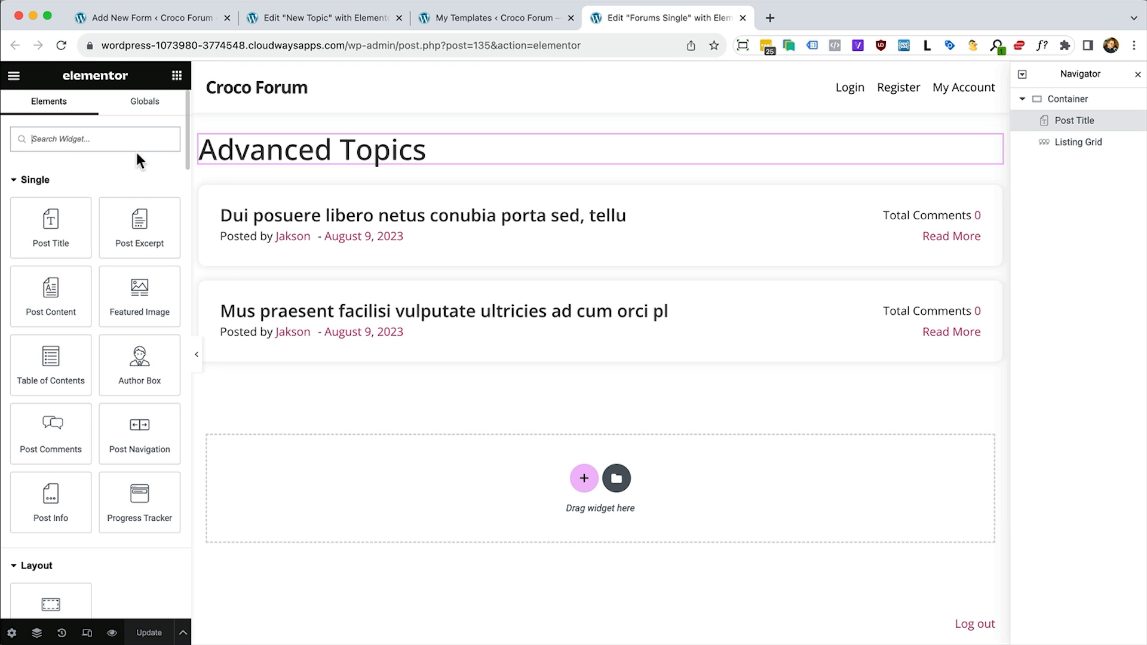
scroll(98, 341, "down", 3)
left_click_drag(37, 529, 336, 152)
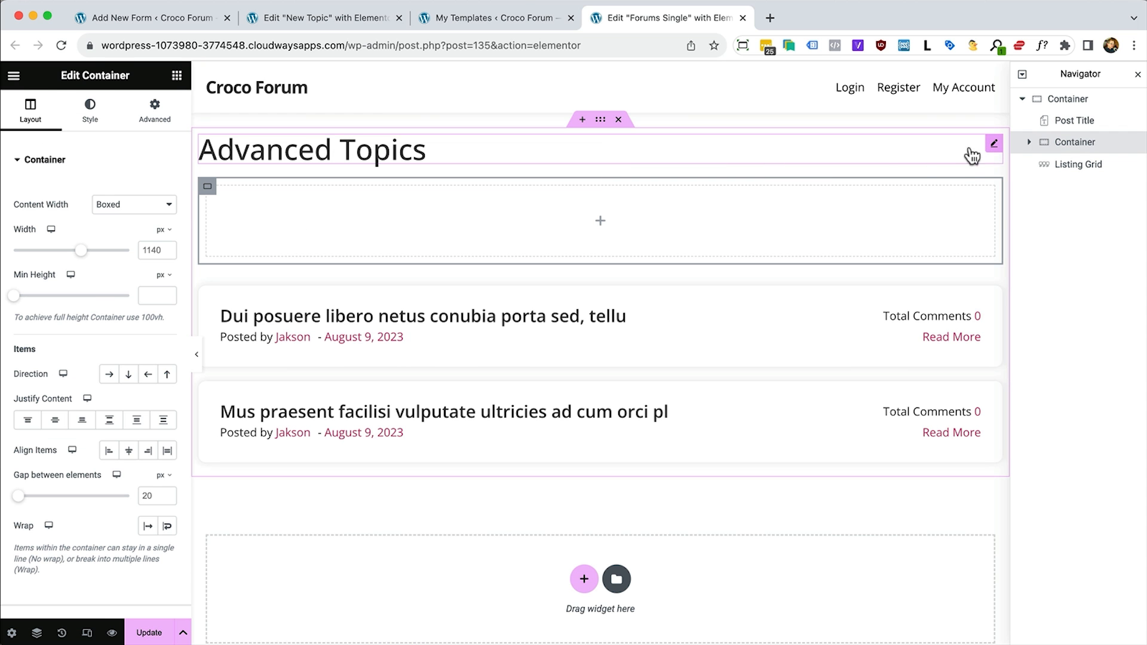
left_click_drag(972, 156, 907, 190)
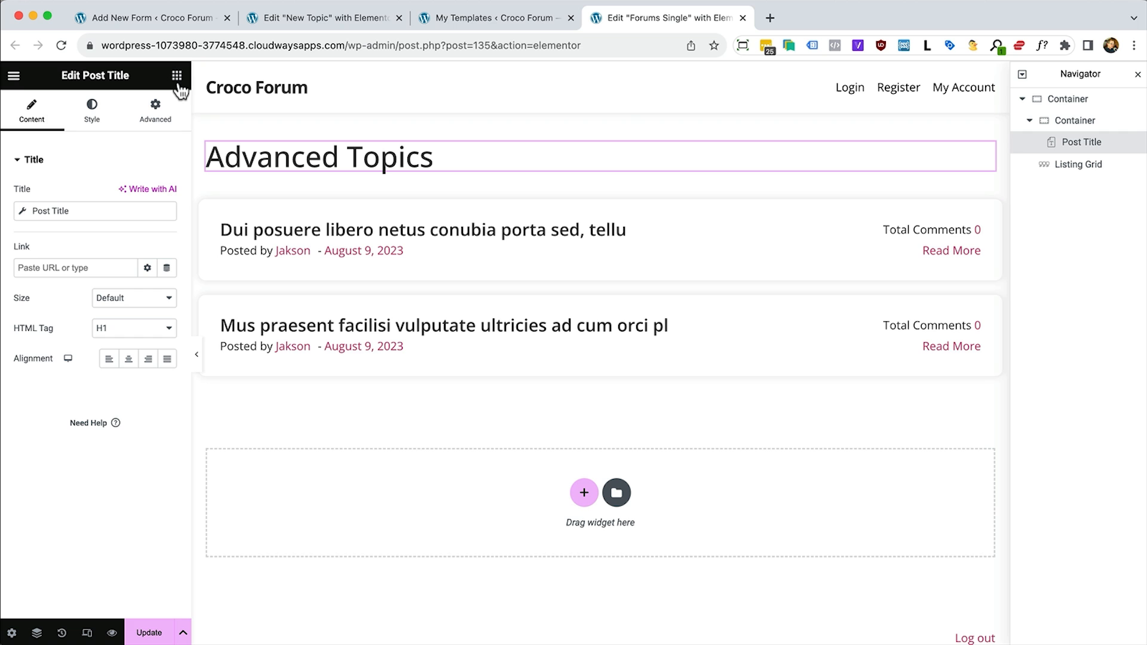
Add a Button beside the heading, with container Direction Row and Justify Space Between
left_click(178, 84)
scroll(105, 396, "down", 7)
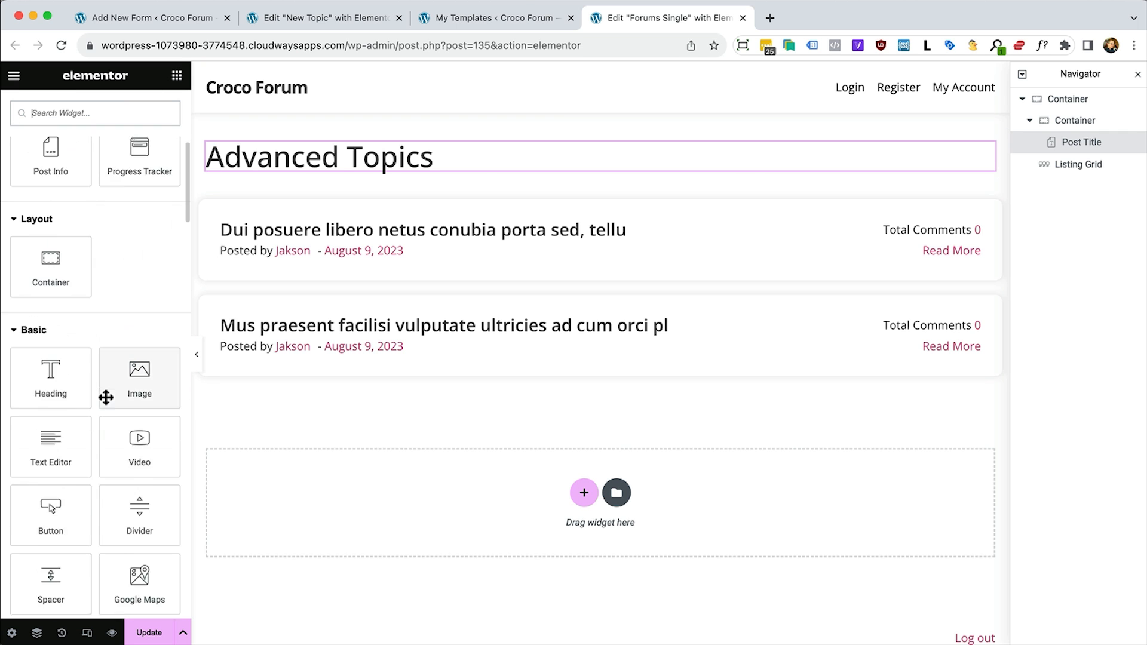
left_click_drag(52, 439, 554, 167)
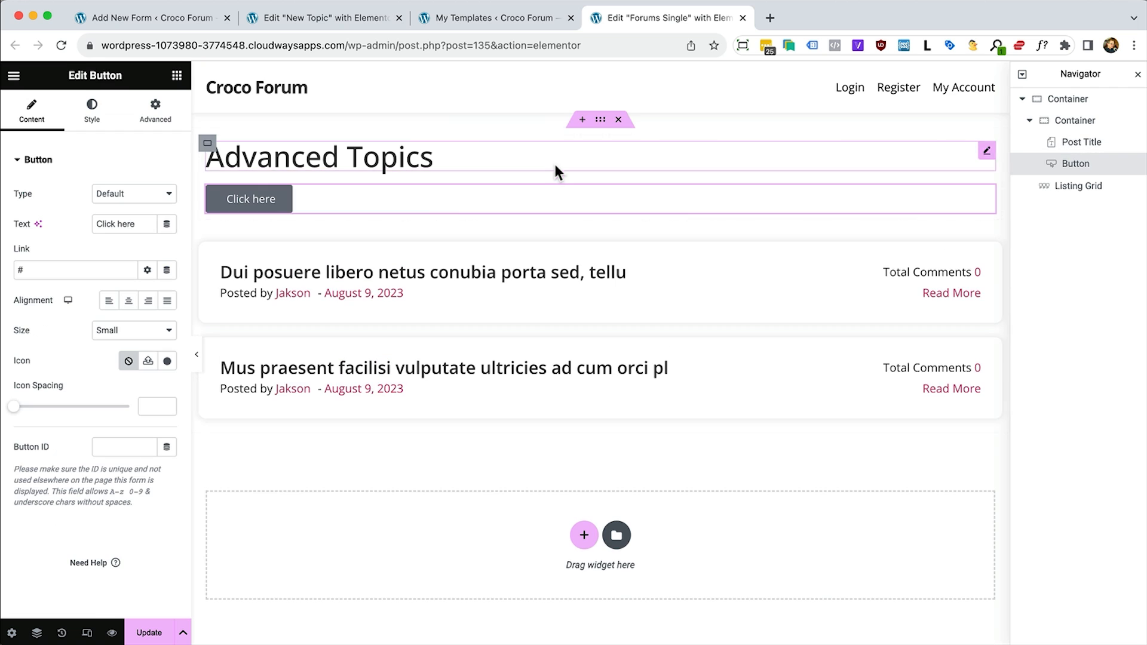
left_click(207, 144)
left_click(112, 374)
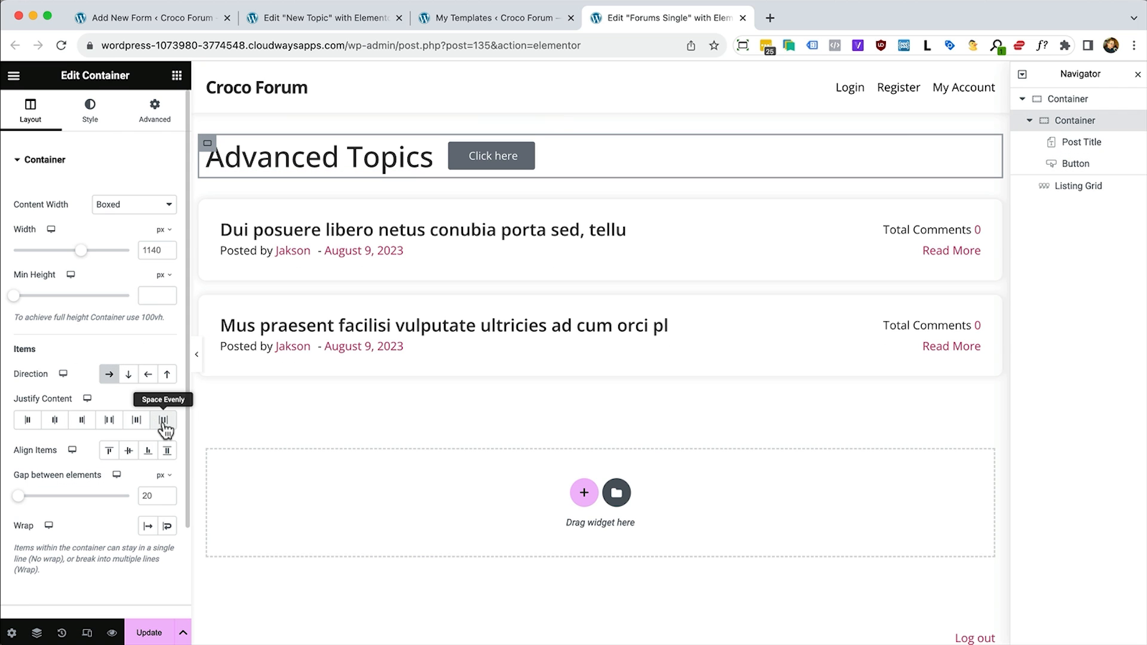
left_click(109, 420)
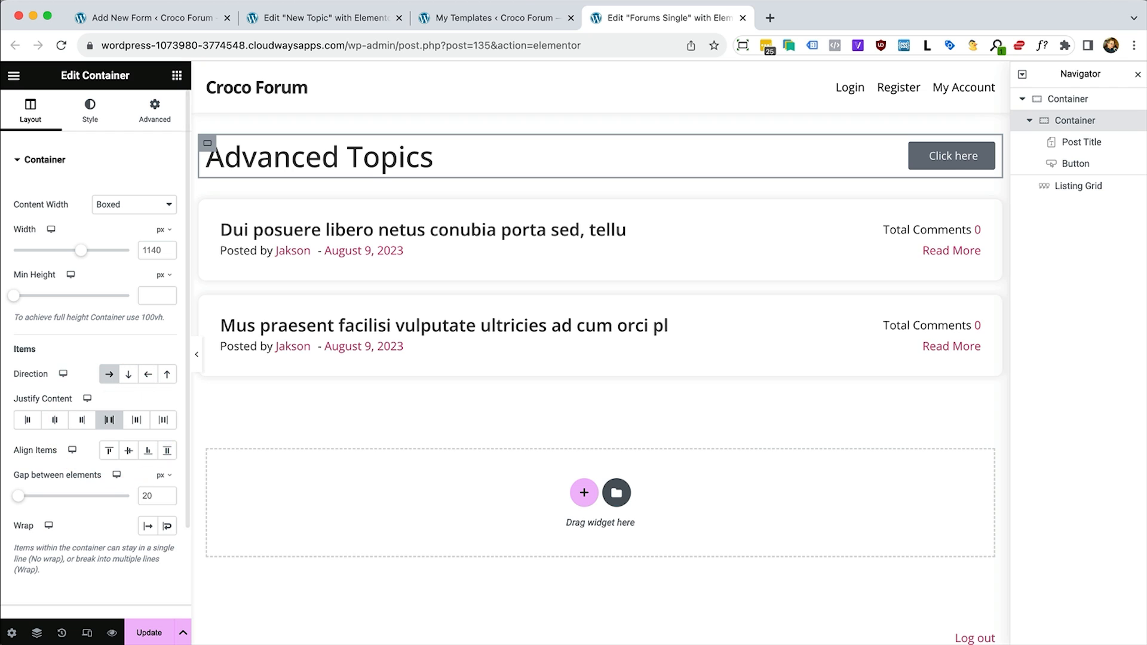
Change the button label to 'New topic'
left_click(950, 159)
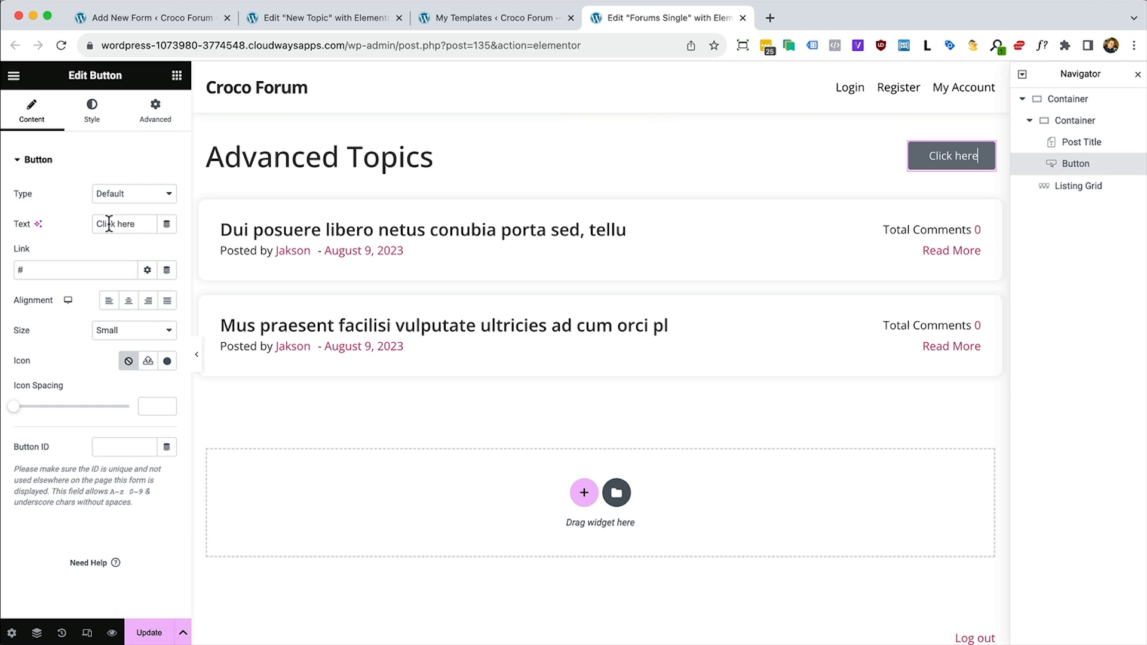
double_click(110, 223)
type("New")
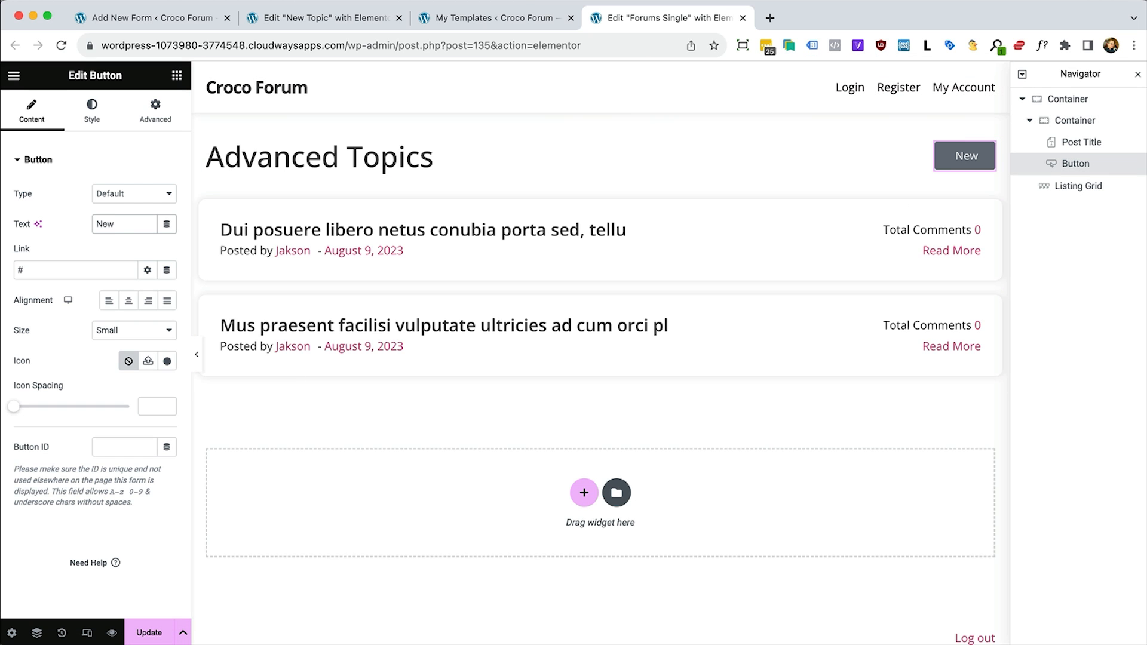
type(" topic")
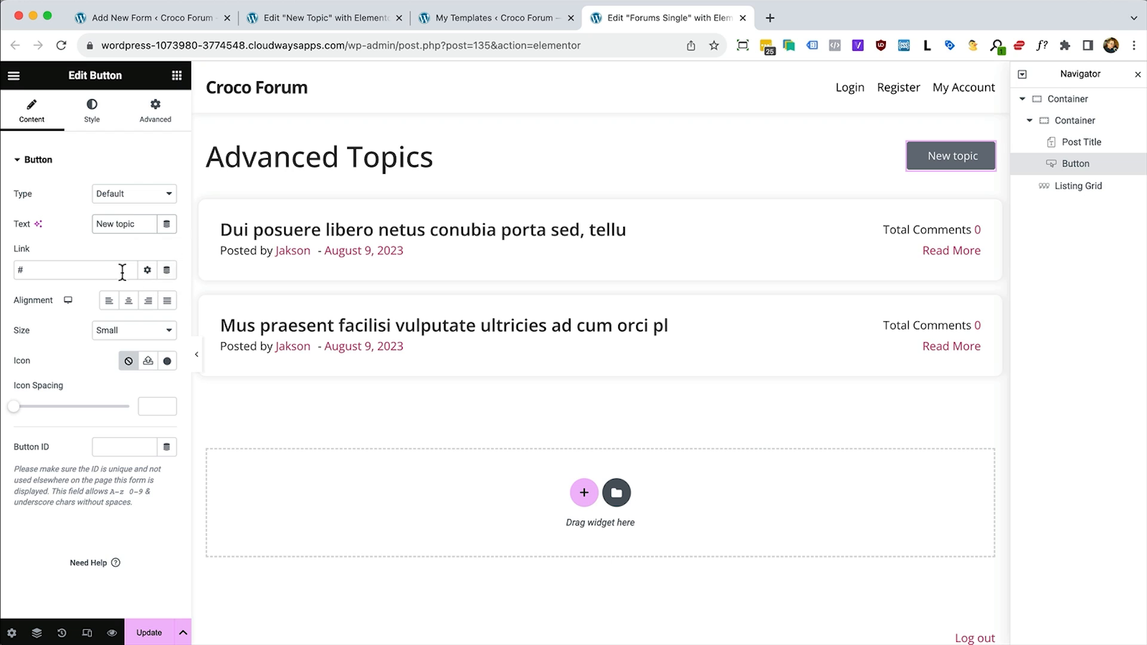
Link the button to the New Topic popup via the Popup dynamic tag and update the template
left_click(166, 272)
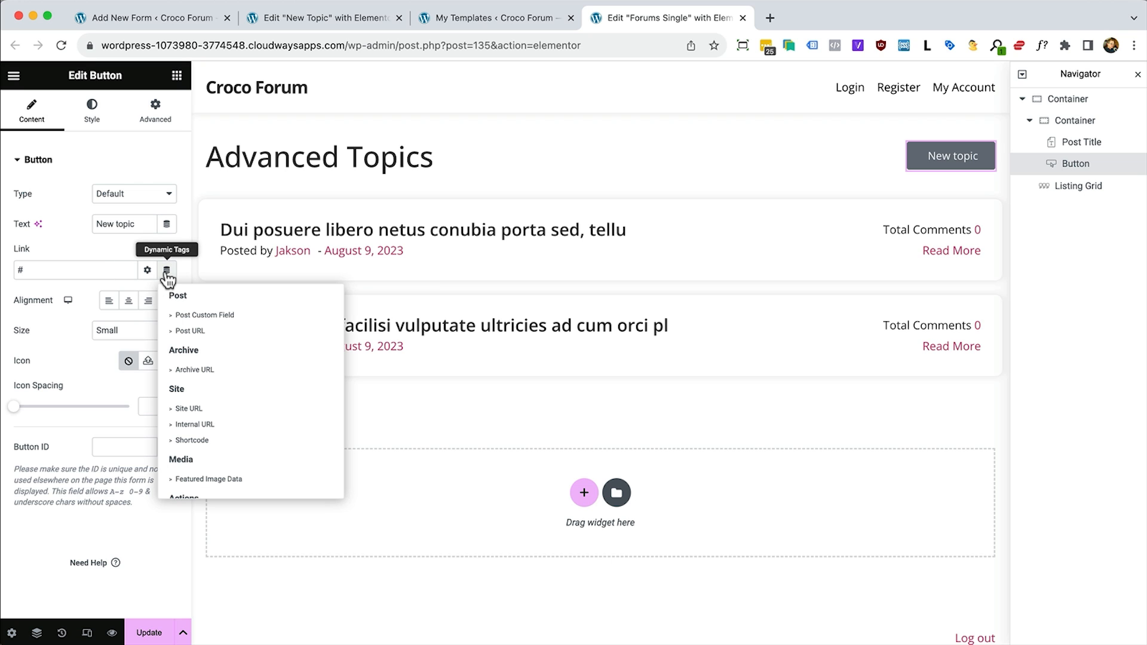
scroll(200, 395, "down", 3)
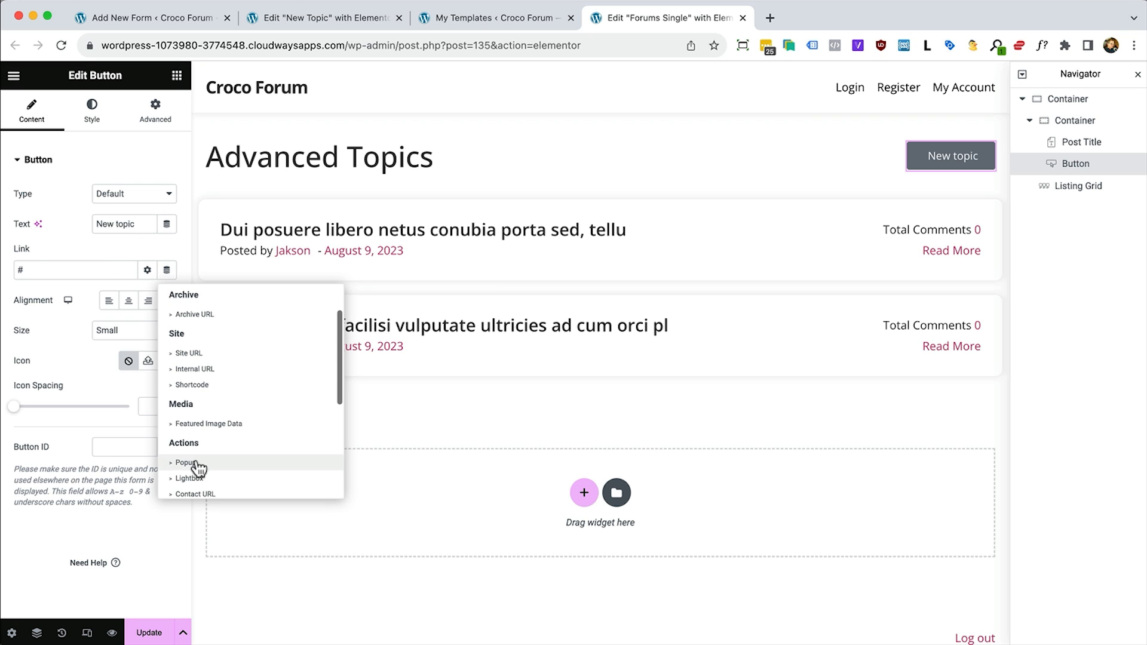
left_click(186, 462)
left_click(46, 272)
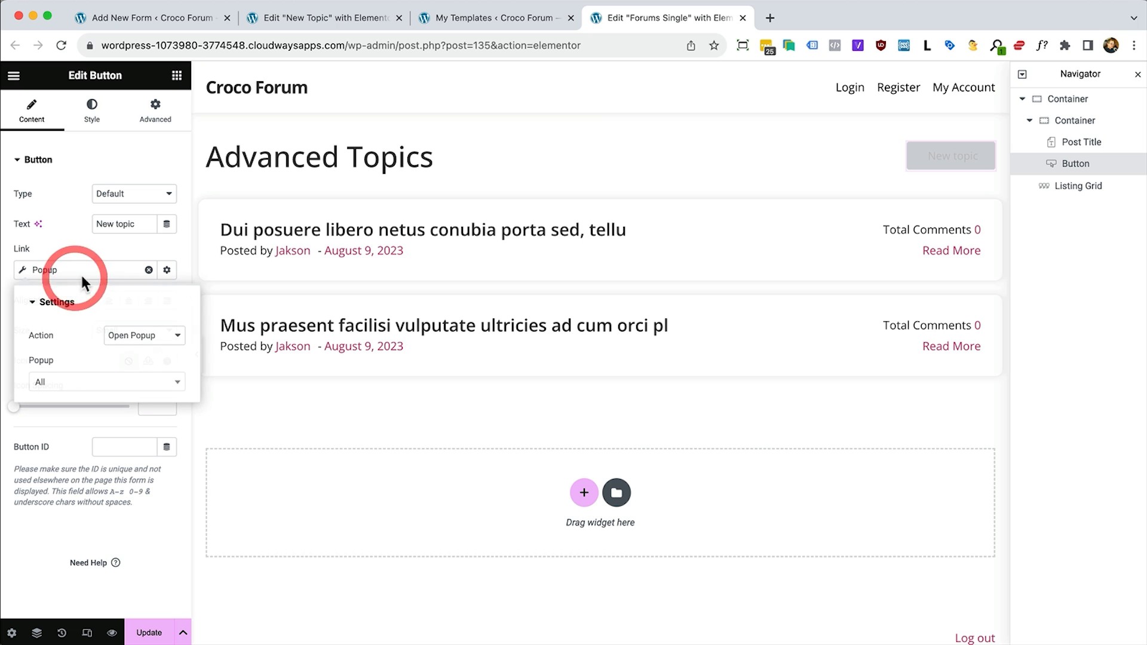
left_click(71, 382)
type("top")
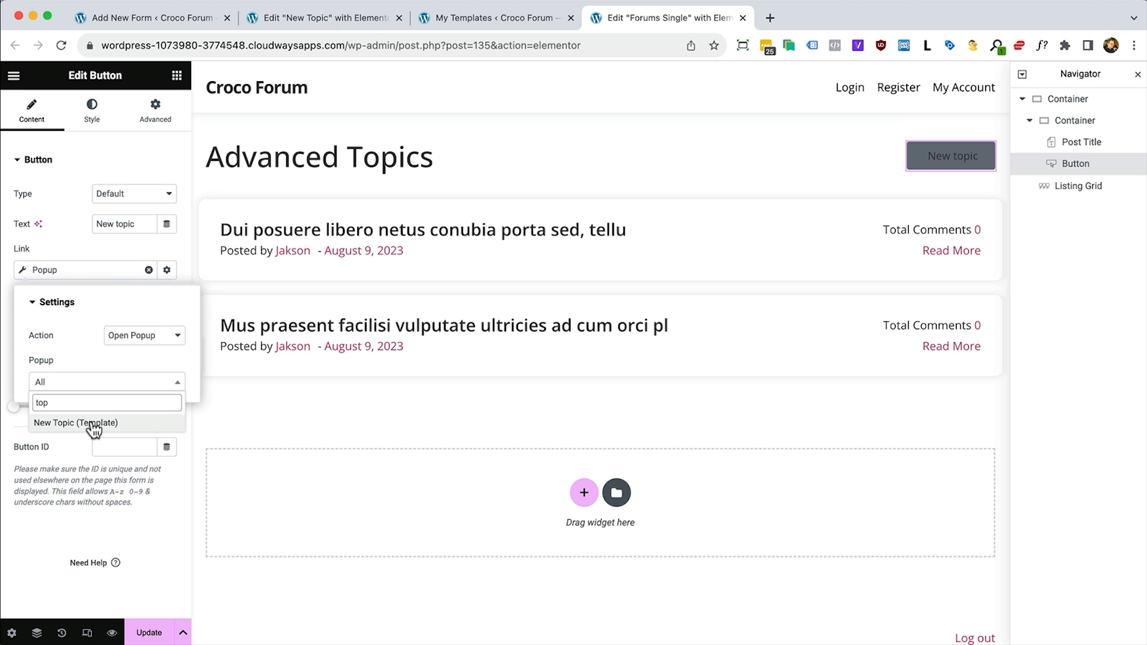
left_click(94, 429)
left_click(156, 634)
key("super+Tab")
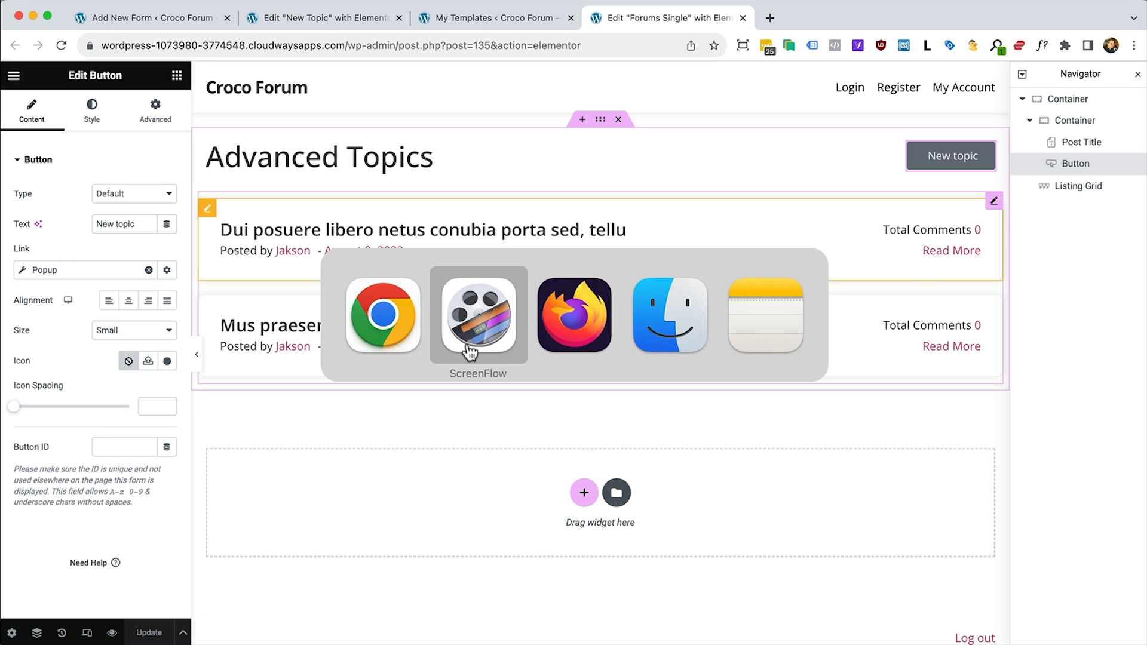
key("super+Tab")
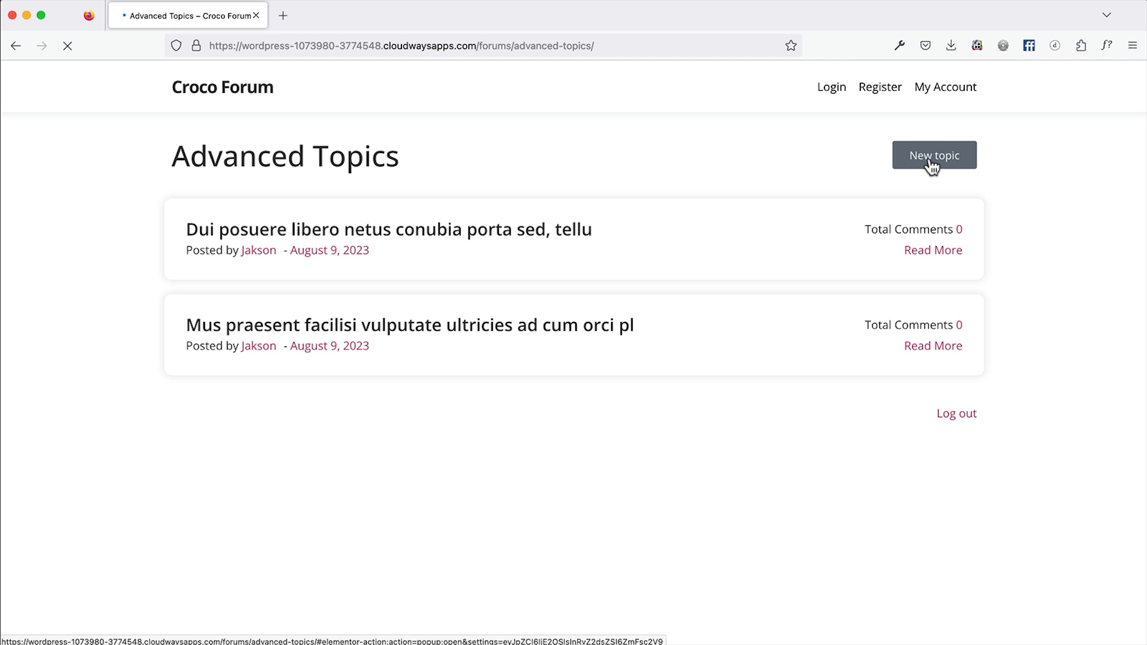
Submit a topic titled 'Hello!' with description 'I have' through the New Topic popup
left_click(931, 166)
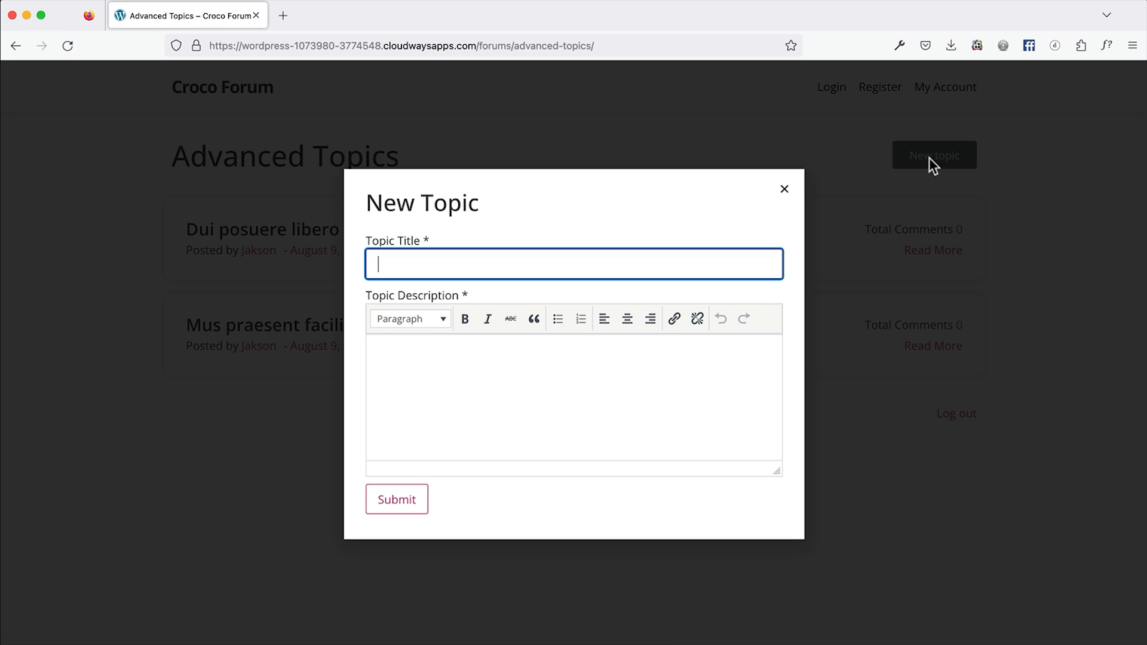
type("Hello!")
key("Tab")
type("I have")
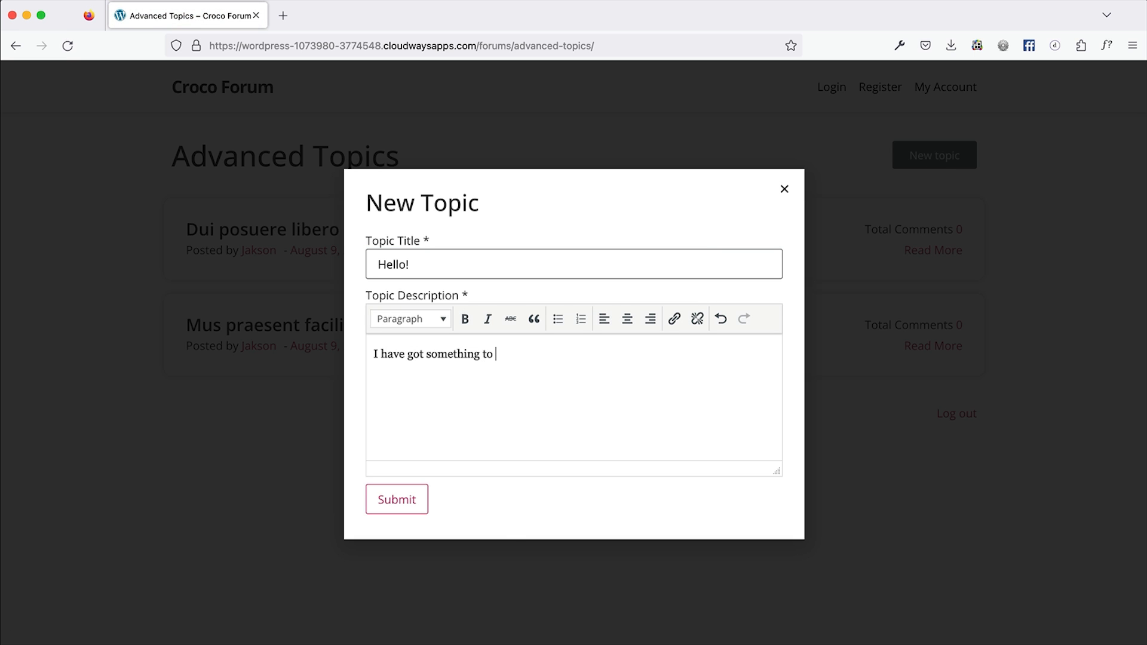
left_click(415, 502)
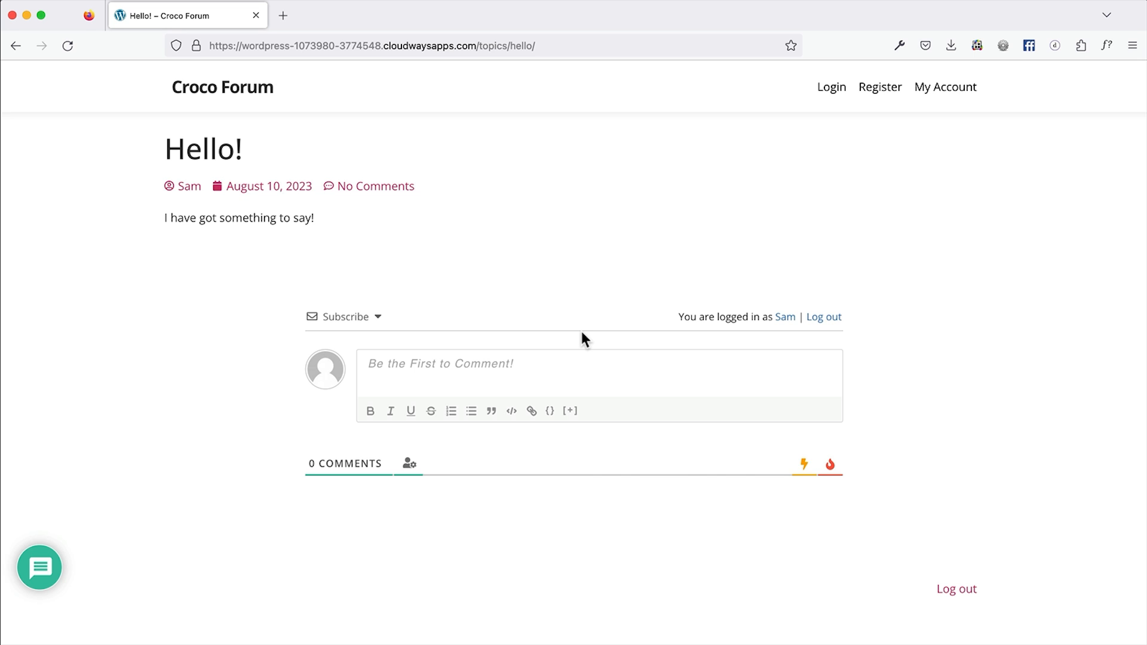
Check the topic author's archive page, go back, and close the template editor tab
left_click(192, 188)
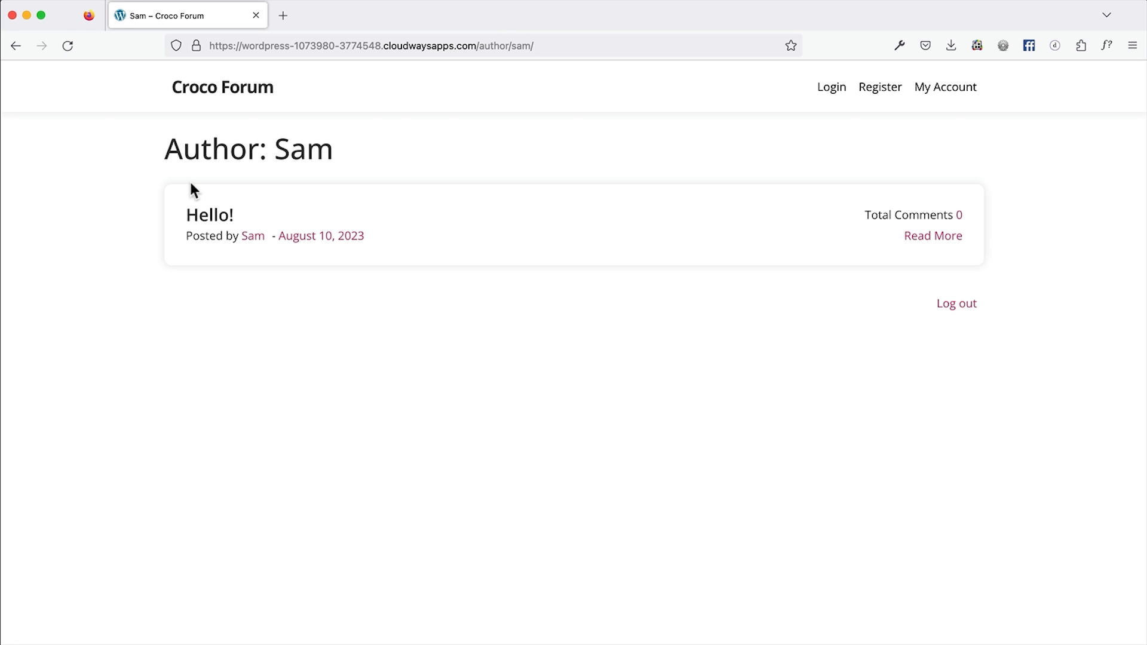
left_click(20, 53)
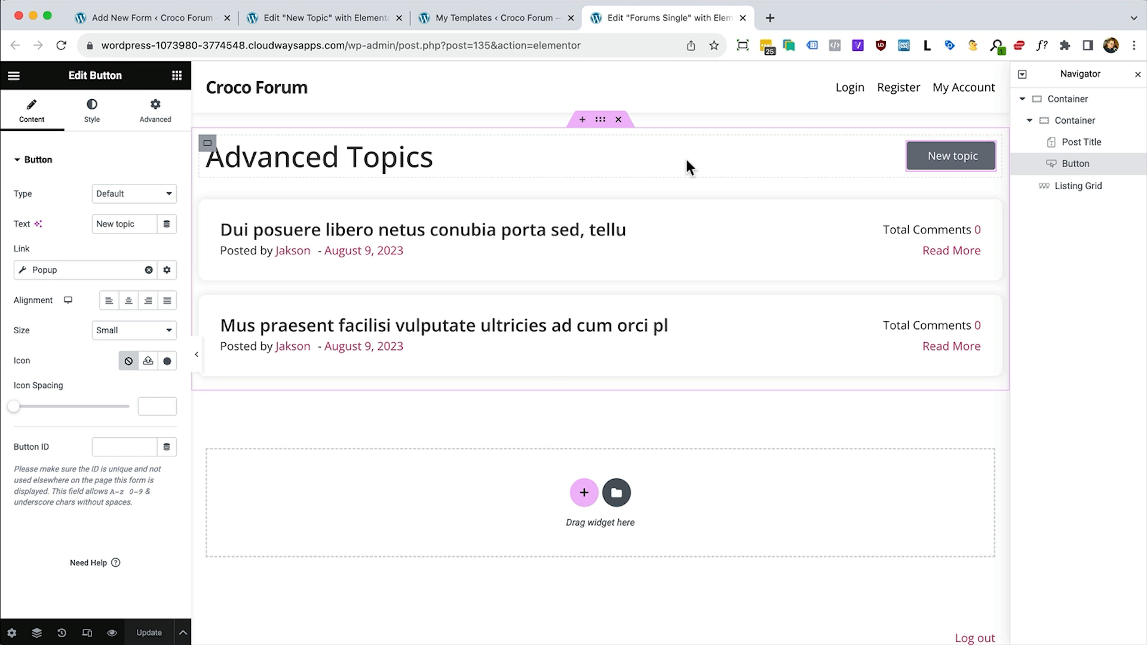
key("ctrl+w")
key("ctrl+w")
key("ctrl+w")
key("ctrl+w")
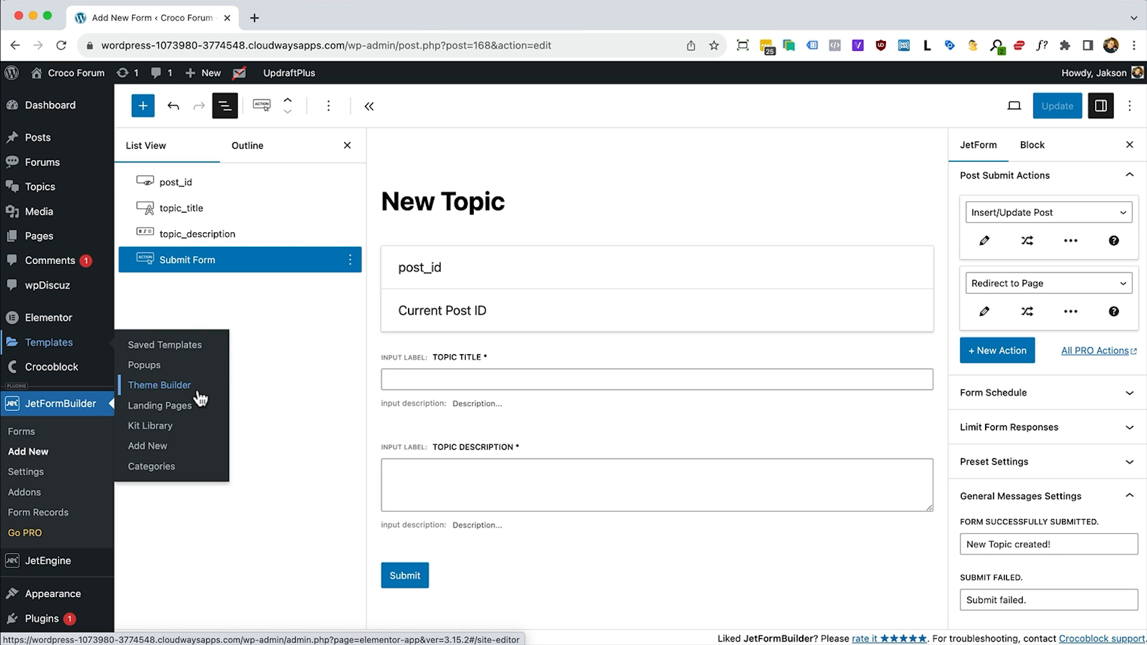
Add the Advanced Topics and General Discussion forums to the Main Menu
mouse_move(59, 592)
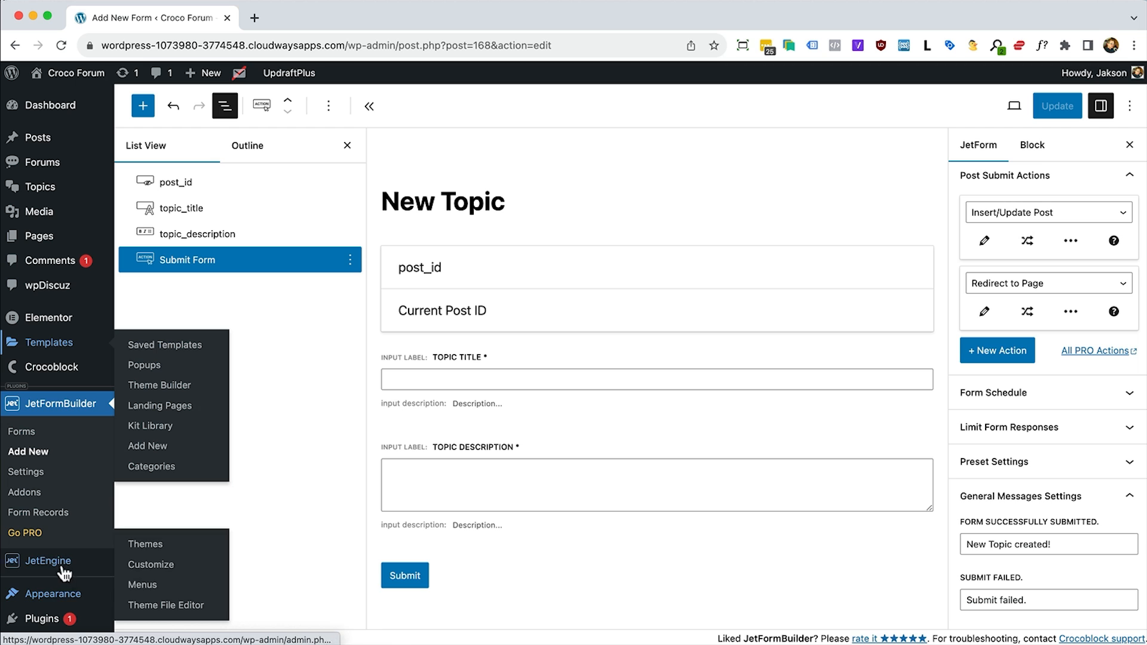
left_click(142, 584)
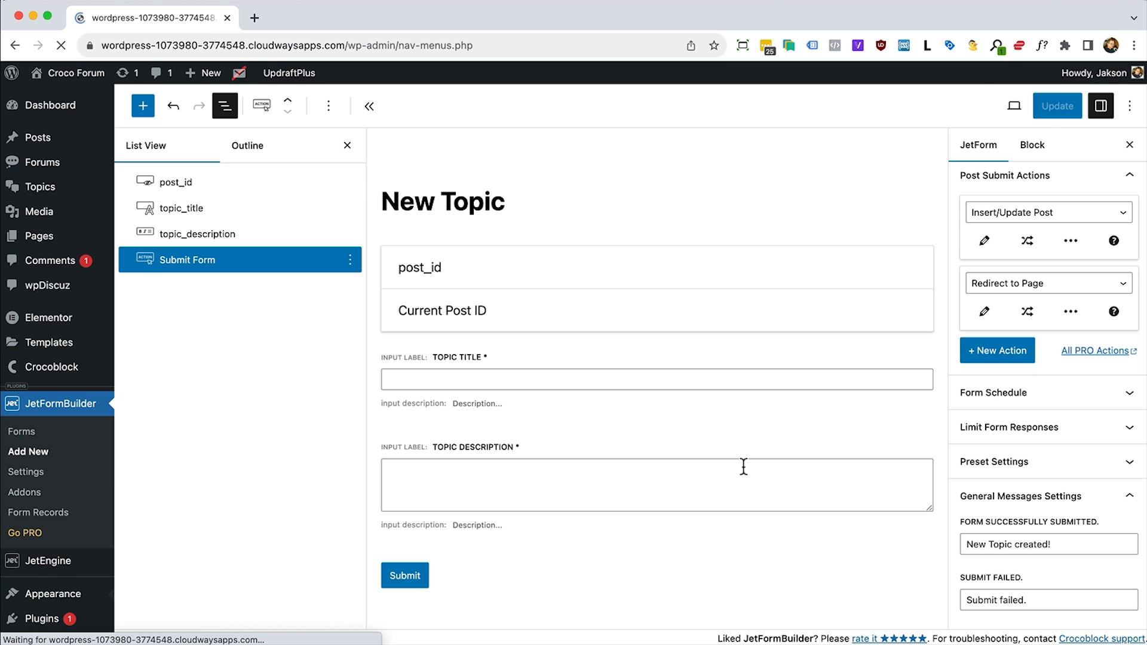
scroll(358, 448, "down", 3)
left_click(317, 406)
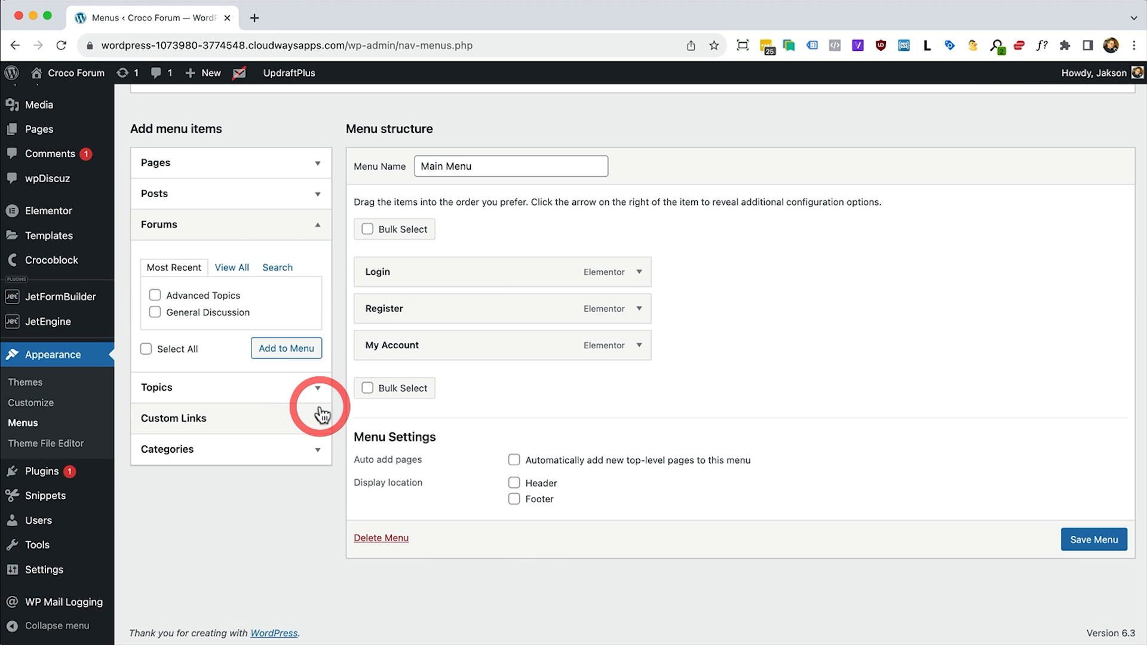
left_click(154, 295)
left_click(154, 312)
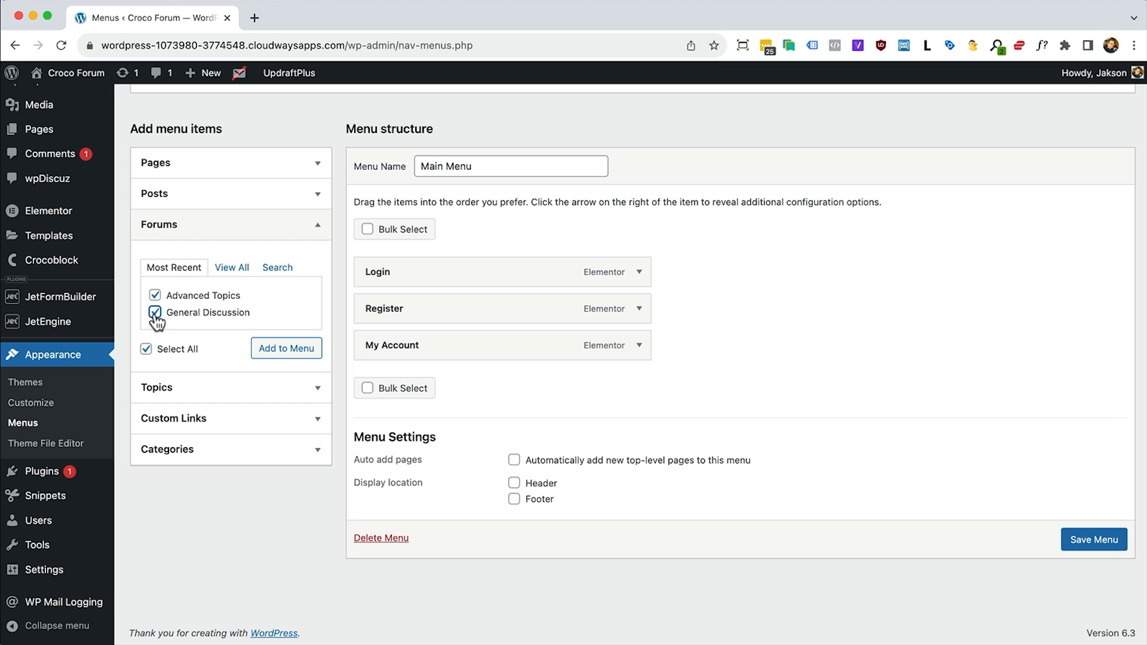
left_click(289, 358)
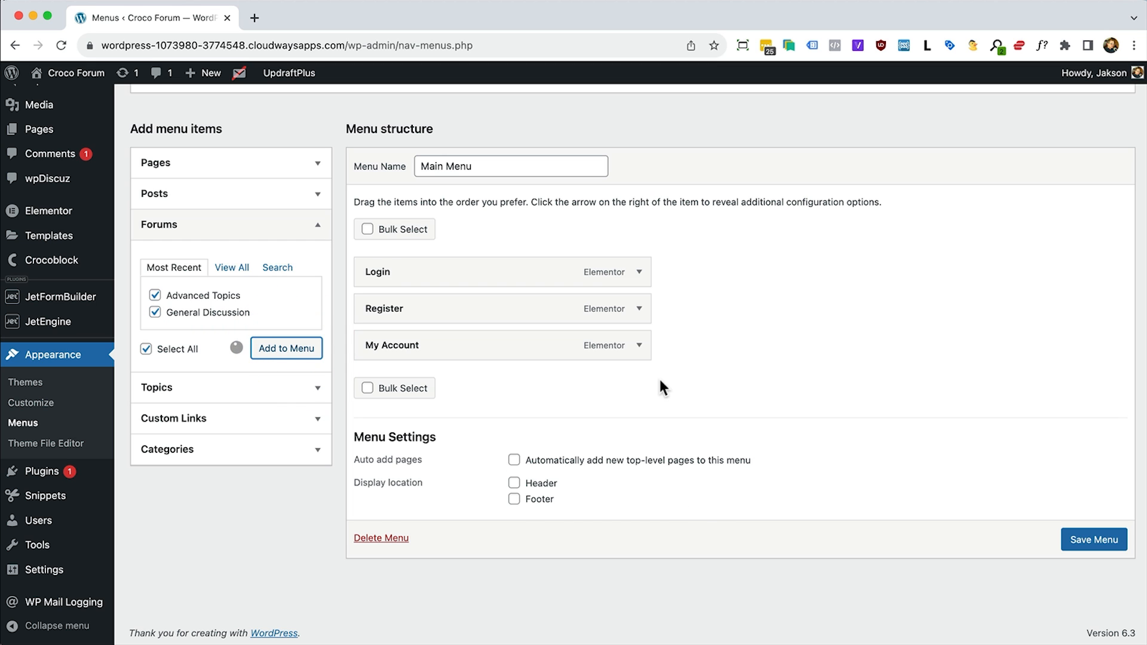
Move General Discussion, then Advanced Topics, to the top of Main Menu and save it
left_click_drag(471, 341, 471, 261)
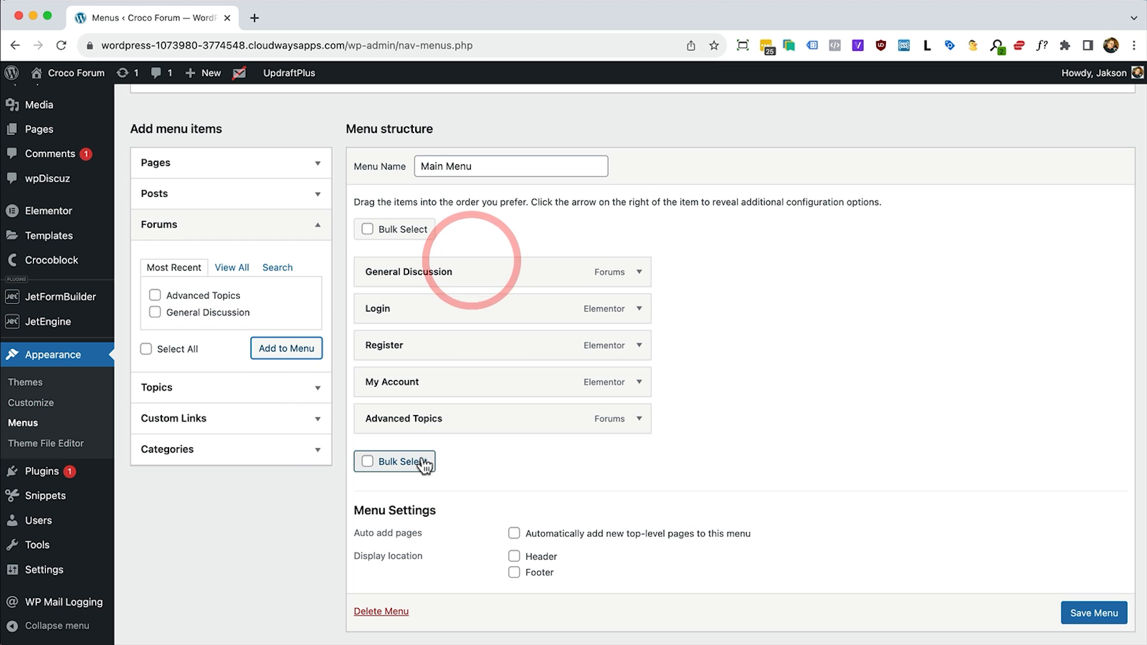
left_click_drag(428, 430, 421, 311)
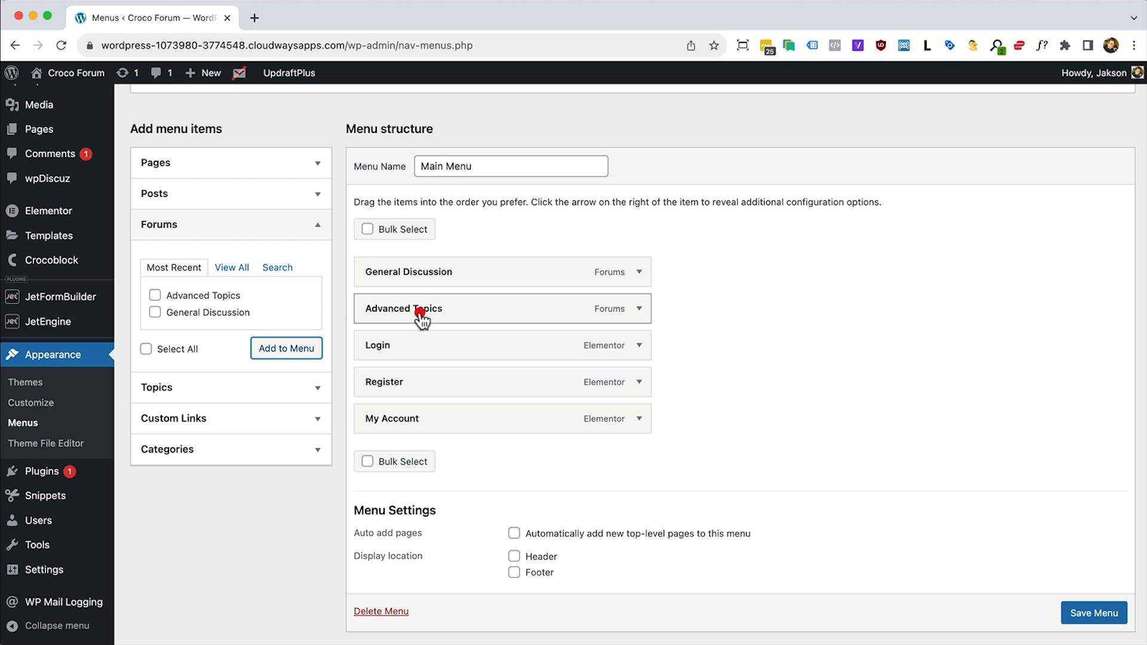
left_click(1098, 612)
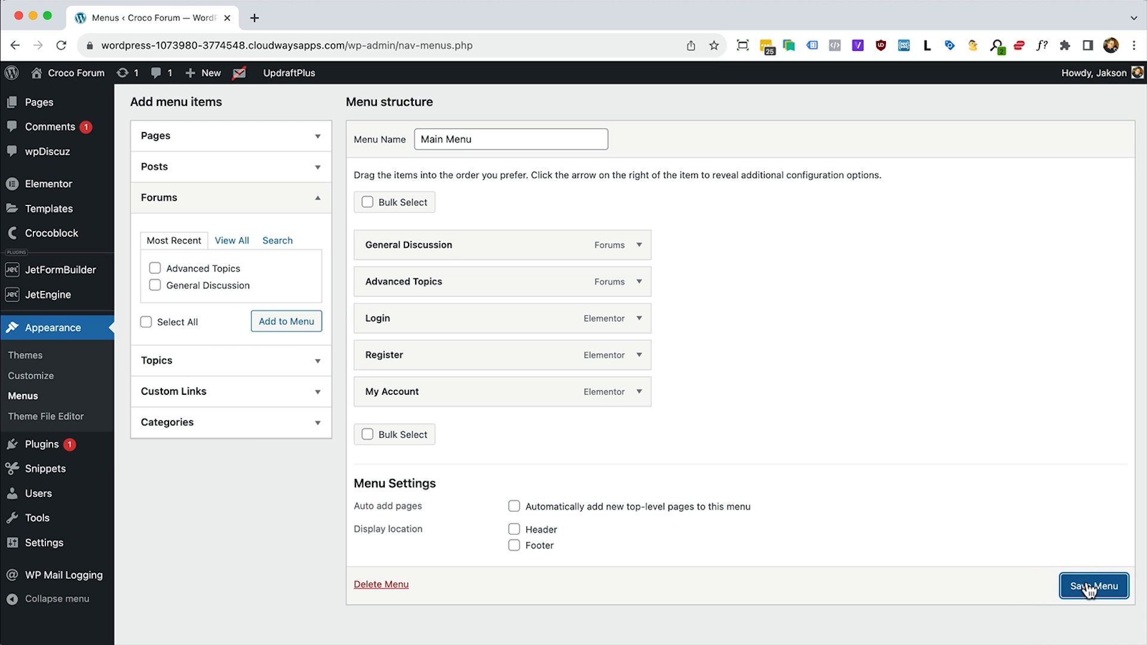
key("super+Tab")
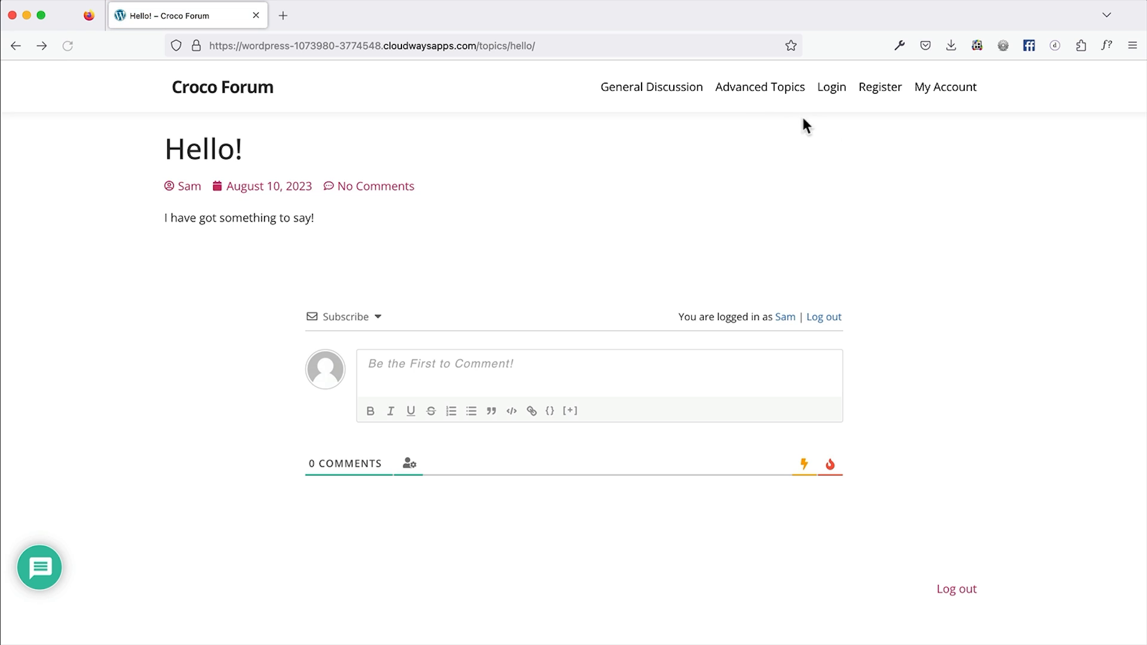
Post a topic titled 'New!' with body 'More stuff!' in General Discussion, then browse to Advanced Topics
left_click(649, 91)
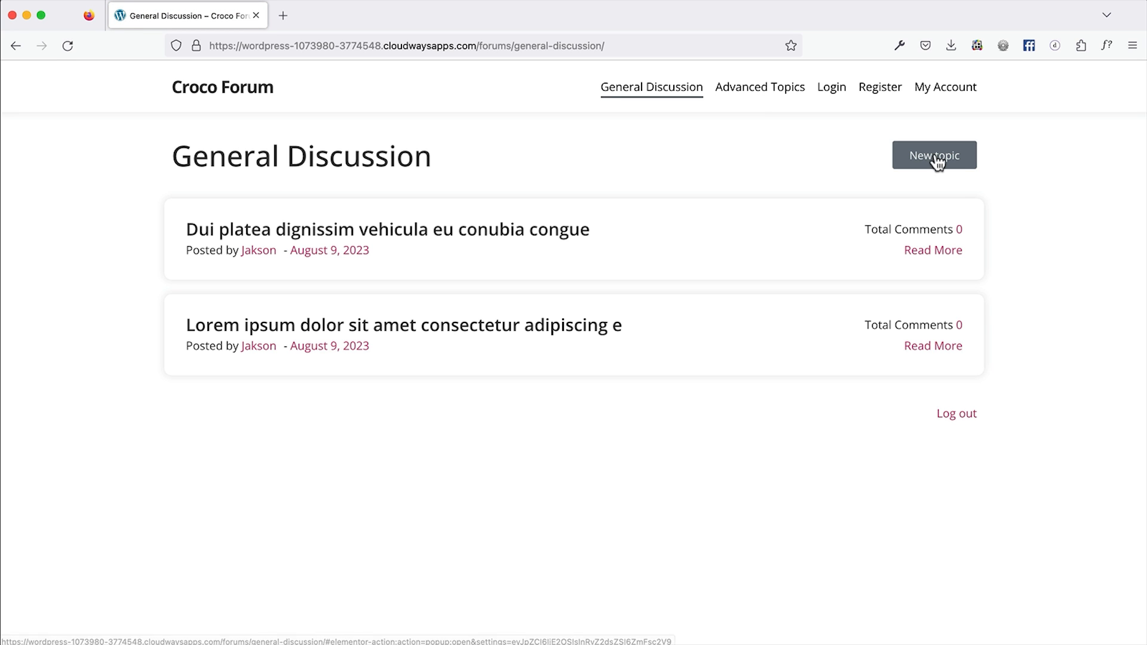
left_click(936, 157)
type("New!")
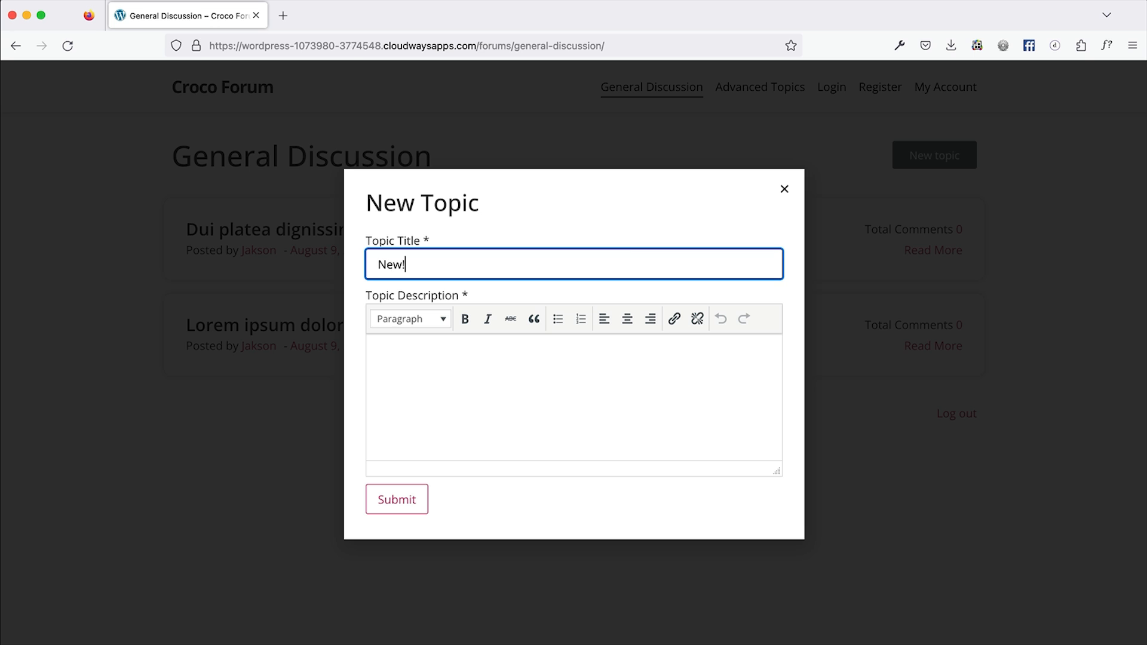
left_click(639, 386)
type("More")
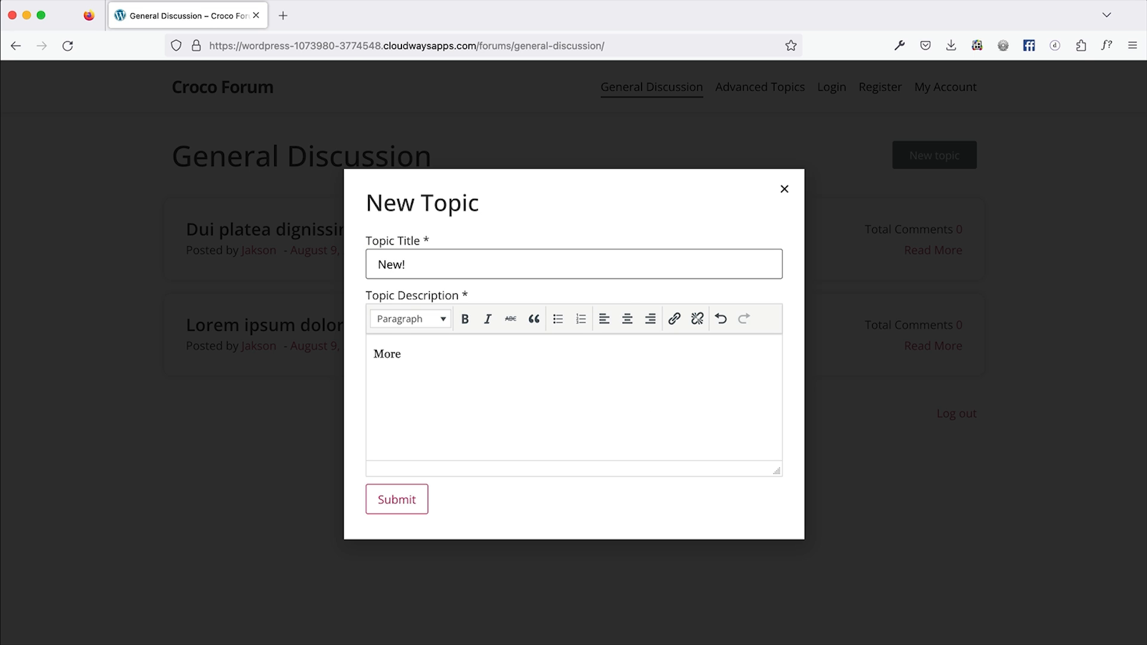
type(" stuff!")
left_click(397, 498)
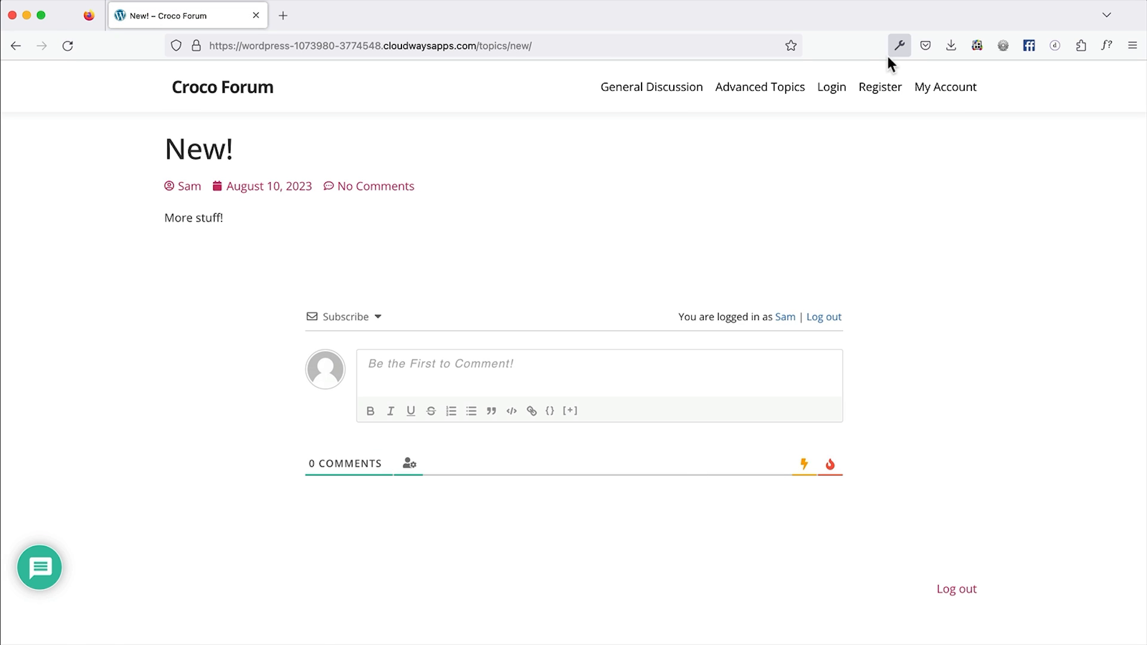
left_click(632, 96)
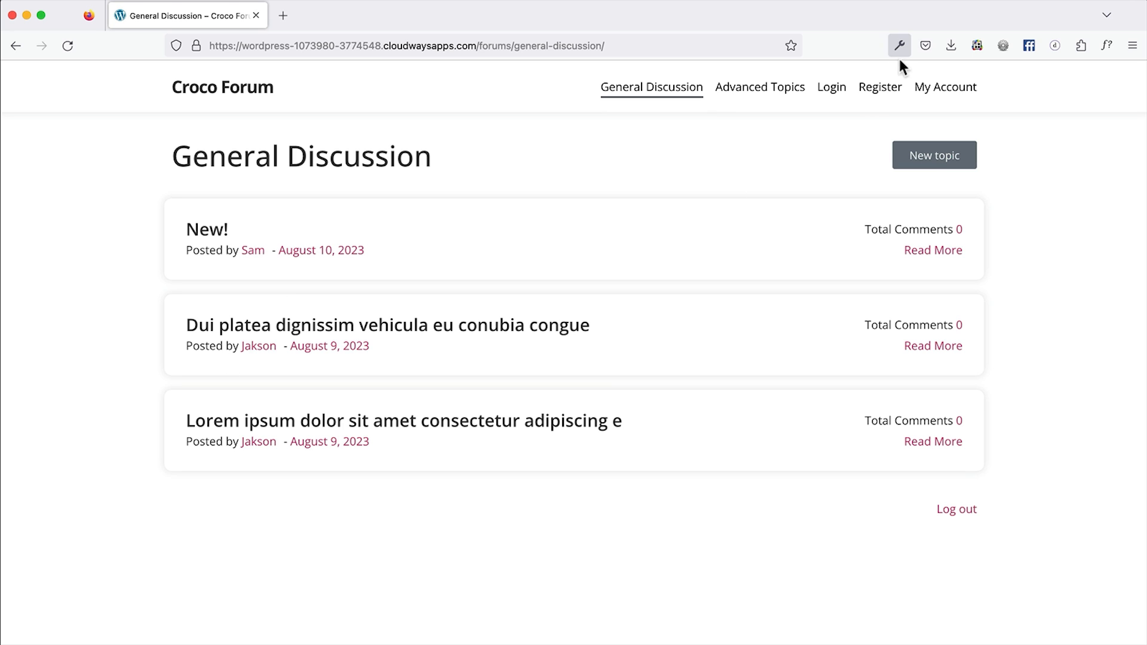
left_click(757, 95)
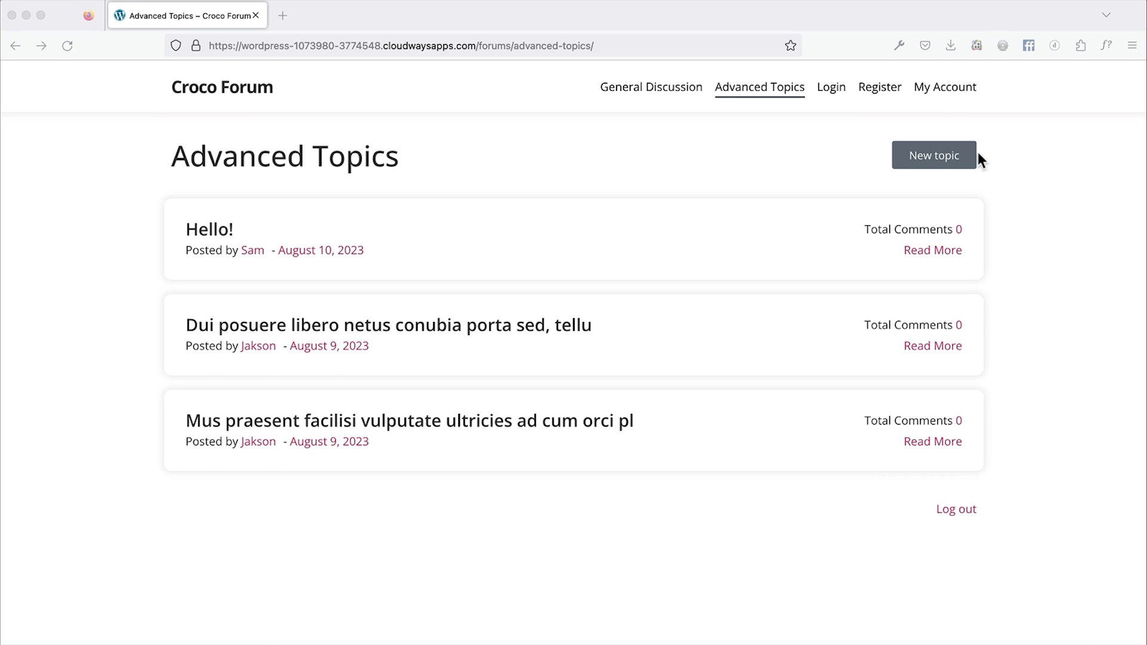
Browse My Account, General Discussion and the New! topic, then return to the WordPress admin window
left_click(947, 96)
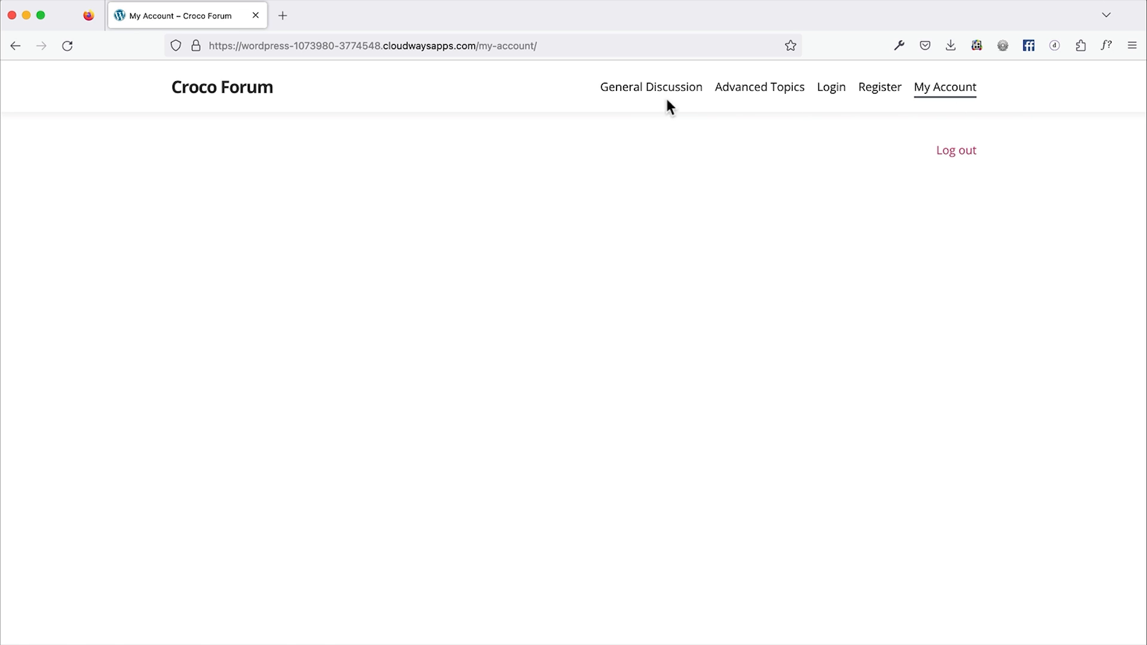
left_click(638, 96)
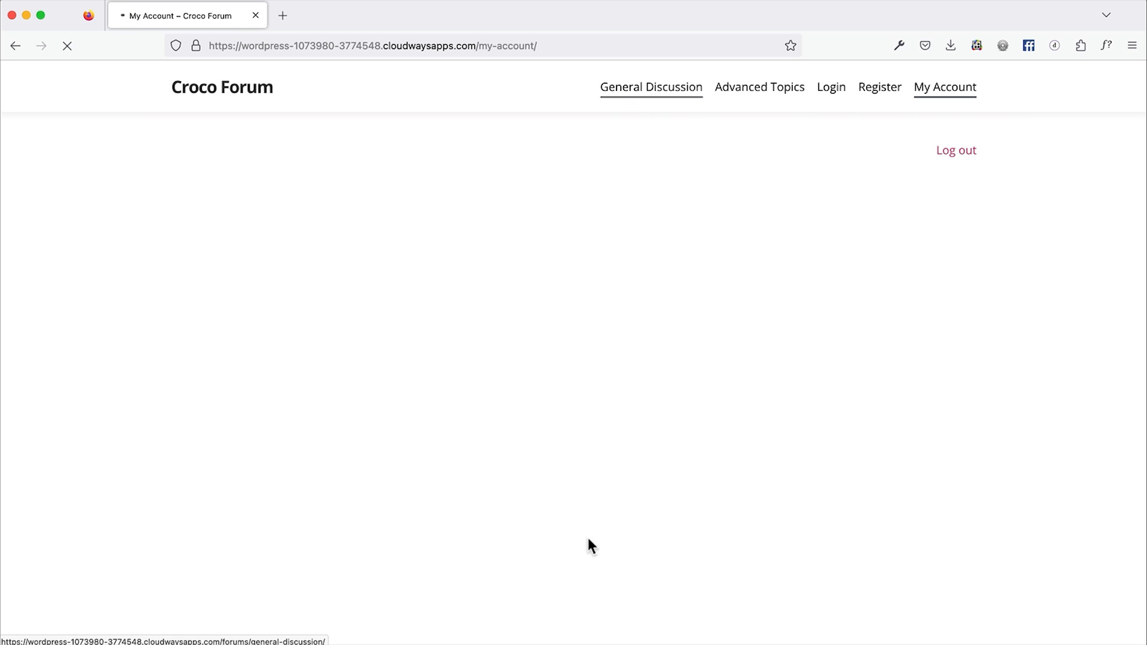
left_click(210, 241)
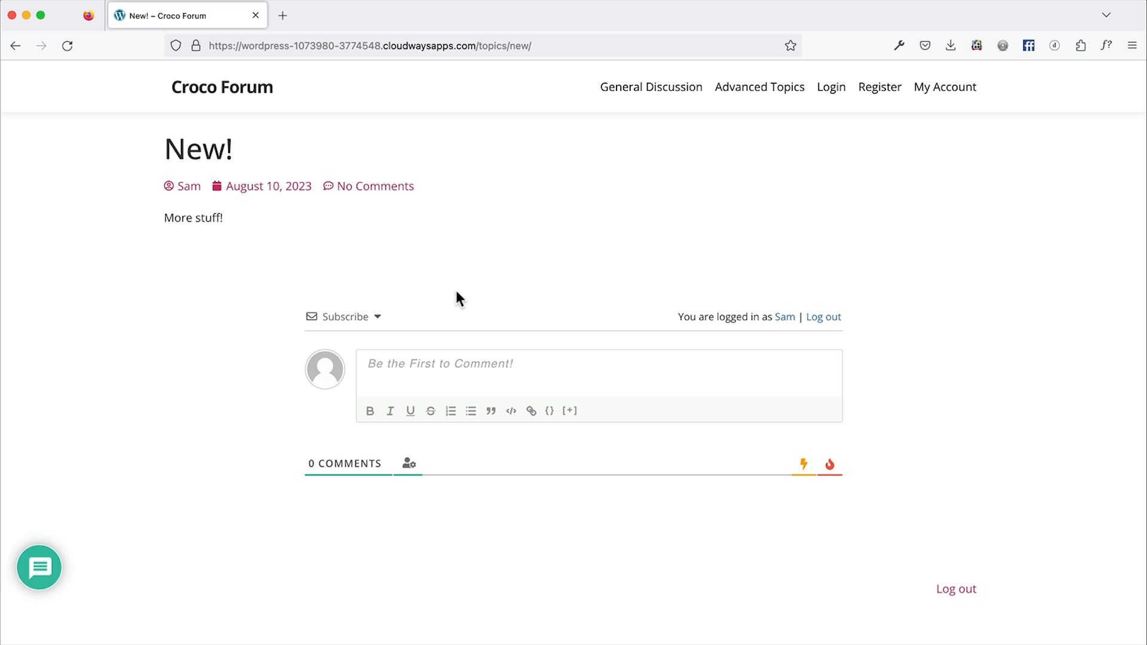
key("super+Tab")
key("Tab")
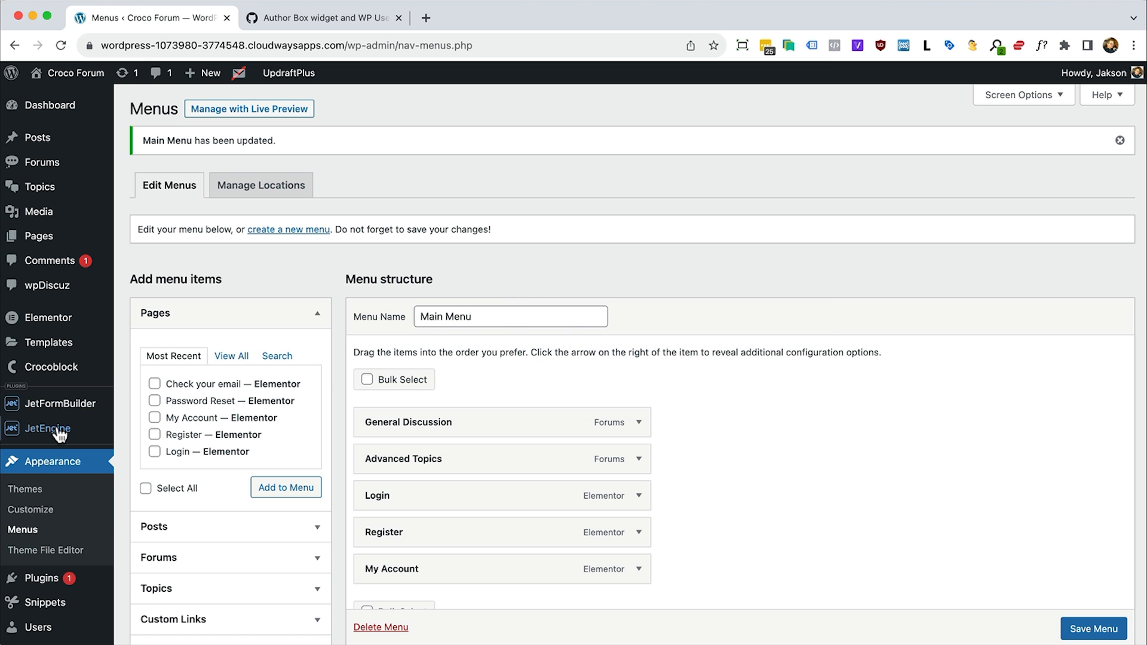
Create a JetEngine meta box named 'Users' for users, visible at Edit User & Profile
mouse_move(56, 429)
left_click(154, 492)
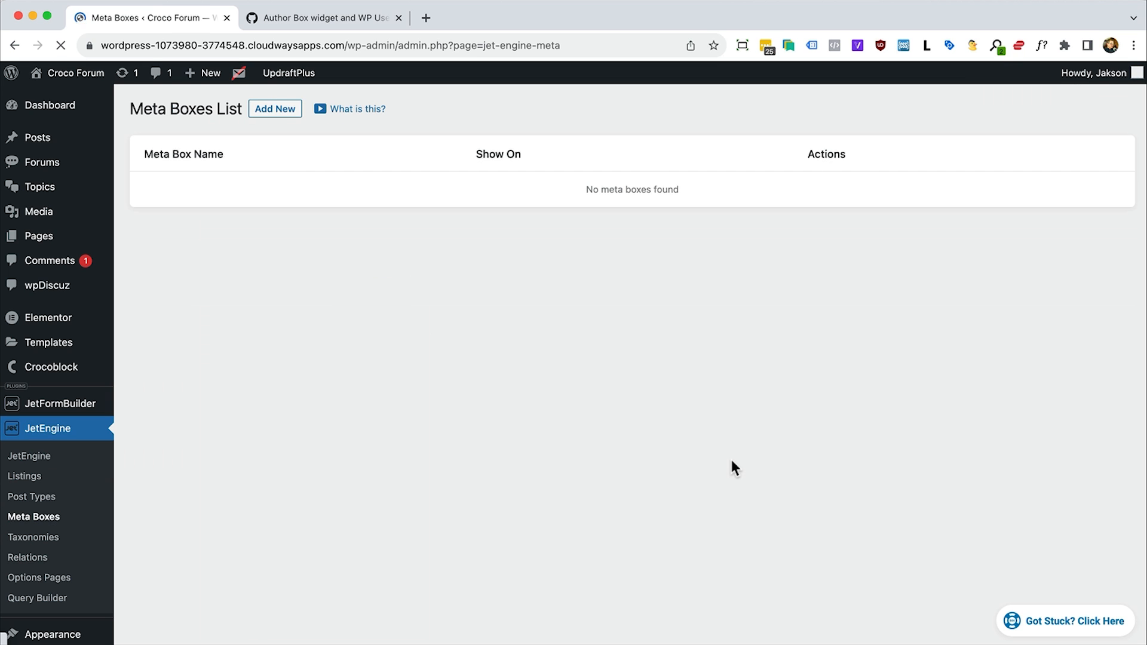
left_click(290, 114)
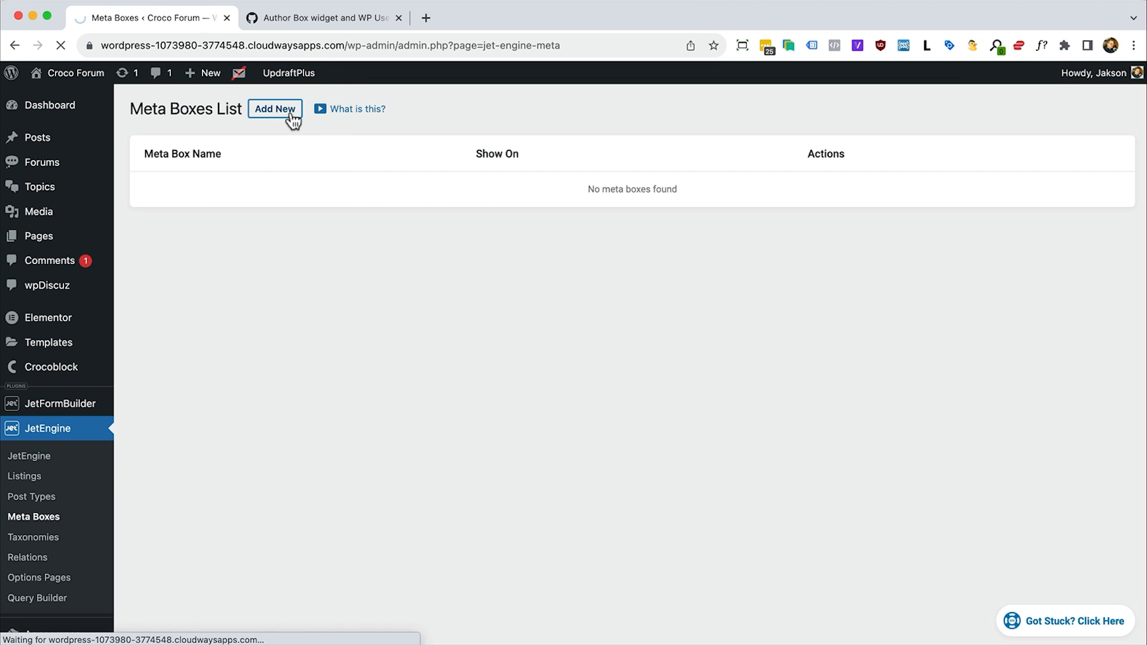
type("Users")
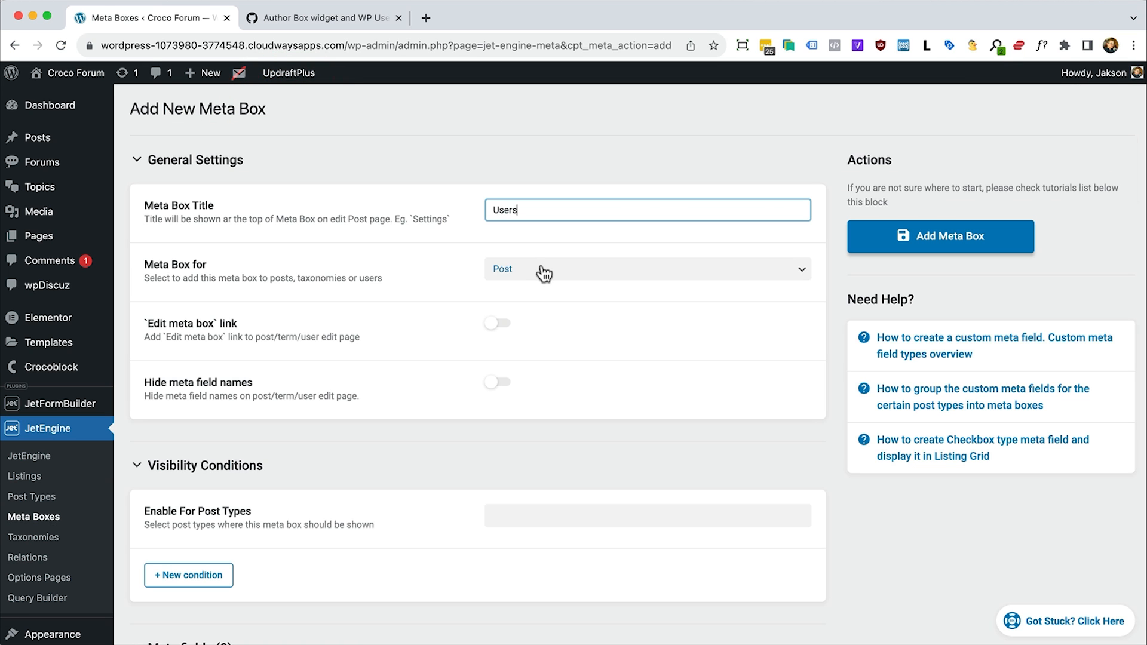
left_click(544, 272)
left_click(538, 299)
scroll(536, 298, "down", 5)
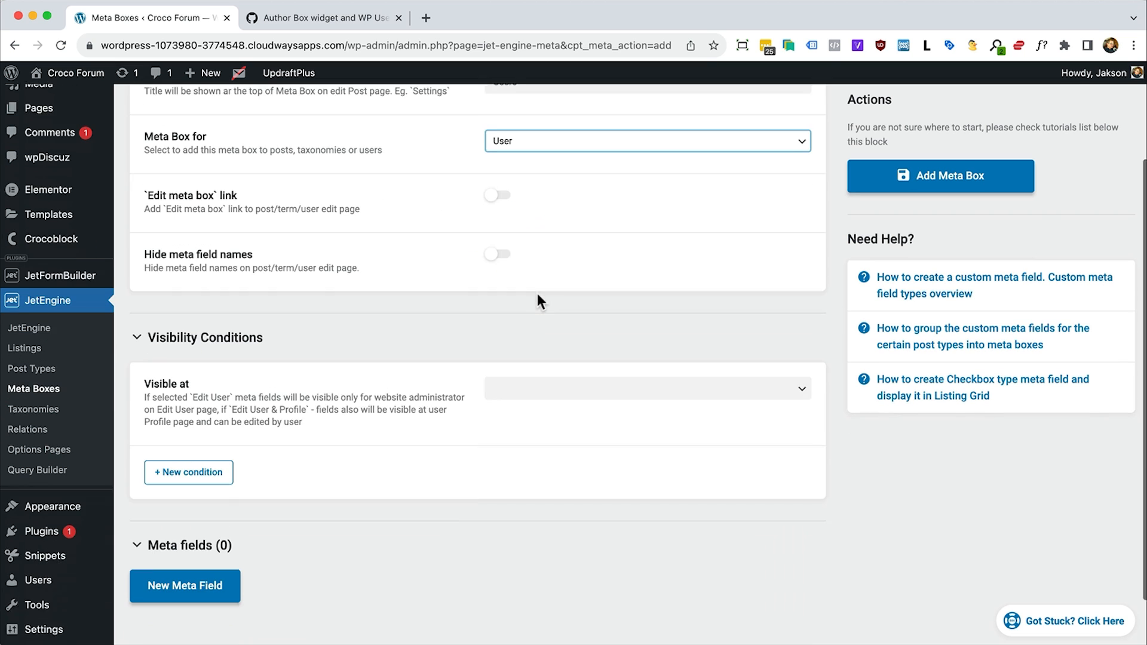
left_click(531, 361)
left_click(532, 384)
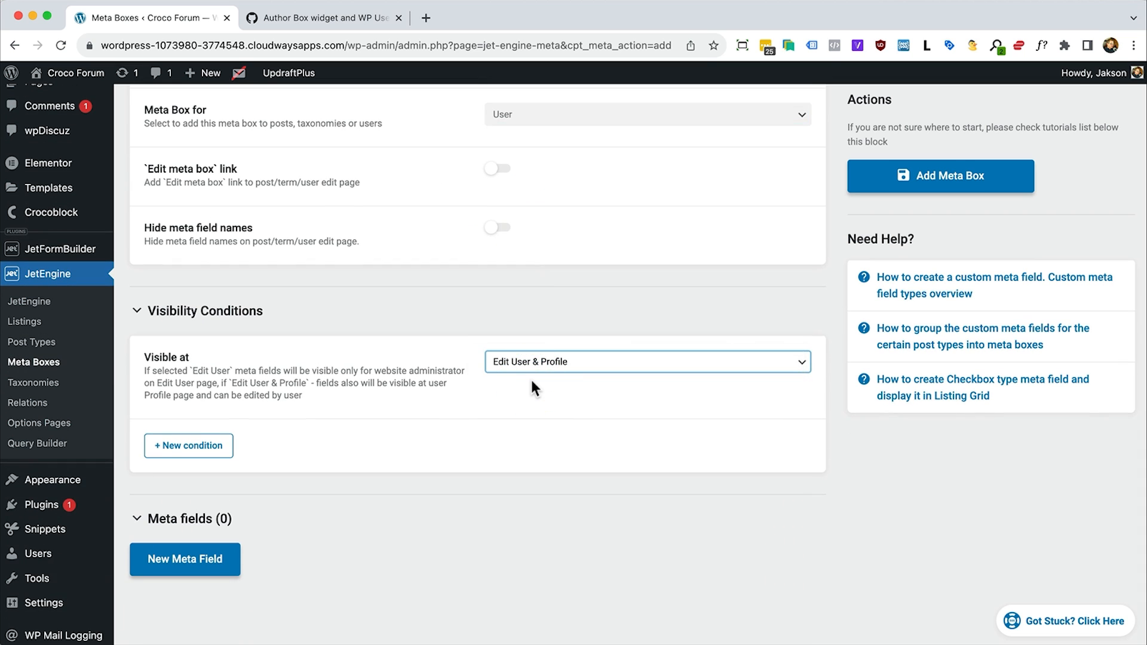
scroll(529, 378, "down", 2)
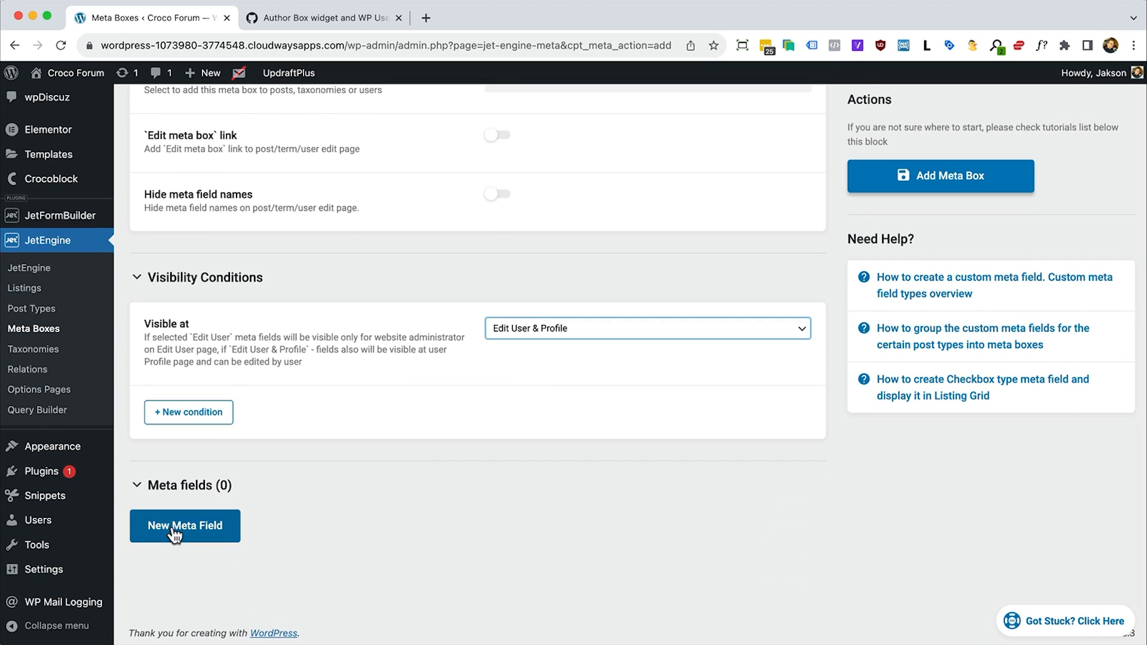
Add a meta field labelled 'Avatar' with object type Field
left_click(175, 527)
scroll(528, 454, "down", 3)
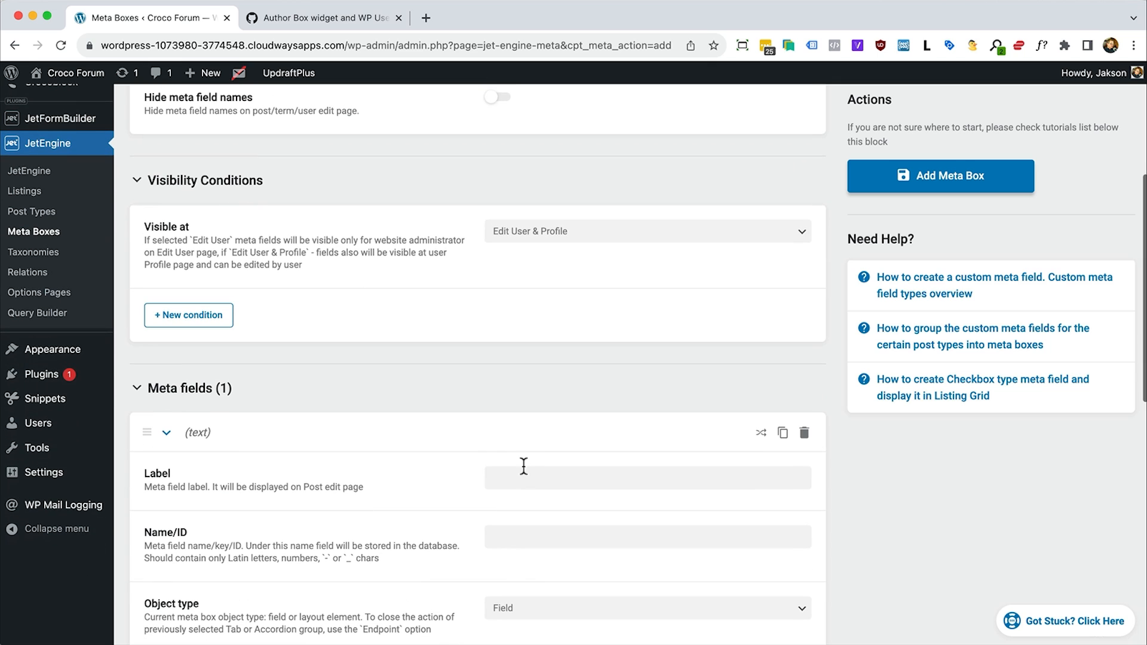
left_click(518, 474)
type("Ava")
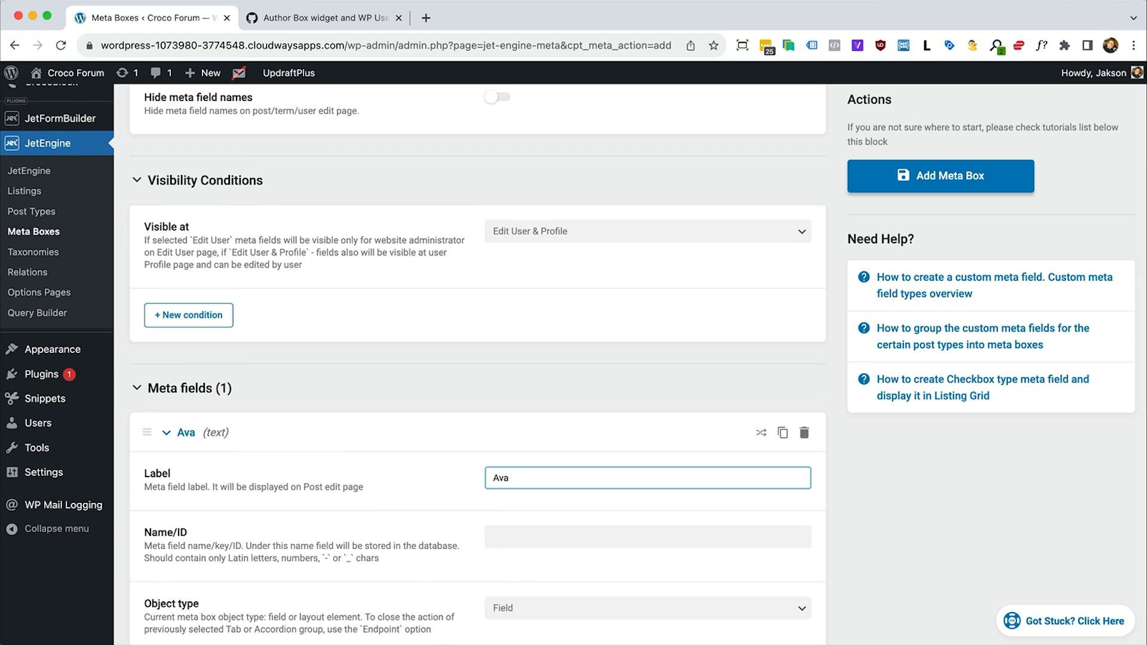
type("tar")
left_click(563, 513)
scroll(639, 495, "down", 2)
left_click(565, 512)
left_click(566, 511)
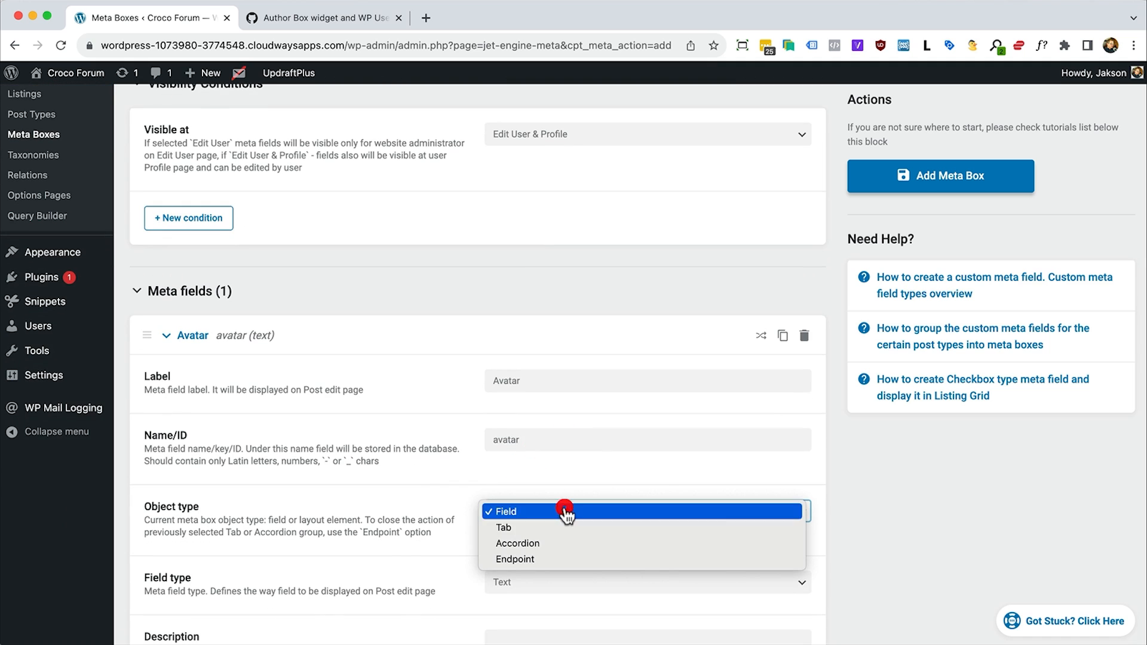
scroll(566, 515, "down", 3)
Make Avatar a Media field with Media ID value format and save the meta box
left_click(514, 459)
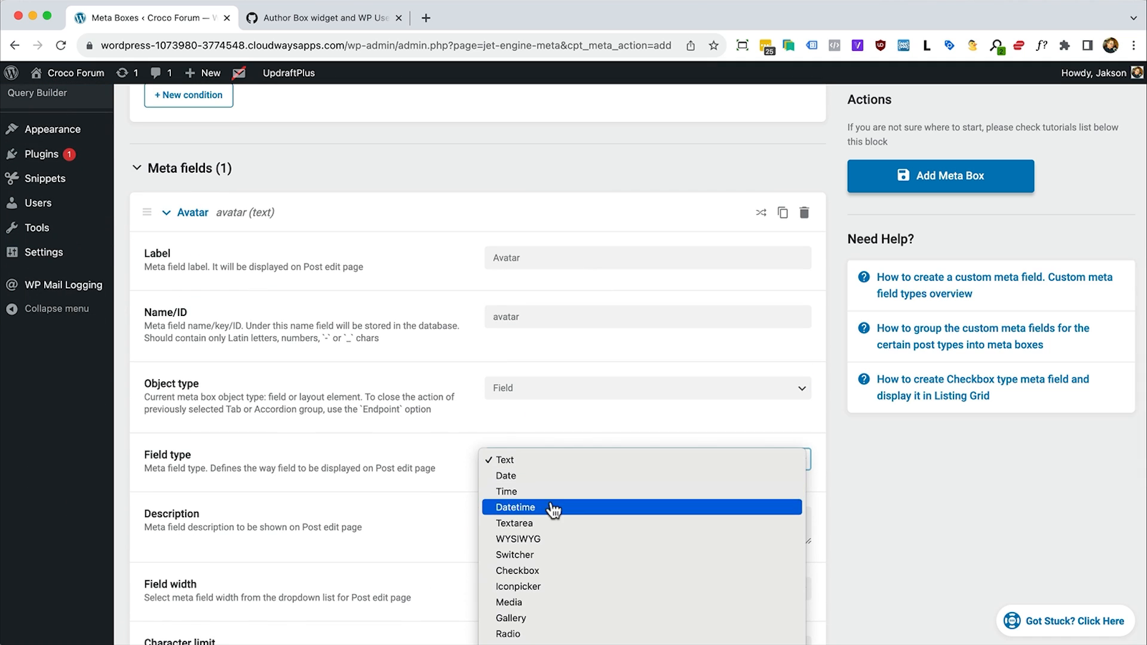
left_click(521, 602)
left_click(528, 519)
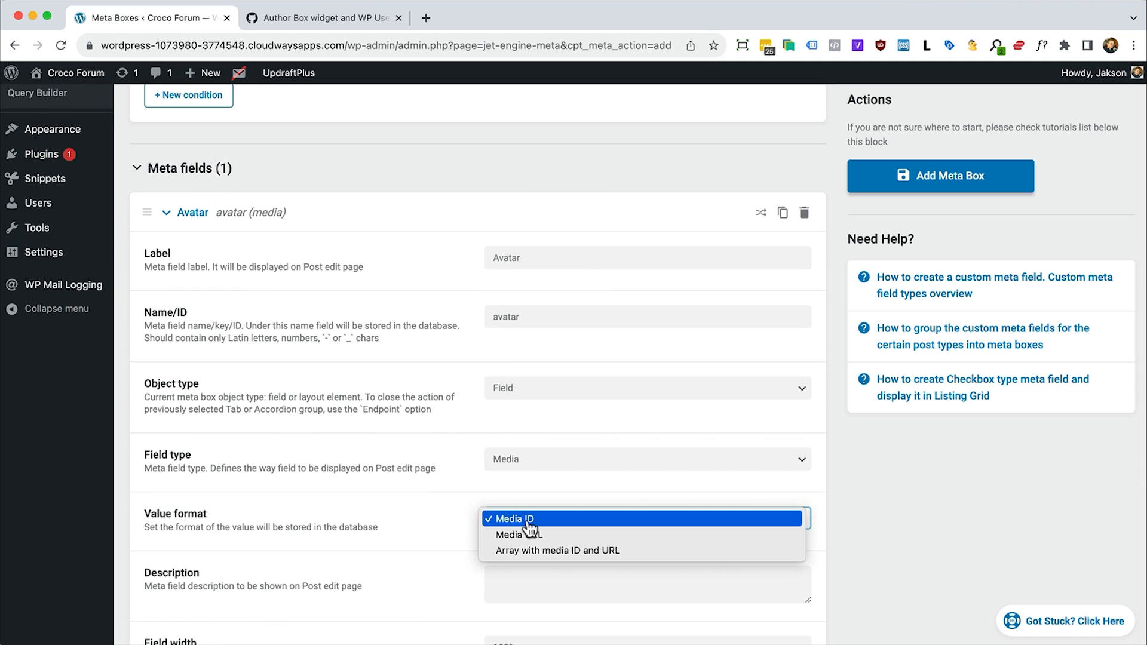
left_click(525, 519)
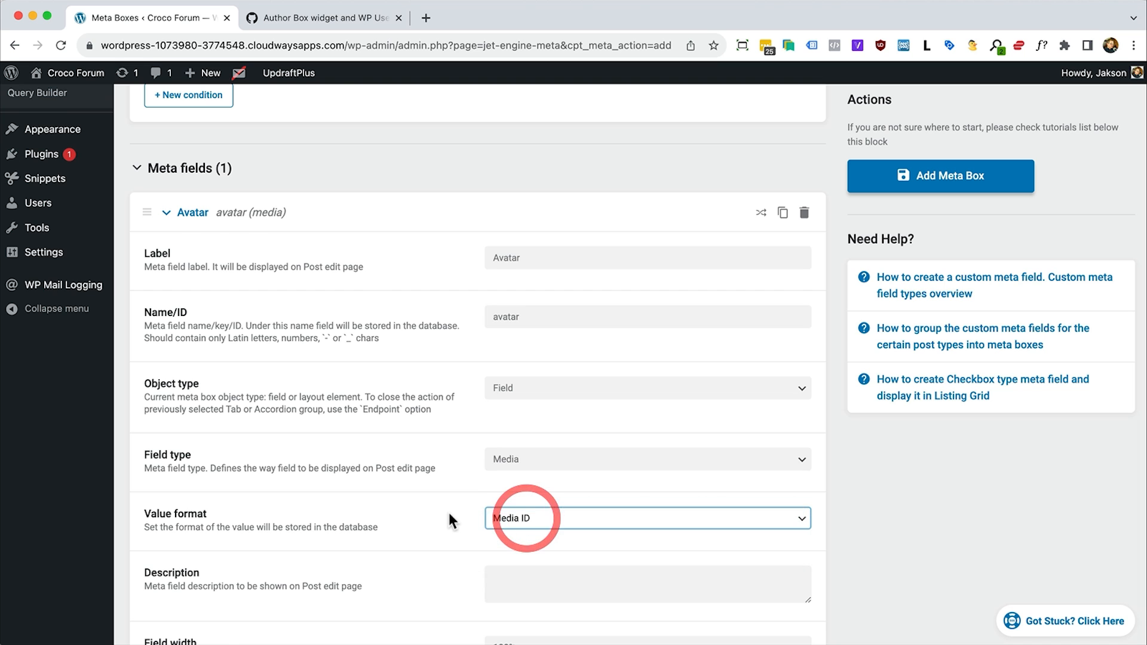
scroll(449, 512, "down", 5)
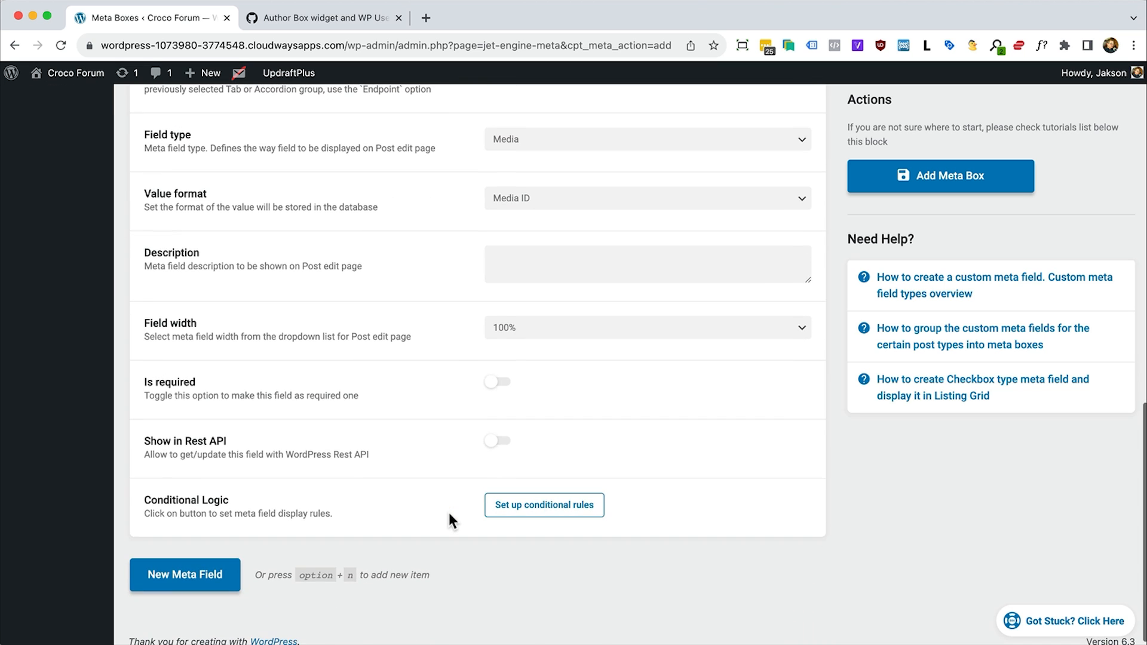
left_click(941, 187)
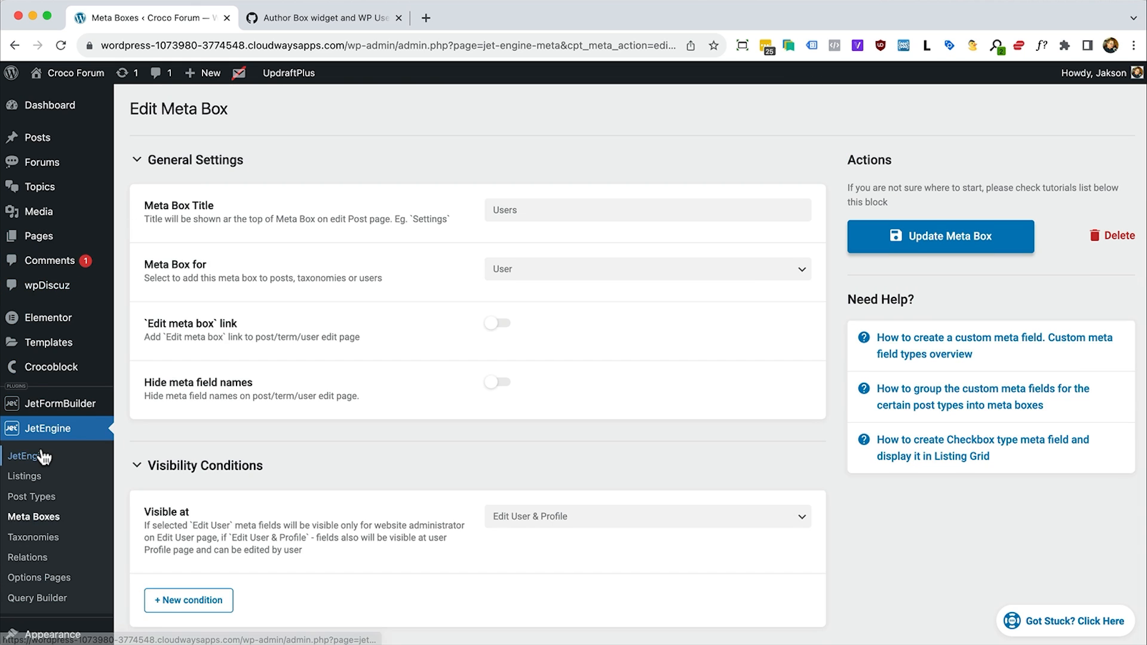
Open the Users list in a new tab and edit the subscriber's profile
scroll(43, 457, "down", 2)
scroll(43, 457, "down", 3)
right_click(45, 516)
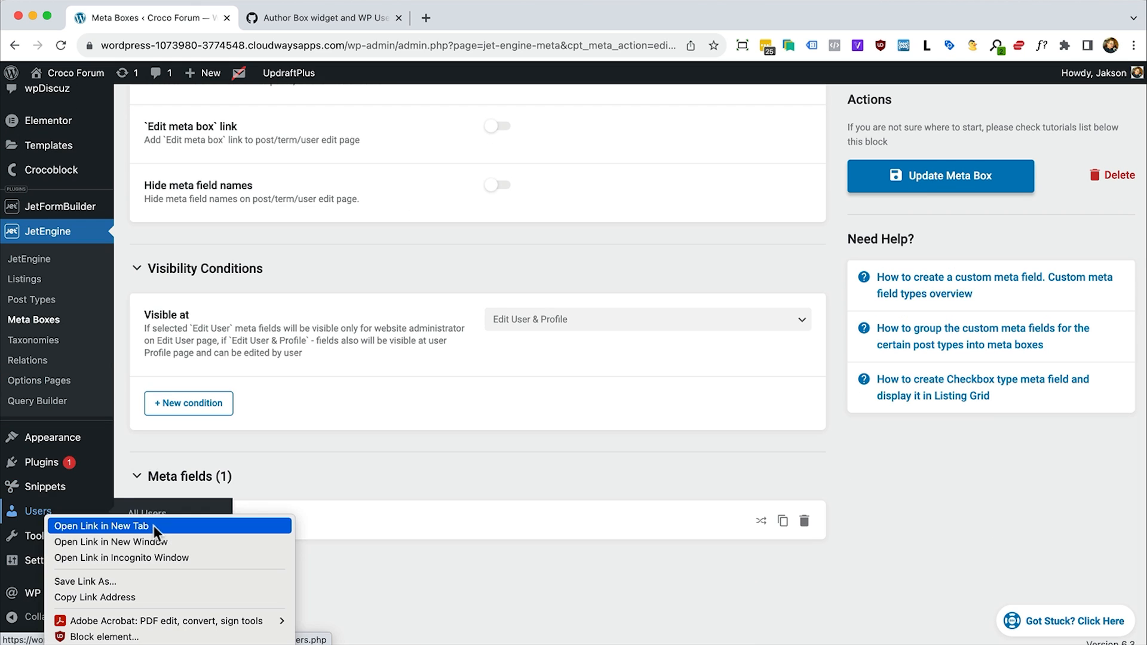
left_click(153, 525)
left_click(323, 16)
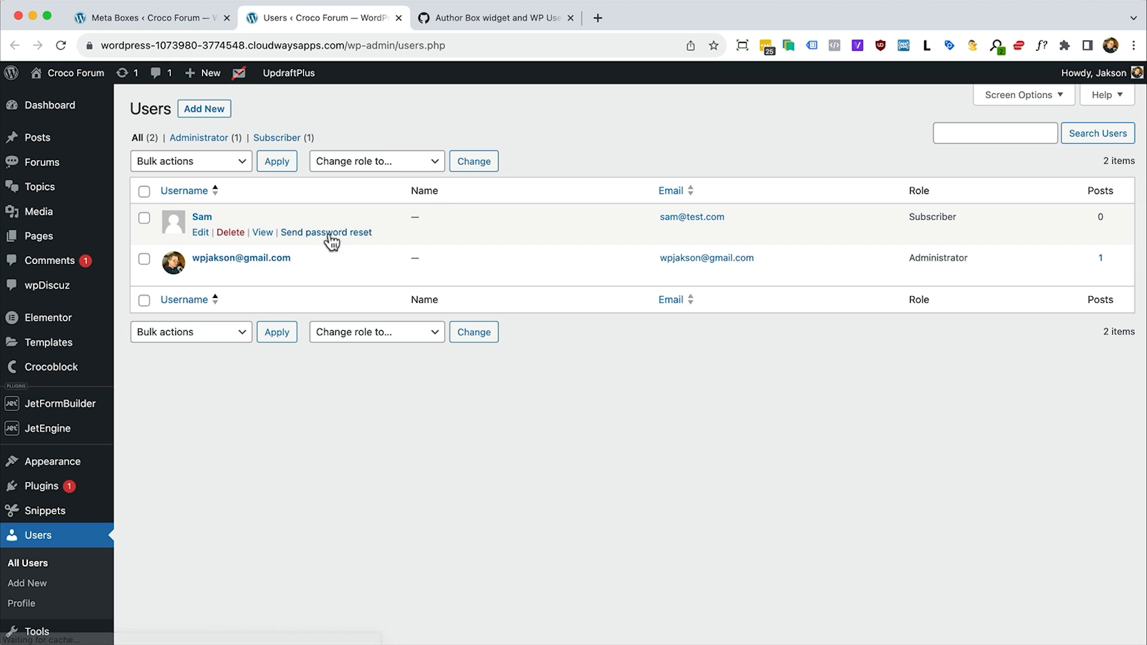
left_click(202, 216)
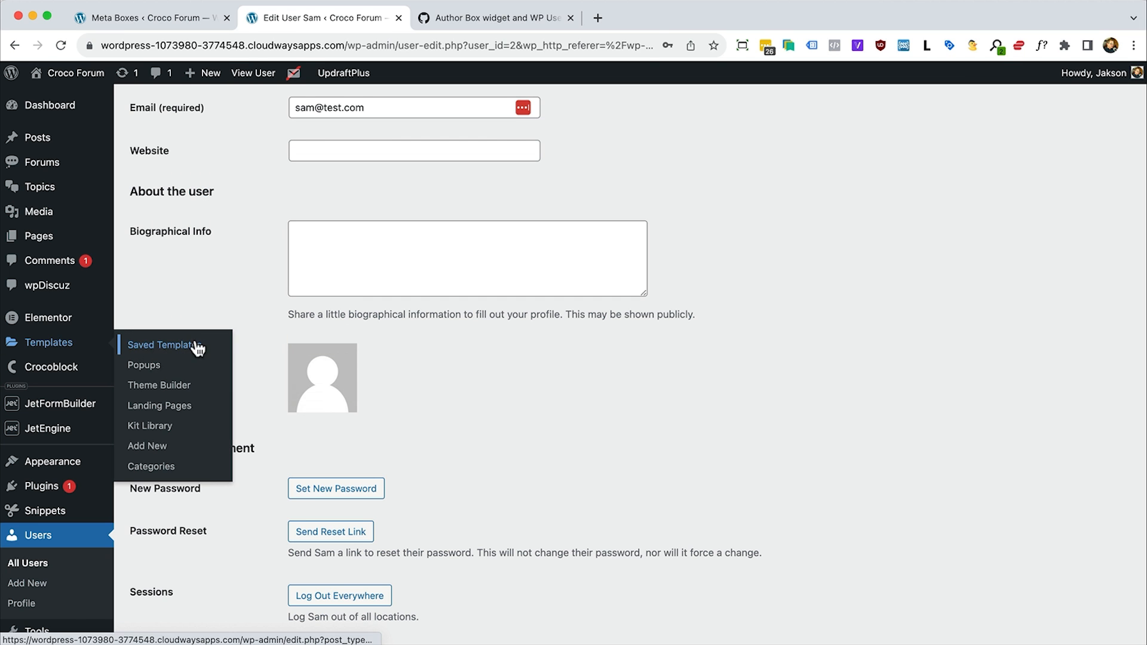
scroll(484, 361, "down", 10)
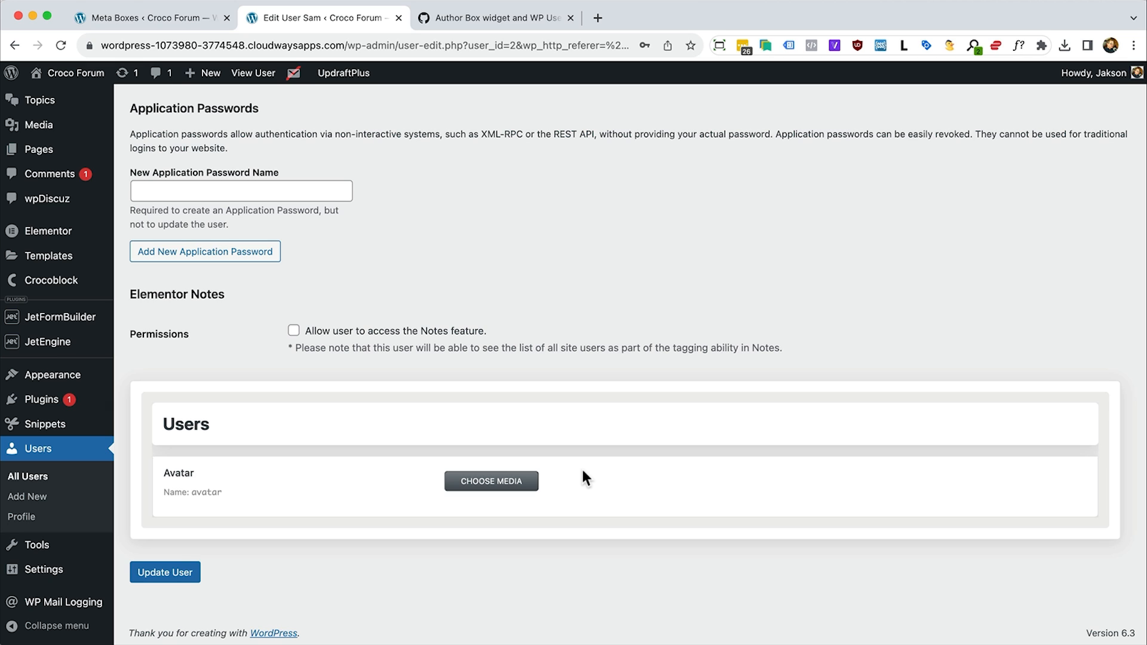
Upload the portrait photo as the subscriber's Avatar and update the user profile
left_click(508, 486)
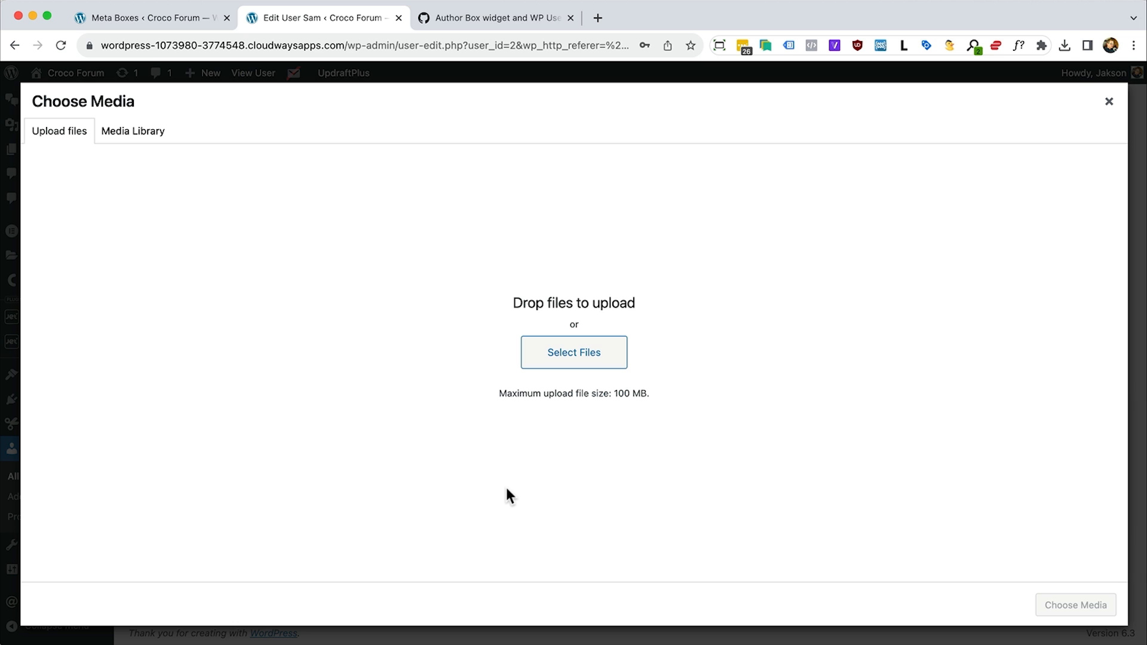
left_click(550, 361)
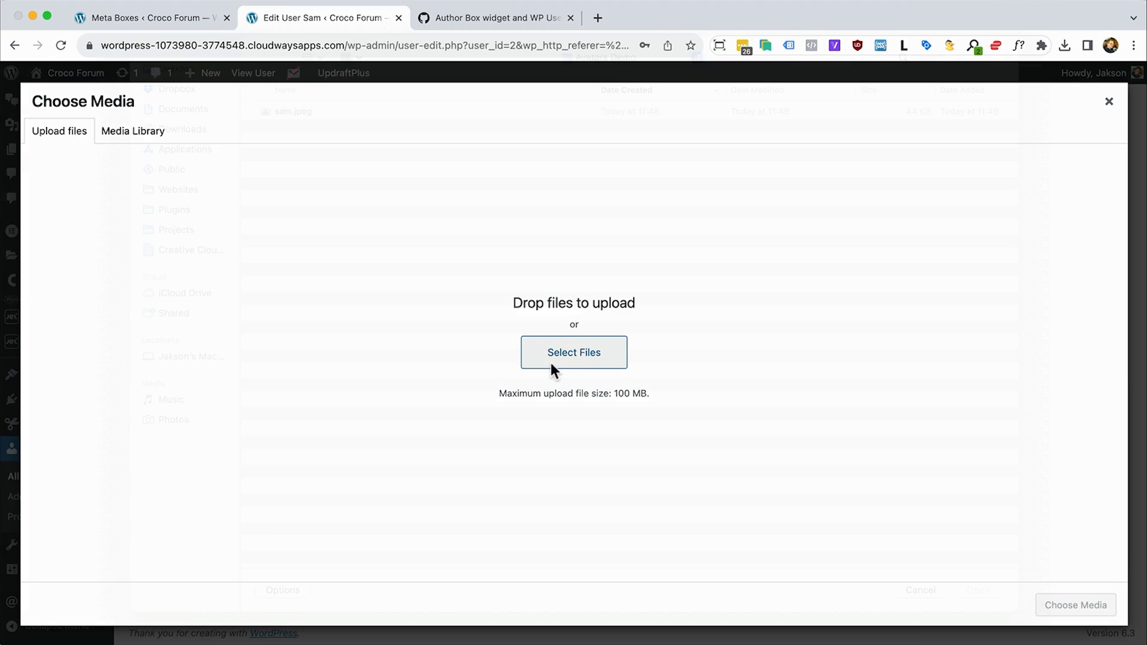
double_click(293, 136)
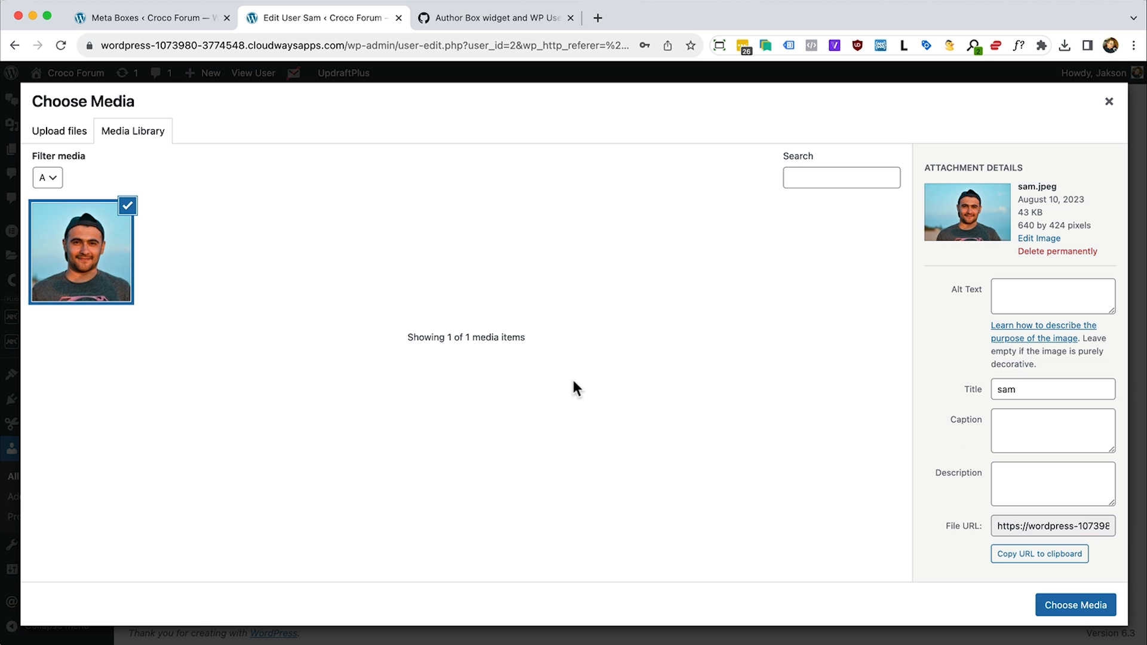
left_click(1085, 608)
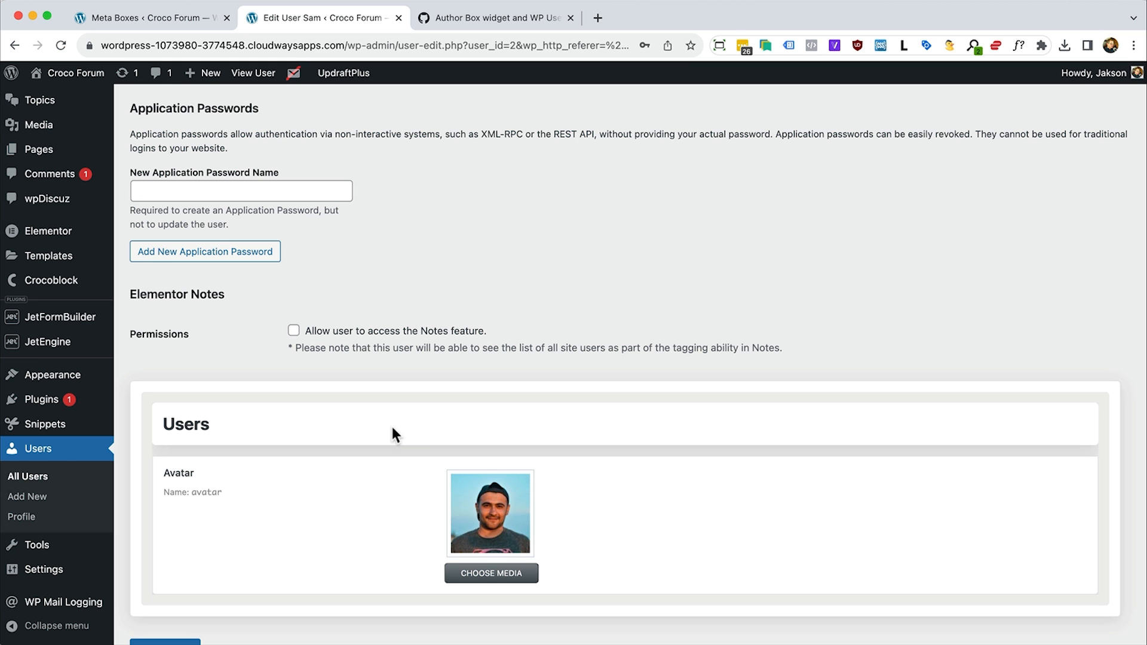
scroll(391, 424, "down", 3)
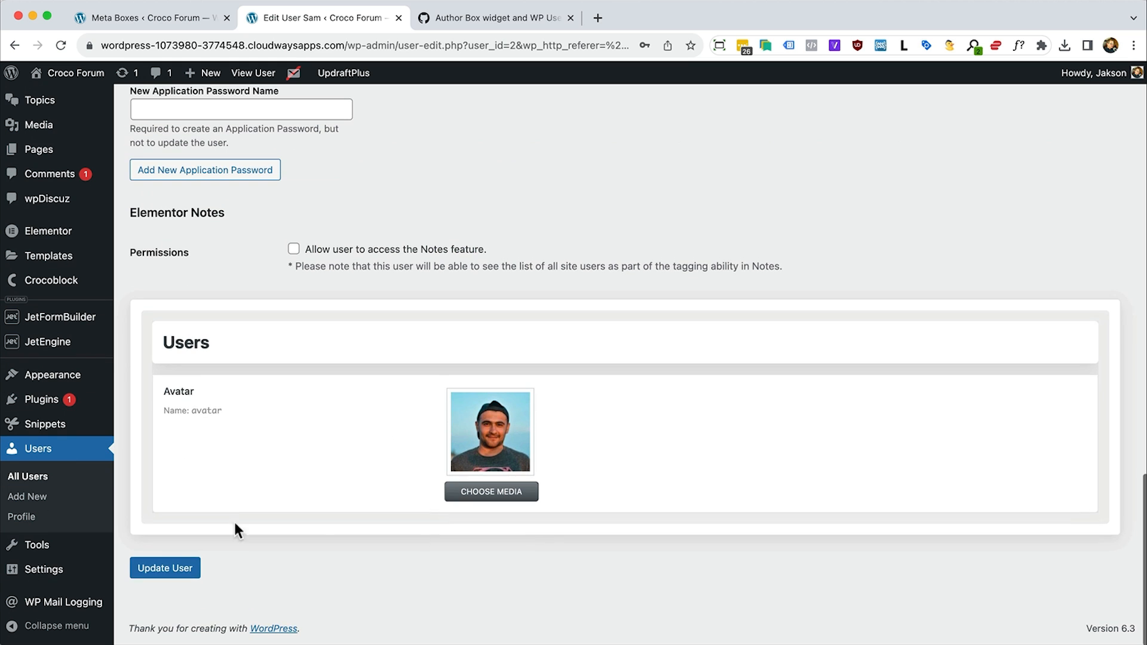
left_click(167, 577)
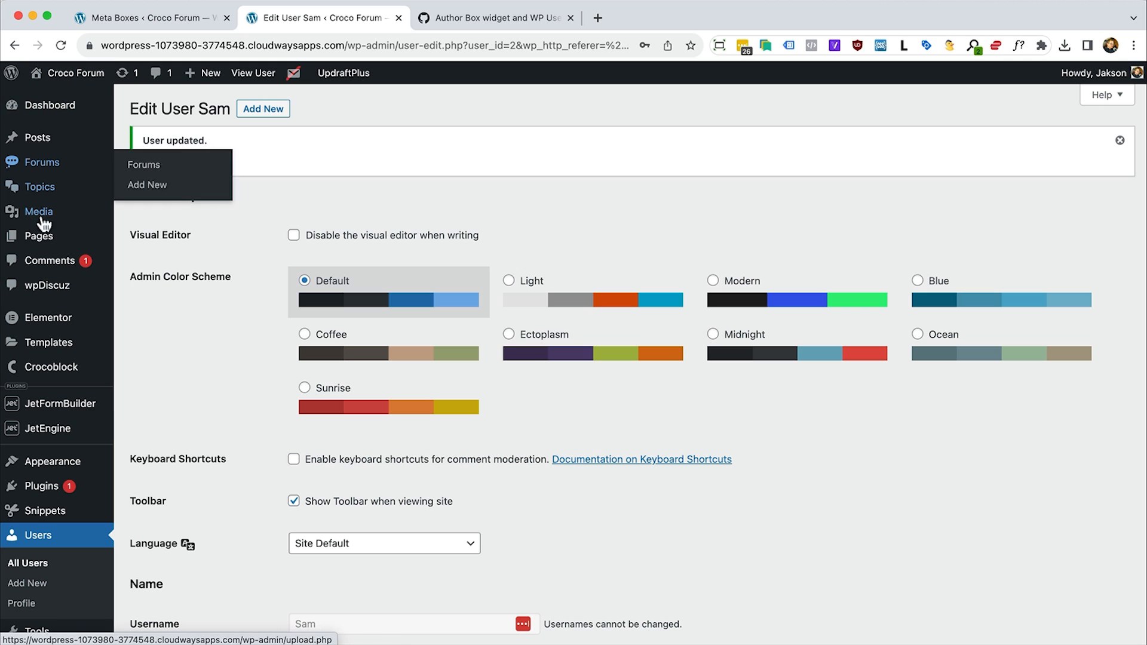
left_click(41, 237)
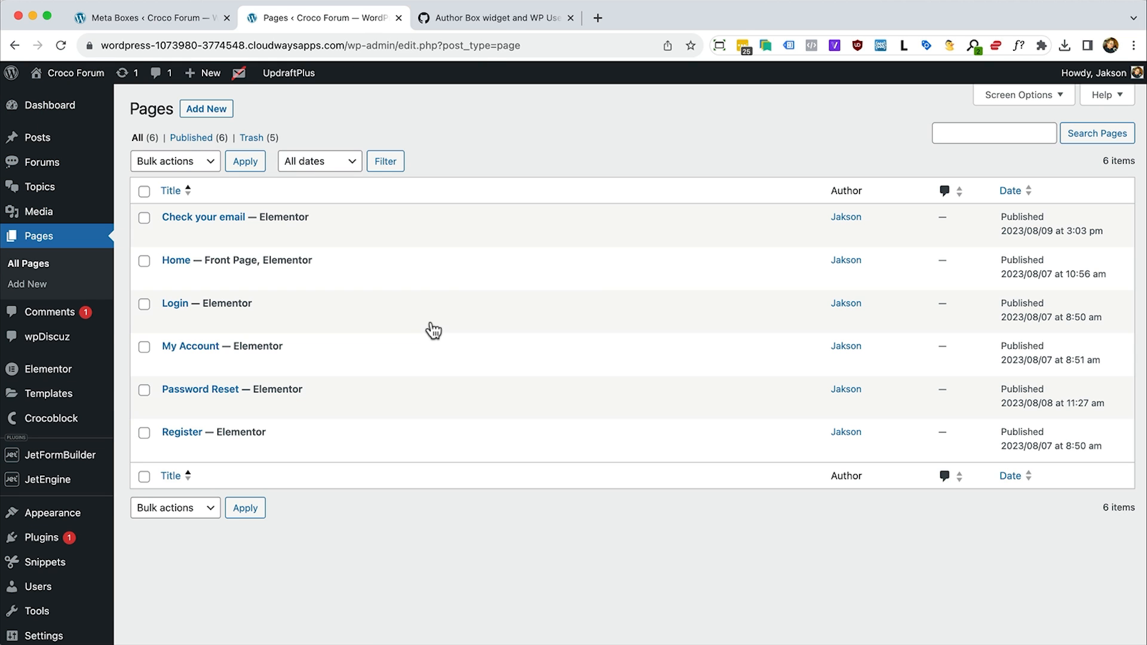
In Elementor, add a top container to My Account holding a Dynamic Image widget
left_click(336, 364)
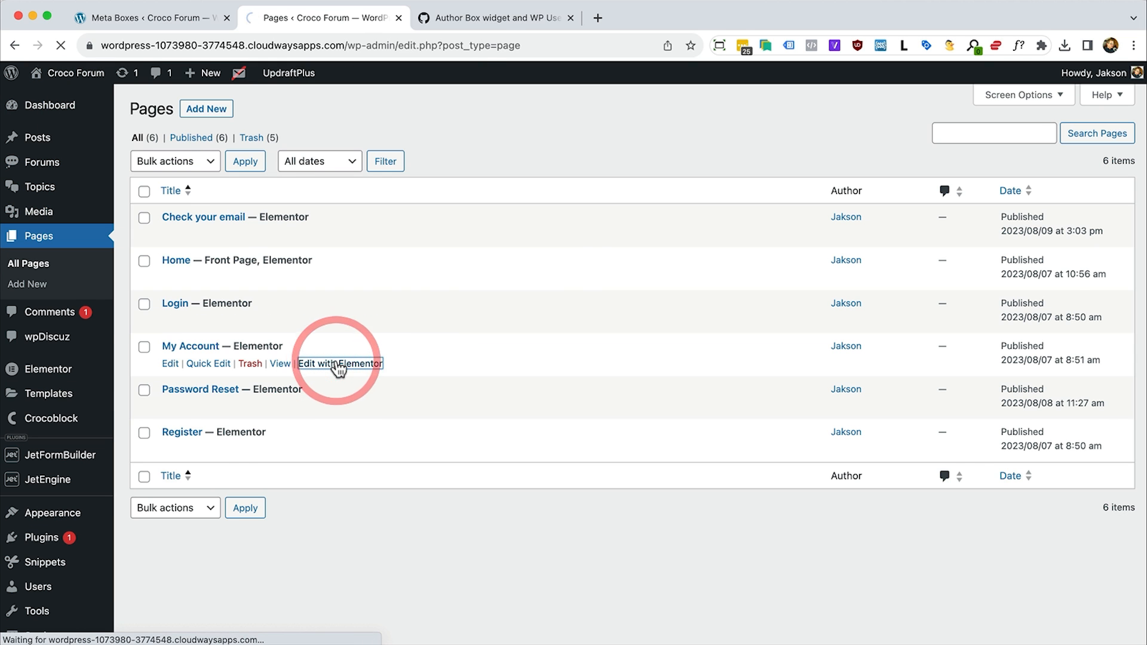
left_click(574, 257)
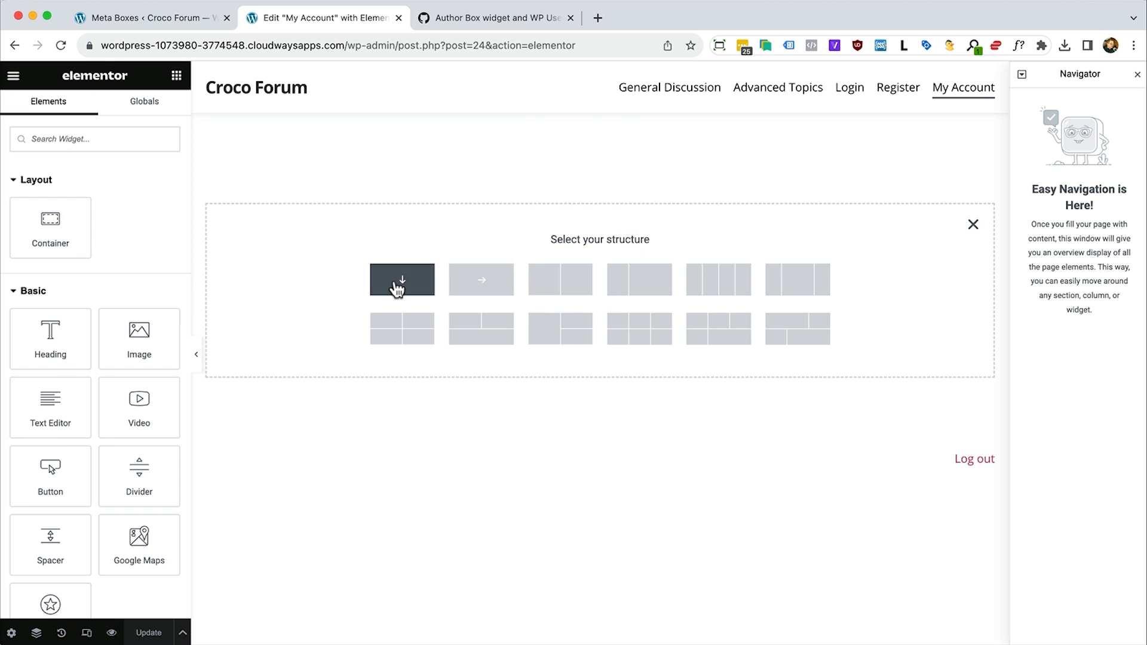
left_click(397, 289)
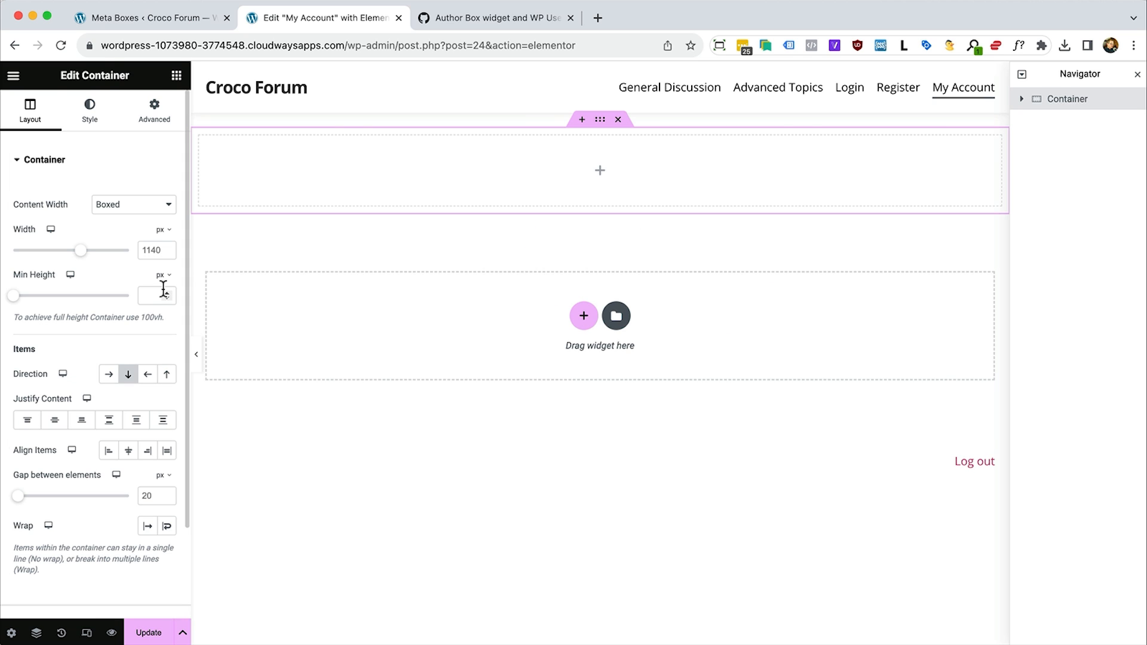
left_click(176, 76)
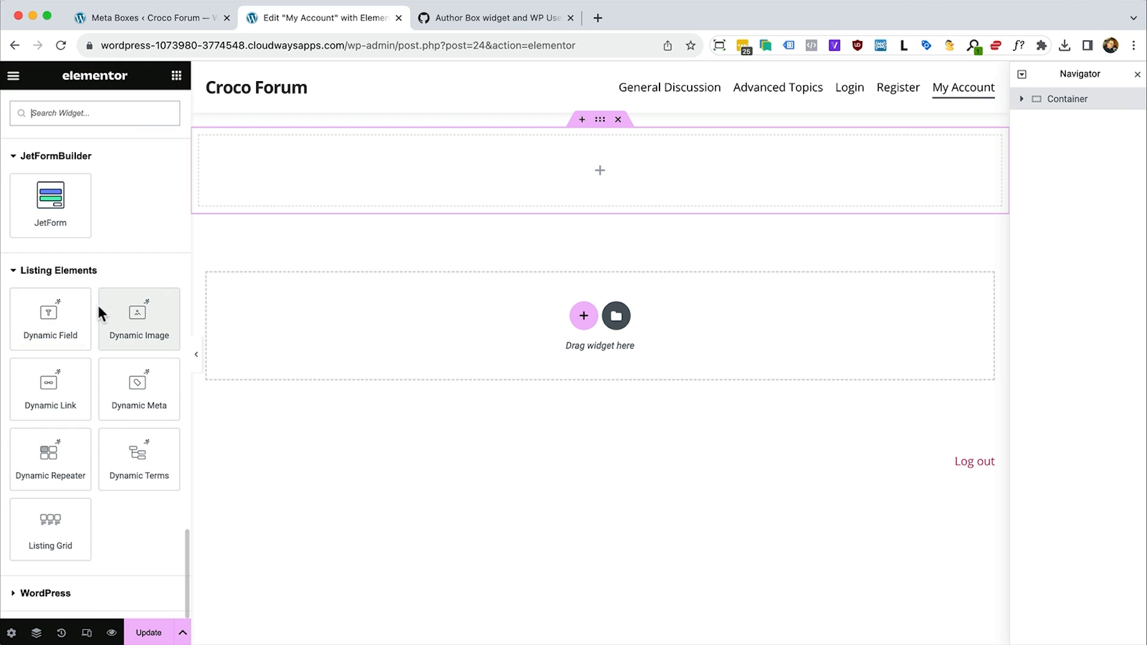
left_click_drag(138, 314, 231, 171)
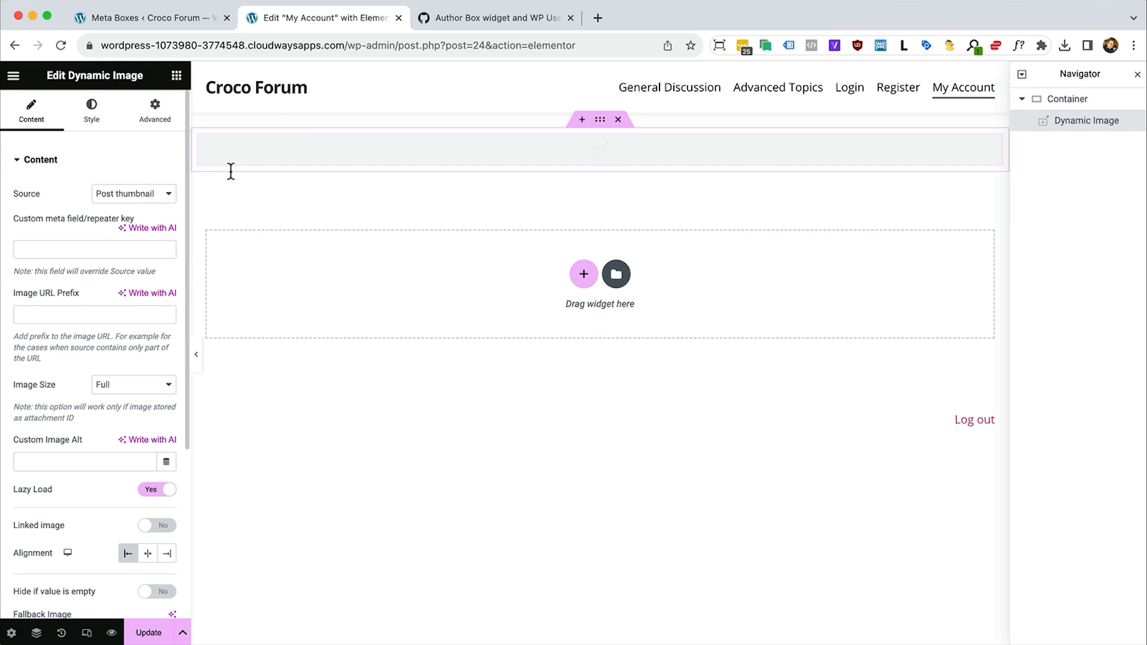
Set the Dynamic Image source to Avatar and view My Account on the live site
left_click(133, 193)
left_click(132, 255)
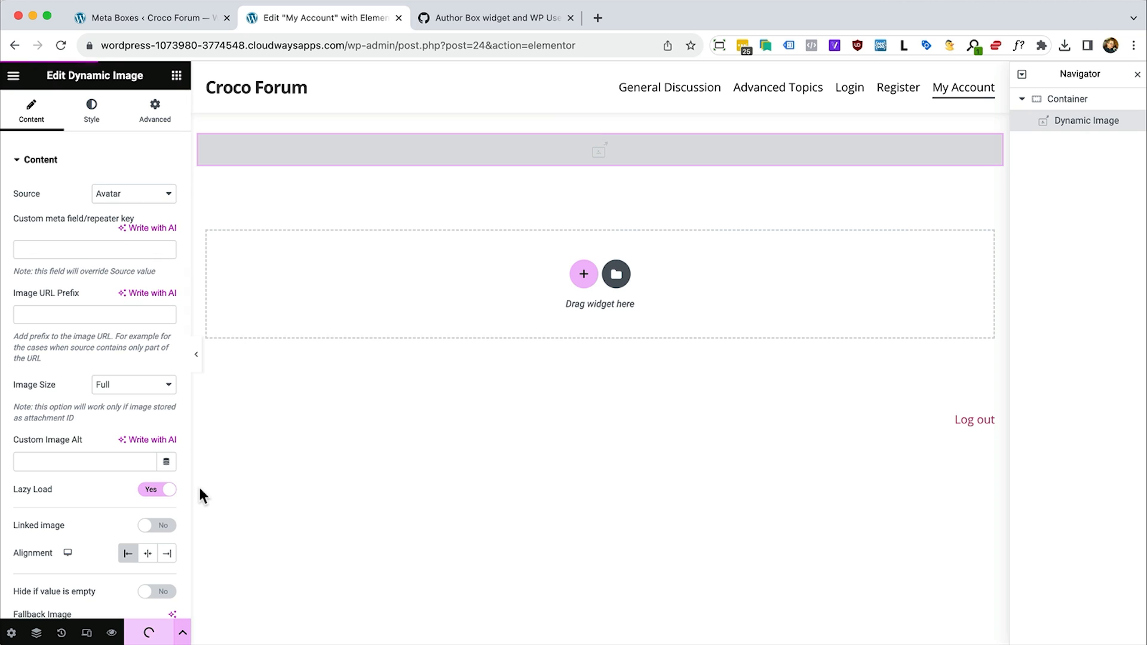
key("super+Tab")
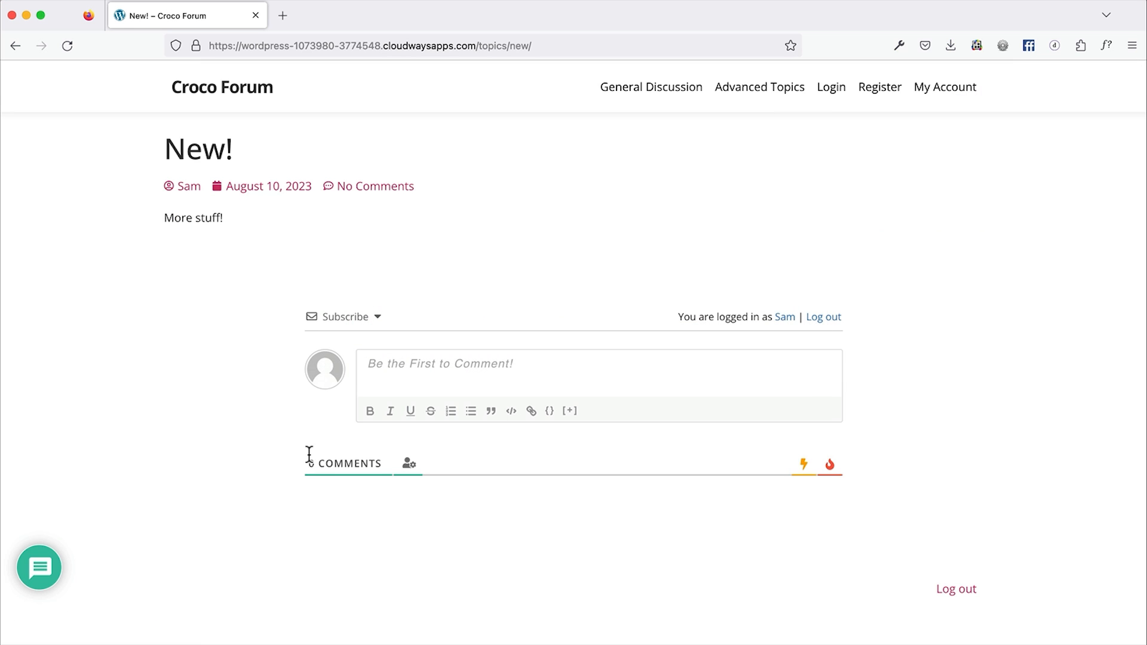
left_click(936, 95)
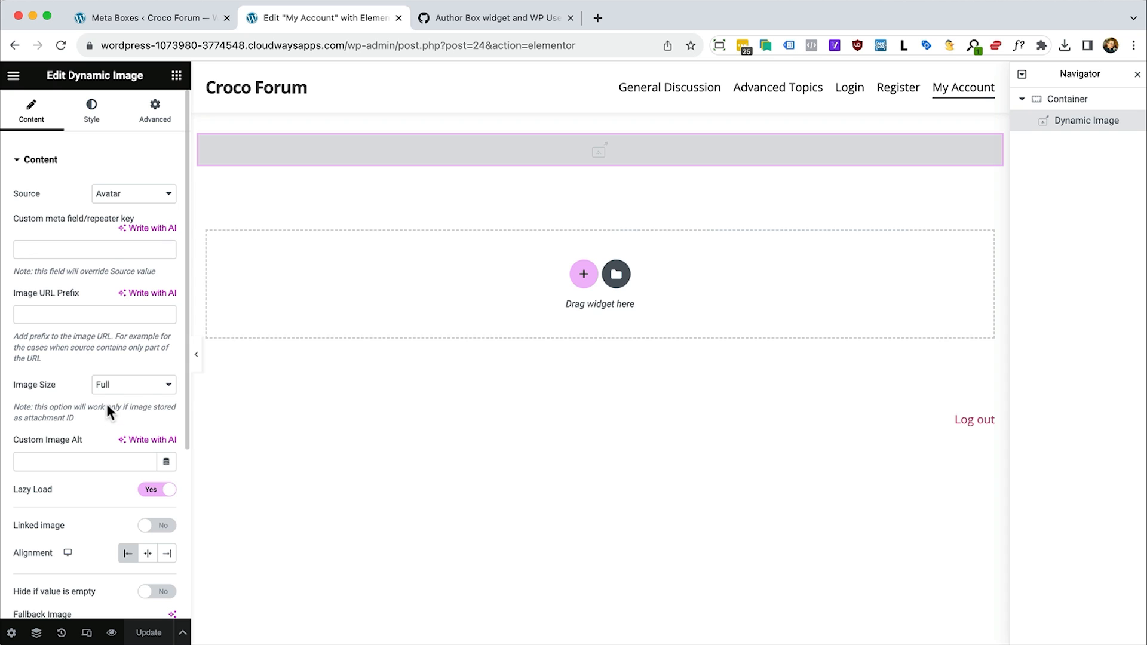
Give the avatar image 150 x 150 thumbnail size and 100% border radius, save, and reload
left_click(128, 386)
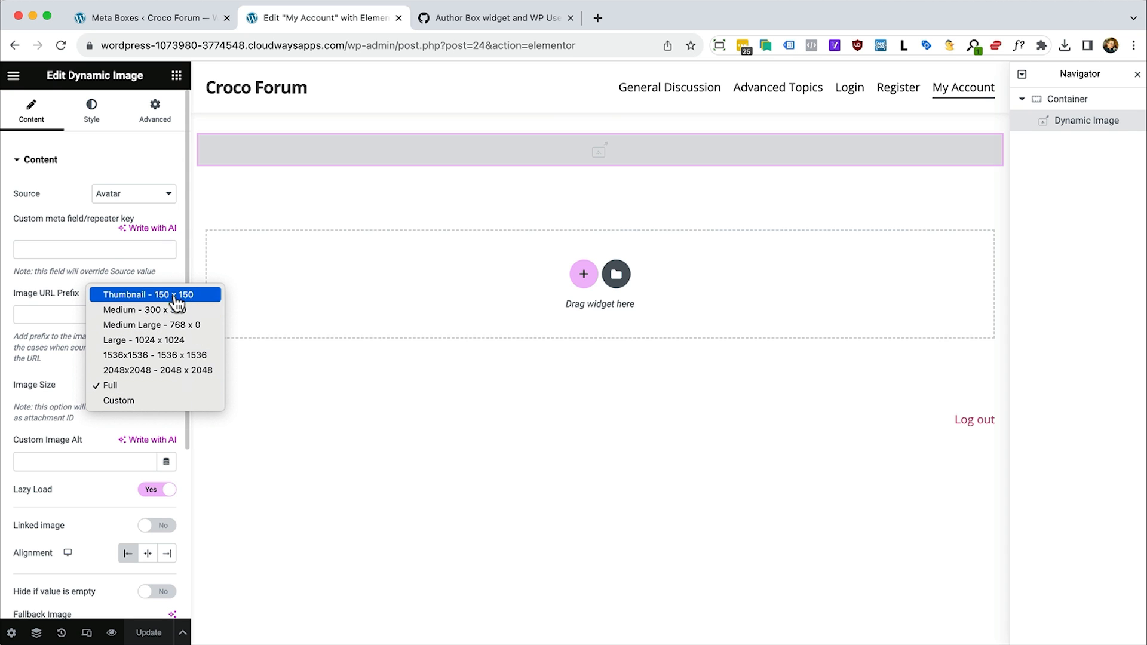
left_click(206, 295)
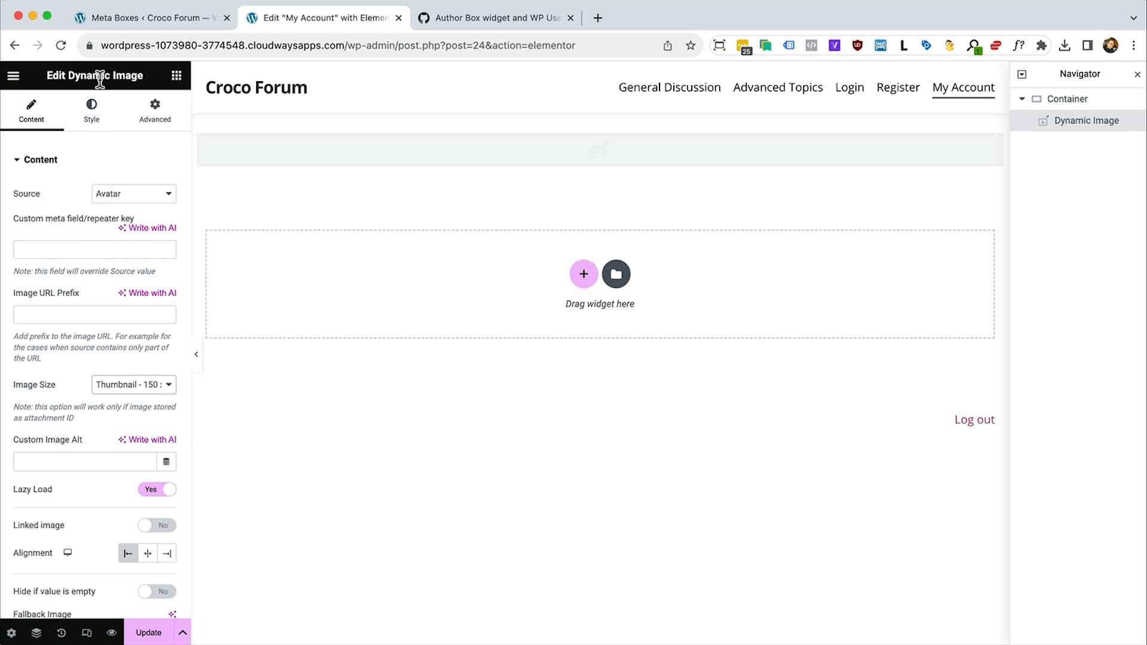
left_click(93, 106)
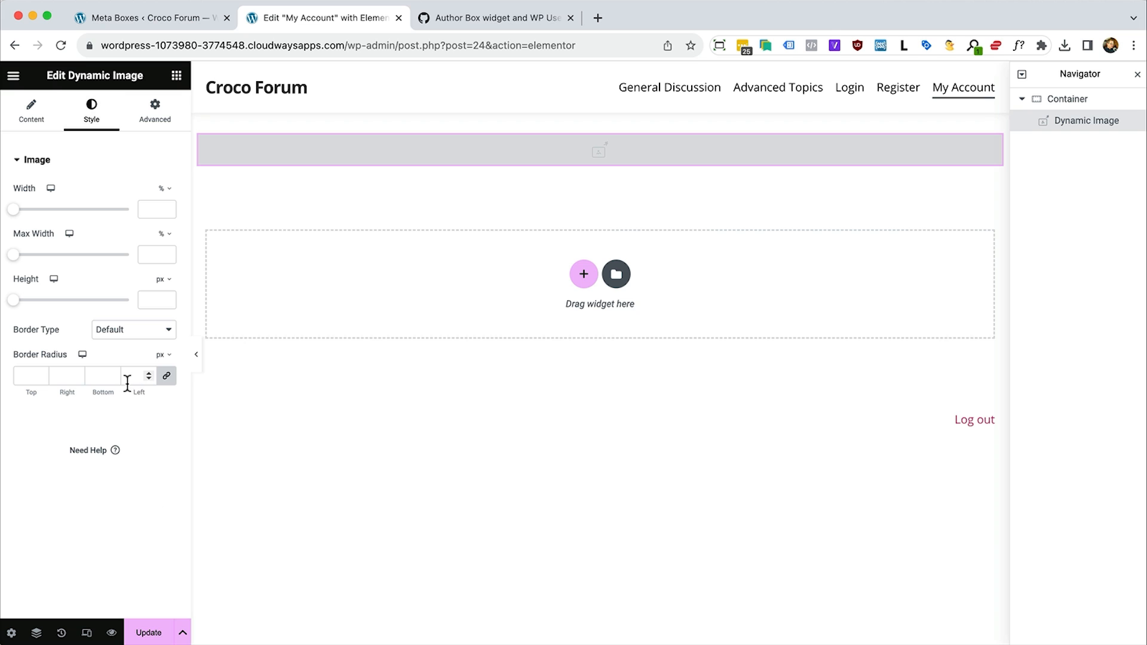
left_click(168, 377)
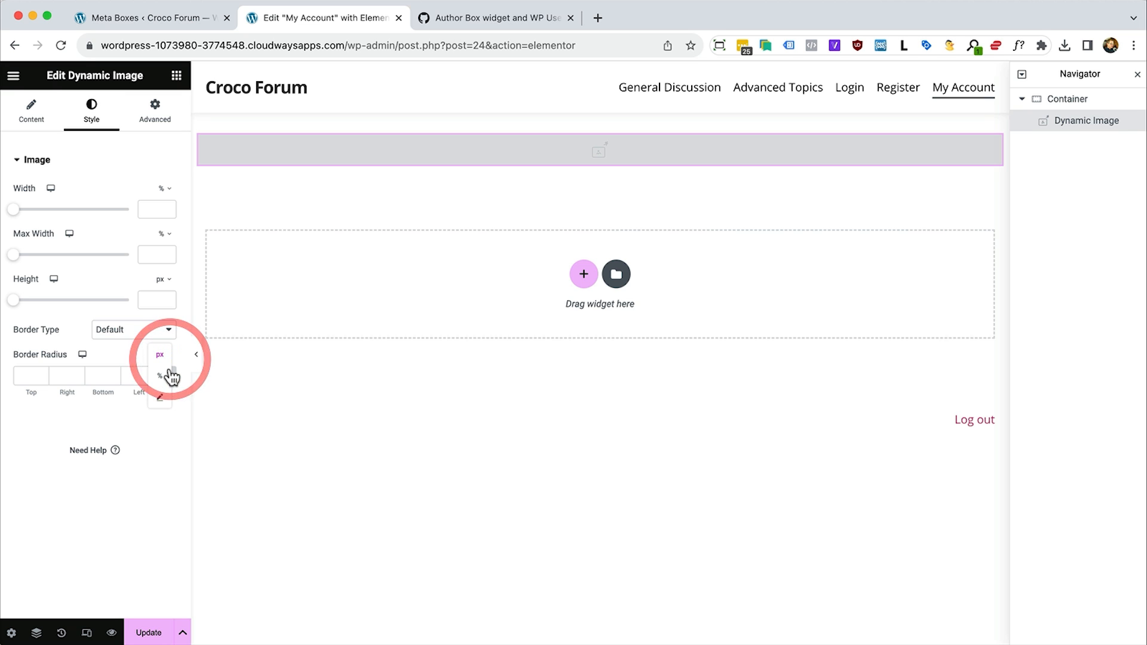
left_click(128, 376)
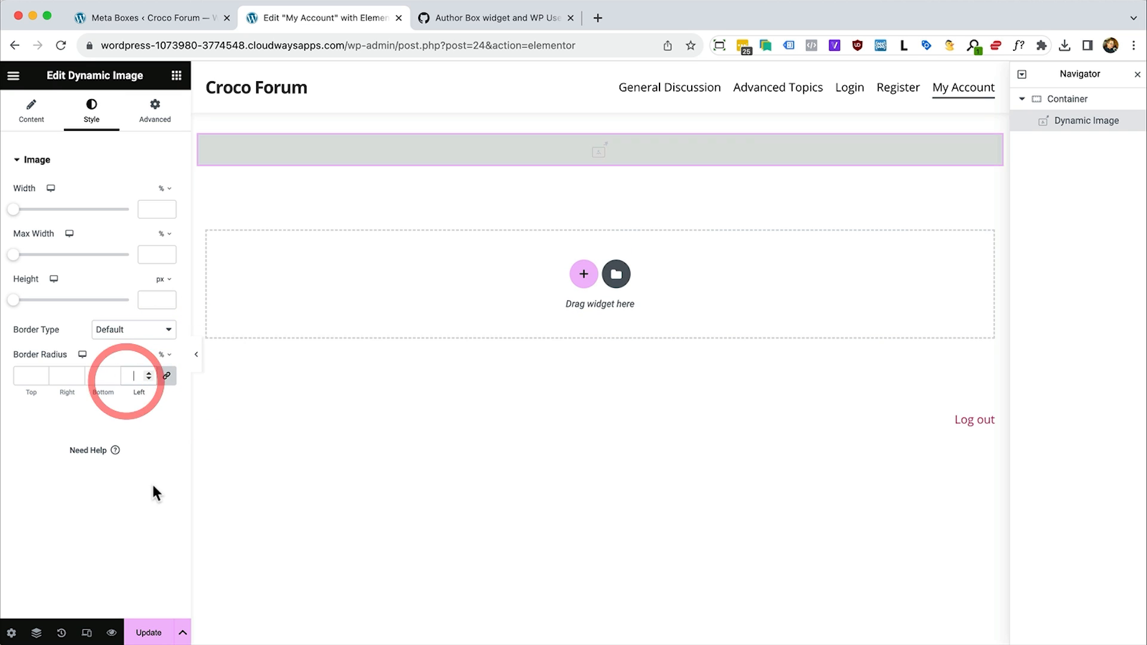
type("100")
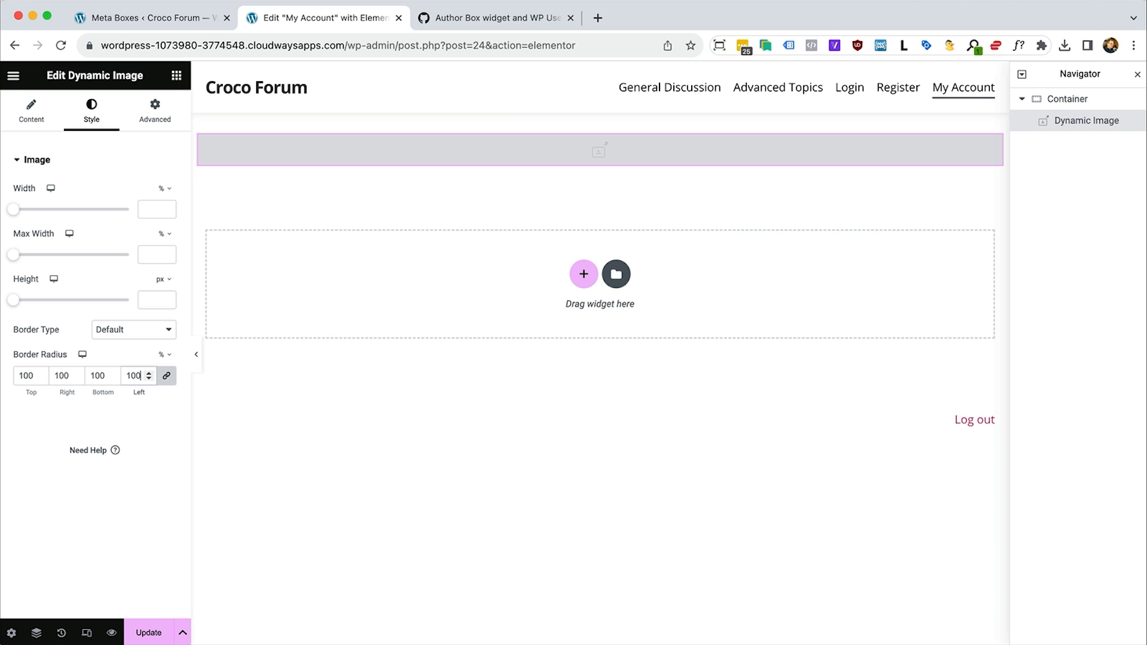
left_click(149, 631)
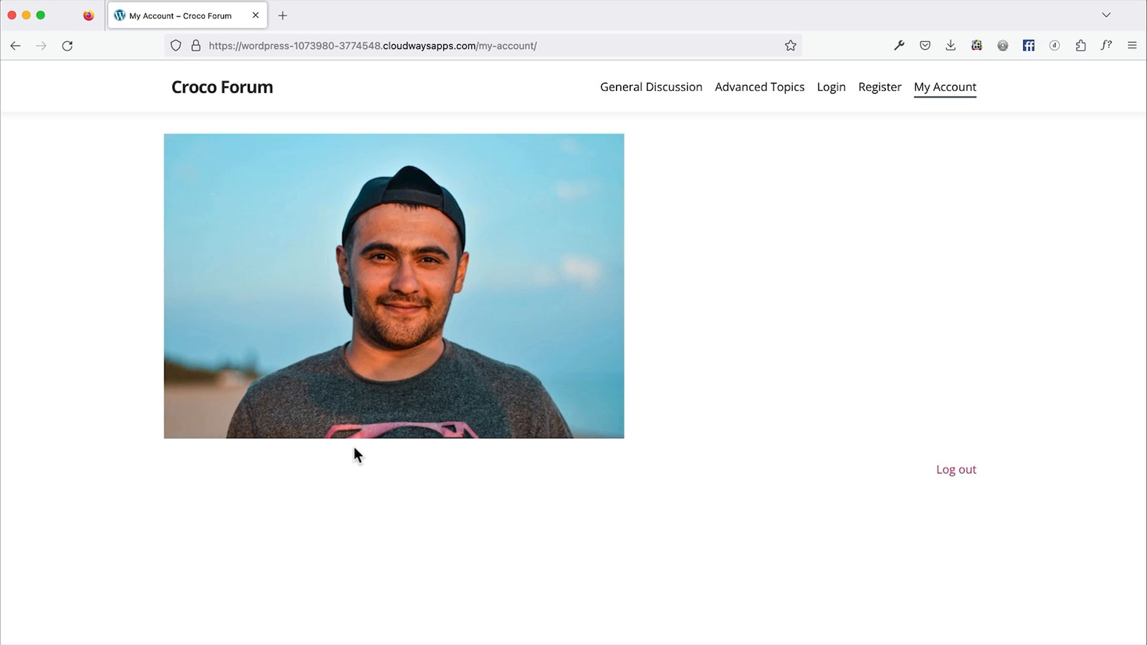
key("super+r")
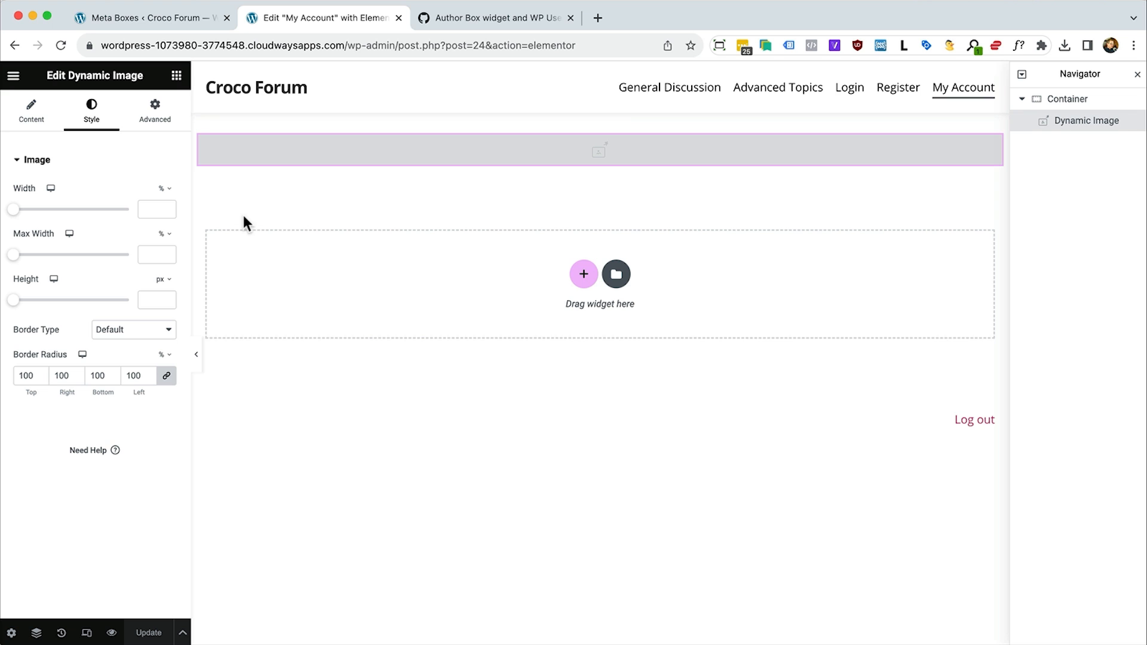
Set the avatar image width to 60 px and save the page
left_click(158, 209)
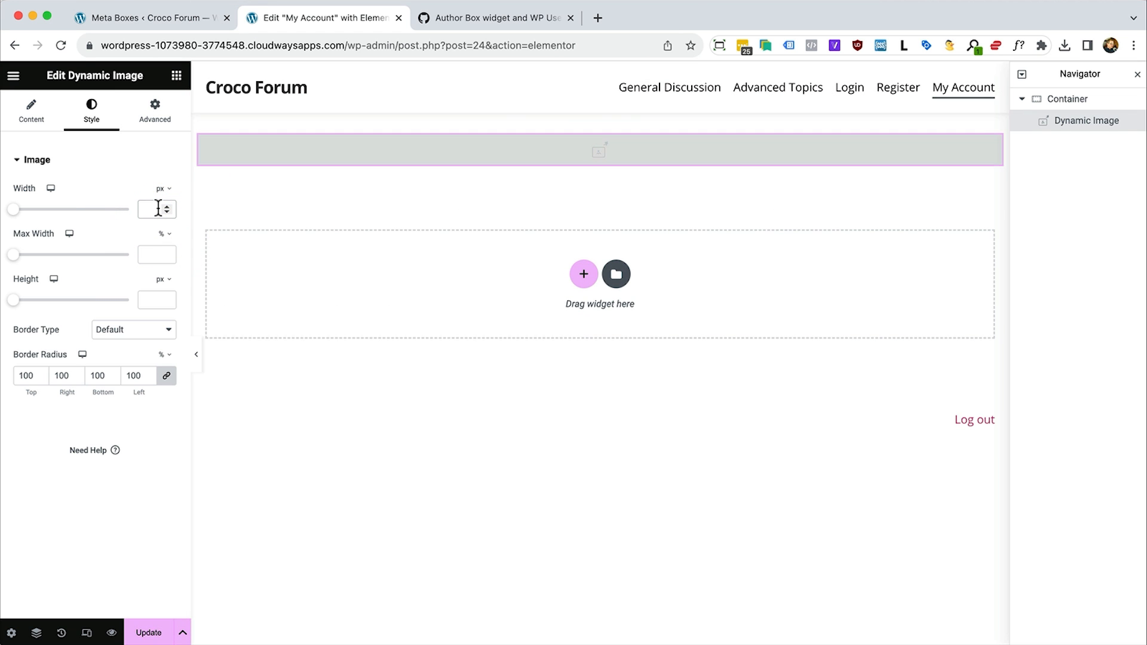
type("60")
key("super+s")
left_click(176, 75)
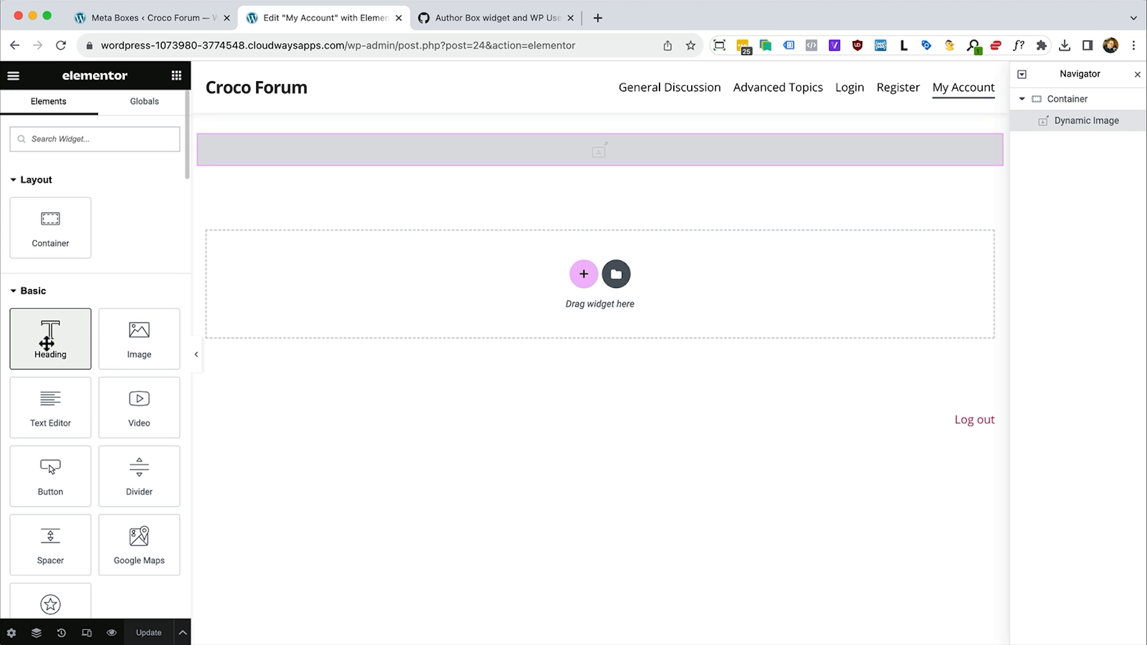
Add a Heading above the avatar whose title dynamically shows the user's Display Name
left_click_drag(46, 344, 248, 141)
triple_click(112, 213)
key("BackSpace")
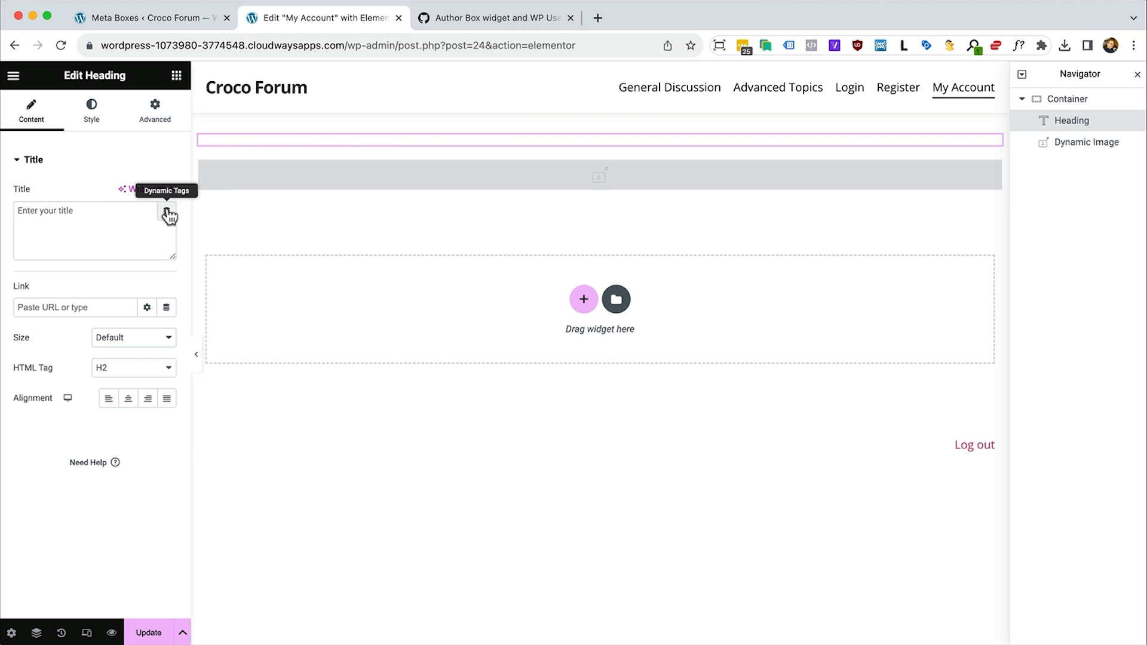
left_click(167, 212)
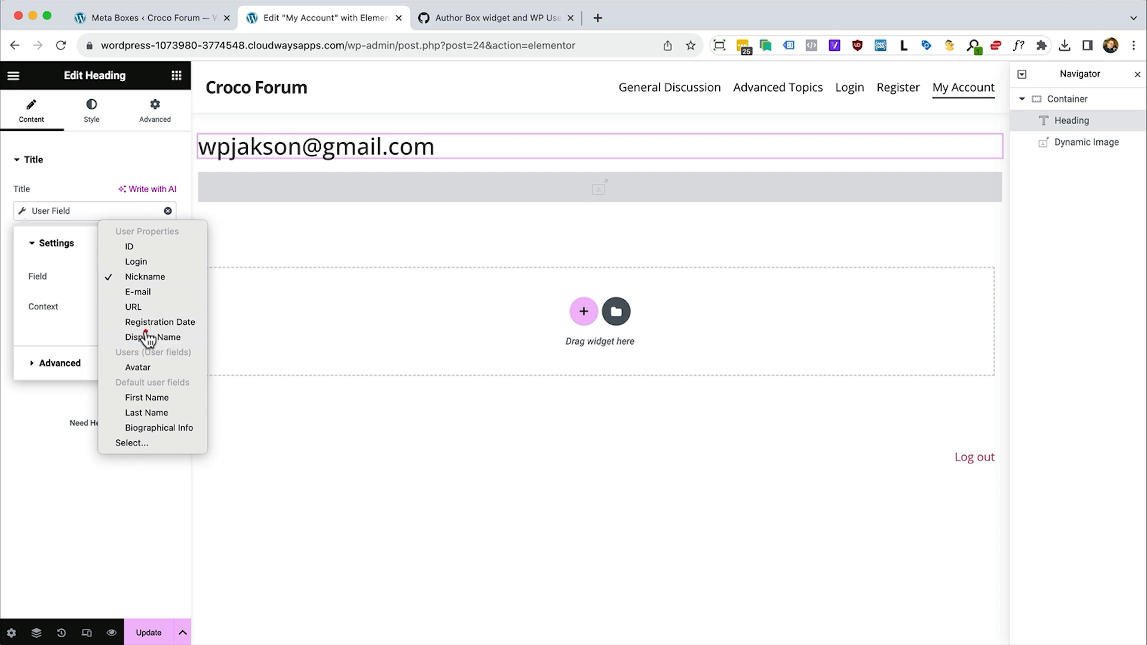
left_click(150, 335)
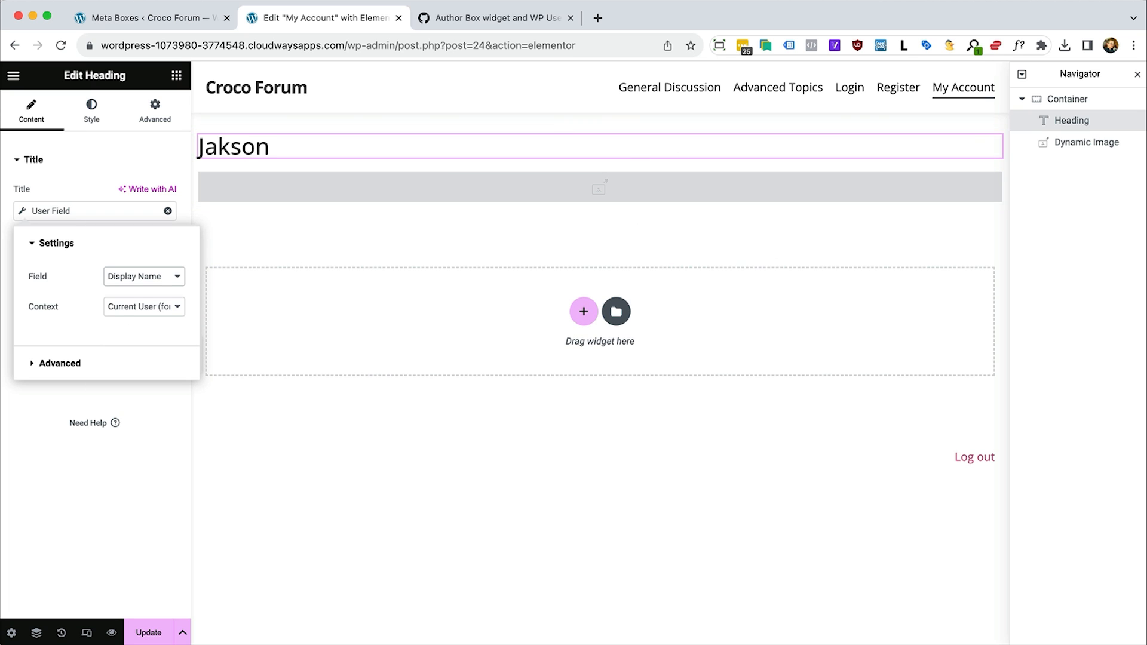
left_click(1054, 103)
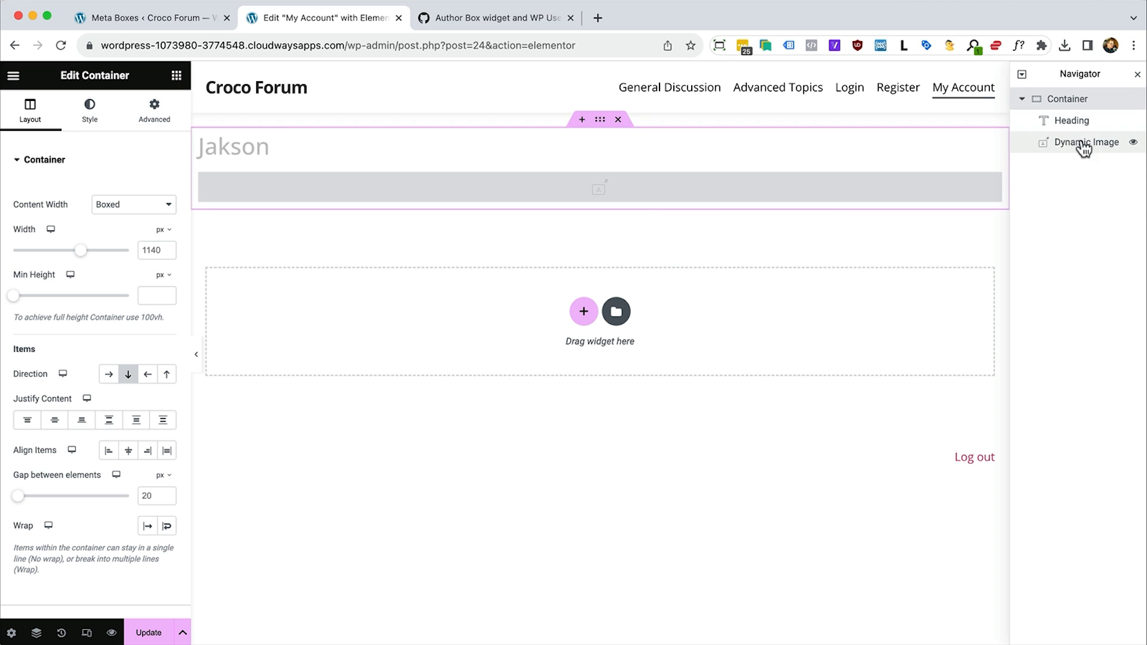
Move the avatar above the heading, lay the container out as a Row, and save
left_click_drag(1083, 150, 1073, 115)
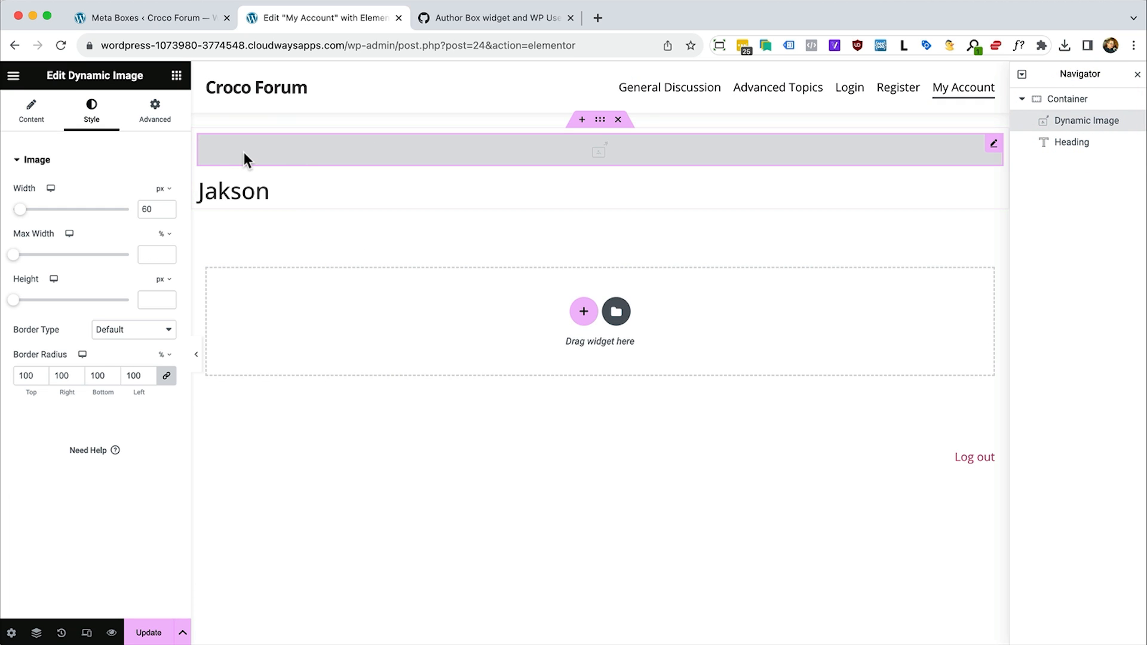
left_click(1056, 102)
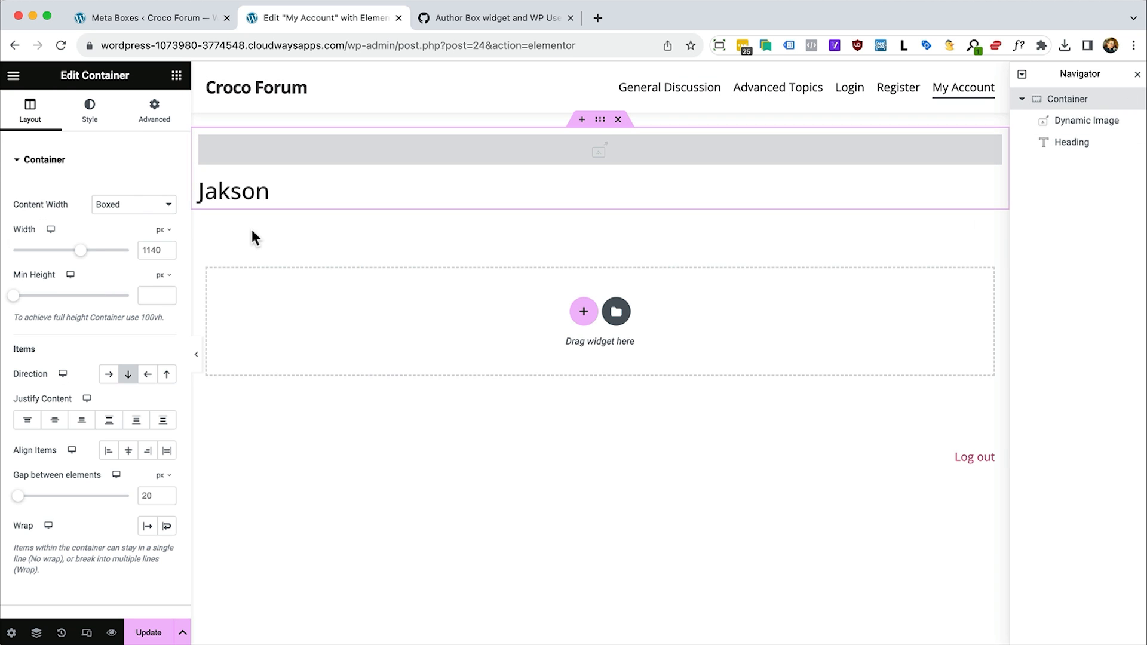
left_click(113, 376)
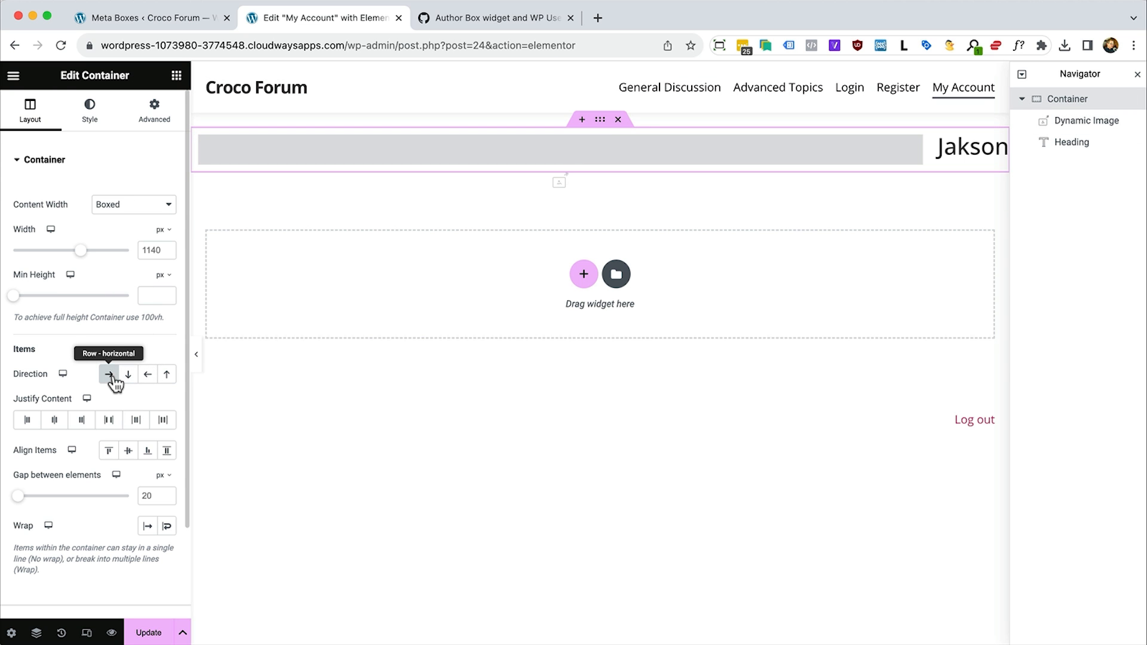
left_click(110, 423)
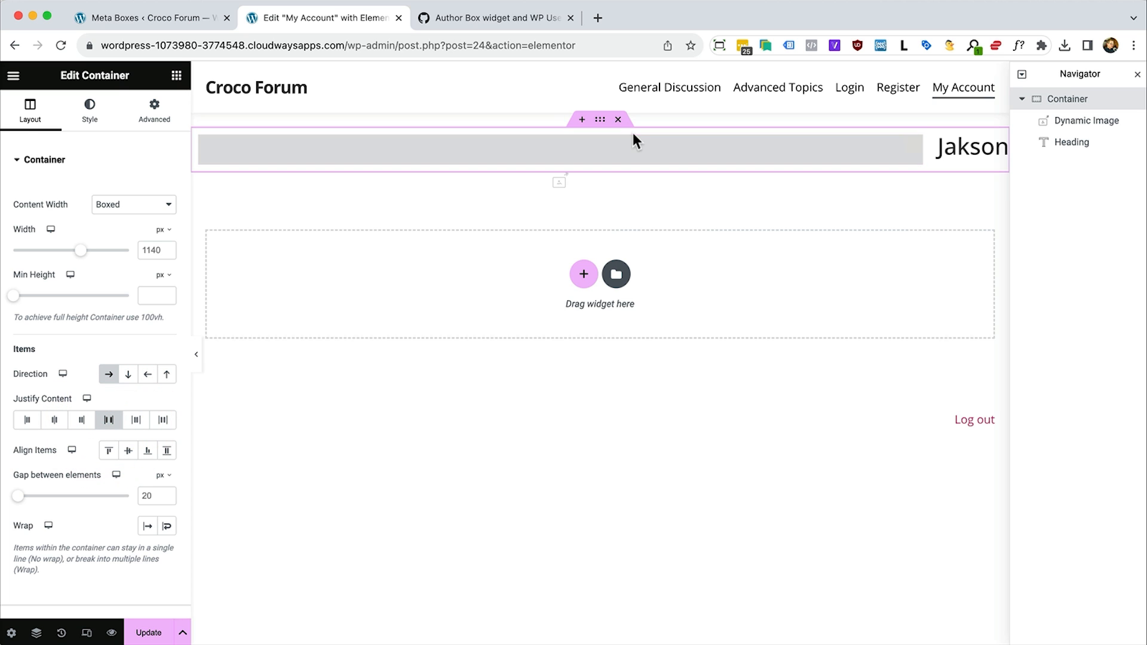
left_click(150, 635)
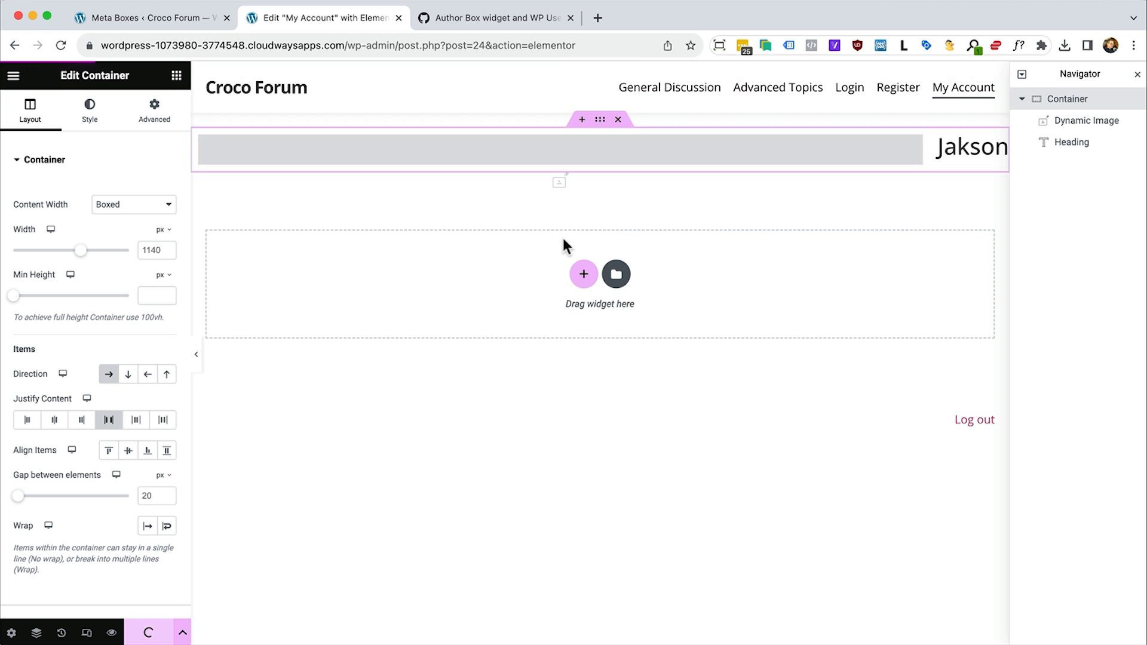
key("super+Tab")
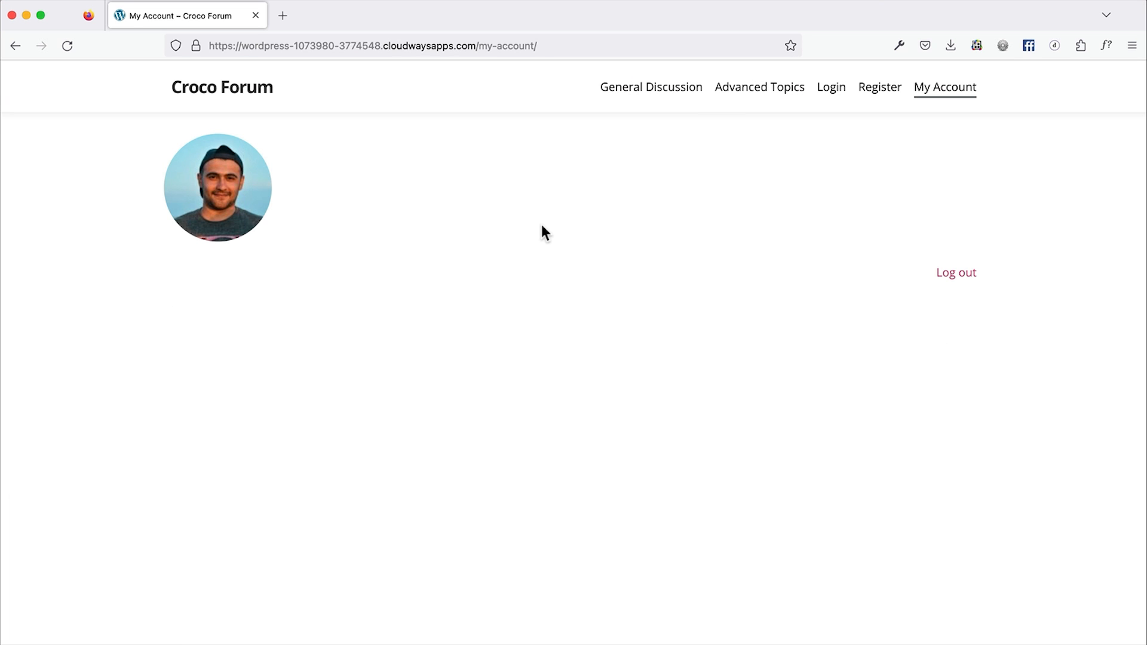
key("super+r")
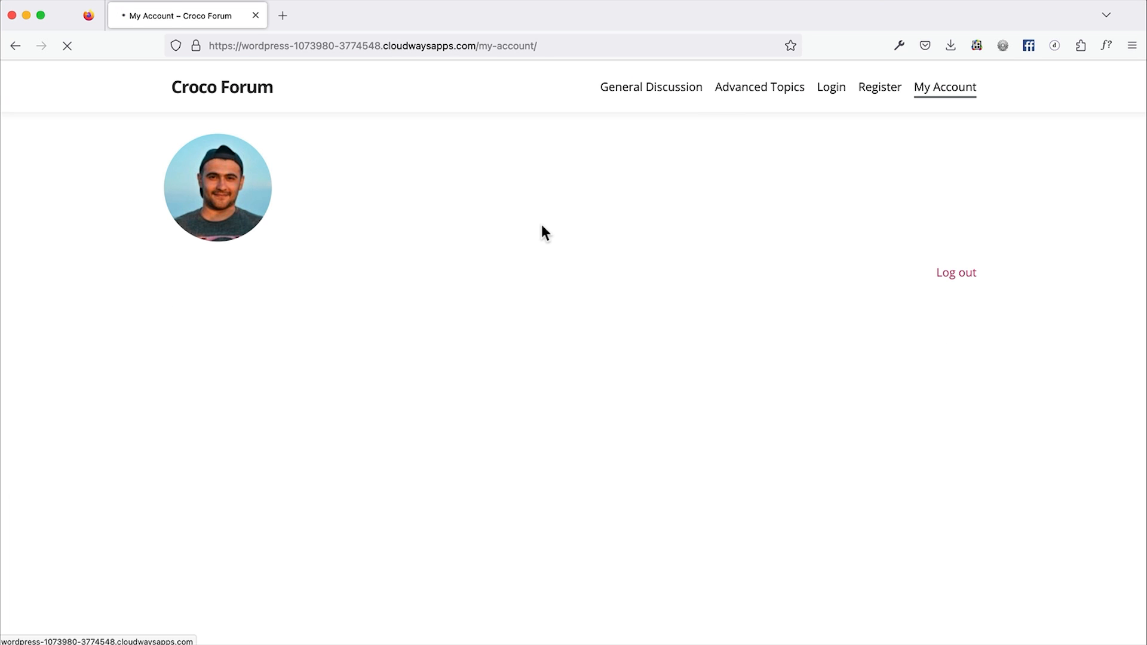
key("super+Tab")
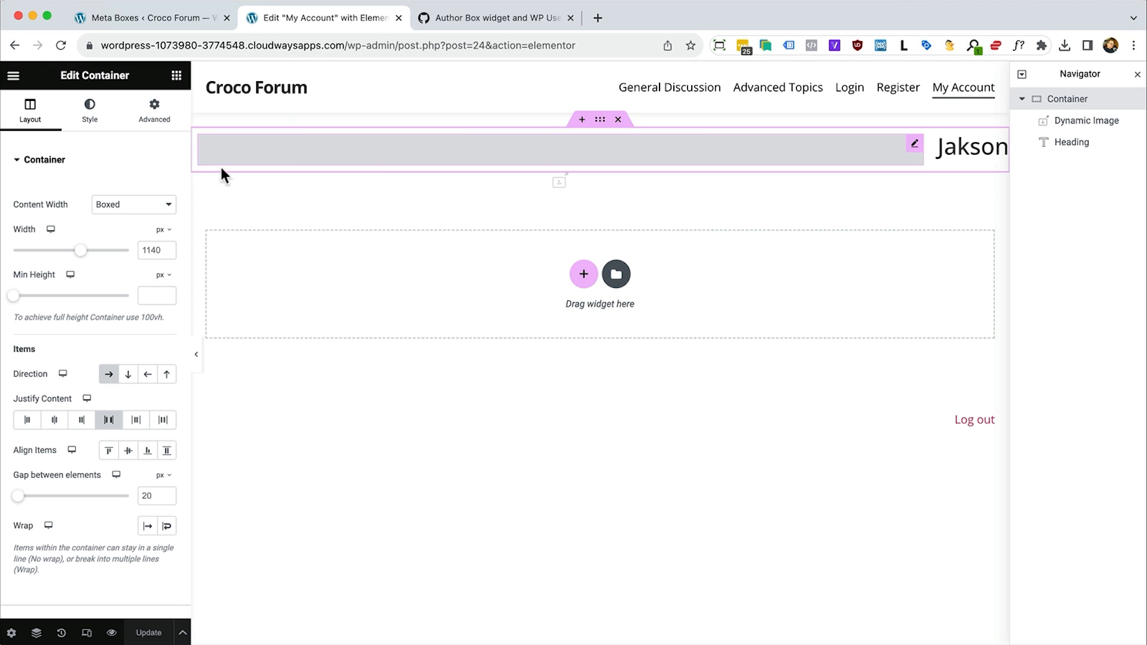
Set Justify Content to Start and Align Items to Center, saving and checking the live page
left_click(29, 423)
left_click(128, 631)
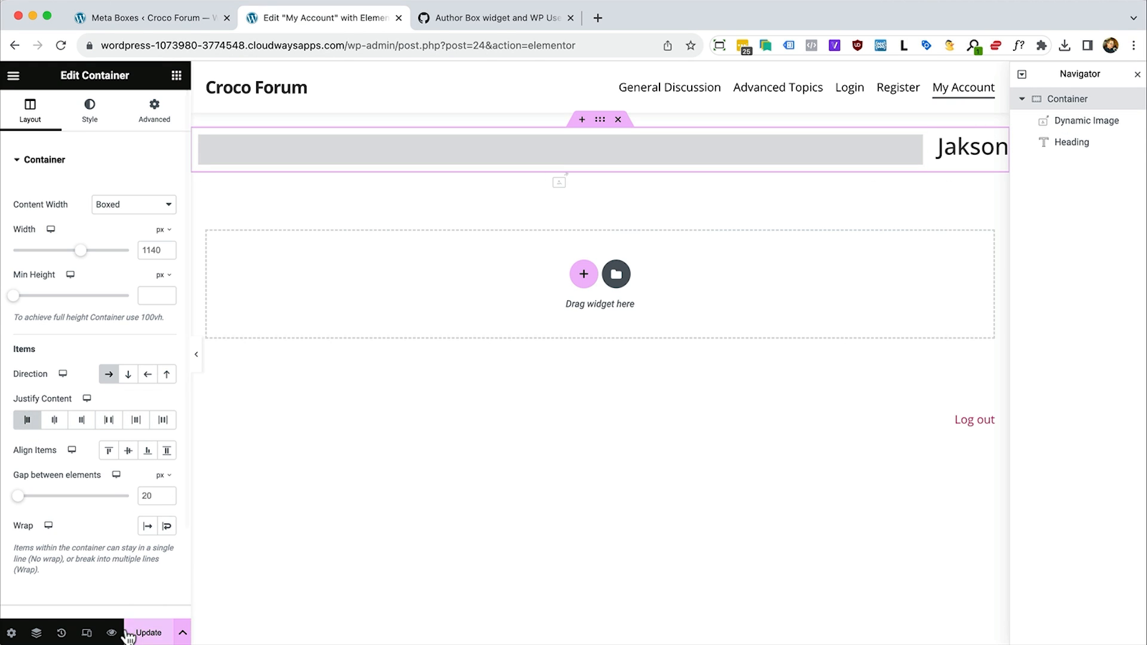
key("super+Tab")
key("super+Tab")
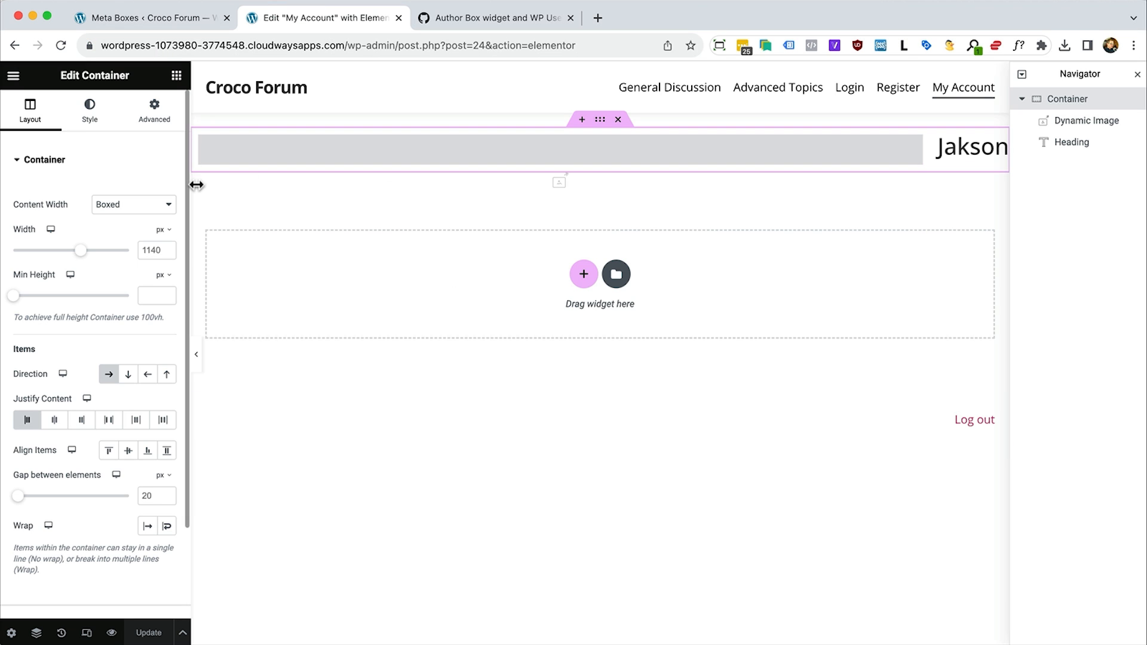
left_click(130, 454)
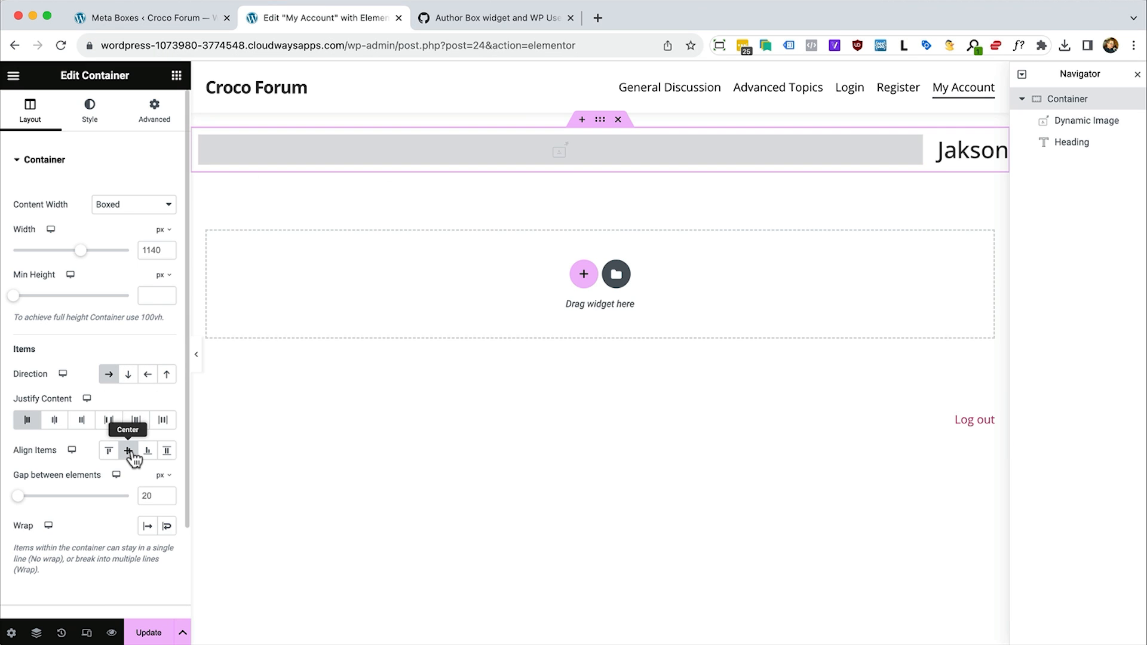
left_click(147, 632)
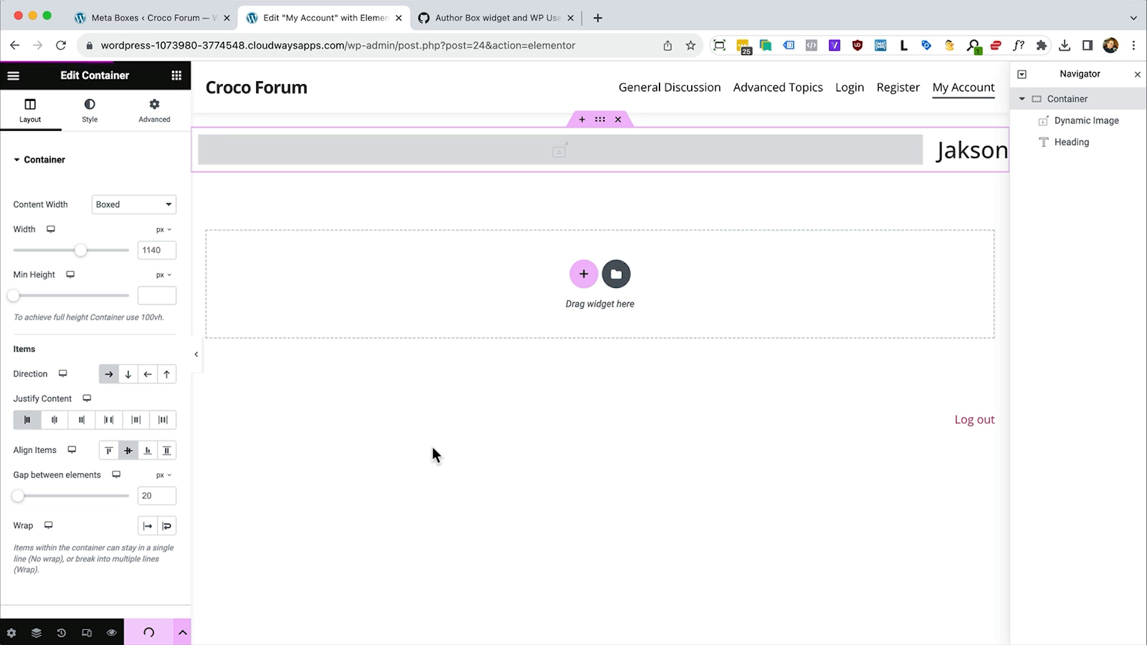
key("super+Tab")
key("super+r")
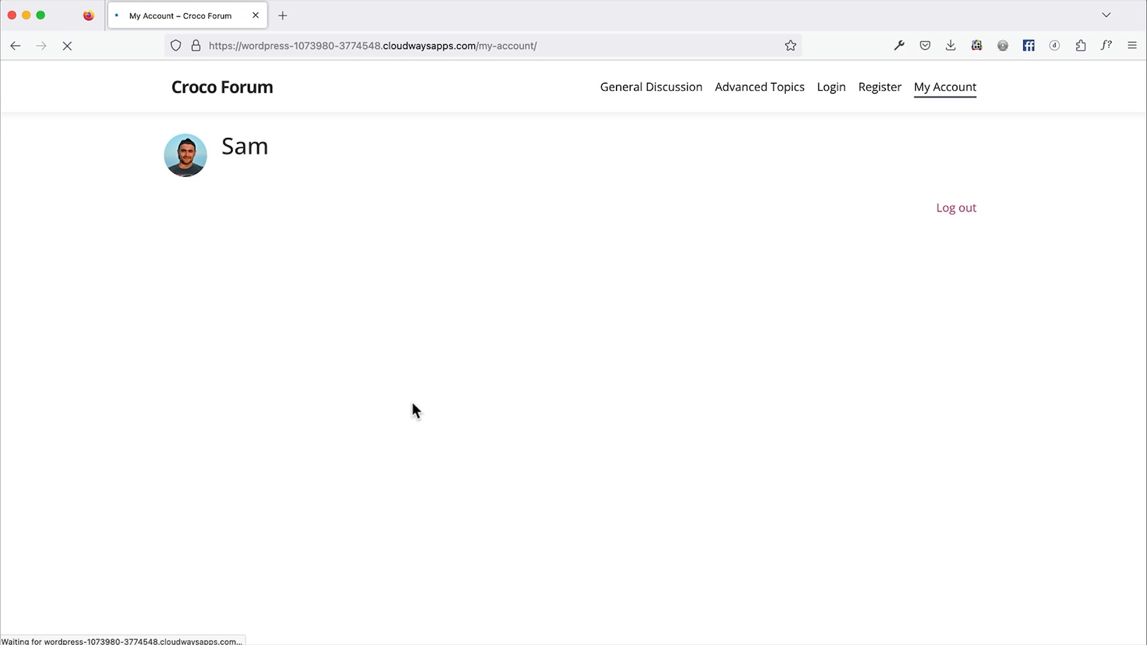
key("super+Tab")
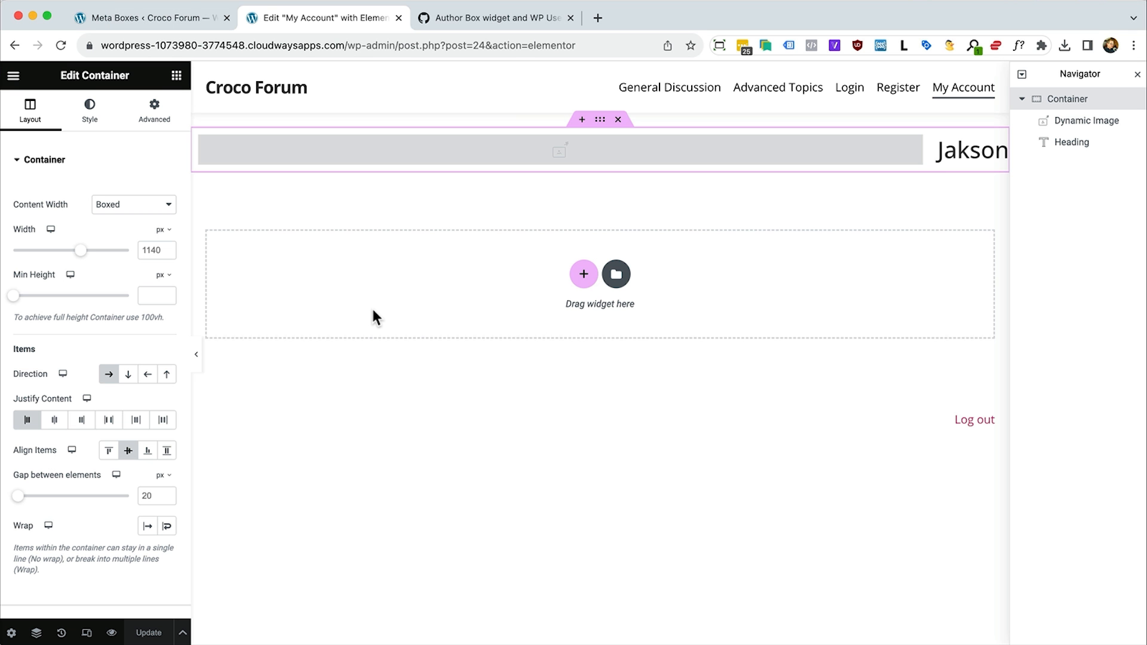
Collapse the meta fields, then start a new code snippet titled 'User Avatar'
key("ctrl+shift+Tab")
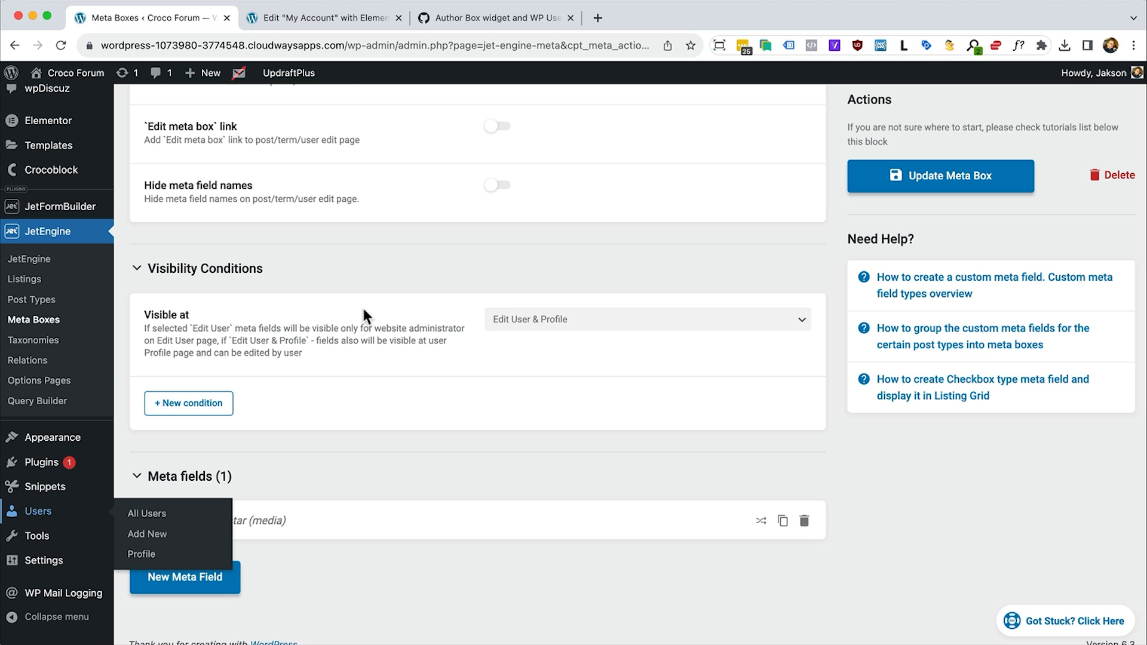
left_click(407, 460)
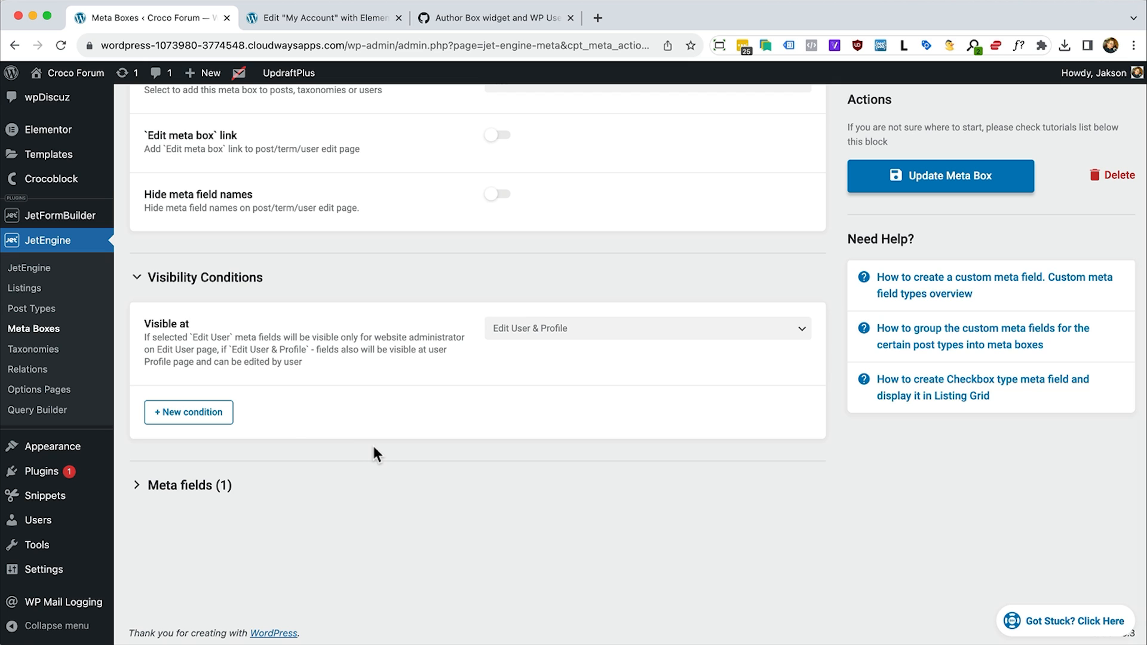
mouse_move(84, 502)
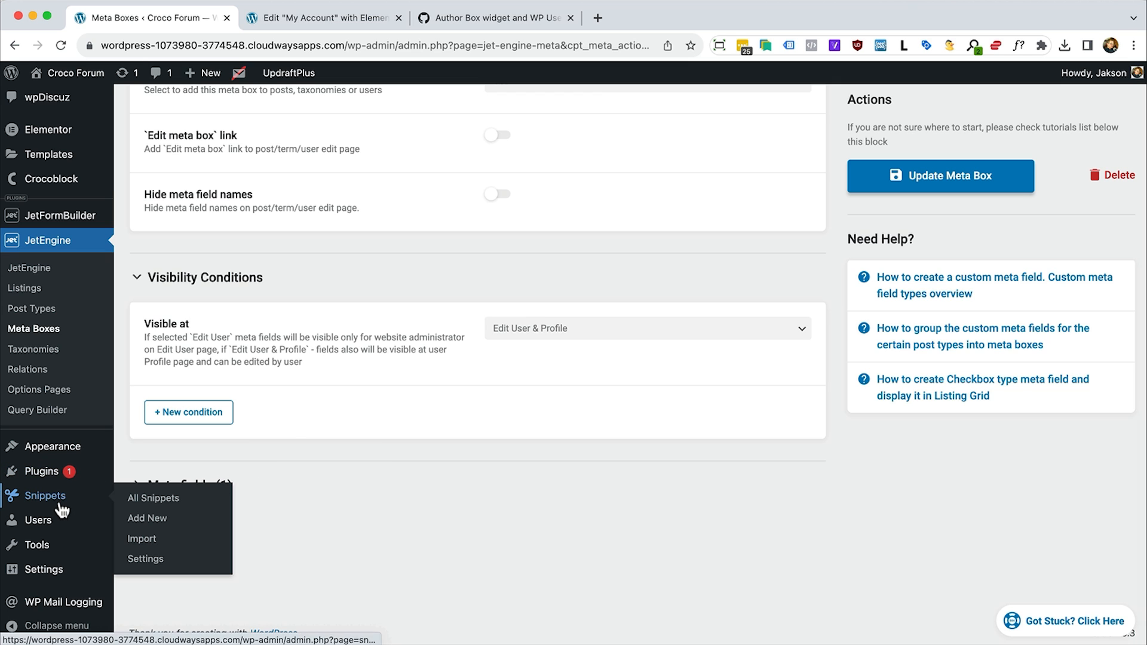
left_click(144, 521)
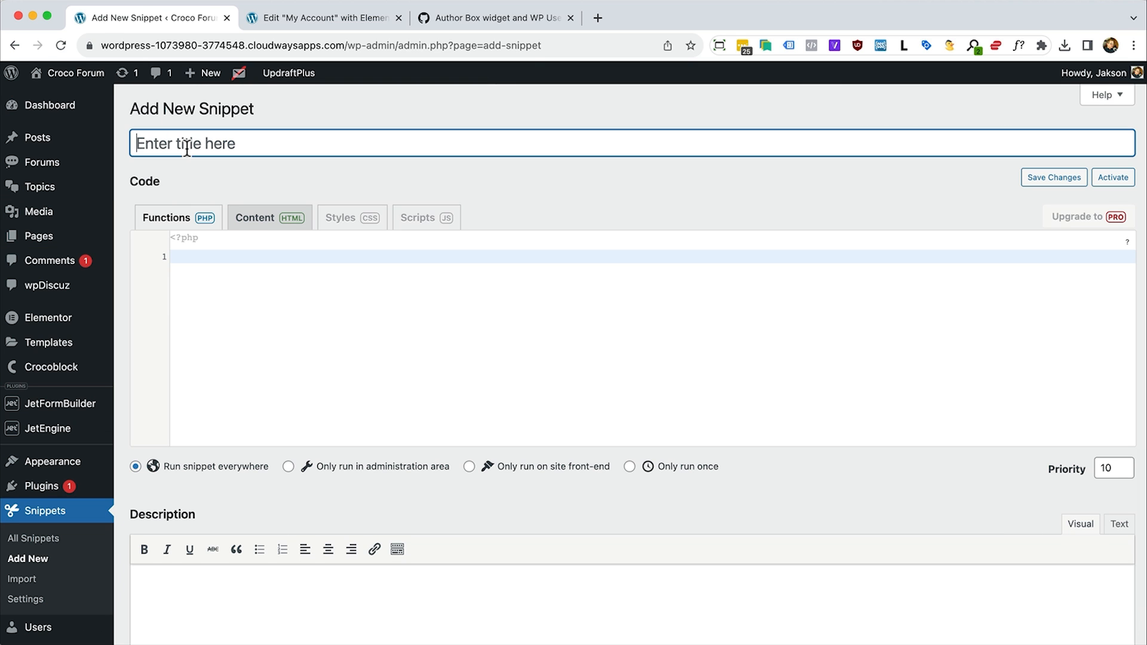
type("User Avatra")
key("BackSpace")
key("BackSpace")
type("ar")
left_click(489, 15)
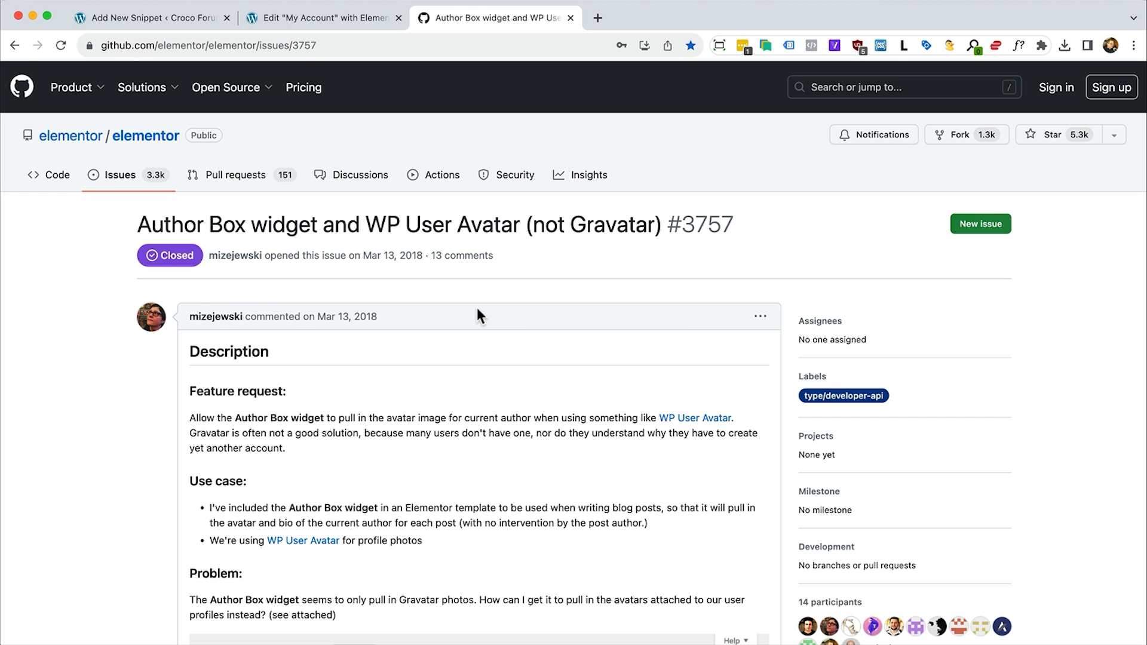
Copy the issue comment's Elementor 3.0 avatar filter code that uses an ACF or JetEngine image field
scroll(476, 307, "down", 2)
scroll(477, 307, "down", 10)
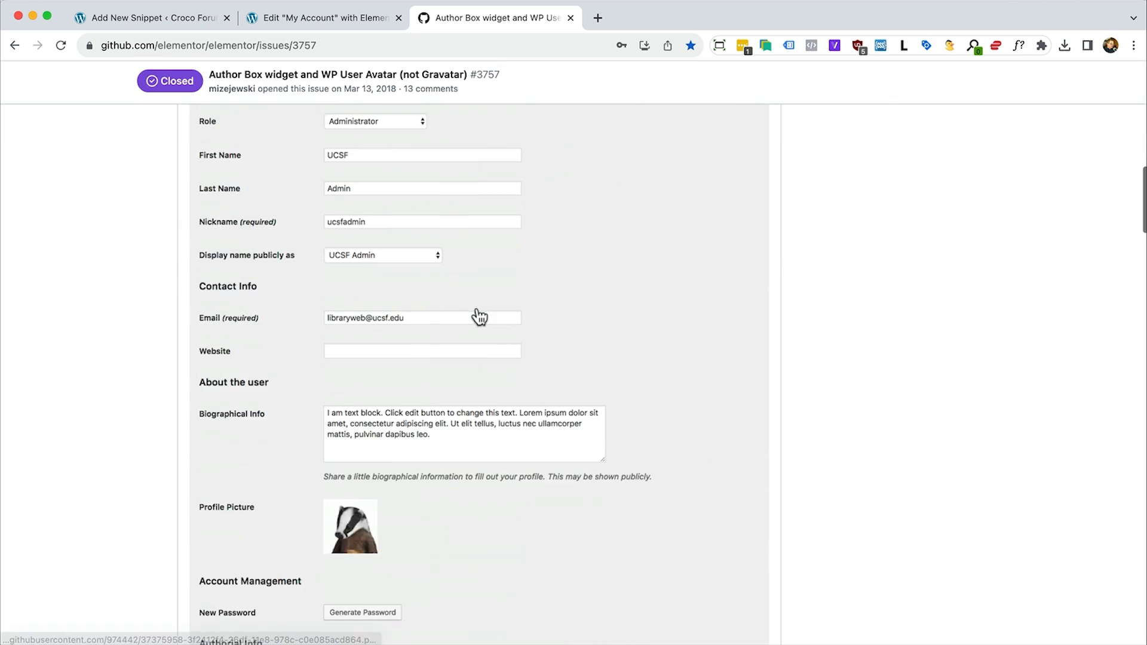
scroll(479, 316, "down", 15)
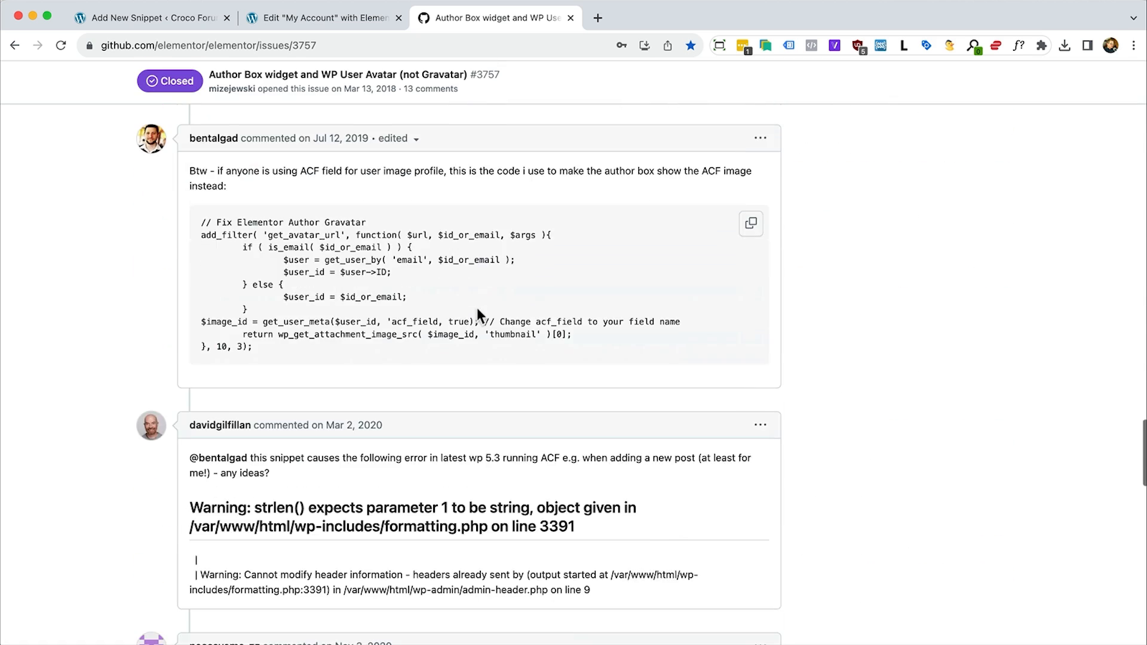
scroll(477, 307, "down", 8)
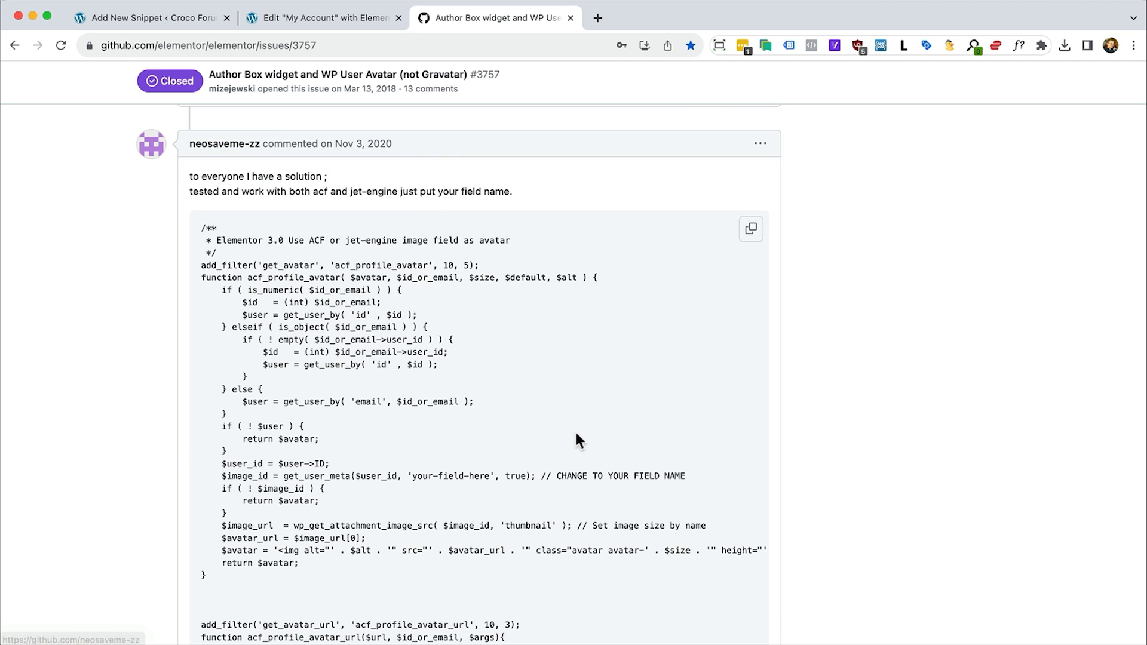
scroll(576, 440, "down", 3)
scroll(576, 432, "up", 4)
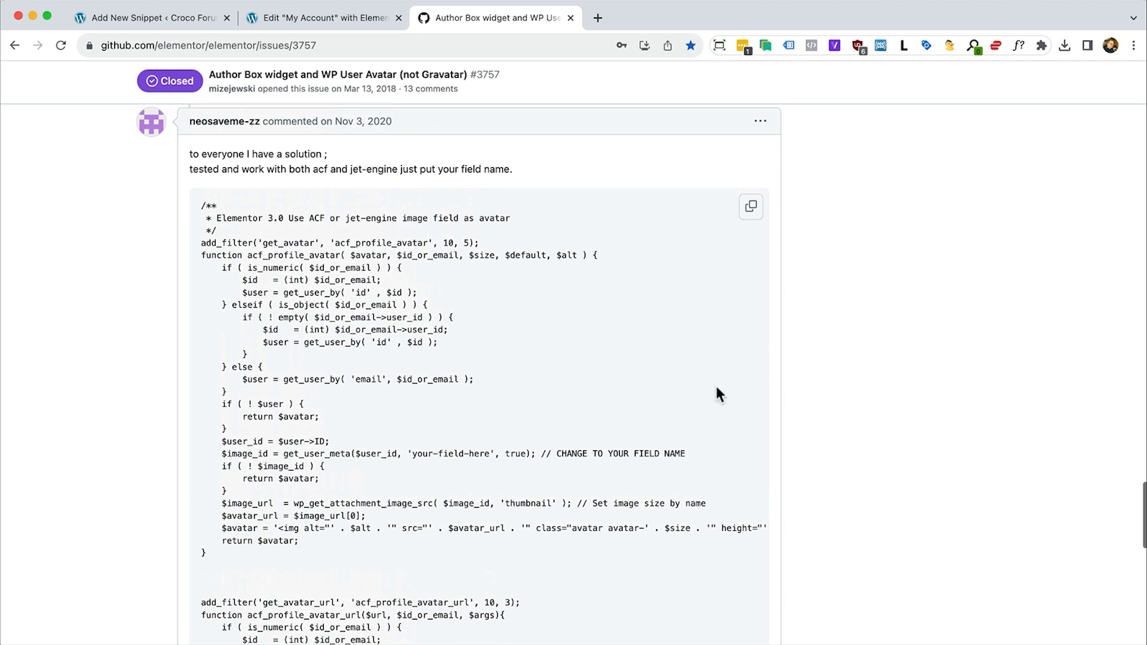
left_click(751, 206)
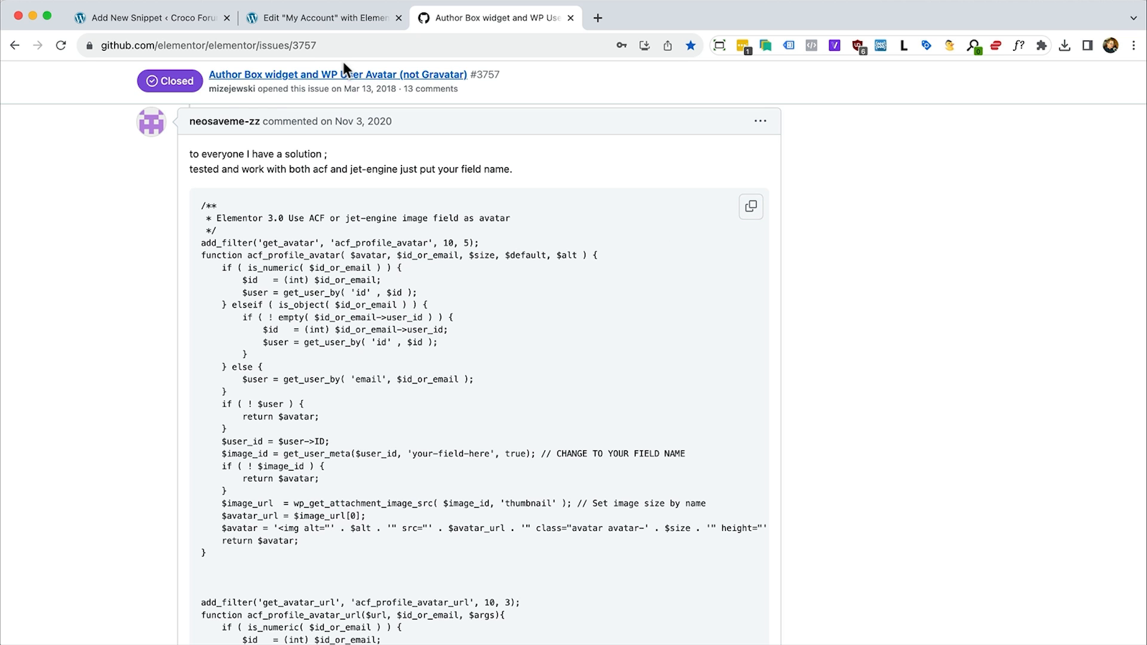
Paste the avatar PHP code and replace the placeholder field name with 'avatar' on lines 21 and 50
left_click(173, 20)
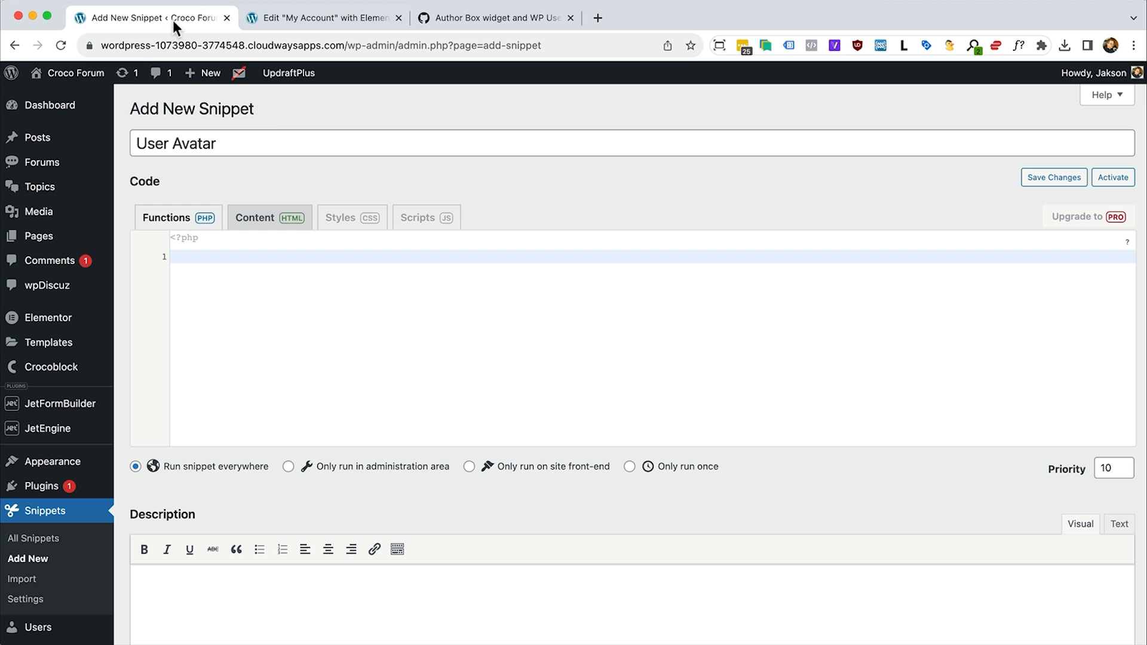
key("super+v")
scroll(848, 418, "down", 2)
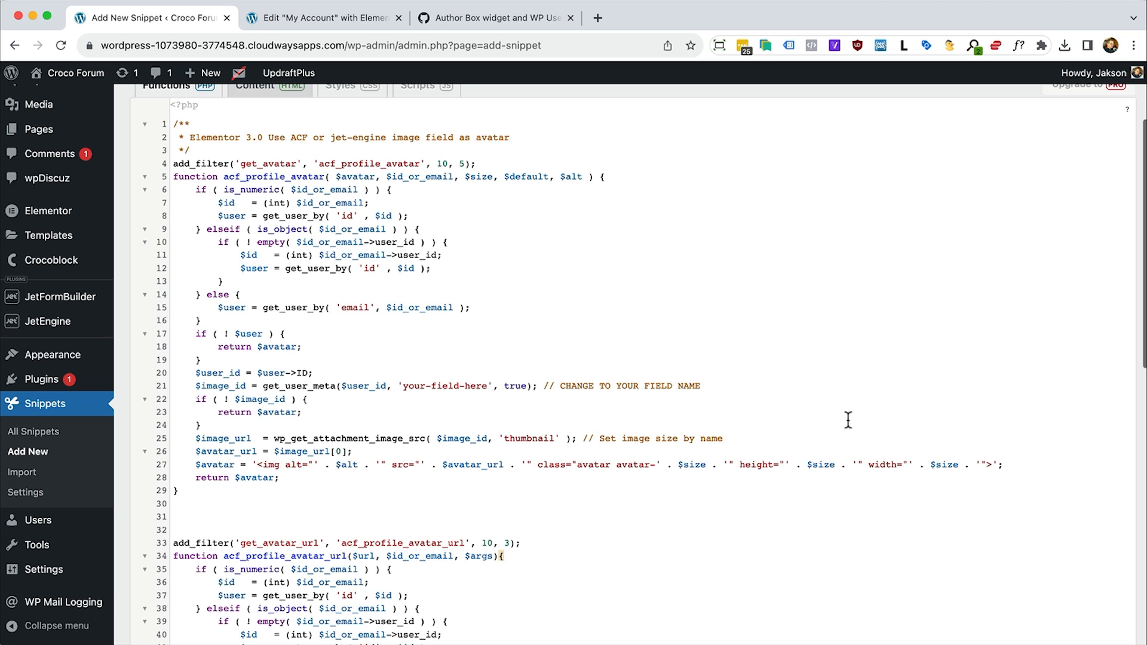
left_click_drag(484, 386, 435, 386)
key("BackSpace")
key("BackSpace")
key("BackSpace")
key("BackSpace")
key("BackSpace")
key("BackSpace")
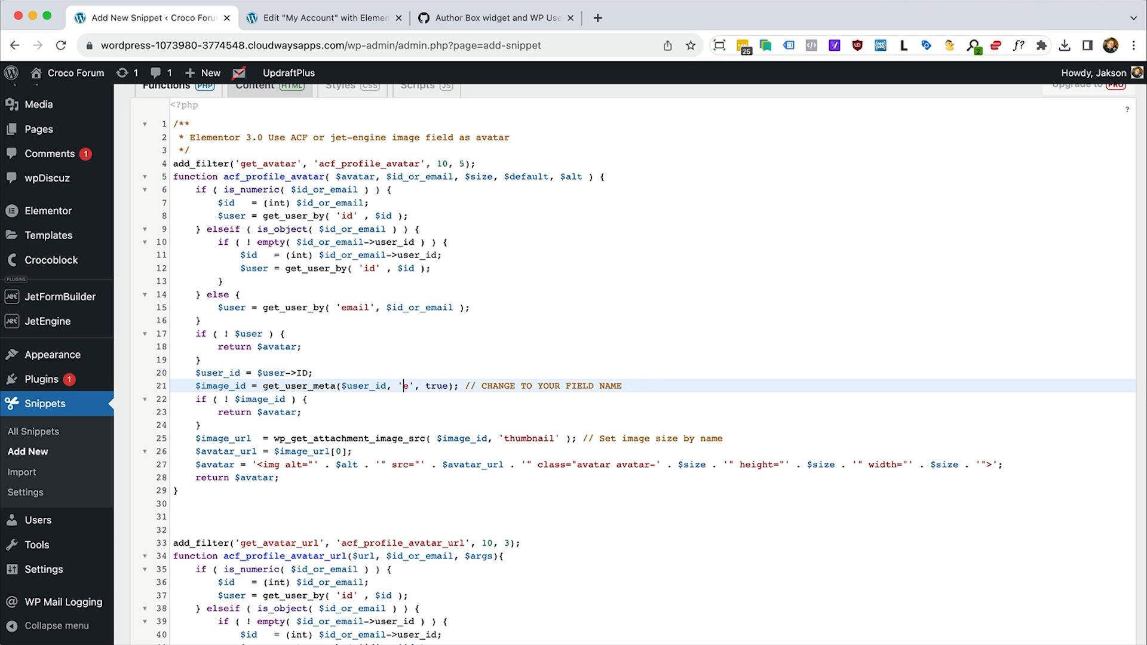
key("Delete")
type("ava")
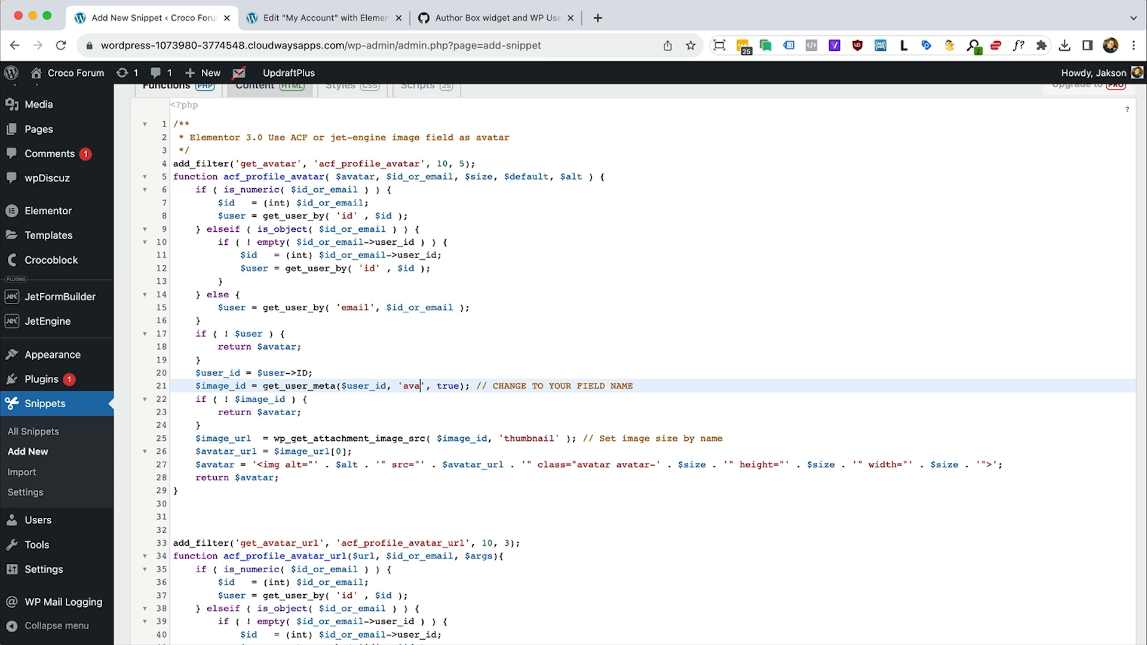
type("tar")
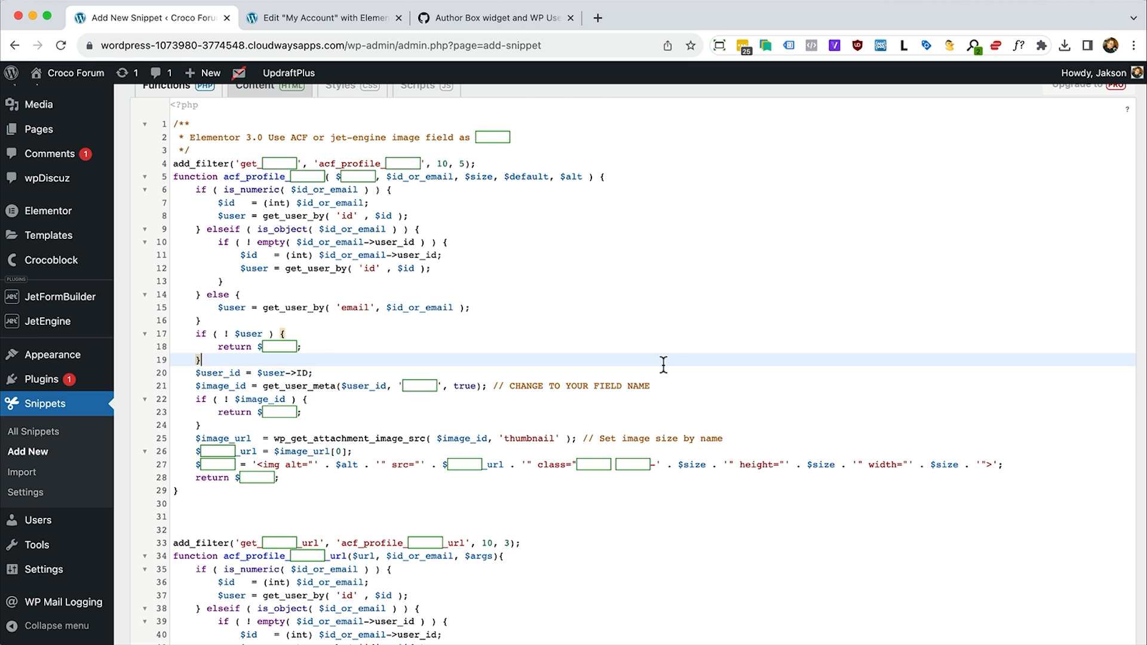
scroll(471, 465, "down", 5)
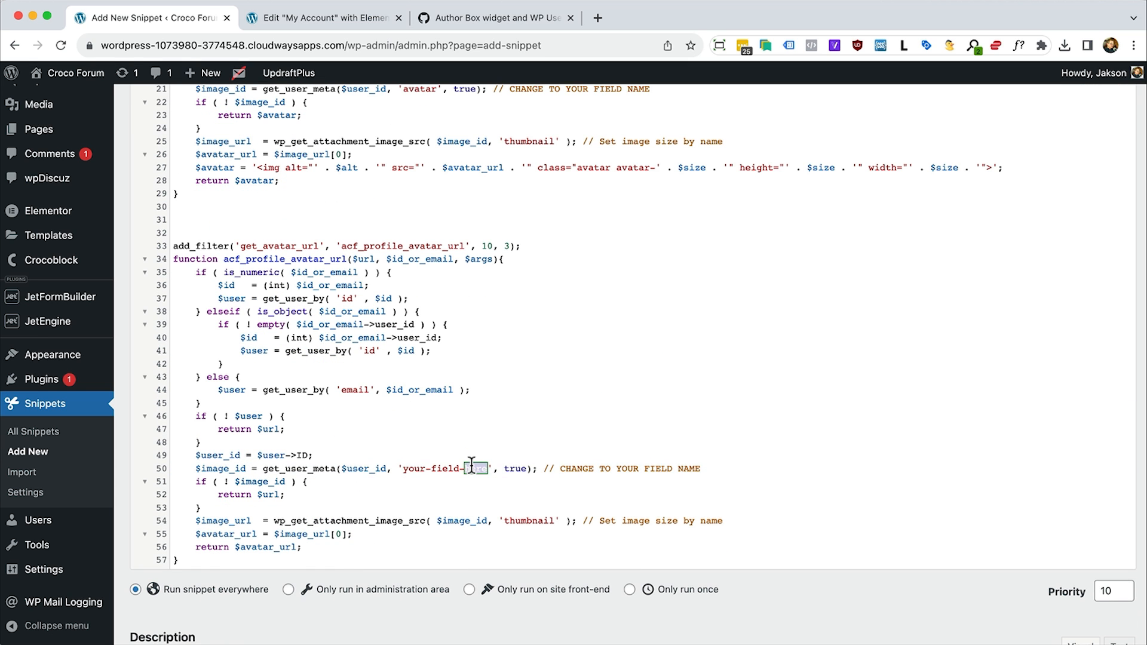
left_click(486, 468)
key("BackSpace")
key("BackSpace")
key("BackSpace")
key("BackSpace")
key("BackSpace")
key("BackSpace")
key("BackSpace")
key("BackSpace")
key("BackSpace")
key("BackSpace")
key("BackSpace")
key("BackSpace")
key("BackSpace")
key("BackSpace")
key("BackSpace")
type("avatar")
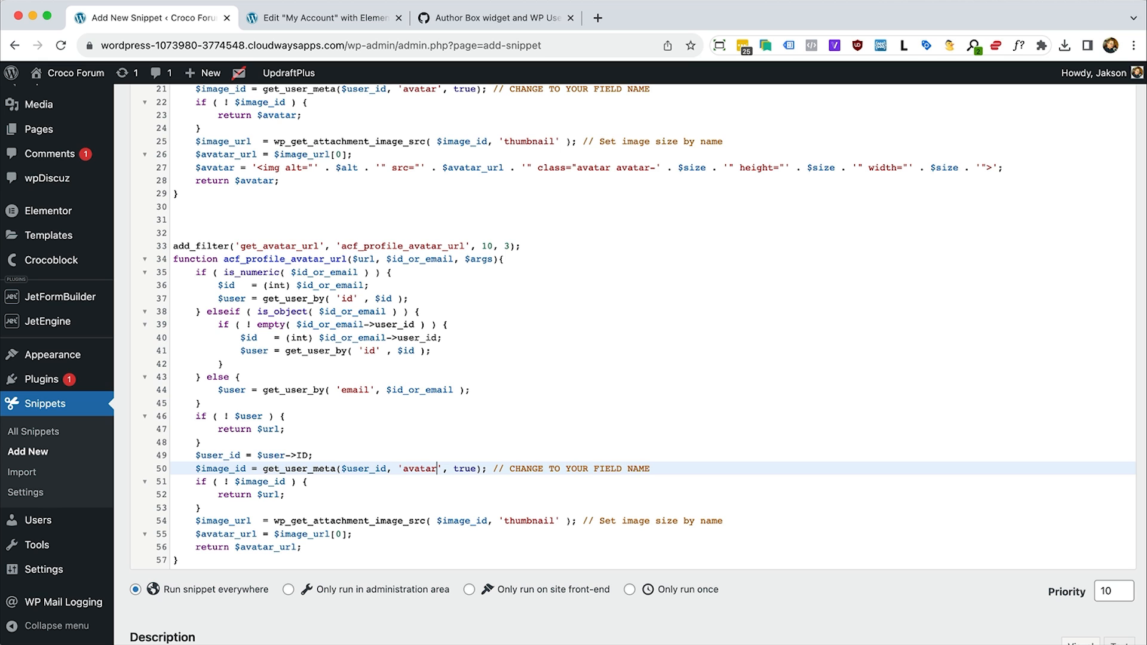
Save and activate the User Avatar snippet, then open the live General Discussion forum
scroll(690, 476, "up", 10)
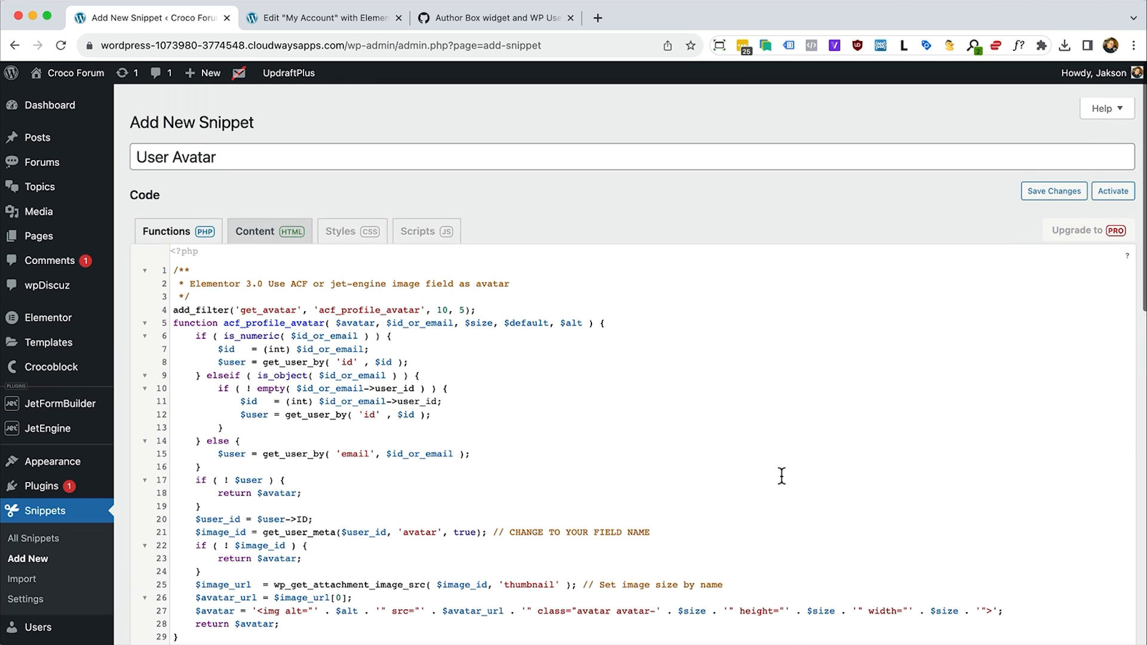
left_click(1052, 178)
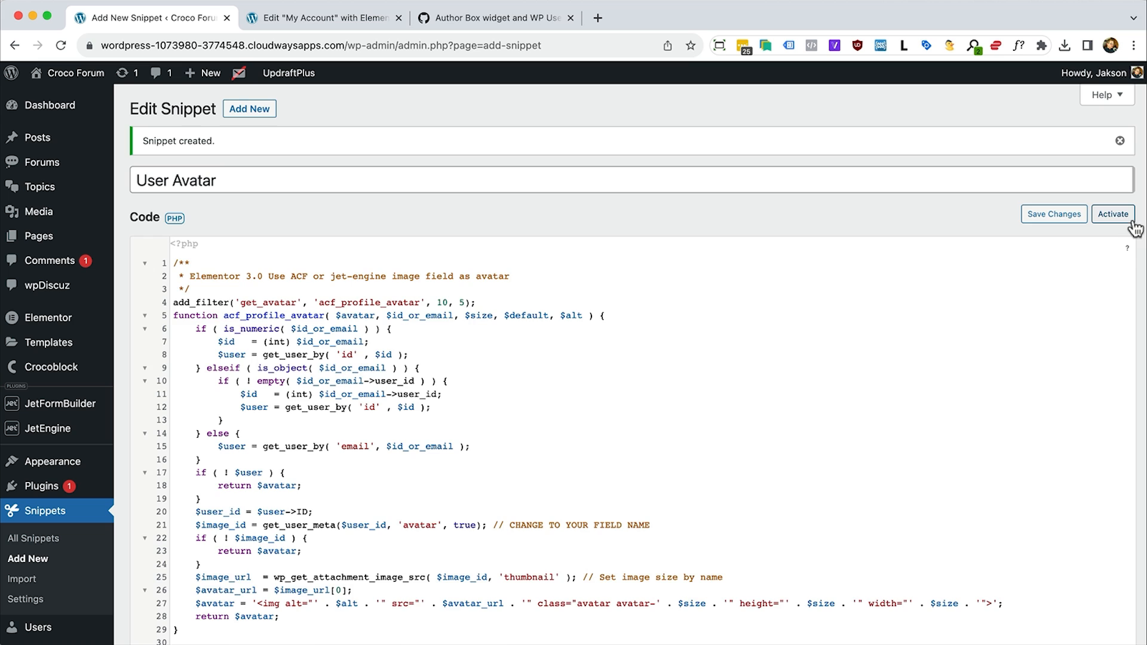
left_click(1113, 214)
key("super+Tab")
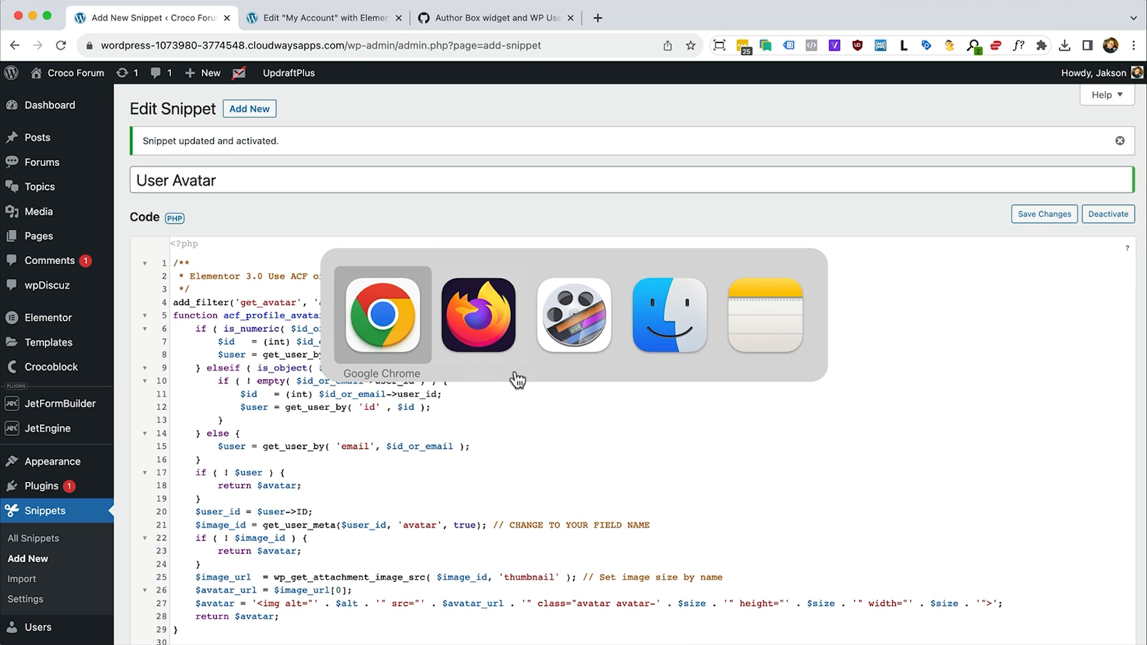
left_click(653, 96)
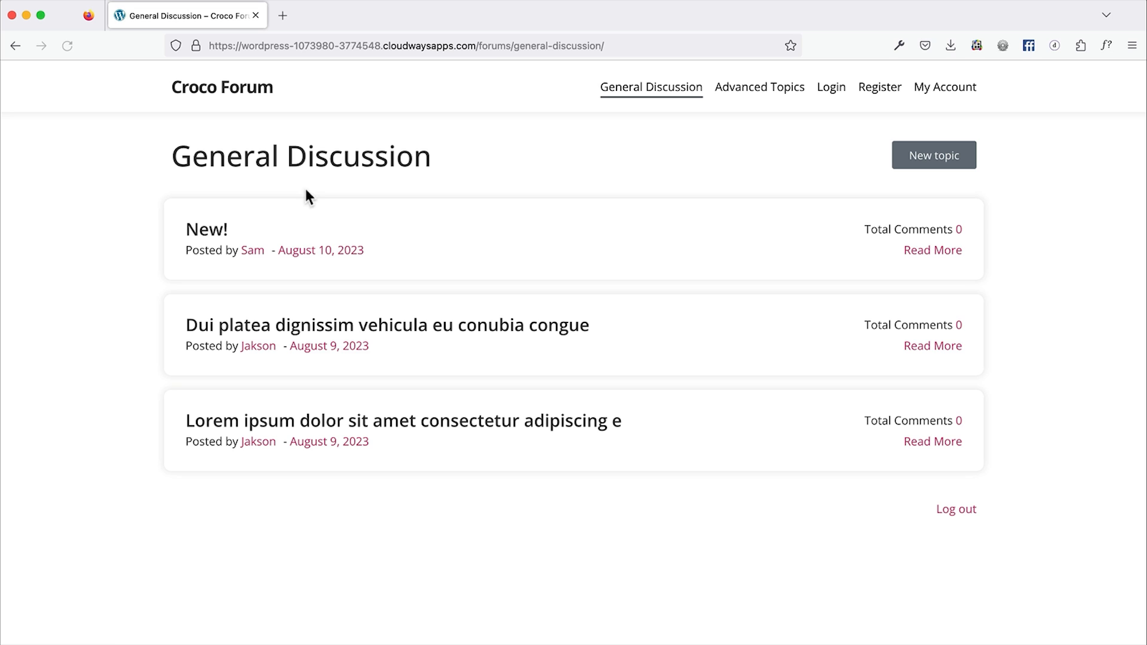
Check the avatar in the New! topic and on My Account, then return to the WordPress admin
left_click(205, 230)
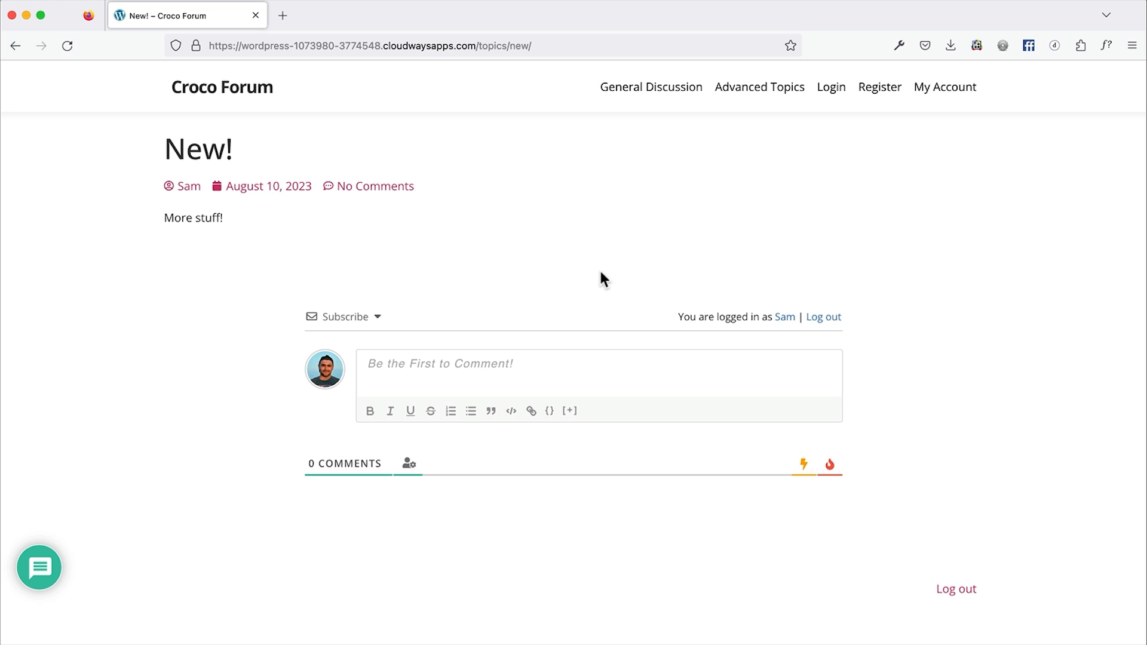
left_click(922, 95)
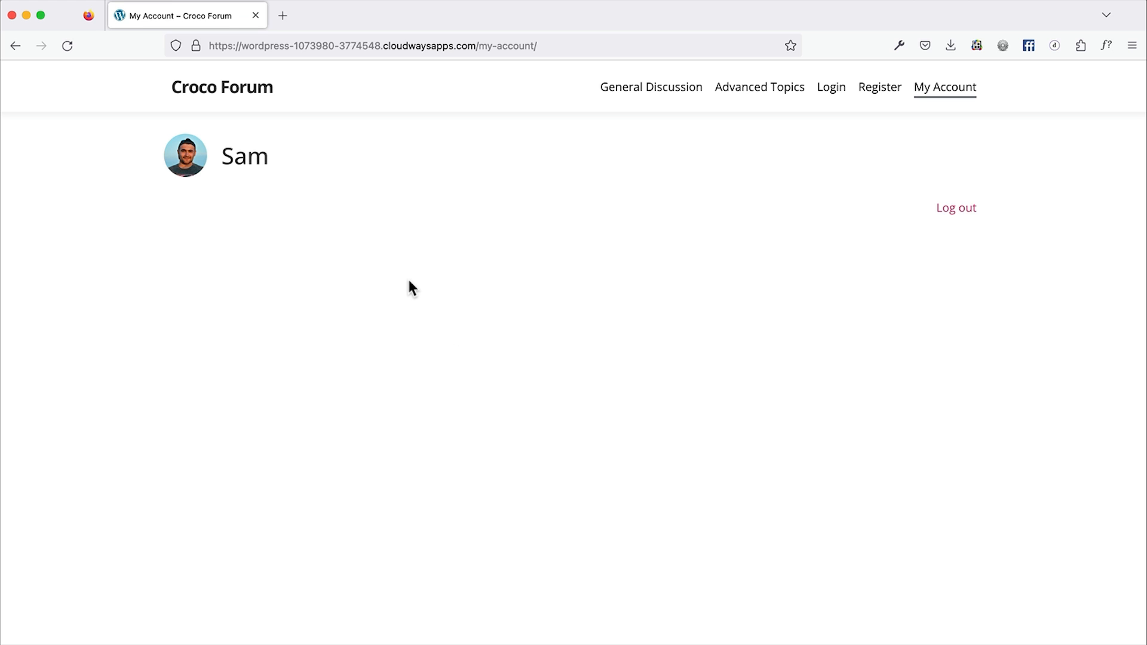
key("super+Tab")
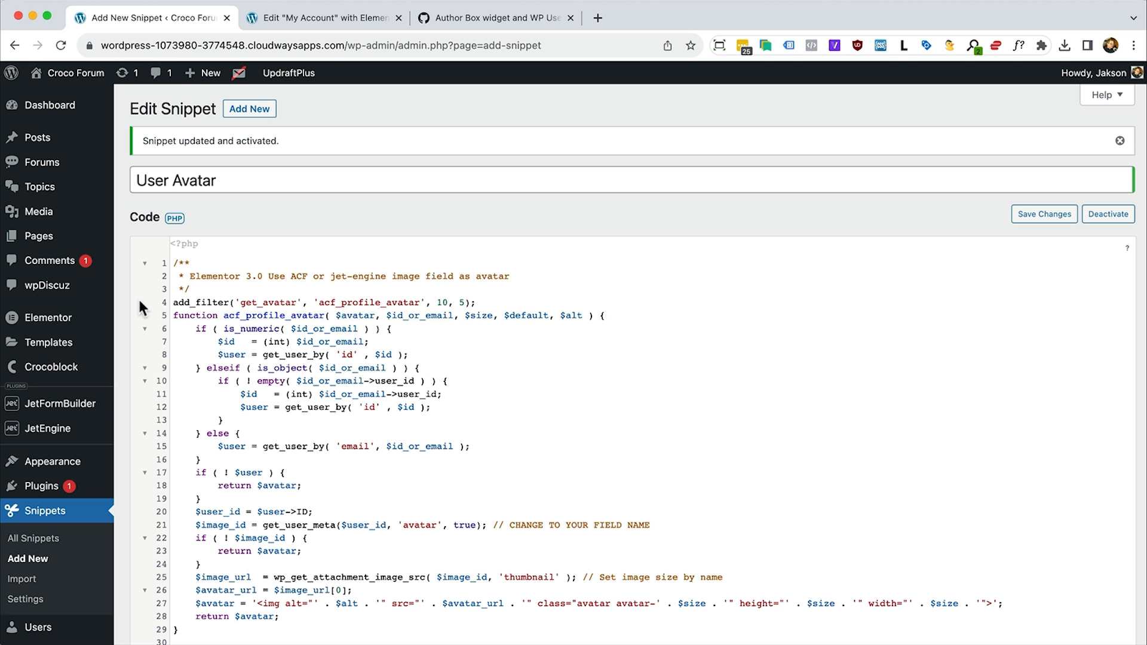
Create a new JetFormBuilder form titled 'My Account'
mouse_move(60, 411)
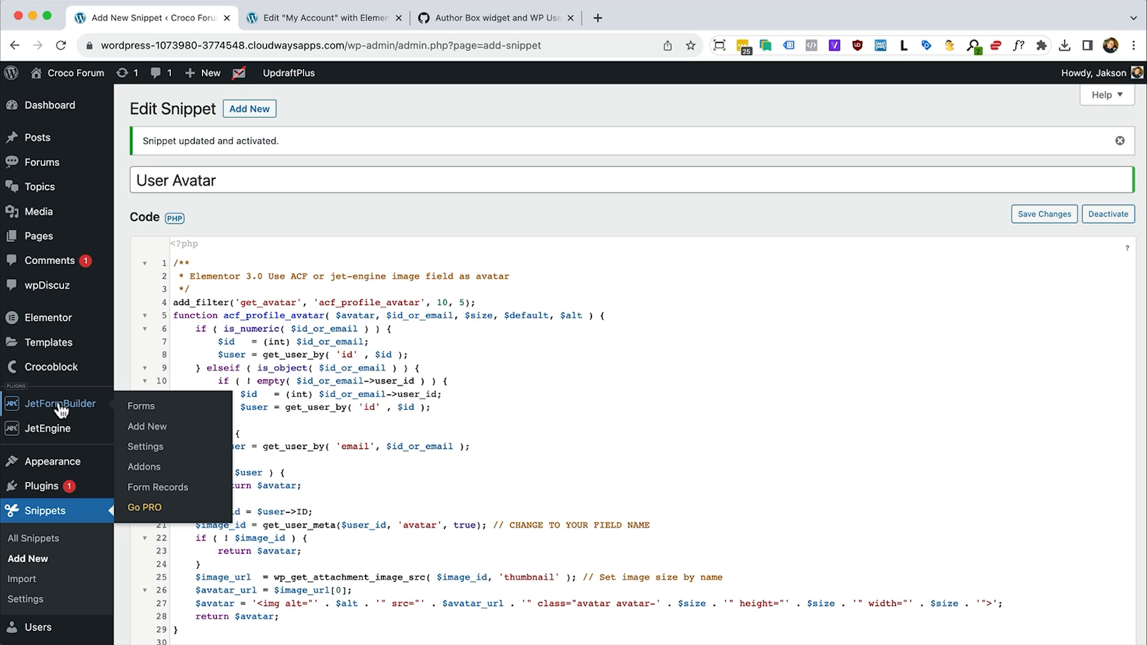
left_click(131, 439)
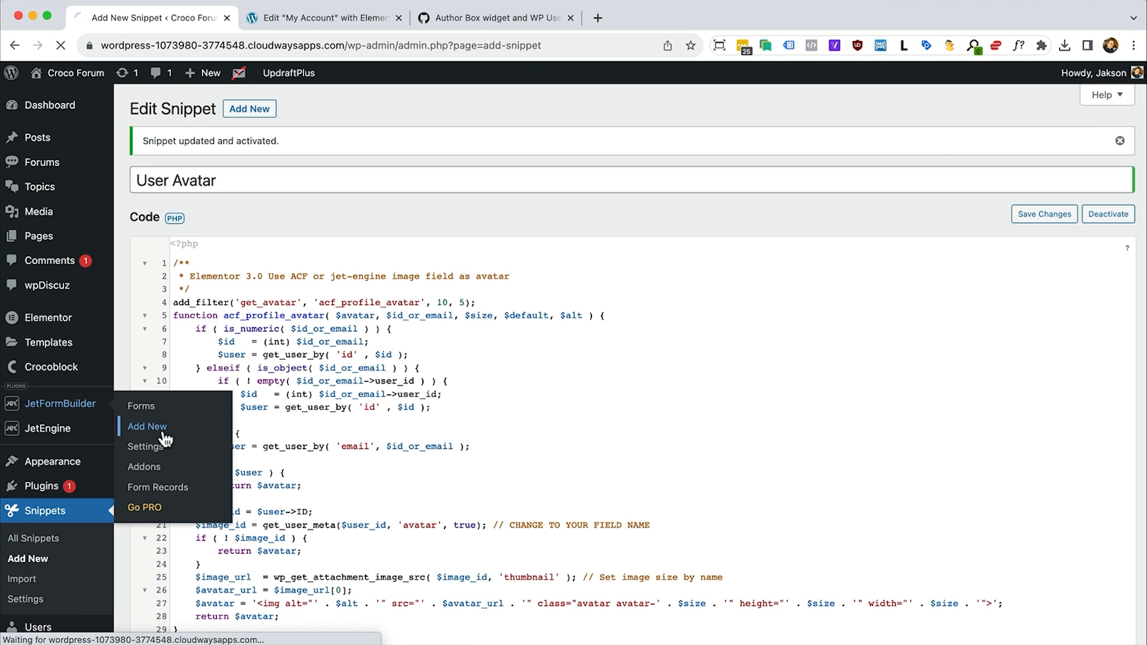
type("Us")
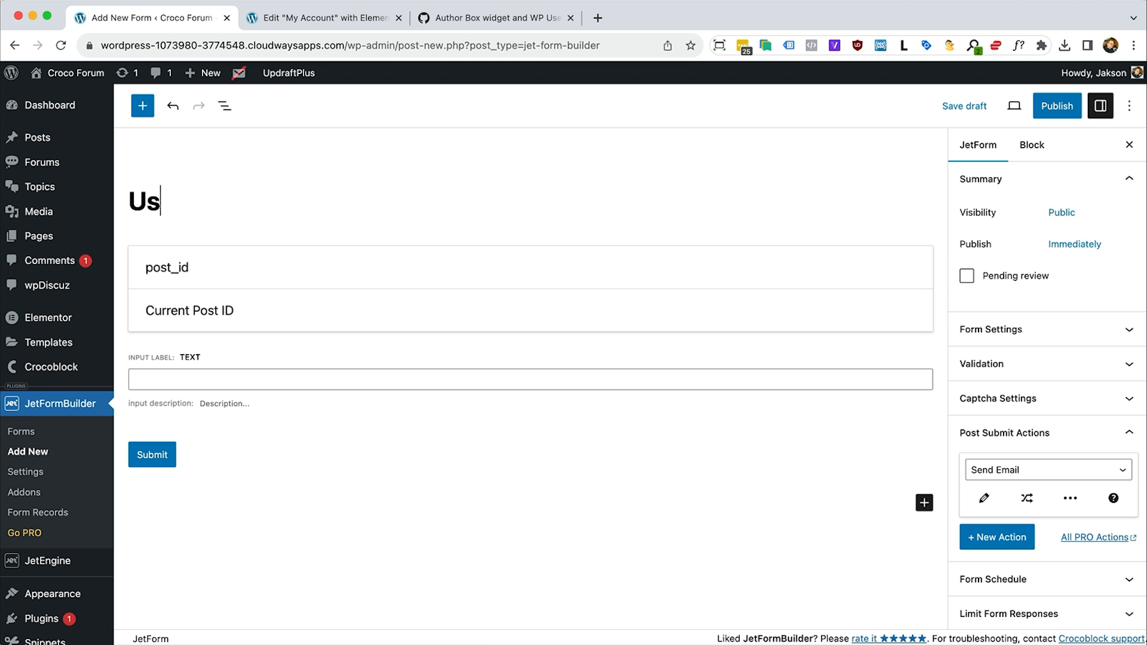
type("er Edi")
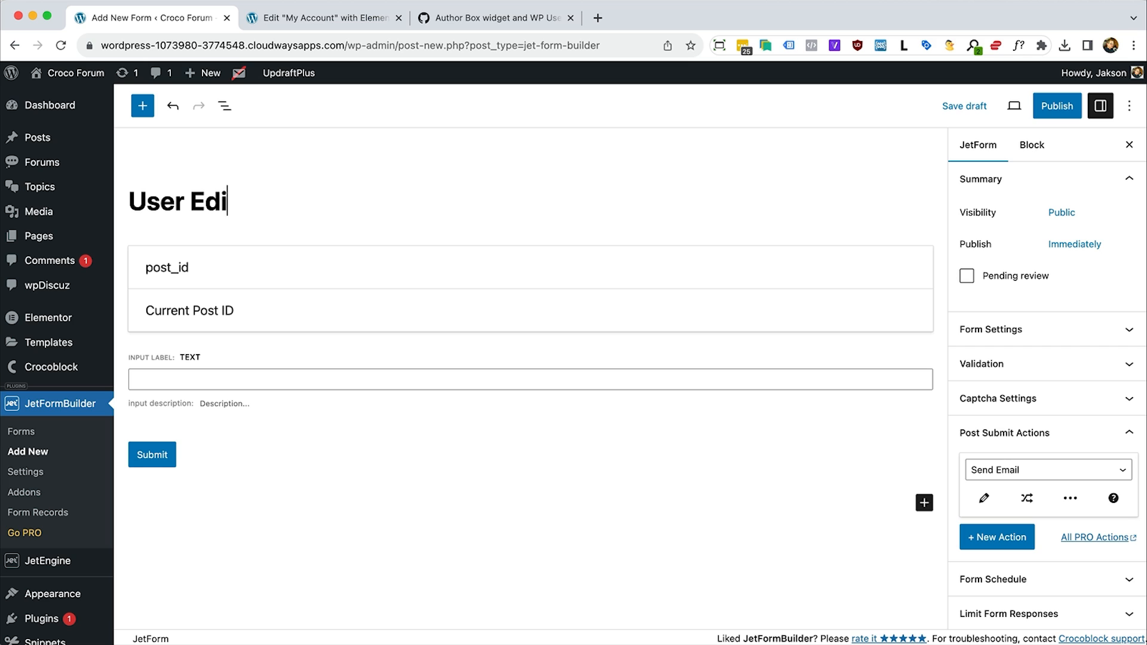
key("BackSpace")
key("BackSpace")
key("BackSpace")
key("BackSpace")
key("BackSpace")
key("BackSpace")
key("BackSpace")
key("BackSpace")
type("My Account")
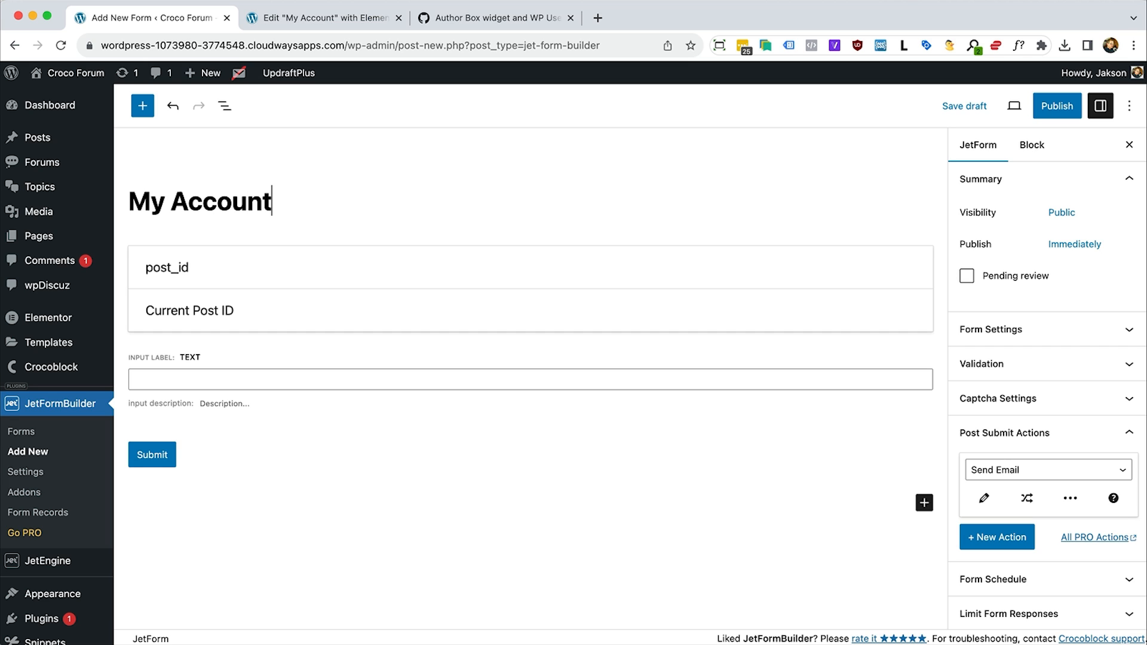
Set the hidden post_id field's value to Current User ID
left_click(225, 106)
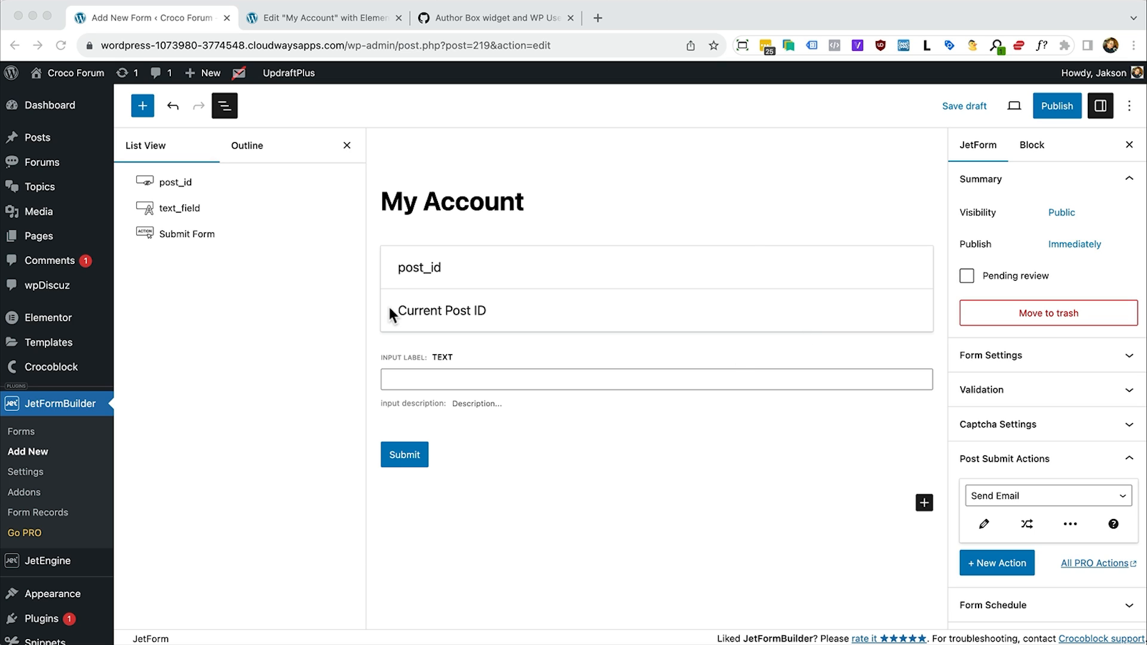
left_click(460, 282)
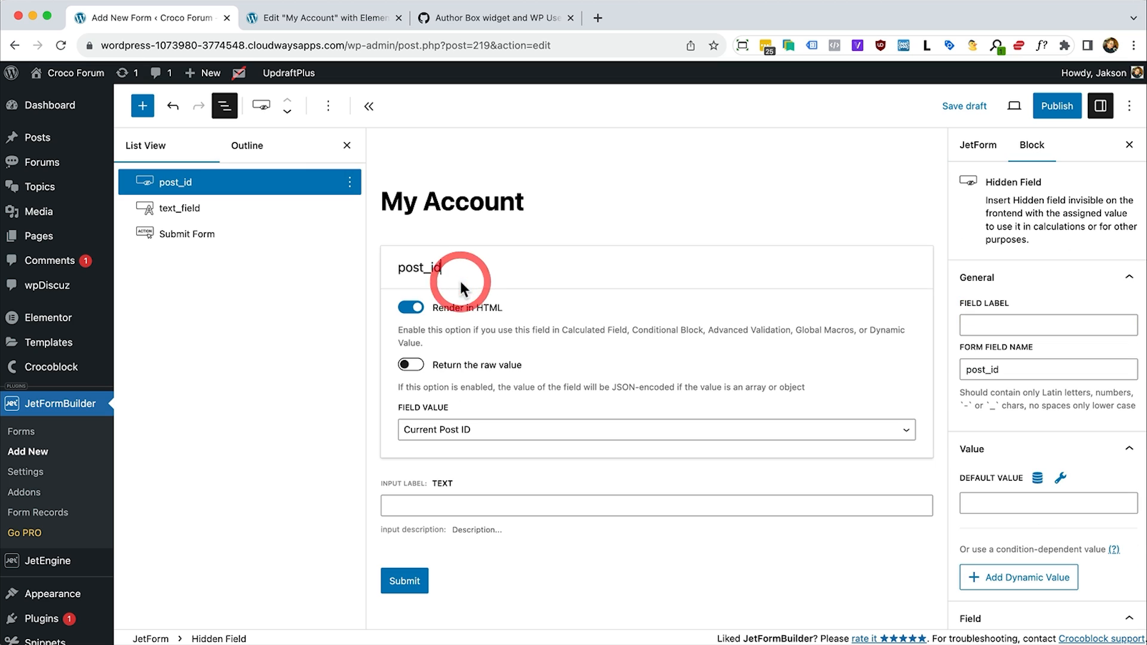
left_click(471, 432)
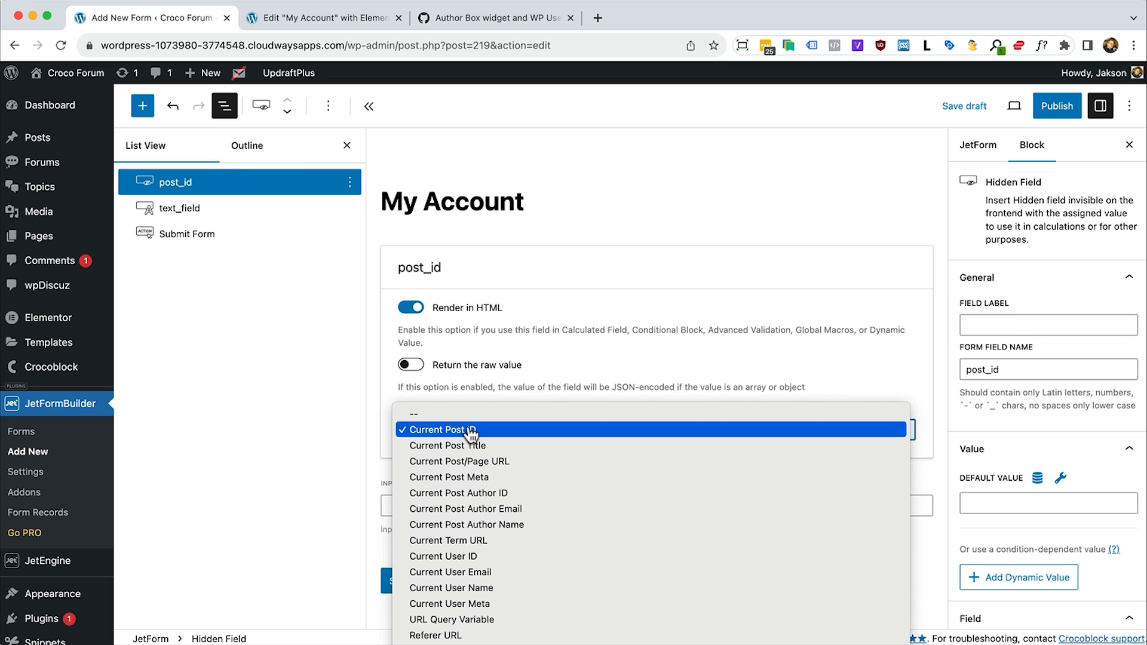
left_click(481, 558)
Delete the Submit Form and text_field blocks from the form
left_click(521, 502)
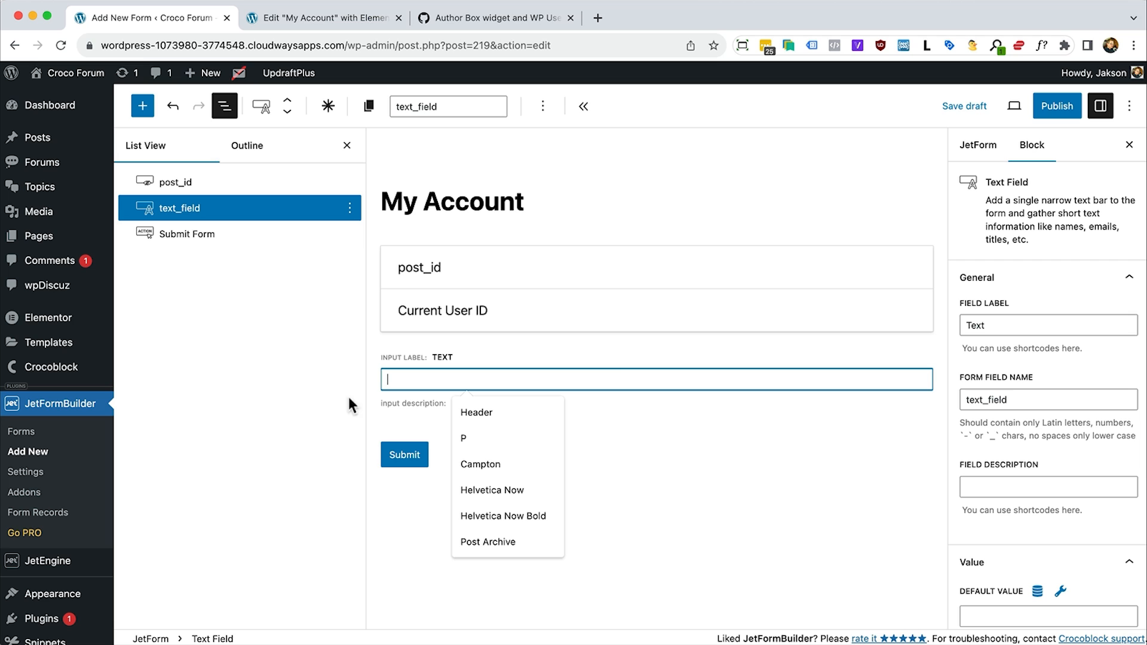
left_click(350, 233)
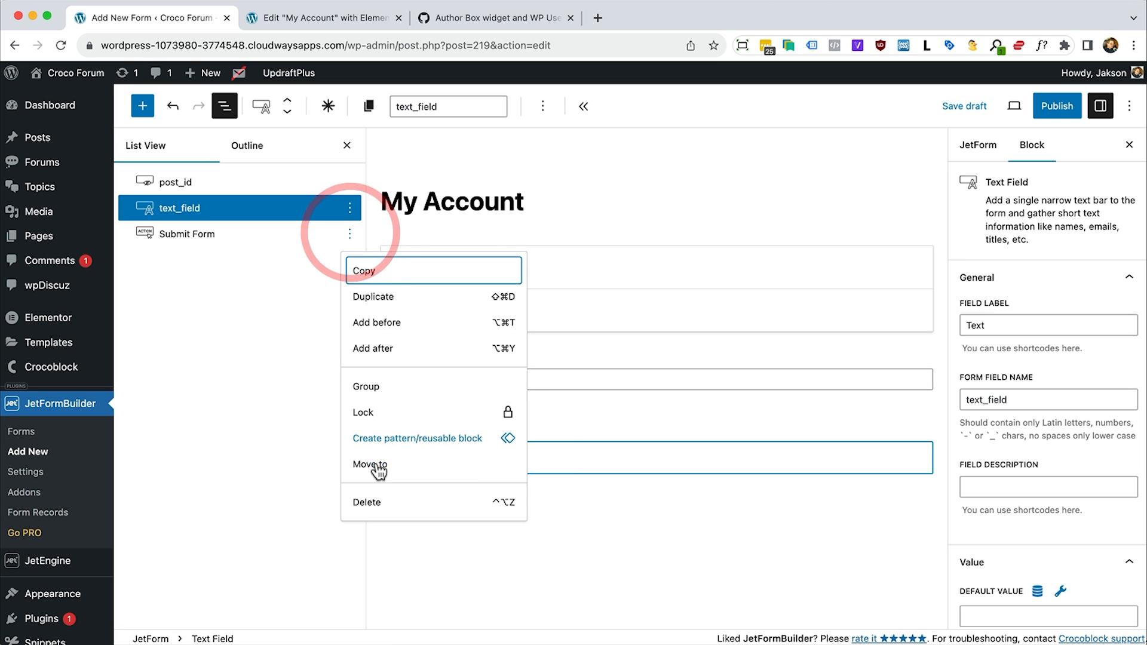
left_click(366, 502)
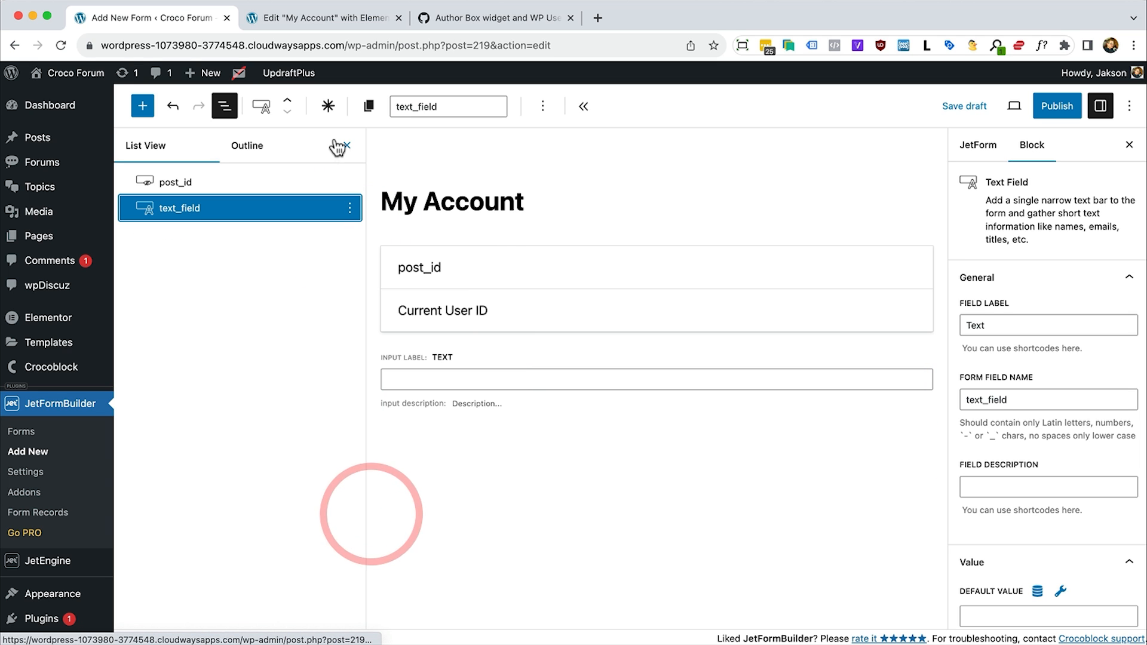
left_click(350, 208)
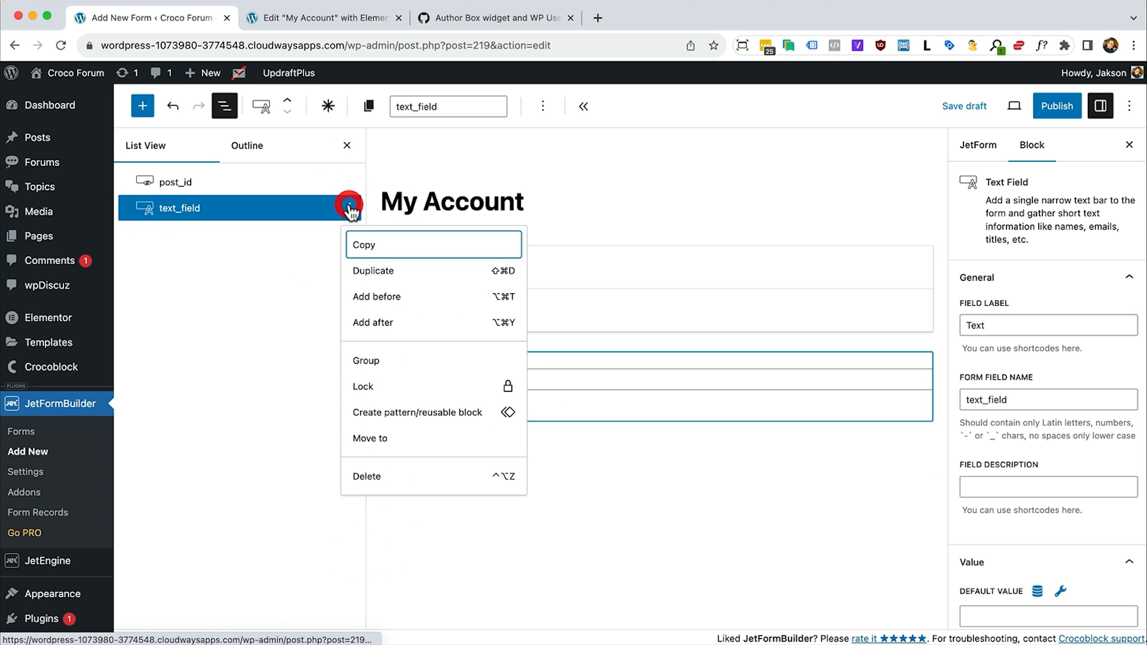
left_click(376, 476)
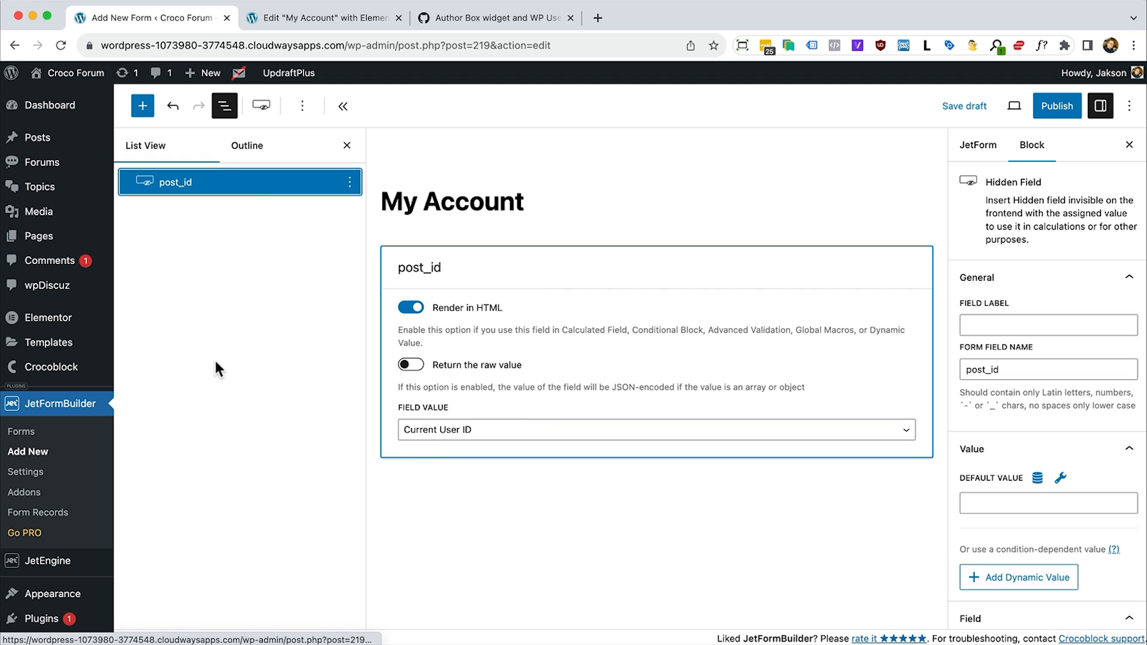
Rename the hidden field from post_id to user_id
left_click(519, 295)
double_click(999, 372)
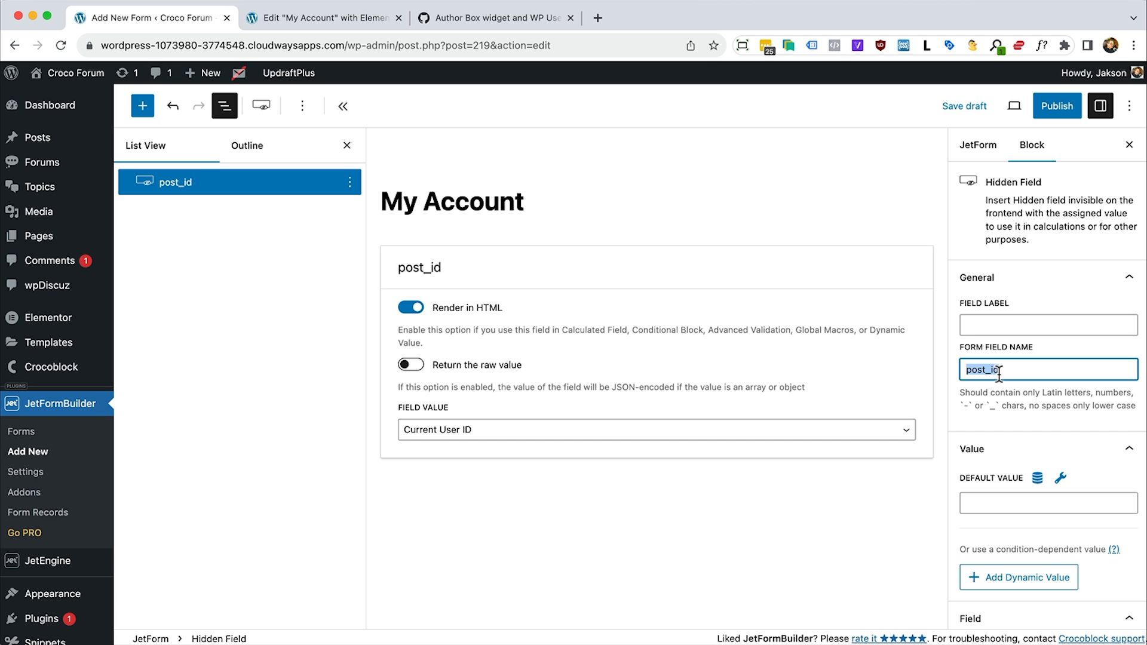
type("us")
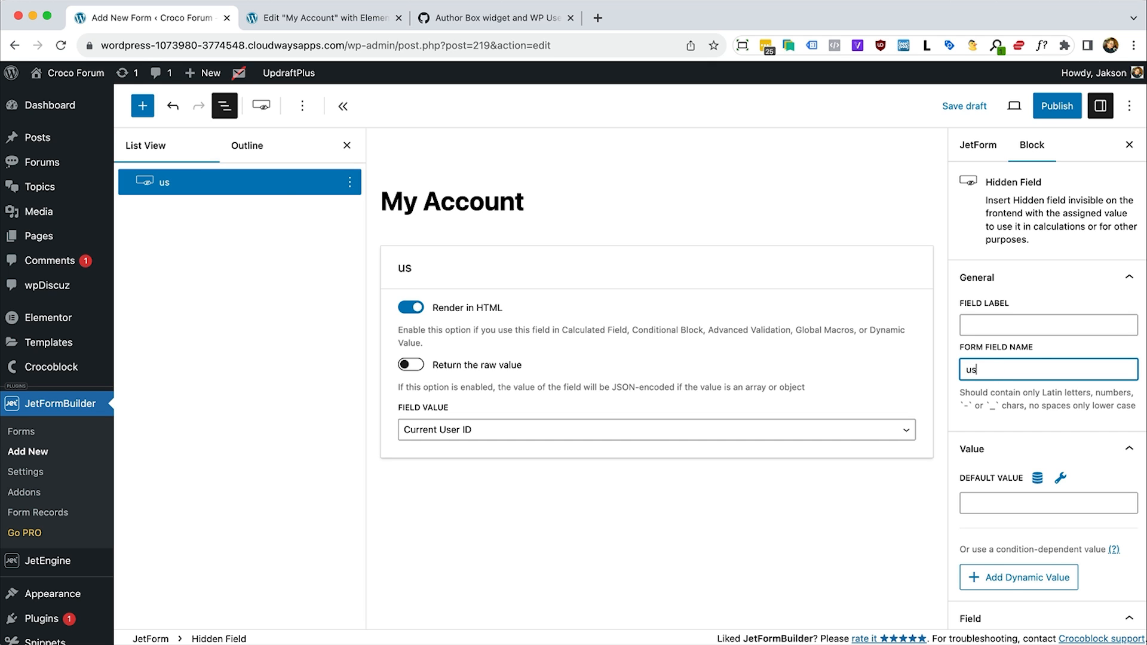
type("er_id")
left_click(142, 105)
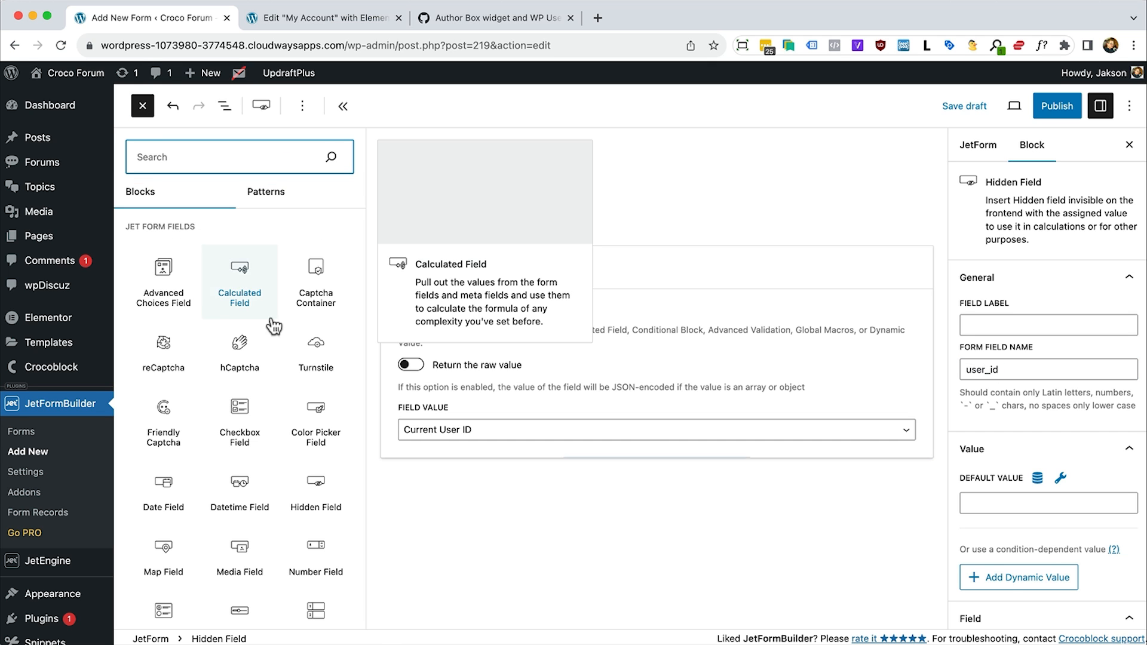
Add a Media Field, five Text Fields and an Action Button below the user_id field
scroll(243, 386, "down", 3)
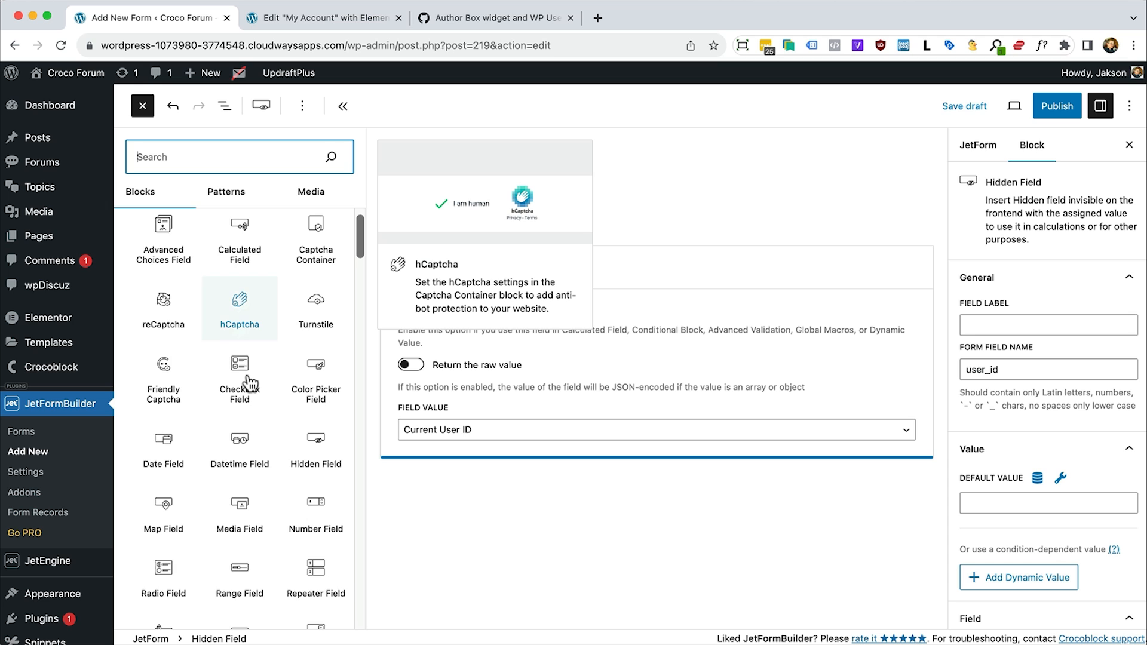
left_click(250, 421)
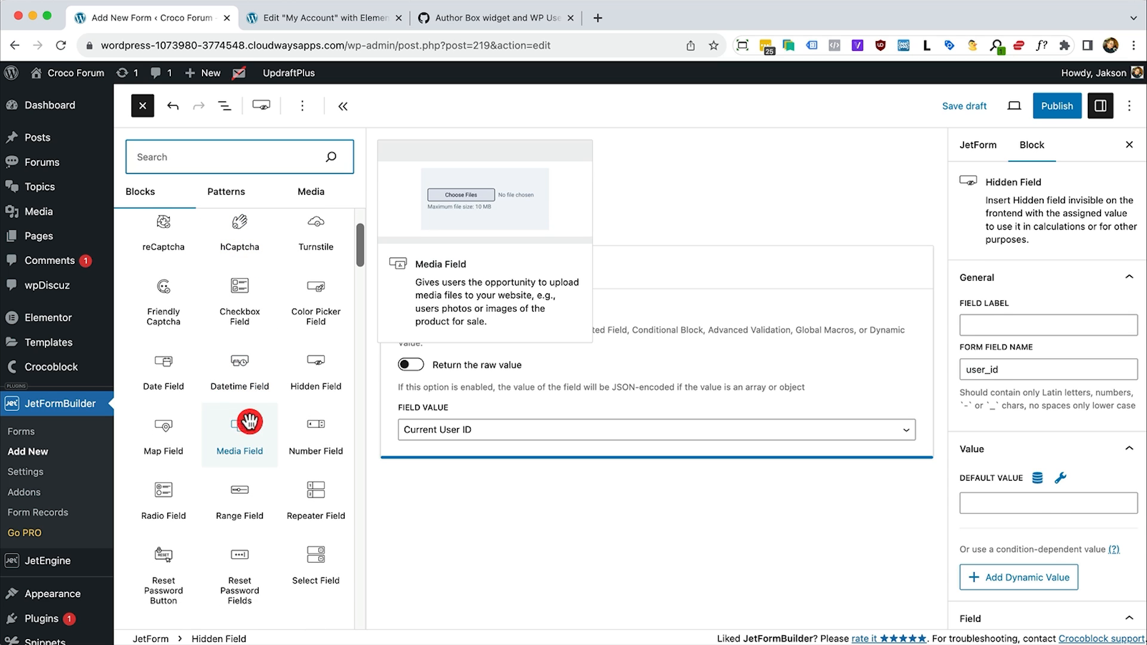
scroll(248, 418, "down", 4)
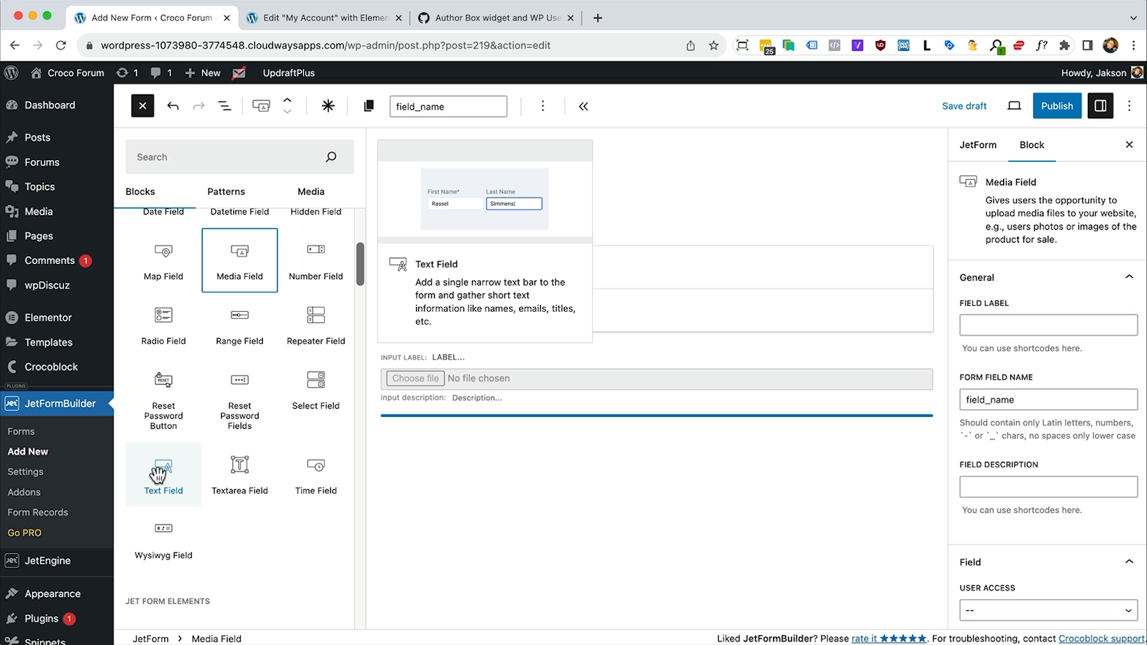
left_click(158, 475)
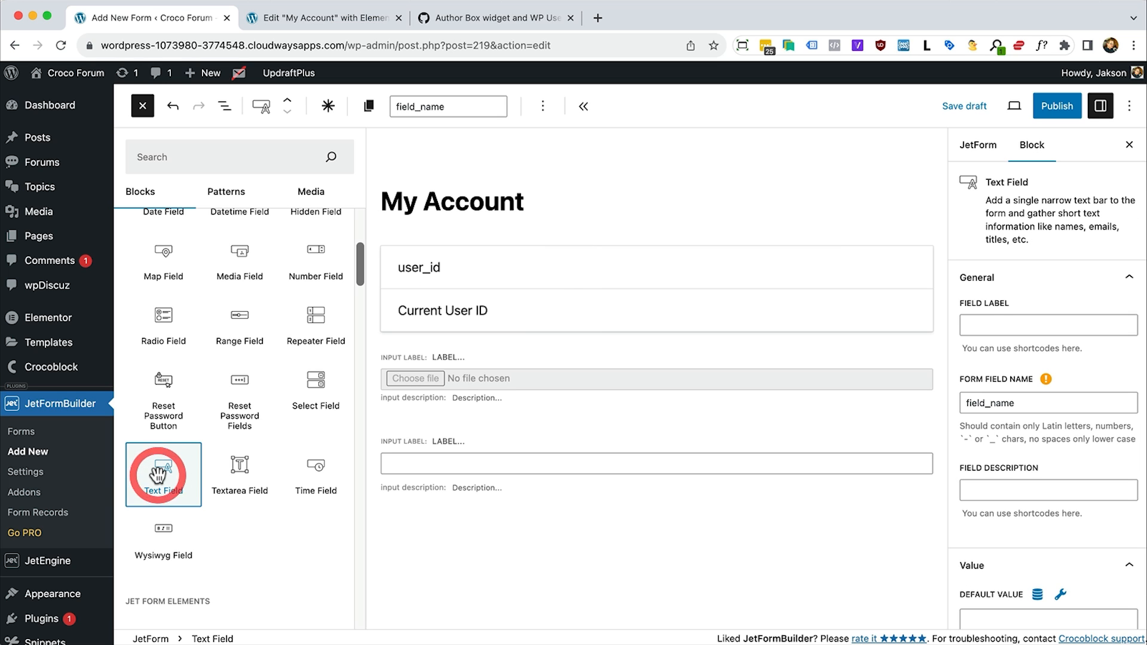
left_click(158, 475)
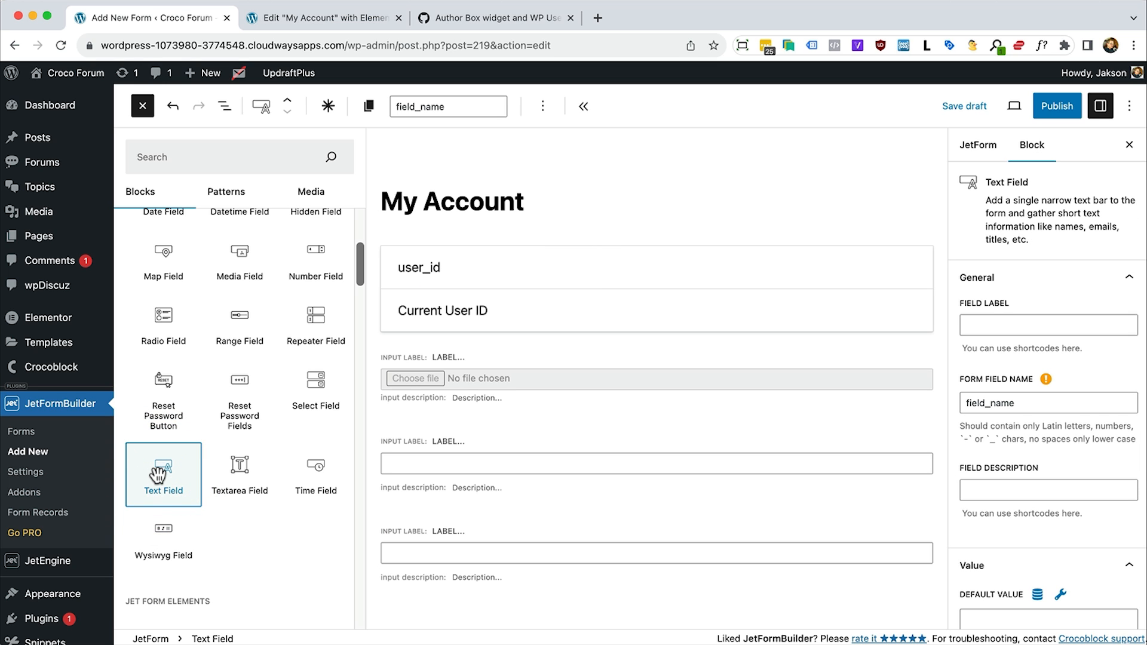
left_click(158, 475)
left_click(159, 475)
left_click(158, 475)
scroll(215, 422, "down", 3)
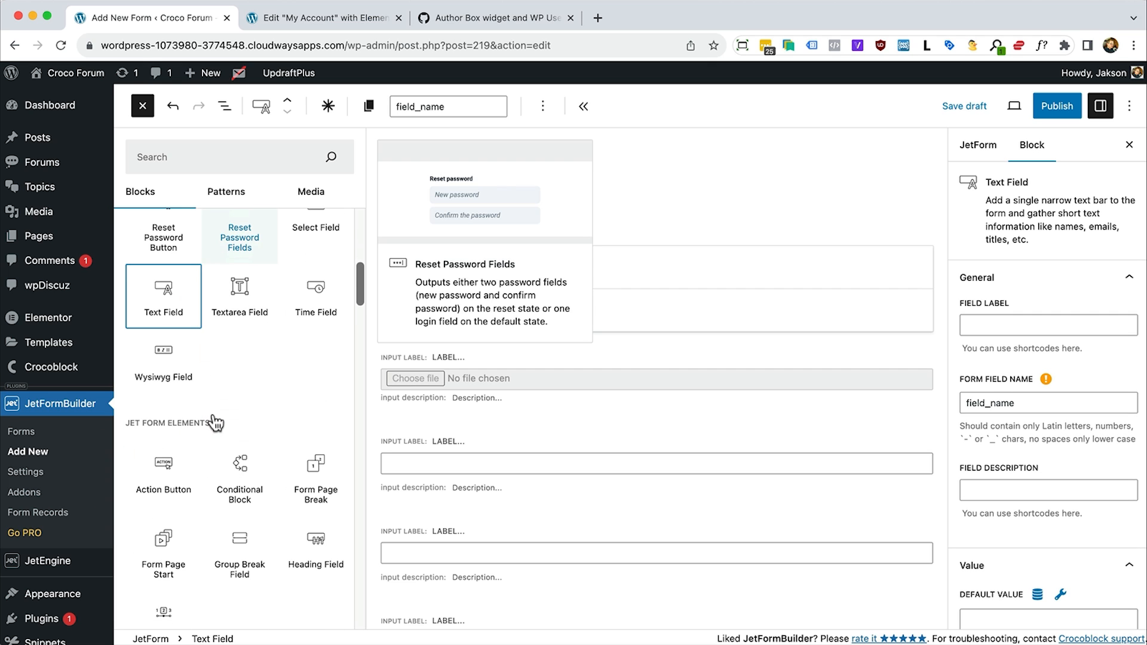
left_click(169, 464)
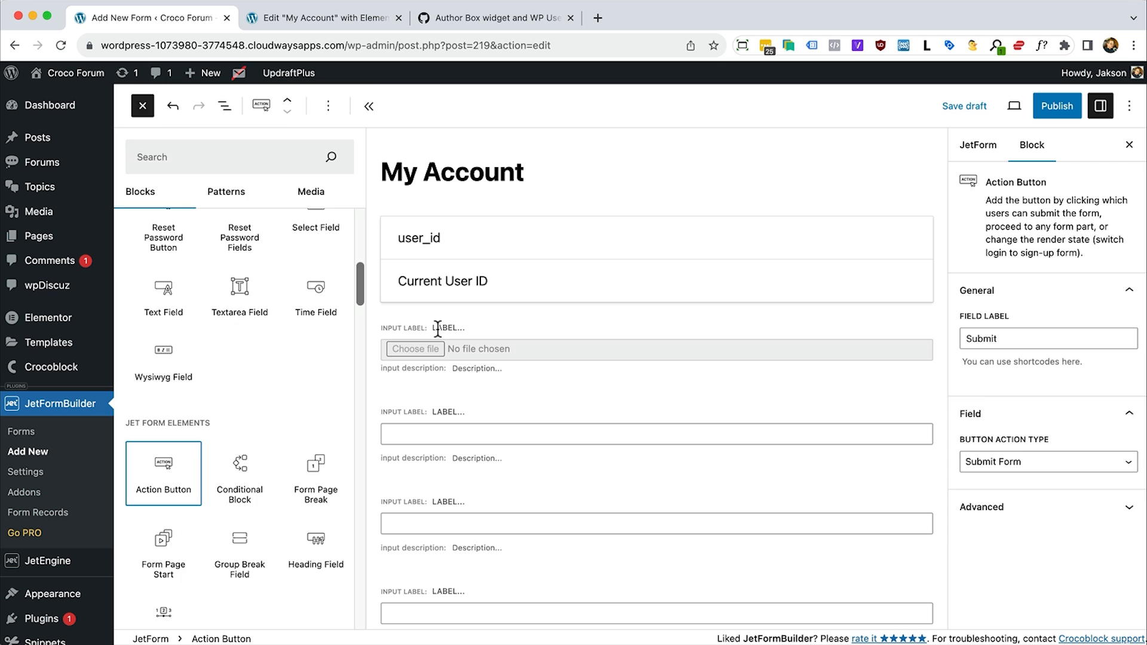
left_click(440, 329)
Label the upload field 'Change Avatar' and the first two text fields 'First Name' and 'Last Name'
left_click(224, 105)
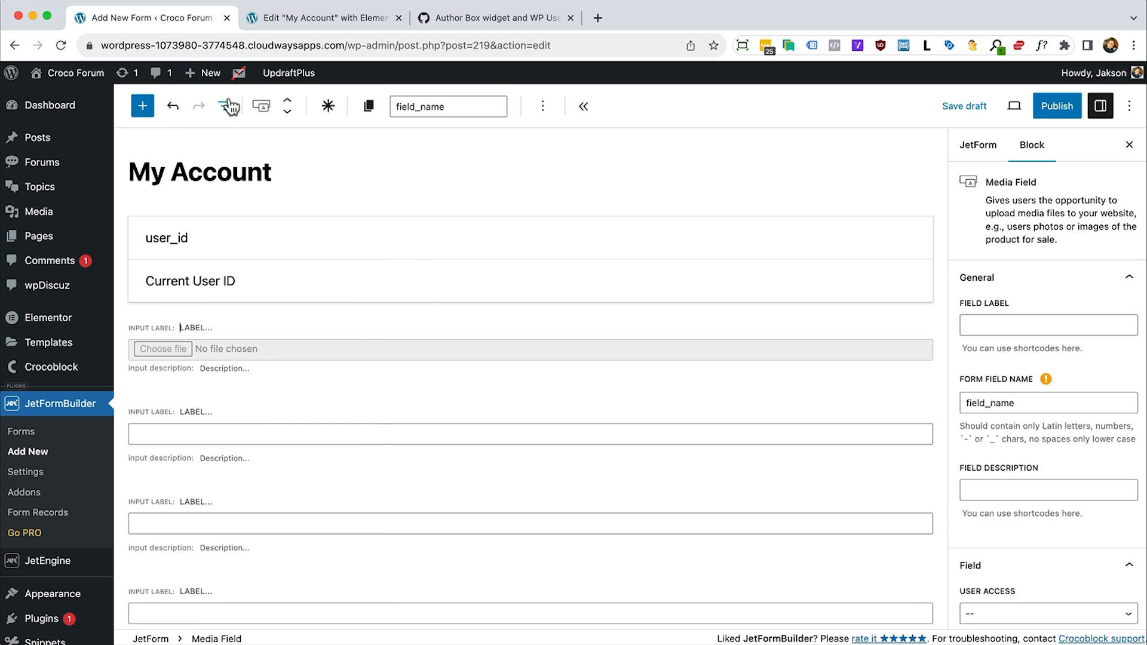
left_click(448, 327)
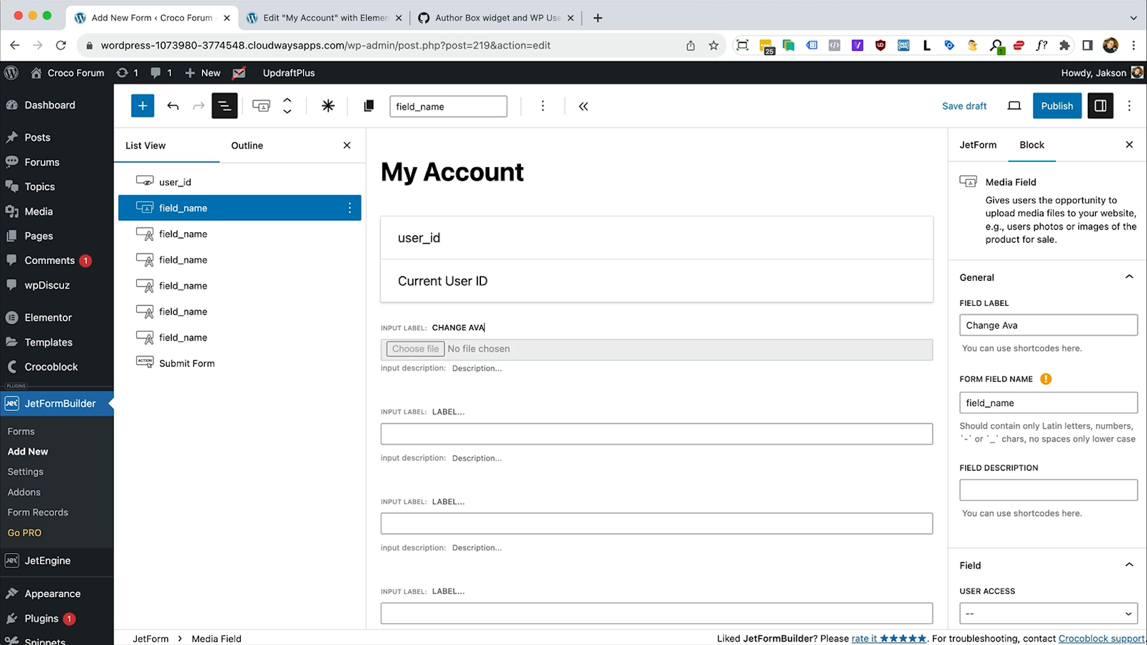
type("Change Avatar")
left_click(449, 413)
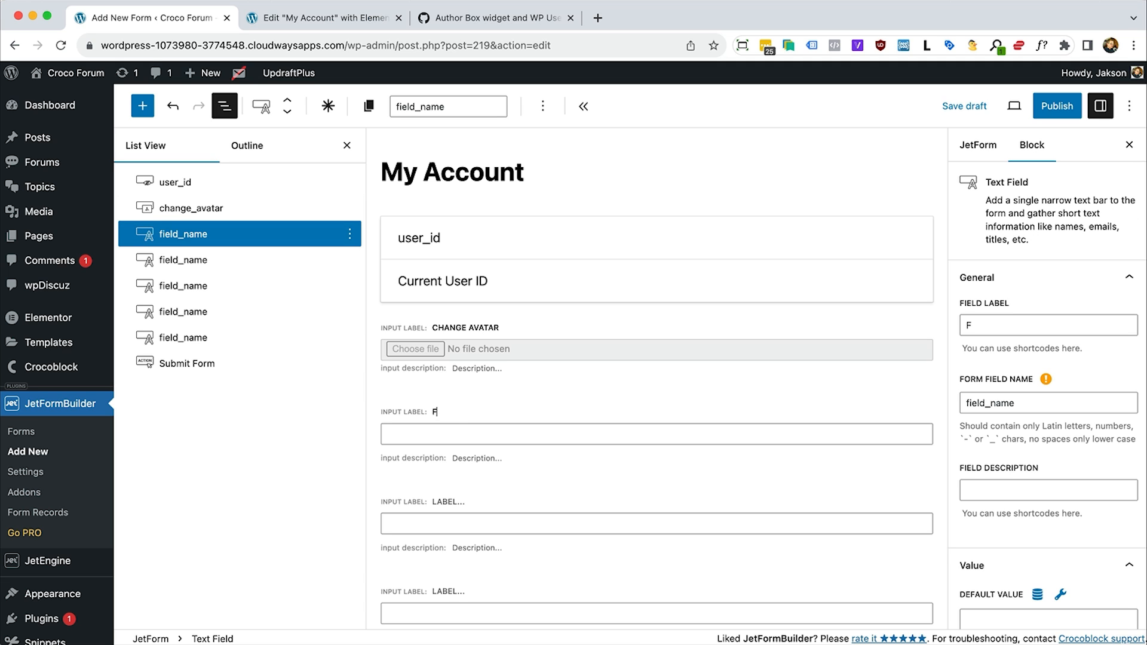
type("First Name")
left_click(455, 502)
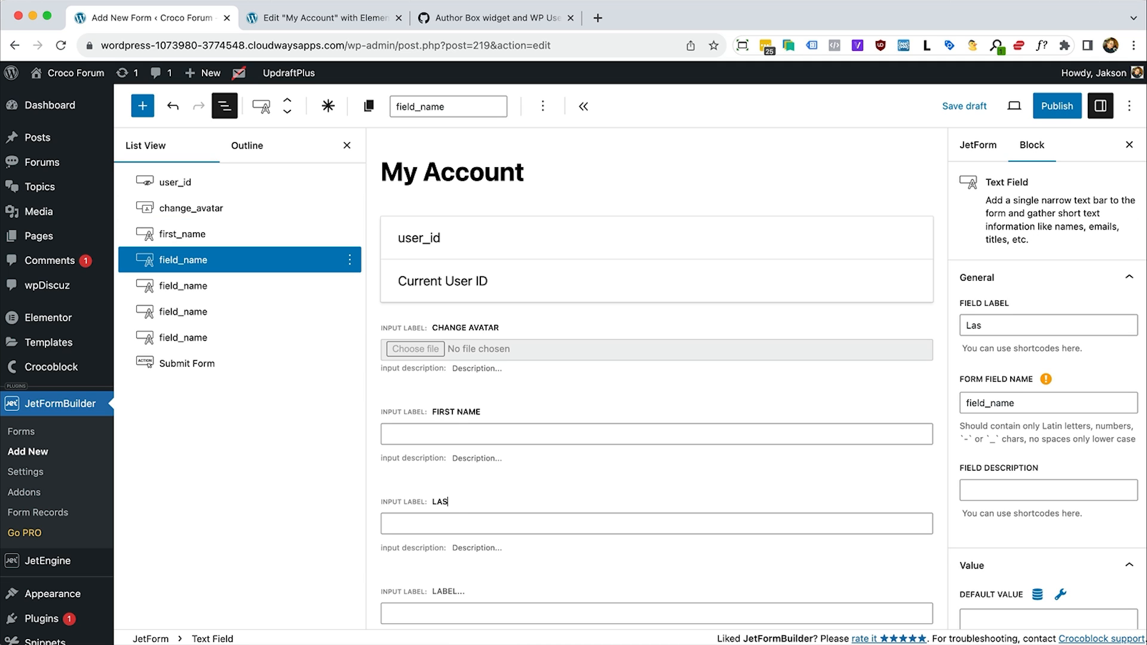
type("Last Name")
Label the remaining text fields 'Email', 'Password' and 'Confirm Password'
scroll(440, 491, "down", 2)
left_click(440, 491)
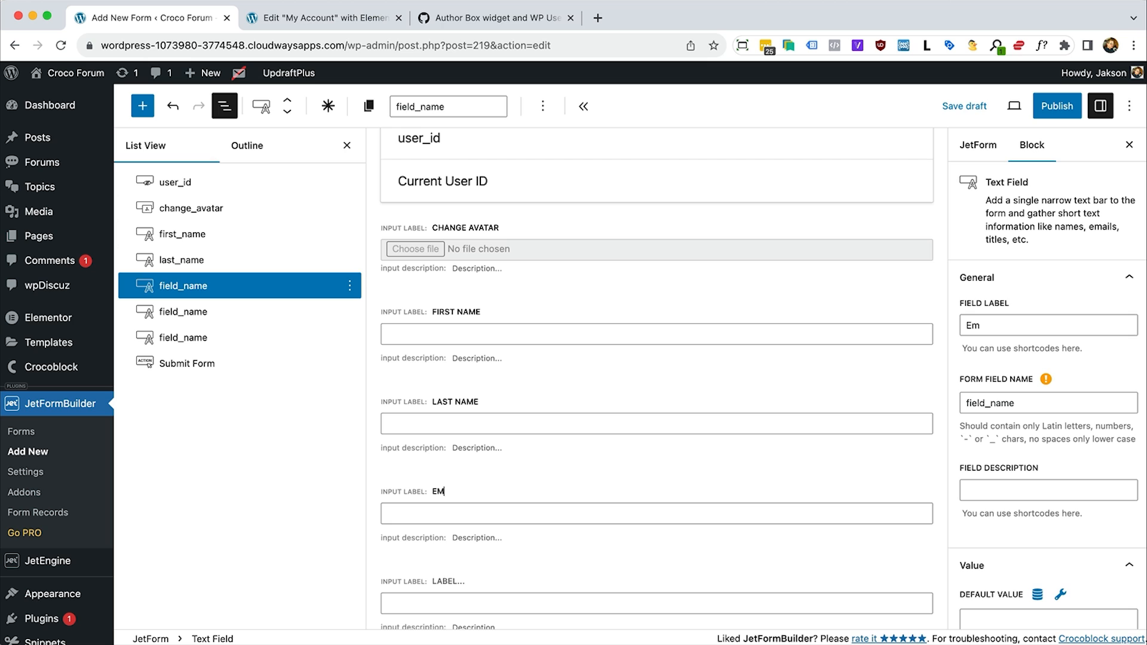
type("Ema")
type("il")
scroll(441, 491, "down", 2)
left_click(447, 488)
type("Passowrd")
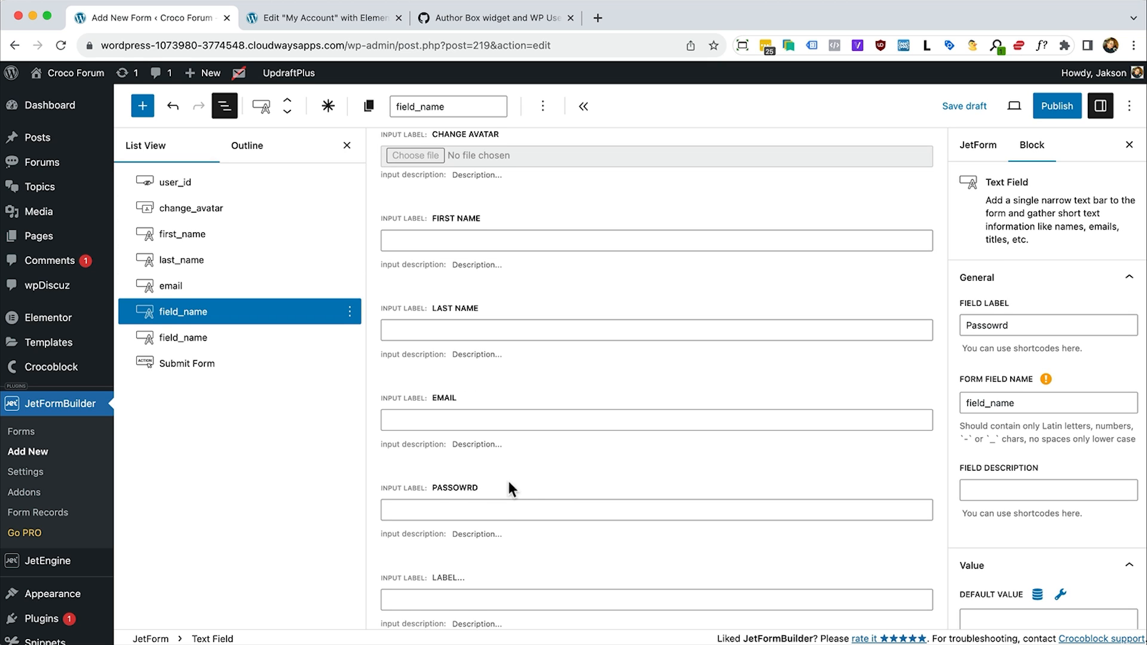
key("BackSpace")
key("BackSpace")
key("BackSpace")
key("BackSpace")
type("word")
left_click(443, 578)
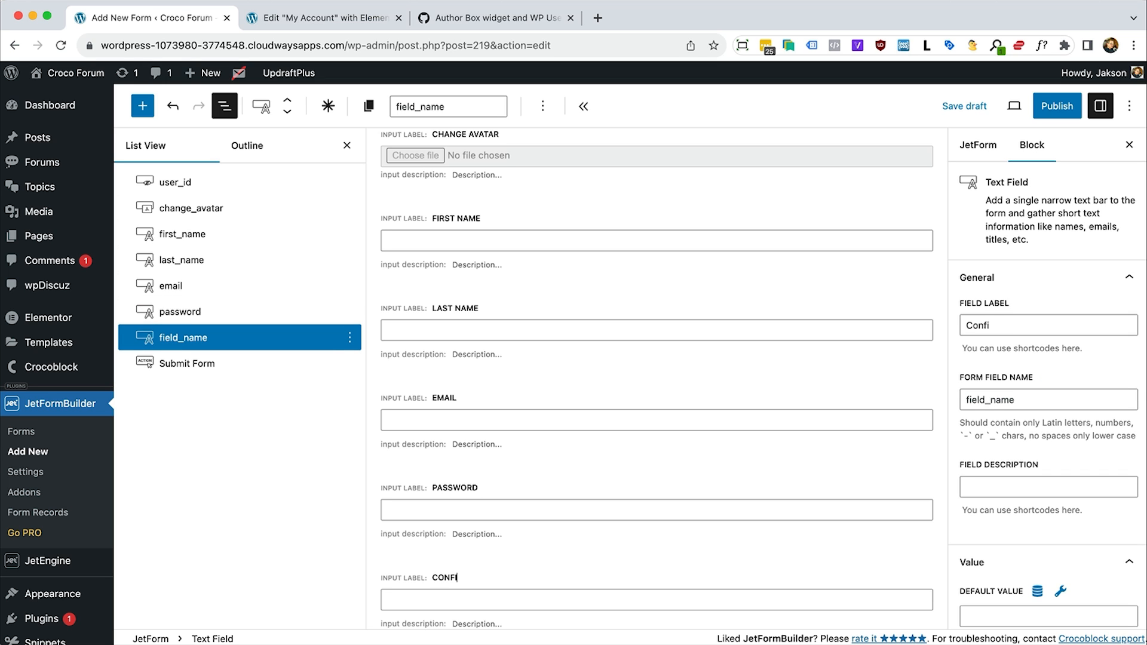
type("Confirm Password")
scroll(683, 492, "down", 1)
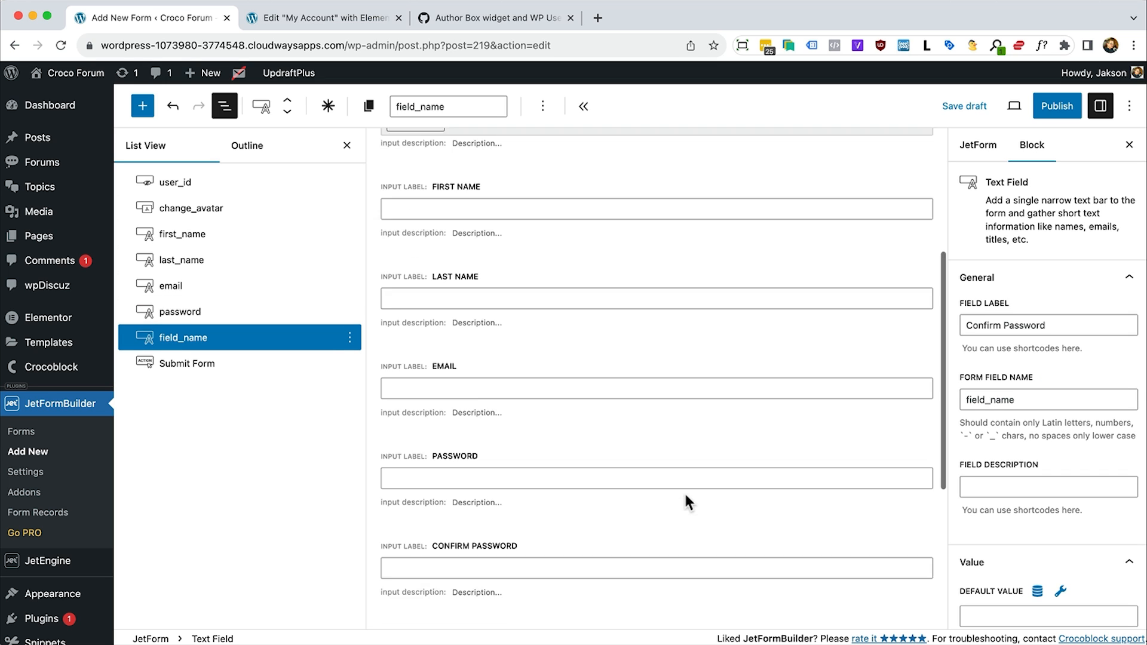
scroll(684, 493, "up", 2)
left_click(687, 179)
Set change_avatar's User Access to Any registered user, enable Insert attachment, and return Attachment ID
scroll(619, 187, "up", 2)
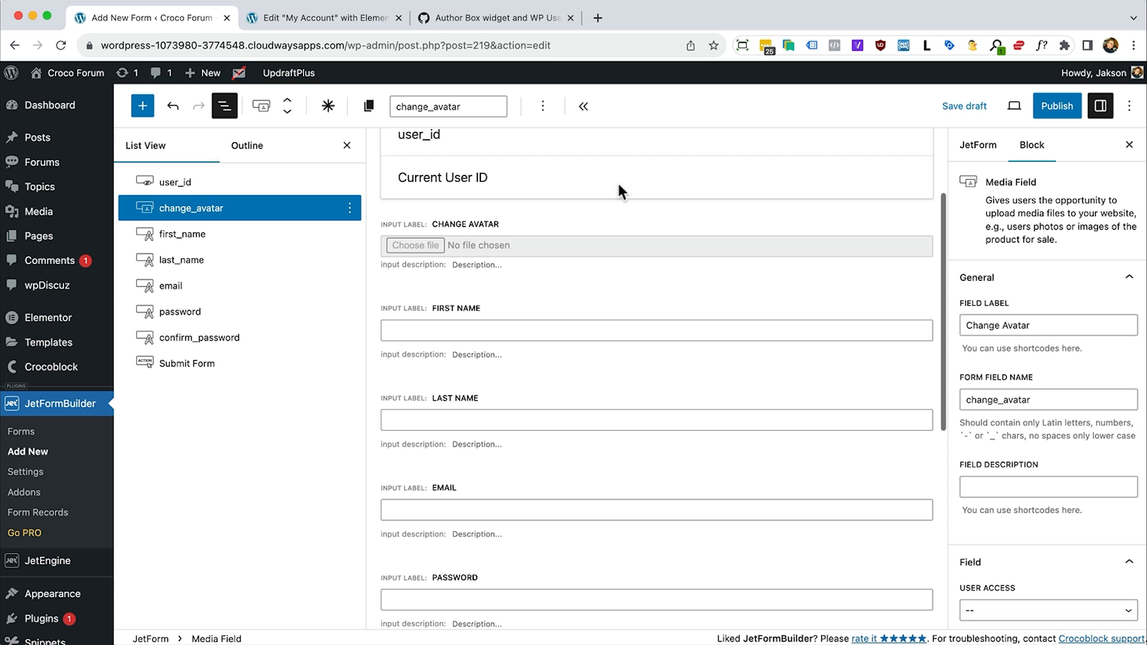
scroll(1062, 380, "down", 5)
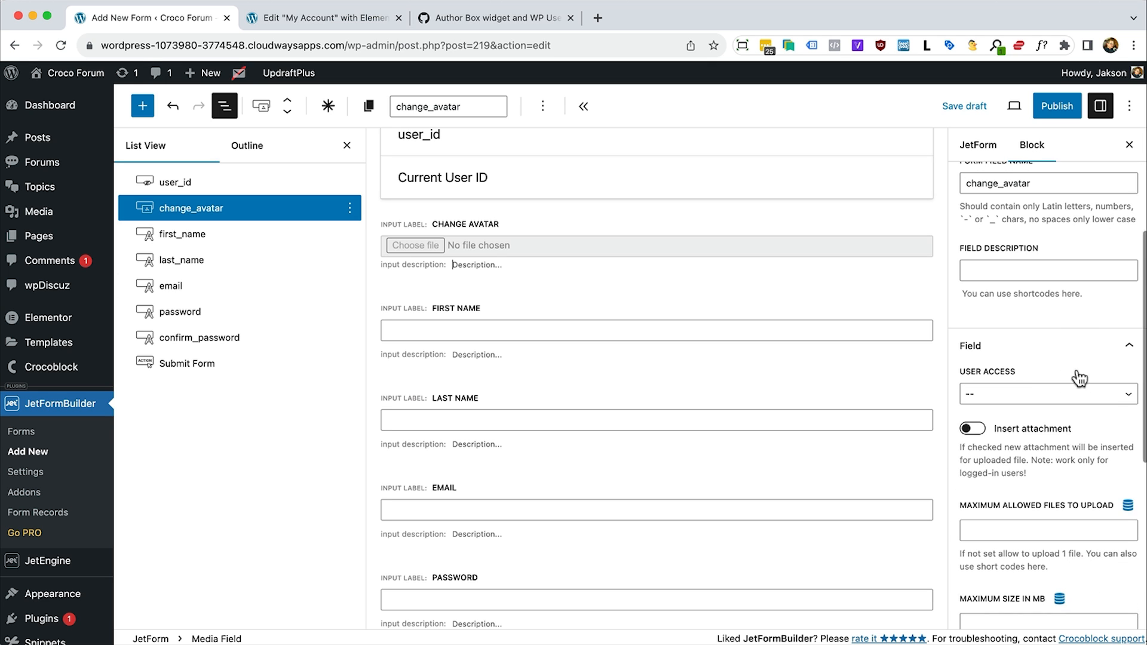
left_click(1051, 394)
left_click(1051, 410)
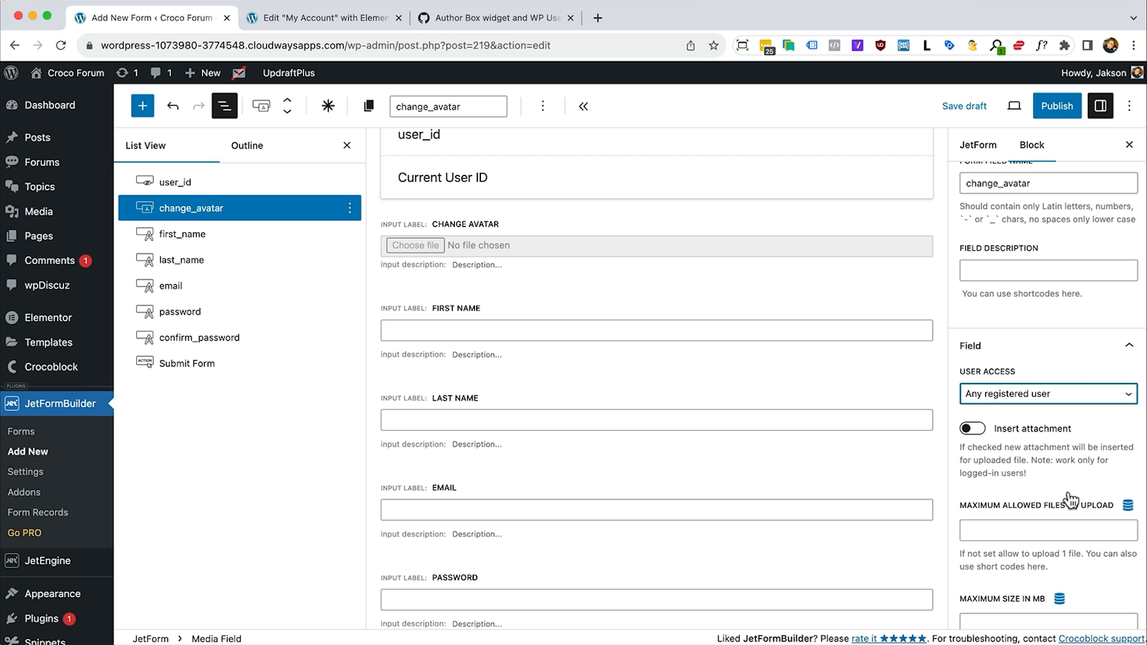
left_click(972, 429)
scroll(991, 430, "down", 2)
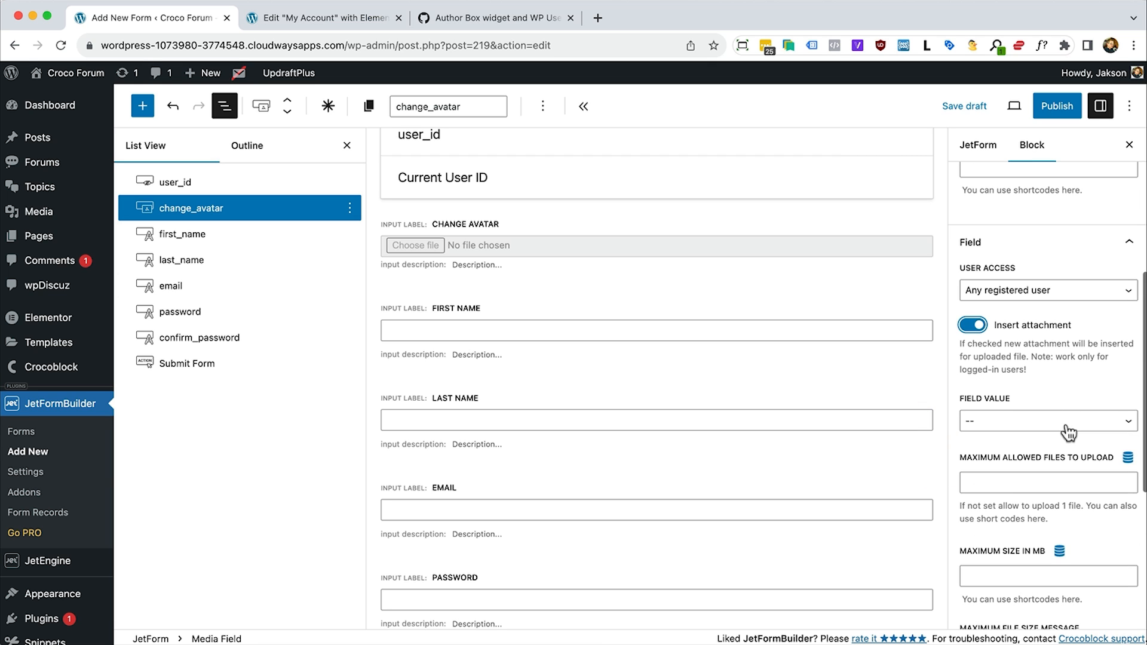
left_click(1056, 423)
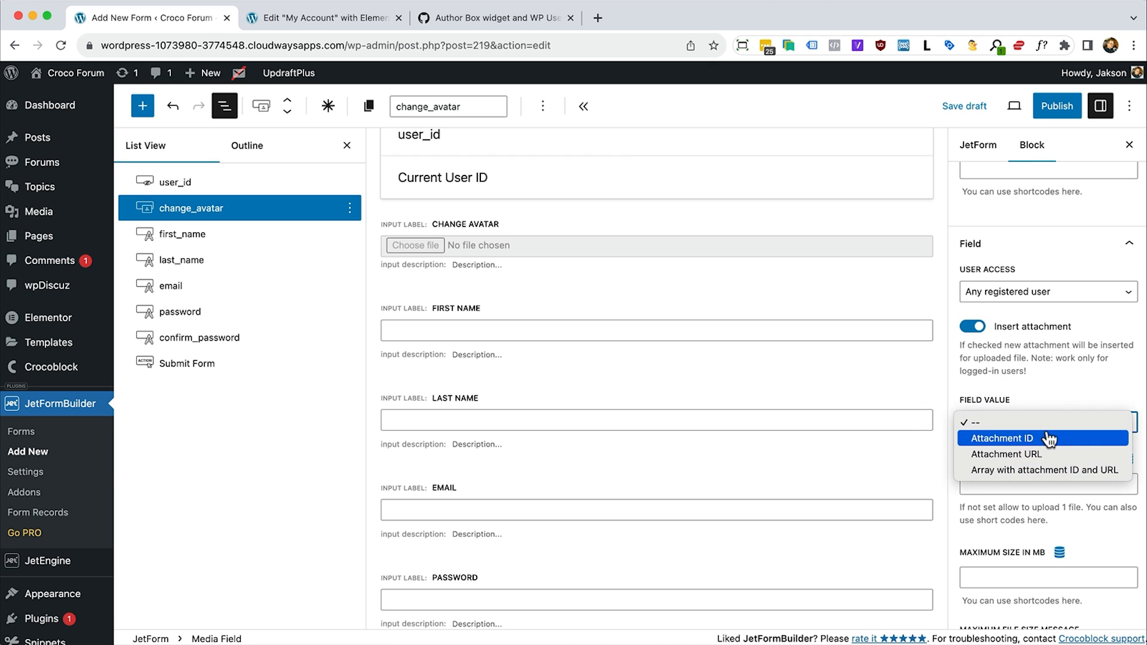
left_click(1050, 438)
scroll(1049, 439, "down", 5)
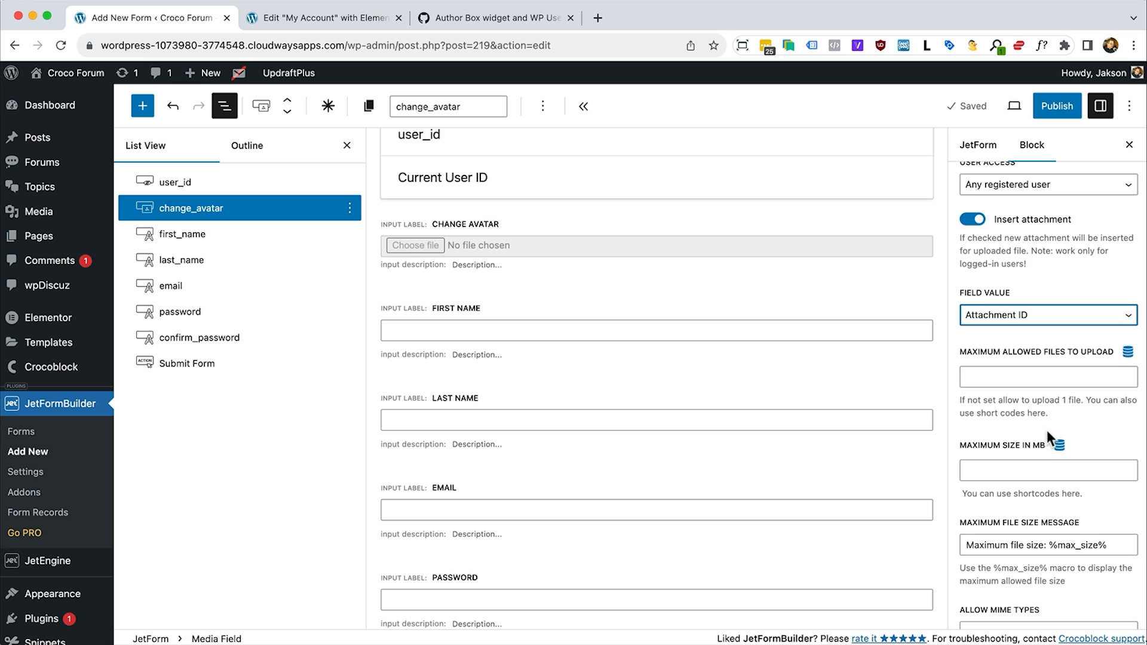
scroll(1046, 429, "up", 10)
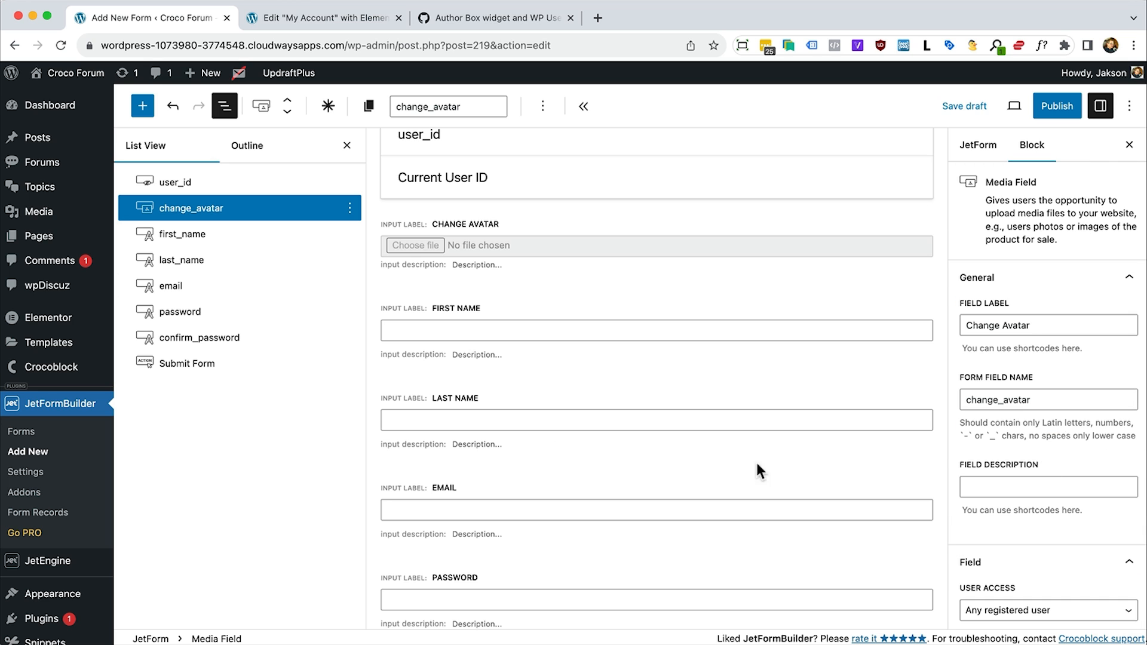
Set the email field's Field Type to Email
left_click(474, 329)
key("Tab")
key("Tab")
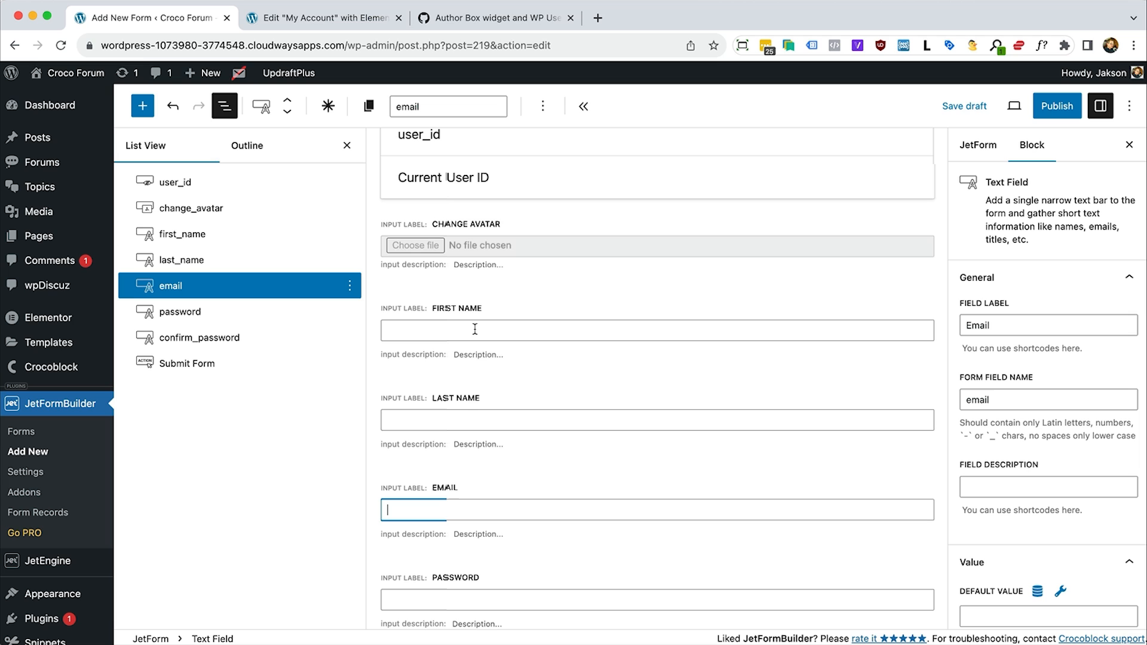
scroll(1018, 367, "down", 6)
left_click(1003, 422)
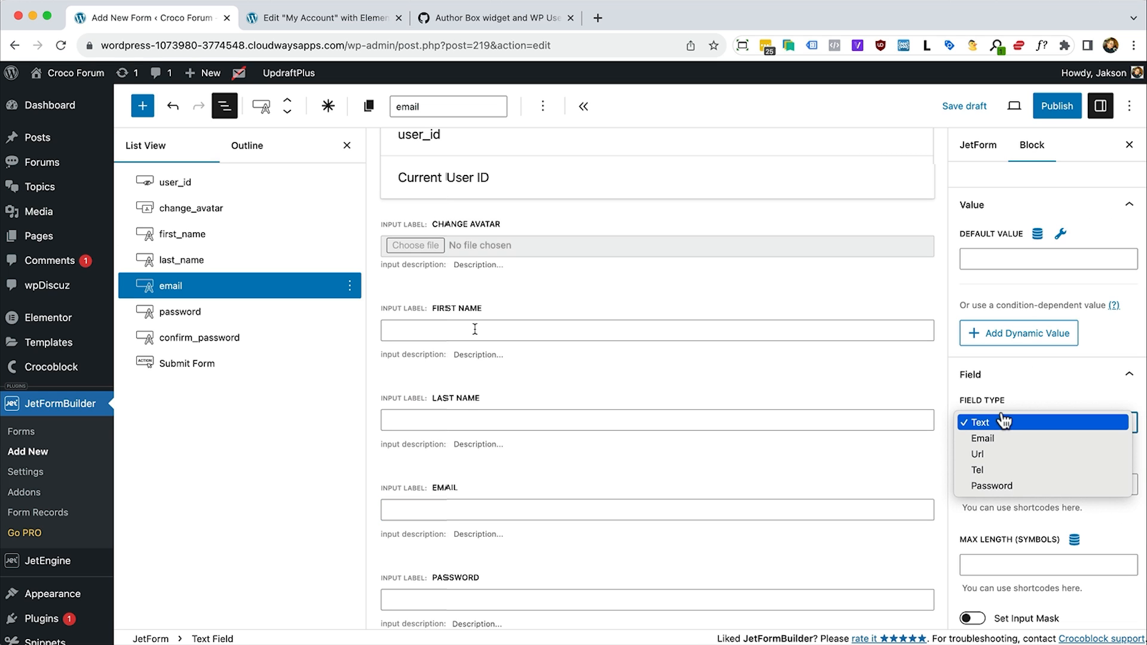
left_click(1000, 436)
Set password and confirm_password to the Password field type, then publish the form
scroll(591, 513, "down", 3)
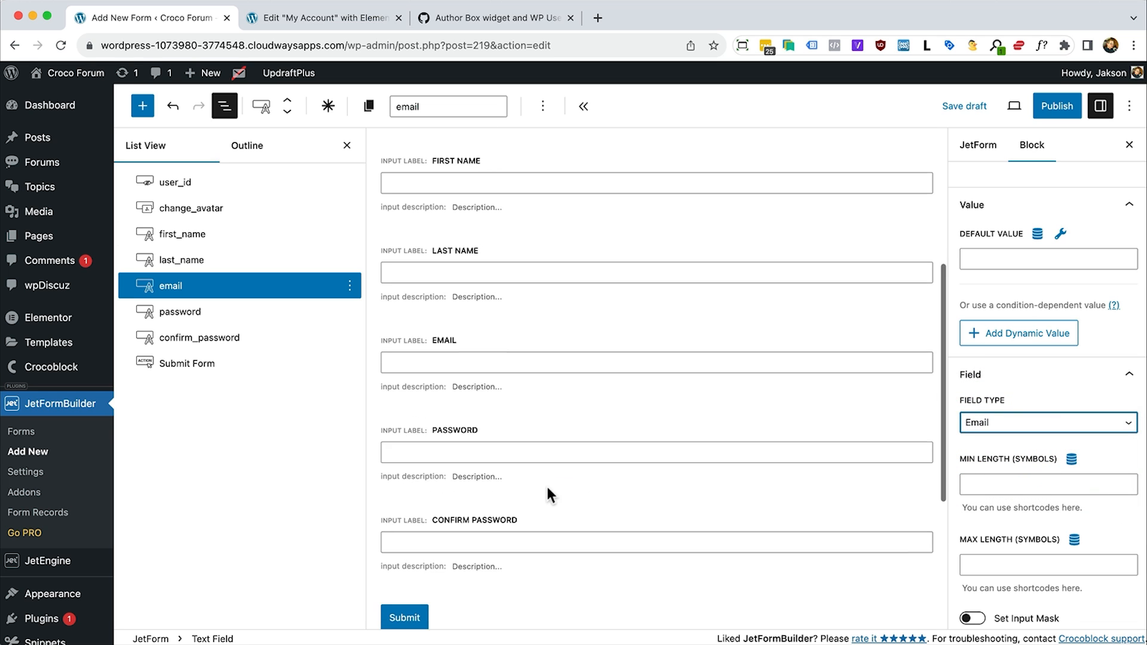
left_click(532, 428)
left_click(1048, 428)
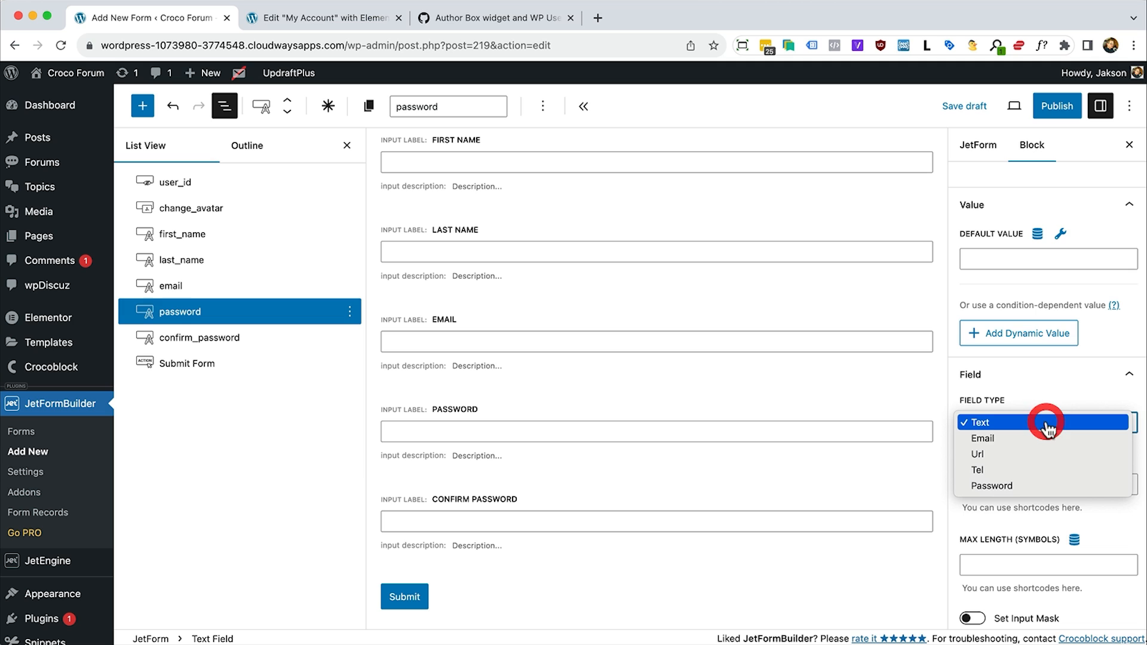
left_click(1015, 487)
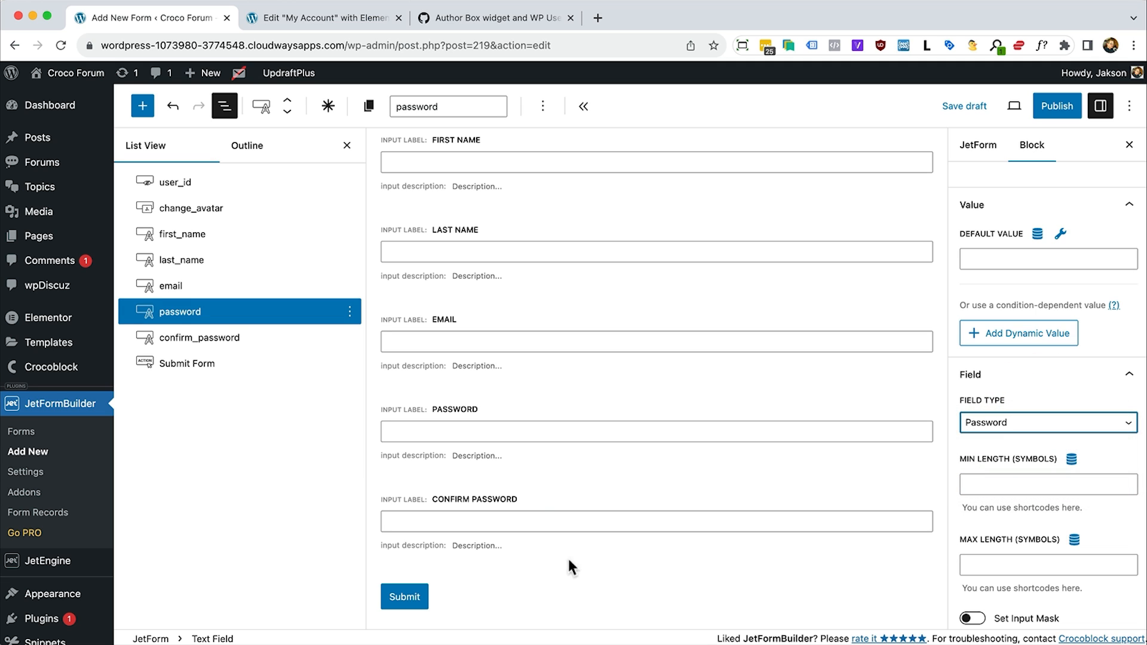
left_click(533, 519)
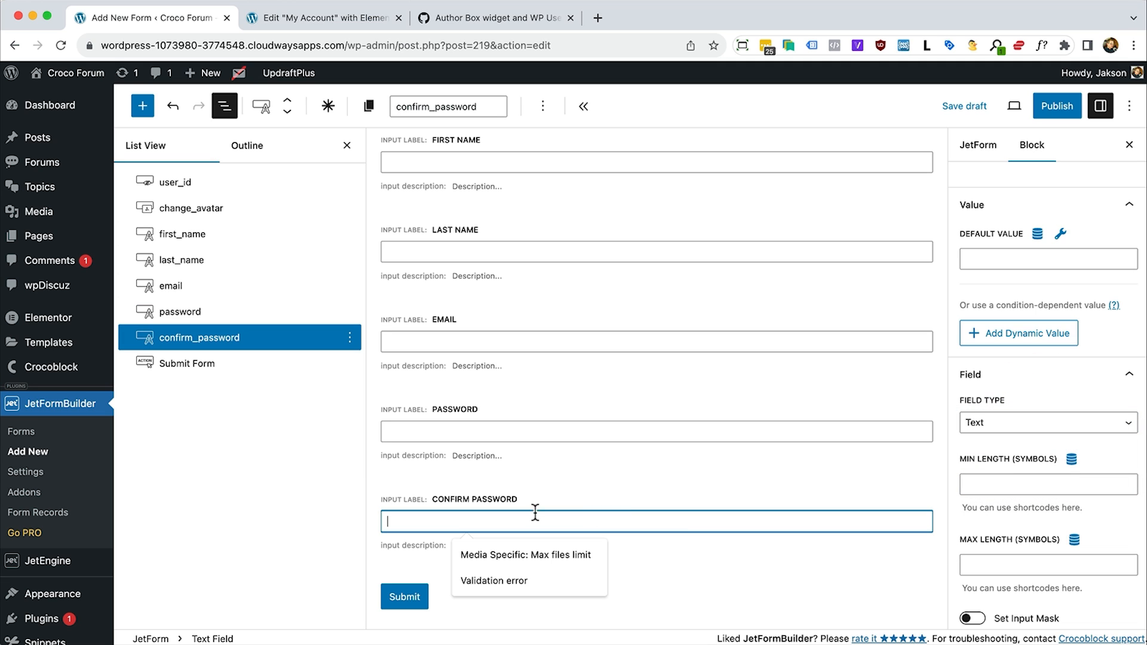
left_click(1014, 424)
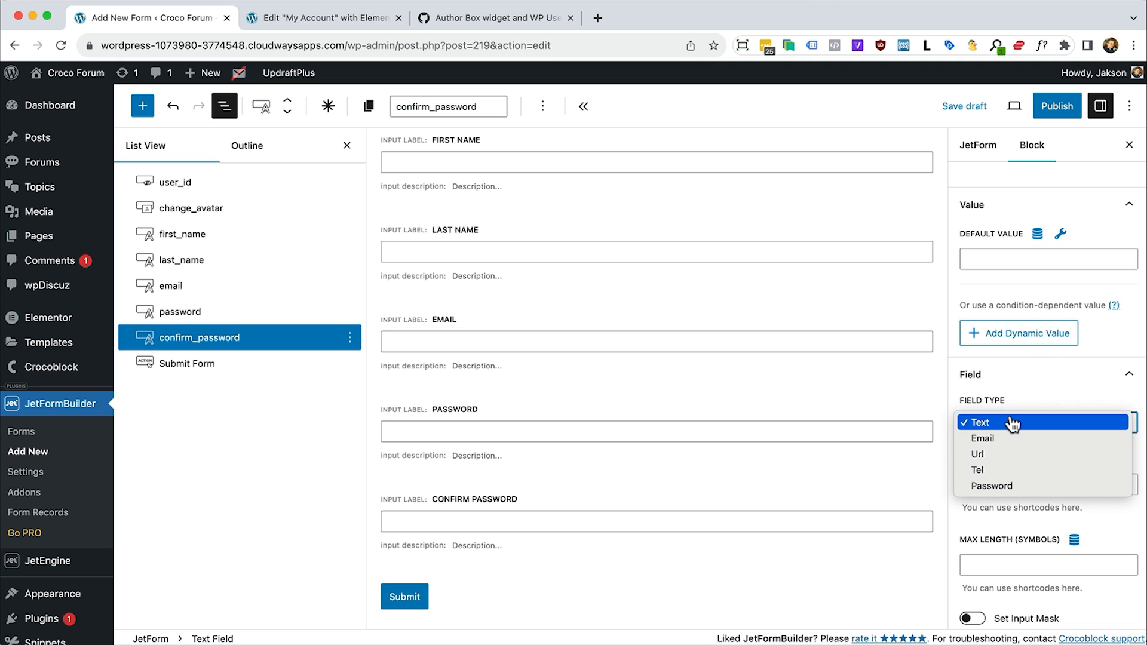
left_click(1023, 486)
left_click(1054, 108)
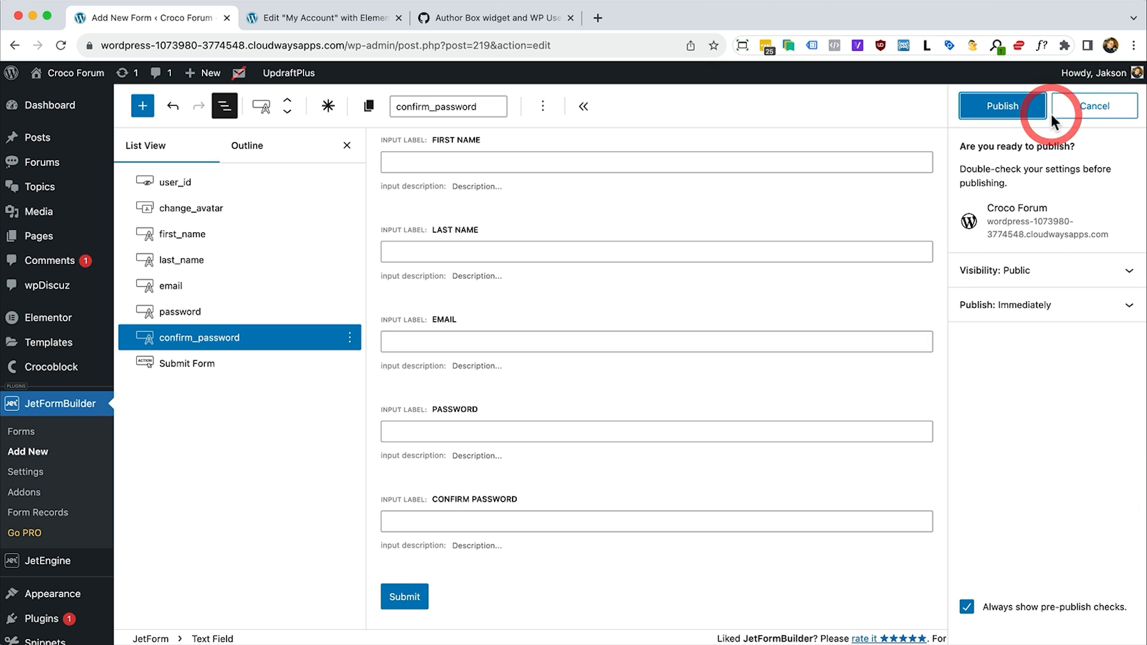
left_click(1001, 107)
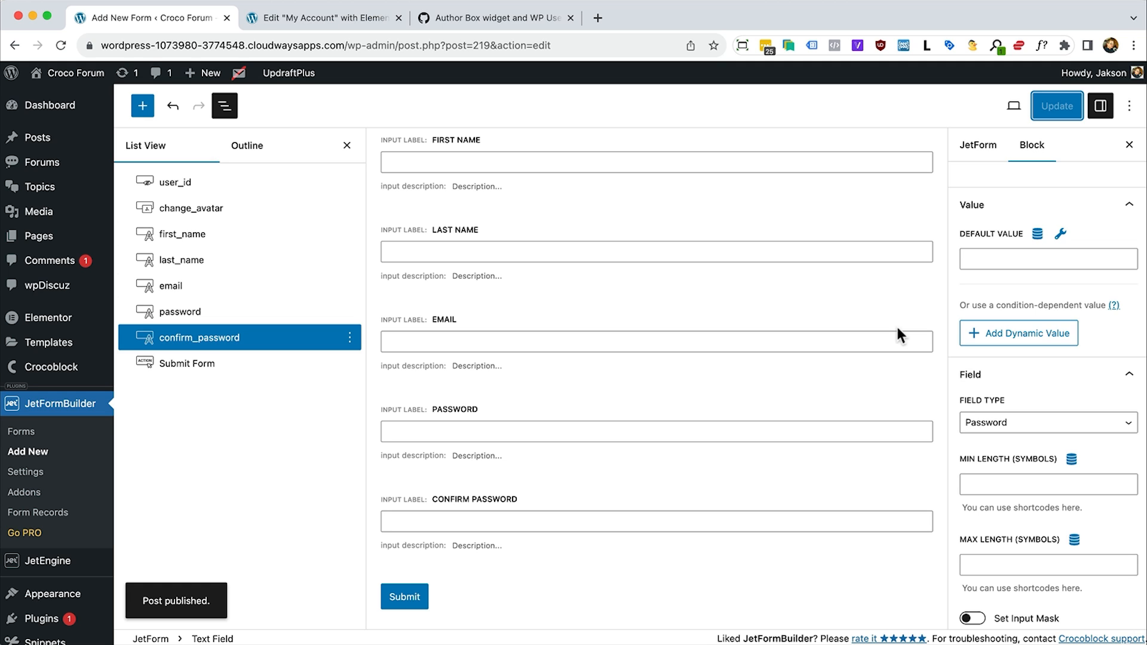
Delete the default Send Email post-submit action in the JetForm settings sidebar
left_click(979, 148)
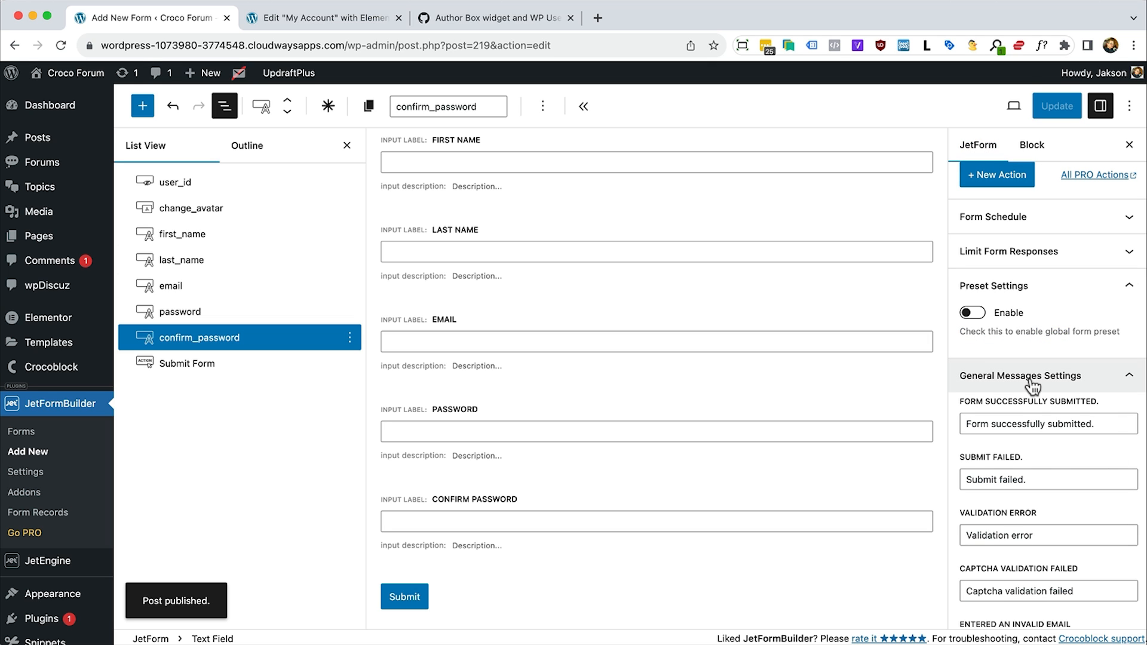
scroll(1032, 387, "up", 4)
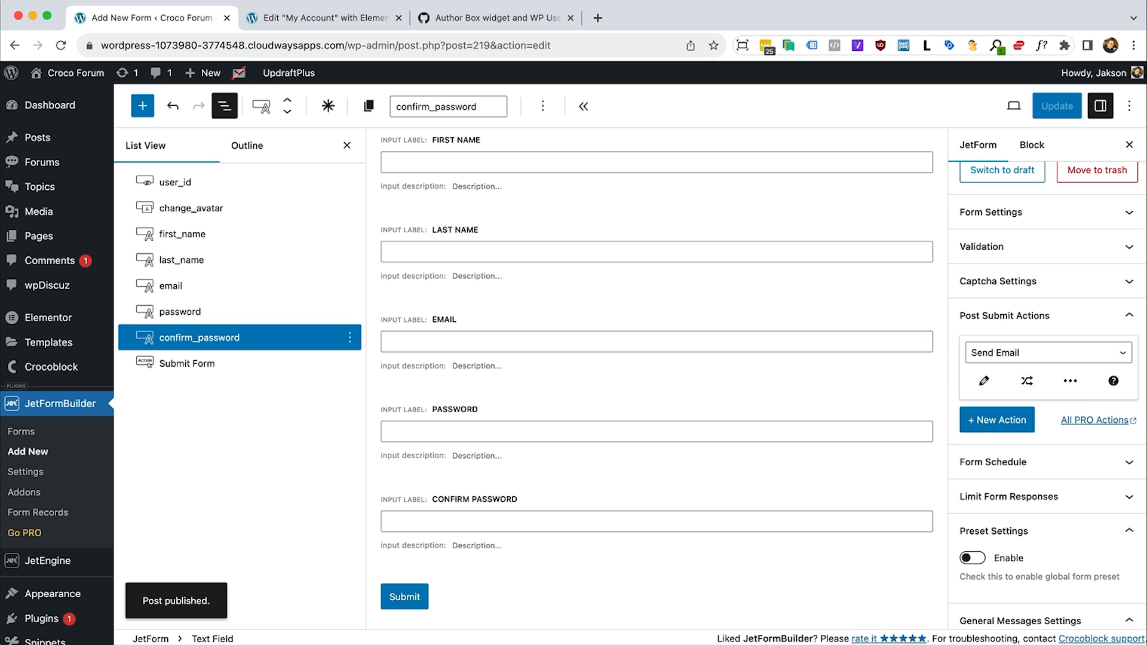
left_click(1069, 381)
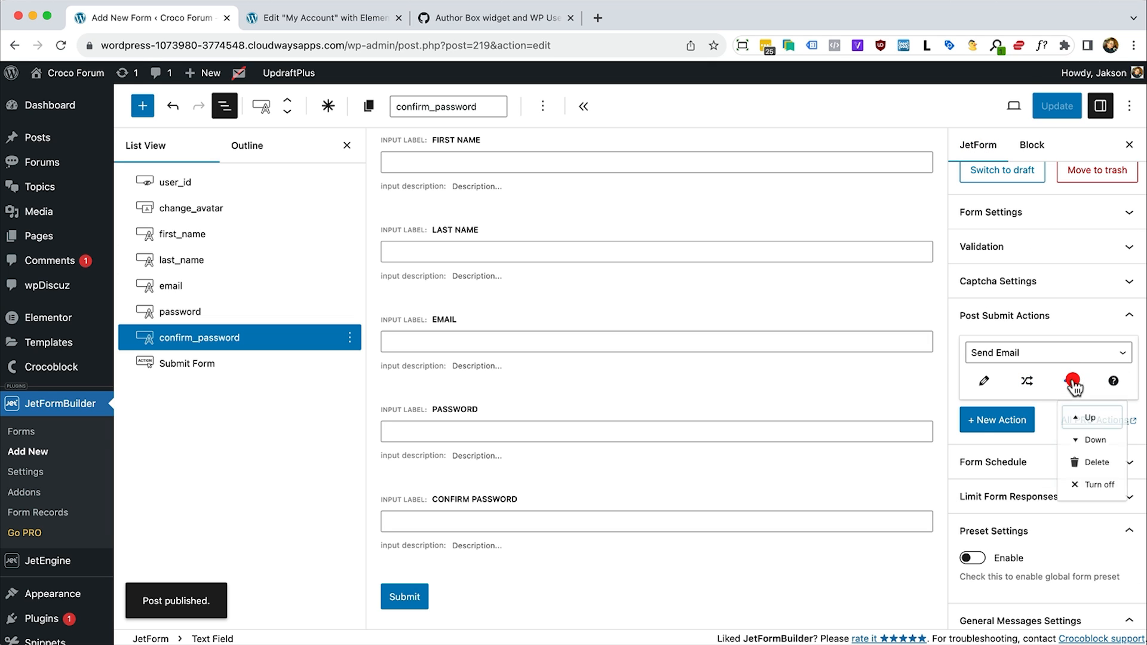
left_click(1102, 478)
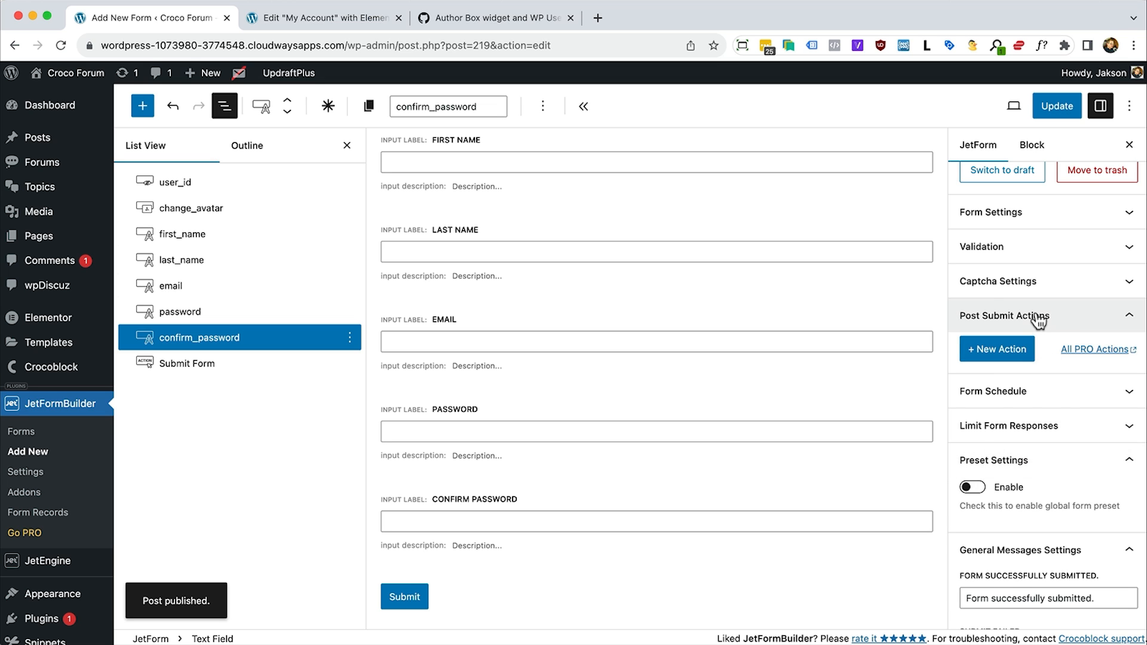
scroll(1038, 322, "down", 5)
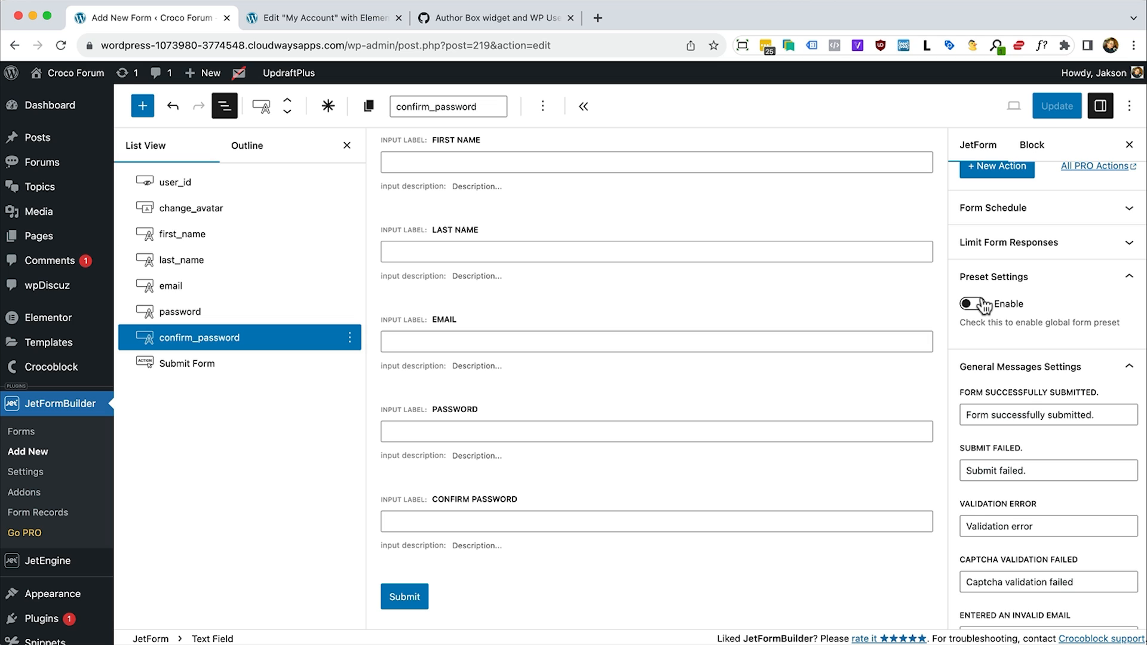
Enable Preset Settings with User as the source, taking the ID from the current user
left_click(973, 305)
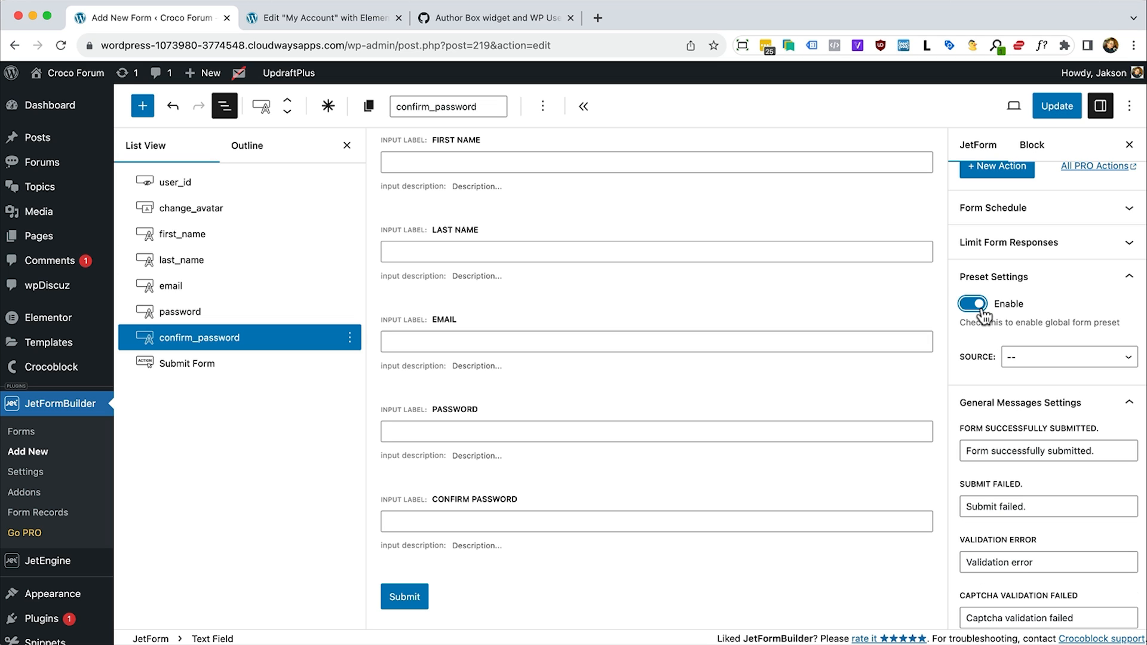
left_click(1040, 357)
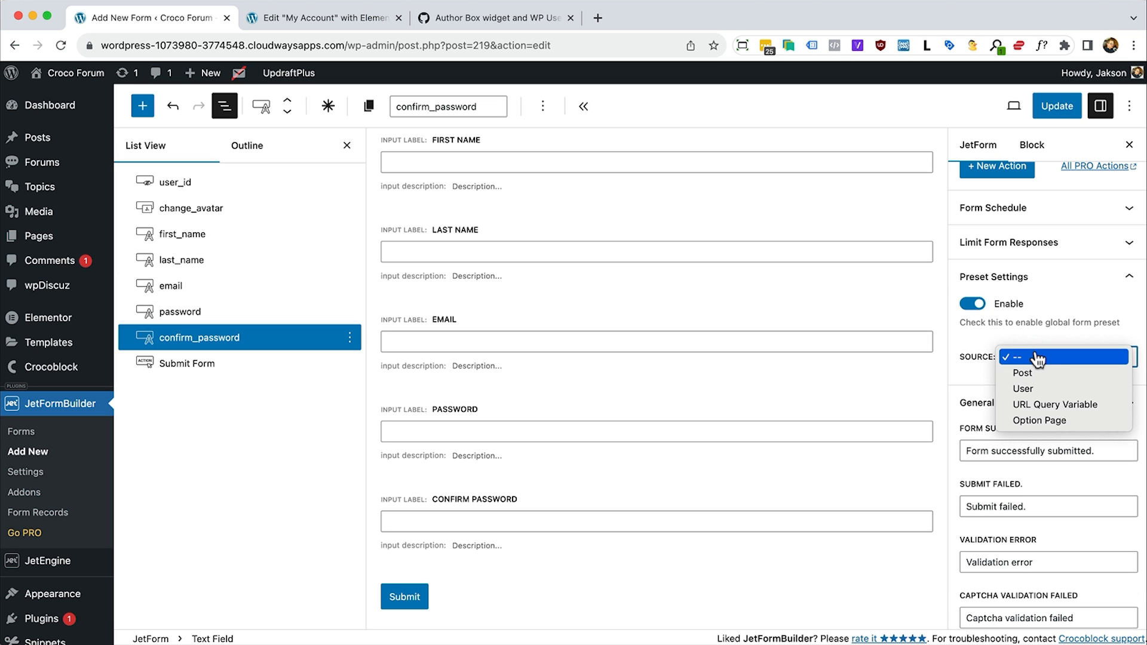
left_click(1042, 389)
left_click(1075, 388)
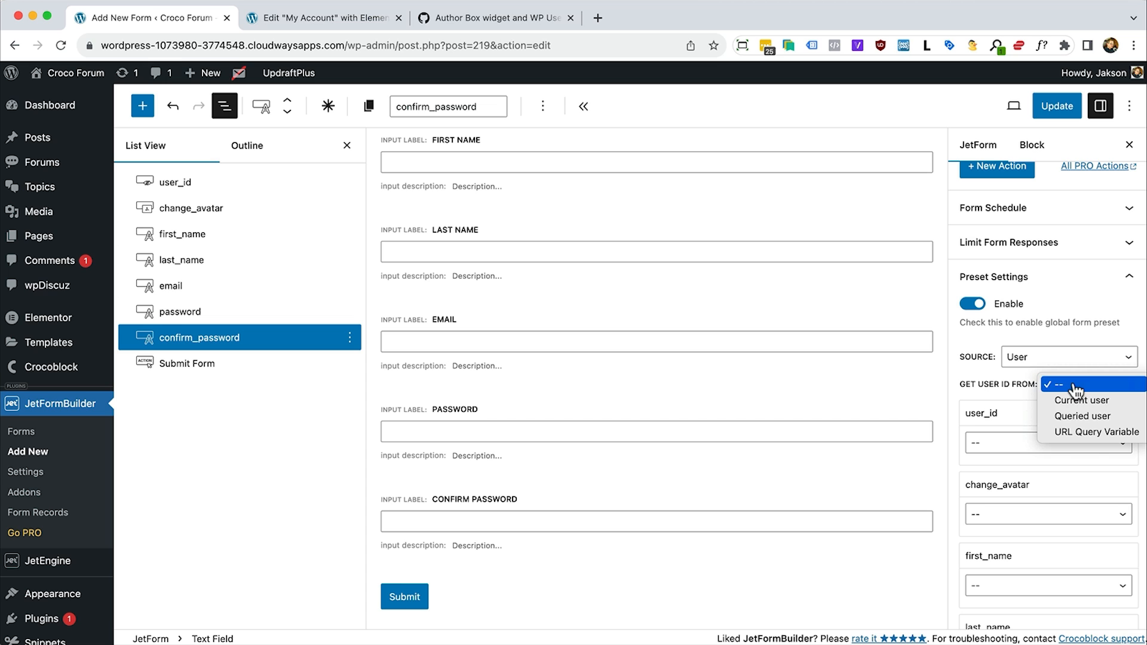
left_click(1081, 400)
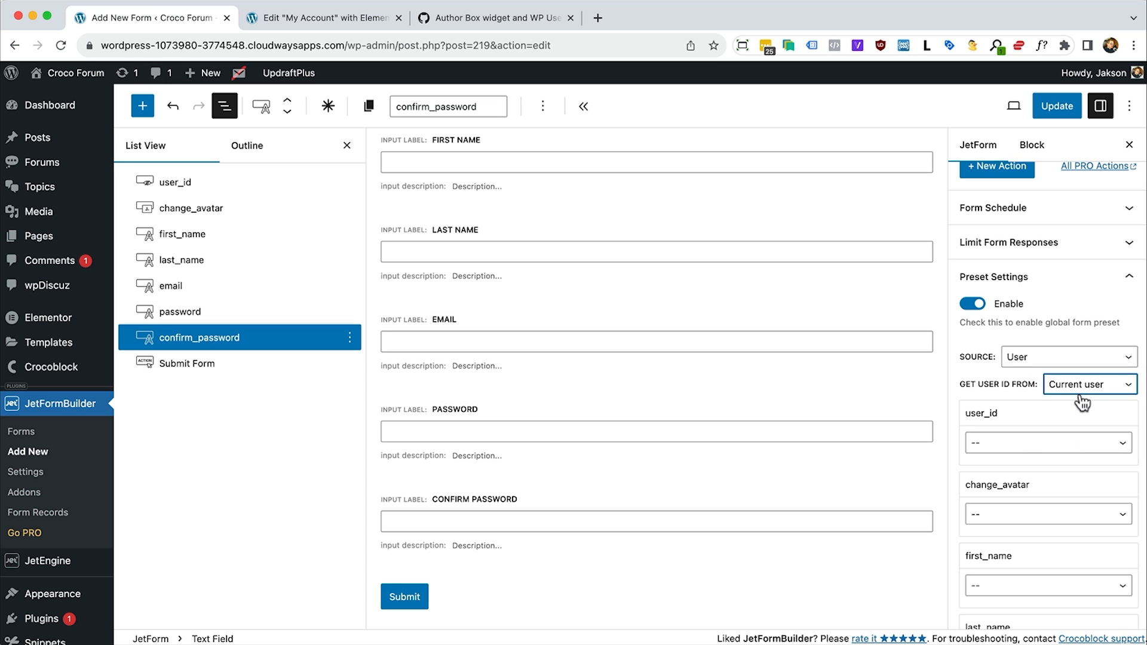
scroll(1057, 388, "down", 2)
Preset user_id from the user's ID and change_avatar from the 'avatar' user meta key
left_click(1039, 375)
left_click(1023, 389)
scroll(1023, 392, "down", 1)
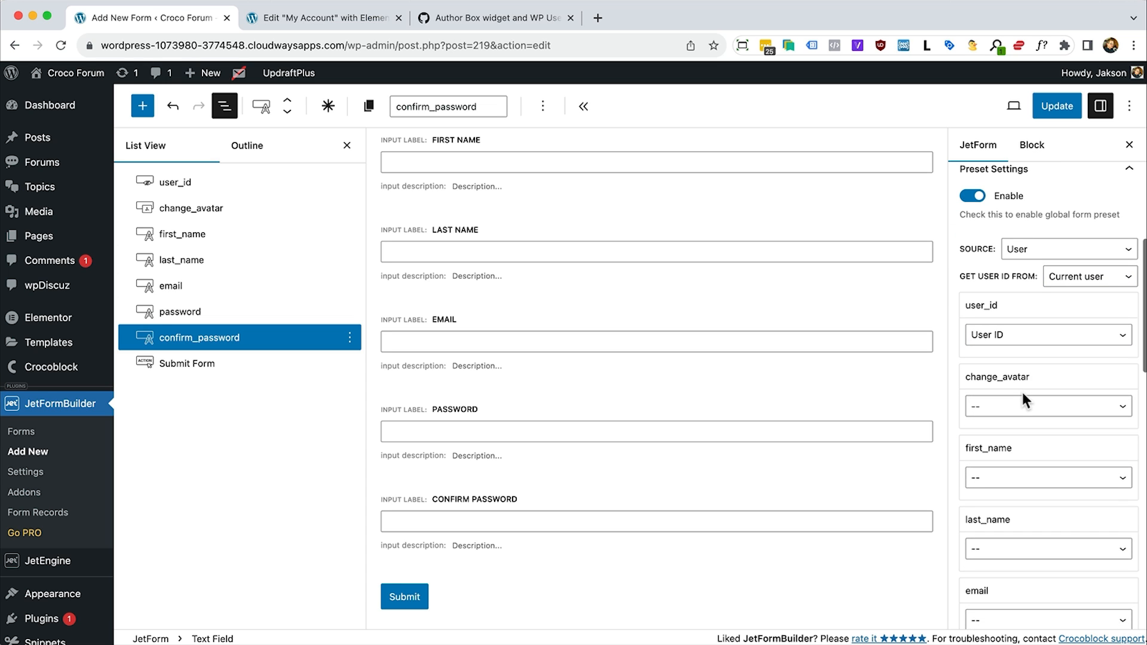
left_click(1022, 394)
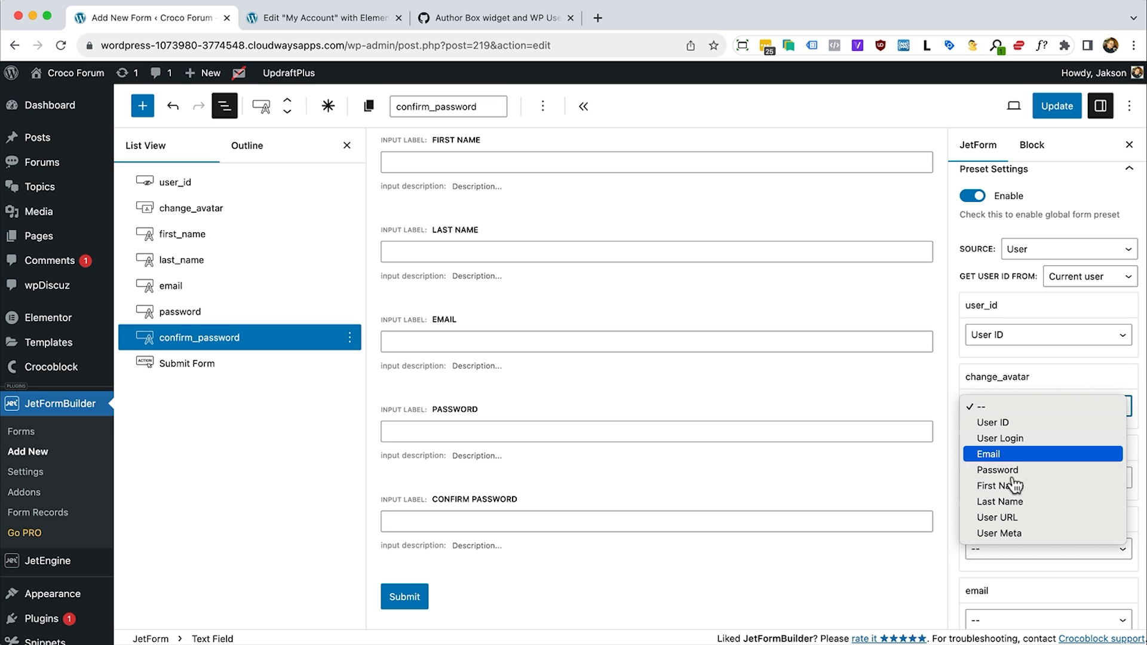
left_click(1019, 533)
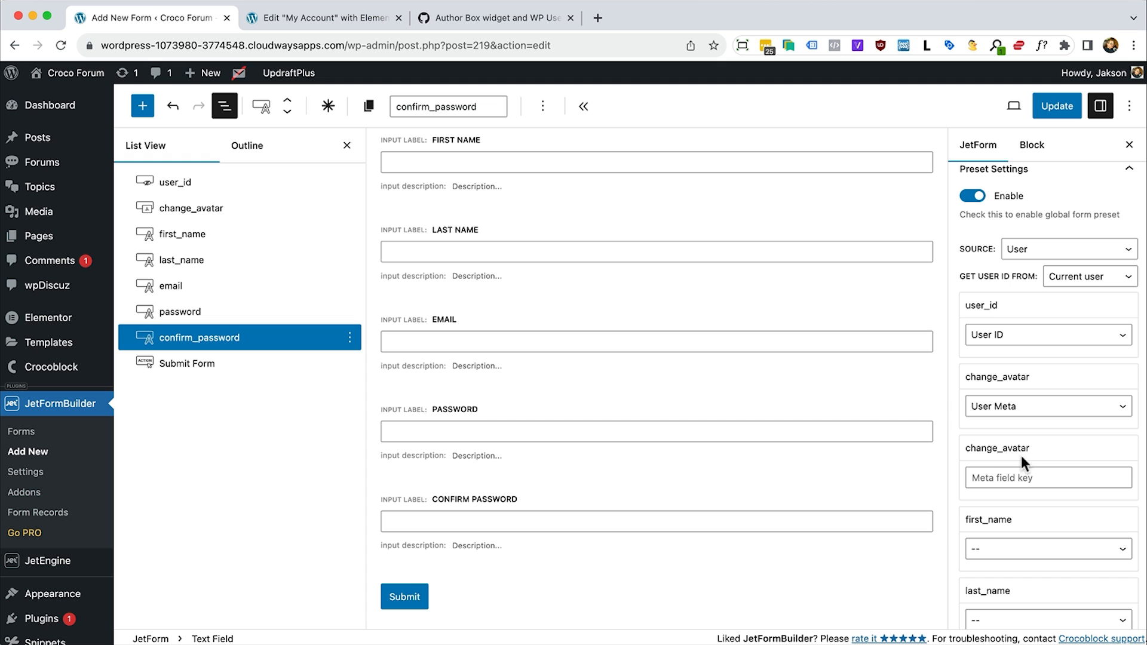
left_click(1002, 476)
type("avatar")
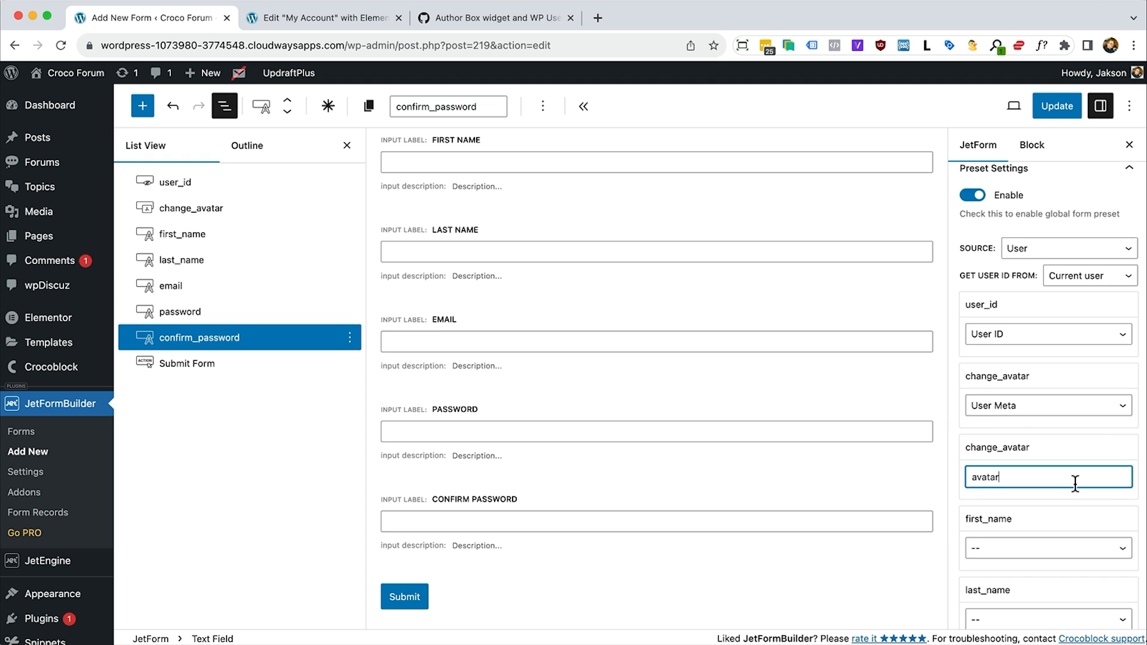
scroll(1069, 472, "down", 2)
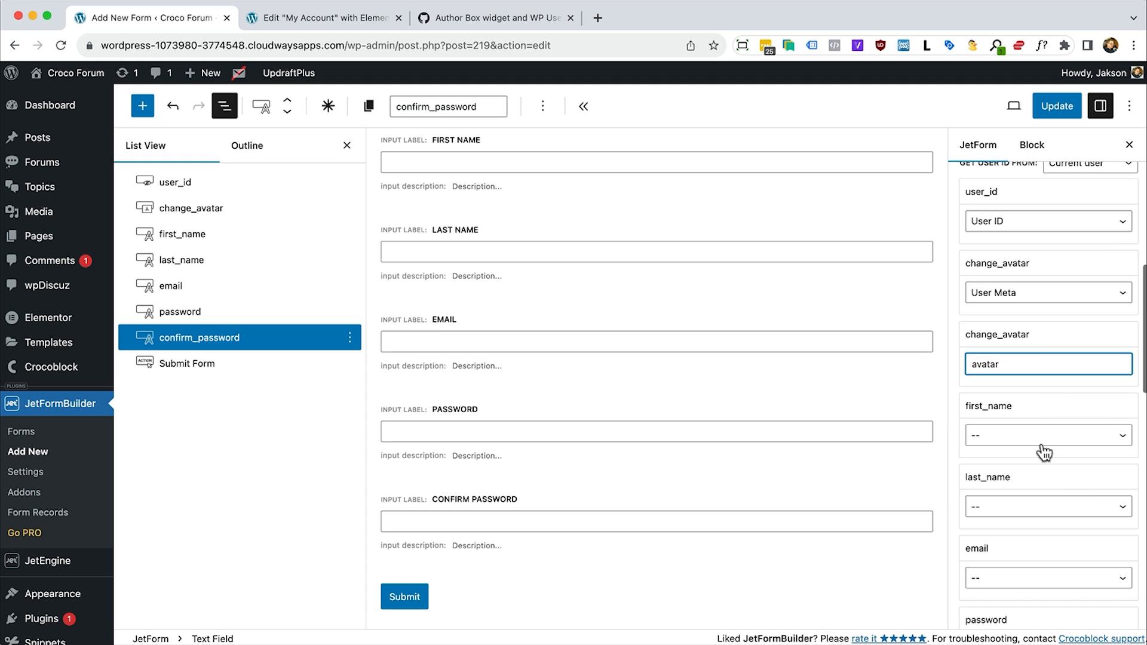
Preset first_name, last_name and email from the user's first name, last name and email
left_click(1035, 436)
left_click(1016, 515)
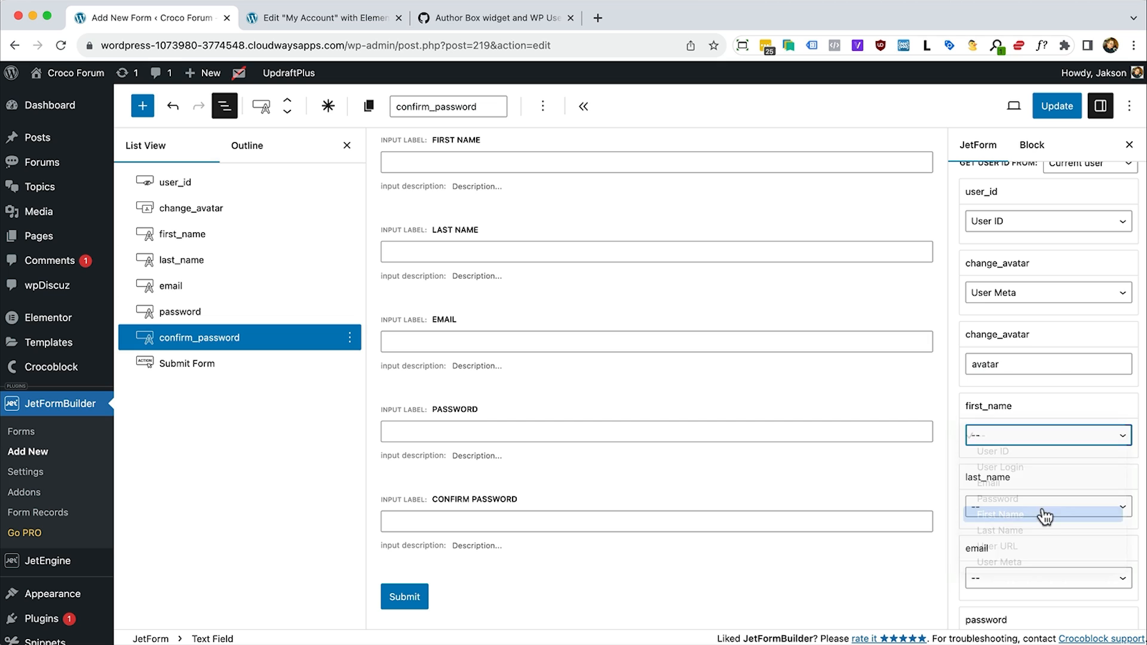
left_click(1017, 512)
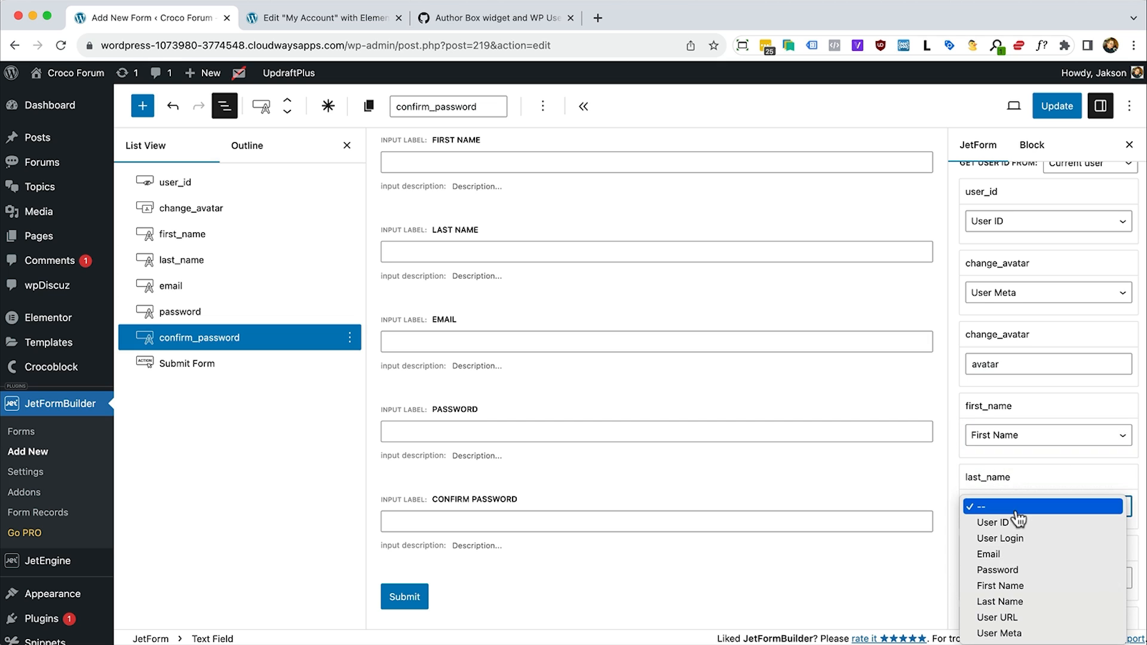
left_click(1000, 601)
scroll(1066, 527, "down", 1)
left_click(1065, 531)
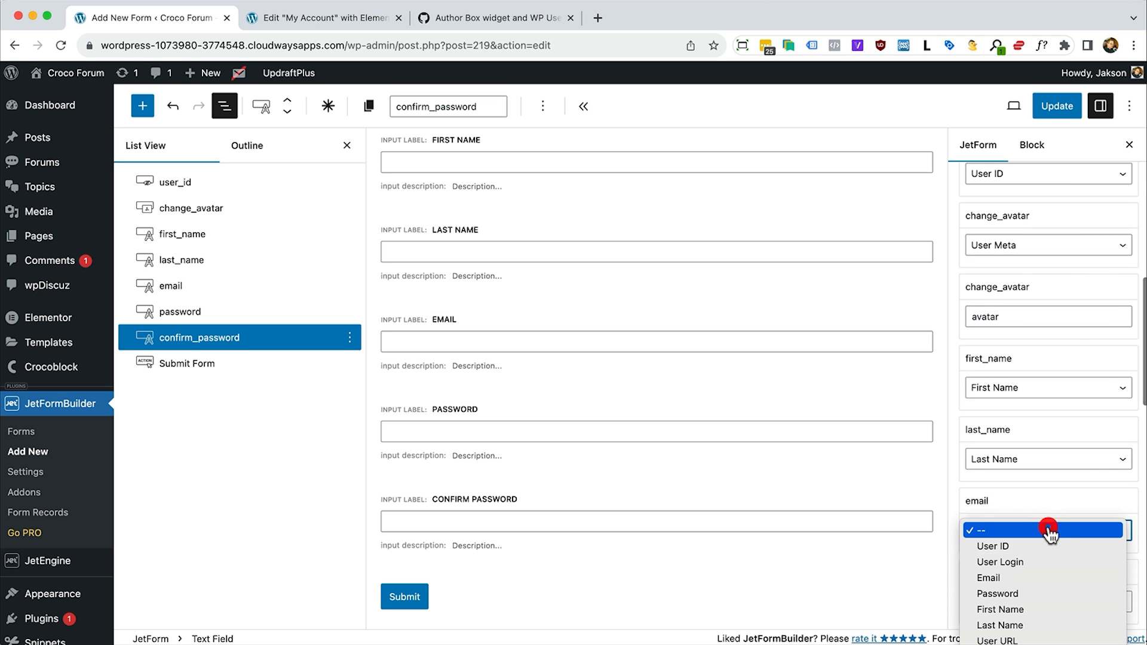
left_click(1030, 579)
scroll(1021, 504, "down", 2)
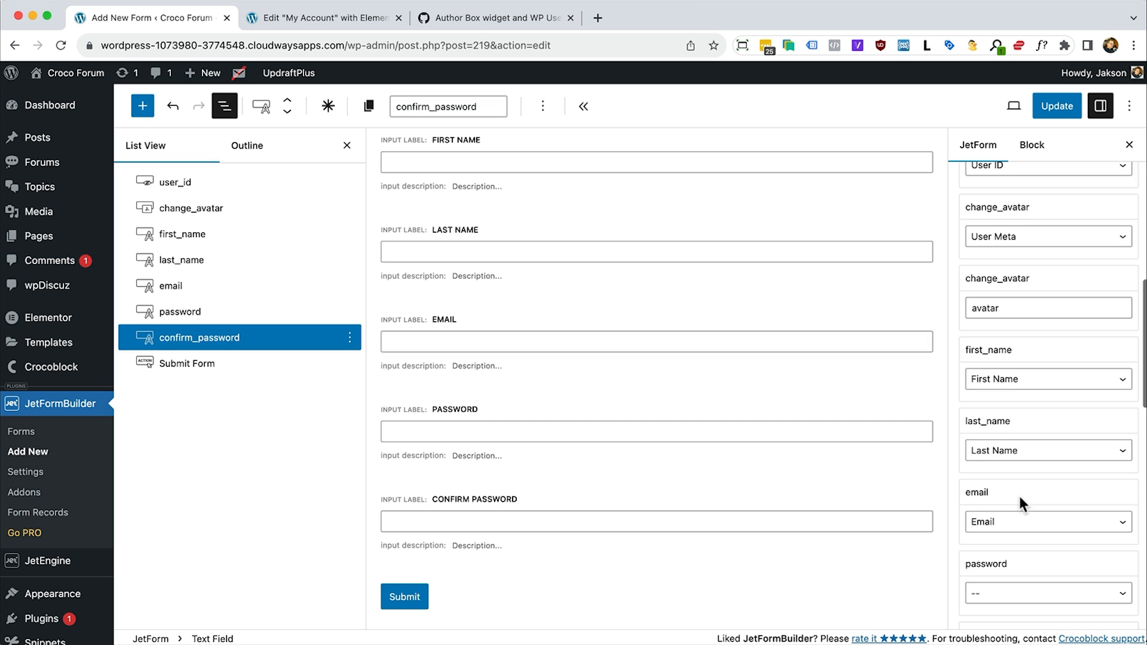
scroll(1054, 540, "down", 1)
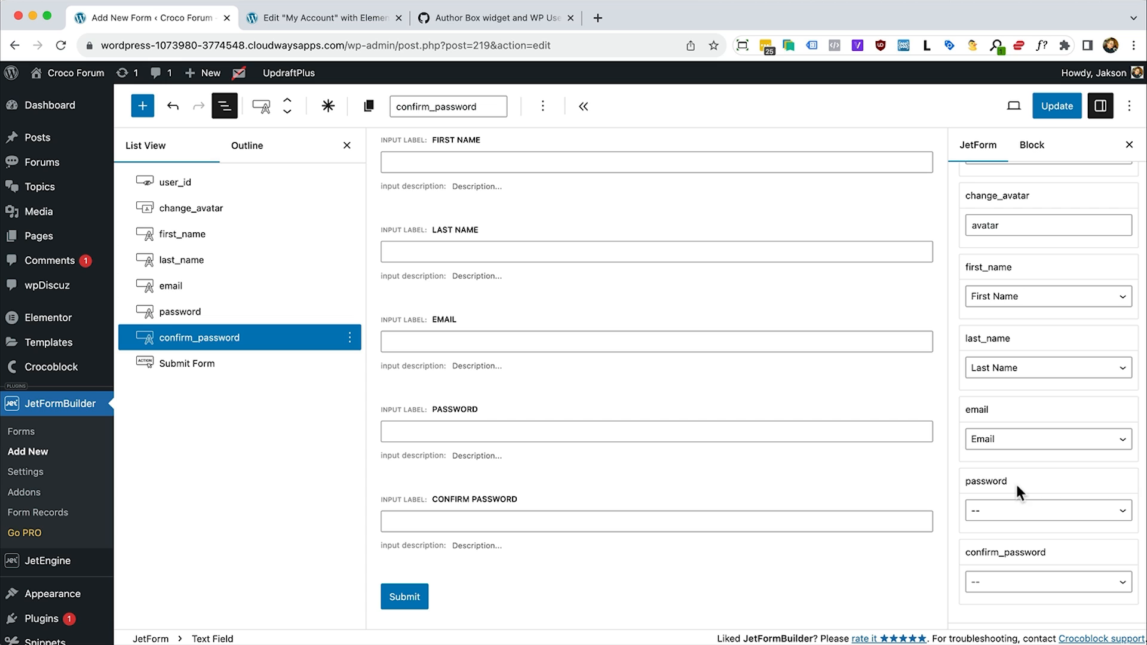
scroll(1031, 466, "down", 4)
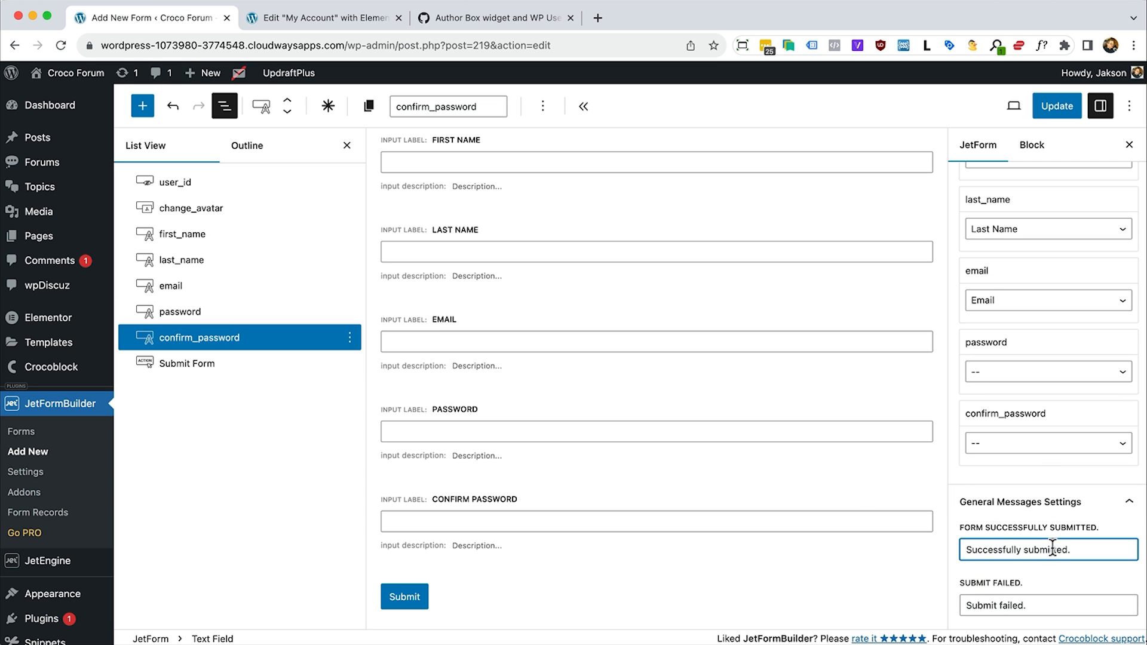
Change the success message to 'Successfully updated!' and update the form
double_click(1052, 547)
key("BackSpace")
type("updated!")
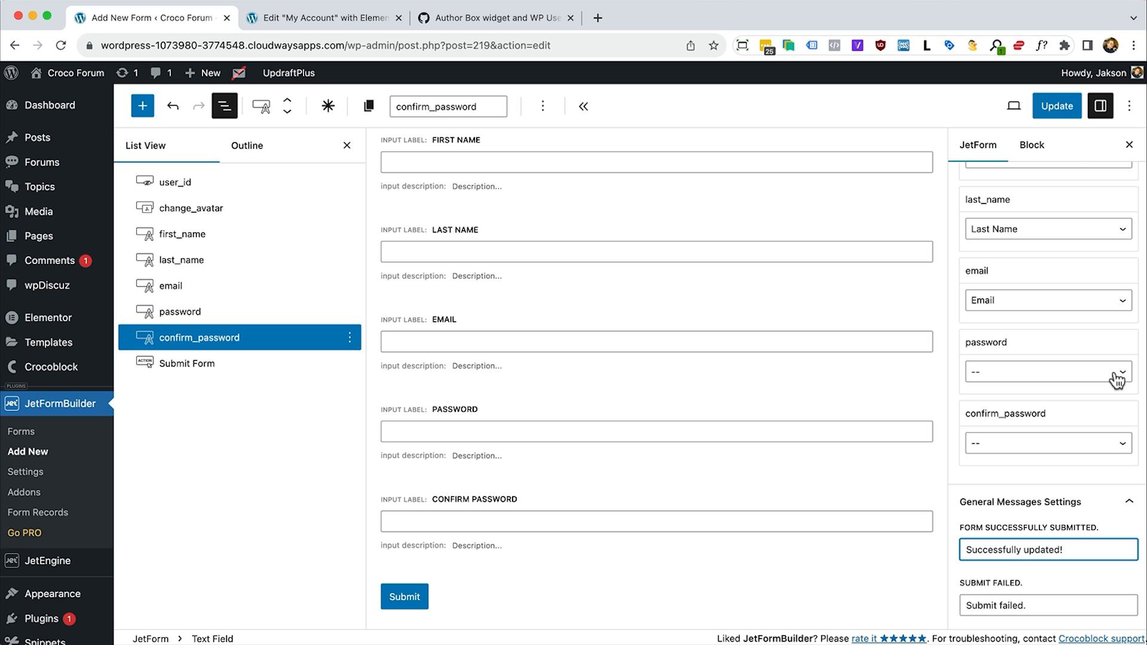
left_click(1054, 107)
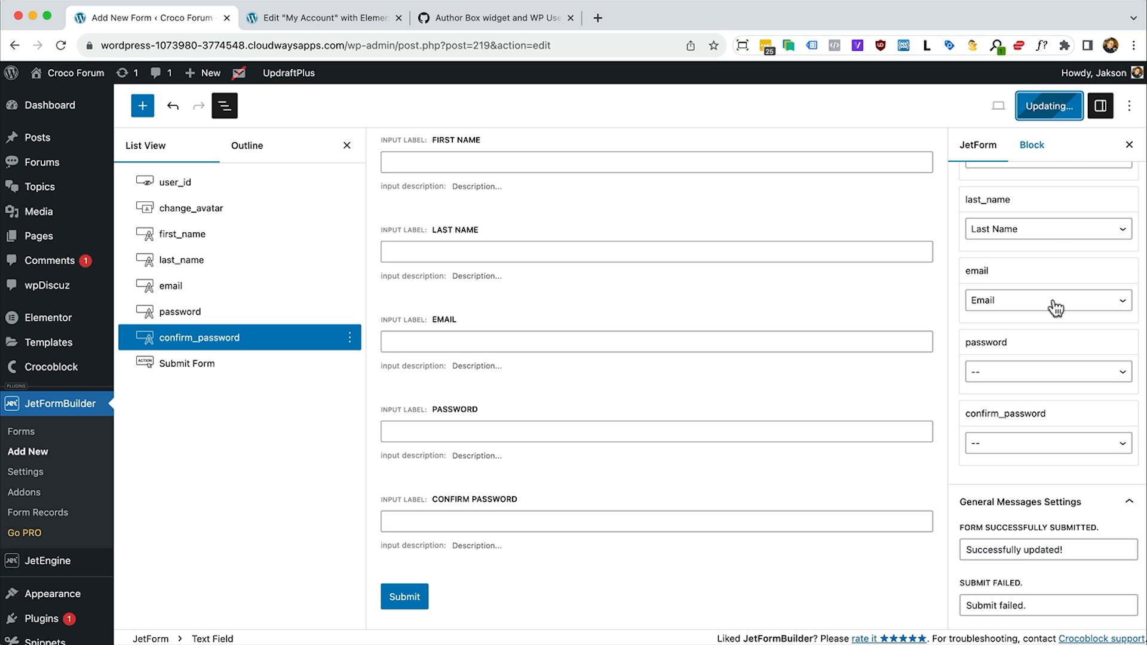
scroll(1054, 304, "up", 4)
scroll(1054, 308, "up", 10)
scroll(1055, 303, "down", 2)
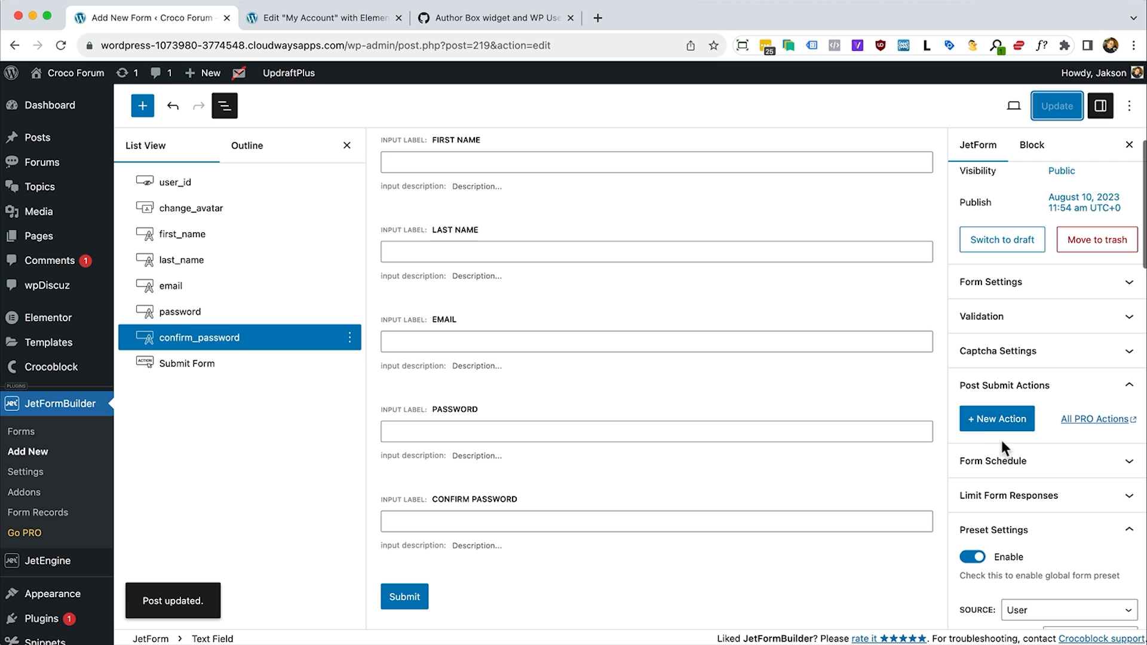
Add a new Update User post-submit action and open its settings
left_click(996, 420)
left_click(1014, 428)
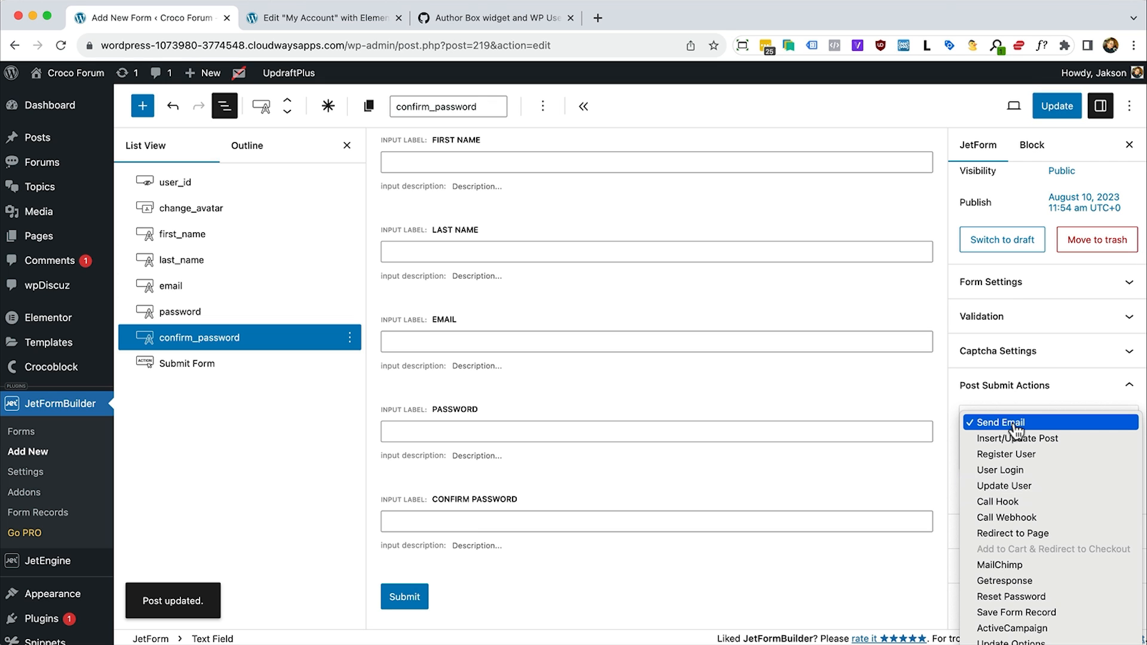
left_click(1011, 490)
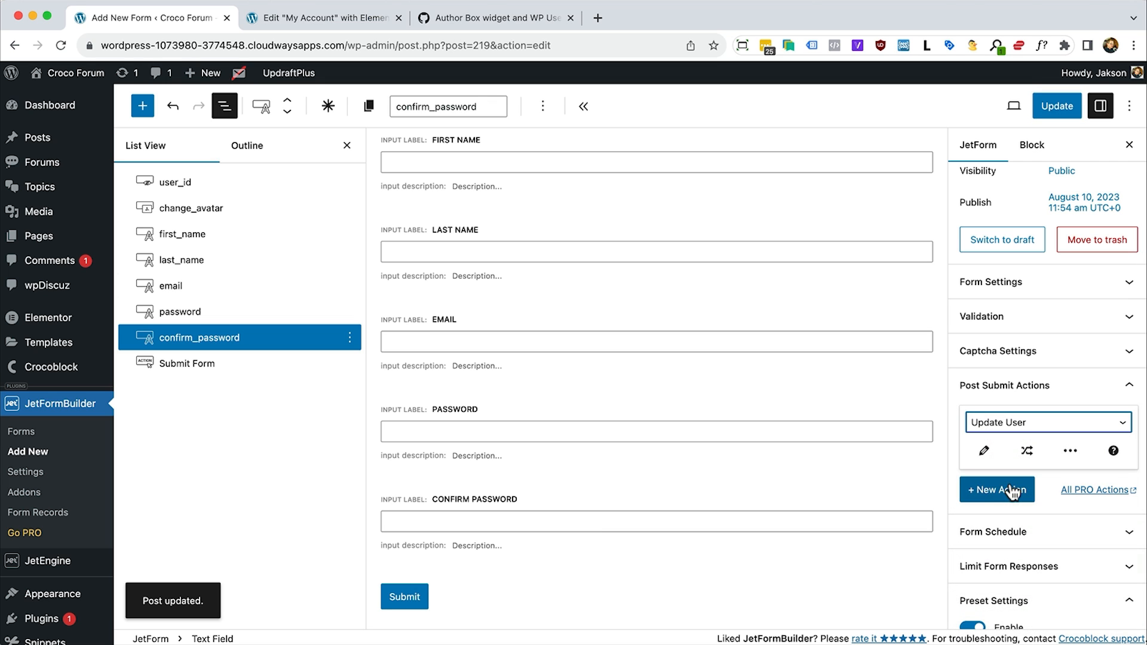
left_click(984, 451)
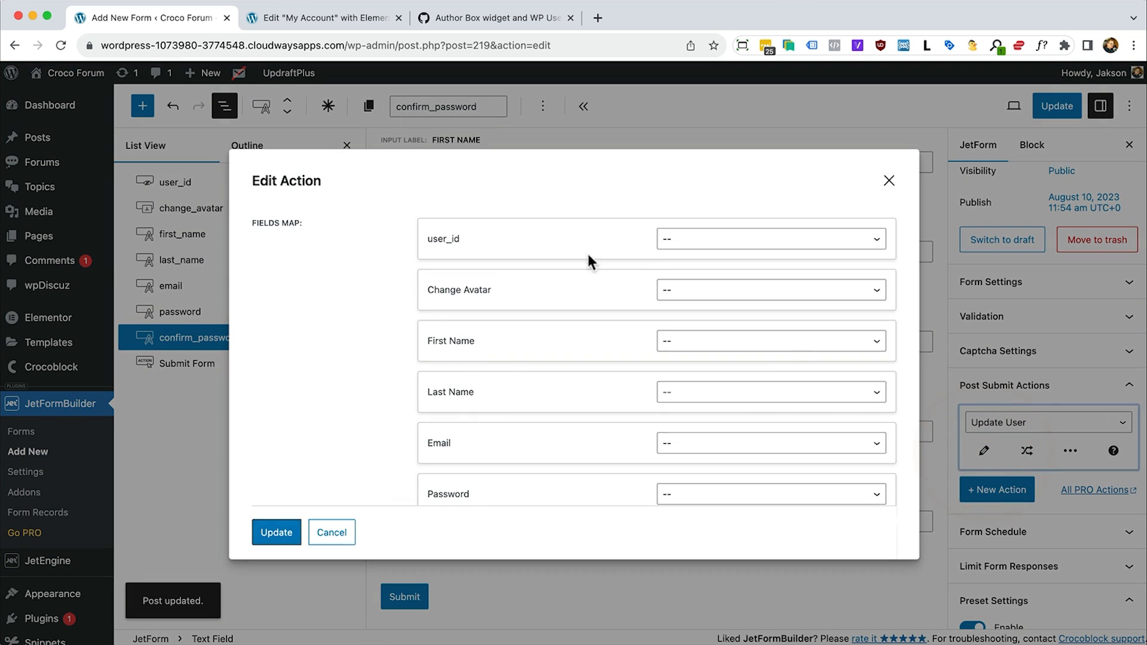
Map user_id to the updated user and Change Avatar to the 'avatar' user meta
left_click(746, 247)
left_click(746, 253)
left_click(705, 296)
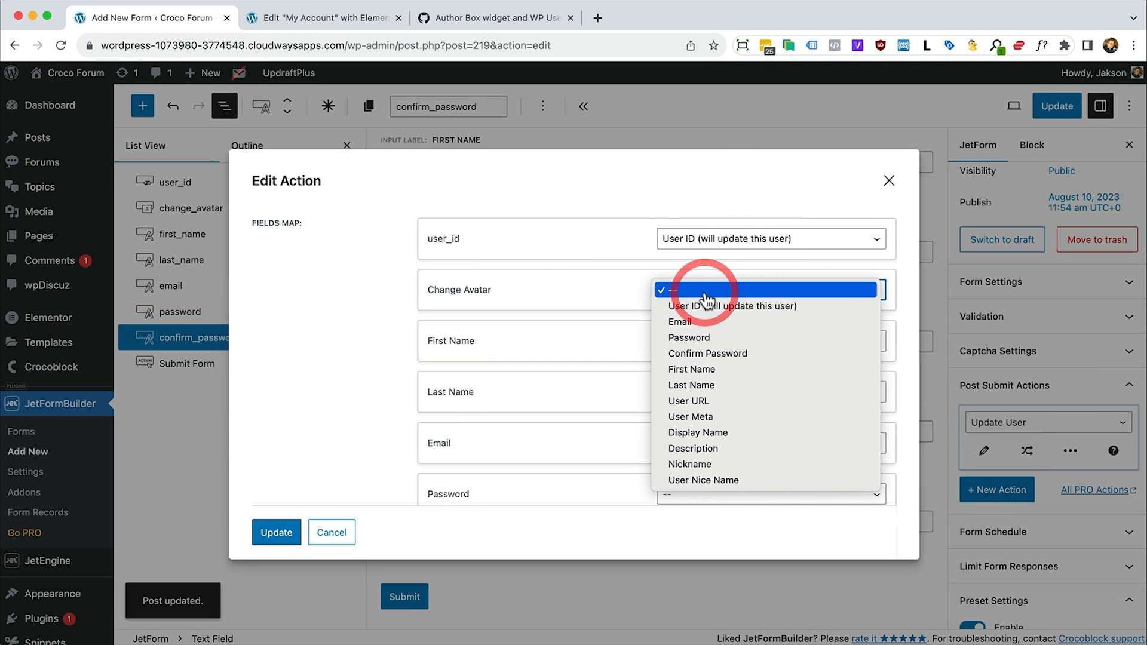
left_click(721, 416)
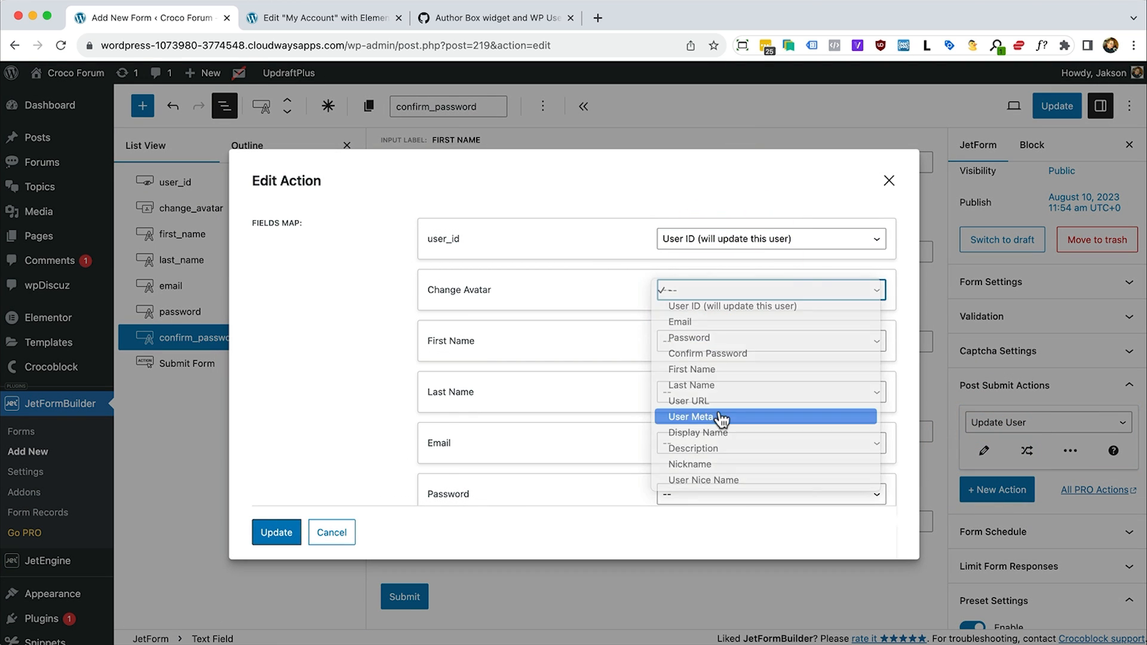
left_click(716, 324)
type("ava")
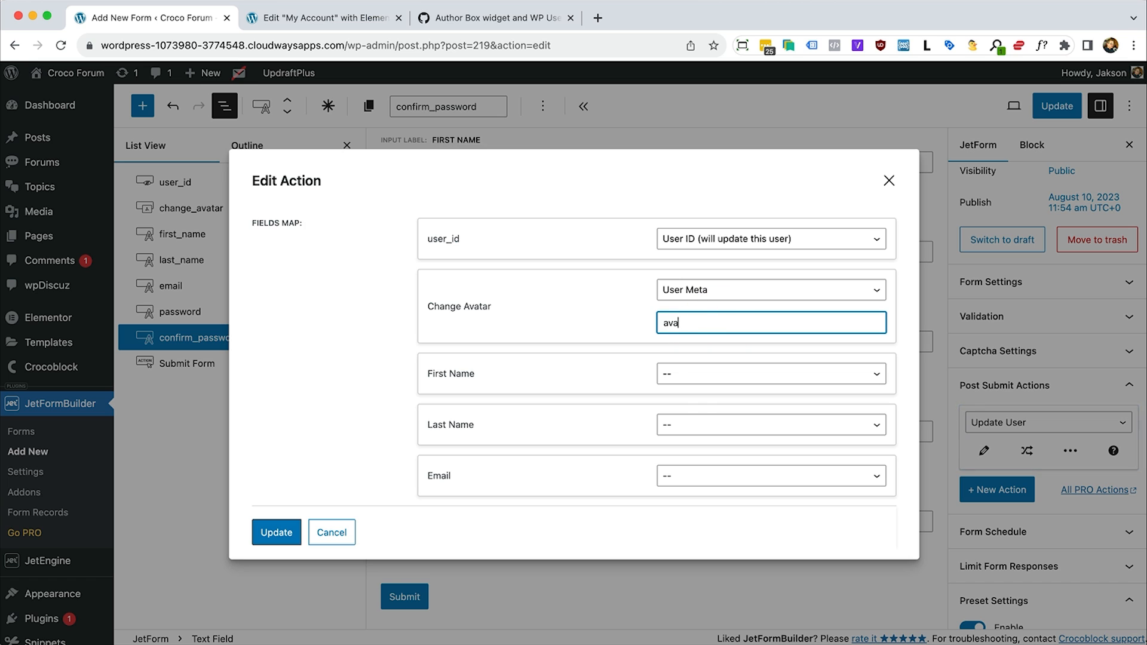
type("tar")
Map First Name, Last Name and Email to the user's matching properties
left_click(751, 374)
left_click(770, 451)
left_click(750, 425)
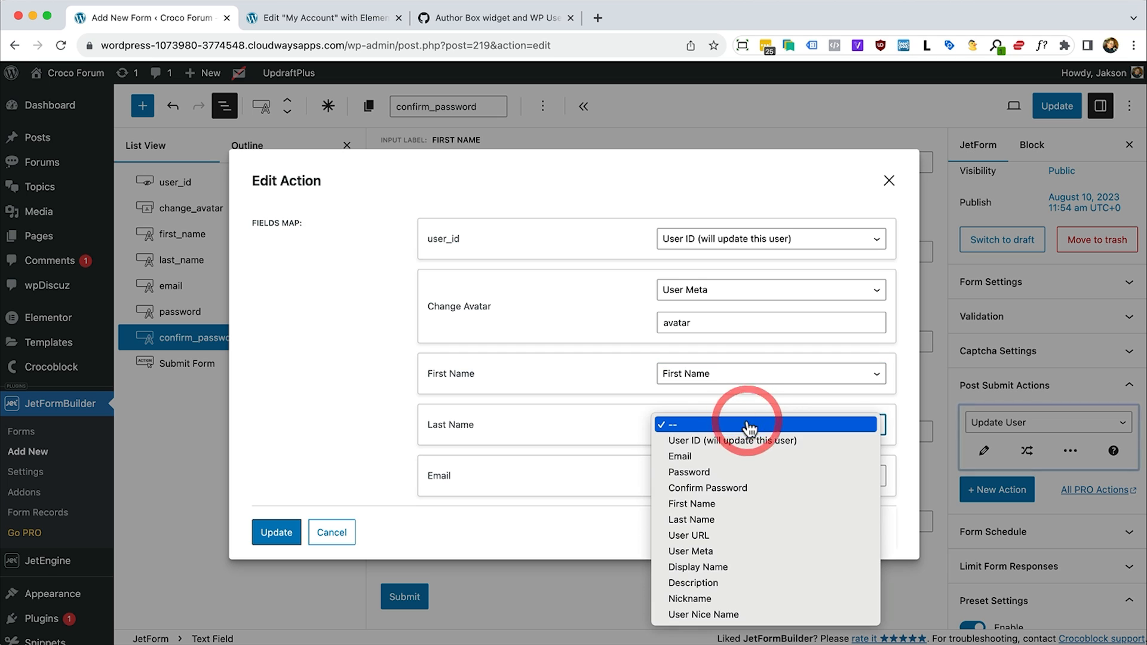
left_click(719, 520)
left_click(722, 473)
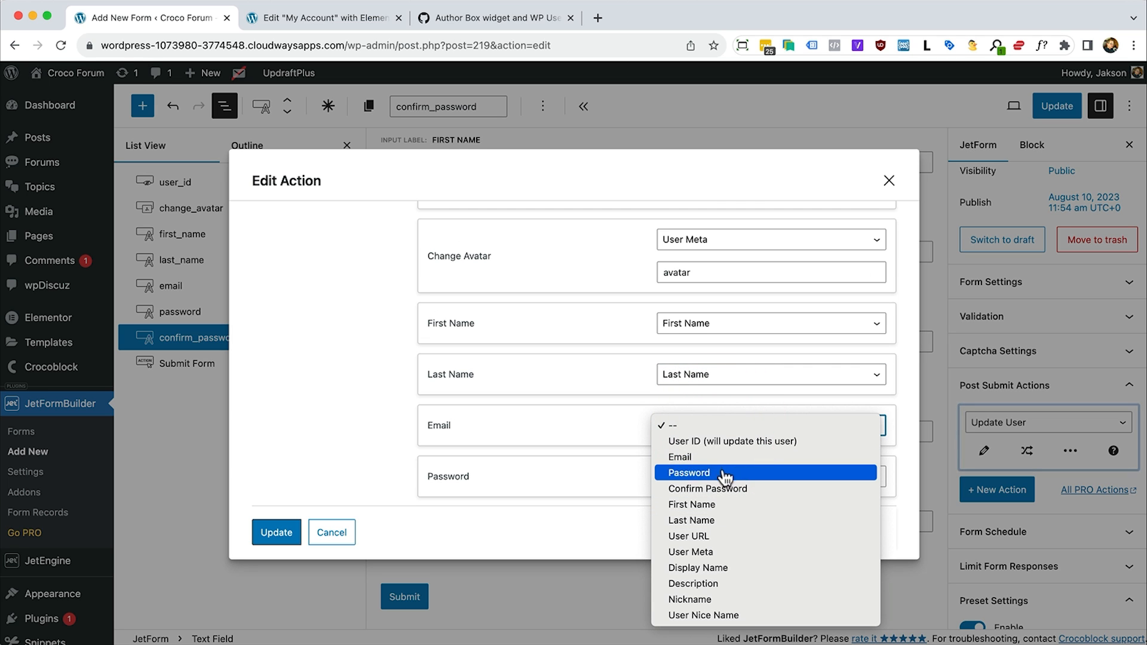
left_click(696, 459)
Map Password and Confirm Password to their user properties and apply the mapping
scroll(776, 413, "down", 3)
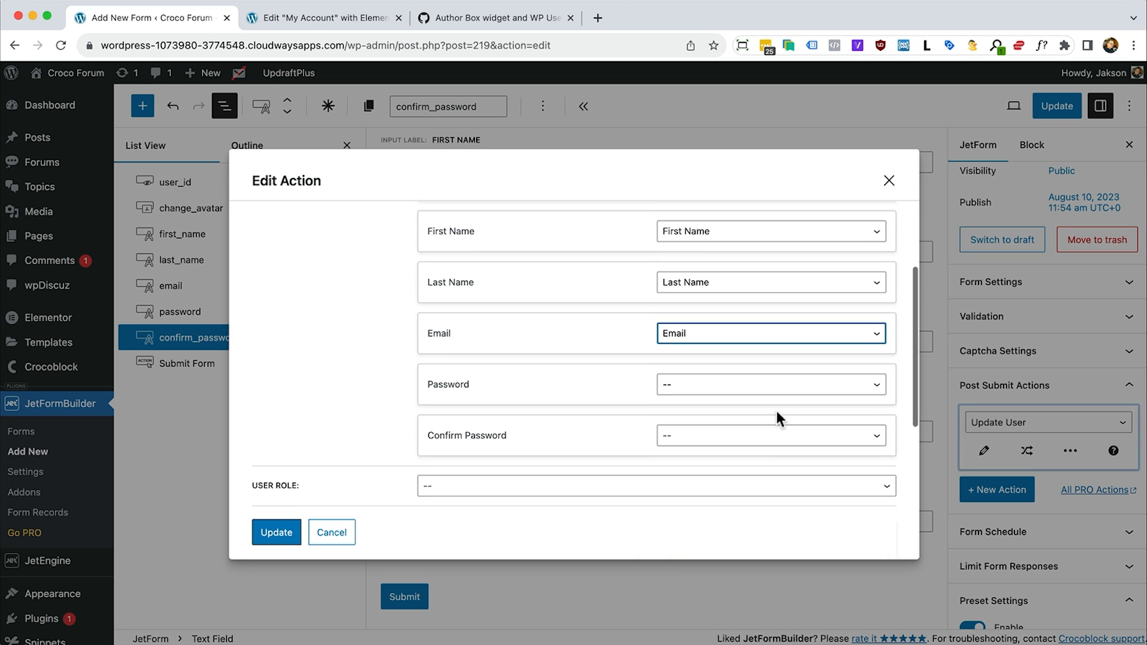
left_click(727, 382)
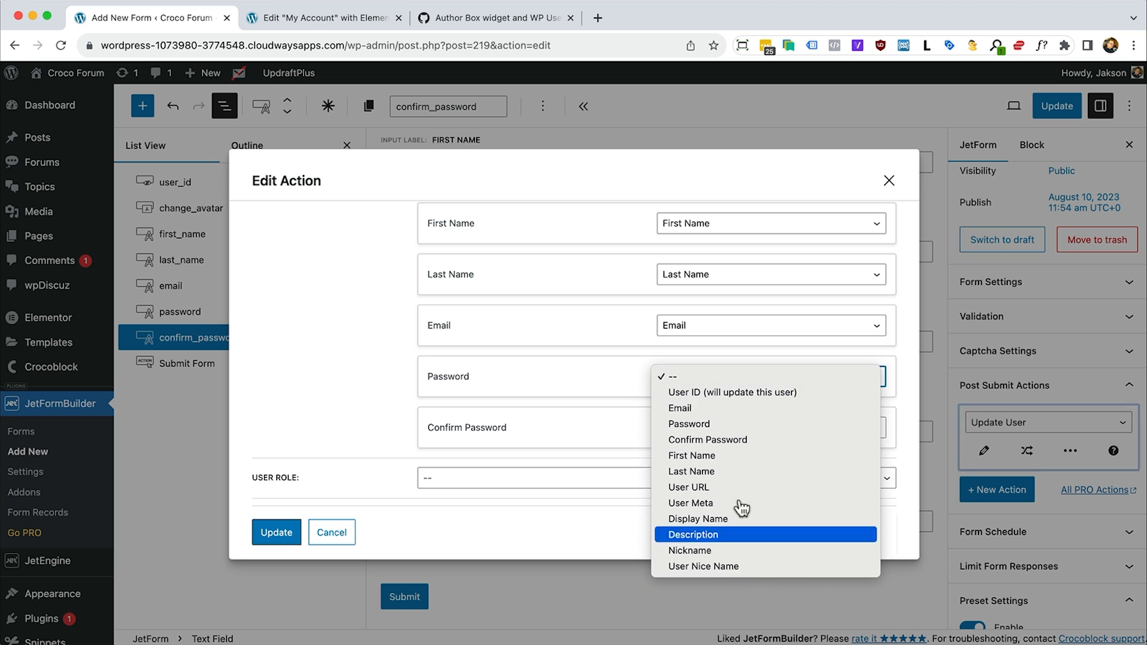
left_click(732, 424)
left_click(747, 428)
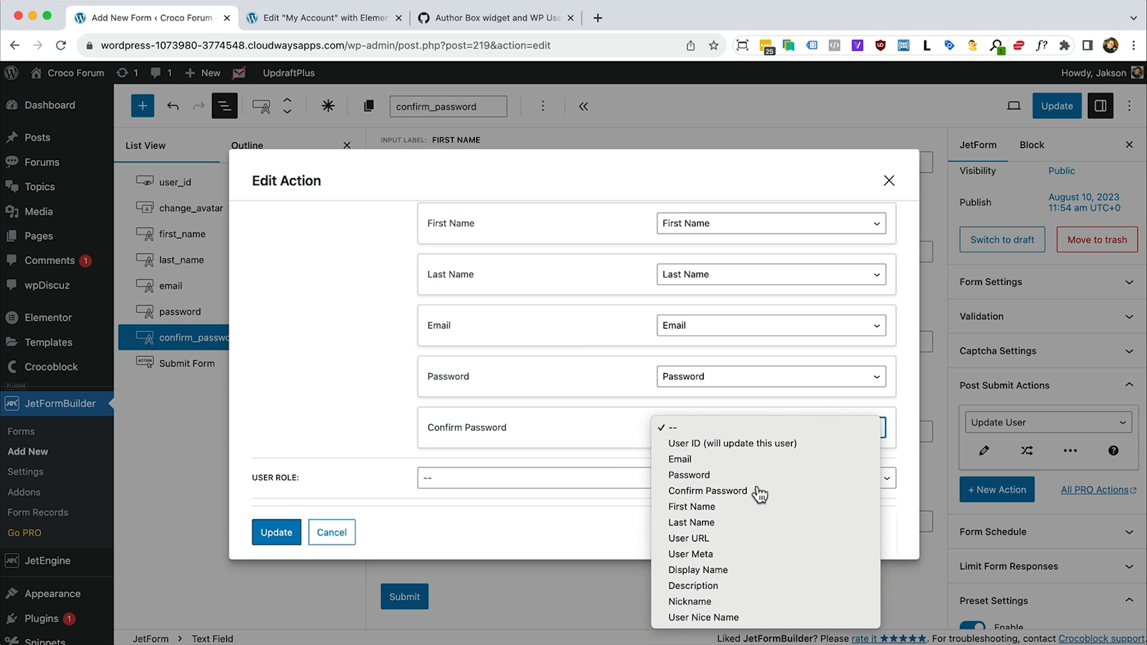
left_click(757, 491)
scroll(619, 360, "down", 5)
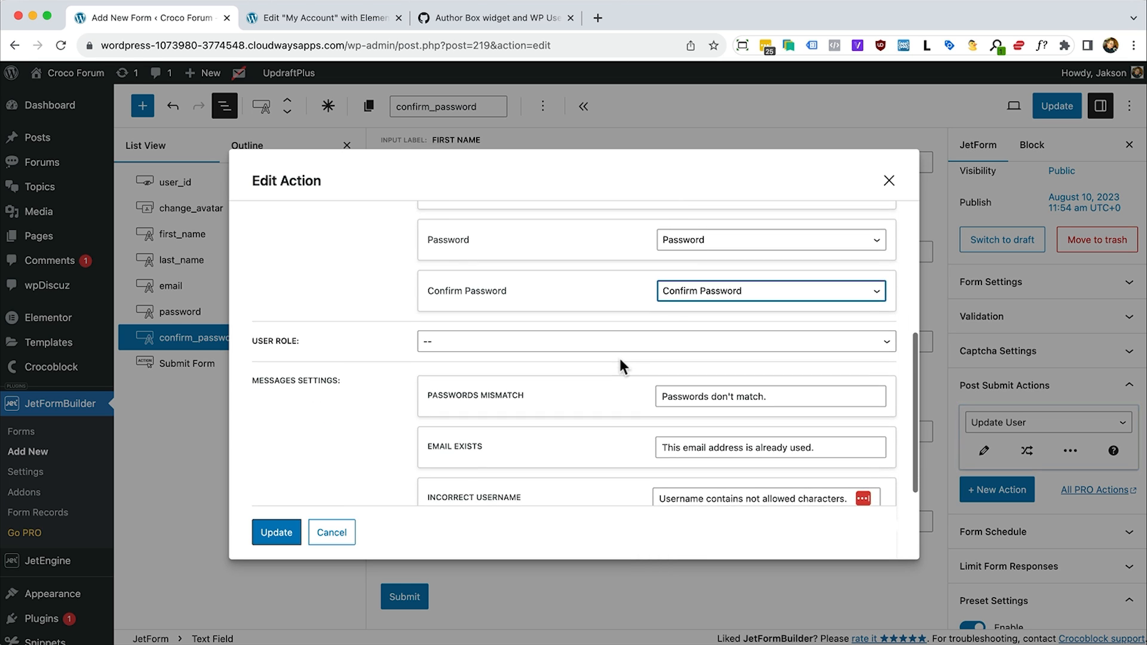
scroll(618, 356, "down", 2)
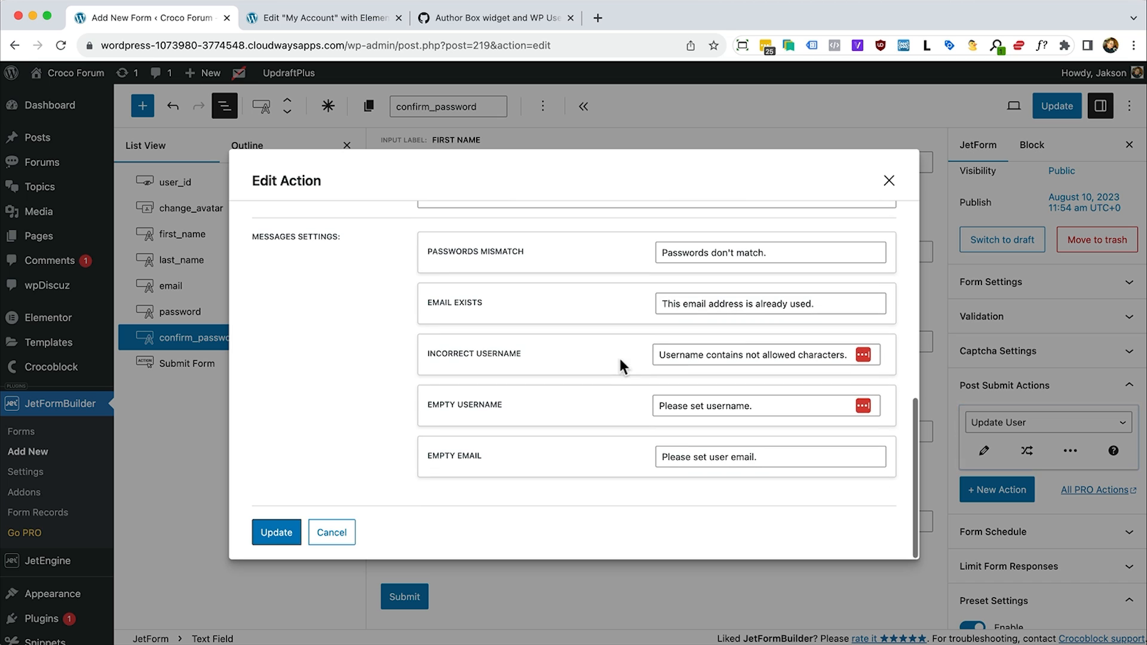
left_click(273, 536)
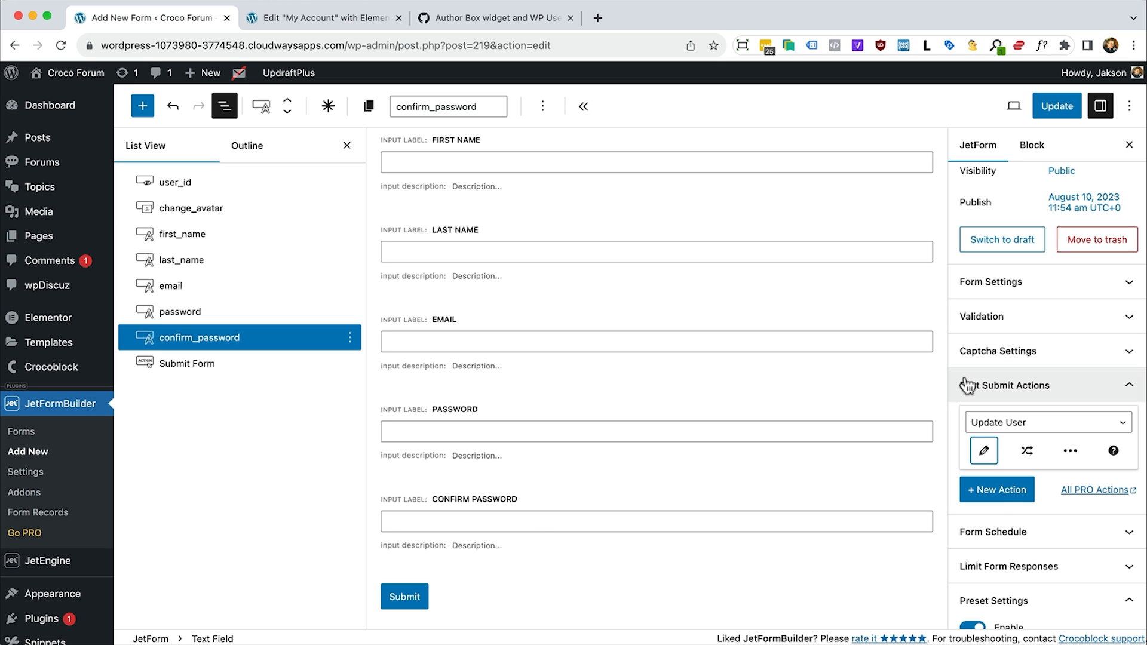
Add a Redirect to Page action set to Current Page, then save the form
left_click(980, 497)
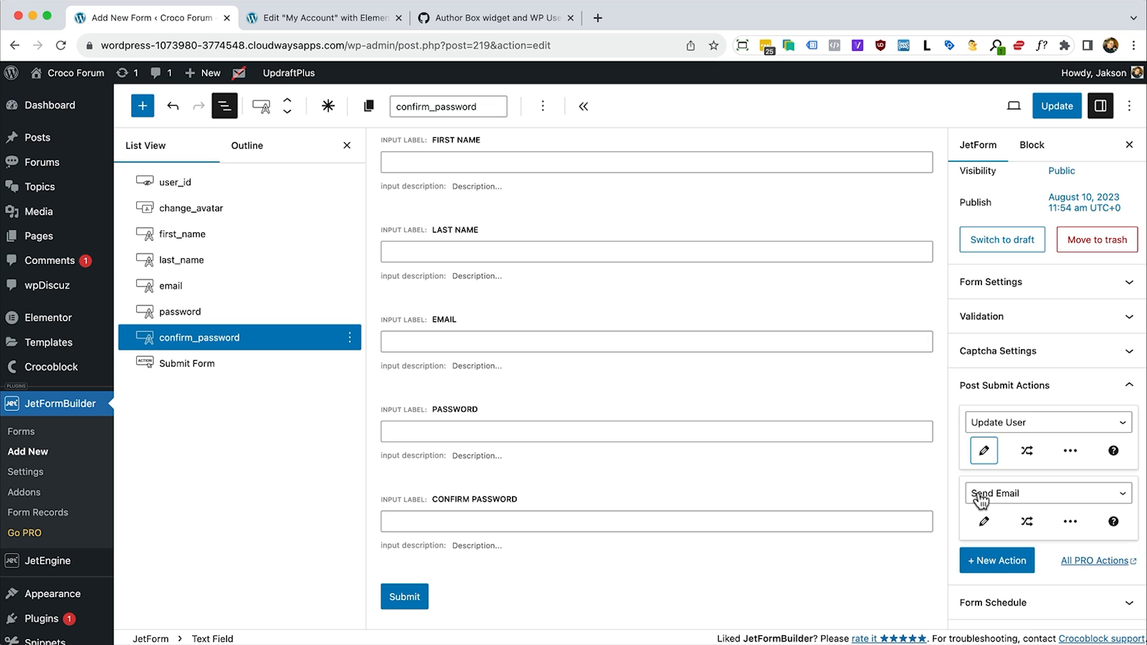
left_click(980, 497)
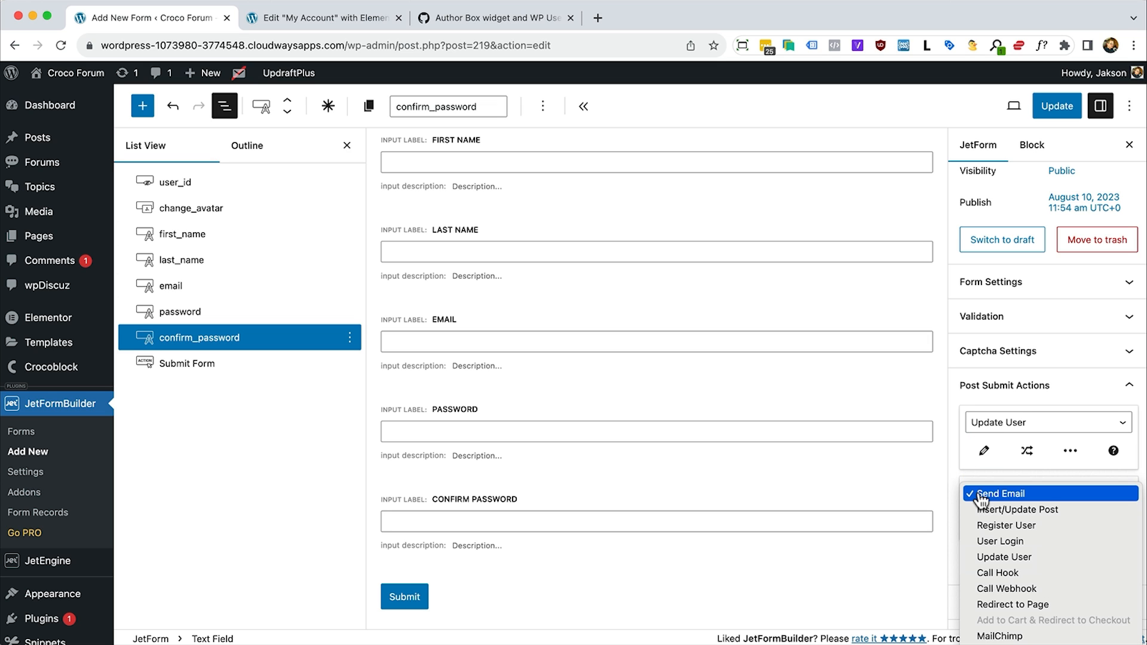
left_click(1007, 615)
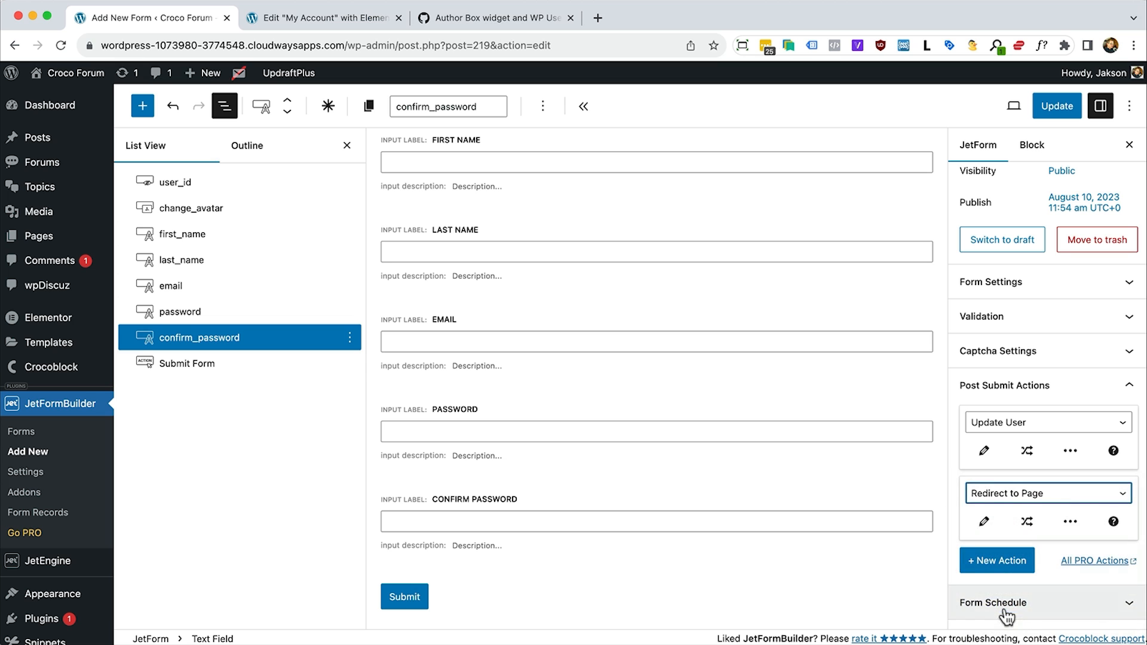
left_click(984, 521)
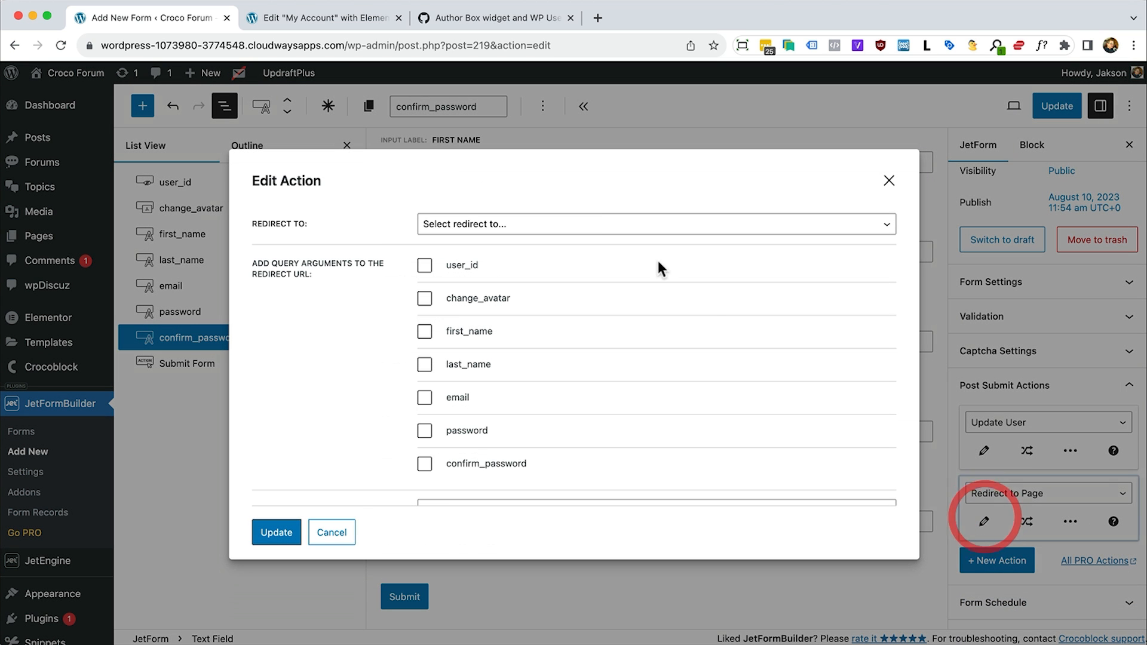
left_click(566, 225)
left_click(504, 279)
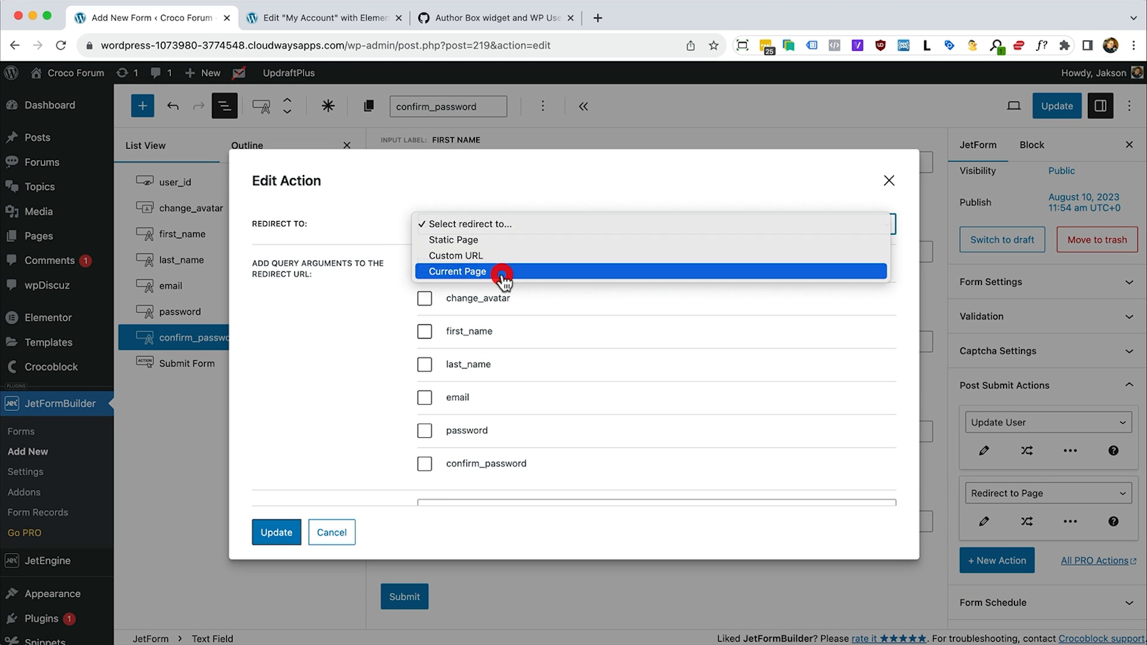
left_click(274, 538)
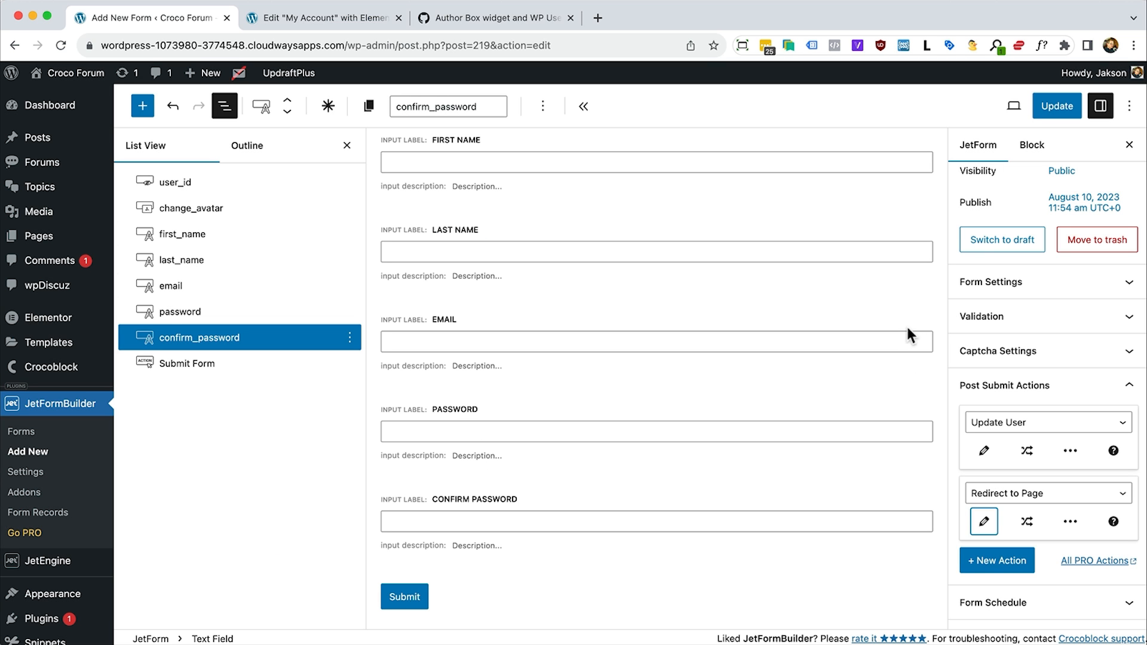
left_click(1059, 108)
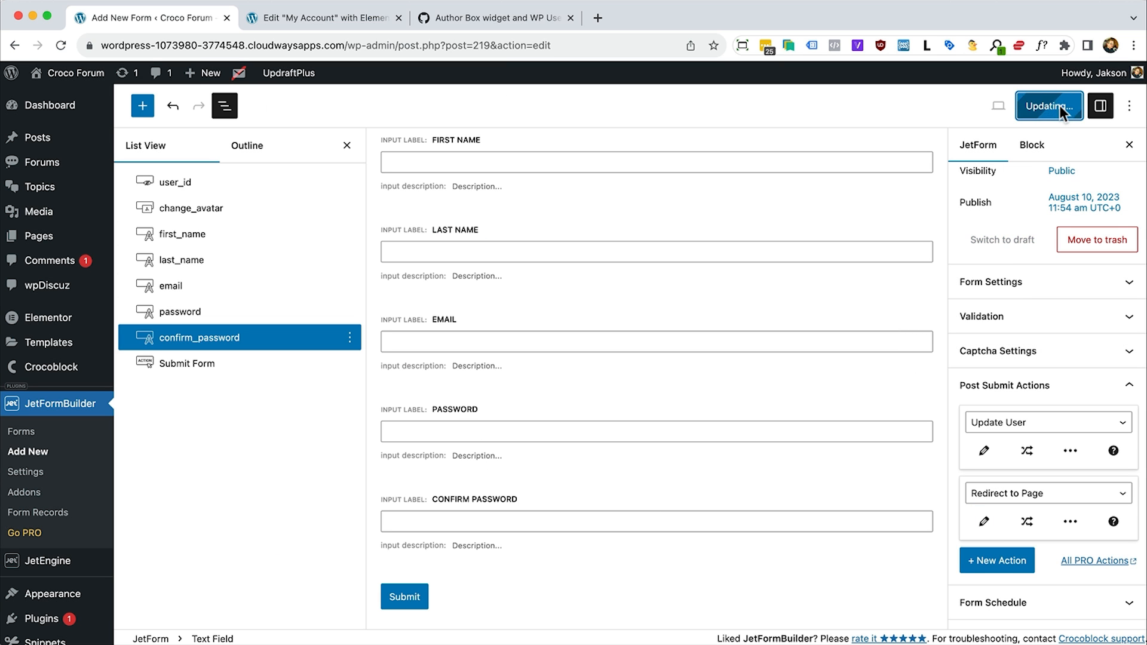
Drag a JetForm widget onto the My Account page in Elementor
left_click(355, 18)
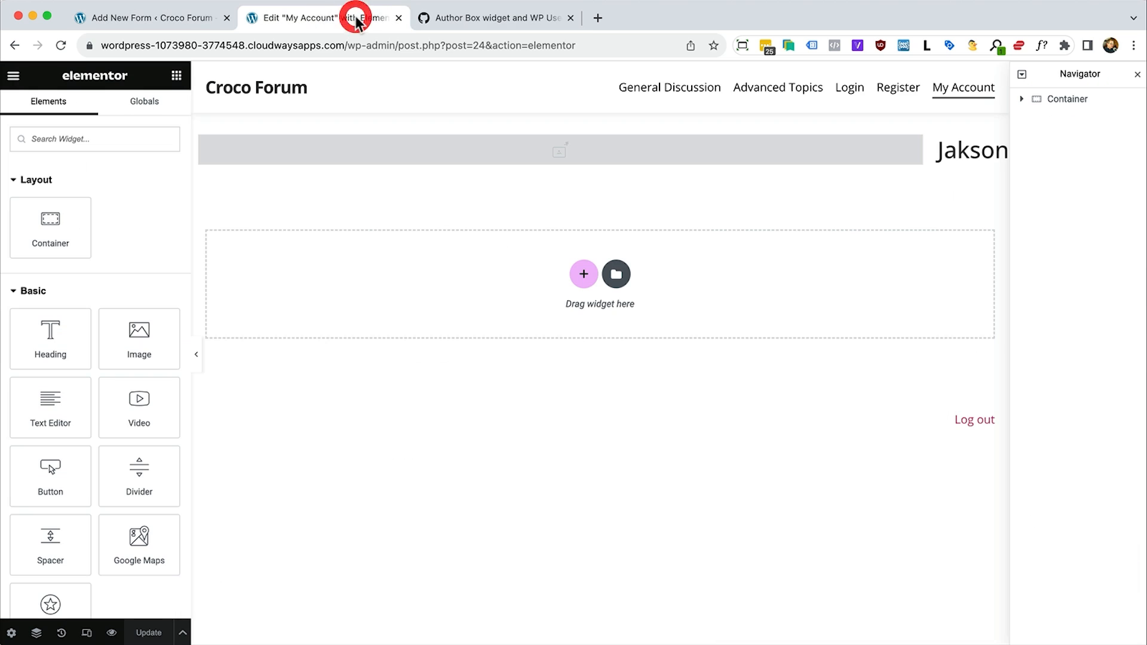
scroll(90, 296, "down", 15)
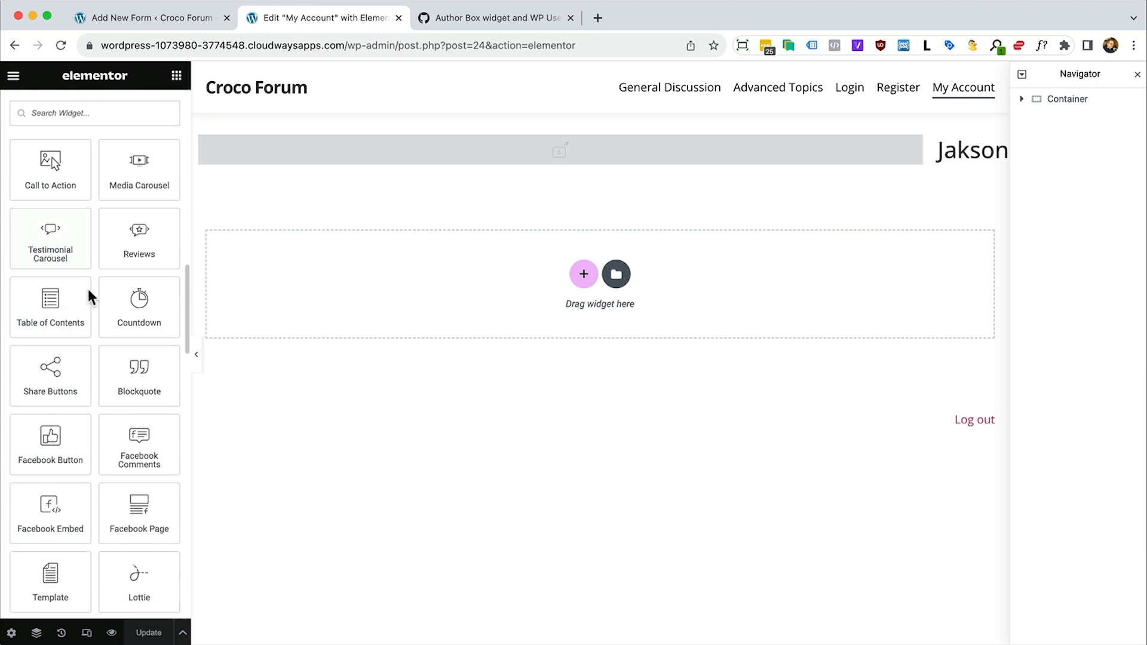
scroll(89, 296, "down", 15)
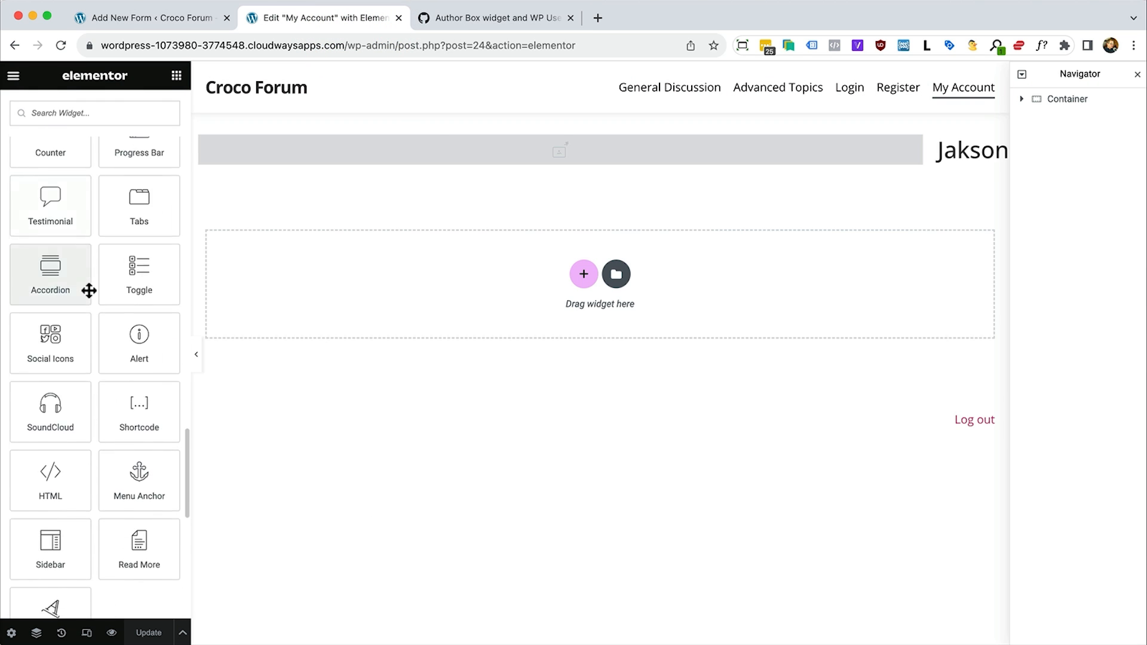
scroll(90, 293, "down", 10)
left_click_drag(52, 421, 614, 227)
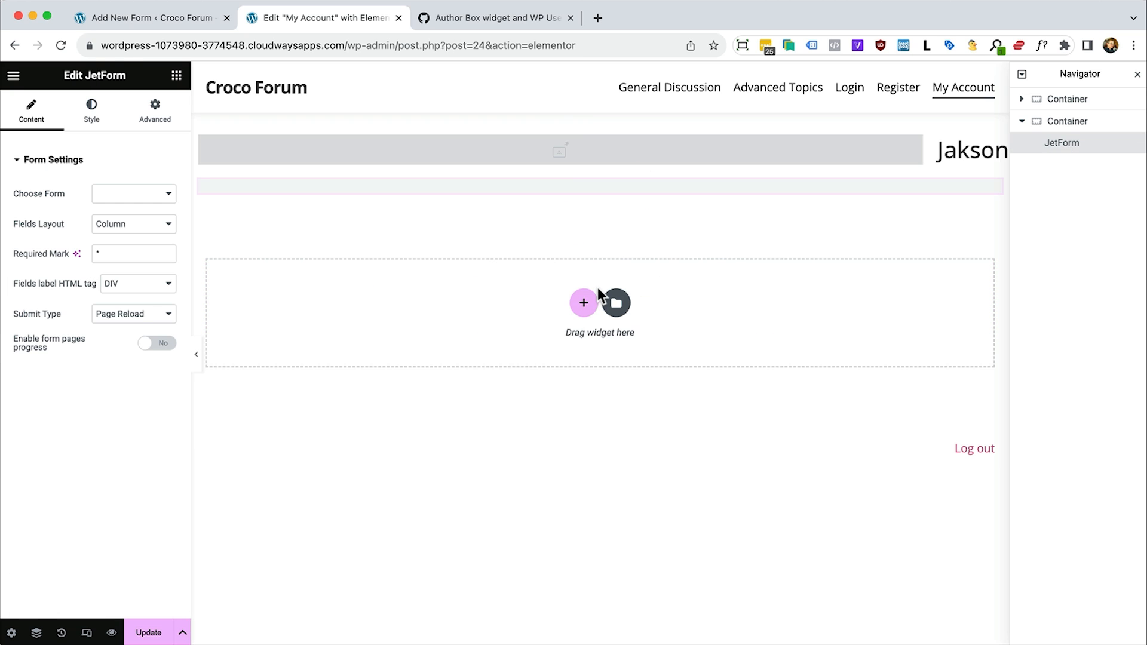
Set the widget to show the My Account form with AJAX submit type
left_click(158, 196)
left_click(137, 255)
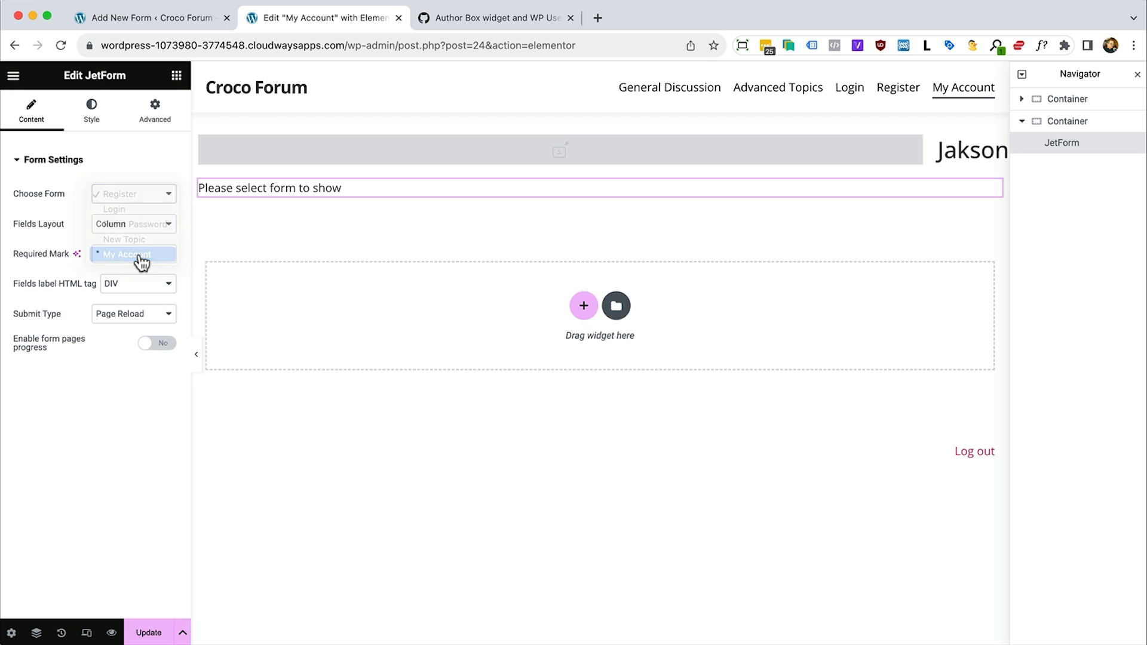
left_click(137, 316)
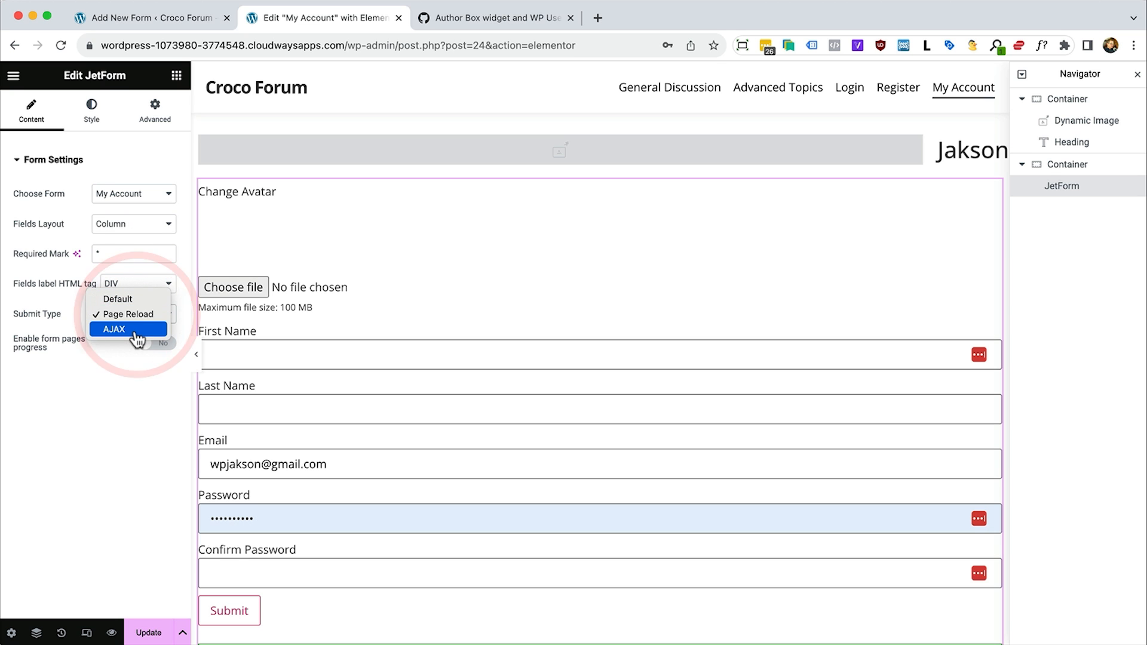
left_click(134, 330)
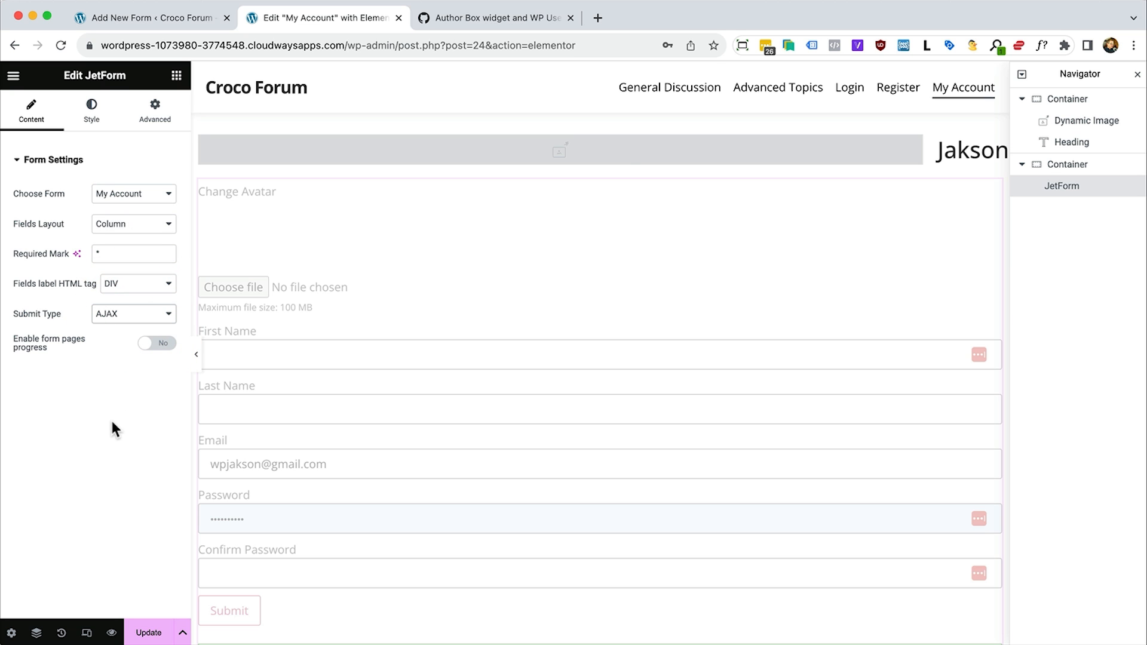
left_click(175, 83)
Add a container above the form, move the form into it, and give it 20 px padding
left_click_drag(53, 220, 474, 262)
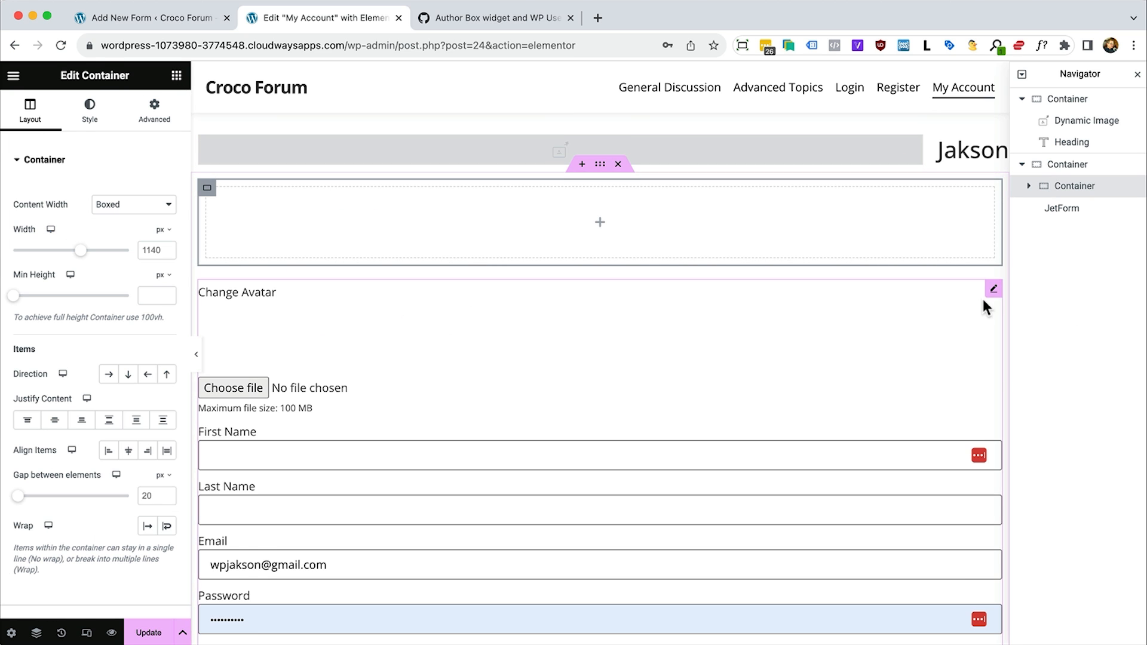
mouse_move(992, 289)
left_mouse_down()
mouse_move(905, 196)
mouse_move(904, 209)
left_mouse_up()
left_click(1061, 188)
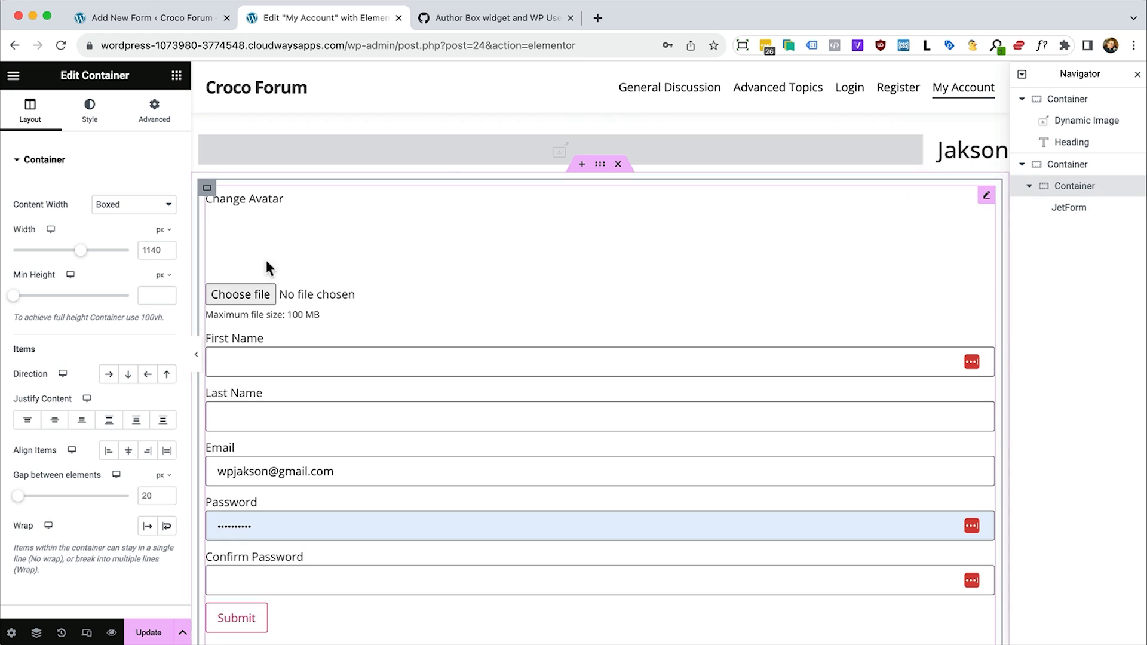
left_click(157, 114)
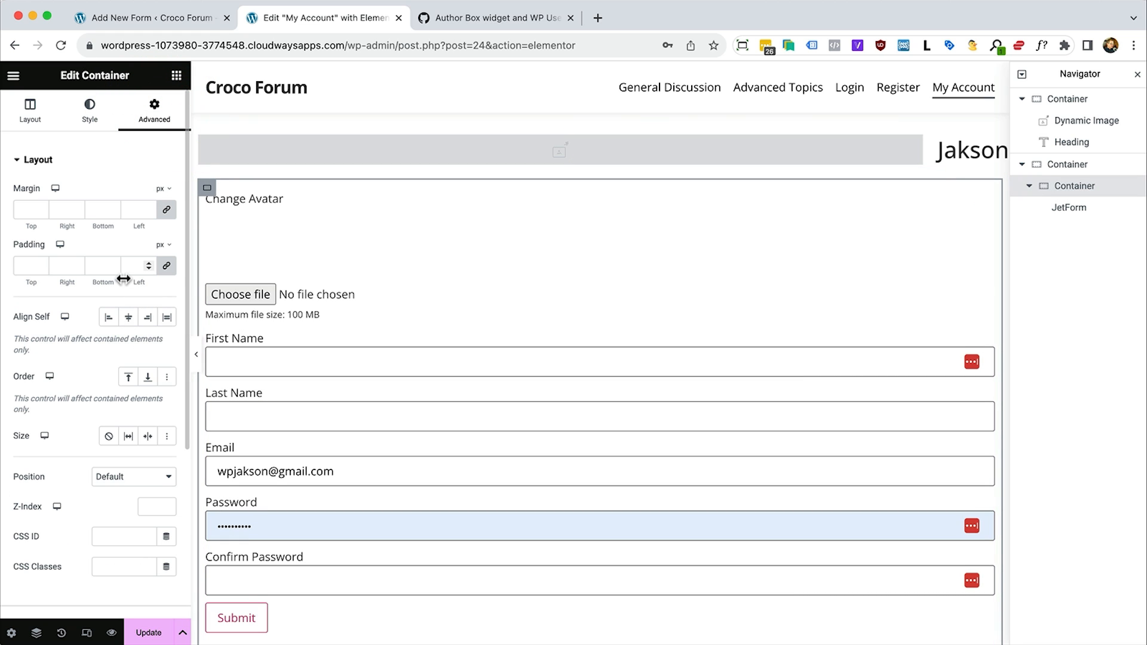
type("20")
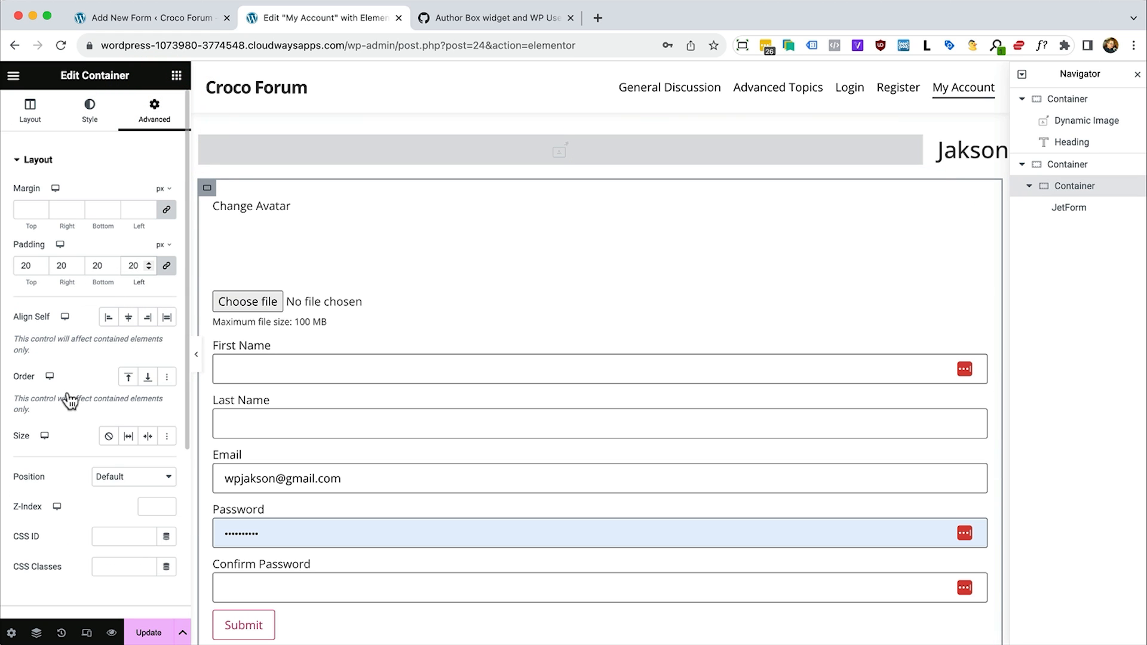
Give the container 10 px rounded corners and a mostly transparent box shadow
left_click(90, 108)
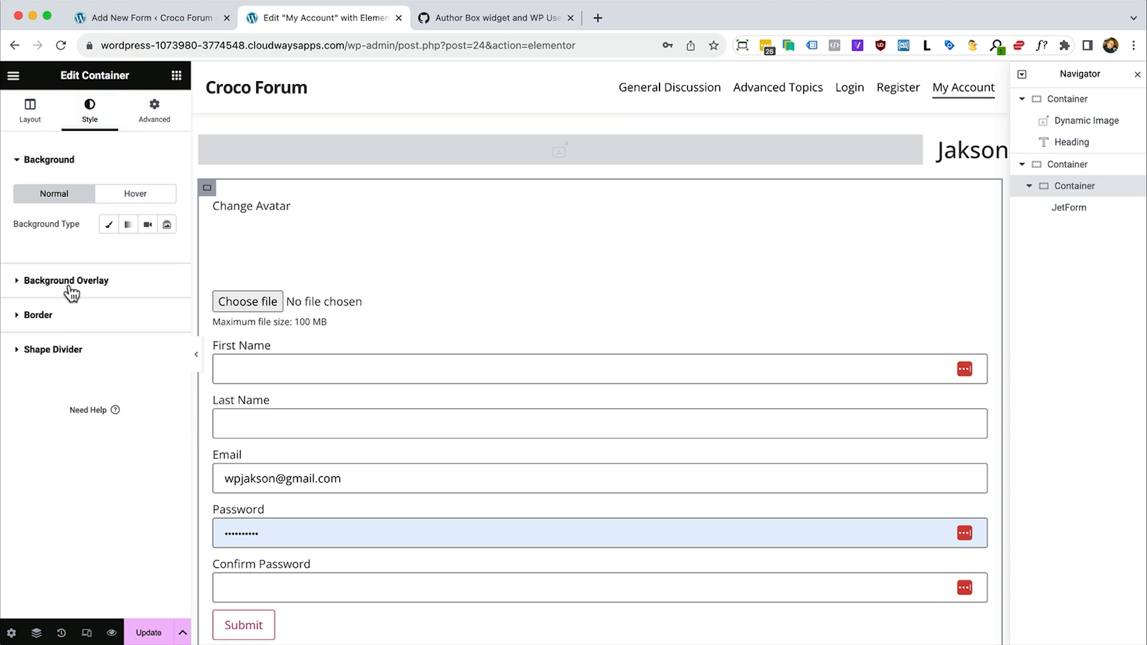
left_click(43, 328)
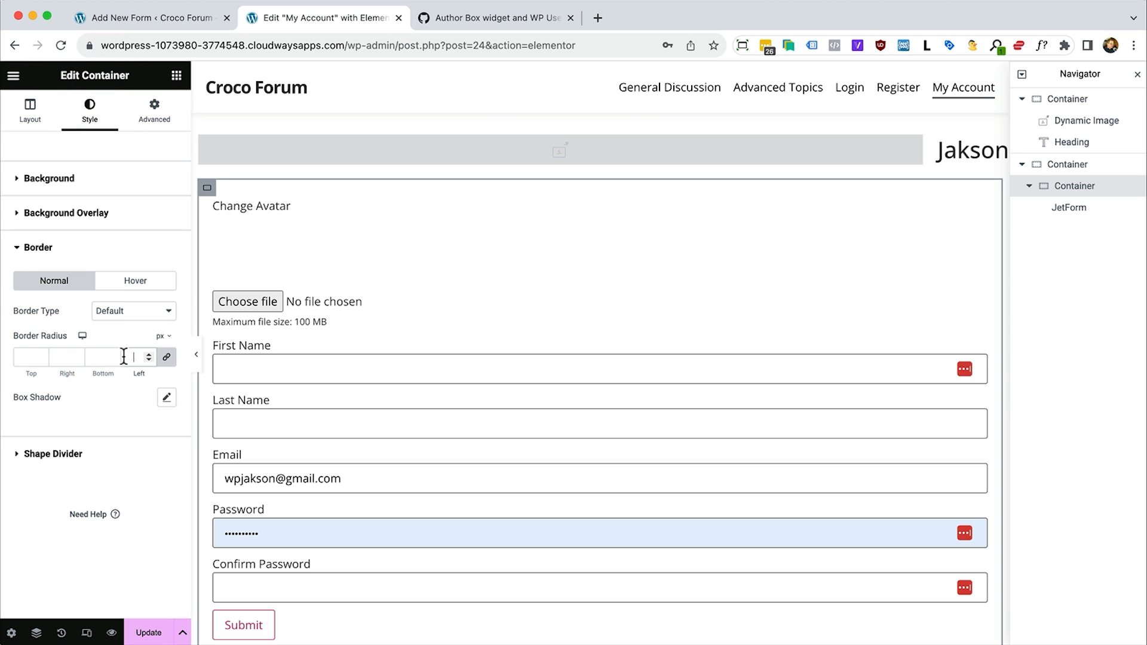
left_click(167, 398)
left_click(157, 436)
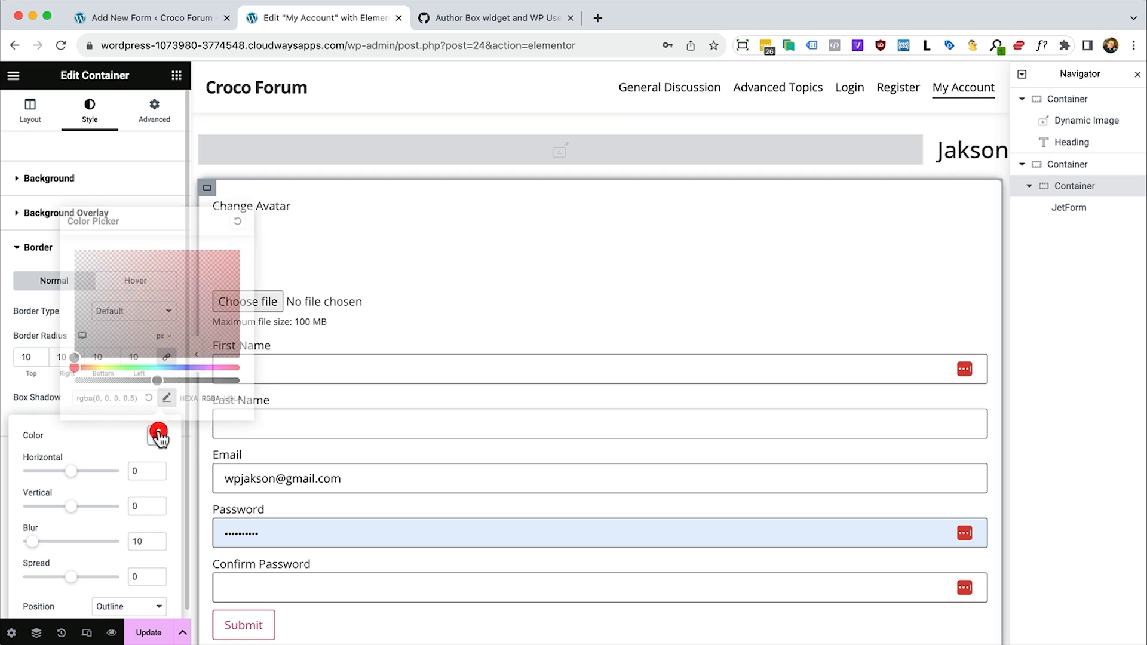
left_click_drag(159, 380, 103, 381)
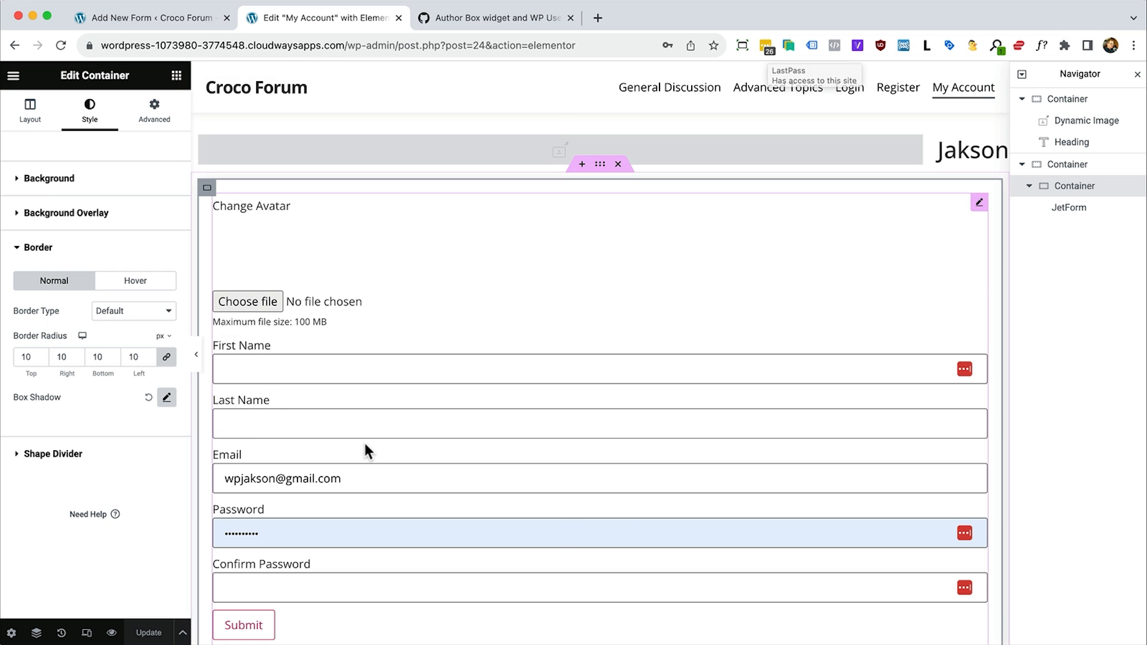
key("super+Tab")
key("super+Tab")
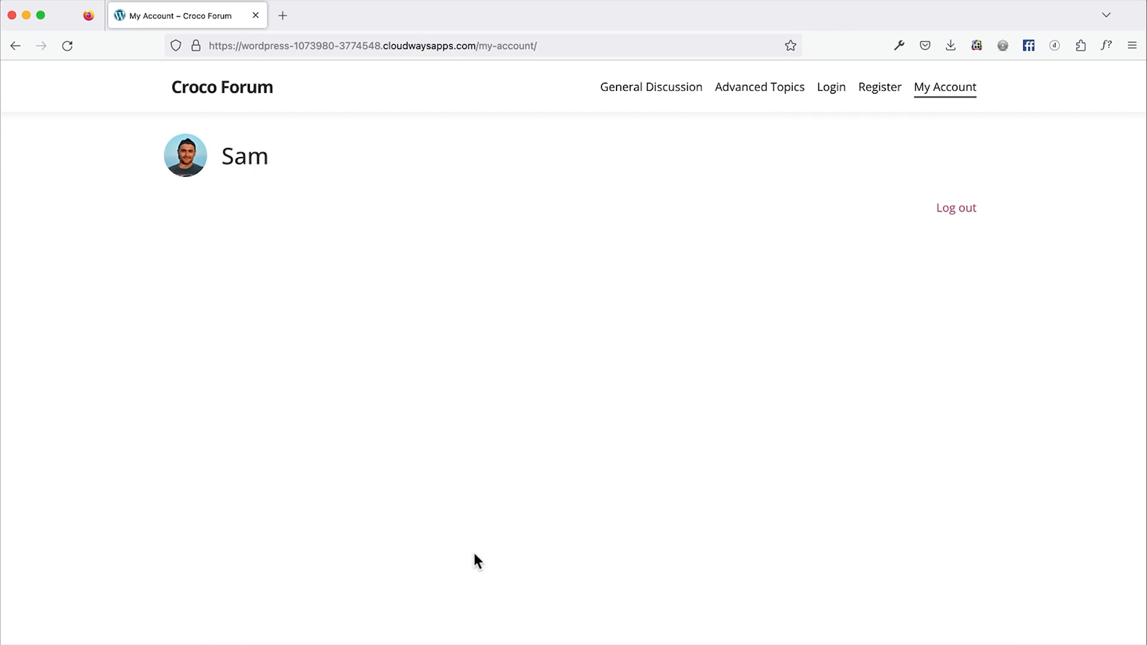
Reload the live My Account page, remove the current avatar, and submit
key("super+r")
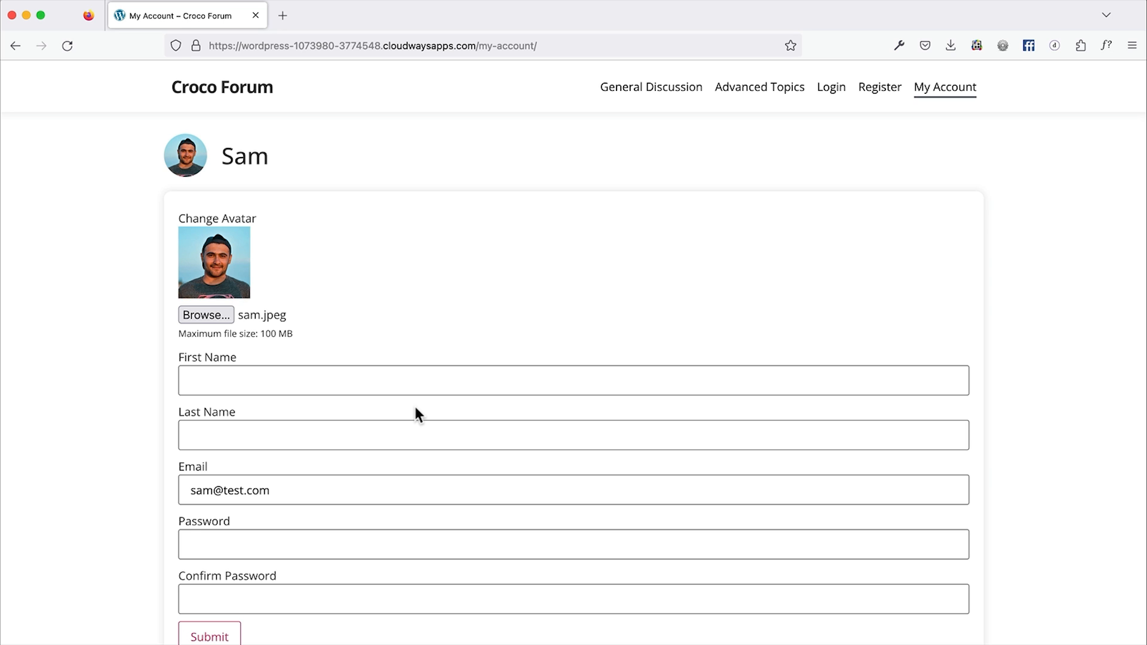
left_click(234, 487)
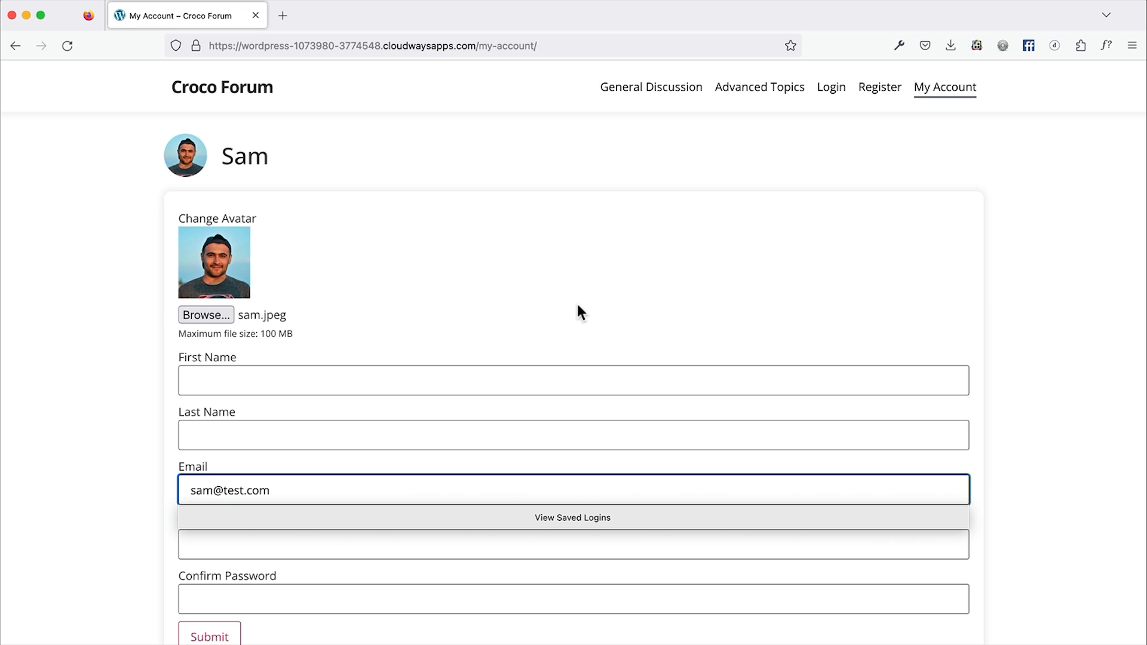
left_click(213, 282)
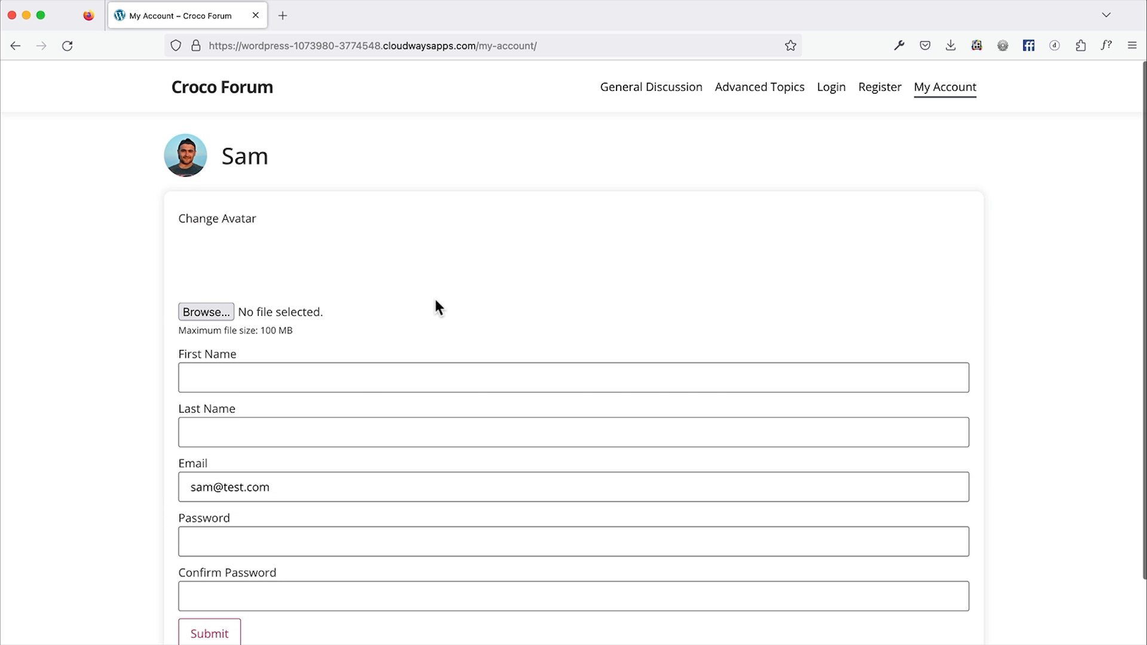
scroll(436, 308, "down", 3)
left_click(208, 563)
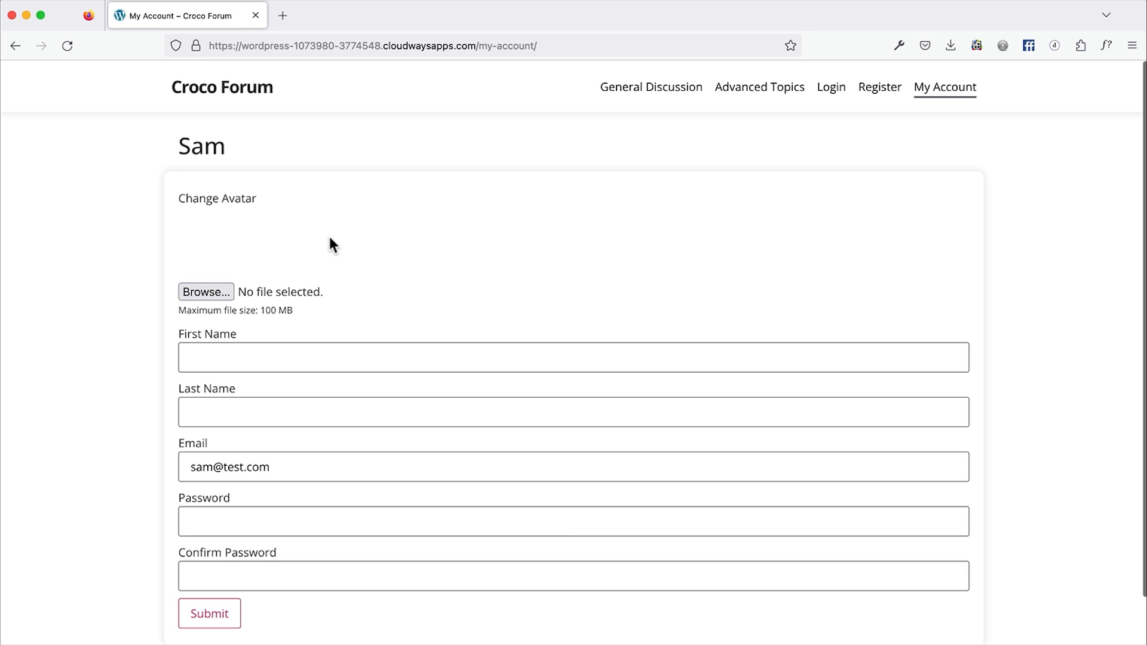
Upload sam.jpeg as the new avatar and submit the profile form
left_click(205, 291)
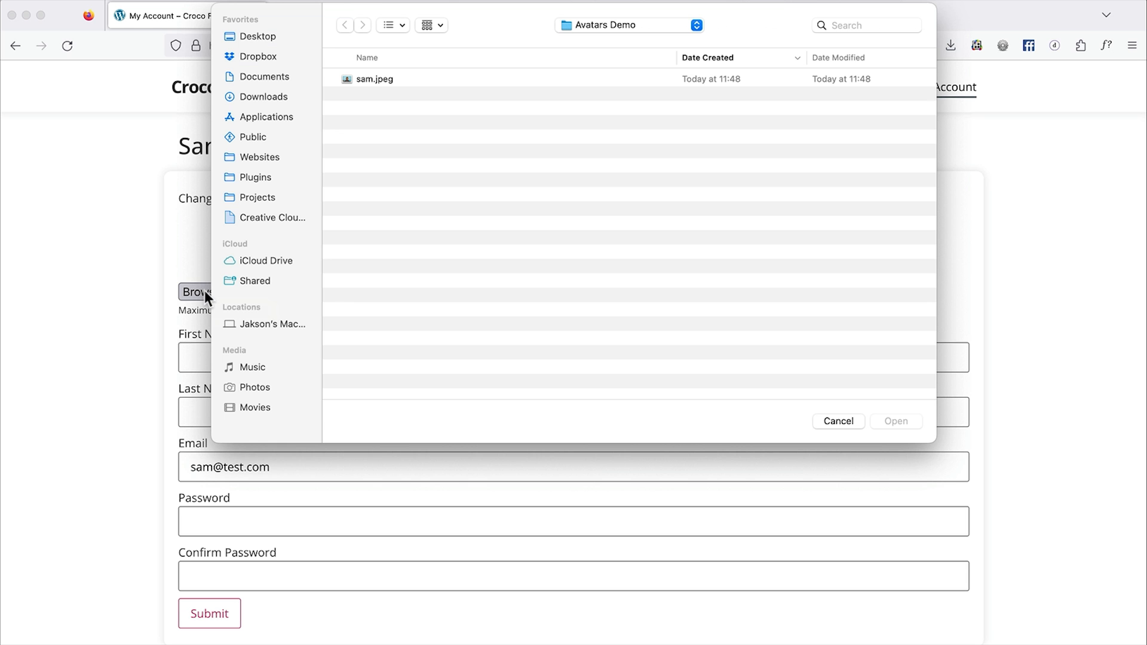
double_click(404, 79)
scroll(359, 353, "down", 2)
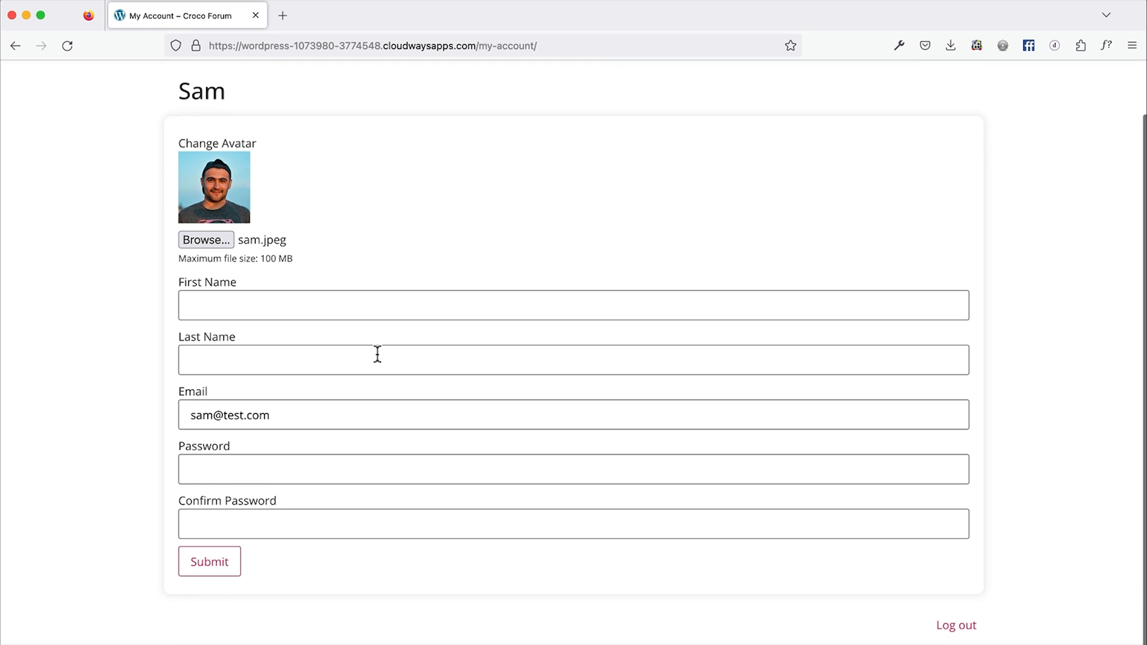
left_click(212, 562)
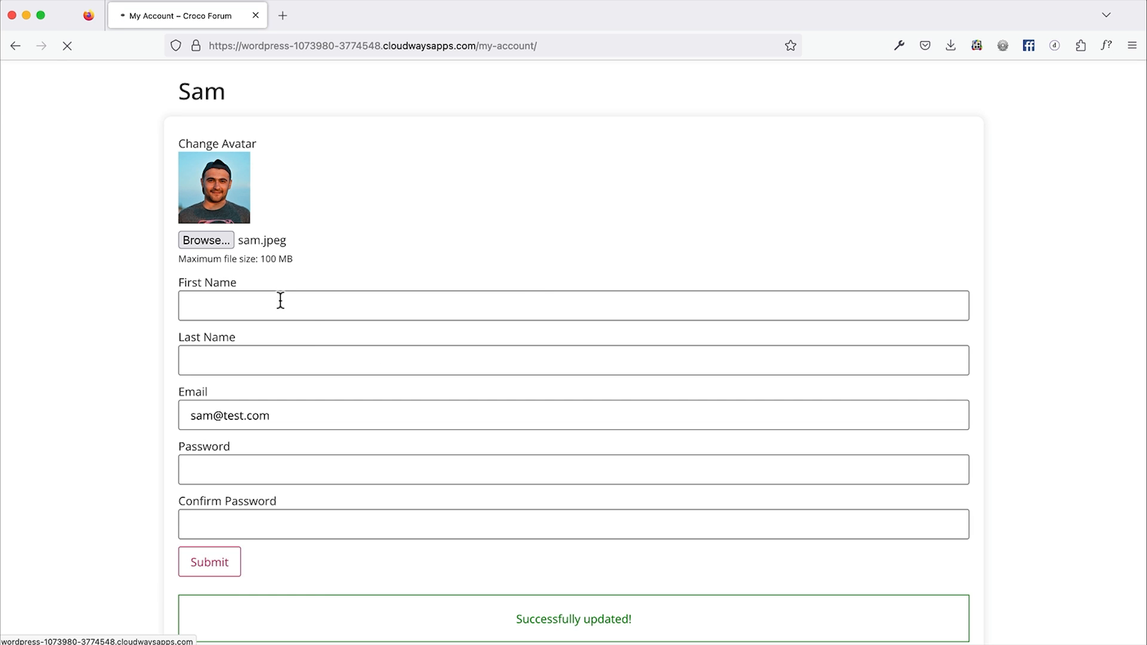
Enter a new first name and submit the profile form again
left_click(270, 380)
type("Sam")
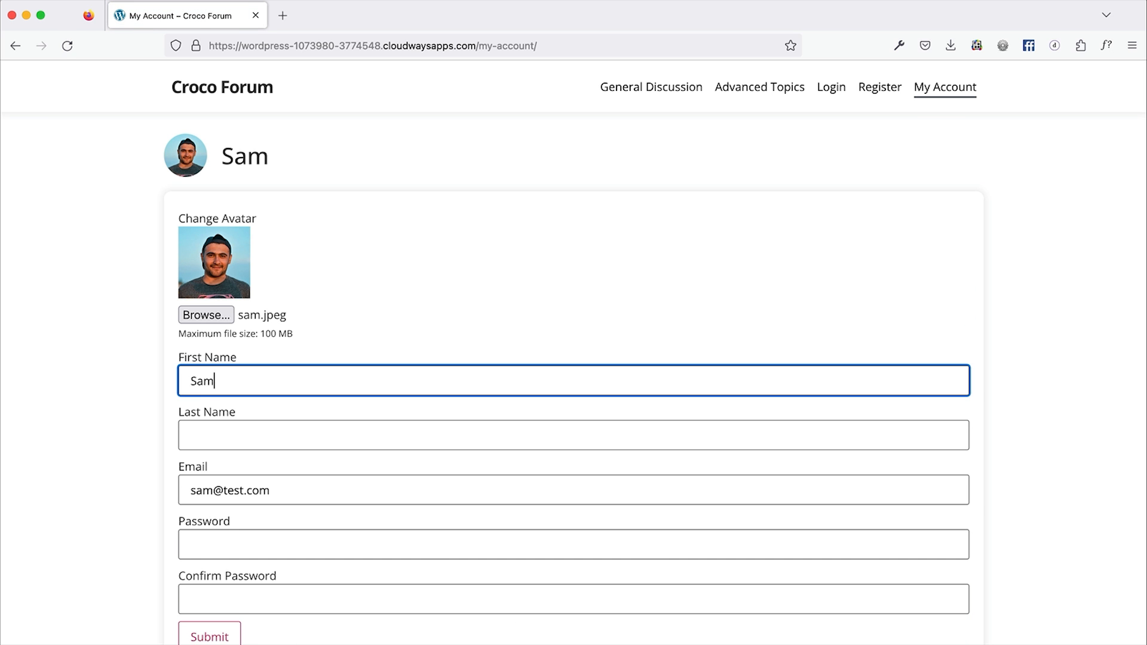
type("my!")
scroll(358, 406, "down", 2)
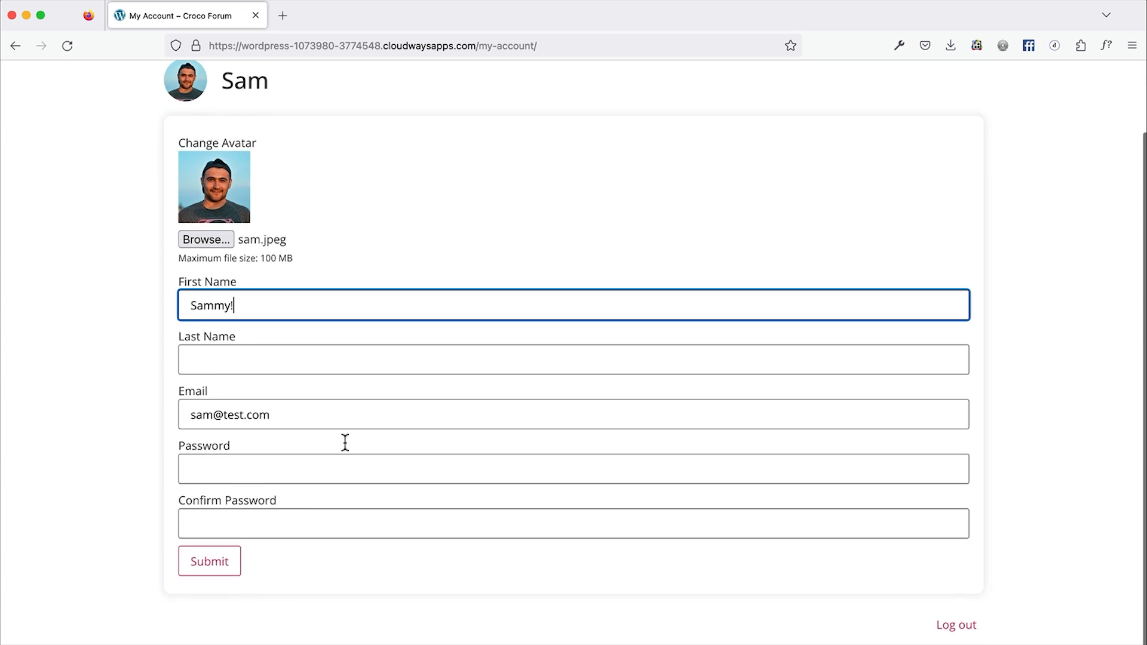
left_click(214, 572)
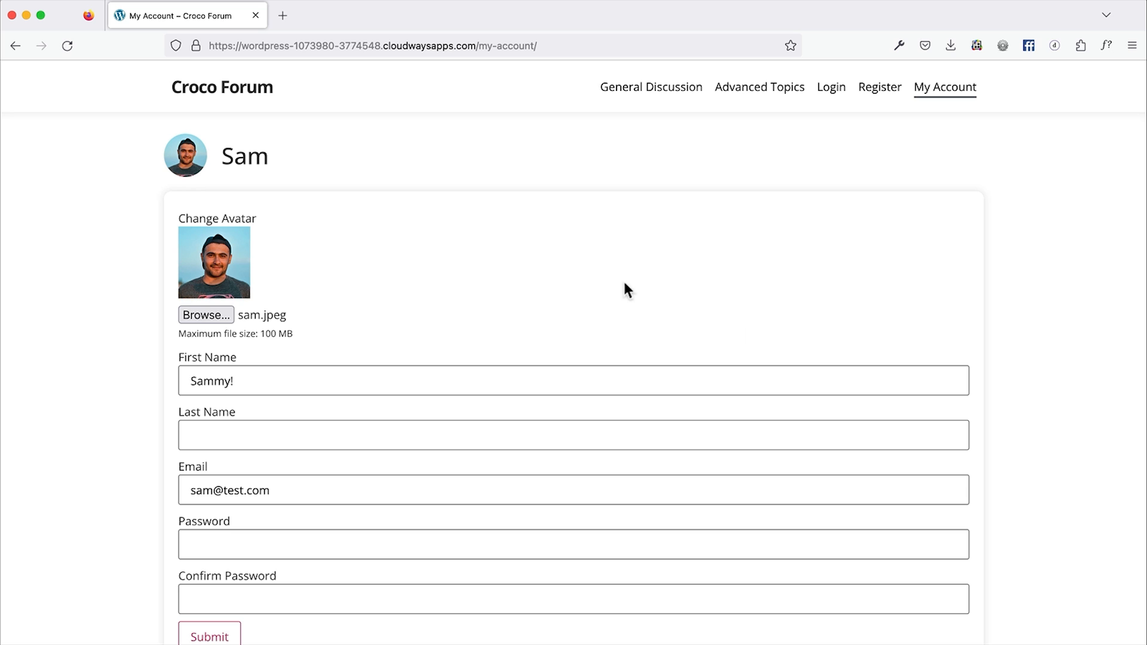
scroll(627, 290, "down", 2)
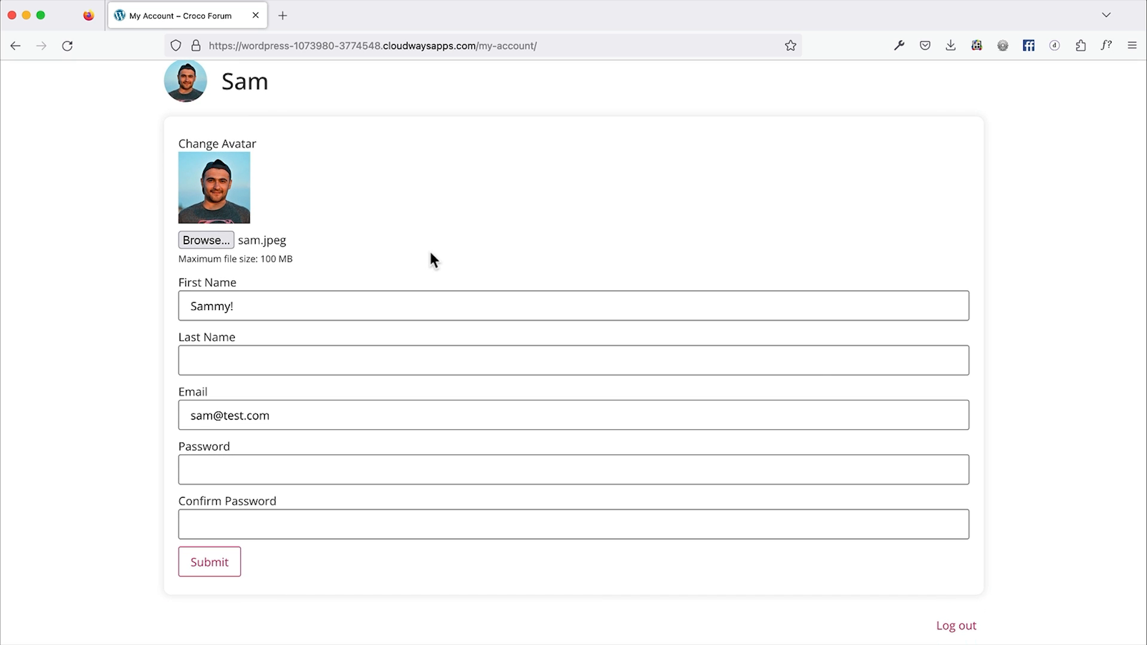
key("super+Tab")
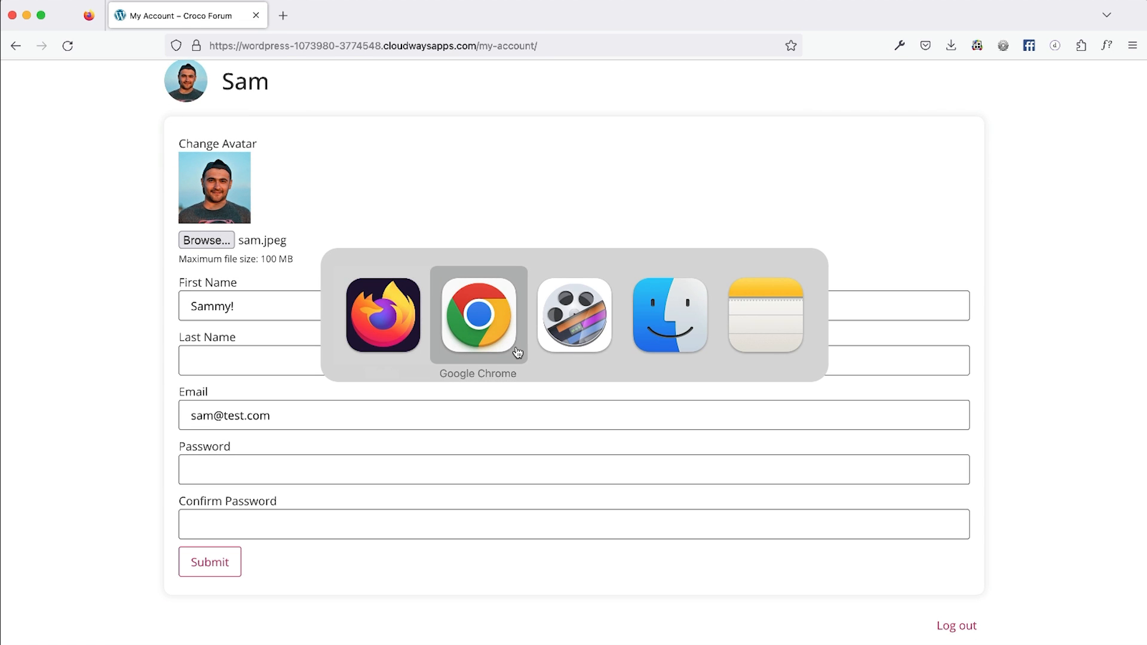
Add a new container below the form holding a 'My Topics' heading
scroll(442, 179, "down", 7)
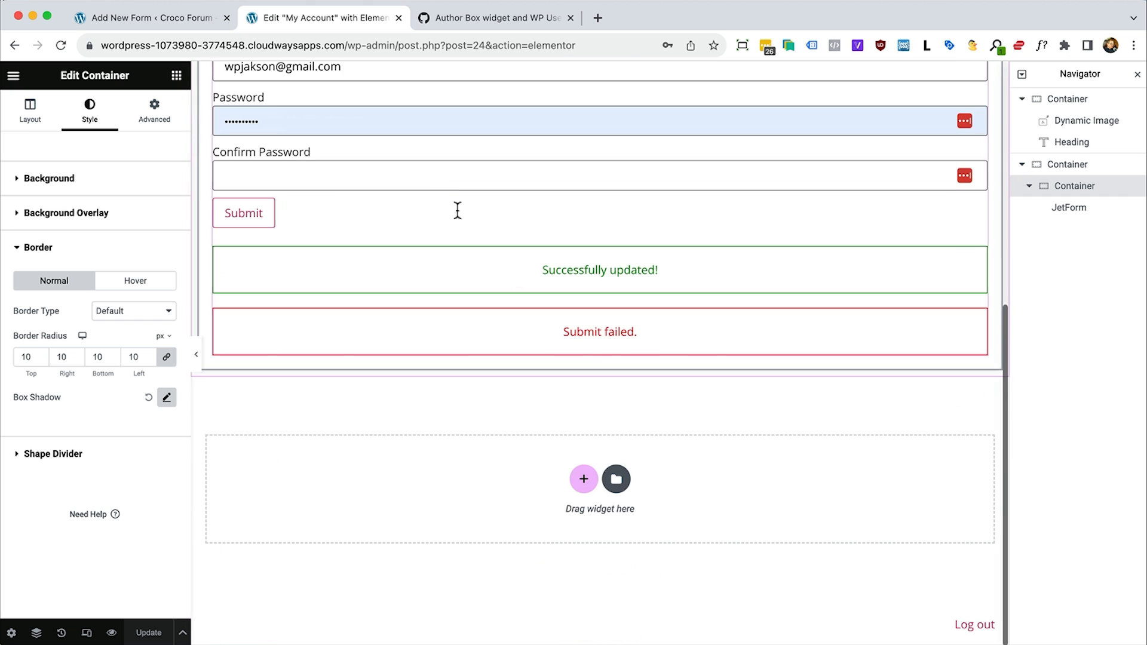
left_click(583, 480)
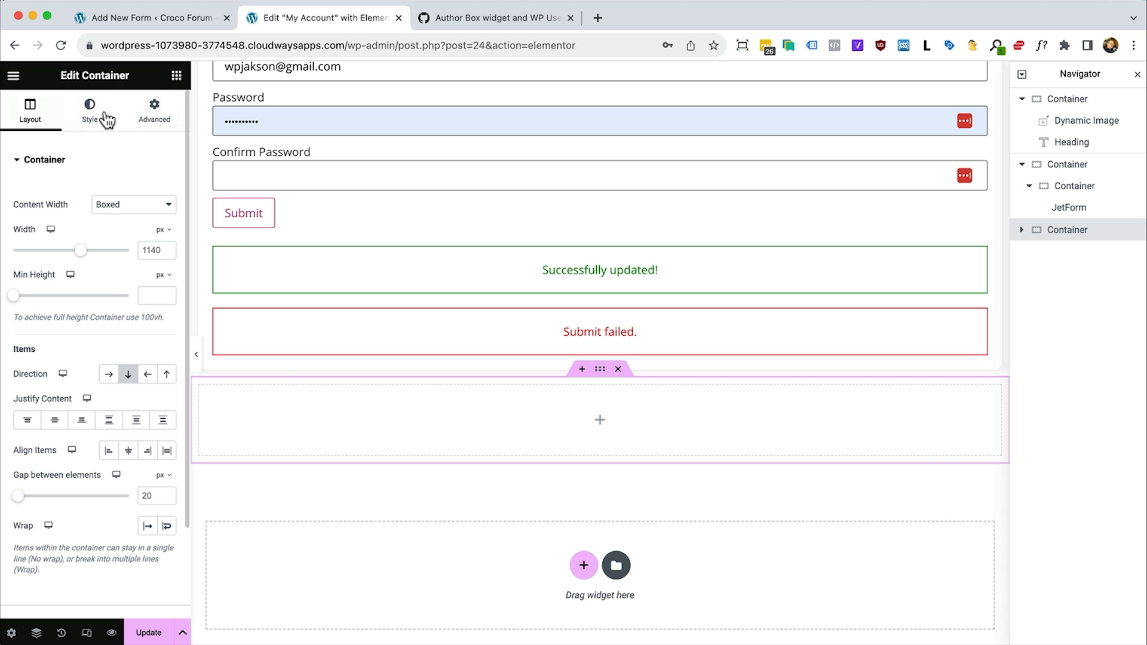
left_click(176, 76)
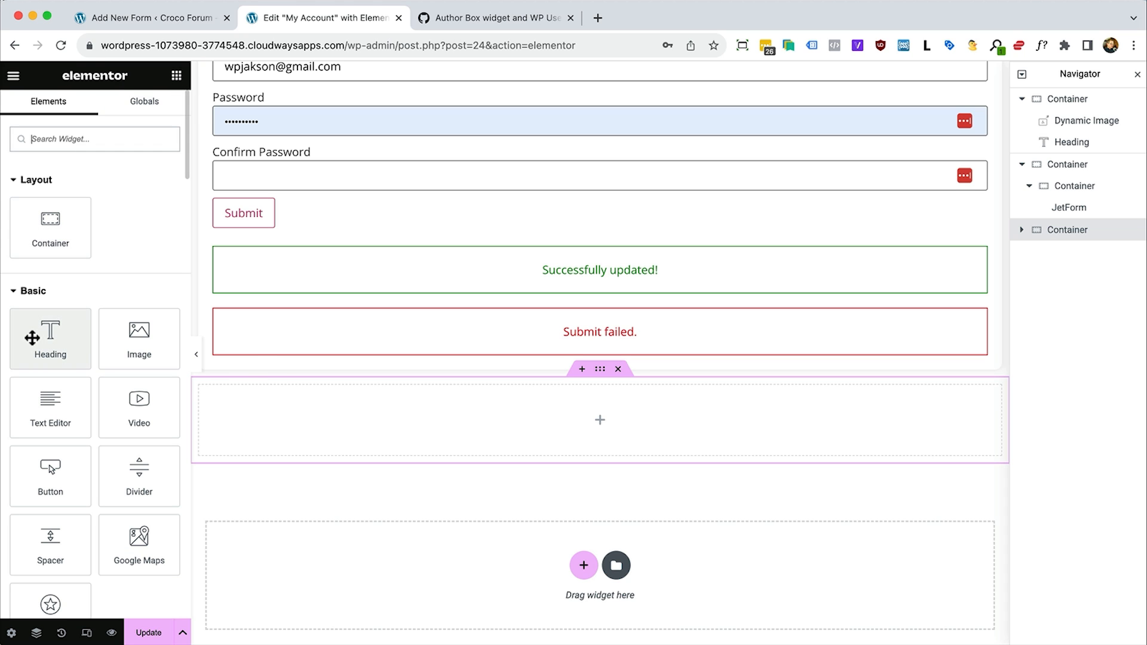
left_click_drag(30, 328, 391, 424)
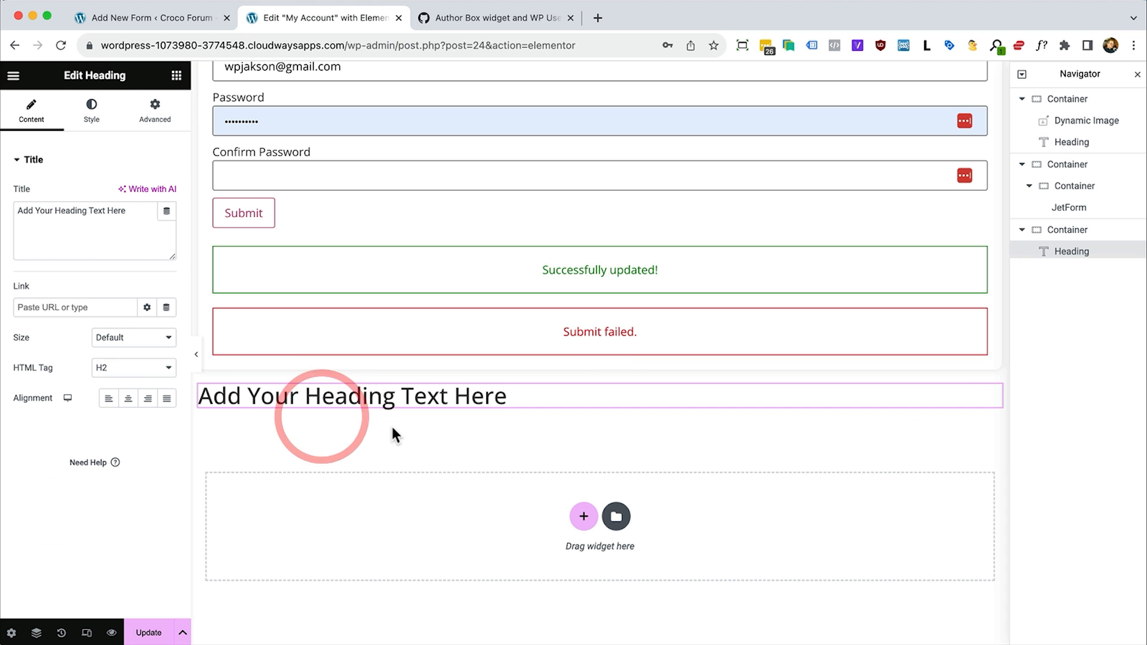
triple_click(53, 211)
type("My")
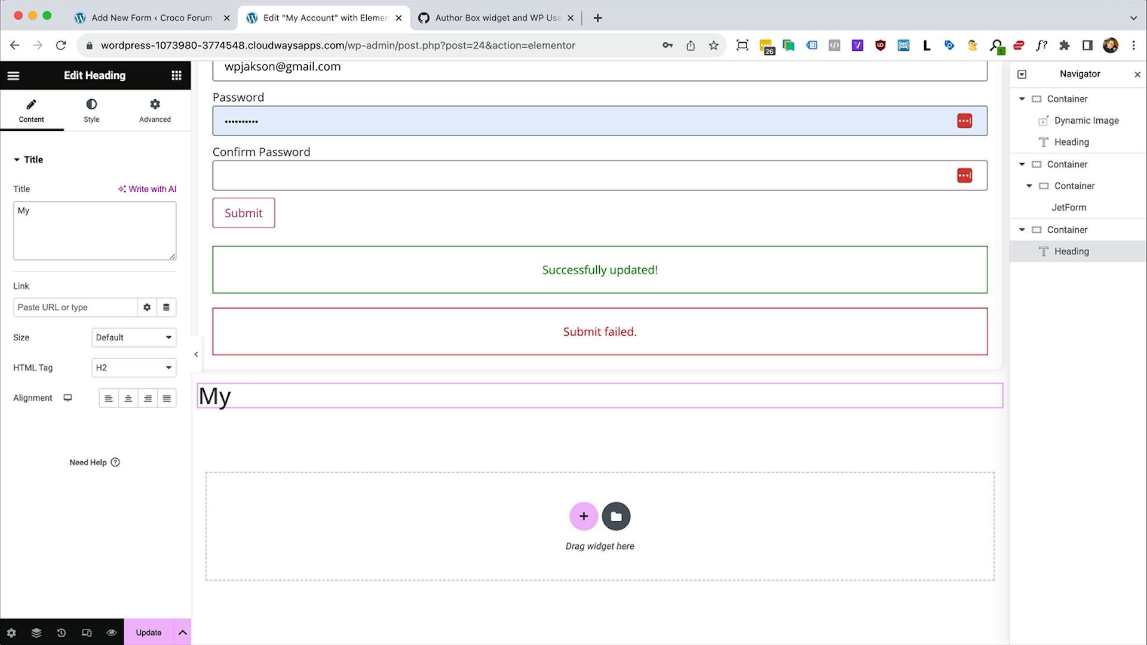
type(" Topics")
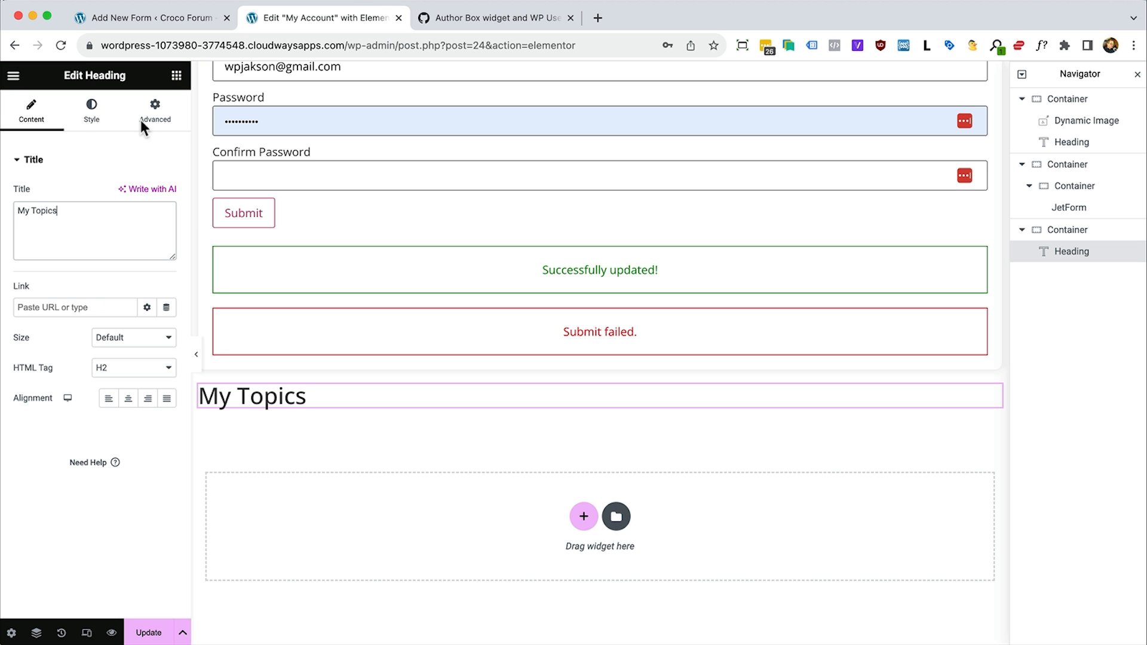
Place a Listing Grid widget beneath the My Topics heading
left_click(178, 82)
scroll(113, 275, "down", 10)
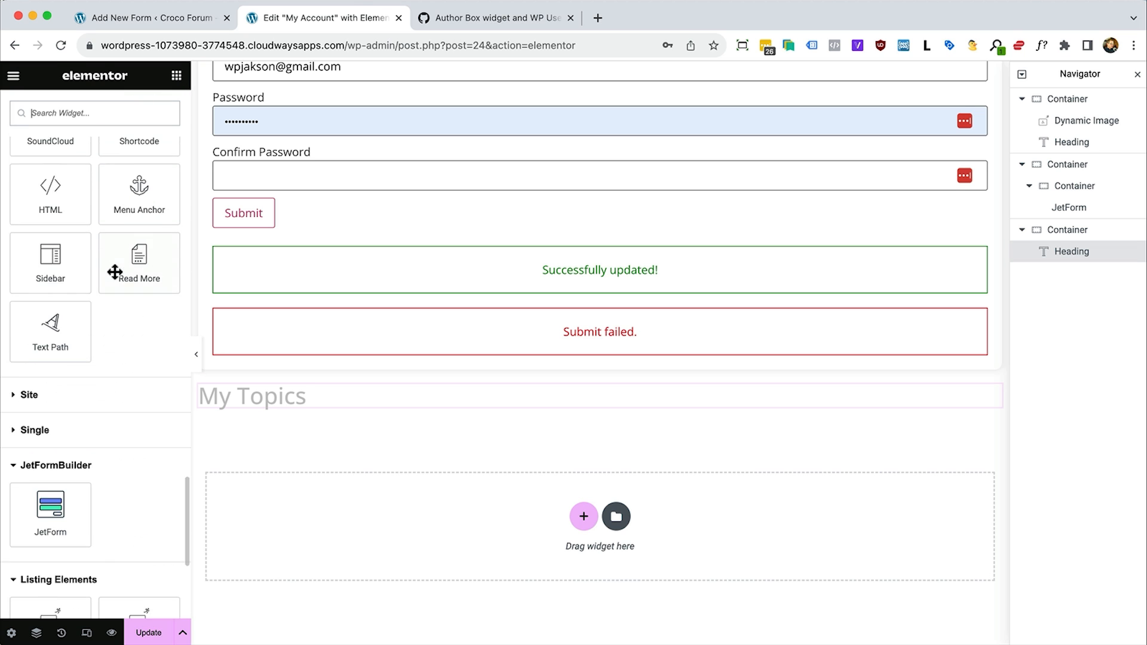
scroll(116, 276, "down", 3)
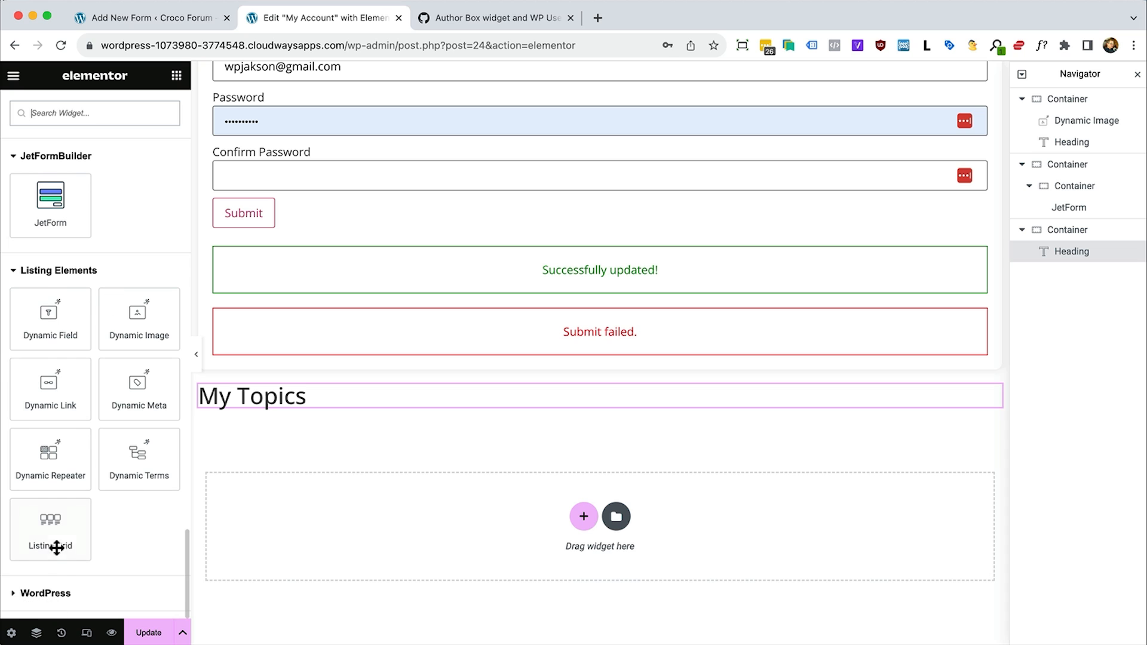
left_click_drag(50, 537, 518, 403)
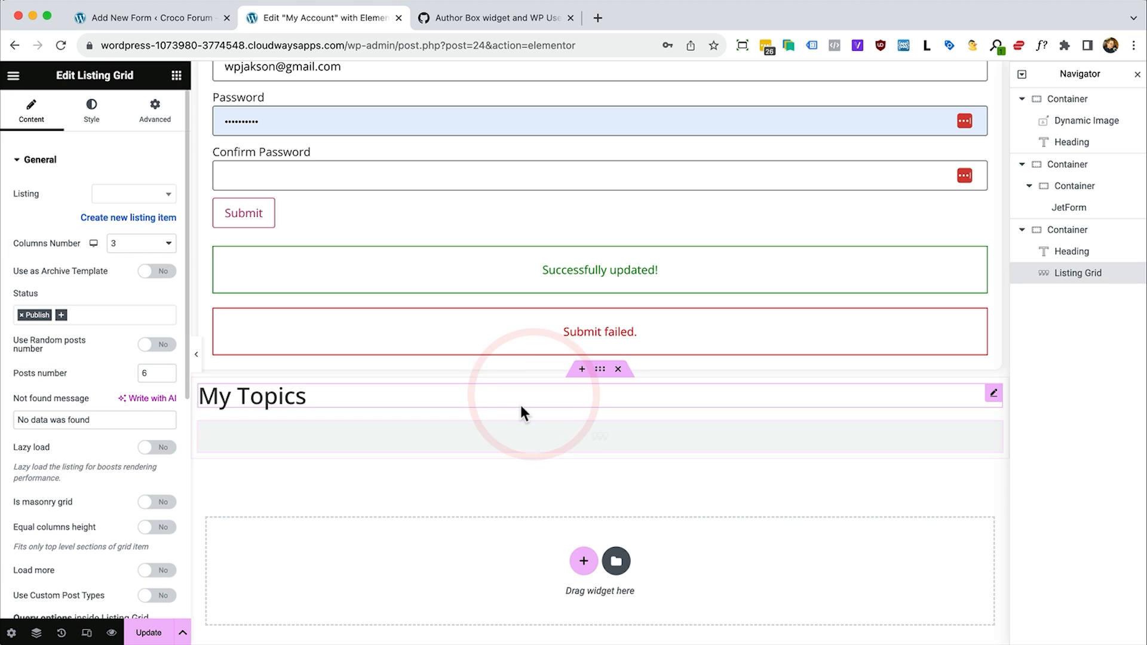
Set the listing grid to the Topics listing in one column and expand its custom query settings
left_click(144, 193)
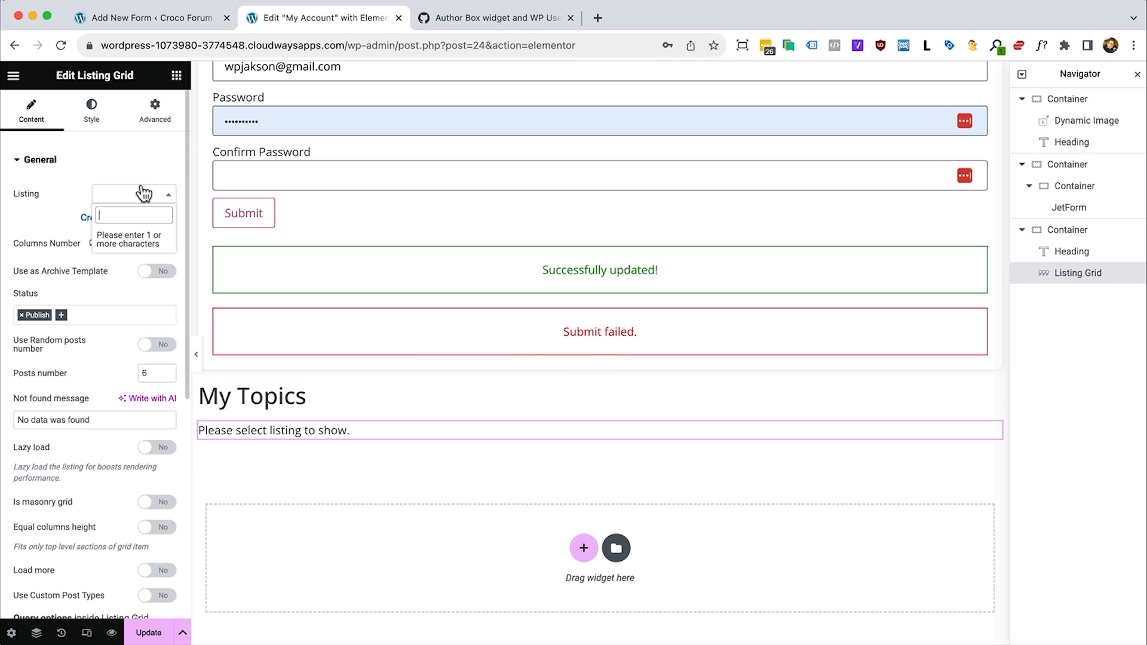
type("top")
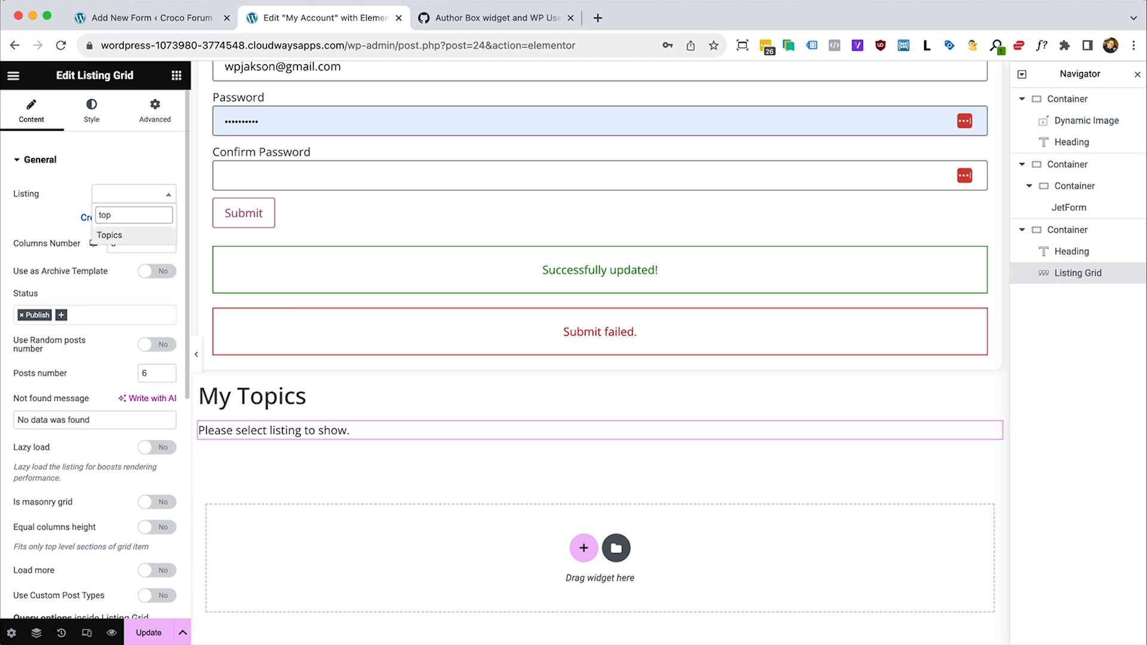
left_click(119, 237)
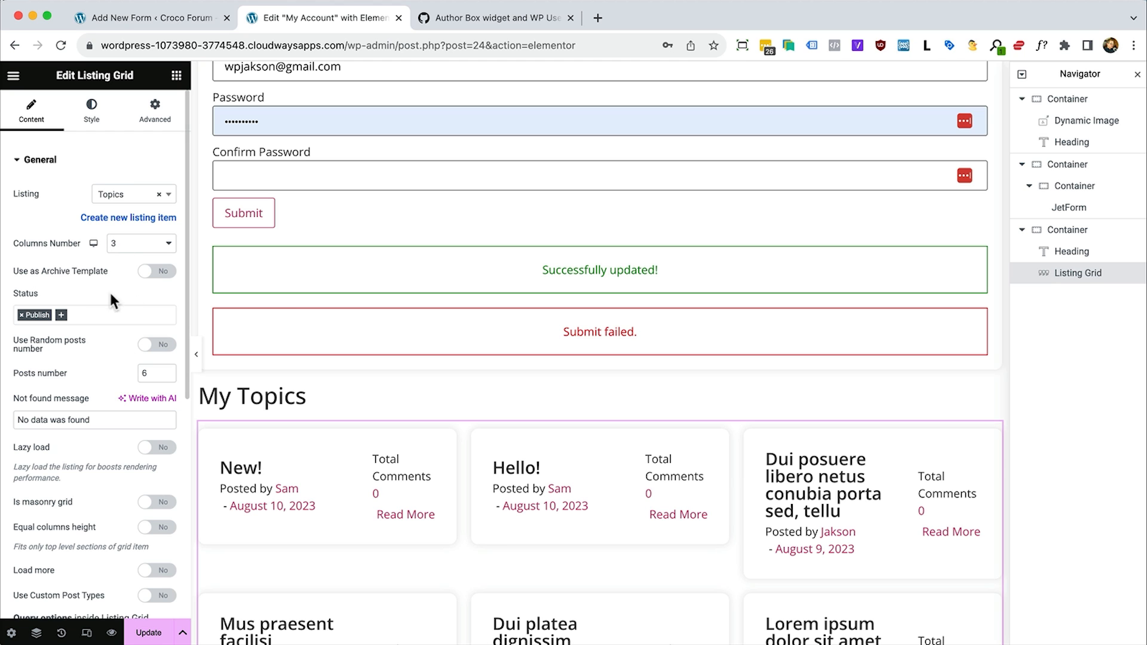
left_click(130, 255)
left_click(125, 216)
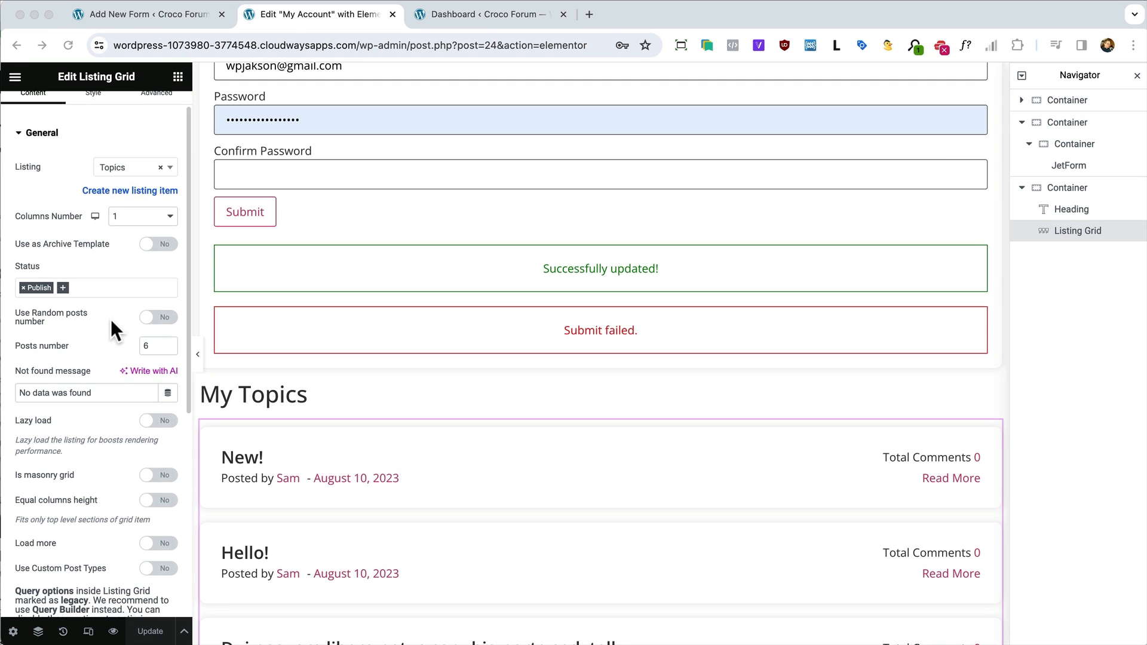
scroll(112, 323, "down", 3)
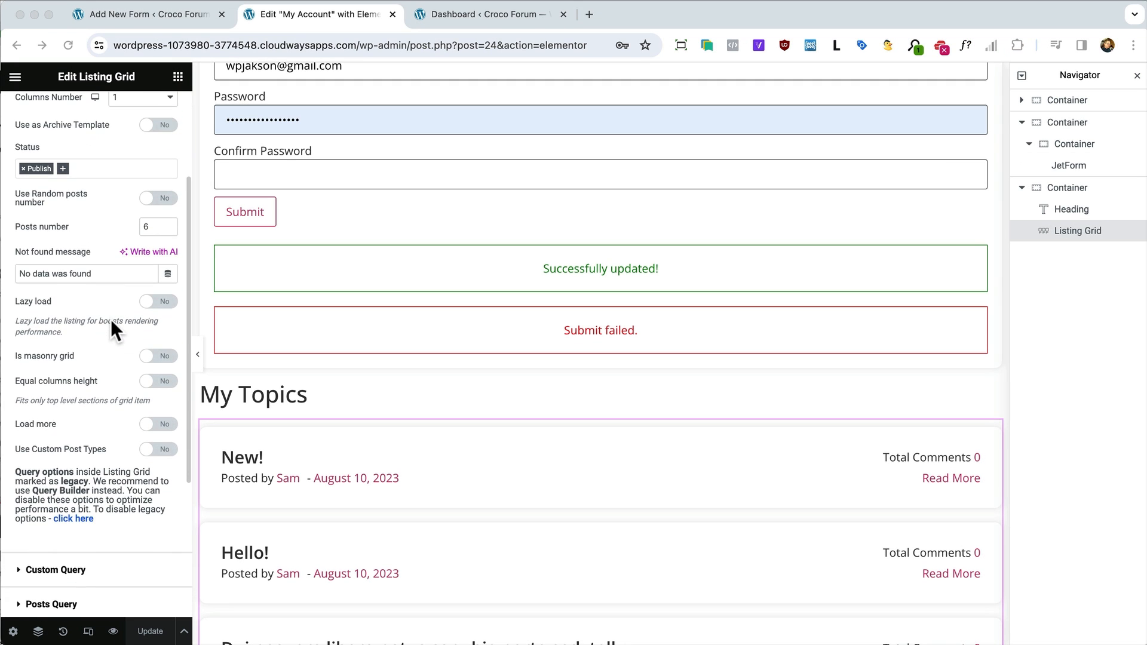
scroll(110, 319, "down", 3)
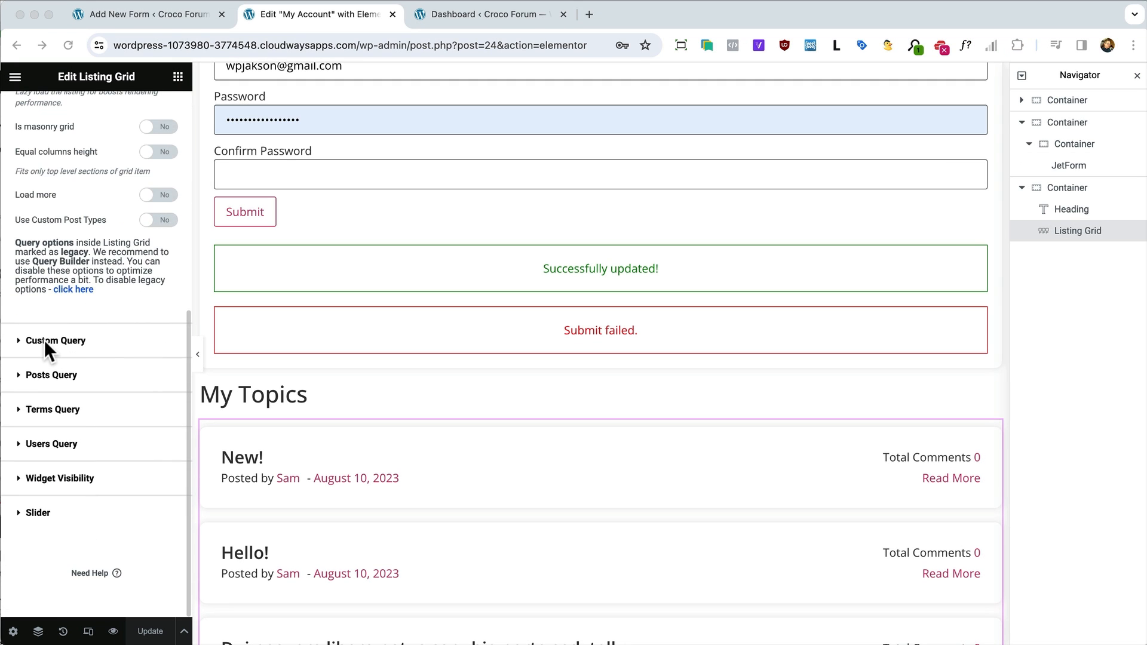
left_click(44, 339)
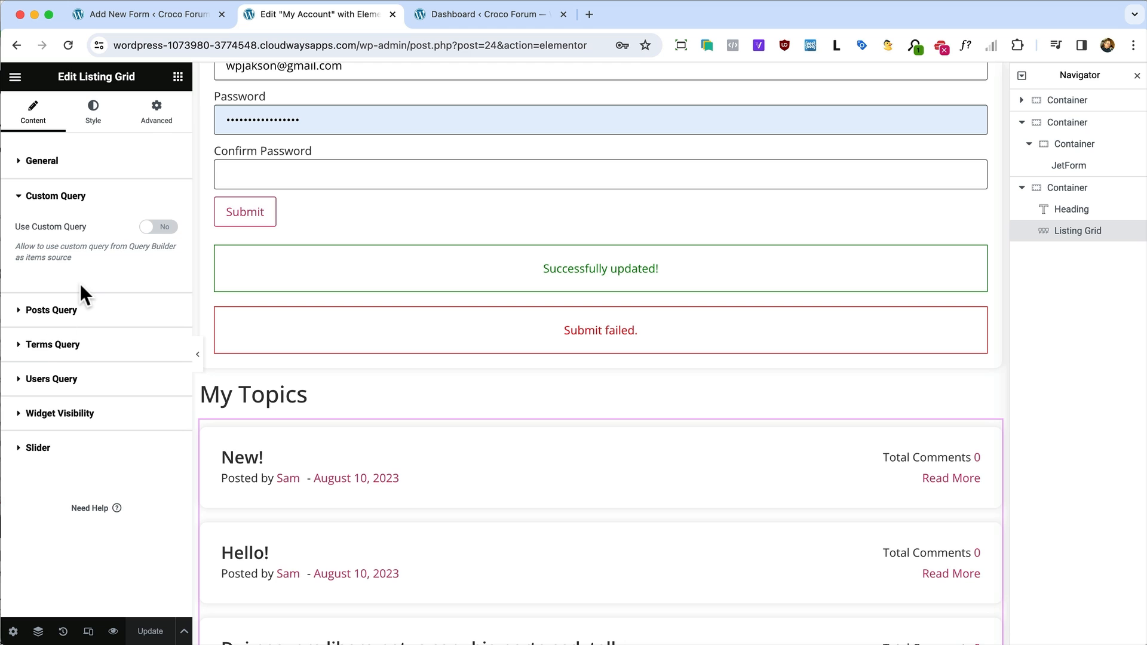
scroll(492, 385, "down", 7)
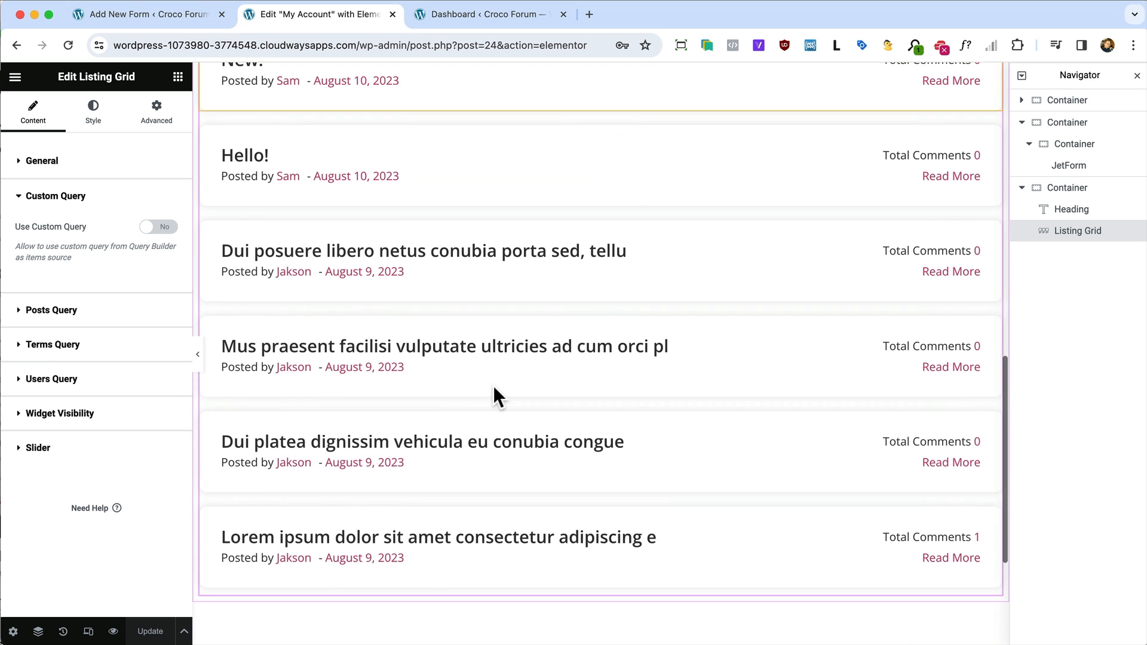
scroll(493, 386, "up", 2)
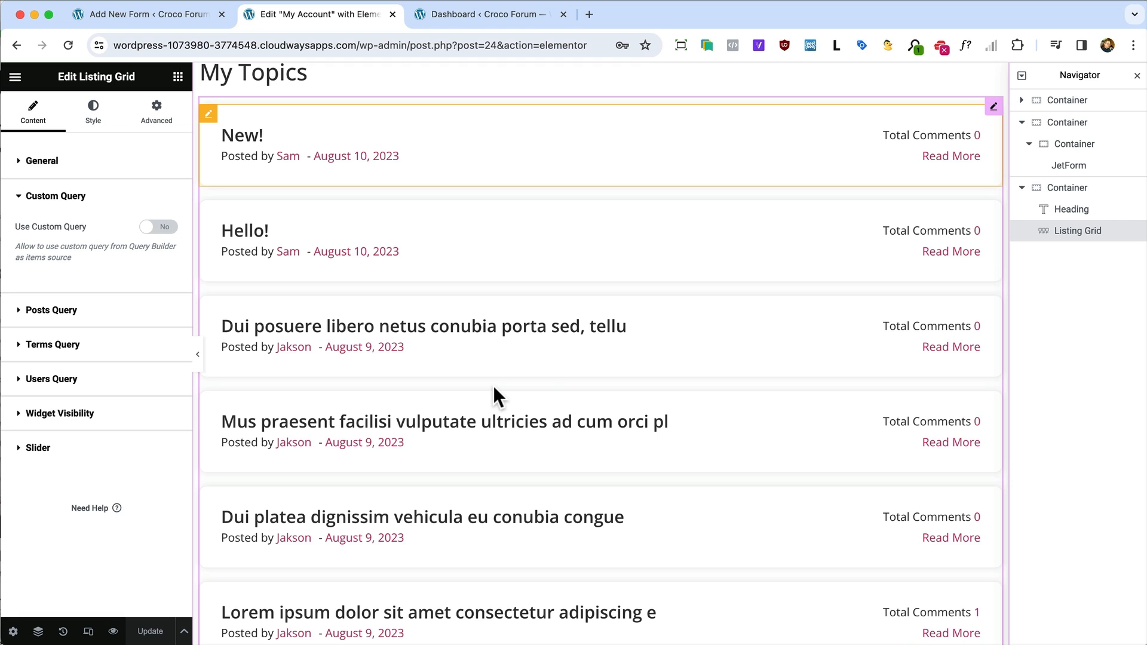
Go to the WordPress Dashboard and open JetEngine's Query Builder
left_click(468, 21)
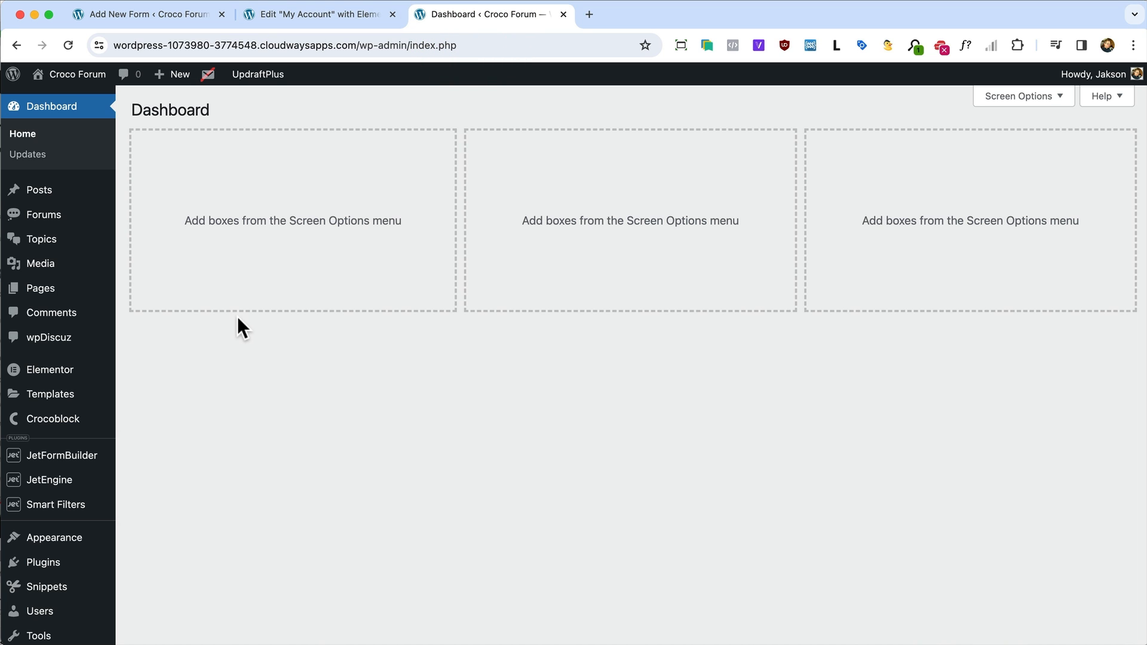
mouse_move(71, 488)
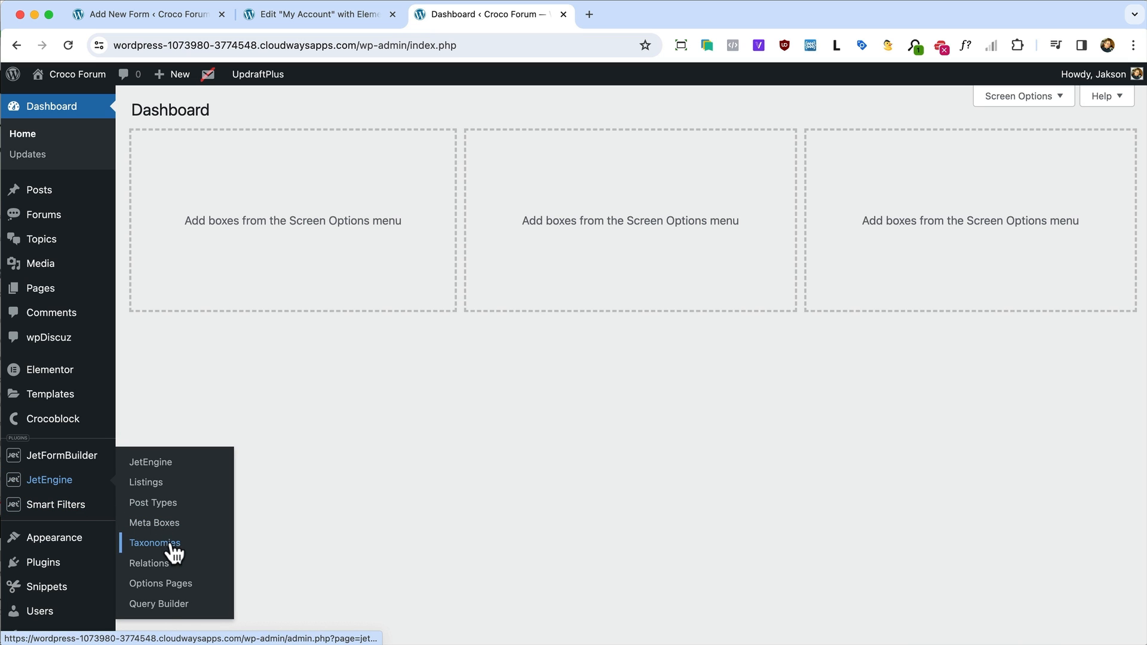
left_click(165, 604)
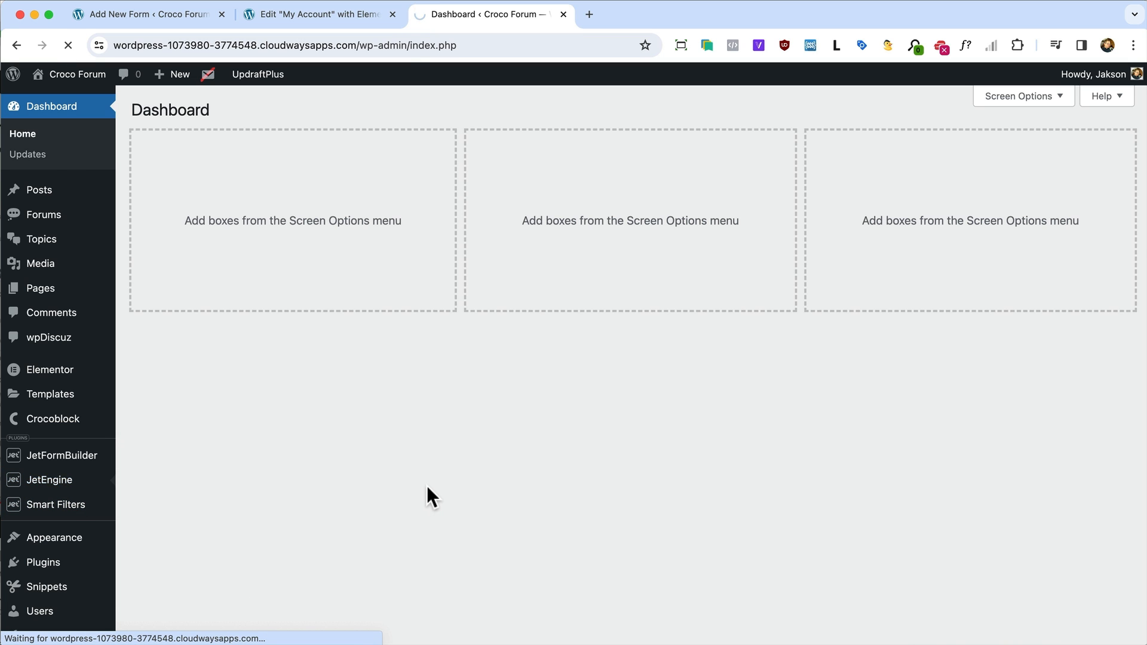
Create a new query named User Topics with post type Topics and post status Publish
left_click(254, 113)
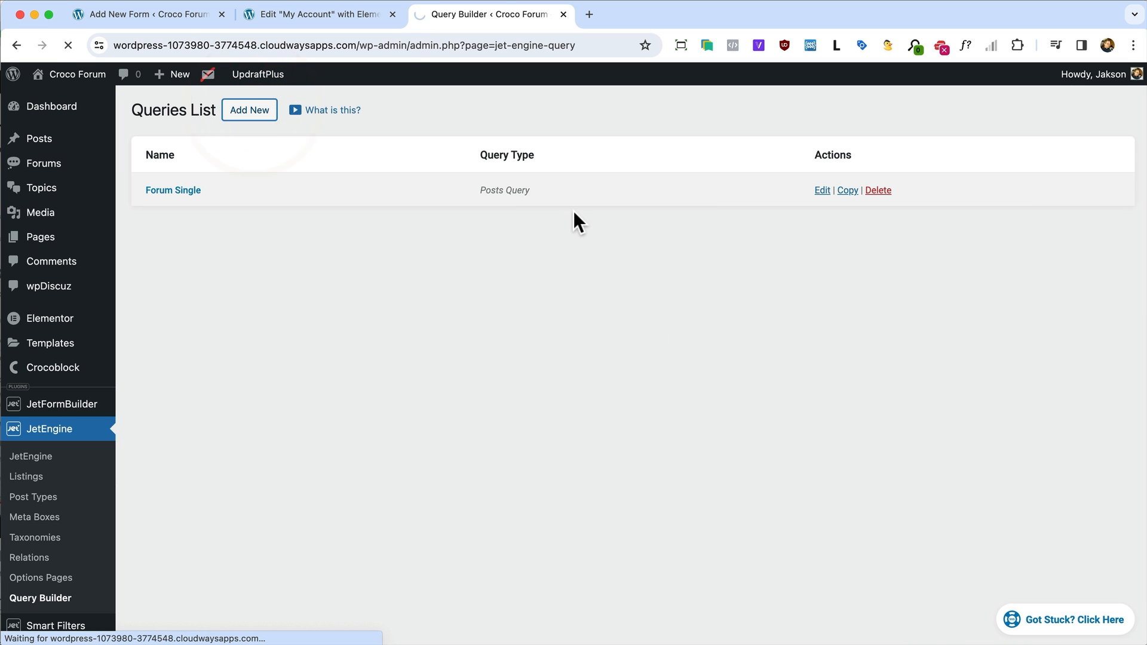
left_click(553, 211)
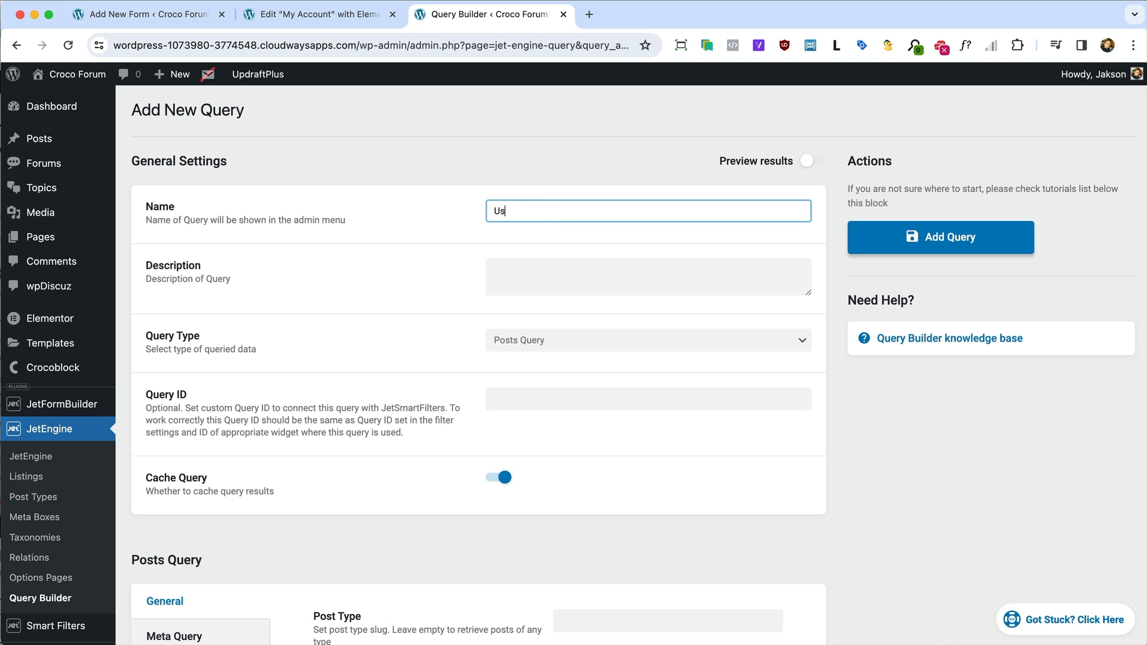
type("User Topics")
scroll(536, 352, "down", 1)
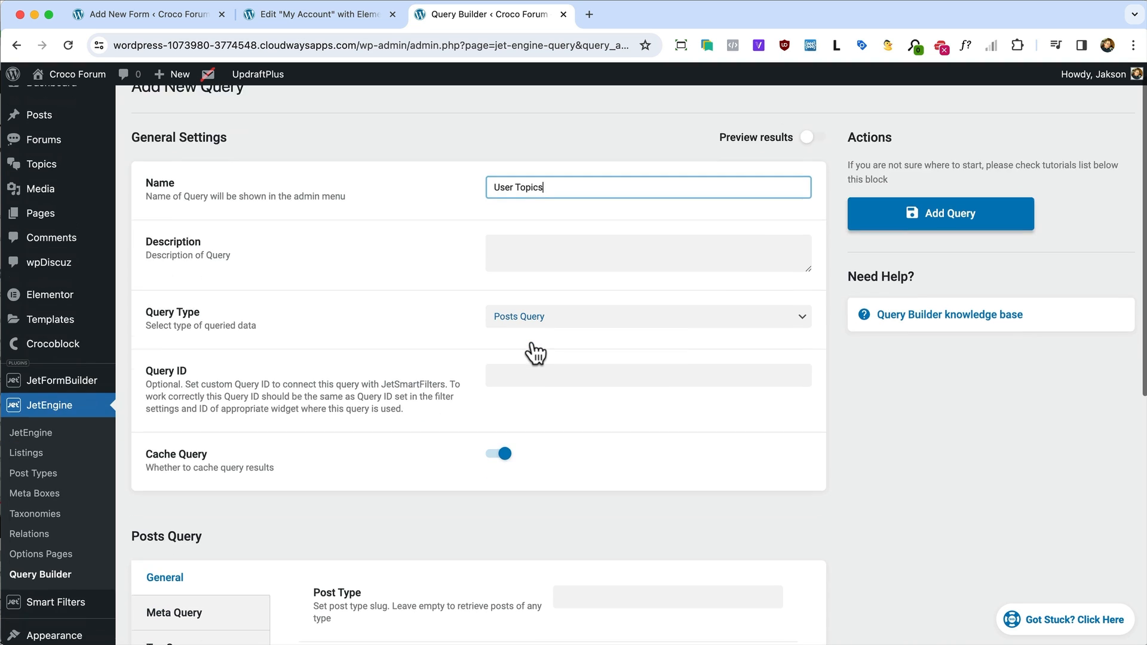
scroll(535, 353, "down", 5)
left_click(619, 272)
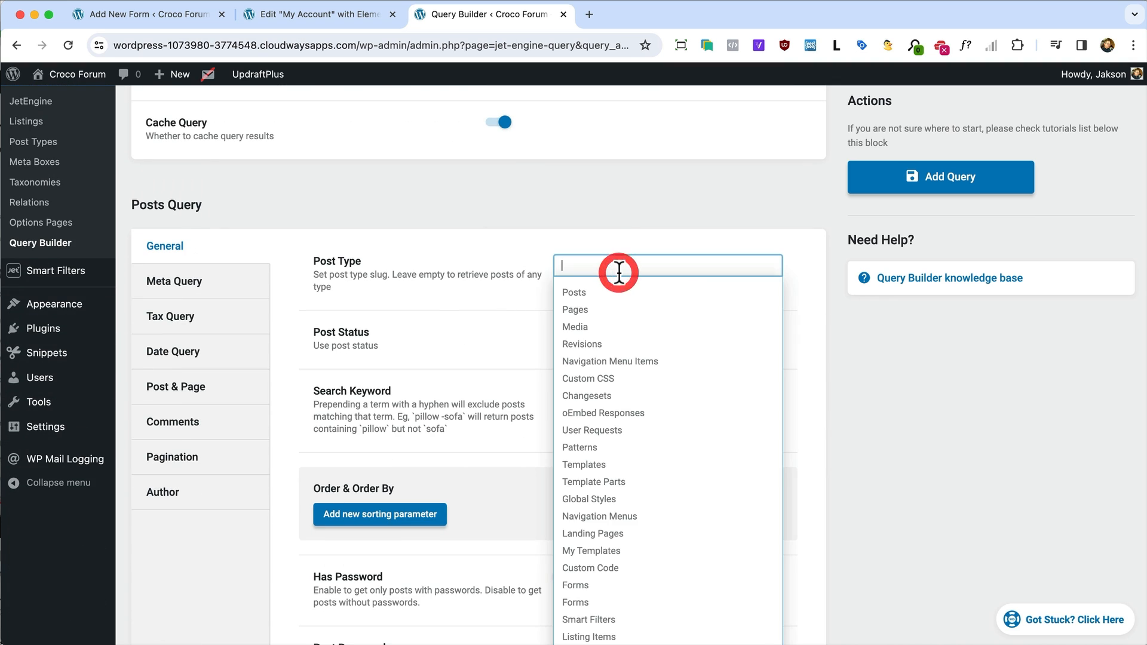
type("top")
left_click(626, 294)
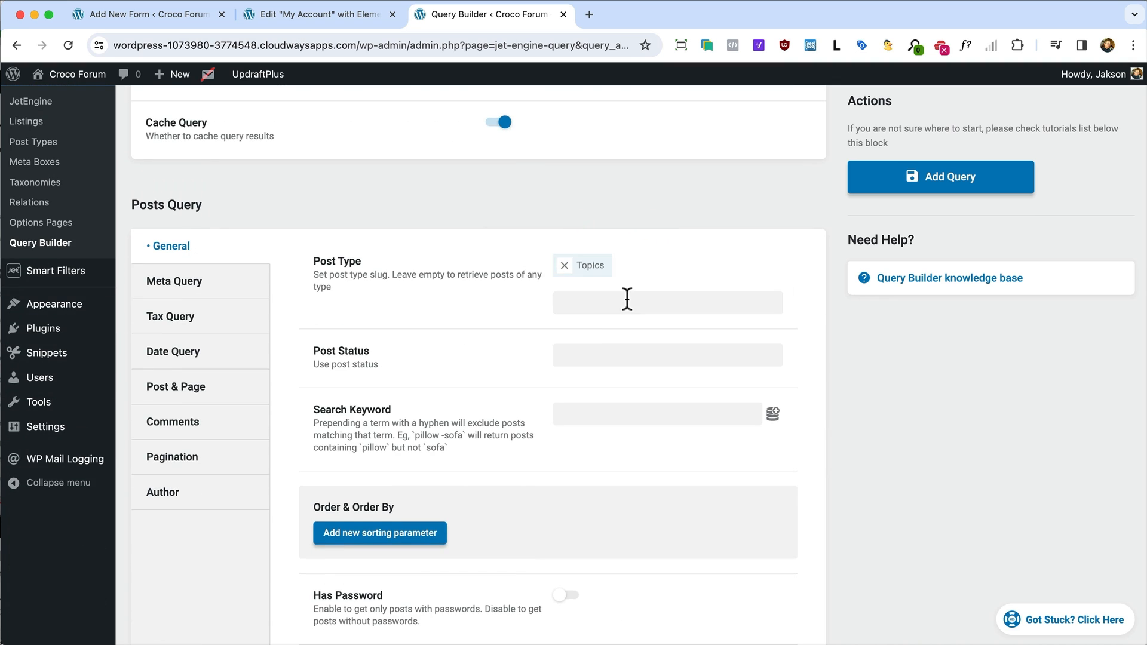
left_click(596, 347)
type("p")
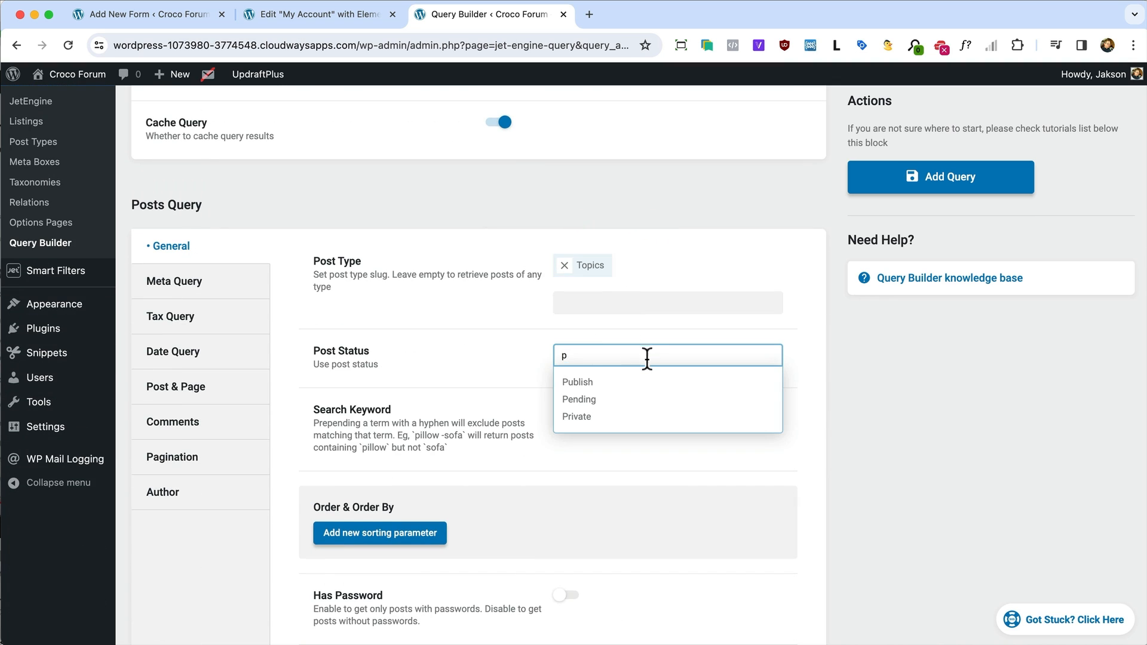
left_click(618, 383)
Set the query's Author ID to the Current user ID dynamic tag and save it
left_click(177, 281)
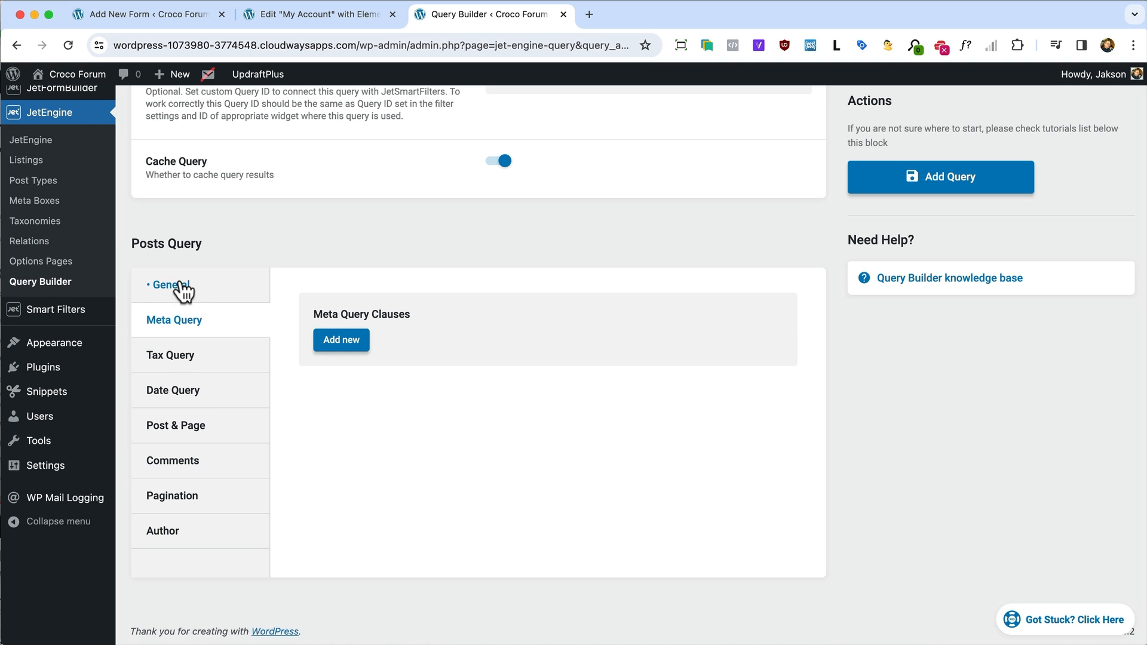
left_click(175, 541)
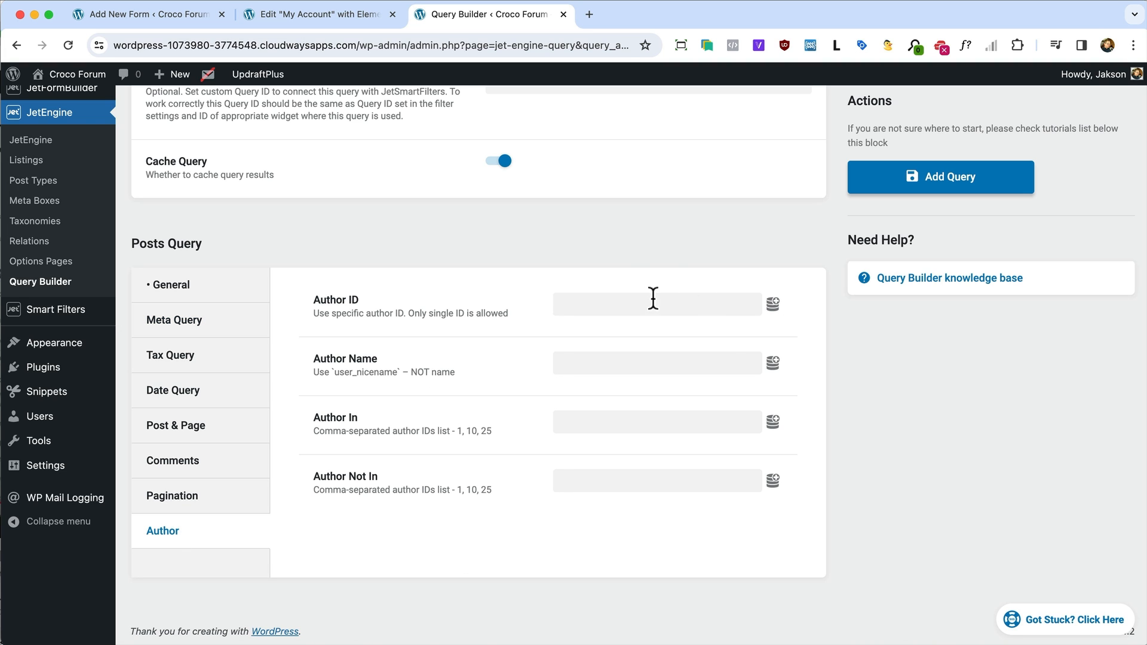
left_click(773, 305)
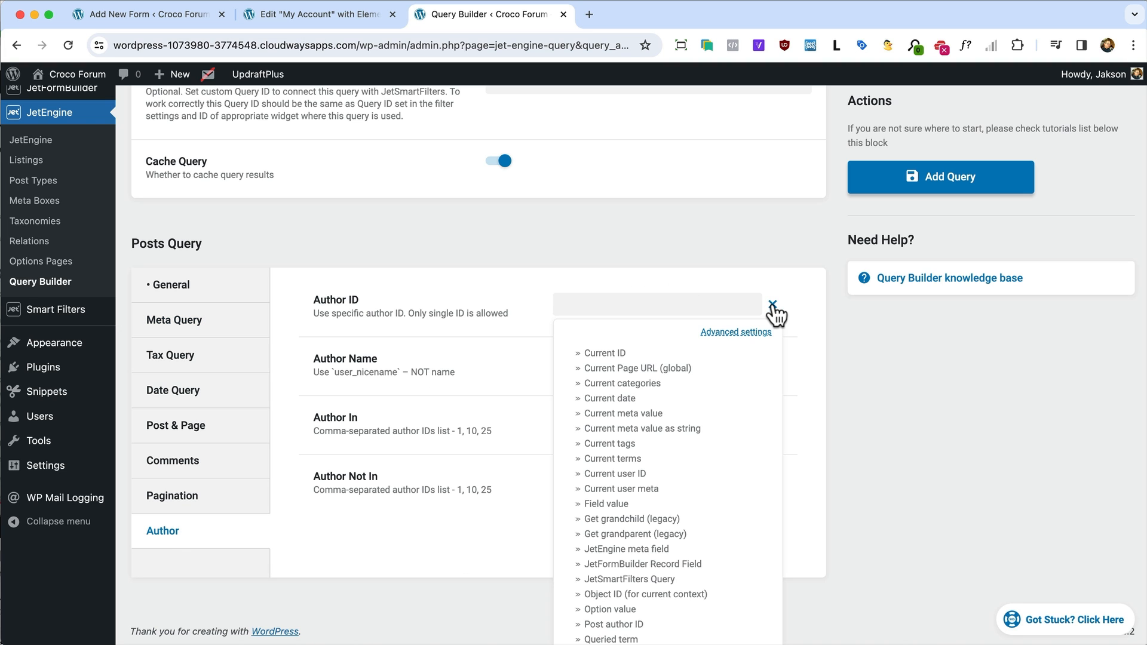
left_click(615, 472)
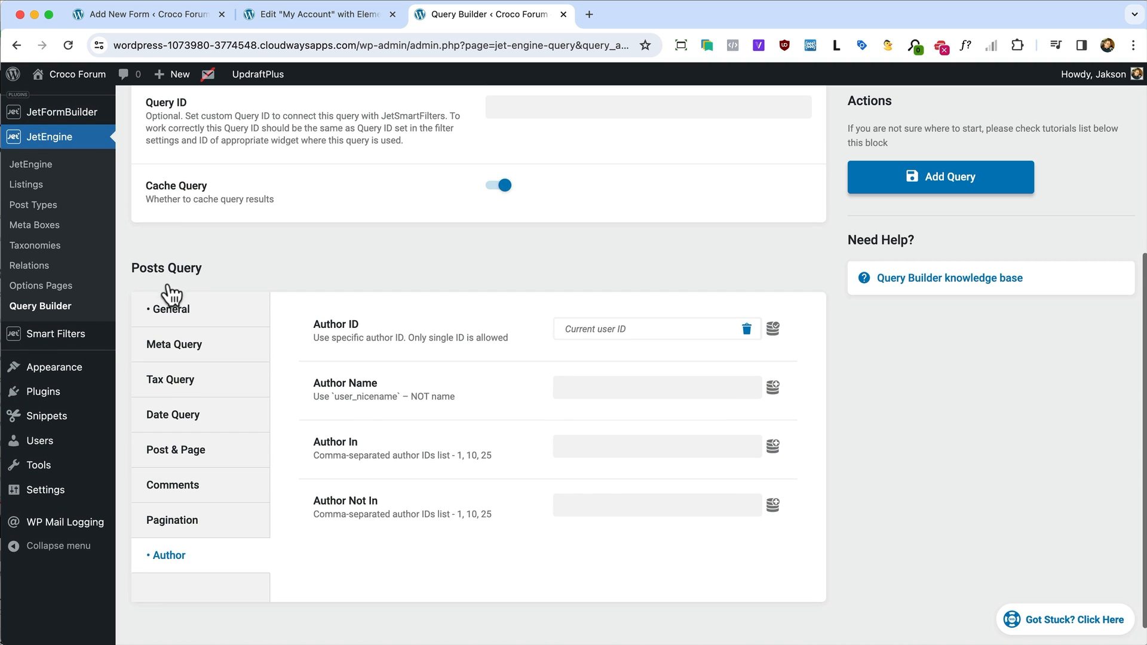
left_click(176, 308)
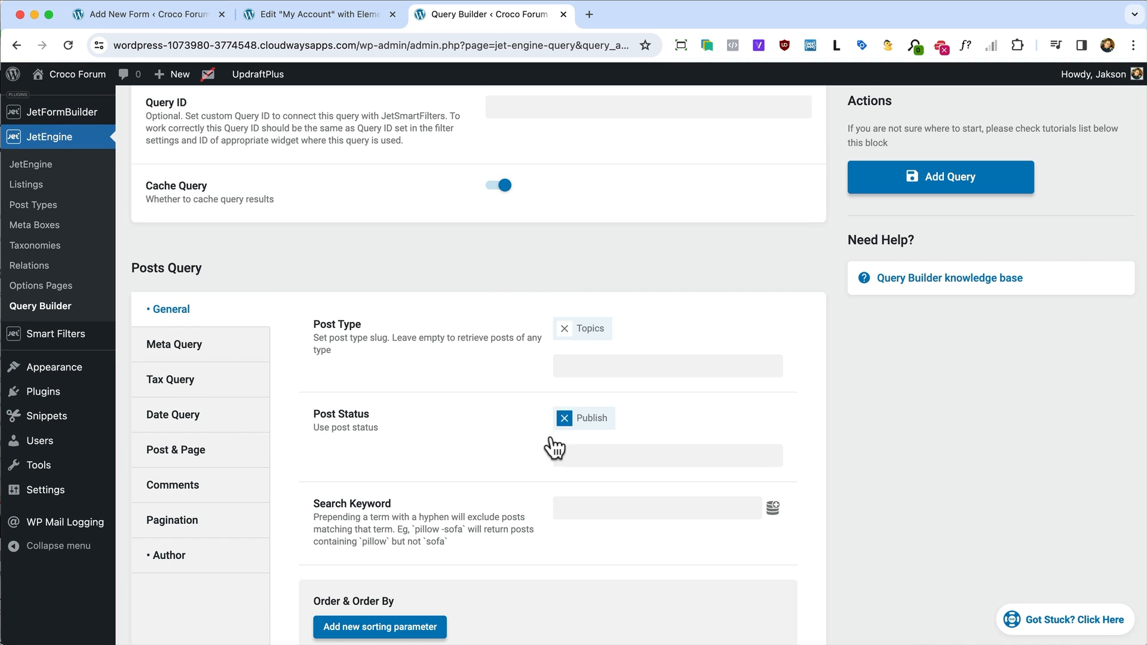
left_click(170, 558)
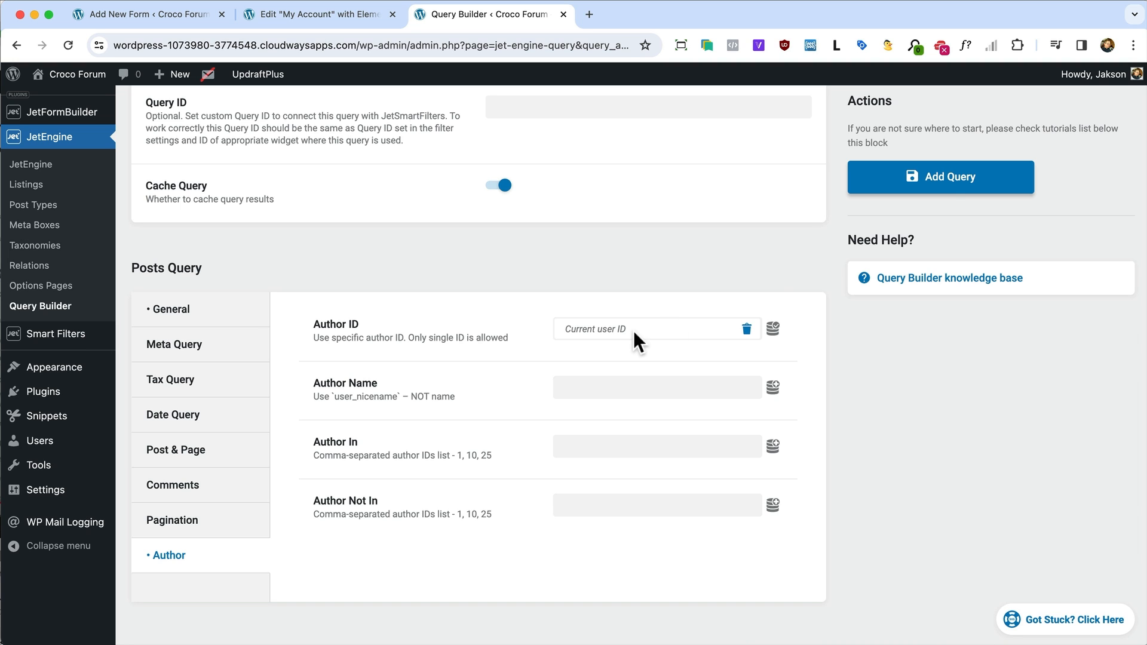
left_click(953, 174)
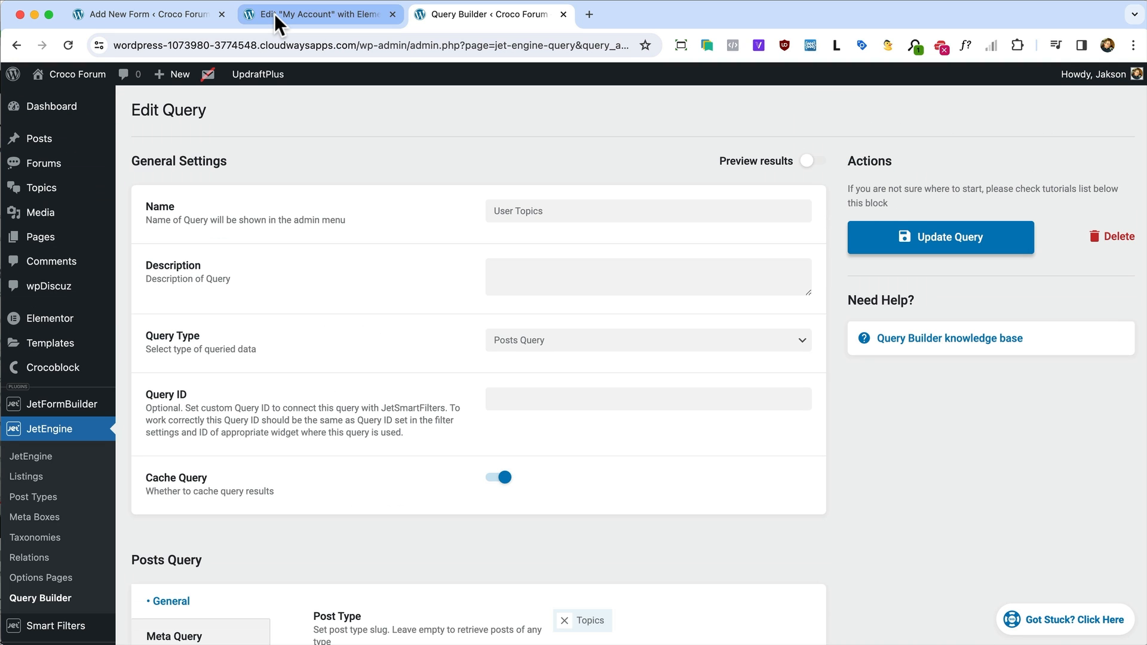
Reload the editor, switch the My Topics Listing Grid to the User Topics custom query, and update the page
left_click(275, 13)
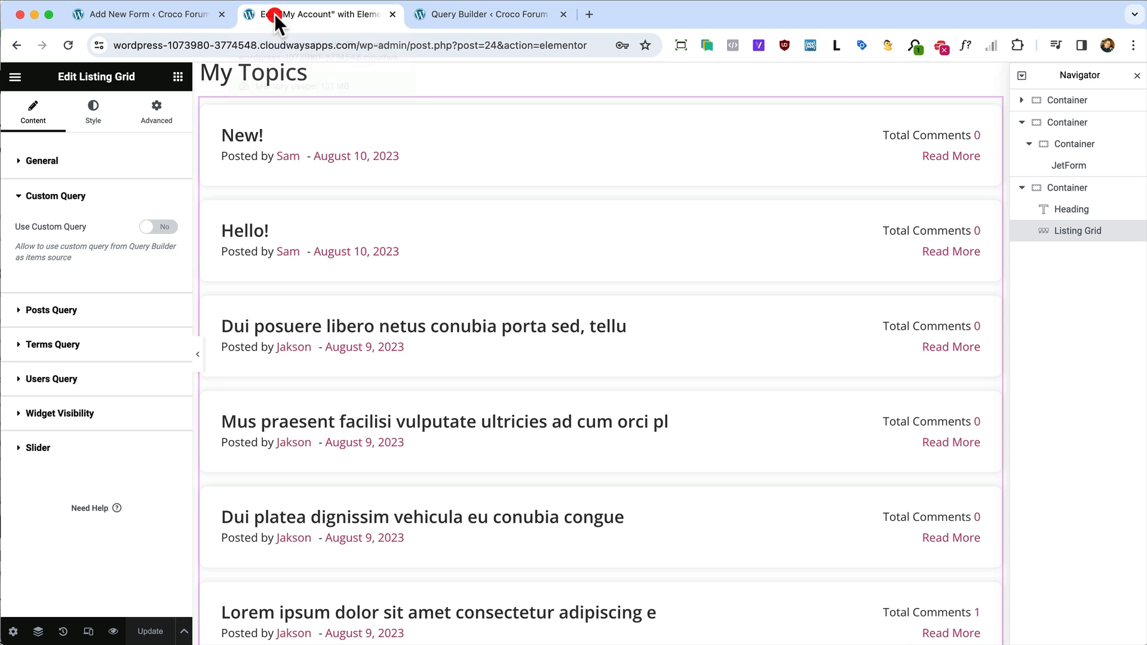
key("super+r")
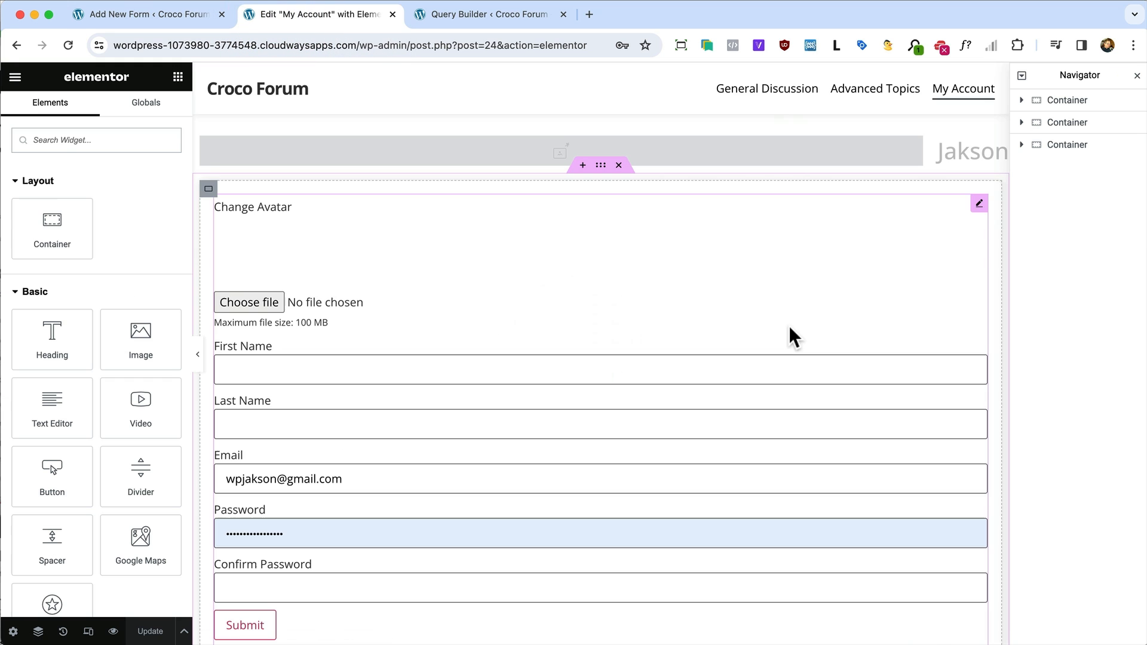
scroll(784, 337, "down", 6)
scroll(784, 337, "down", 9)
scroll(778, 335, "up", 4)
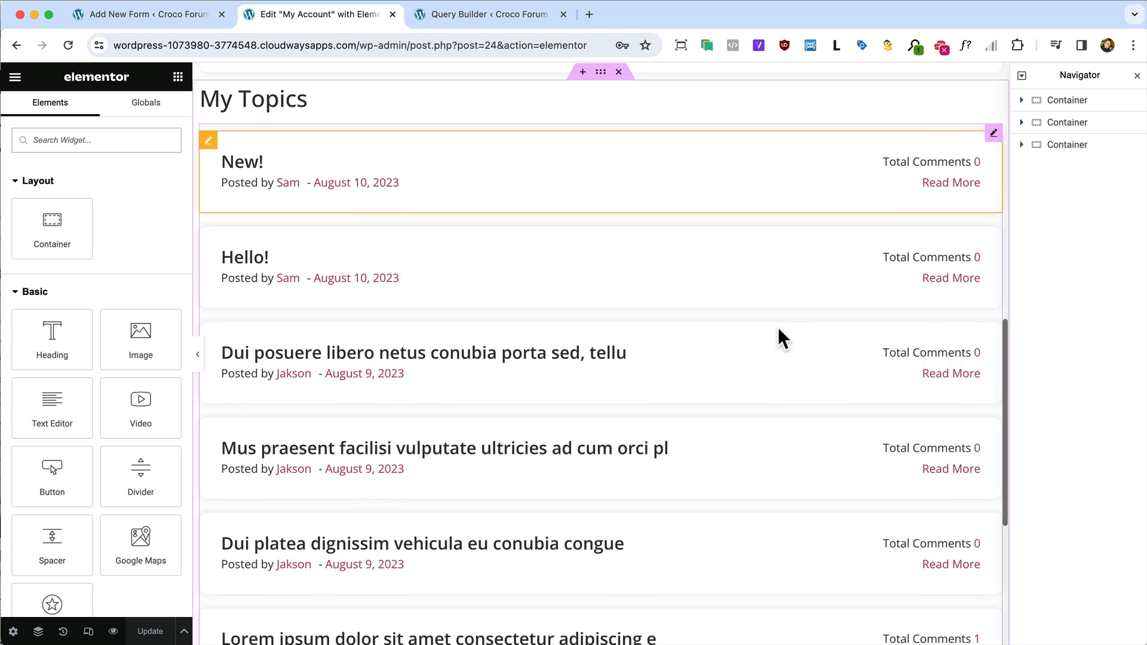
left_click(990, 181)
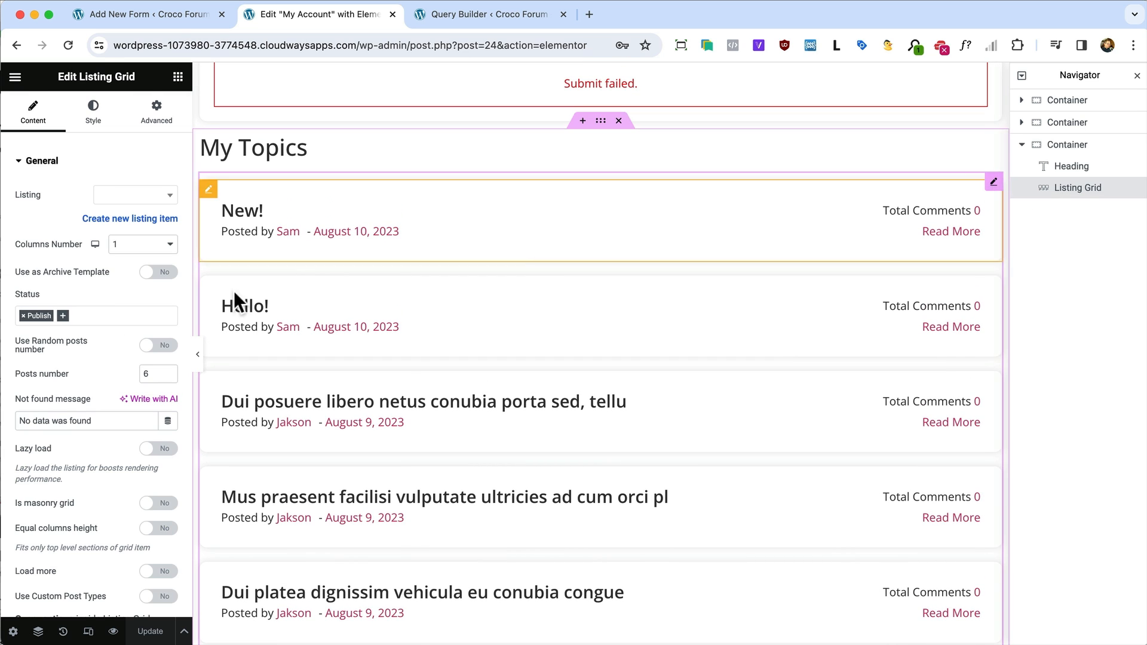
scroll(86, 317, "down", 6)
left_click(75, 340)
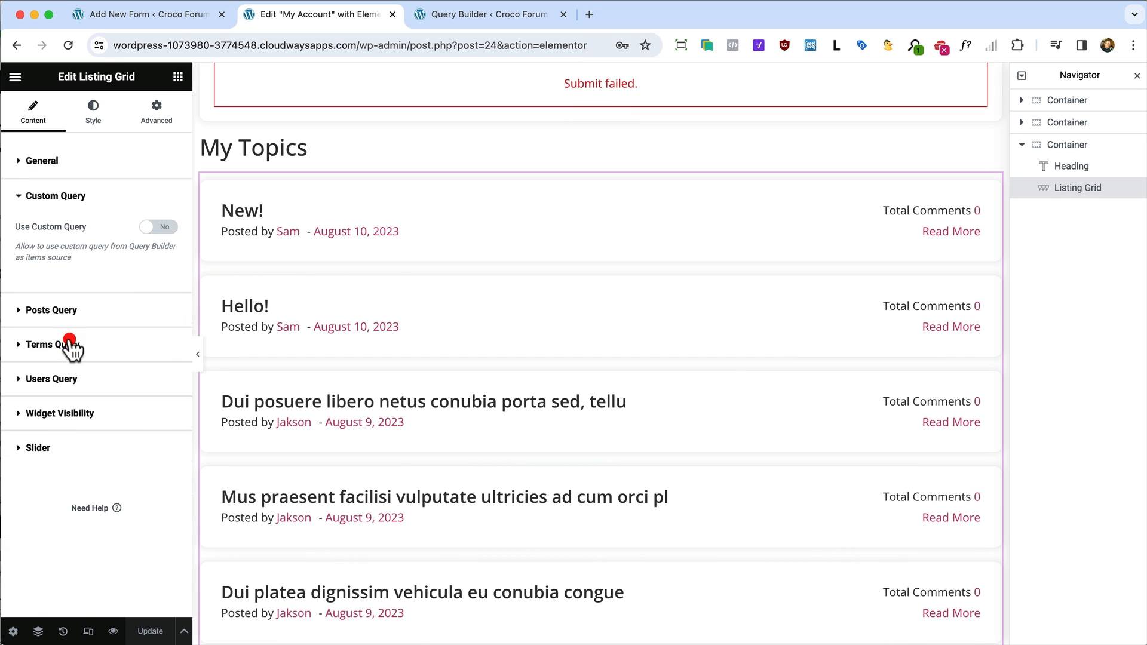
left_click(157, 227)
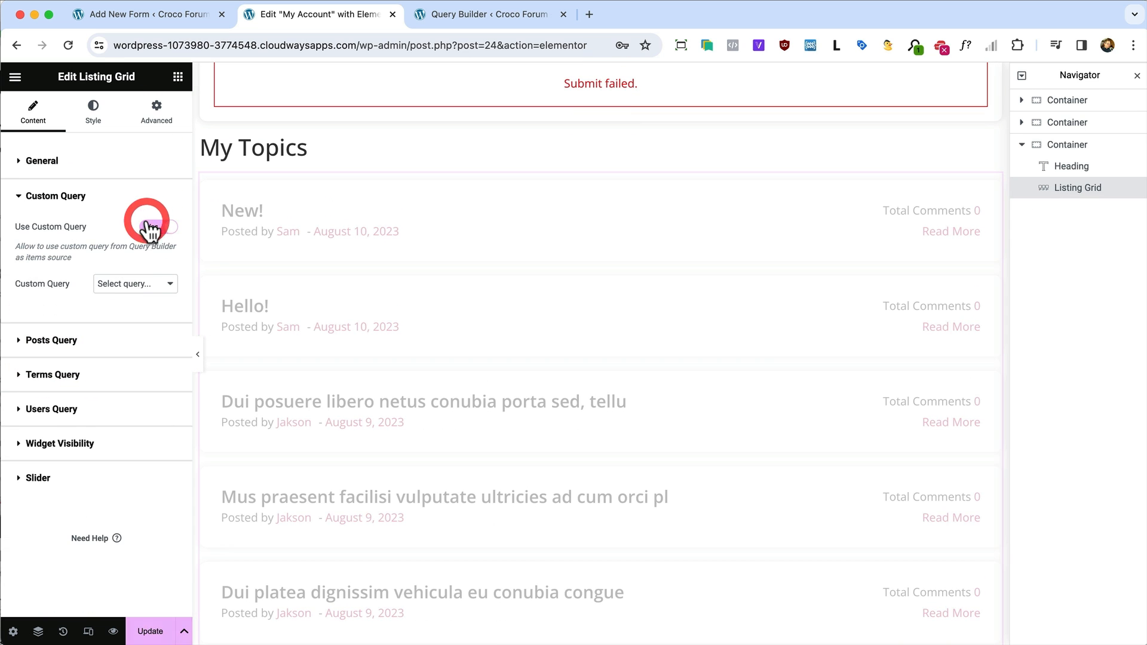
left_click(130, 284)
left_click(130, 269)
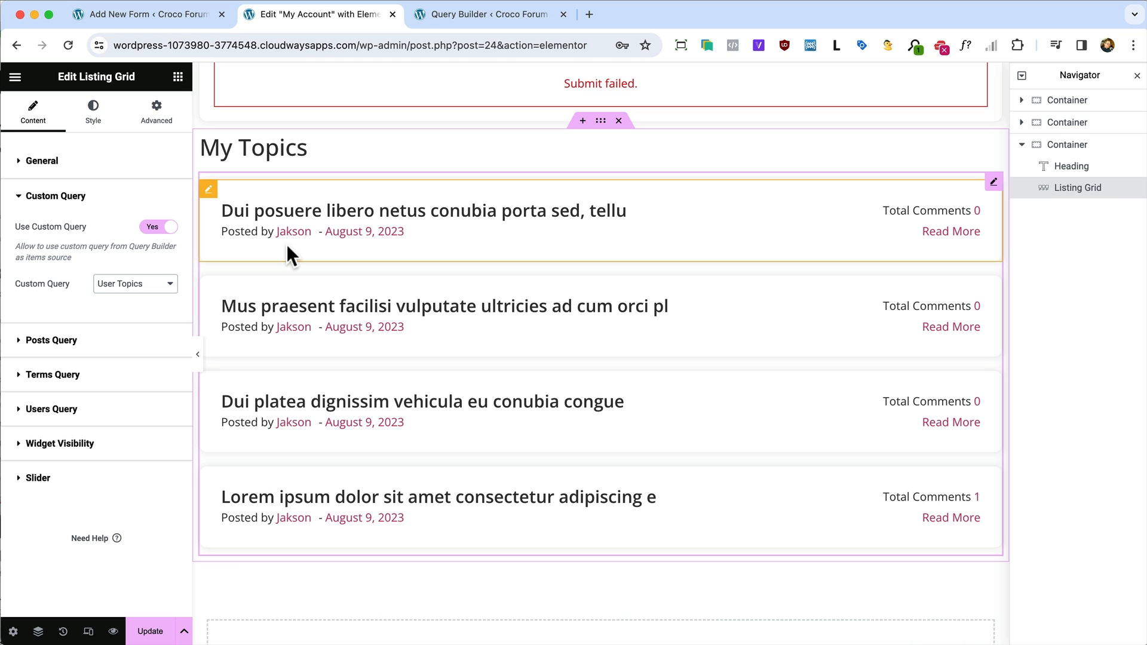
left_click(149, 632)
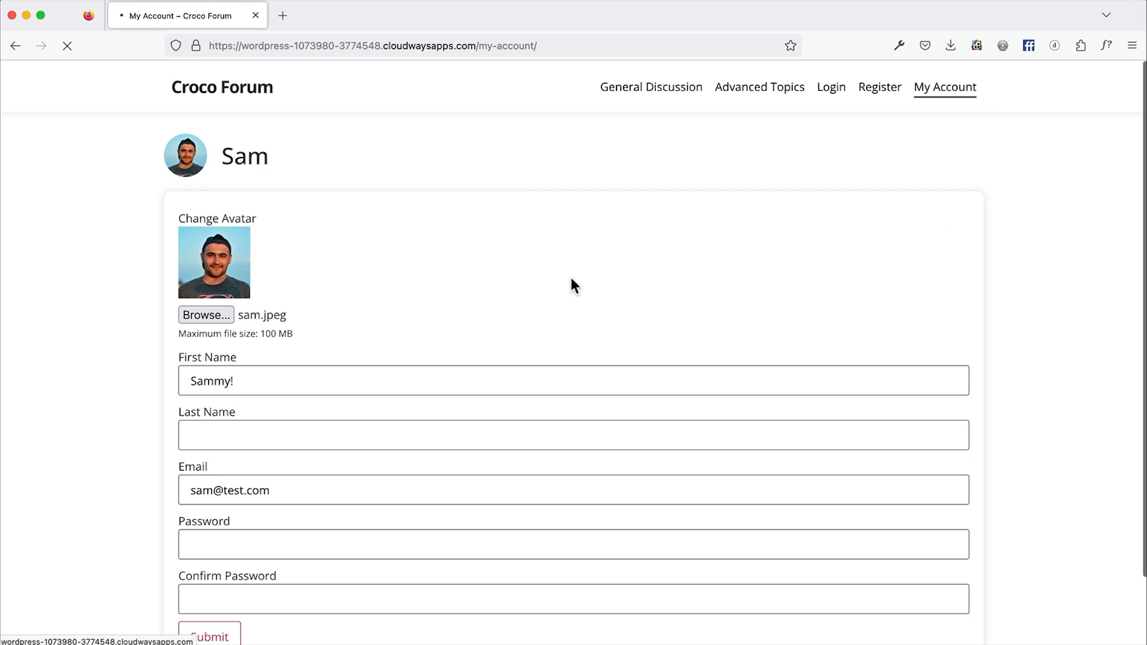
Scroll to My Topics on the My Account page and open the New! topic
scroll(569, 274, "down", 4)
scroll(571, 284, "down", 2)
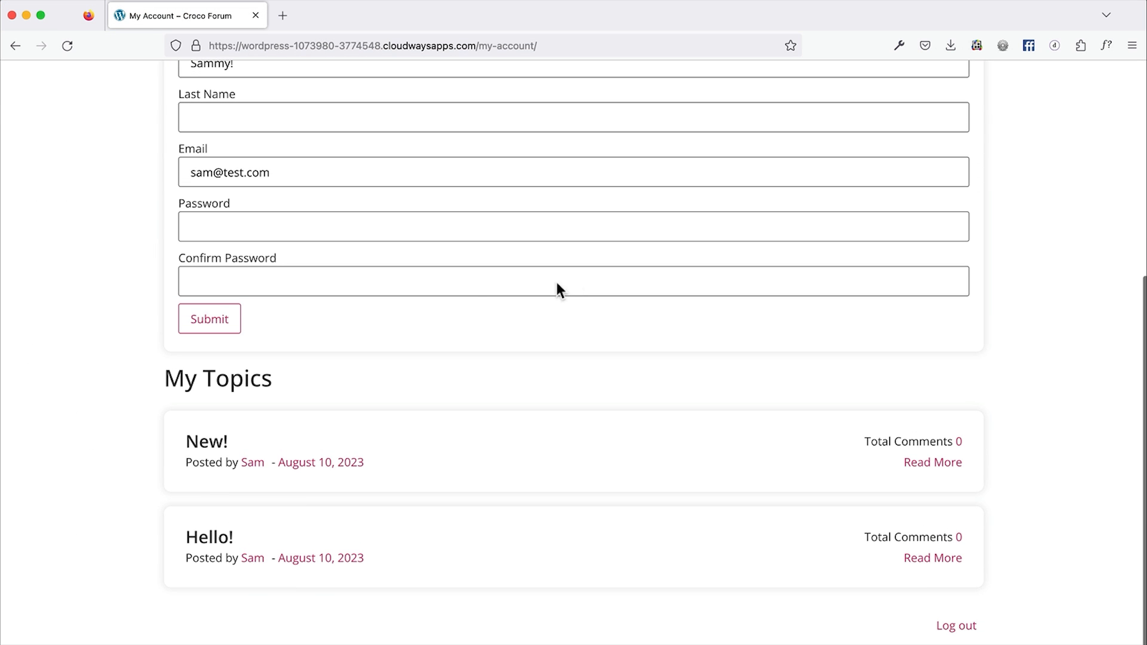
left_click(209, 445)
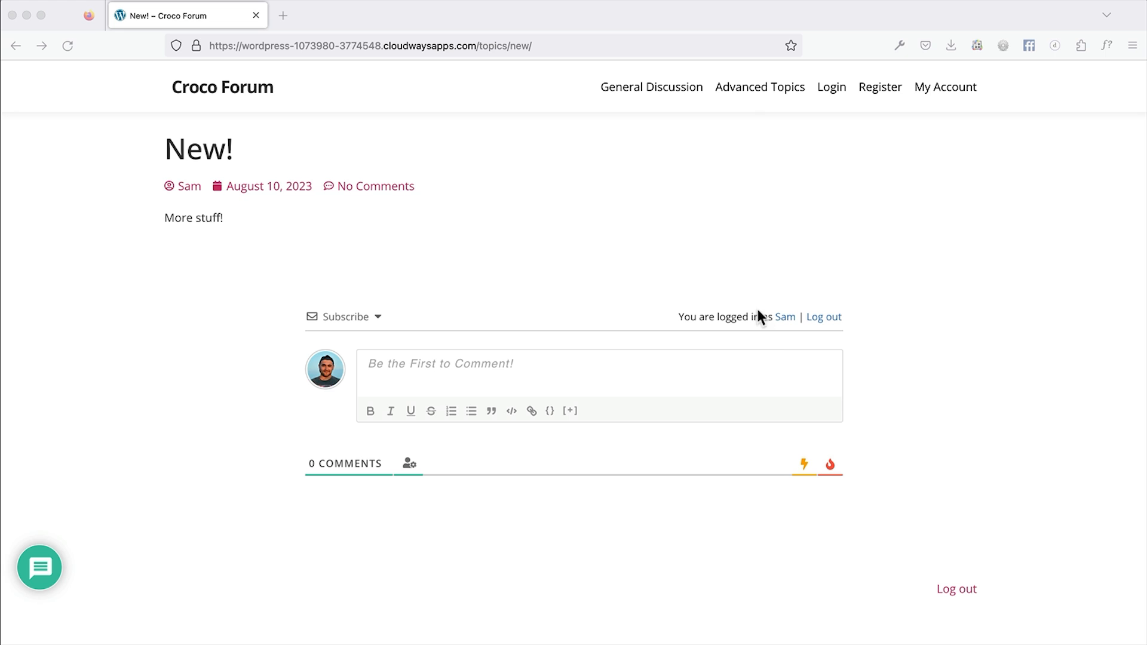
left_click(783, 271)
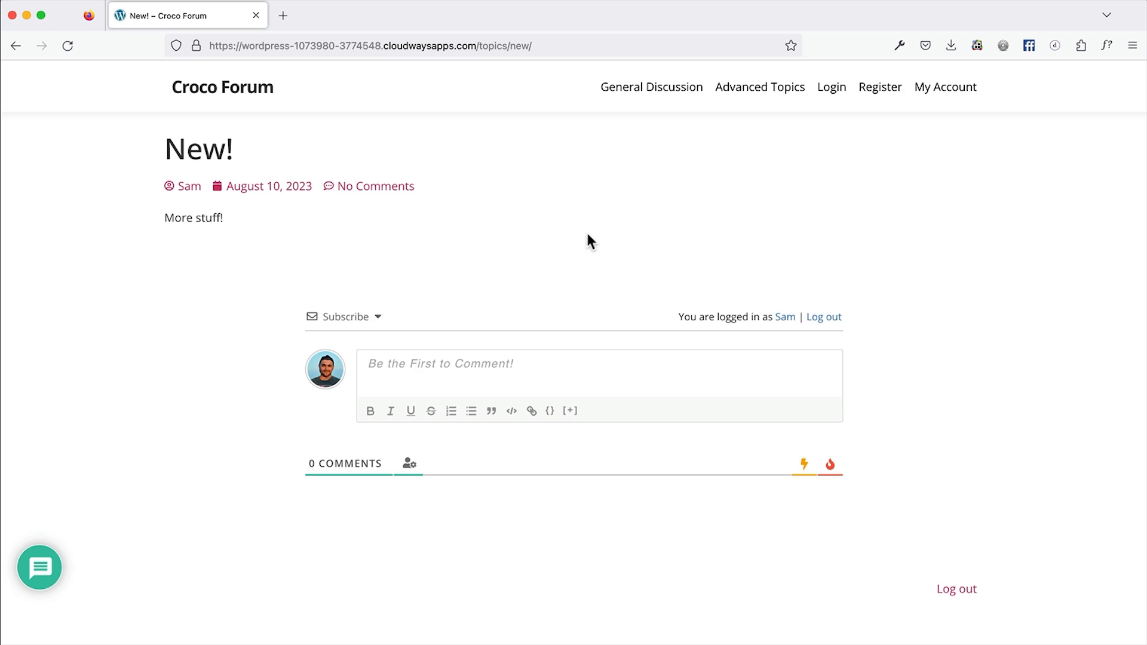
key("super+Tab")
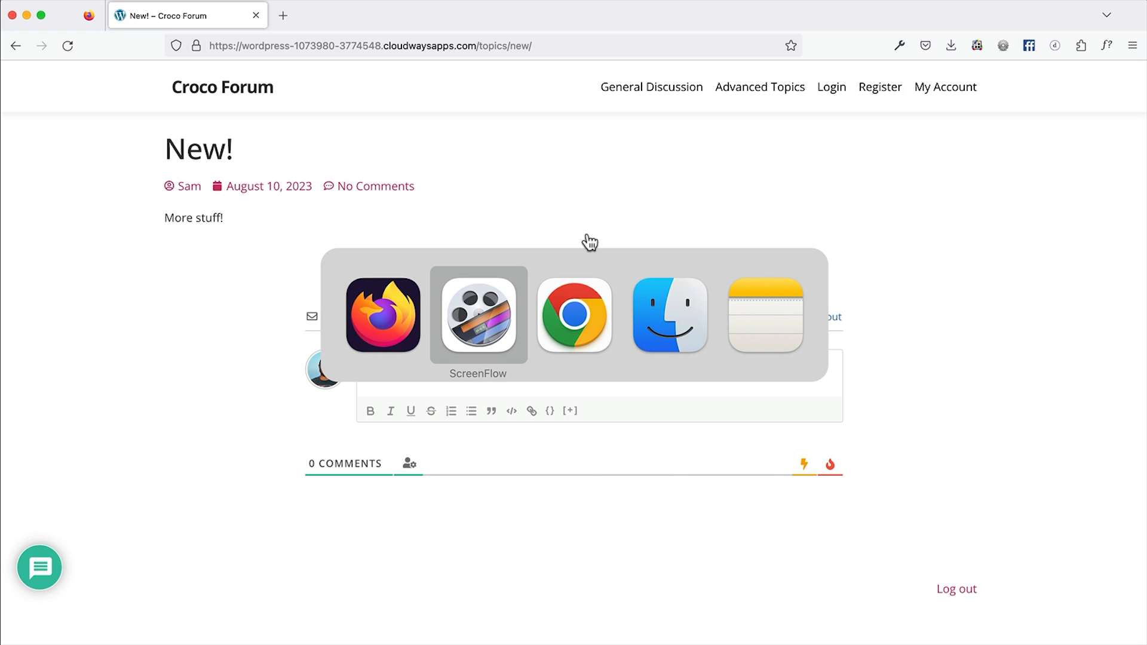
Close the Elementor editor and GitHub tabs and go to Elementor's Custom Code page
key("super+Tab")
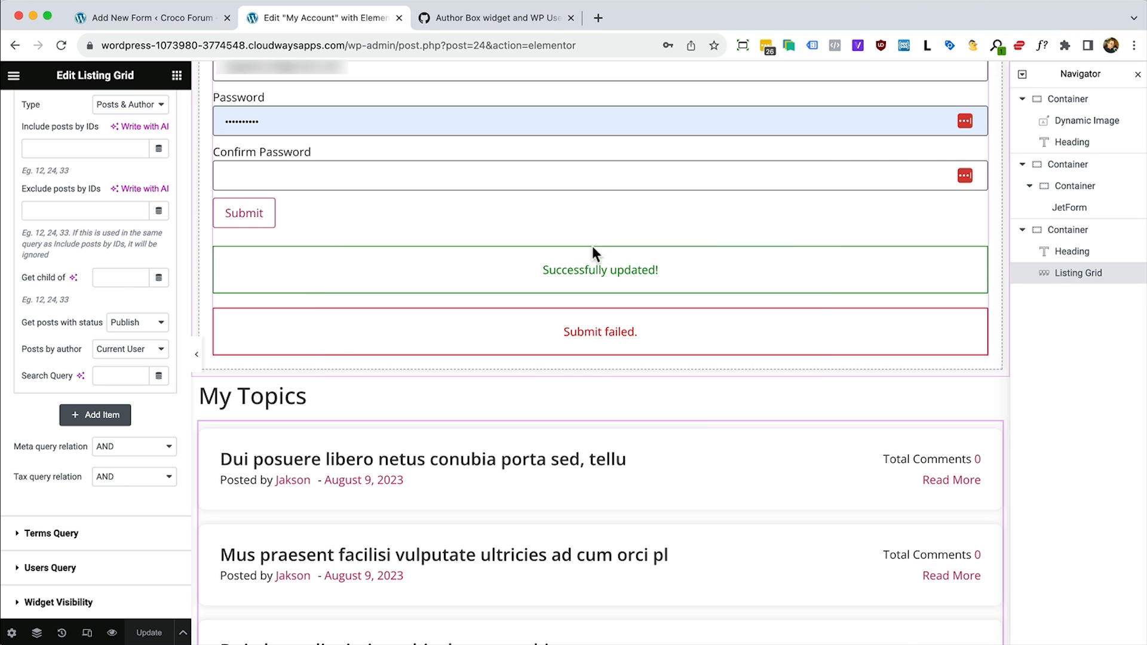
left_click(400, 18)
left_click(399, 17)
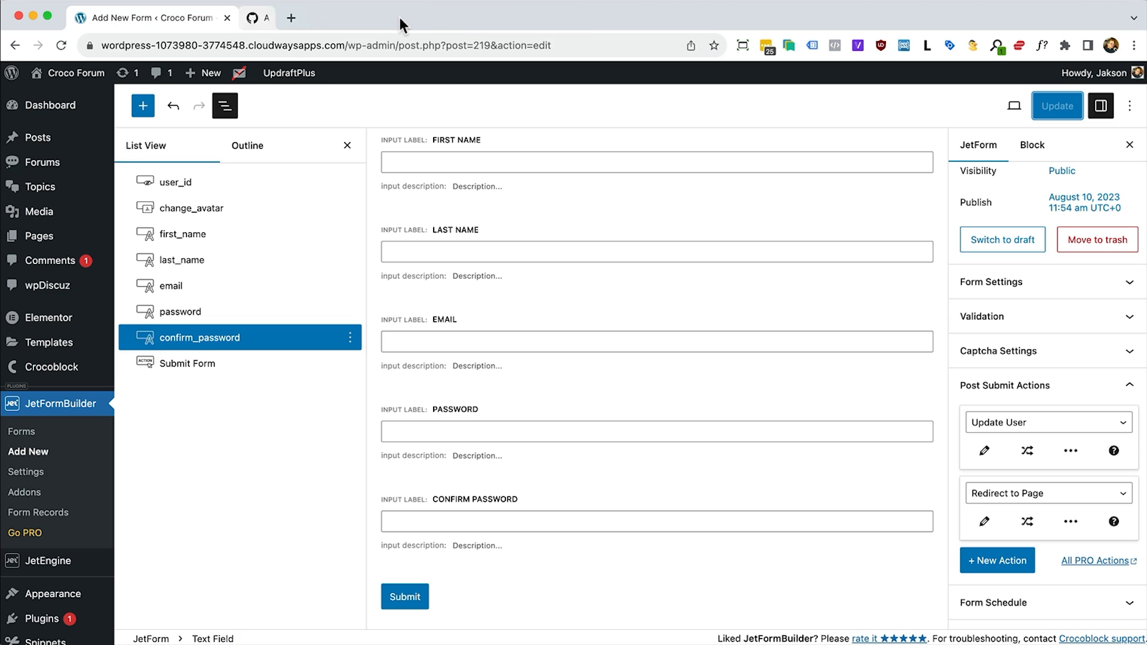
left_click(36, 108)
mouse_move(55, 375)
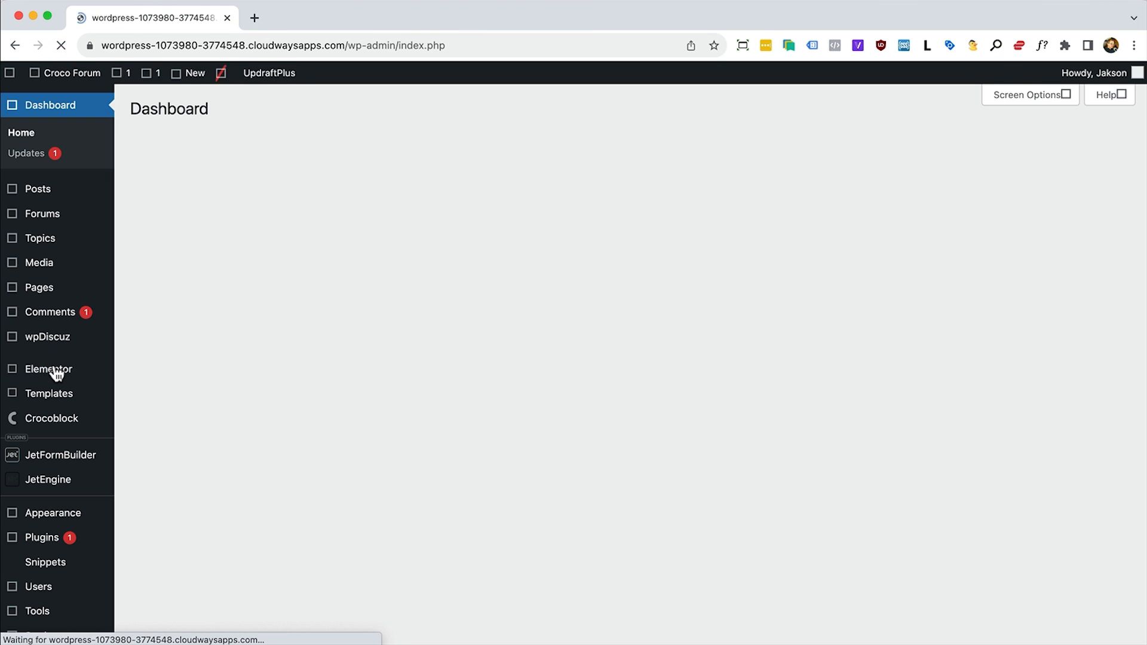
mouse_move(43, 298)
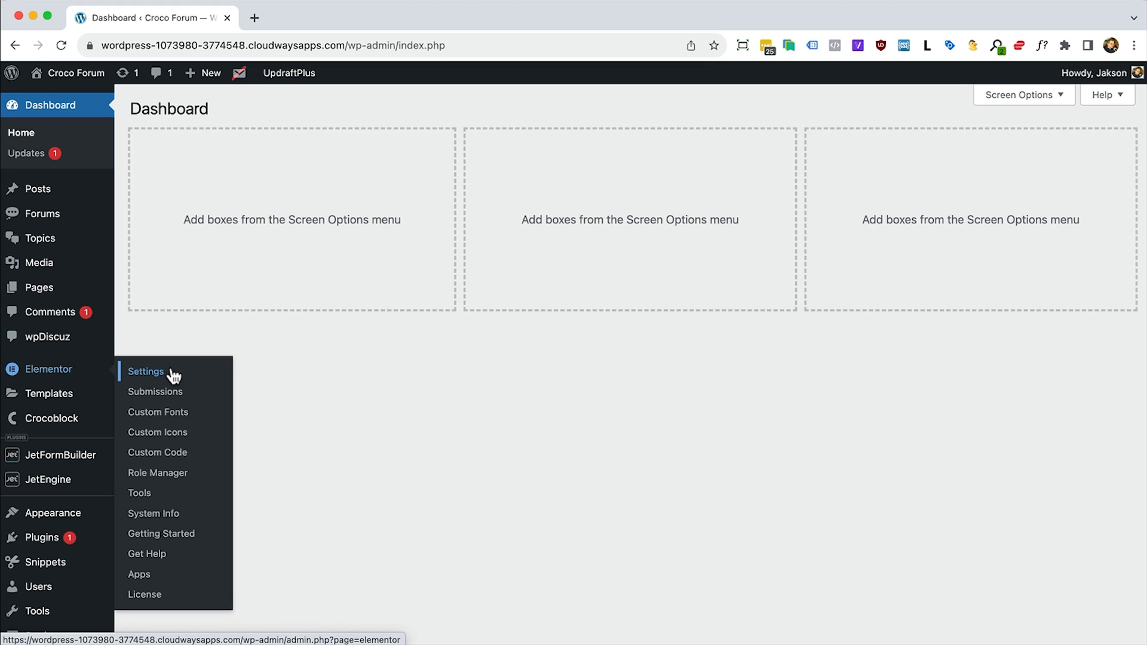
left_click(163, 452)
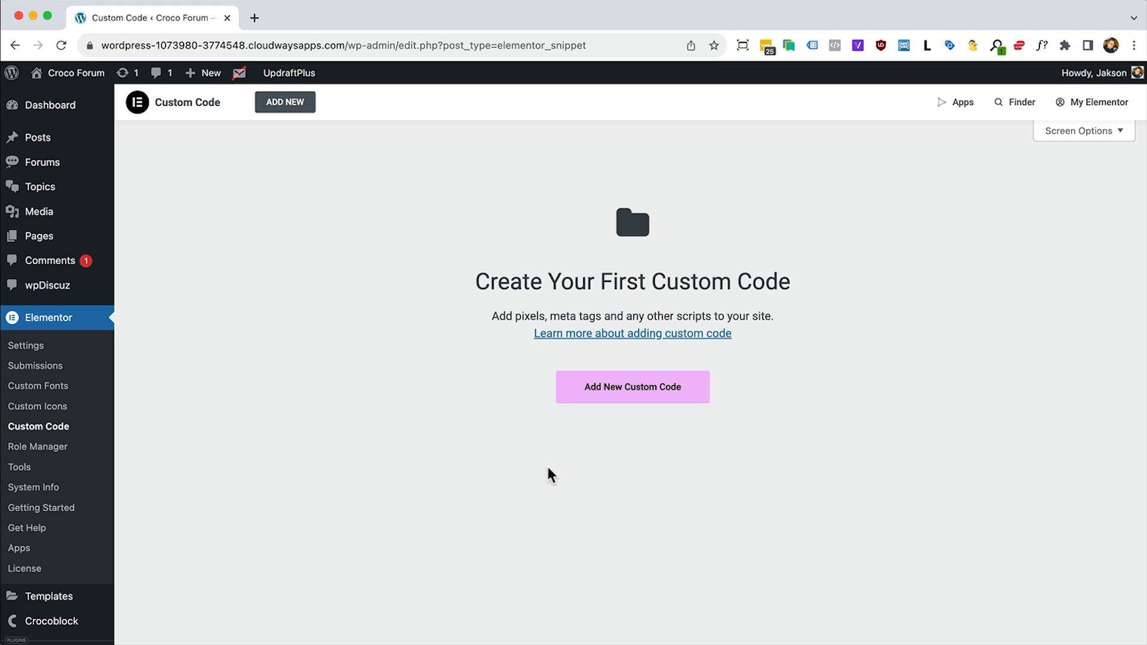
Add a new custom code snippet titled 'Custom CSS'
left_click(622, 394)
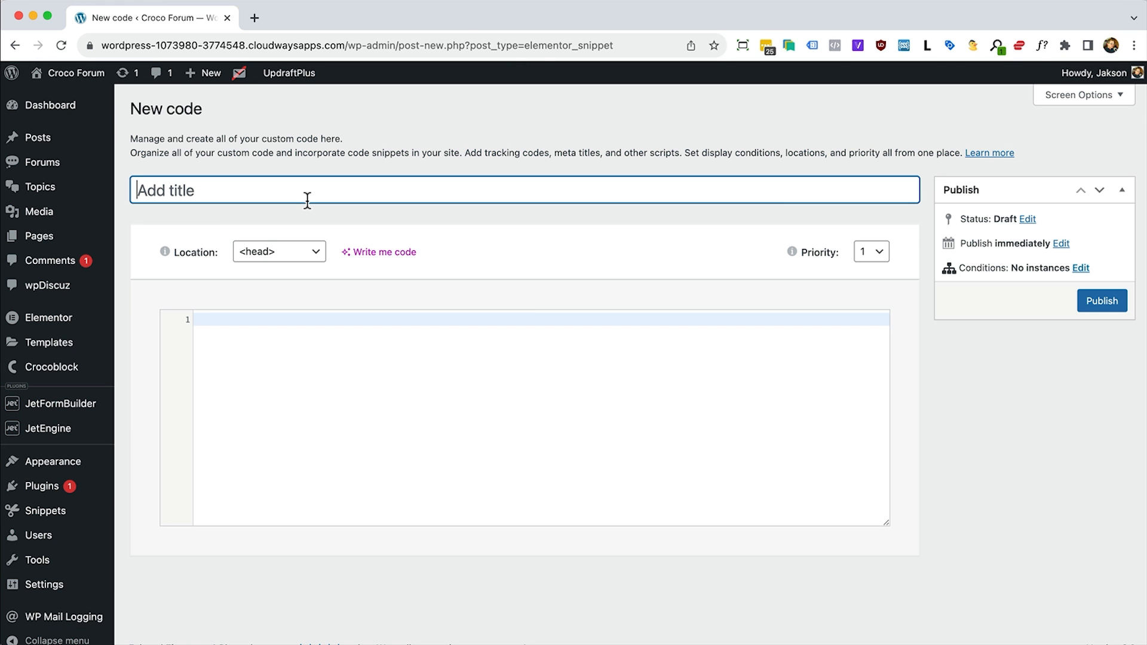
type("Custom CSS")
Write an empty <style></style> block with blank lines inside in the code editor
left_click(376, 324)
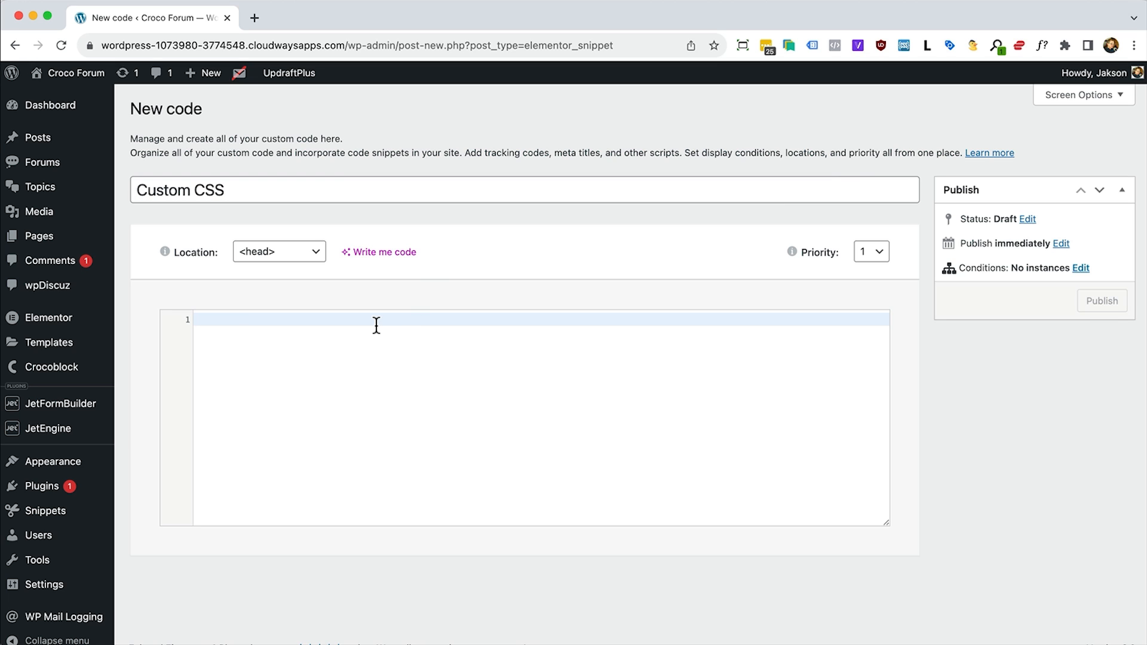
type("<s")
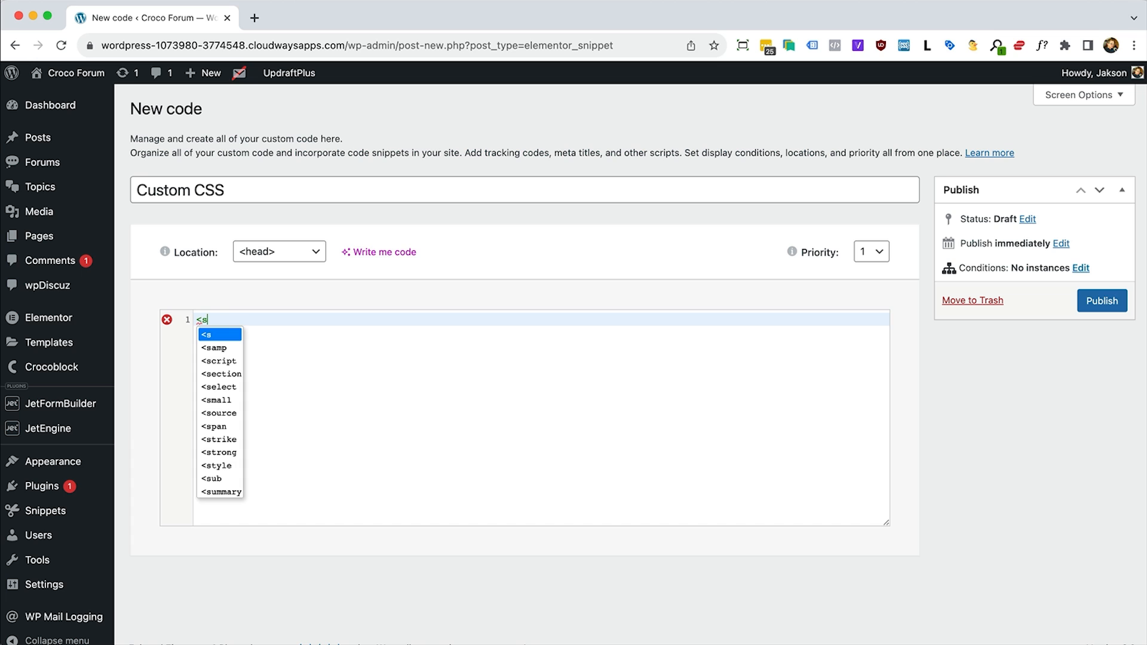
type("ty")
key("Return")
type("></style>")
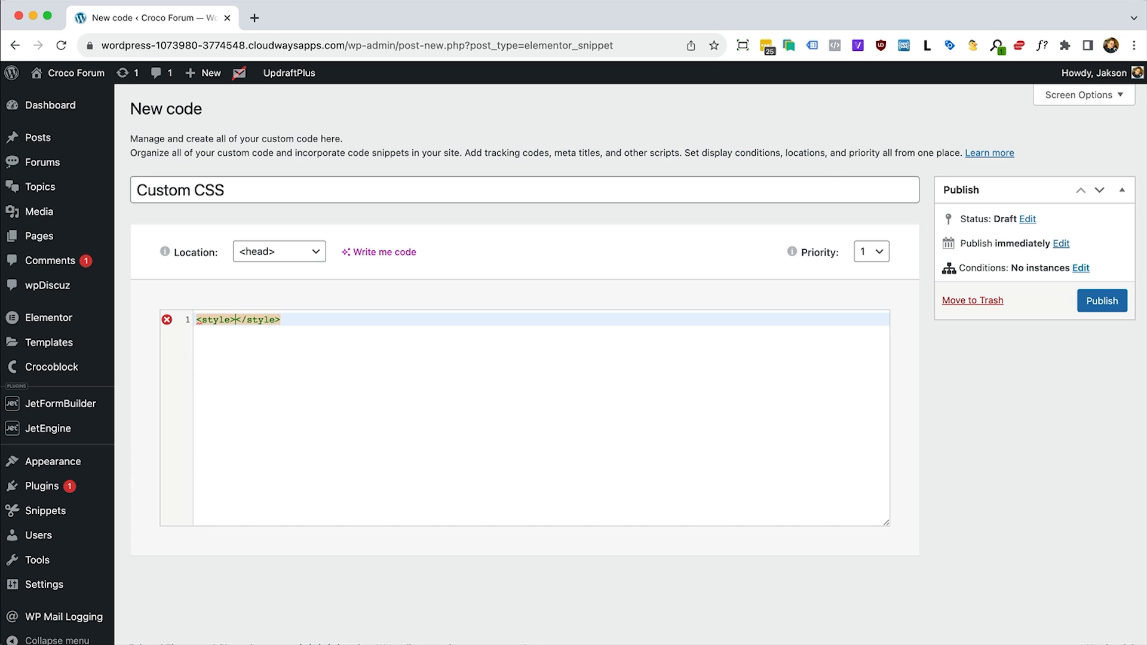
key("Return")
key("Return")
key("Return")
key("Return")
key("Return")
key("Return")
key("Return")
key("Up")
key("Up")
key("Up")
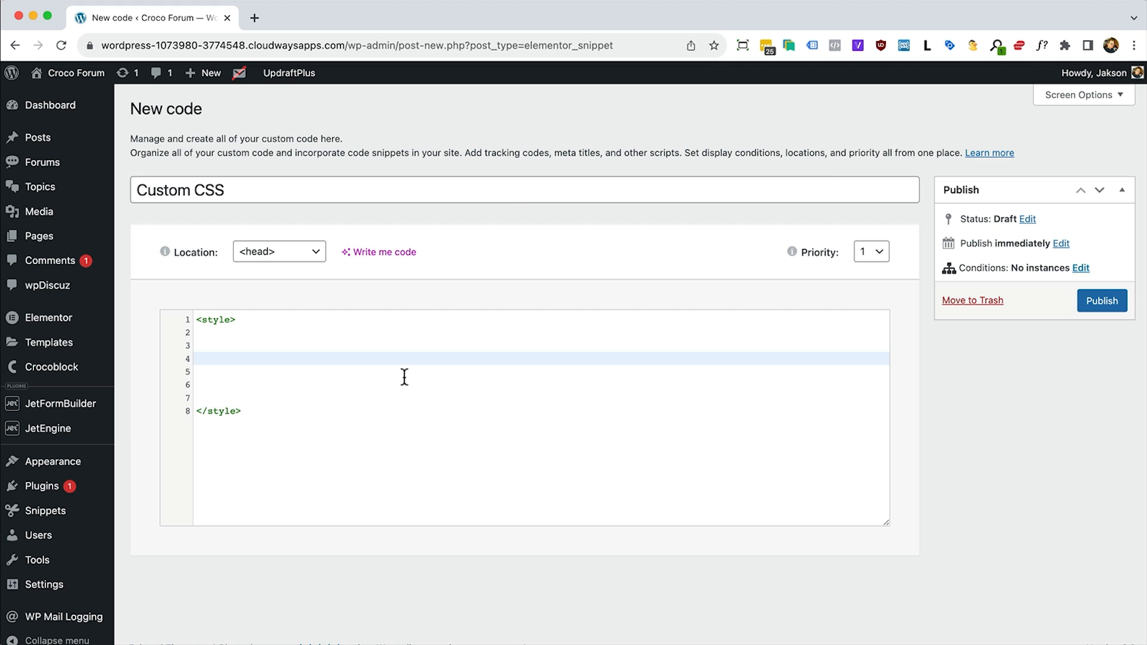
Open Appearance > Menus in a new tab and enable CSS Classes in Screen Options
mouse_move(44, 237)
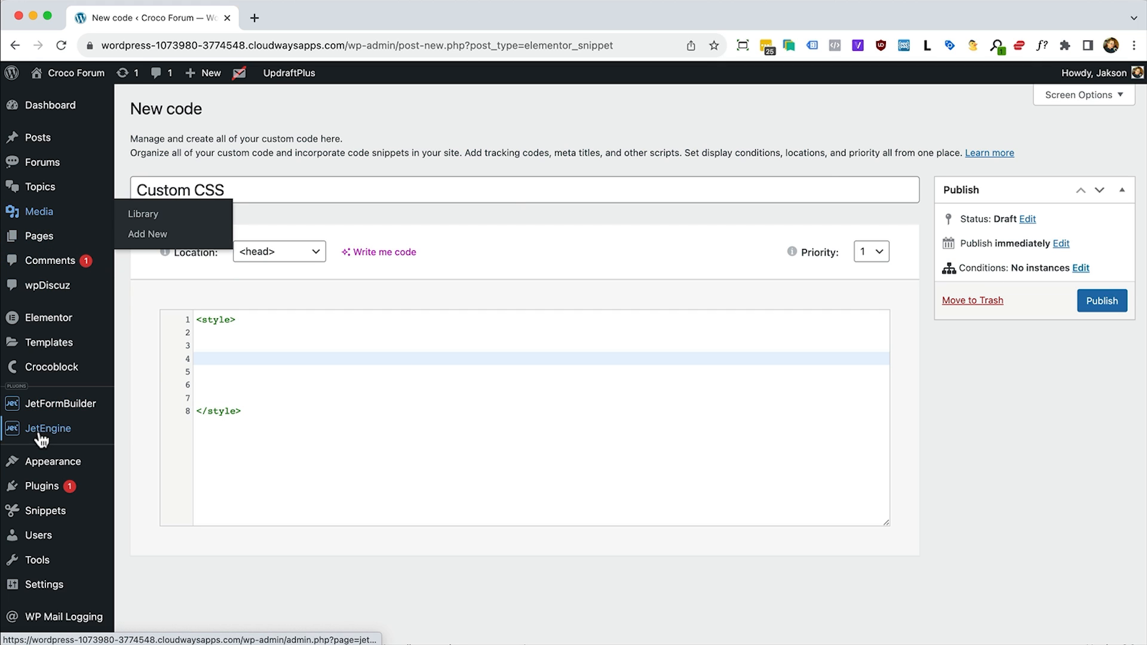
mouse_move(58, 466)
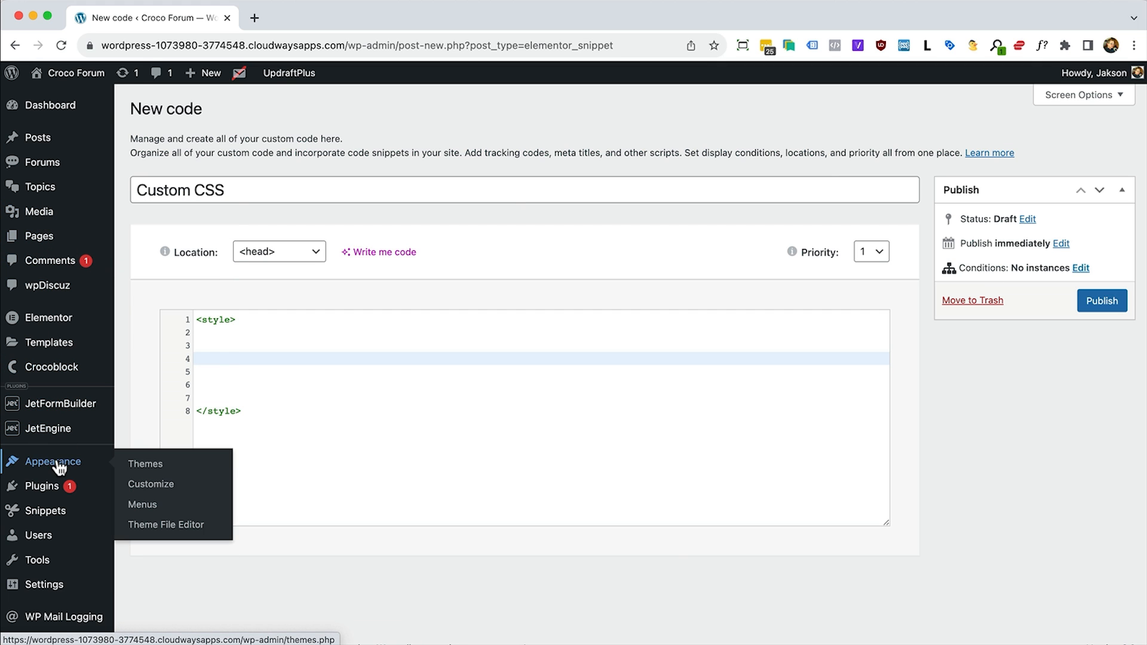
right_click(154, 504)
left_click(228, 510)
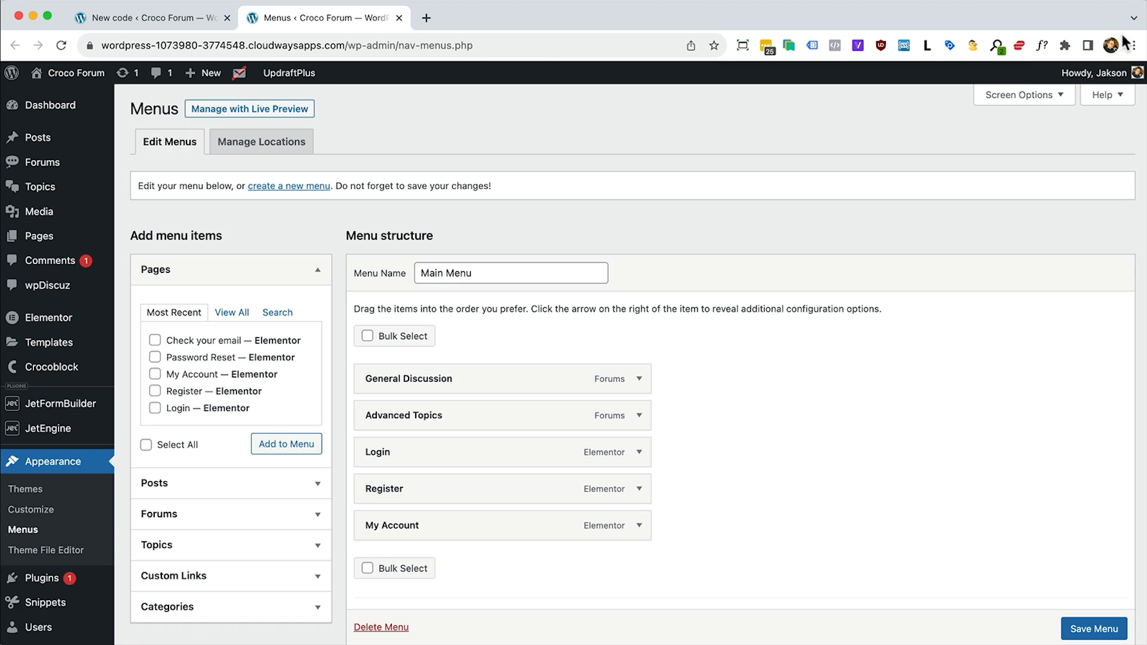
left_click(1019, 93)
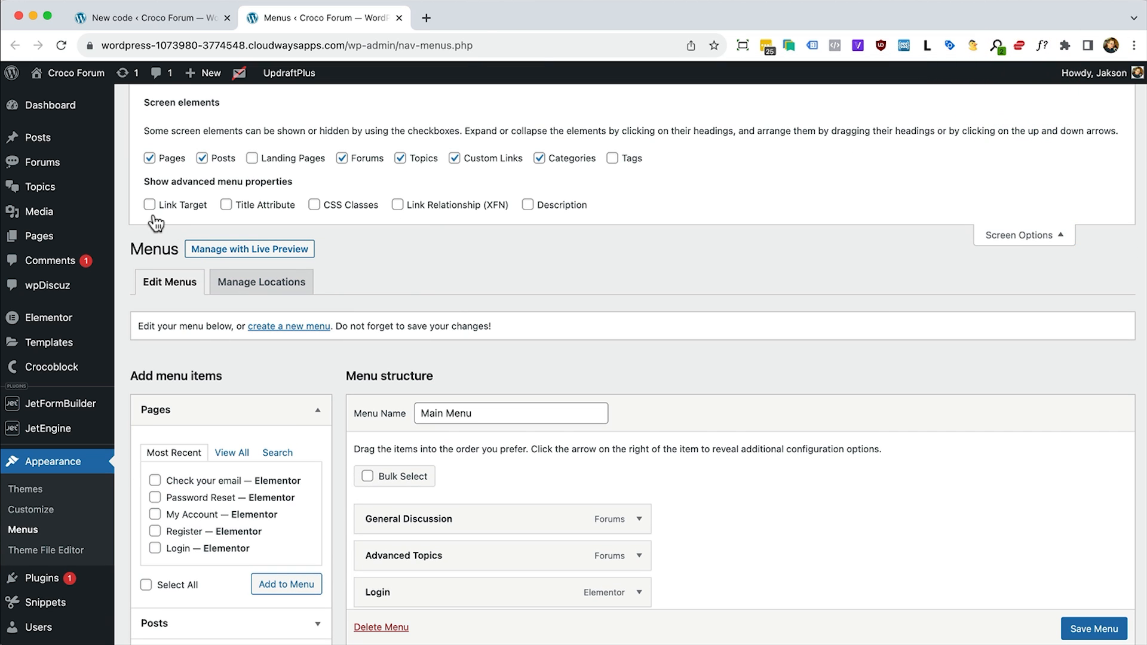
left_click(345, 210)
left_click(1021, 234)
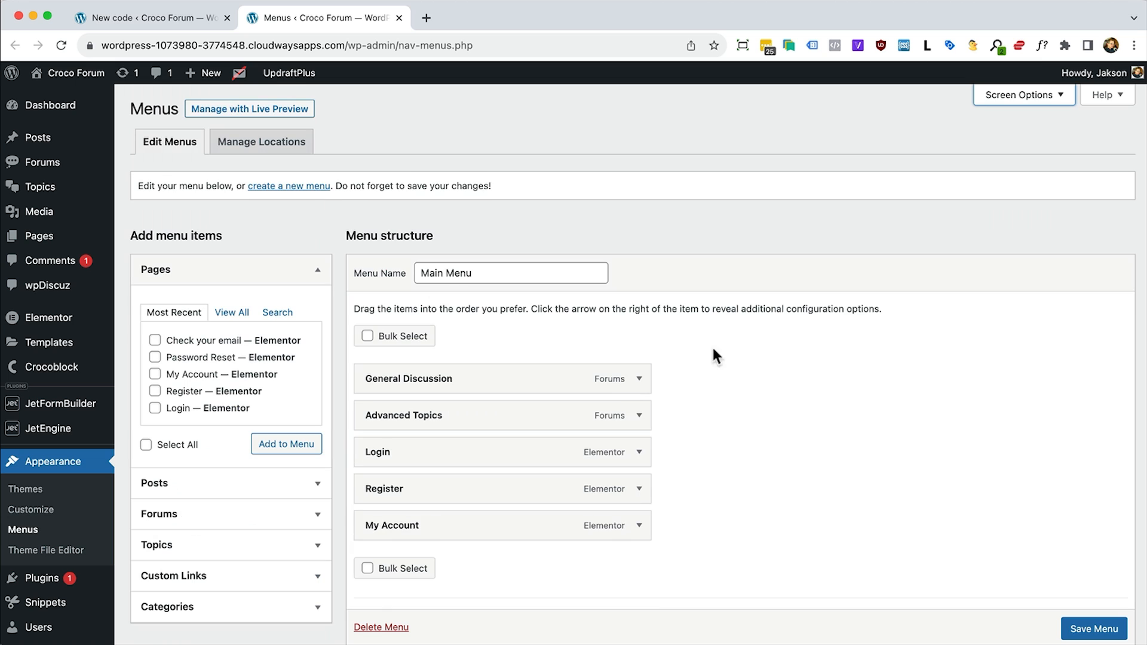
Paste hide-logged-in into General Discussion's CSS class field, then clear it again
left_click(639, 379)
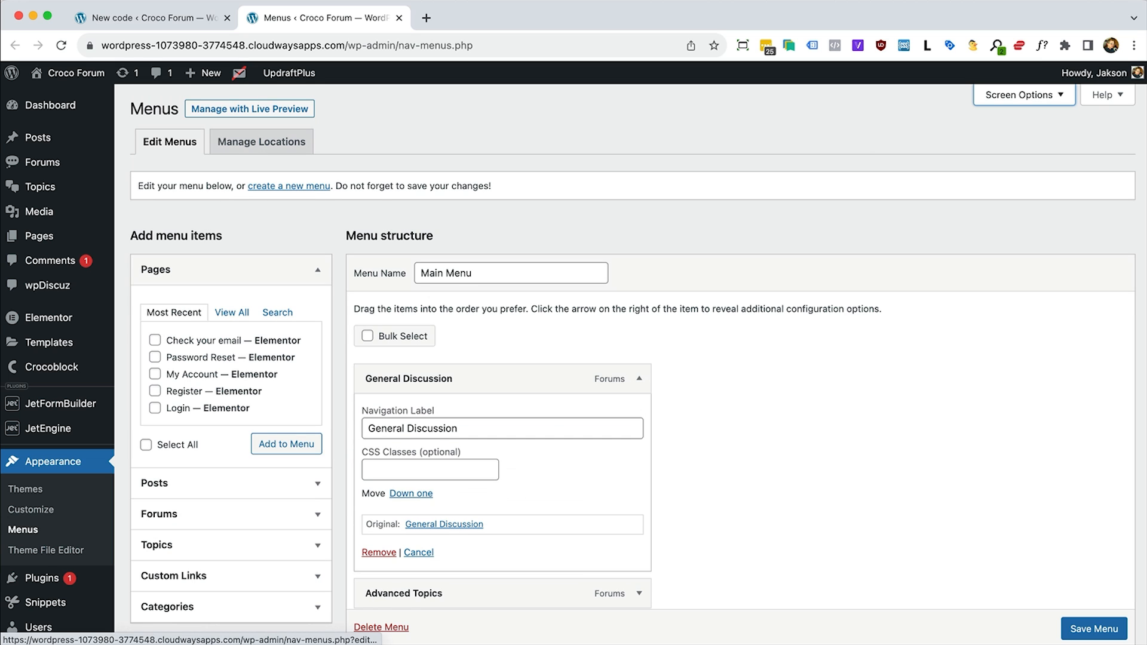
left_click(378, 470)
type("hide-logged-in")
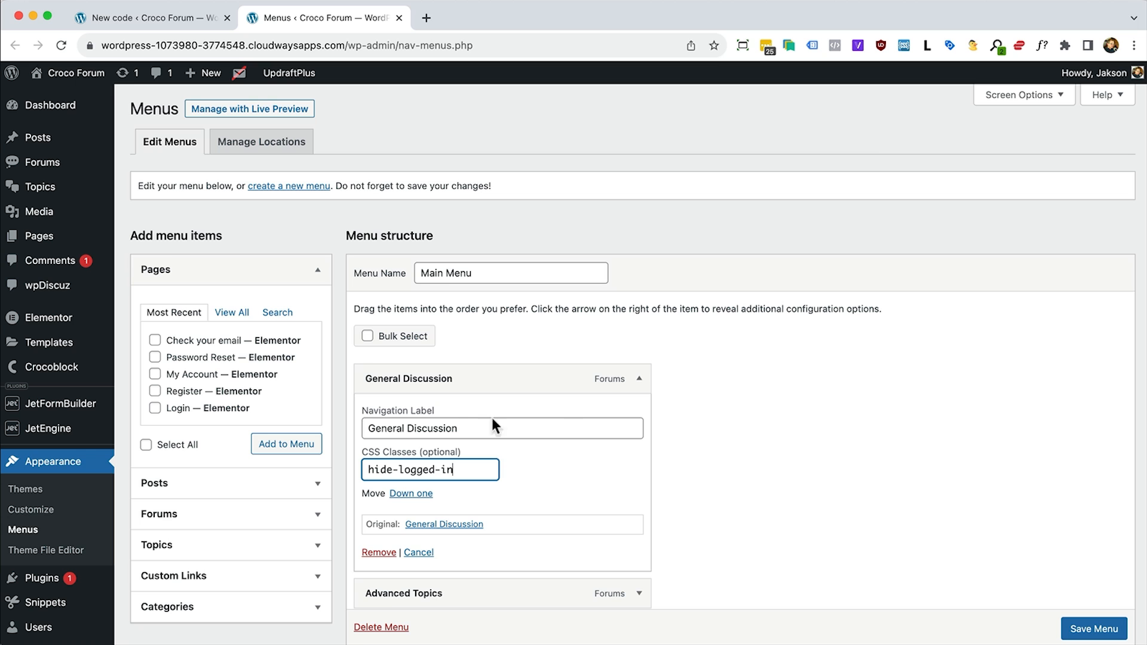
triple_click(402, 470)
key("ctrl+c")
key("BackSpace")
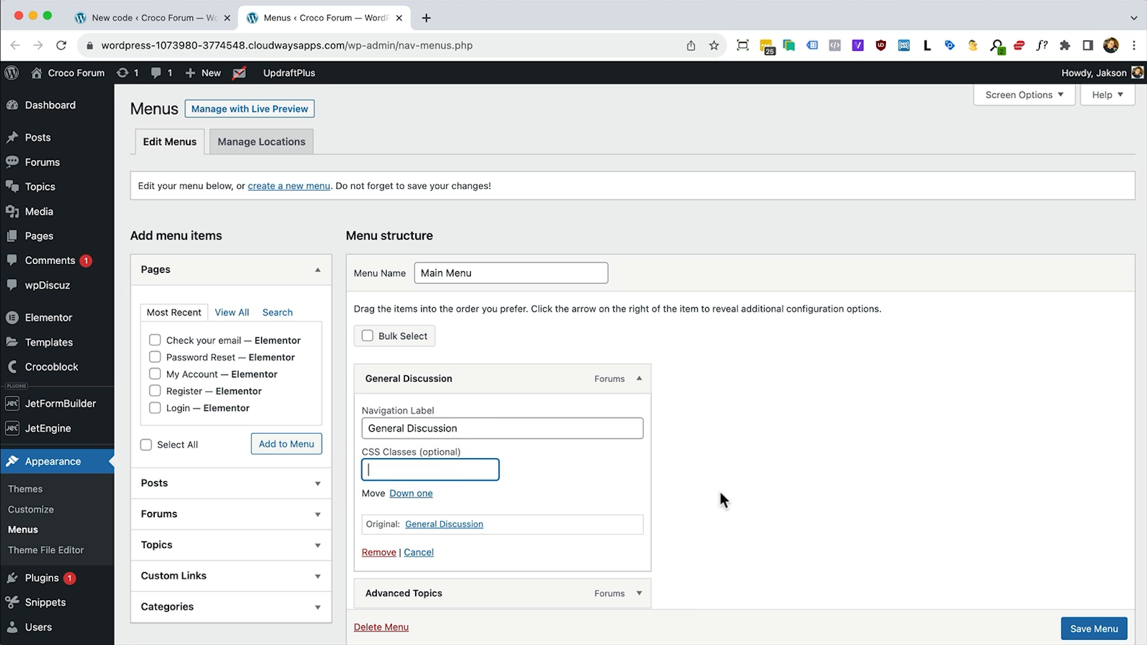
left_click(638, 378)
Give the Login and Register items the hide-logged-in CSS class and save Main Menu
scroll(697, 418, "down", 1)
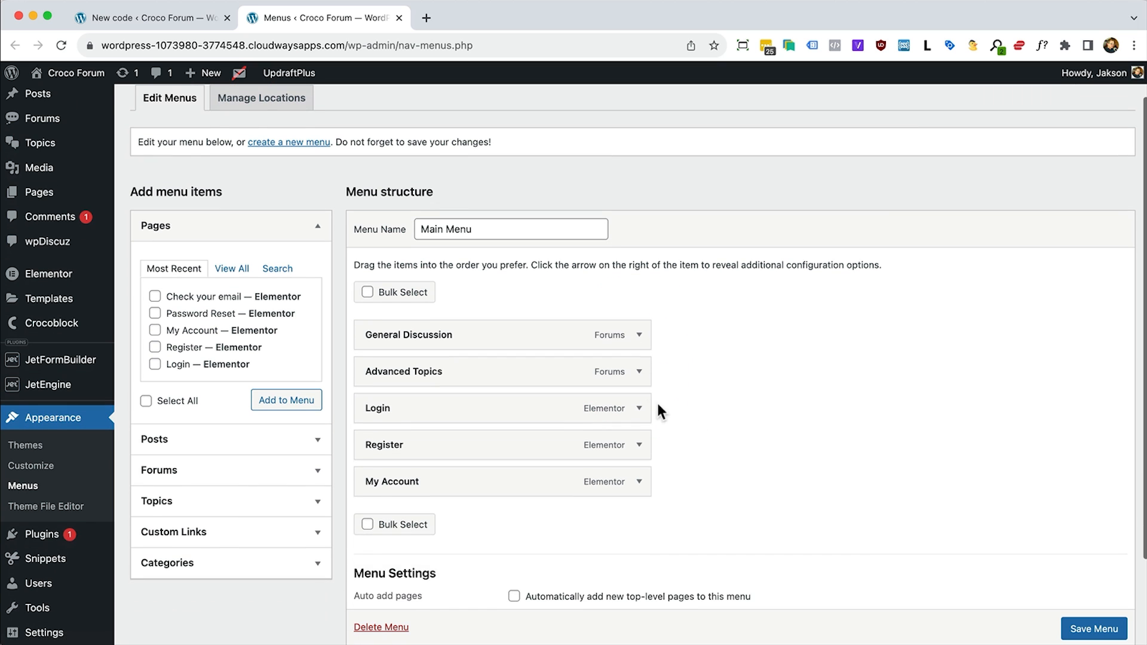
left_click(638, 408)
left_click(386, 496)
key("ctrl+v")
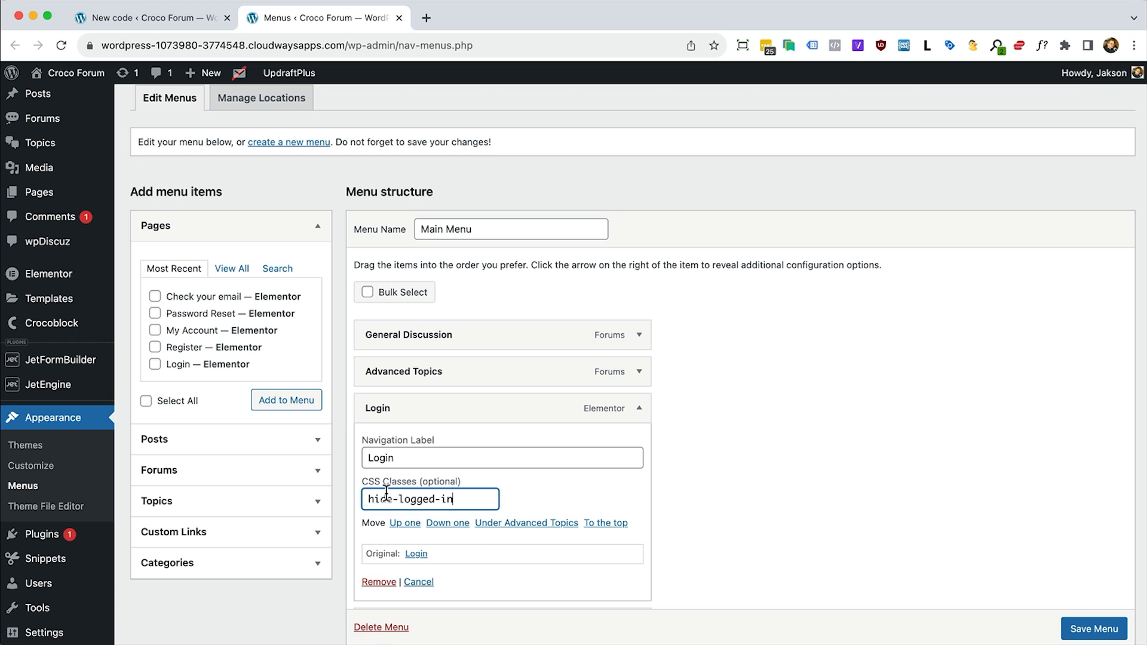
scroll(578, 497, "down", 2)
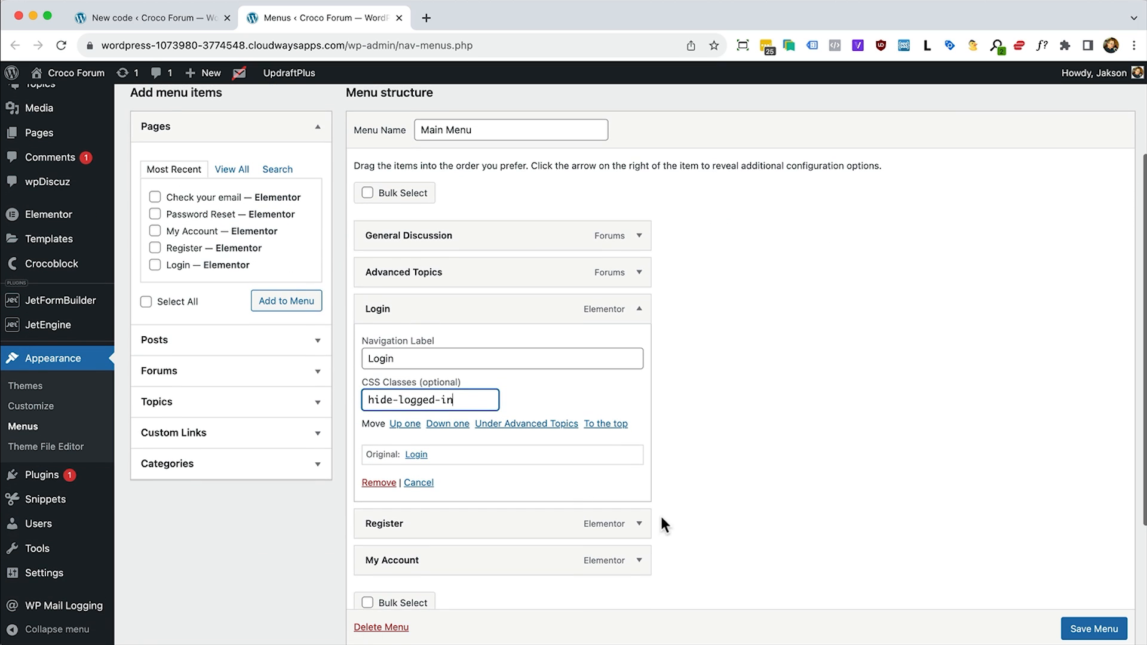
left_click(639, 523)
scroll(690, 482, "down", 2)
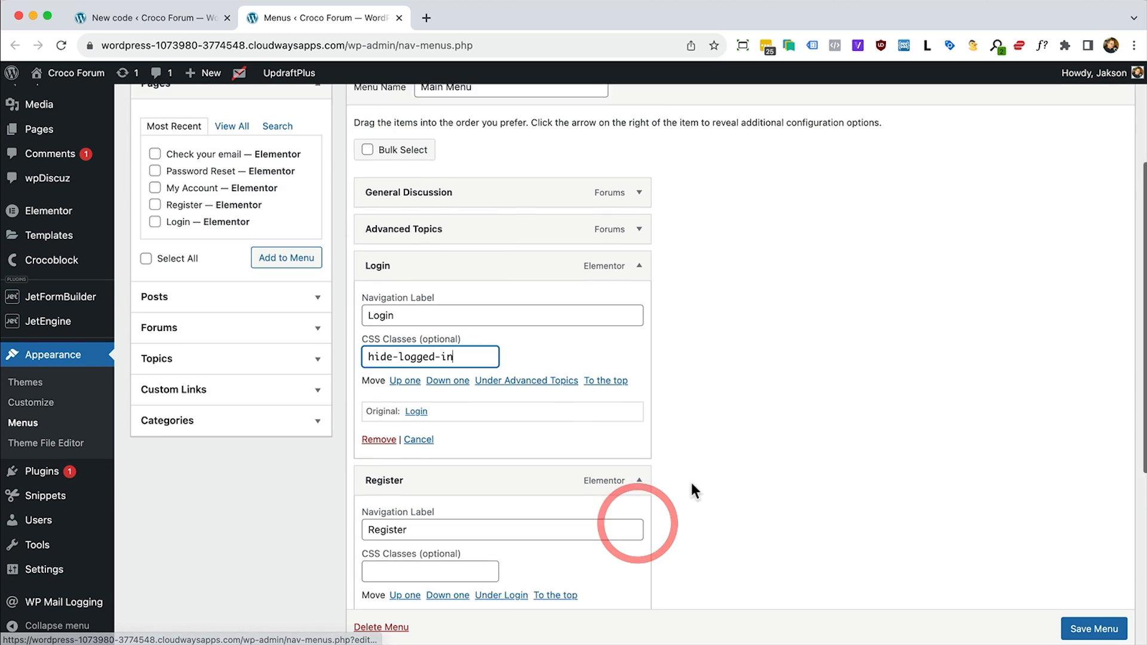
left_click(410, 539)
key("Down")
key("Return")
left_click(692, 496)
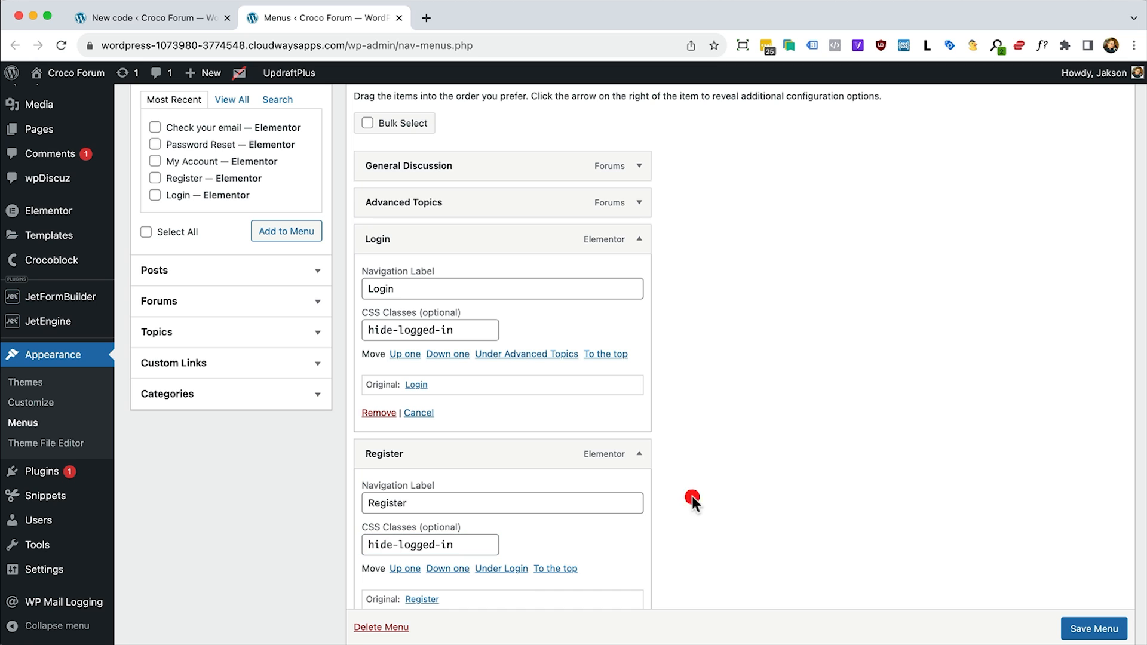
left_click(1094, 628)
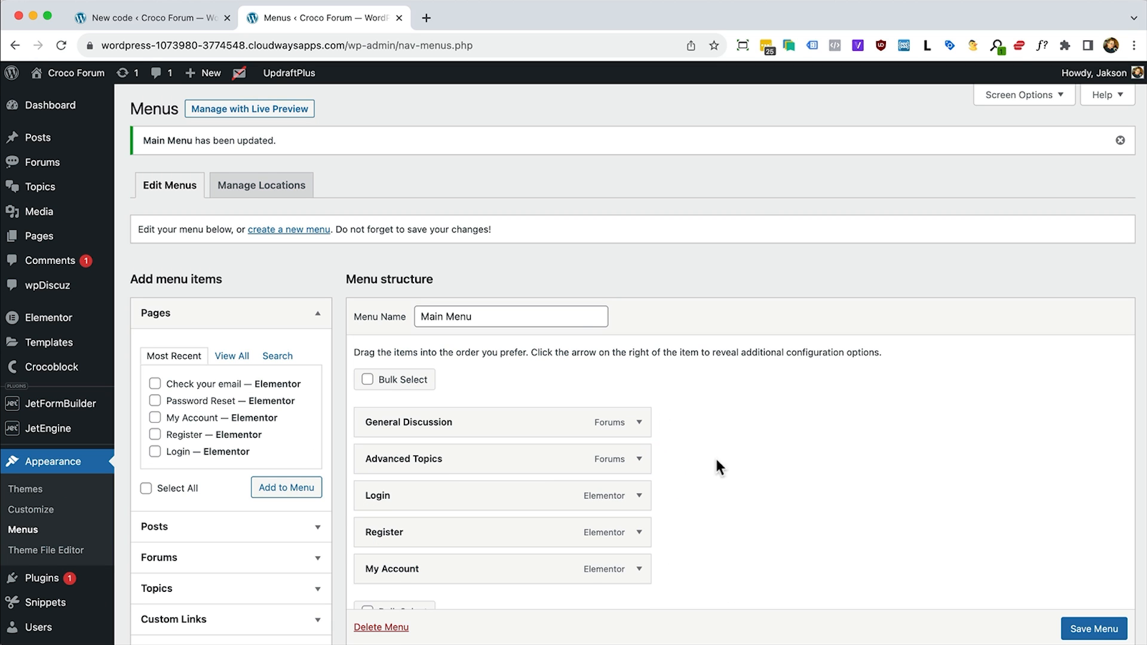
key("super+Tab")
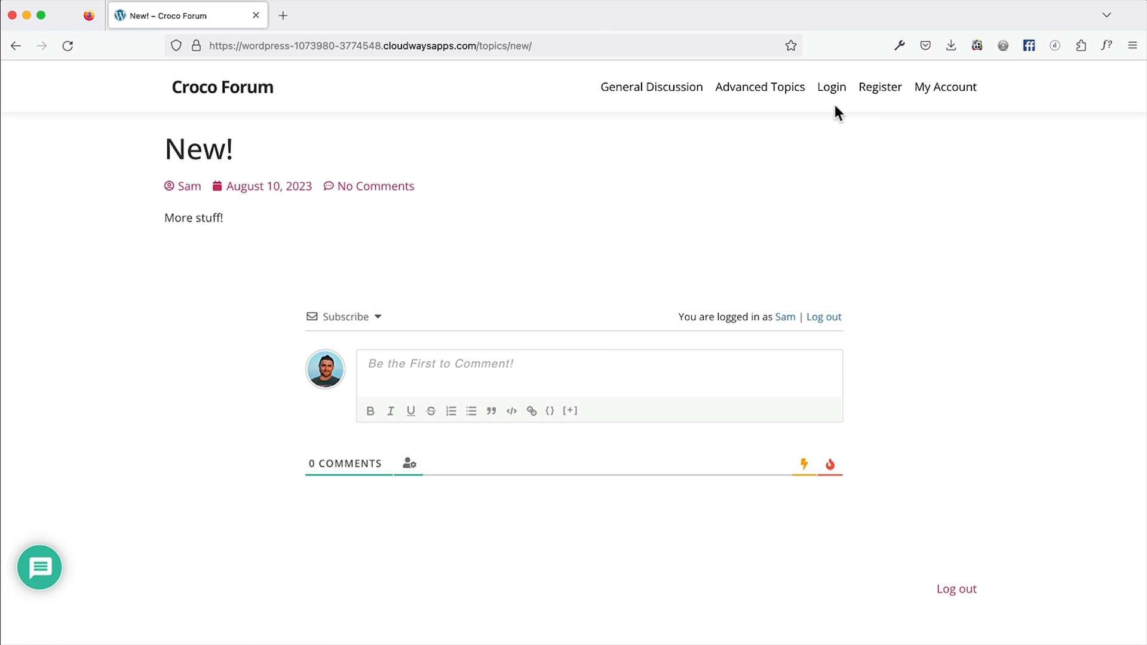
Inspect the topic page's <body> element and locate its logged-in class
right_click(648, 136)
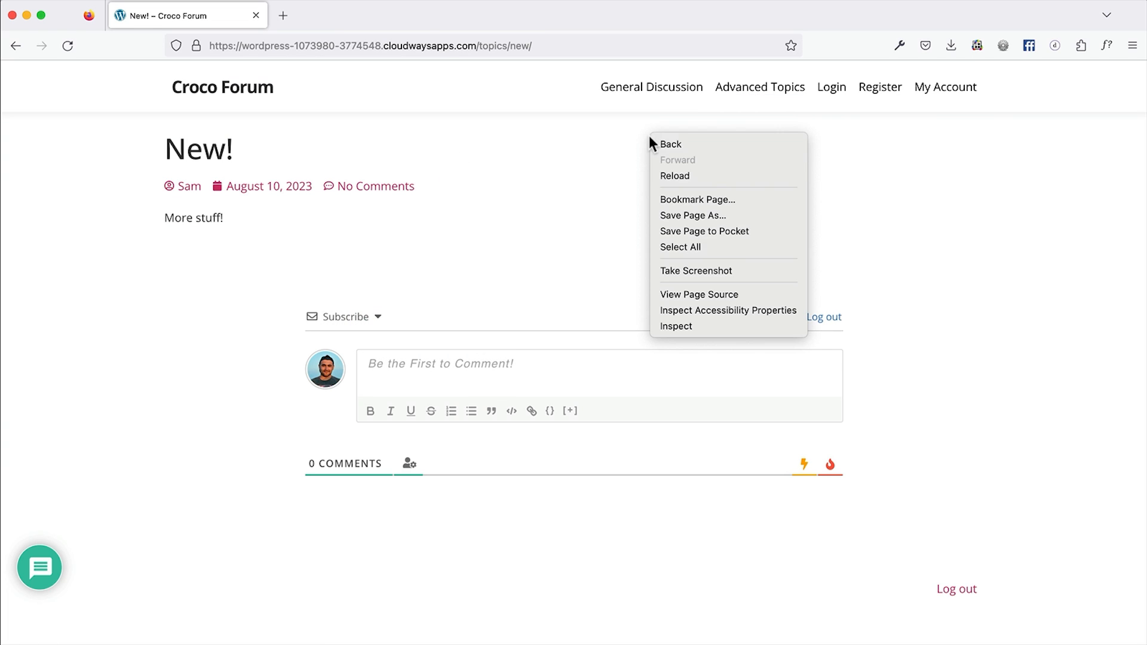
left_click(683, 325)
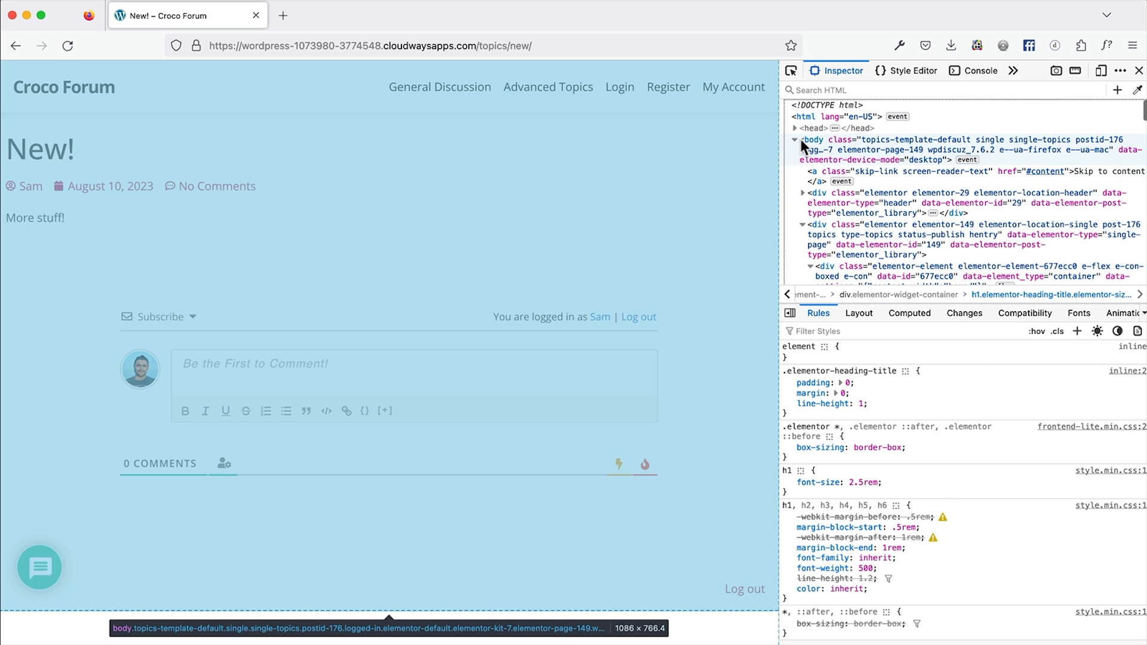
left_click(800, 139)
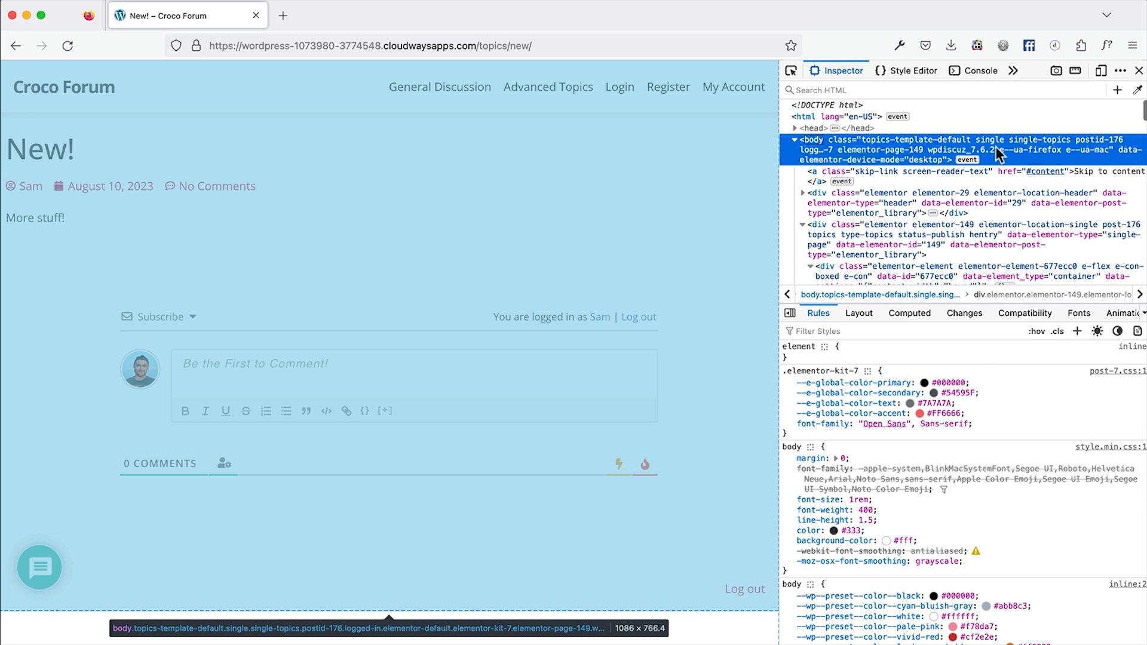
double_click(883, 150)
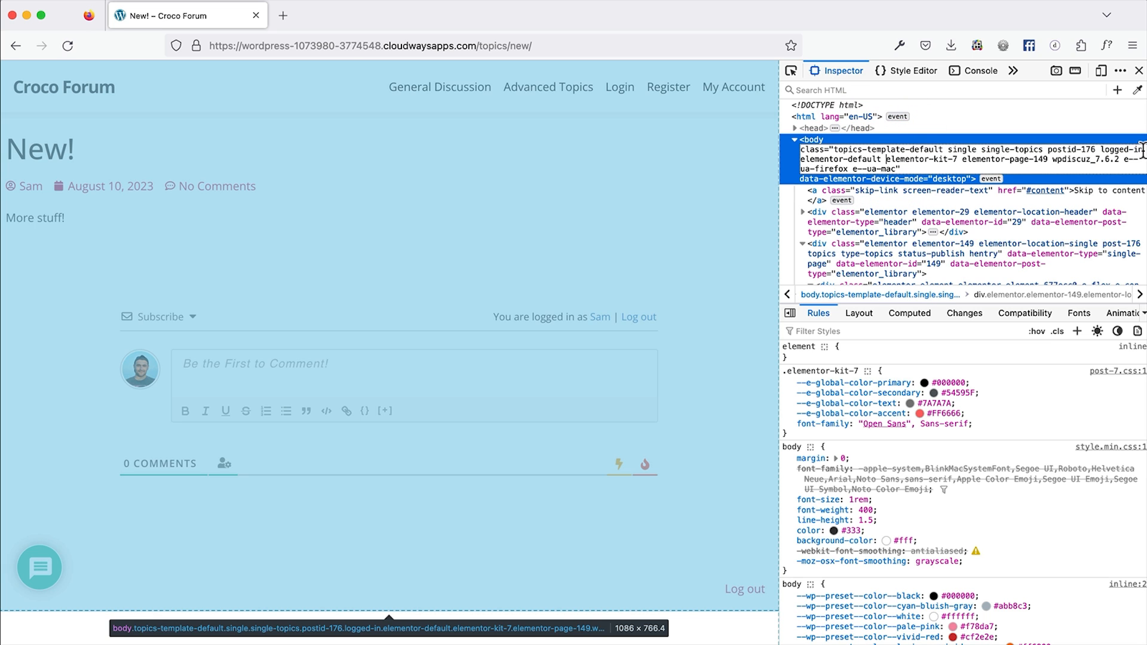
left_click_drag(1142, 150, 1099, 149)
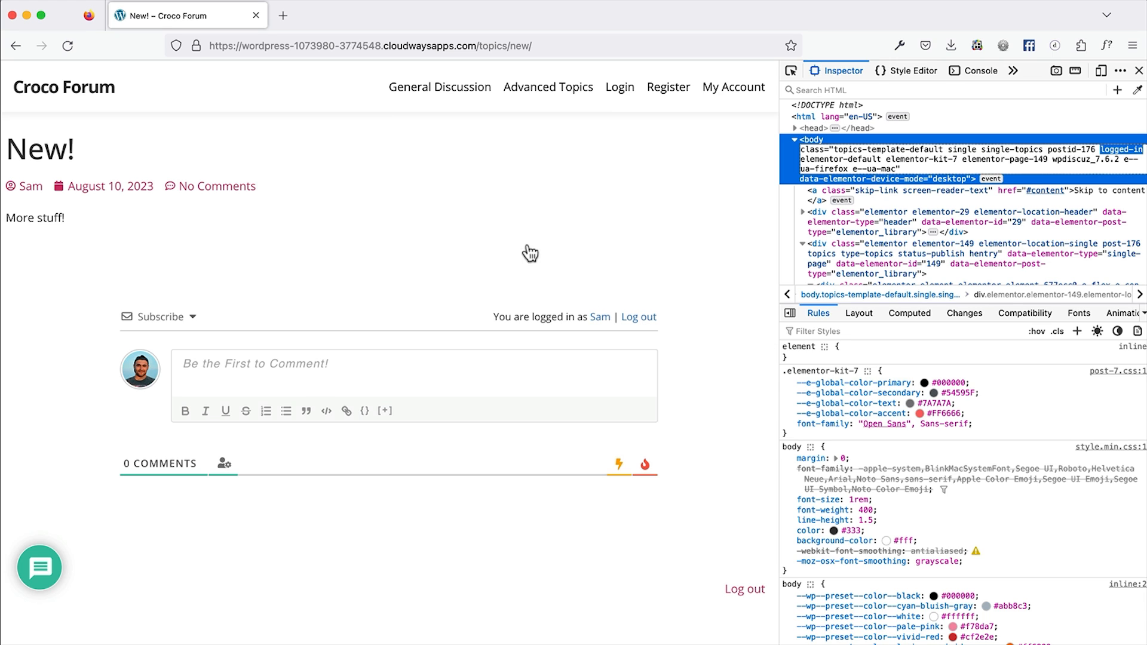
key("super+Tab")
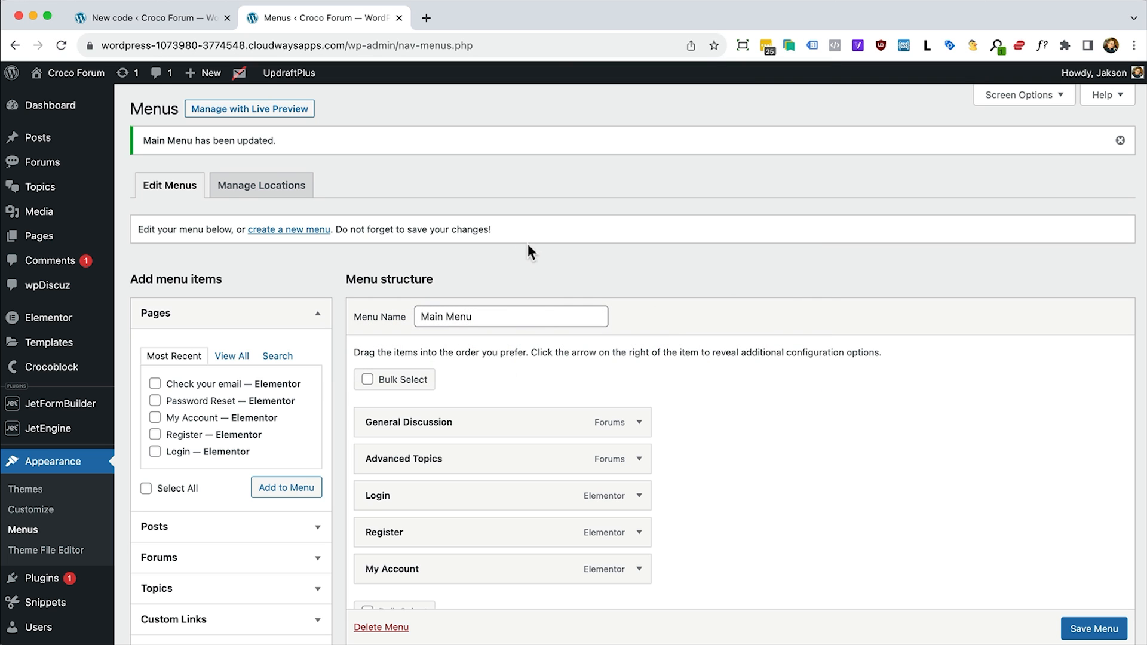
Add the rule .logged-in .hide-logged-in { display: none !important } inside the style block
left_click(114, 24)
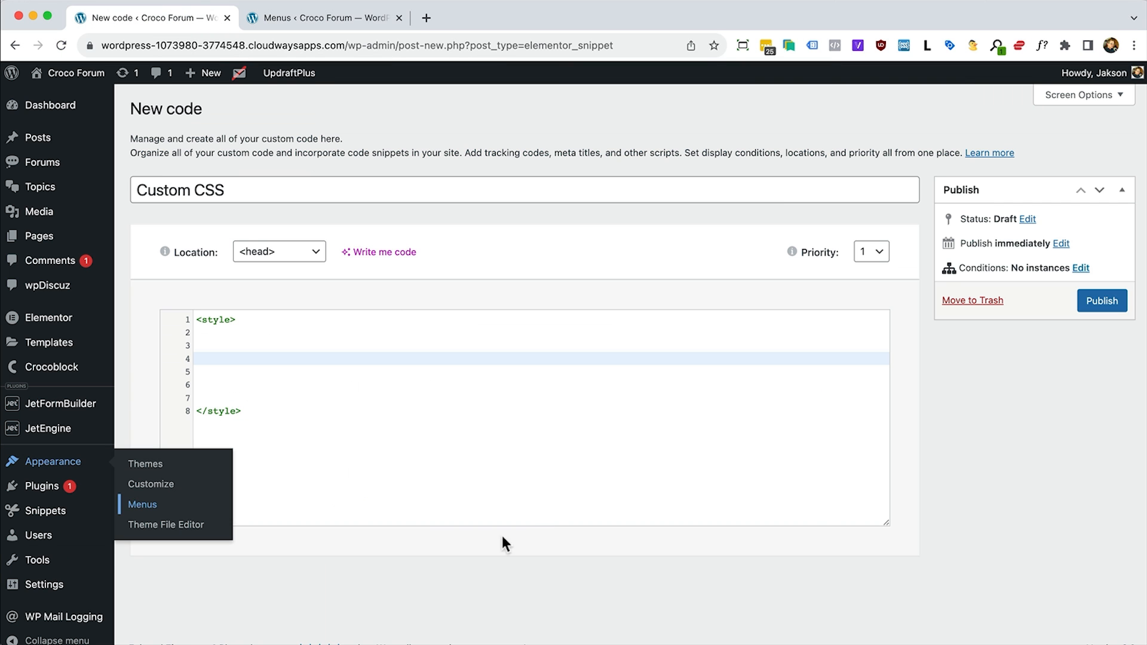
left_click(214, 344)
type(".")
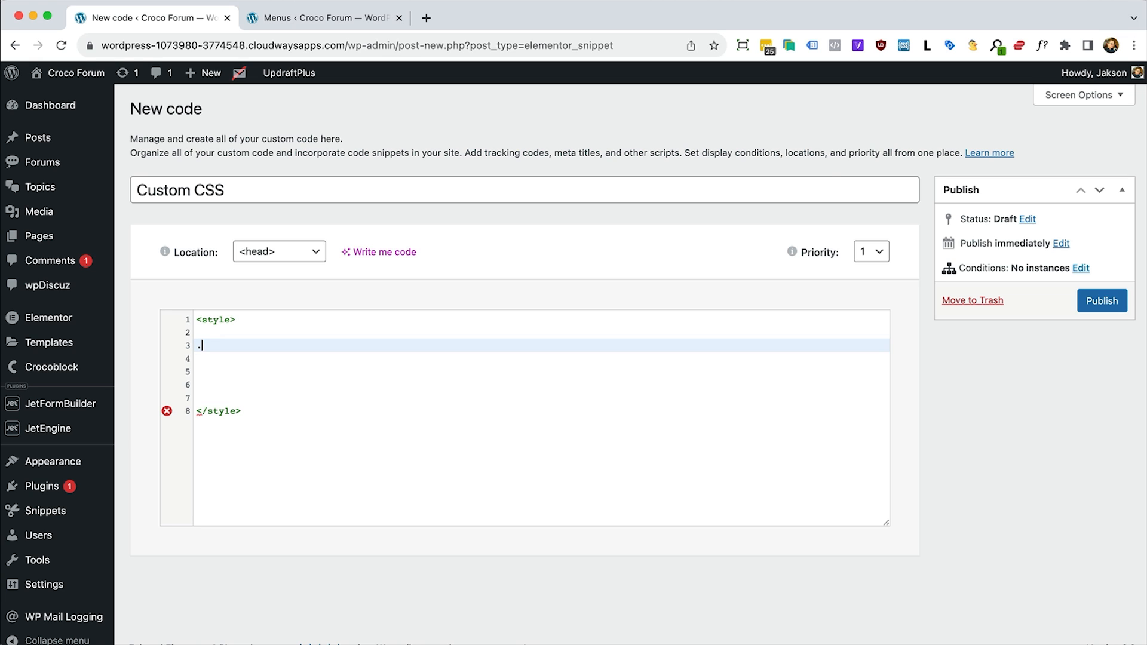
type("logged-in .hide-logged-in")
left_click(414, 347)
type("{}")
key("Return")
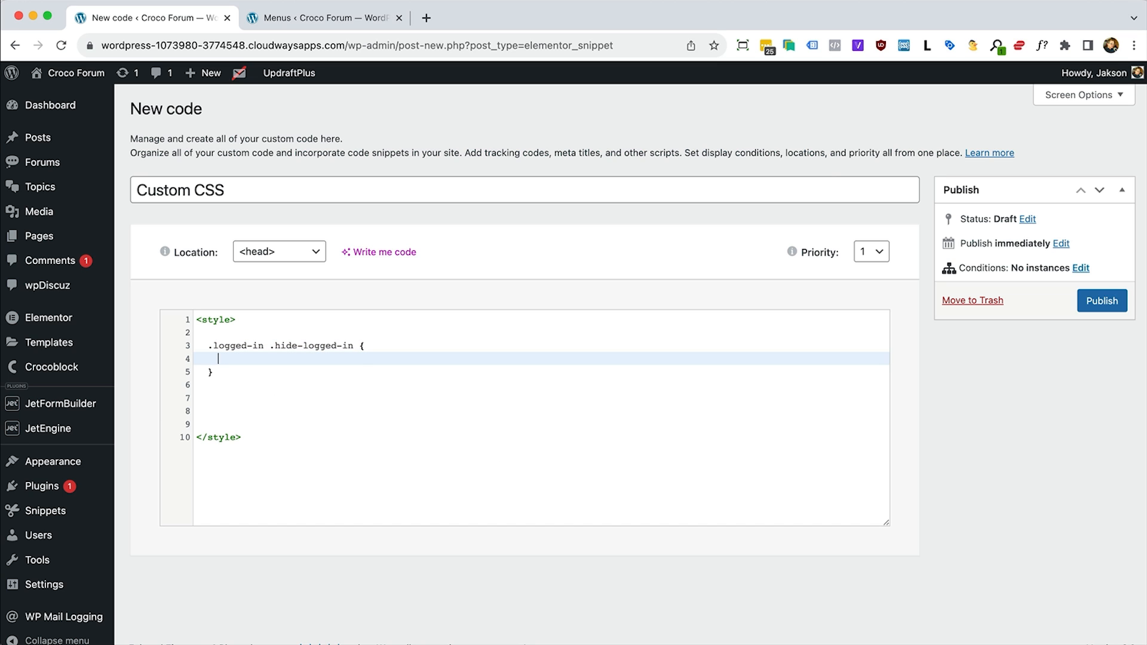
type("display: none !i")
key("Return")
Publish the Custom CSS snippet with an Entire Site display condition
left_click(1110, 301)
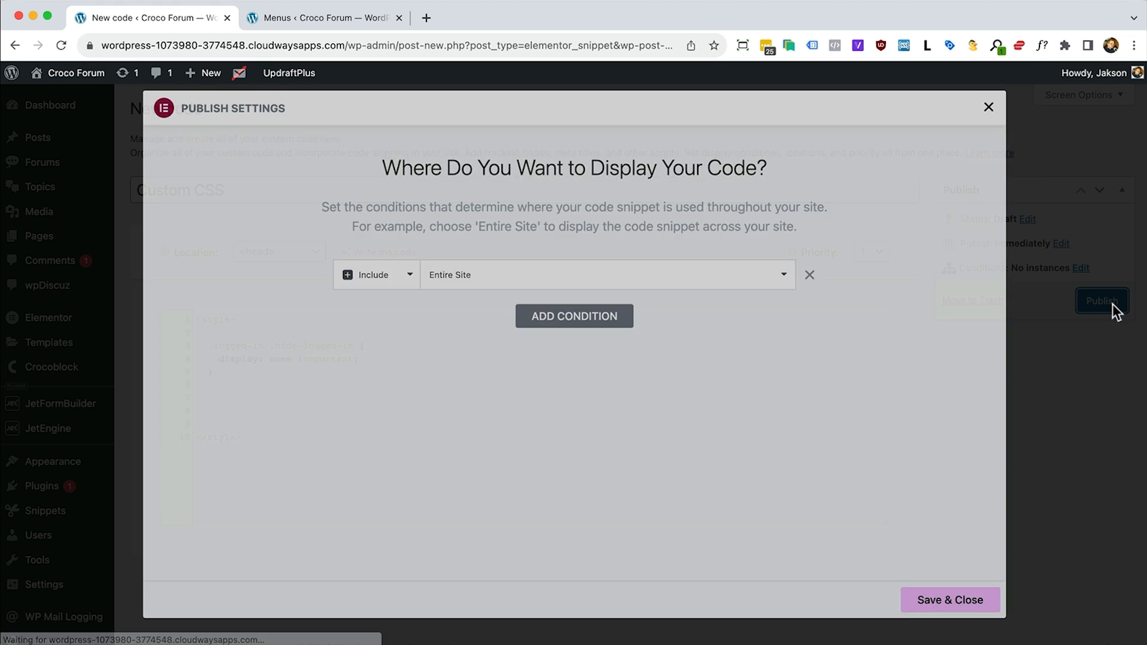
left_click(926, 608)
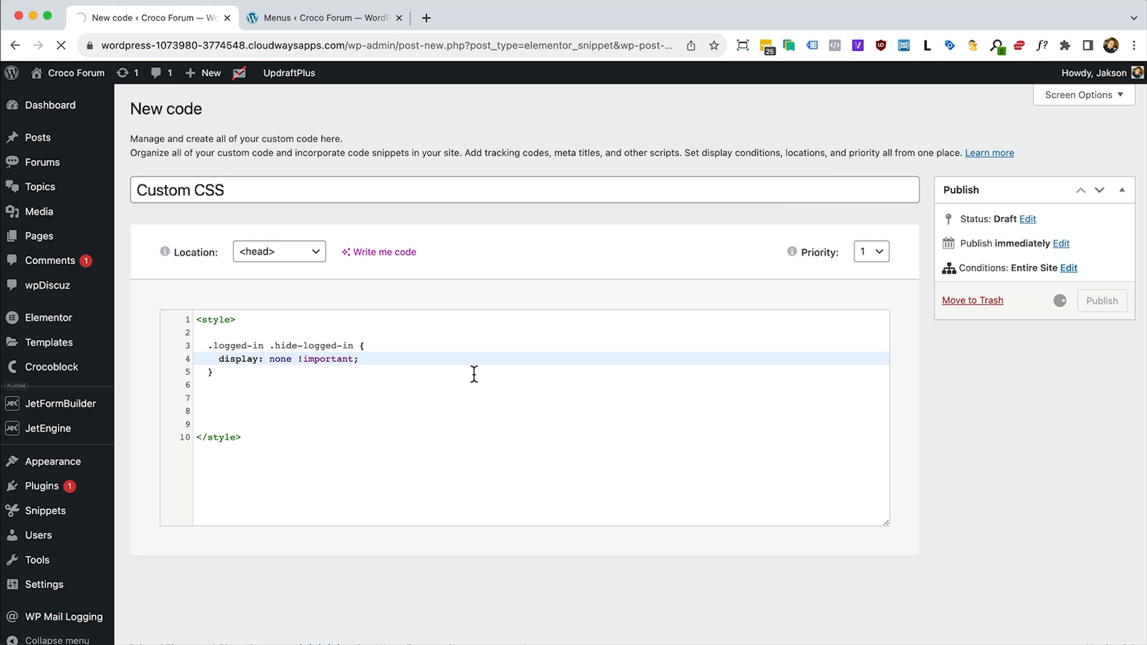
key("super+Tab")
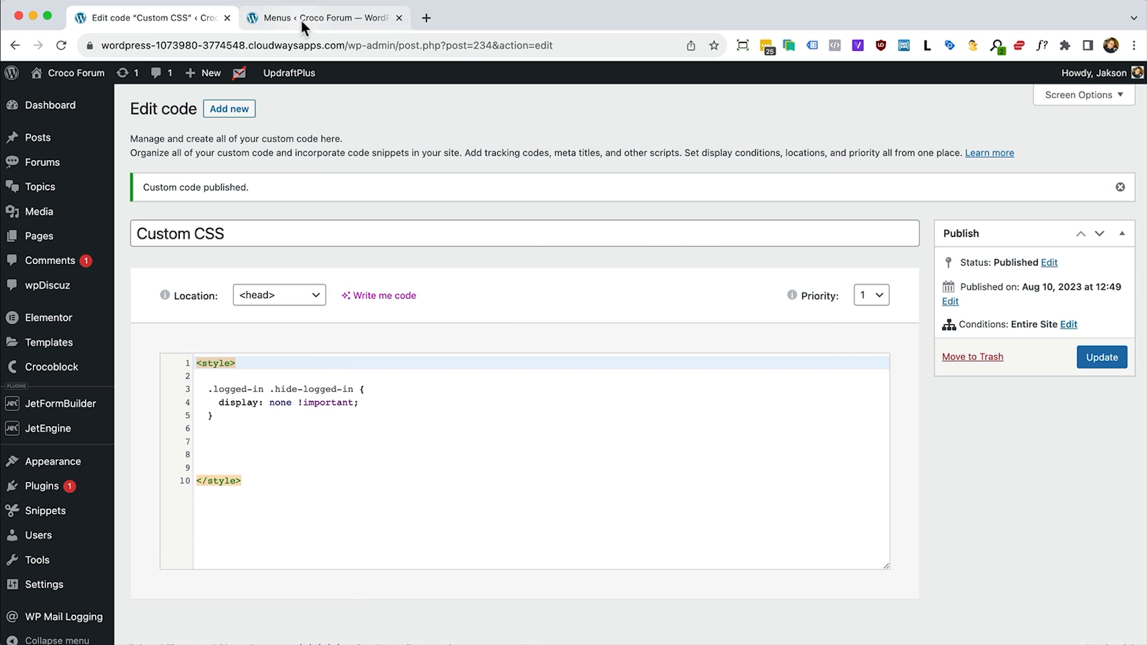
Reload the Firefox topic page, close DevTools, check Login and Register are hidden, and log out
left_click(301, 18)
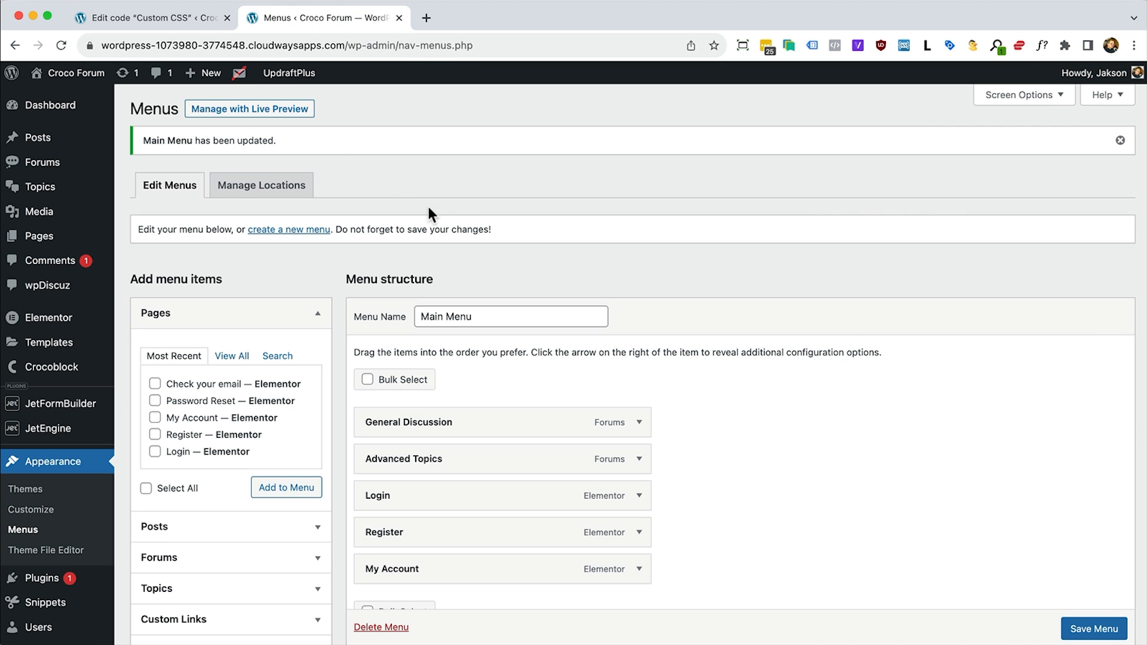
key("super+Tab")
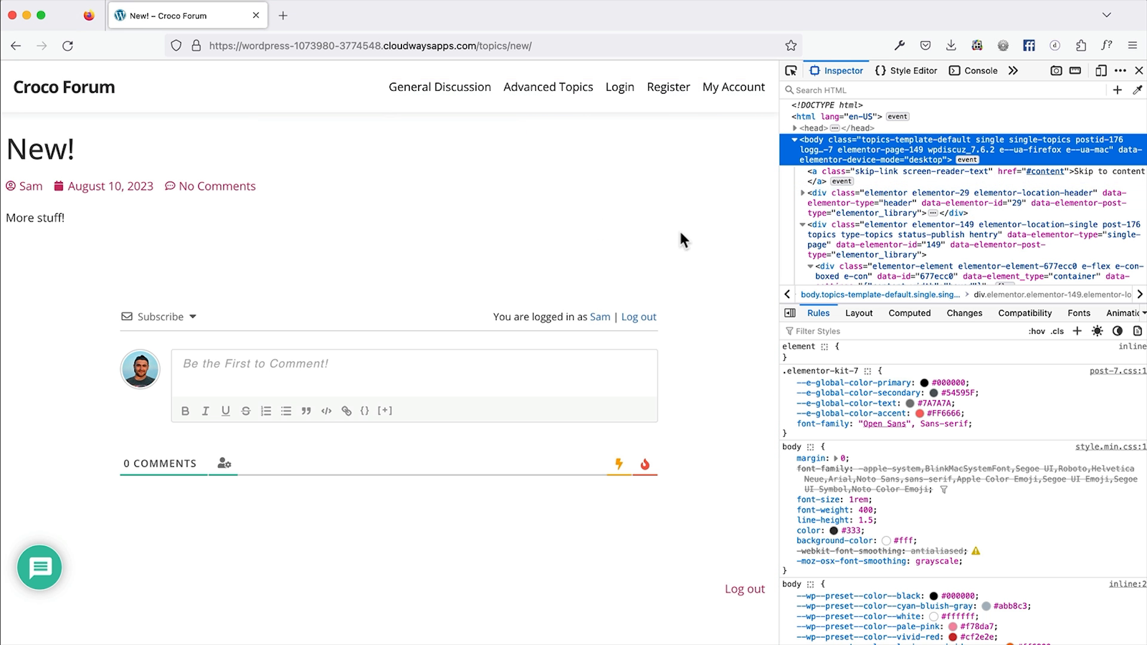
key("super+r")
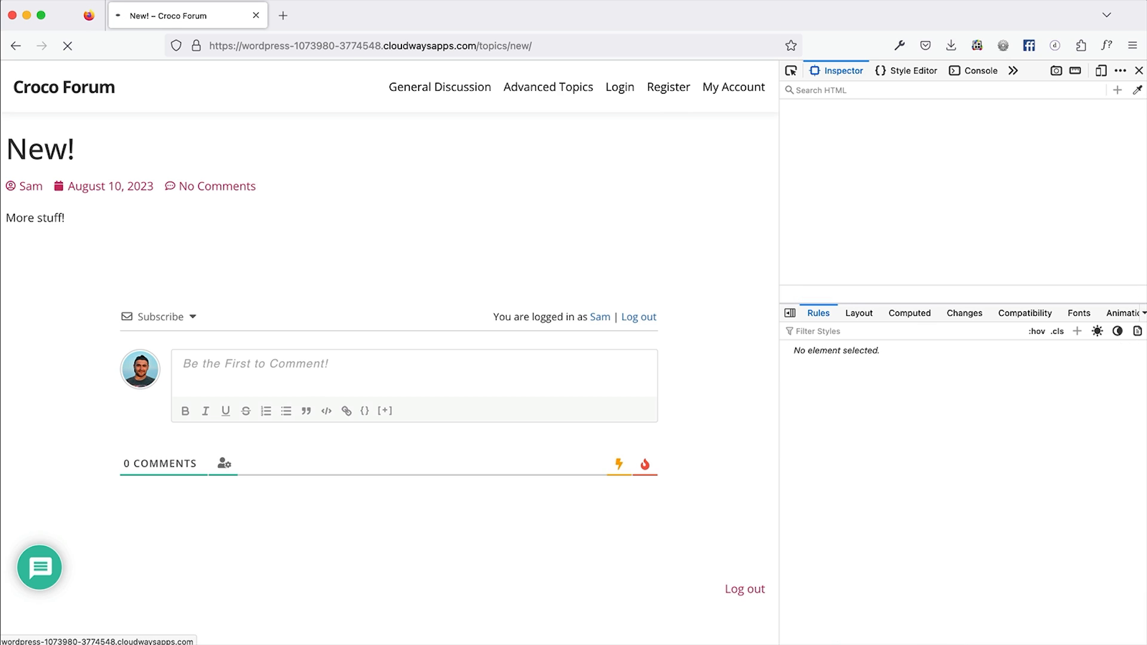
left_click(1138, 70)
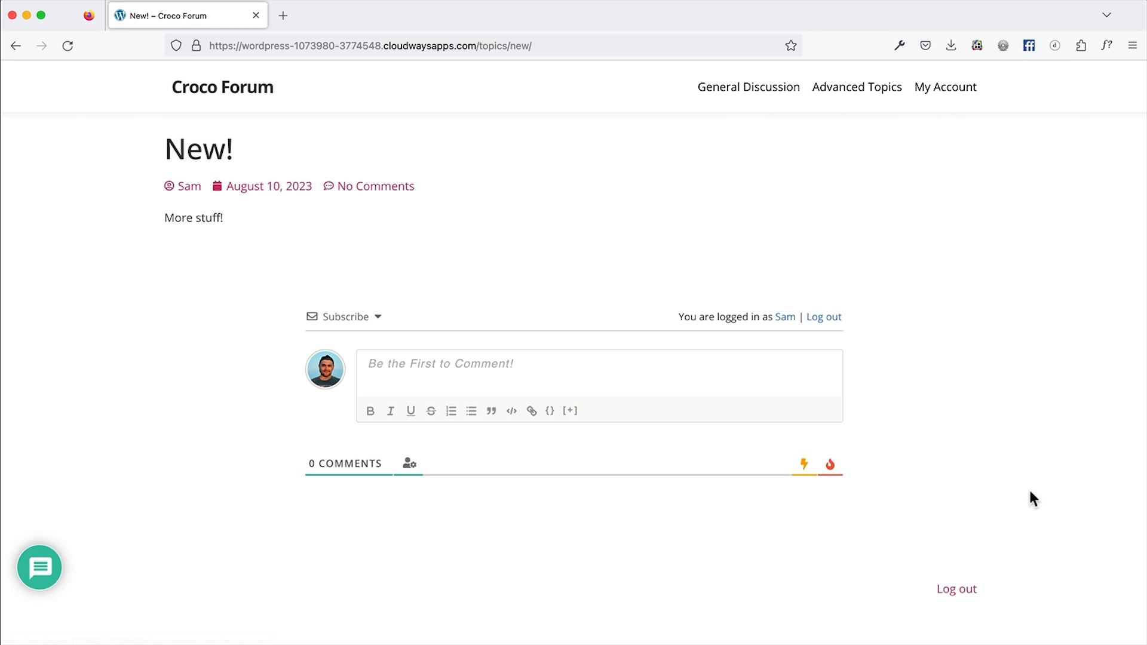
left_click(959, 590)
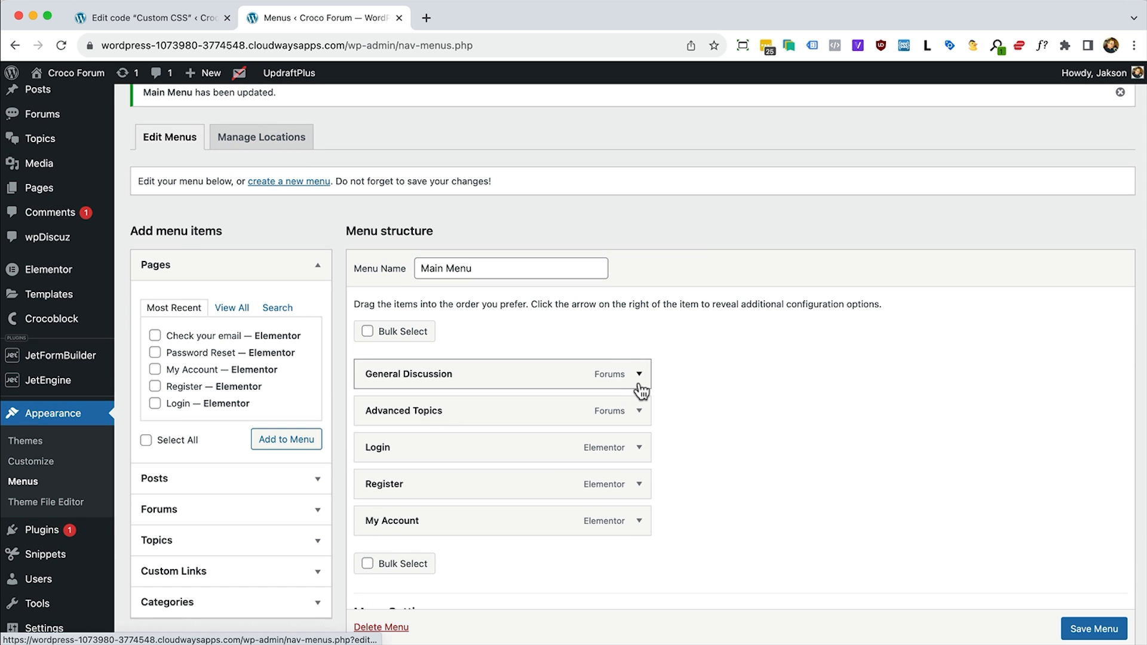
Give General Discussion and Advanced Topics the hide-logged-out CSS class
left_click(638, 374)
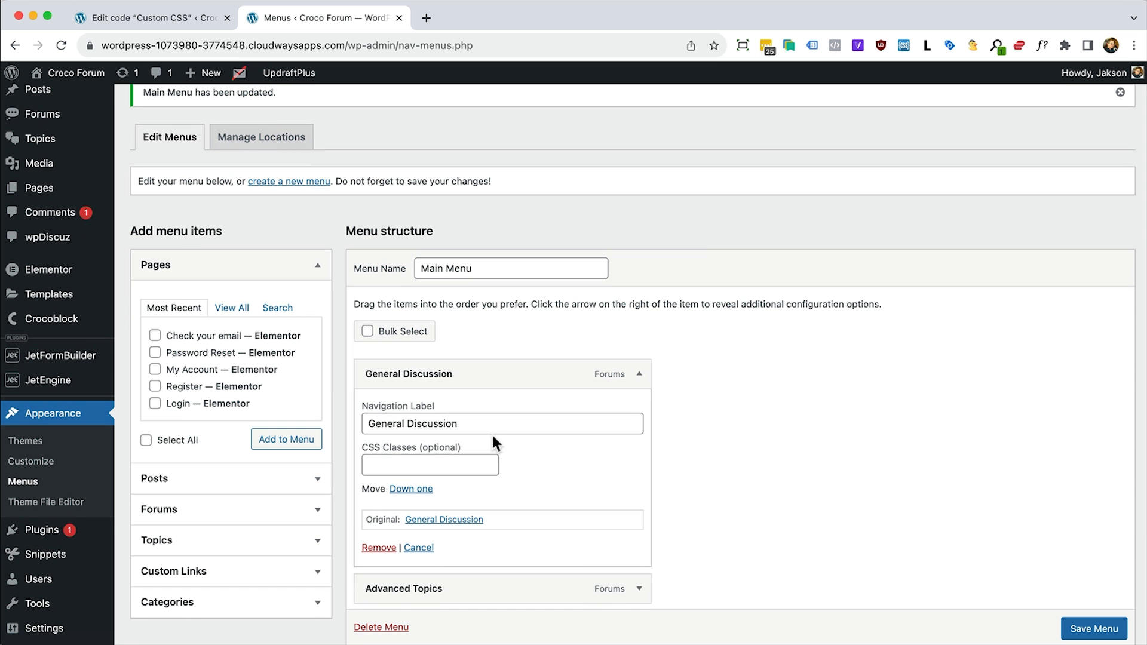
scroll(472, 430, "down", 2)
left_click(403, 420)
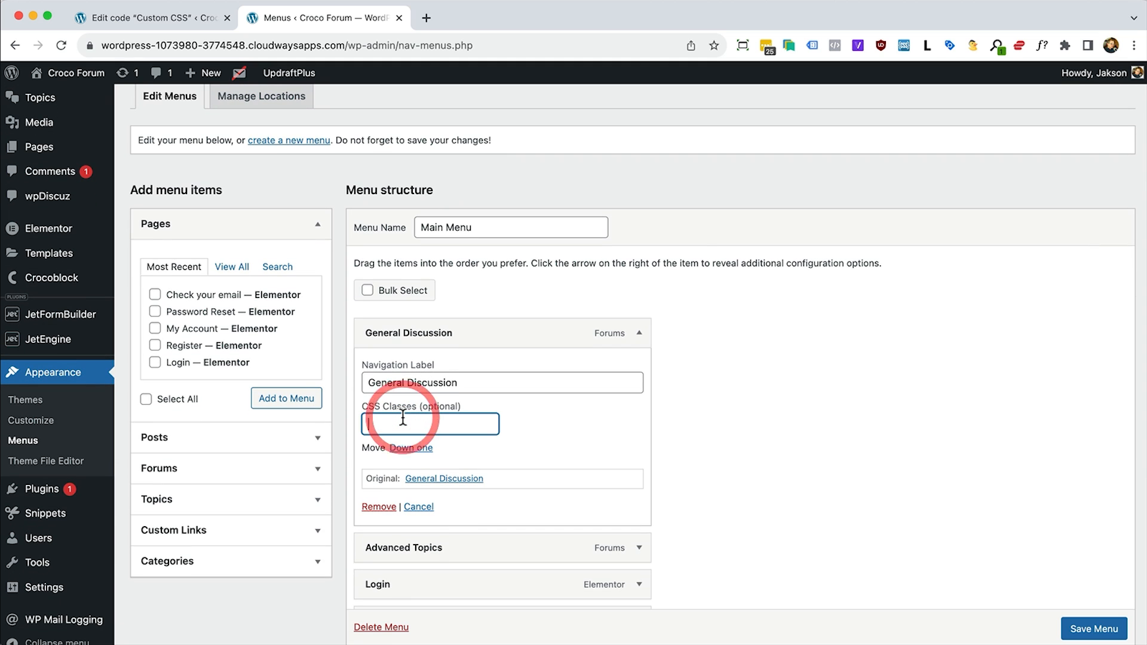
type("hide-logged-out")
scroll(674, 439, "down", 2)
left_click(639, 478)
scroll(597, 465, "down", 3)
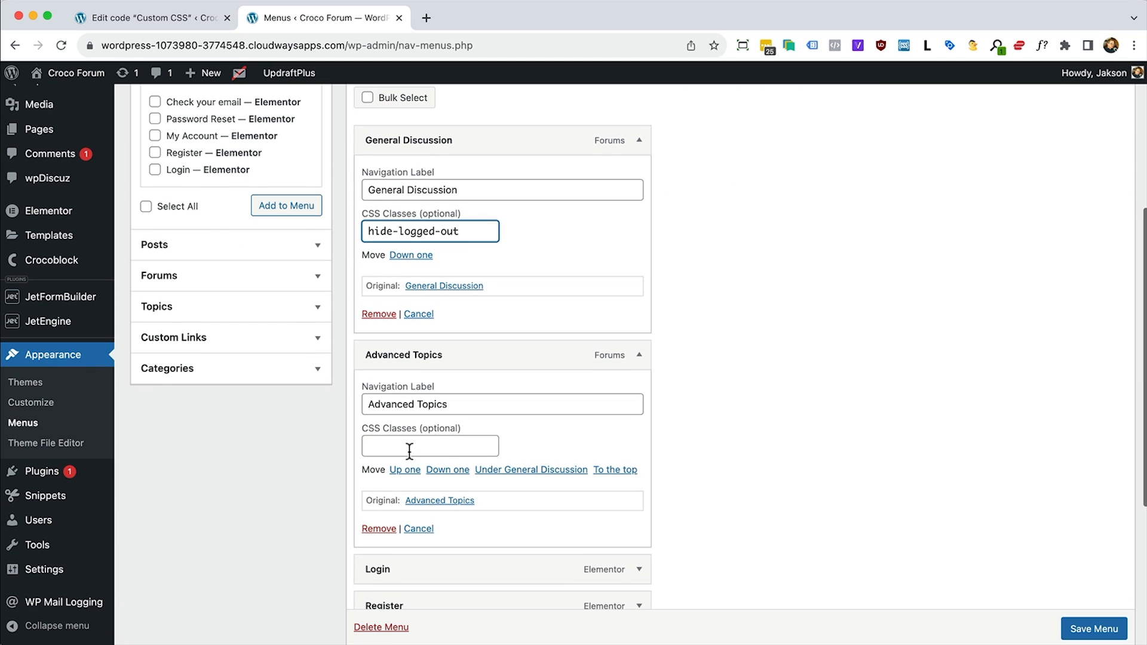
left_click(409, 451)
type("hide-logged-out")
Give My Account the hide-logged-out CSS class and save Main Menu
scroll(580, 469, "down", 3)
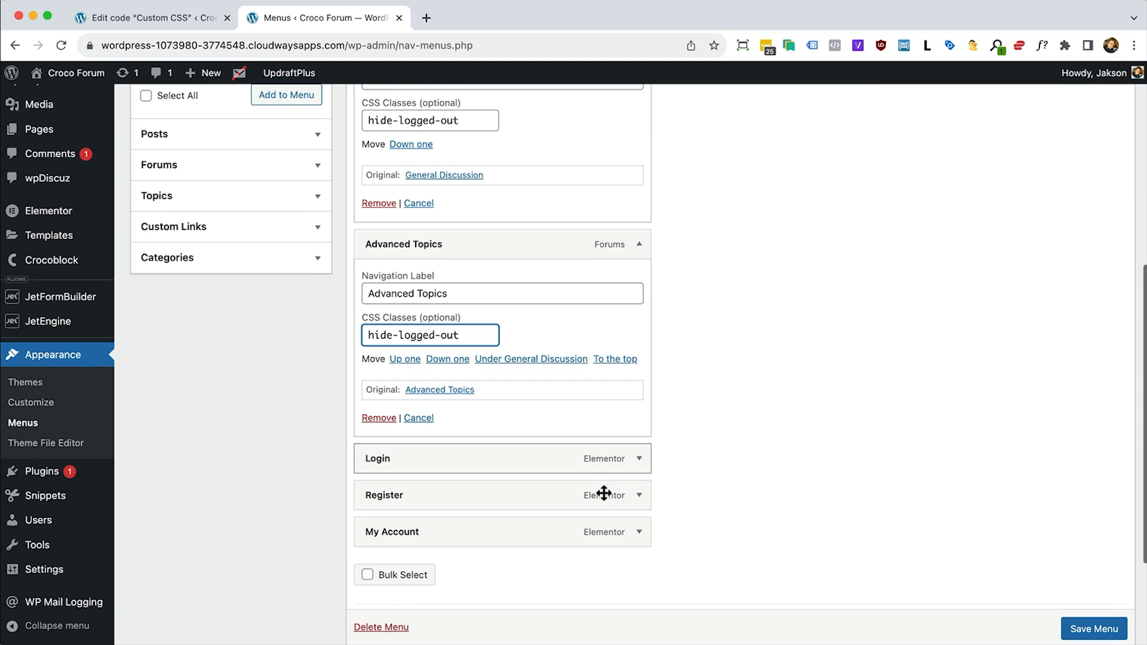
left_click(639, 532)
scroll(478, 436, "down", 4)
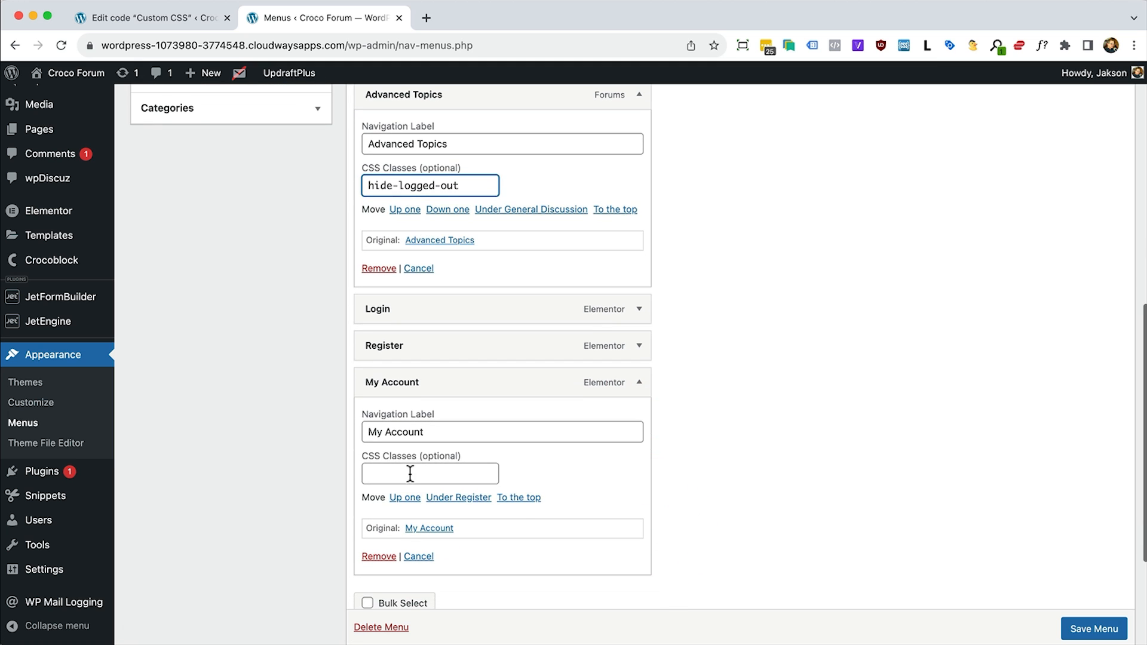
left_click(410, 473)
left_click(461, 507)
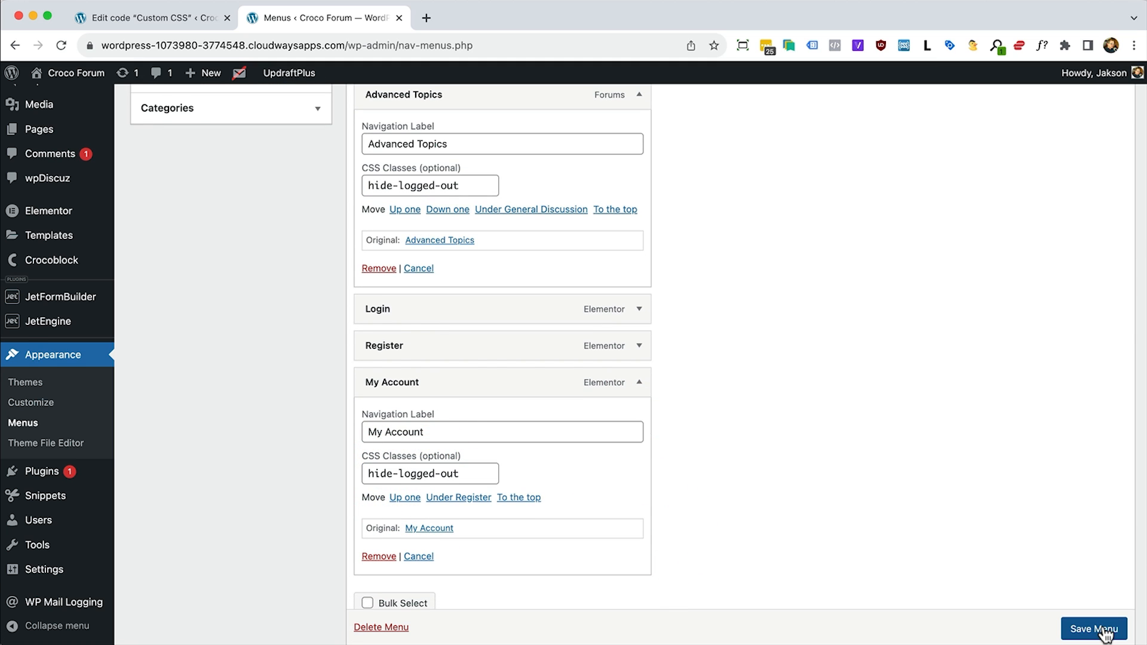
left_click(1104, 629)
Add .hide-logged-out { display: none !important } on line 7 of Custom CSS and update it
left_click(157, 19)
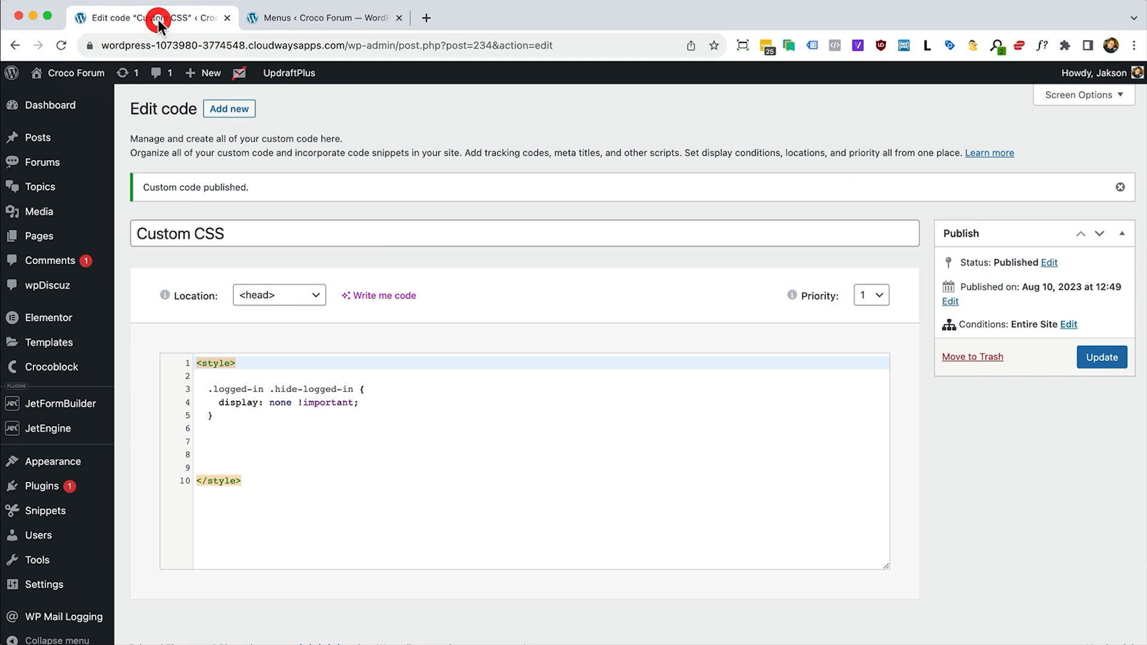
left_click(225, 442)
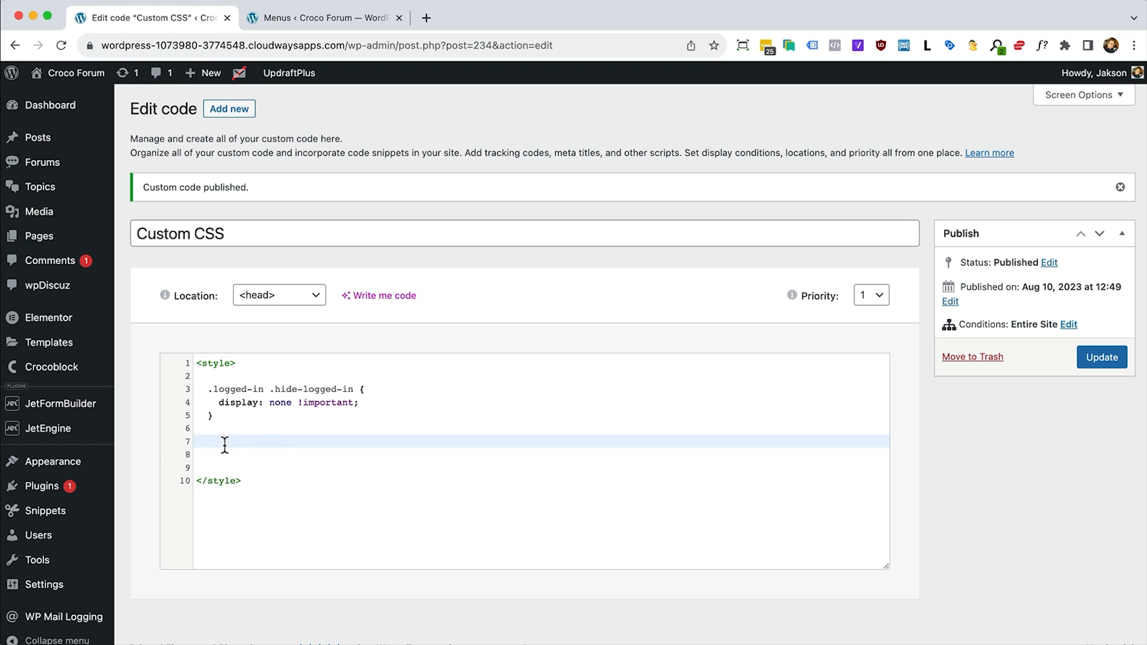
type(".")
type("hide-logged-out")
type("{")
key("Return")
type("display")
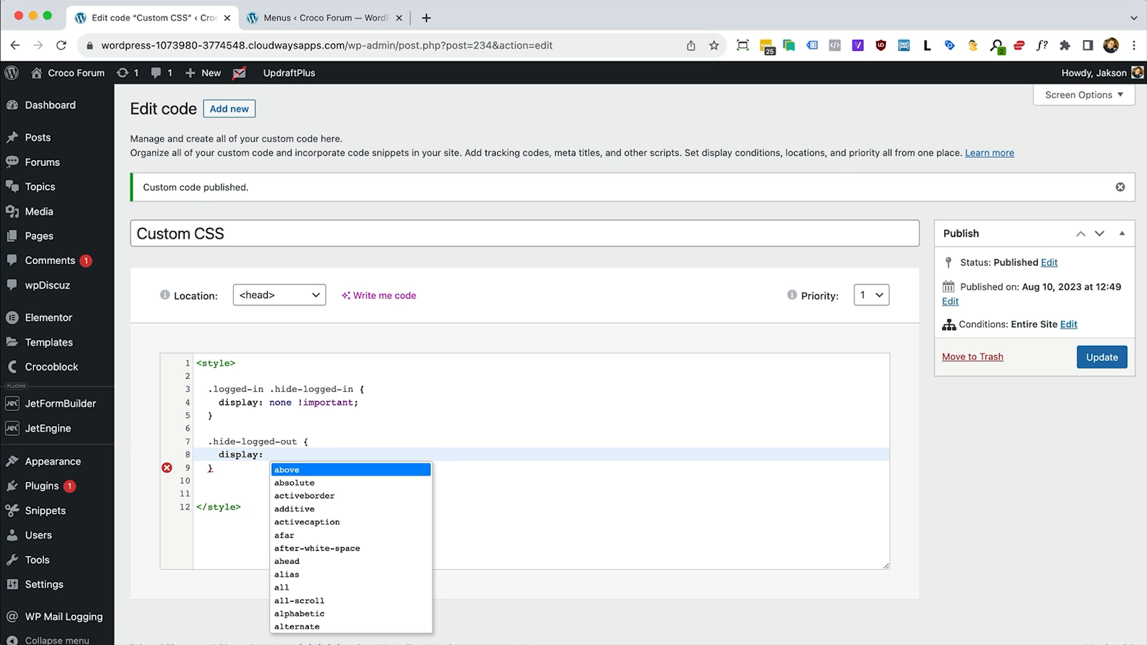
type(": non")
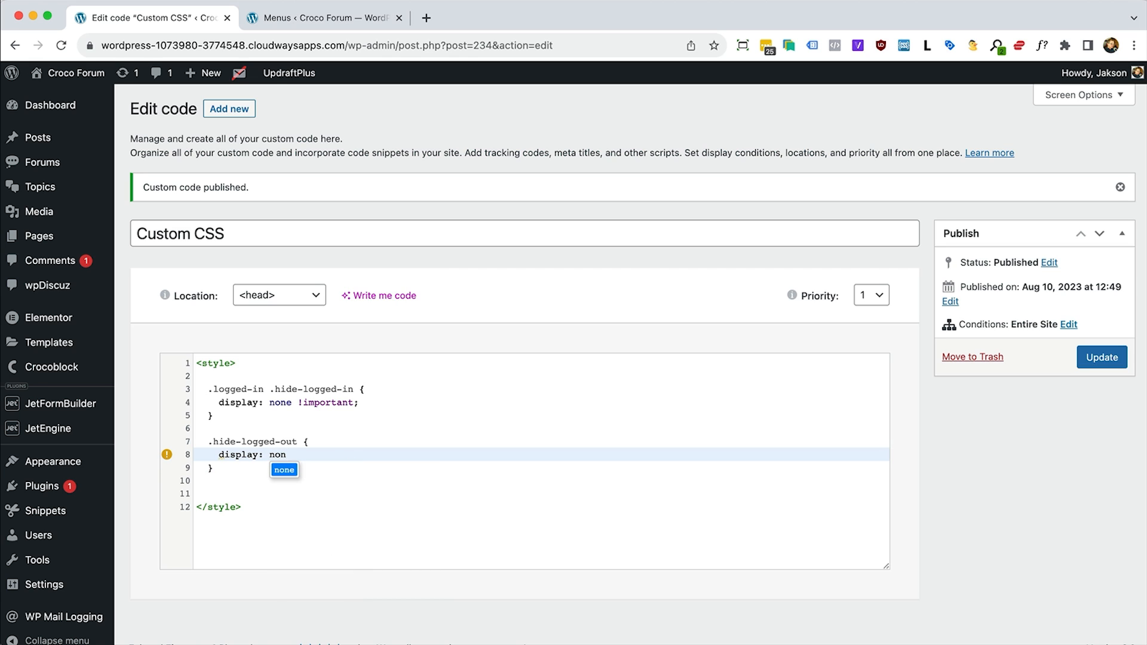
type("e !")
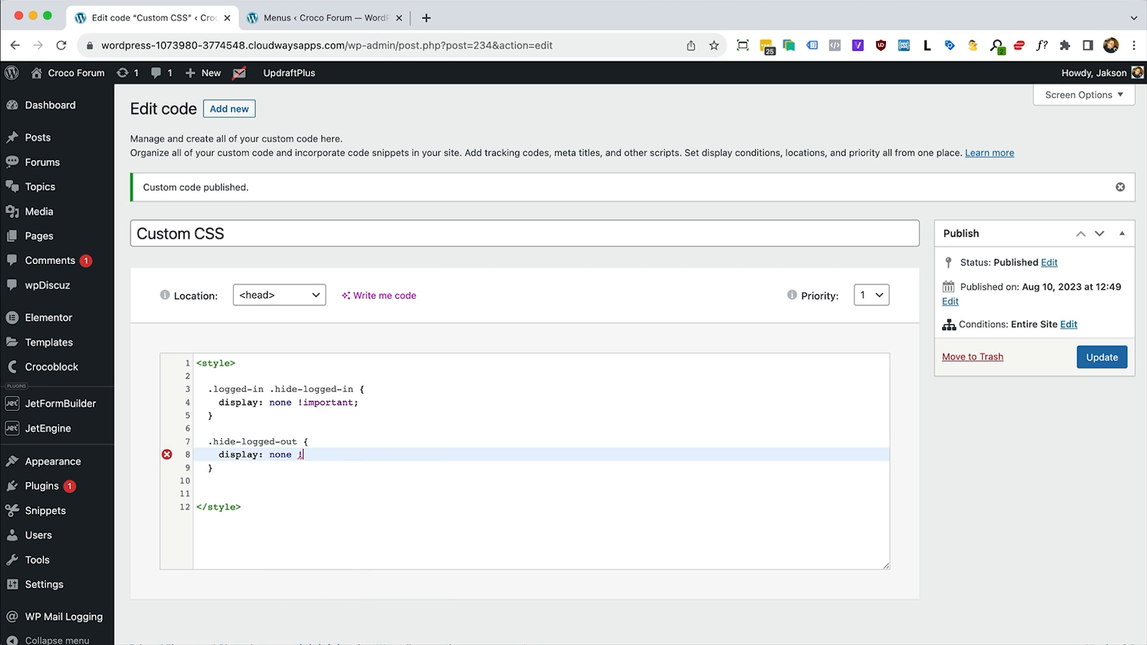
type("important;")
left_click(1102, 358)
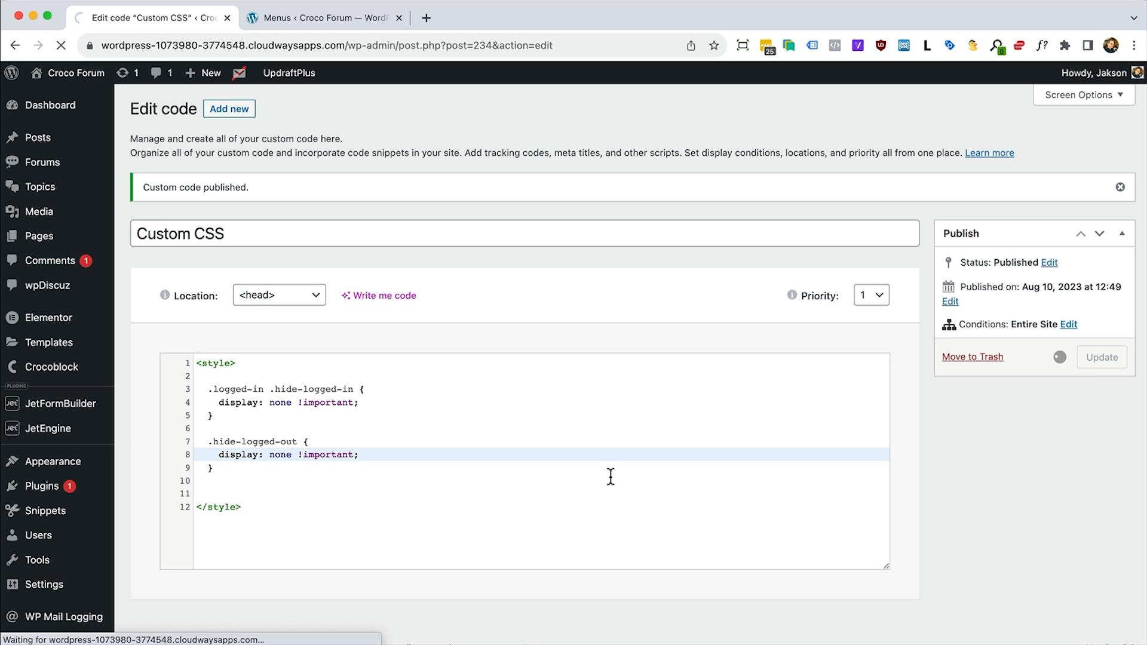
key("super+Tab")
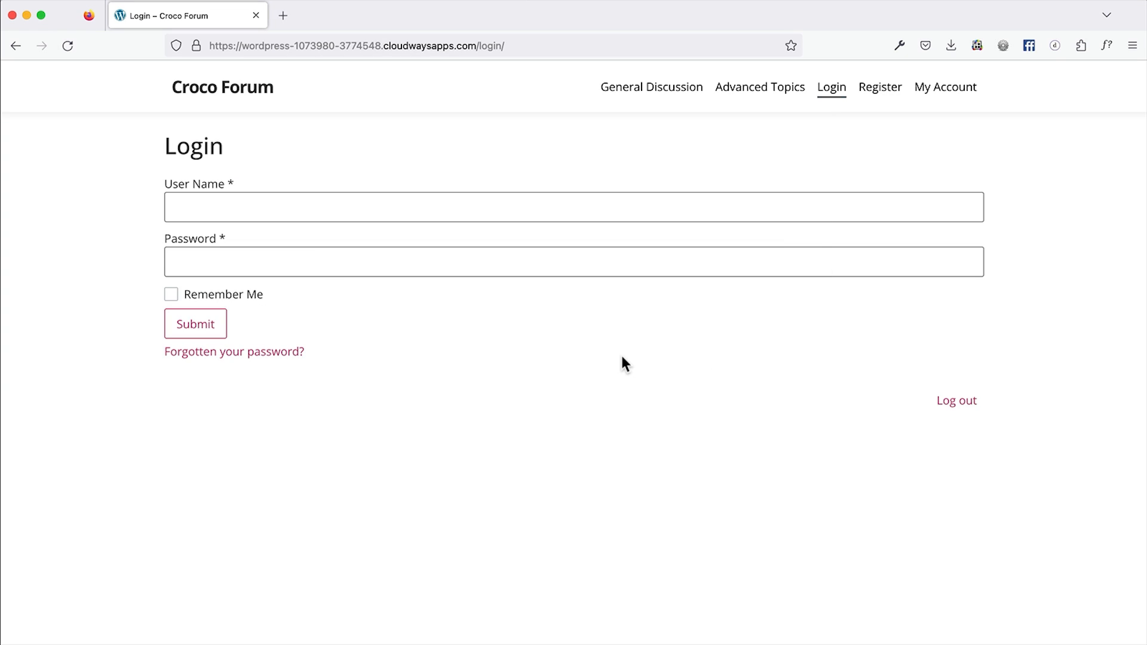
Reload the Login page to check that only Login and Register appear, then log in with the user's name and password
left_click(416, 128)
key("super+r")
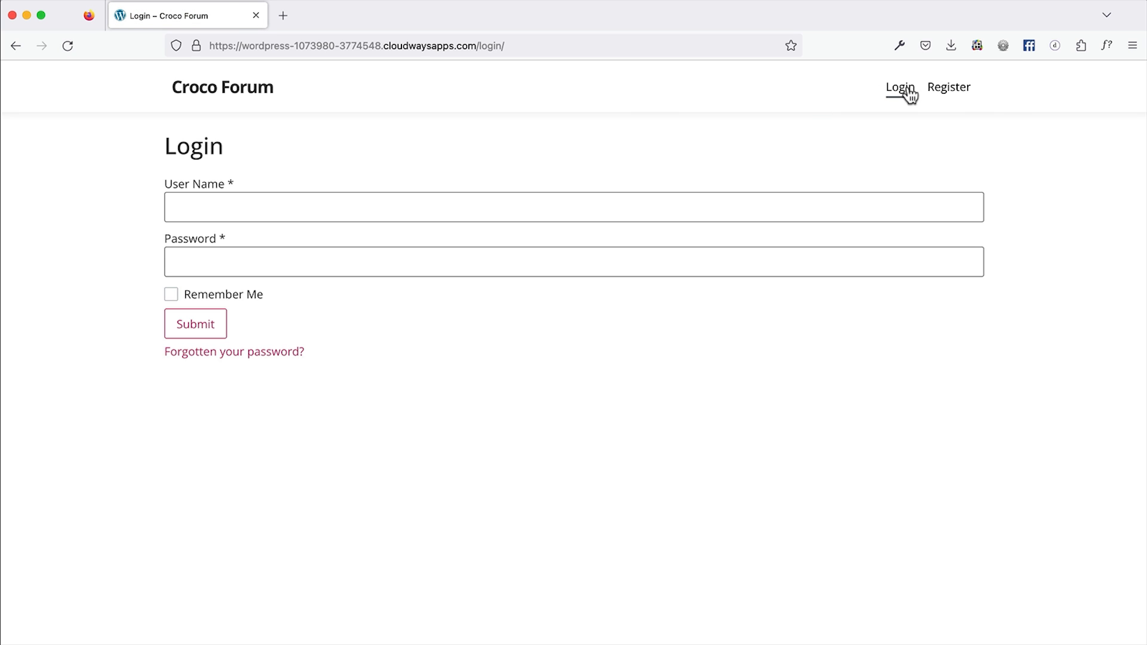
left_click(231, 204)
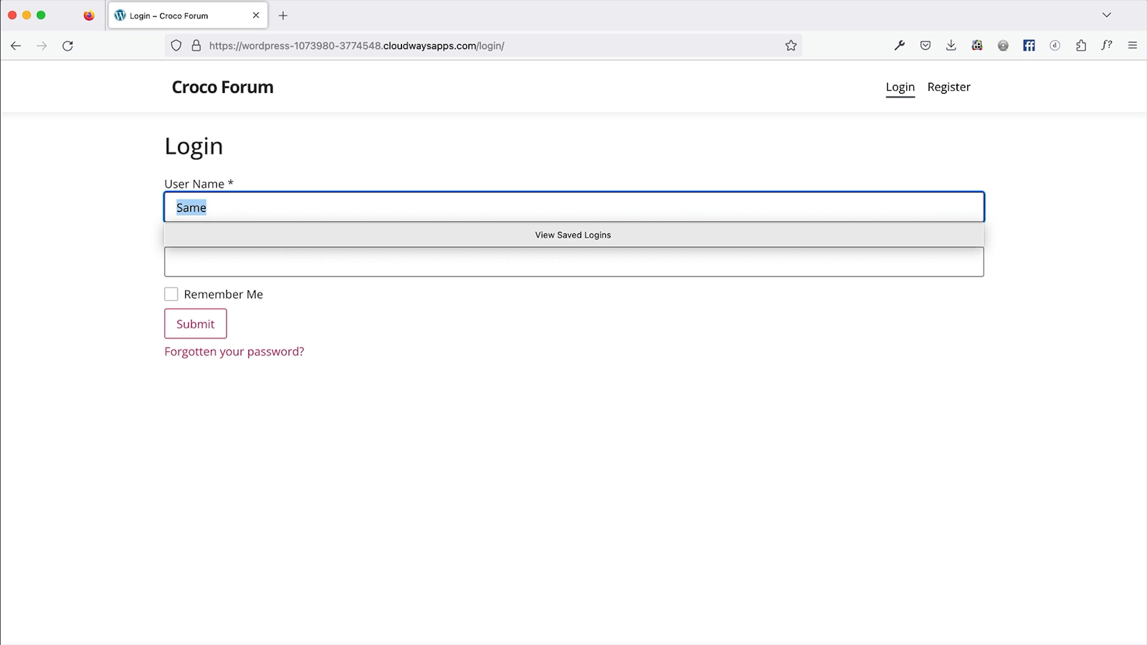
type("Sam")
key("Tab")
left_click(394, 248)
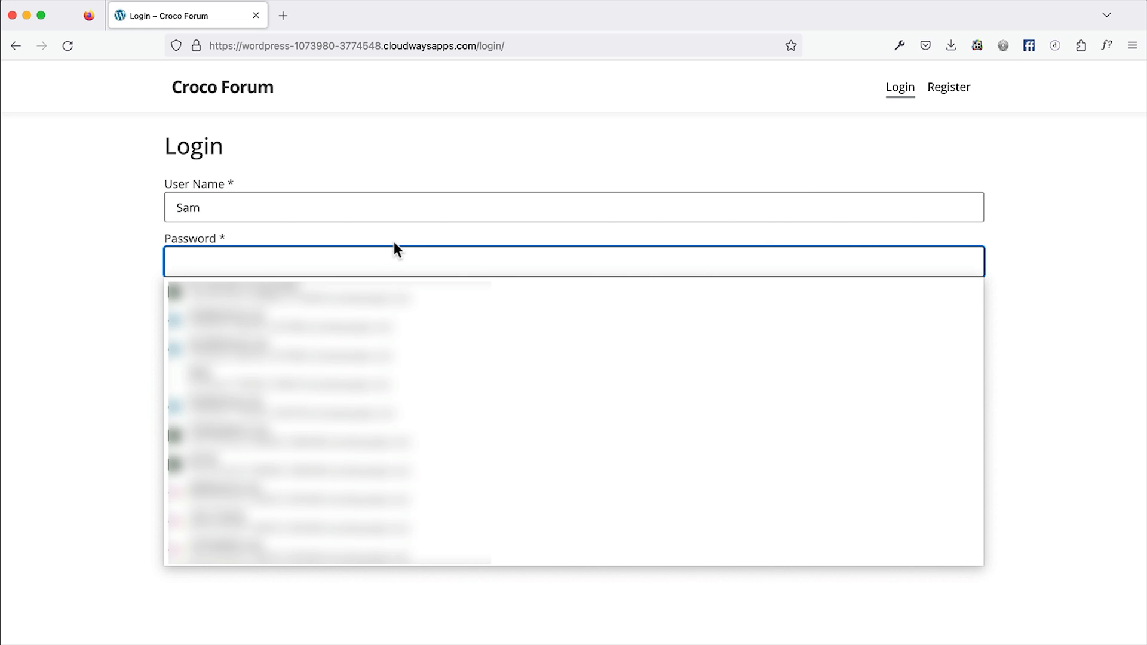
type("•••")
left_click(199, 324)
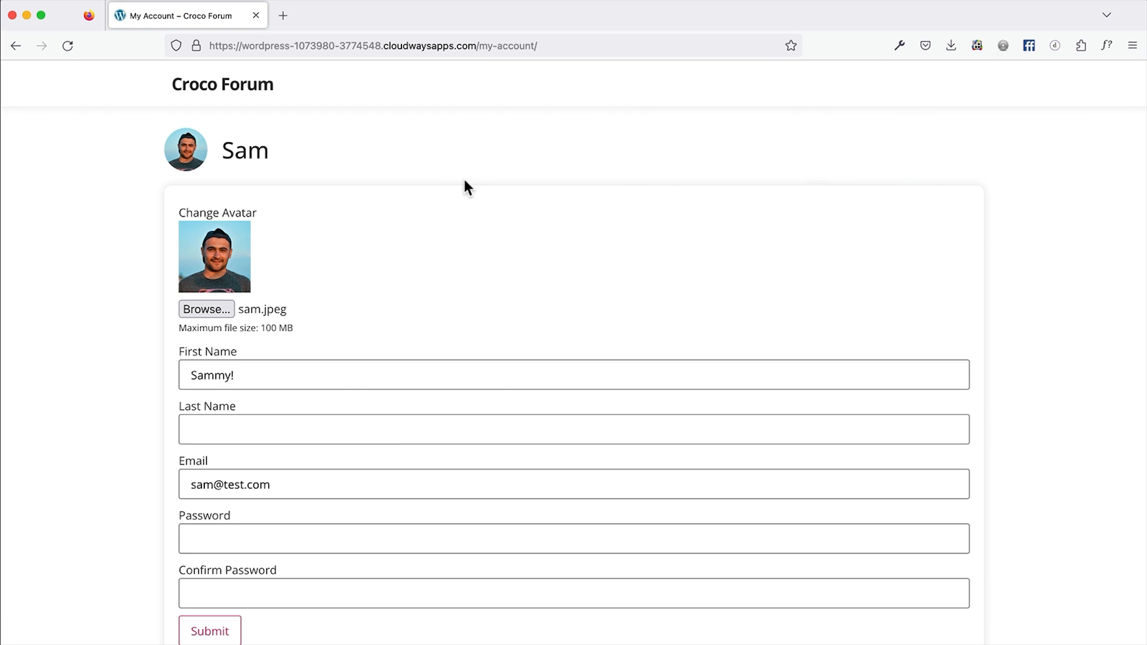
key("super+Tab")
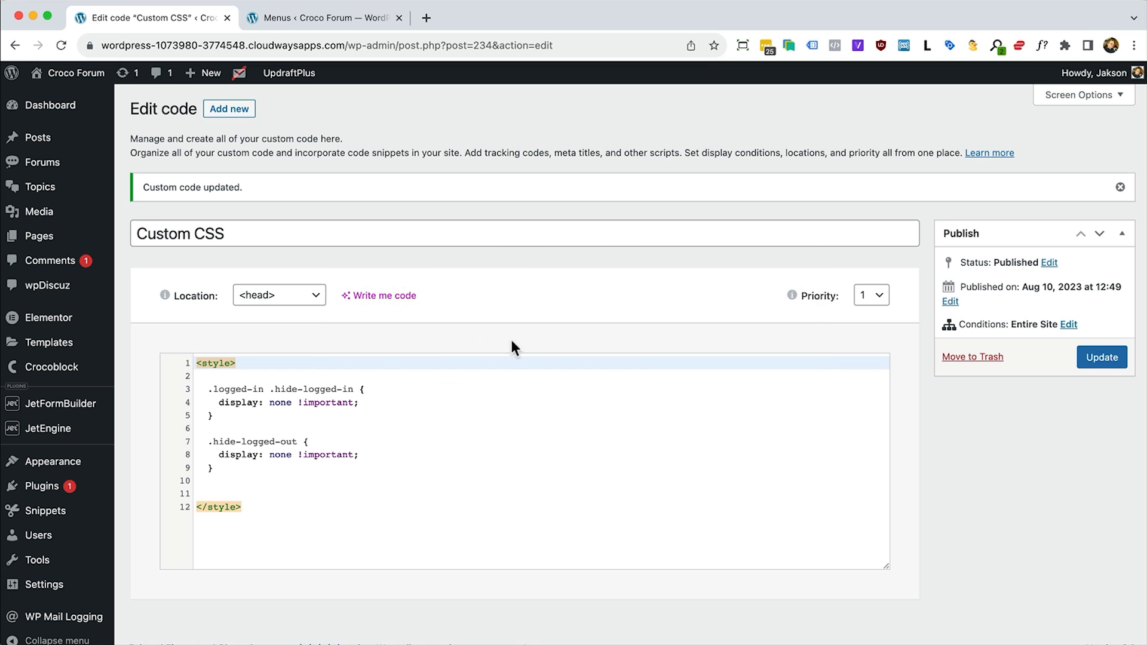
left_click(243, 468)
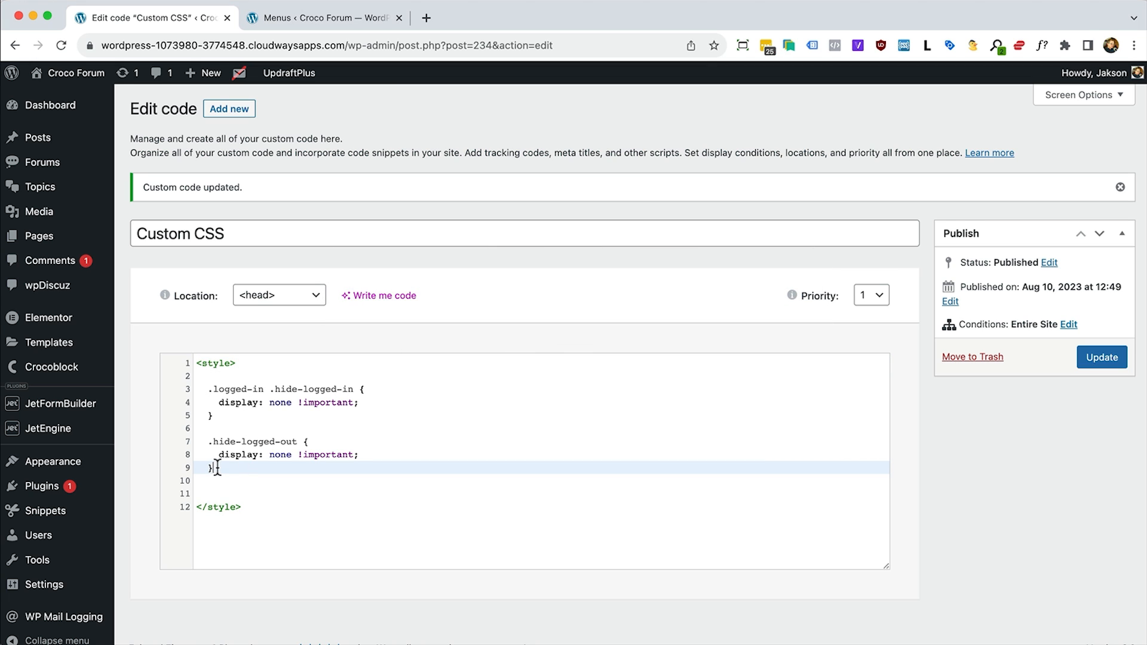
Add the rule .logged-in .hide-logged-out { display: block !important; } below the existing rule and update the snippet
left_click_drag(213, 468, 176, 432)
key("super+c")
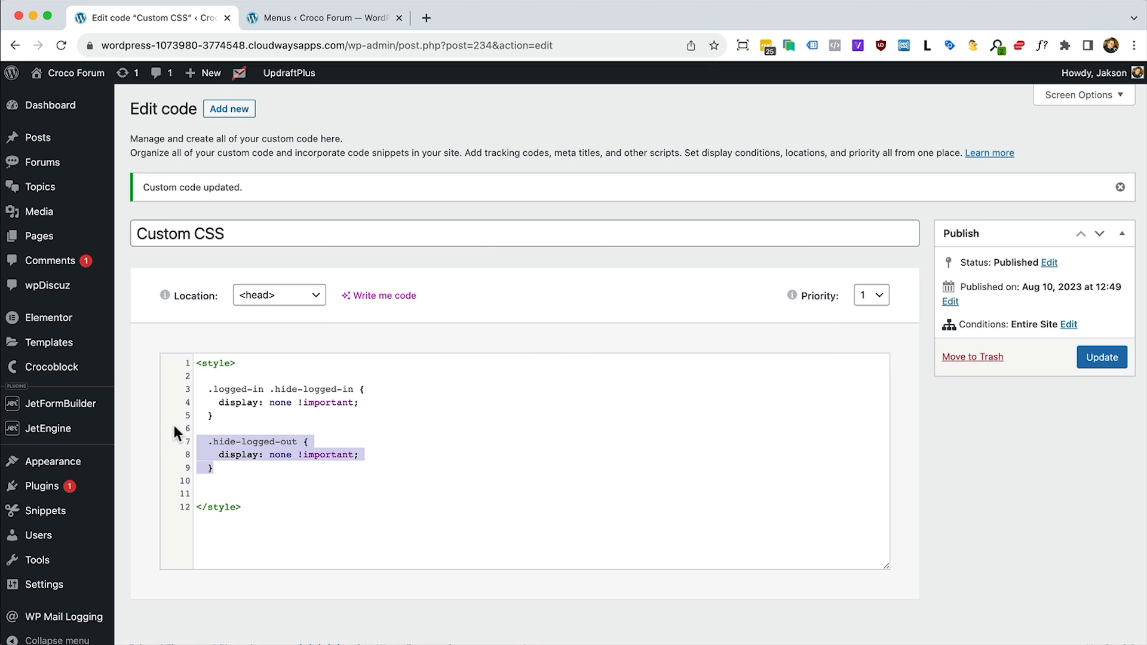
left_click(237, 481)
key("Return")
key("super+v")
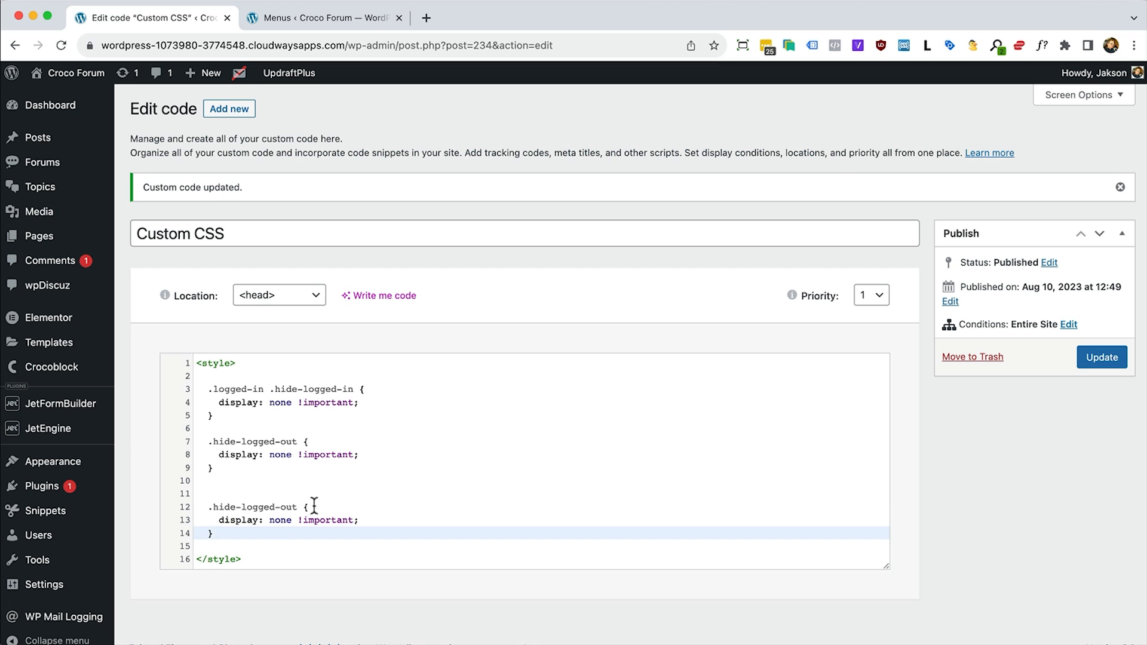
double_click(279, 520)
type("block")
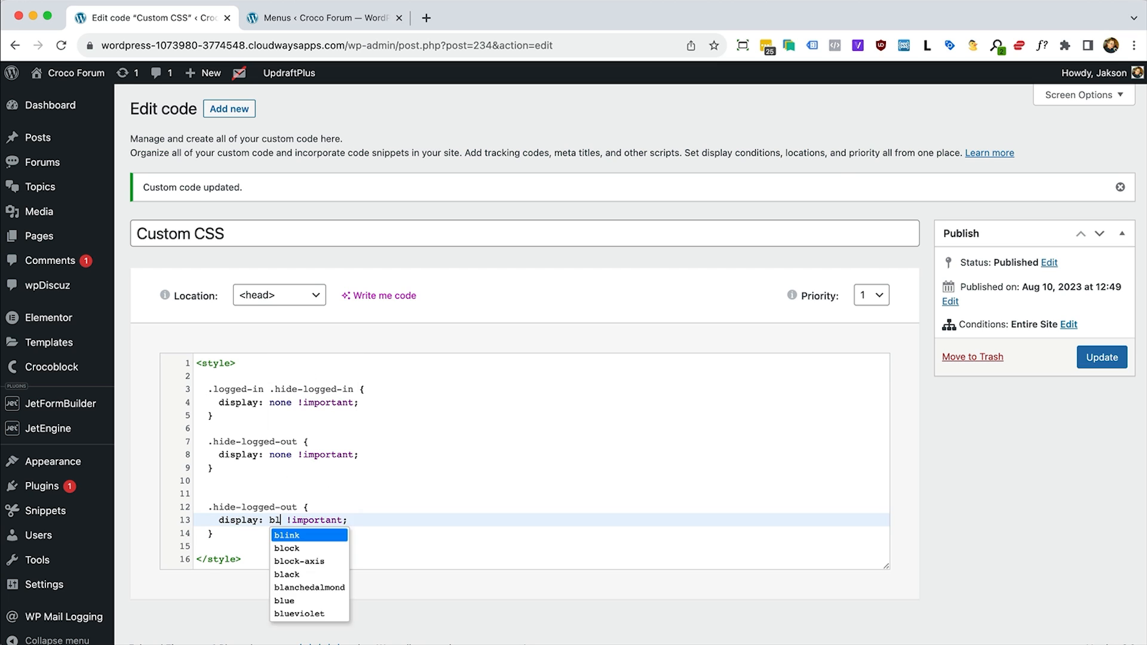
left_click(405, 500)
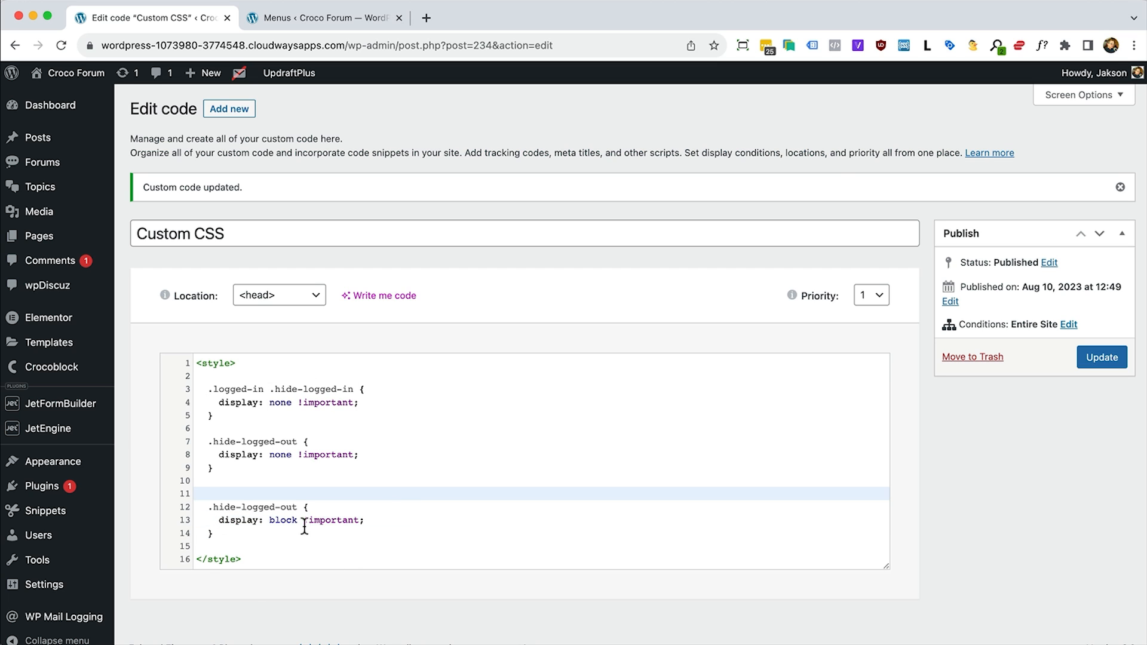
left_click_drag(263, 389, 208, 389)
key("super+c")
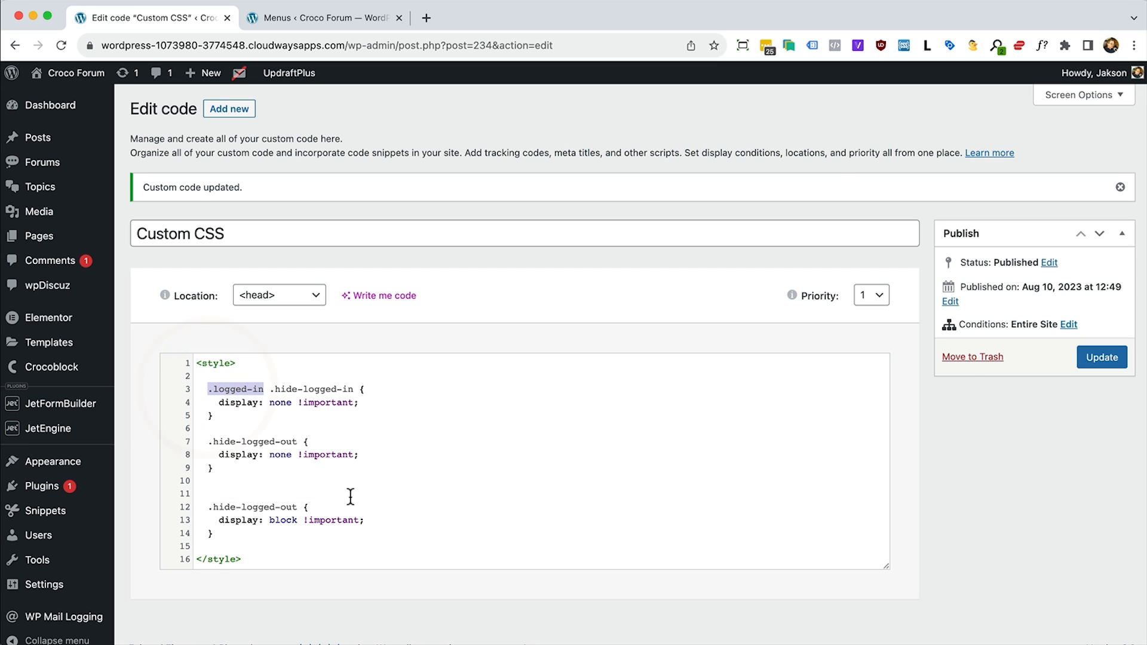
left_click(208, 507)
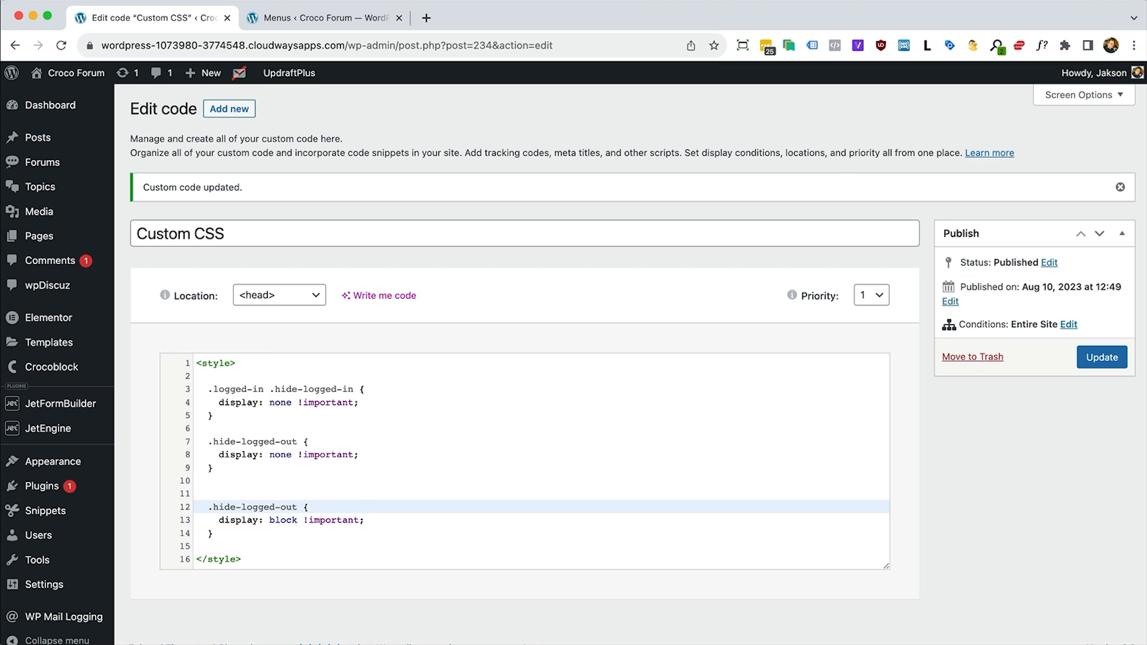
key("super+v")
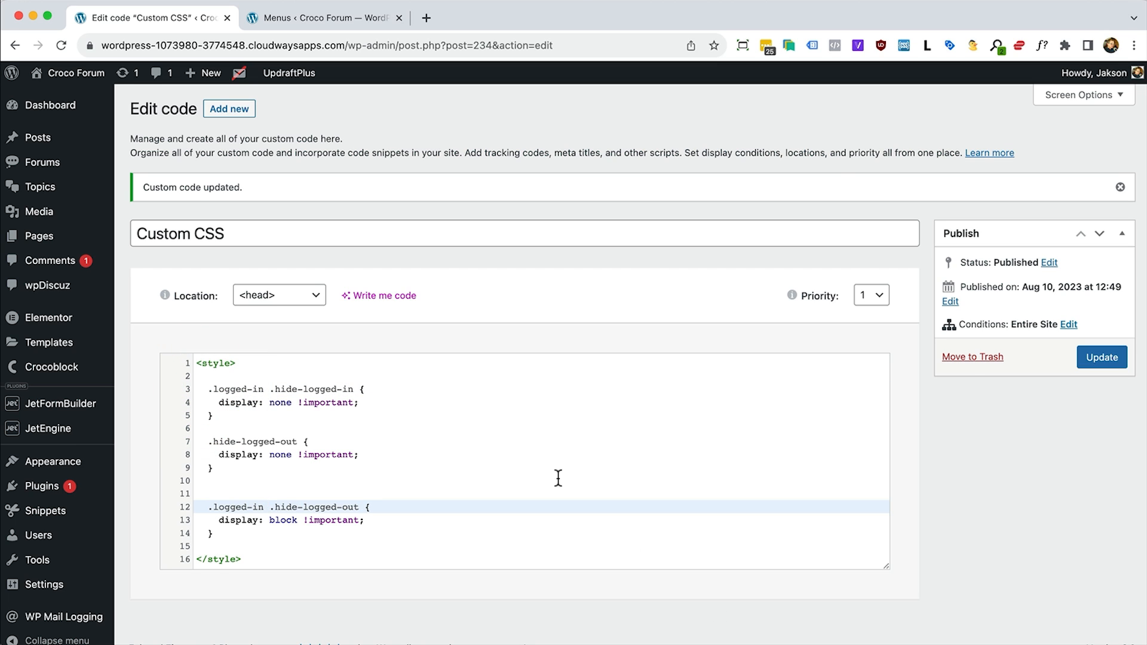
left_click(1114, 358)
Reload My Account in Firefox and scroll to check the logged-in menu and the Log out link
key("super+Tab")
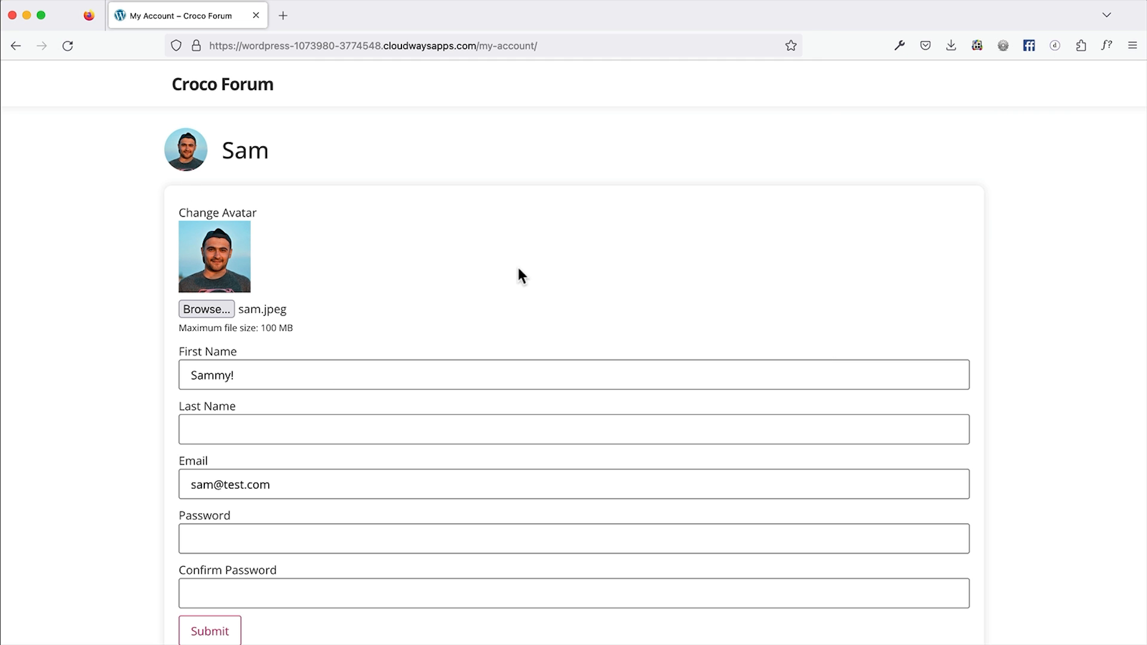
key("super+r")
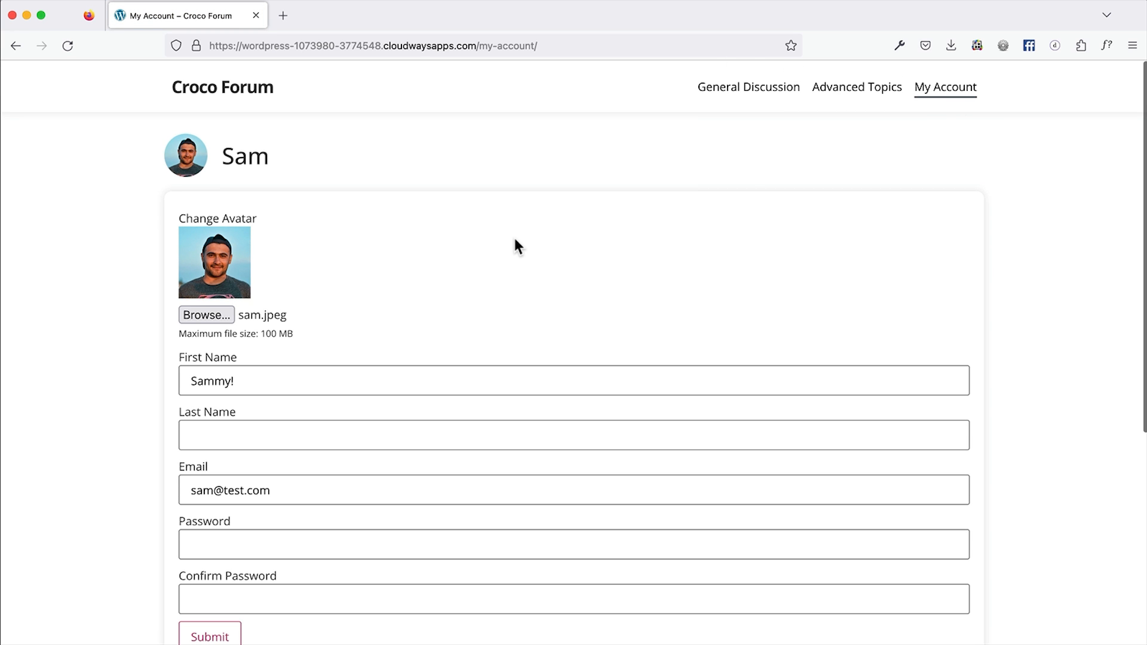
scroll(514, 237, "down", 5)
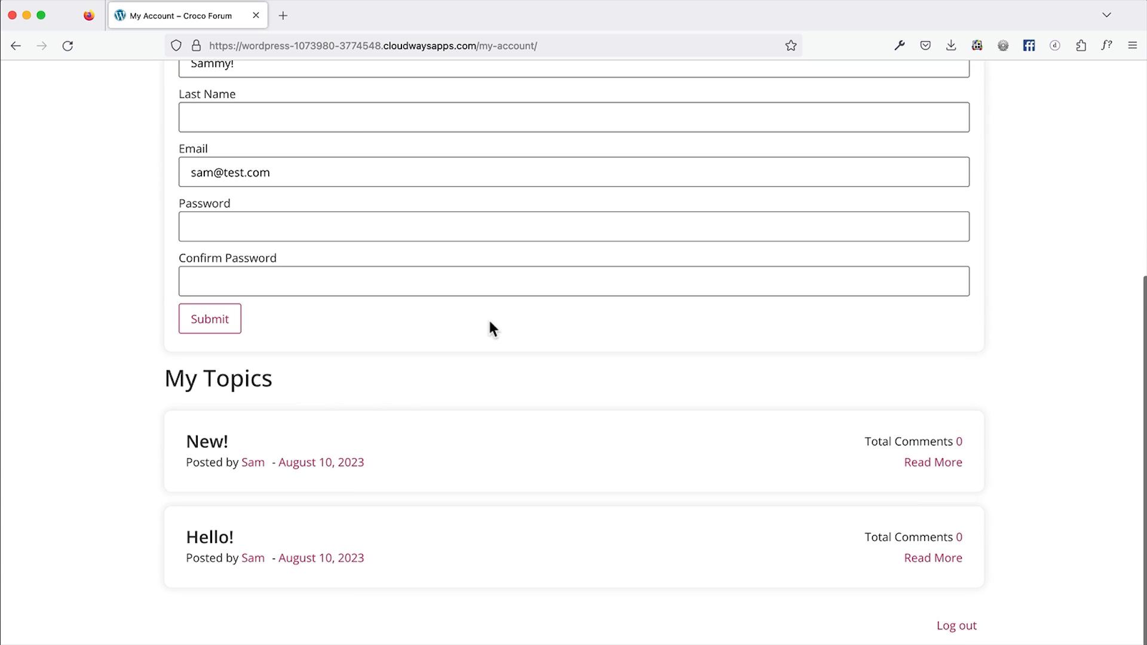
key("super+Tab")
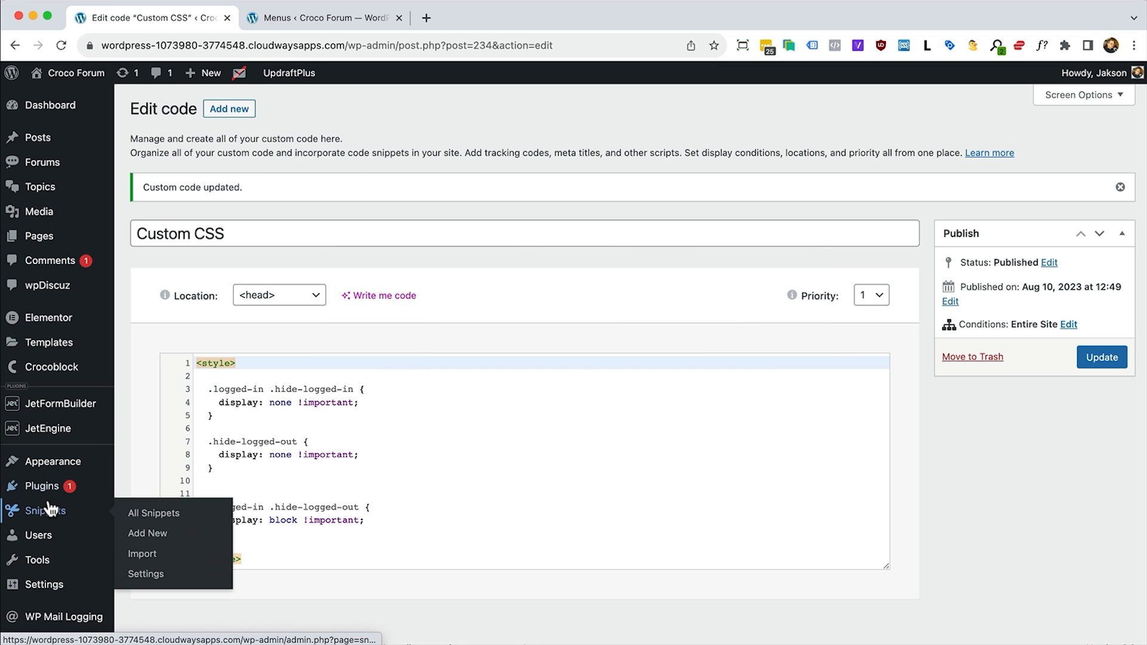
Open the Snippets list in a new tab and inspect the hide-logged-out class in the Log out link snippet
right_click(47, 512)
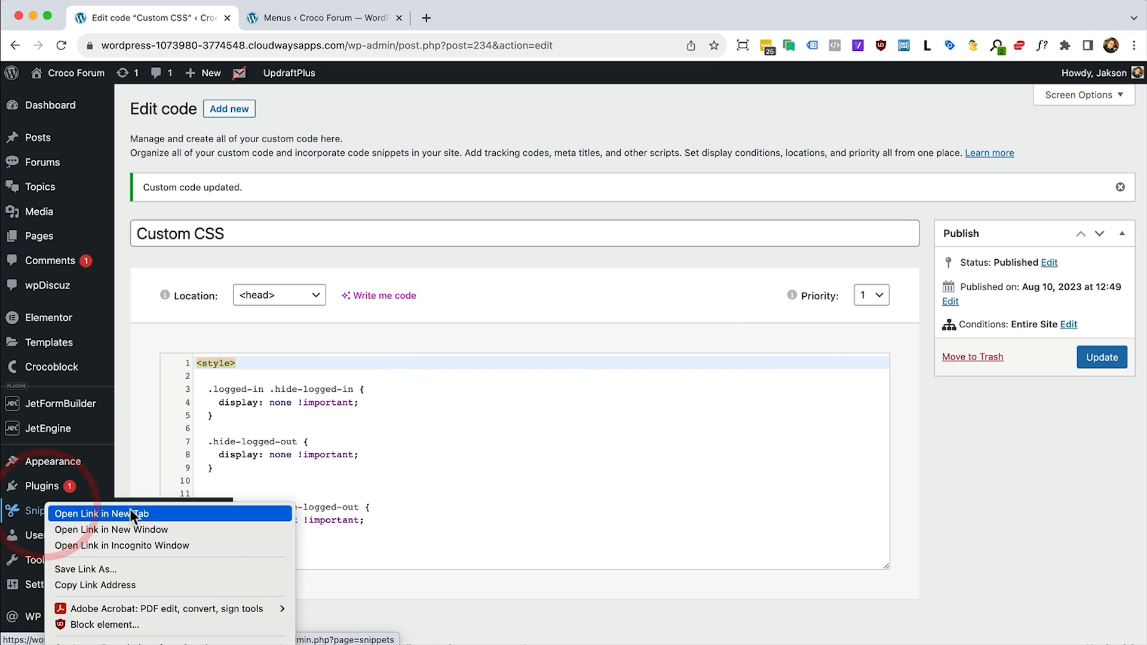
left_click(131, 509)
left_click(493, 19)
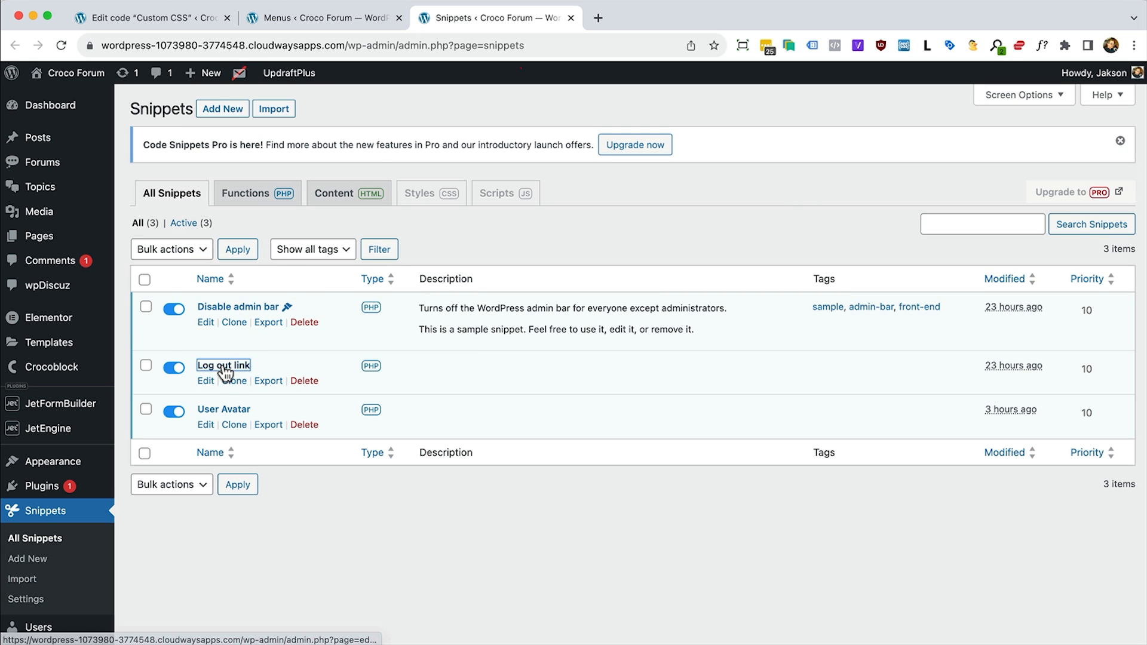
left_click(222, 366)
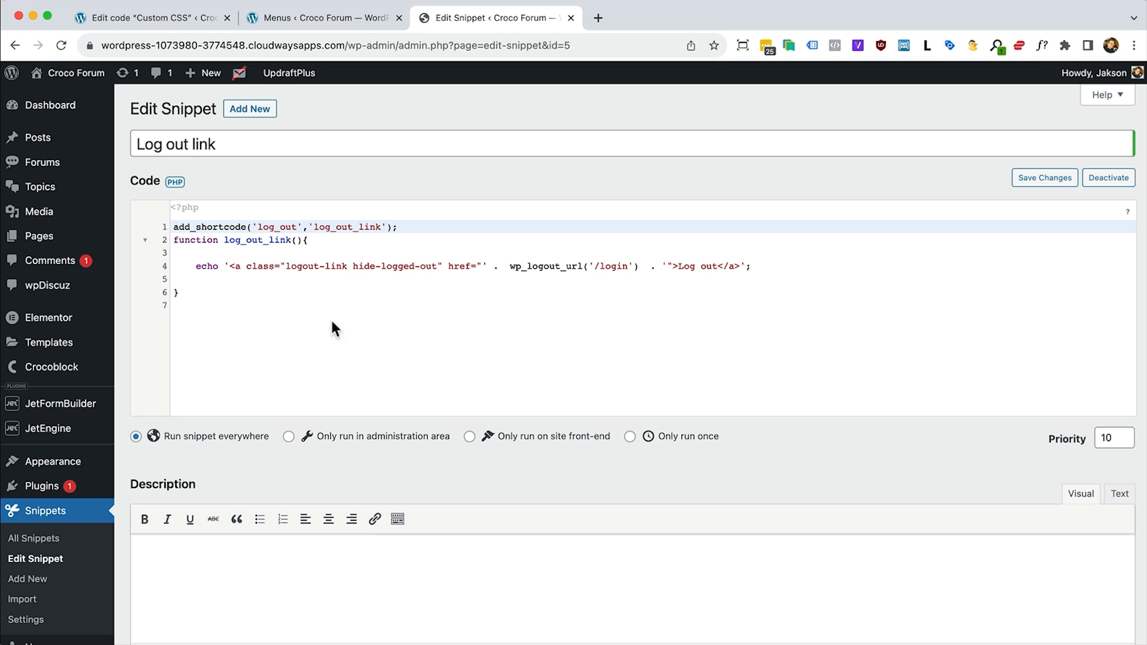
left_click_drag(436, 266, 352, 266)
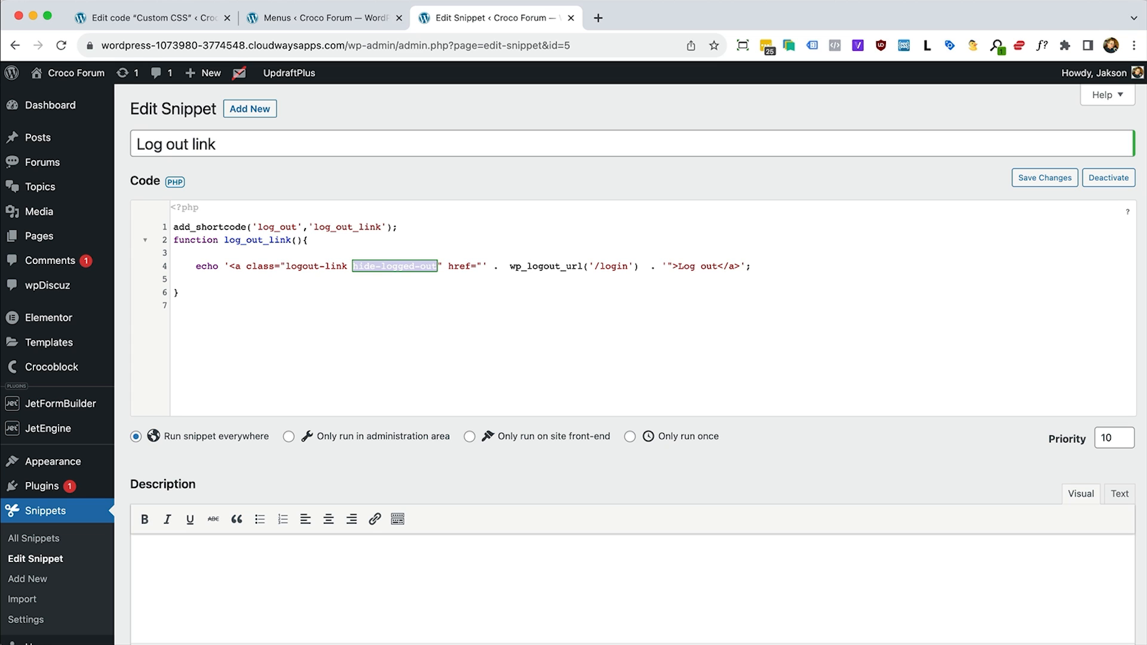
left_click(621, 356)
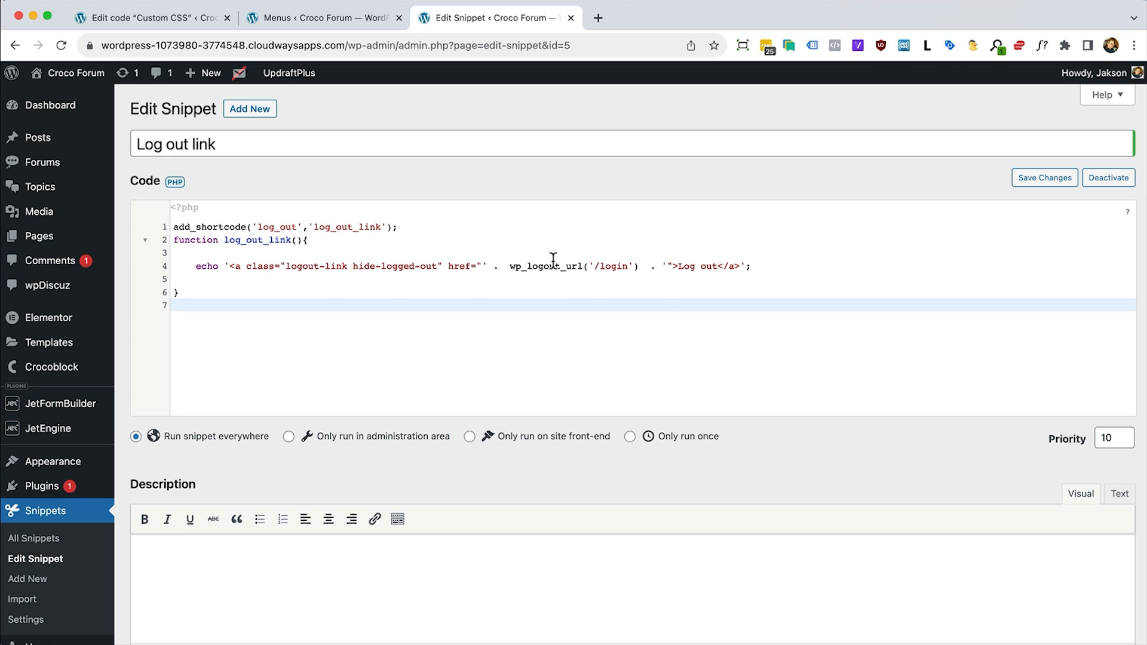
key("super+Tab")
left_click(378, 315)
Search the plugin directory for 'redirect', then install and activate the Redirection plugin
mouse_move(60, 485)
left_click(163, 509)
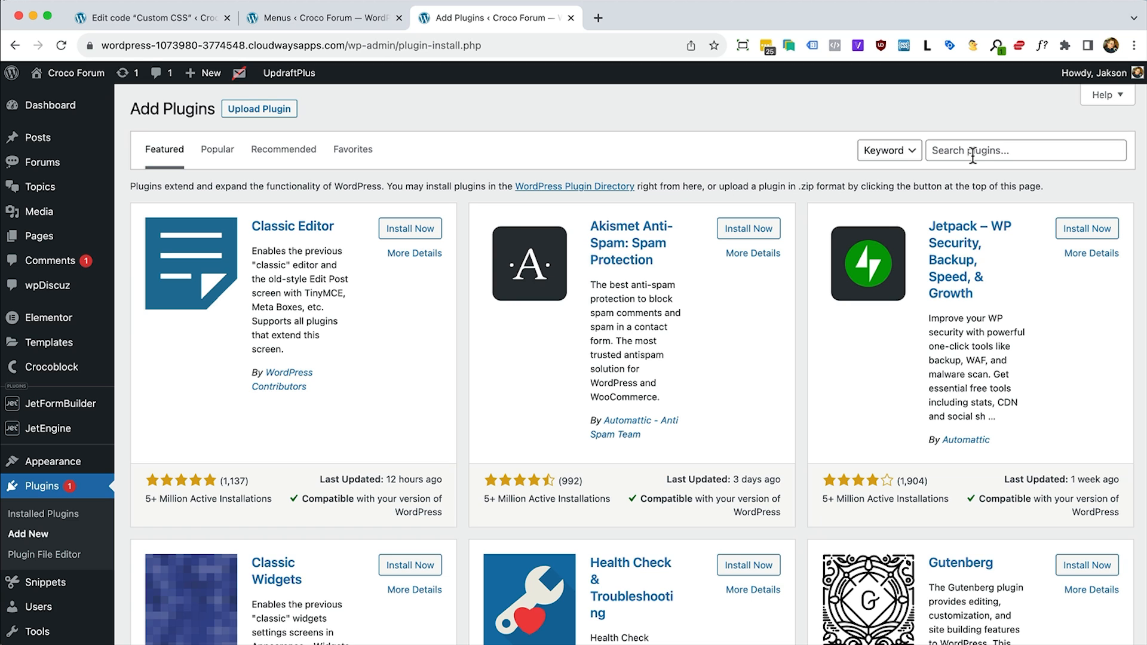
left_click(973, 155)
type("red")
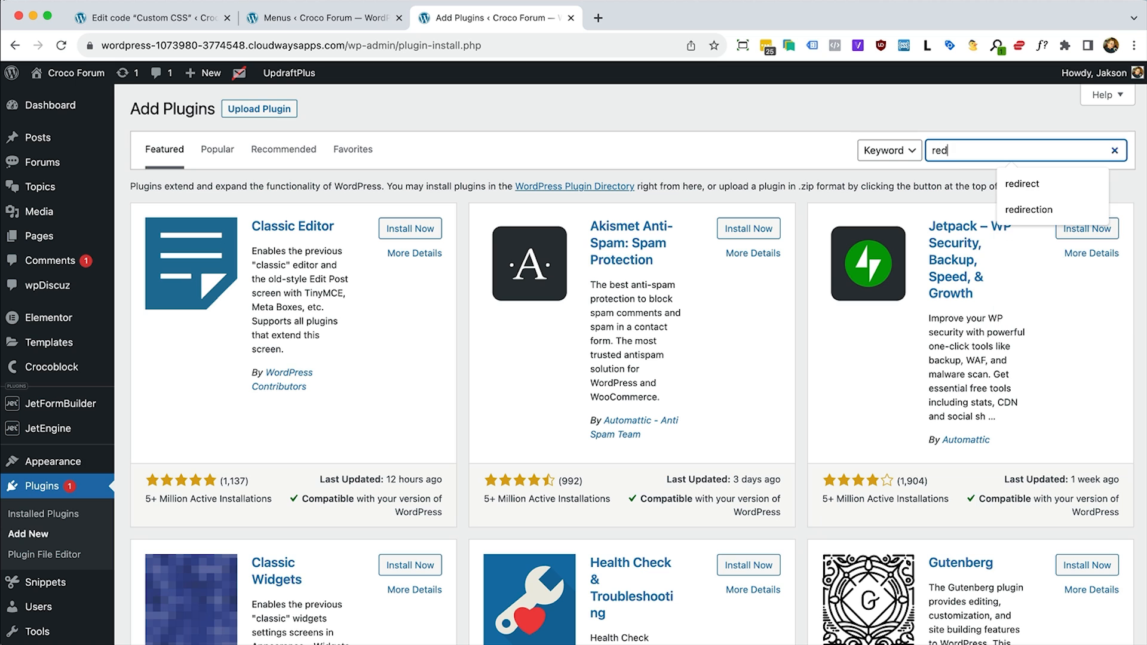
type("irect")
left_click(1029, 209)
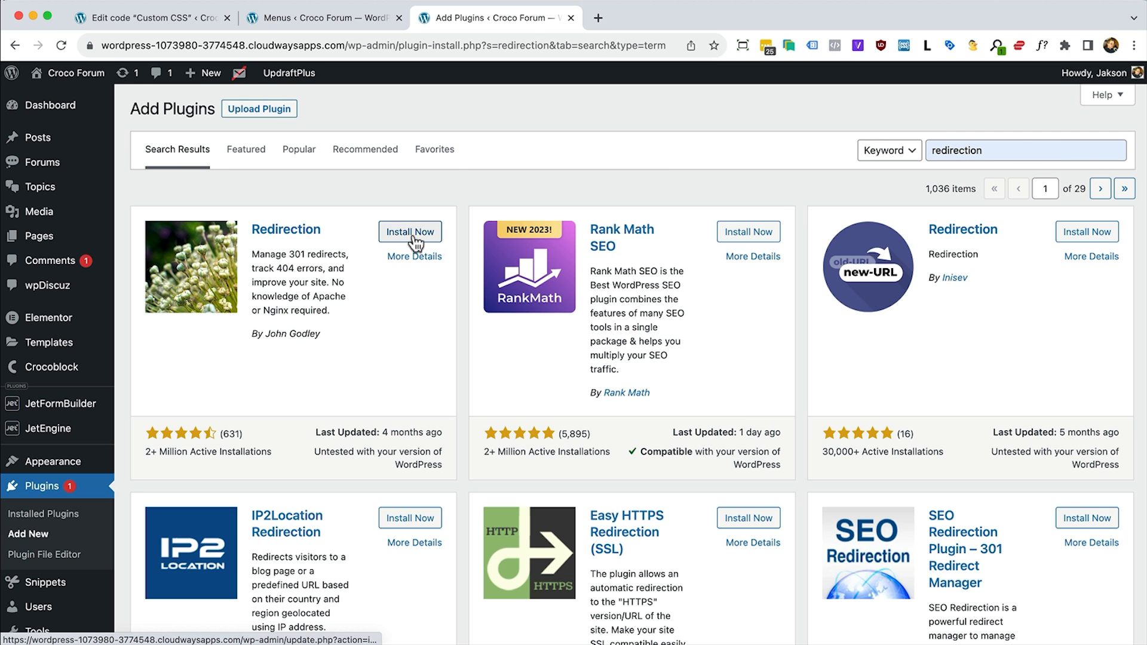
left_click(412, 237)
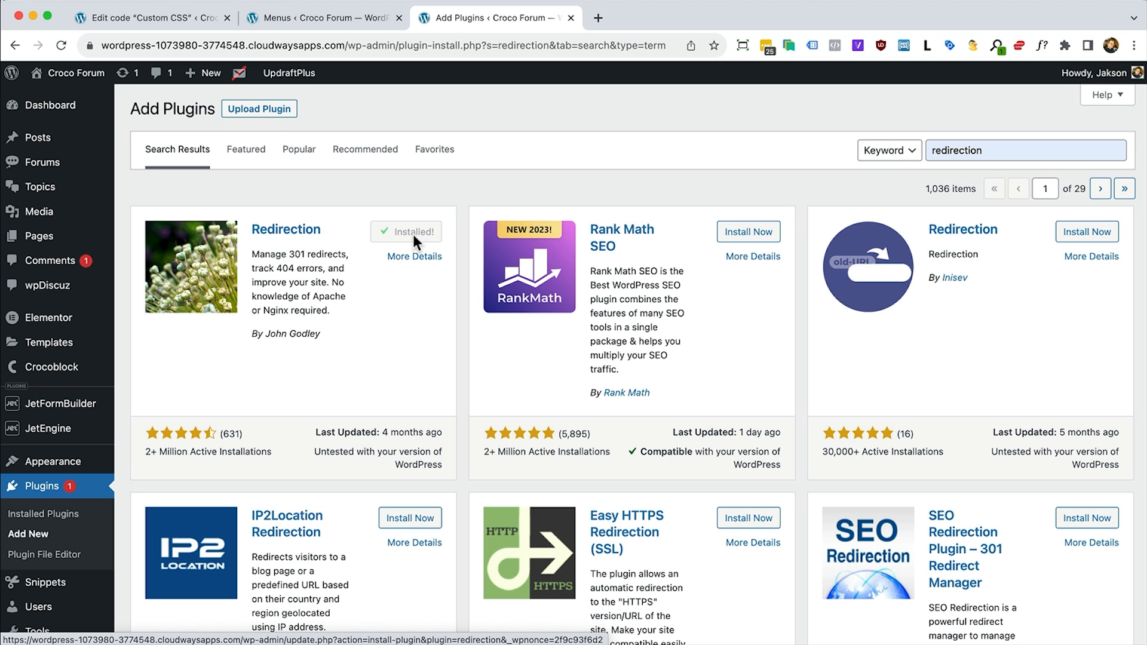
left_click(414, 233)
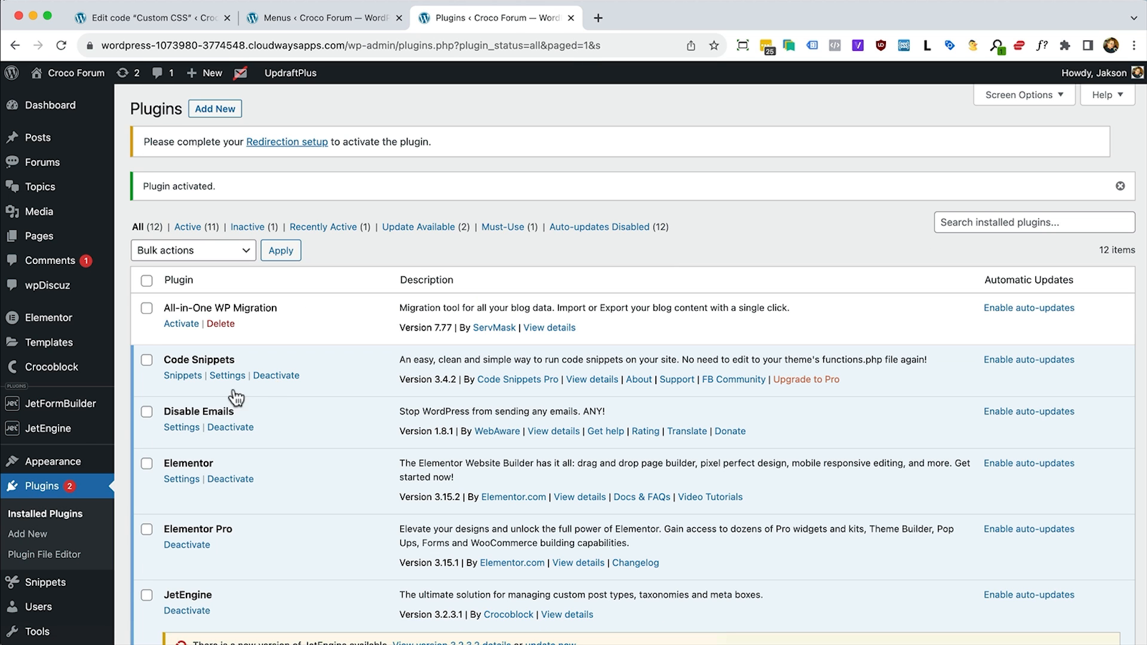
Run the Redirection setup wizard from Tools through to its empty redirects list
scroll(65, 466, "down", 2)
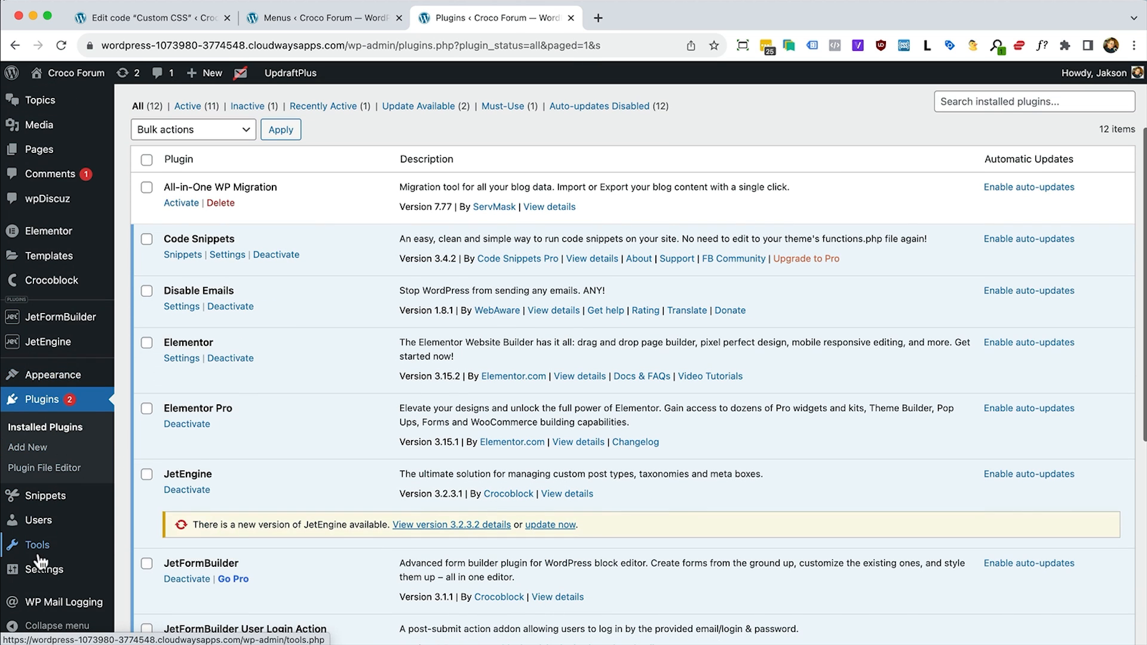
mouse_move(40, 556)
left_click(172, 606)
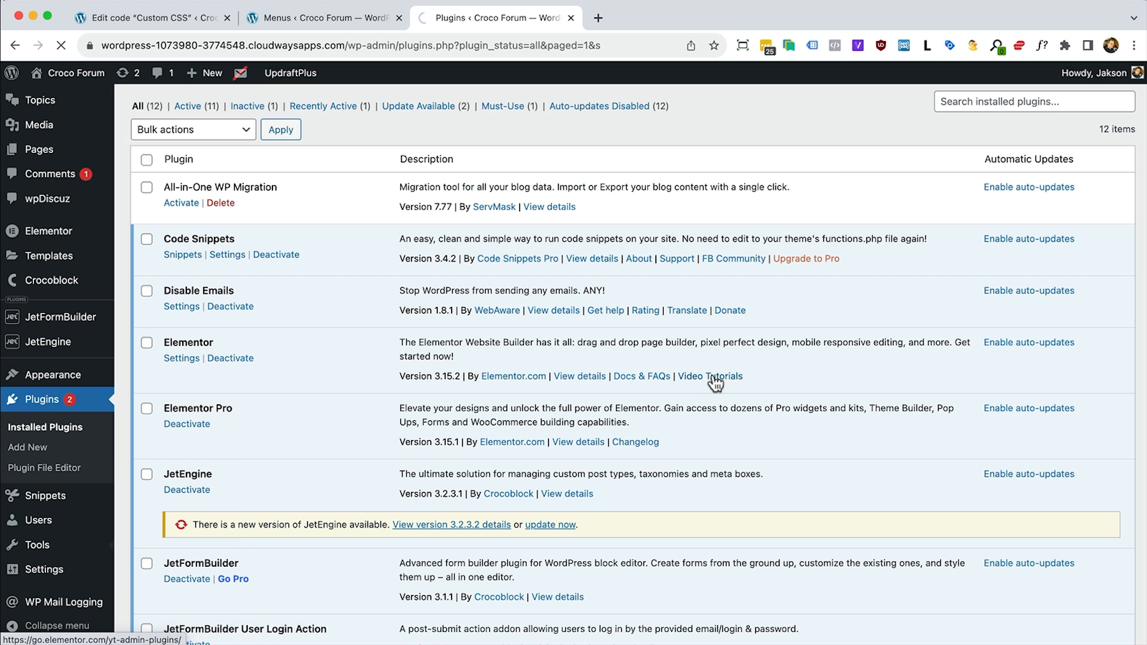
scroll(694, 349, "down", 3)
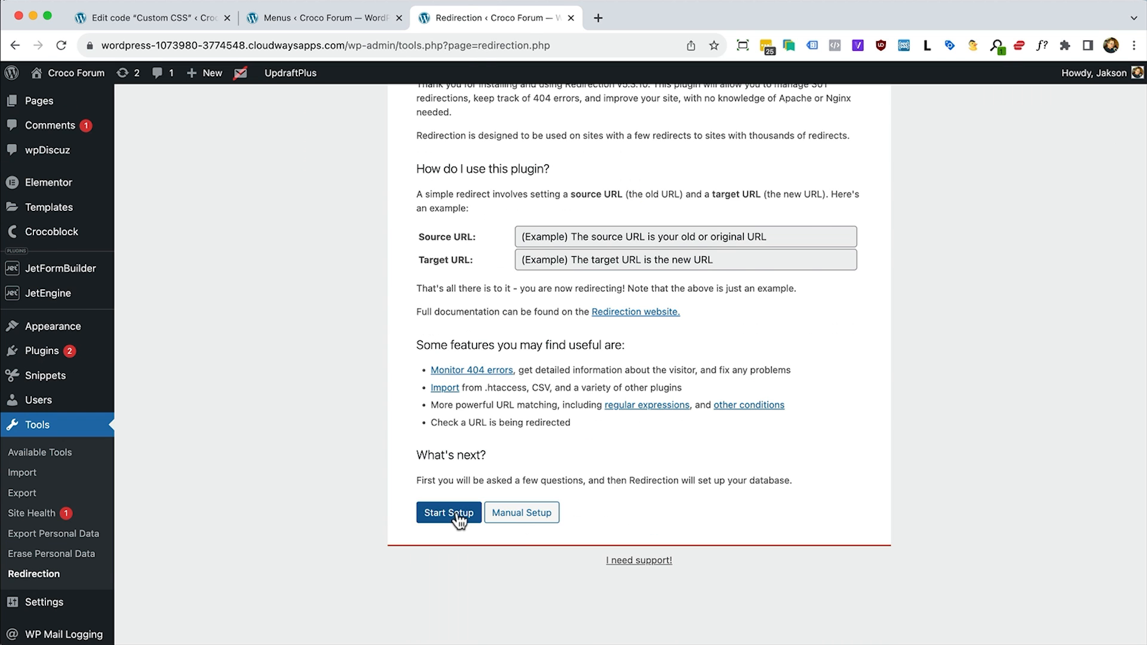
left_click(447, 584)
left_click(443, 375)
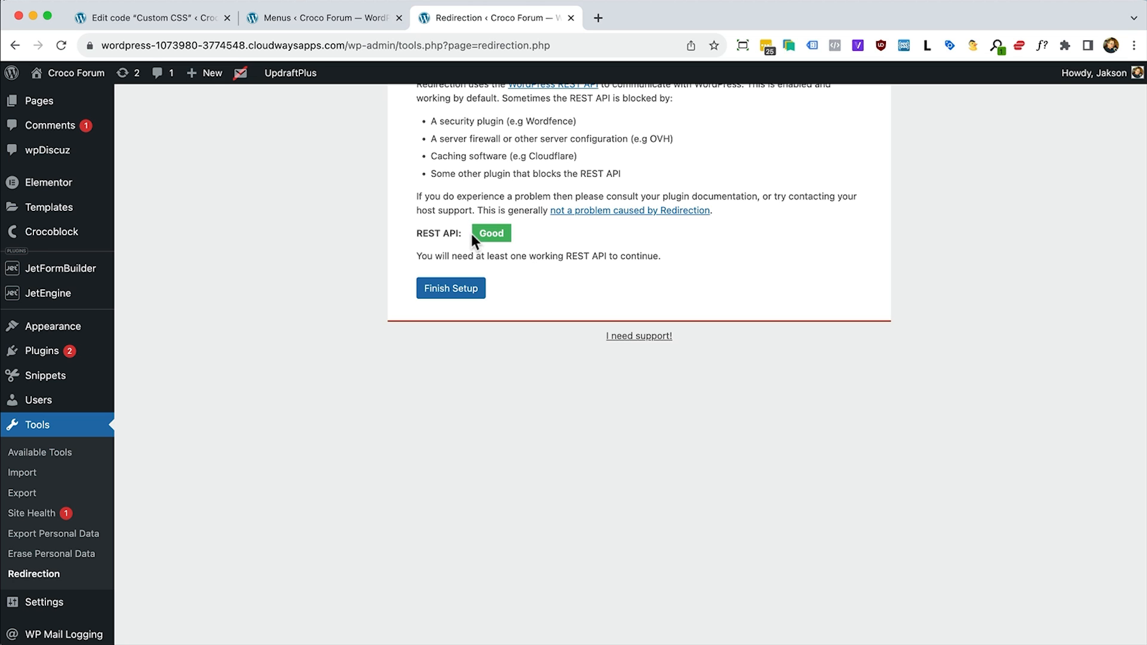
left_click(466, 286)
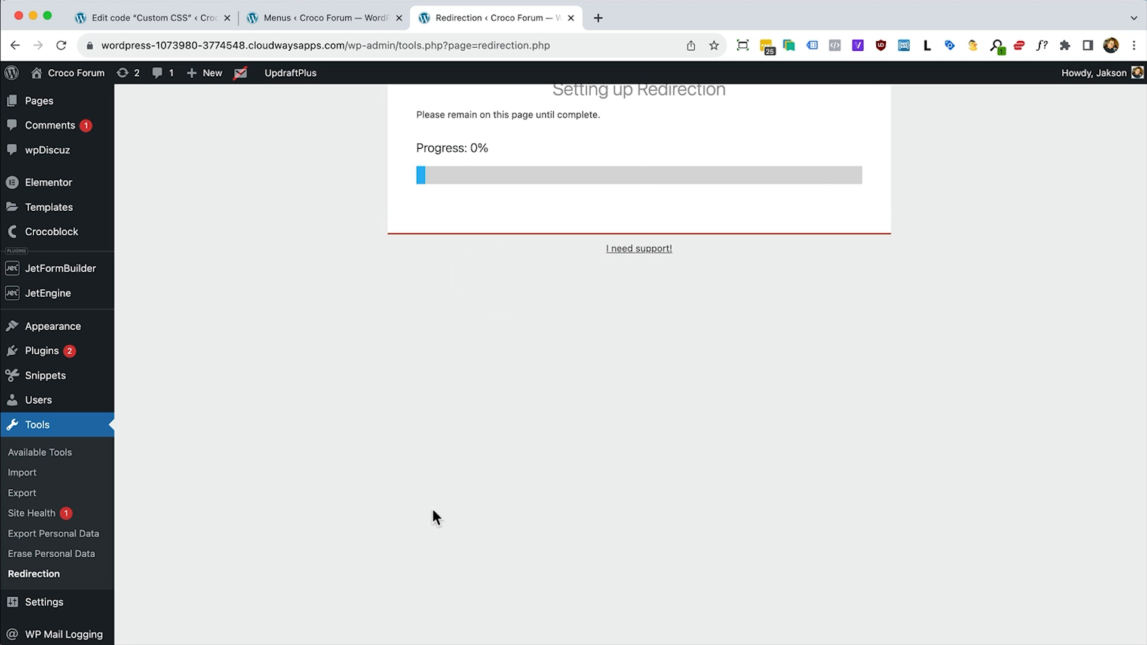
left_click(430, 240)
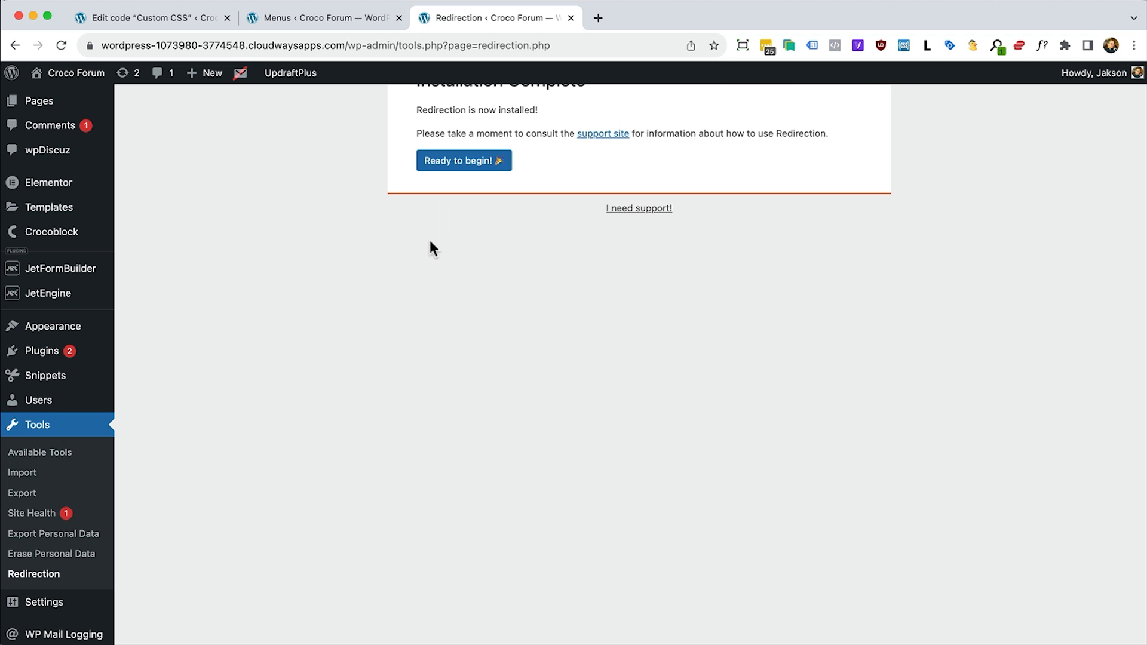
left_click(457, 162)
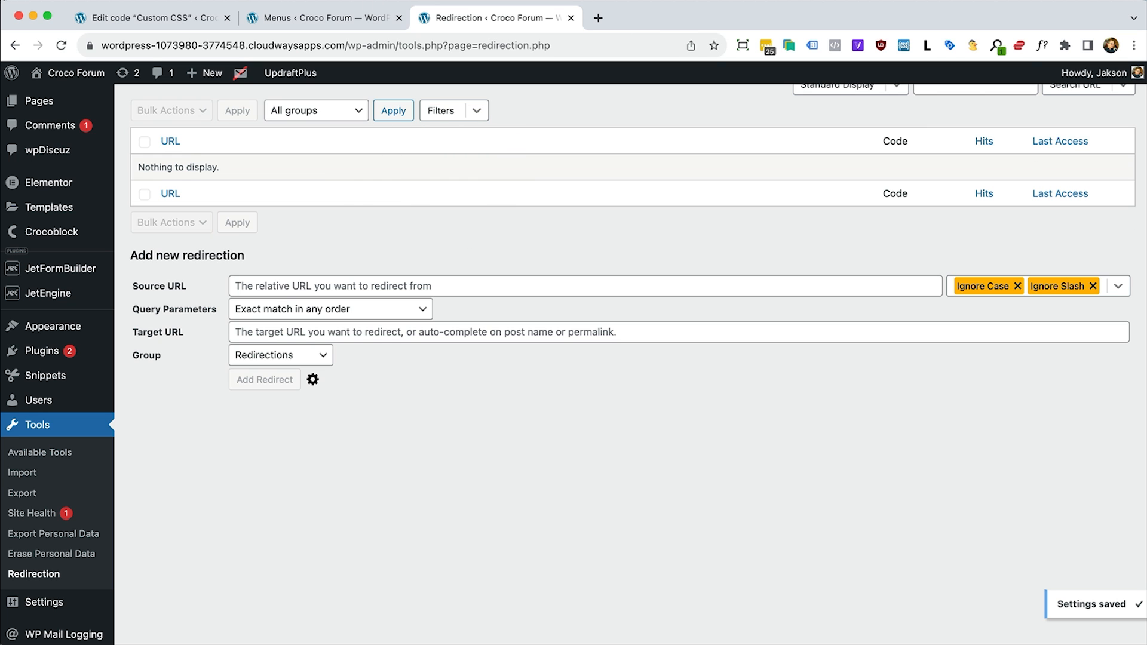
Start a new redirect with source URL / that matches on URL and login status
scroll(465, 353, "up", 2)
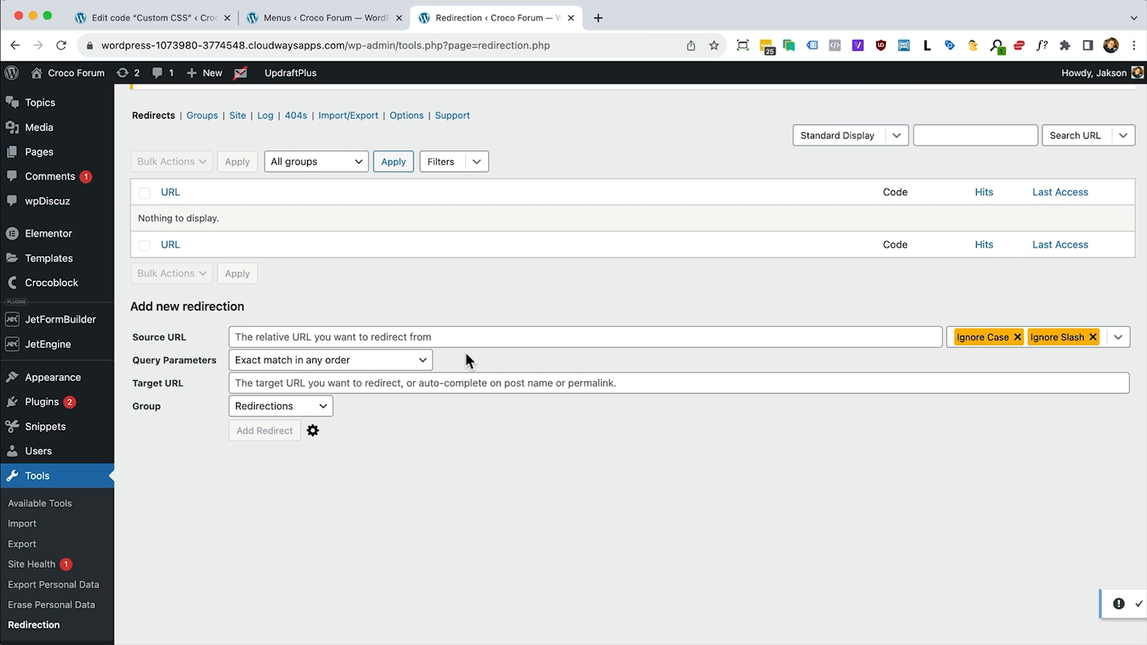
left_click(249, 336)
type("/")
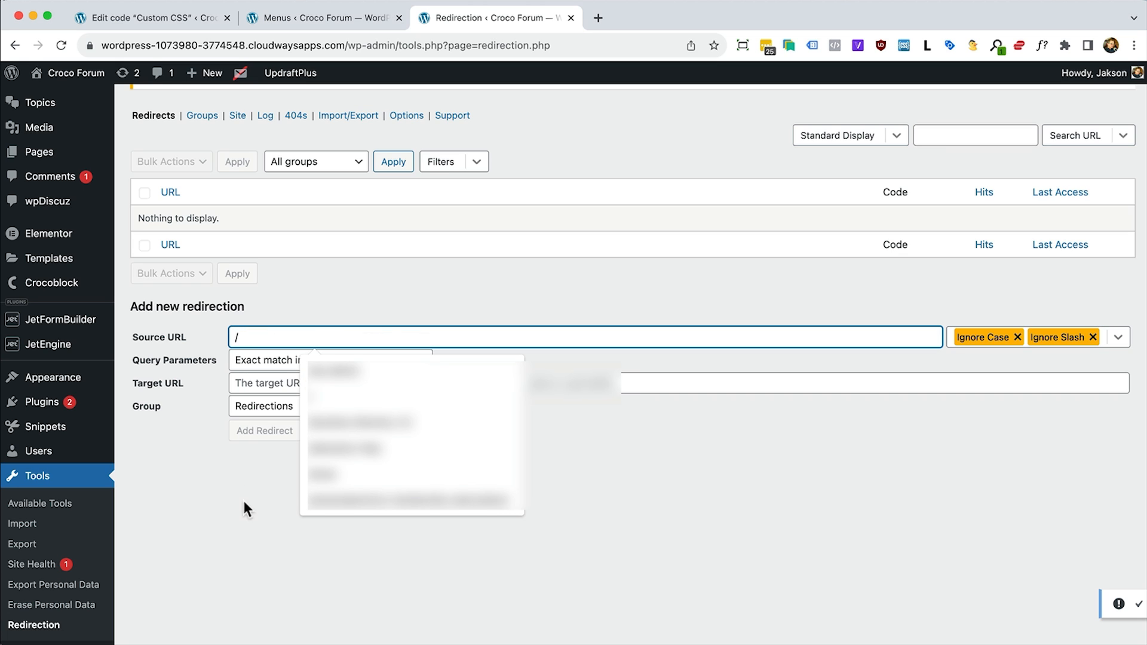
left_click(238, 531)
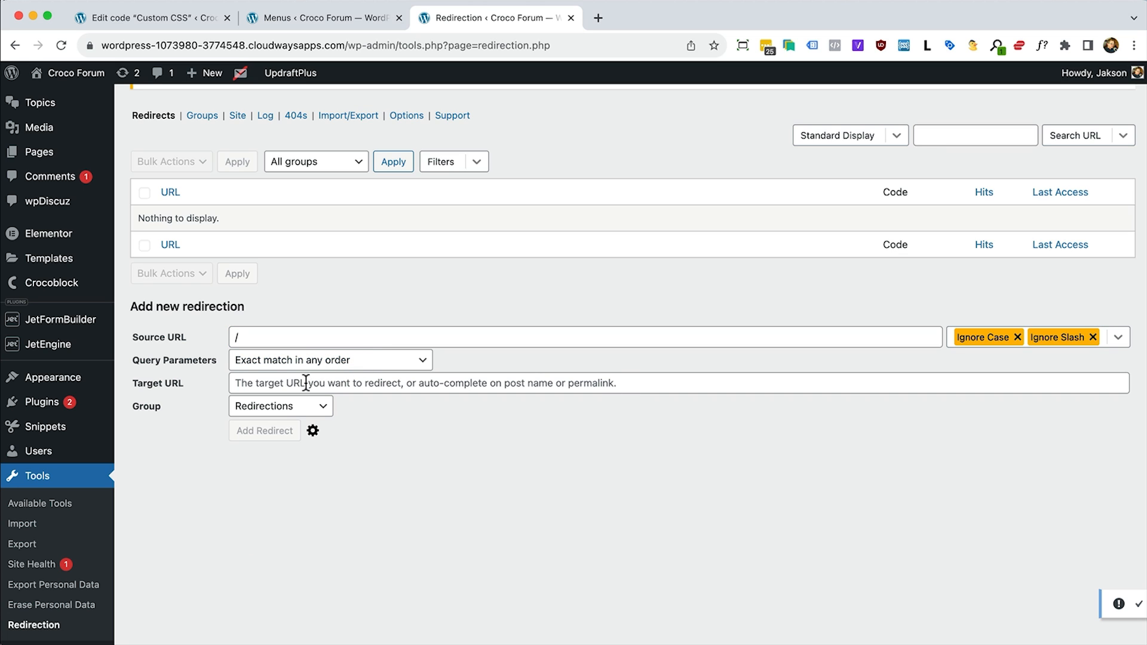
left_click(312, 431)
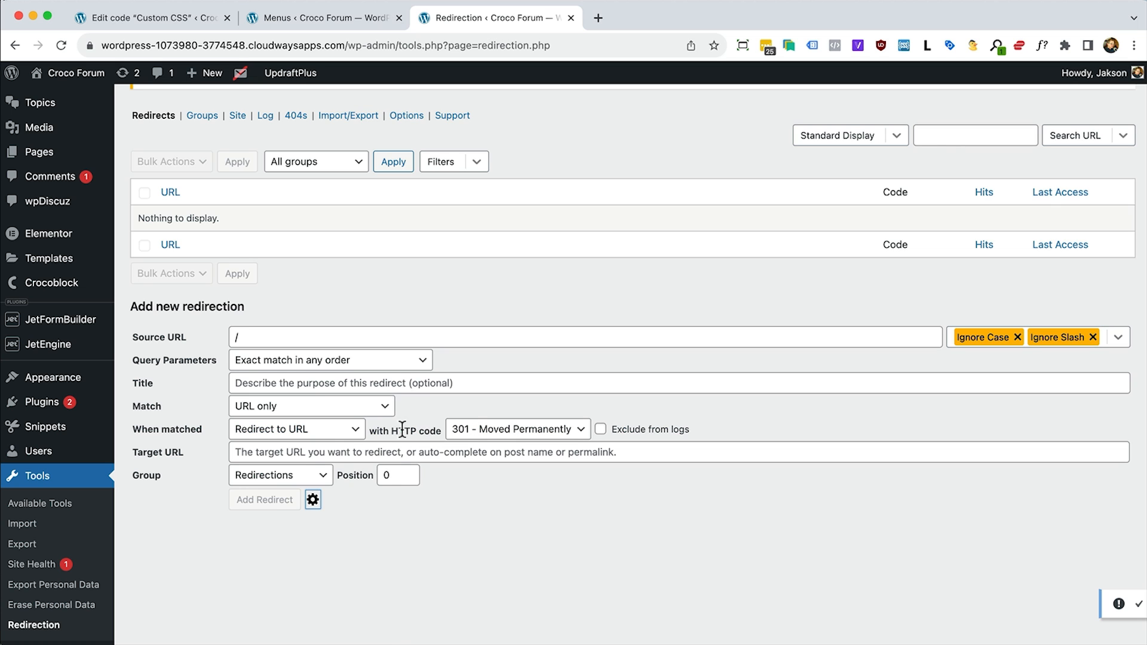
left_click(383, 407)
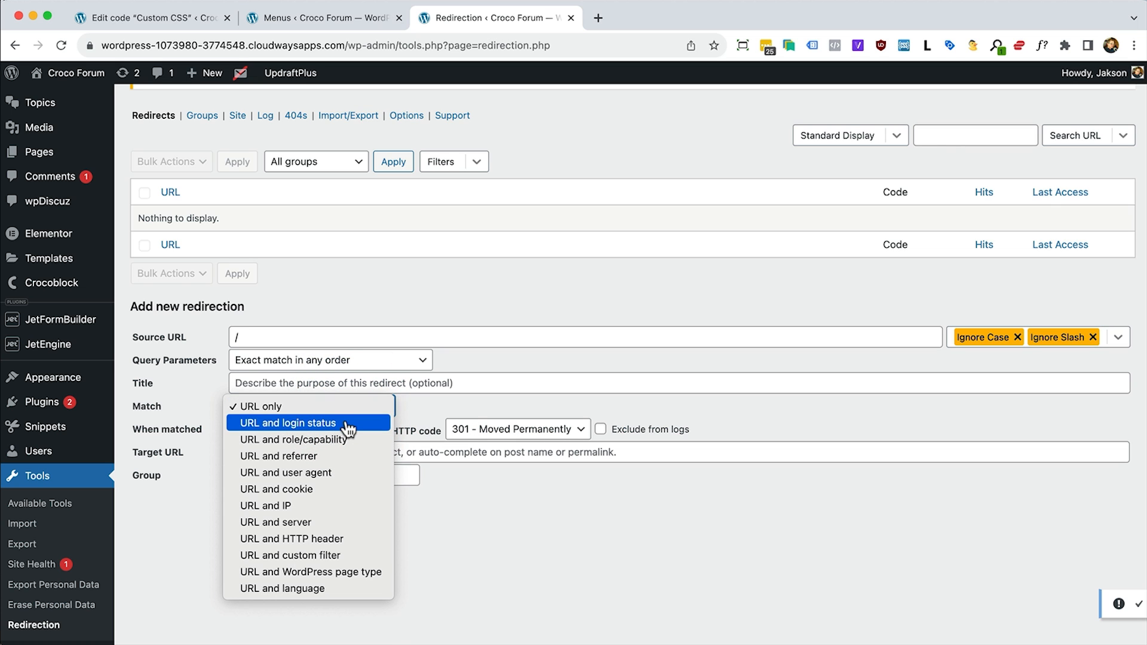
left_click(348, 422)
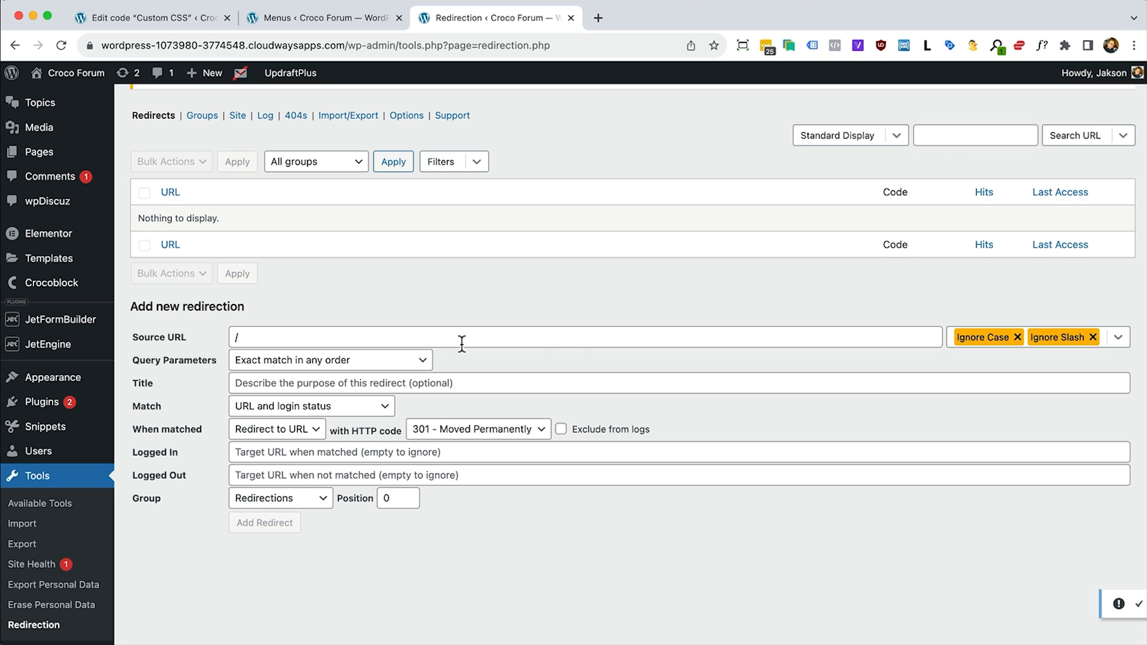
Log out in Firefox and paste the login page URL as the logged-out target. Then save the / redirect
key("super+Tab")
left_click(464, 316)
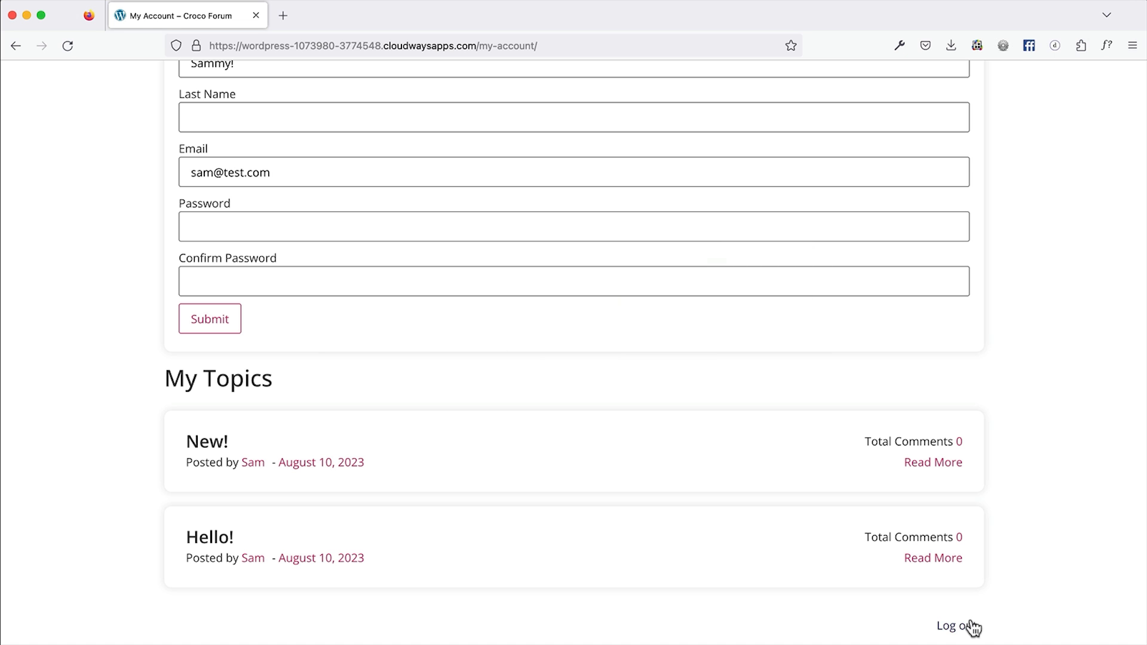
left_click(956, 627)
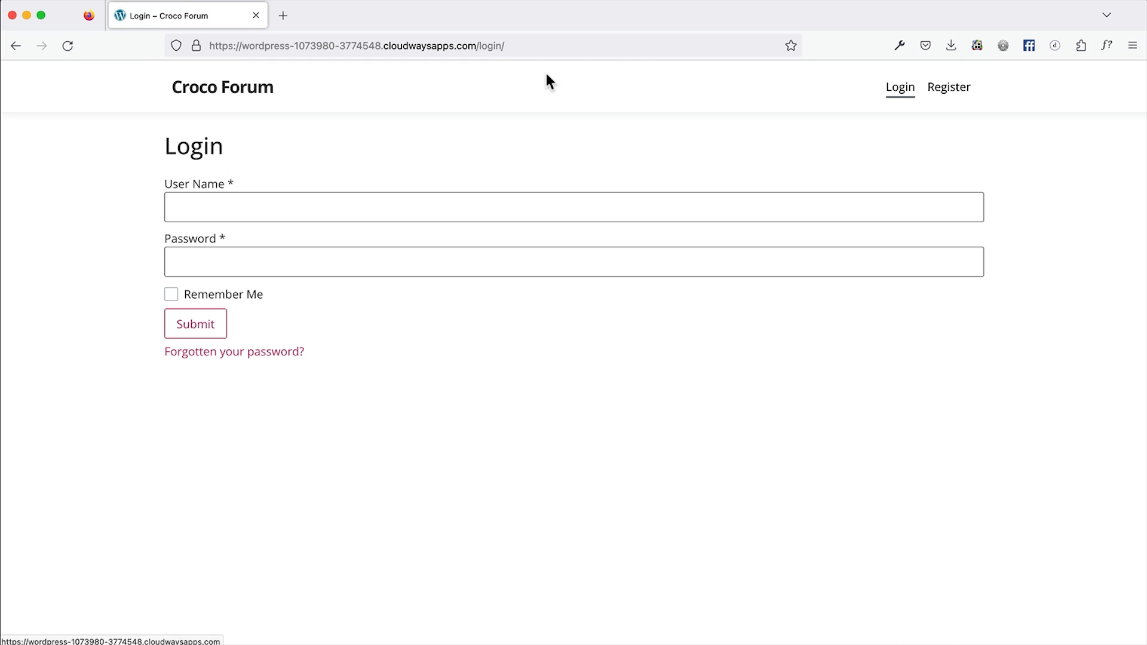
left_click(525, 45)
key("ctrl+c")
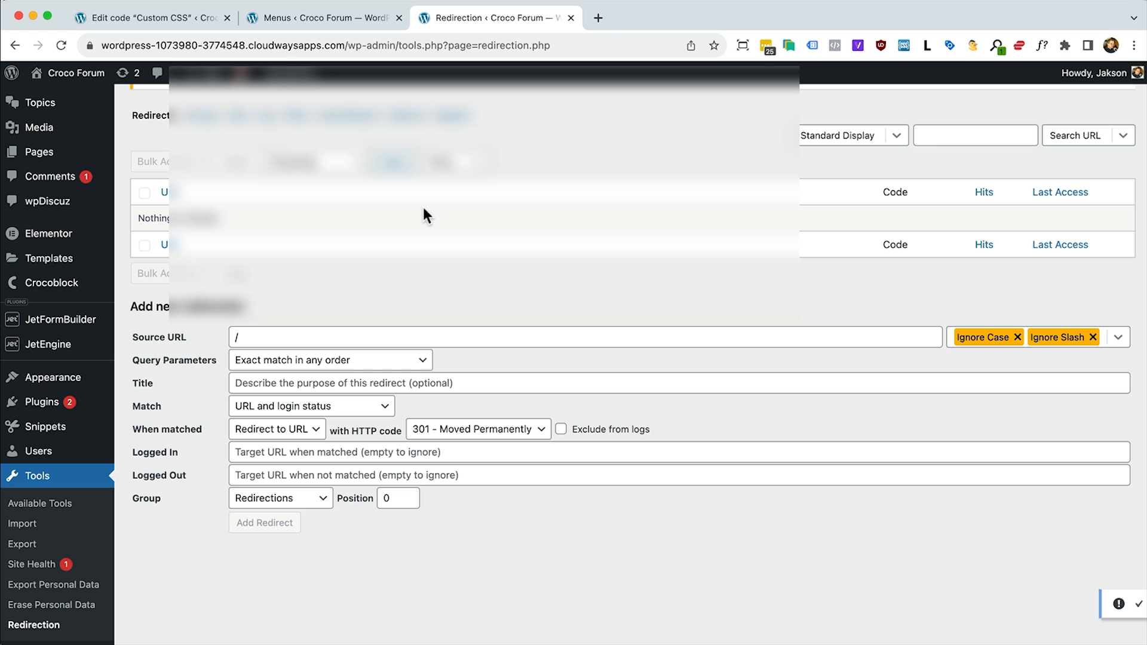
left_click(261, 475)
key("ctrl+v")
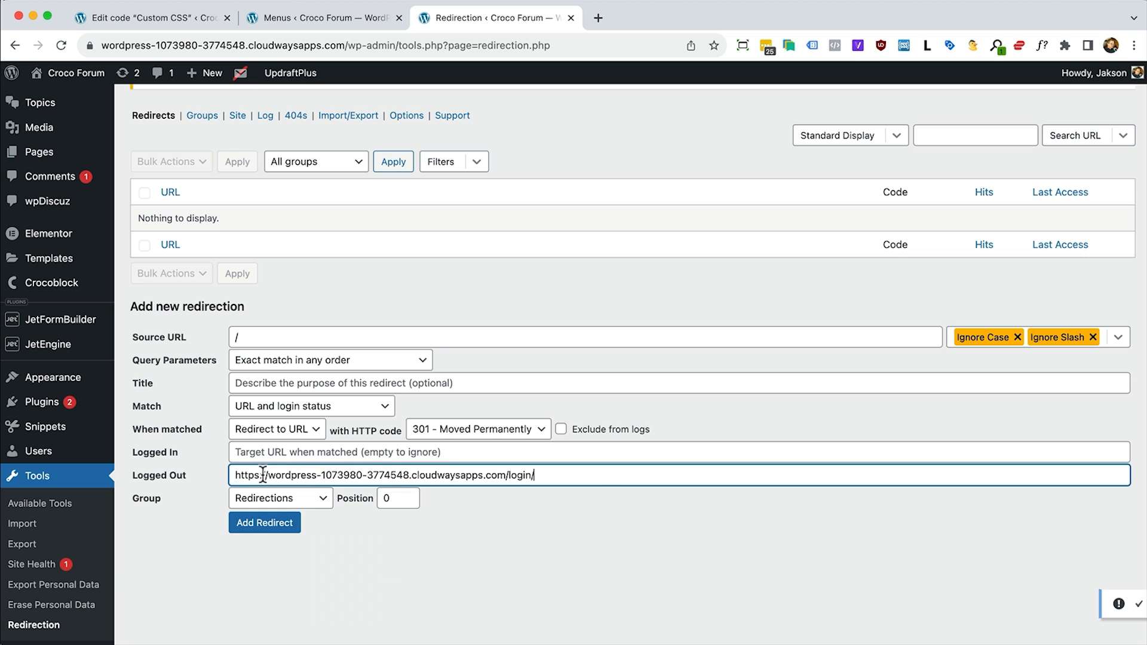
left_click(553, 564)
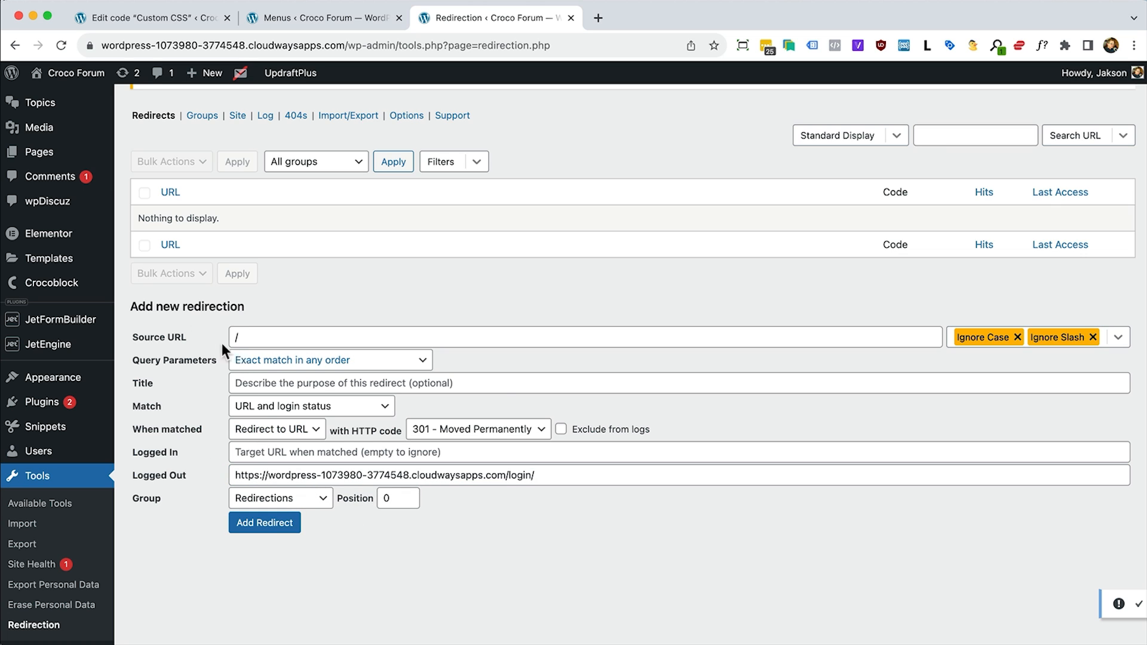
left_click(265, 523)
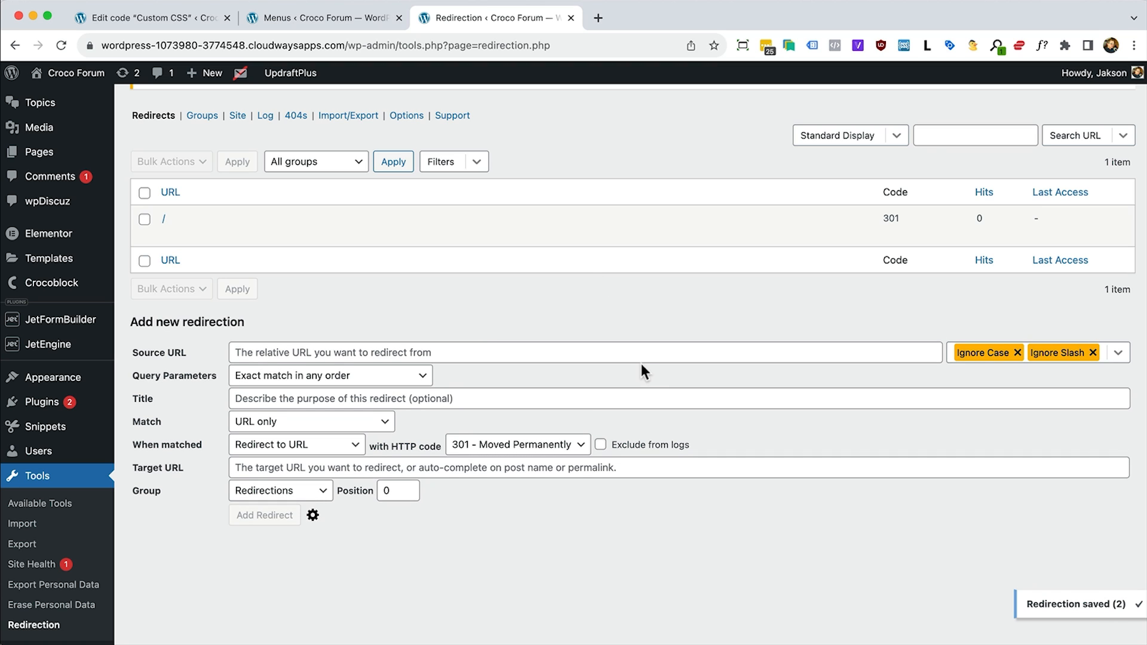
Turn on regex matching and enter ^/topics/.* as the source URL
left_click(1116, 352)
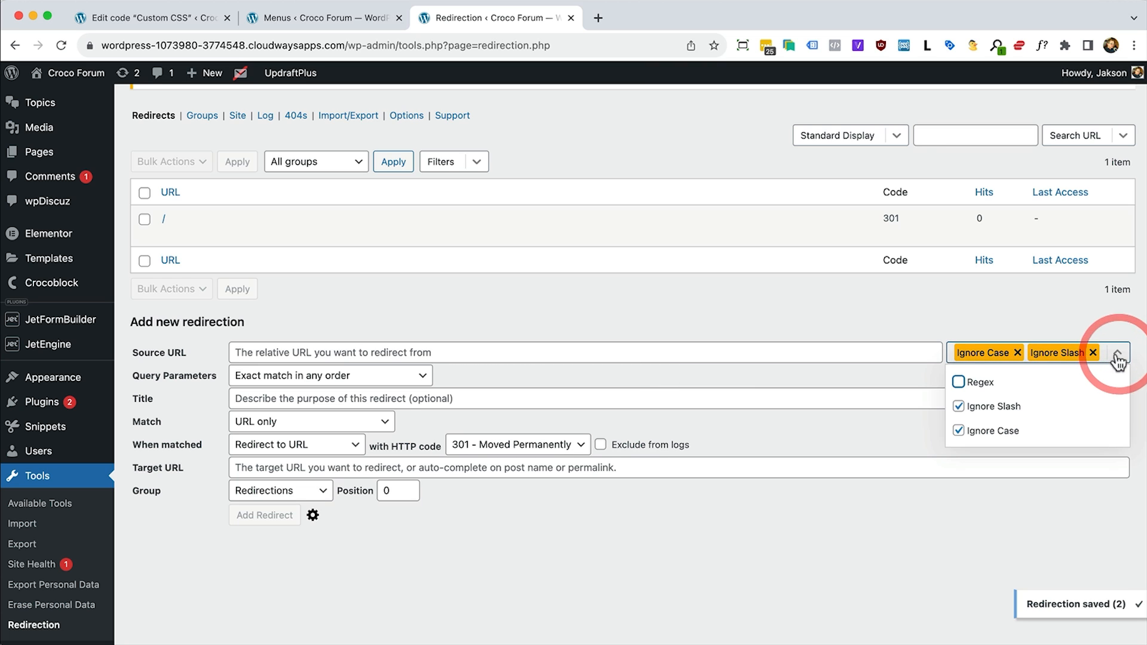
left_click(958, 383)
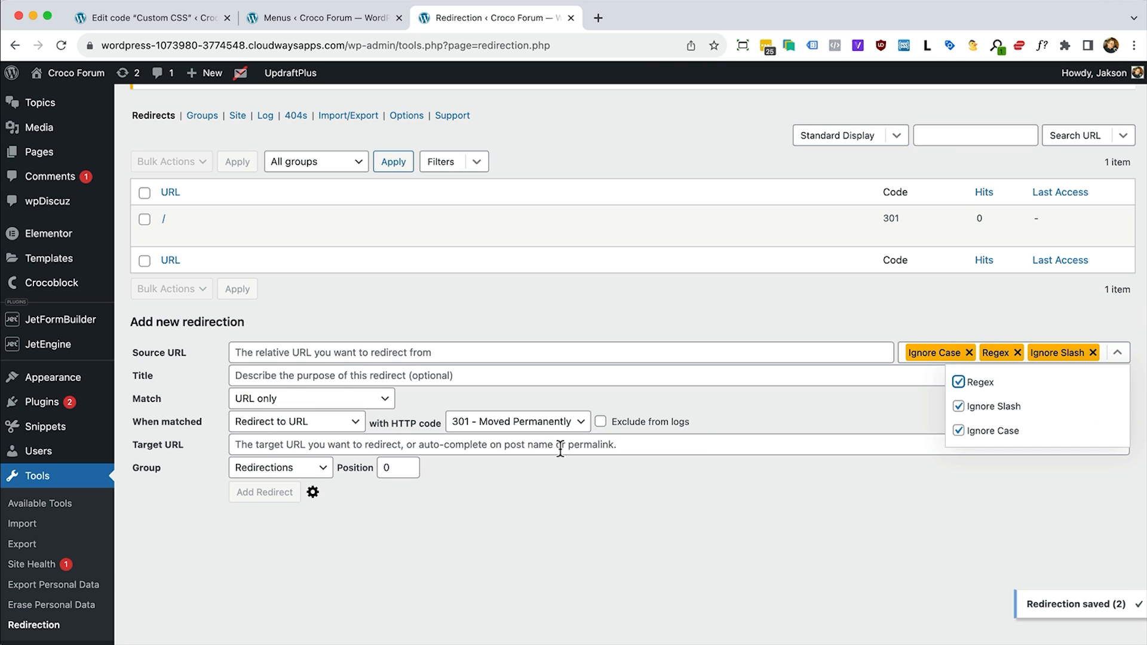
left_click(268, 352)
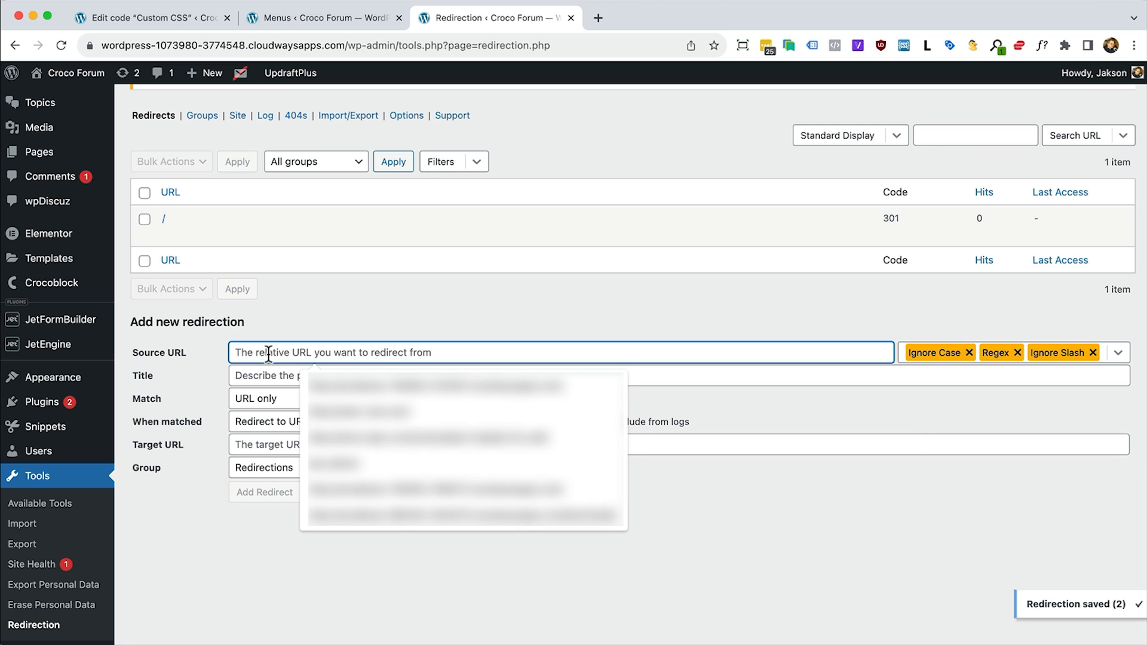
type("^/topics/.*")
left_click(268, 353)
key("BackSpace")
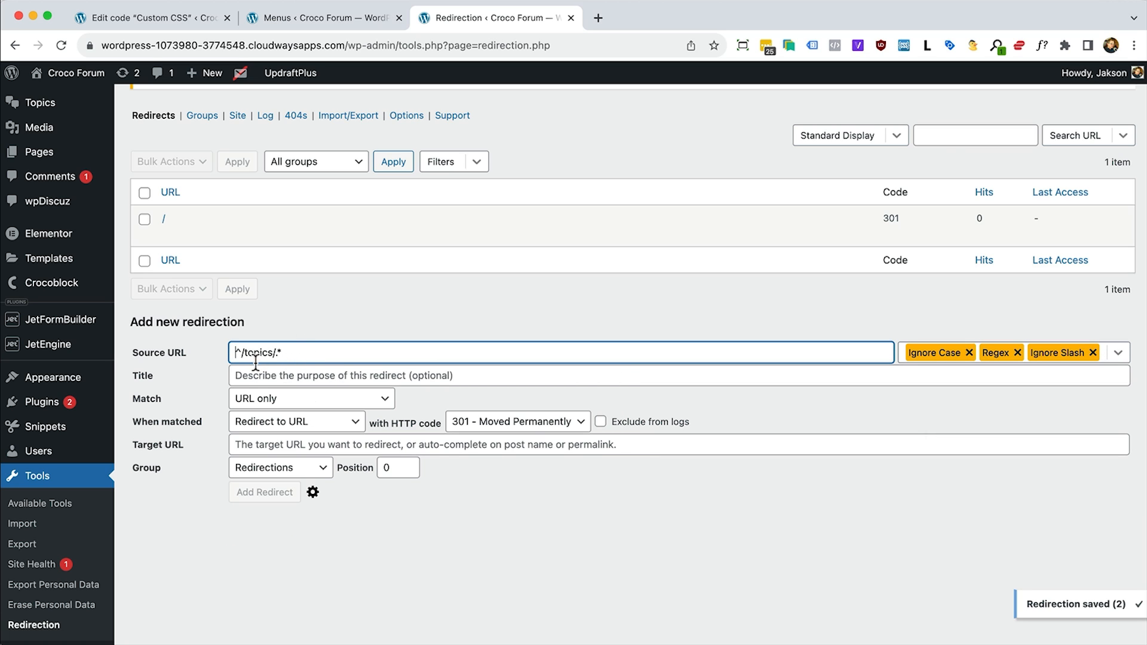
left_click(285, 350)
double_click(282, 351)
left_click(239, 353)
key("BackSpace")
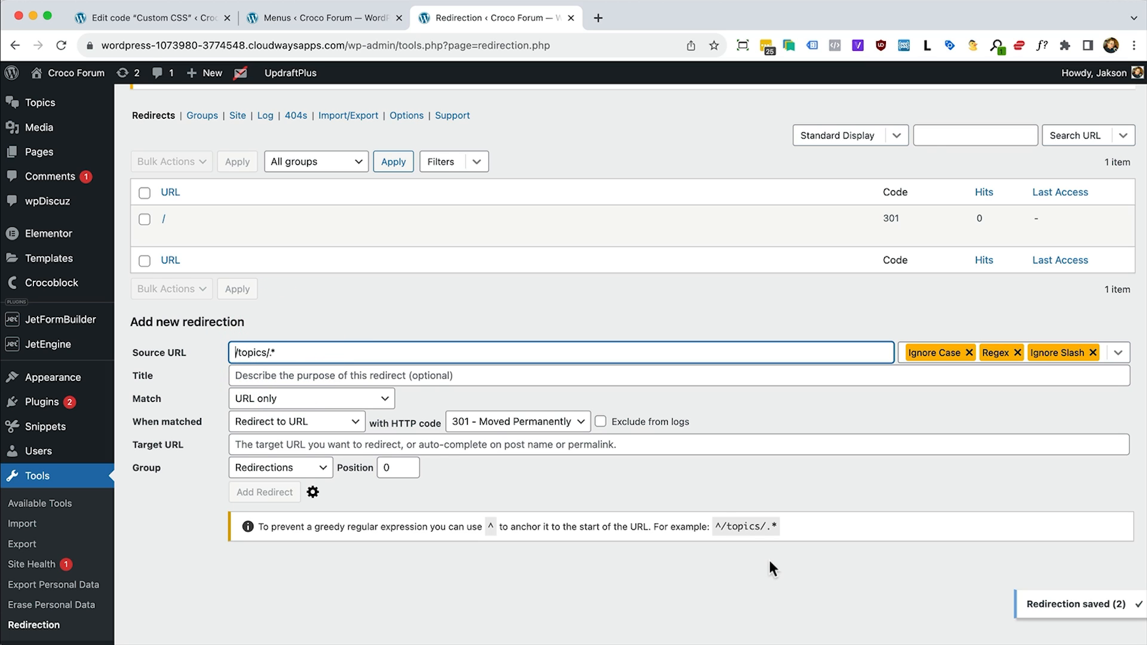
left_click(718, 523)
double_click(718, 523)
key("super+c")
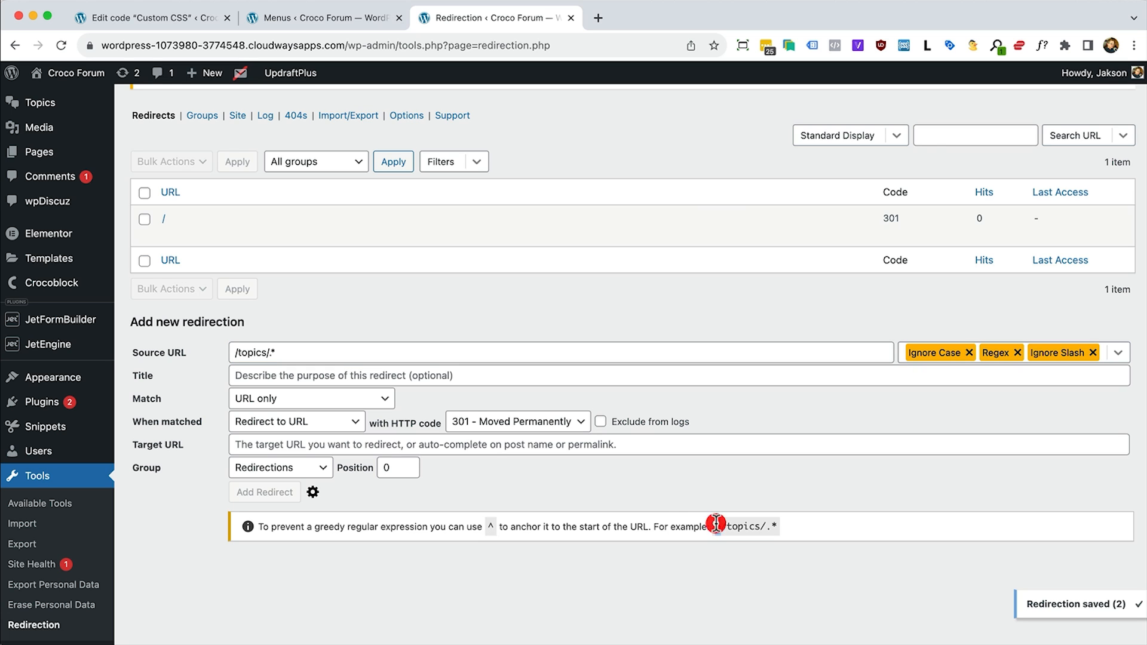
left_click(230, 352)
key("super+v")
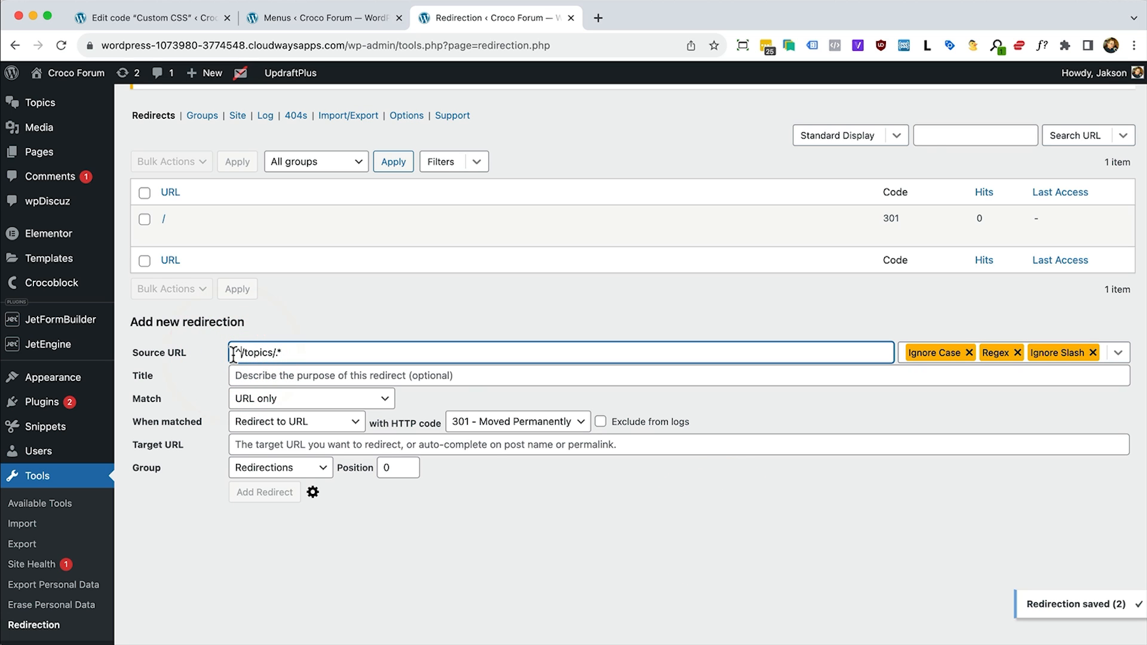
Match on URL and login status, paste the login URL as the logged-out target, and save
left_click(304, 402)
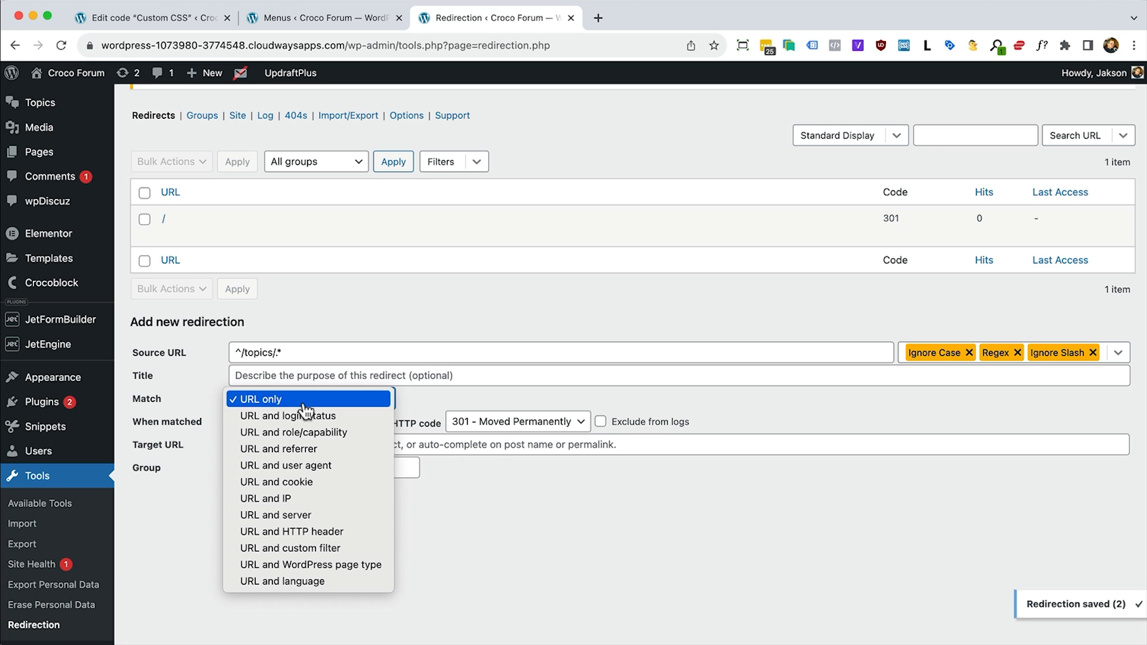
left_click(306, 415)
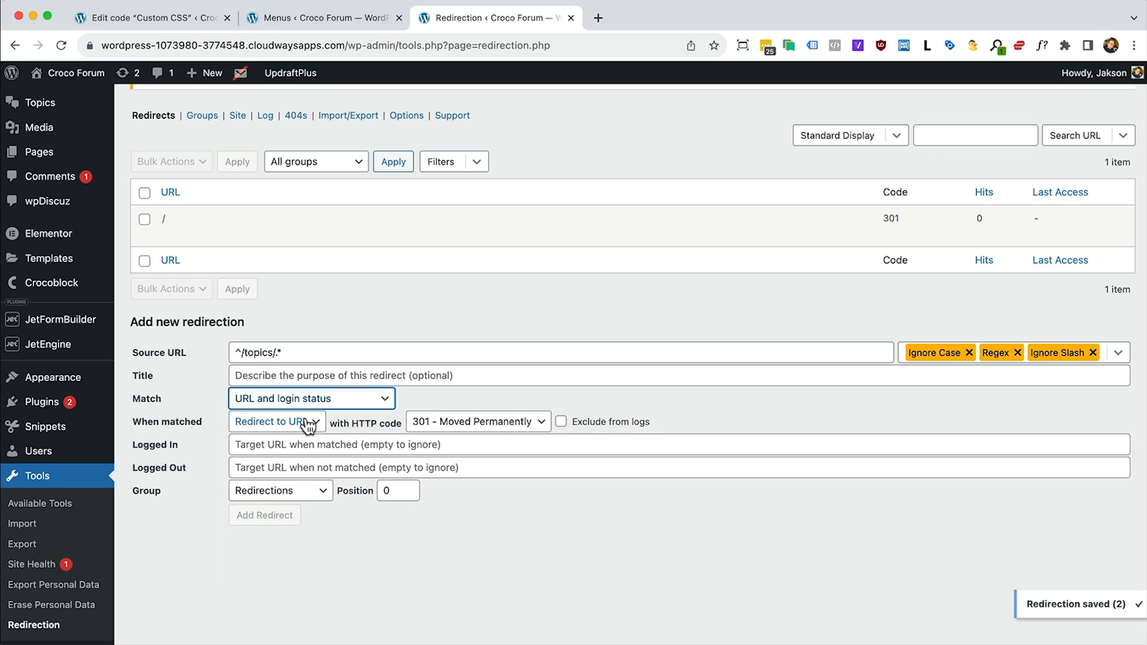
left_click(280, 470)
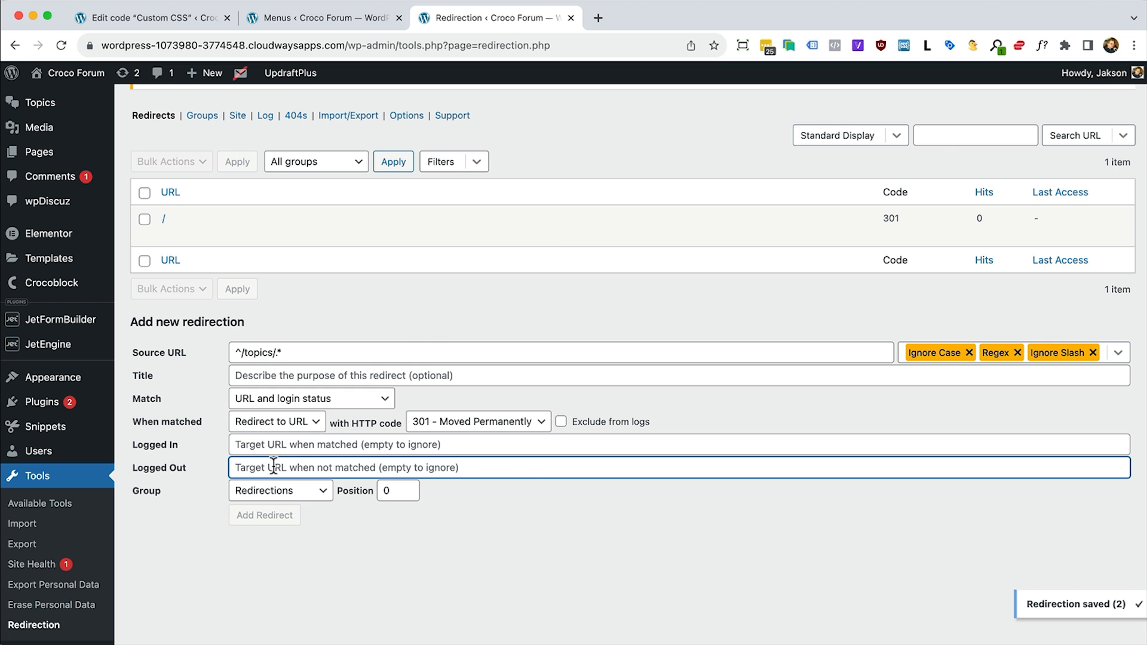
type("https://wordpress-1073980-3774548.cloudwaysapps.com/login/")
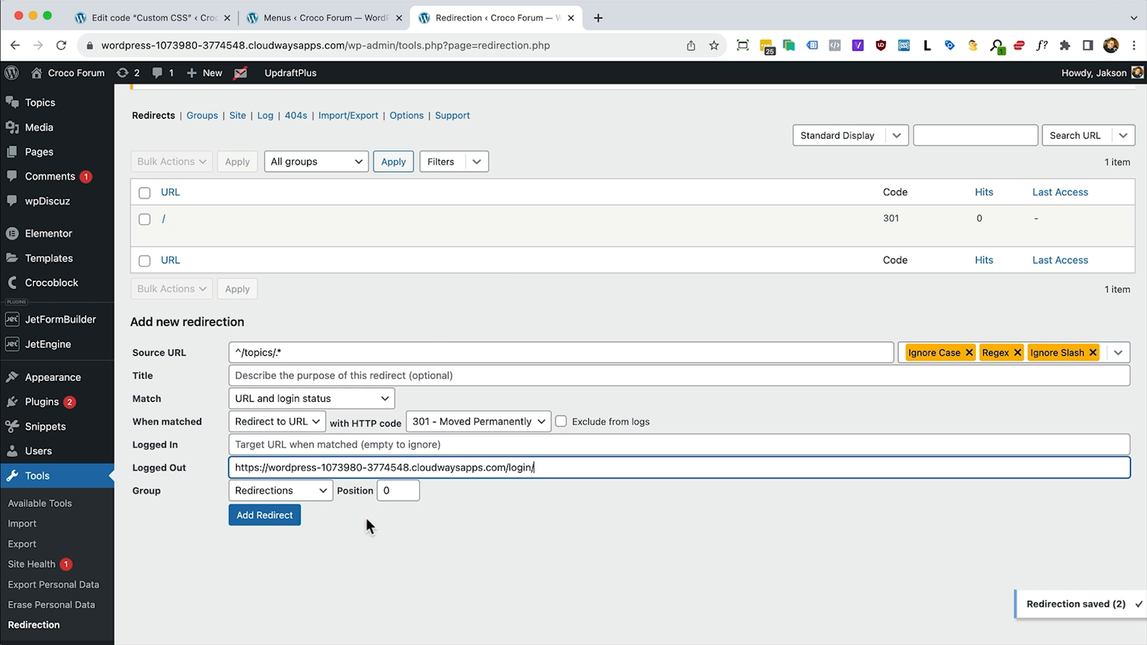
left_click(495, 590)
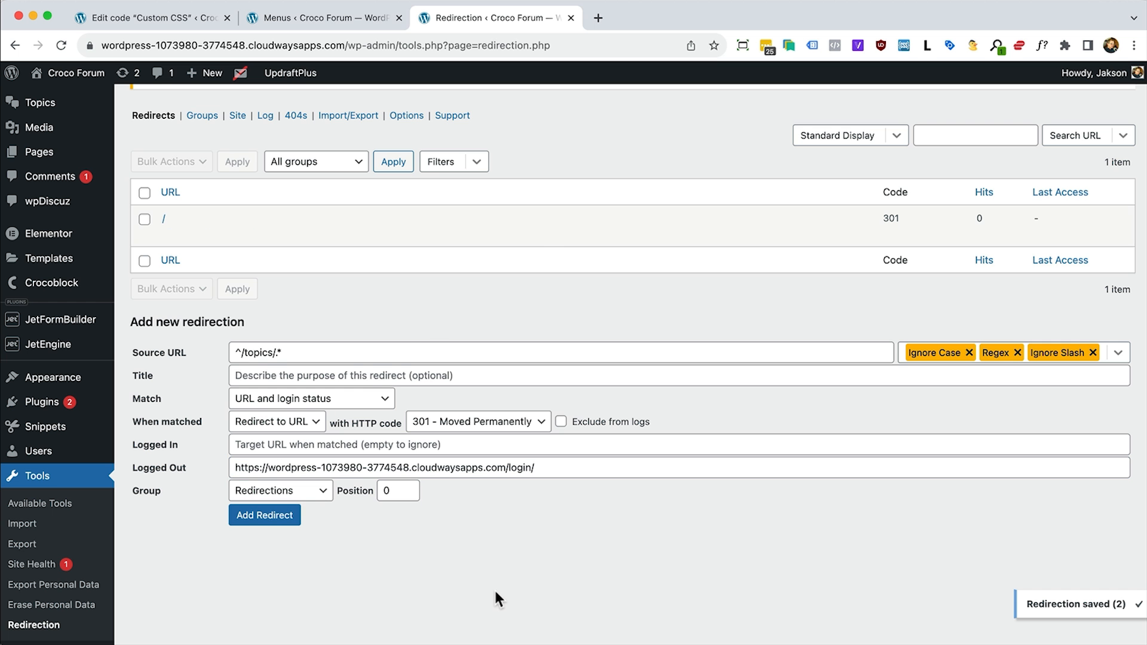
left_click(263, 516)
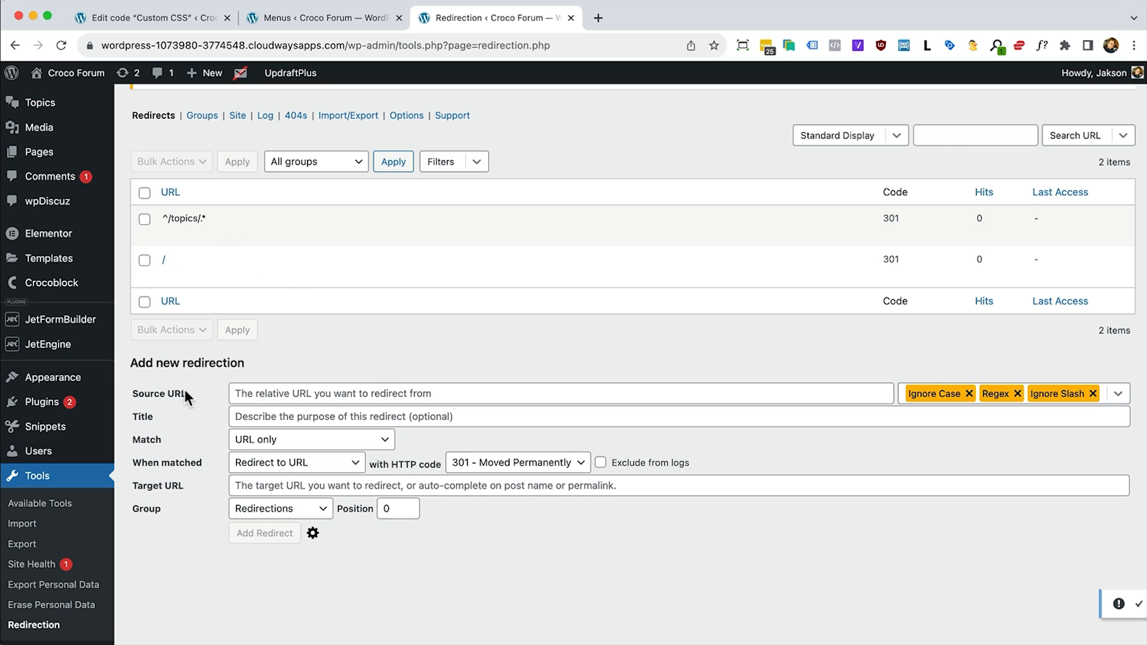
Save a non-regex /my-account/ redirect that matches login status and sends logged-out visitors to the login URL
left_click(262, 393)
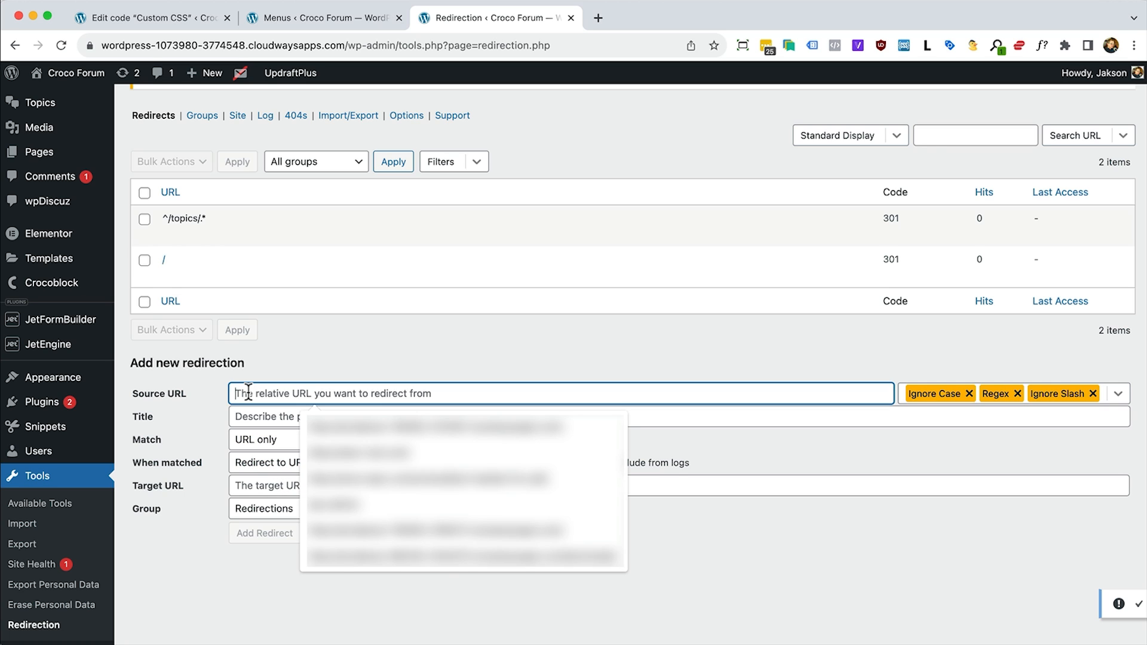
type("/my-accont")
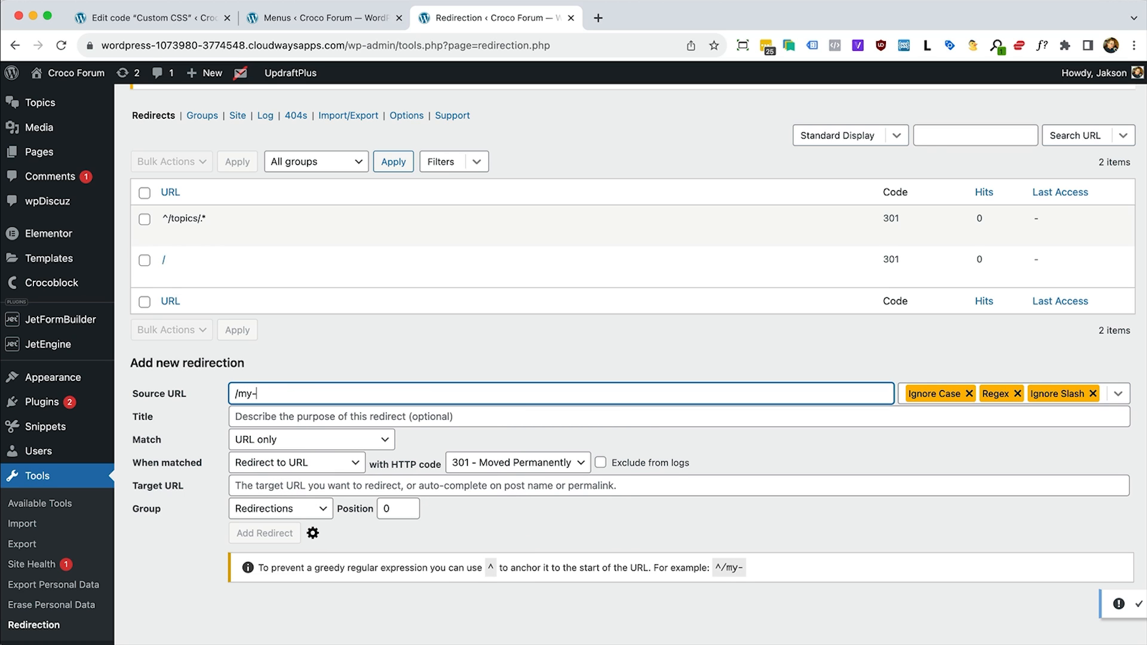
key("BackSpace")
key("BackSpace")
key("BackSpace")
type("ount/")
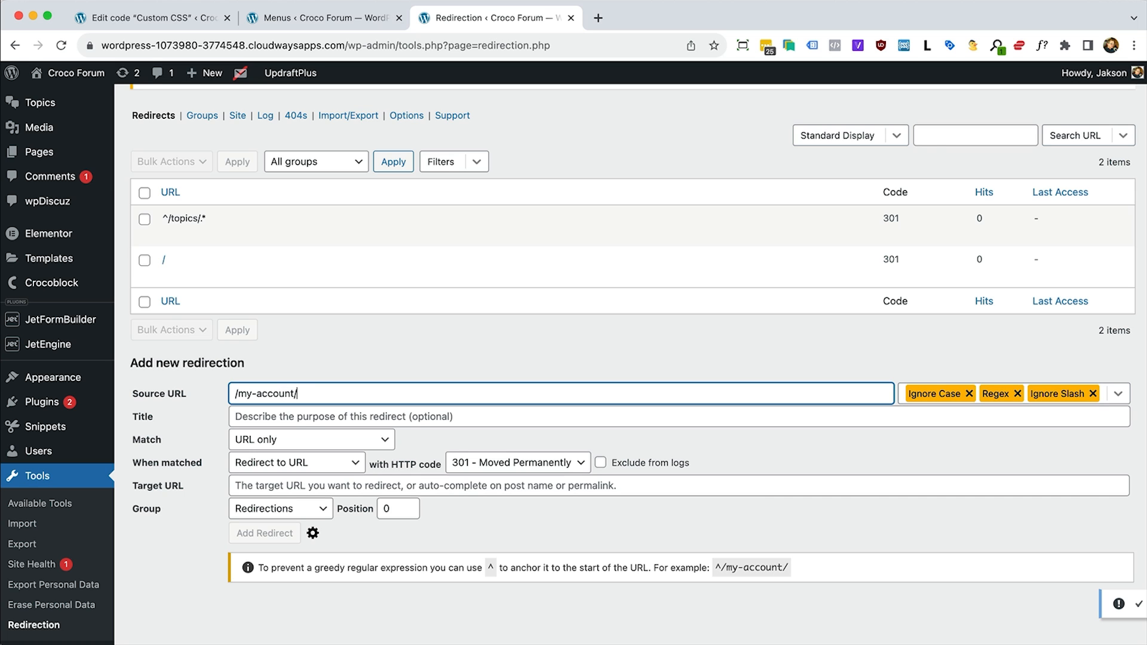
left_click(261, 440)
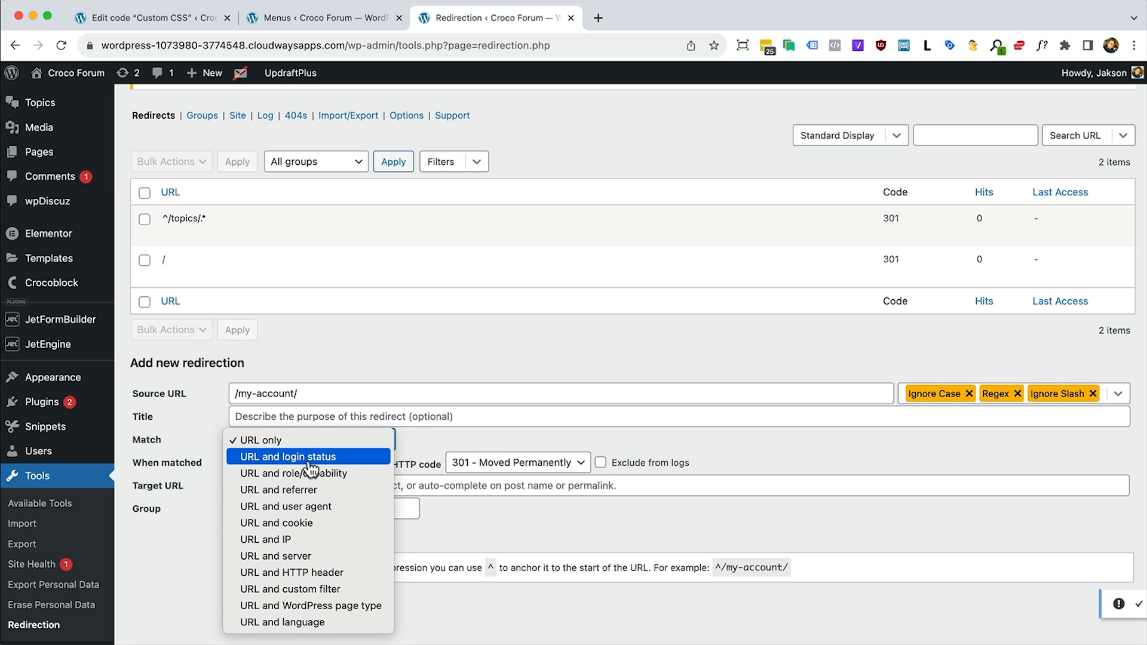
left_click(302, 456)
left_click(276, 510)
type("https://wordpress-1073980-3774548.cloudwaysapps.com/login/")
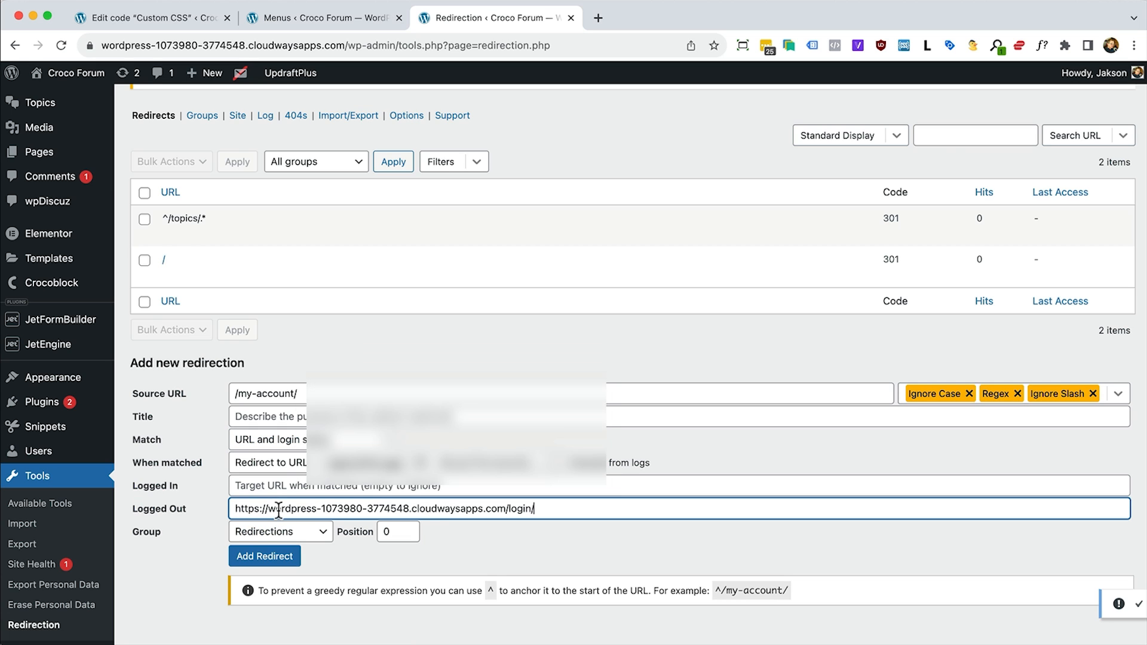
left_click(513, 539)
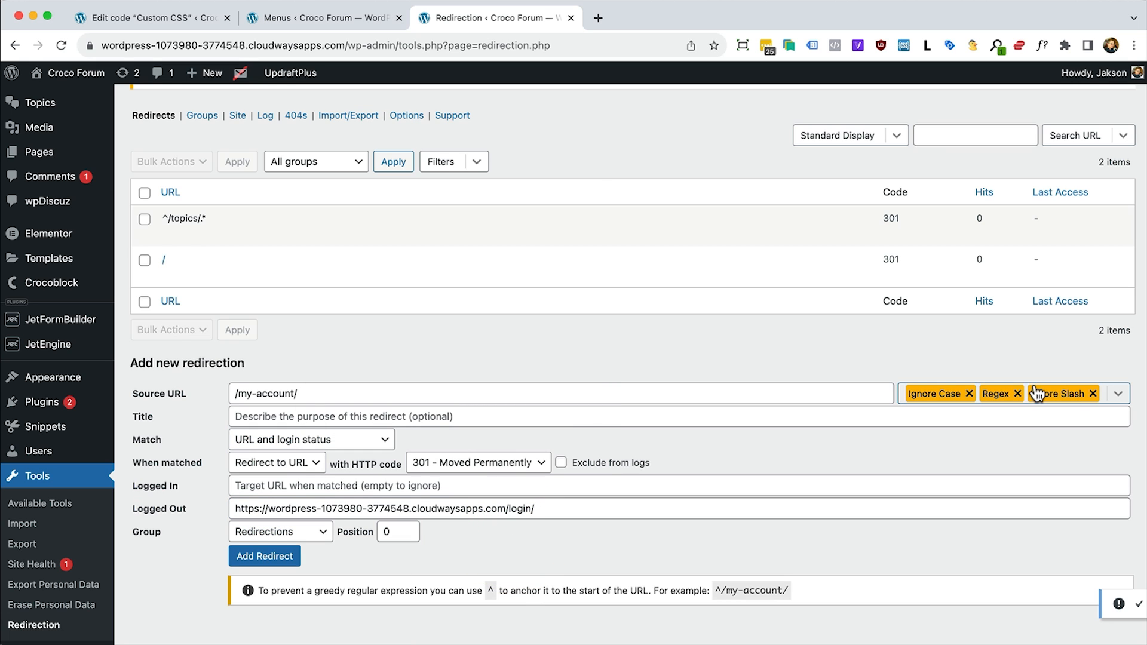
left_click(1017, 393)
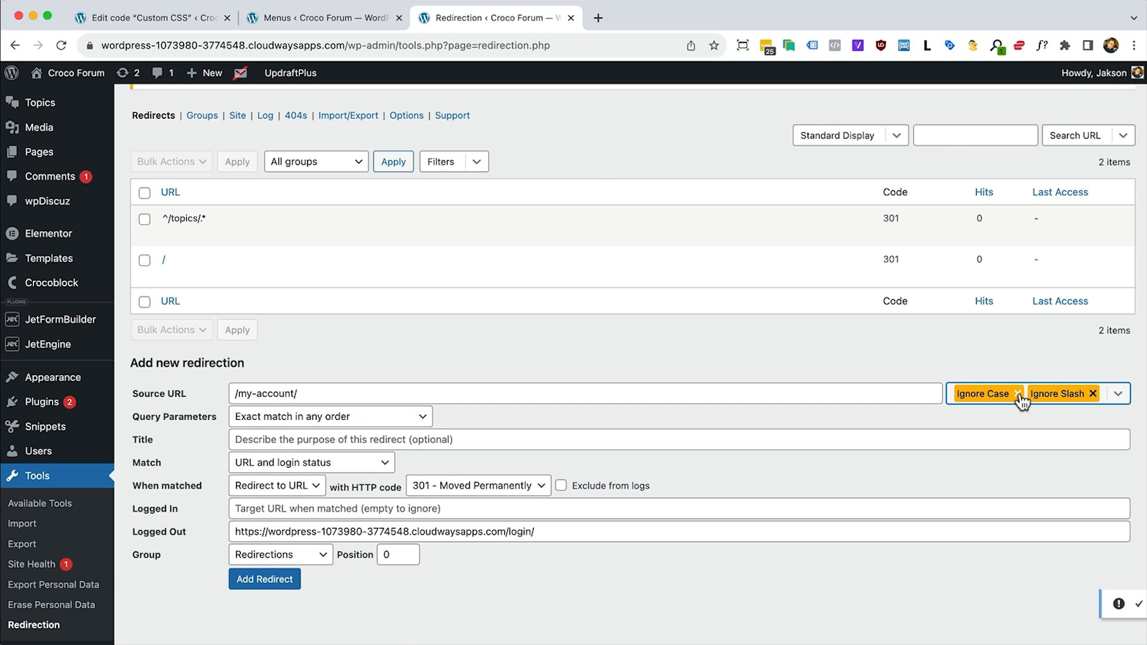
left_click(565, 587)
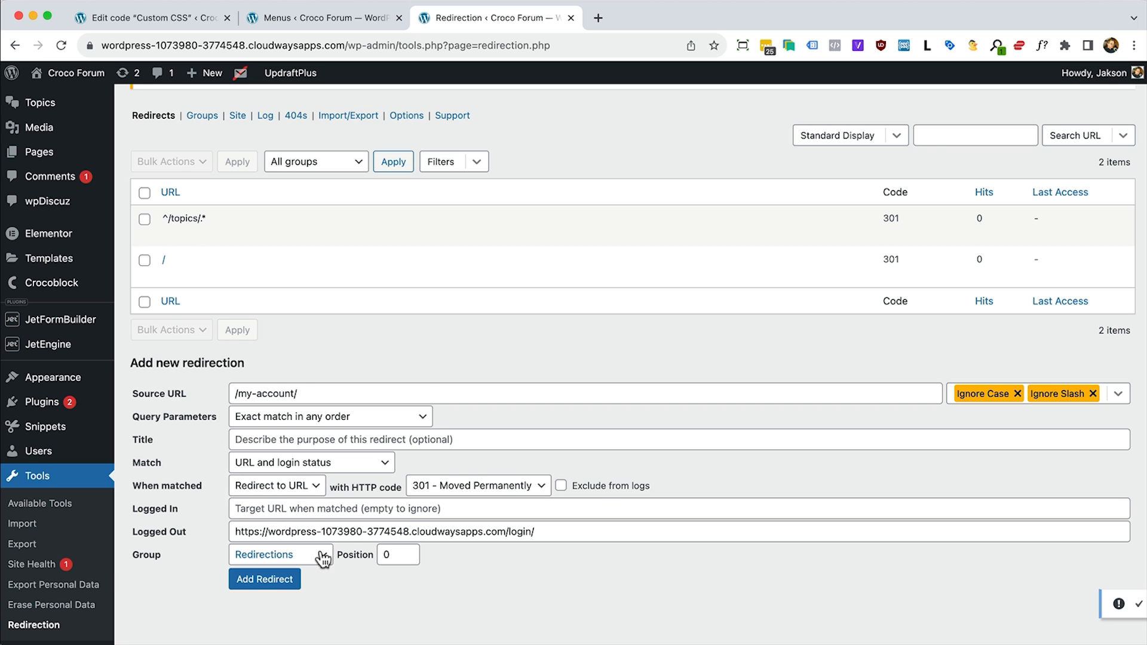
left_click(271, 574)
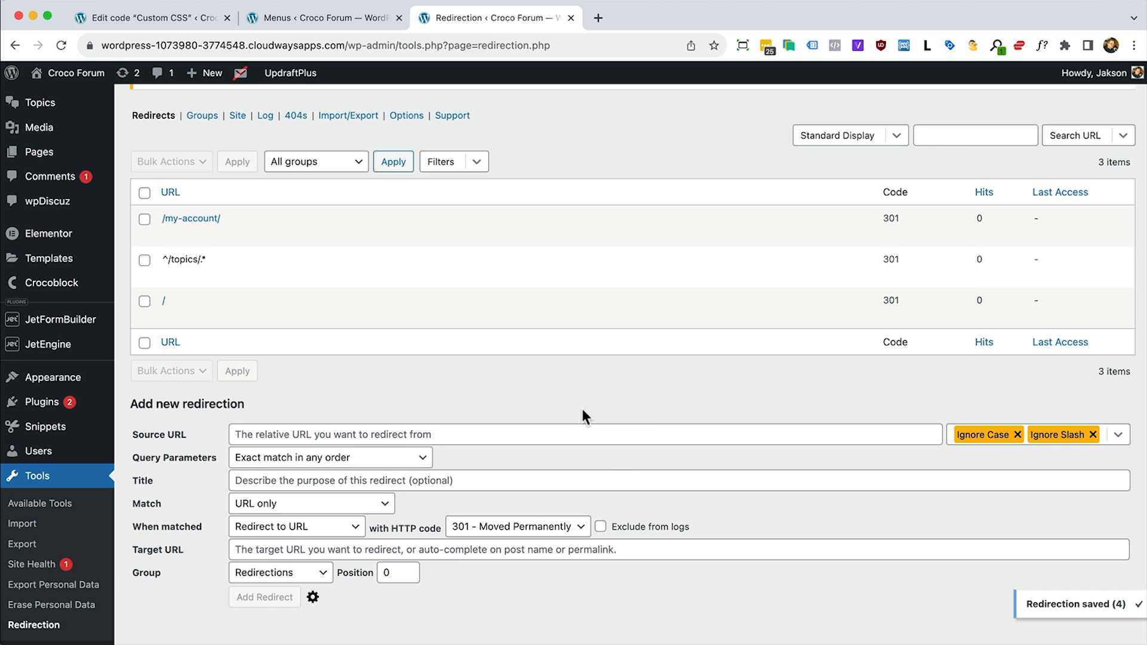
key("super+Tab")
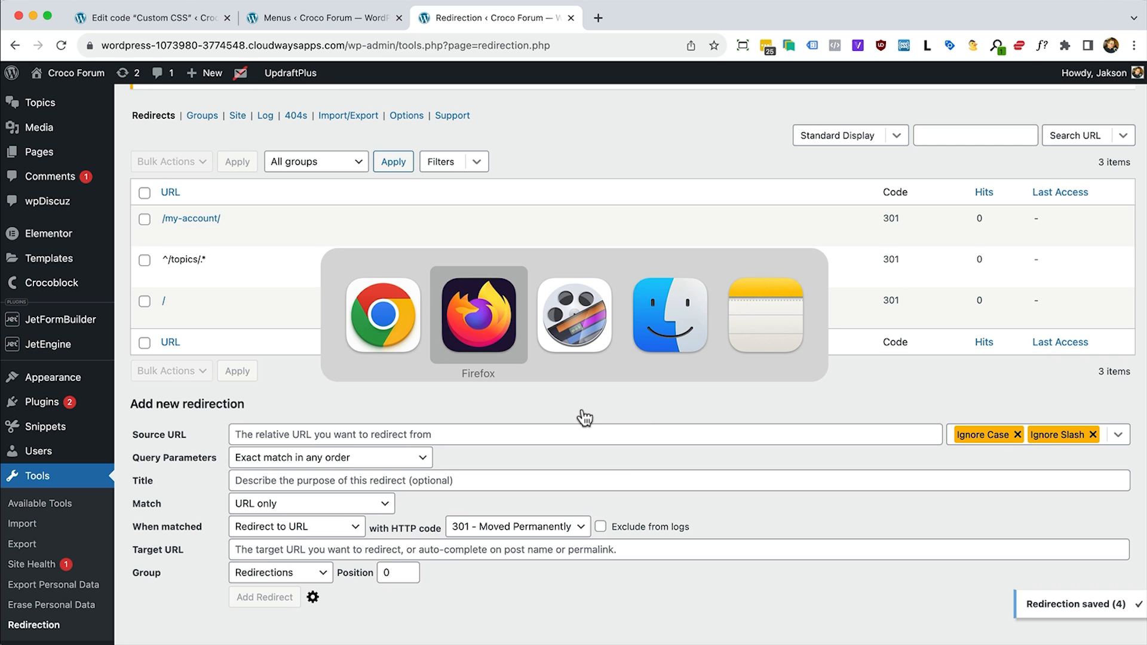
left_click(509, 39)
left_click(510, 40)
key("BackSpace")
key("BackSpace")
key("BackSpace")
key("BackSpace")
key("BackSpace")
key("BackSpace")
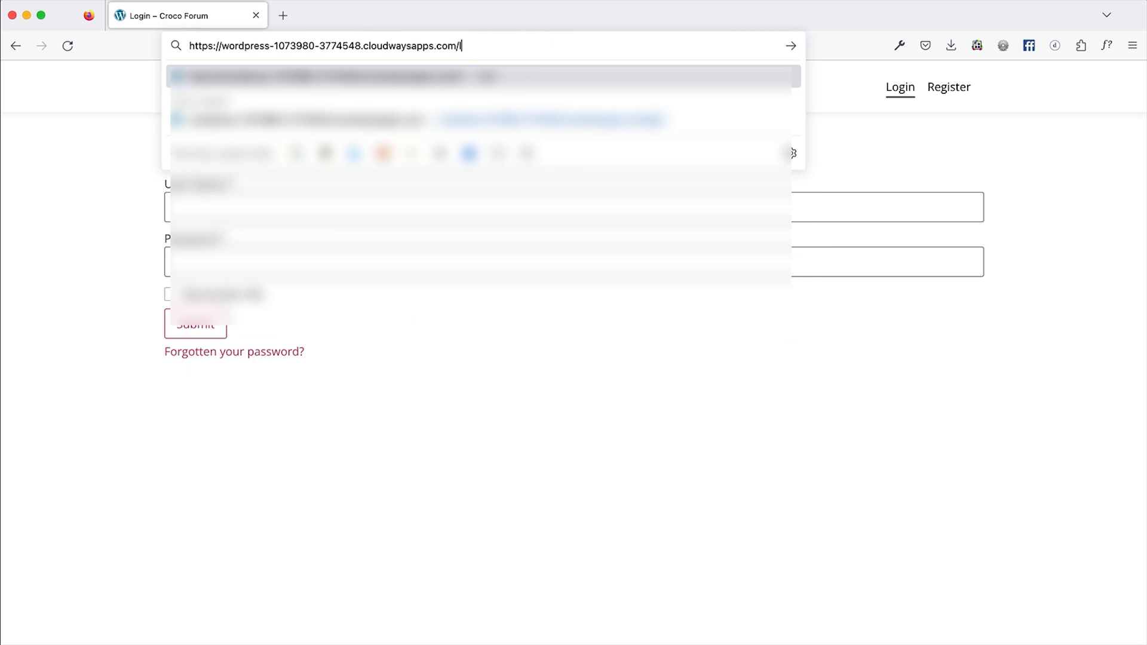
type("my-account/")
key("Return")
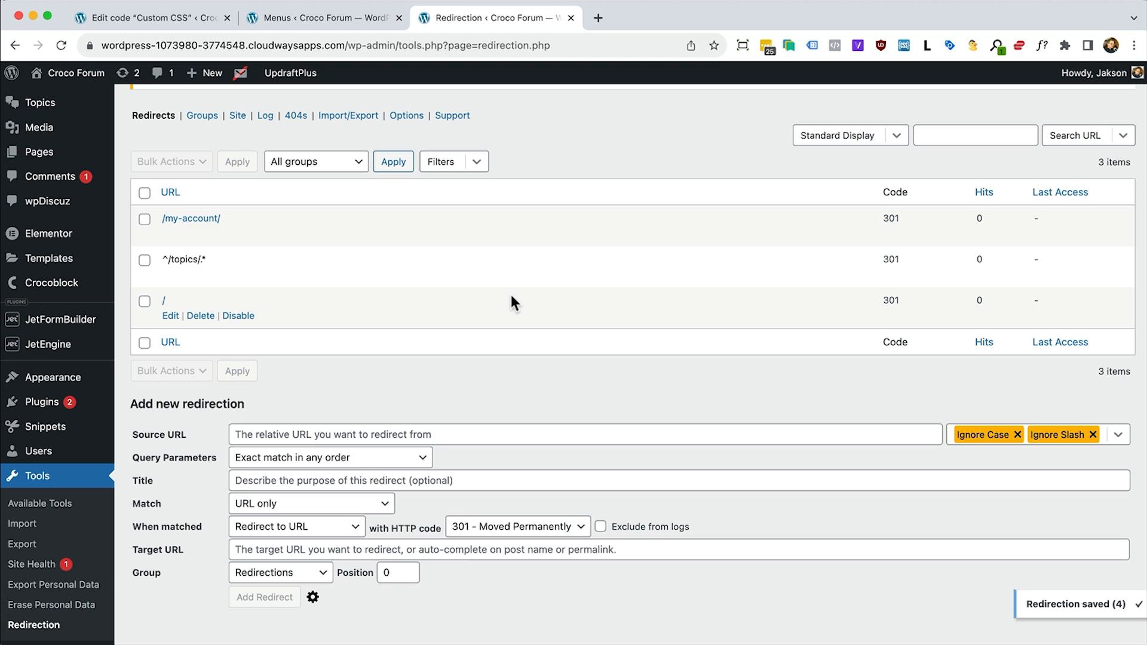
key("super+Tab")
left_click(41, 285)
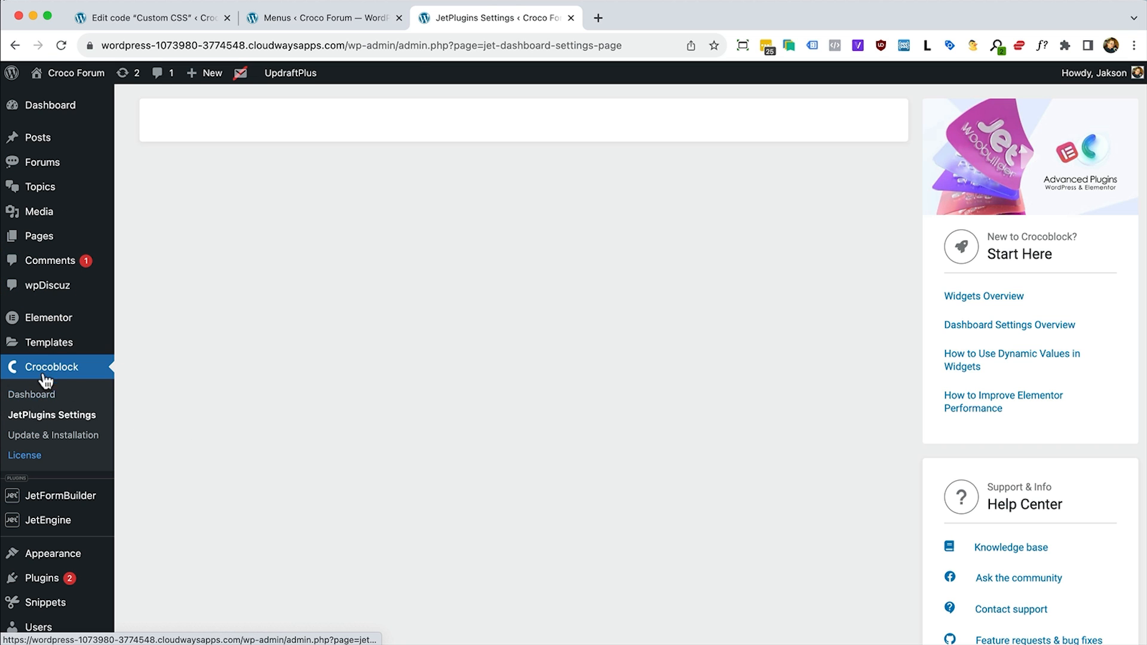
Open Crocoblock's Update & Installation page and activate JetSmartFilters
left_click(36, 436)
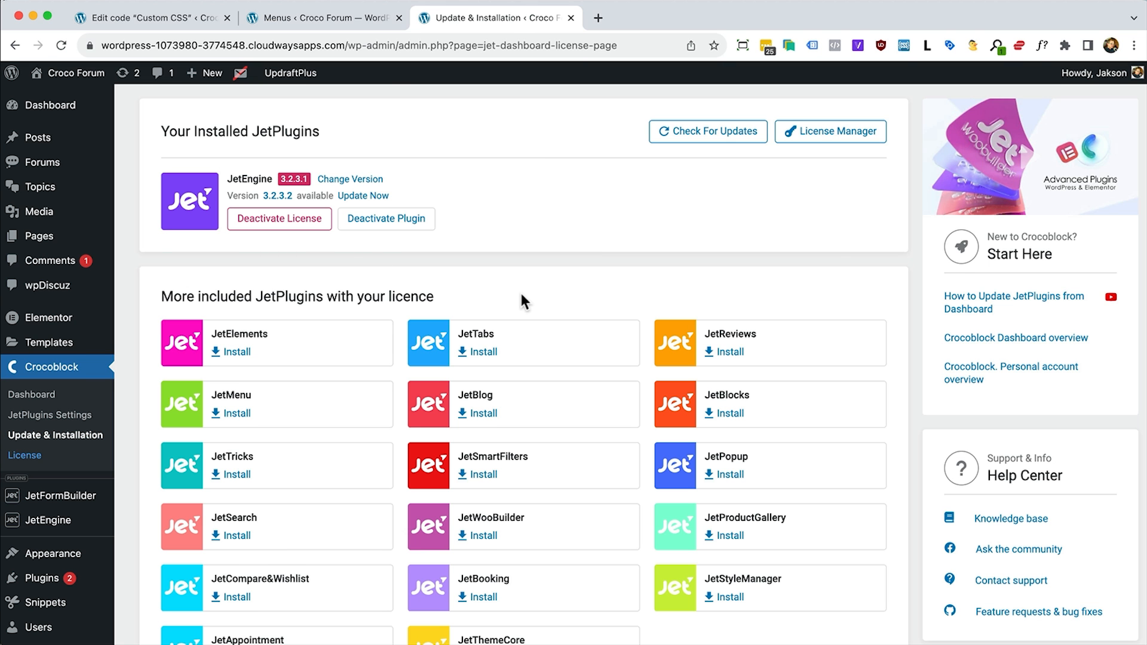
scroll(522, 301, "down", 3)
scroll(468, 431, "up", 1)
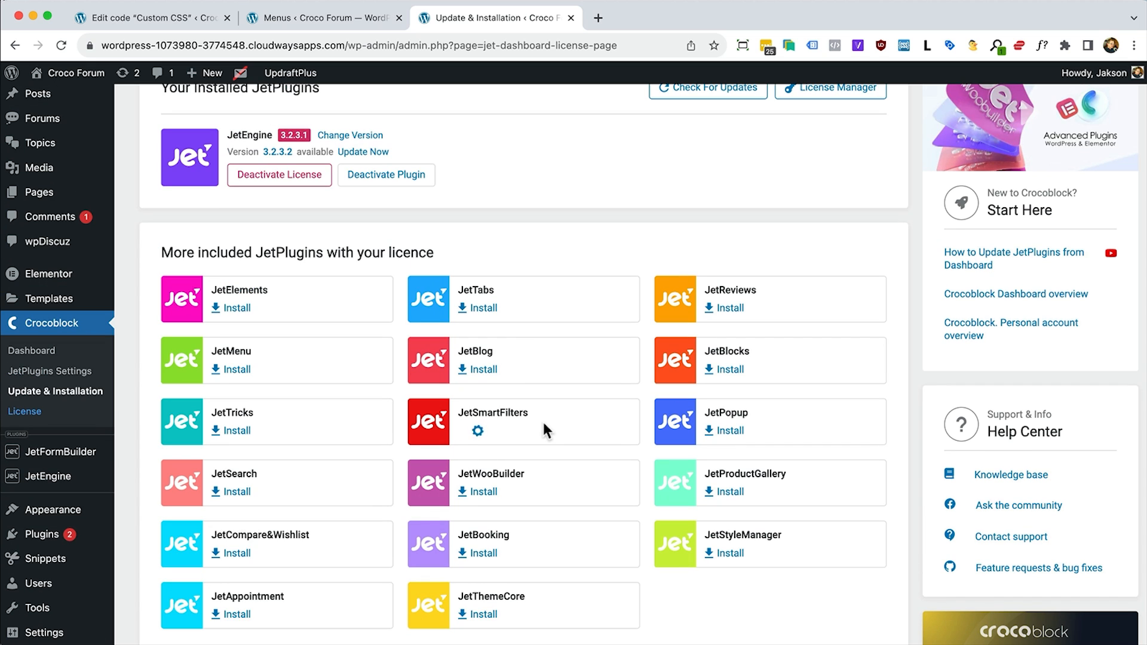
left_click(383, 172)
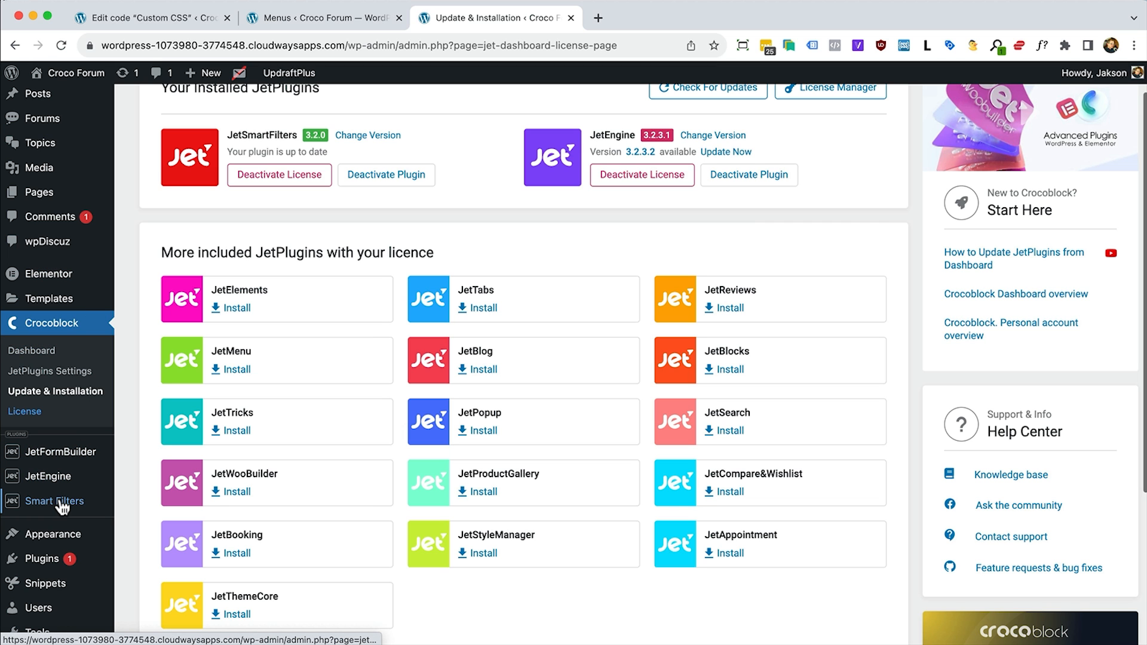
Save a new Topic Search filter with filter label 'Search...' and active label 'Search'
left_click(62, 506)
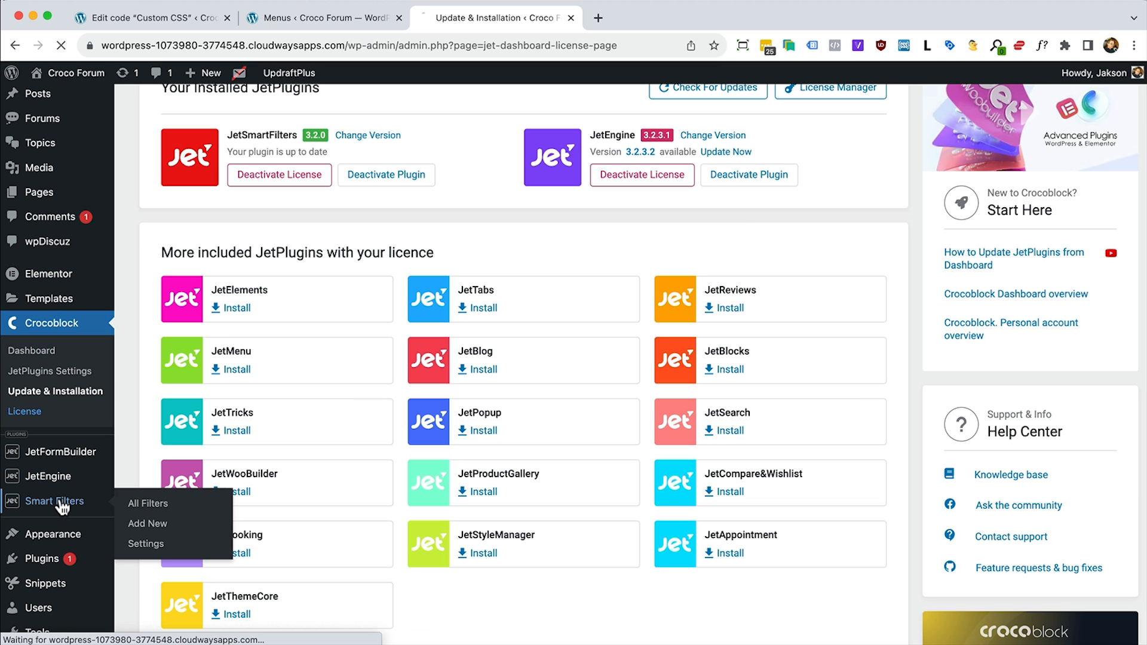
left_click(153, 518)
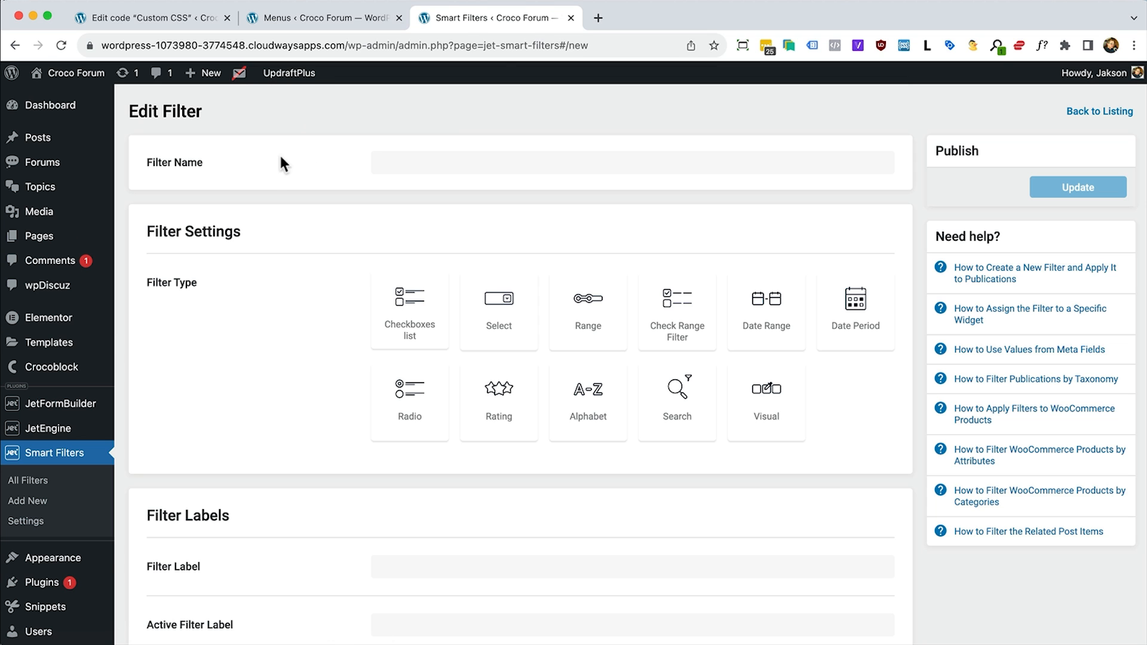
left_click(431, 162)
type("To")
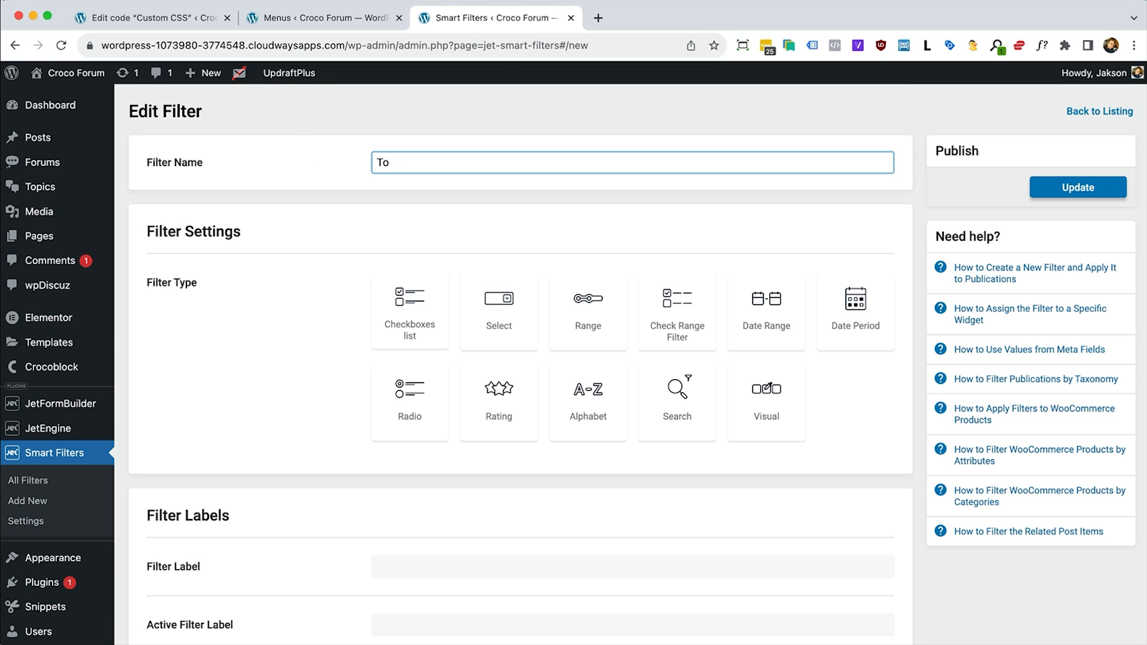
type("pic Search")
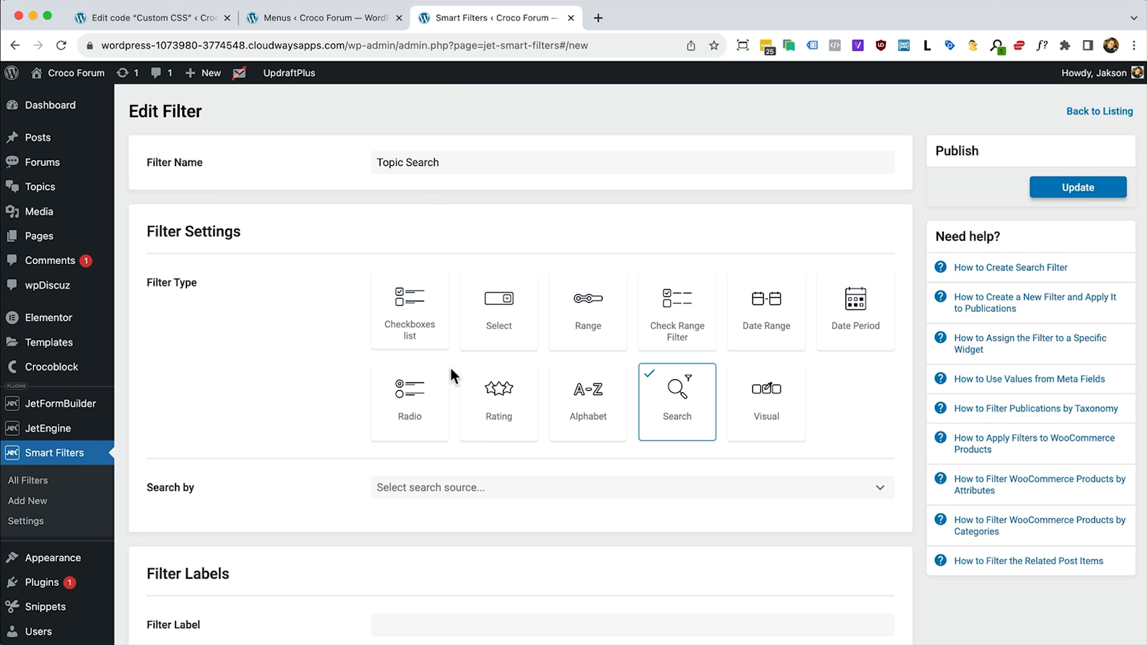
scroll(450, 368, "down", 2)
left_click(412, 493)
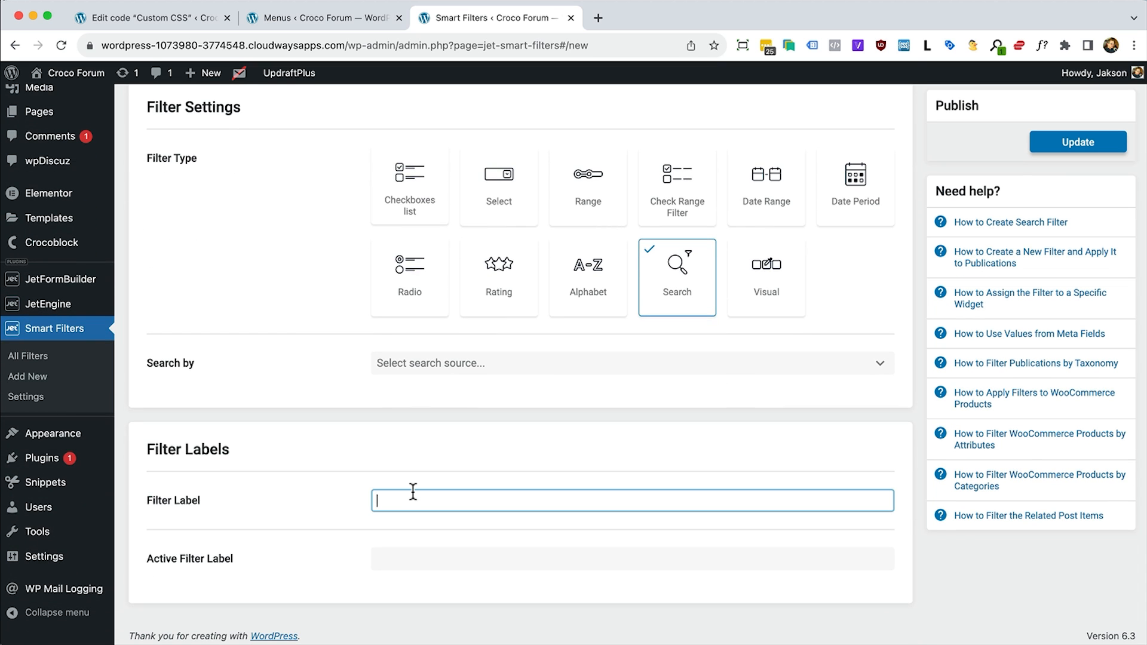
type("Search...")
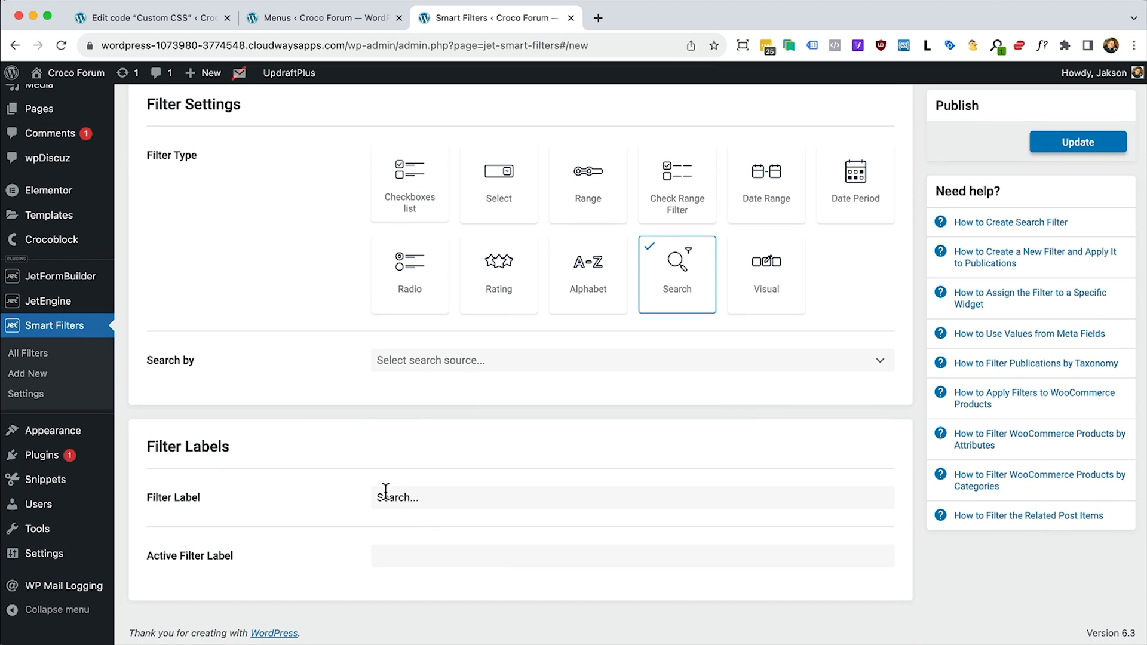
double_click(385, 496)
key("super+c")
left_click(425, 551)
key("super+v")
left_click(260, 551)
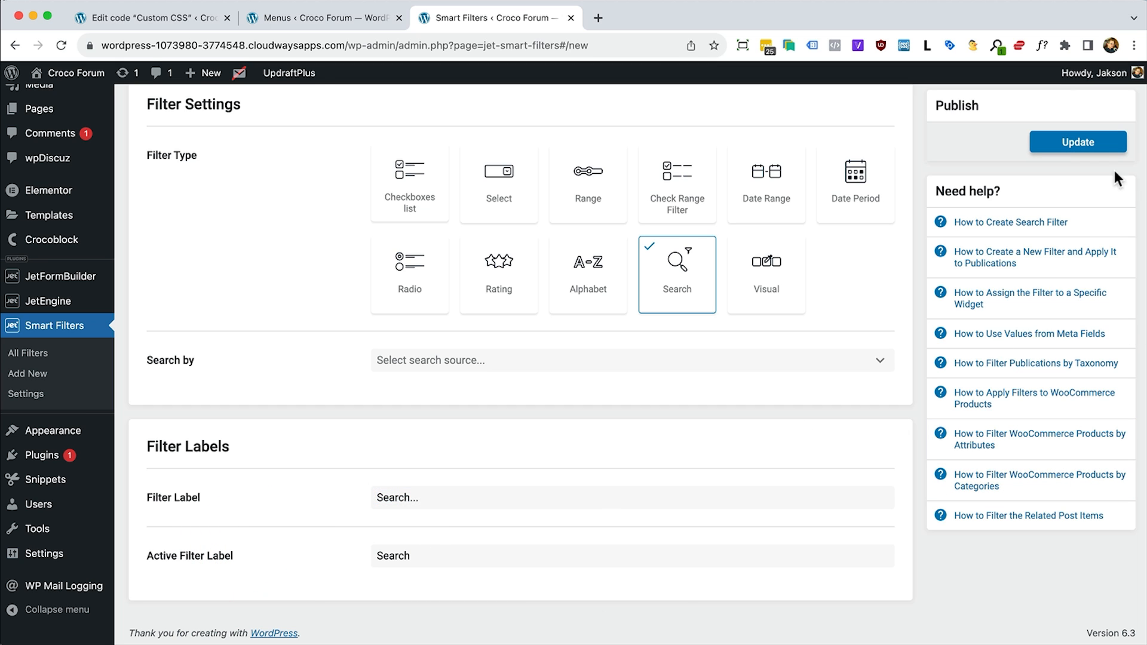
left_click(1077, 142)
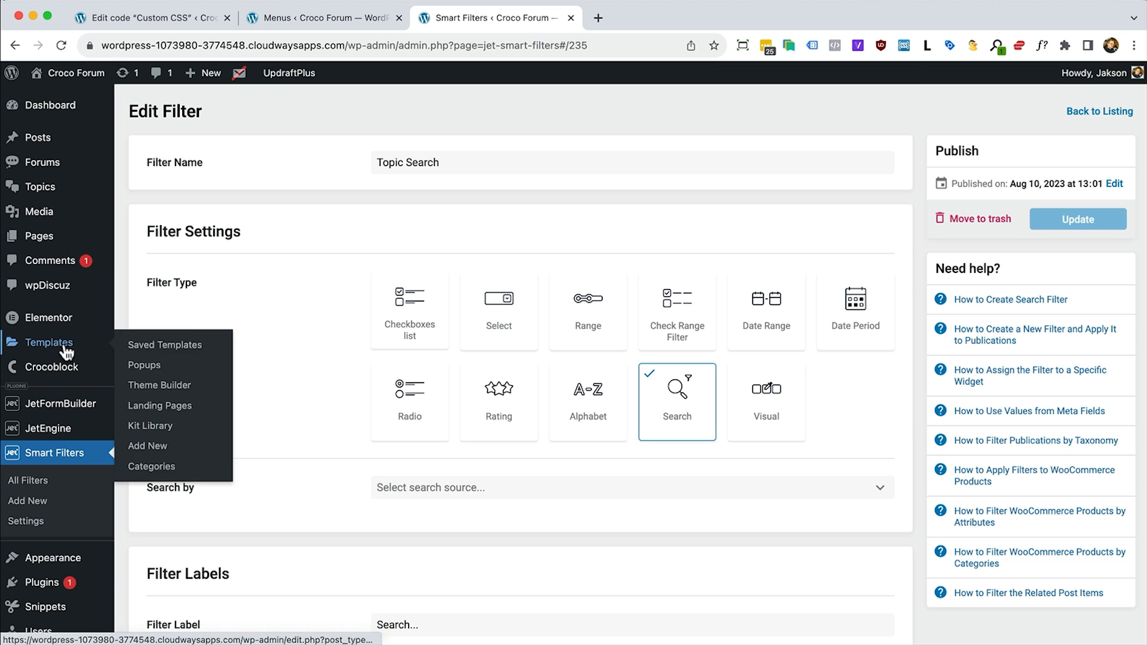
left_click(67, 354)
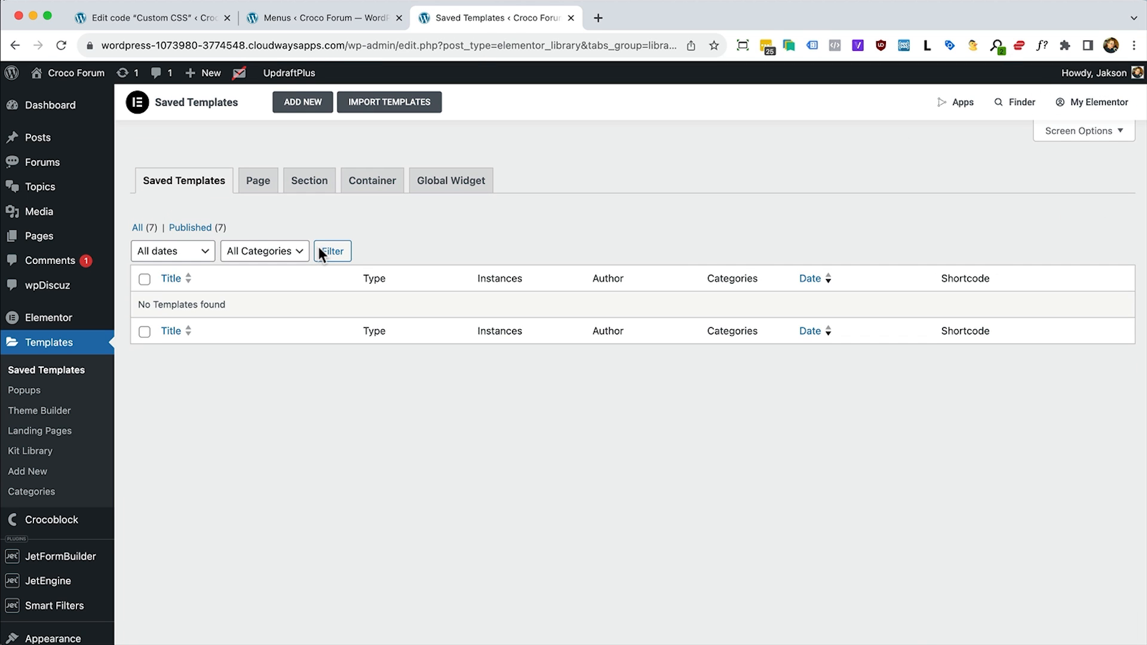
From All saved templates, open Forums Single with Elementor in a new browser tab
left_click(142, 230)
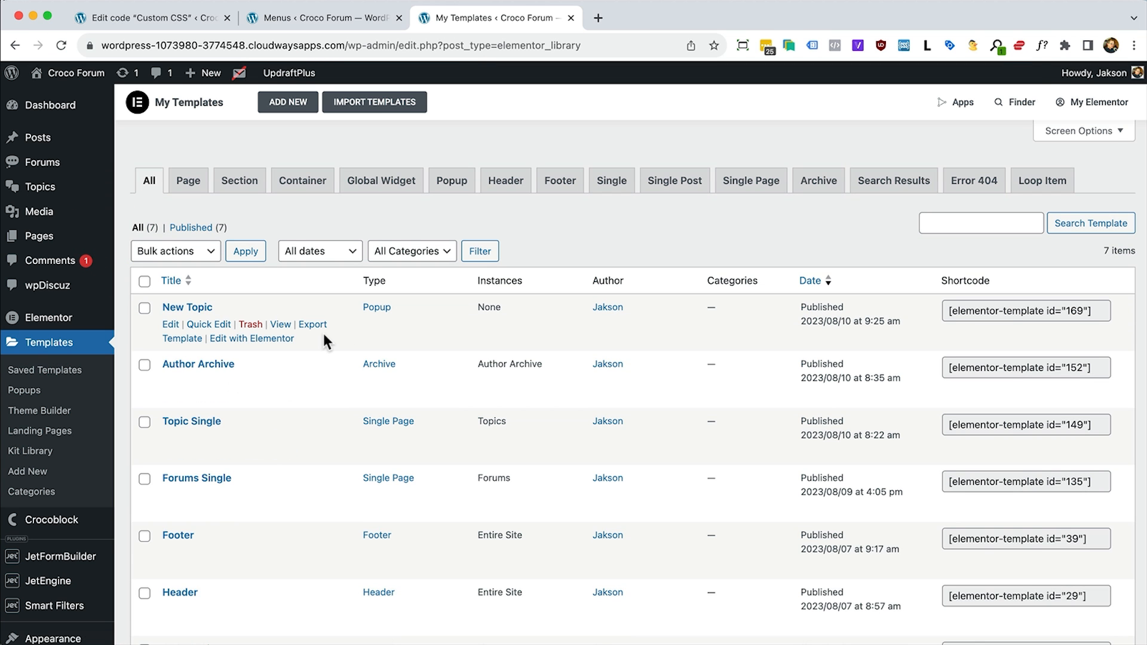
scroll(324, 336, "down", 1)
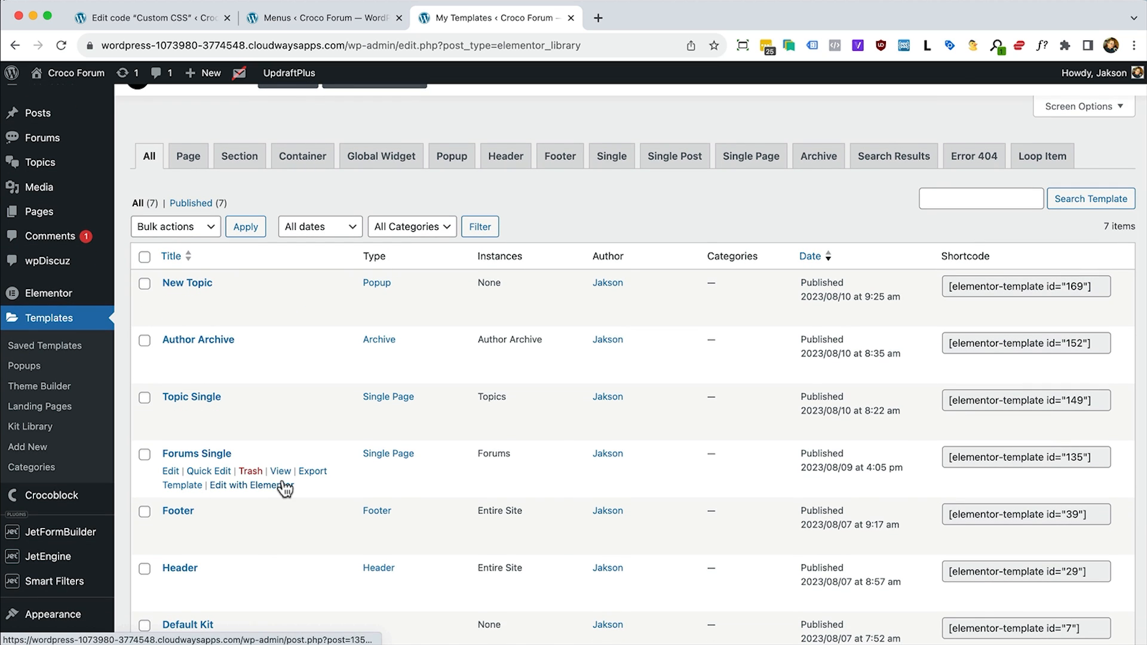
right_click(285, 487)
left_click(432, 412)
scroll(701, 101, "down", 2)
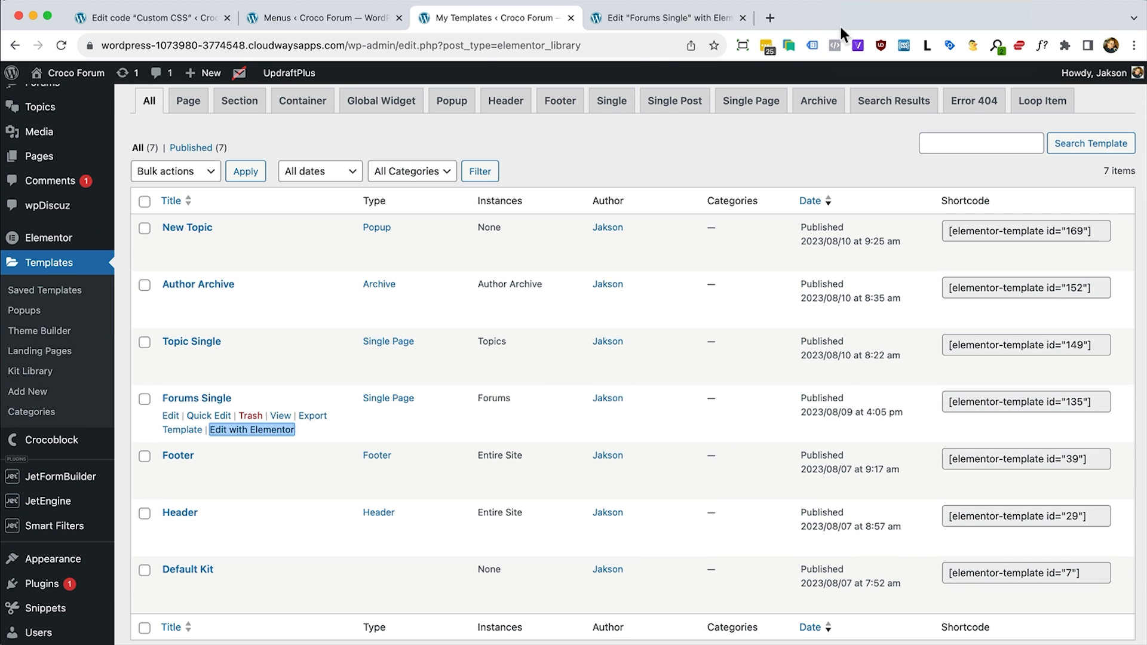
left_click(639, 20)
Place a Search Filter widget above the topic listing and select the Topic Search filter
scroll(105, 230, "down", 15)
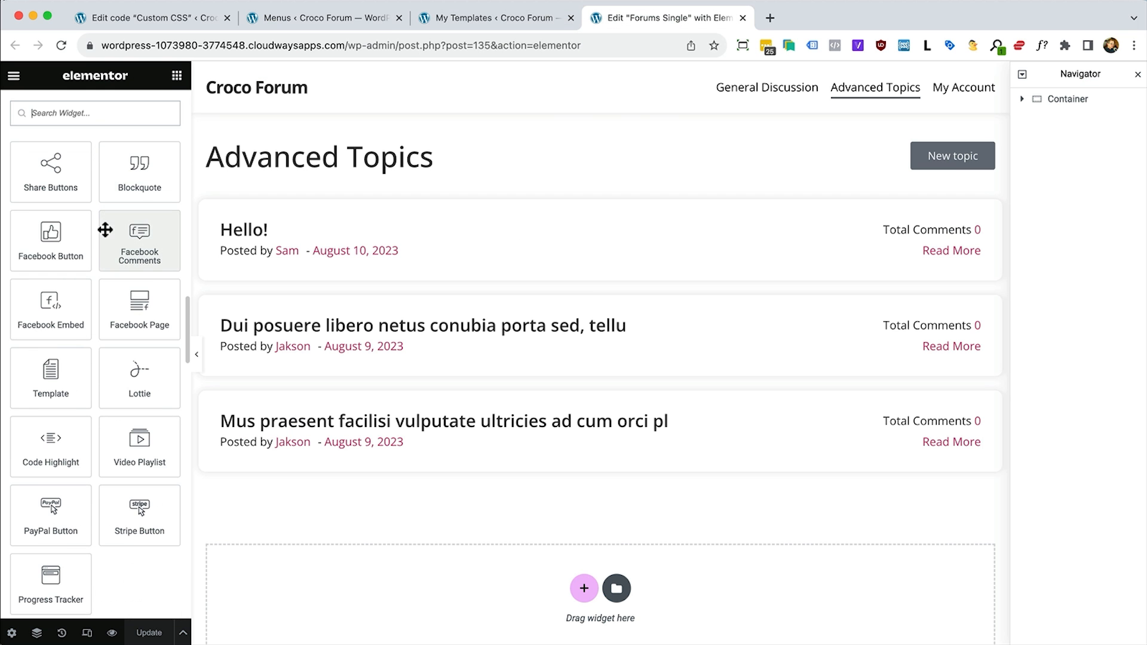
scroll(105, 230, "down", 8)
scroll(105, 233, "down", 5)
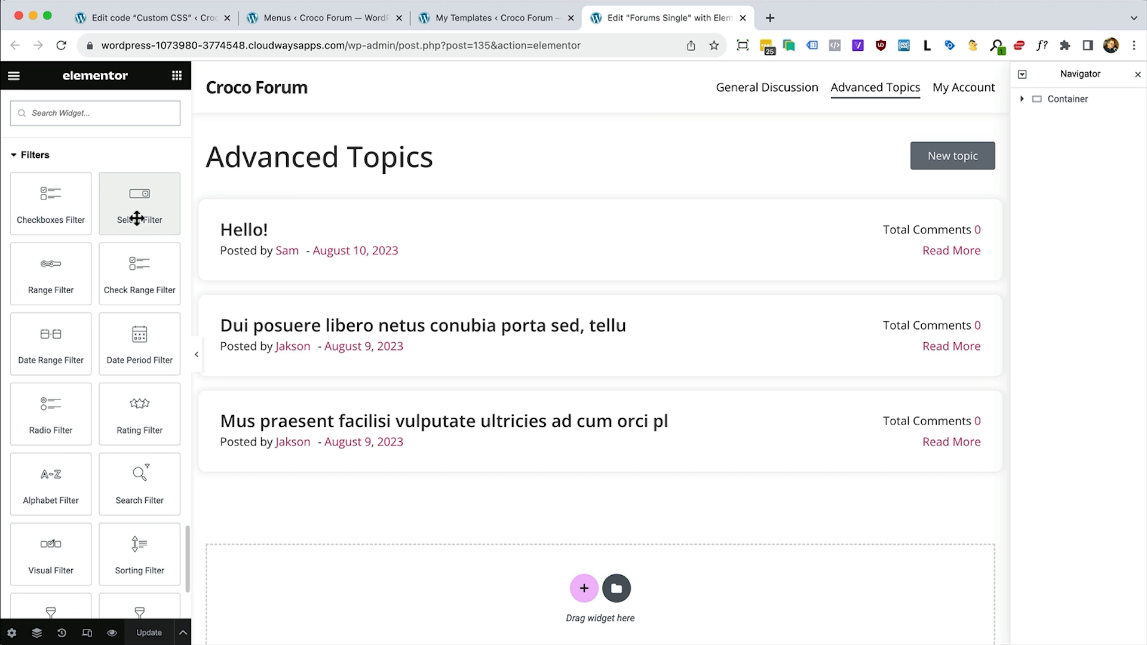
left_click_drag(144, 491, 341, 203)
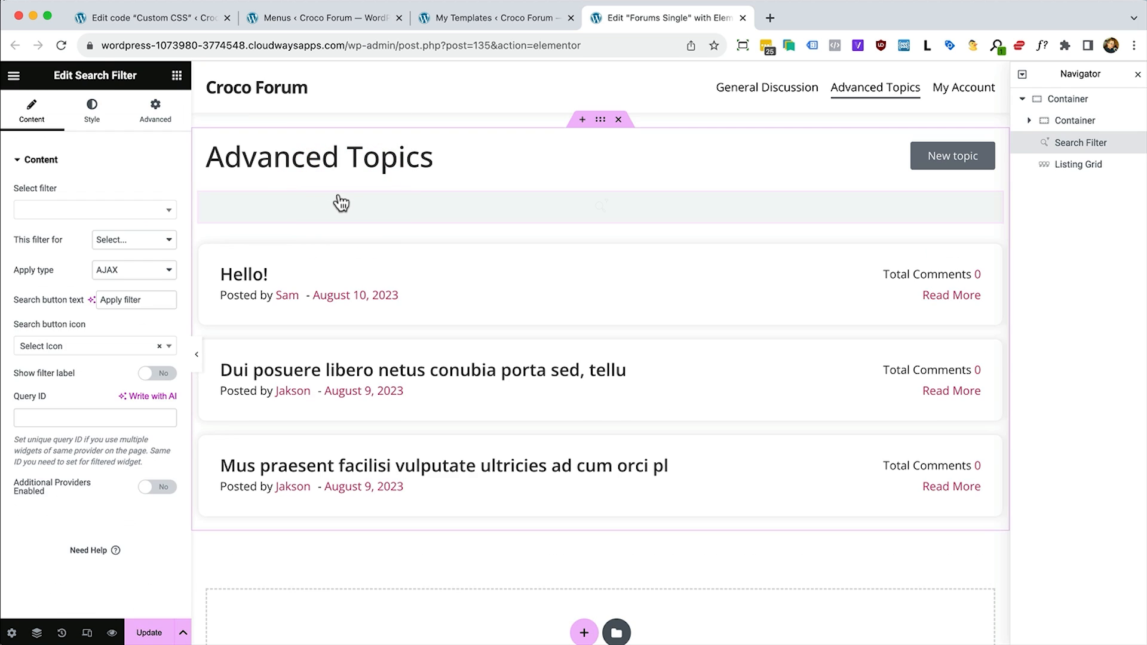
left_click(167, 213)
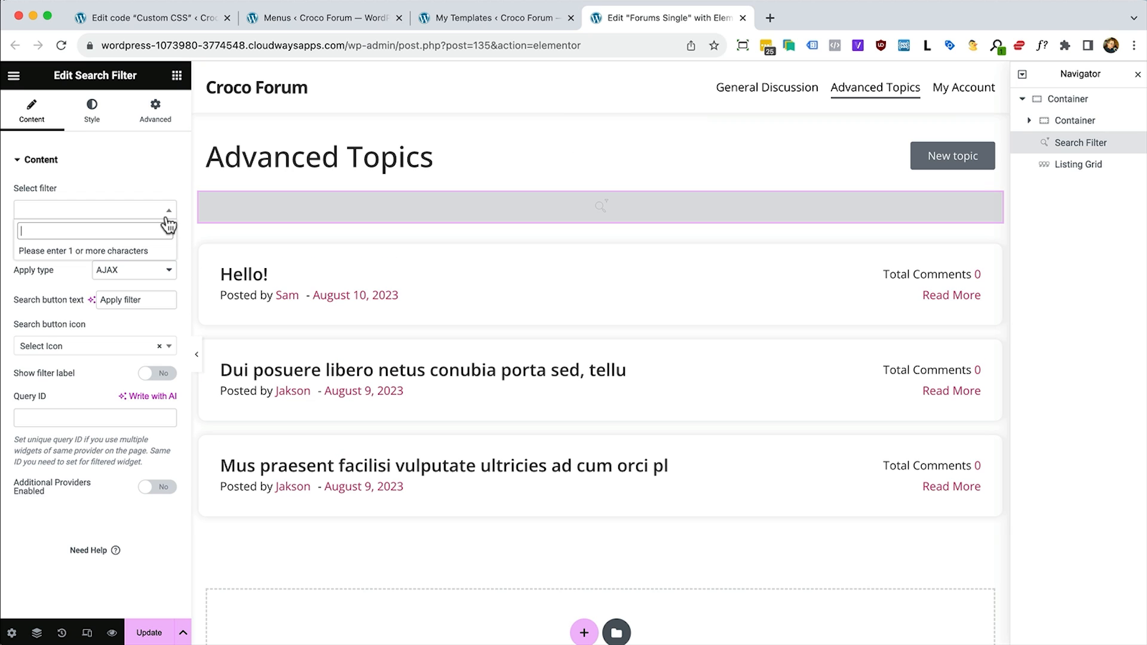
left_click(70, 229)
type("top")
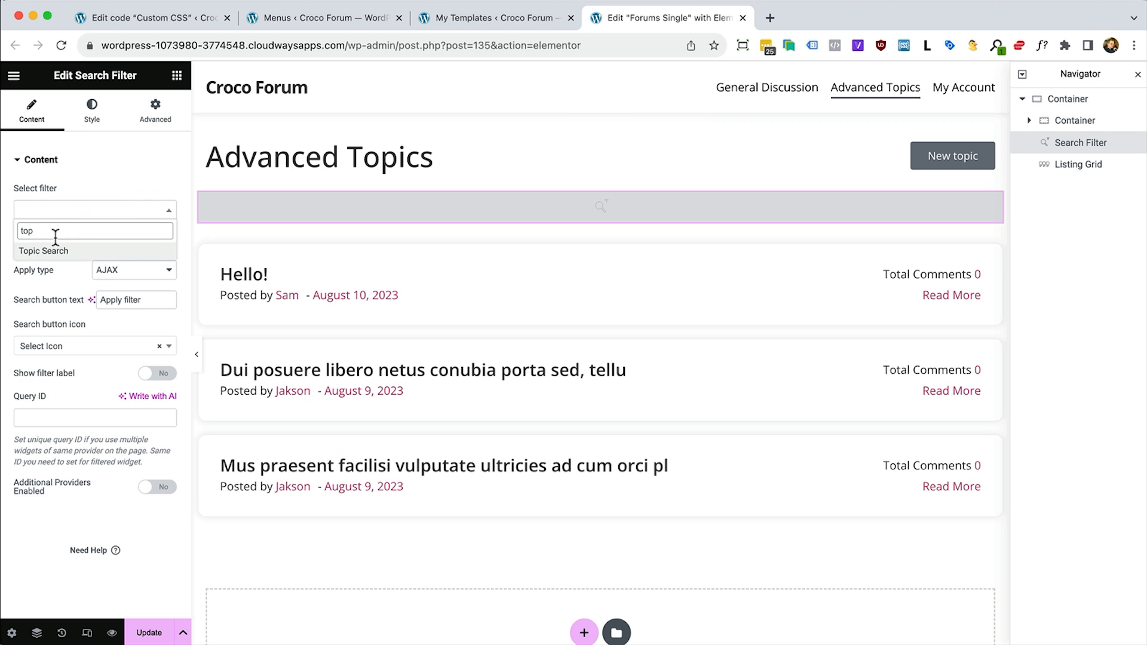
left_click(33, 254)
Target the JetEngine listing with AJAX on typing, then update the template
left_click(145, 240)
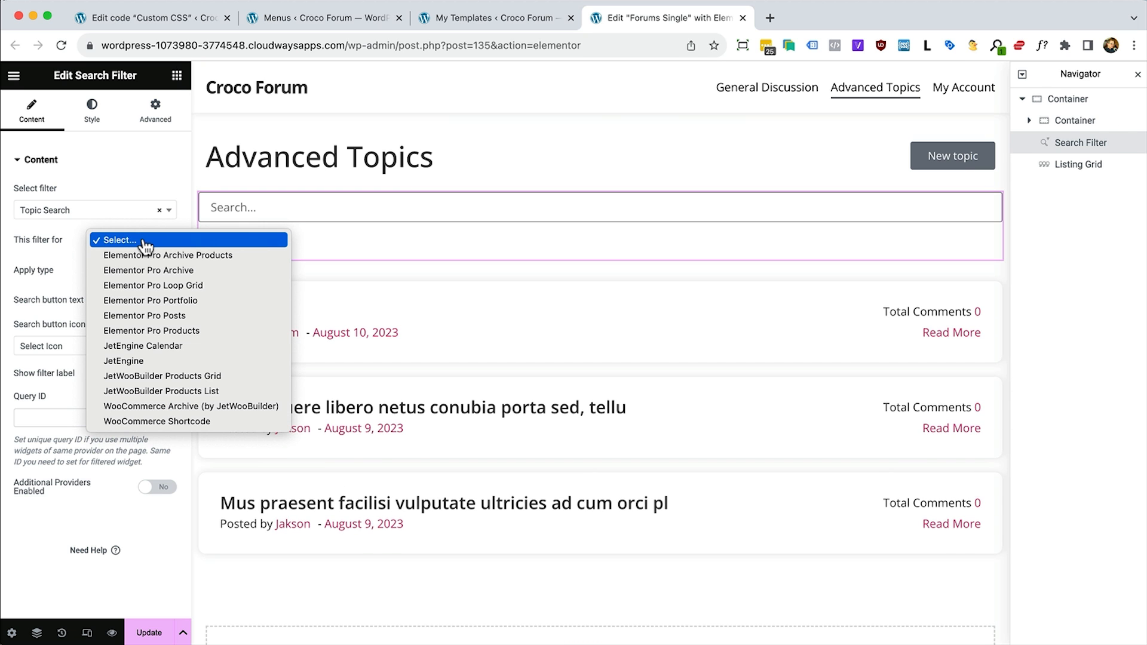
left_click(124, 361)
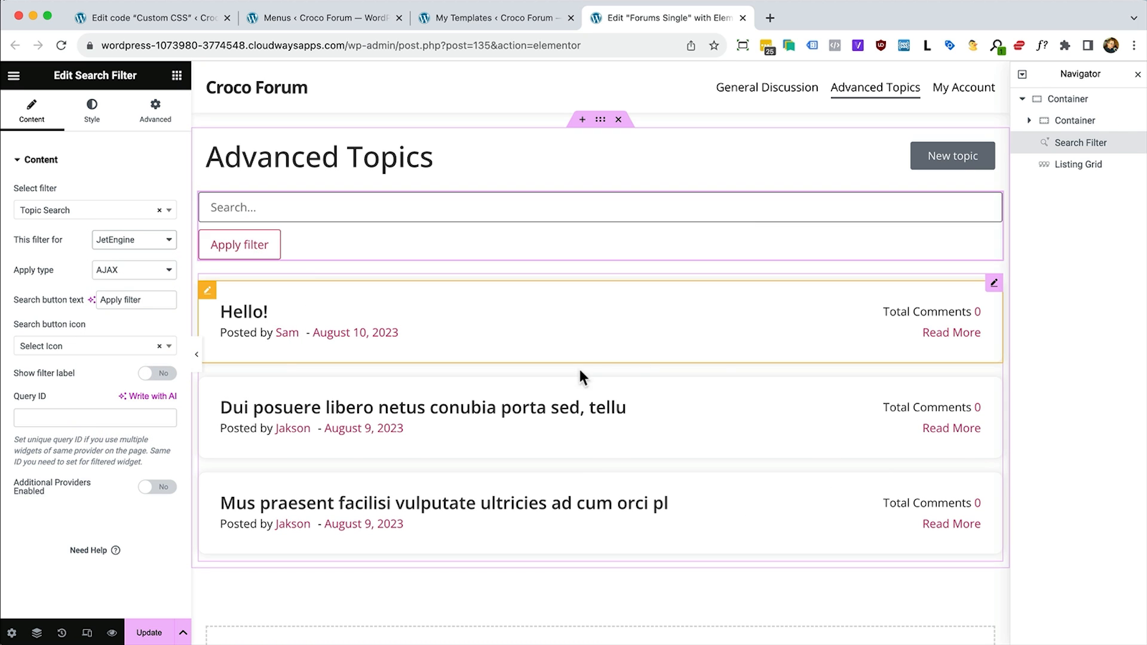
left_click(146, 276)
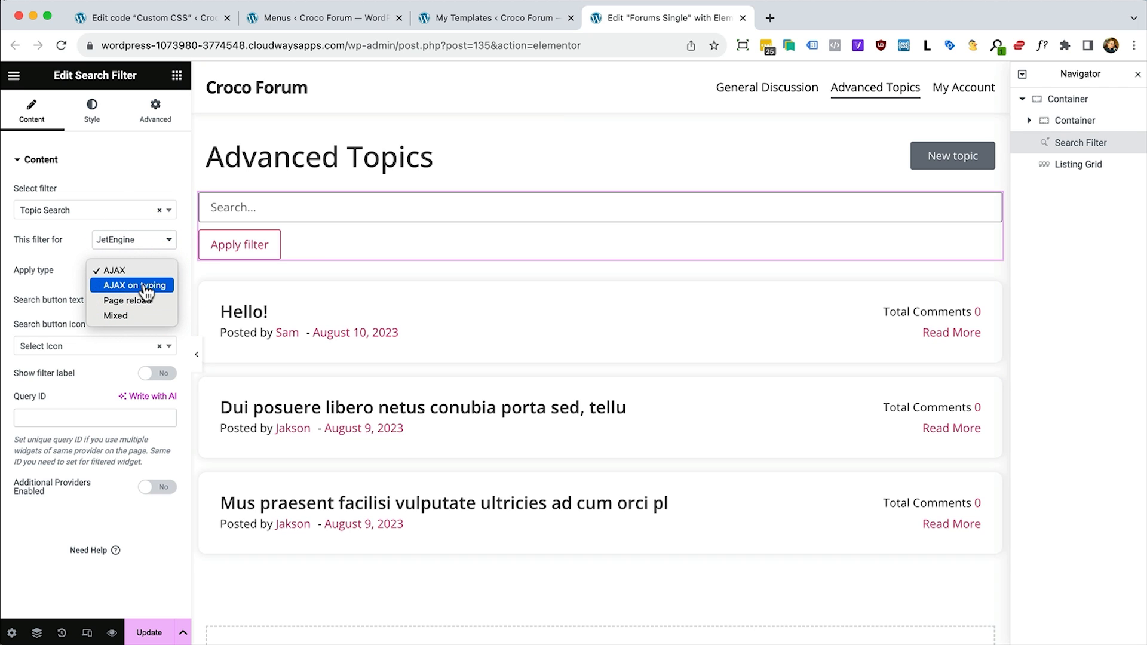
left_click(145, 286)
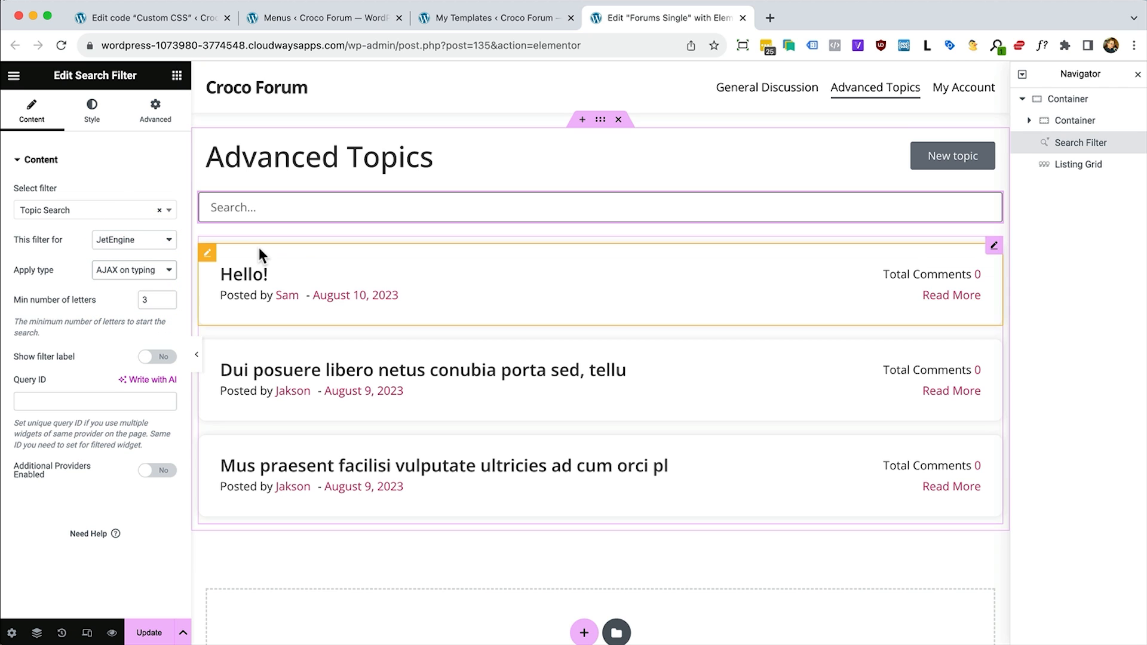
left_click(156, 624)
key("super+Tab")
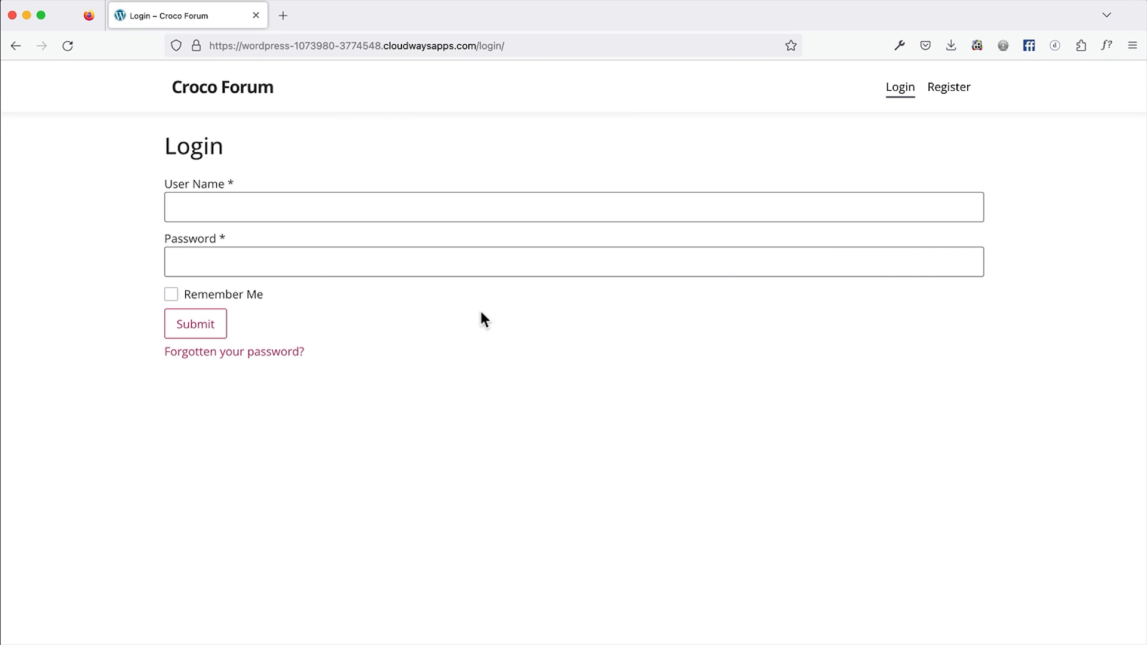
Log in to Croco Forum with the member's user name and password
left_click(239, 210)
type("Sam")
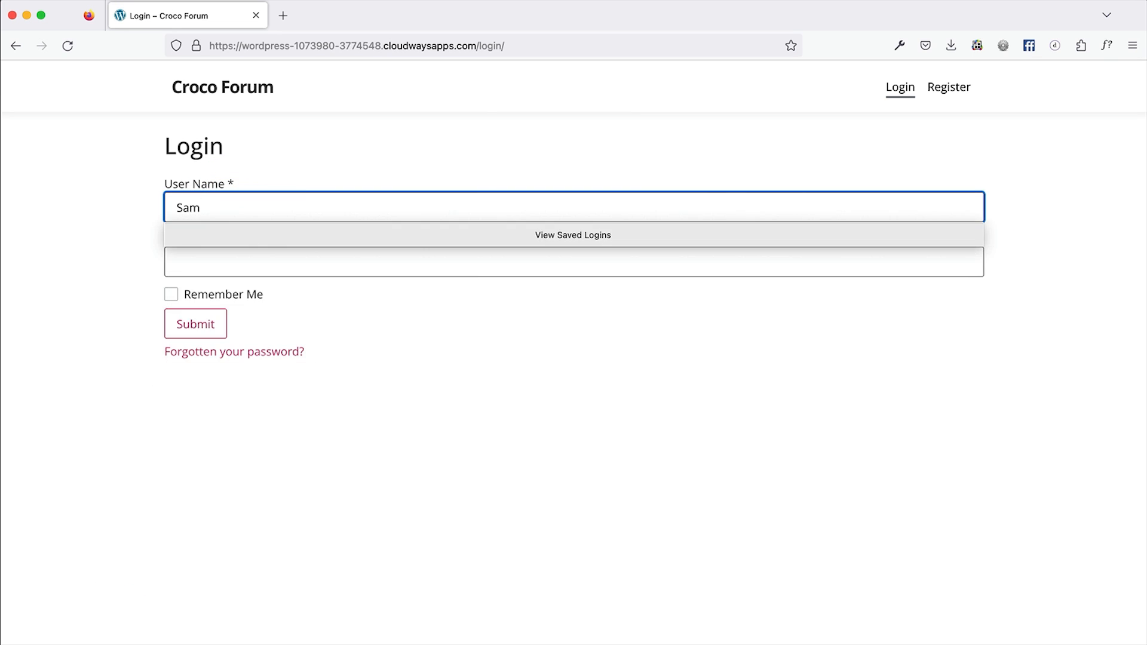
key("Tab")
type("••••••")
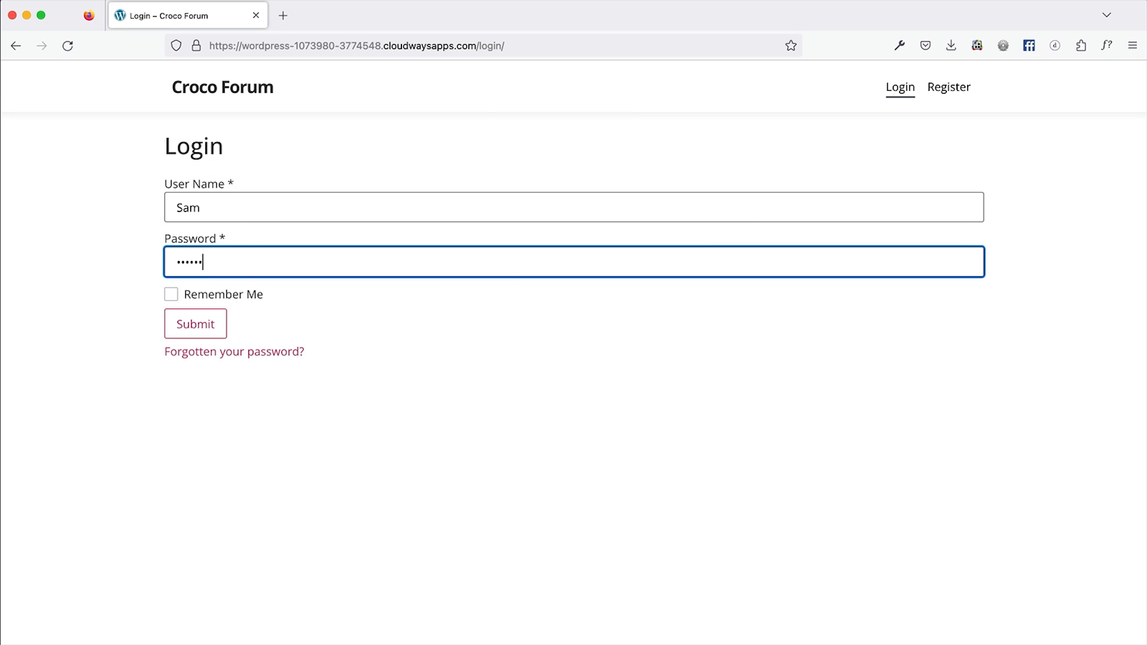
left_click(189, 321)
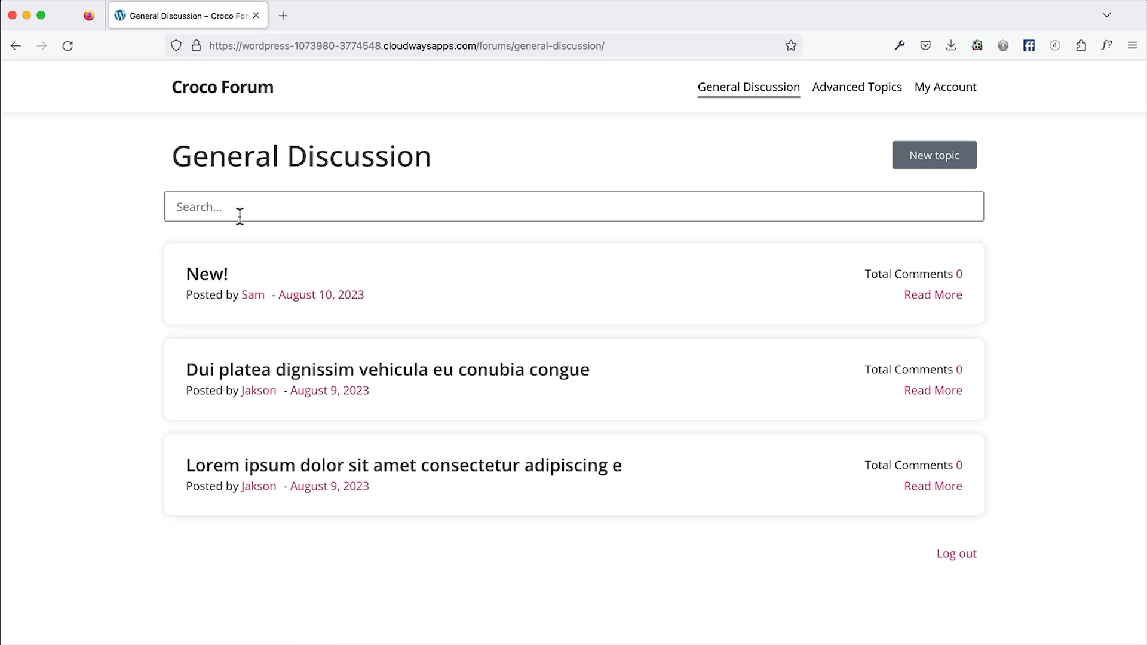
Search 'new' in General Discussion, then 'hello' in Advanced Topics
left_click(240, 215)
type("new")
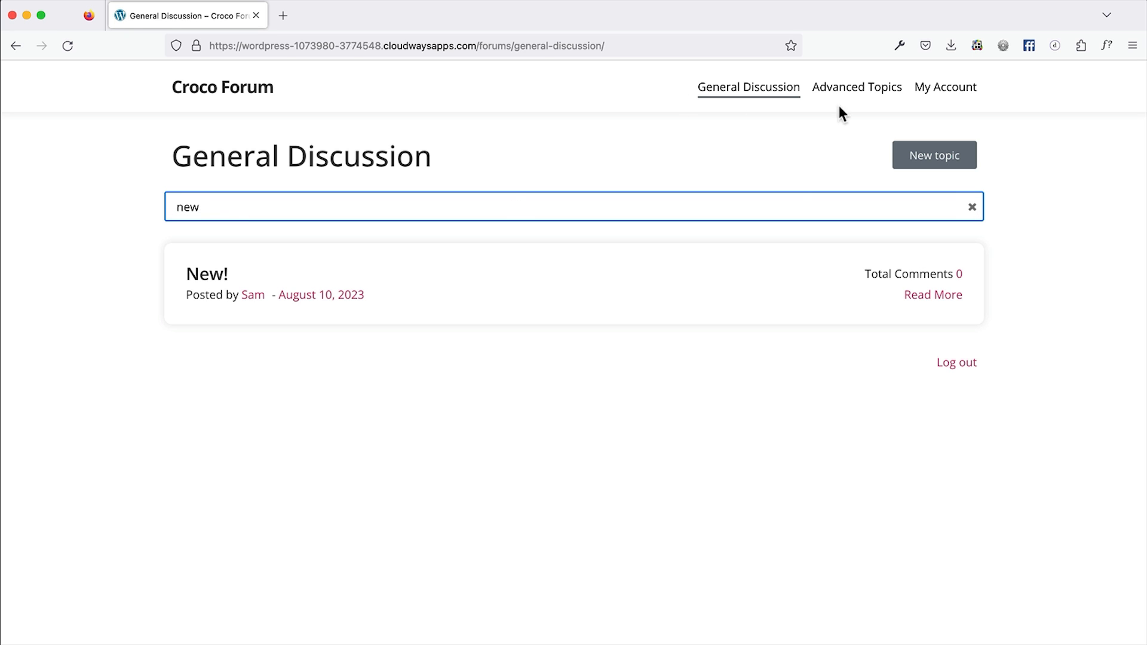
left_click(867, 93)
type("h")
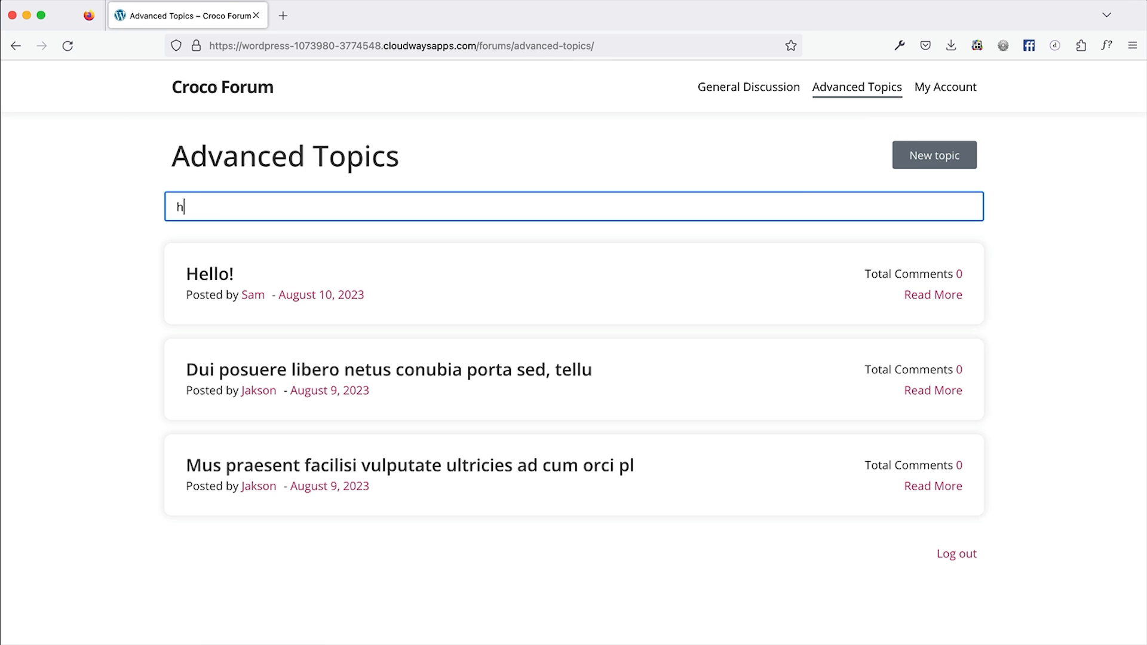
type("ello")
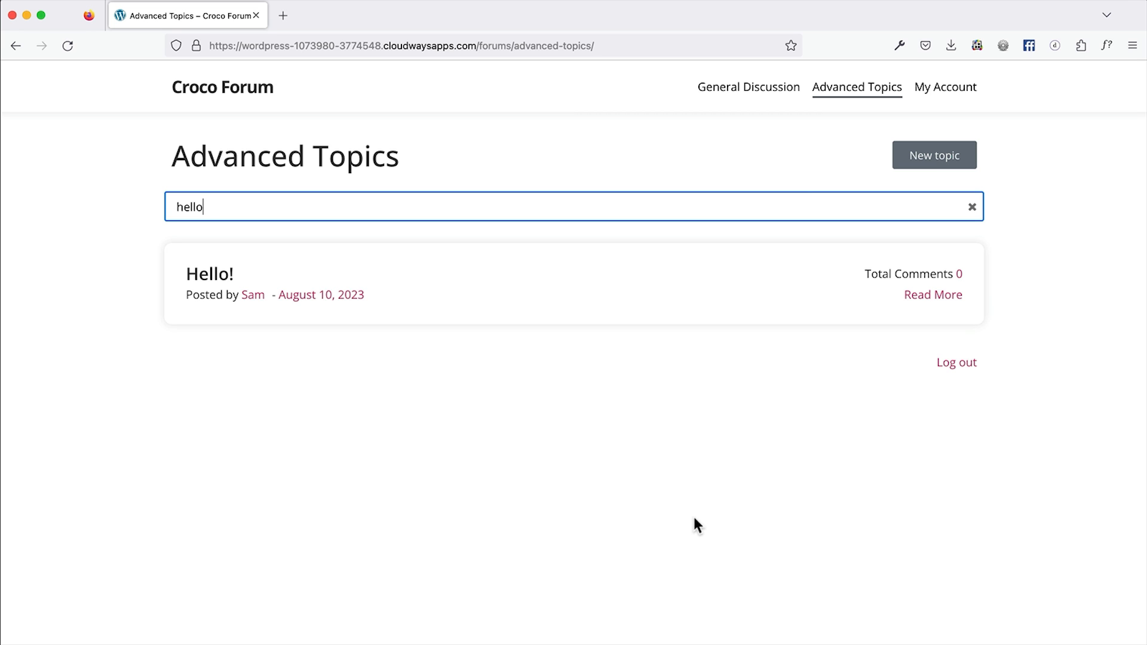
Close the leftover Elementor and My Templates tabs in Chrome and go to the WordPress Dashboard
key("super+Tab")
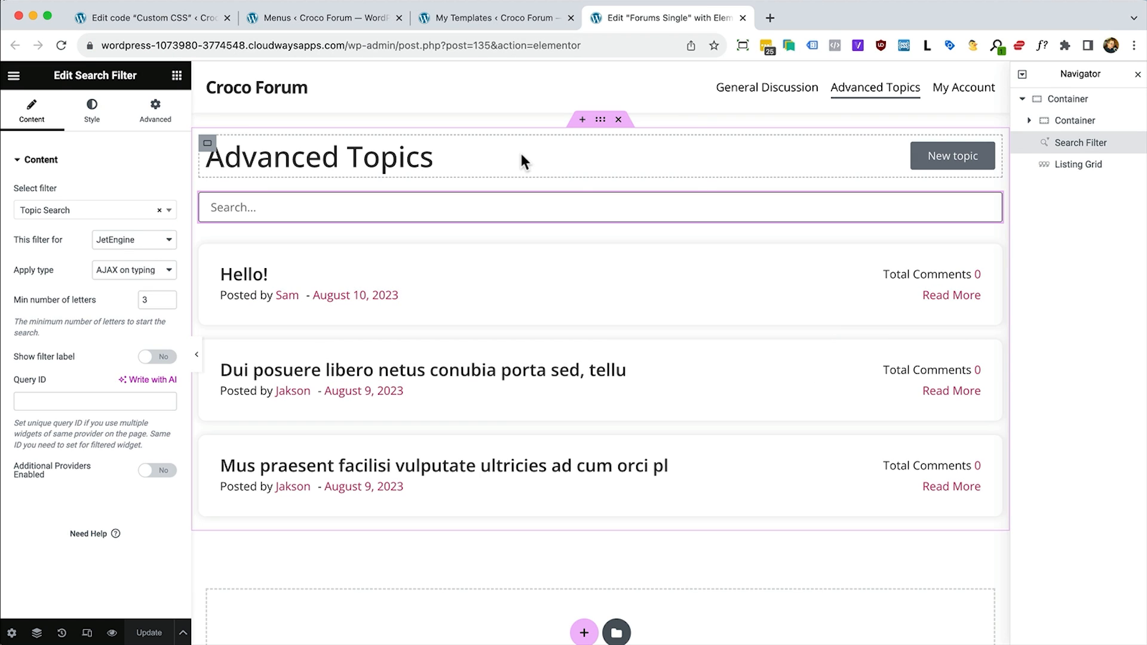
key("super+w")
key("super+w")
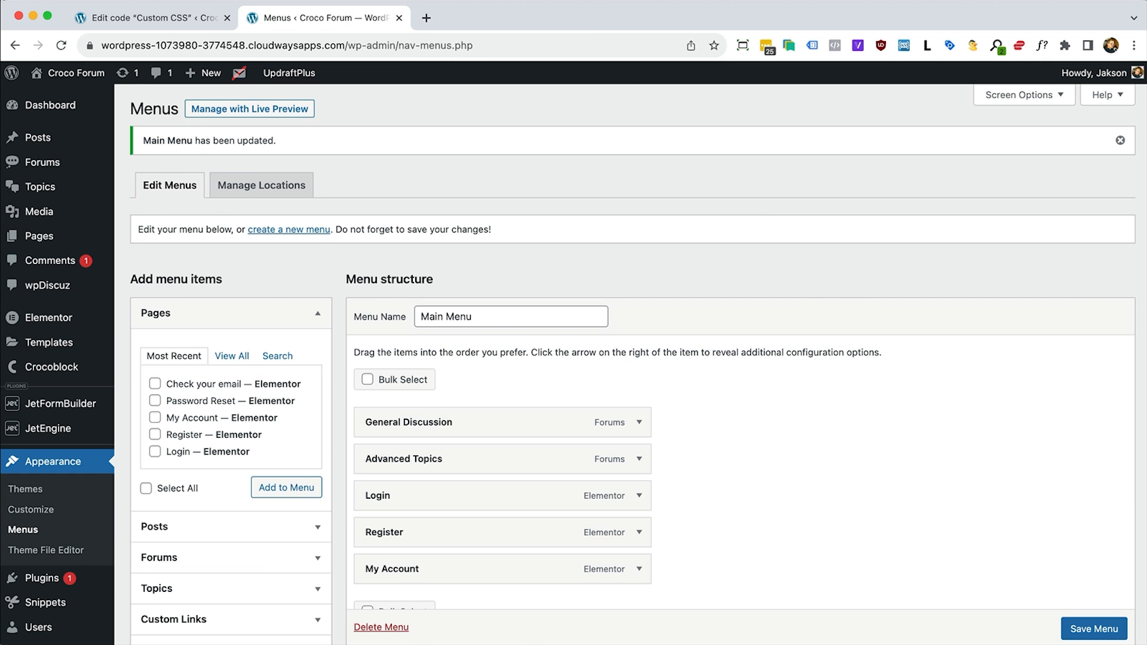
key("super+w")
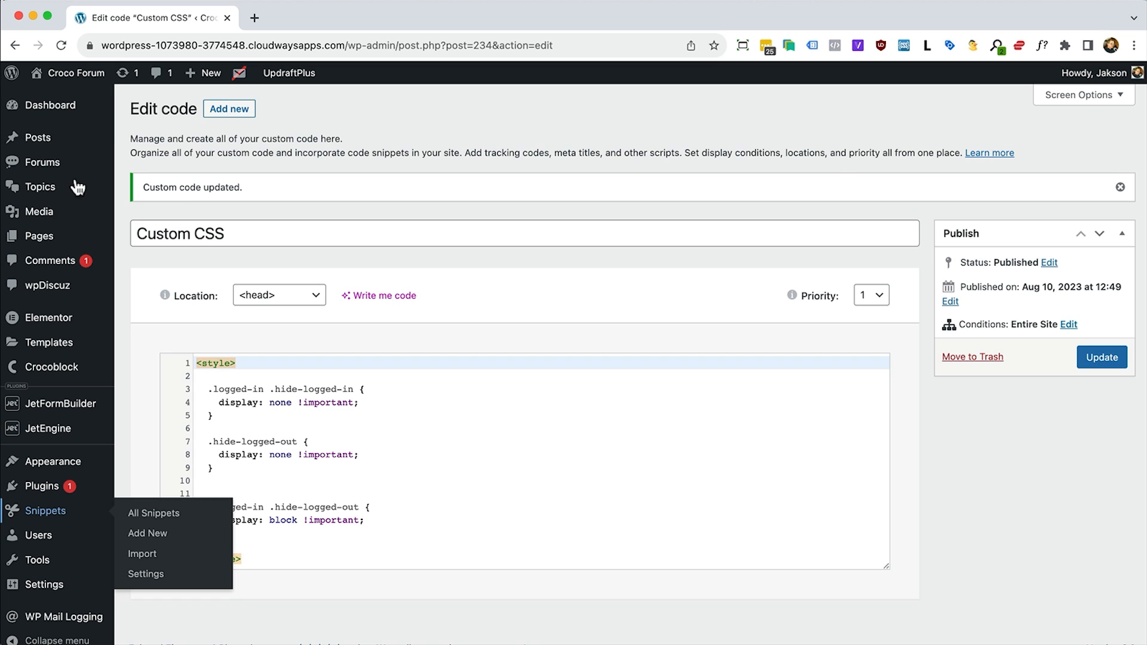
left_click(42, 106)
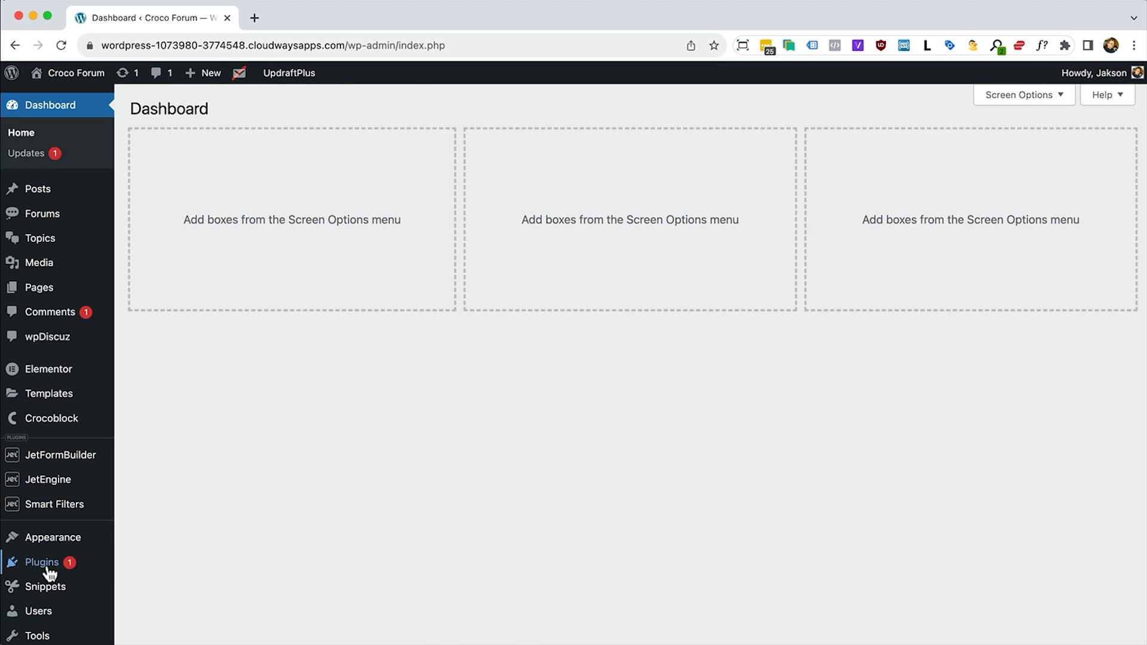
Search the plugin directory for 'verification', then install and activate User Verification by PickPlugins
mouse_move(24, 570)
left_click(183, 591)
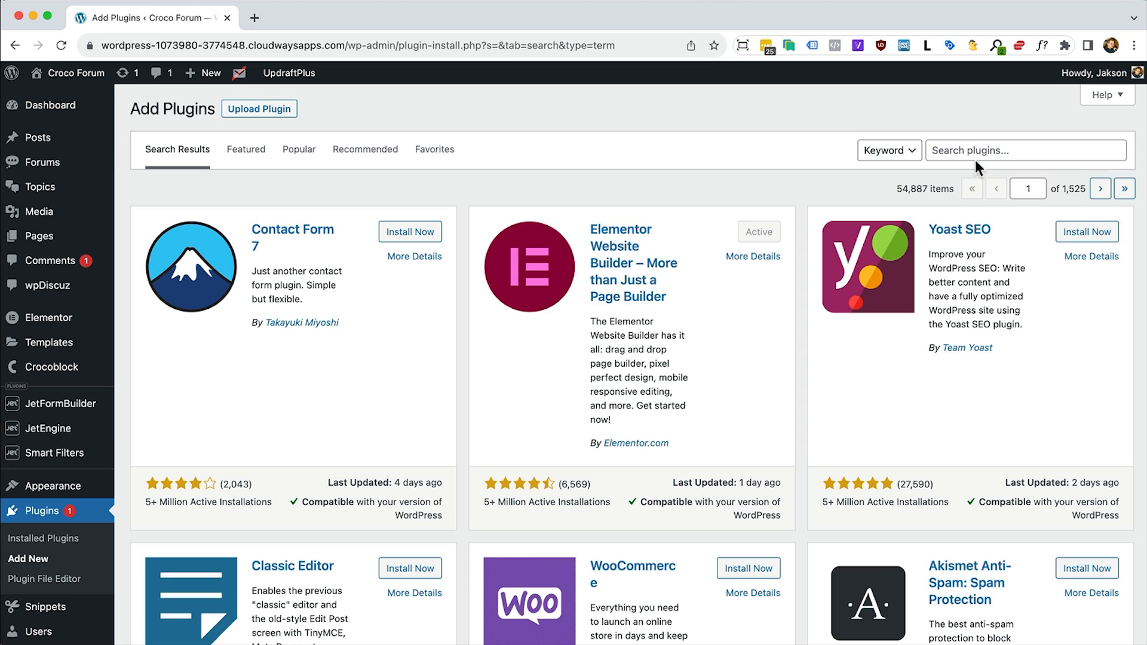
left_click(959, 147)
type("veer")
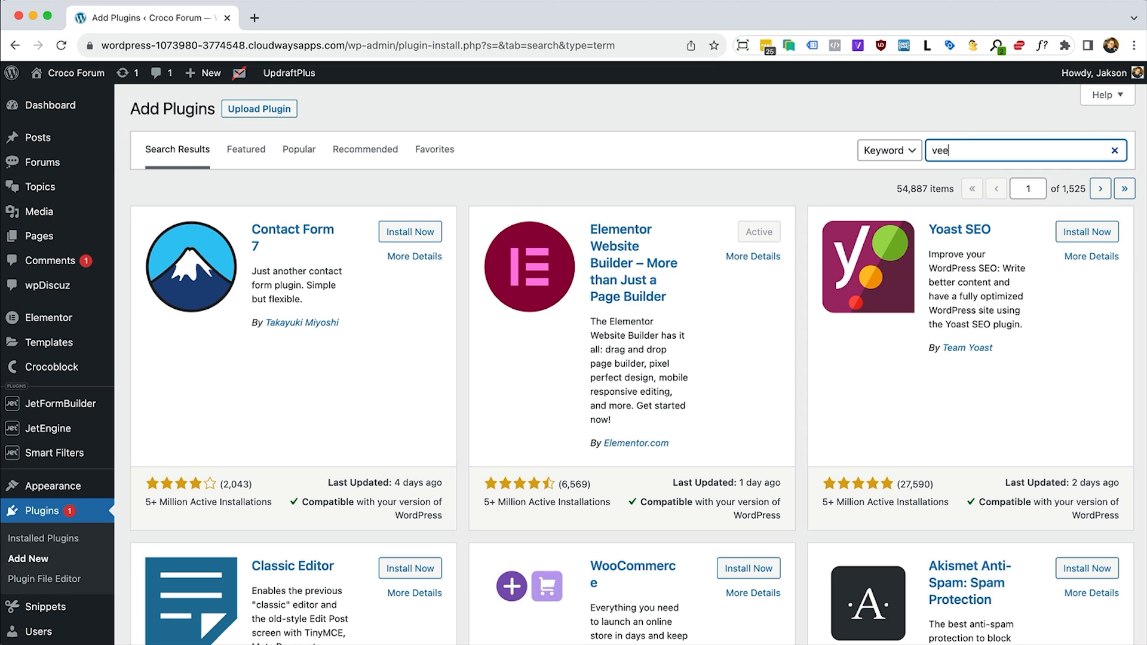
key("BackSpace")
key("BackSpace")
type("r")
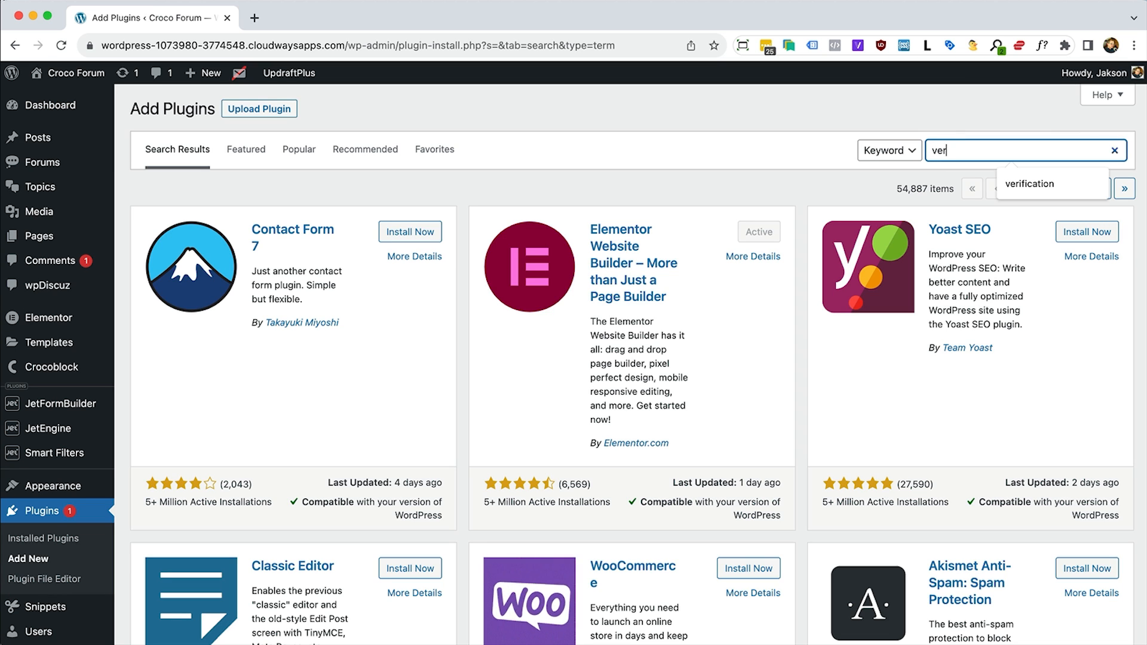
type("ification")
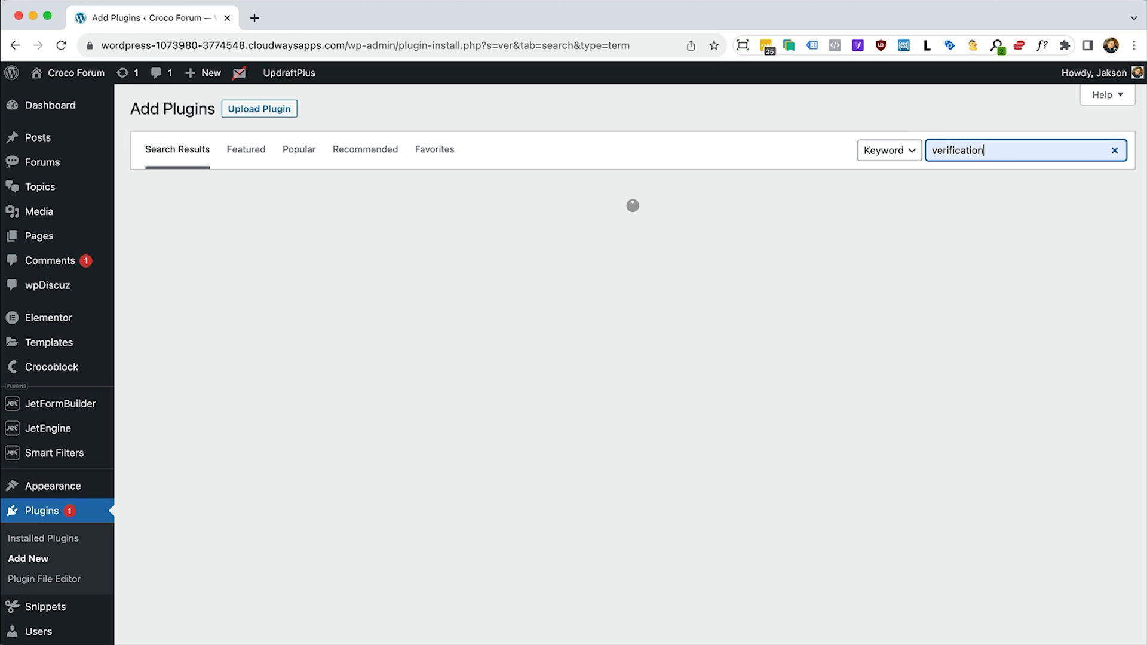
scroll(525, 310, "down", 1)
scroll(525, 310, "down", 5)
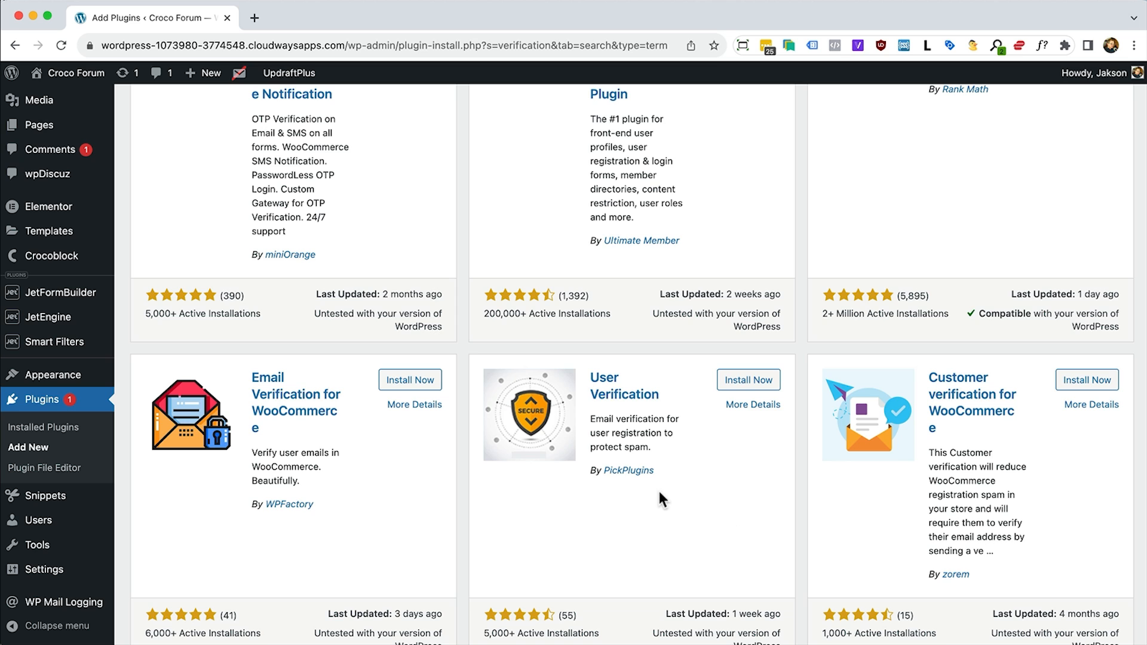
left_click(743, 391)
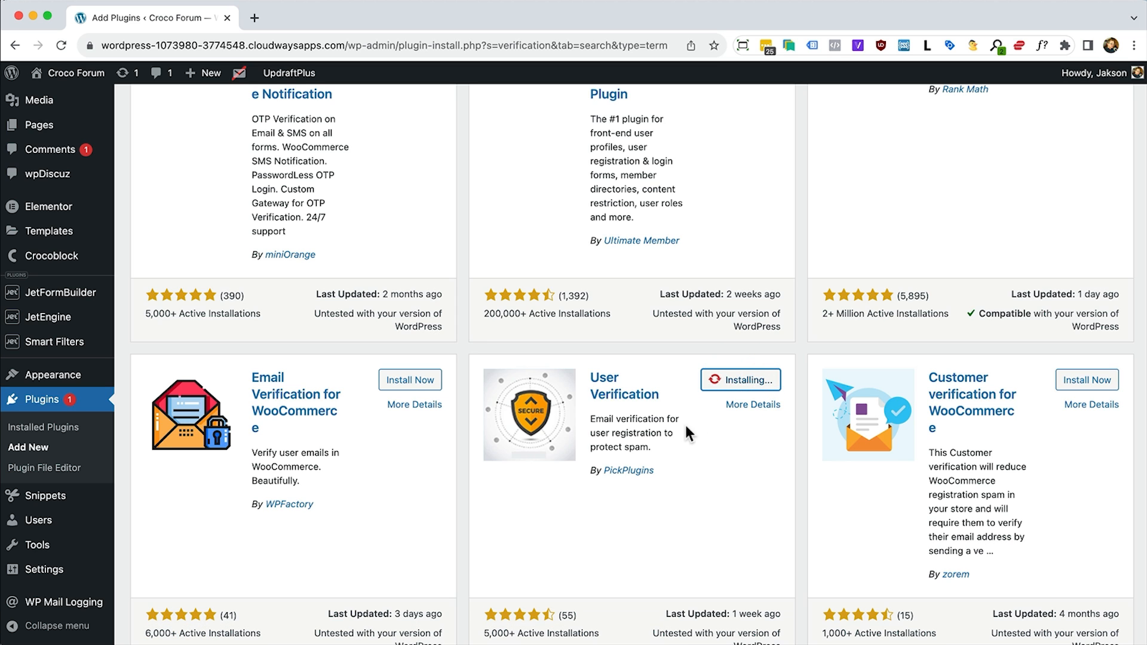
left_click(755, 382)
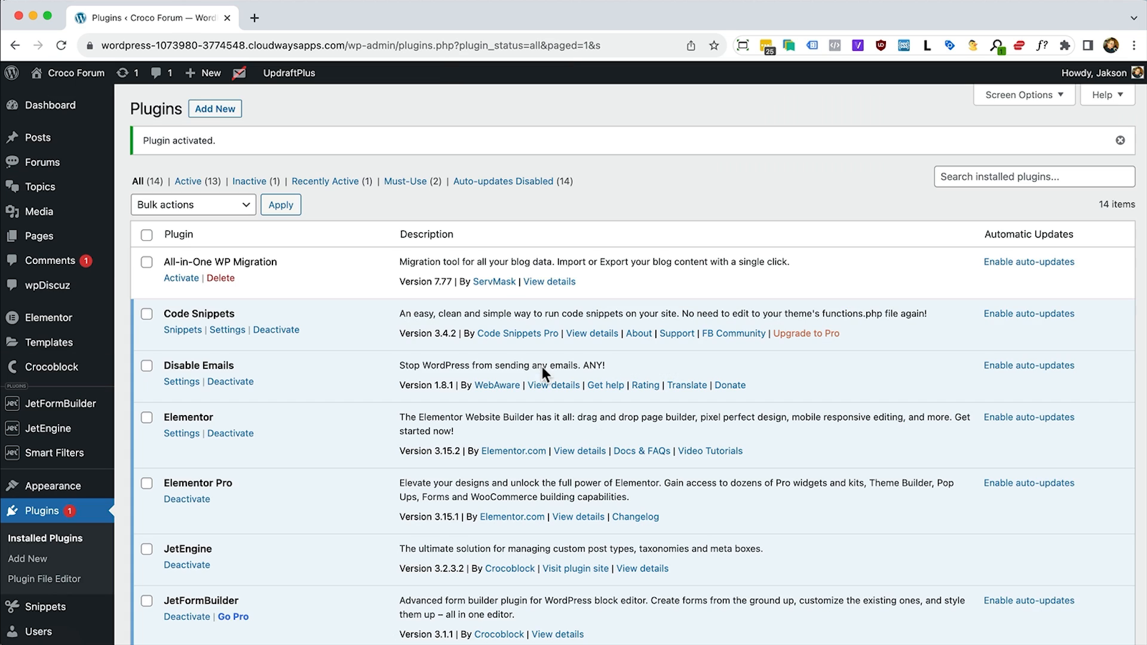
Create and publish a 'Verification' page in Elementor with a heading showing the dynamic Post Title
mouse_move(54, 241)
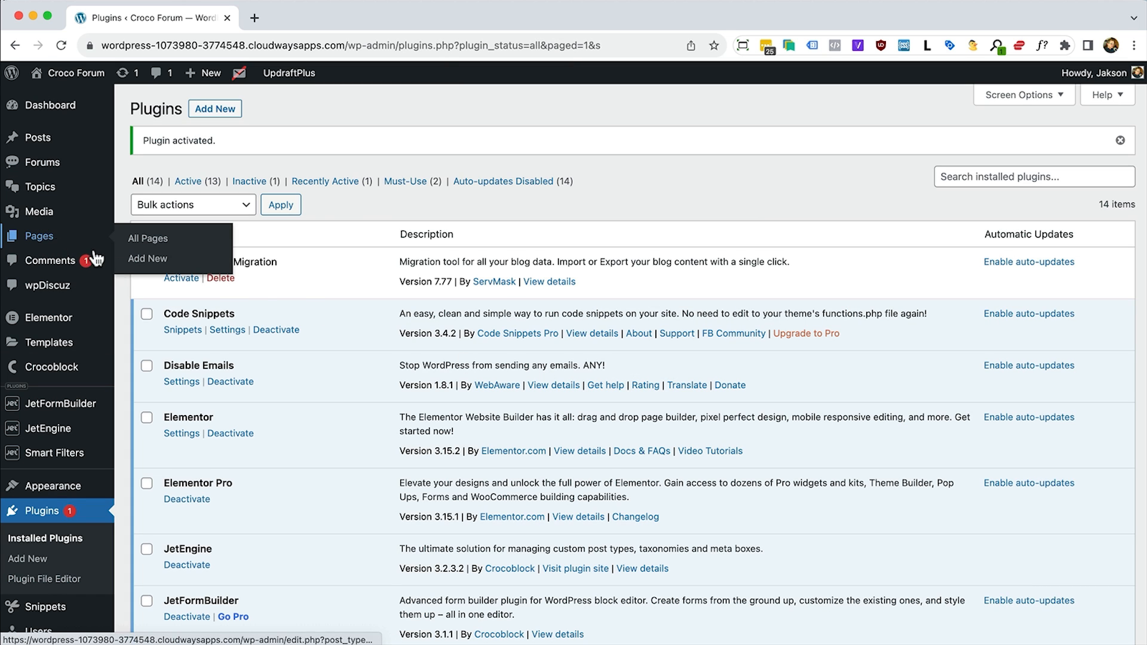
left_click(180, 259)
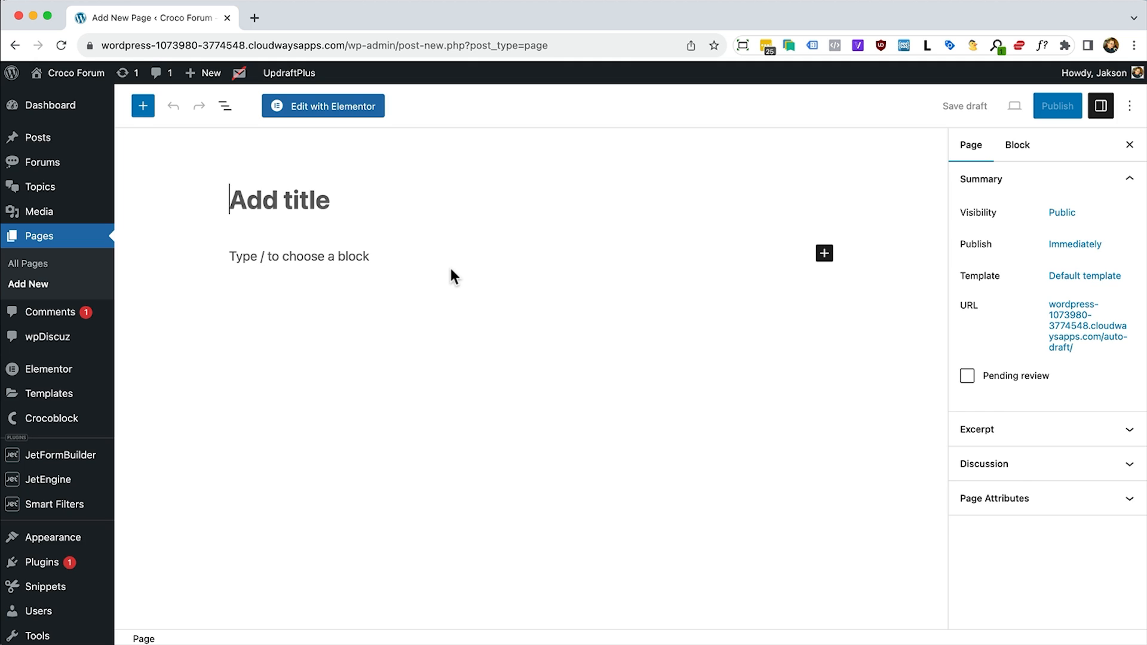
type("Verification")
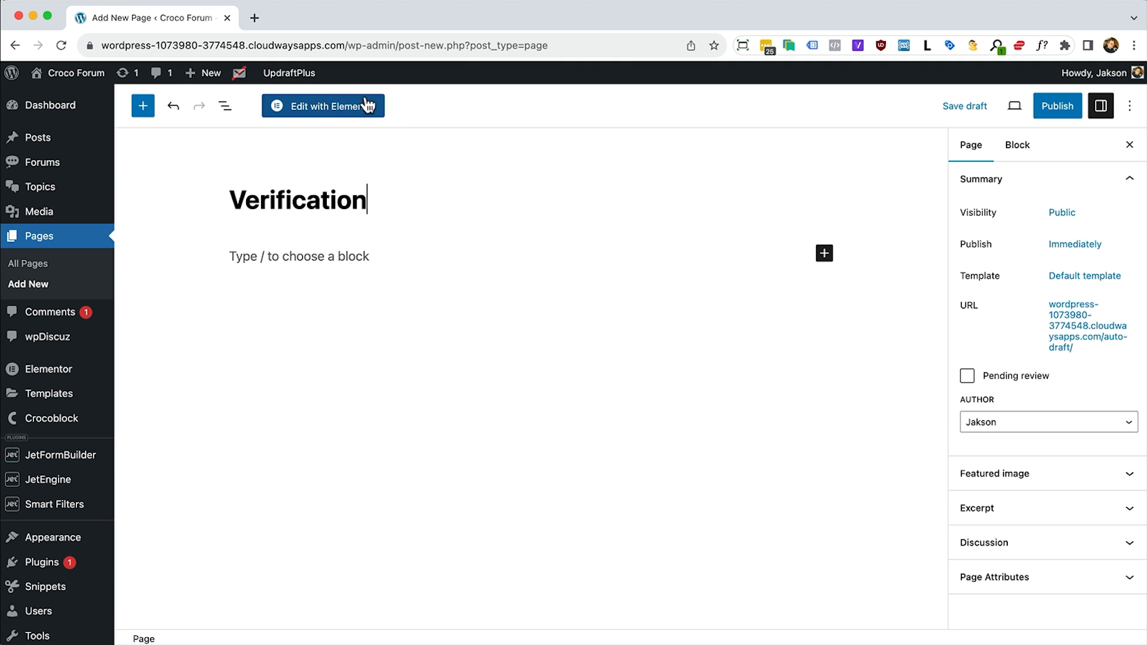
left_click(326, 107)
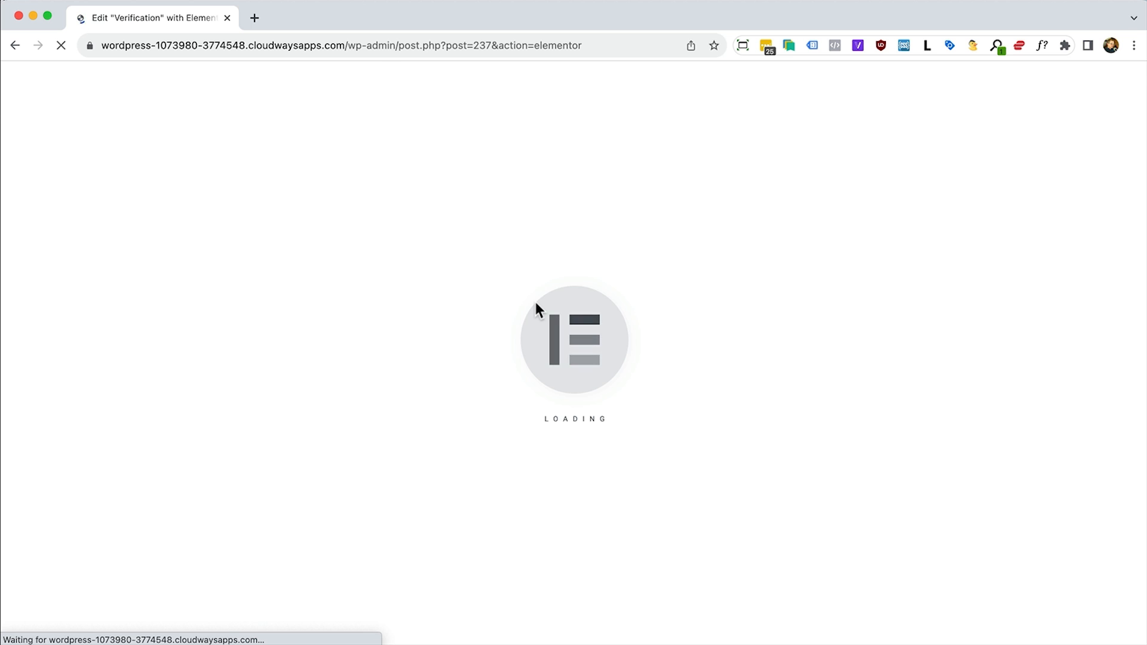
left_click_drag(51, 338, 506, 250)
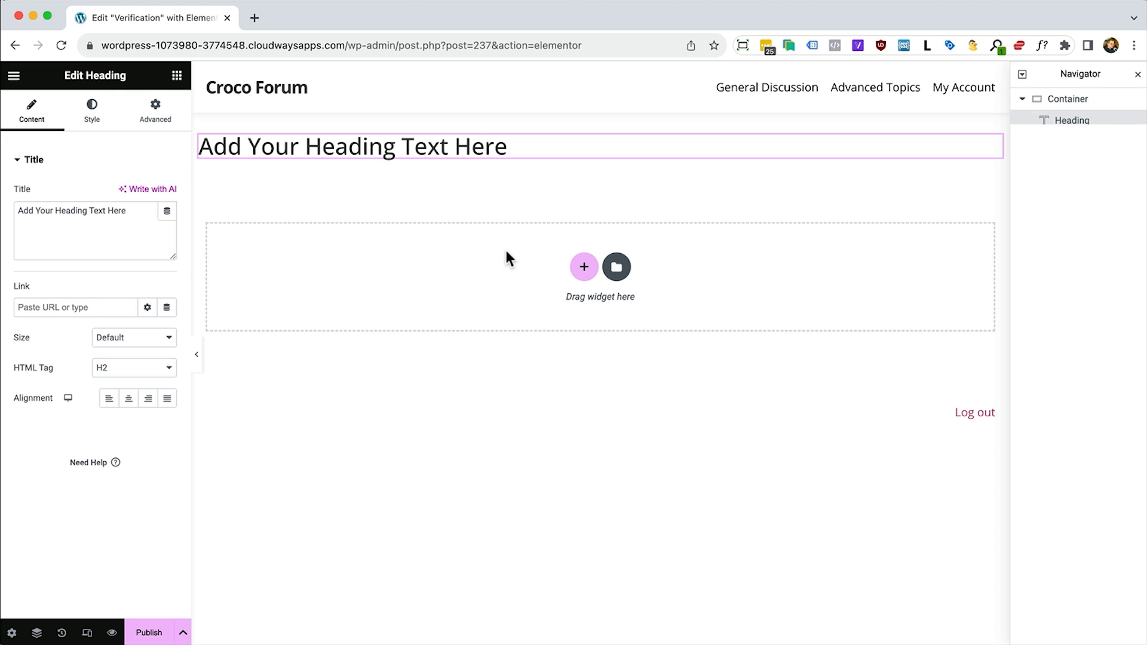
left_click(167, 213)
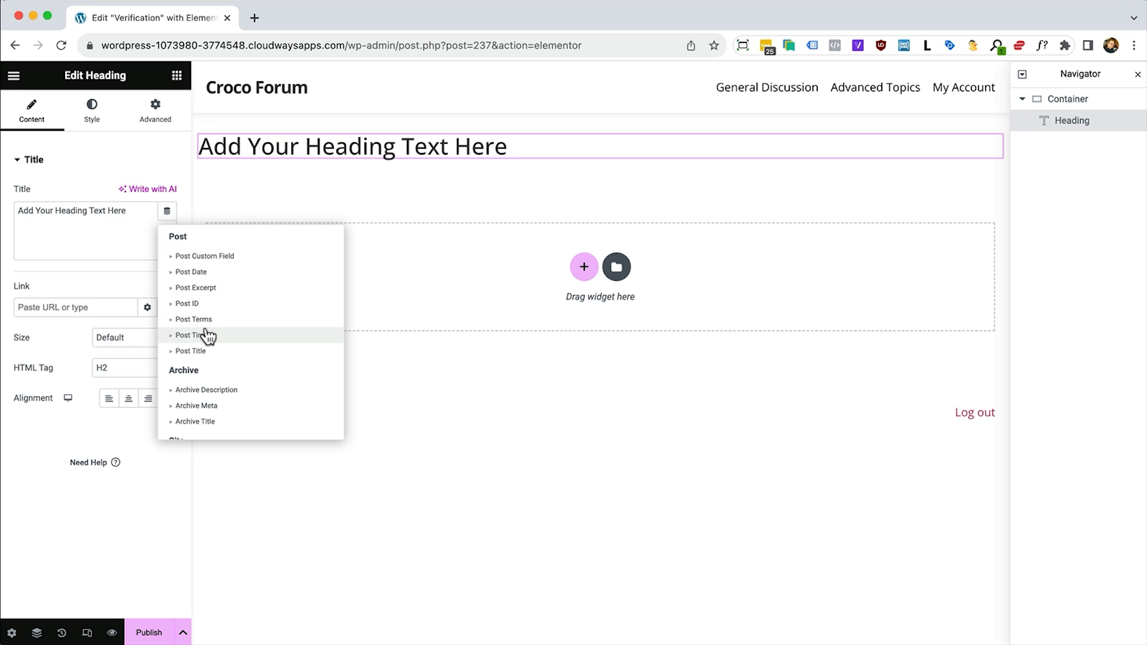
left_click(205, 351)
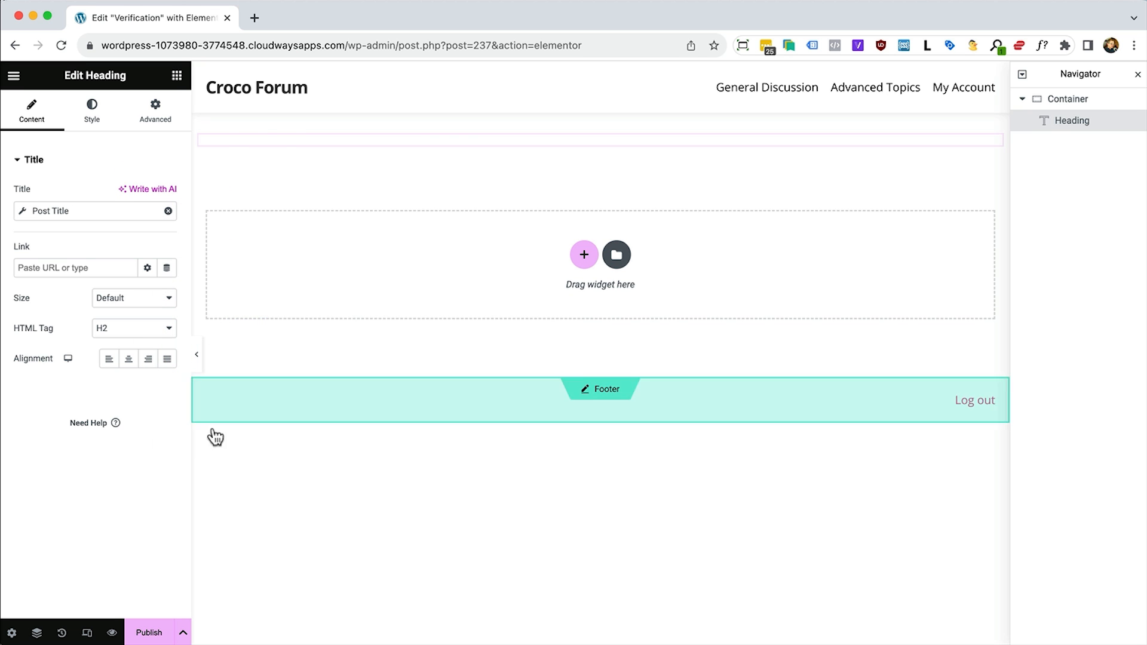
left_click(156, 633)
Leave Elementor and return to the WordPress Dashboard using the 'da' quick search
key("super+e")
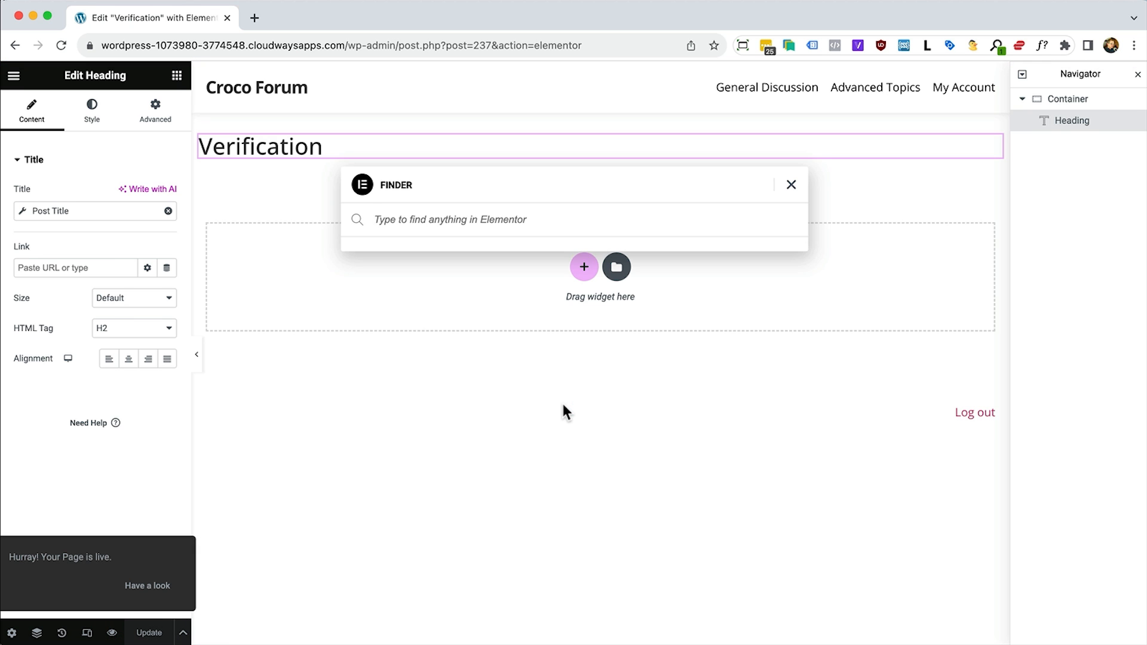
type("dash")
key("Down")
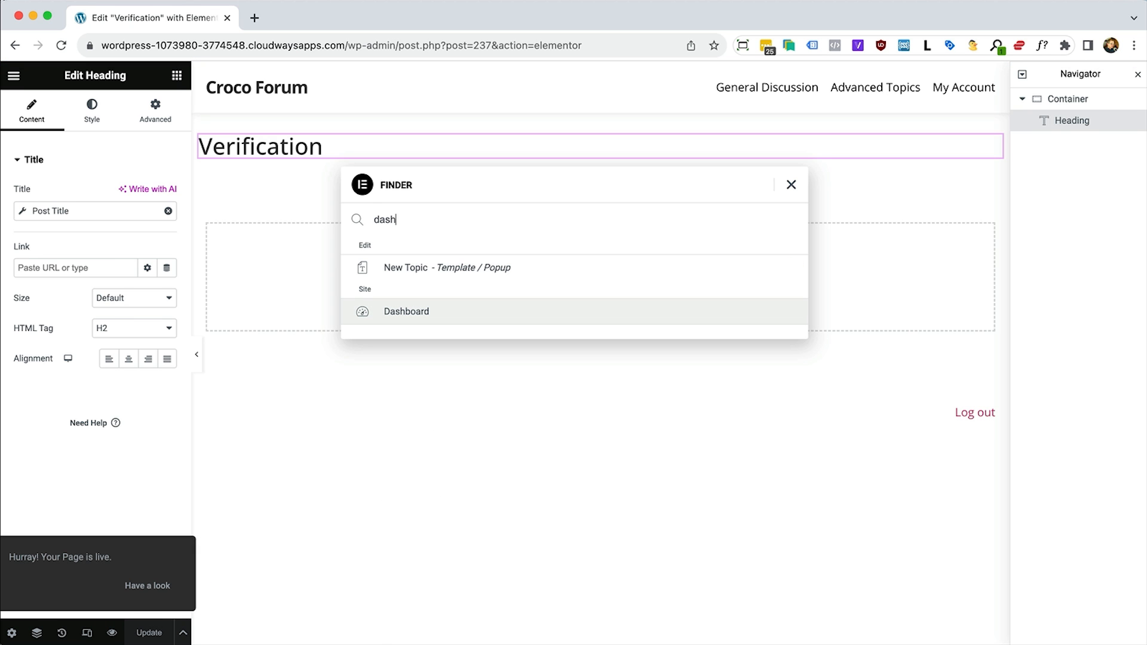
key("Return")
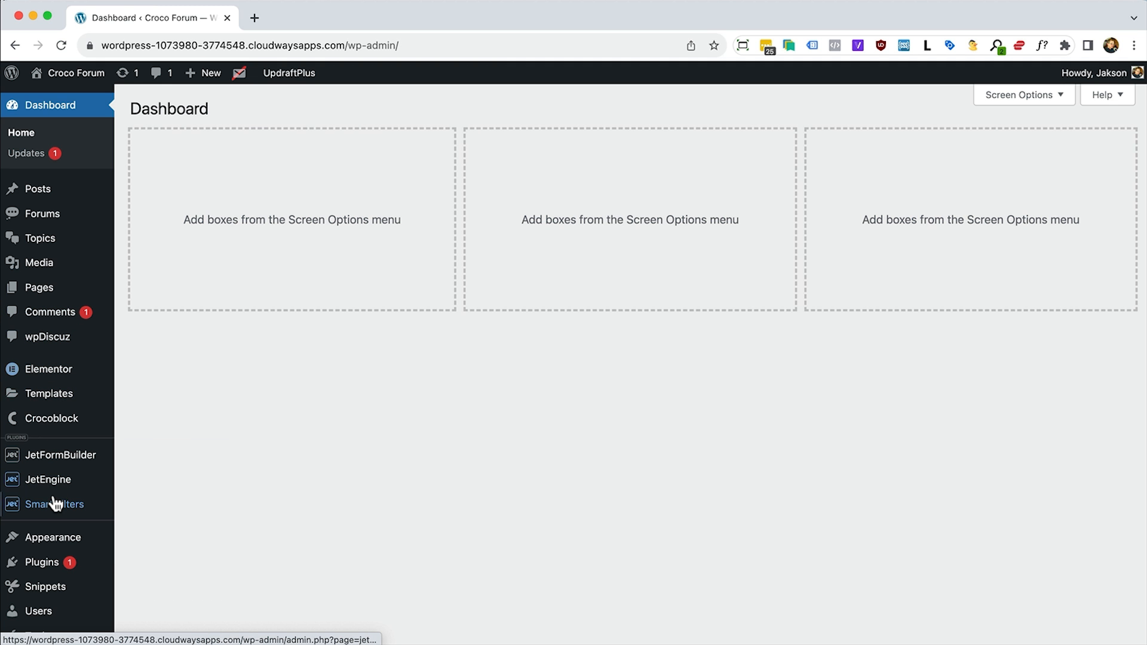
mouse_move(56, 503)
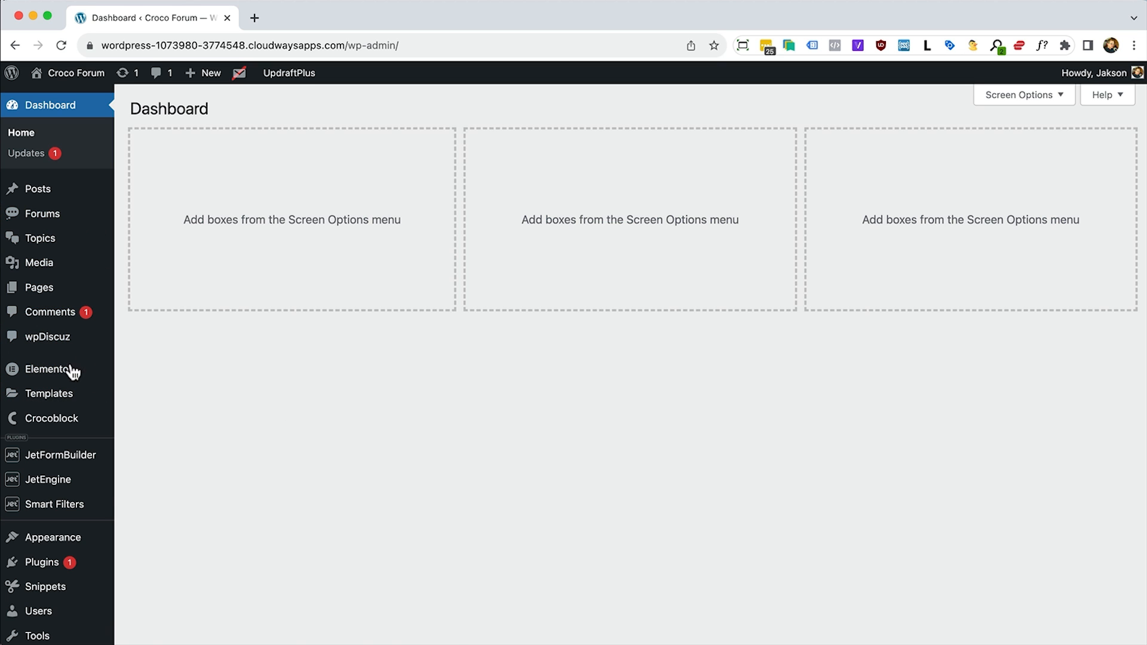
In User Verification settings, use the Verification page and redirect verified users to My Account
scroll(51, 466, "down", 3)
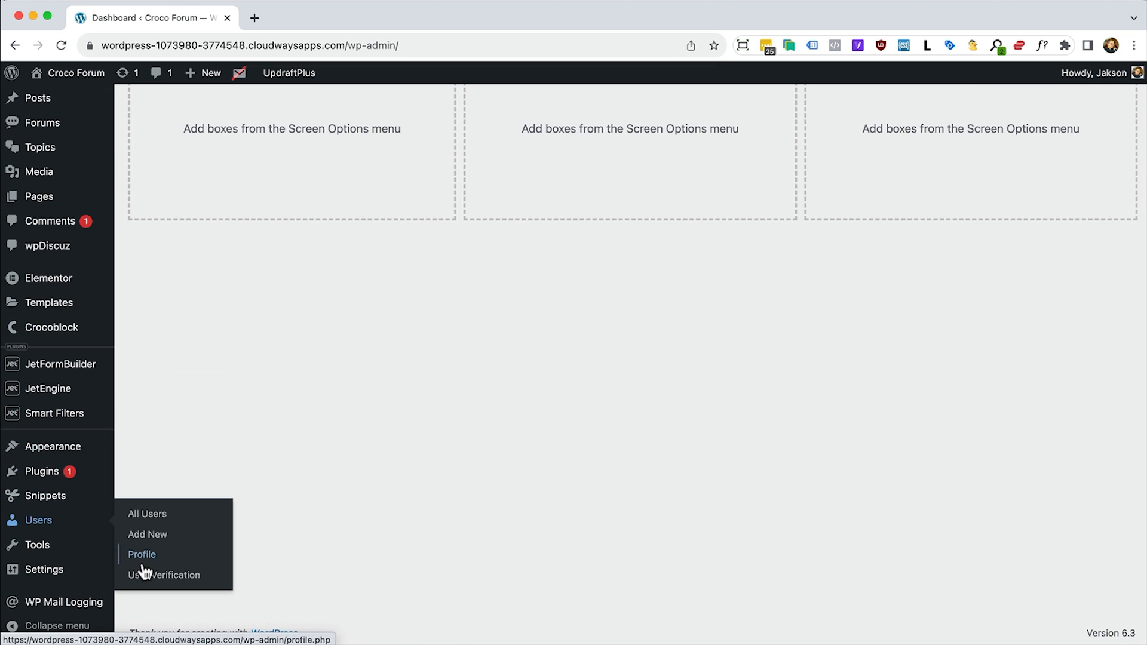
left_click(158, 574)
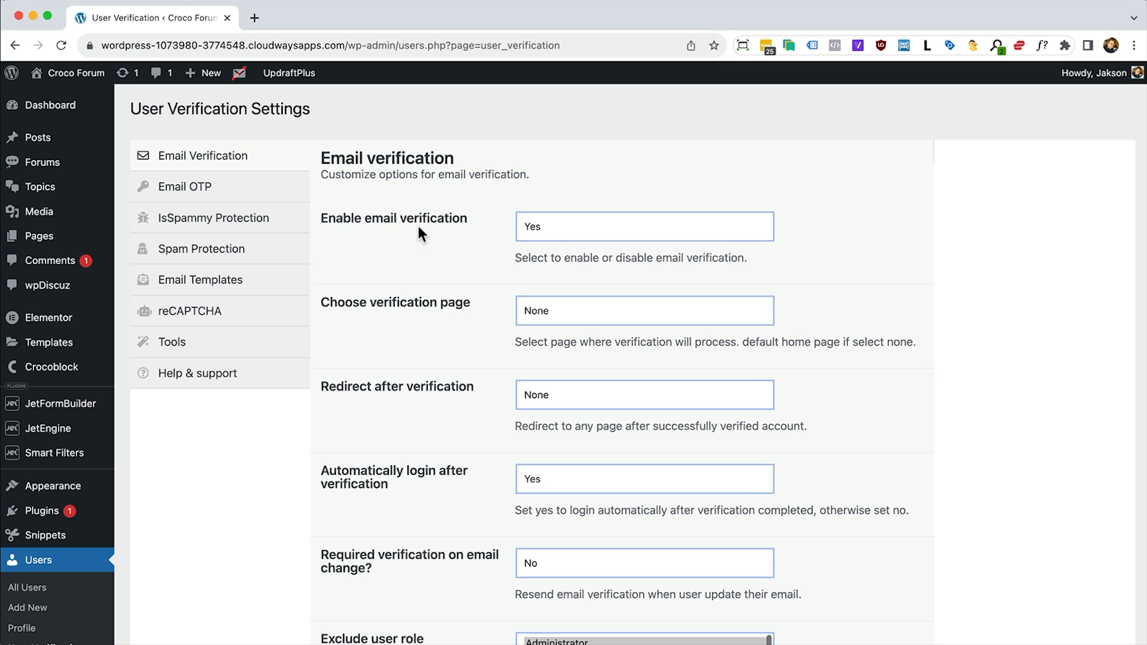
left_click(696, 308)
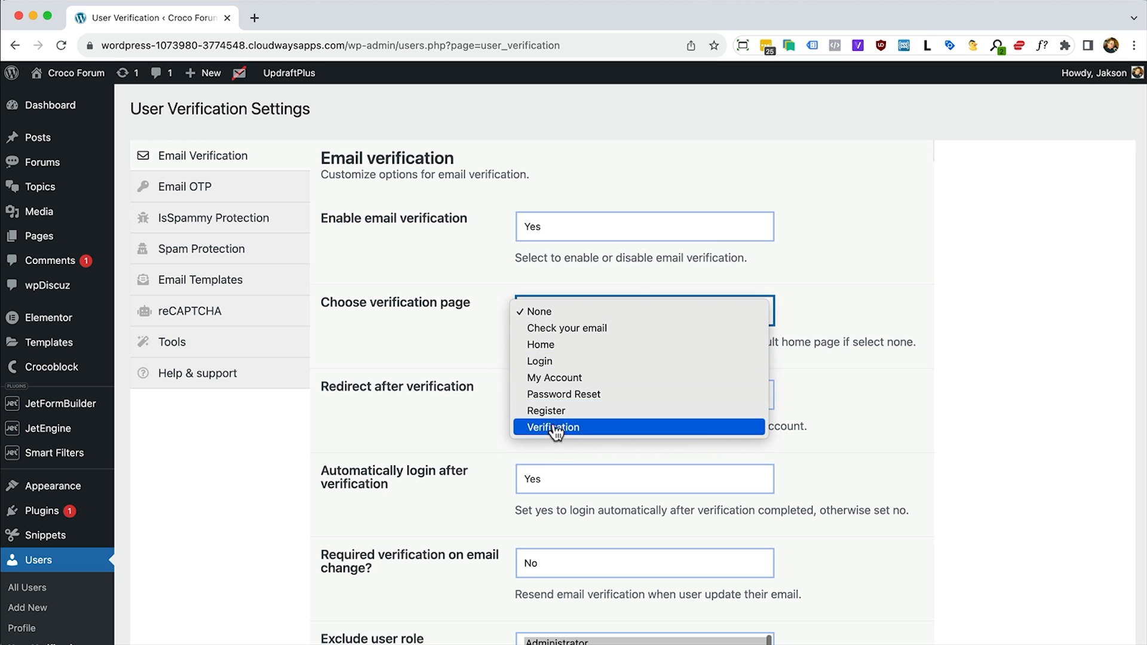
left_click(583, 427)
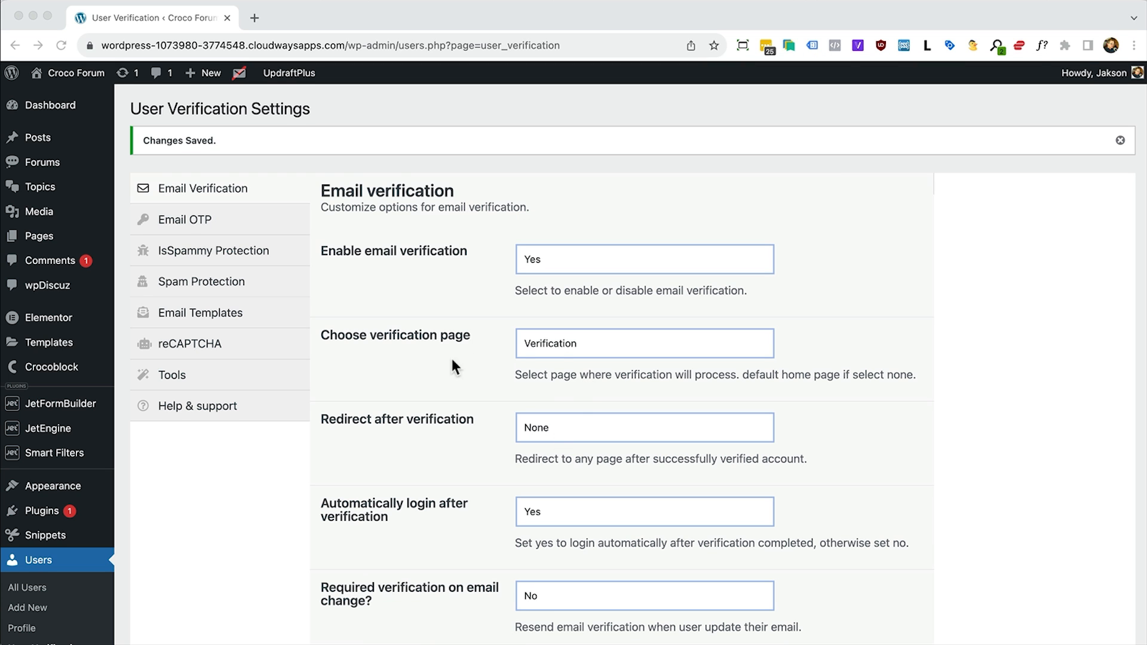
left_click(540, 428)
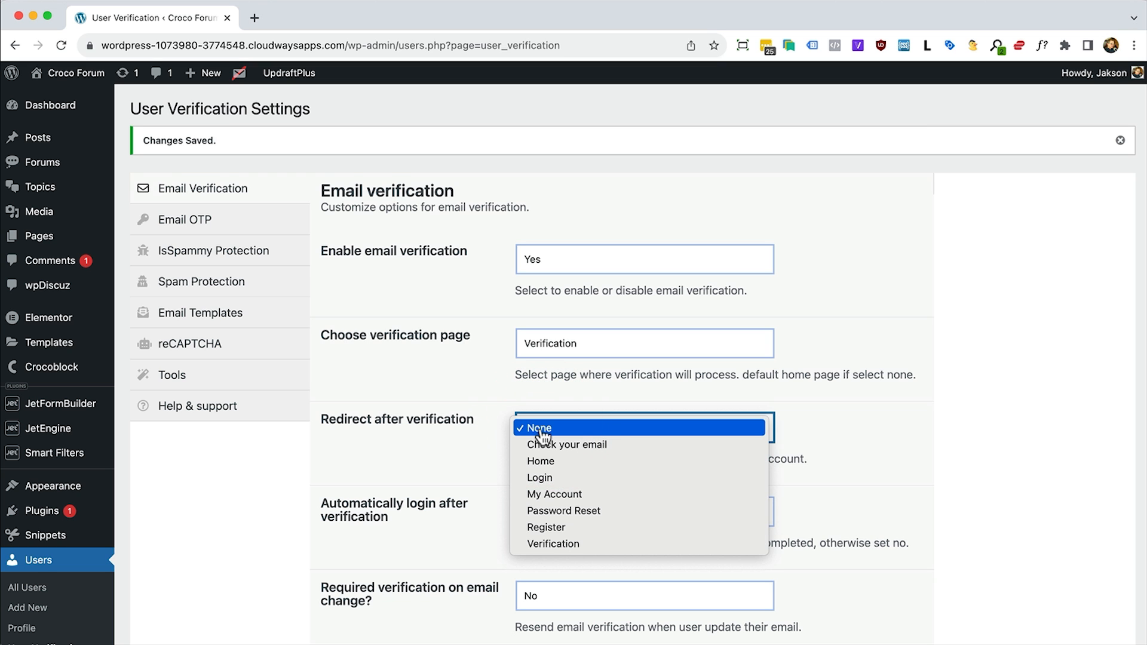
left_click(591, 494)
scroll(634, 442, "down", 2)
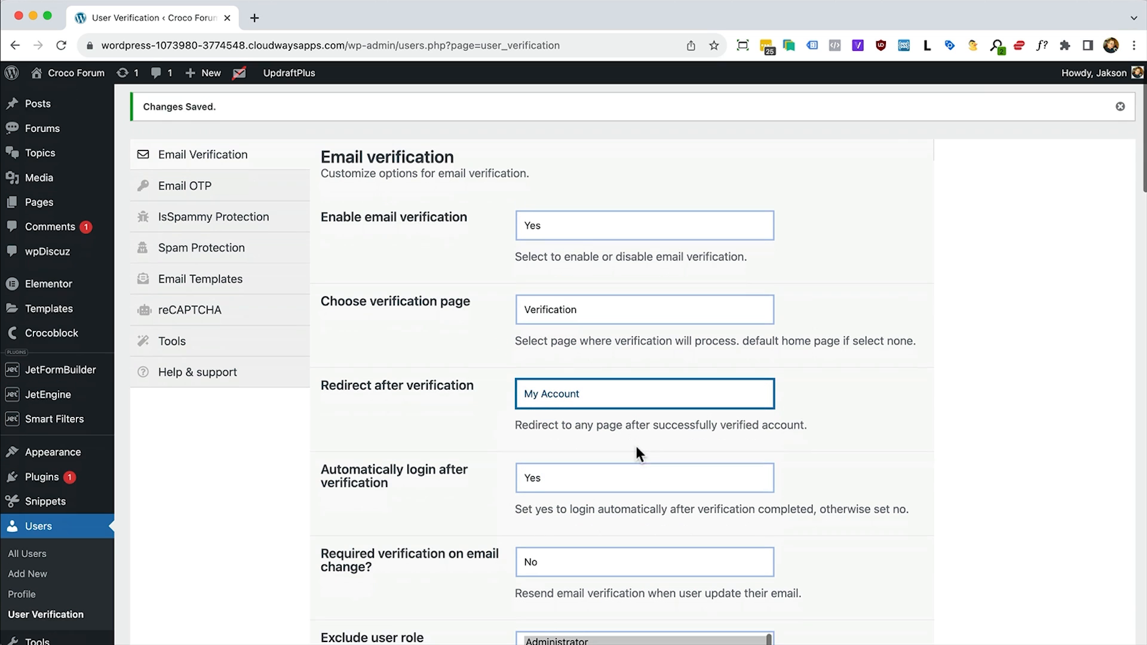
left_click(474, 422)
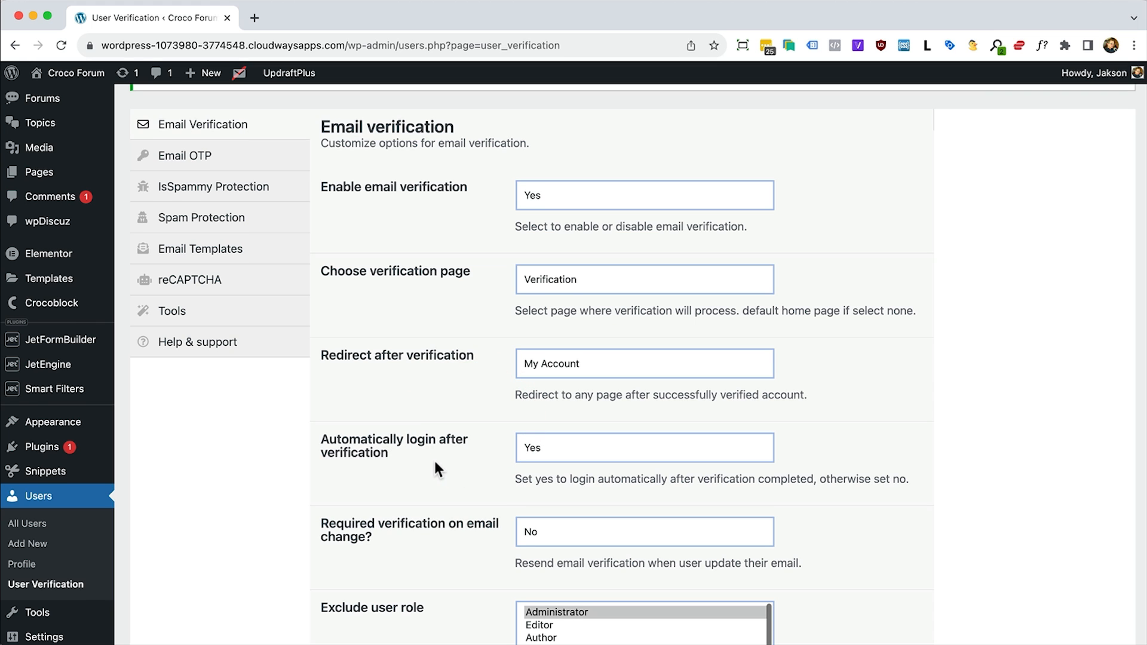
scroll(435, 460, "down", 1)
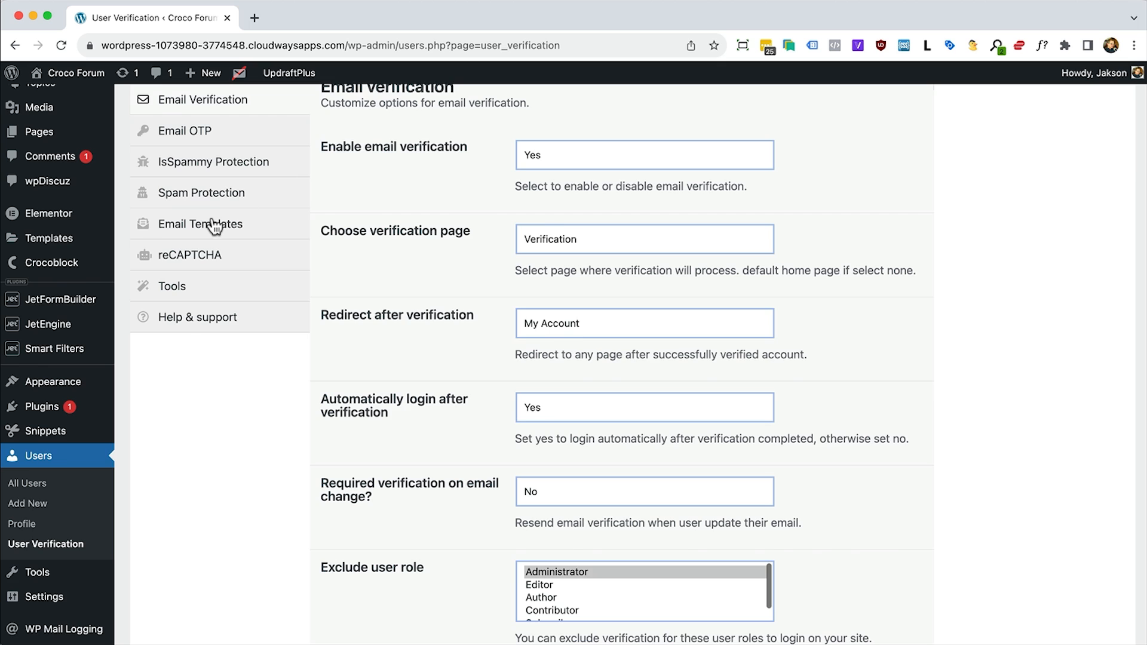
scroll(217, 223, "up", 3)
Set the New User Registration email subject to 'Please activate your account' and save changes
left_click(179, 312)
scroll(706, 392, "down", 3)
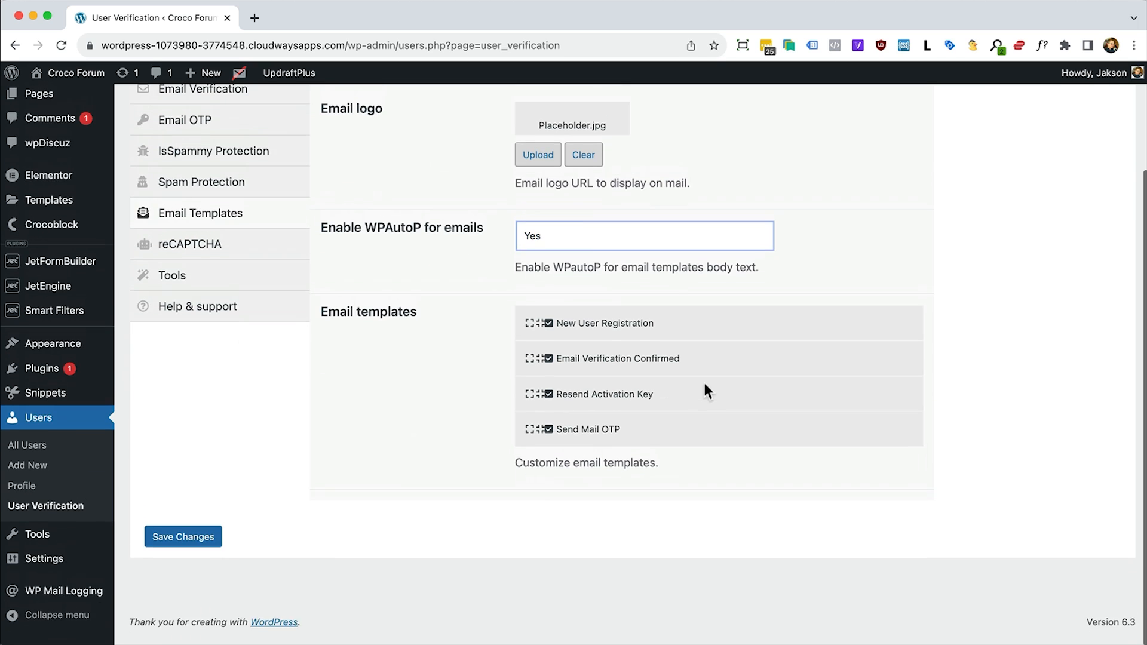
left_click(627, 343)
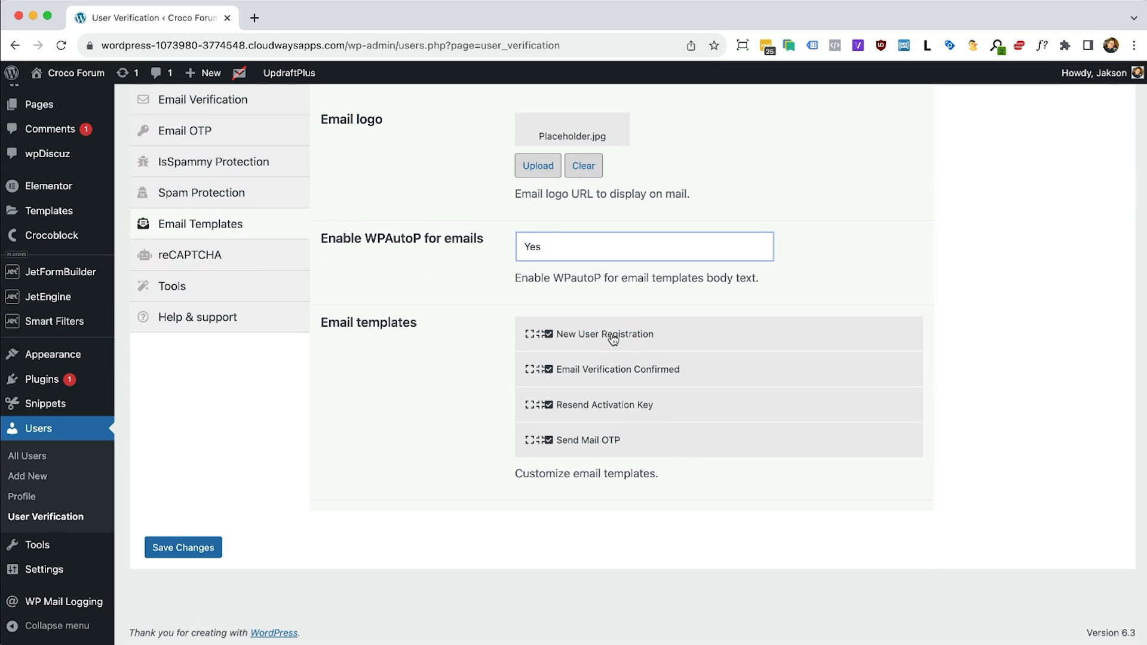
left_click(614, 339)
scroll(632, 339, "down", 10)
left_click(462, 336)
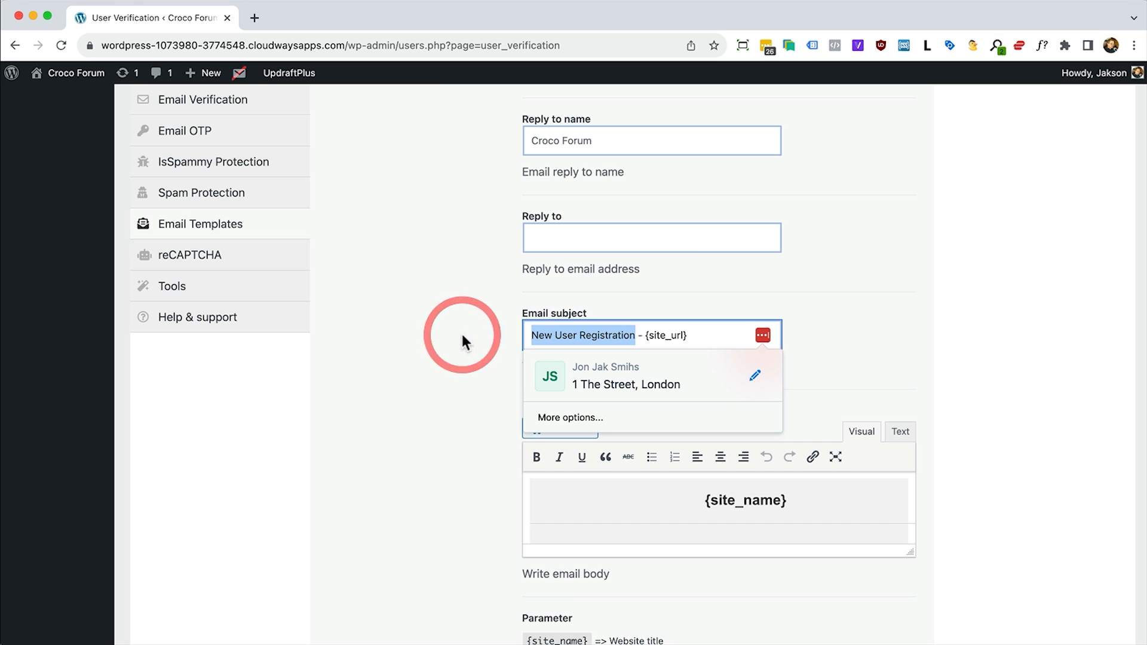
type("Please acti")
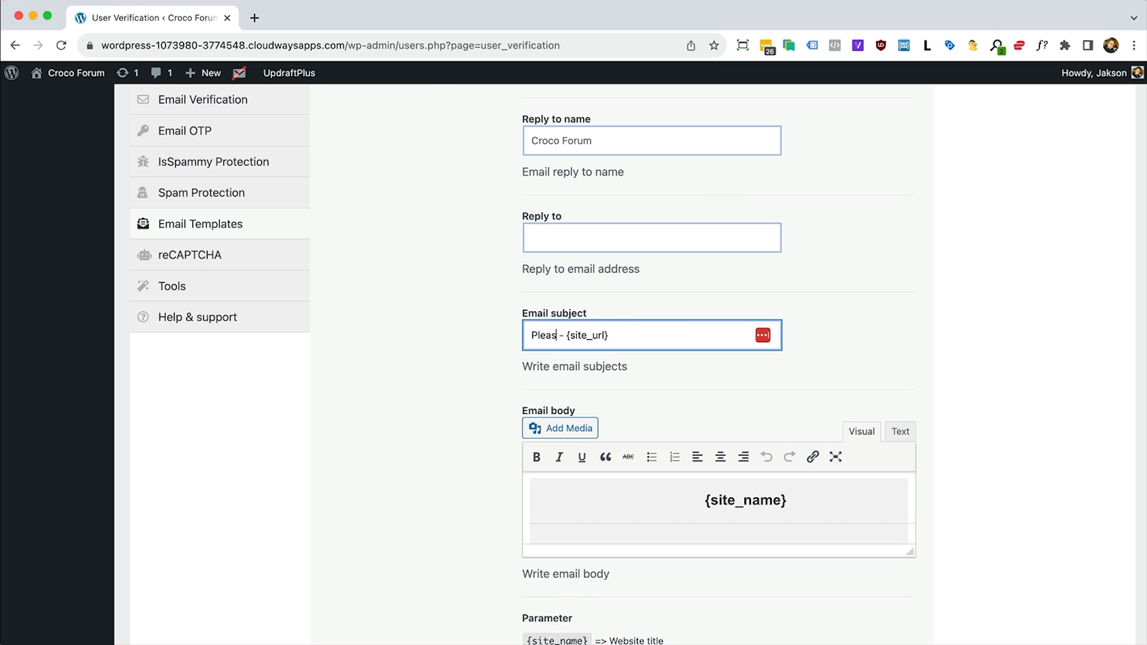
type("vate your a")
type("ccount")
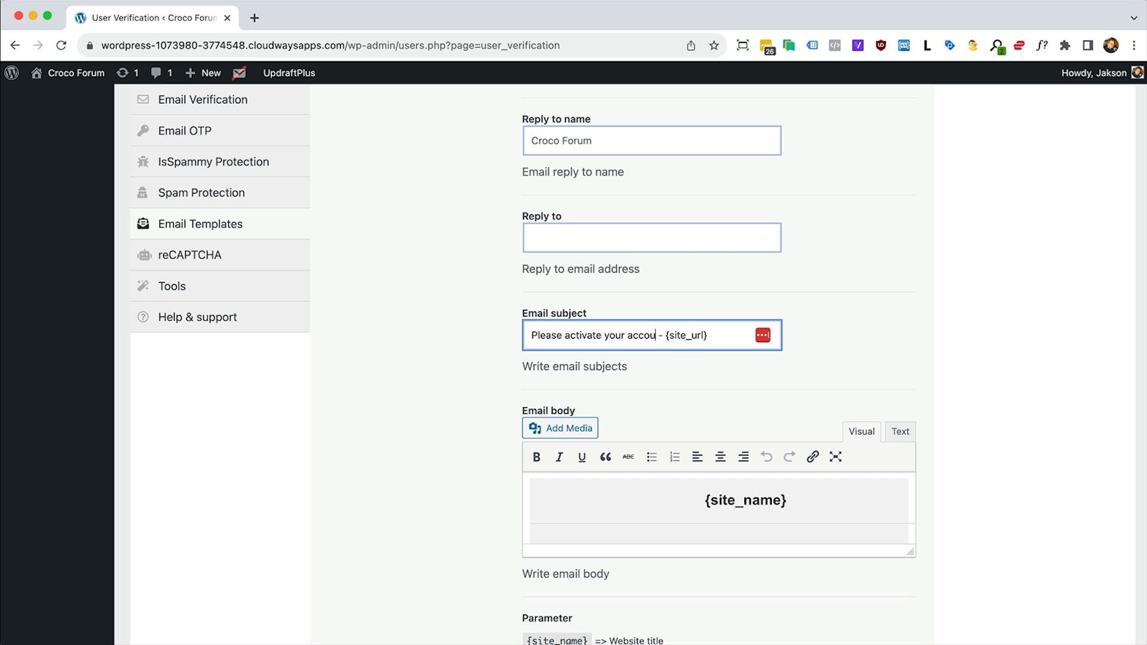
scroll(621, 358, "down", 10)
left_click(191, 561)
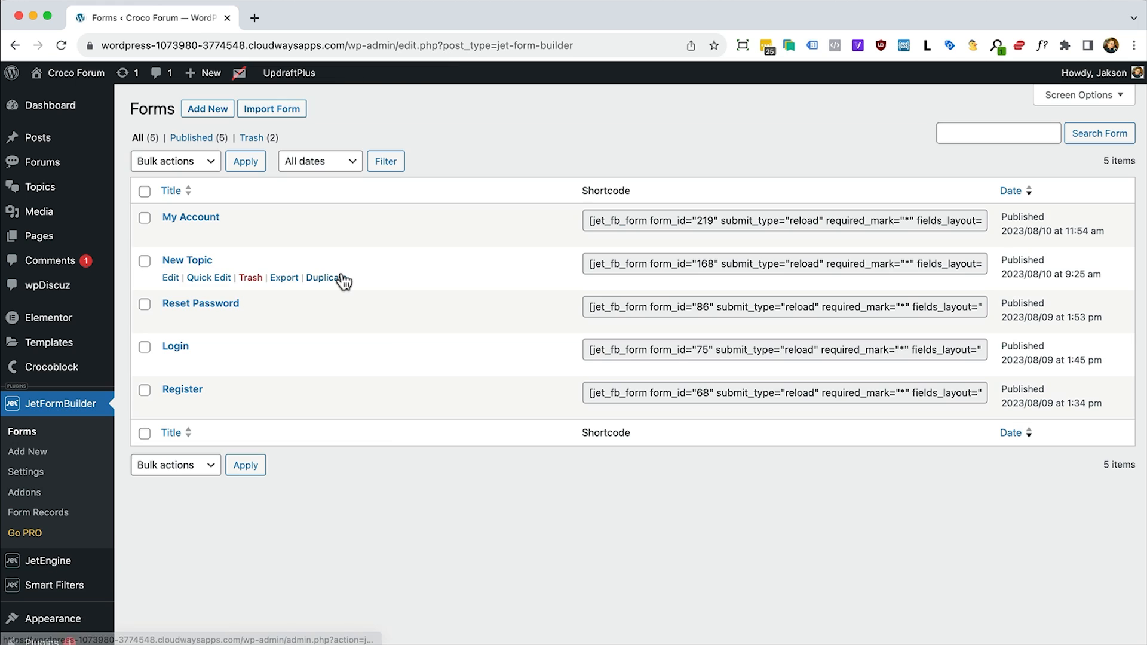
In the Register form, turn off 'Log In User after Register' in the Register User action
left_click(183, 390)
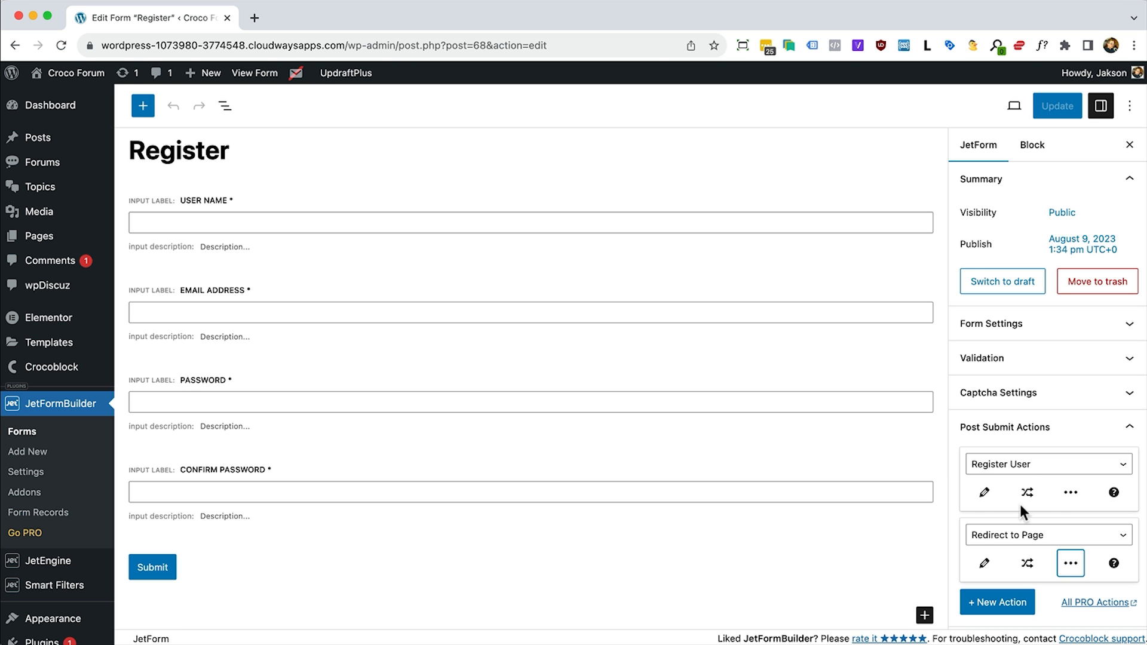
left_click(984, 492)
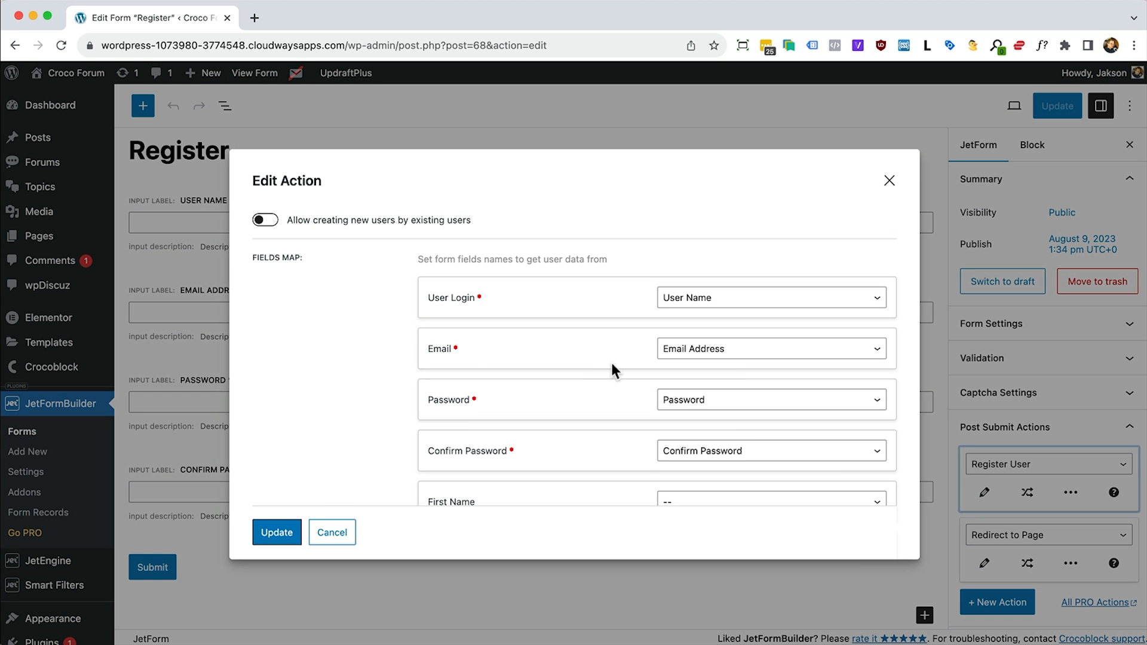
scroll(612, 364, "down", 3)
scroll(612, 366, "down", 5)
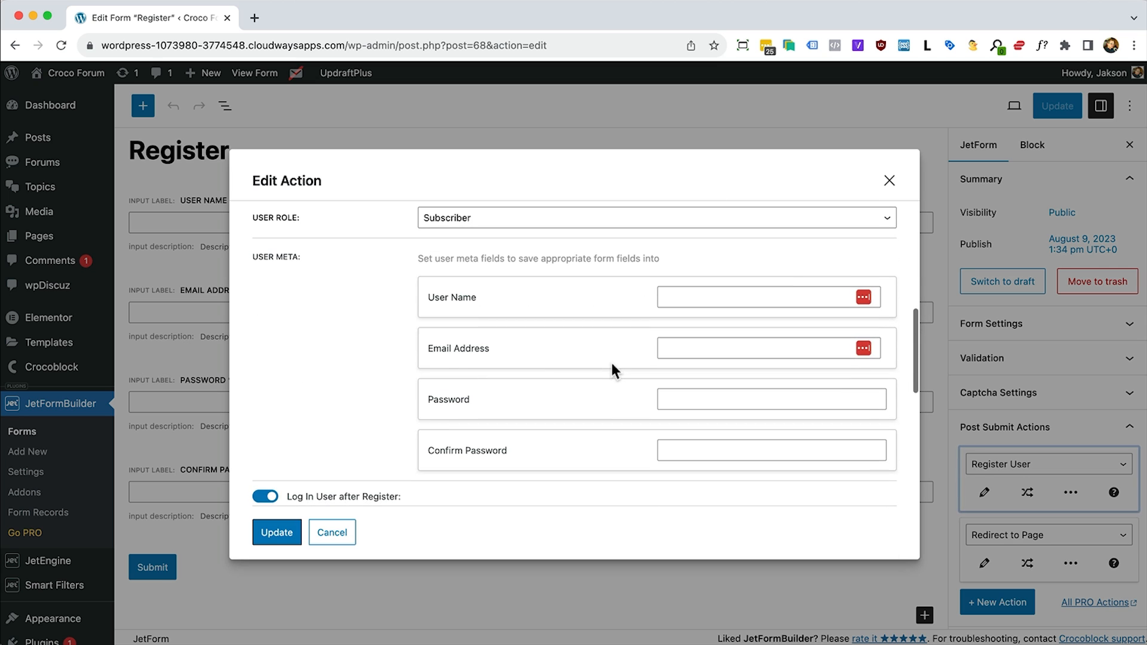
scroll(302, 477, "down", 2)
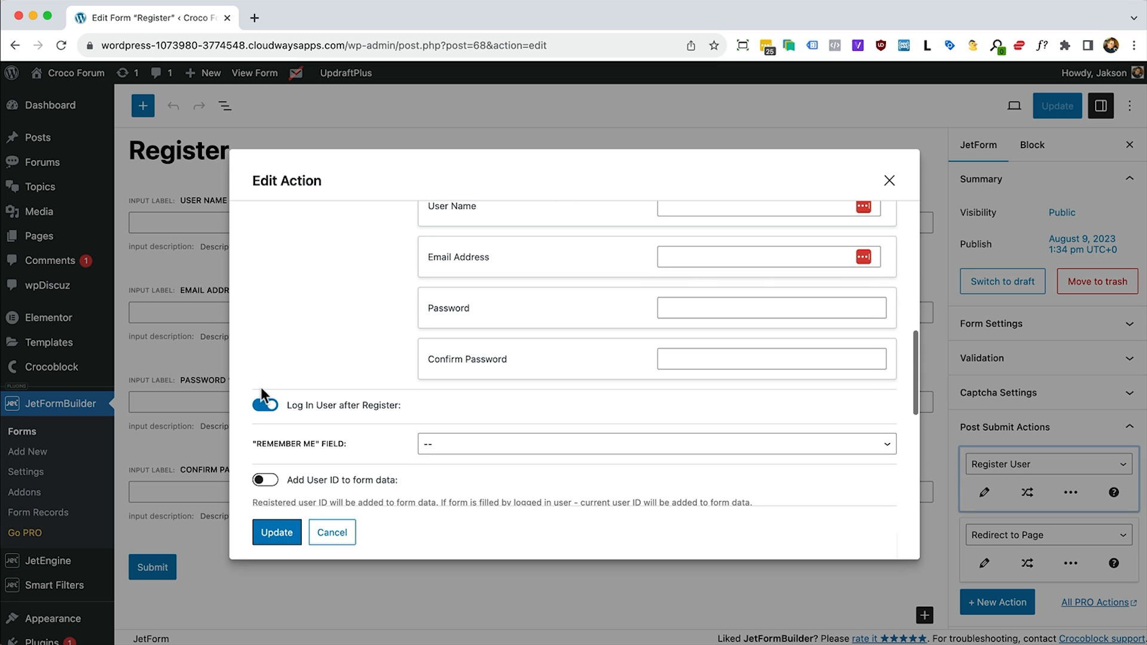
left_click(264, 406)
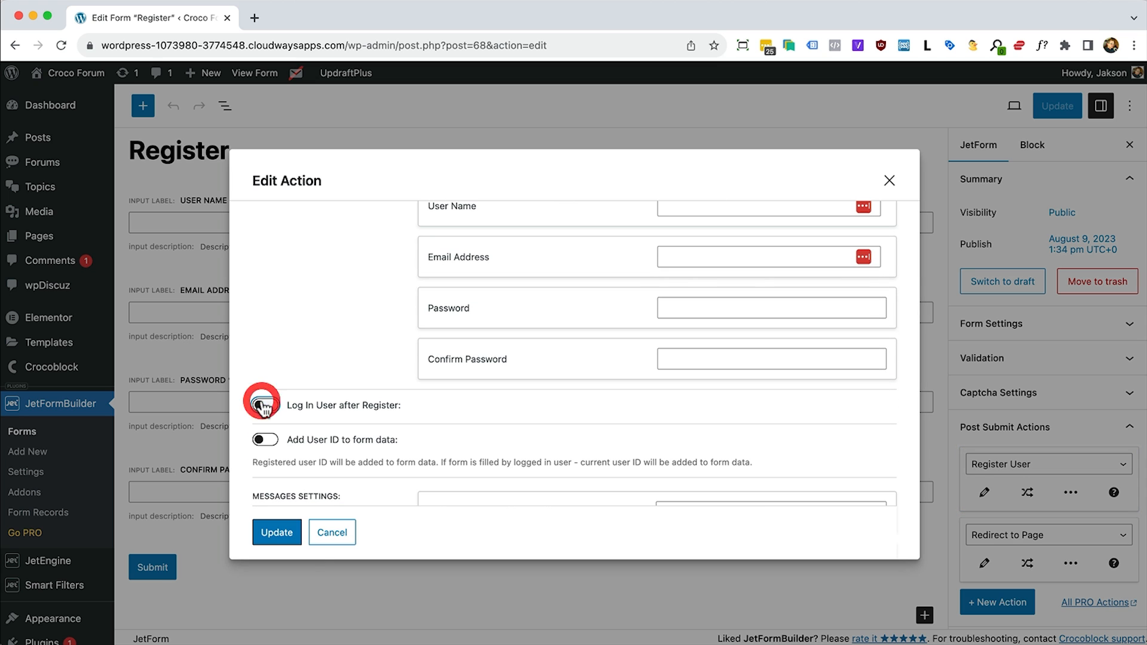
left_click(269, 533)
Disable the form's Redirect to Page action
scroll(822, 421, "down", 2)
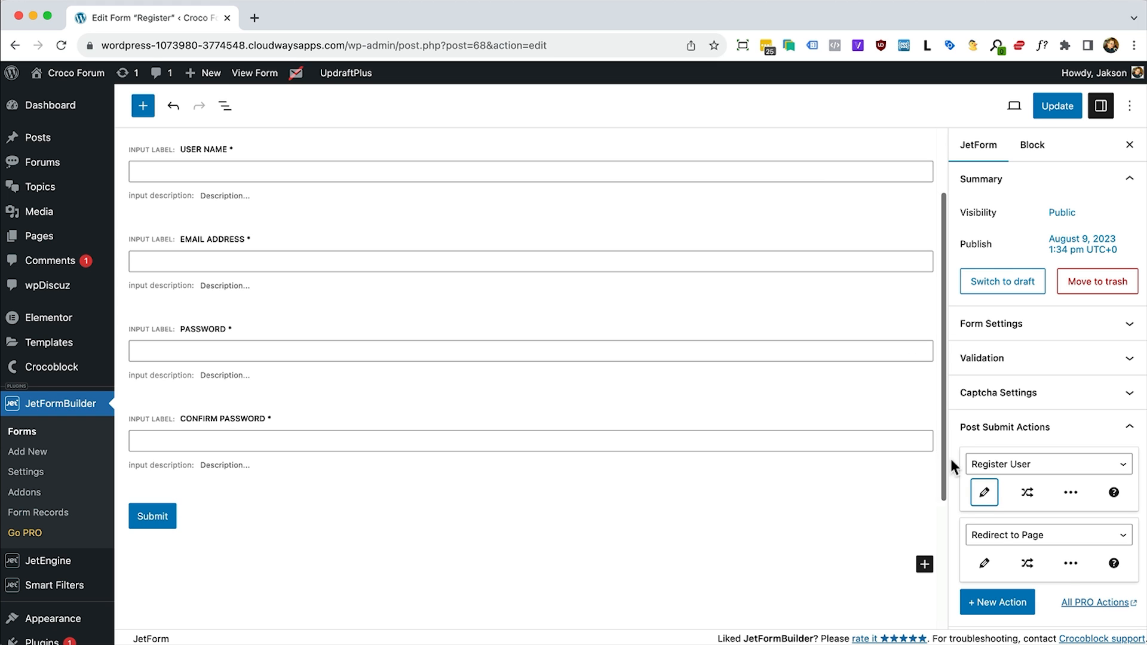
left_click(1075, 562)
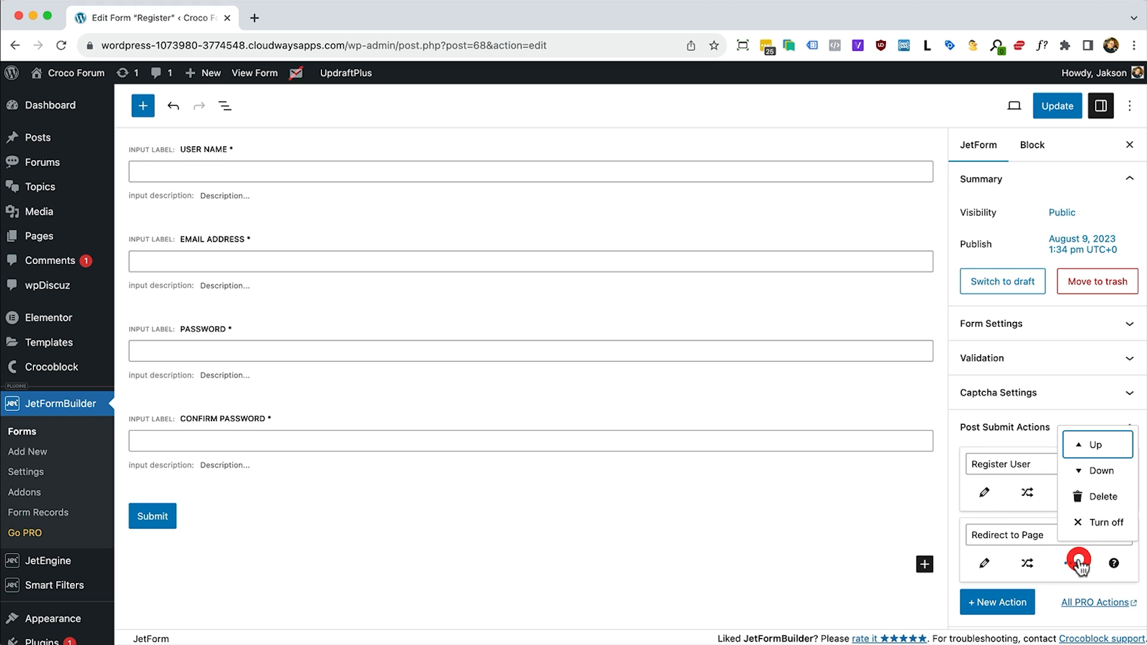
left_click(1108, 523)
Append ' - Check your email for activation link' to the success message and update the form
scroll(1024, 521, "down", 5)
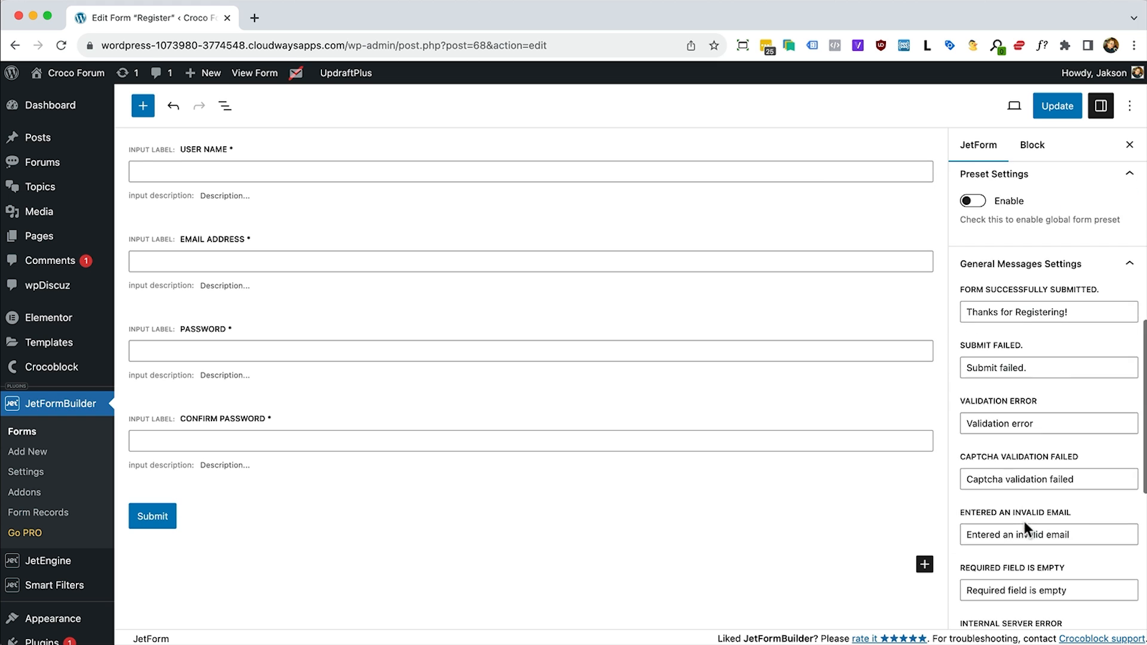
left_click(1066, 312)
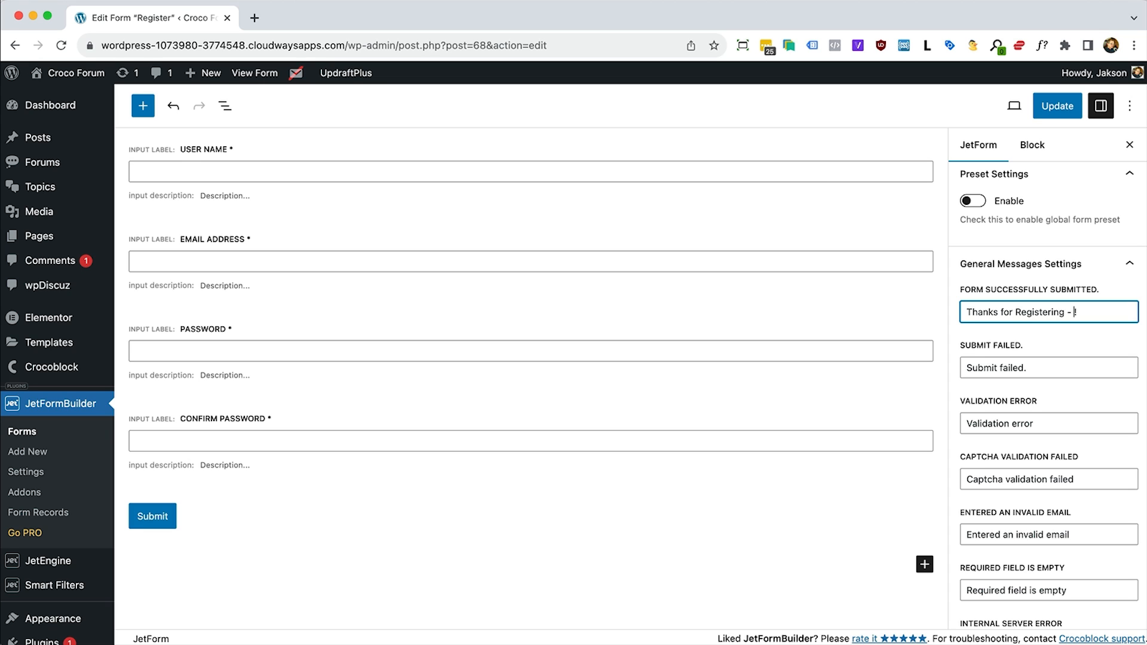
type("Check your email for")
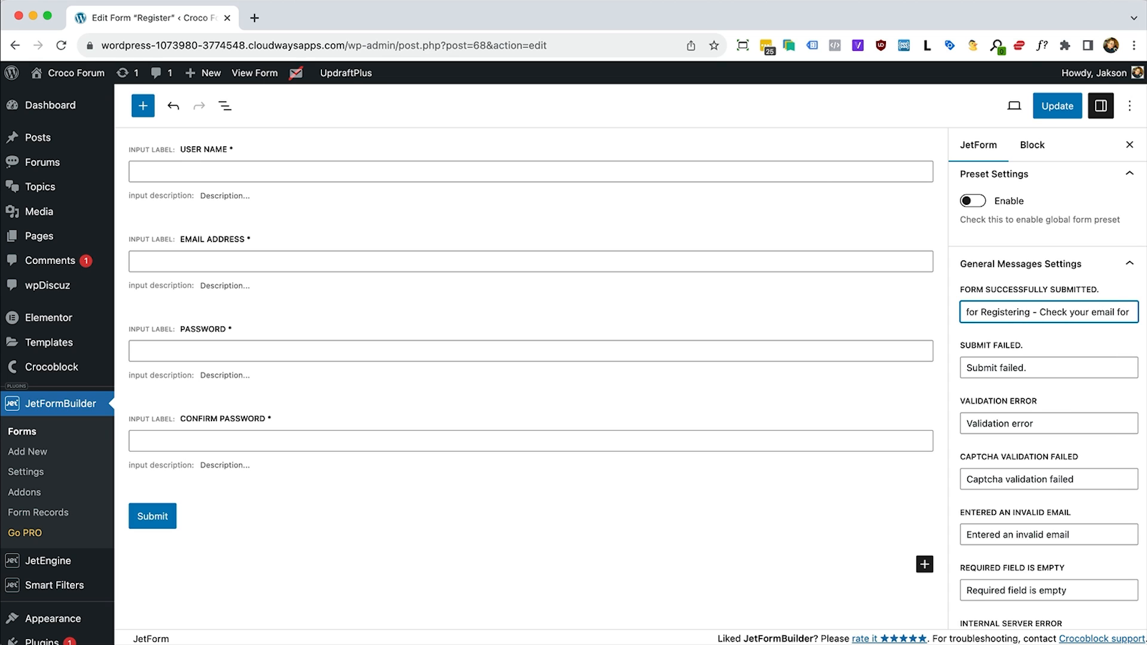
type(" activation link!")
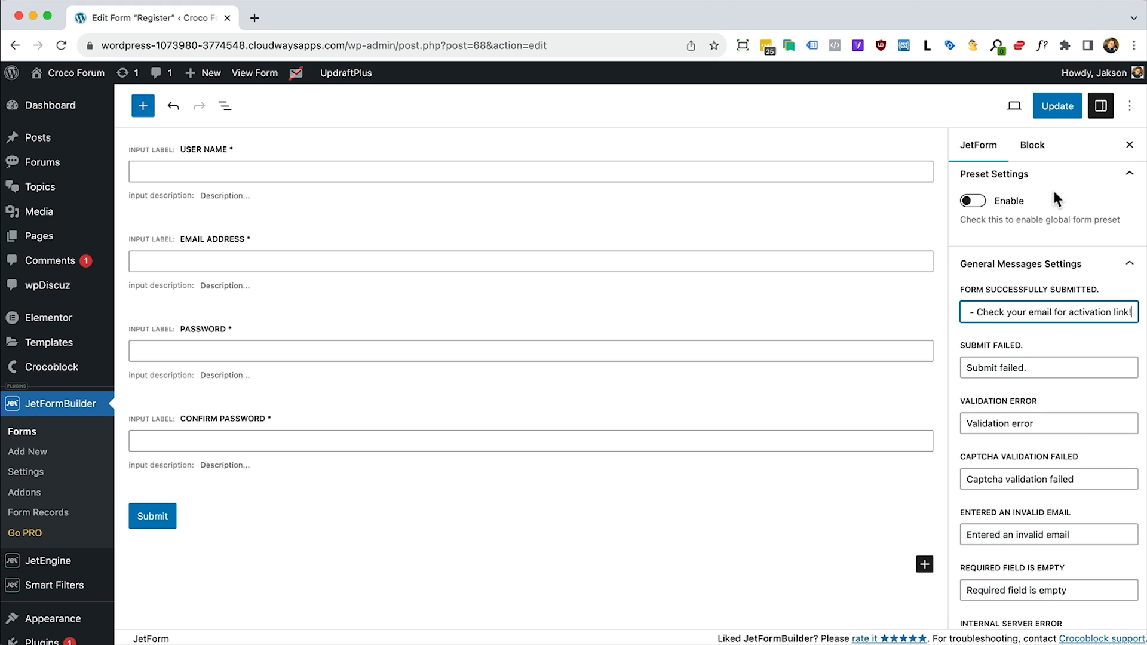
scroll(1053, 192, "up", 2)
left_click(1055, 107)
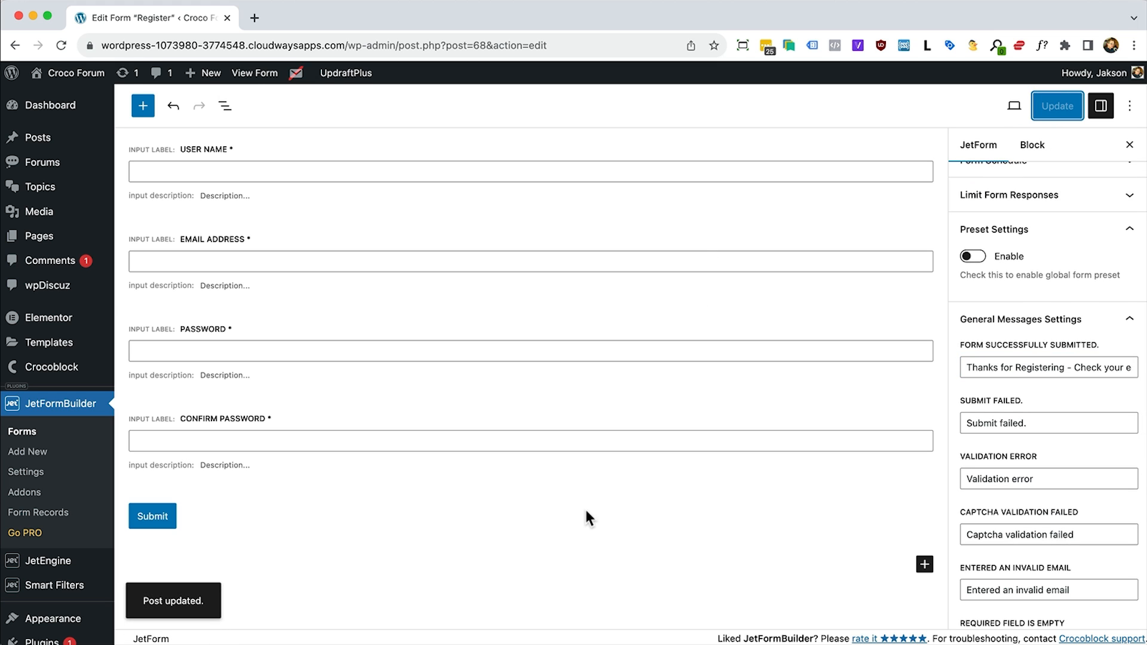
key("super+Tab")
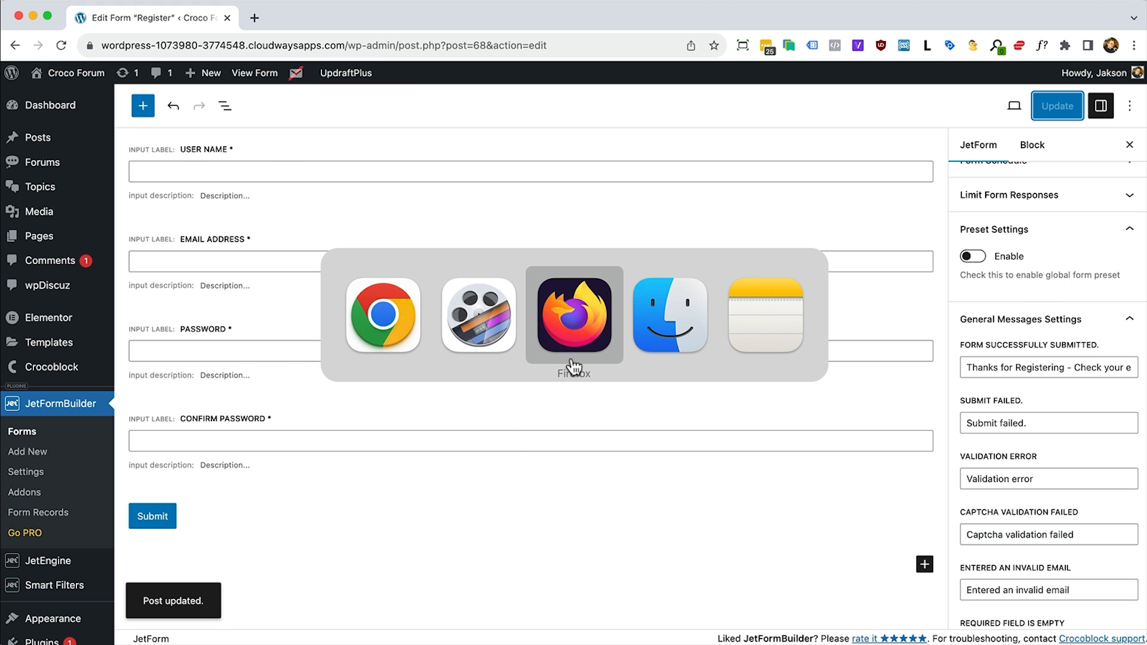
On Croco Forum's Register page, fill in a test user name, email address, password and confirmation
left_click(572, 365)
left_click(946, 89)
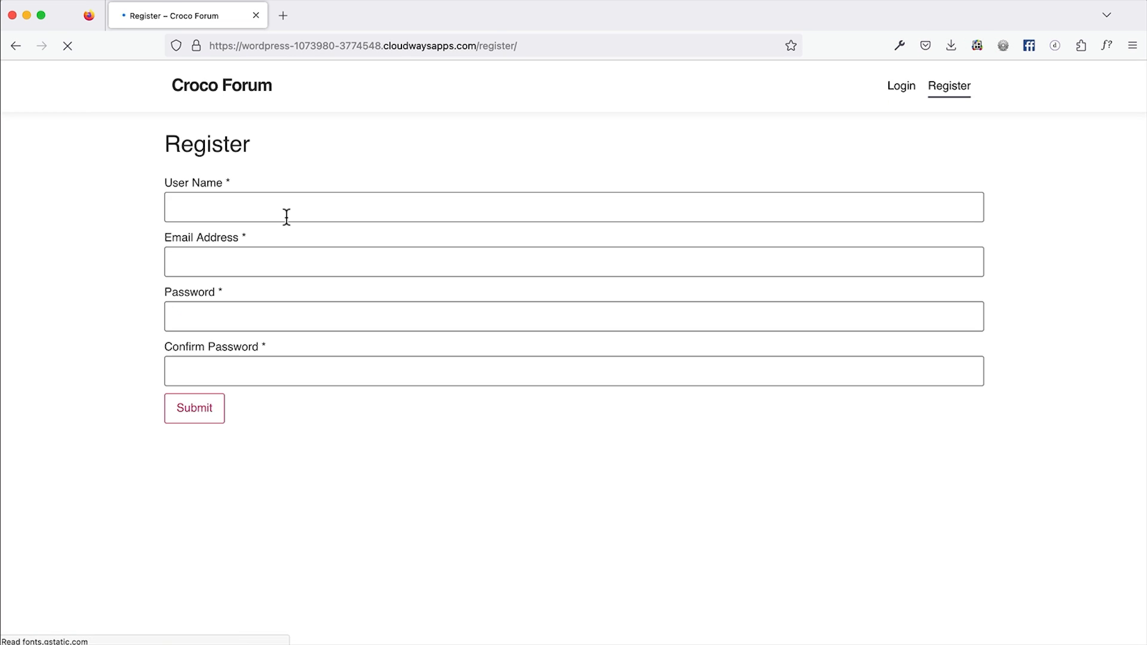
left_click(235, 205)
type("Sa")
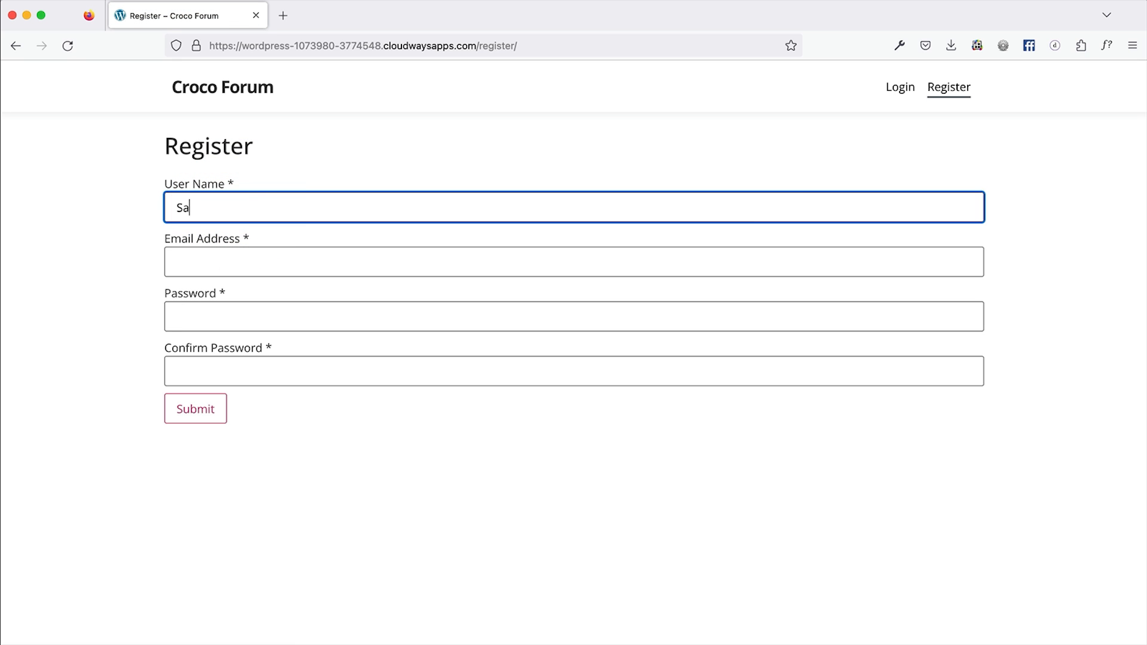
type("lly")
key("Tab")
type("sall")
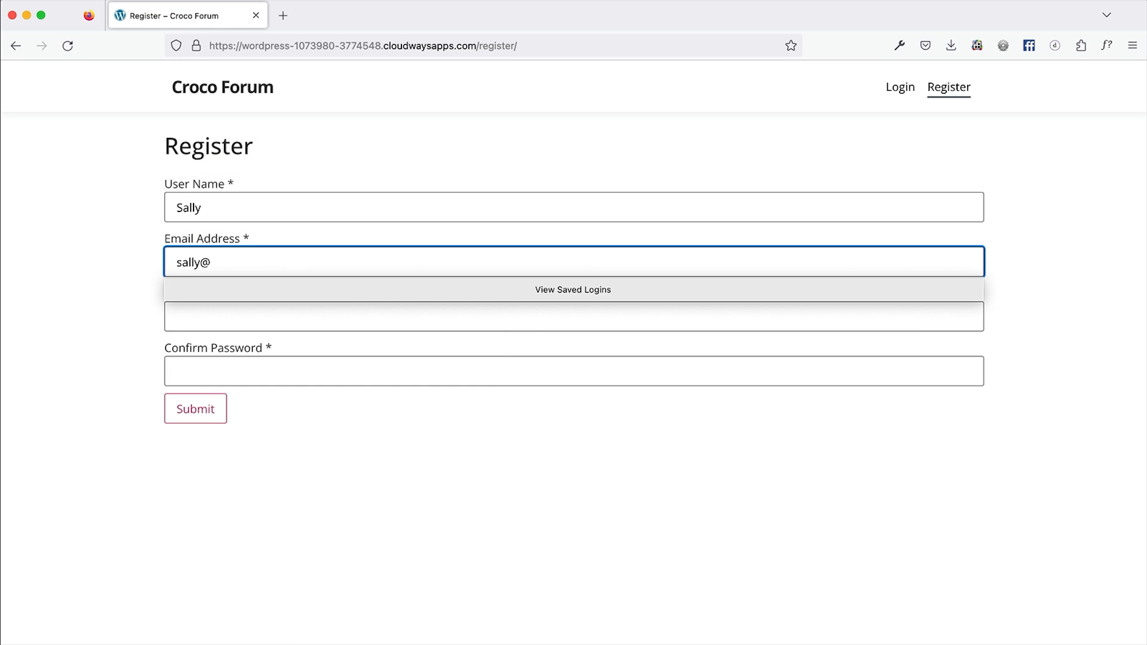
type("y@test.com")
key("Tab")
type("••••••")
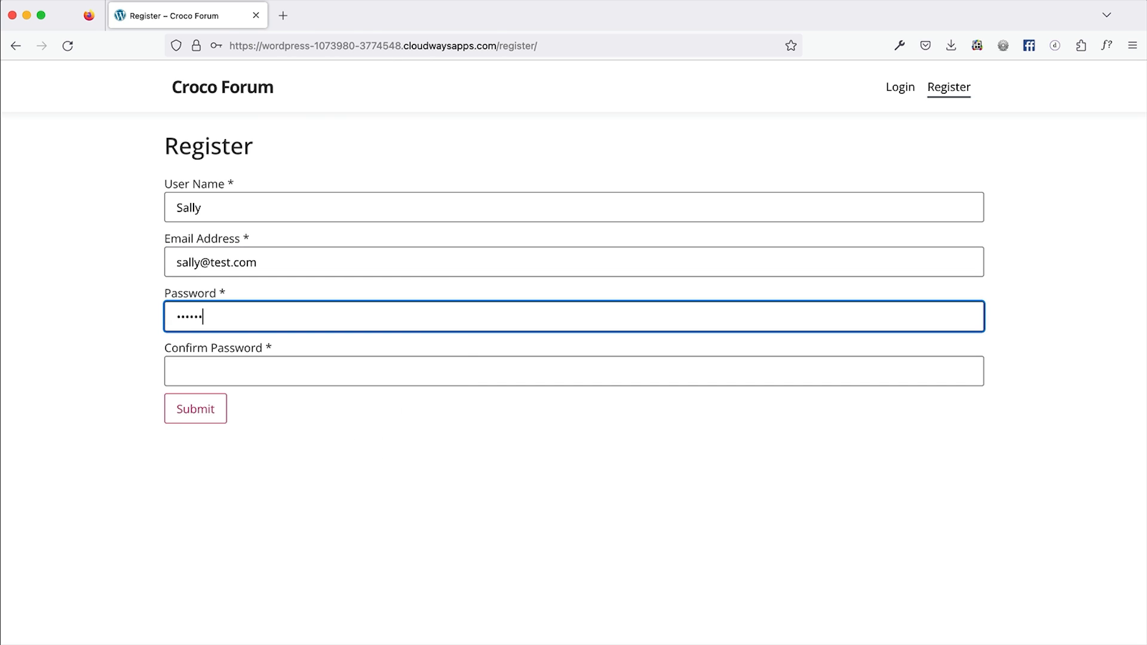
left_click(212, 374)
type("••••••")
Submit the registration, then bring the WordPress admin in Chrome back to the front
left_click(299, 497)
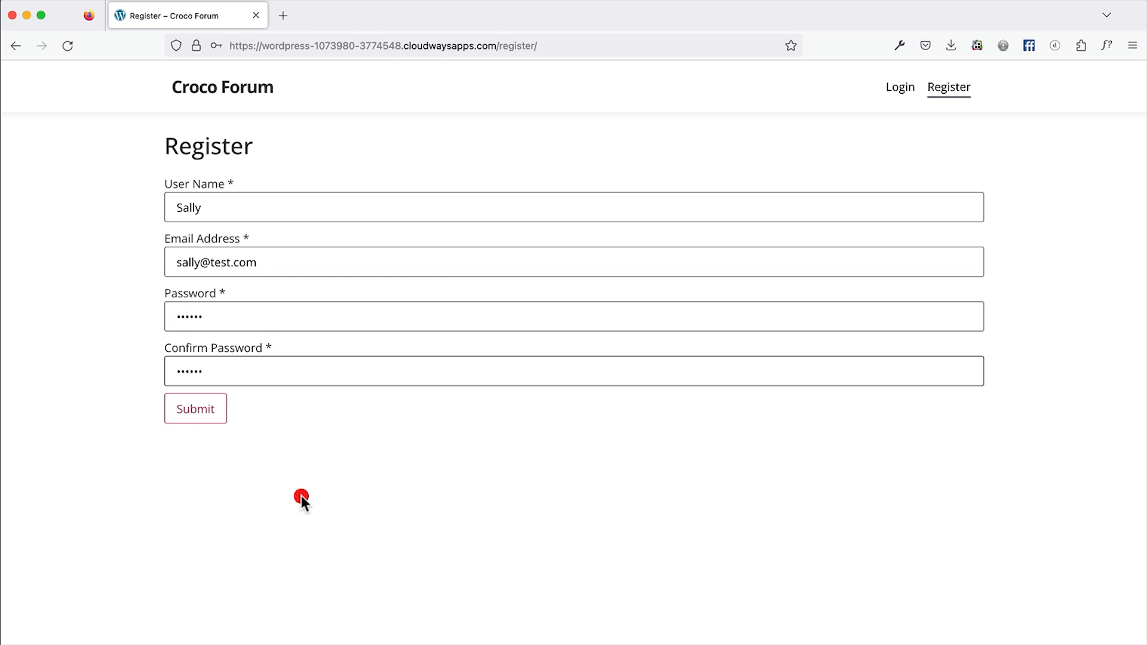
left_click(197, 422)
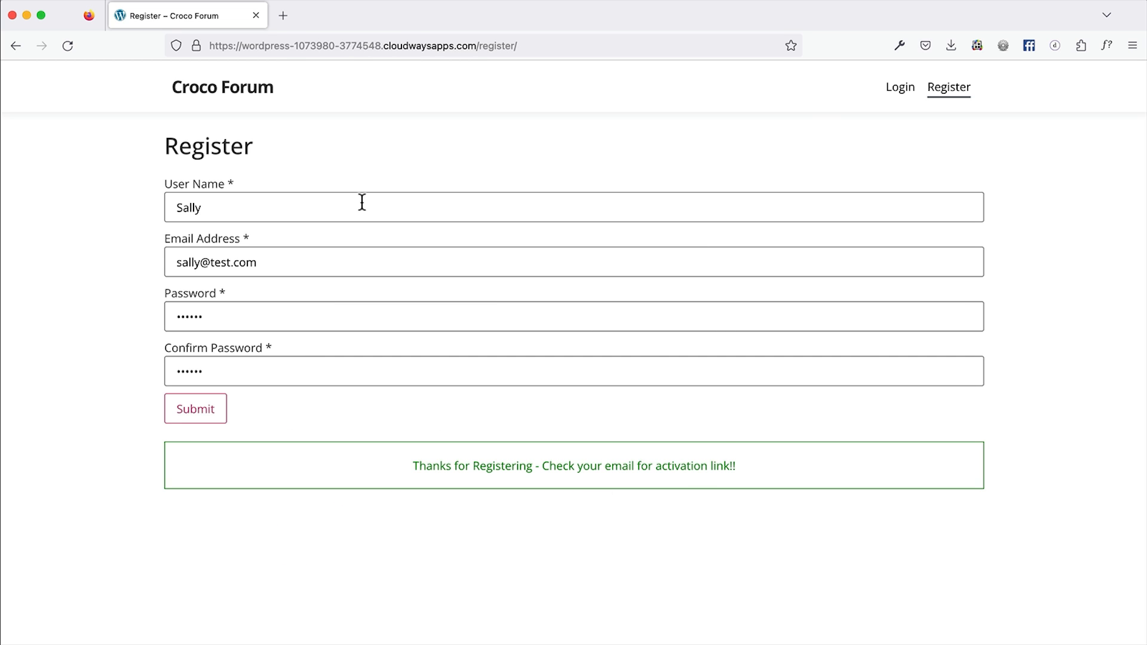
key("super+Tab")
left_click(466, 299)
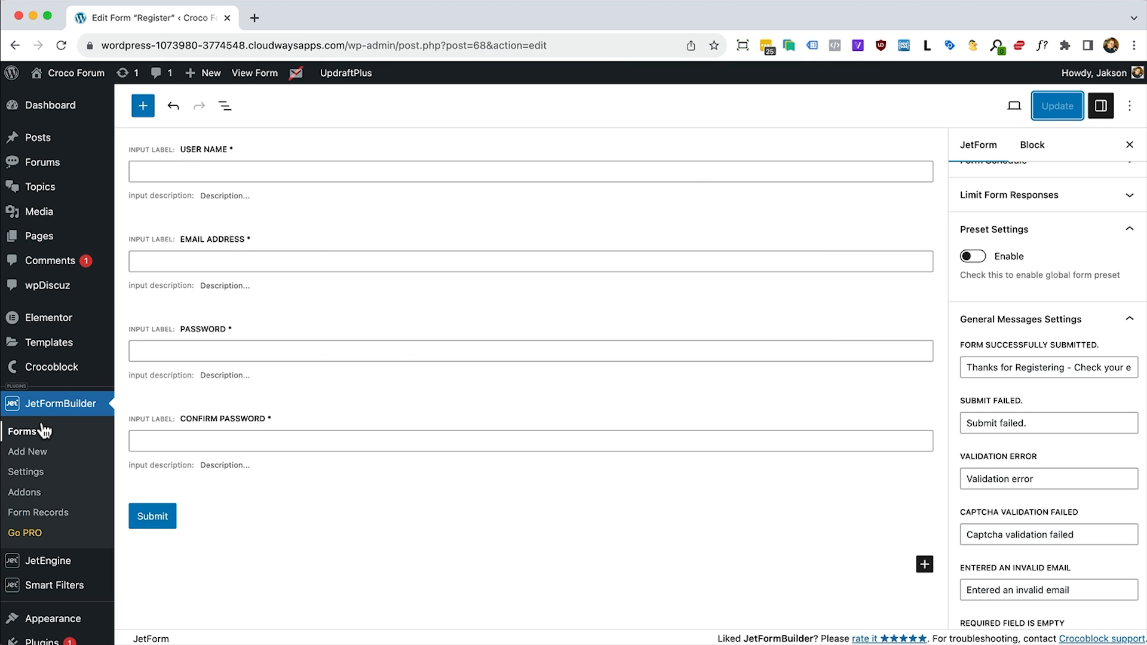
Open WP Mail Logging's Email Log in a new tab and view the newest activation email
scroll(45, 429, "down", 5)
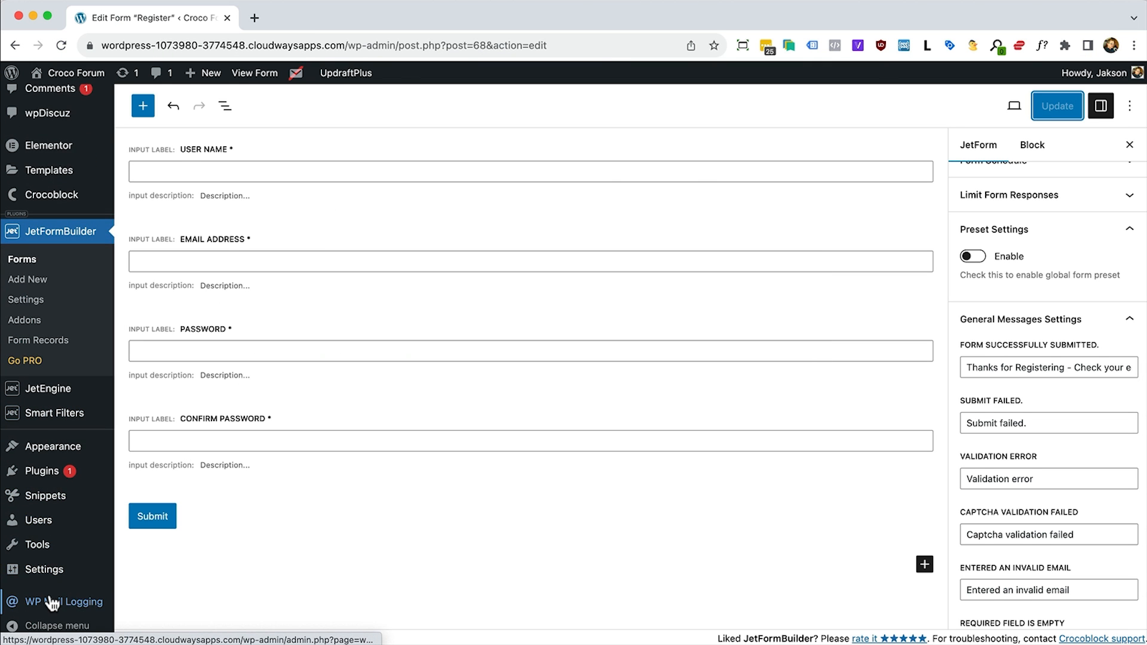
right_click(53, 601)
left_click(179, 557)
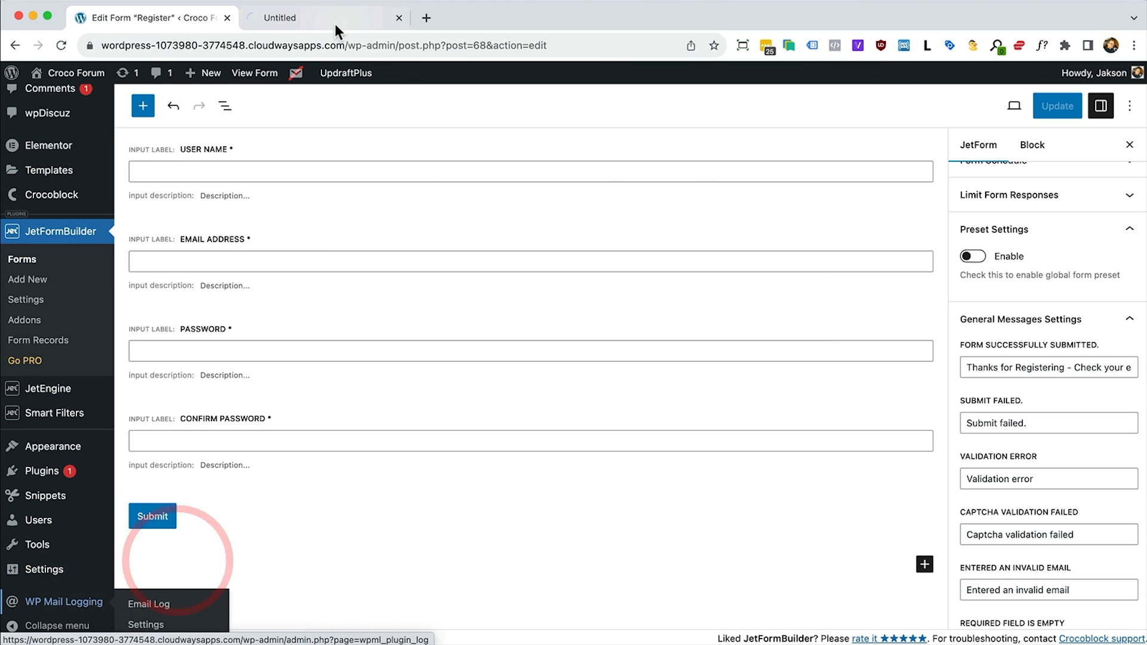
left_click(330, 20)
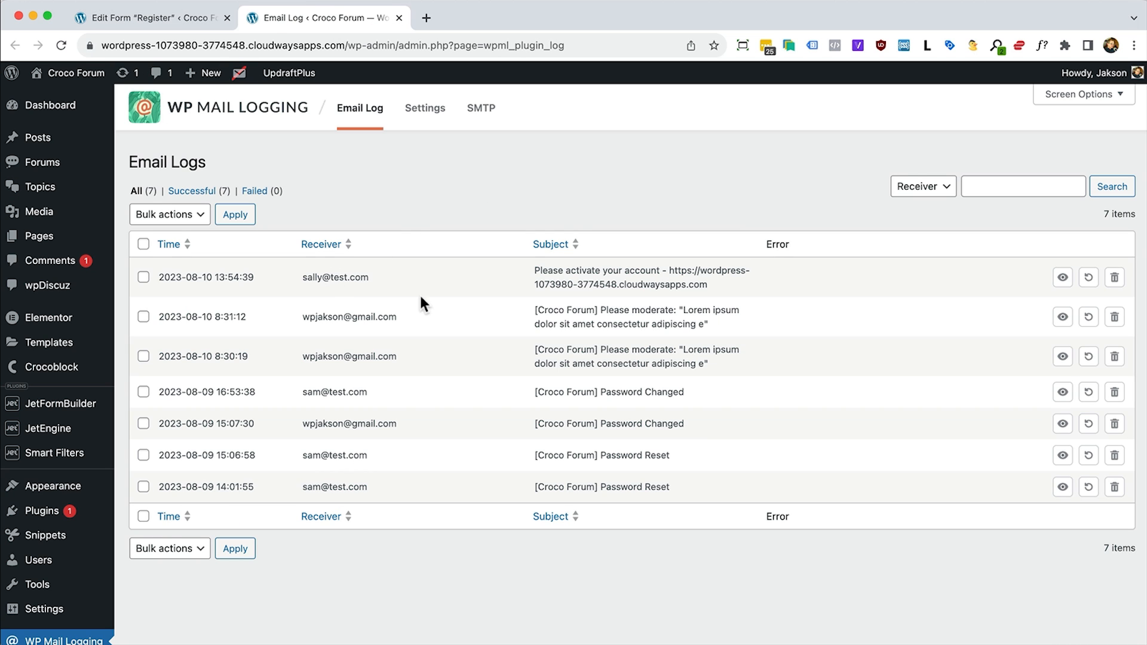
left_click(1062, 277)
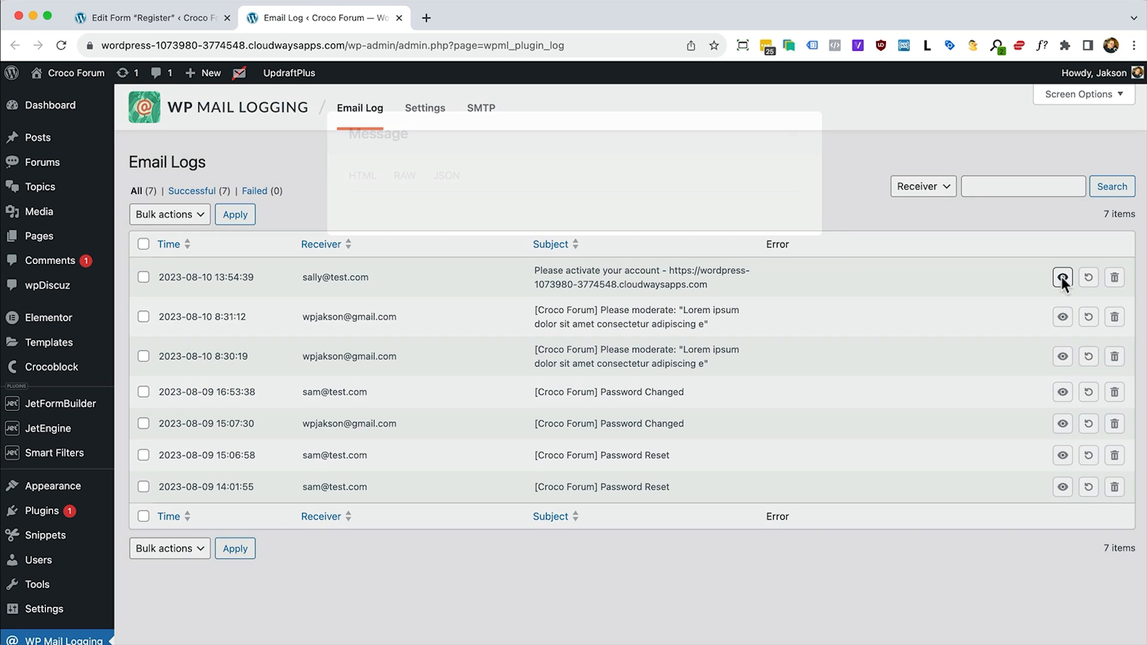
scroll(620, 406, "down", 5)
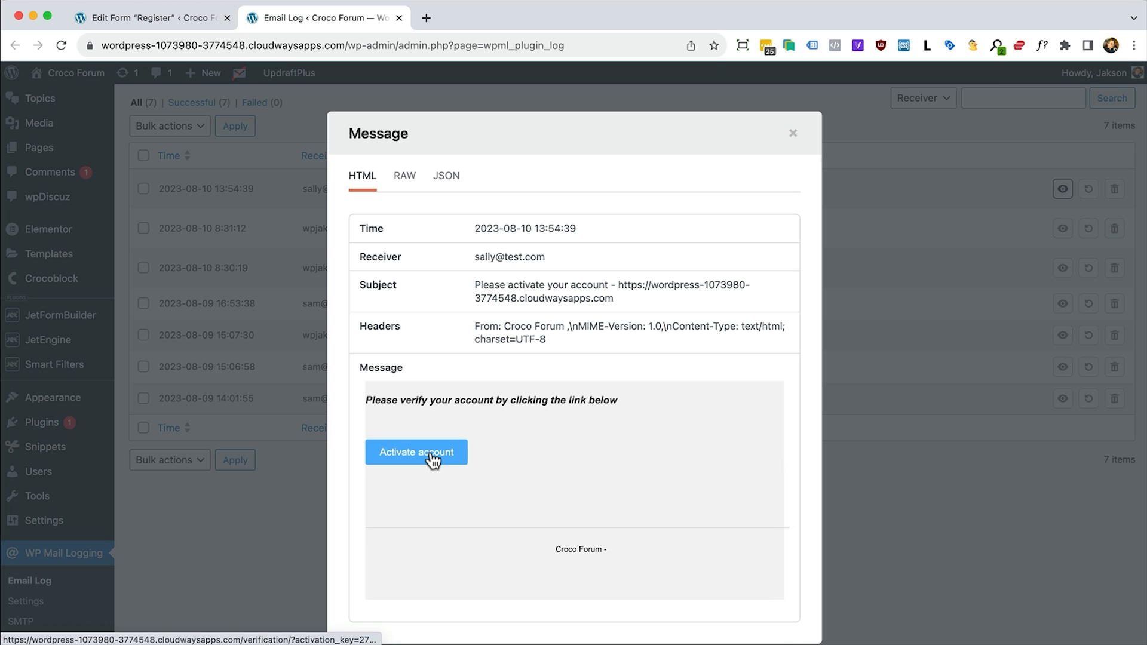
Copy the 'Activate account' link and load it in a new Firefox tab
right_click(432, 459)
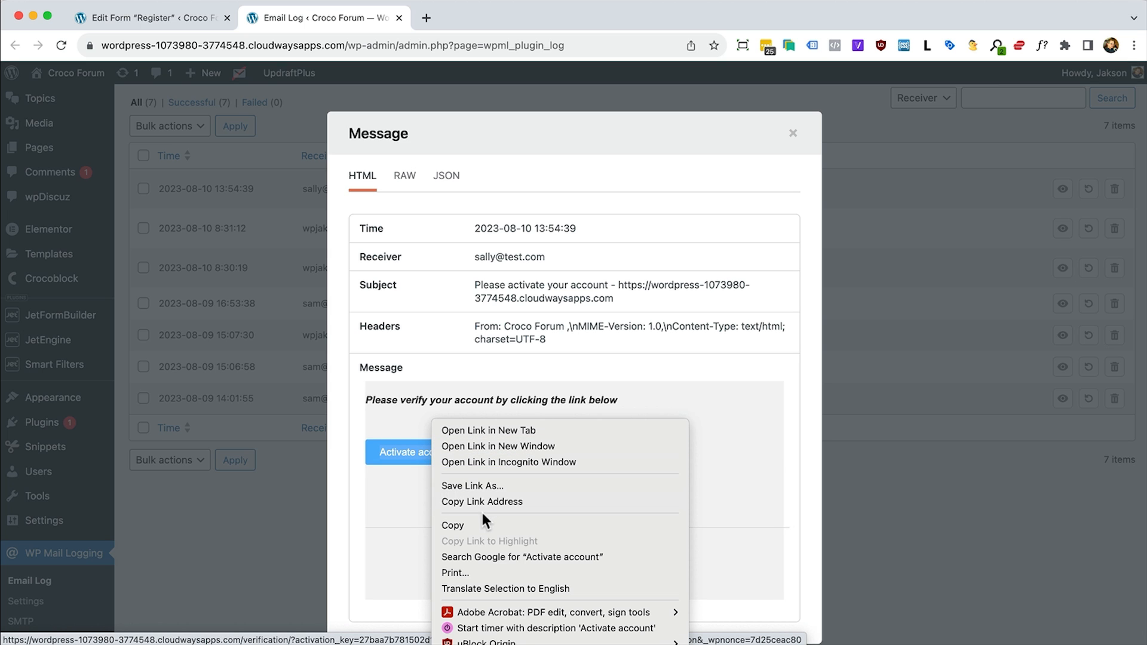
left_click(522, 503)
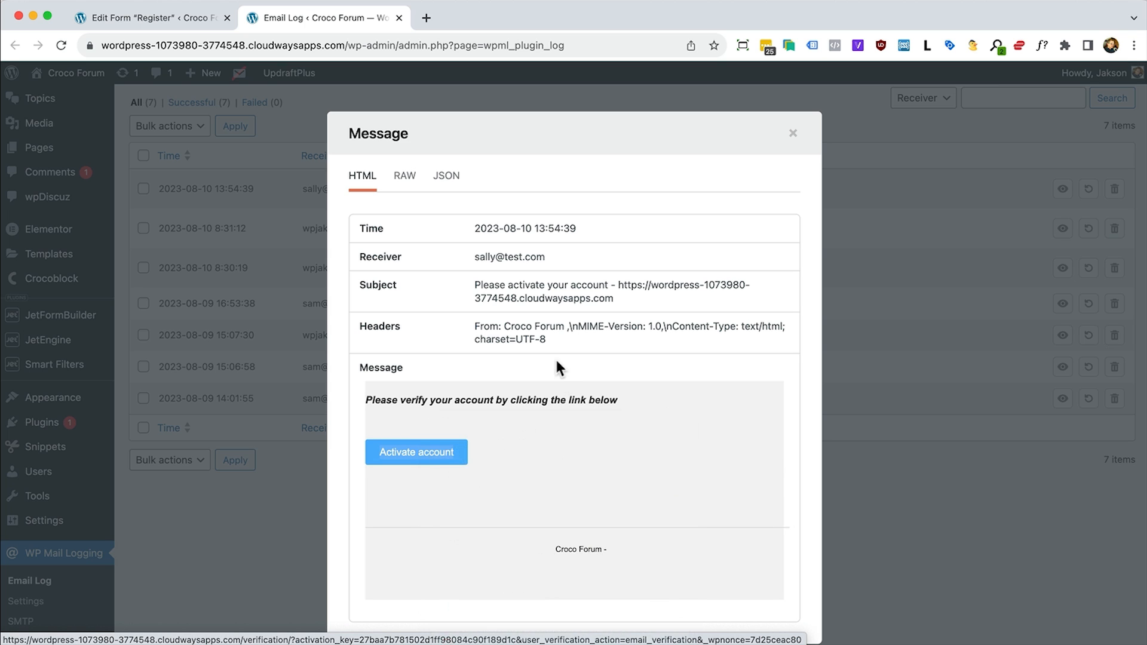
key("super+Tab")
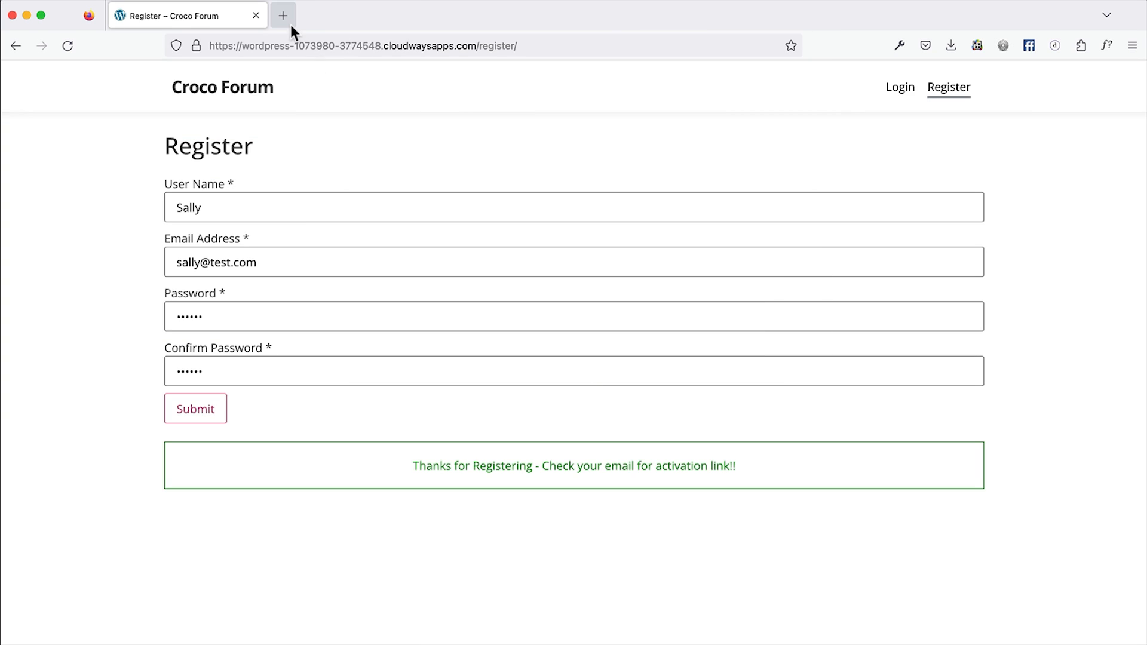
left_click(290, 24)
key("super+v")
key("Return")
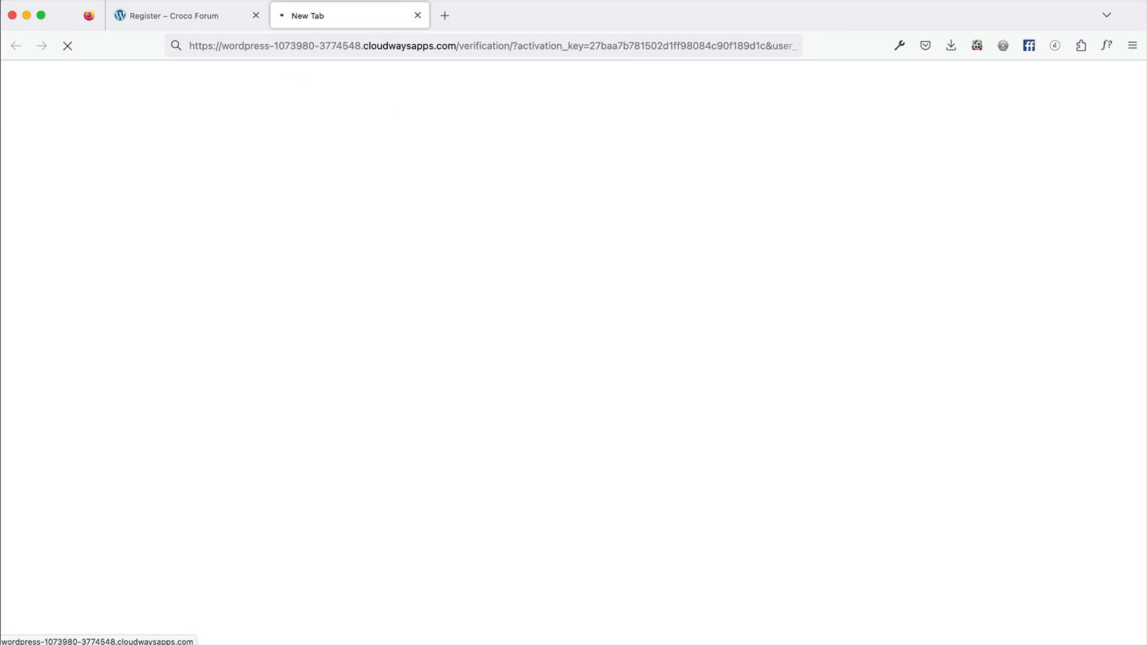